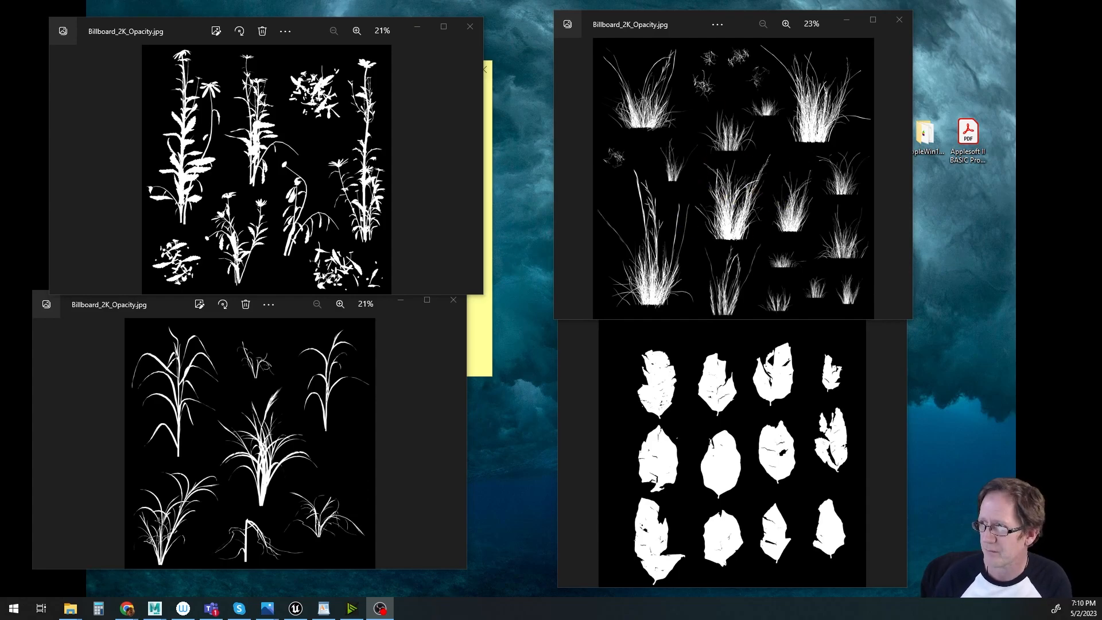
View the weed_1K_Opacity.jpg image in the weeds folder of folage assets, and put the image and folder windows away.
left_click_drag(436, 0, 534, 93)
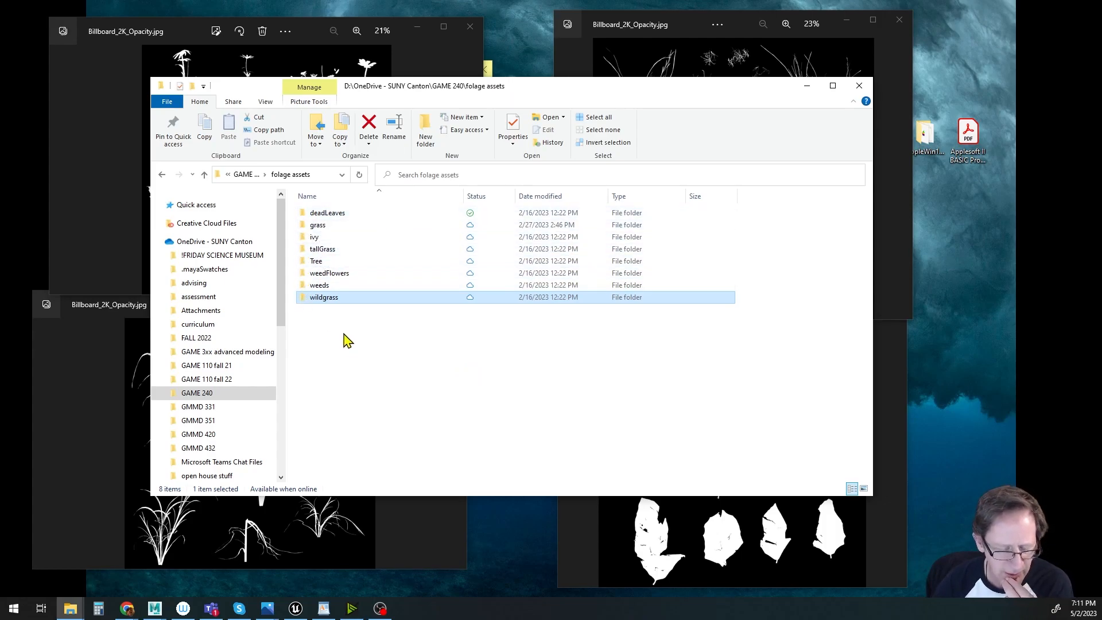
left_click(379, 355)
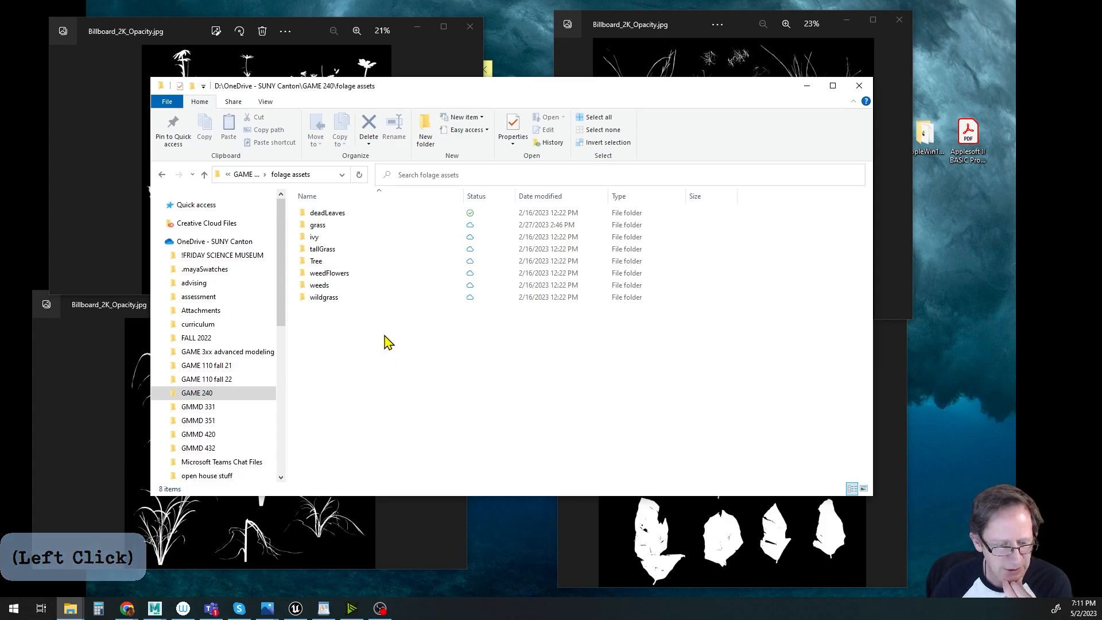
double_click(310, 287)
double_click(394, 231)
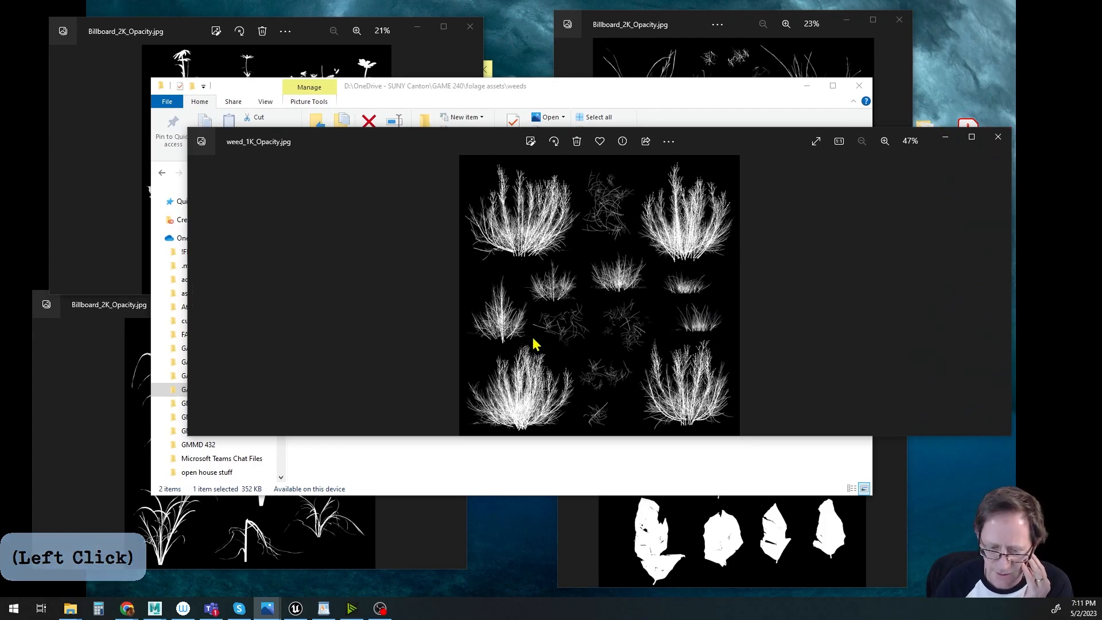
left_click(998, 137)
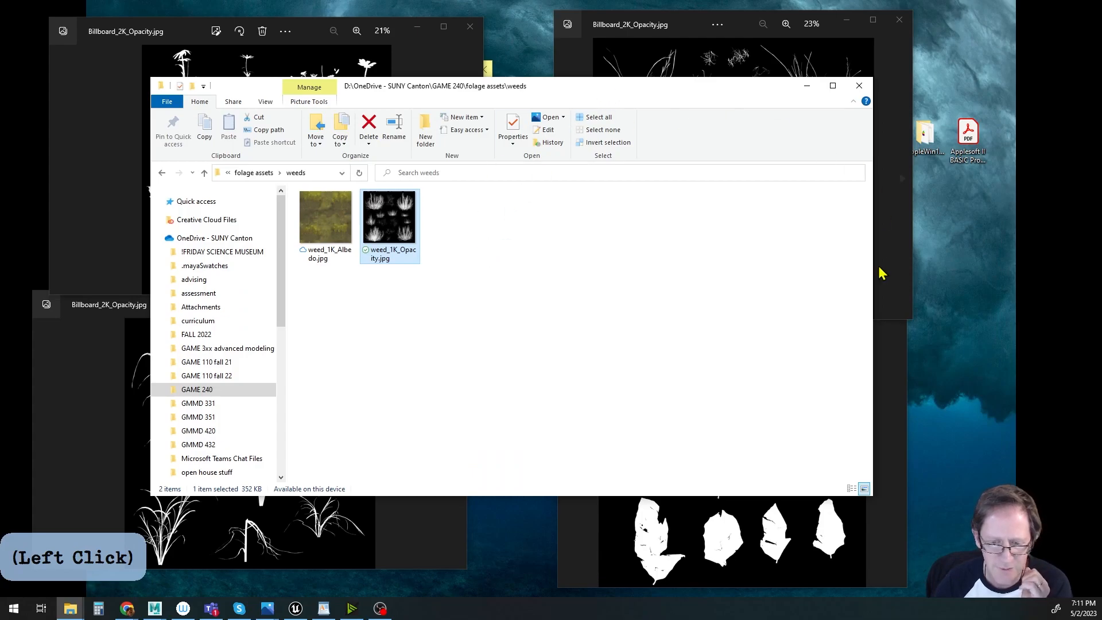
left_click(808, 91)
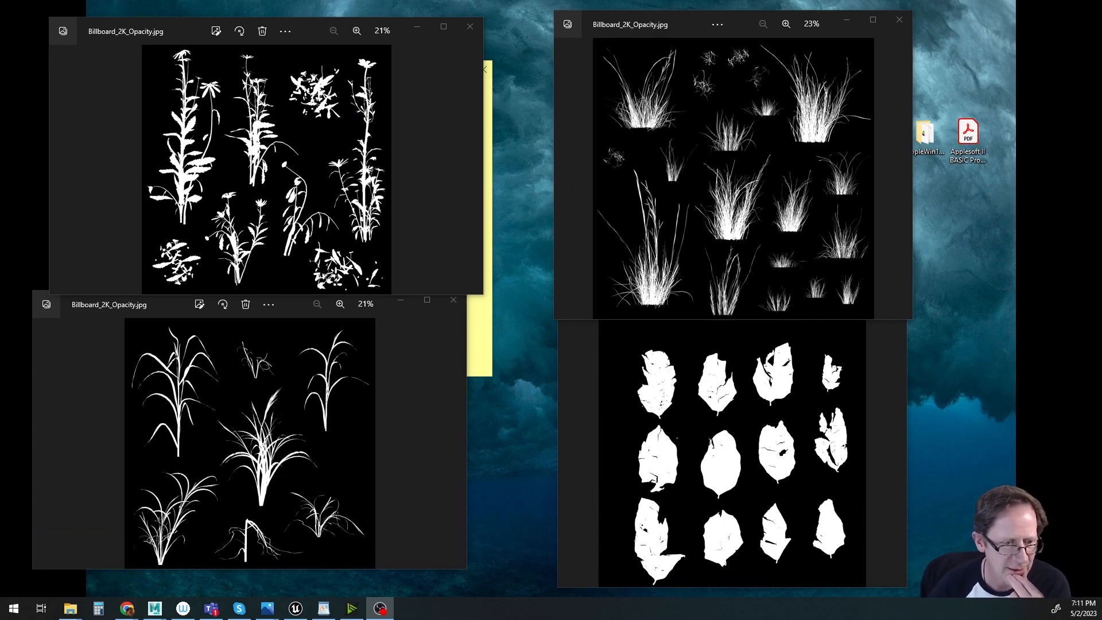
Switch to Maya and examine the mansion scene with its tree, rocks, plants and mannequin from several angles.
left_click(154, 609)
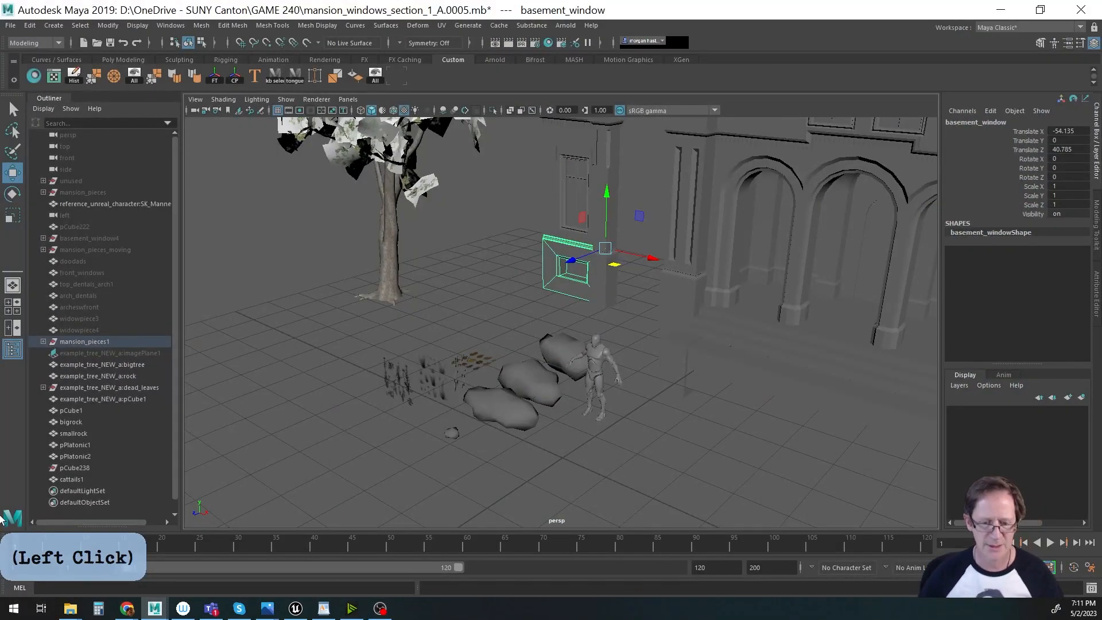
middle_click_drag(597, 383, 588, 365, "alt")
left_click_drag(588, 365, 549, 371, "alt")
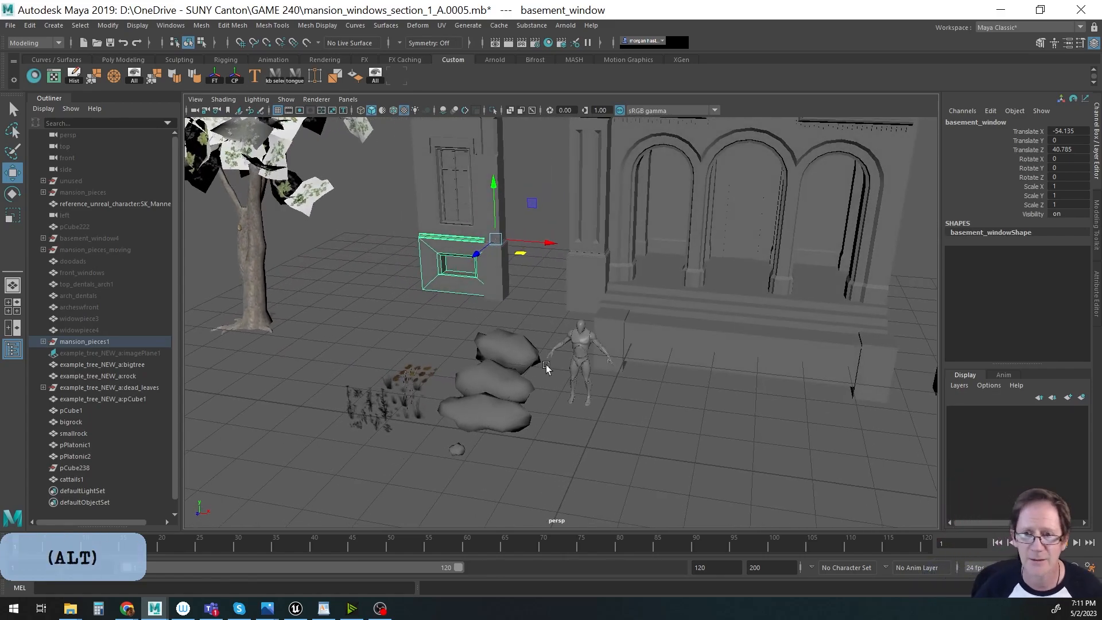
middle_click_drag(574, 408, 655, 416, "alt")
left_click_drag(654, 415, 628, 381, "alt")
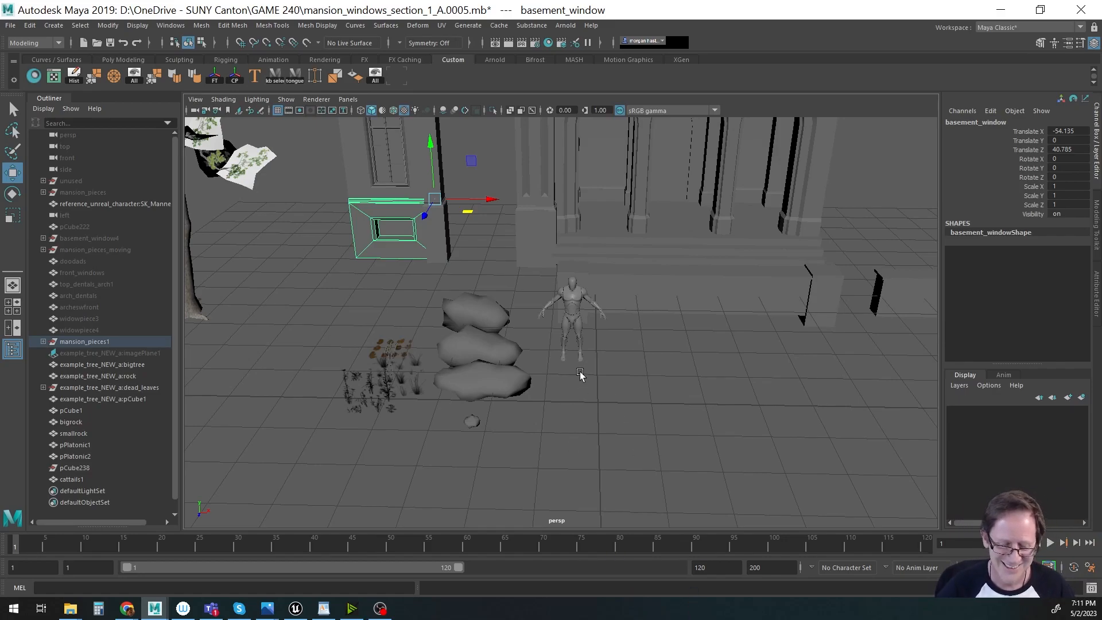
middle_click_drag(601, 406, 627, 382, "alt")
left_click_drag(627, 381, 568, 340, "alt")
left_click(523, 296)
left_click_drag(620, 414, 541, 423, "alt")
middle_click_drag(536, 351, 505, 376, "alt")
left_click_drag(505, 376, 534, 369, "alt")
Cut an arched outline with the Multi-Cut tool at the base of the big tree's trunk, between two existing roots.
left_click(433, 370)
middle_click_drag(397, 418, 430, 348, "alt")
right_click_drag(308, 394, 456, 383, "alt")
mouse_move(456, 383)
left_mouse_down("alt")
mouse_move(652, 376)
mouse_move(452, 394)
left_mouse_up("alt")
middle_click_drag(459, 394, 617, 401, "alt")
left_click_drag(556, 387, 369, 394, "alt")
right_click_drag(369, 394, 659, 386, "alt")
middle_click_drag(660, 386, 652, 446, "alt")
left_click_drag(652, 445, 603, 417, "alt")
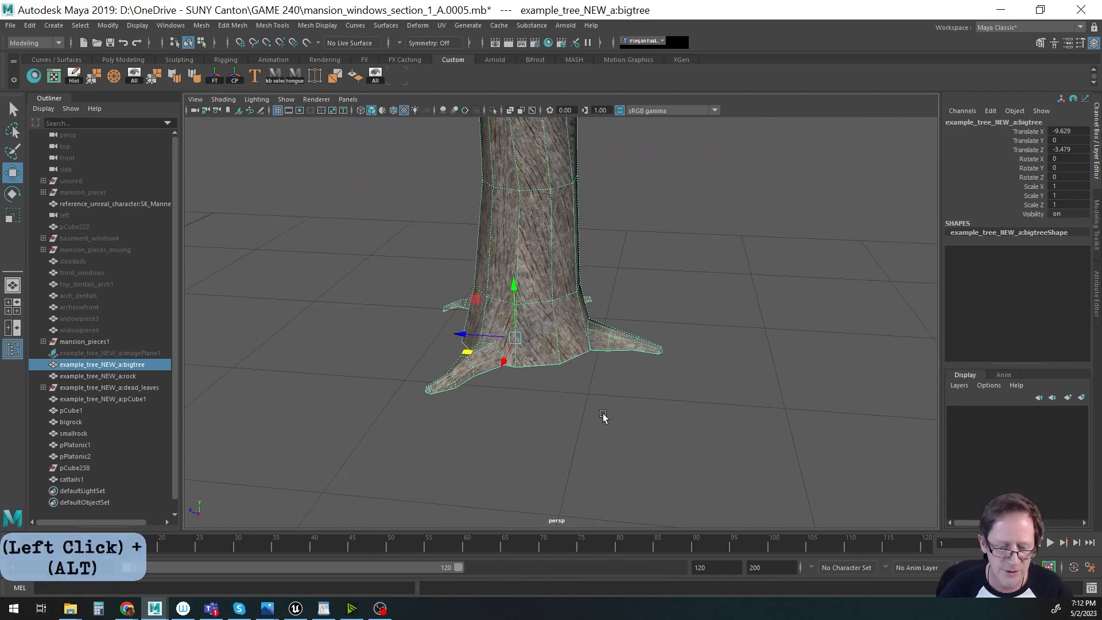
right_click_drag(604, 417, 634, 437, "alt")
middle_click_drag(635, 438, 625, 438, "alt")
left_click_drag(625, 438, 581, 434, "alt")
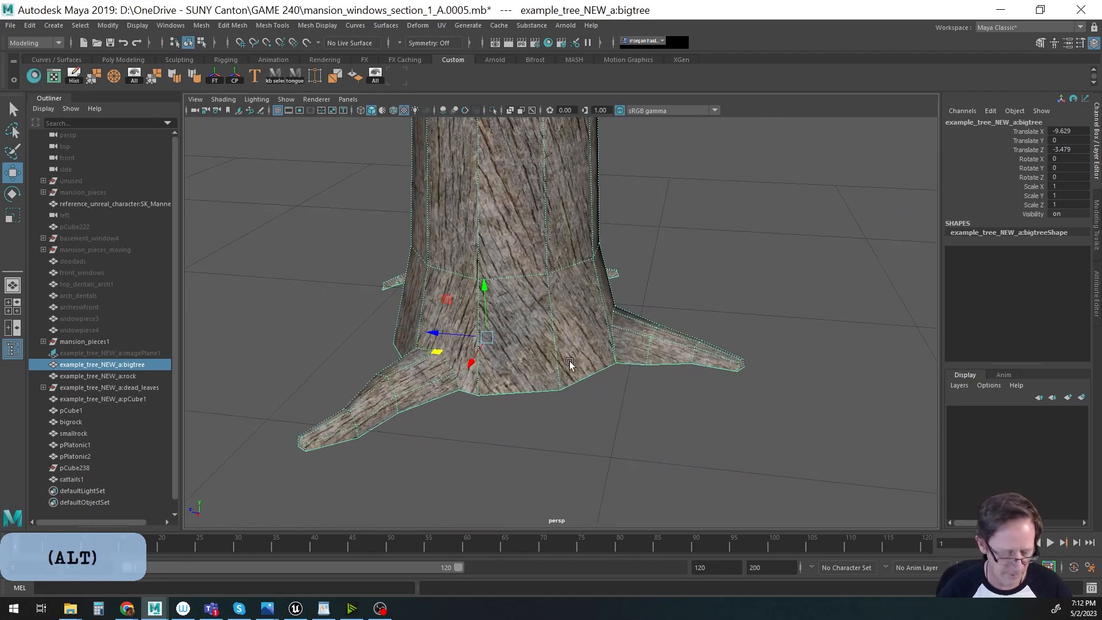
key("ctrl+shift+x")
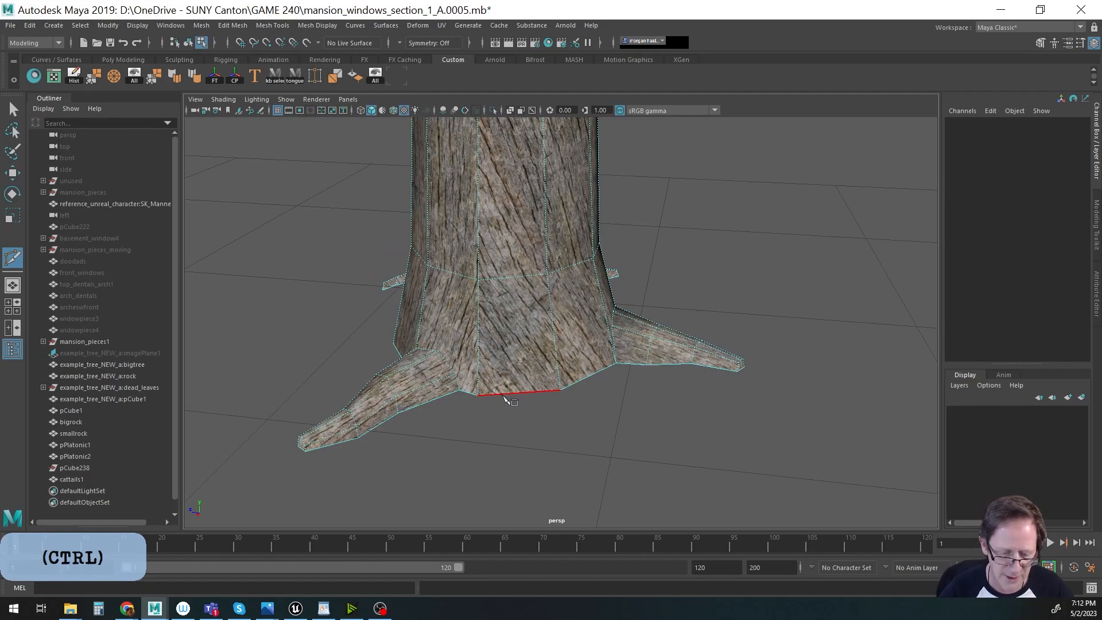
left_click(504, 395)
left_click(516, 366)
left_click(540, 356)
left_click(556, 354)
left_click(579, 359)
left_click(594, 375)
key("Return")
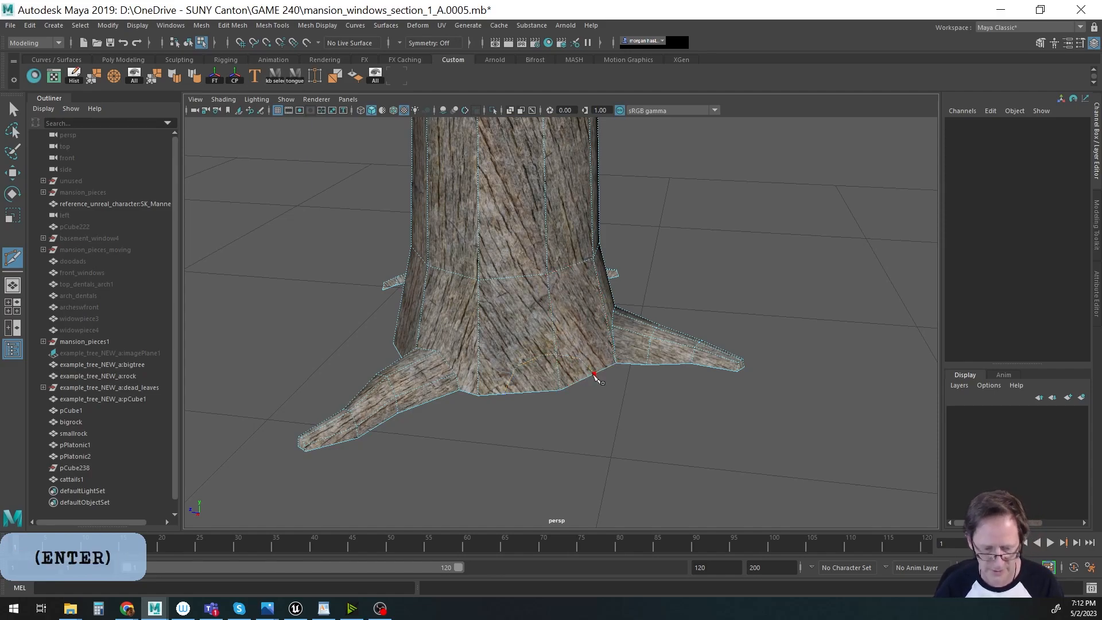
Extrude the two faces inside the arched cut outward from the trunk as a new root and scale down its end.
key("w")
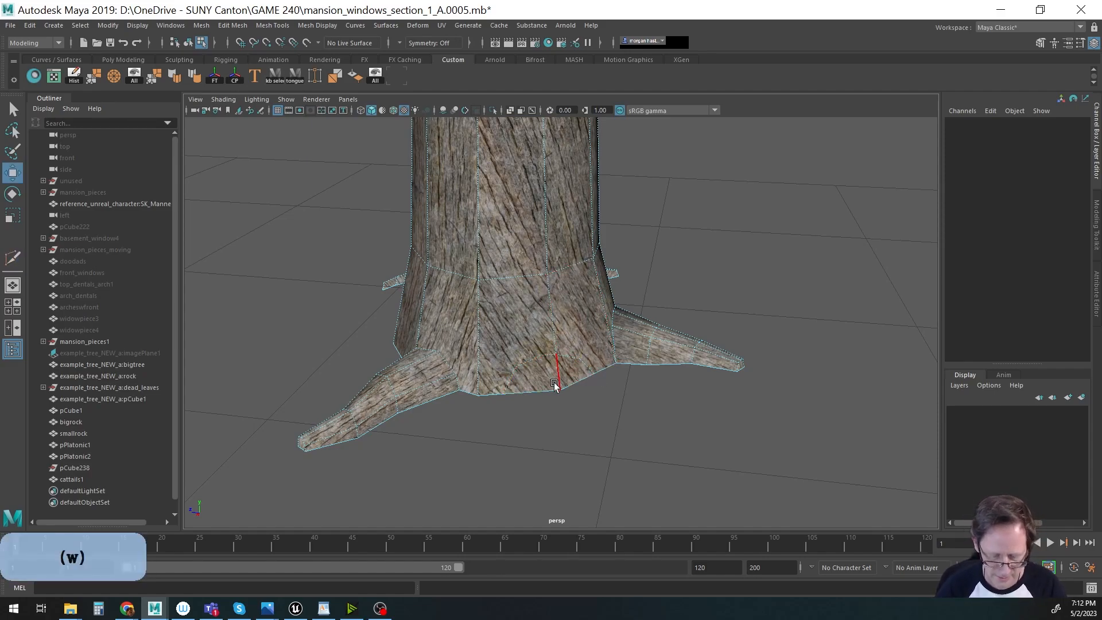
left_click(572, 379)
key("q")
left_click(573, 380, "shift")
left_click_drag(565, 405, 585, 434, "alt")
key("w")
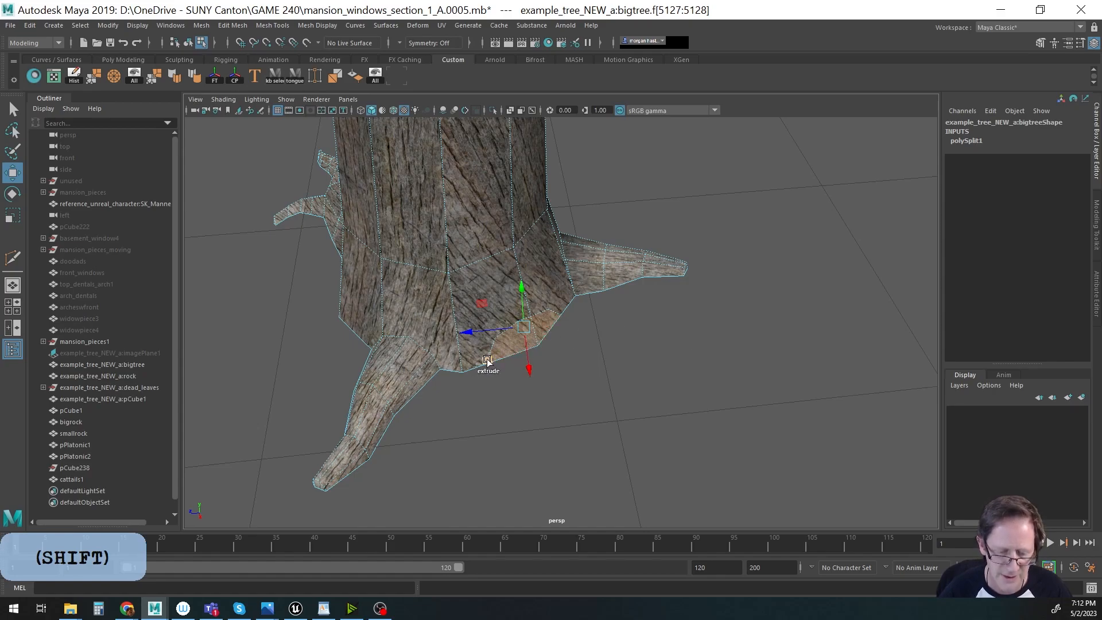
left_click_drag(487, 360, 543, 410, "shift")
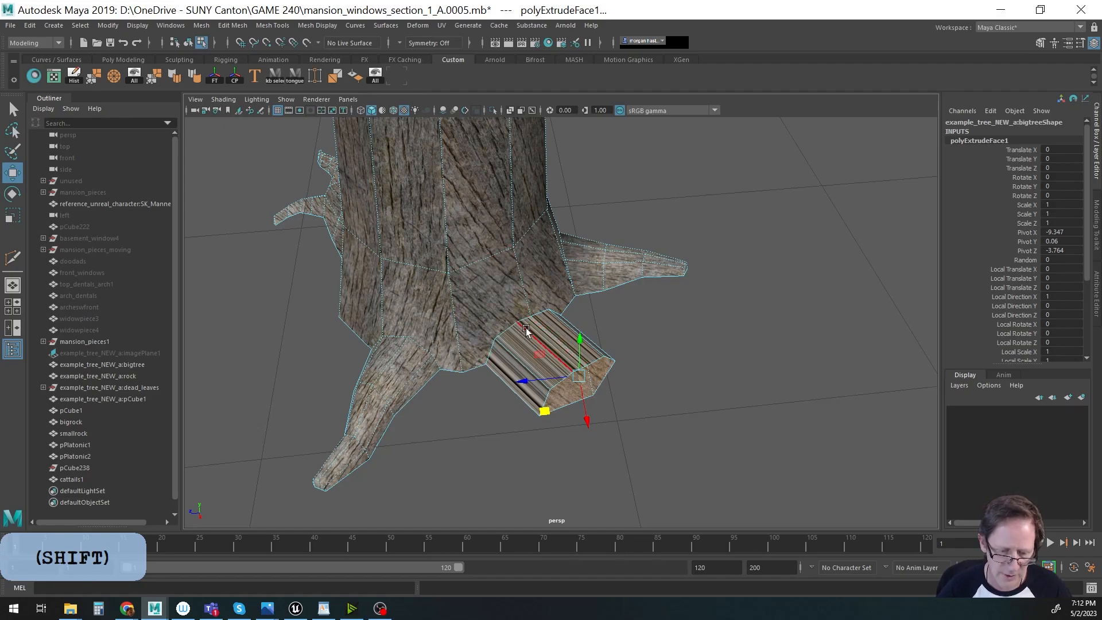
key("e")
key("r")
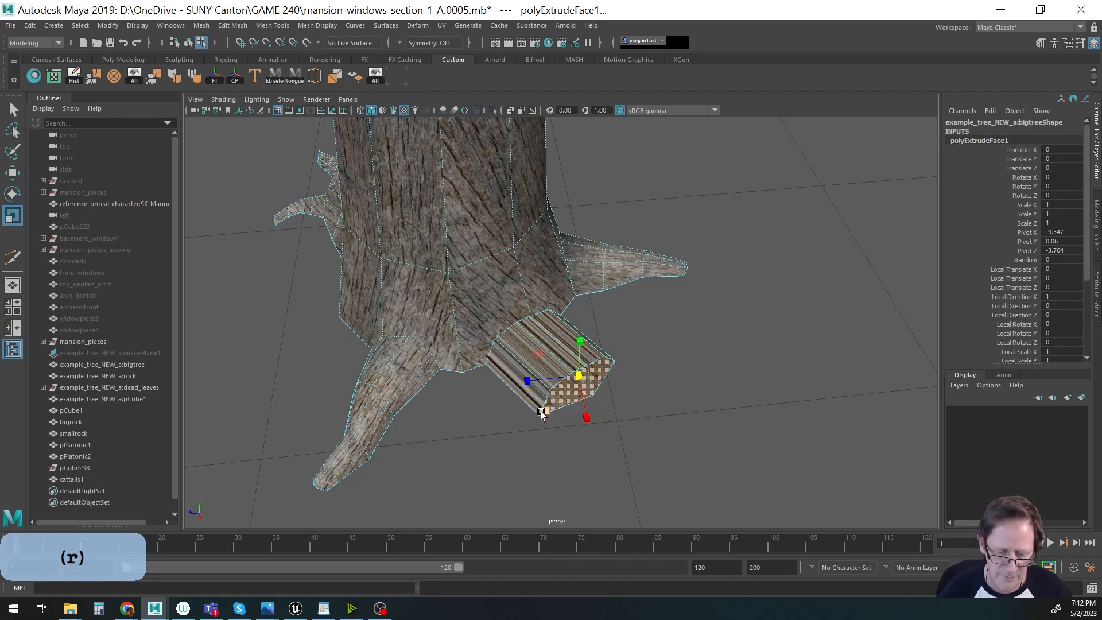
left_click_drag(543, 409, 519, 363)
Extrude a second, shorter segment from the new root's end faces and scale it down to taper the root.
key("w")
mouse_move(617, 395)
left_mouse_down("alt")
mouse_move(552, 390)
mouse_move(573, 386)
mouse_move(605, 419)
mouse_move(630, 392)
left_mouse_up("alt")
key("w")
left_click_drag(501, 343, 499, 360, "shift")
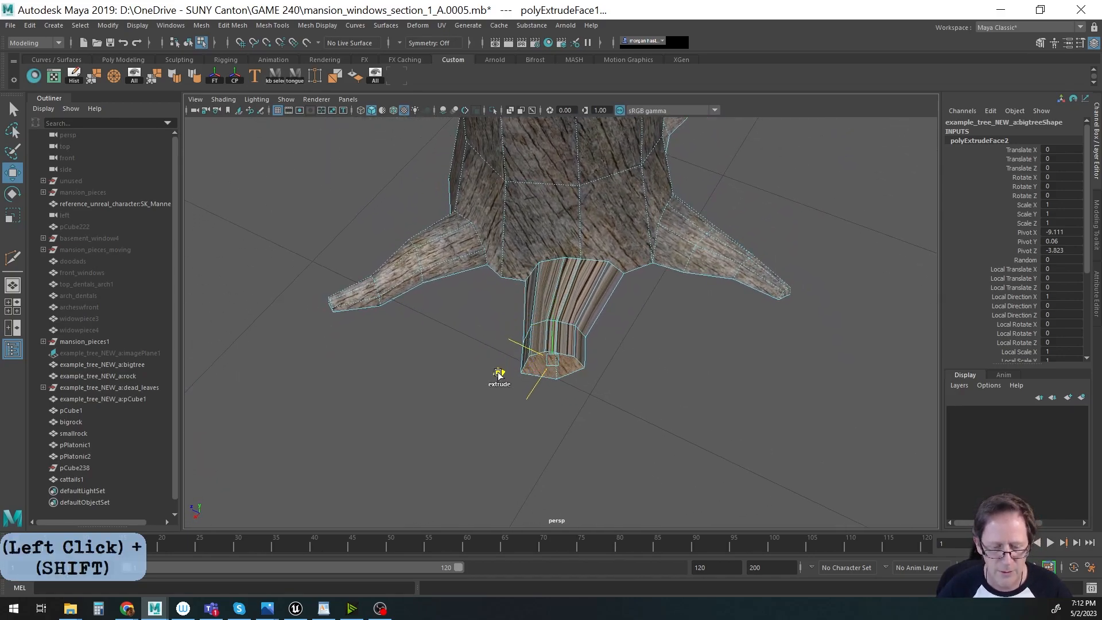
key("r")
left_click(506, 372)
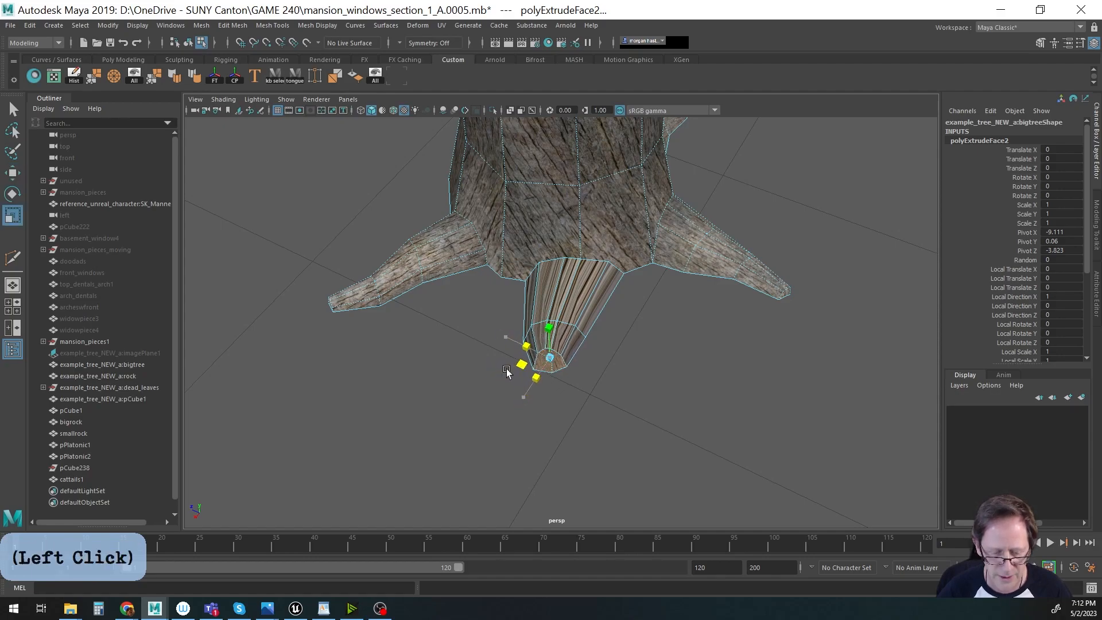
Extrude a third segment from the new root's tip and adjust the rotation and scale of its end faces.
key("w")
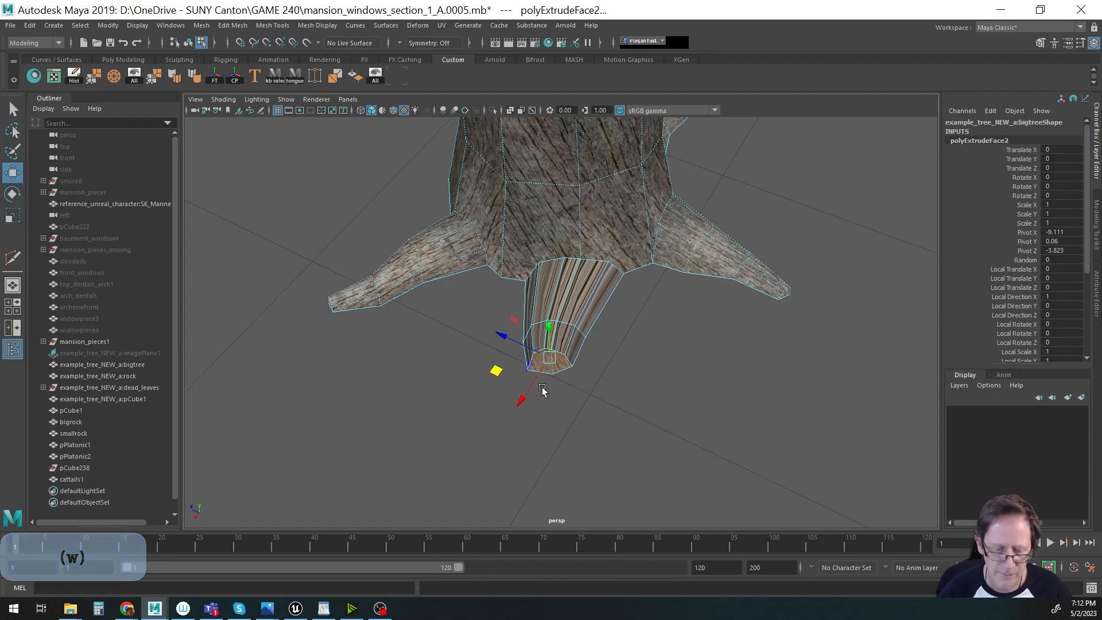
left_click_drag(494, 376, 502, 394, "shift")
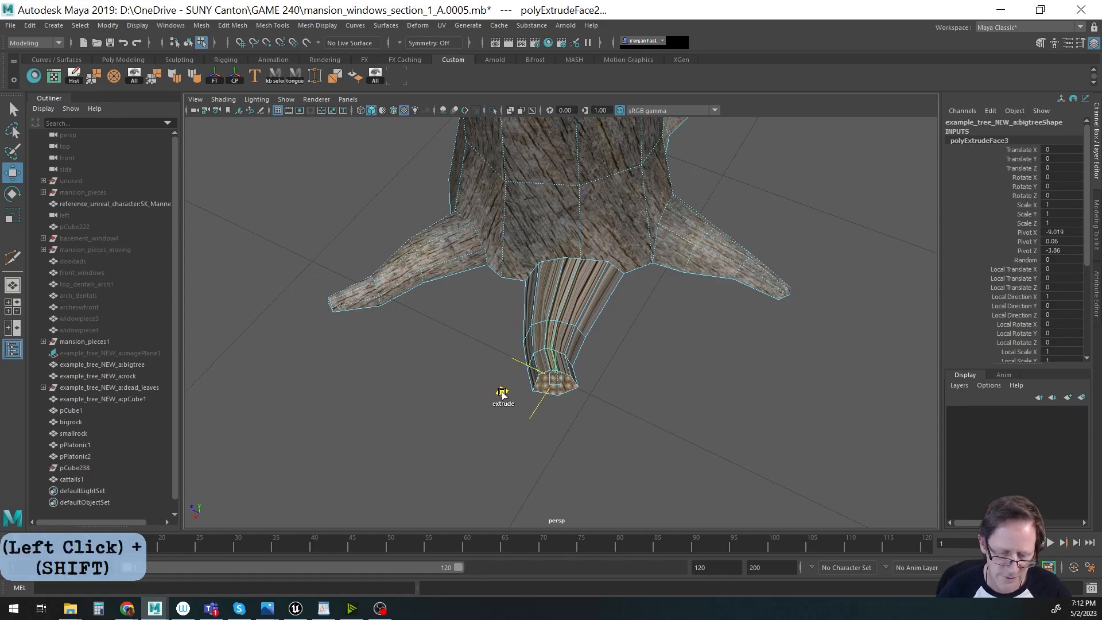
key("e")
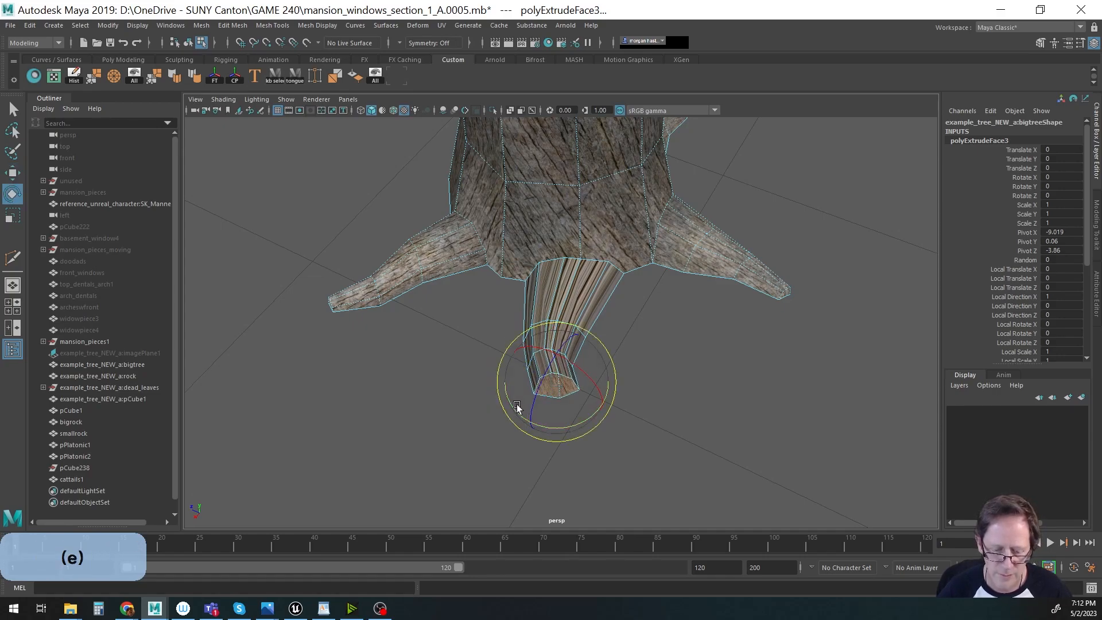
key("r")
left_click(510, 398)
left_click_drag(511, 396, 695, 397)
key("w")
key("e")
key("q")
Cut a small arched outline with the Multi-Cut tool along the lower side edge of the root's last segment.
key("ctrl+shift+x")
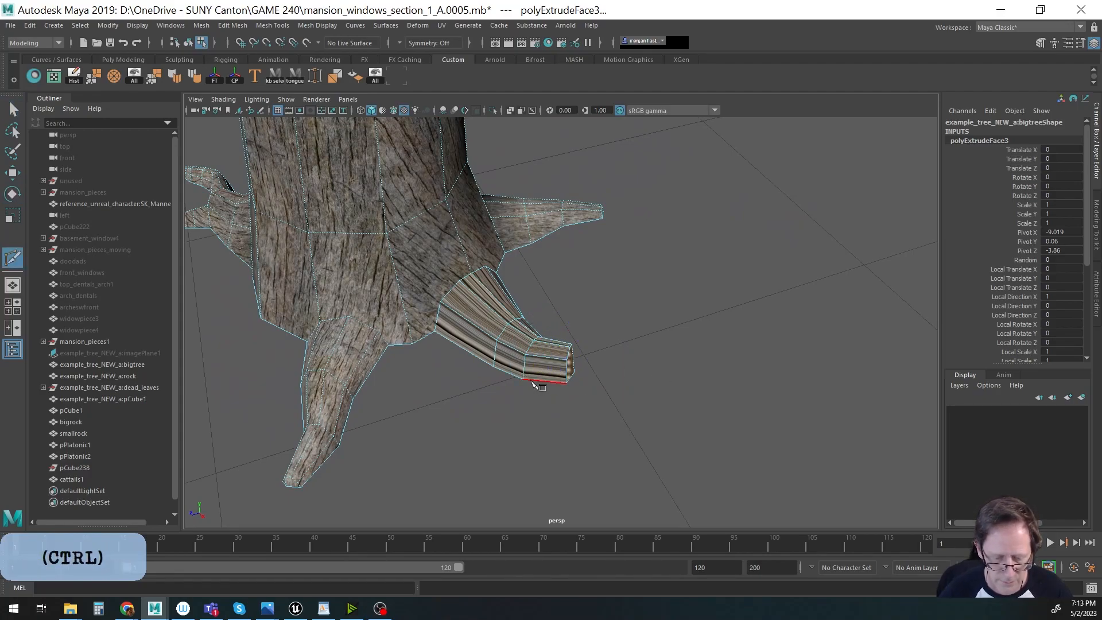
left_click(523, 380)
left_click(535, 368)
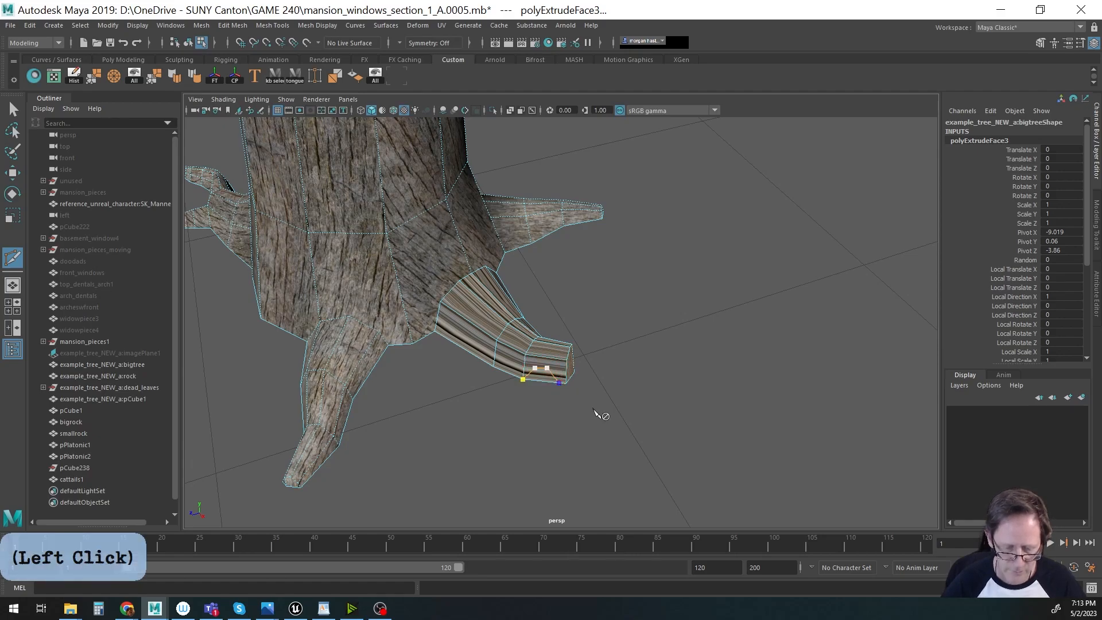
key("Return")
key("w")
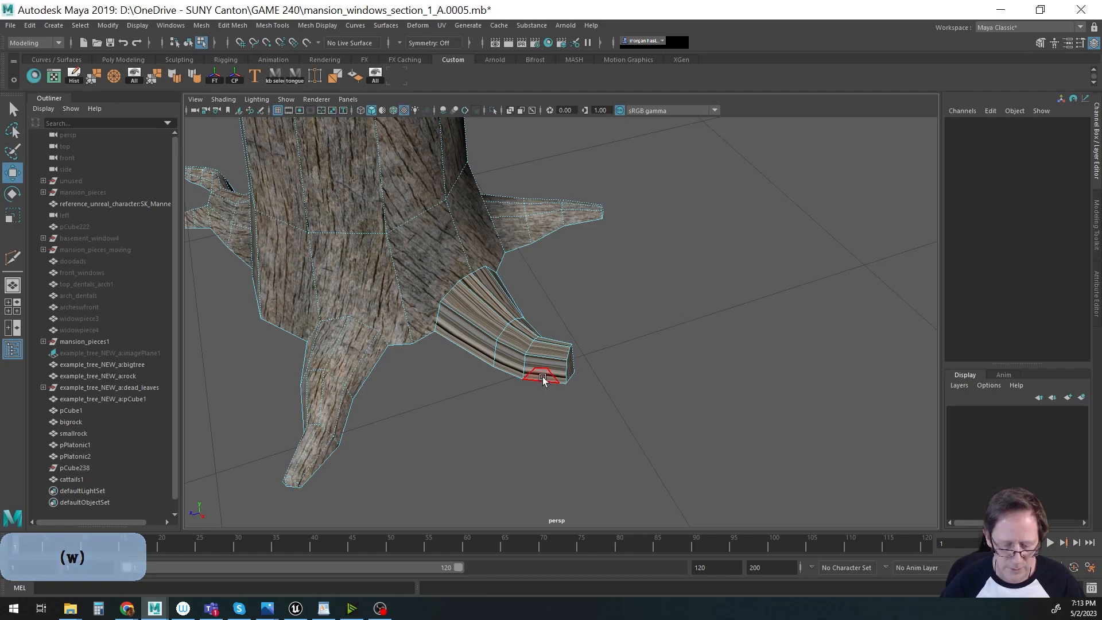
Extrude the small arched face outward as a side branch of the root, then scale, move and rotate its end.
key("F11")
left_click(543, 378)
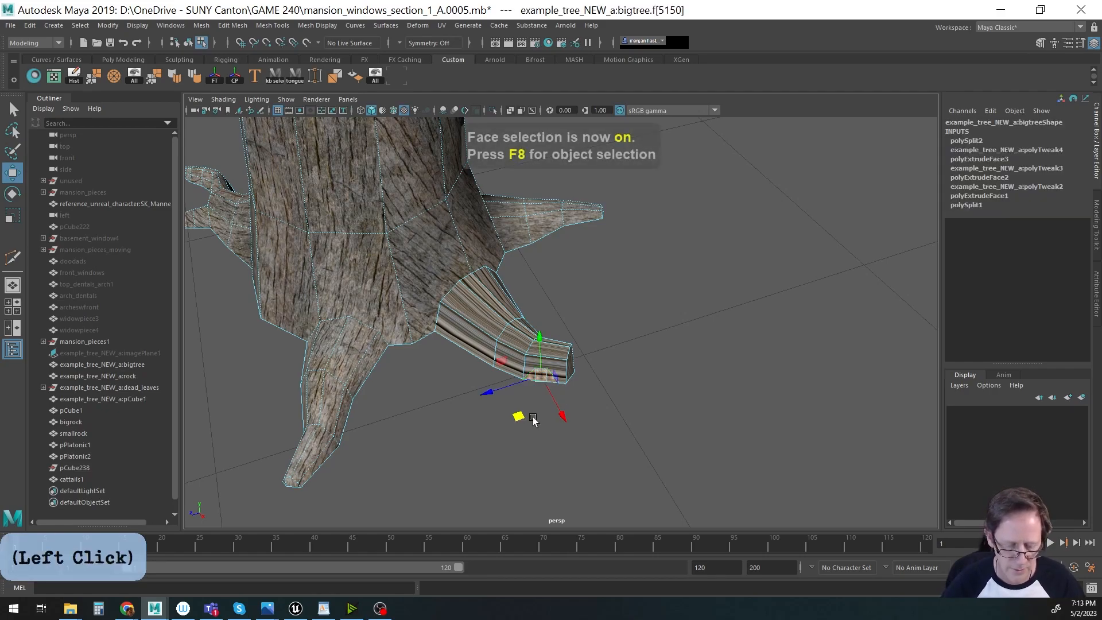
mouse_move(518, 417)
left_mouse_down("shift")
mouse_move(516, 440)
mouse_move(525, 435)
left_mouse_up("shift")
key("r")
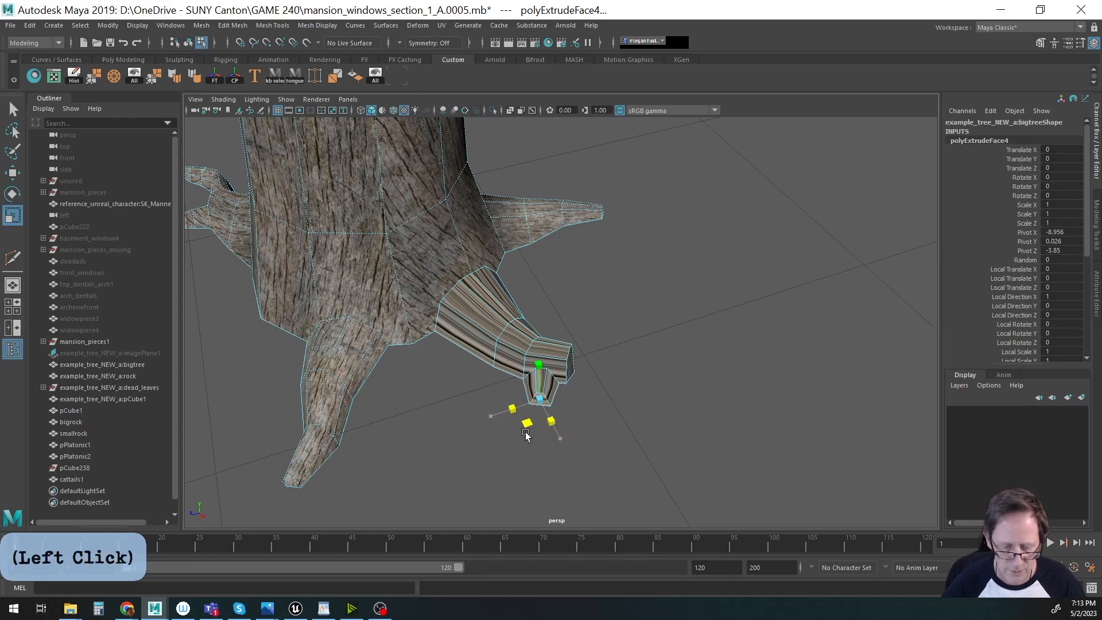
key("w")
left_click(517, 441)
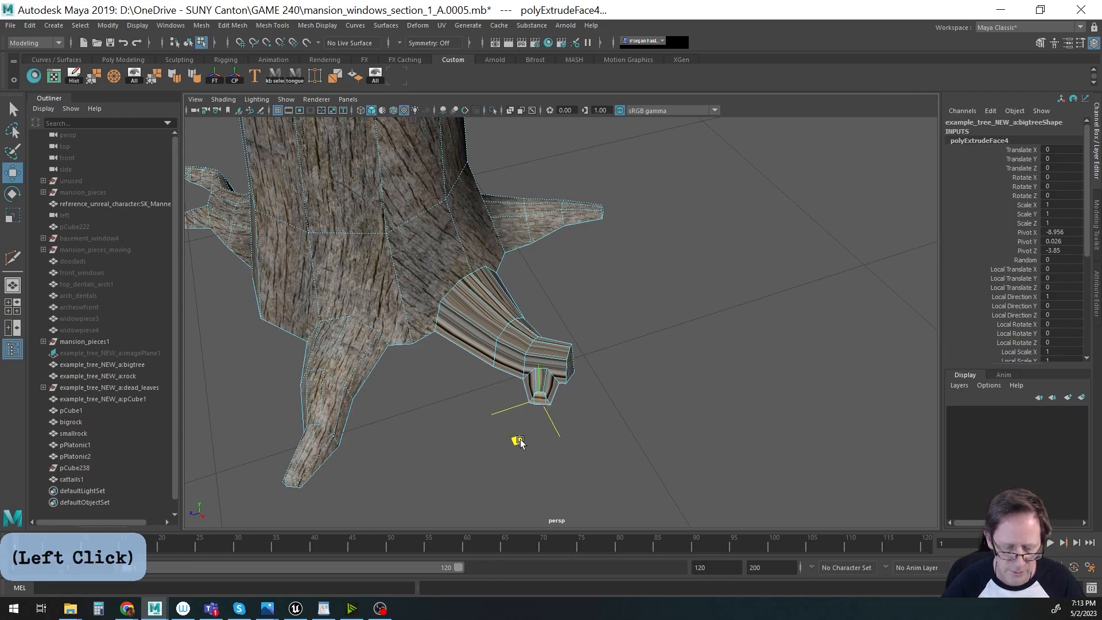
key("e")
left_click(509, 434)
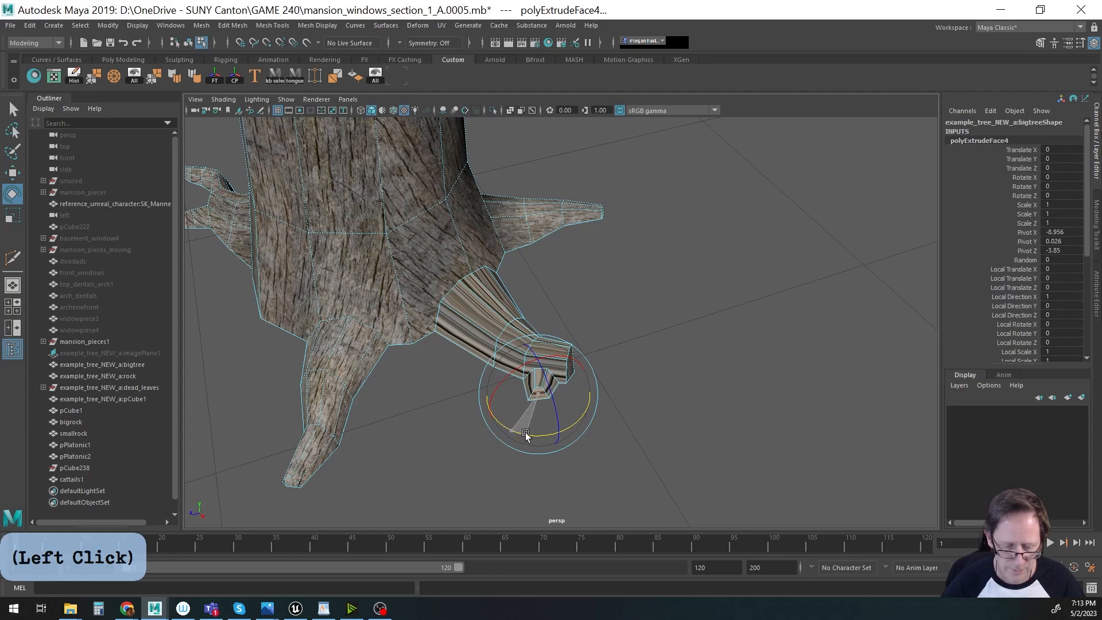
Extend the side branch with two more extruded segments, scaling down the end of the first to thin the branch.
key("w")
left_click_drag(518, 438, 537, 457, "shift")
key("w")
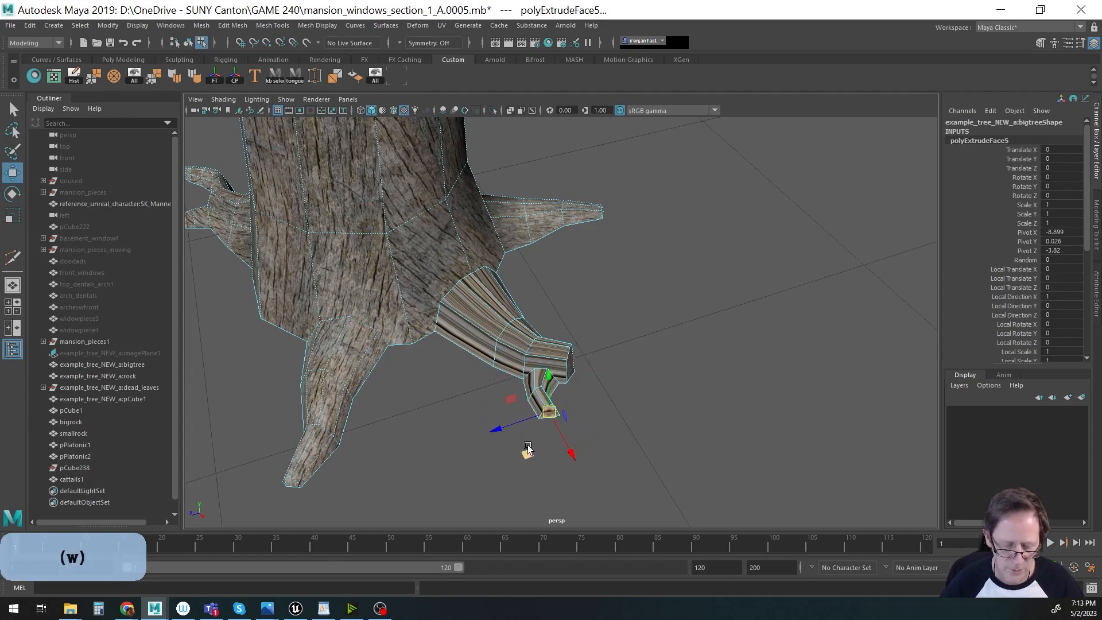
key("r")
left_click(531, 449)
key("w")
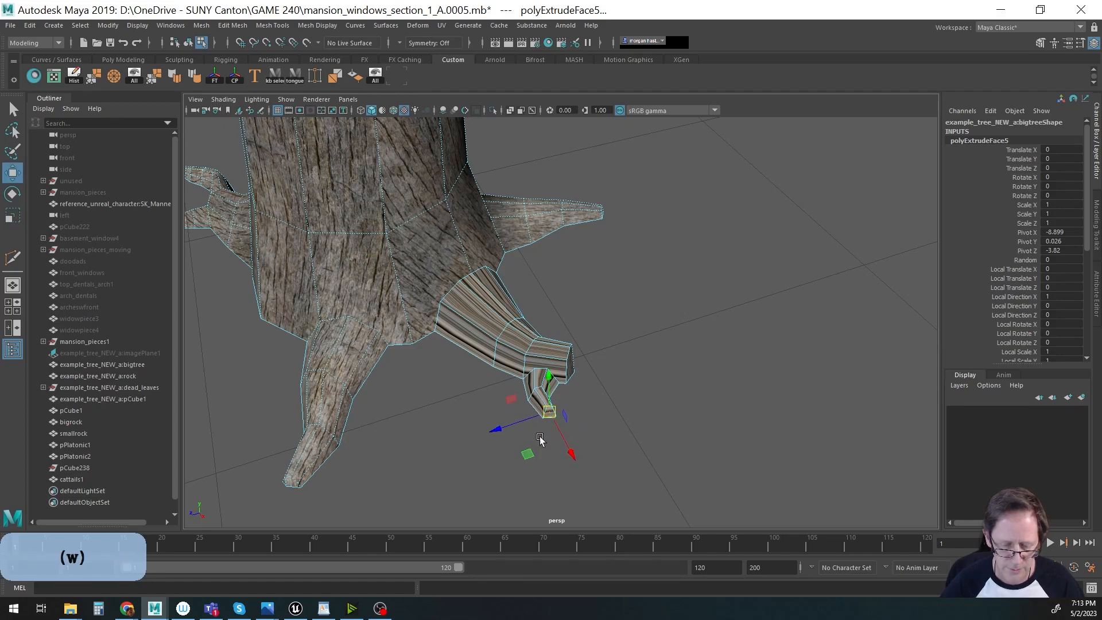
left_click_drag(532, 454, 533, 449)
key("r")
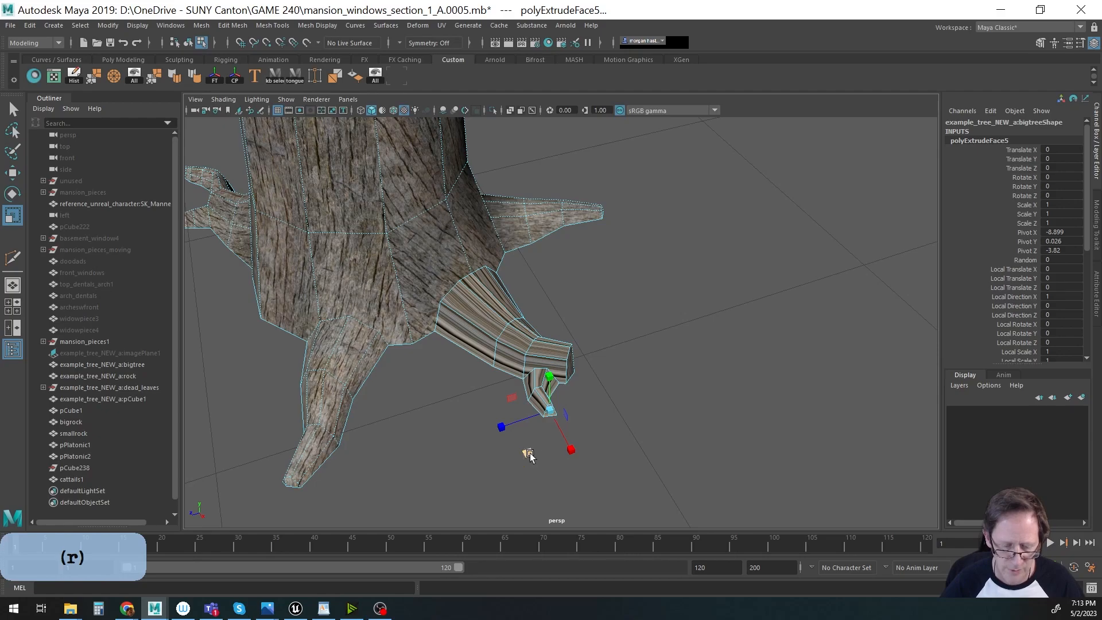
key("w")
left_click_drag(529, 458, 475, 445, "shift")
Extrude the two end faces of the main root away from the side branch and scale them down.
key("F9")
key("F11")
mouse_move(574, 418)
left_mouse_down("alt")
mouse_move(526, 432)
mouse_move(552, 422)
mouse_move(560, 402)
left_mouse_up("alt")
key("q")
left_click(561, 381)
left_click(573, 377, "shift")
key("w")
left_click(531, 391, "shift")
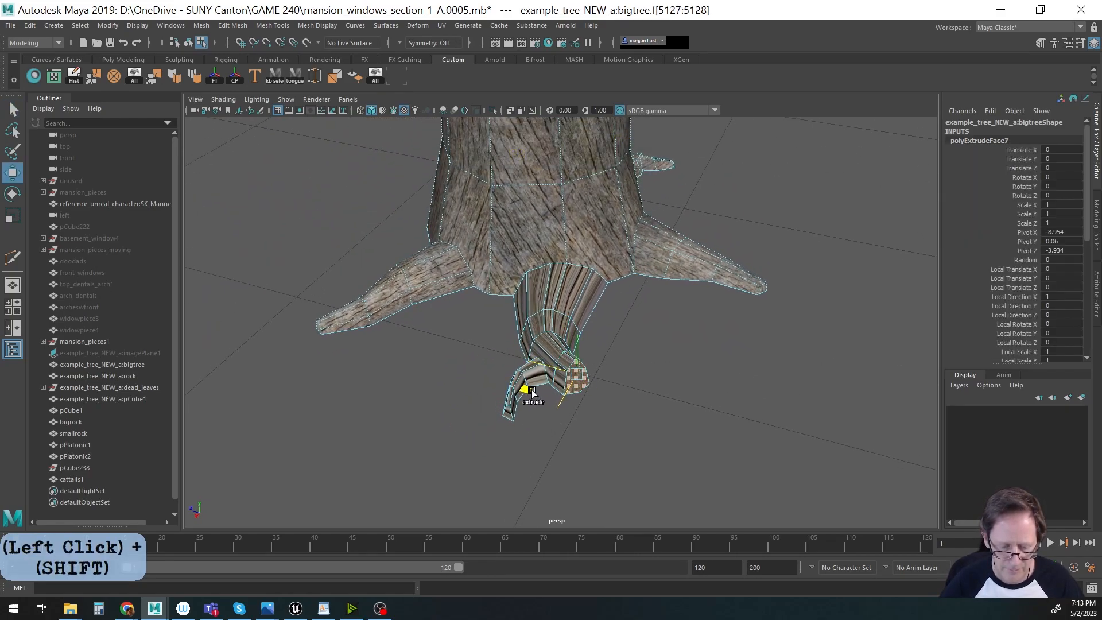
key("r")
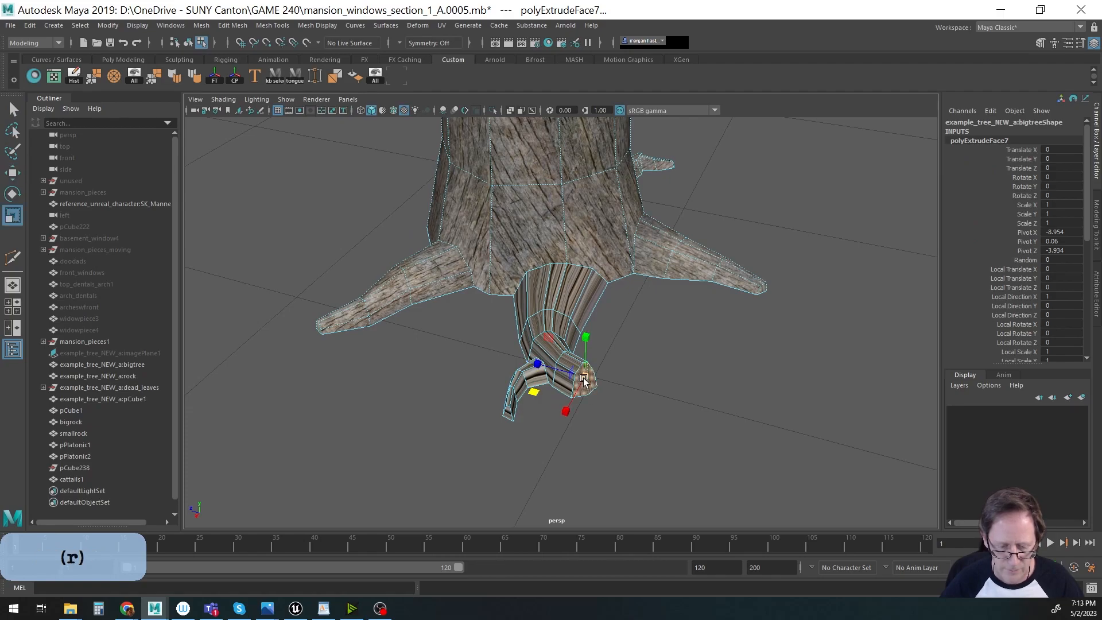
left_click_drag(584, 378, 579, 383)
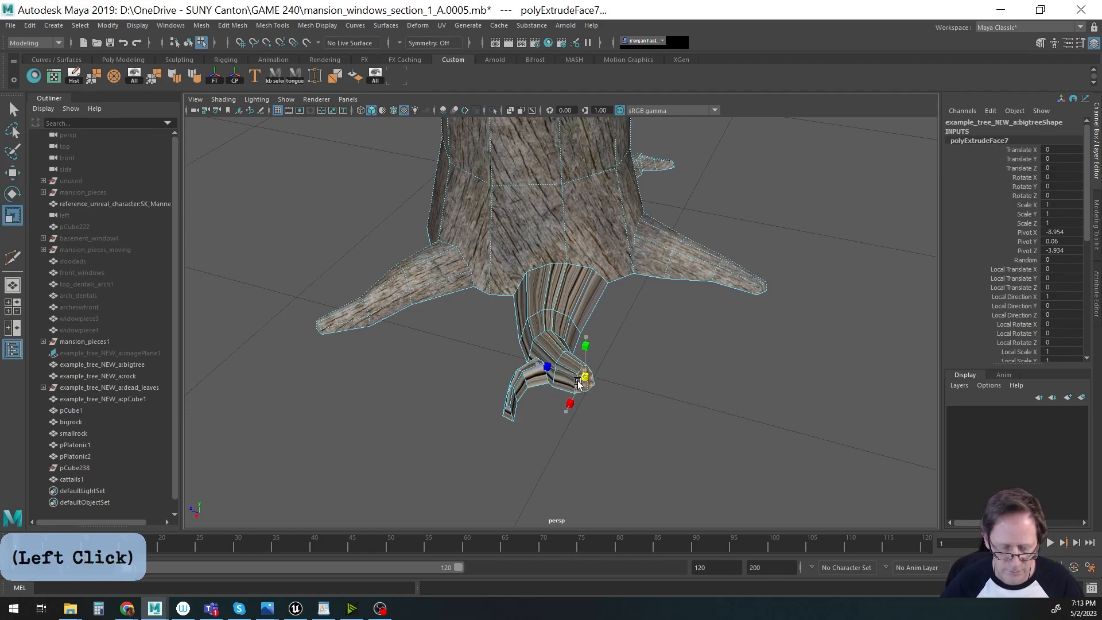
left_click_drag(606, 433, 591, 454, "alt")
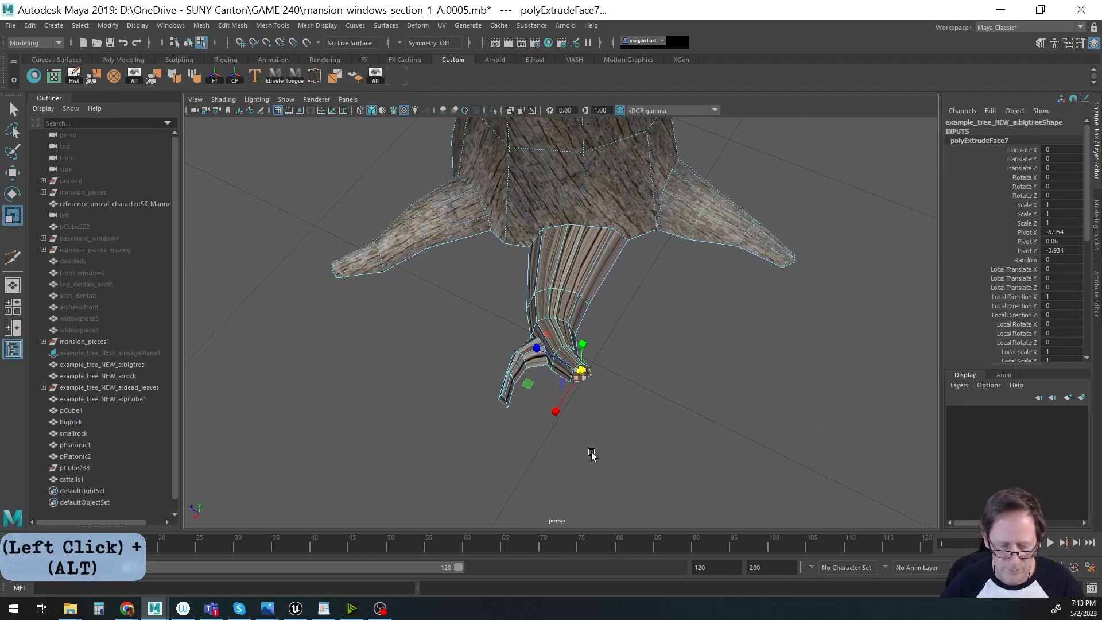
Move the main root's end outward, then extend it with two more extruded segments, scaling the end faces down to taper the tip.
left_click(534, 389)
key("w")
left_click(532, 394)
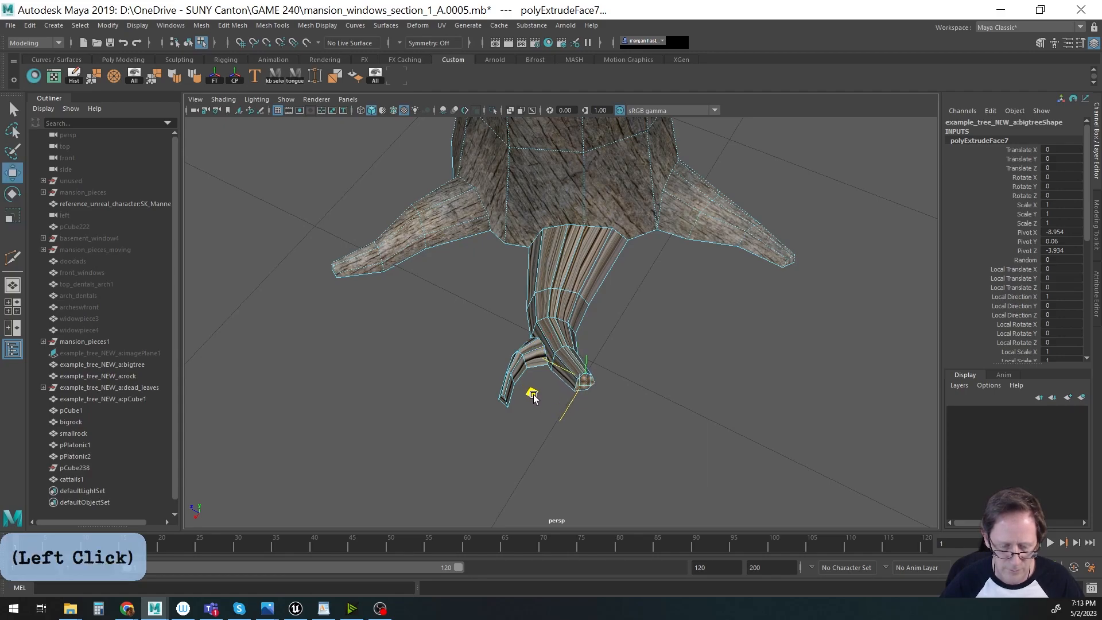
left_click_drag(537, 402, 548, 419, "shift")
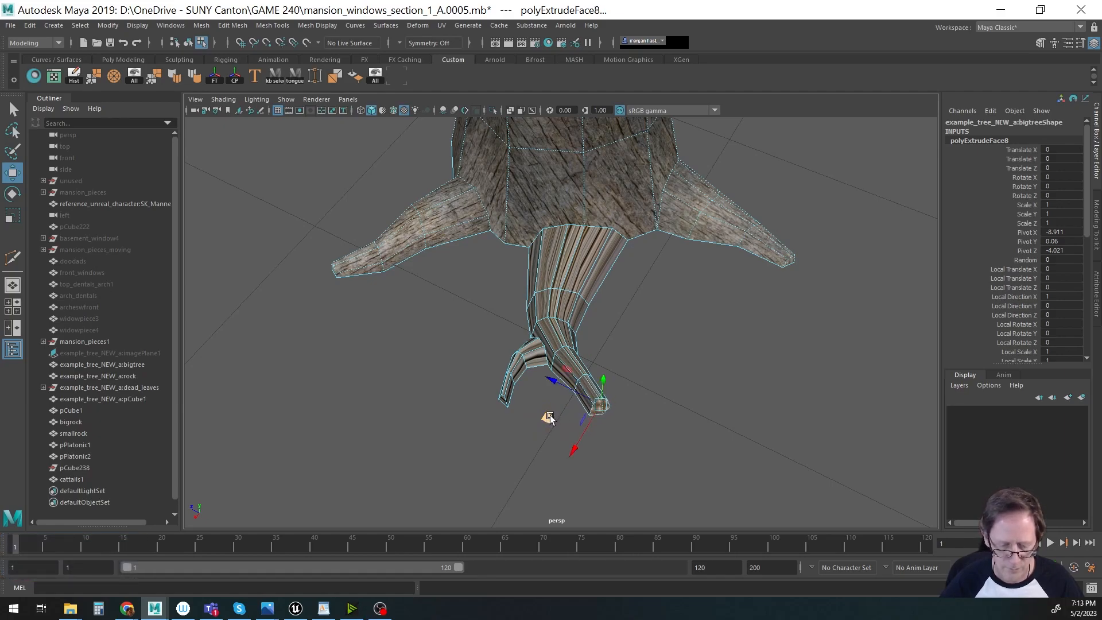
key("e")
key("r")
key("w")
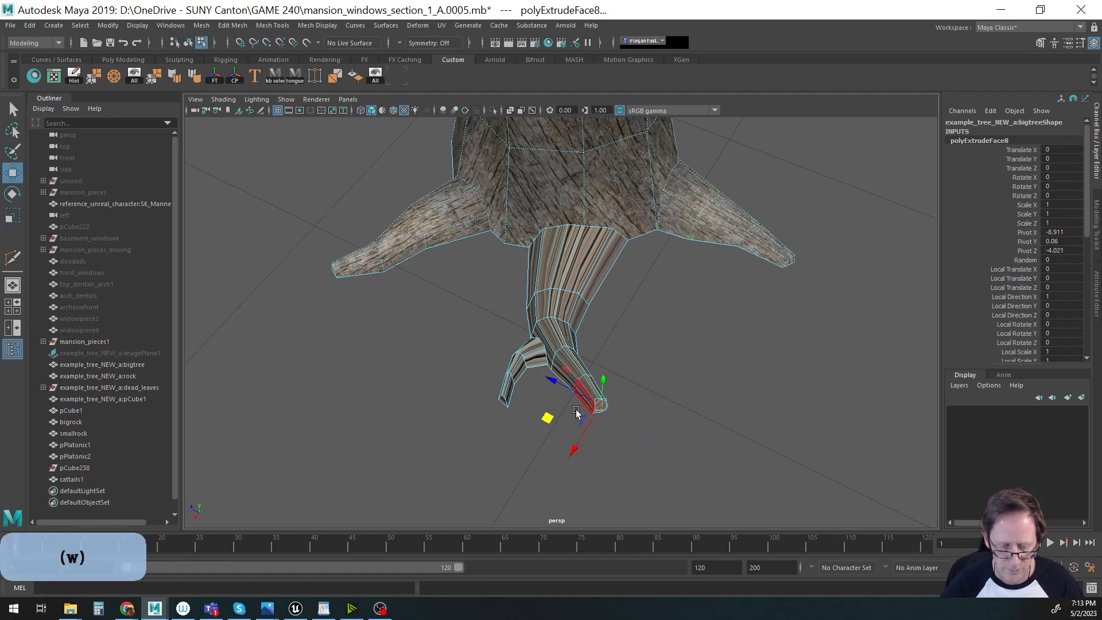
left_click_drag(550, 420, 549, 432, "shift")
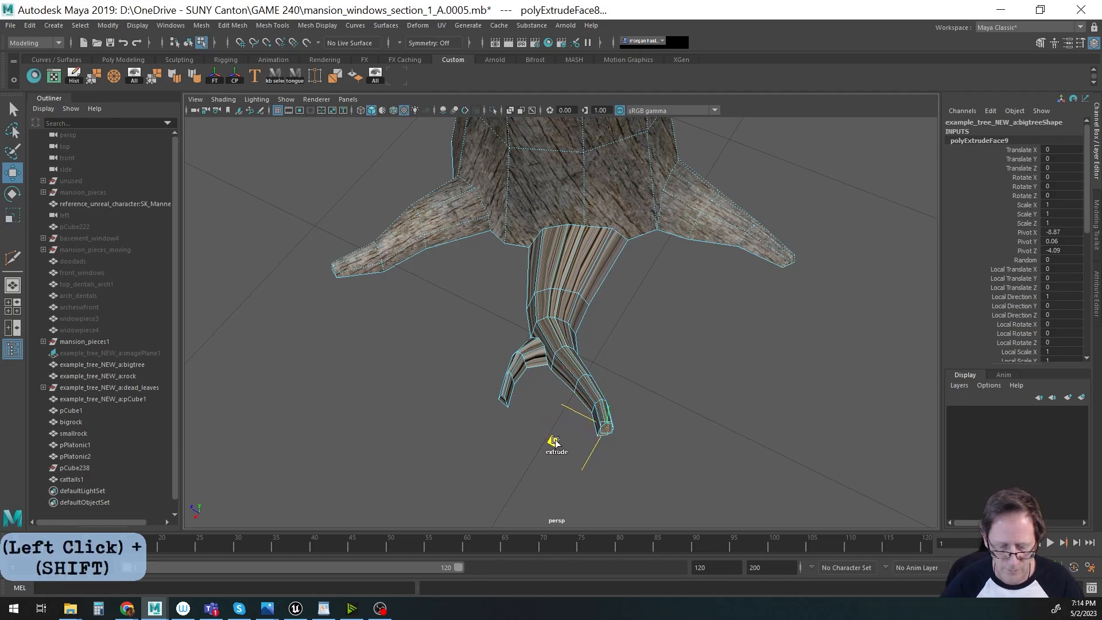
key("e")
key("r")
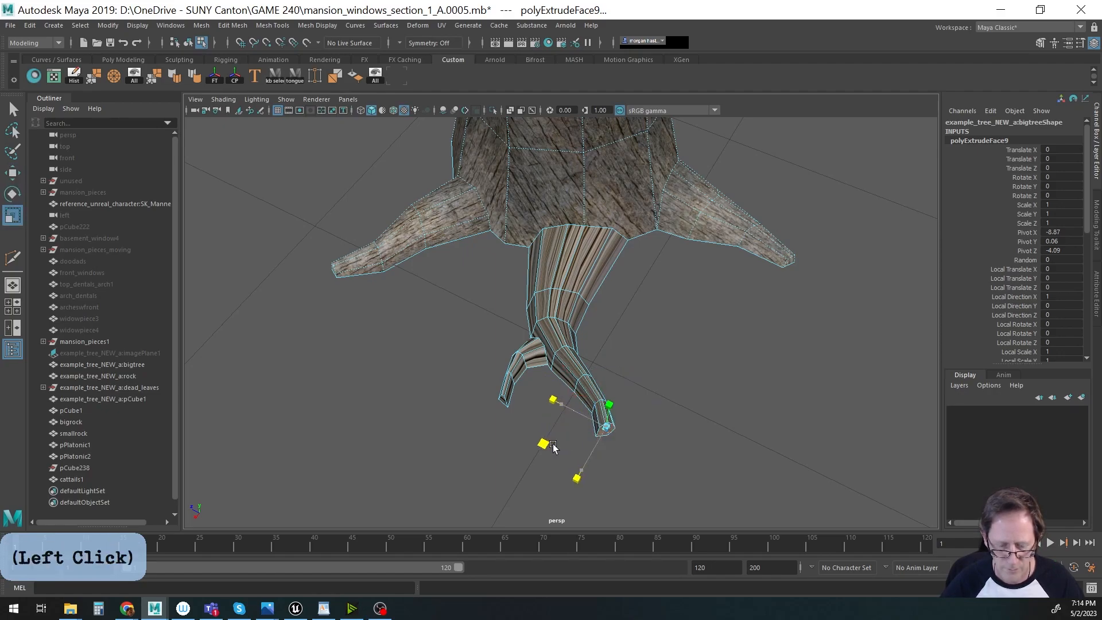
Select the upper vertices of the main root's outer segments and lower them slightly.
left_click_drag(565, 441, 484, 337, "alt")
key("F9")
left_click_drag(672, 369, 673, 371)
left_click_drag(637, 410, 604, 426, "alt")
key("w")
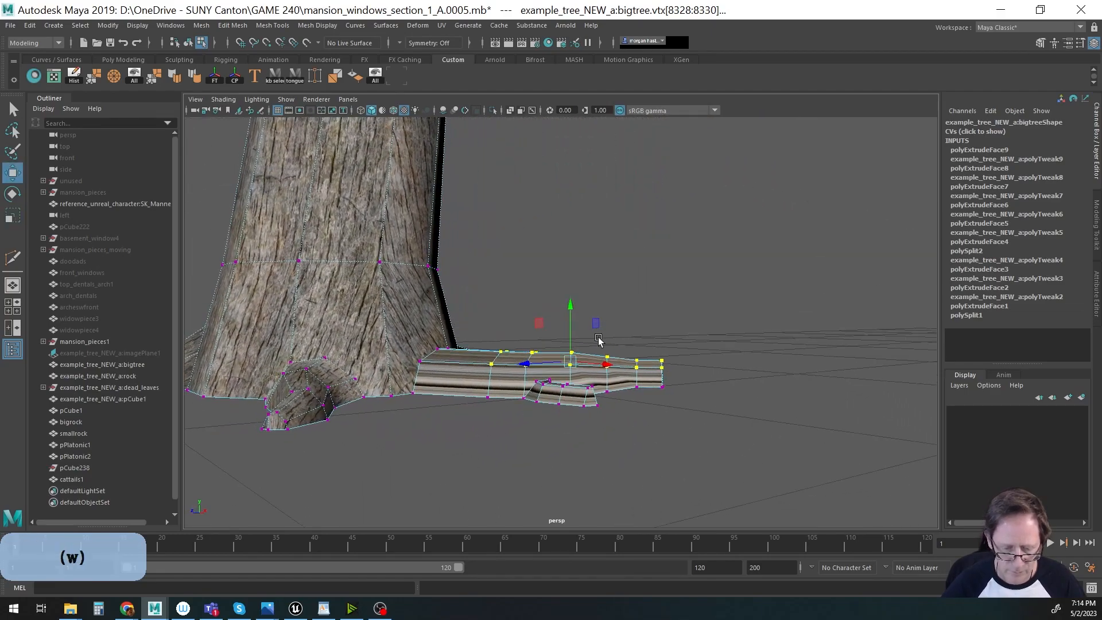
left_click_drag(571, 311, 572, 321)
middle_click_drag(491, 405, 504, 390, "alt")
left_click_drag(504, 388, 548, 376, "alt")
key("w")
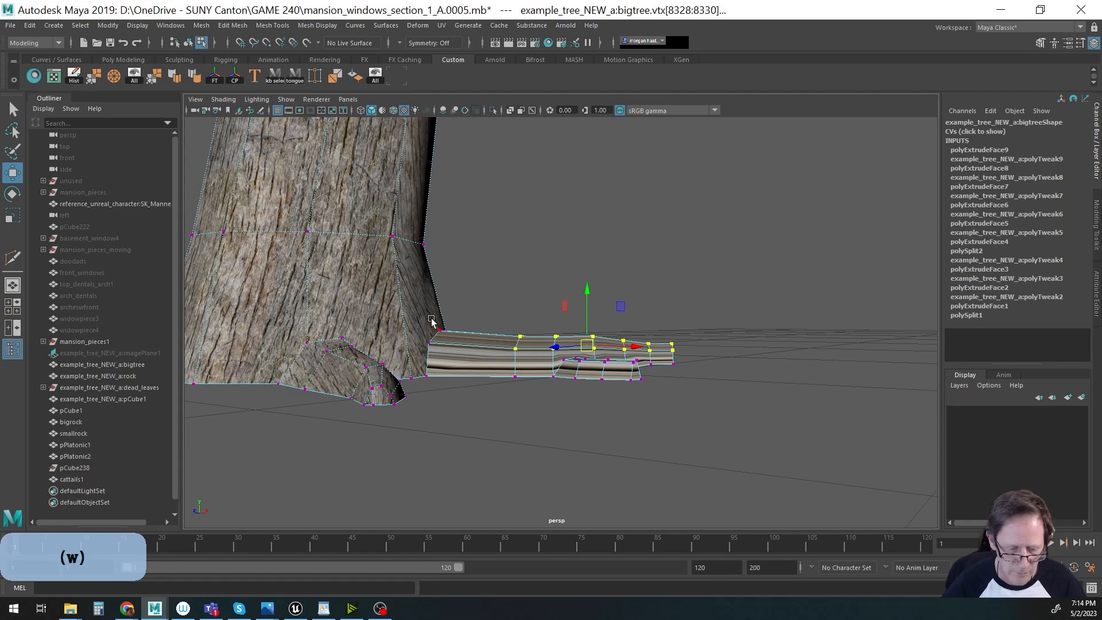
Raise the upper vertices of the arch where the new root joins the trunk.
left_click(457, 366)
left_click_drag(456, 367, 373, 406, "alt")
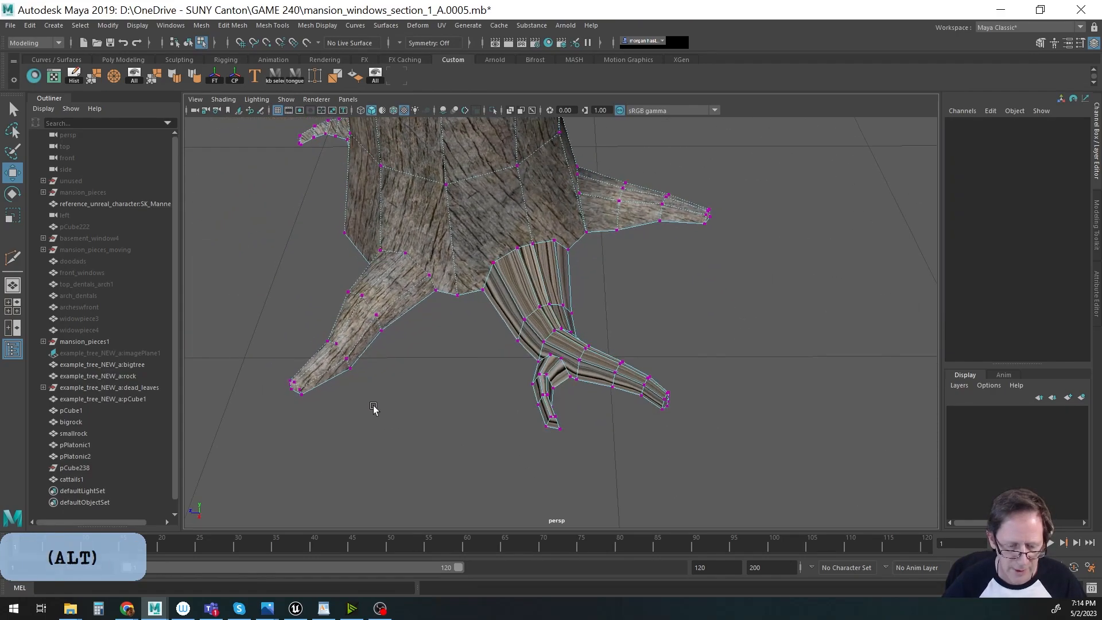
key("q")
left_click(533, 245)
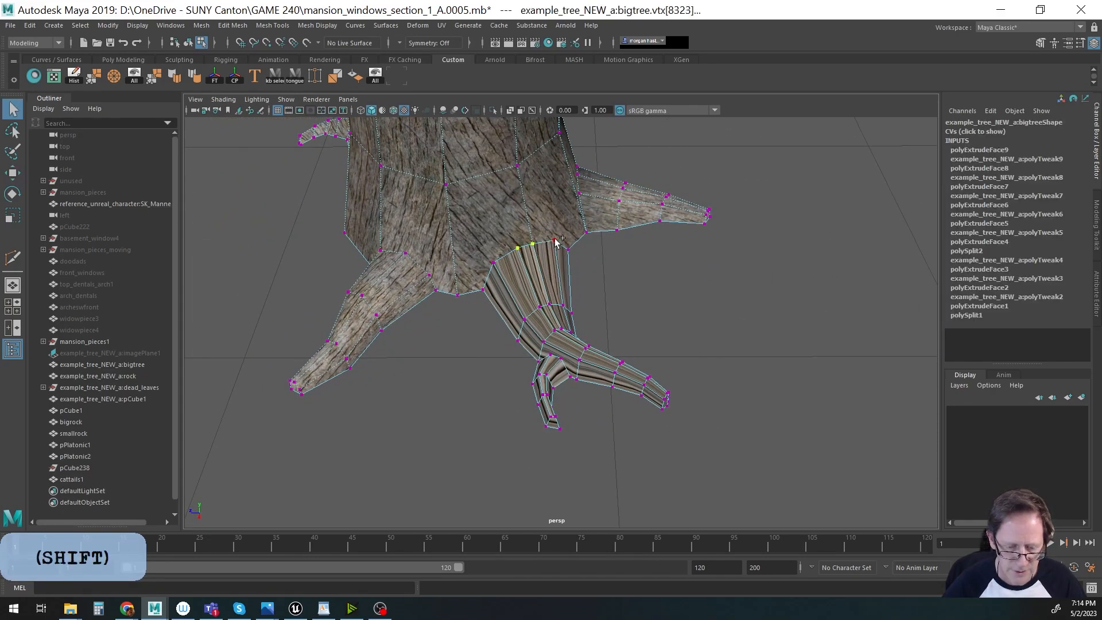
left_click_drag(494, 265, 496, 381, "alt")
key("w")
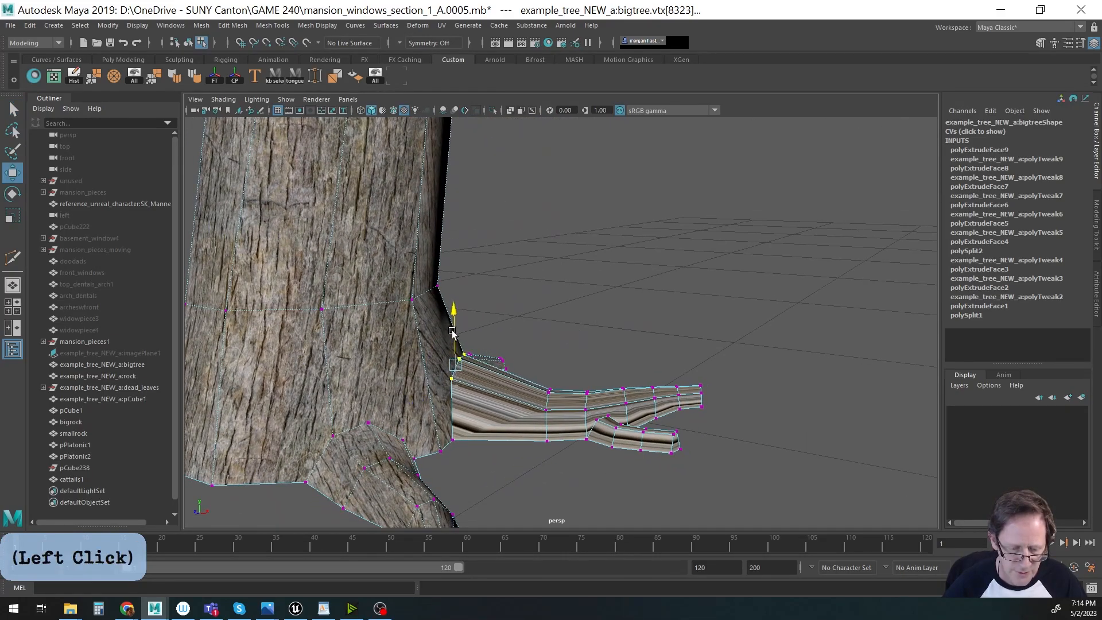
left_click_drag(481, 372, 496, 338, "alt")
Adjust the height of the two shoulder vertices on either side of the arch at the root's base.
key("q")
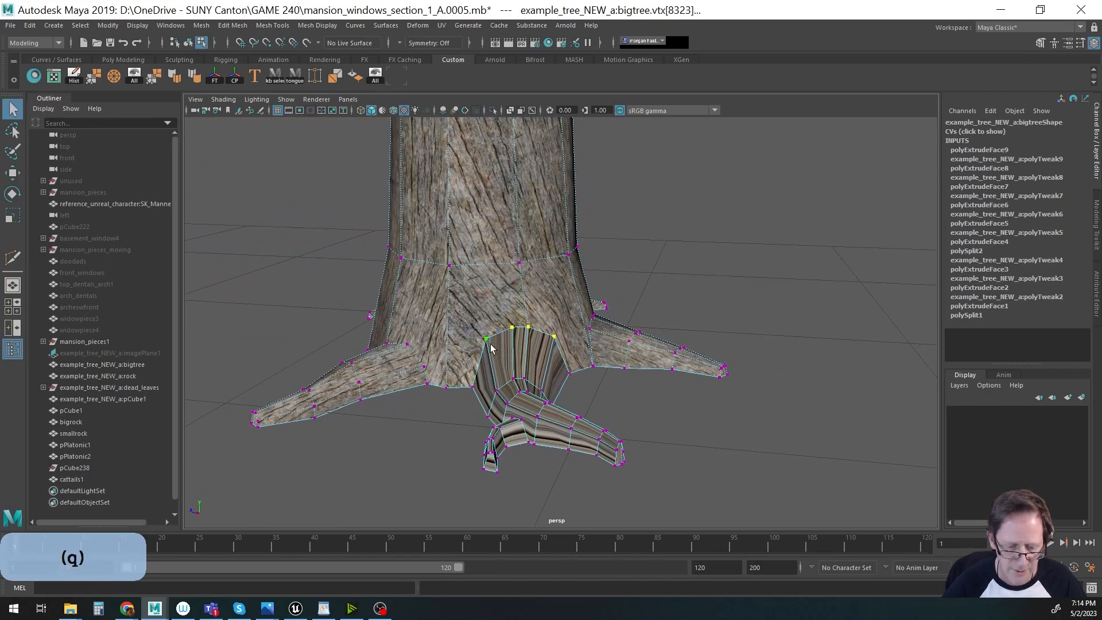
left_click(532, 336)
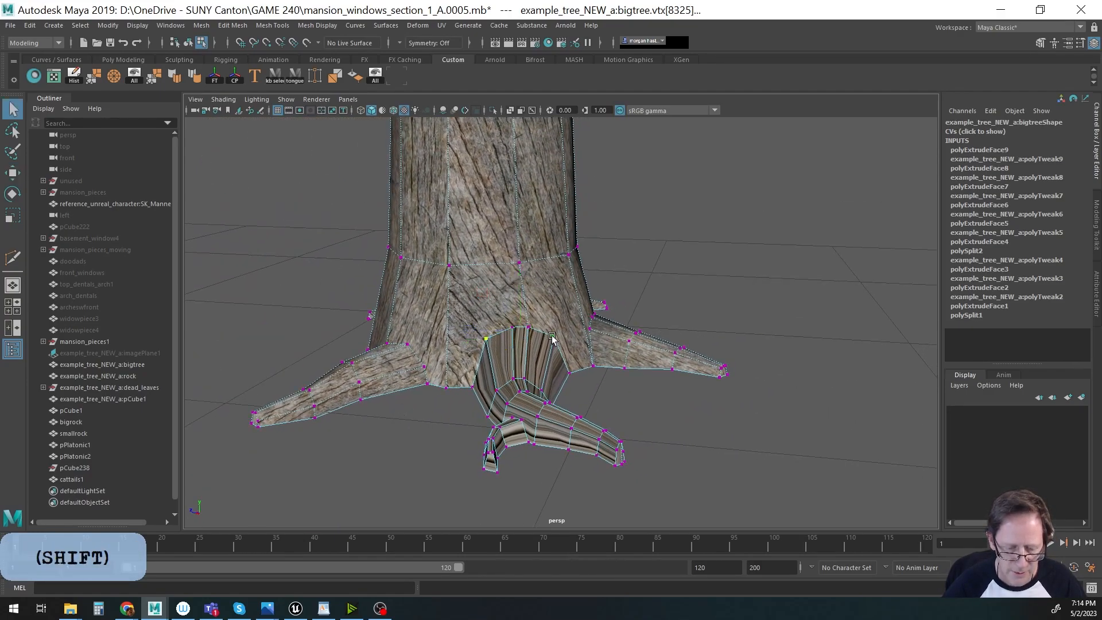
key("w")
left_click_drag(518, 299, 454, 368)
Triangulate the two trunk faces directly above the new root.
key("F11")
left_click(487, 280)
left_click(571, 285, "shift")
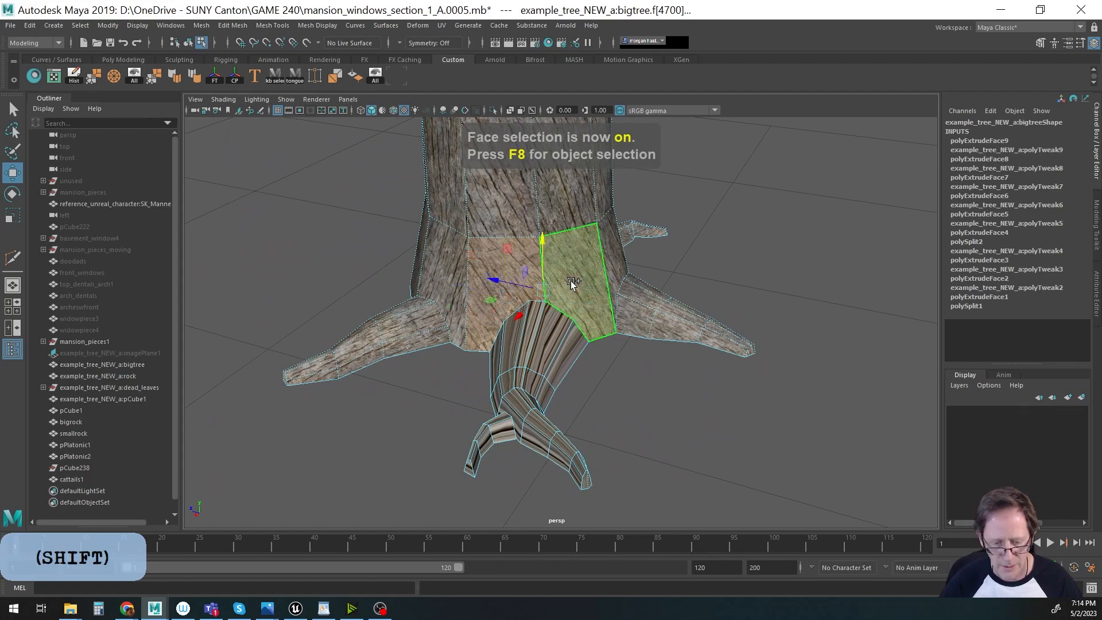
mouse_move(639, 397)
left_mouse_down("alt")
mouse_move(453, 369)
mouse_move(627, 386)
left_mouse_up("alt")
key("space")
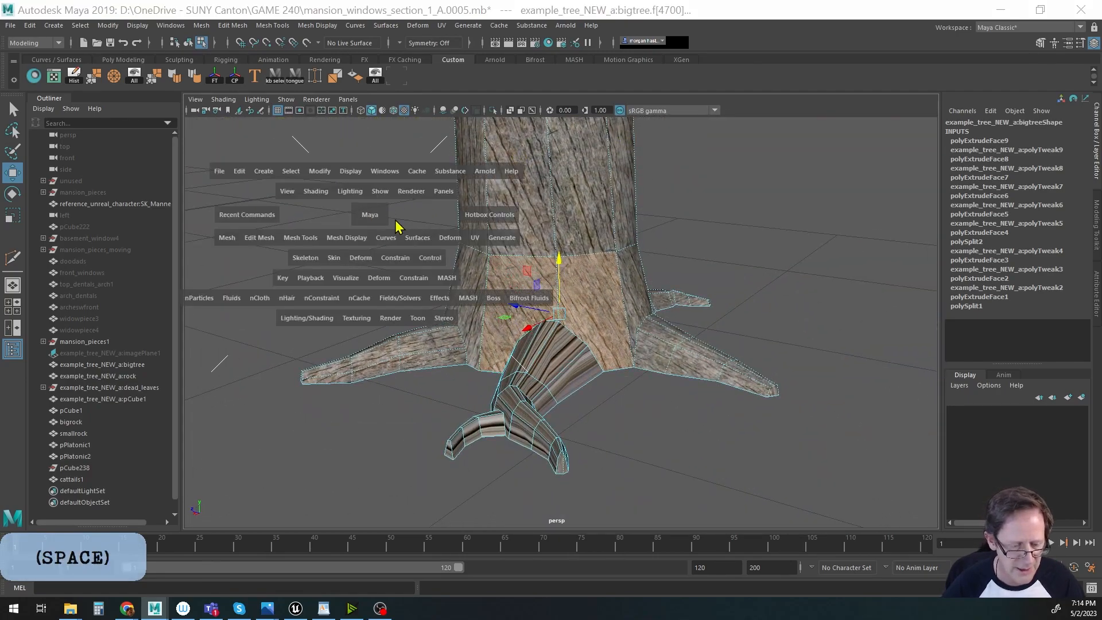
left_click(227, 240)
left_click(251, 362)
Insert an edge loop around the root's first segment near the trunk with the Multi-Cut tool.
left_click_drag(252, 361, 528, 430, "alt")
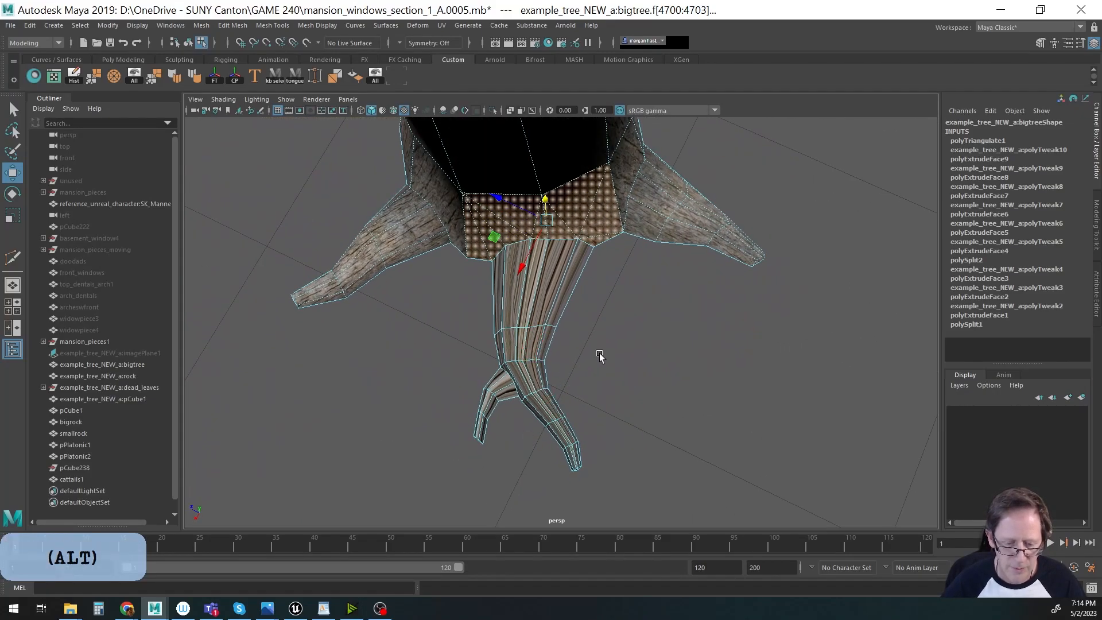
middle_click_drag(590, 351, 586, 375, "alt")
key("ctrl+shift+x")
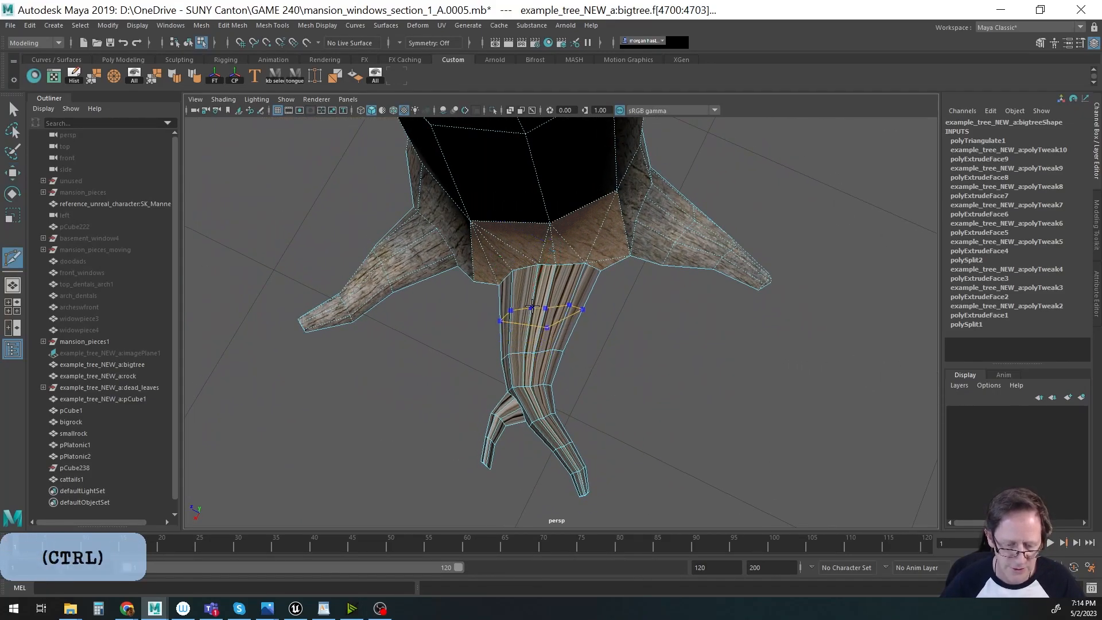
left_click(532, 307, "ctrl")
Raise the top vertices at the end of the root's first segment to smooth its downward slope.
left_click_drag(551, 361, 679, 310, "alt")
key("F9")
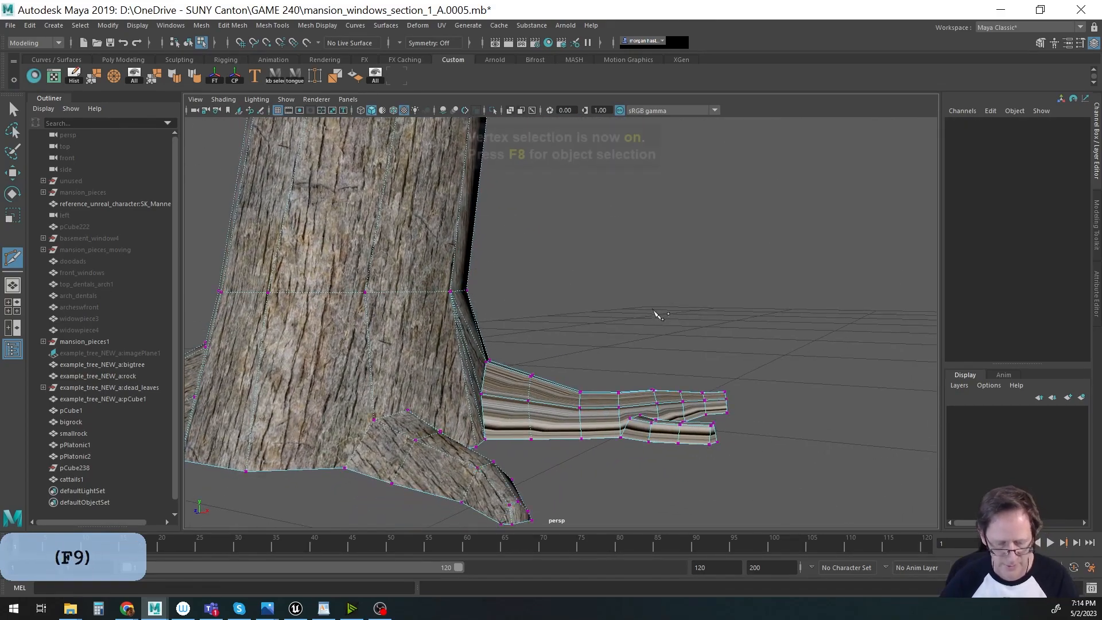
left_click_drag(590, 405, 591, 405)
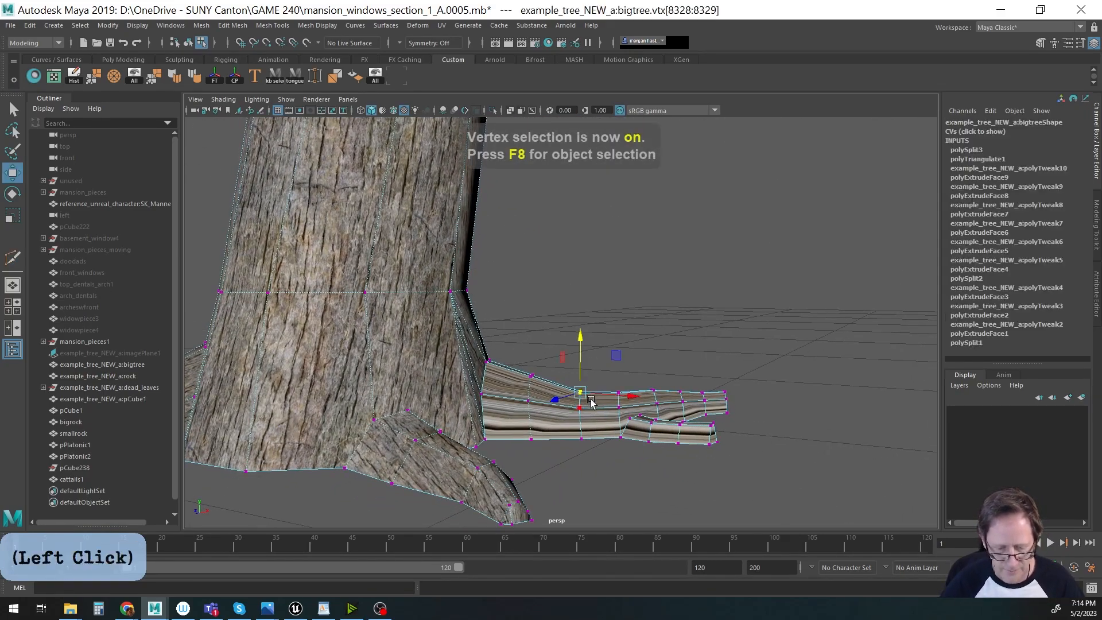
left_click_drag(581, 368, 581, 363)
middle_click_drag(658, 384, 609, 313, "alt")
Lower the top vertices of the main root's outer rings one after another so it tapers toward the tip.
key("q")
key("w")
left_click_drag(702, 337, 649, 307)
key("q")
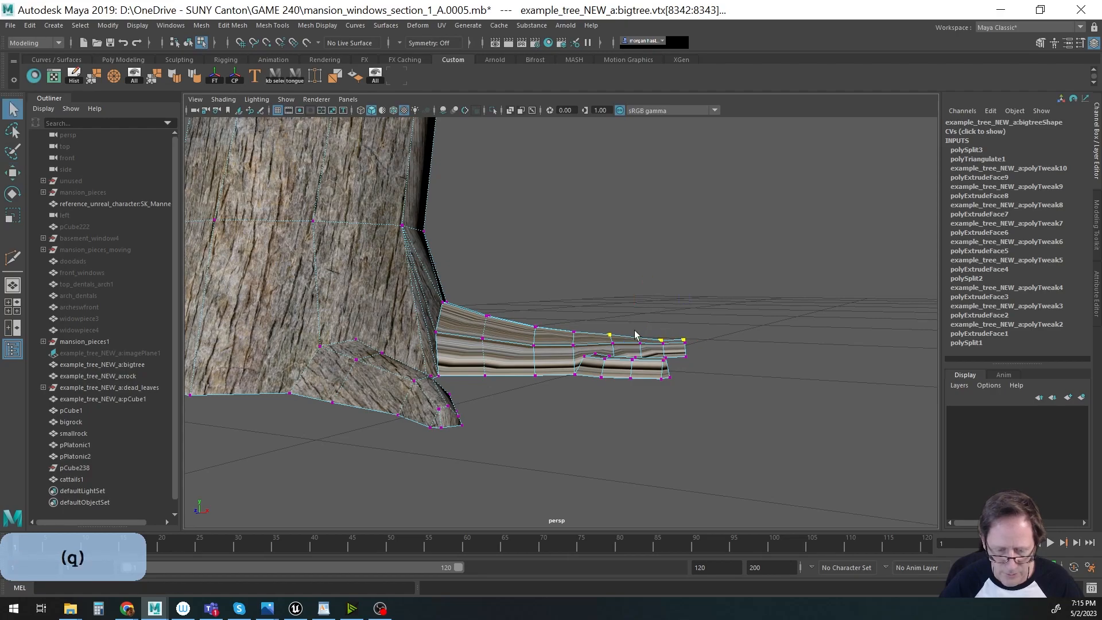
key("w")
left_click_drag(661, 311, 695, 352)
key("q")
key("w")
key("q")
key("w")
middle_click_drag(684, 326, 679, 344, "alt")
mouse_move(679, 344)
left_mouse_down("alt")
mouse_move(652, 381)
mouse_move(679, 398)
mouse_move(684, 384)
mouse_move(642, 330)
mouse_move(687, 340)
left_mouse_up("alt")
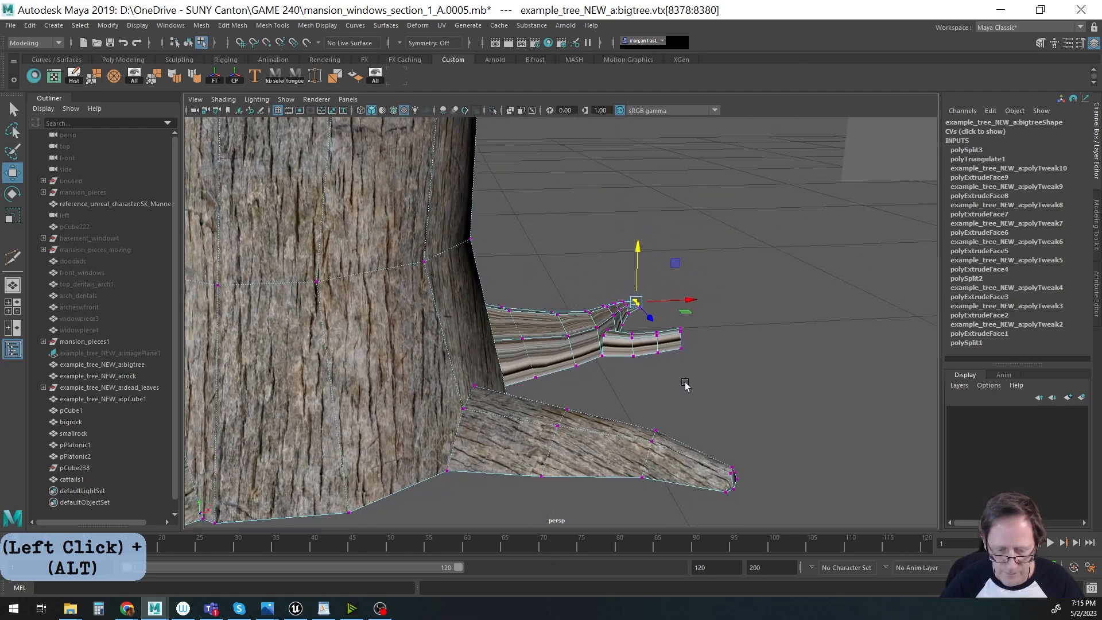
Lower the top vertices along the side branch so it slopes down toward its tip.
key("q")
mouse_move(687, 341)
left_mouse_down("alt")
mouse_move(649, 359)
mouse_move(462, 347)
mouse_move(674, 344)
left_mouse_up("alt")
key("w")
left_click_drag(652, 294, 682, 314)
key("q")
key("w")
key("q")
key("w")
left_click_drag(717, 370, 570, 445, "alt")
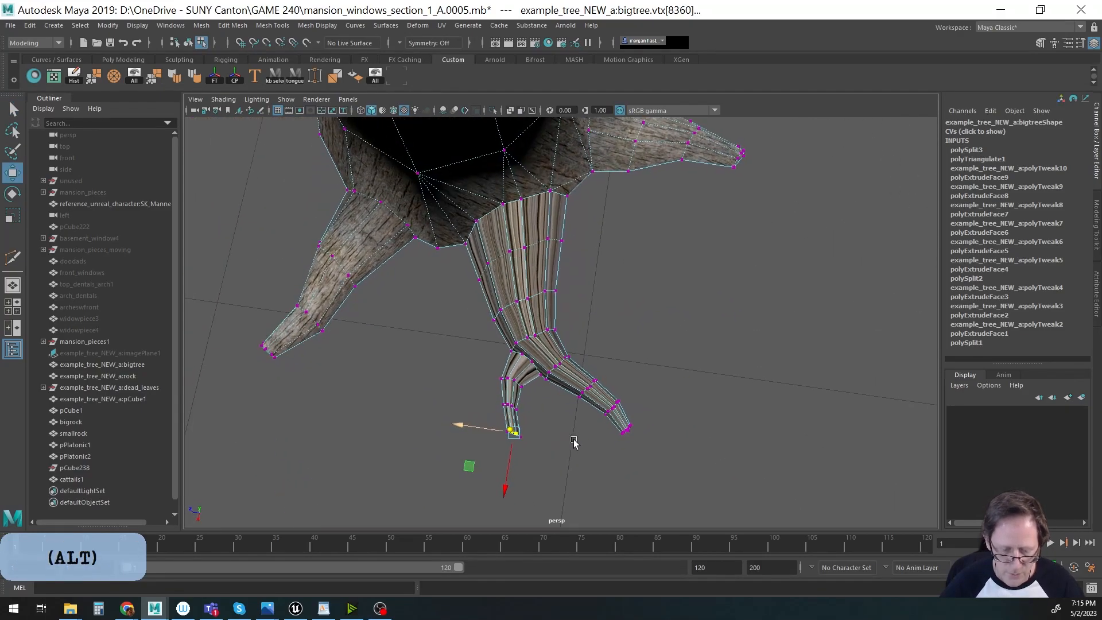
Select the vertices at the end of the side branch and scale them down to narrow its tip.
middle_click_drag(570, 445, 544, 371, "alt")
right_click_drag(544, 371, 600, 384, "alt")
mouse_move(600, 384)
left_mouse_down("alt")
mouse_move(638, 392)
mouse_move(598, 395)
mouse_move(611, 388)
left_mouse_up("alt")
left_click_drag(564, 353, 531, 394)
key("w")
left_click_drag(457, 371, 524, 393)
key("e")
key("r")
left_click(476, 388)
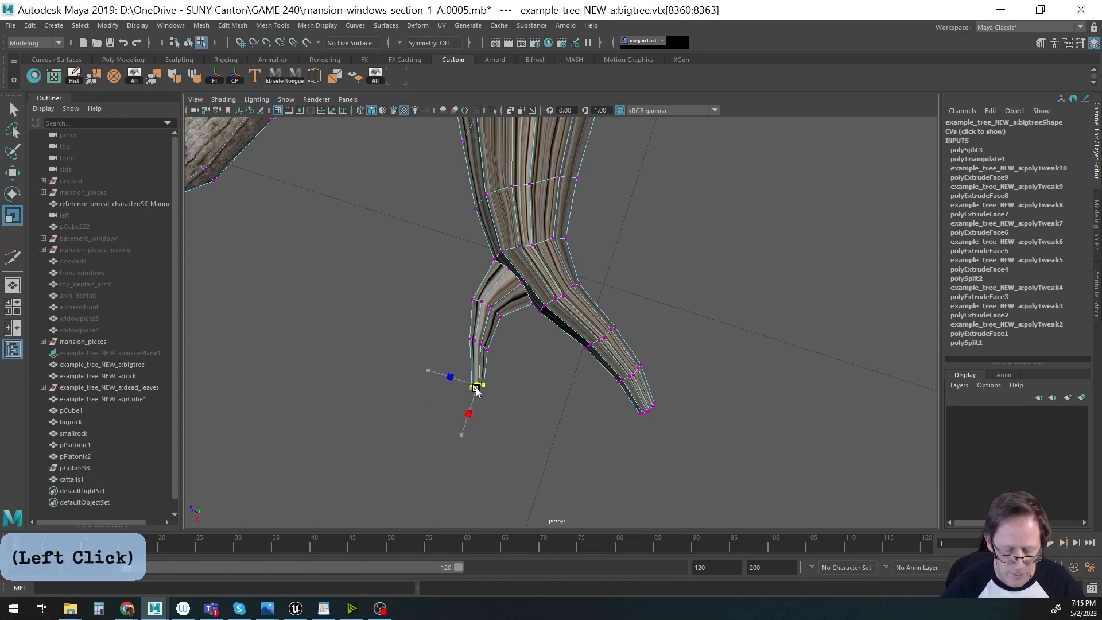
Rotate the vertex ring just before the side branch's tip to straighten it across the branch.
key("w")
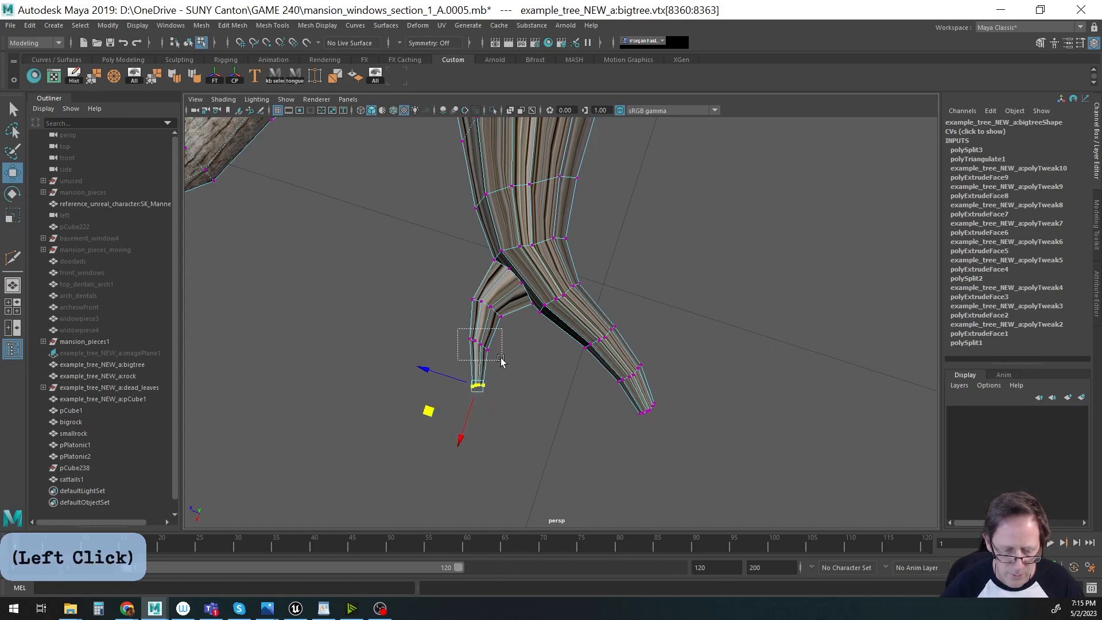
left_click_drag(501, 362, 502, 362)
key("e")
left_click(498, 388)
key("q")
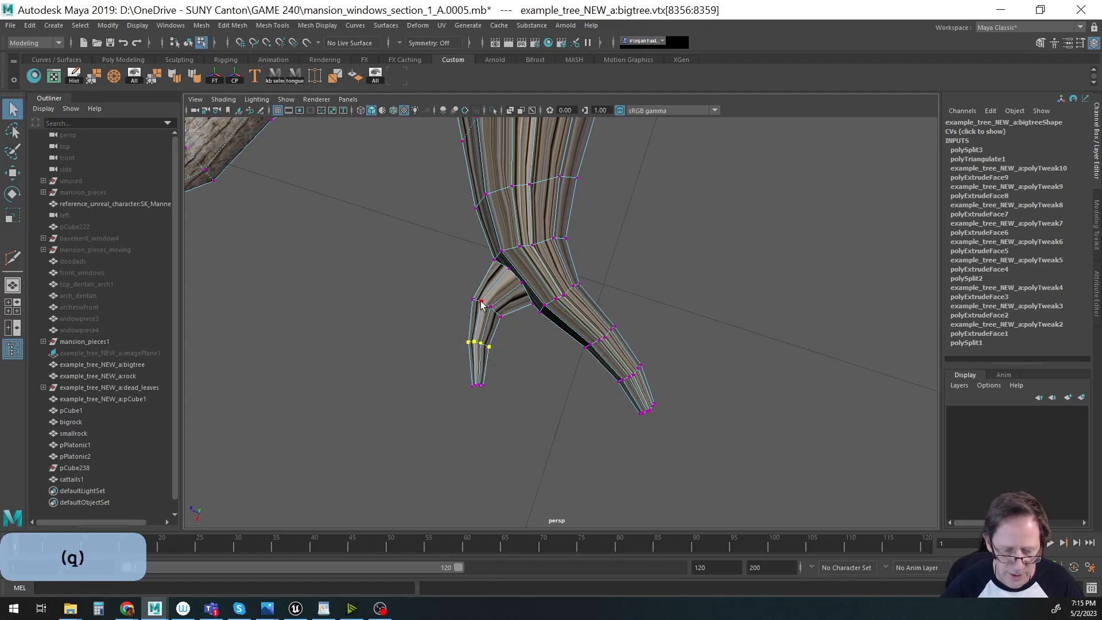
Triangulate the many-sided root face around the base of the side branch.
left_click_drag(472, 301, 673, 319, "alt")
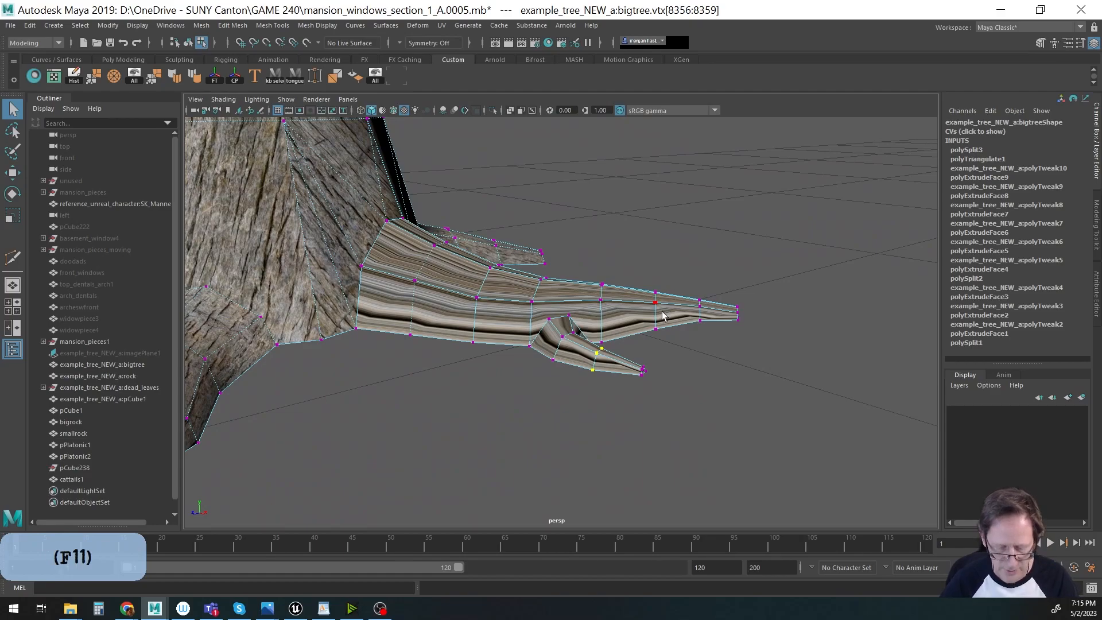
key("F11")
left_click(565, 326)
key("space")
left_click_drag(280, 370, 290, 243)
Examine the new root and its side branch from above and from underneath.
left_click_drag(618, 394, 652, 381, "alt")
right_click_drag(652, 381, 349, 347, "alt")
left_click_drag(349, 347, 410, 393, "alt")
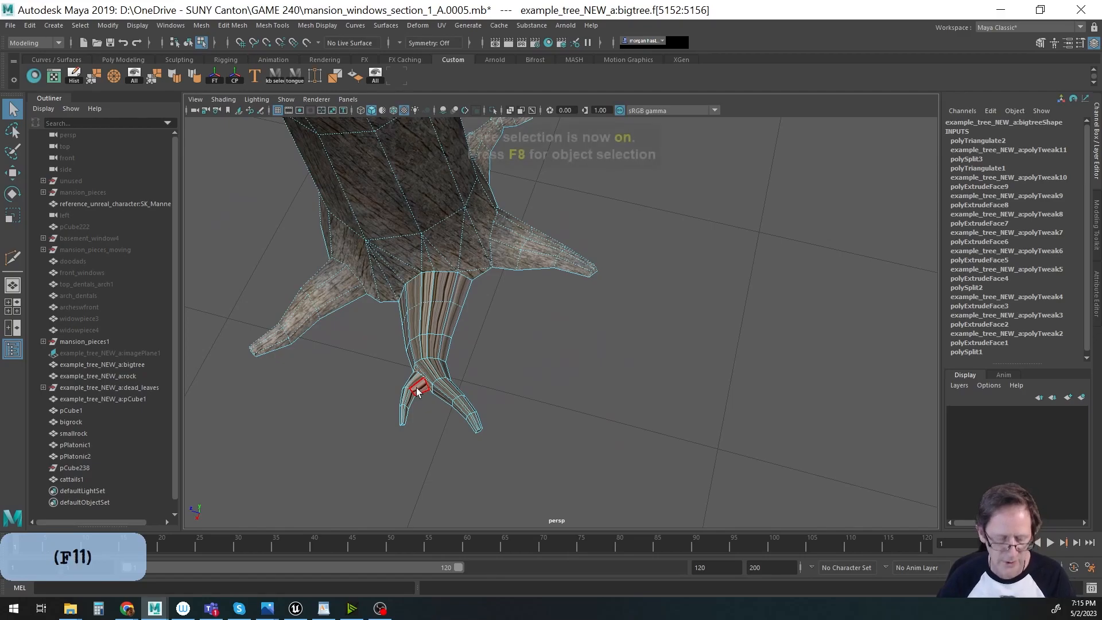
left_click_drag(570, 350, 412, 308, "alt")
key("q")
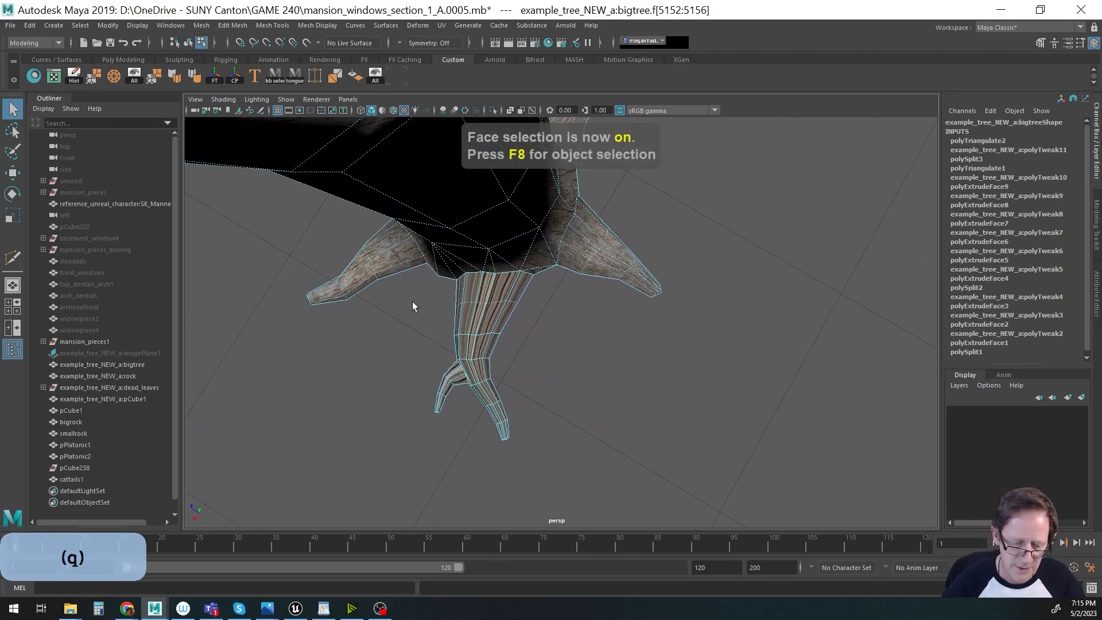
left_click_drag(556, 436, 715, 341)
middle_click_drag(576, 311, 533, 346, "alt")
right_click_drag(532, 346, 670, 342, "alt")
Lower the bottom vertices at the main root's tip so its underside lies level with the ground.
key("F9")
left_click_drag(664, 315, 561, 335, "alt")
right_click_drag(561, 335, 647, 342, "alt")
left_click_drag(647, 342, 560, 287, "alt")
left_click_drag(658, 286, 657, 285)
key("w")
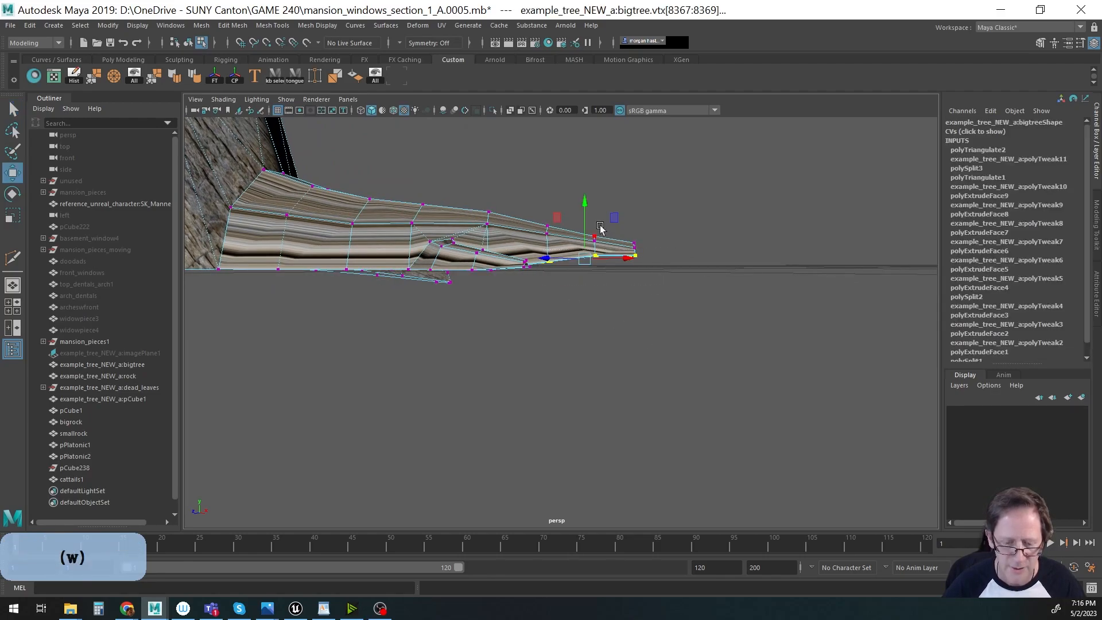
left_click_drag(591, 225, 560, 292)
Lower the upper vertices near the main root's tip to flatten it toward the ground.
key("q")
key("w")
left_click_drag(609, 232, 631, 228)
key("q")
key("w")
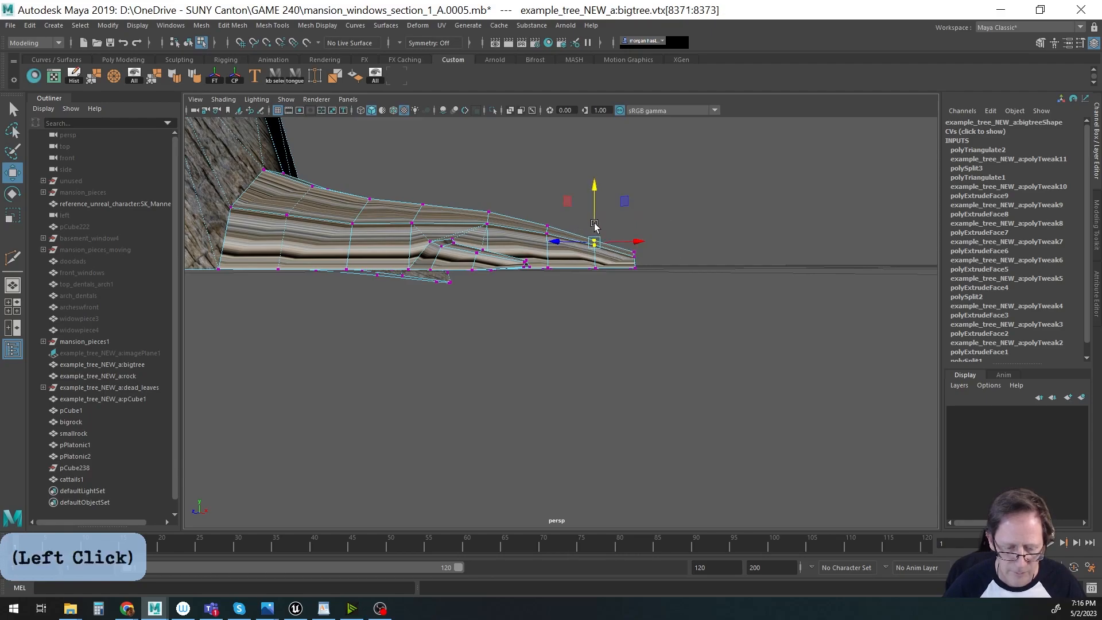
Select all vertices of the root's outer part, including the side branch, and lower them slightly.
right_click_drag(613, 347, 546, 315, "alt")
middle_click_drag(546, 315, 601, 310, "alt")
left_click_drag(600, 310, 545, 217, "alt")
key("q")
key("q")
key("w")
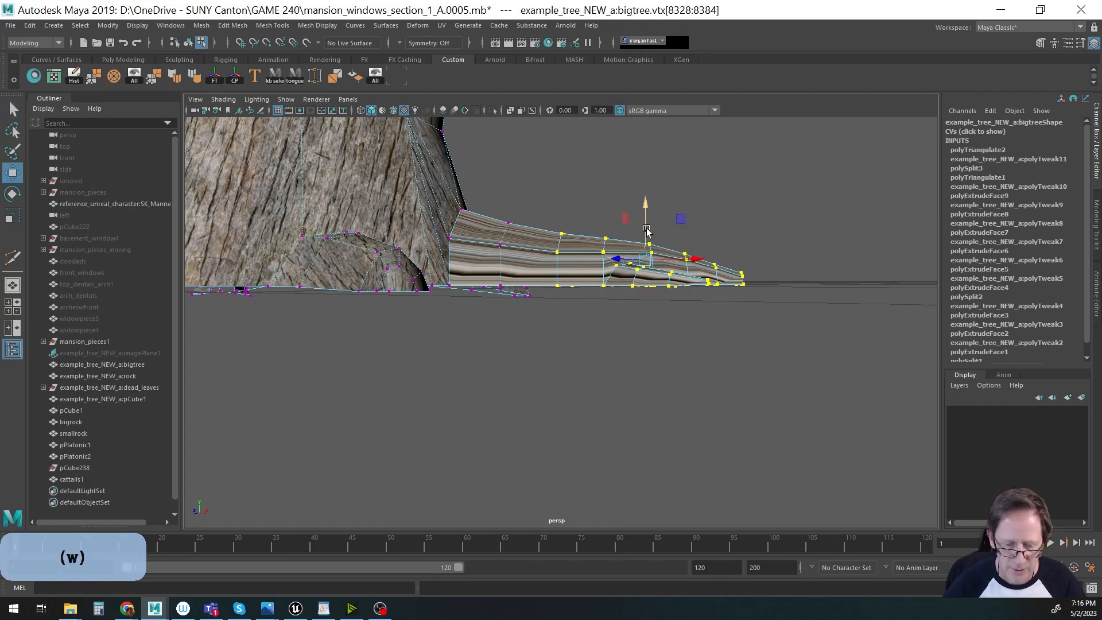
left_click_drag(647, 229, 644, 235)
key("q")
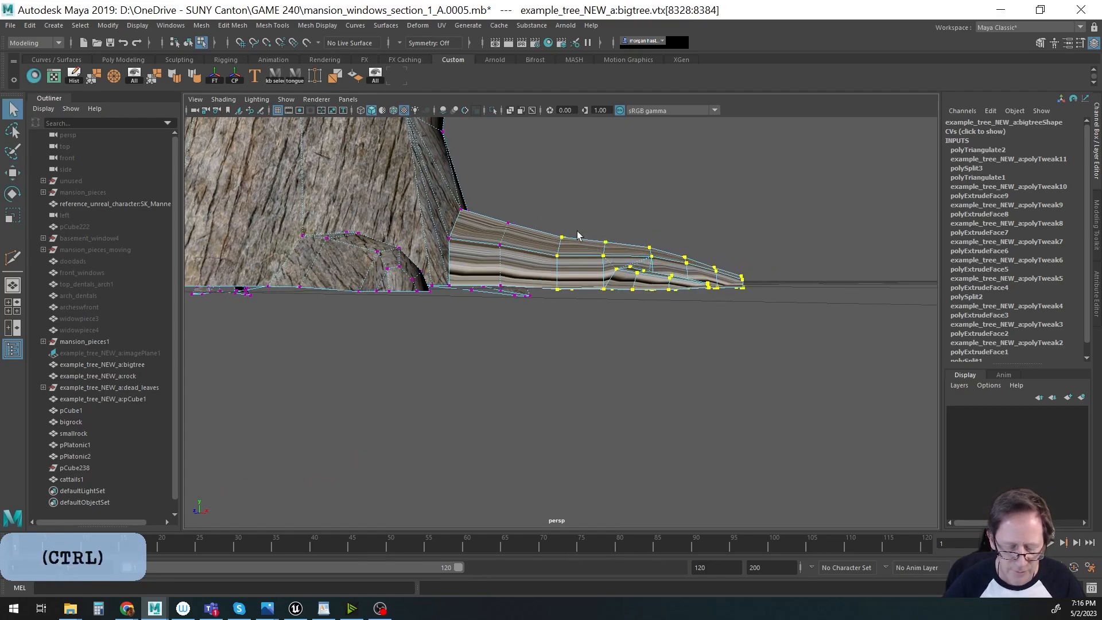
Rotate the selected outer part of the root so it tilts downward toward the tip, then adjust its height.
key("e")
left_click_drag(700, 236, 643, 237)
key("w")
key("e")
key("w")
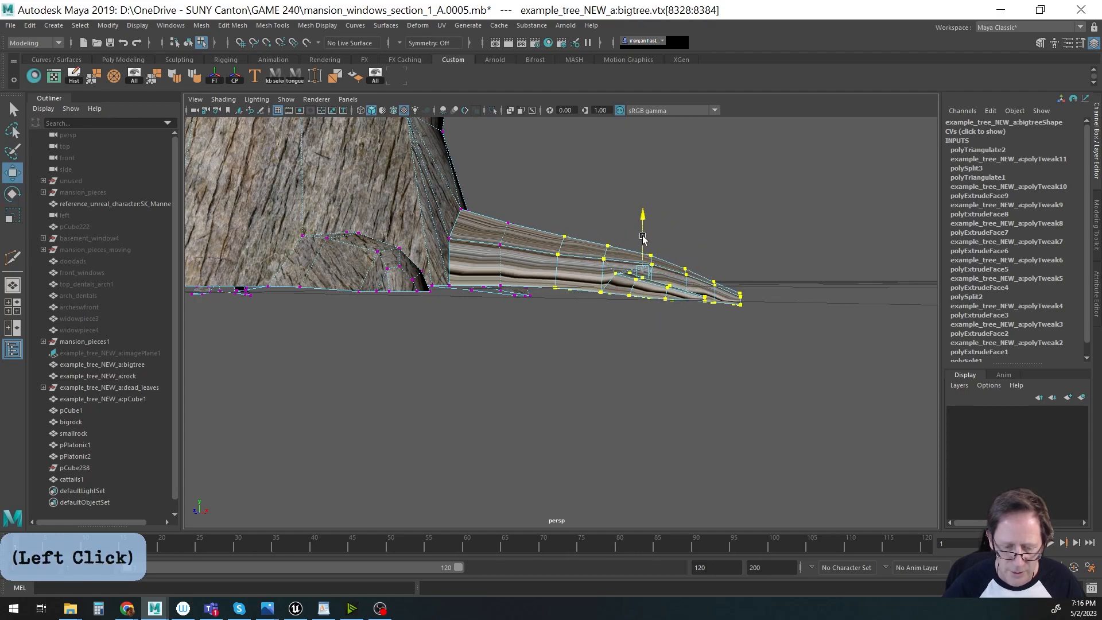
Return to object selection and examine the finished root from all sides, including the tree's open underside.
left_click_drag(666, 287, 504, 373, "alt")
right_click_drag(505, 374, 454, 362, "alt")
key("F8")
left_click_drag(551, 356, 690, 406, "alt")
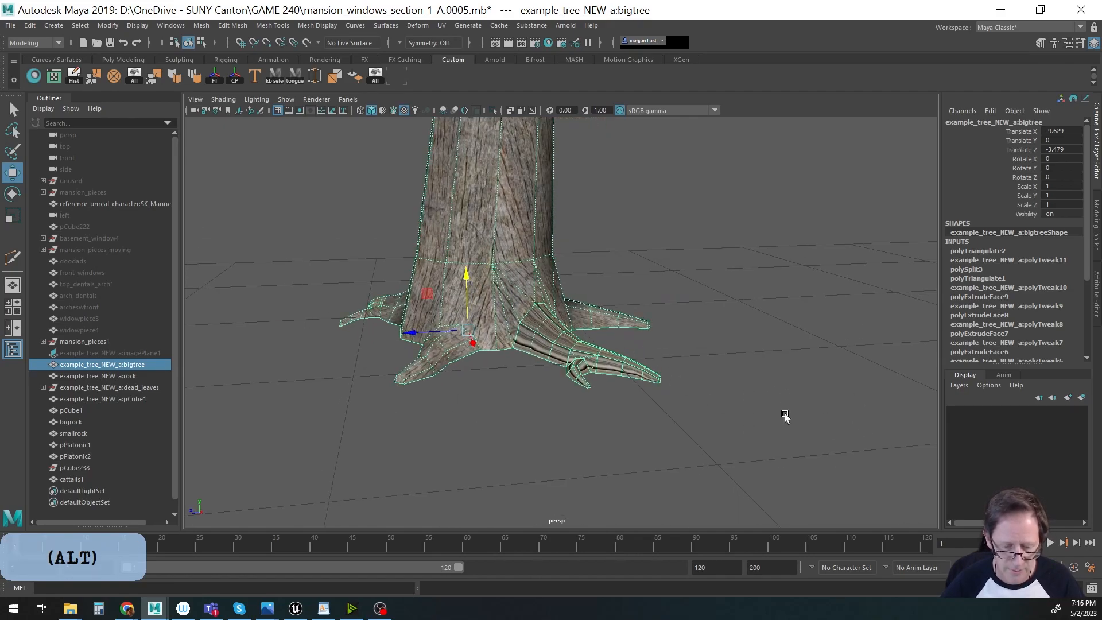
left_click_drag(669, 380, 632, 318, "alt")
right_click_drag(632, 318, 627, 332, "alt")
middle_click_drag(627, 332, 725, 356, "alt")
left_click_drag(725, 357, 660, 345, "alt")
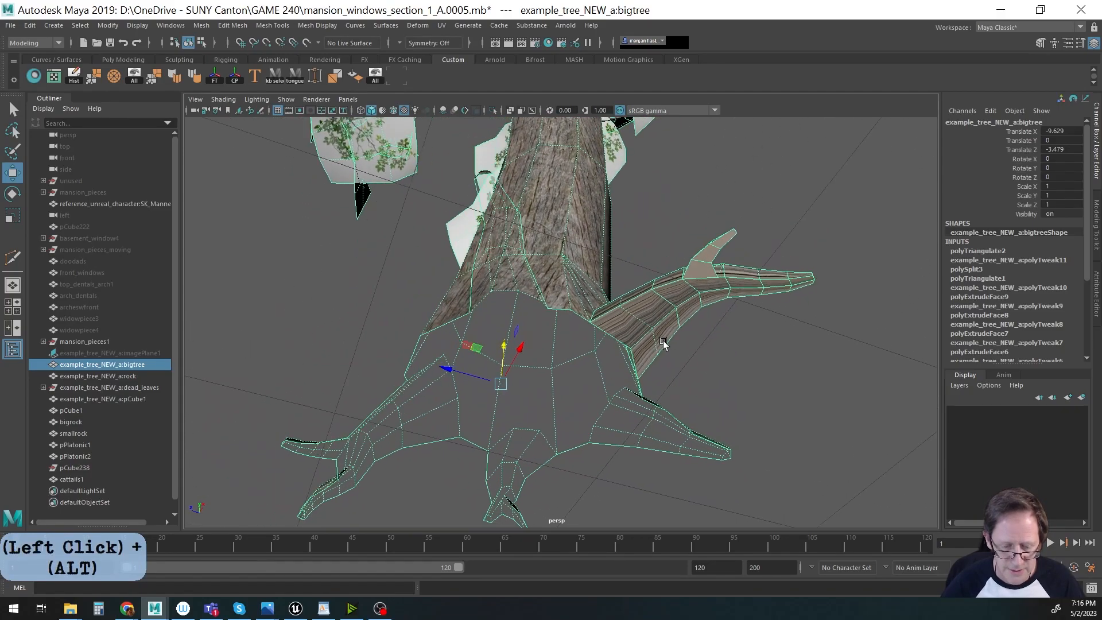
right_click_drag(660, 344, 579, 349, "alt")
middle_click_drag(579, 350, 569, 327, "alt")
left_click_drag(568, 327, 553, 293, "alt")
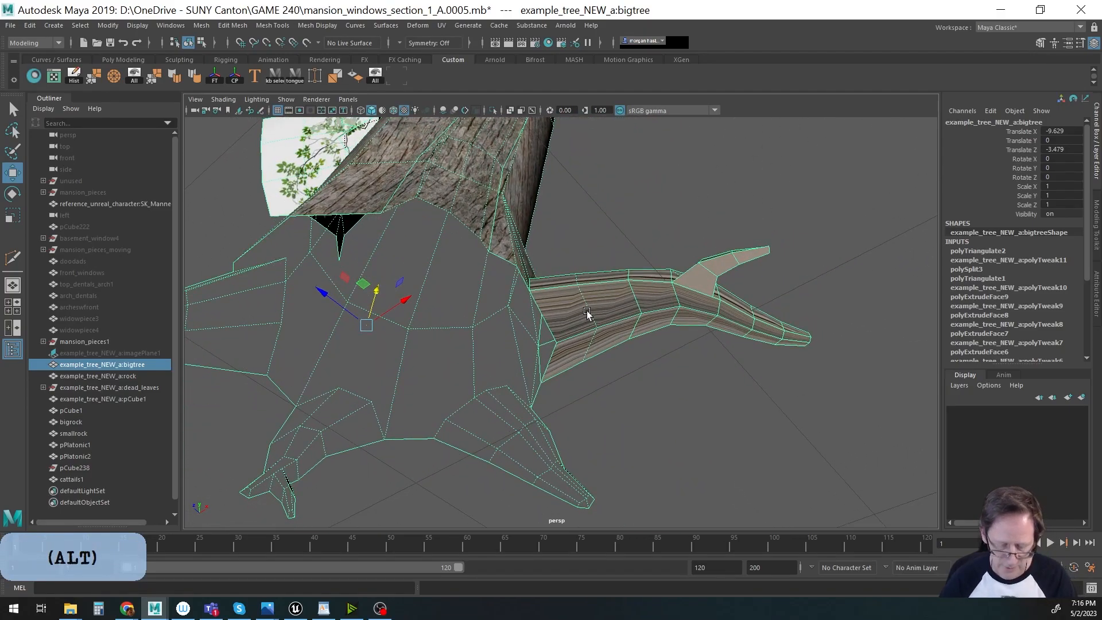
Select the faces along the underside of the new root and its side branch, and delete them.
key("F11")
left_click(553, 292)
key("q")
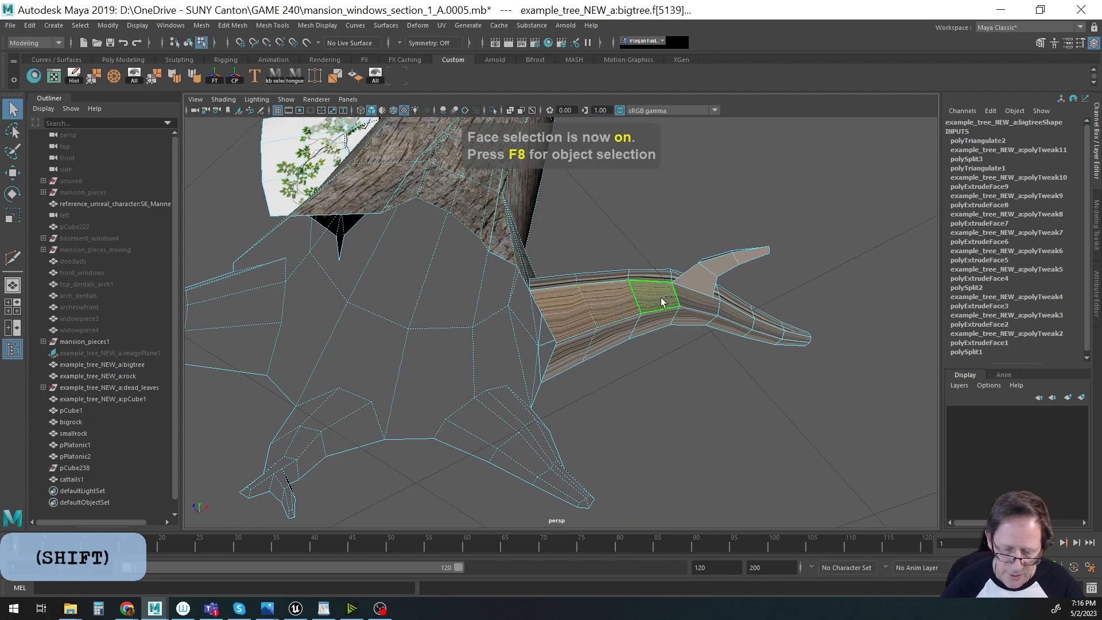
left_click(749, 253, "shift")
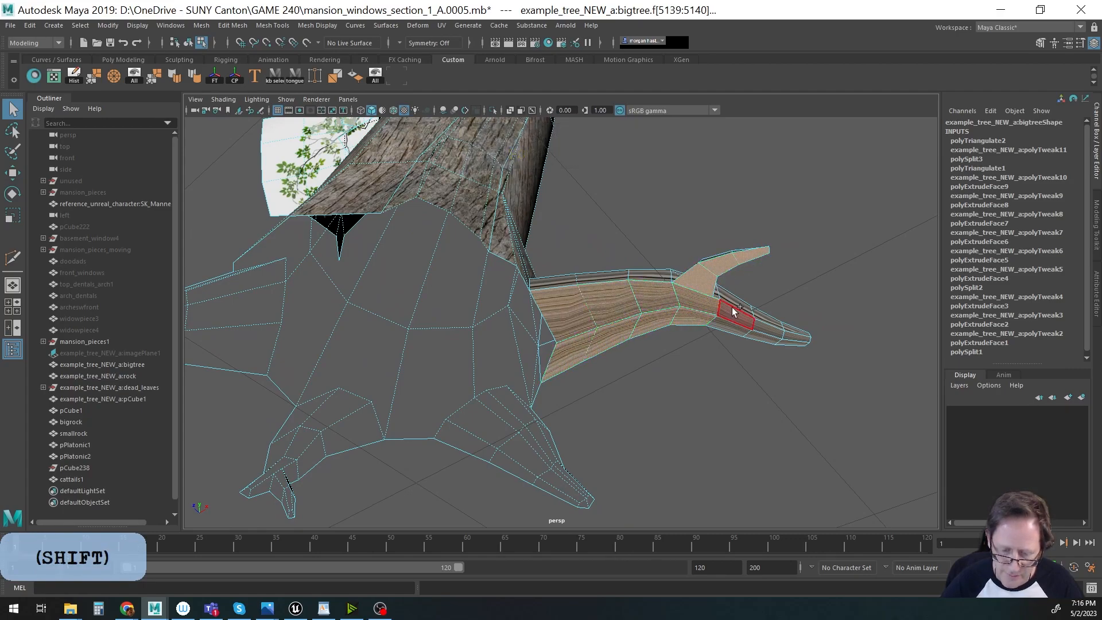
left_click(790, 345, "shift")
key("Delete")
left_click_drag(746, 339, 718, 376, "alt")
key("F9")
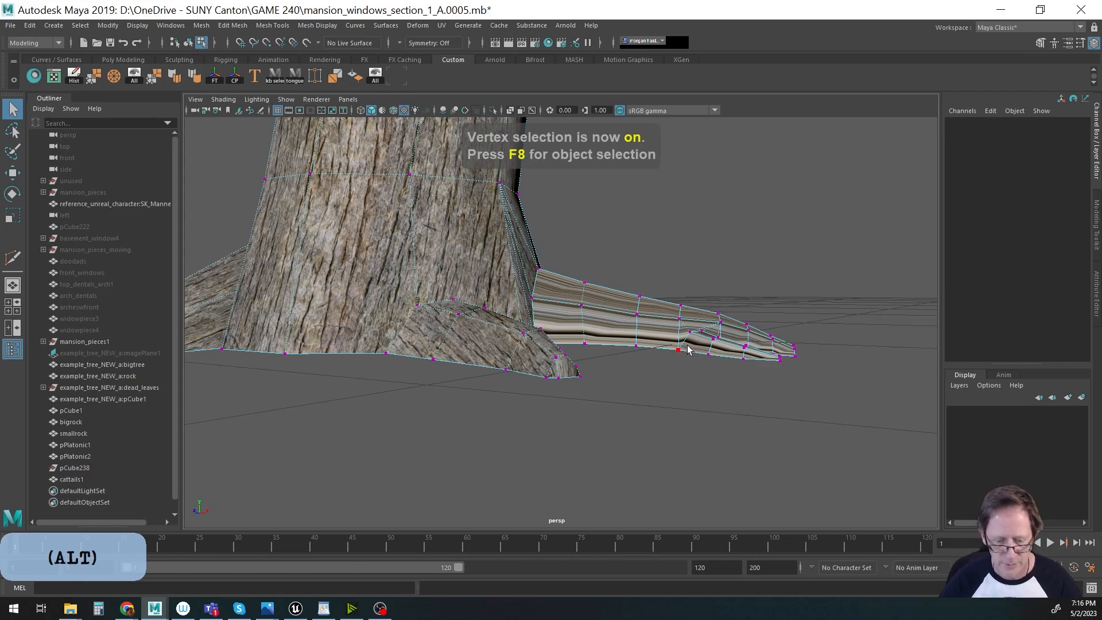
Select the remaining faces of the new main root, excluding the neighbouring root and the side branch.
key("F11")
left_click_drag(657, 332, 561, 326, "alt")
key("q")
left_click_drag(424, 222, 566, 370)
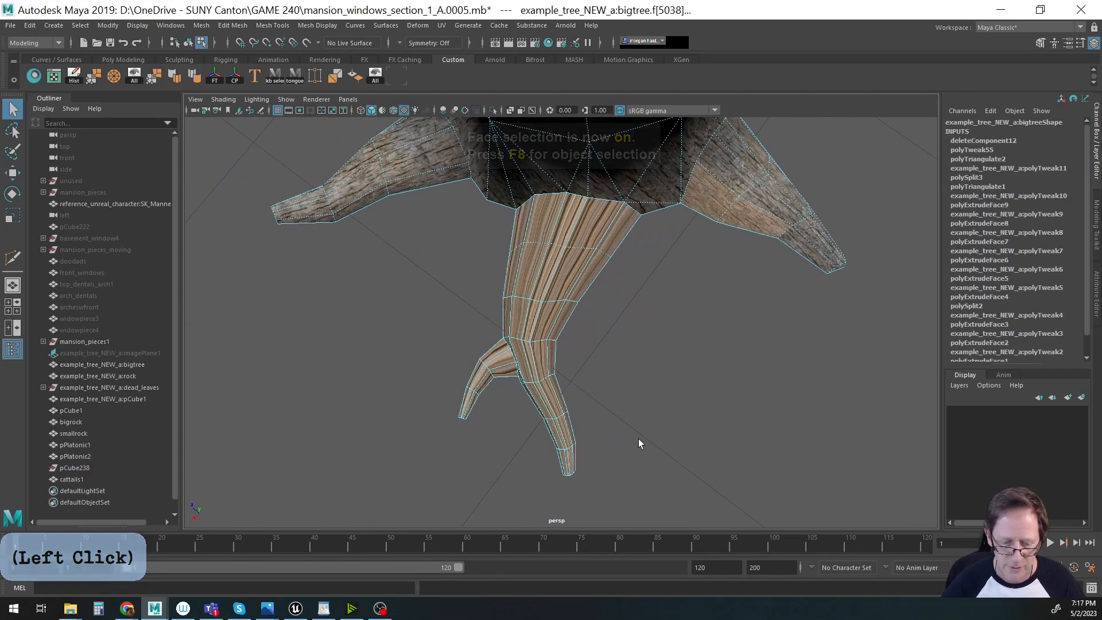
left_click(710, 222, "ctrl")
left_click_drag(711, 287, 732, 320, "alt")
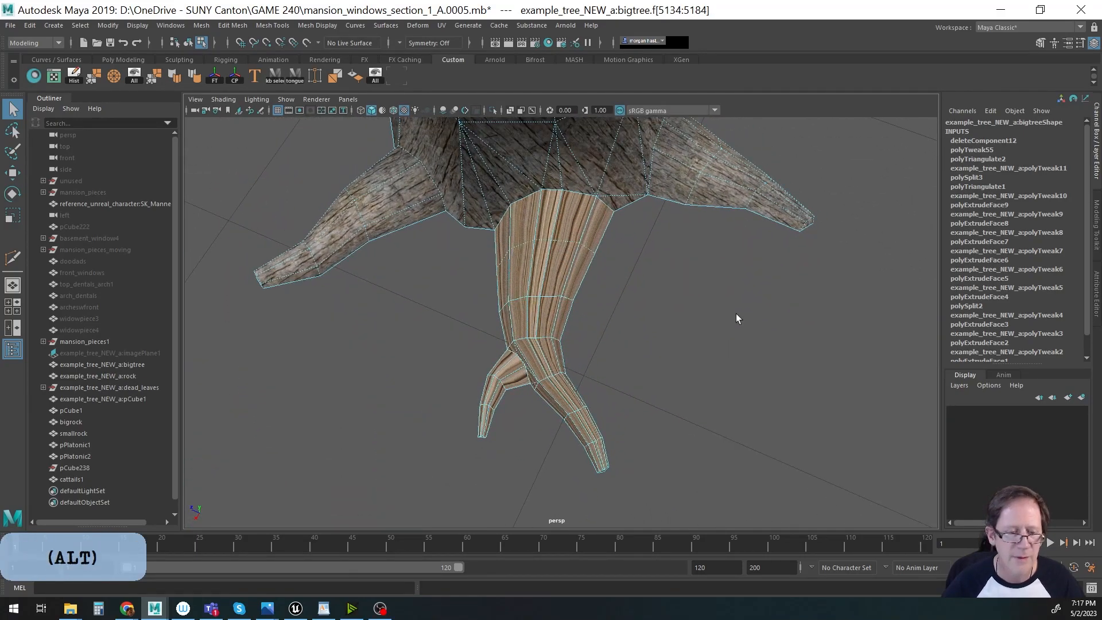
left_click_drag(539, 424, 569, 344, "alt")
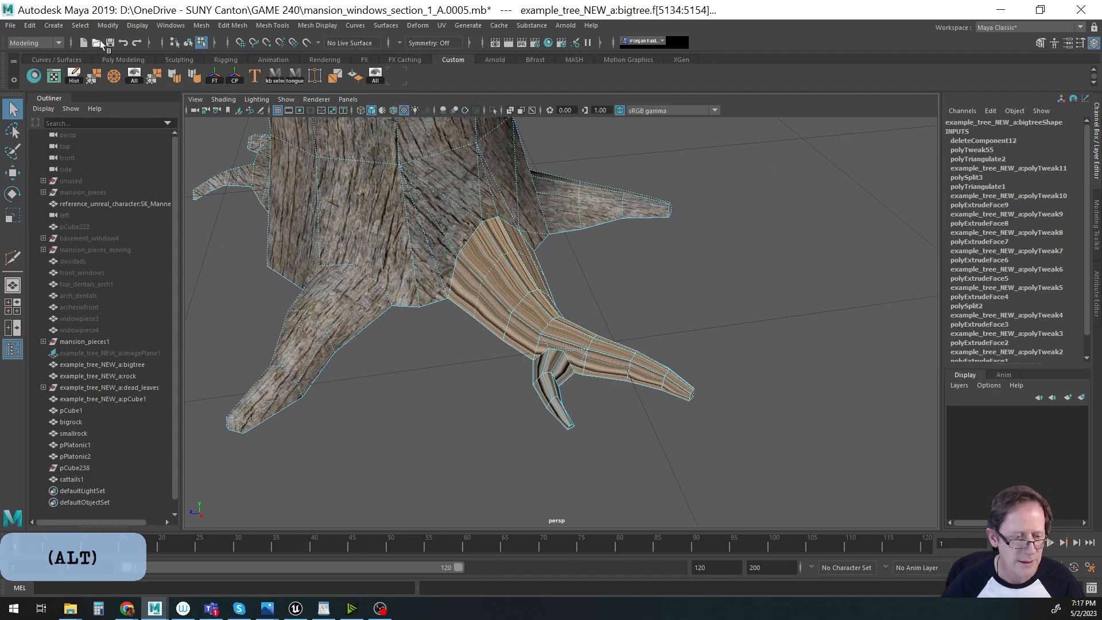
Open the UV Editor and apply a normal-based UV projection to the selected main root faces.
left_click(53, 76)
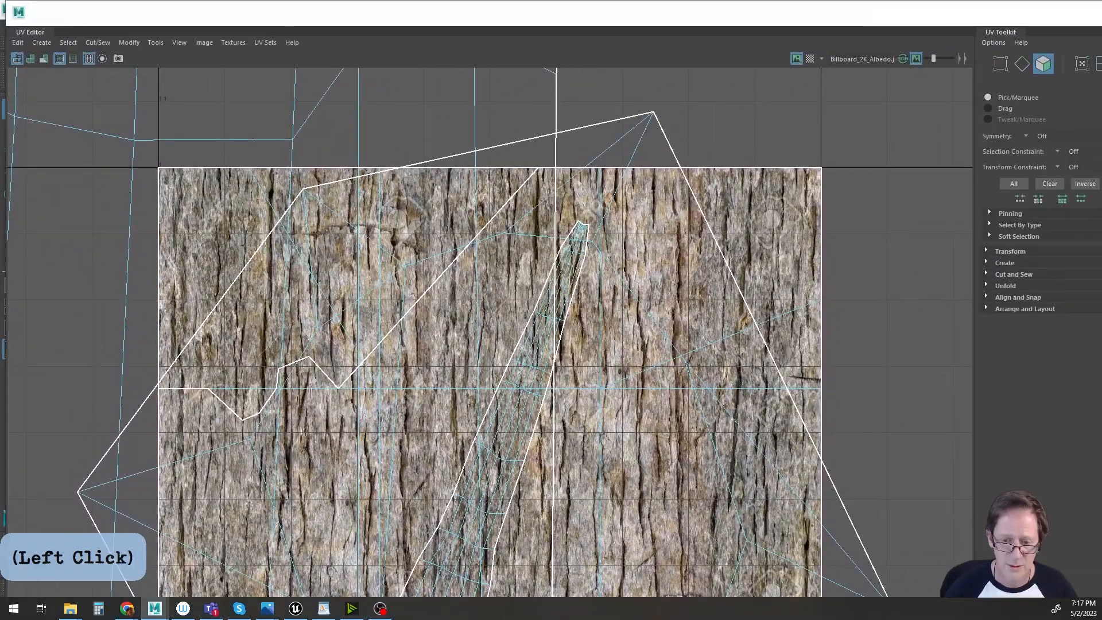
right_click_drag(732, 101, 222, 318, "alt")
right_click_drag(660, 291, 148, 387, "alt")
middle_click_drag(454, 391, 309, 343, "alt")
key("w")
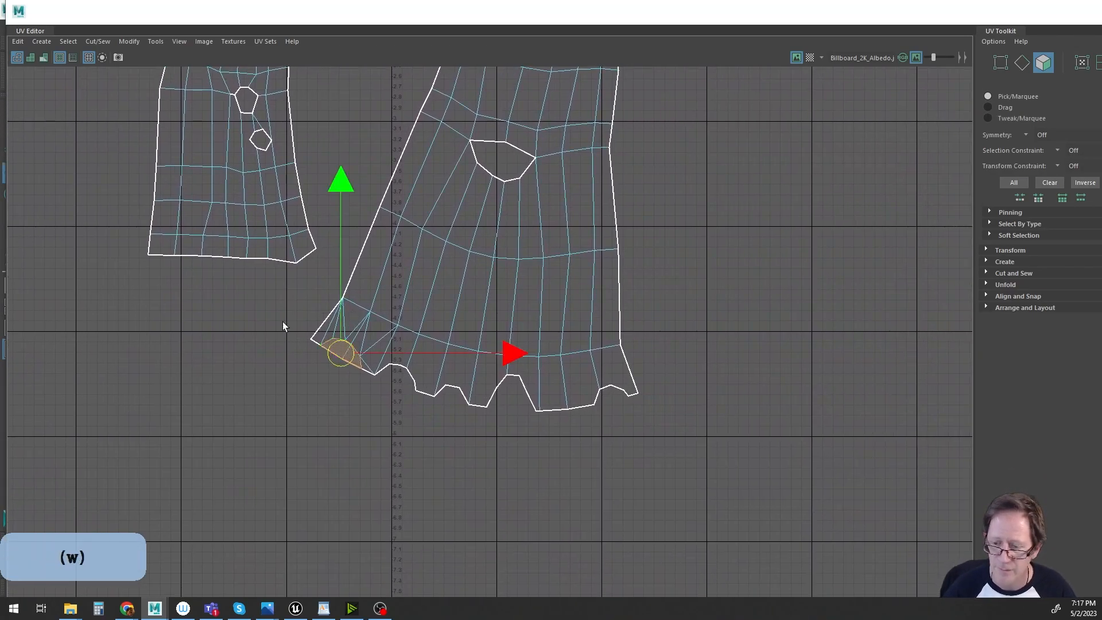
left_click(986, 261)
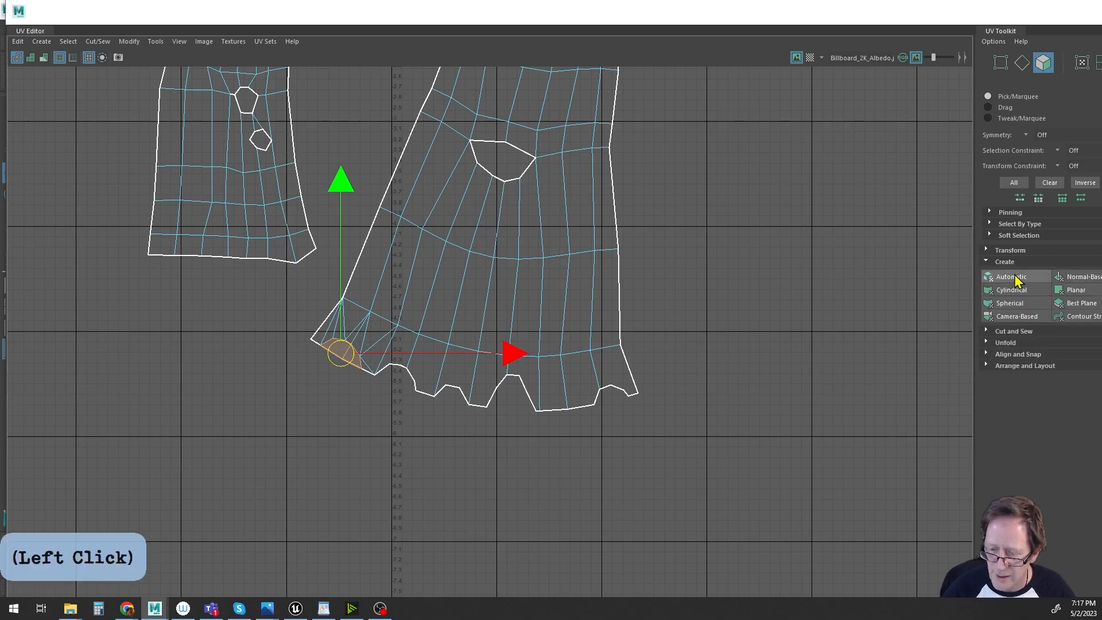
left_click(1084, 278)
Move the main root's UV shell into the empty space beside the other shells and unfold it.
key("f")
right_click_drag(683, 291, 20, 288, "alt")
right_click_drag(407, 291, 26, 291, "alt")
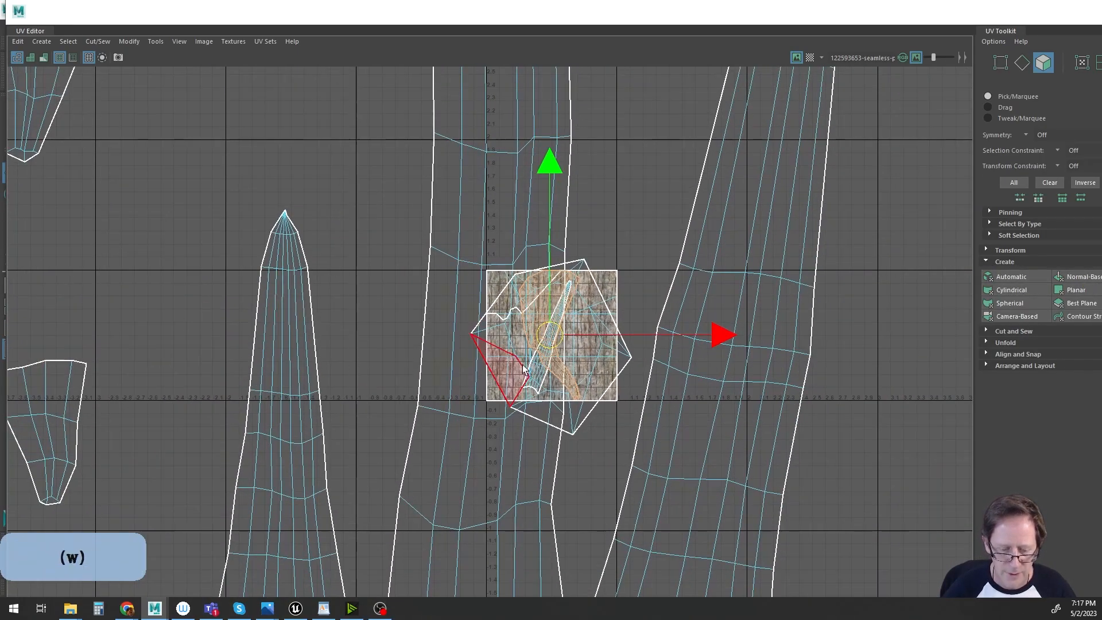
left_click_drag(558, 339, 154, 269)
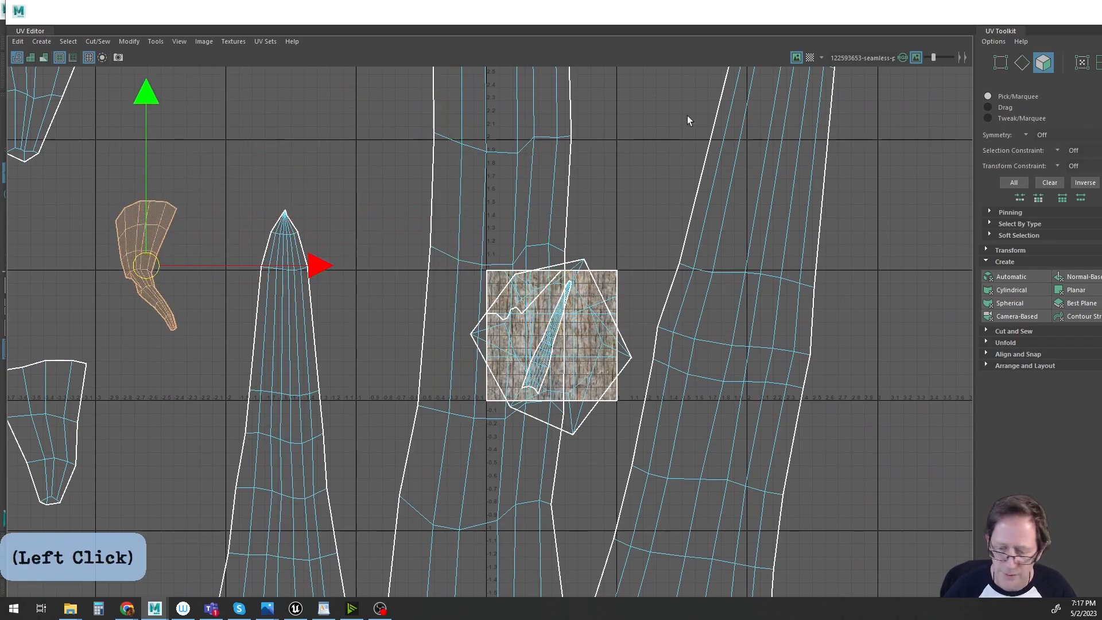
left_click(1014, 341)
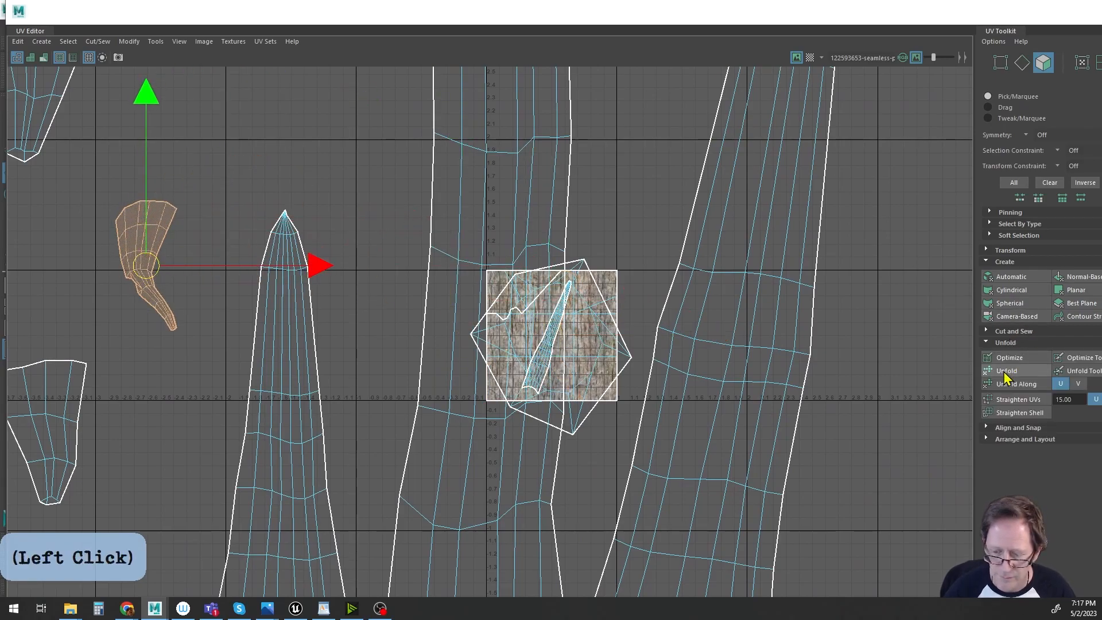
left_click(989, 372)
Shift the UV Editor aside to reveal the tree, and scale up the main root's UV shell.
left_click_drag(846, 18, 803, 0)
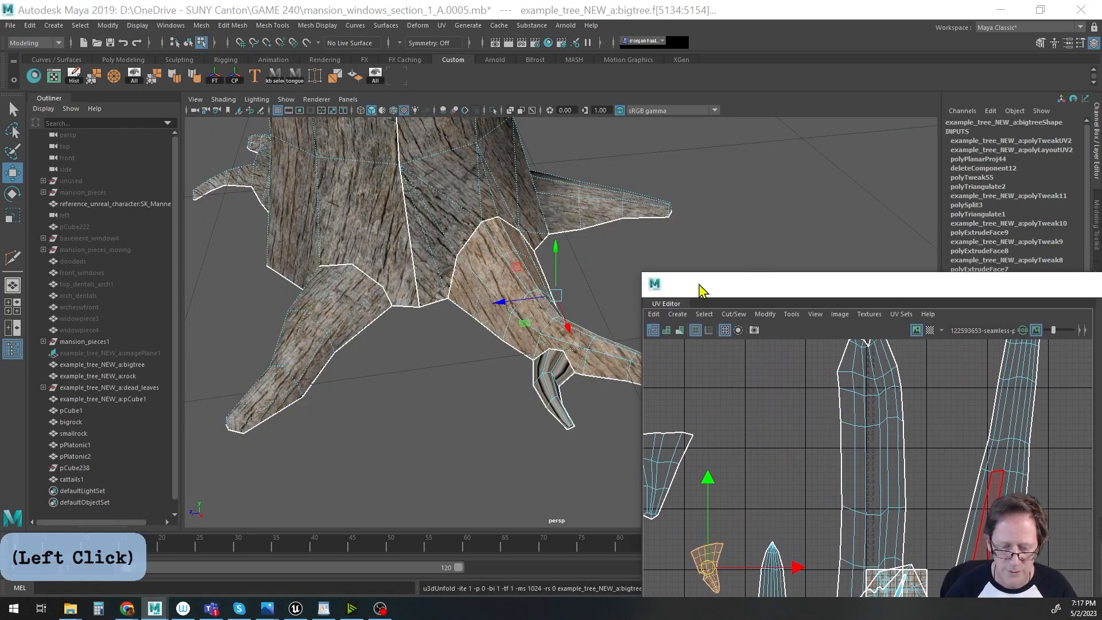
left_click_drag(704, 290, 756, 113)
key("r")
left_click(768, 358)
left_click_drag(768, 357, 804, 305)
Select the faces of the root's side branch and apply a normal-based UV projection to them.
left_click_drag(519, 415, 453, 423, "alt")
left_click_drag(429, 348, 551, 439)
key("f")
right_click_drag(967, 418, 609, 420, "alt")
left_click(719, 137)
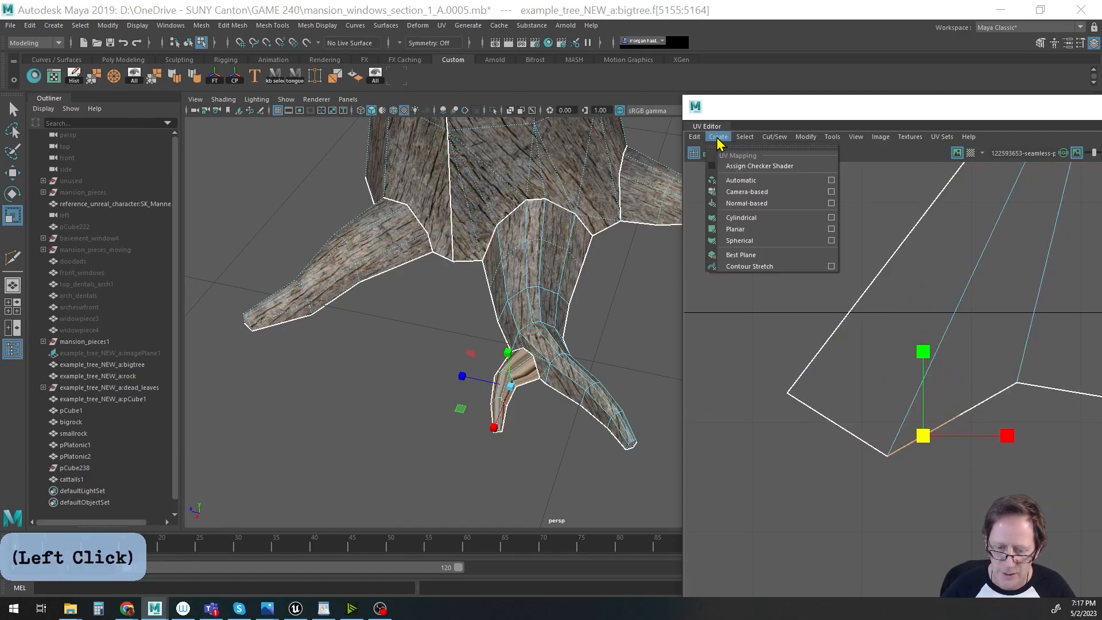
left_click(742, 204)
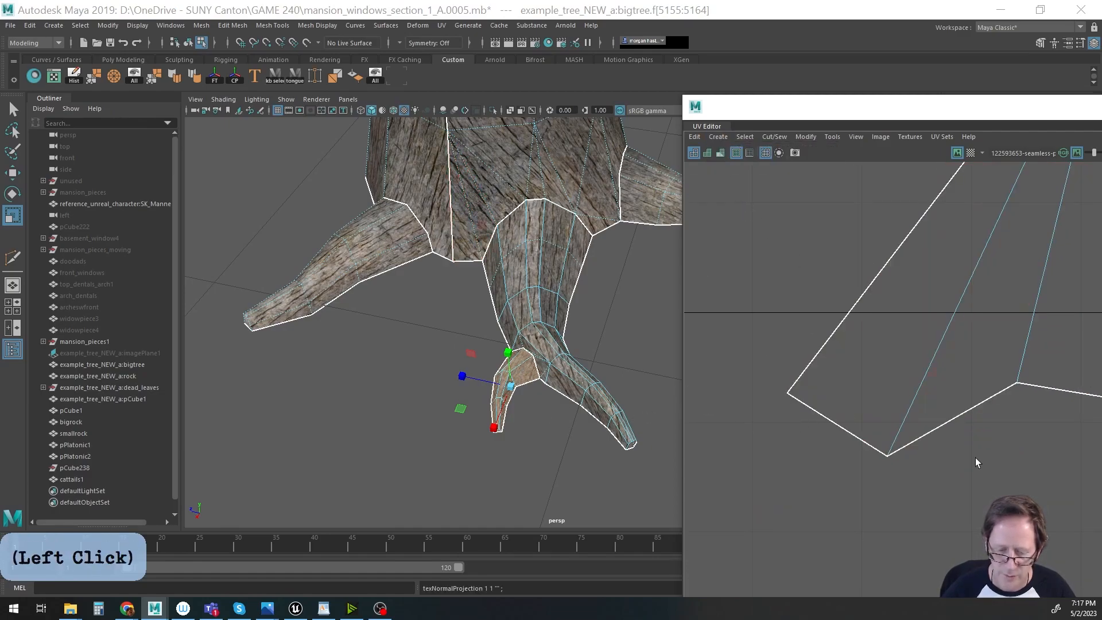
Move the side branch's UV shell clear of the overlapping shells and unfold it.
key("f")
right_click_drag(1007, 453, 603, 442, "alt")
key("w")
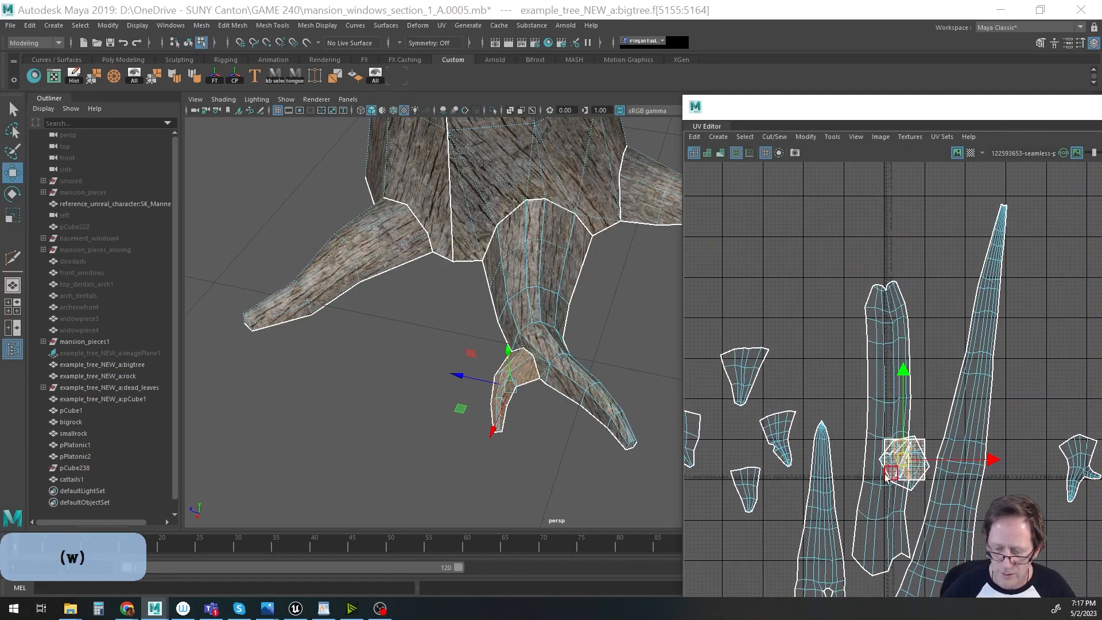
left_click_drag(884, 437, 768, 253)
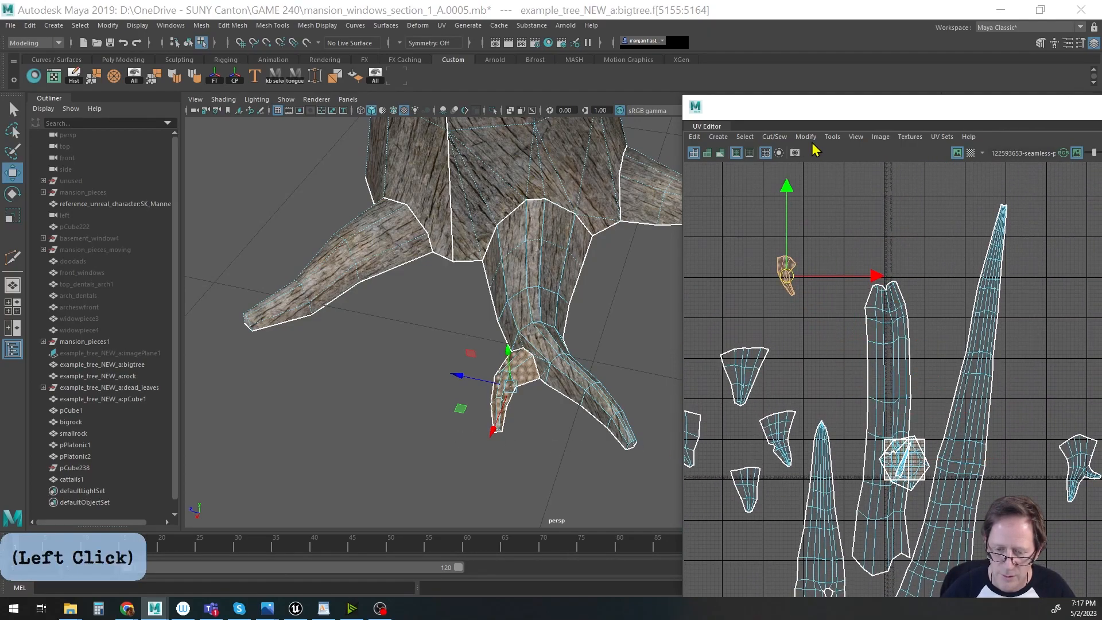
left_click(774, 137)
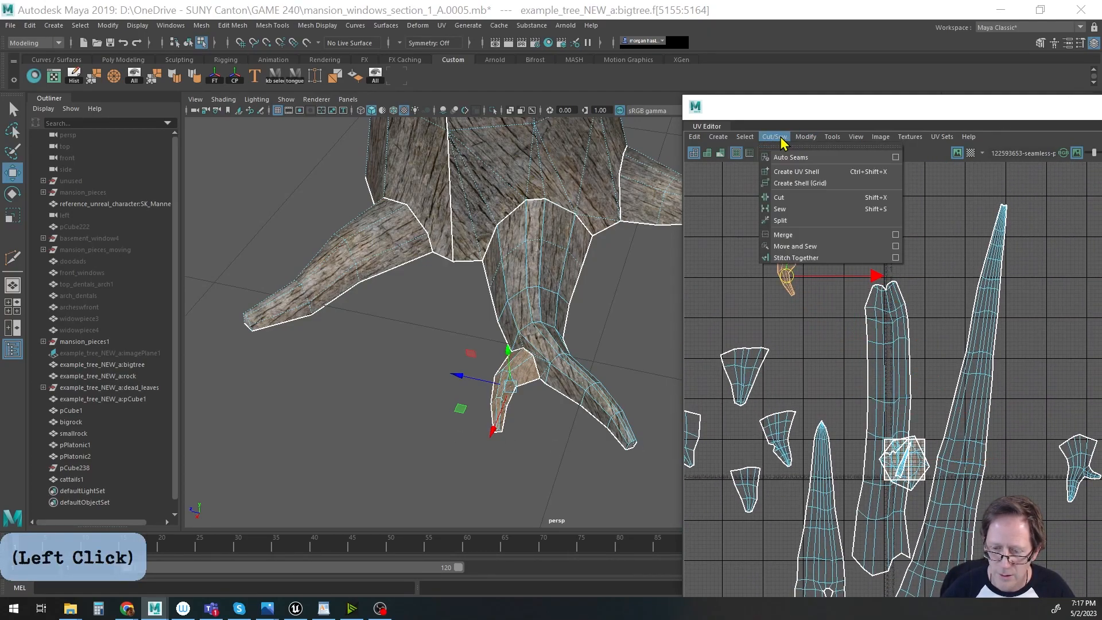
mouse_move(925, 144)
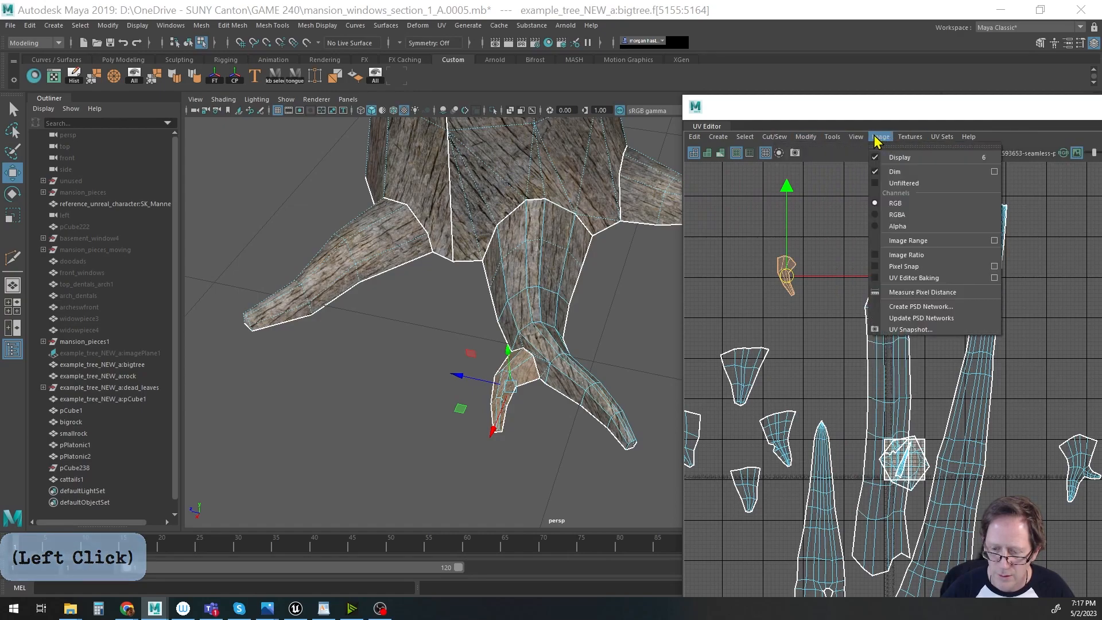
mouse_move(832, 140)
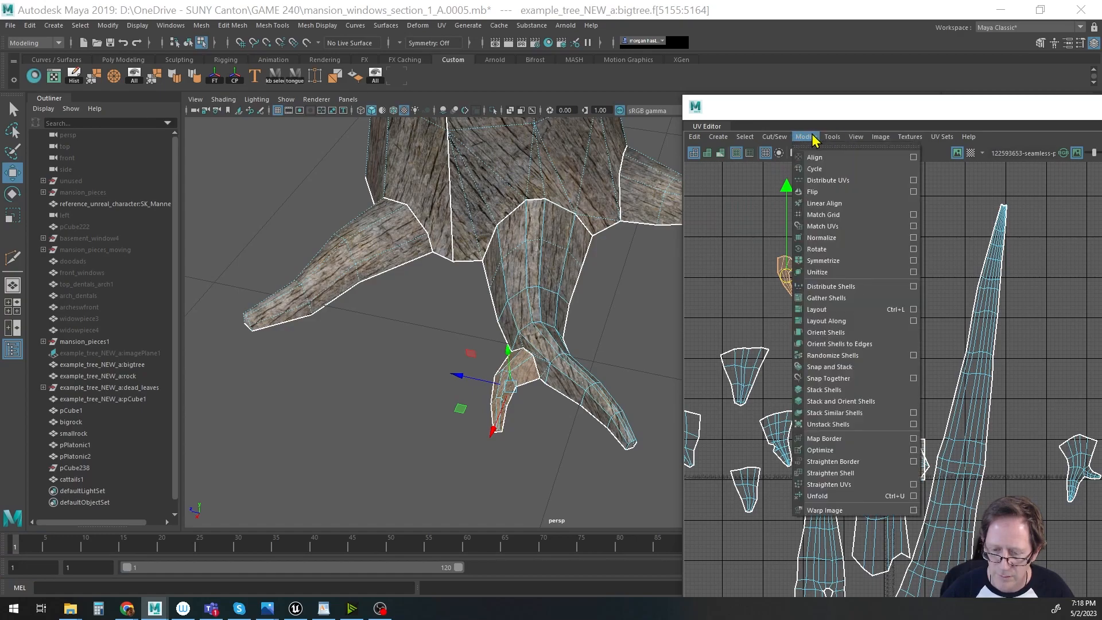
mouse_move(745, 141)
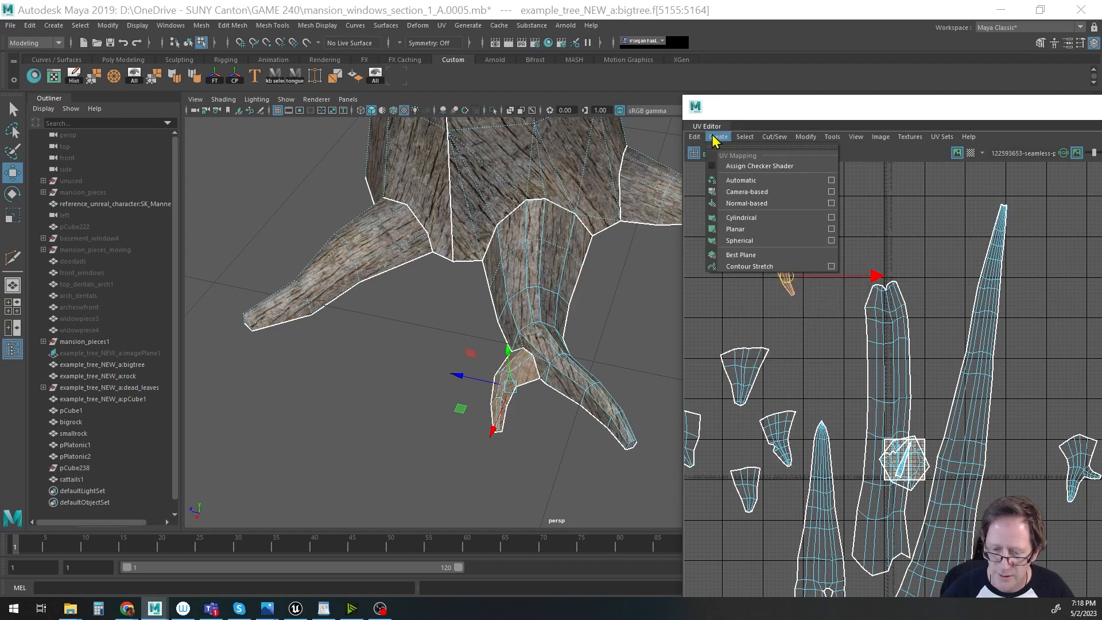
left_click_drag(942, 116, 453, 147)
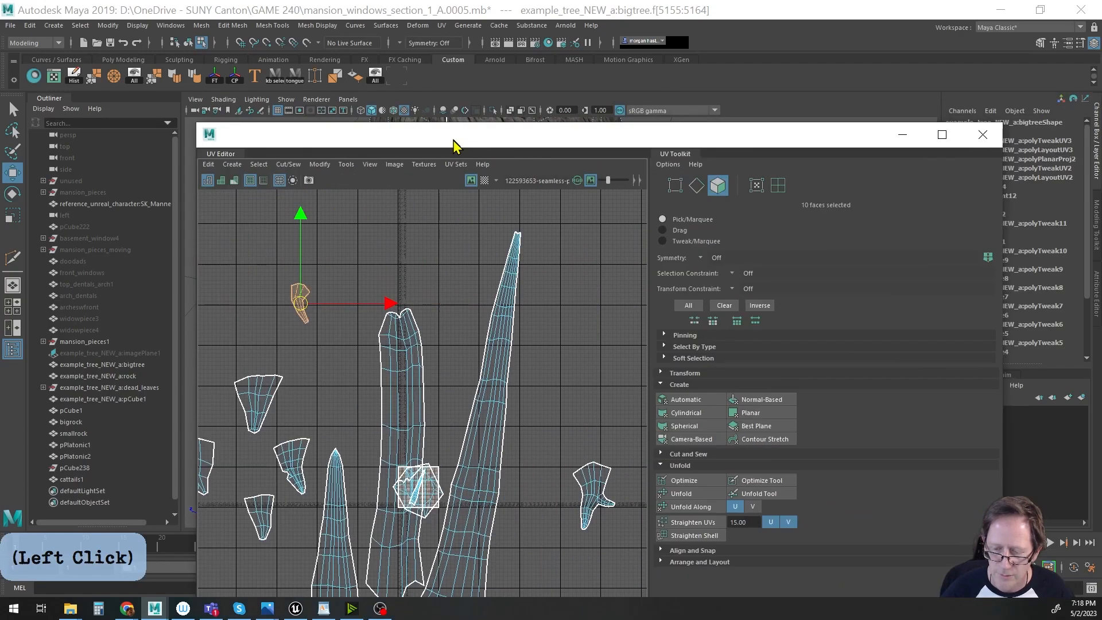
left_click(689, 494)
left_click_drag(419, 147, 881, 196)
Check the bark texture on the root and its side branch, and close the UV Editor.
right_click_drag(514, 371, 753, 363, "alt")
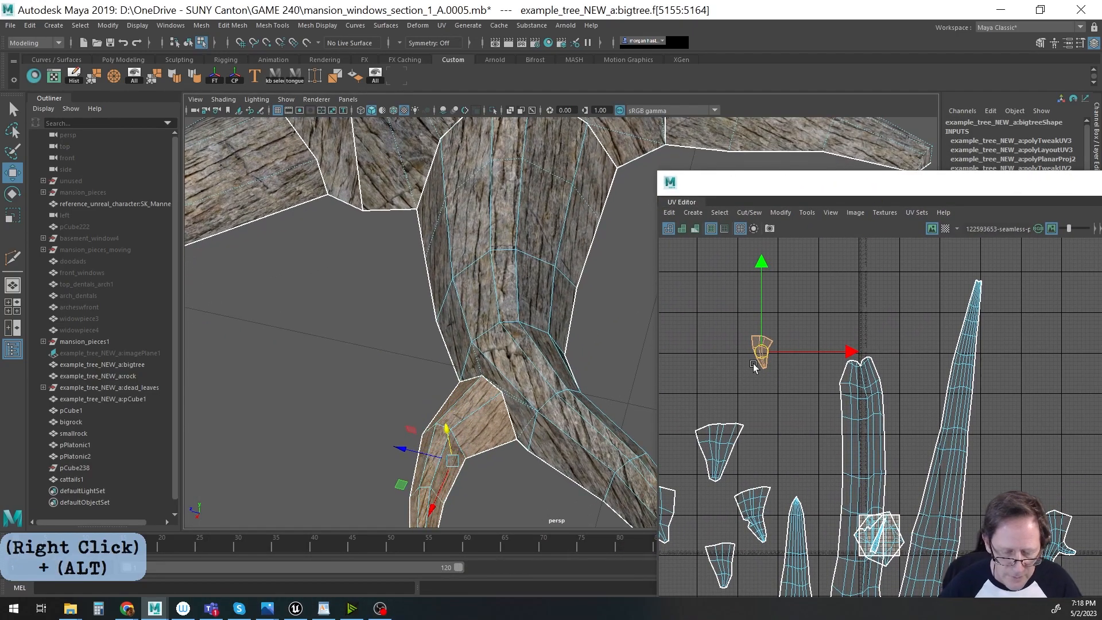
right_click_drag(608, 384, 483, 297, "alt")
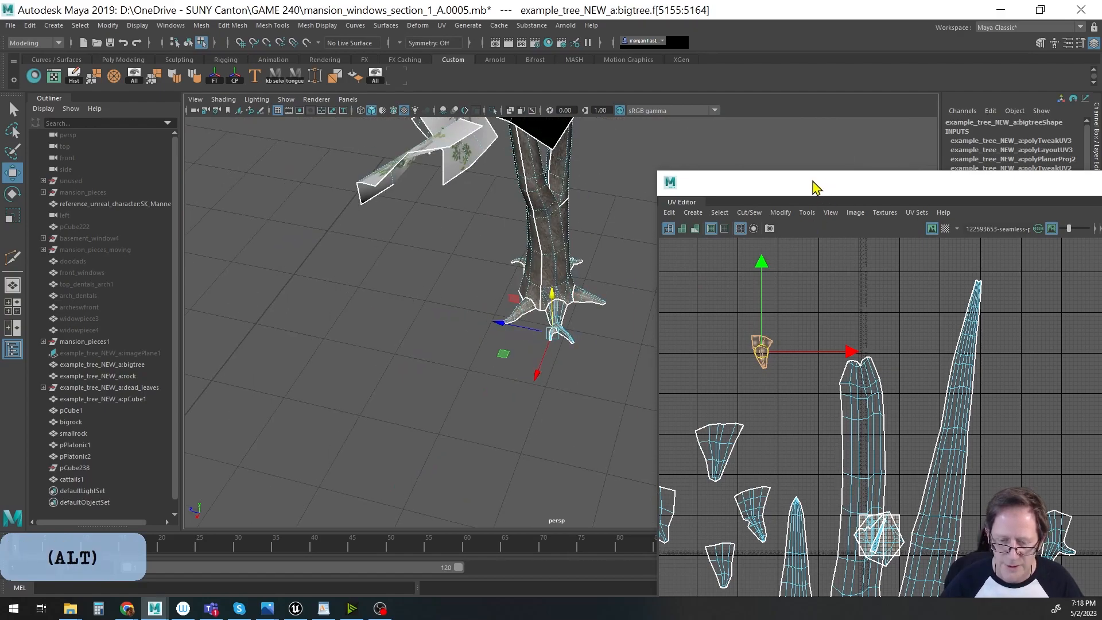
left_click_drag(824, 188, 383, 178)
left_click(1012, 175)
middle_click_drag(628, 298, 635, 314, "alt")
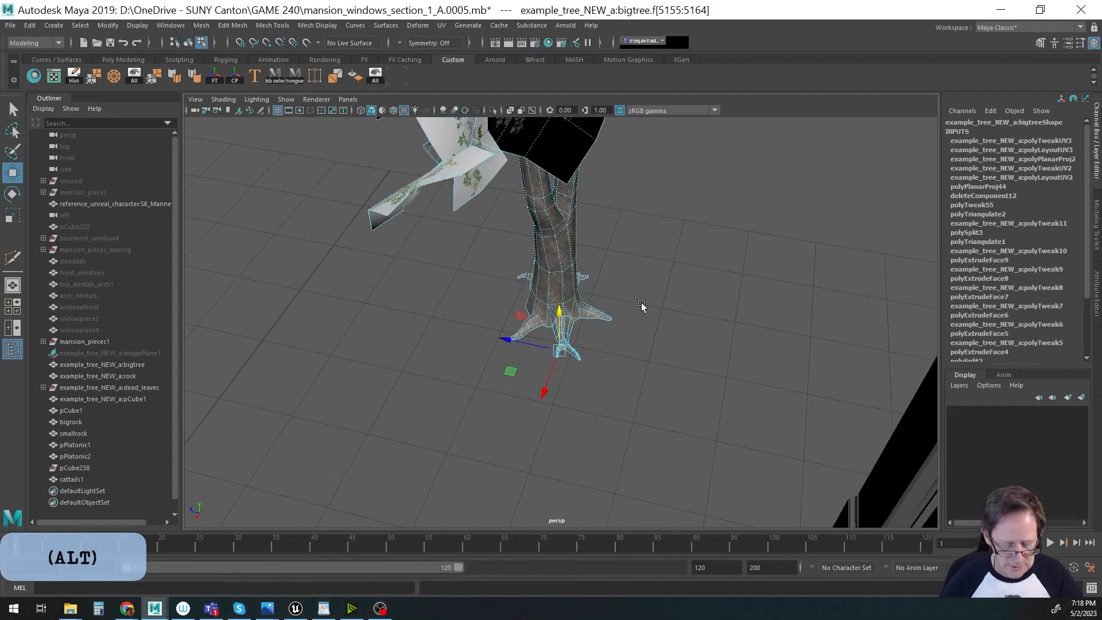
Return to object selection, select the big tree and delete its construction history.
key("F8")
left_click_drag(701, 322, 603, 384, "alt")
key("w")
left_click(652, 389)
middle_click_drag(602, 385, 642, 336, "alt")
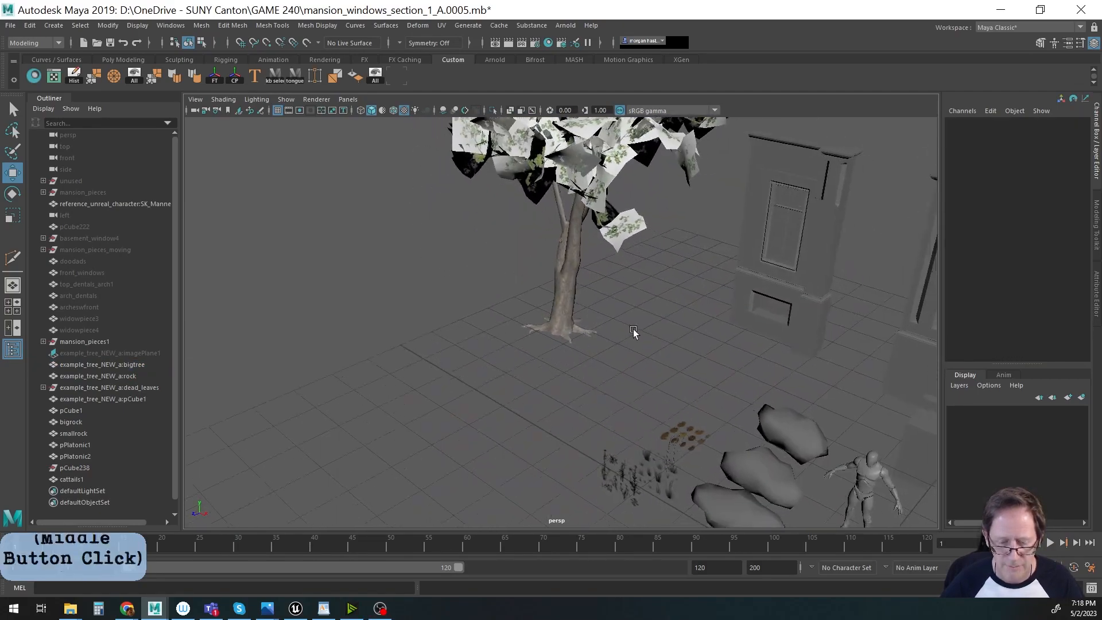
left_click_drag(642, 336, 571, 322, "alt")
middle_click_drag(583, 301, 600, 386, "alt")
left_click(492, 335)
middle_click_drag(690, 316, 663, 344, "alt")
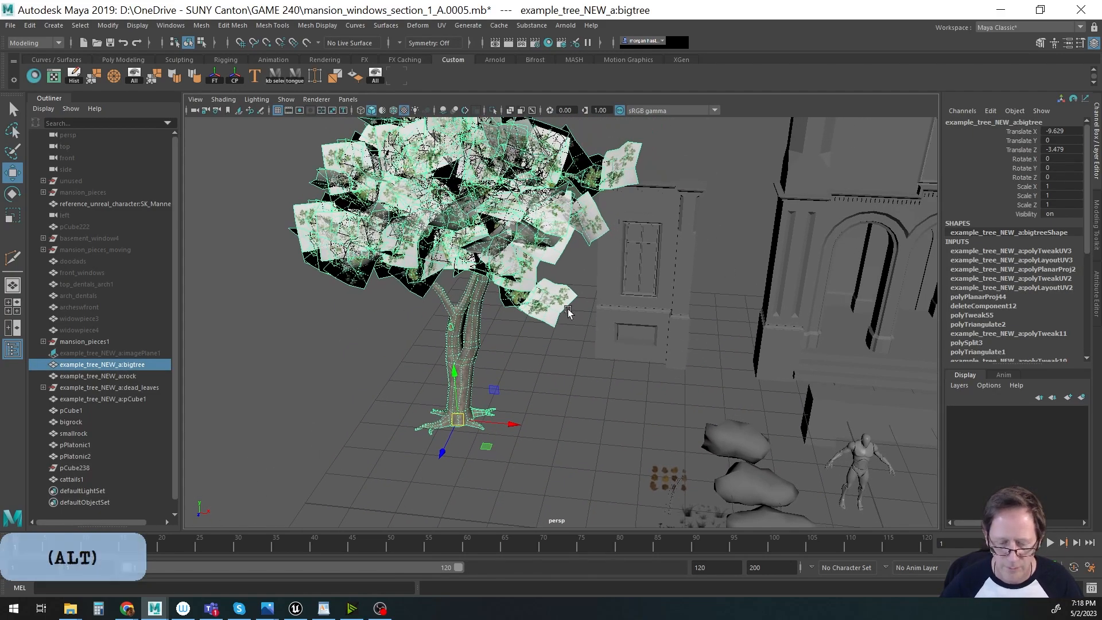
right_click_drag(571, 312, 531, 299, "alt")
left_click(74, 75)
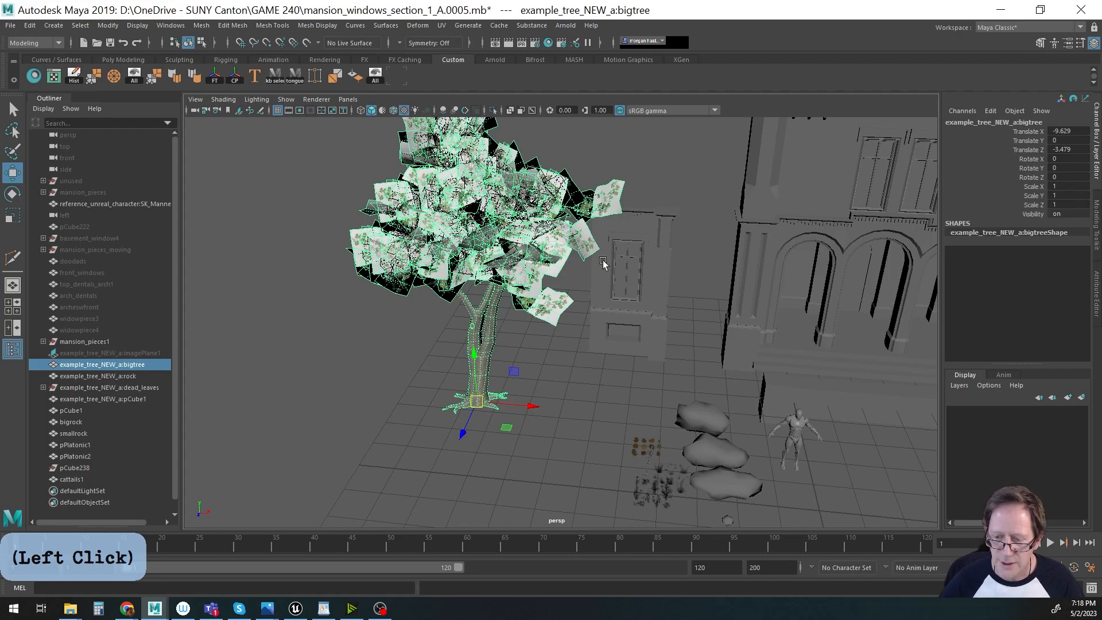
Select the example rock nearest the mansion wall and examine it alongside the other rocks.
middle_click_drag(711, 393, 546, 307, "alt")
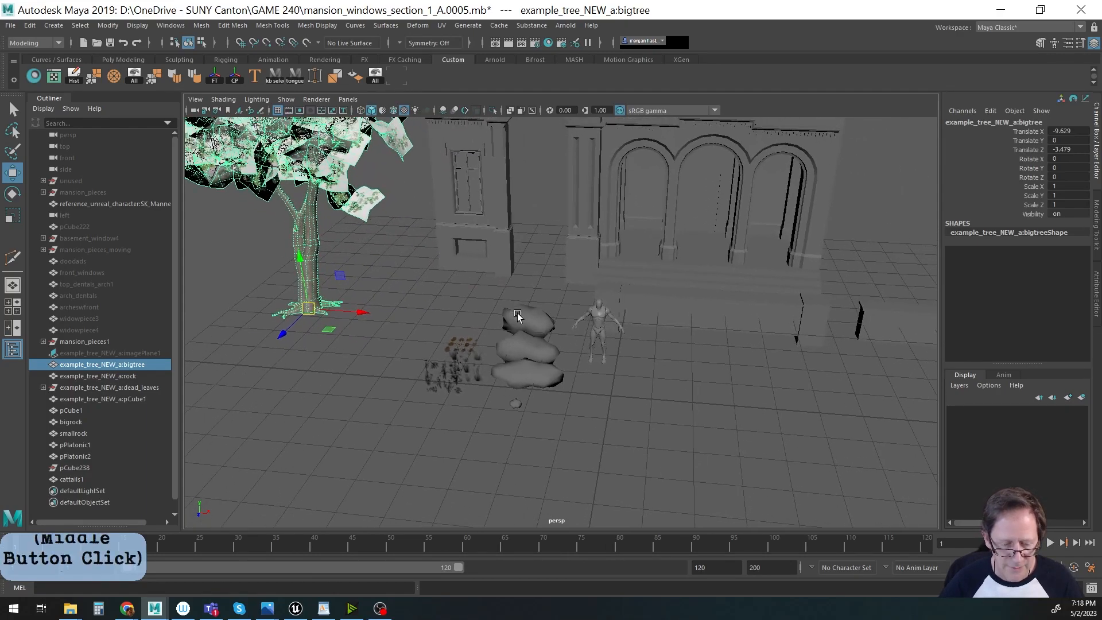
right_click_drag(546, 308, 593, 356, "alt")
middle_click_drag(668, 399, 601, 318, "alt")
right_click_drag(600, 318, 480, 292, "alt")
left_click(517, 294)
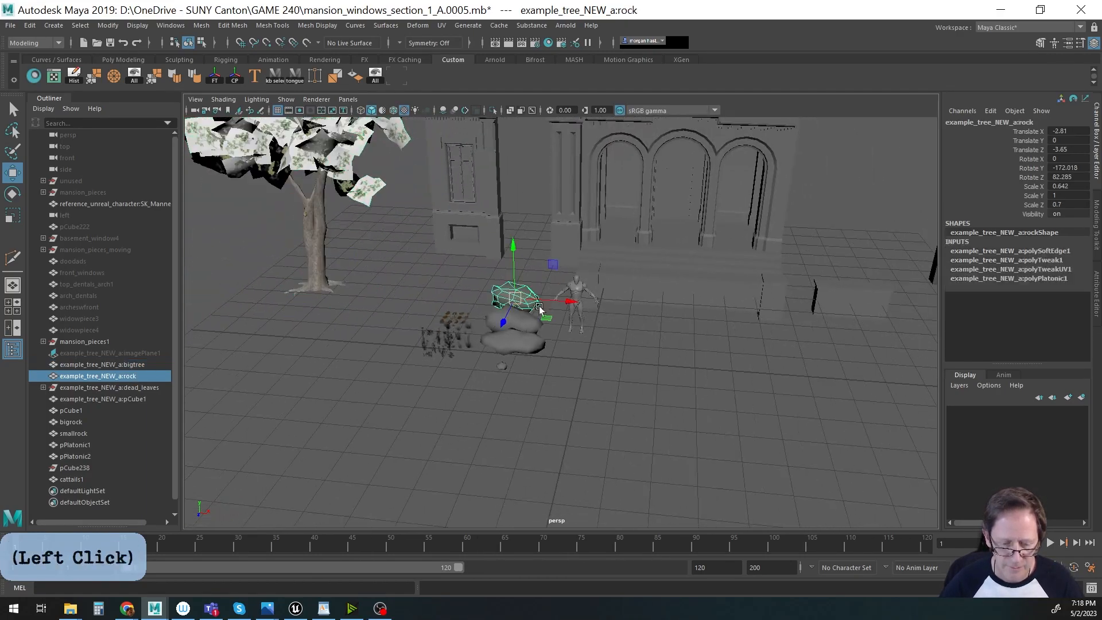
middle_click_drag(628, 352, 594, 349, "alt")
left_click_drag(593, 349, 537, 359, "alt")
Create an icosahedral Platonic solid and move it along X to about 1.93, clear of the mannequin.
key("space")
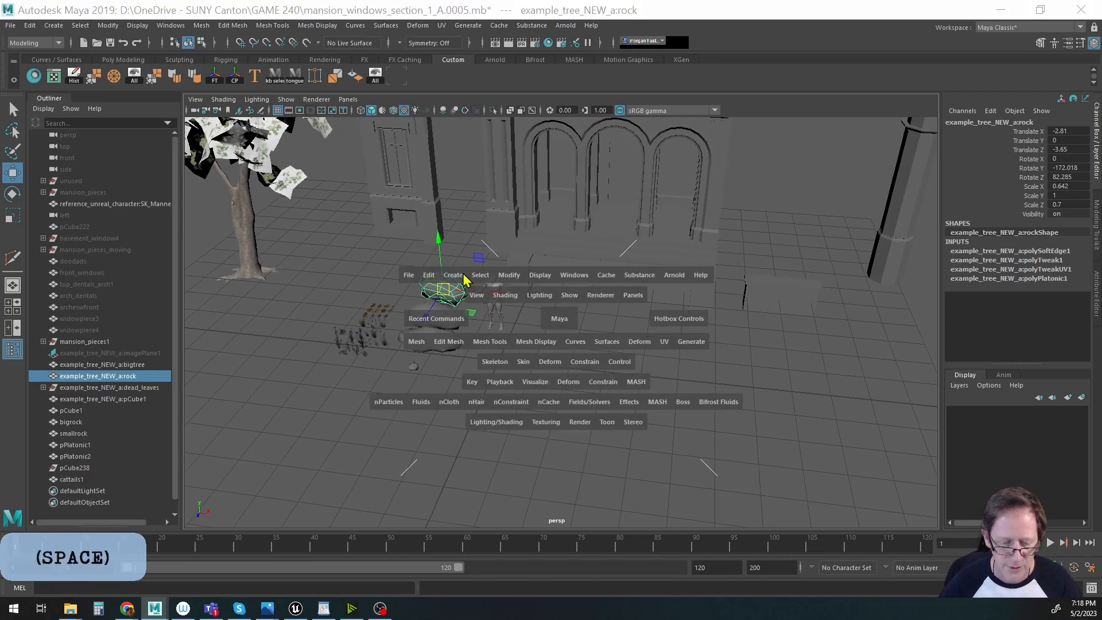
left_click_drag(450, 282, 670, 413)
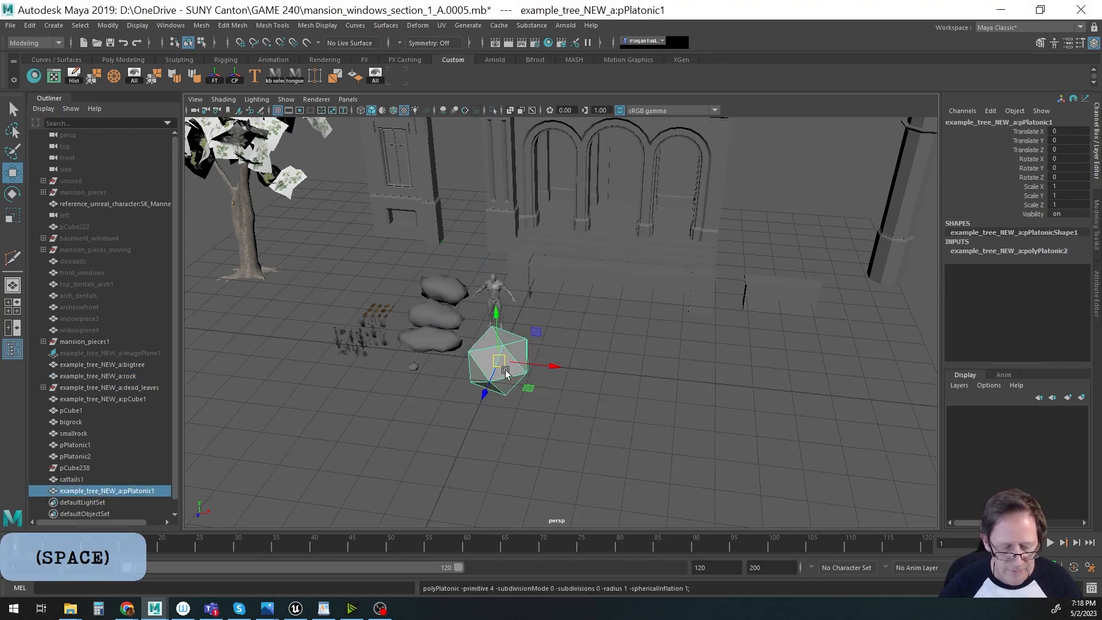
left_click_drag(539, 367, 614, 398)
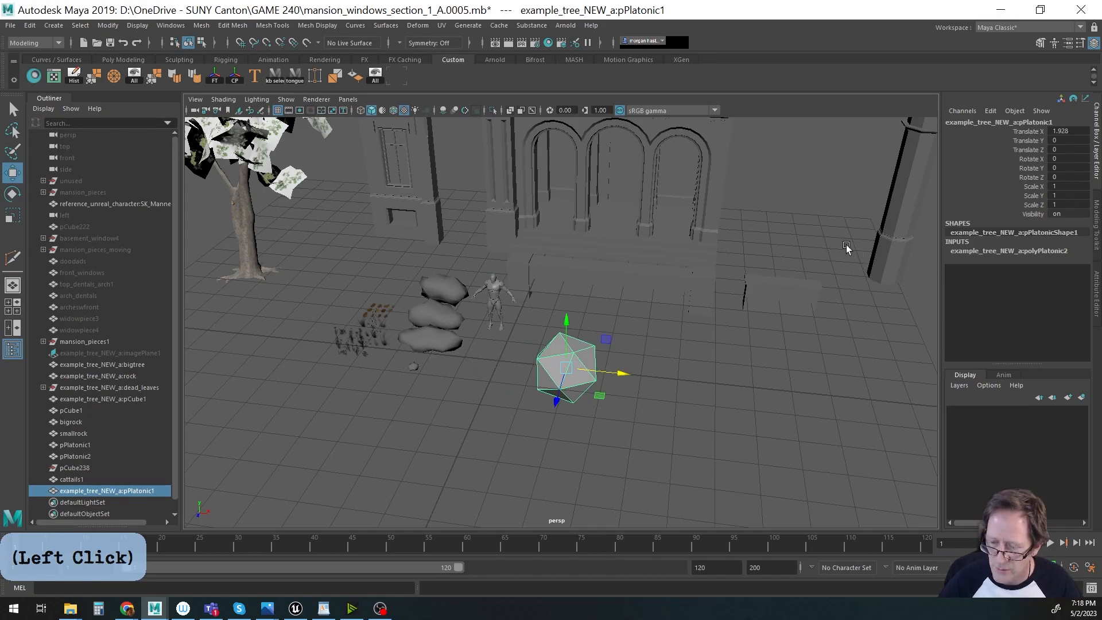
Set the icosahedral Platonic solid's subdivisions to 1.
left_click(991, 253)
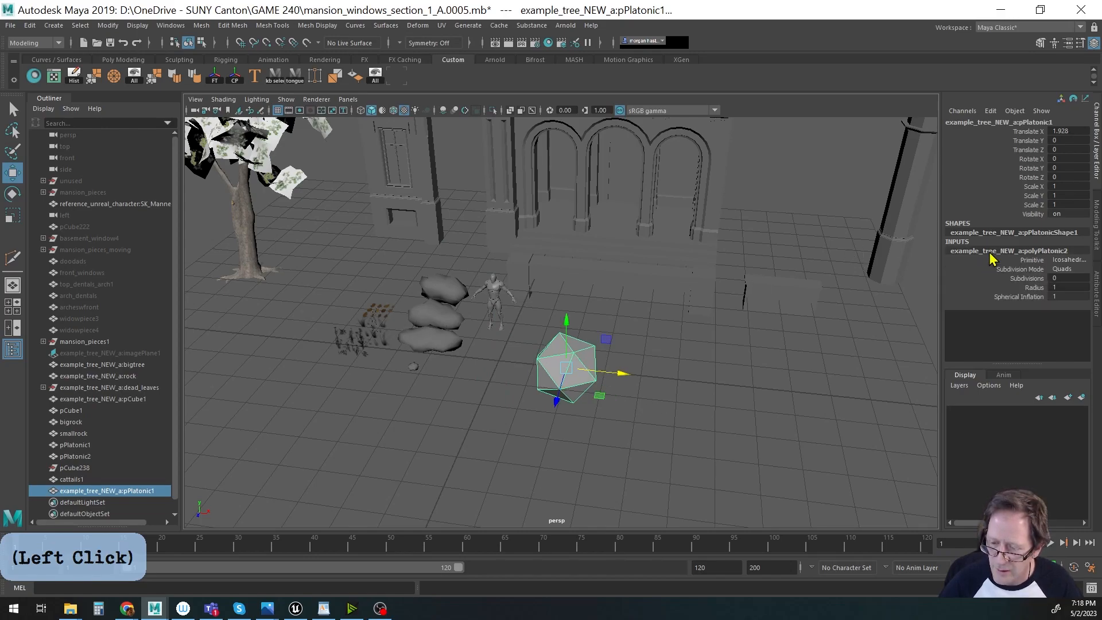
left_click(1066, 279)
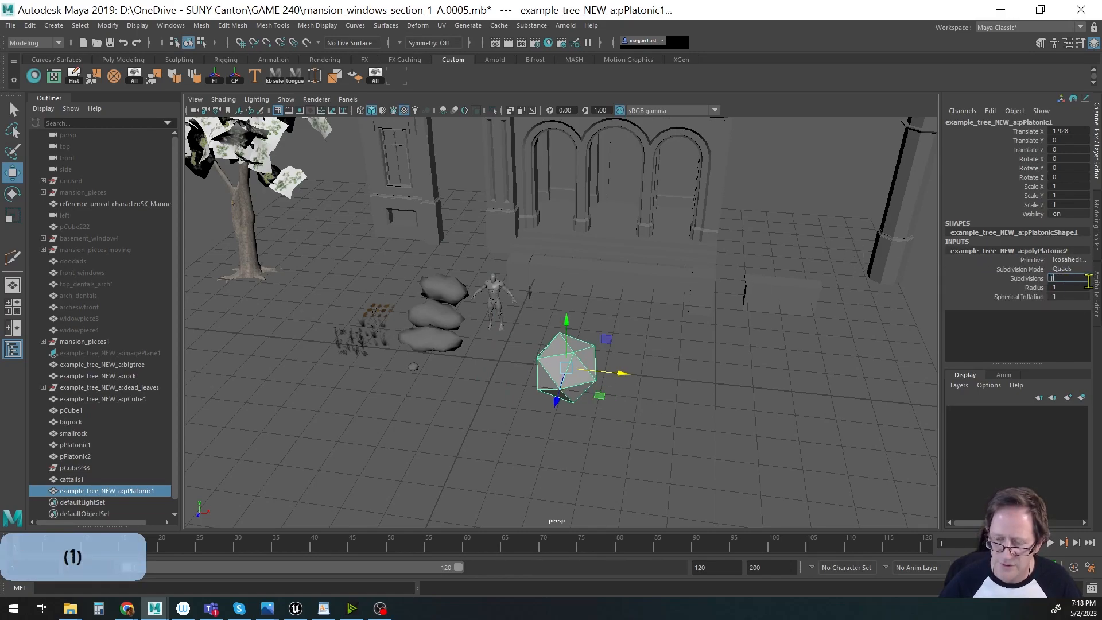
type("1")
key("Tab")
Scale the solid down to about 0.45 in Y and 0.58 in Z, forming a flattened, elongated rock.
left_click_drag(743, 389, 707, 406, "alt")
middle_click_drag(707, 406, 795, 345, "alt")
left_click_drag(795, 346, 836, 361, "alt")
middle_click_drag(836, 361, 754, 396, "alt")
key("t")
key("r")
left_click_drag(715, 354, 643, 344)
left_click_drag(588, 237, 587, 267)
left_click_drag(660, 347, 707, 396, "alt")
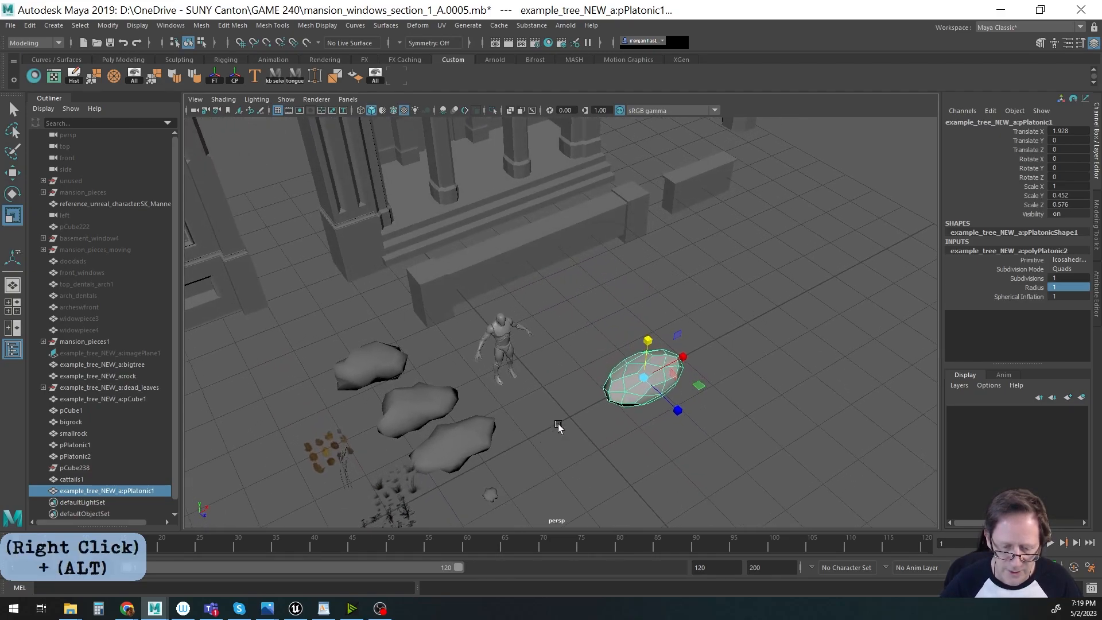
Open the Move tool's settings and expand its soft selection options.
right_click_drag(548, 428, 730, 391, "alt")
middle_click_drag(732, 387, 717, 300, "alt")
left_click_drag(686, 357, 610, 324, "alt")
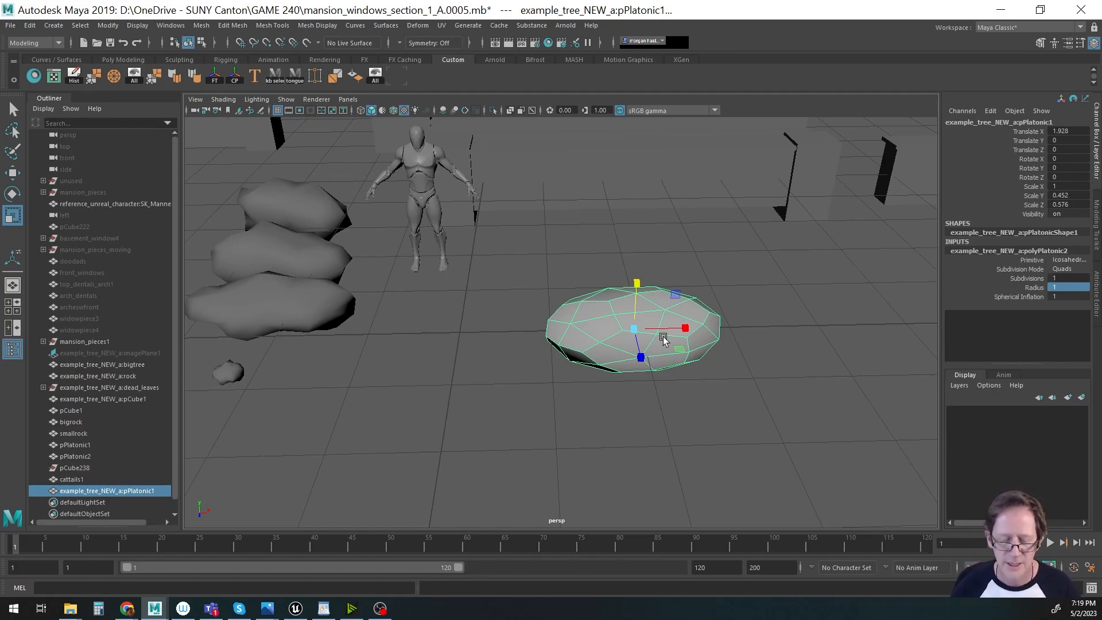
middle_click_drag(715, 376, 735, 378, "alt")
left_click_drag(735, 379, 737, 396, "alt")
mouse_move(737, 396)
middle_mouse_down("alt")
mouse_move(758, 402)
mouse_move(716, 395)
middle_mouse_up("alt")
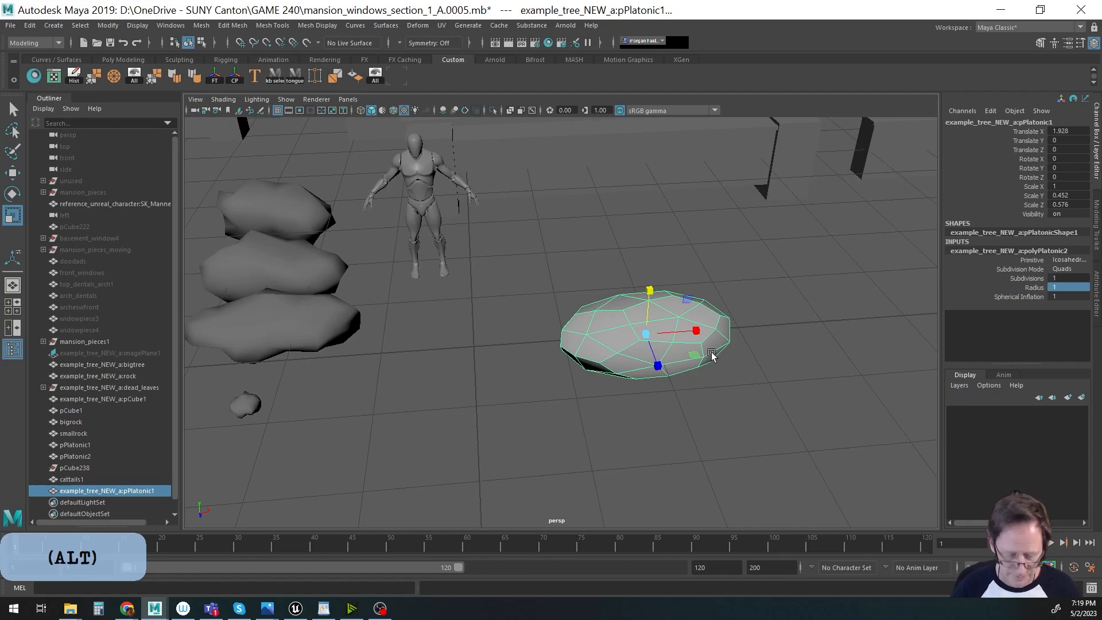
right_click_drag(677, 385, 647, 285, "alt")
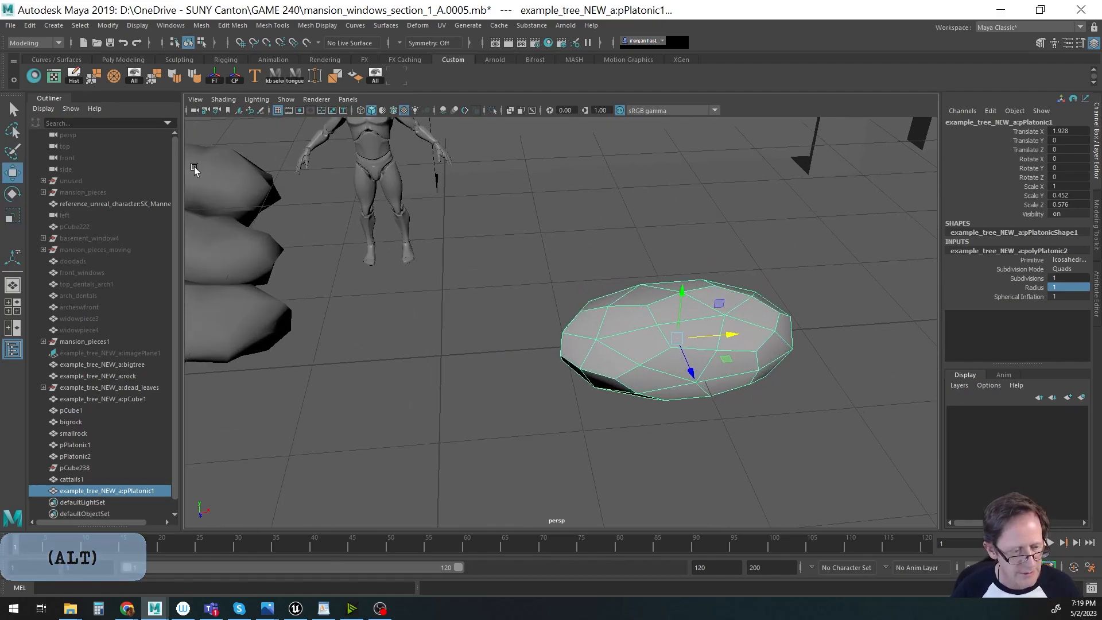
left_click(18, 174)
double_click(14, 174)
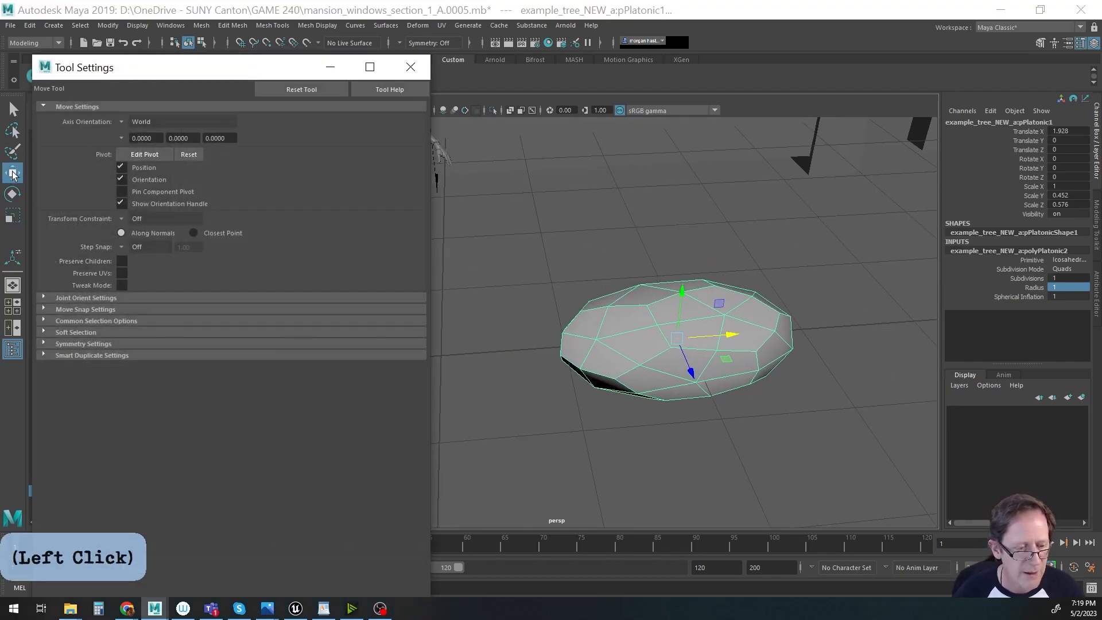
left_click(44, 333)
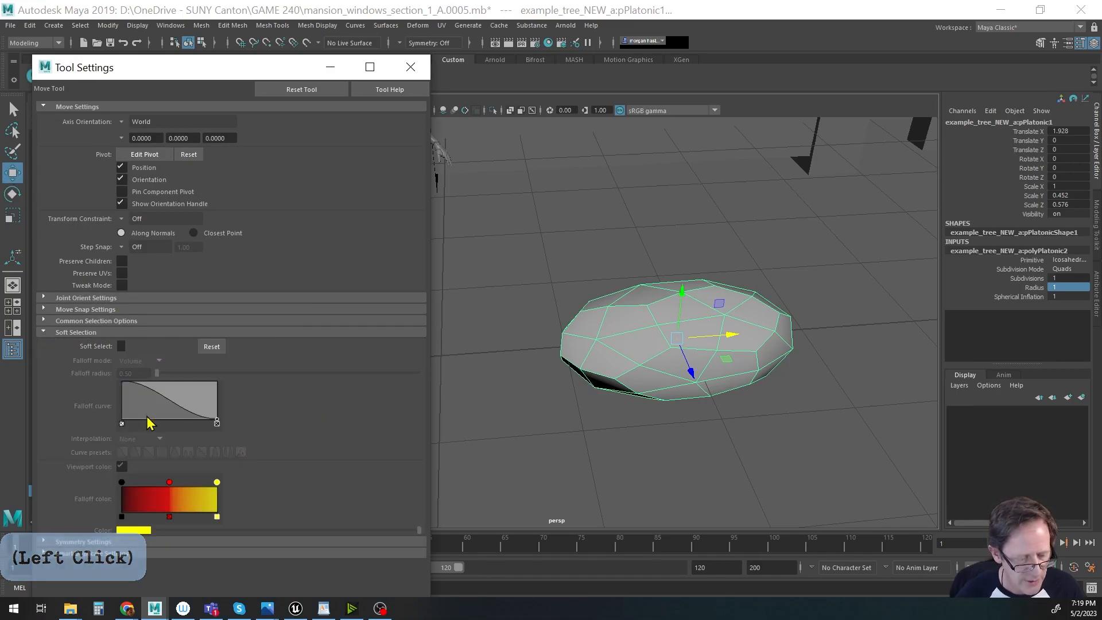
Switch to vertex selection, pick a vertex on the rock's long side and turn on soft selection.
left_click_drag(647, 356, 634, 362, "alt")
key("F9")
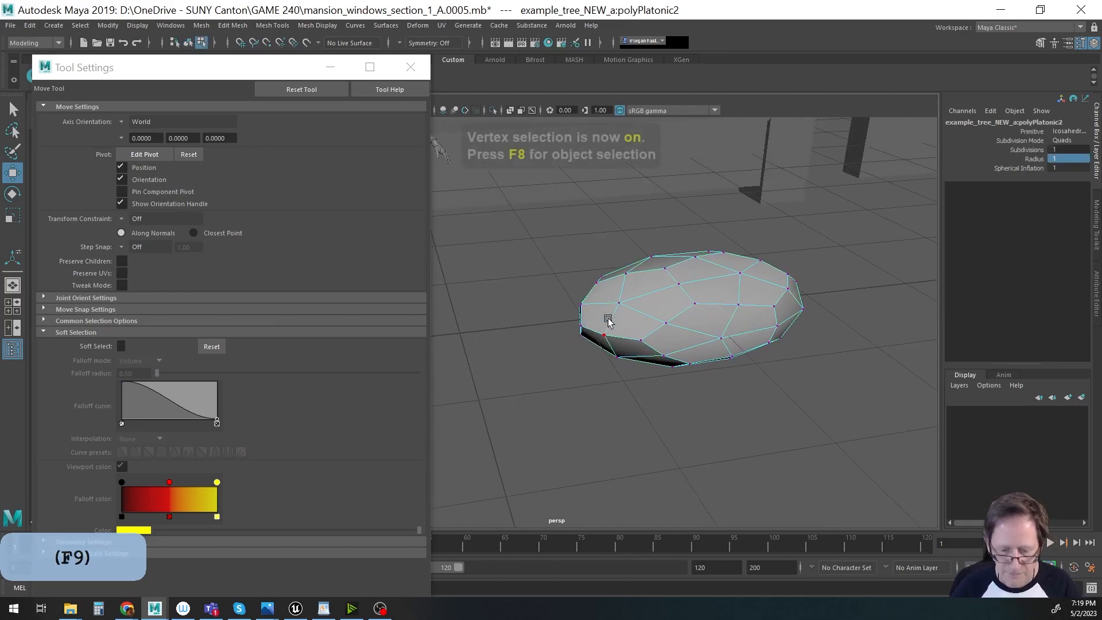
left_click(696, 304)
left_click_drag(695, 305, 737, 321, "alt")
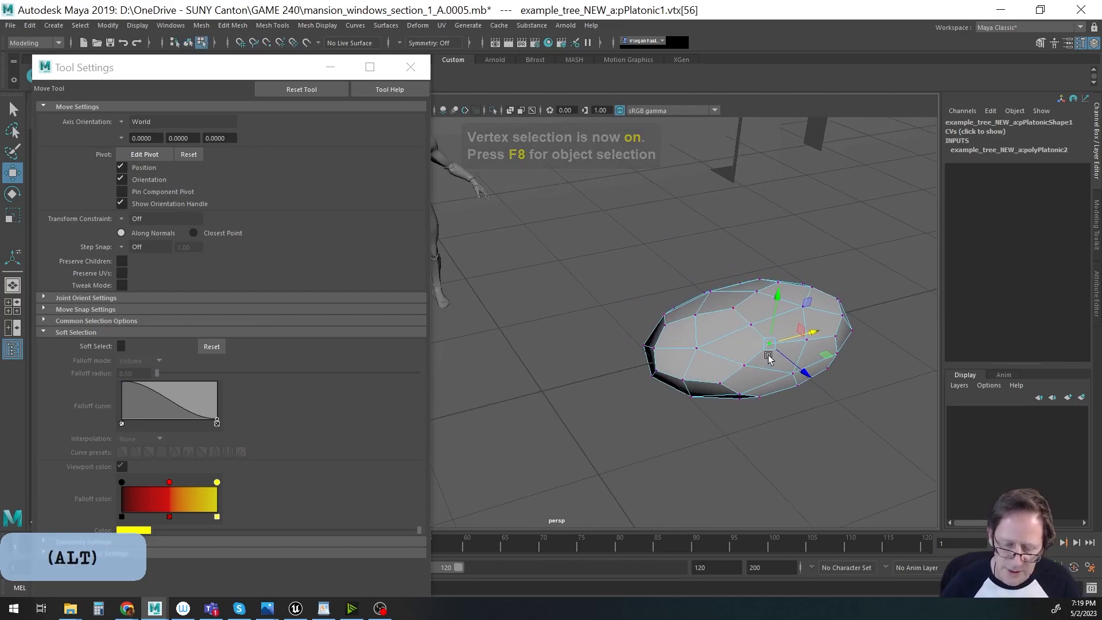
key("b")
middle_click_drag(746, 364, 630, 393, "alt")
left_click_drag(630, 394, 637, 386, "alt")
right_click_drag(638, 386, 760, 376, "alt")
middle_click_drag(760, 376, 712, 374, "alt")
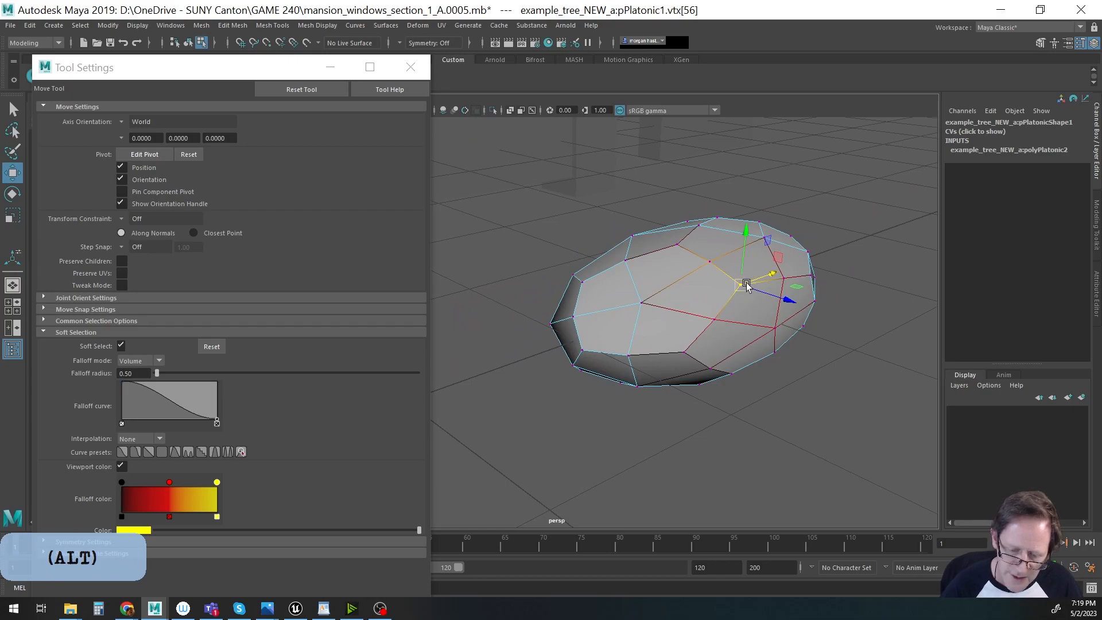
left_click_drag(721, 293, 653, 363, "alt")
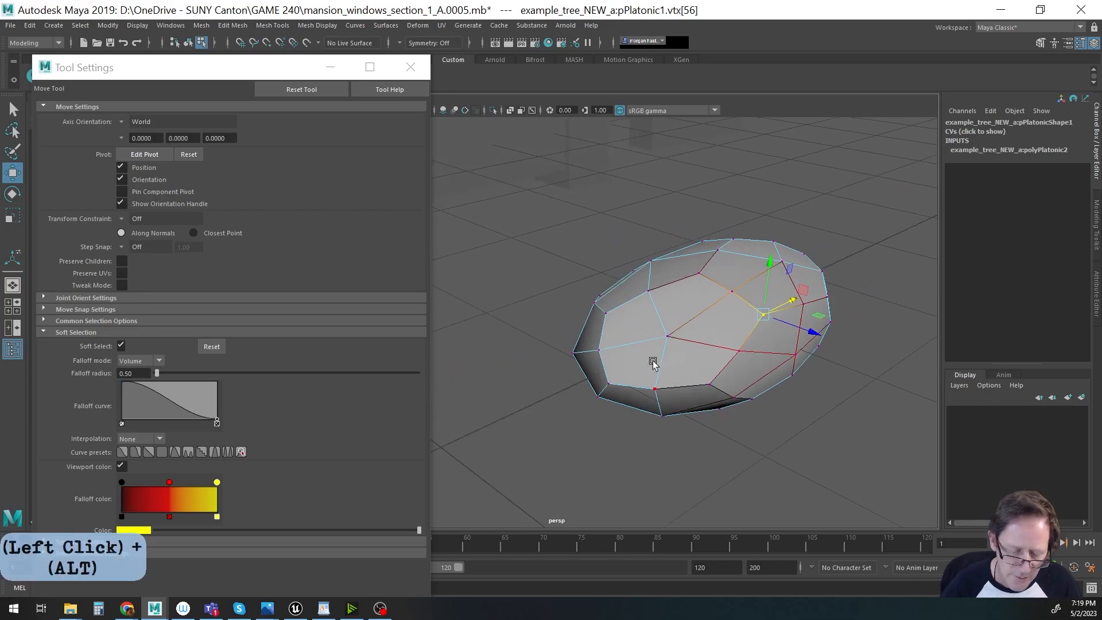
Try moving the side vertex along Z with a soft selection falloff radius of 2.20, and undo the move.
left_click_drag(157, 373, 162, 376)
left_click_drag(459, 384, 593, 418, "alt")
middle_click_drag(593, 419, 590, 367, "alt")
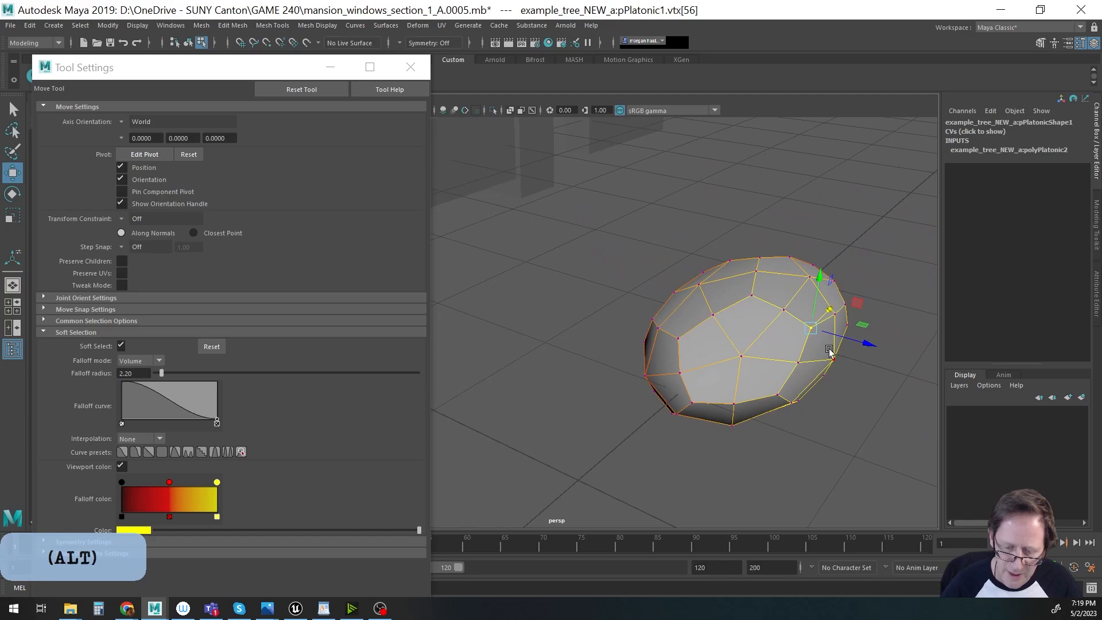
left_click_drag(870, 344, 729, 298, "alt")
key("ctrl+z")
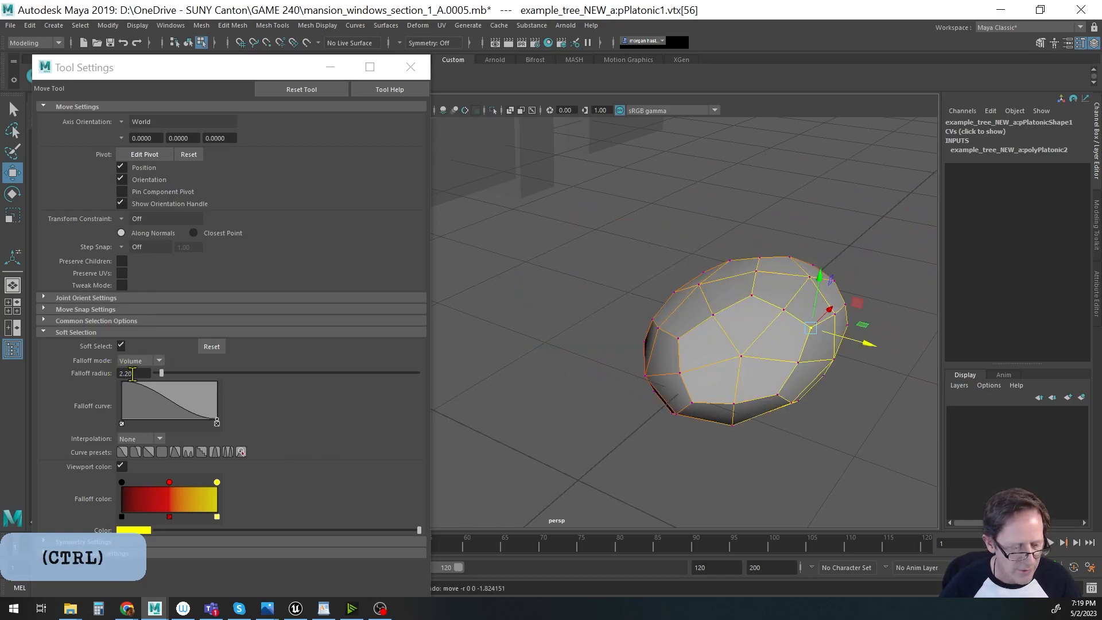
Set the falloff radius to 1.00 and push the side vertex inward along Z to hollow the rock's side.
left_click(132, 373)
type("1")
key("Tab")
left_click_drag(866, 345, 846, 415)
middle_click_drag(855, 379, 694, 441, "alt")
left_click_drag(694, 441, 690, 418, "alt")
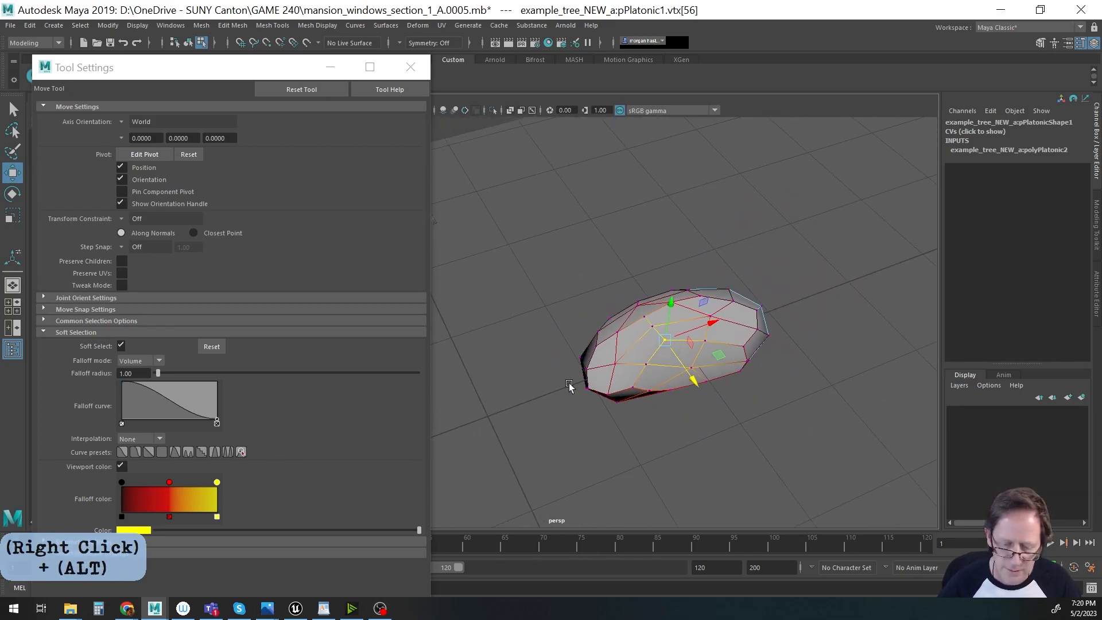
Set the falloff radius to 0.50 and lower vertices on top of the rock to form a shallow dent.
left_click_drag(664, 373, 740, 258, "alt")
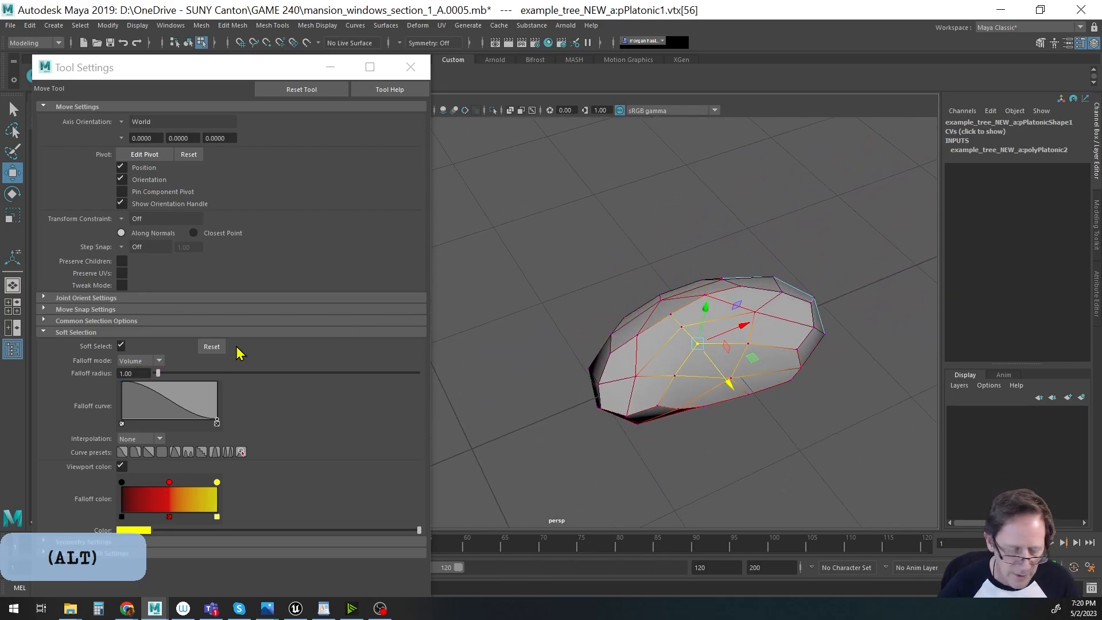
left_click_drag(150, 371, 83, 373)
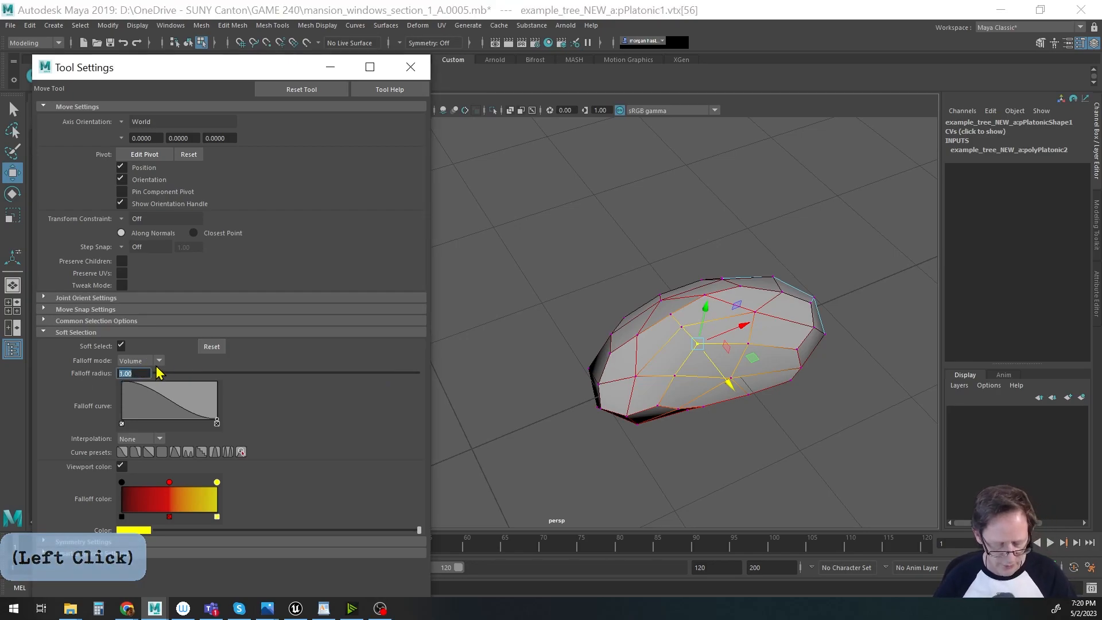
type(".5")
key("Tab")
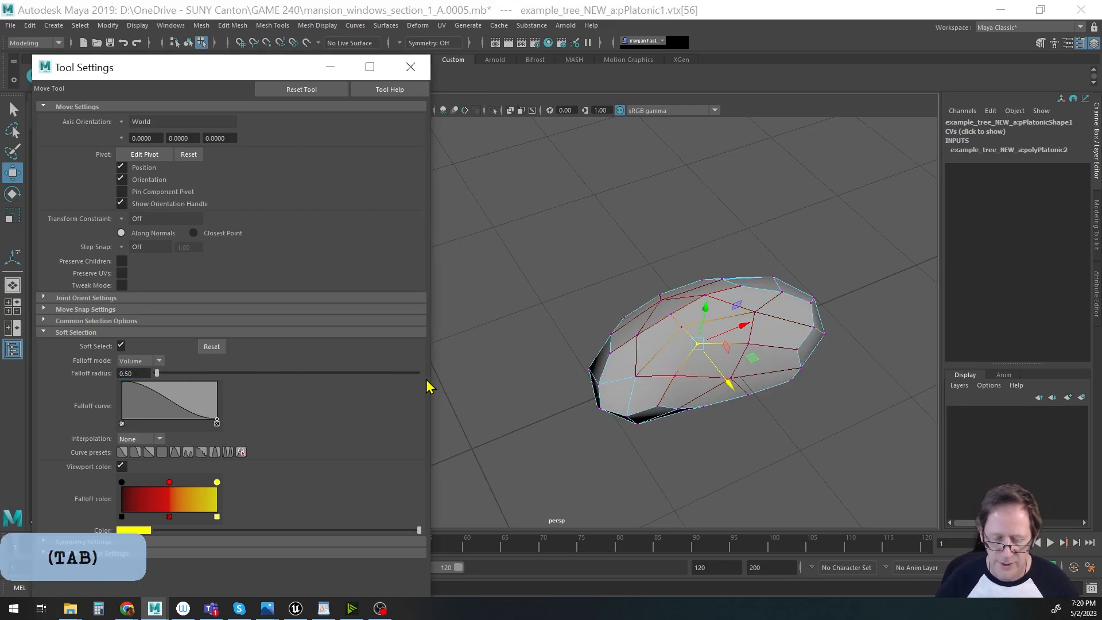
left_click_drag(516, 425, 570, 356, "alt")
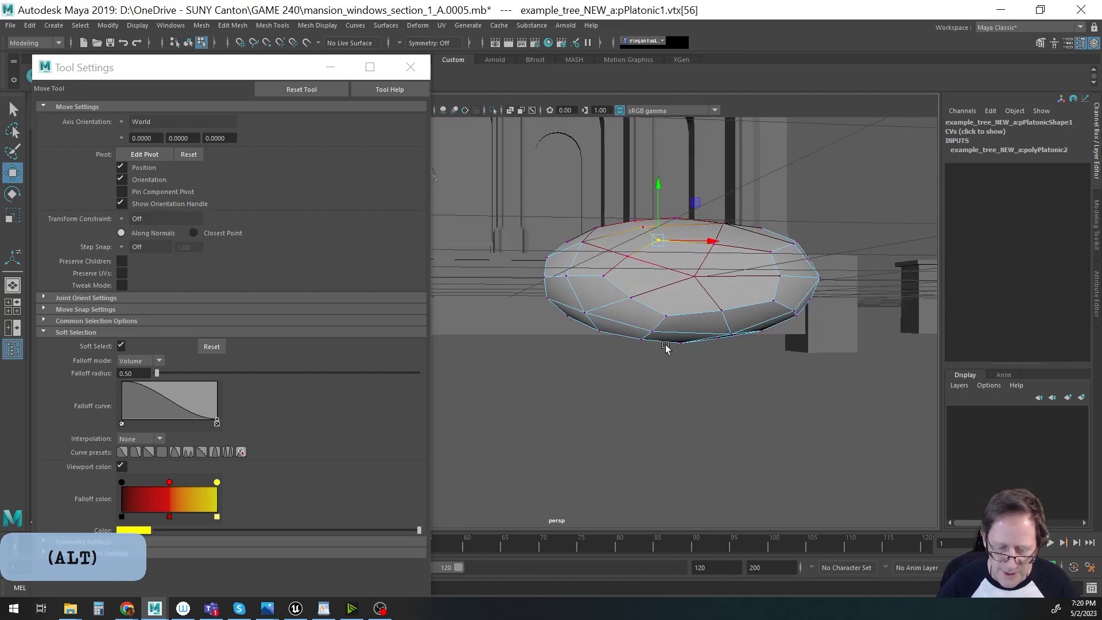
left_click(681, 345)
left_click_drag(670, 340, 592, 374, "alt")
left_click(729, 268)
left_click_drag(699, 231, 698, 250)
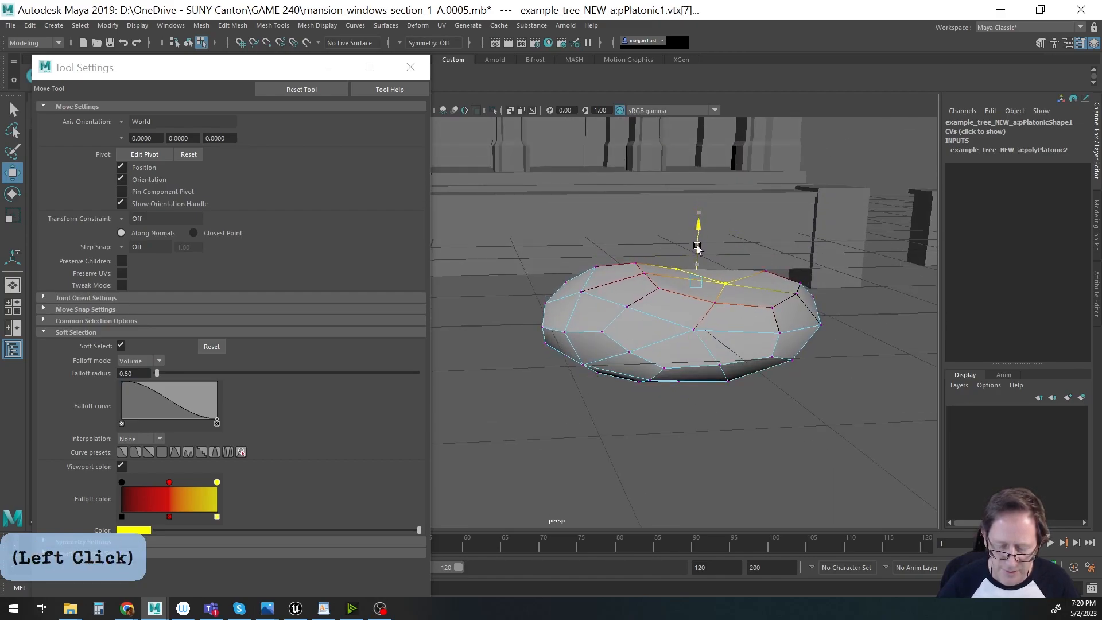
Set the falloff radius to 0.30 and shift a vertex at one end of the rock inward and down.
left_click_drag(802, 287, 756, 294, "alt")
key("w")
left_click(137, 374)
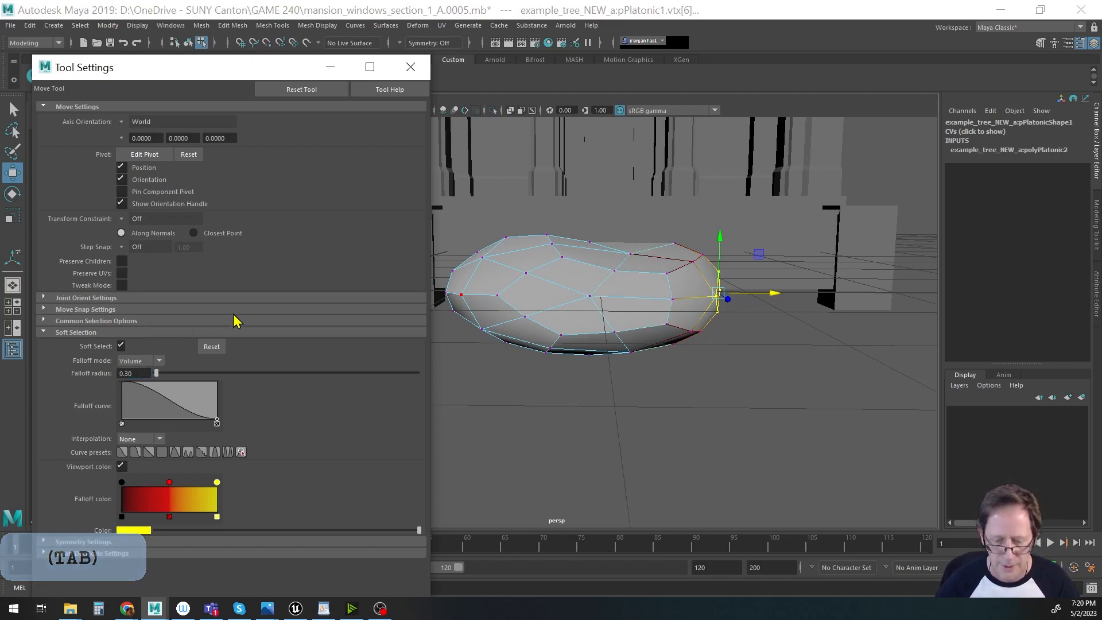
key("q")
left_click(717, 272)
key("w")
left_click_drag(761, 232, 742, 246)
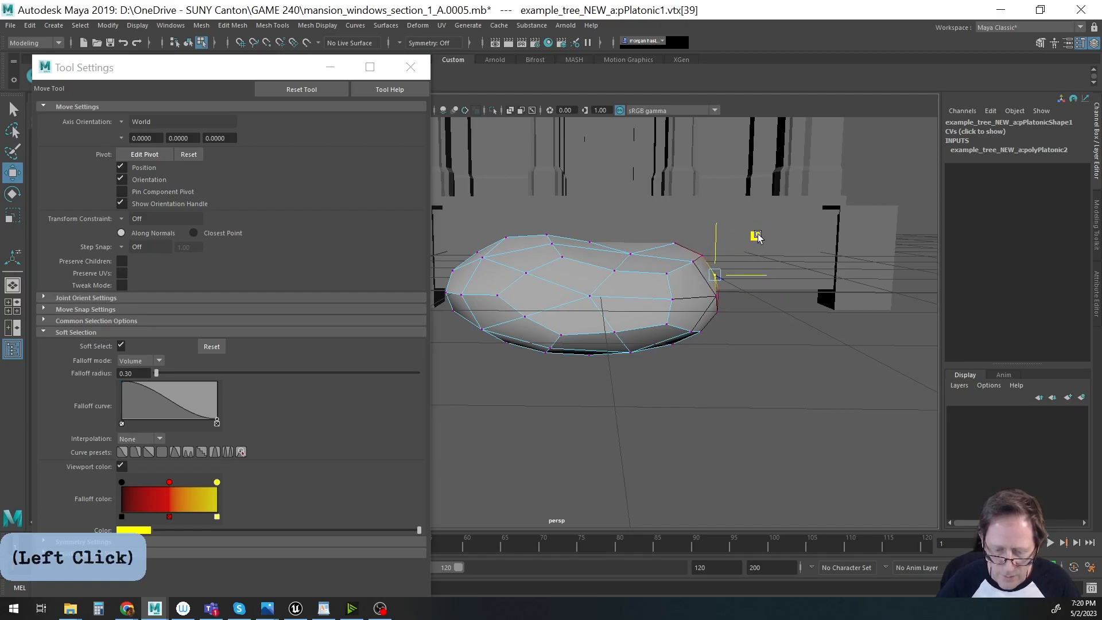
Select vertices on the upper part of the rock's opposite end and reposition them.
left_click_drag(484, 259, 485, 262)
key("w")
left_click(518, 225)
left_click_drag(541, 220, 632, 382)
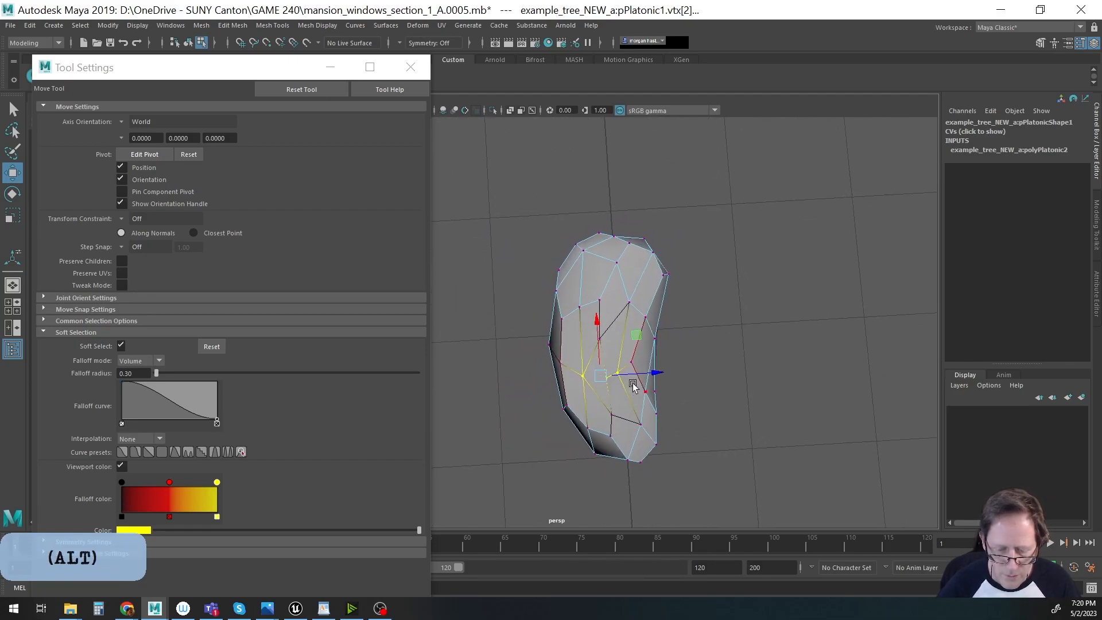
Select the vertex in the hollow of the rock's long side and pull it outward along Z.
key("q")
left_click(655, 342)
key("w")
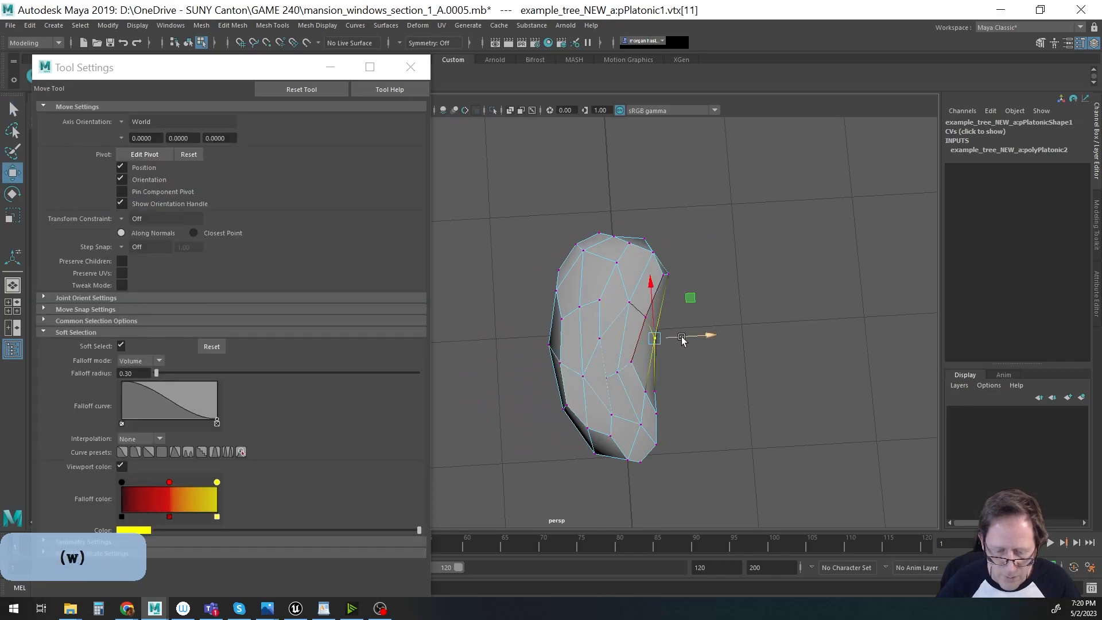
left_click_drag(681, 339, 699, 336)
left_click_drag(607, 300, 610, 246, "alt")
Reposition pairs of vertices around one end of the rock to make its outline more irregular.
left_click(701, 311)
left_click(607, 273)
key("w")
left_click(576, 251)
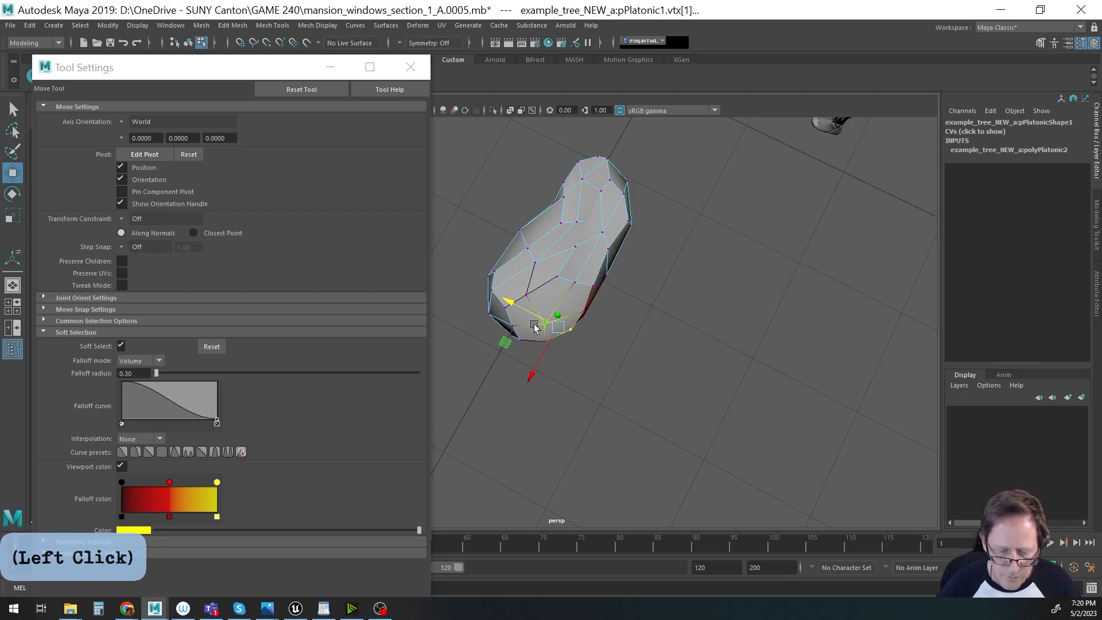
left_click_drag(504, 332, 523, 374, "alt")
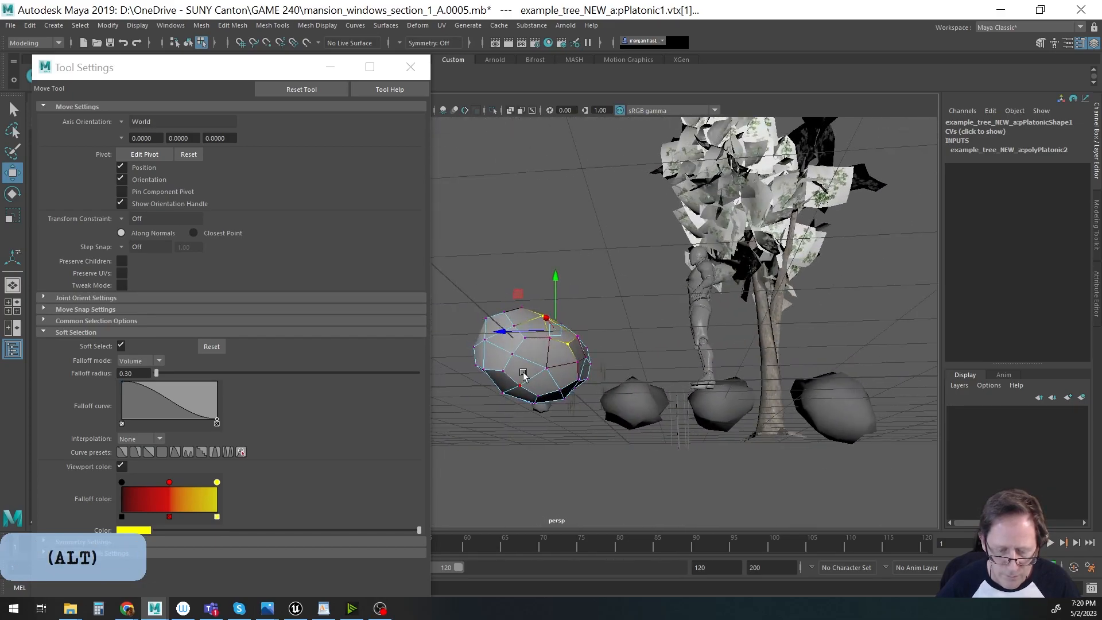
mouse_move(646, 373)
left_mouse_down("alt")
mouse_move(672, 418)
mouse_move(660, 364)
left_mouse_up("alt")
key("q")
left_click_drag(614, 336, 674, 388, "alt")
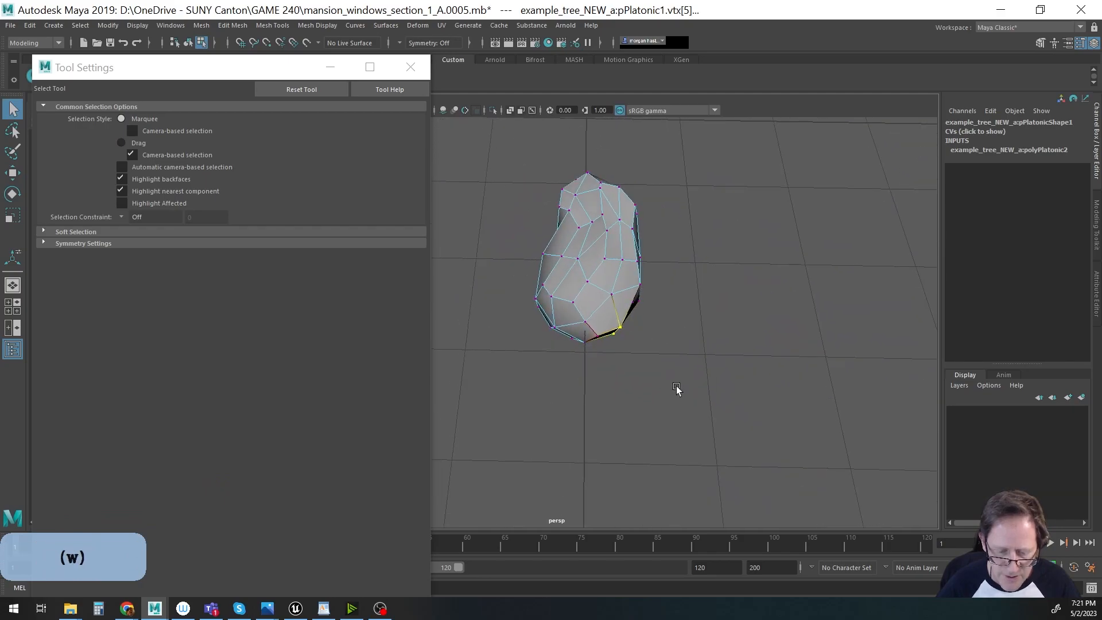
key("w")
left_click_drag(574, 348, 647, 419, "alt")
Select the long side's middle vertex together with the one just below it and move both along Z.
left_click(673, 384)
key("q")
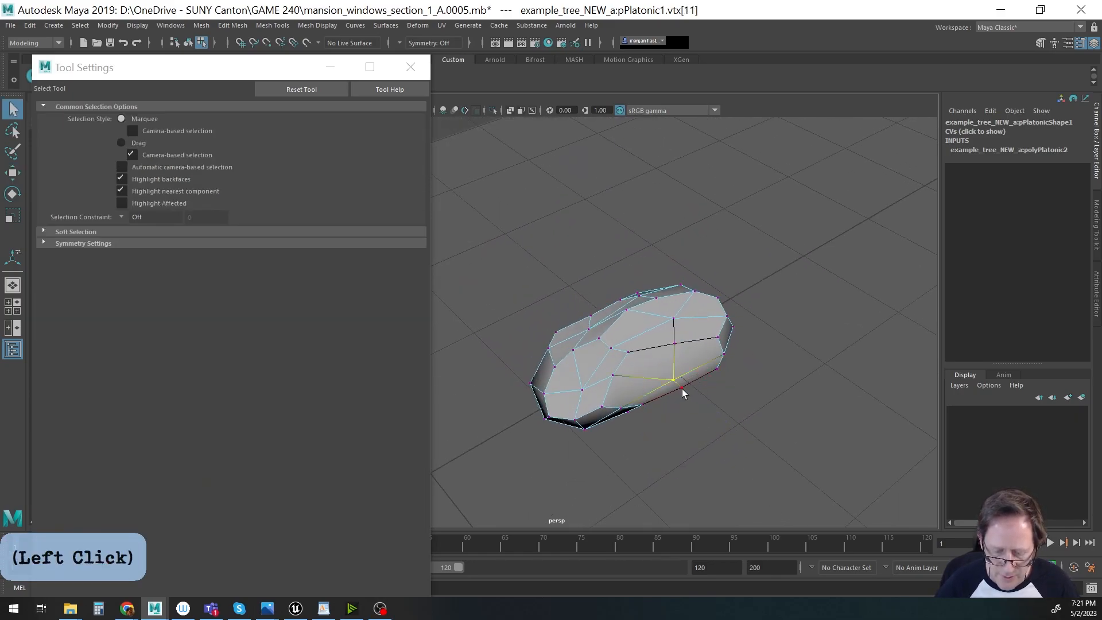
left_click(683, 390, "shift")
key("w")
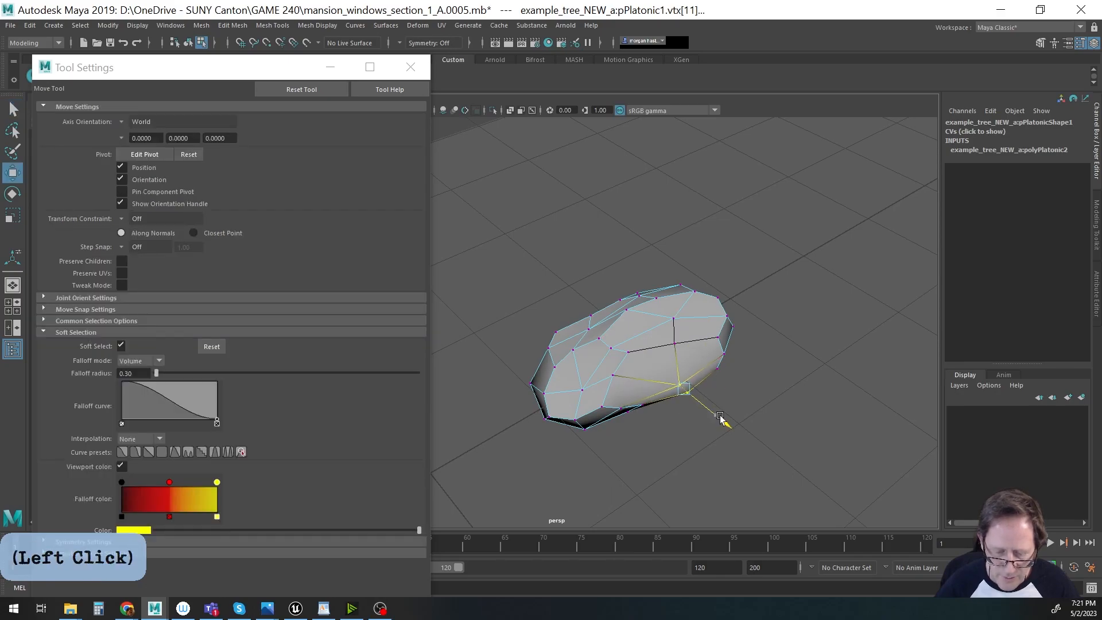
Select two neighbouring vertices low on the long side and push them inward to carve a notch.
left_click(604, 411)
mouse_move(614, 426)
left_mouse_down("alt")
mouse_move(597, 395)
mouse_move(618, 433)
left_mouse_up("alt")
key("q")
left_click(591, 349, "shift")
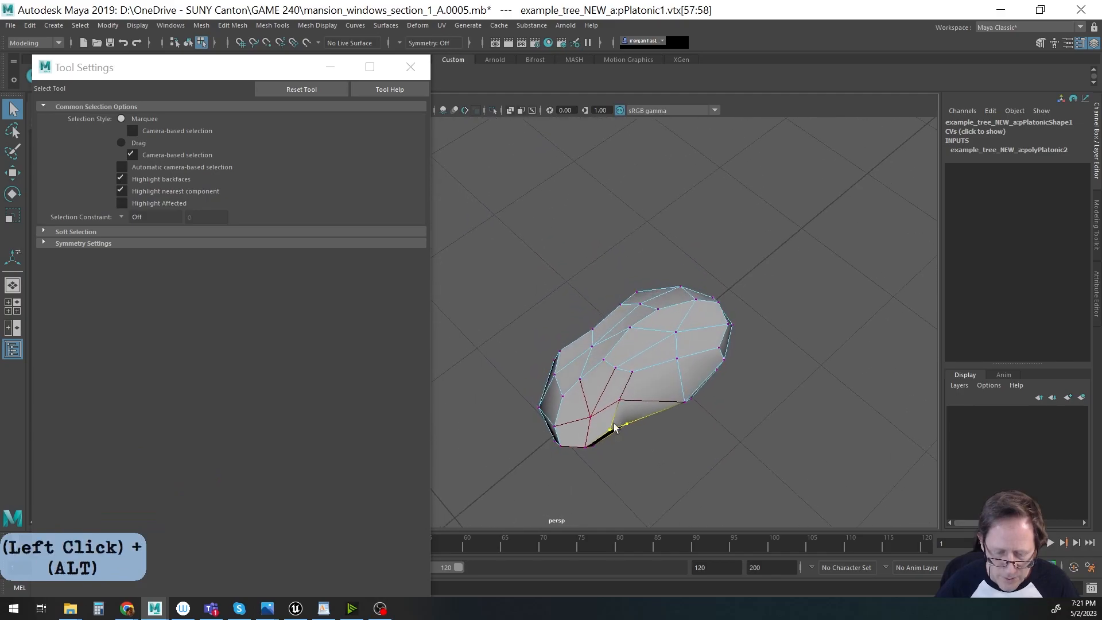
key("w")
left_click_drag(688, 427, 536, 368, "alt")
Select two adjacent vertices on the rock's far shoulder at one end and shift them to reshape it.
left_click(663, 366)
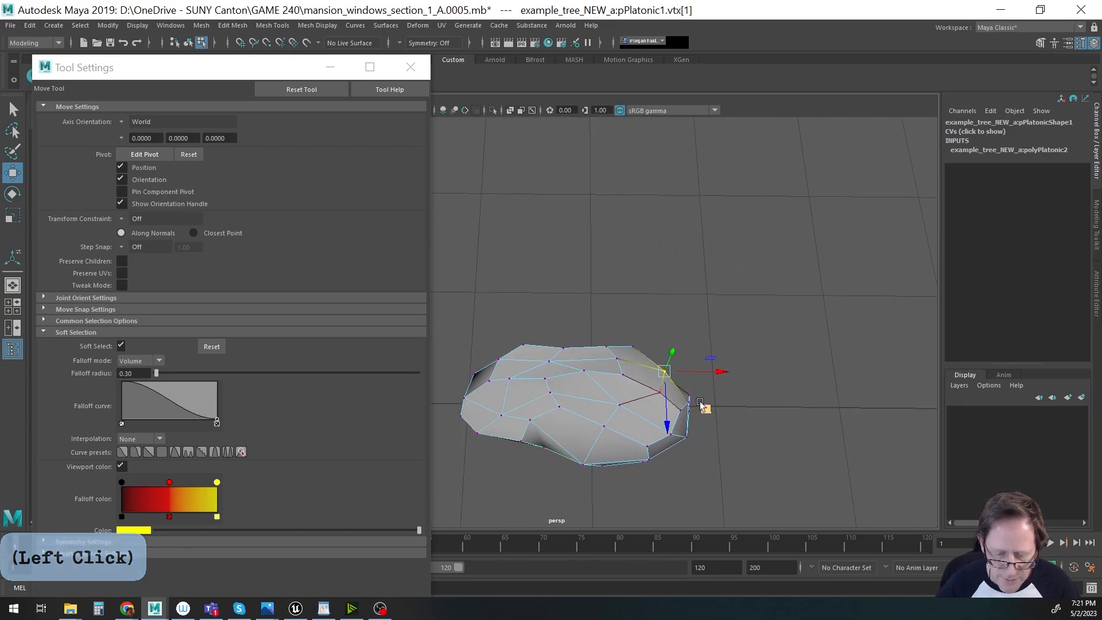
key("q")
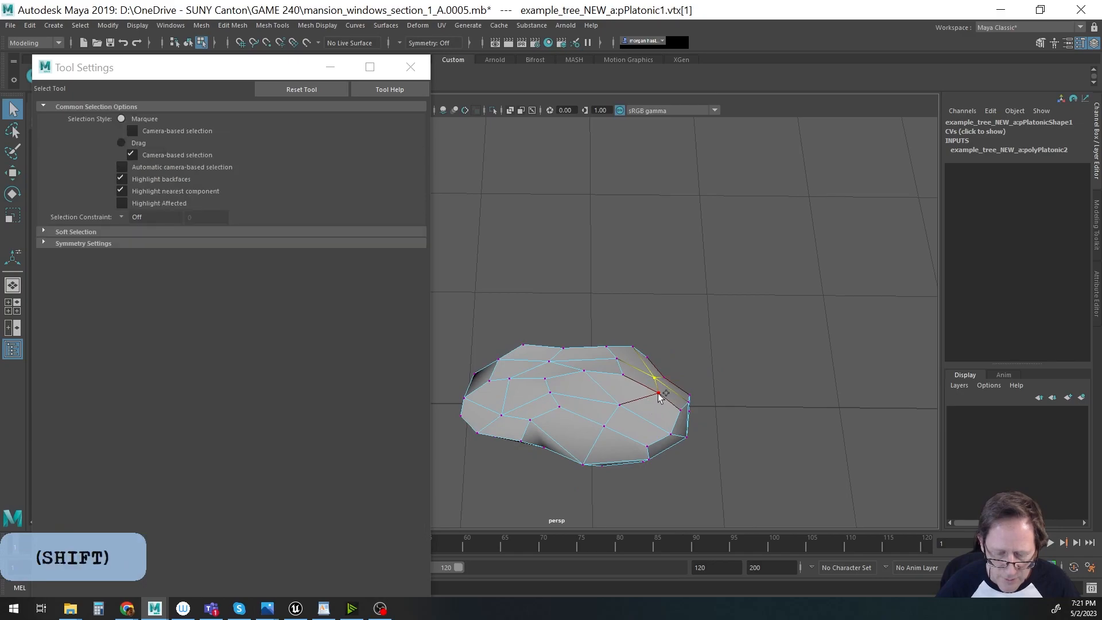
left_click(659, 394, "shift")
key("w")
left_click_drag(695, 425, 572, 437)
Select vertices in the middle of the rock's far edge and push them inward along Z.
left_click(574, 358)
key("w")
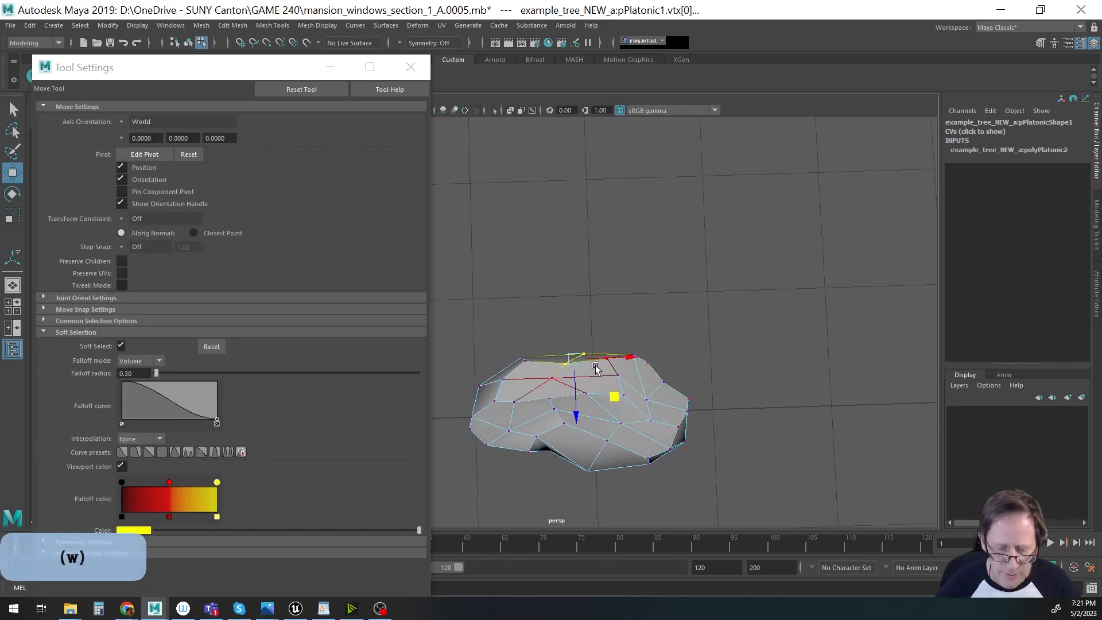
left_click_drag(578, 405, 578, 412)
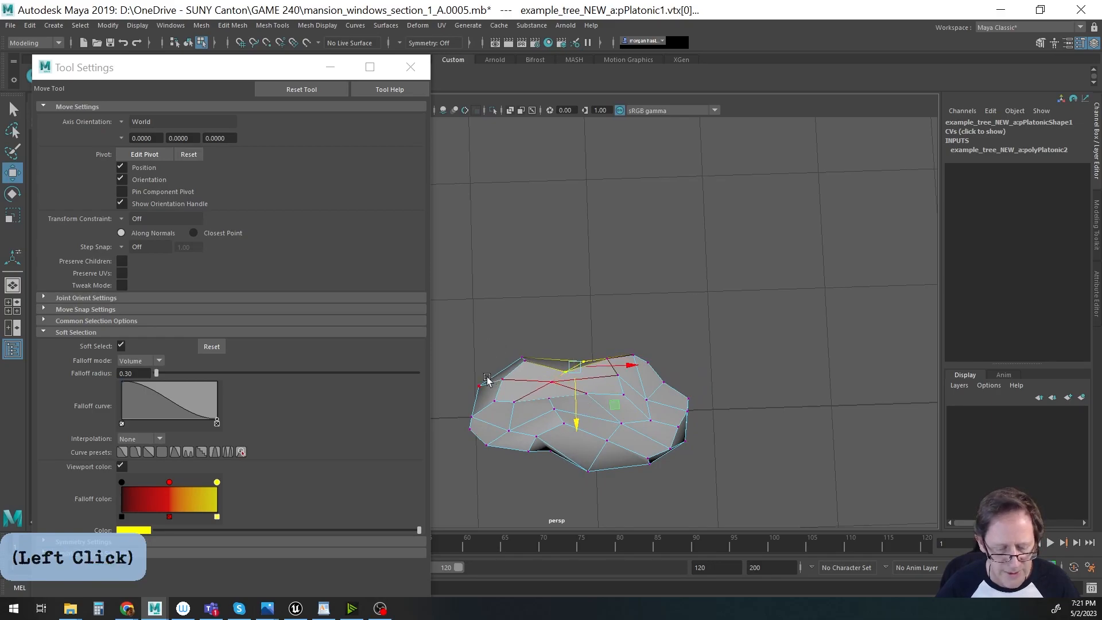
Pick individual vertices on the rock's upper surface and examine its shape from around the side and above.
left_click(509, 430)
left_click_drag(561, 427, 527, 274, "alt")
key("q")
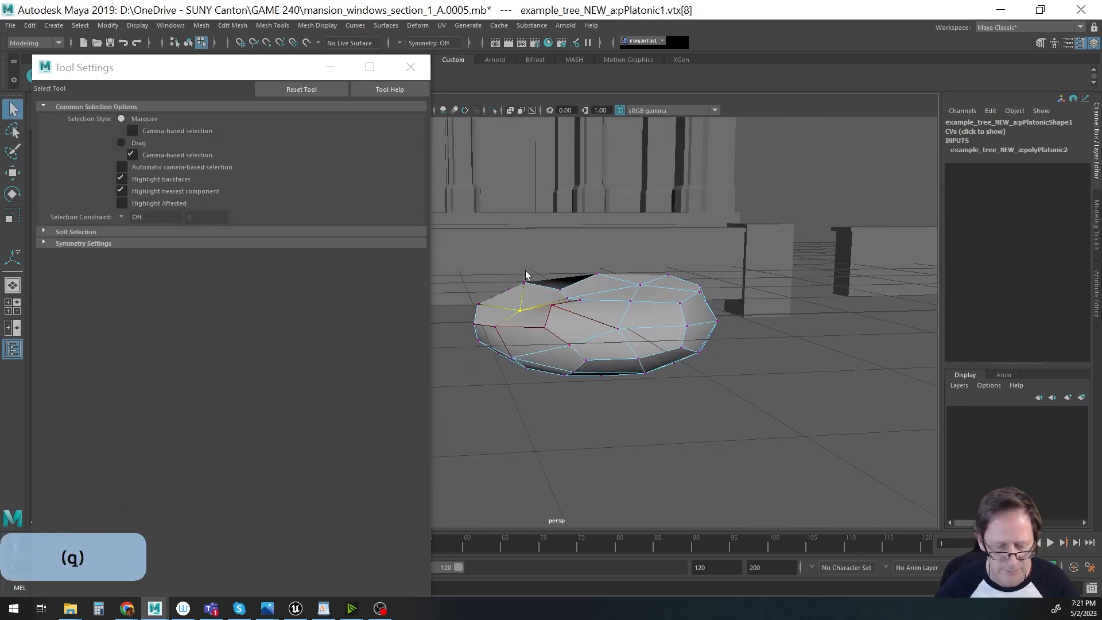
left_click_drag(518, 315, 504, 254, "alt")
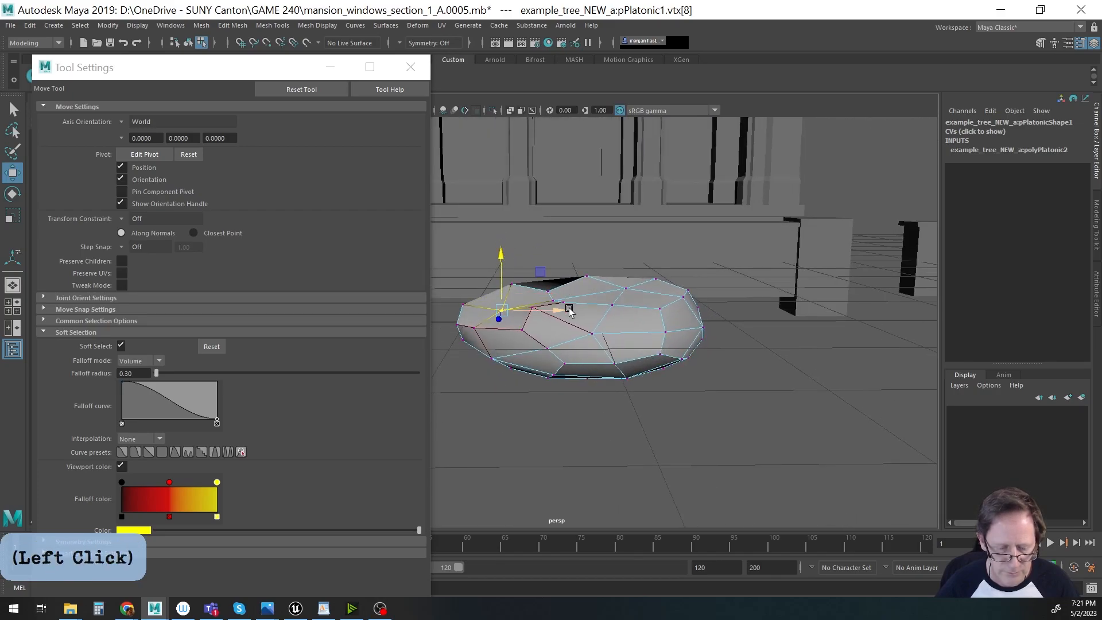
key("q")
key("w")
left_click(570, 308)
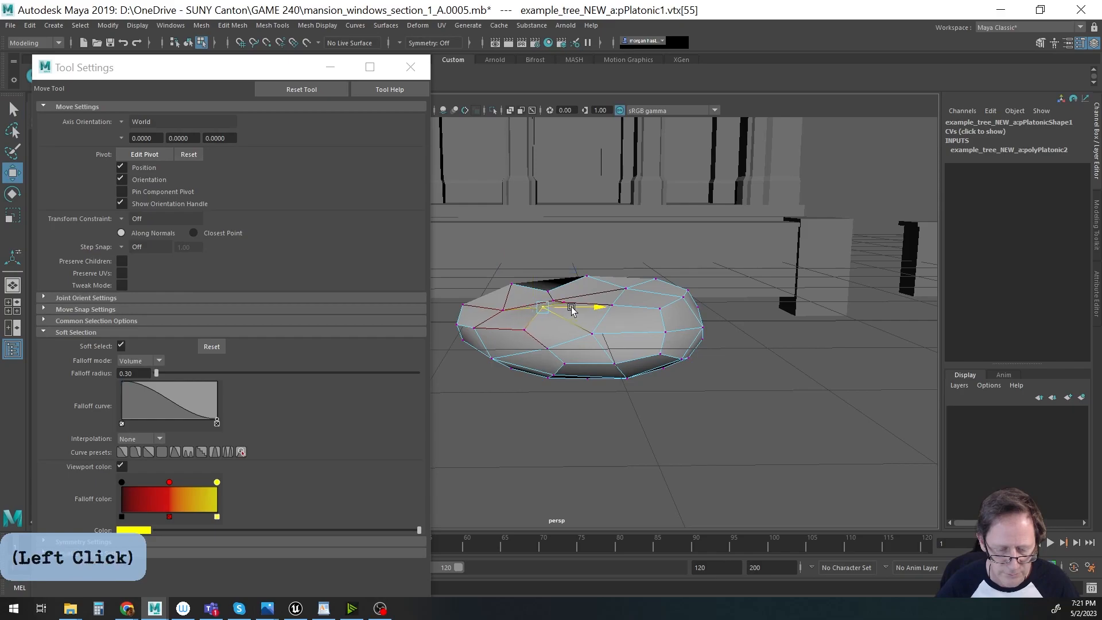
left_click_drag(651, 316, 716, 271, "alt")
key("w")
left_click_drag(678, 303, 780, 401, "alt")
Rotate the whole rock upside down about X to about -181.919 degrees.
key("F8")
key("e")
left_click_drag(697, 277, 630, 393)
right_click_drag(608, 434, 689, 351, "alt")
key("w")
Select neighbouring vertices on the flipped rock's top and move them vertically along Y to form a dip.
key("F9")
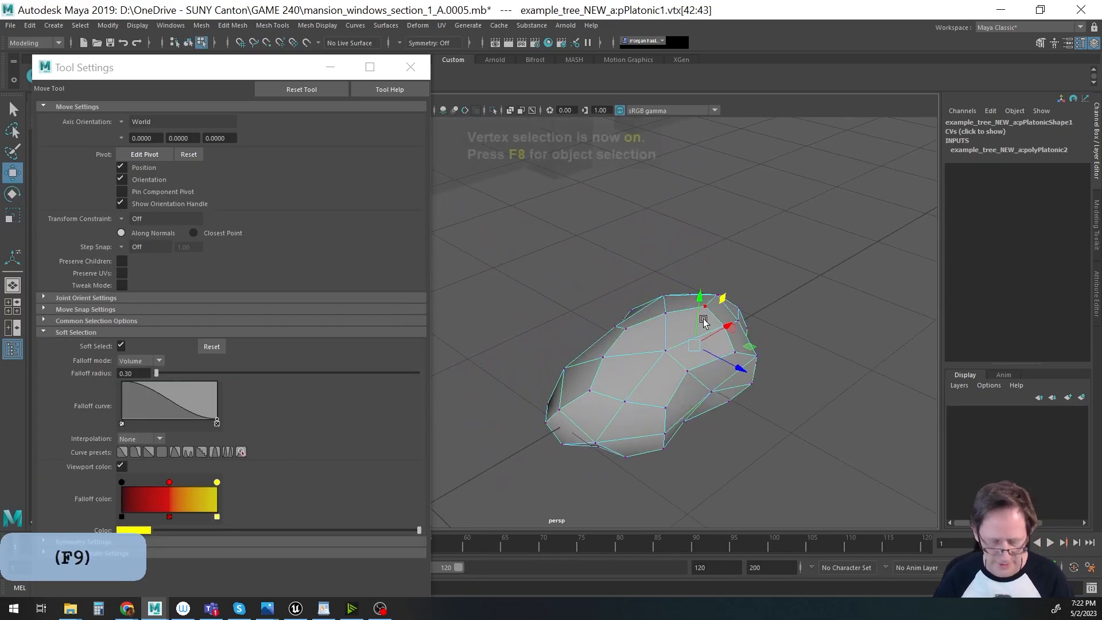
left_click(664, 312)
key("q")
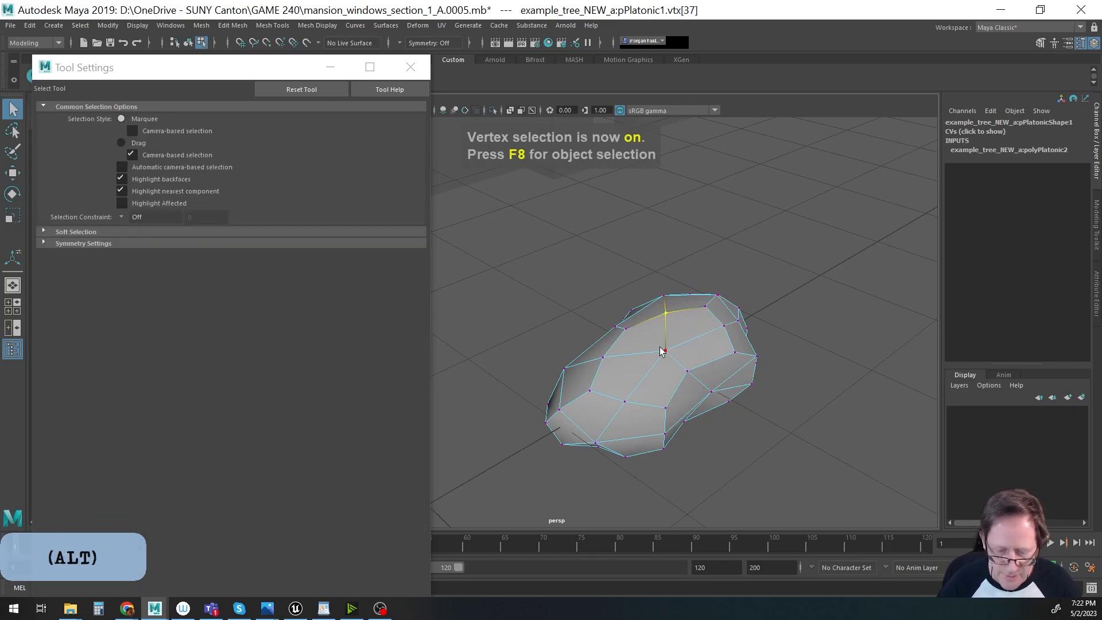
left_click_drag(663, 346, 639, 320, "alt")
key("w")
left_click(655, 250)
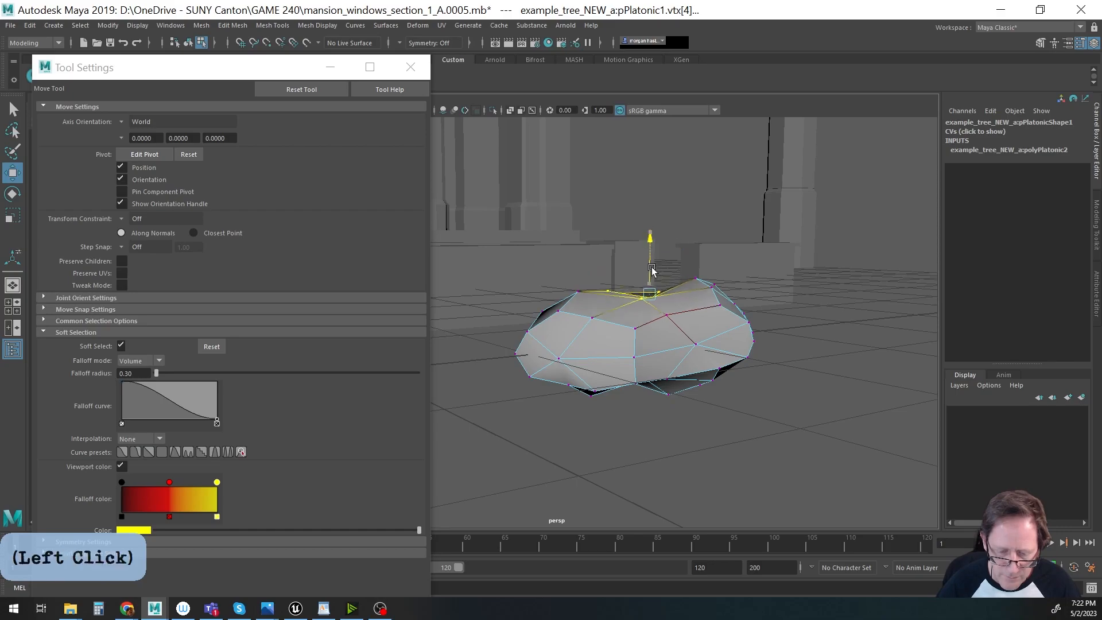
Select the upper vertices at one end of the rock and those on the opposite shoulder, and shift them to reshape both ends.
left_click_drag(570, 322, 515, 329, "alt")
left_click(487, 312)
key("w")
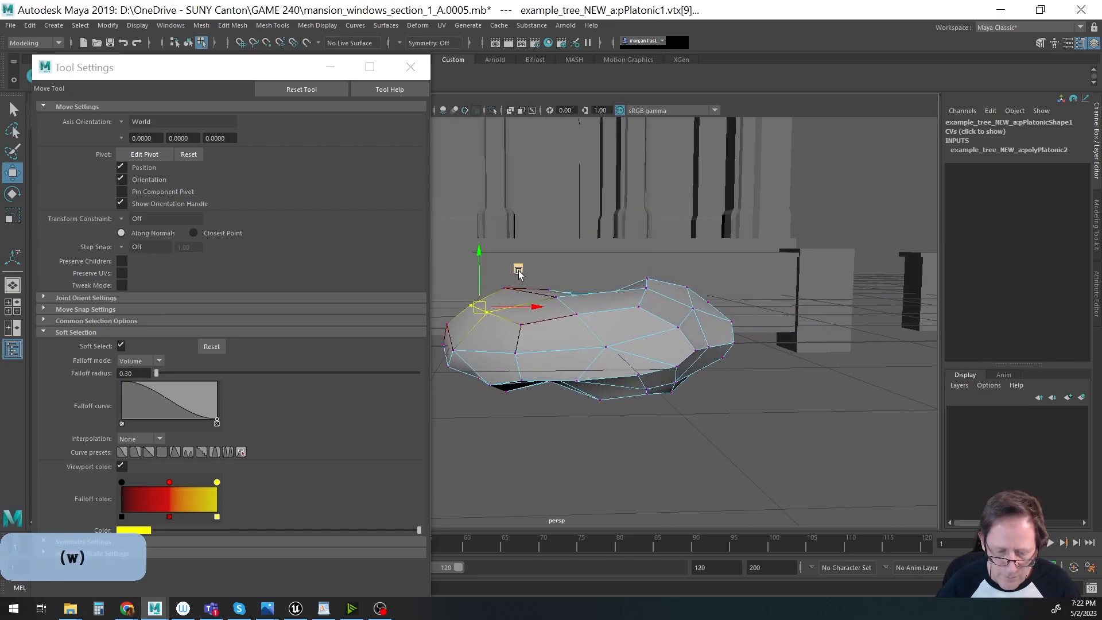
left_click_drag(518, 272, 531, 282)
left_click(710, 302)
left_click_drag(726, 269, 647, 329, "alt")
key("F9")
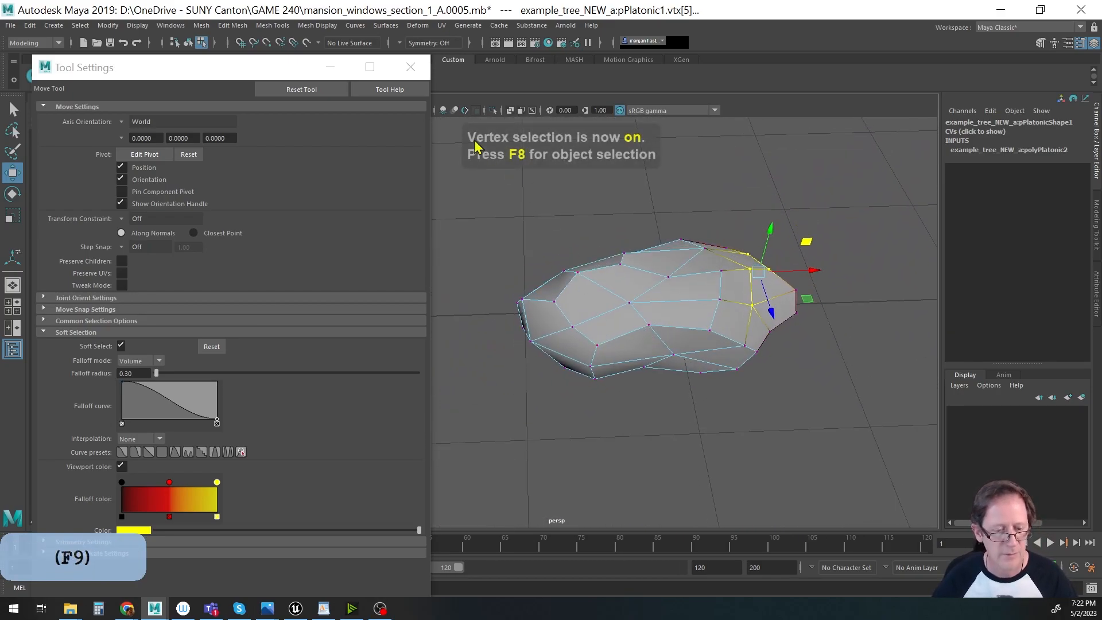
Close the tool settings, return to object selection and move the rock along the ground to about X 1.409, Z -0.029.
left_click(411, 67)
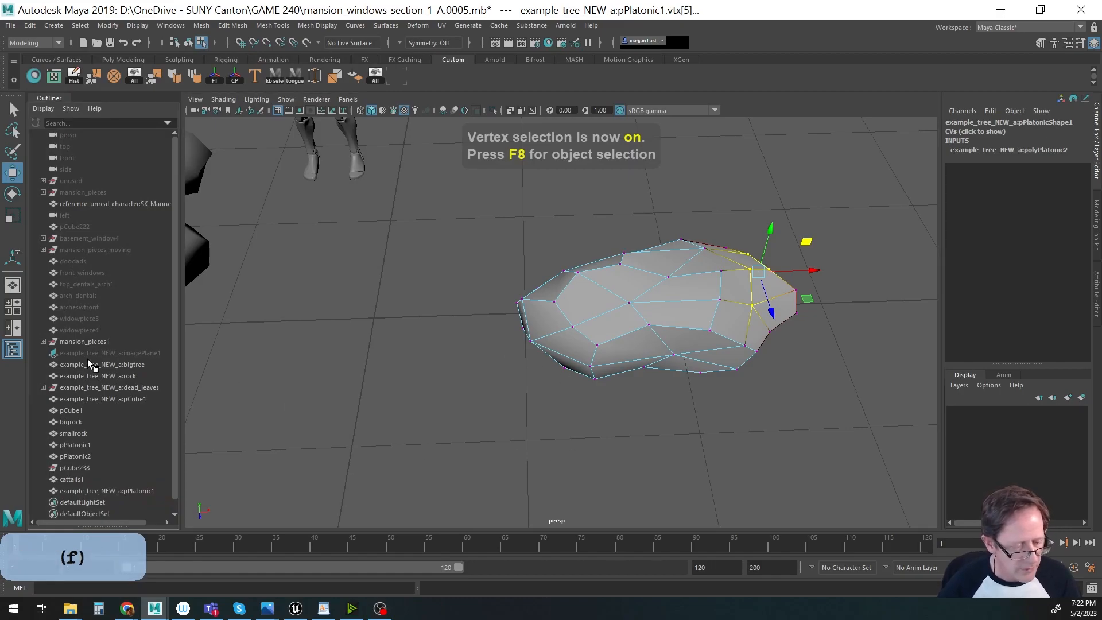
key("f")
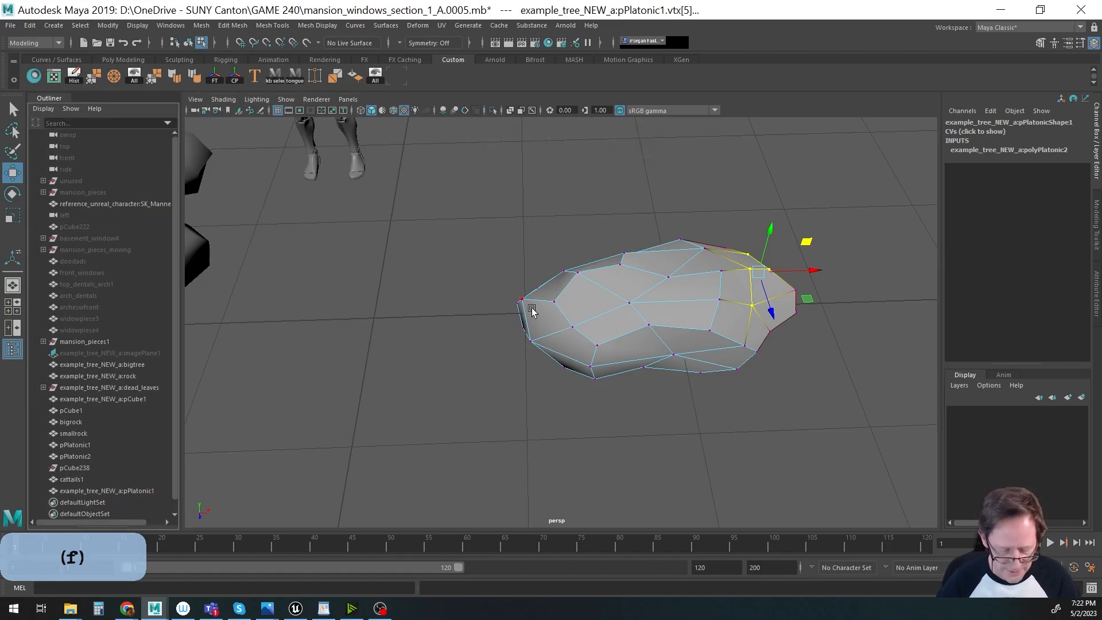
key("F8")
scroll(108, 439, "down", 1)
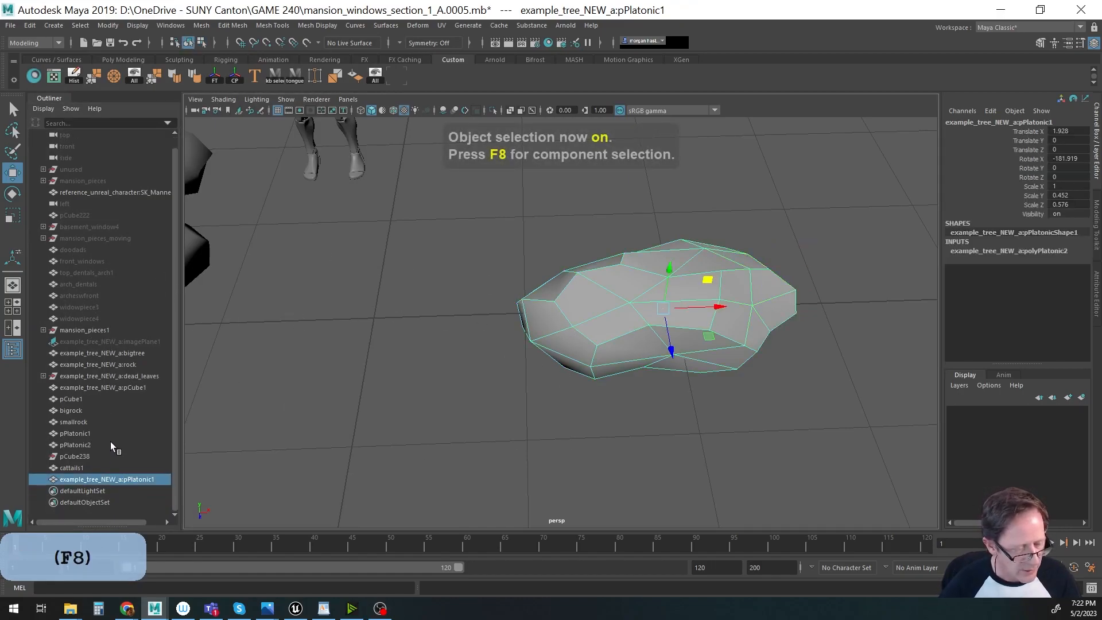
left_click(591, 409)
left_click(660, 316)
left_click_drag(712, 332, 631, 339)
left_click(402, 343)
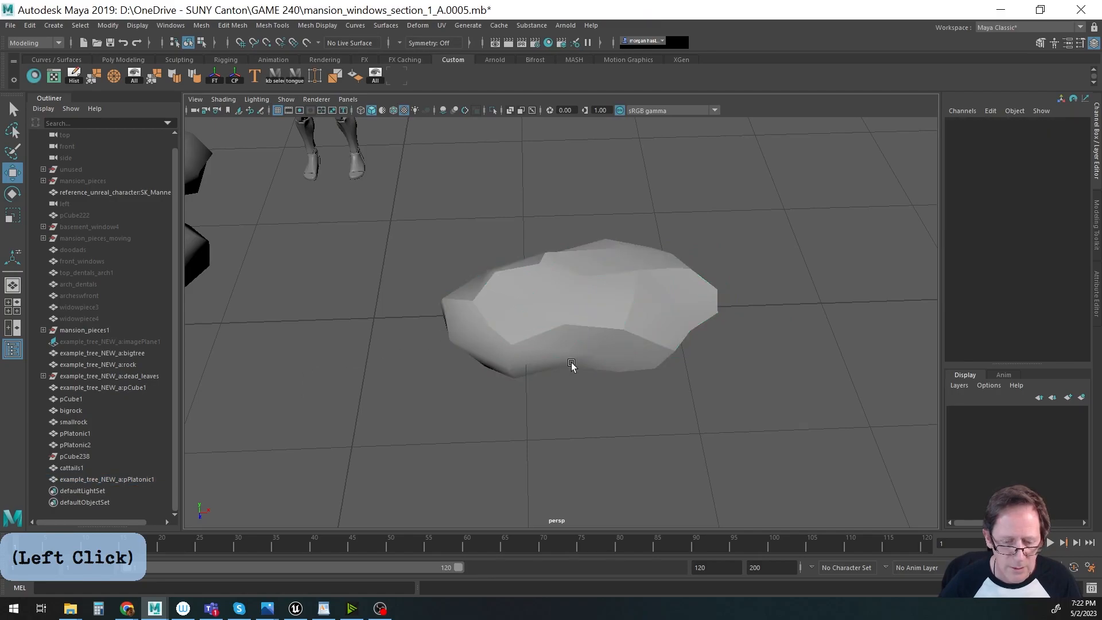
Rename the sculpted rock as NEW_rock and save the scene.
left_click(89, 479)
double_click(89, 480)
type("New")
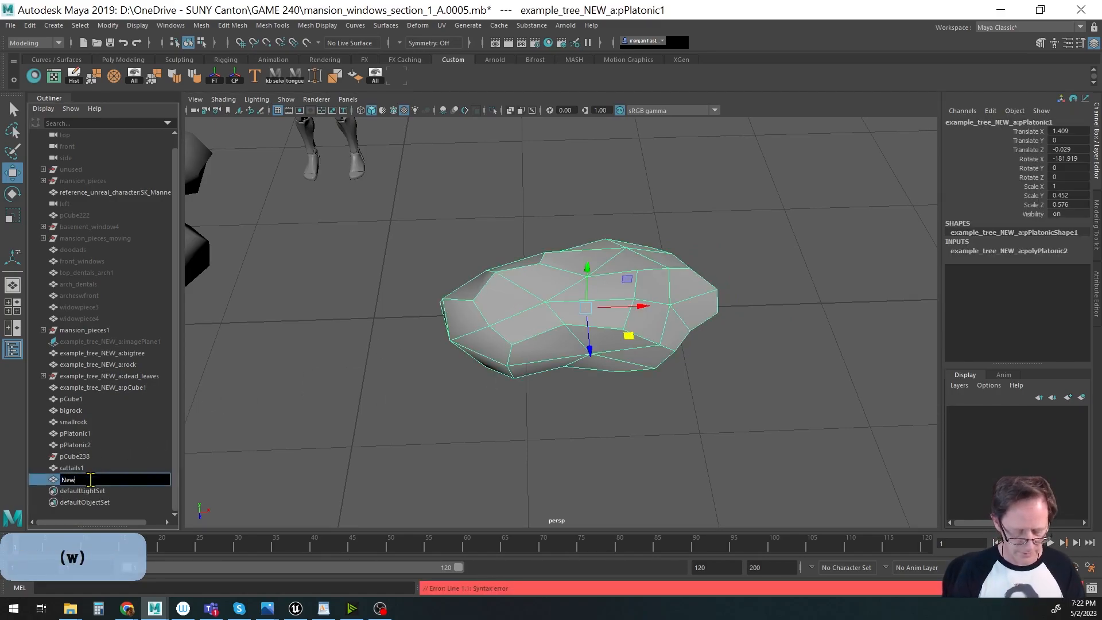
key("BackSpace")
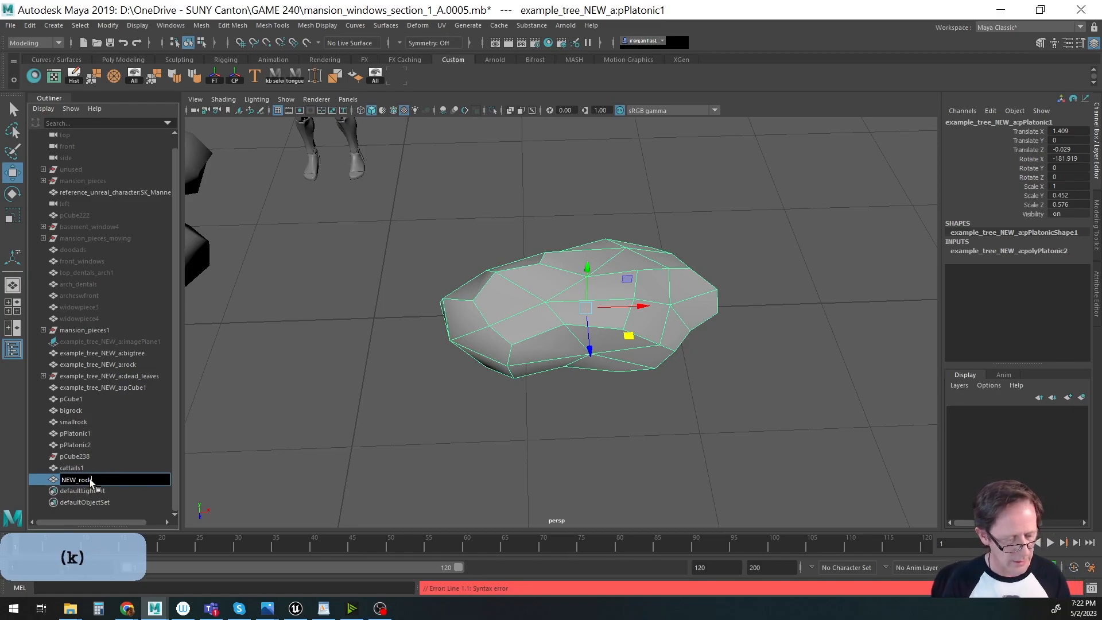
type("W_rock")
key("Return")
scroll(119, 482, "up", 1)
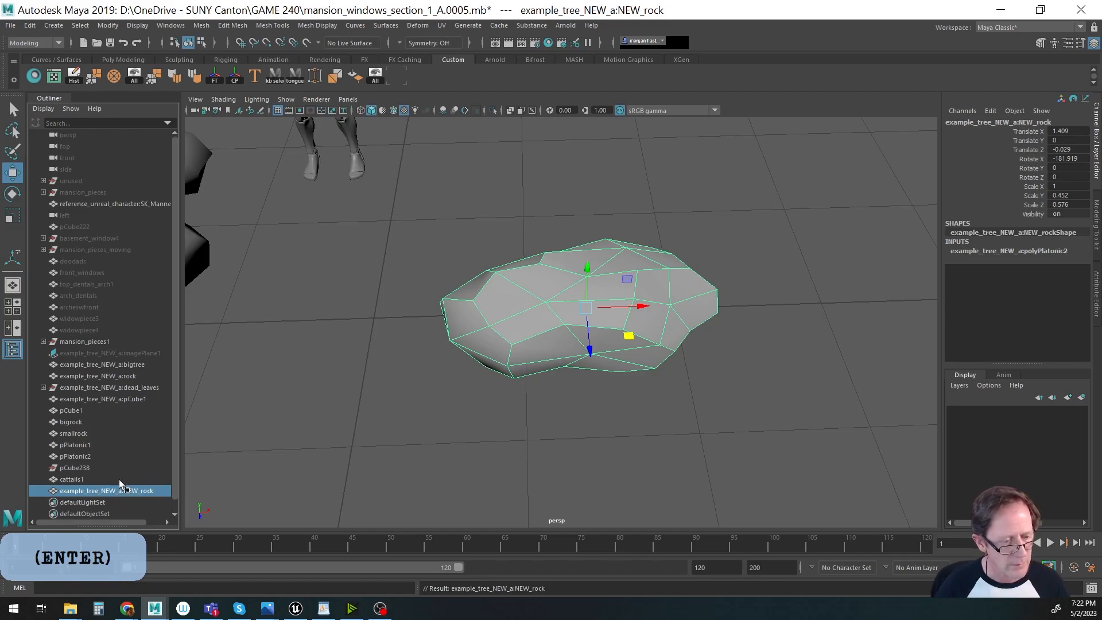
scroll(120, 473, "down", 1)
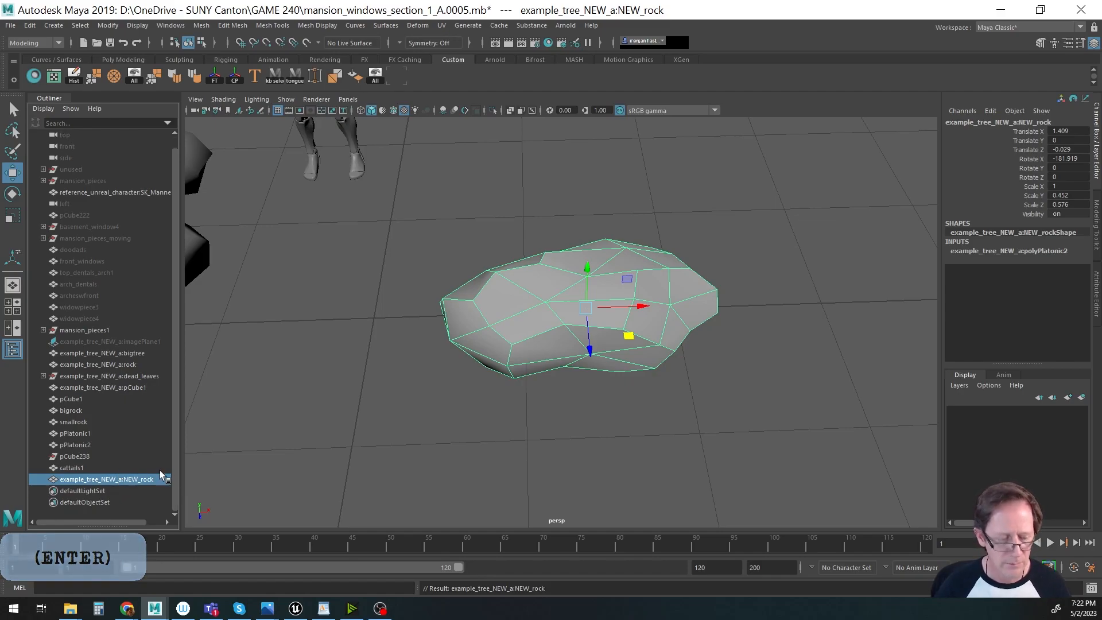
key("ctrl+s")
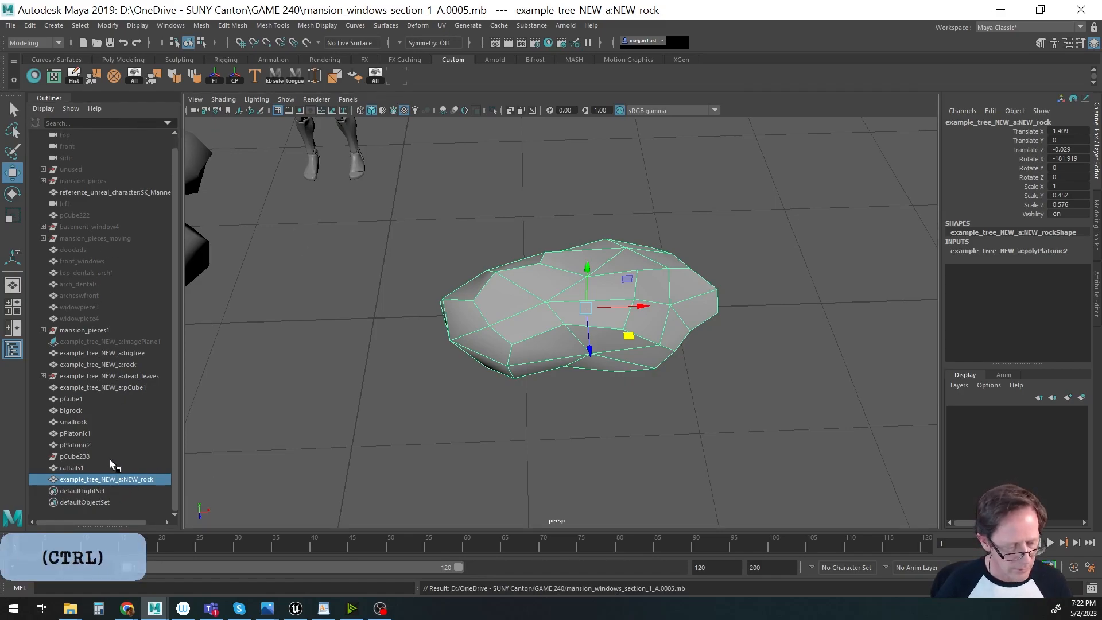
scroll(99, 471, "up", 1)
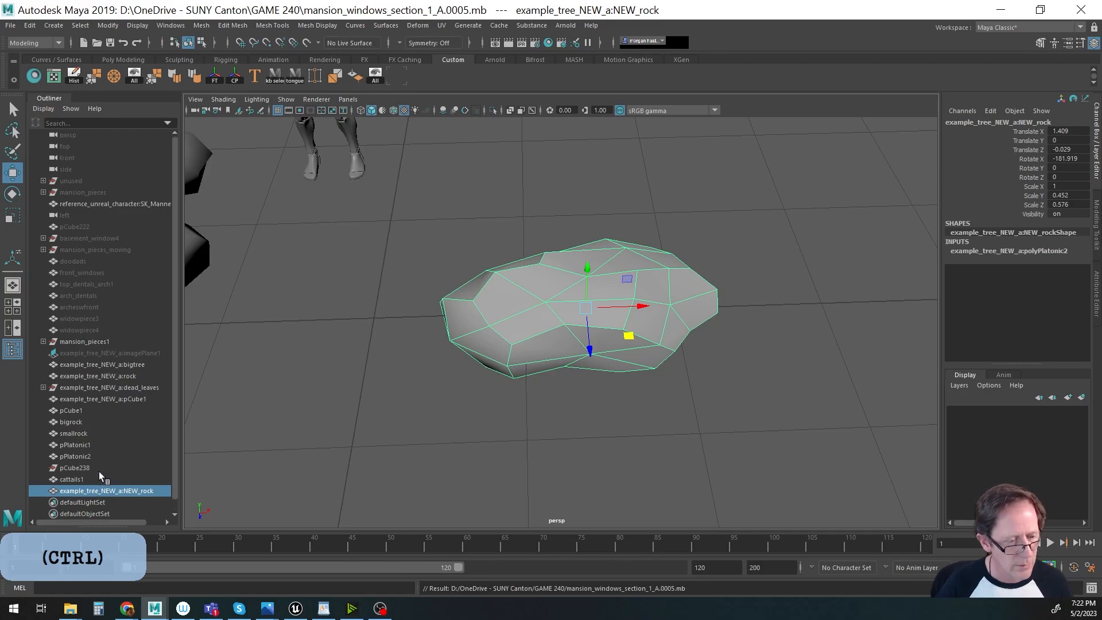
scroll(101, 467, "down", 1)
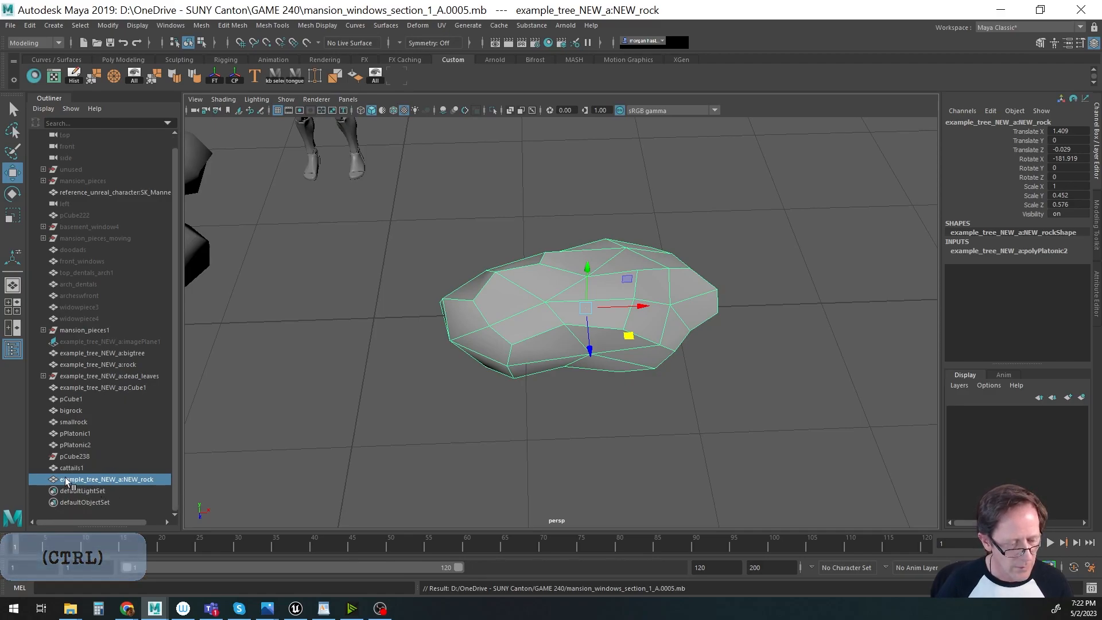
Move NEW_rock across the ground plane to about X -2.854, Z 2.195, near the older rocks.
left_click(676, 259)
left_click_drag(812, 328, 581, 320, "alt")
middle_click_drag(580, 320, 619, 297, "alt")
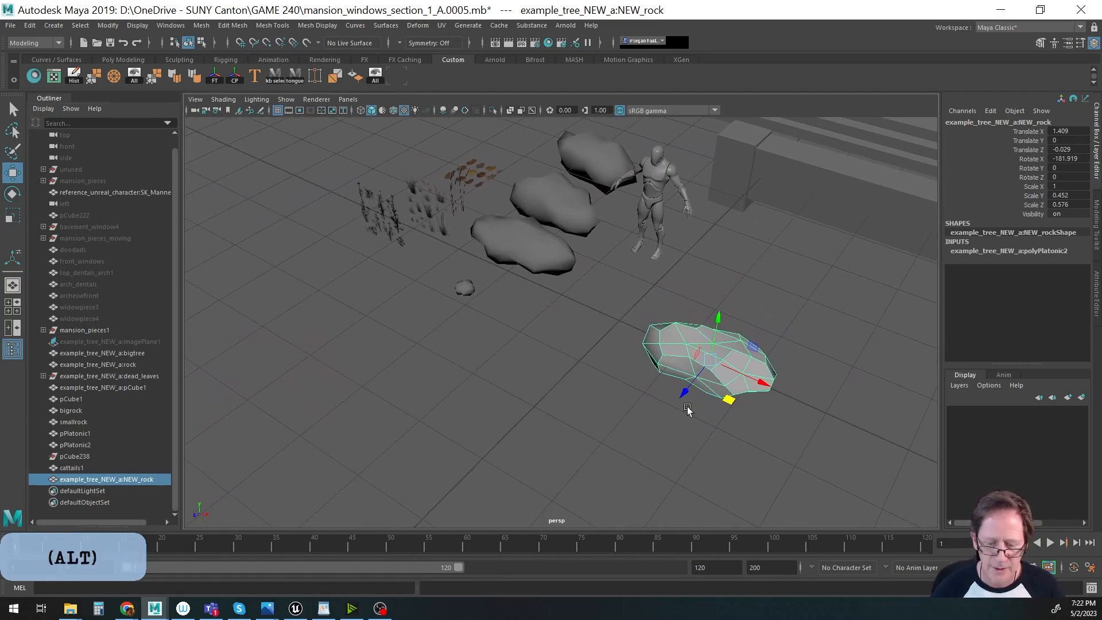
left_click_drag(733, 404, 446, 385)
key("w")
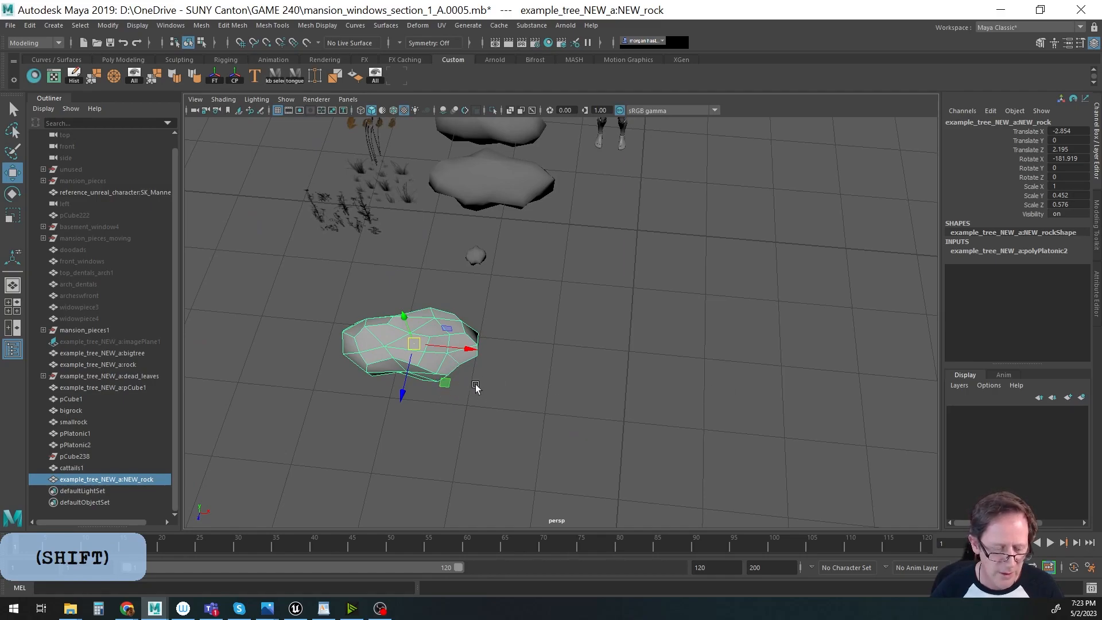
Duplicate NEW_rock to about X -0.766, Z 2.167 and scale the copy down to about 0.165, 0.139, 0.197.
mouse_move(445, 385)
left_mouse_down("shift")
mouse_move(598, 394)
mouse_move(574, 396)
mouse_move(606, 349)
mouse_move(573, 344)
left_mouse_up("shift")
key("r")
left_click_drag(554, 394, 438, 357, "alt")
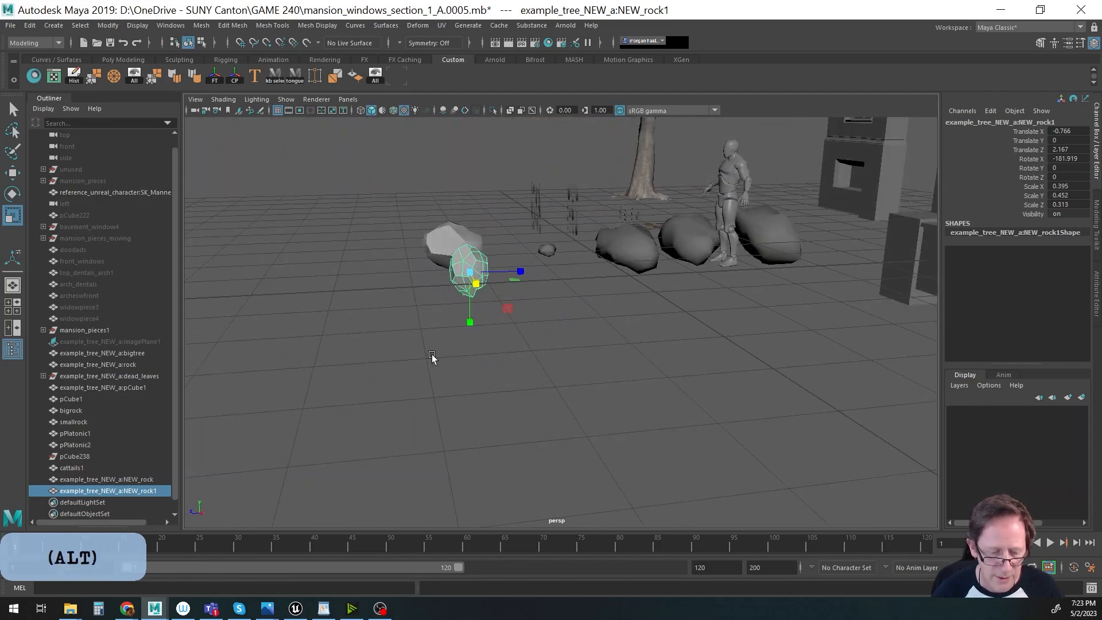
left_click_drag(470, 322, 473, 303)
left_click_drag(474, 303, 543, 386, "alt")
left_click_drag(641, 389, 523, 321)
Select the large NEW_rock, open the UV Editor and unfold its UVs.
left_click(523, 322)
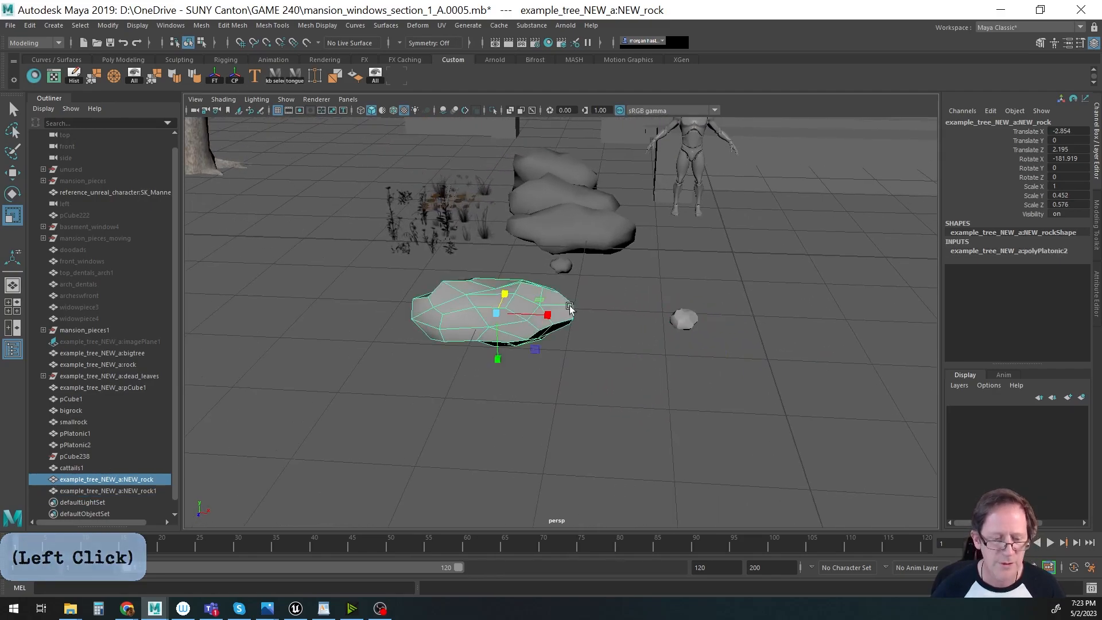
left_click(53, 75)
right_click_drag(403, 454, 575, 443, "alt")
middle_click_drag(575, 442, 534, 399, "alt")
right_click_drag(394, 443, 620, 422, "alt")
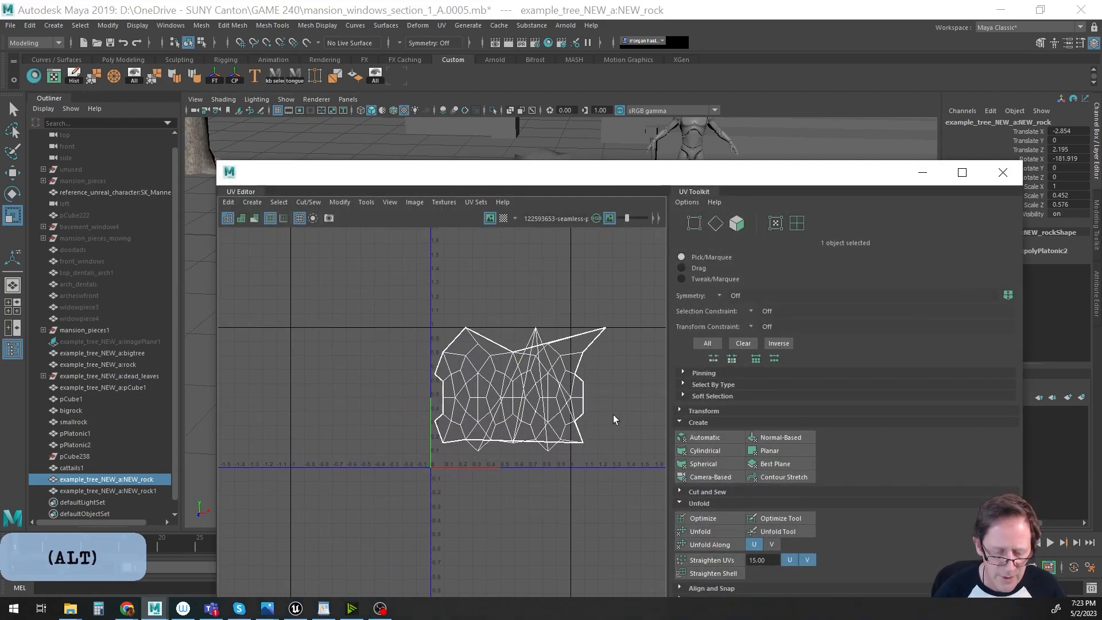
middle_click_drag(621, 426, 518, 435, "alt")
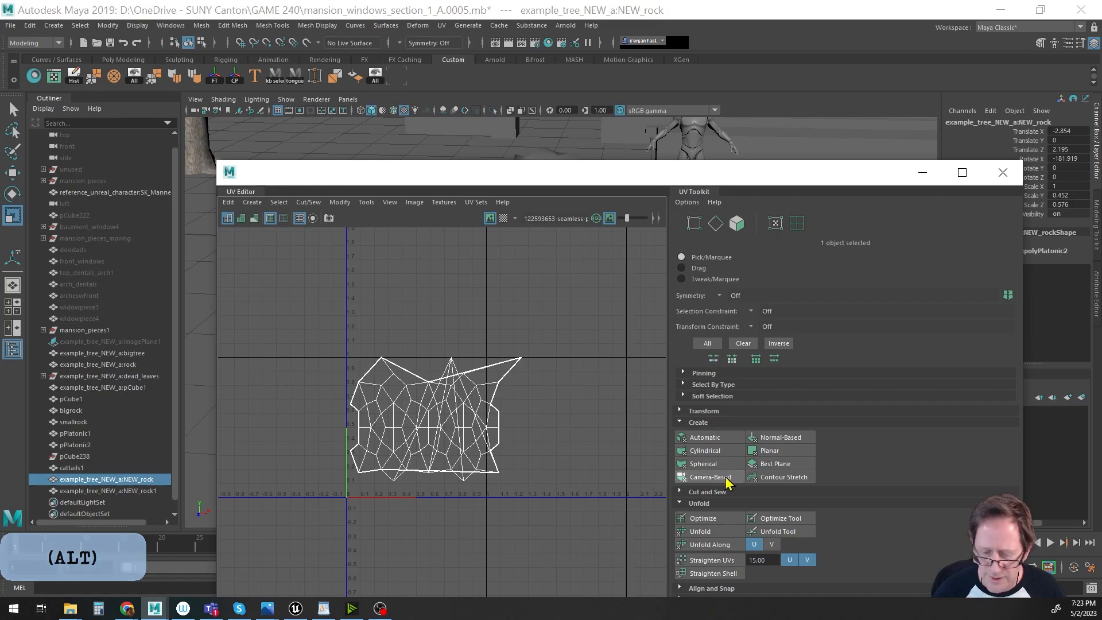
left_click(709, 532)
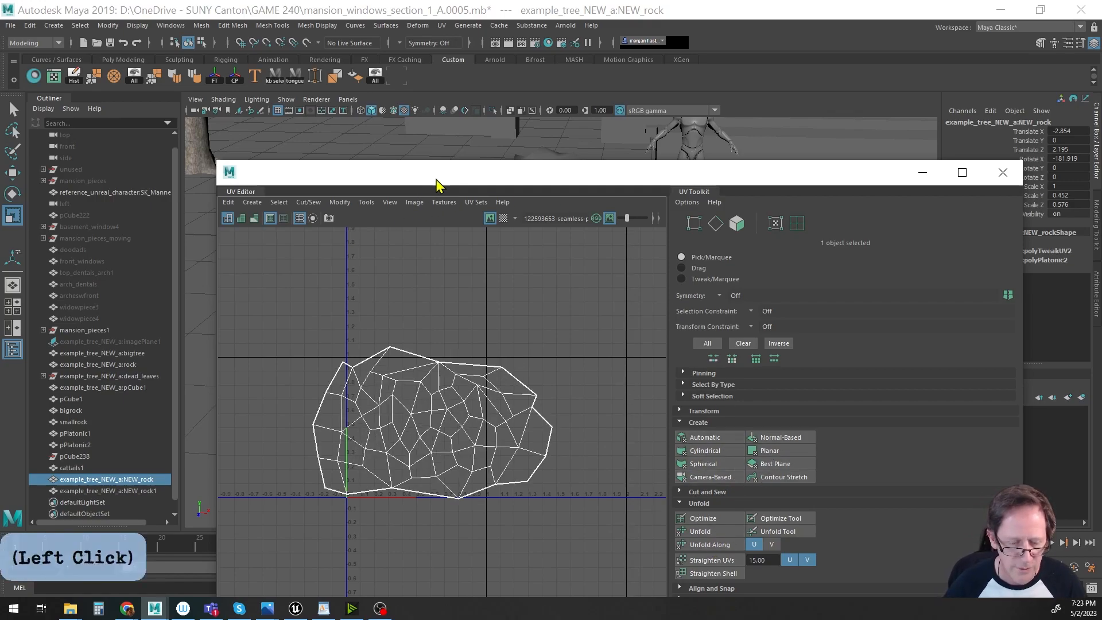
Display the checker map on the large rock and examine the pattern on its surface for stretching.
left_click(503, 219)
left_click_drag(512, 174, 507, 481)
left_click_drag(488, 310, 430, 387, "alt")
right_click_drag(398, 374, 568, 351, "alt")
middle_click_drag(567, 351, 599, 261, "alt")
left_click_drag(567, 306, 742, 286, "alt")
left_click_drag(752, 302, 835, 268, "alt")
Select the small rock copy and unfold its UVs.
left_click(835, 267)
left_click_drag(589, 482, 678, 359)
left_click(698, 573)
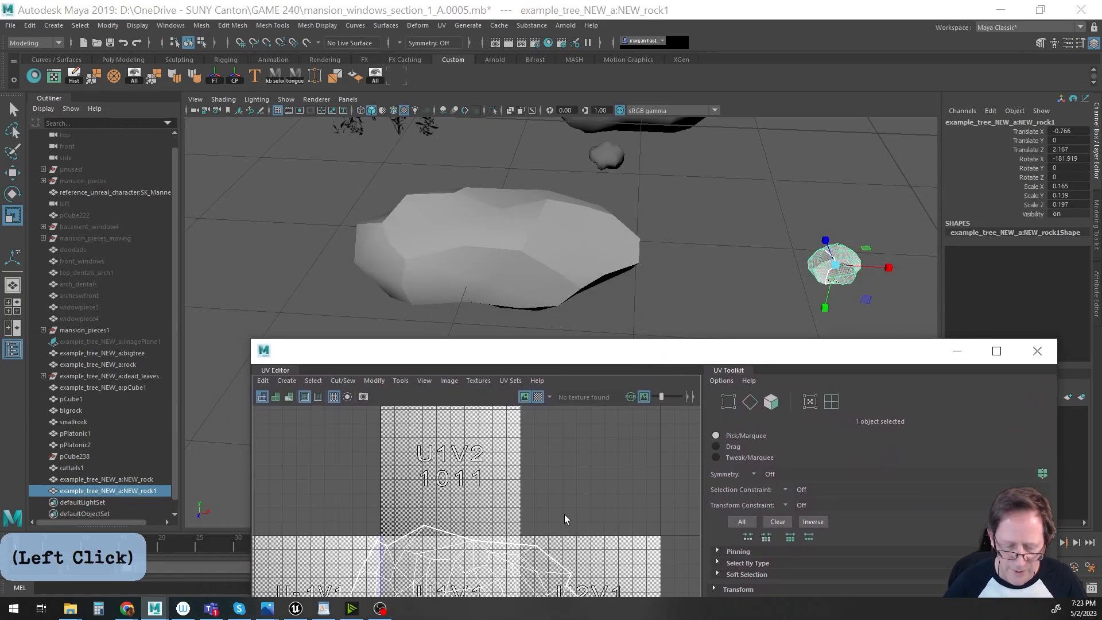
Select the small copy's whole UV shell, move it up towards the U1V2 tile and scale it down.
right_click(481, 579)
left_click(426, 434)
left_click(494, 567)
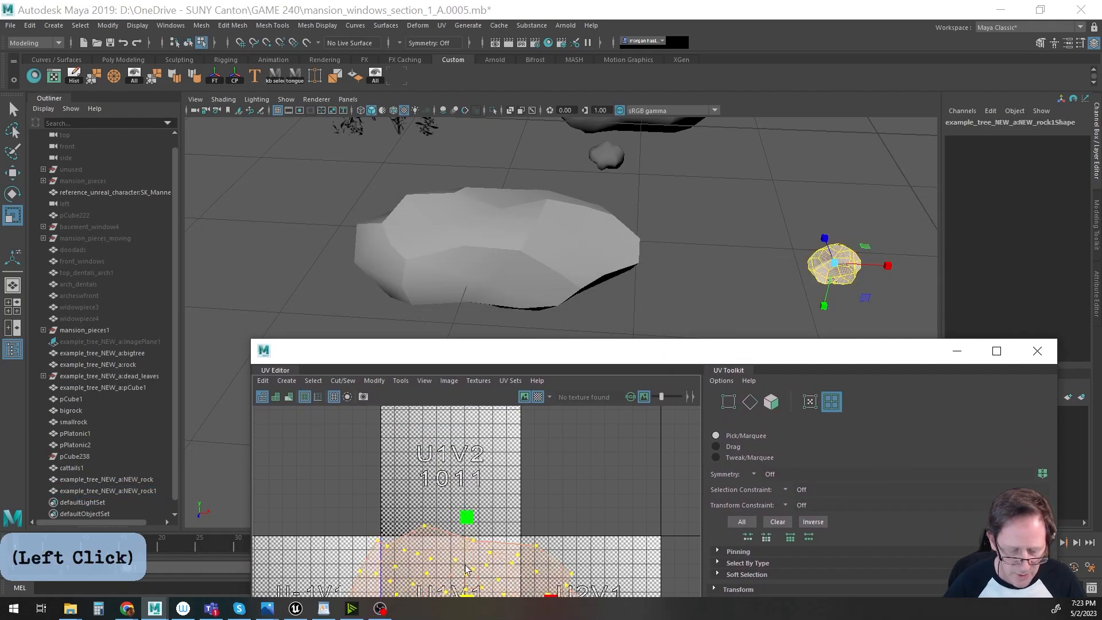
key("w")
left_click_drag(469, 599, 448, 520)
key("r")
Compare the checker density of both rocks and scale the small copy's UV shell down further to match the large rock.
middle_click_drag(763, 316, 719, 308, "alt")
right_click_drag(719, 307, 591, 271, "alt")
middle_click_drag(591, 271, 584, 264, "alt")
left_click(515, 261)
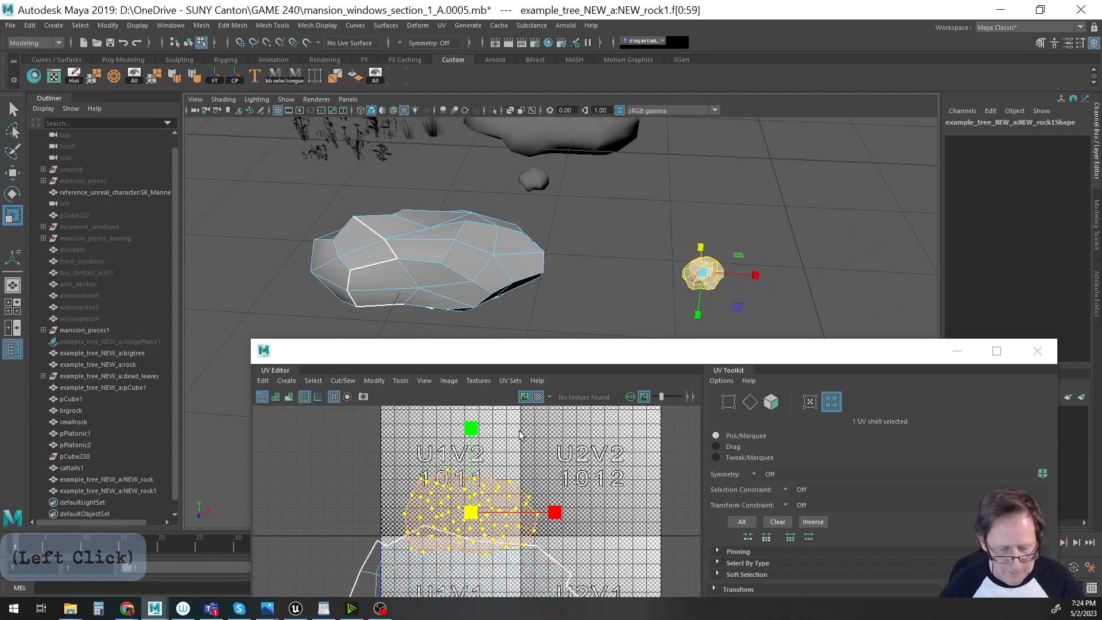
key("F8")
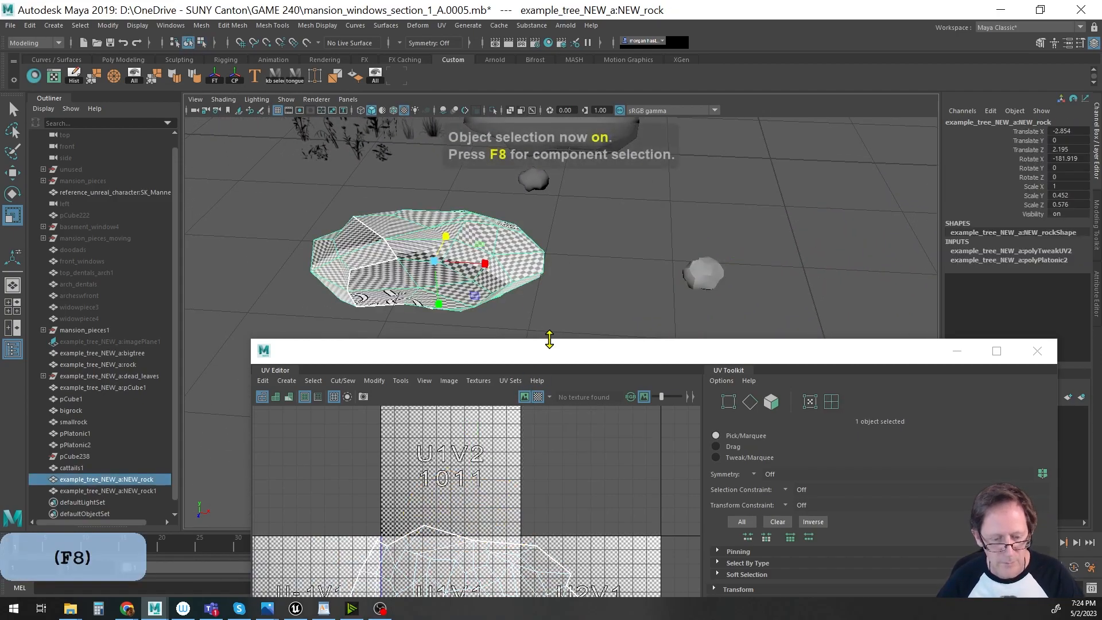
left_click(704, 274)
right_click_drag(494, 498, 442, 431)
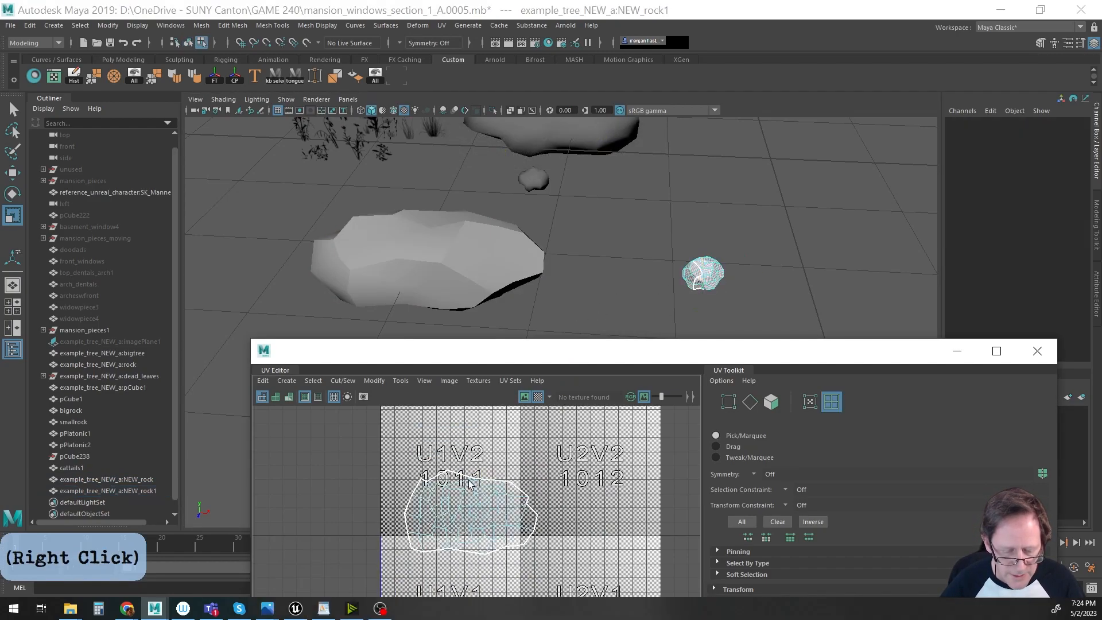
left_click(482, 535)
left_click_drag(472, 516, 450, 531)
key("F8")
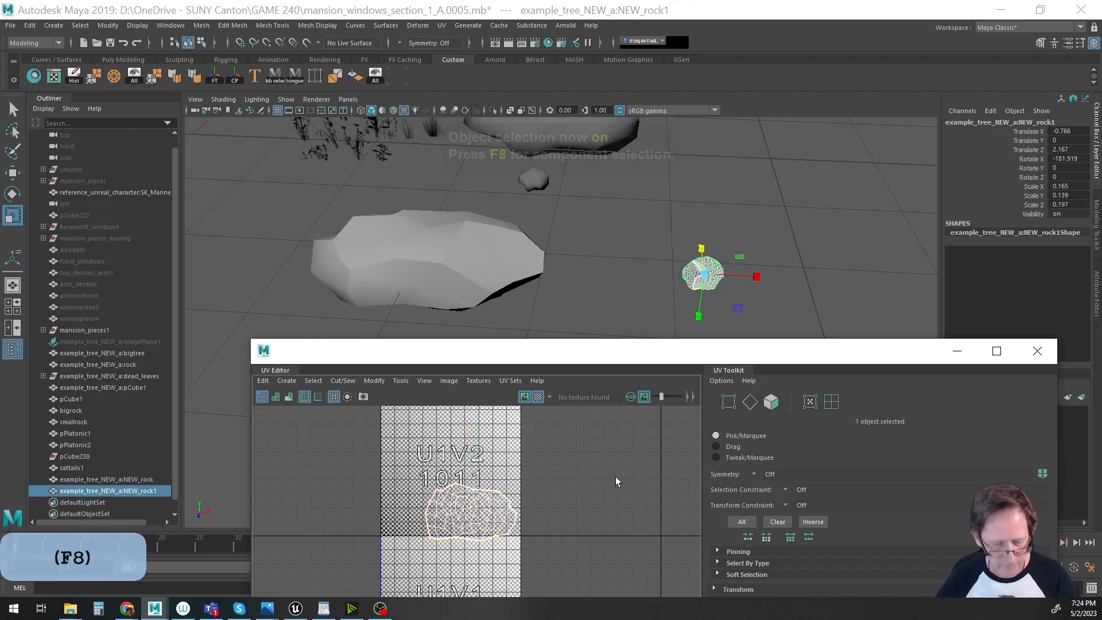
Leave the UV Editor, move the small copy to the large rock's other end and shift both rocks together across the ground.
left_click(1039, 351)
left_click_drag(570, 364, 460, 398, "alt")
key("w")
left_click_drag(668, 436, 473, 353)
left_click(550, 372, "shift")
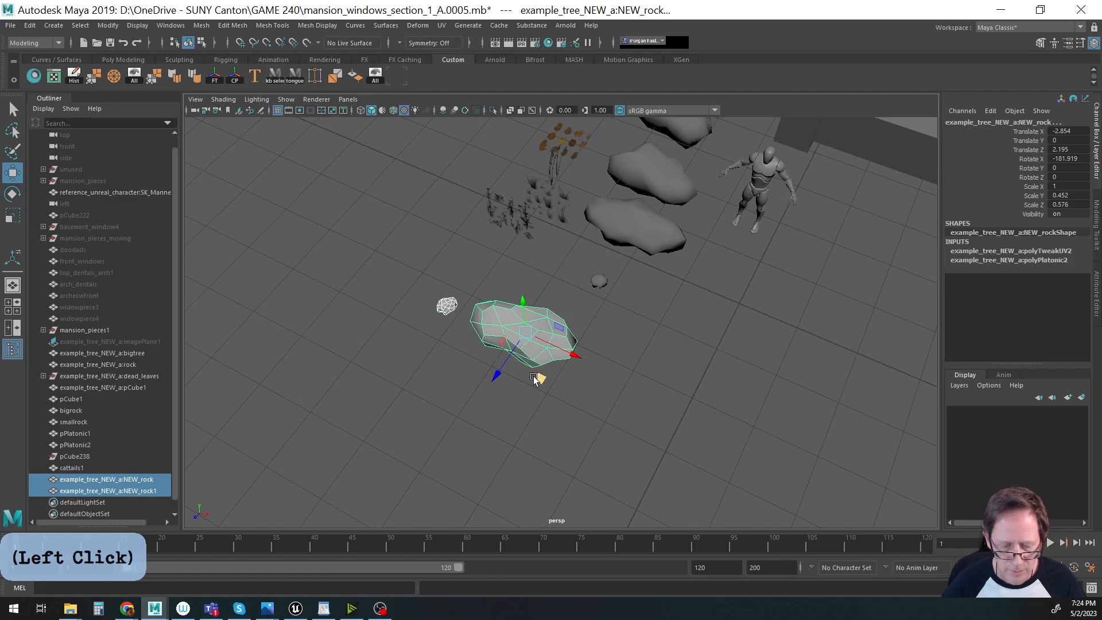
left_click_drag(534, 379, 406, 285)
Select the old rocks, including bigrock, smallrock and pPlatonic1, and move them away beside the tree, with bigrock at about X -12.866, Z -0.609.
right_click_drag(406, 285, 579, 198, "alt")
left_click_drag(579, 198, 319, 215)
key("w")
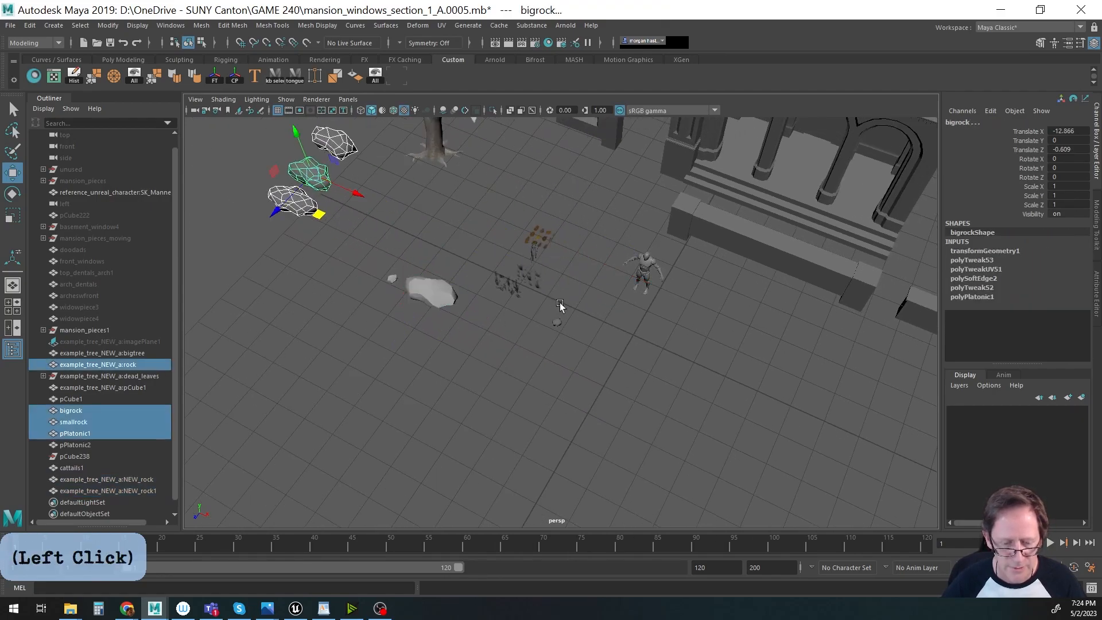
Move the old small rock pPlatonic2 over beside the other old rocks, to about X -11.501, Z -0.344.
right_click_drag(480, 320, 647, 342, "alt")
left_click_drag(647, 342, 639, 337, "alt")
left_click_drag(544, 323, 308, 220)
key("w")
middle_click_drag(466, 250, 534, 285, "alt")
right_click_drag(584, 273, 531, 292, "alt")
middle_click_drag(531, 292, 523, 257, "alt")
left_click_drag(520, 294, 517, 281, "alt")
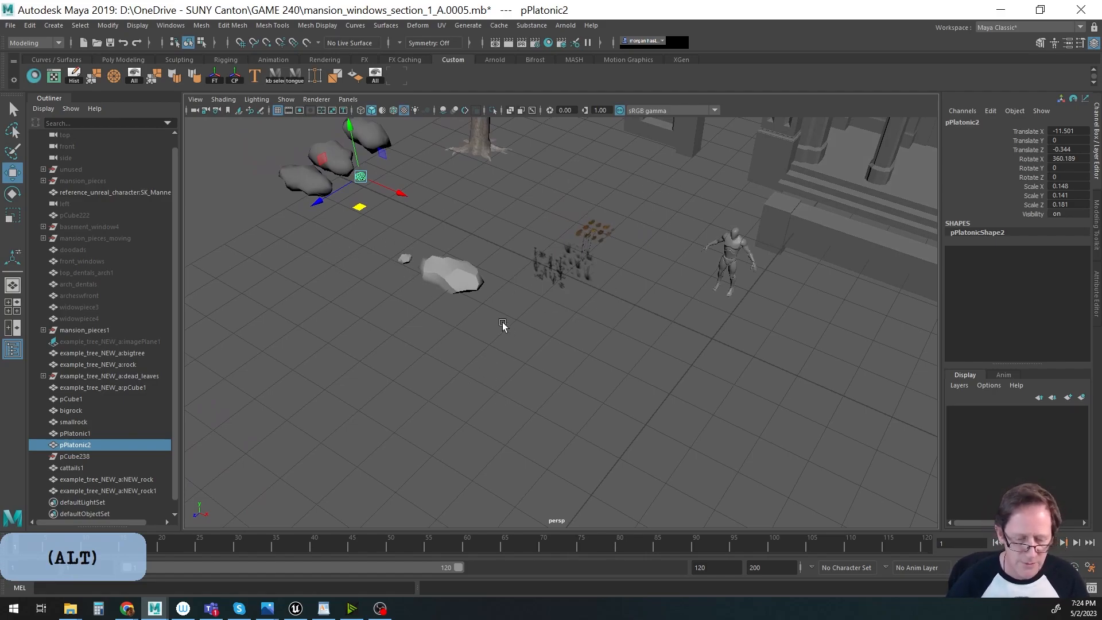
Create a polygon cube and move it across the ground to about X -1.983, Z 1.213.
left_click_drag(429, 311, 594, 205, "alt")
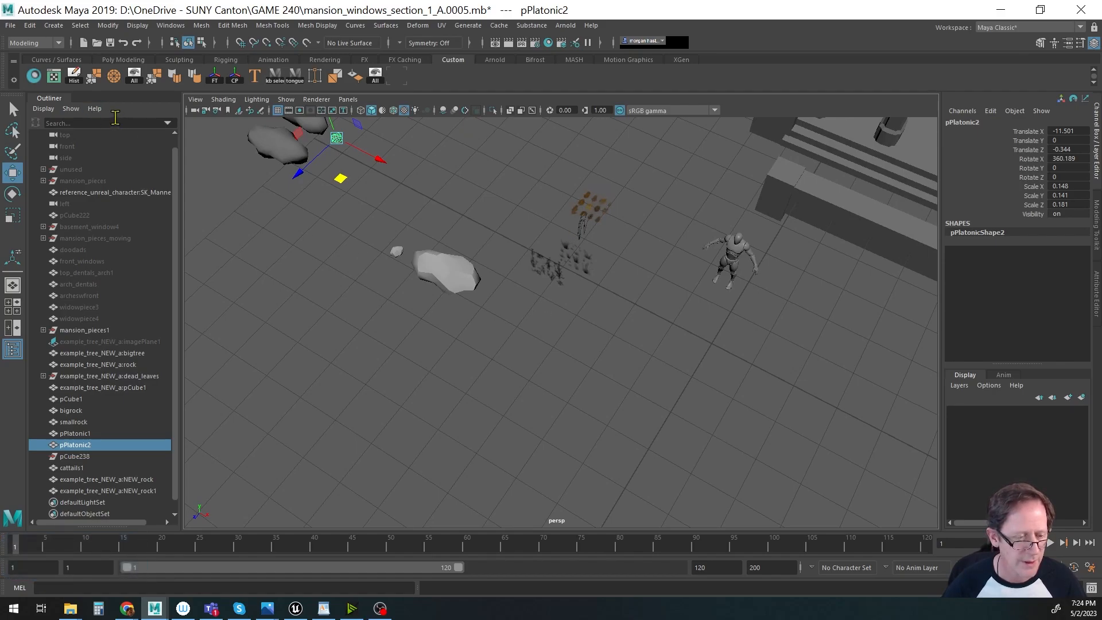
key("space")
left_click(324, 230)
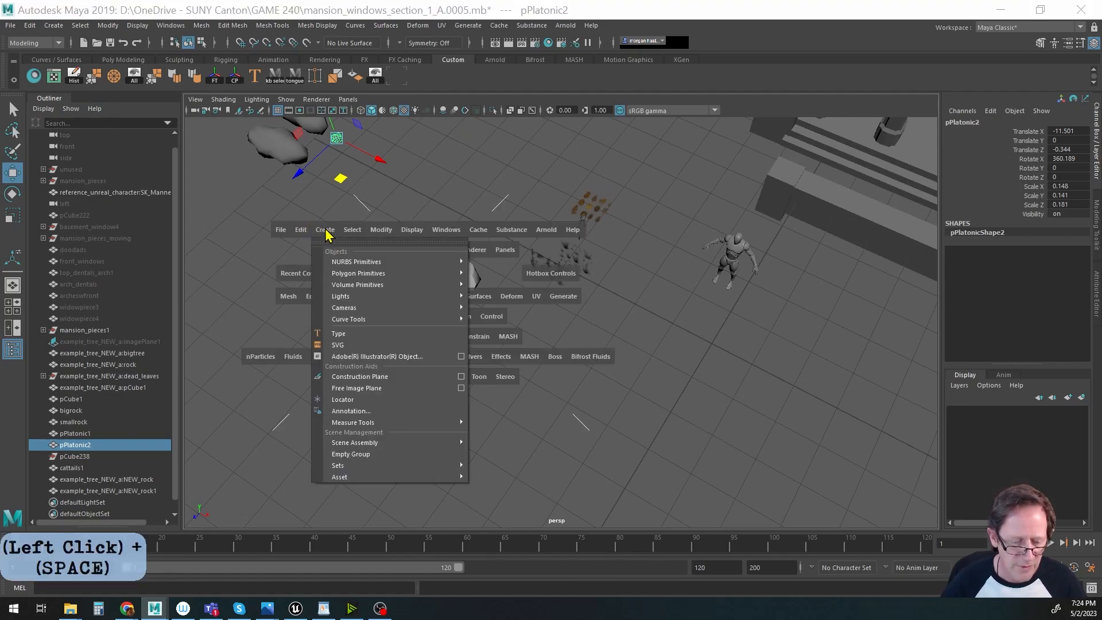
mouse_move(330, 275)
left_click(496, 294)
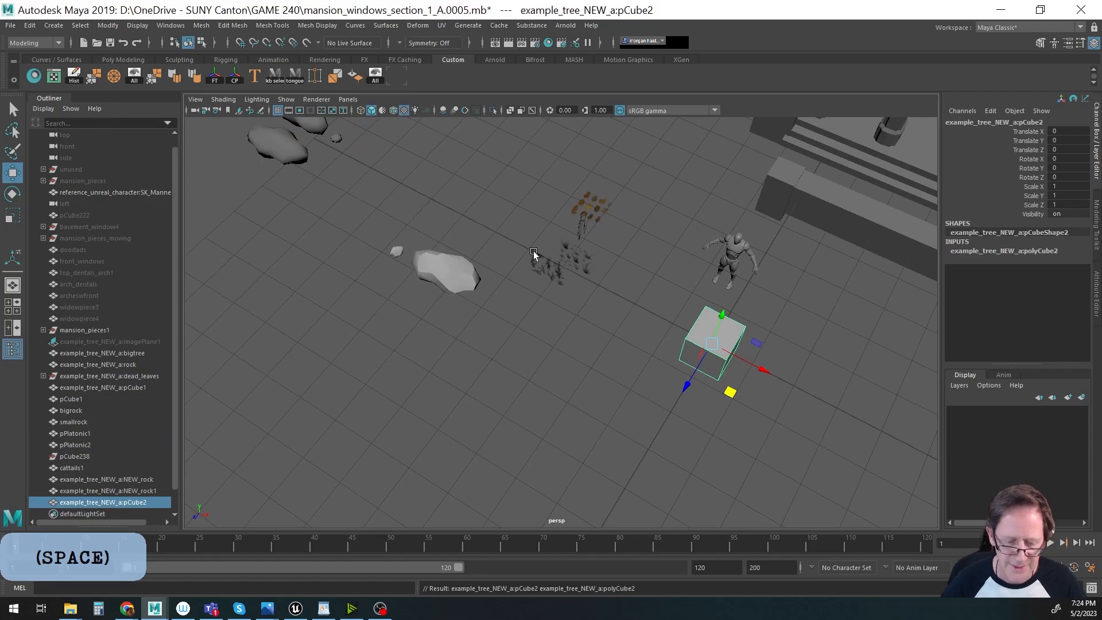
left_click_drag(728, 387, 529, 364)
right_click_drag(529, 364, 589, 368, "alt")
Delete all faces of the cube except the top one, return to object mode and open the Hypershade.
key("F11")
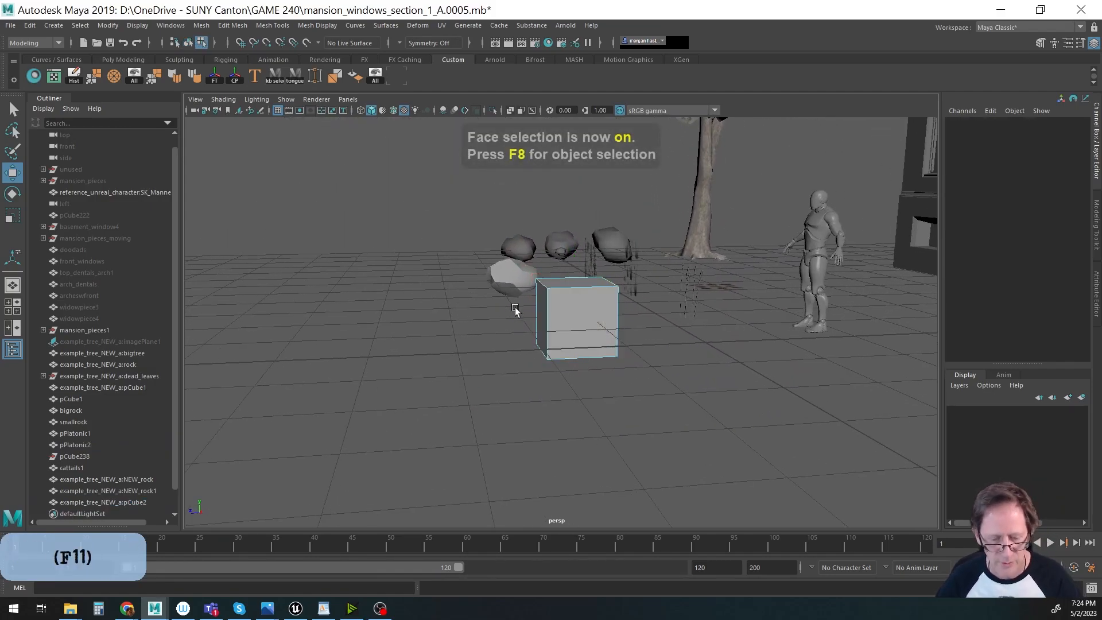
left_click_drag(504, 264, 708, 412)
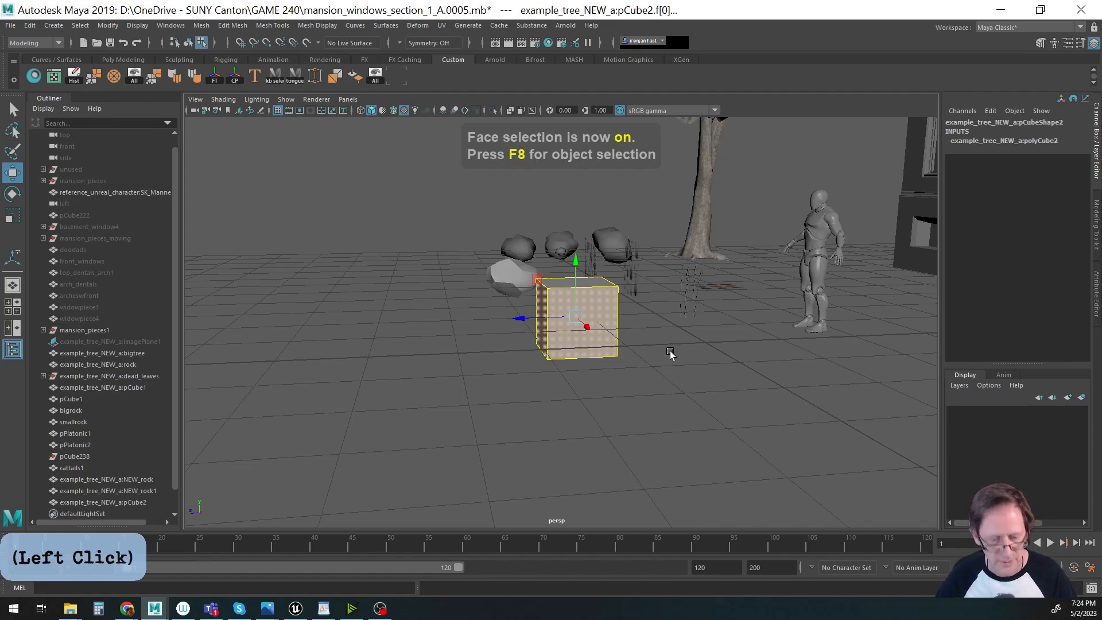
left_click_drag(700, 349, 686, 290, "alt")
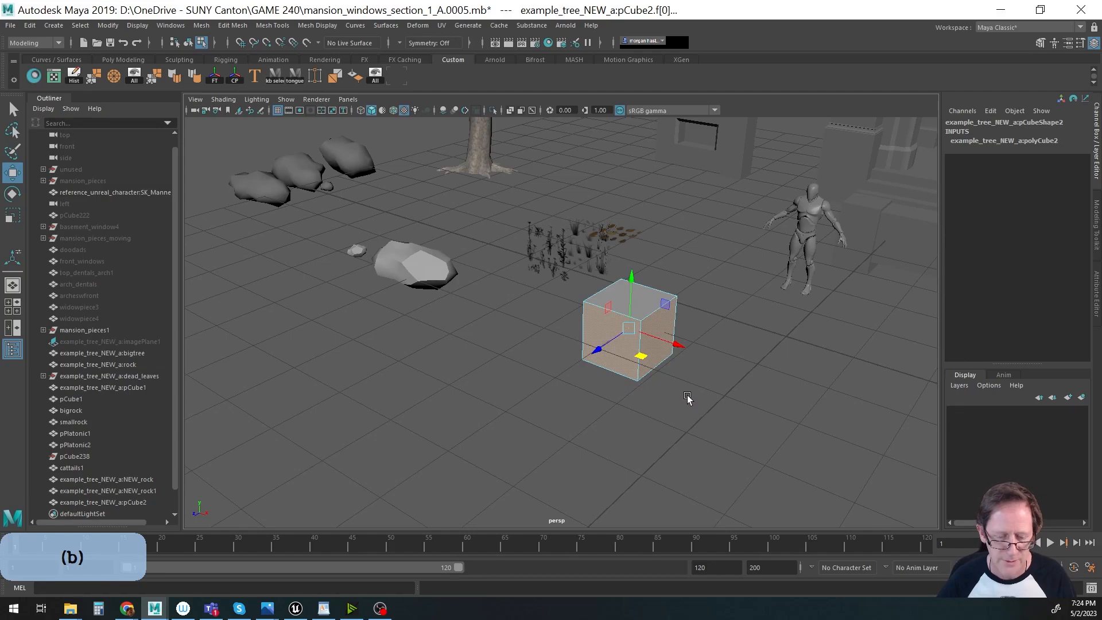
left_click_drag(658, 372, 619, 385, "alt")
key("Delete")
middle_click_drag(597, 352, 589, 360, "alt")
key("F8")
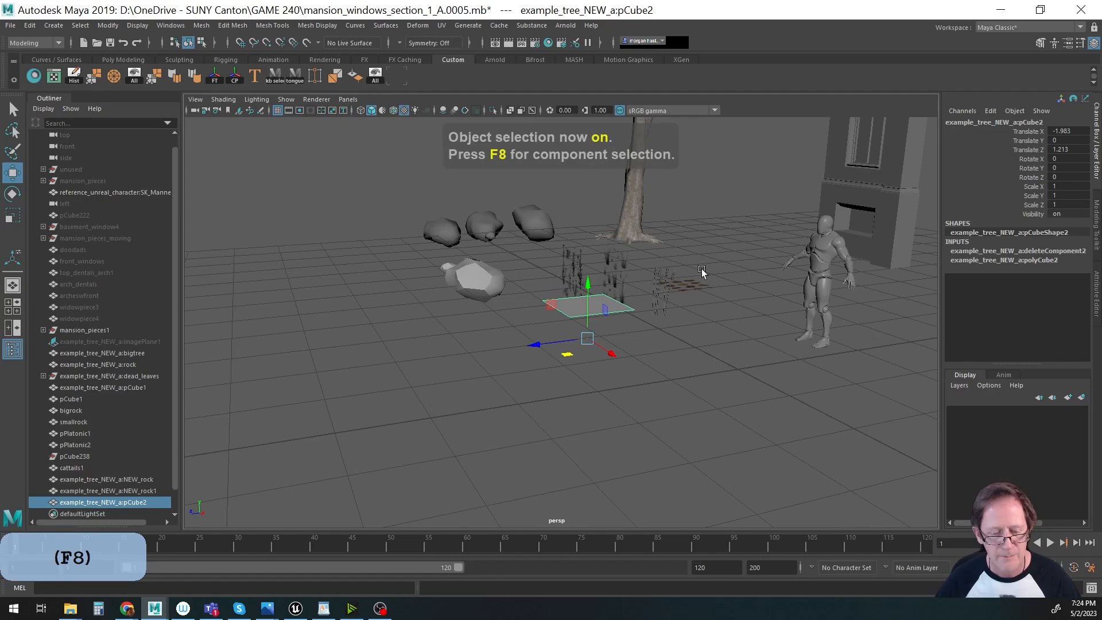
left_click(29, 80)
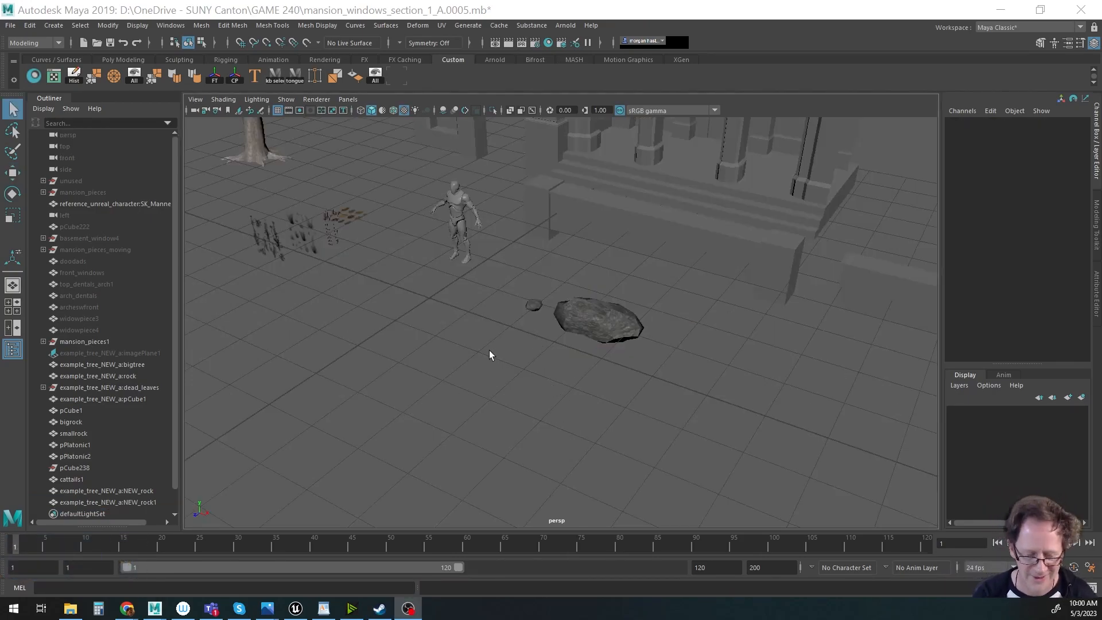
Create a polygon cube beside the textured rocks and move it along X to about 1.093.
middle_click_drag(577, 349, 585, 377, "alt")
left_click_drag(585, 377, 558, 376, "alt")
middle_click_drag(558, 376, 581, 335, "alt")
mouse_move(581, 335)
left_mouse_down("alt")
mouse_move(589, 347)
mouse_move(577, 341)
left_mouse_up("alt")
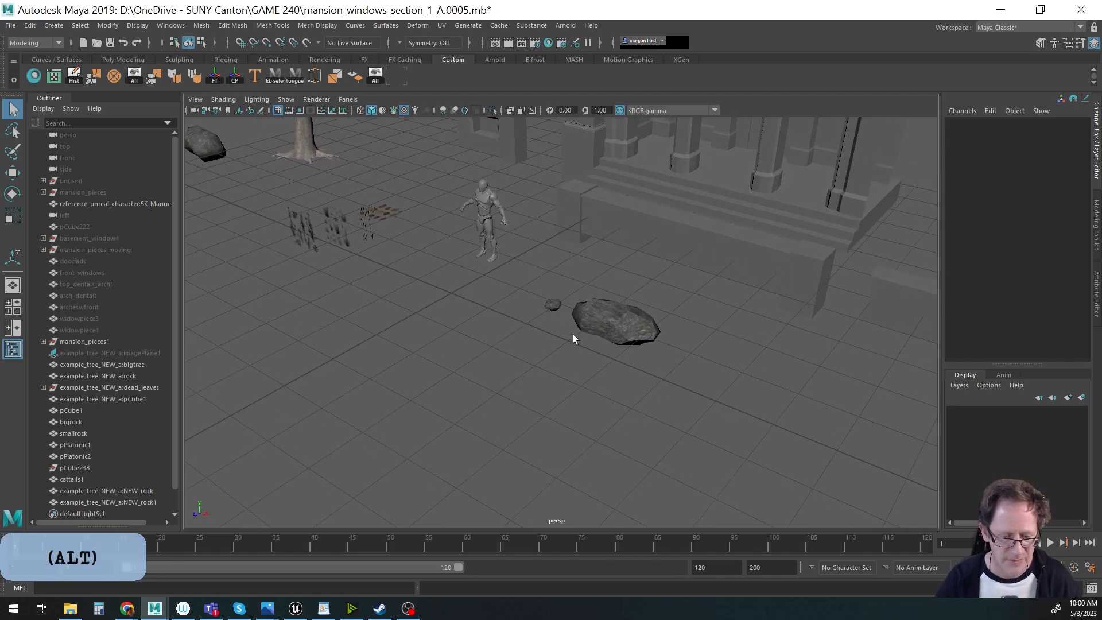
key("space")
left_click_drag(303, 244, 574, 363)
key("w")
middle_click_drag(574, 363, 669, 391, "alt")
left_click_drag(669, 390, 524, 347, "alt")
right_click_drag(524, 346, 639, 368, "alt")
middle_click_drag(639, 368, 611, 362, "alt")
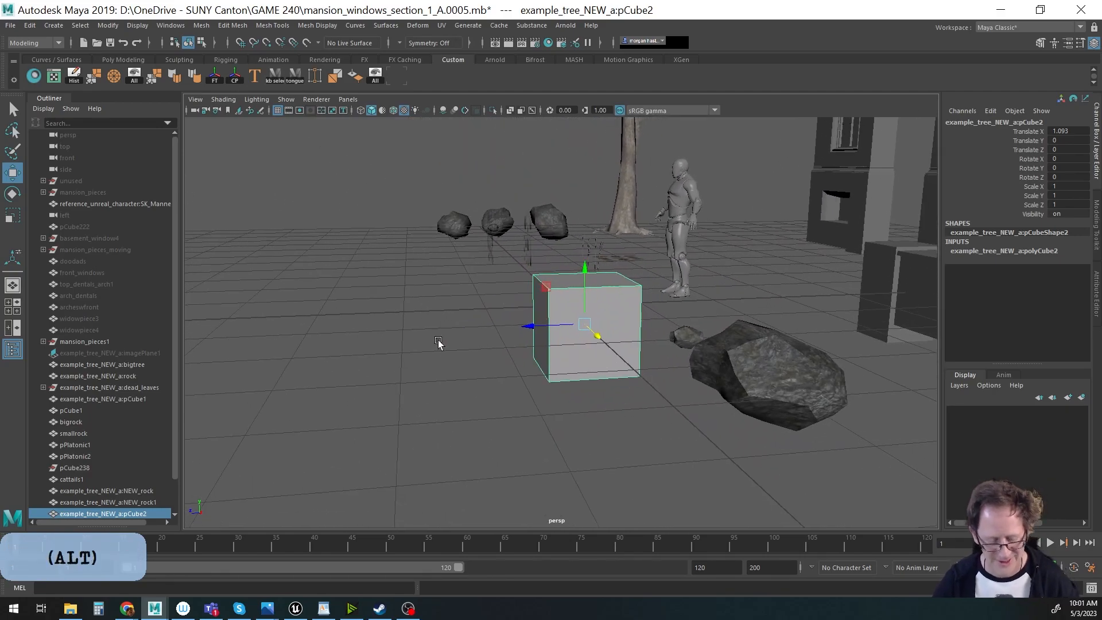
Select the new cube's side and bottom faces and delete them, keeping only the top face as a flat plane.
right_click(442, 294)
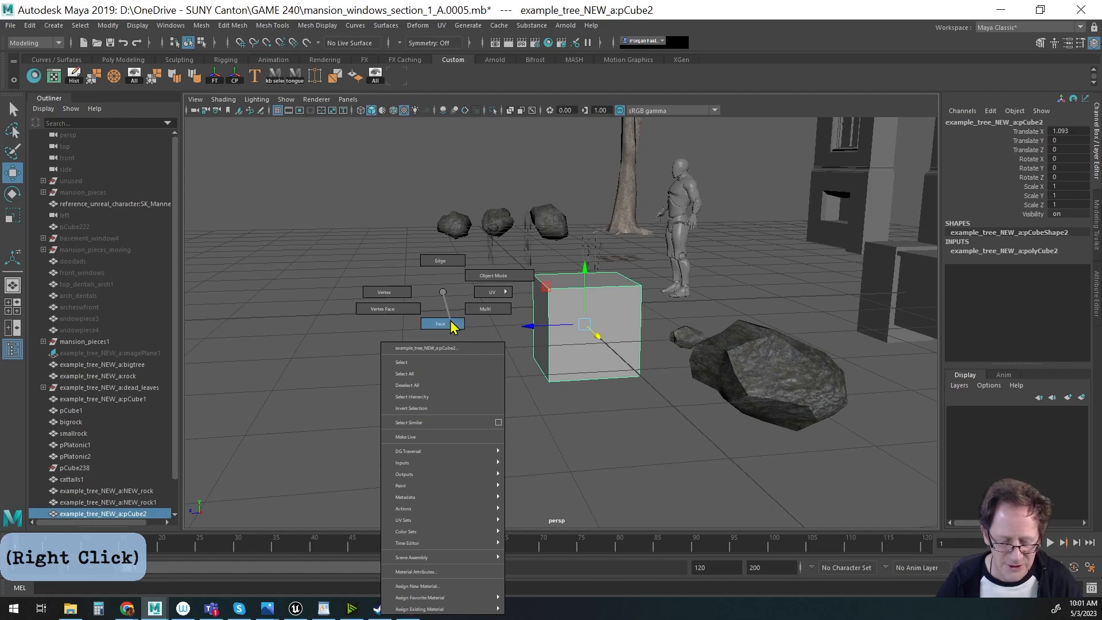
right_click_drag(450, 321, 451, 322)
left_click_drag(487, 307, 715, 431)
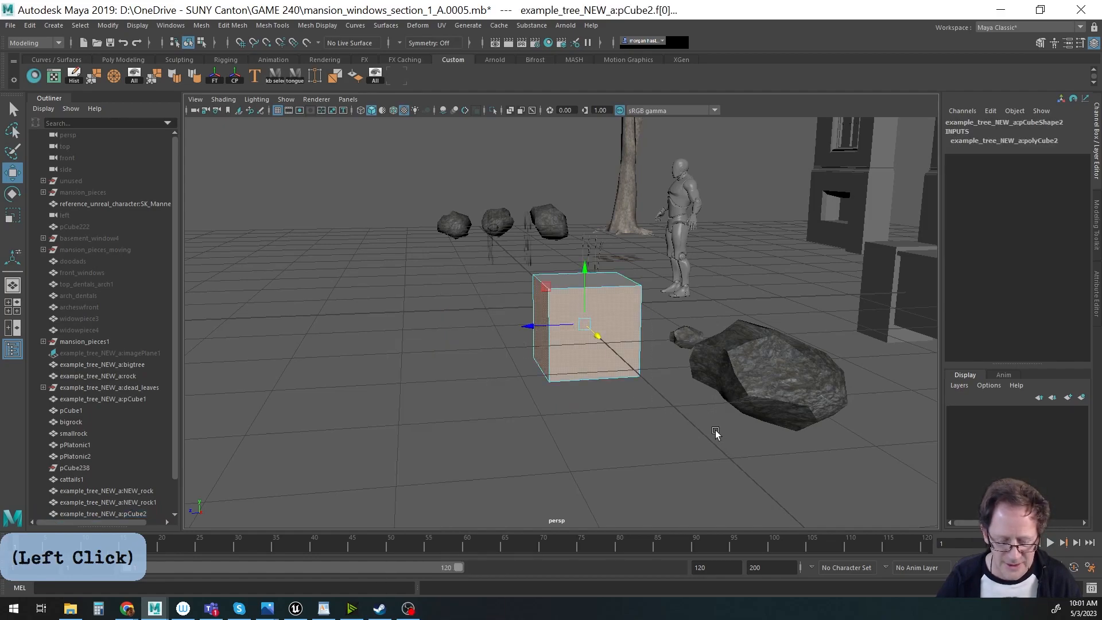
key("Delete")
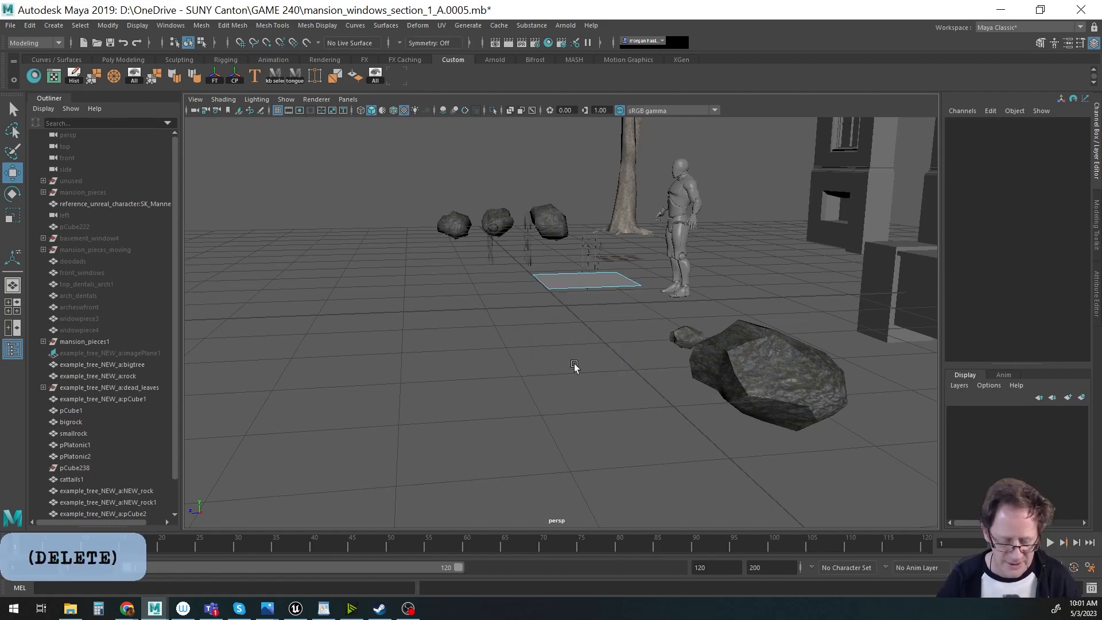
left_click_drag(542, 359, 570, 394, "alt")
middle_click_drag(700, 410, 519, 318, "alt")
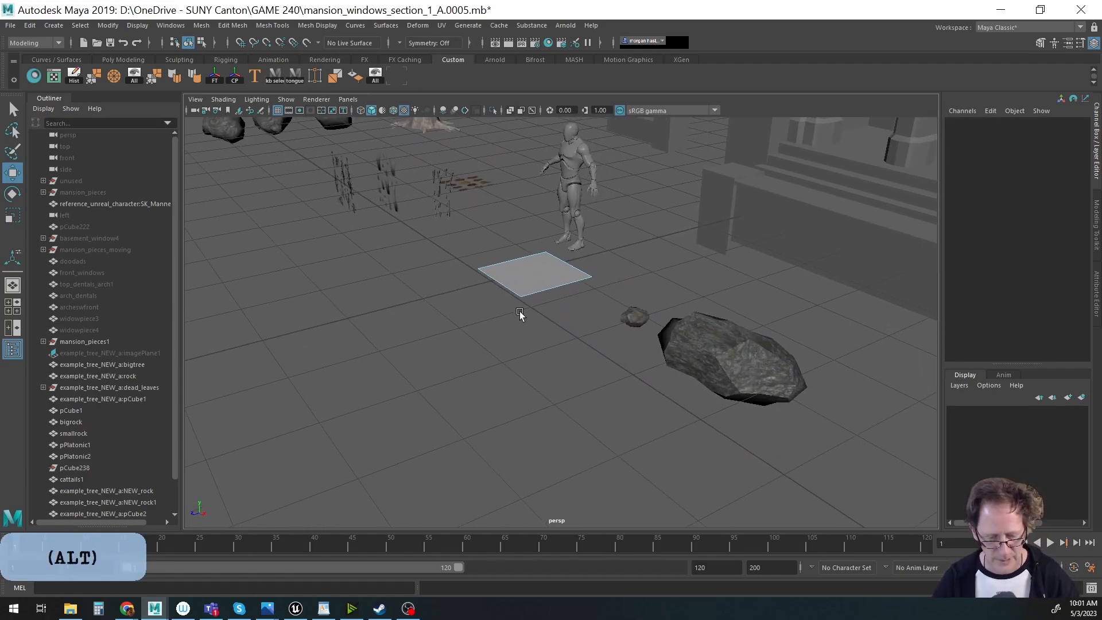
Put the remaining plane back in object mode and center its pivot.
key("F8")
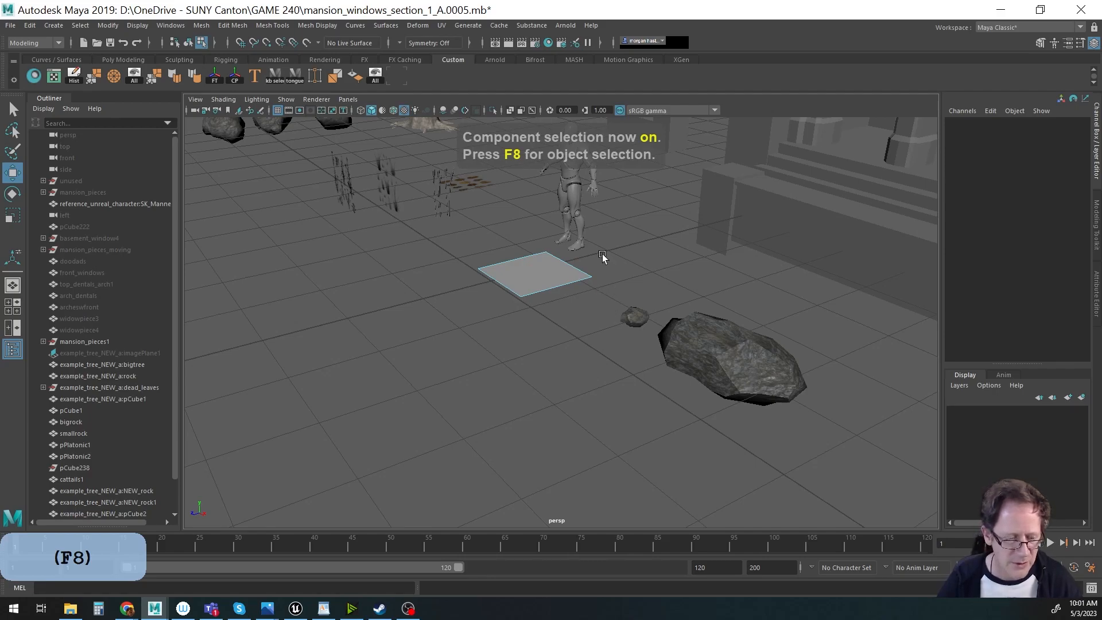
left_click(235, 78)
key("w")
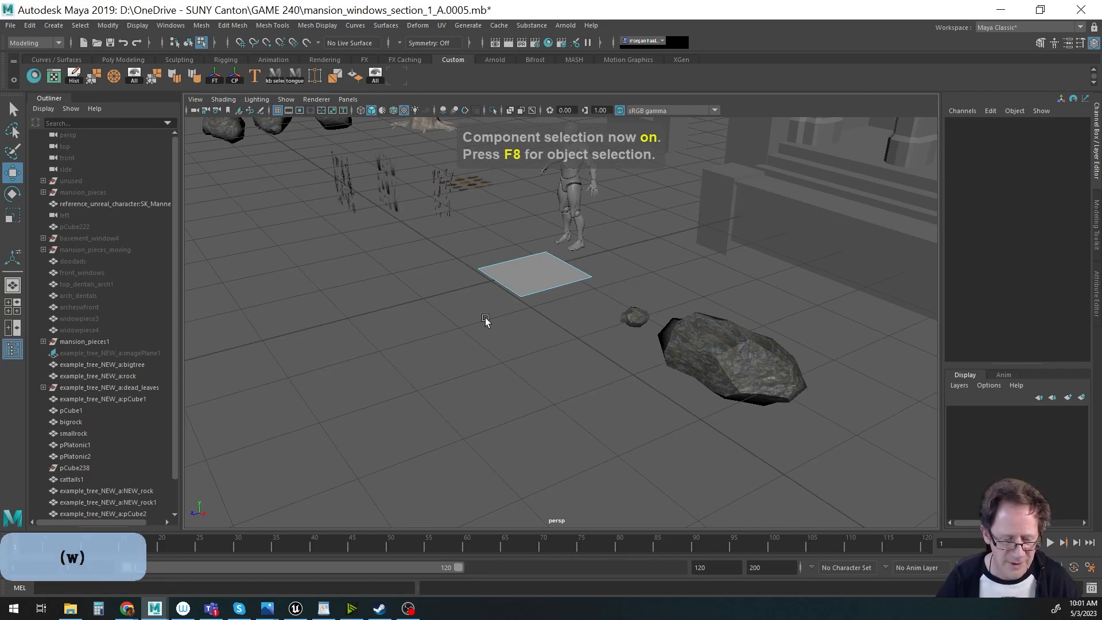
left_click(531, 277)
right_click(501, 292)
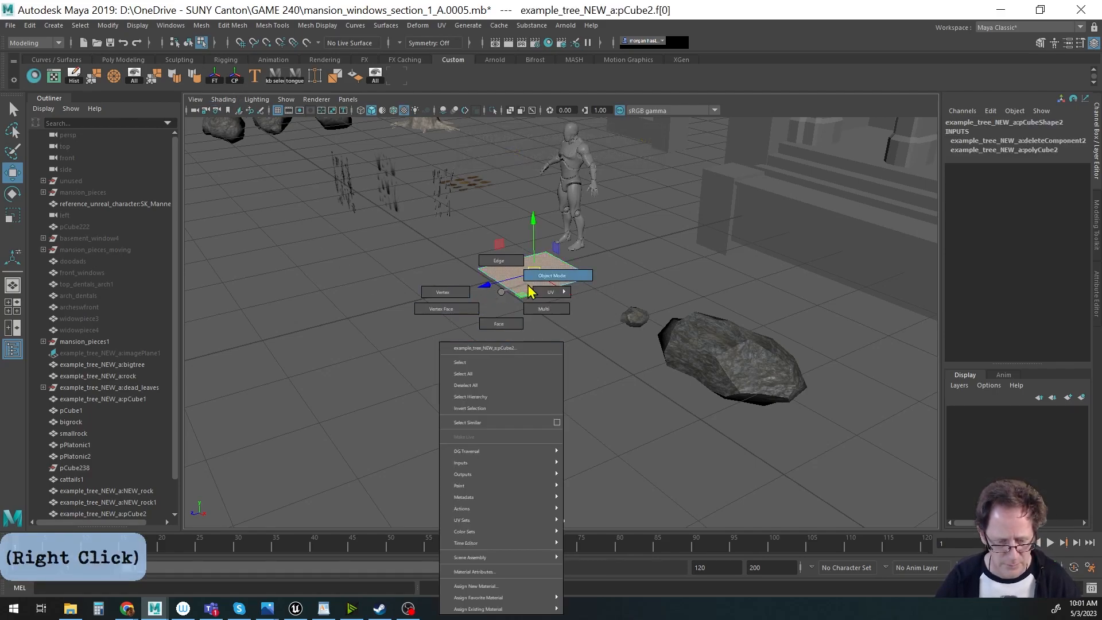
left_click(551, 276)
left_click(235, 80)
Snap the plane vertically down to the ground grid, with Translate Y at -0.5.
middle_click_drag(588, 380, 592, 392, "alt")
key("x")
left_click_drag(538, 252, 537, 295)
left_click_drag(561, 460, 495, 406, "alt")
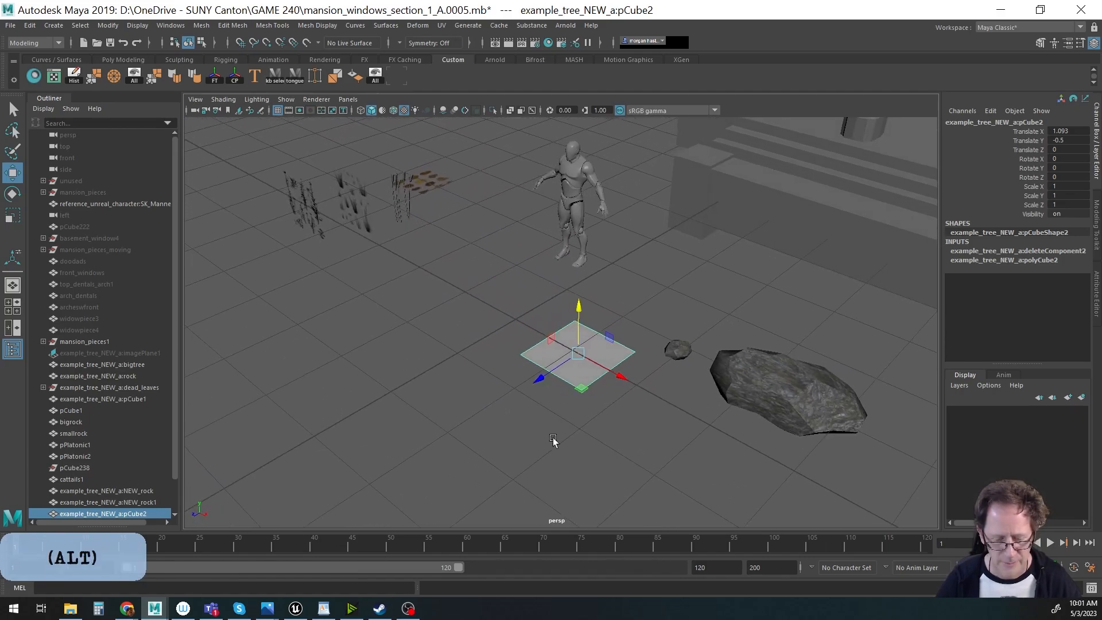
middle_click_drag(582, 441, 569, 434, "alt")
right_click_drag(532, 434, 509, 387, "alt")
left_click_drag(509, 387, 546, 411, "alt")
middle_click_drag(546, 411, 561, 347, "alt")
left_click_drag(561, 346, 504, 360, "alt")
middle_click_drag(521, 370, 475, 343, "alt")
left_click_drag(476, 343, 481, 349, "alt")
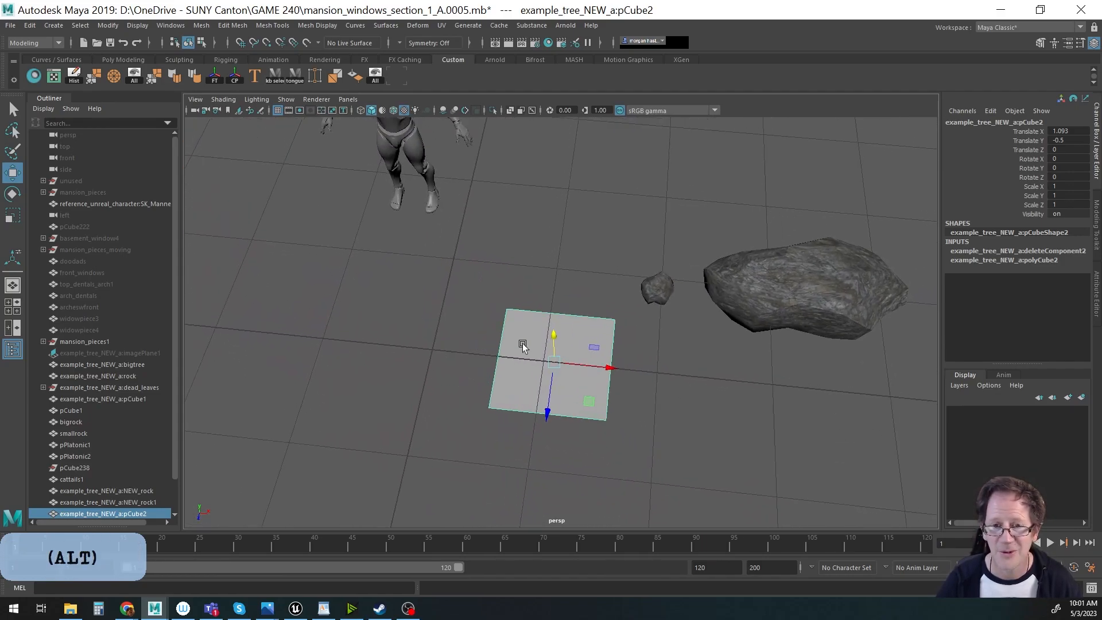
middle_click_drag(498, 357, 487, 339, "alt")
left_click_drag(433, 344, 437, 350, "alt")
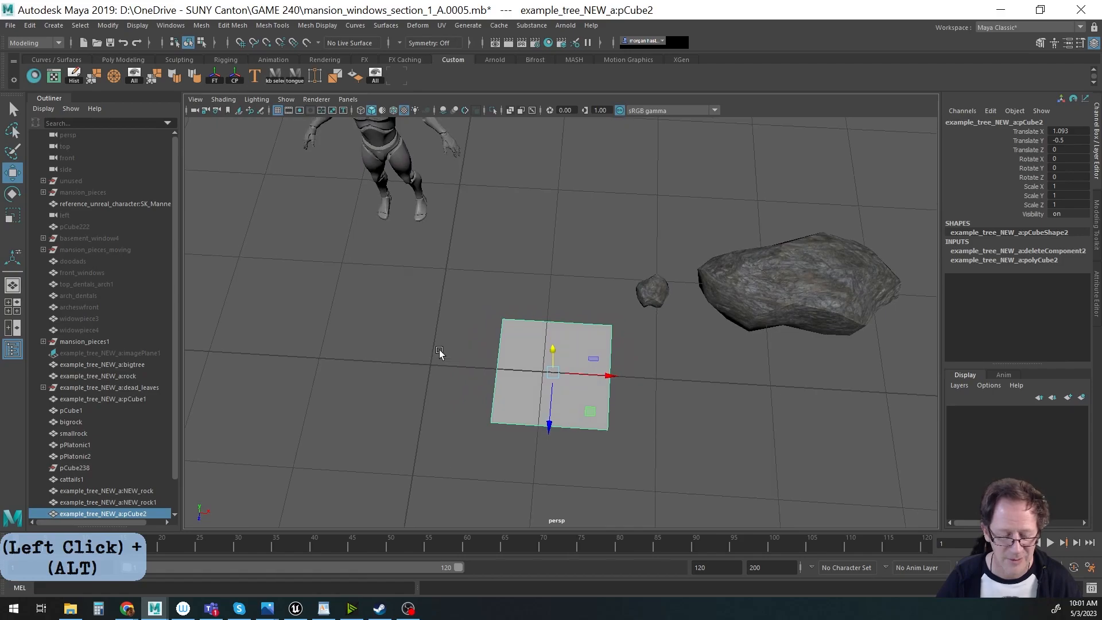
middle_click_drag(463, 354, 451, 333, "alt")
left_click_drag(450, 335, 454, 340, "alt")
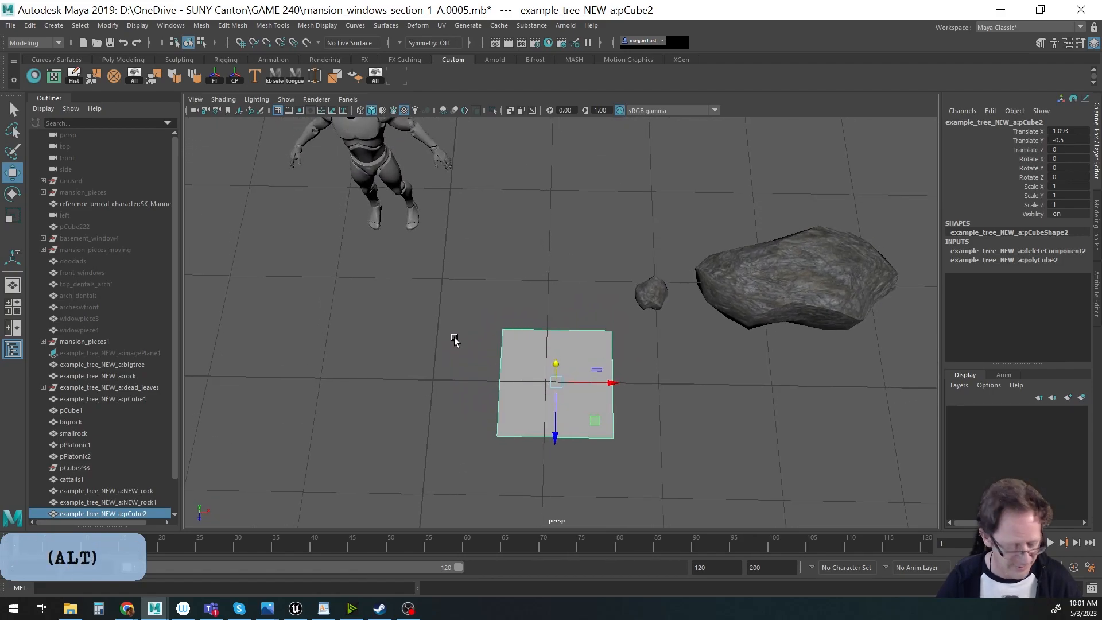
left_click_drag(635, 421, 718, 426, "alt")
Open the Hypershade and create a new Lambert material.
left_click(31, 73)
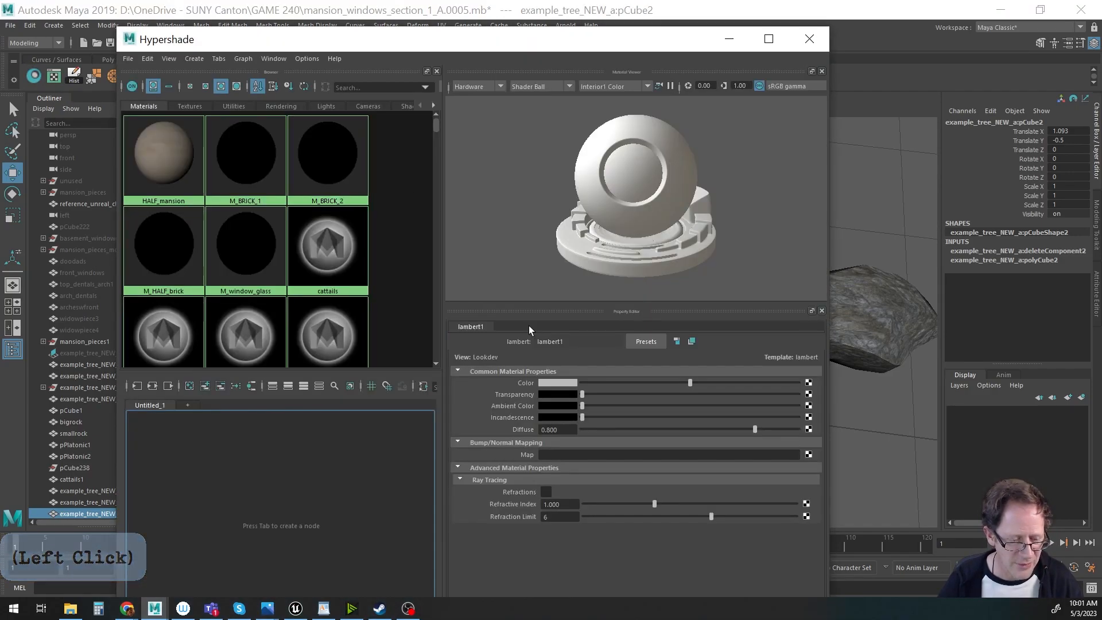
right_click(394, 273)
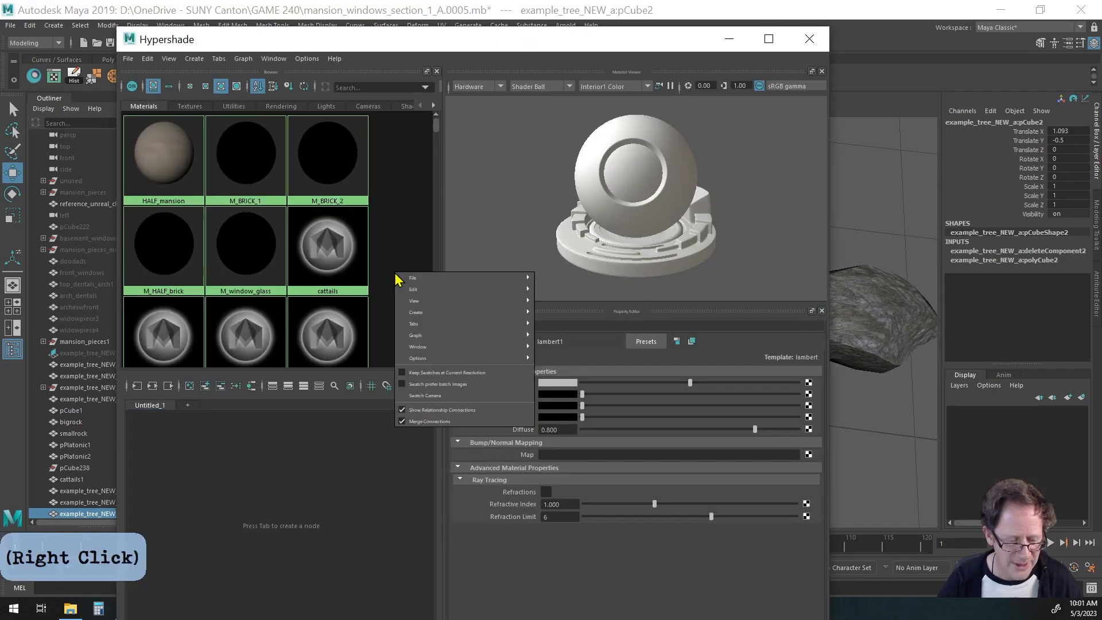
mouse_move(406, 313)
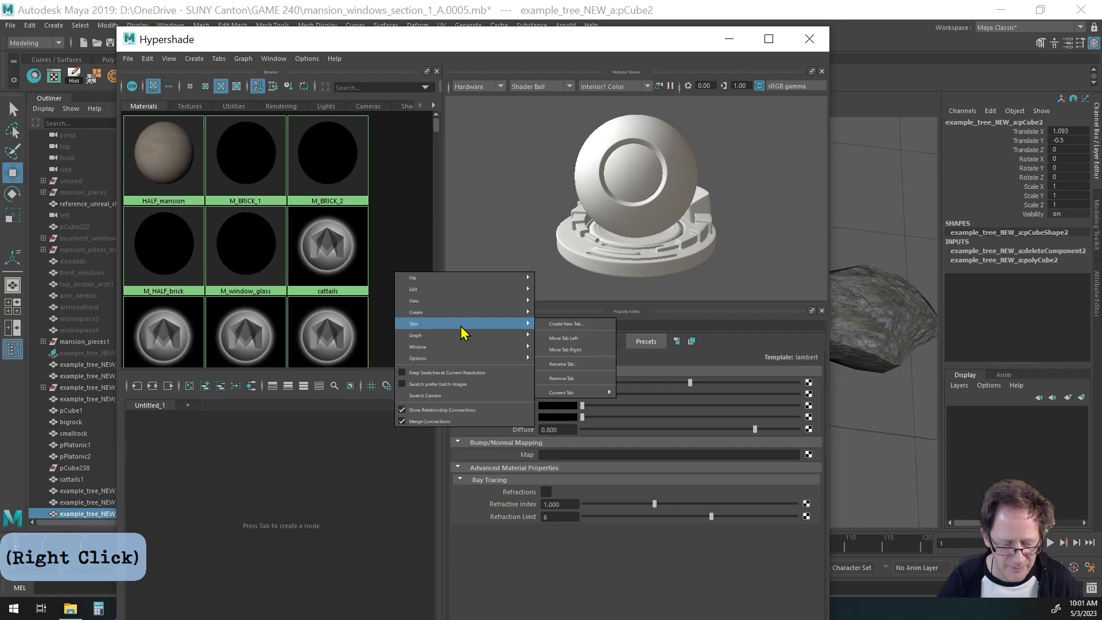
mouse_move(580, 251)
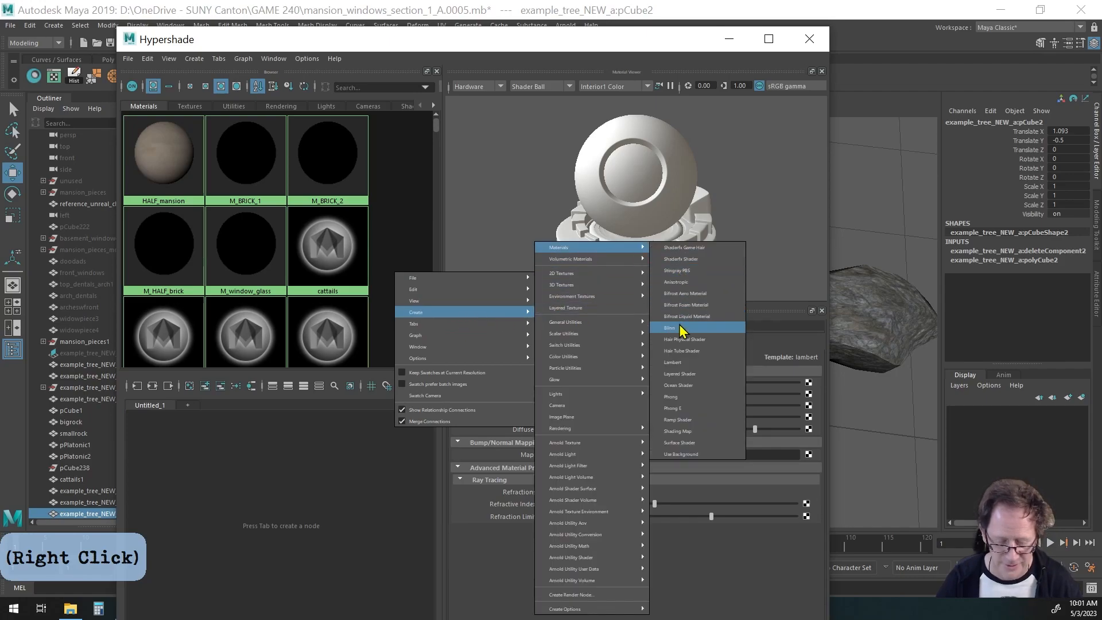
left_click(683, 362)
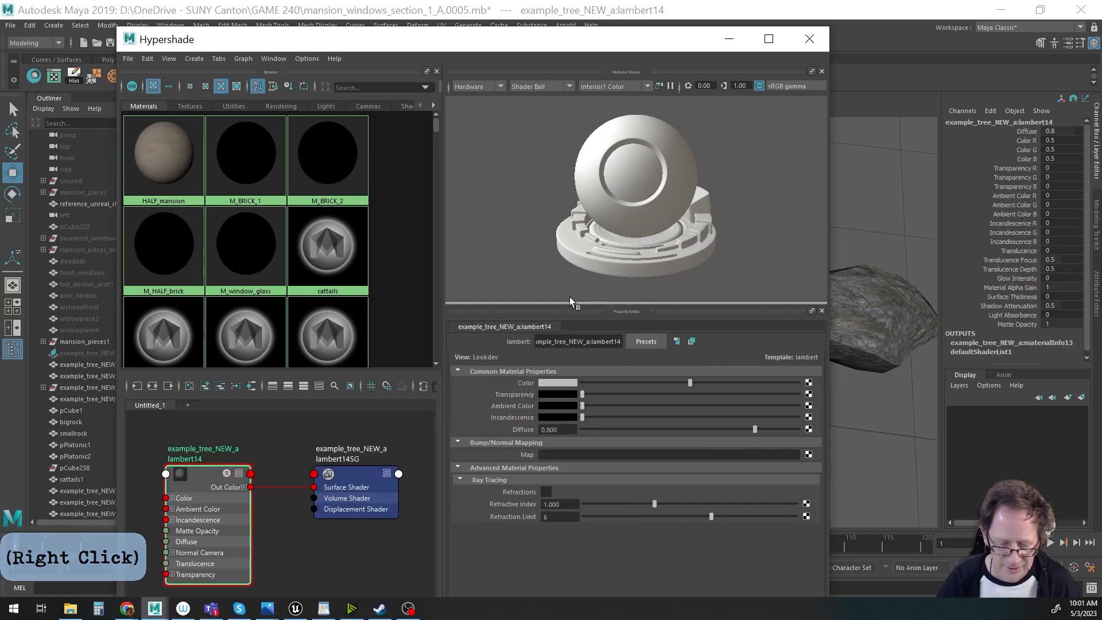
Rename the new Lambert material NEW_LEAVES_AGAIN.
left_click(222, 523)
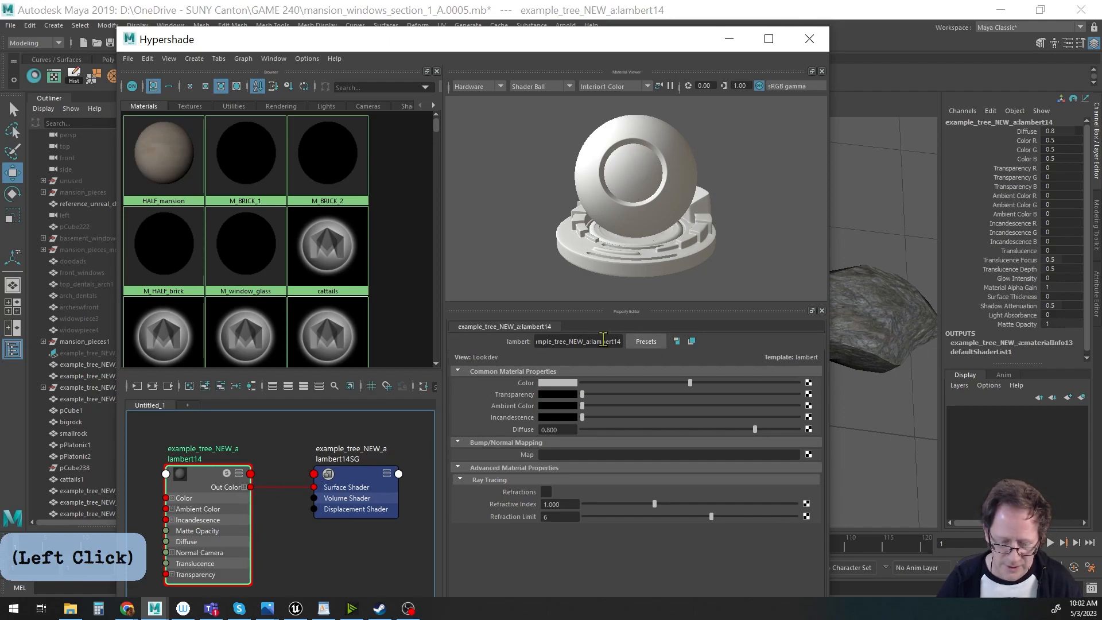
key("ctrl+a")
type("NEW")
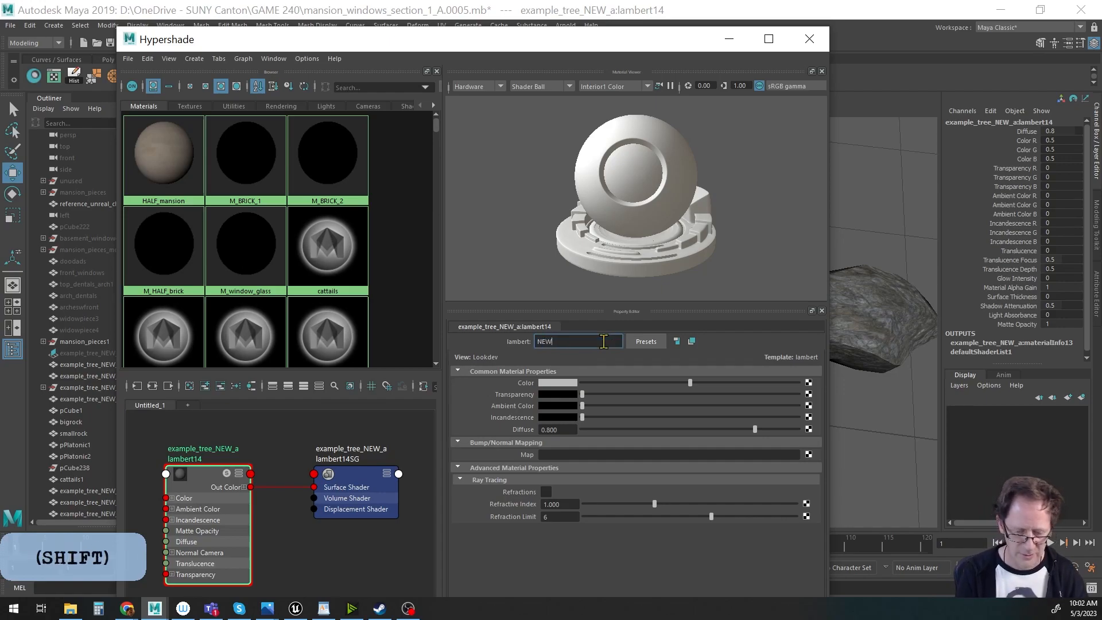
type("_LEAVES_AGAIN")
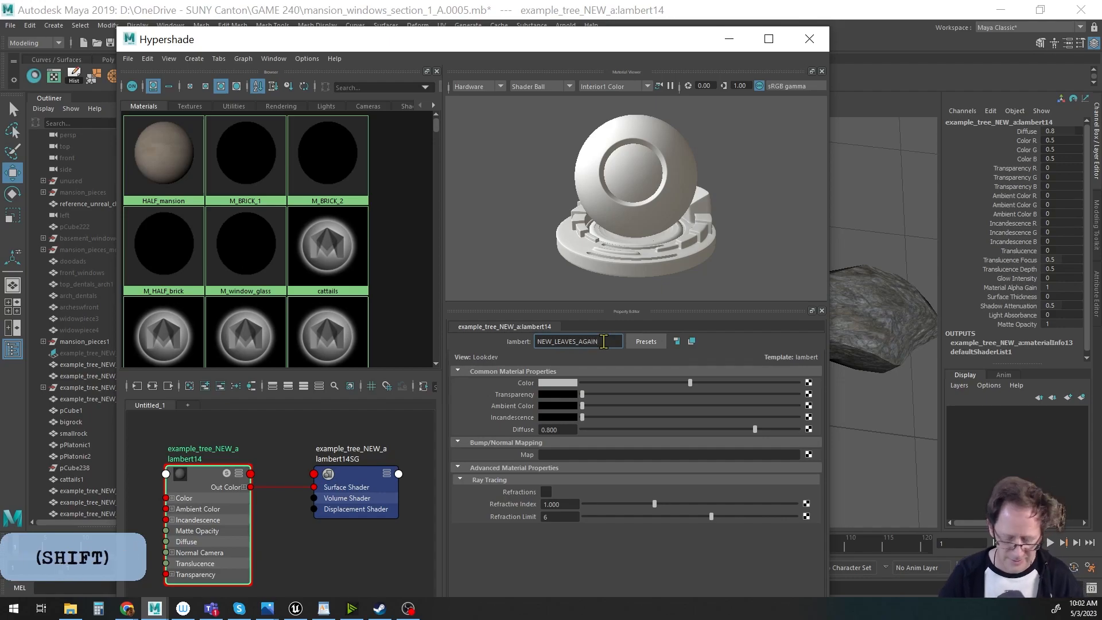
key("Return")
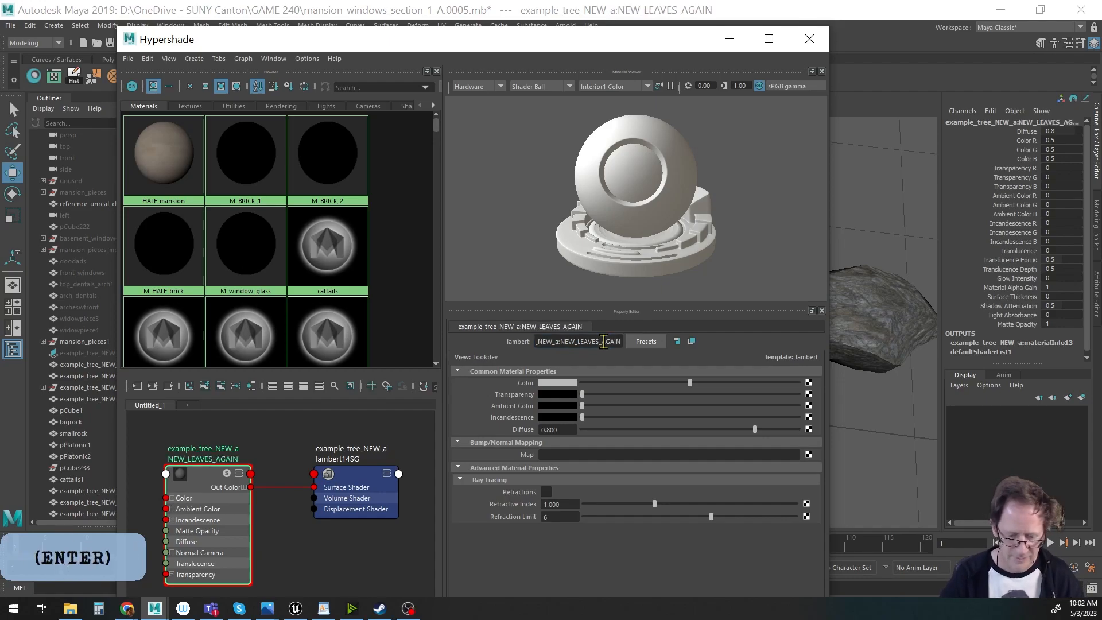
Connect a File texture to the new material's Color and load sguweiqf_2K_Albedo.jpg from the deadLeaves folder.
left_click(809, 383)
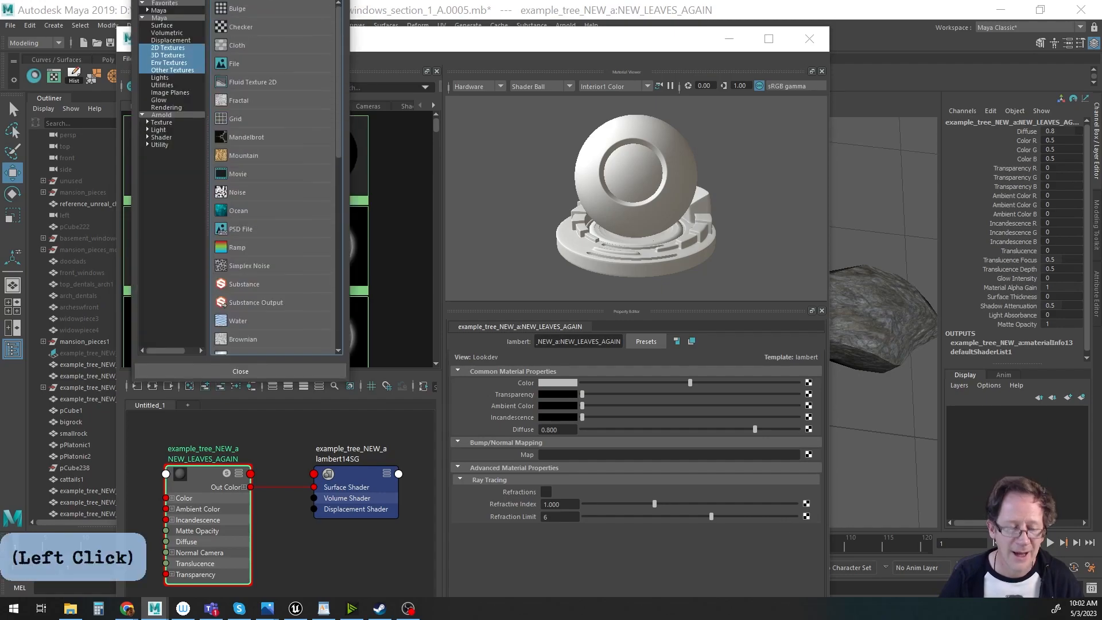
left_click(285, 205)
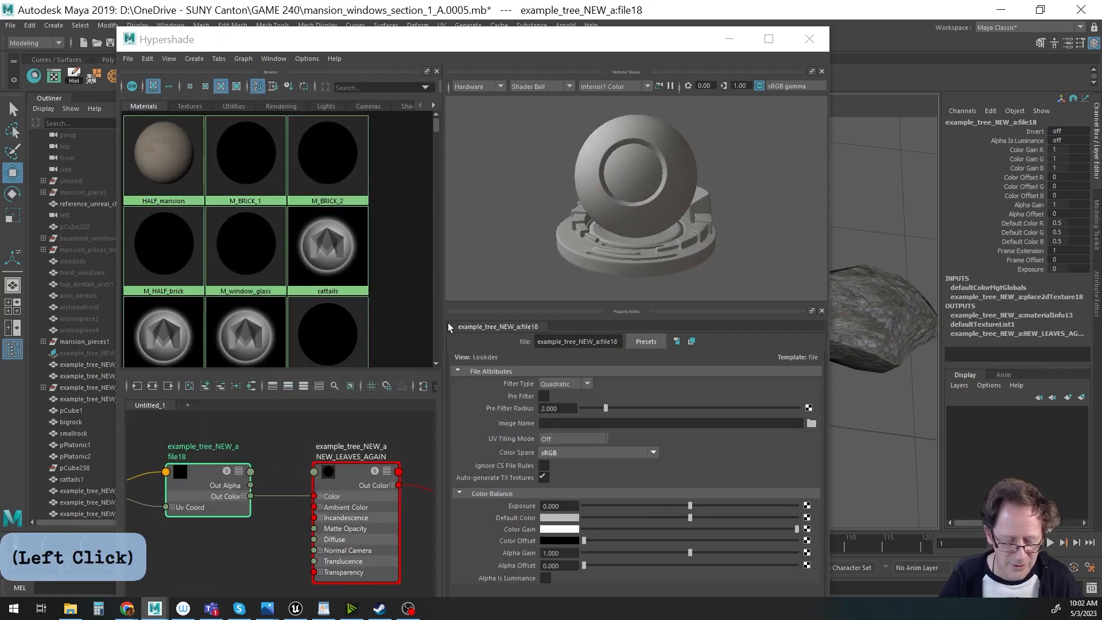
left_click(811, 424)
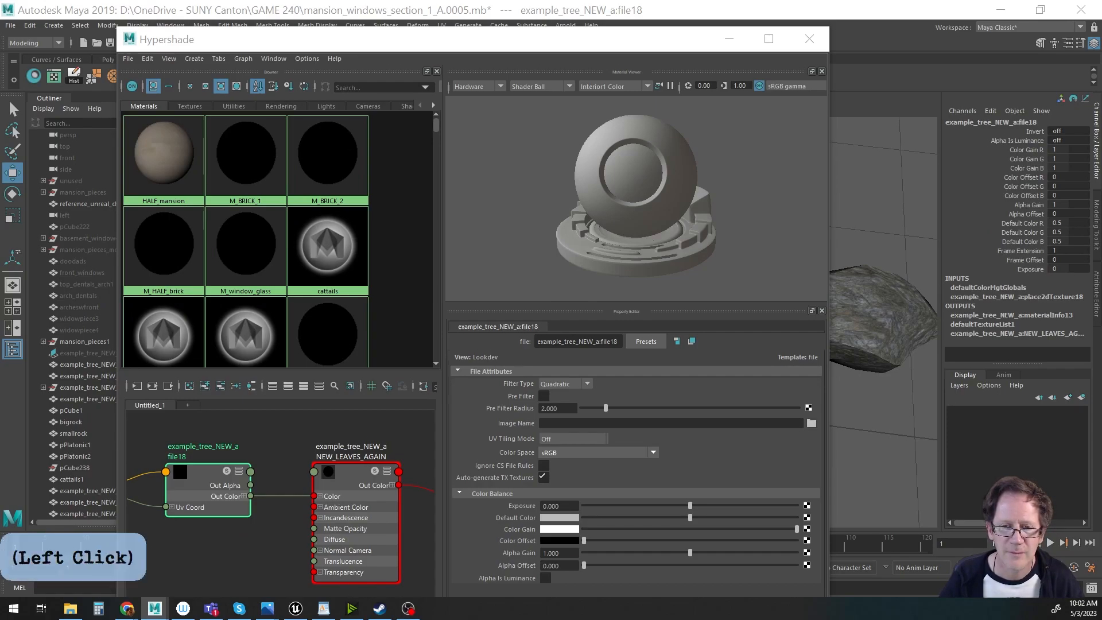
left_click_drag(493, 226, 460, 144)
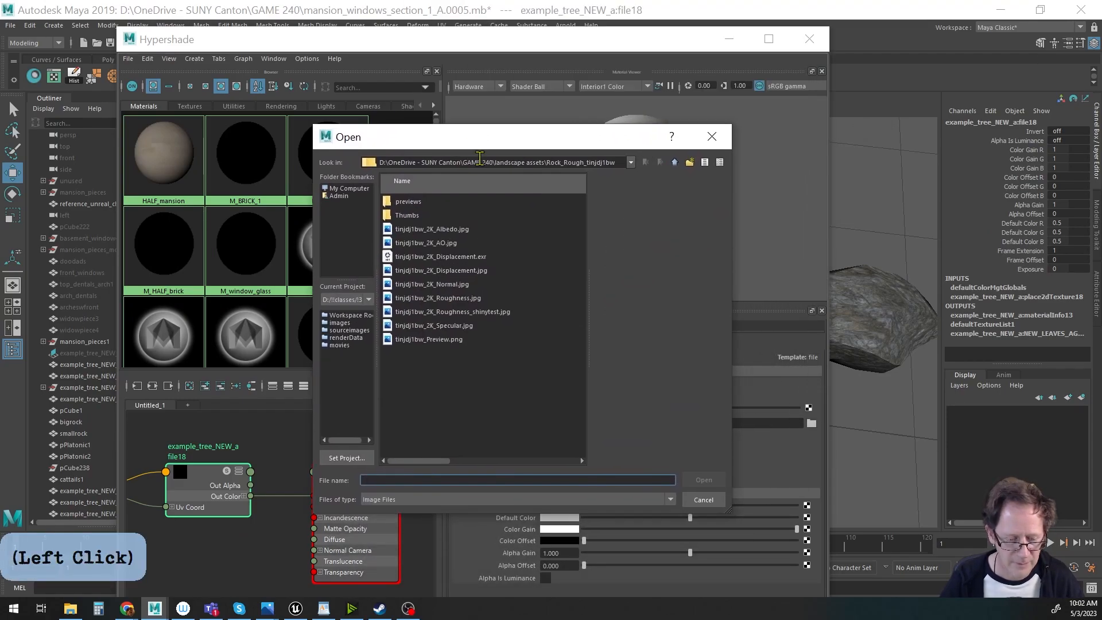
left_click(675, 163)
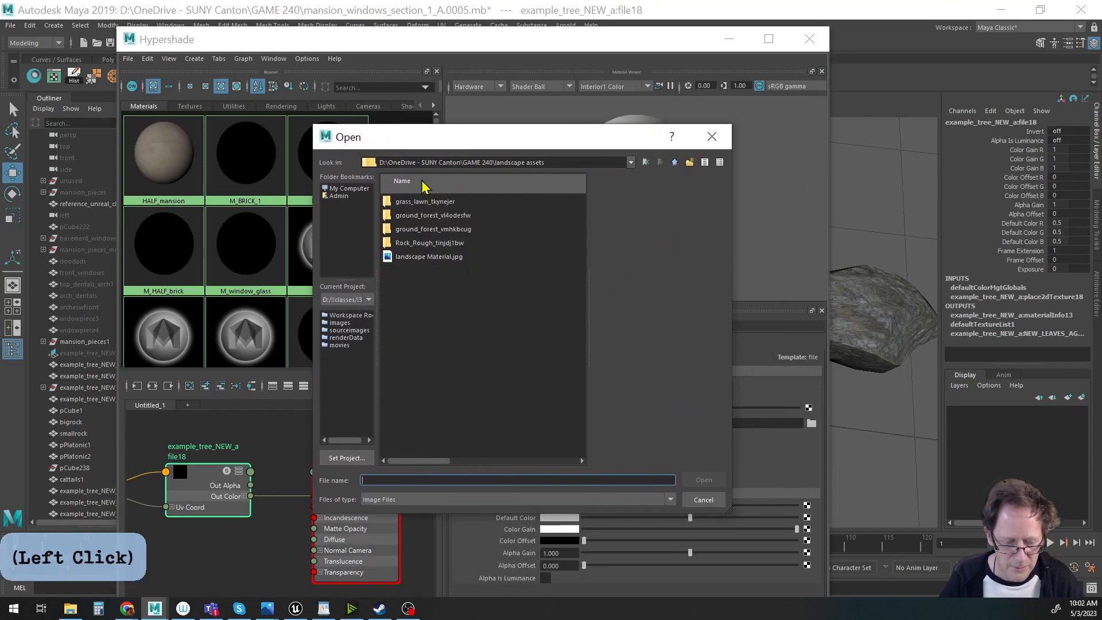
left_click(676, 164)
double_click(390, 258)
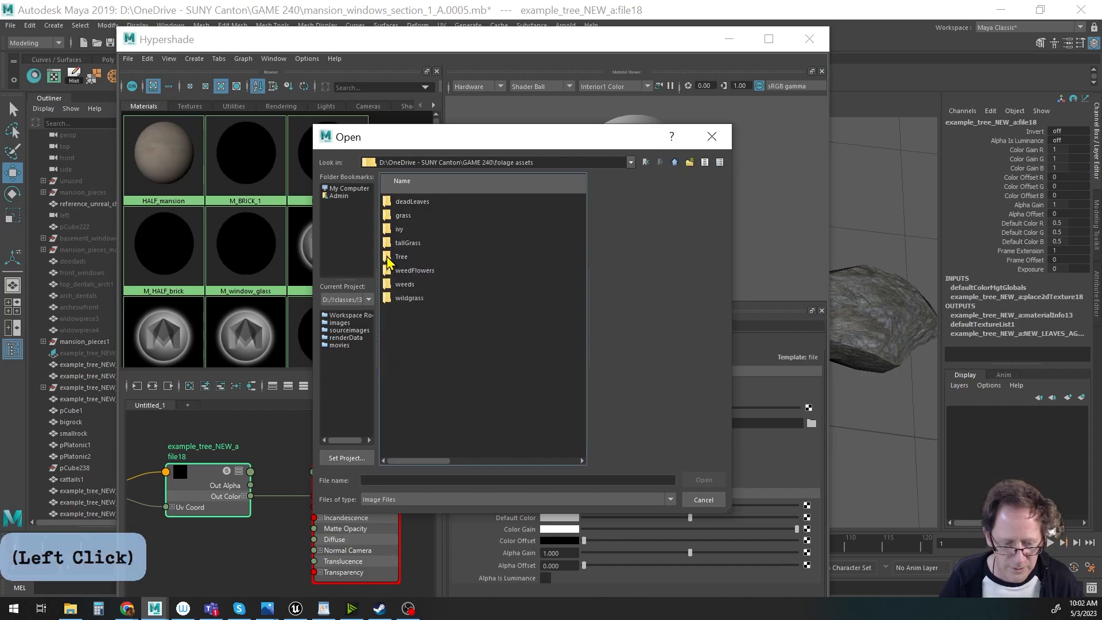
double_click(391, 202)
left_click(390, 202)
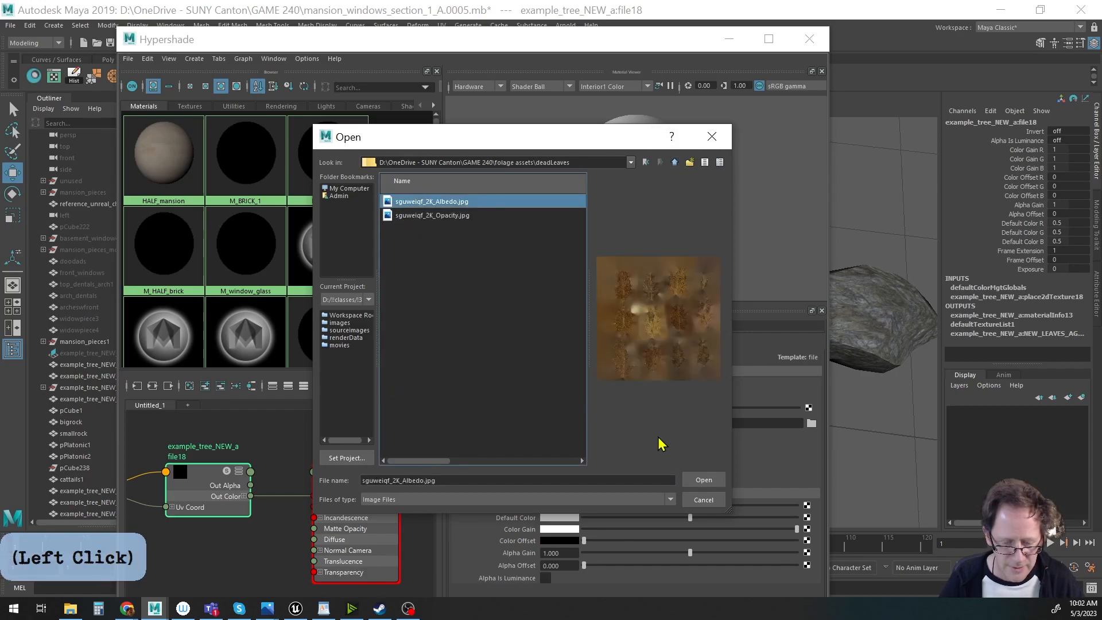
left_click(703, 481)
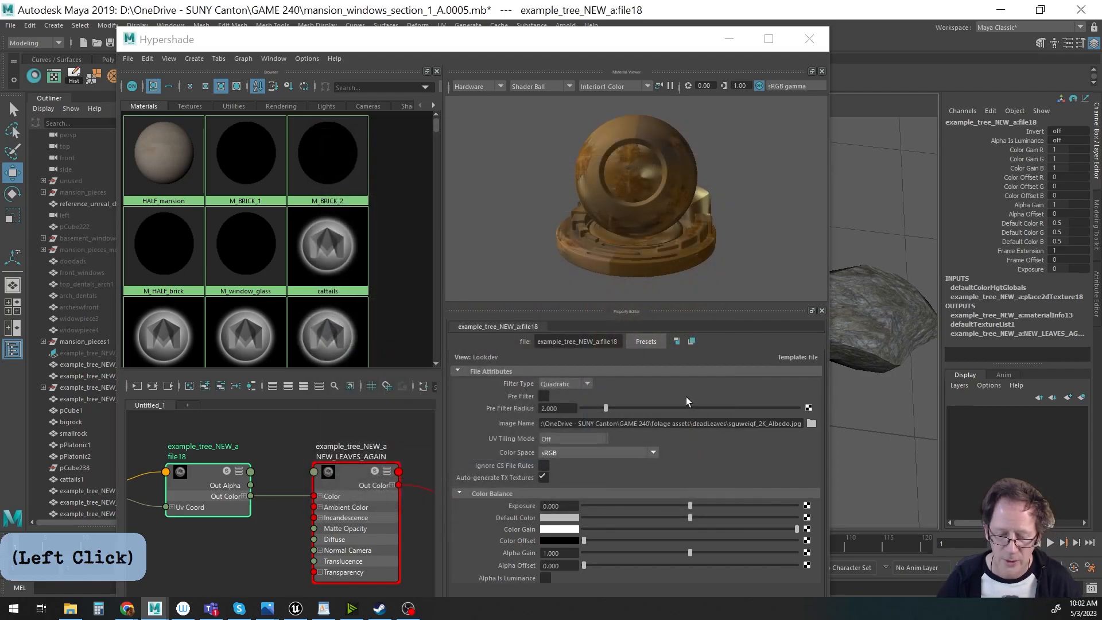
Connect a File texture to NEW_LEAVES_AGAIN's Transparency, load sguweiqf_2K_Opacity.jpg, and close the Hypershade.
left_click(349, 521)
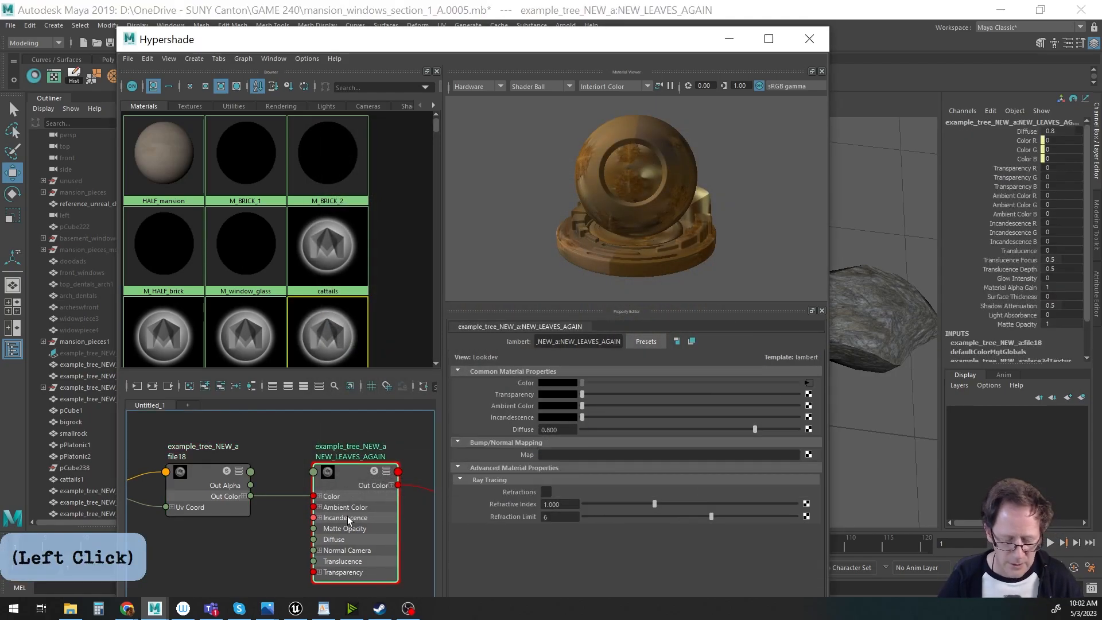
left_click(809, 395)
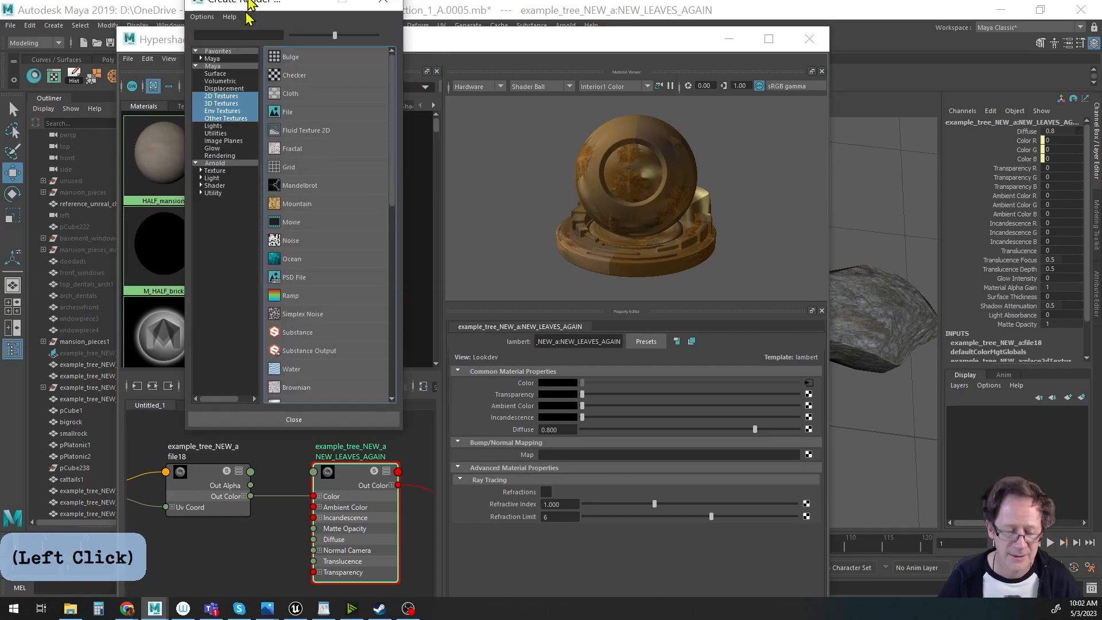
left_click(337, 222)
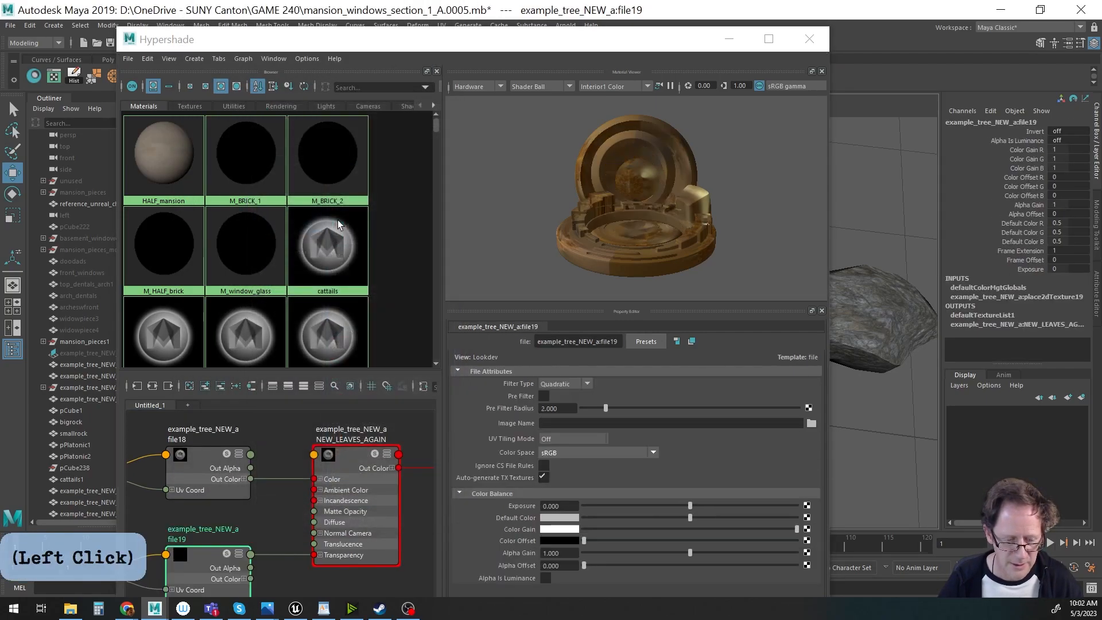
left_click(811, 424)
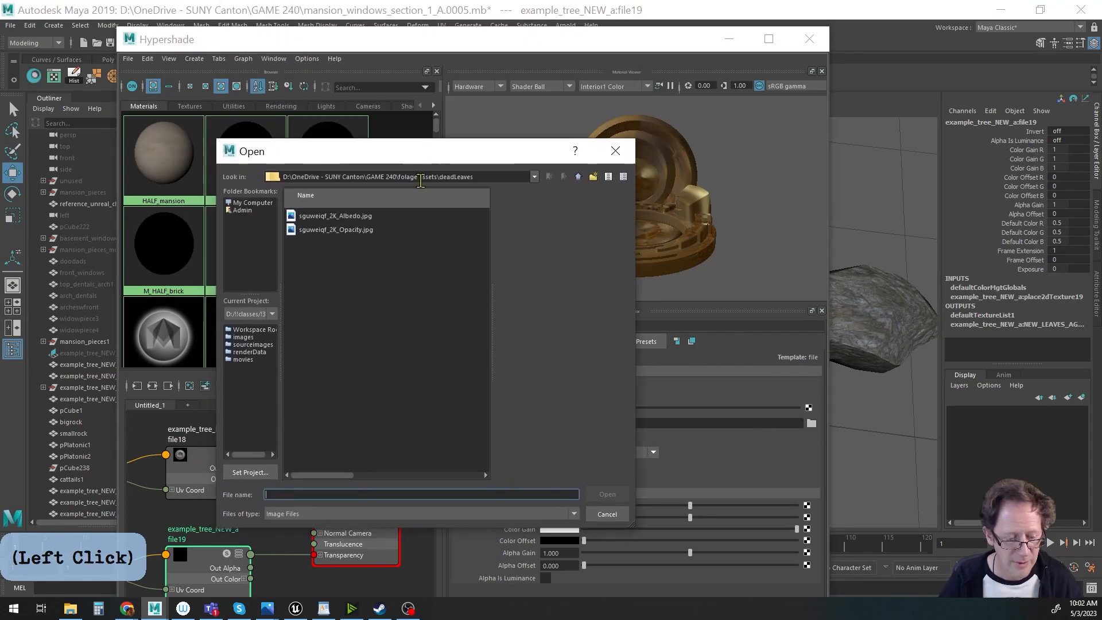
left_click(321, 229)
left_click(607, 495)
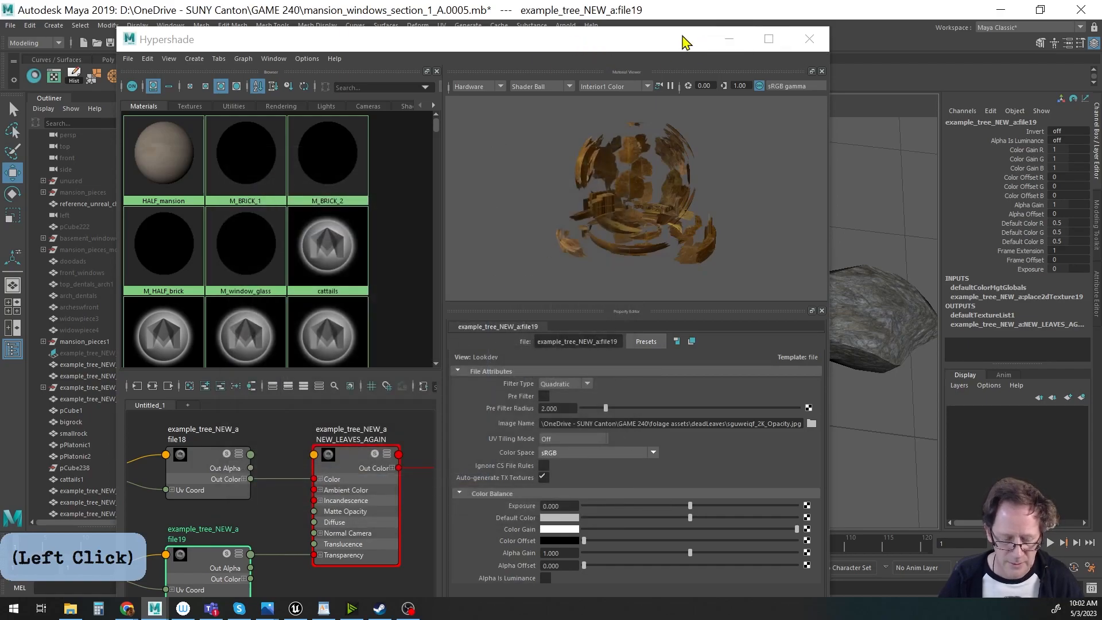
left_click(809, 39)
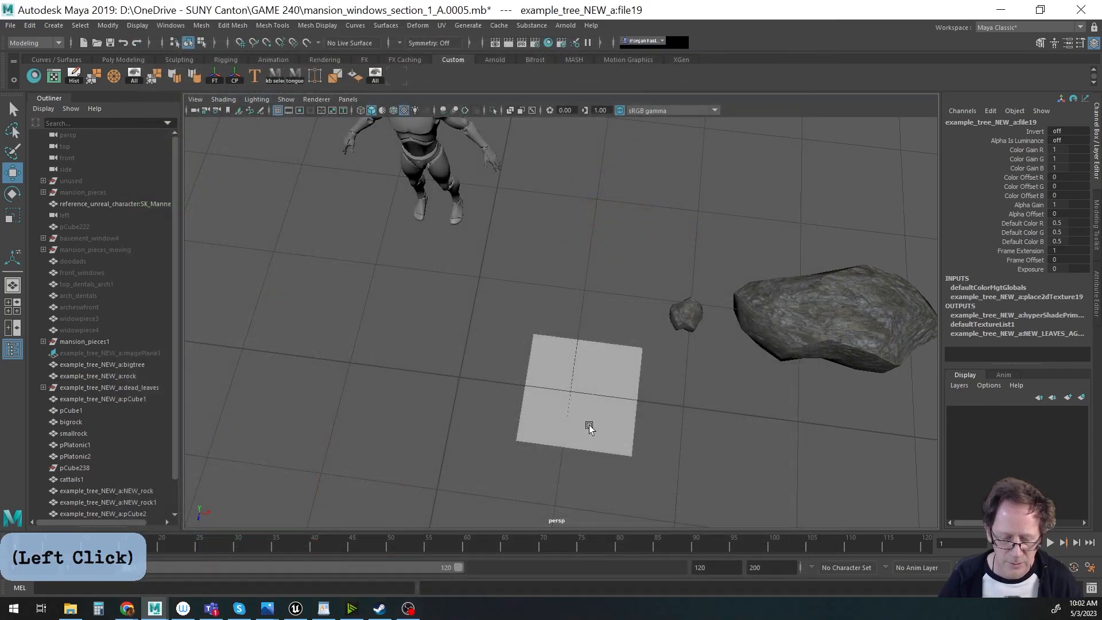
Assign the existing NEW_LEAVES_AGAIN material to the flat ground plane.
left_click(586, 429)
left_click_drag(610, 438, 591, 406, "alt")
middle_click_drag(591, 406, 594, 394, "alt")
right_click_drag(594, 393, 561, 397, "alt")
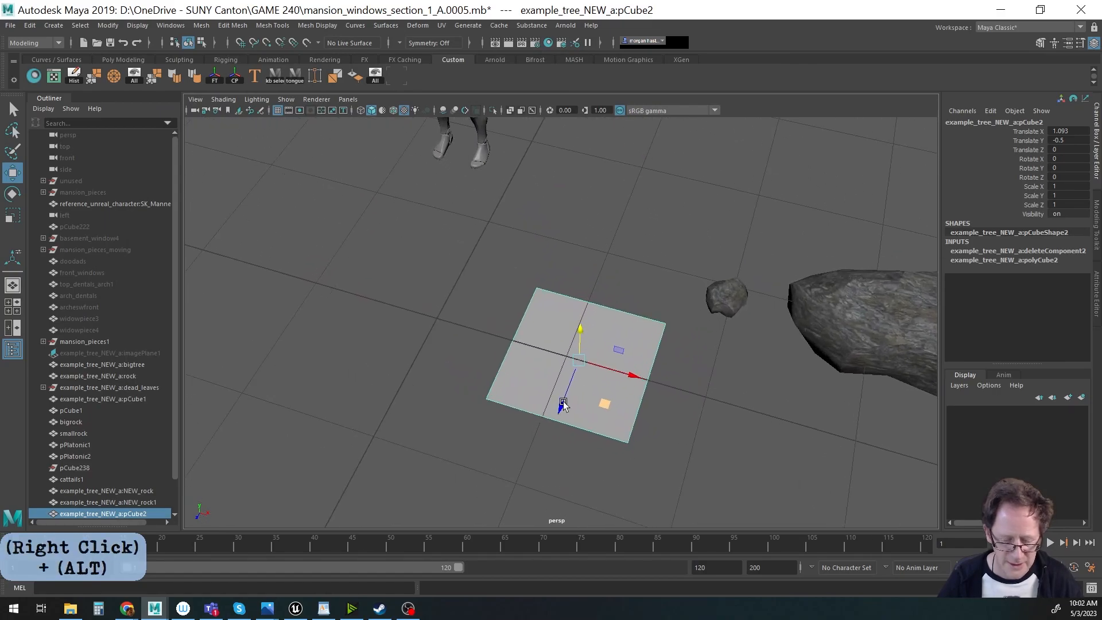
left_click_drag(561, 397, 565, 362, "alt")
right_click(558, 360)
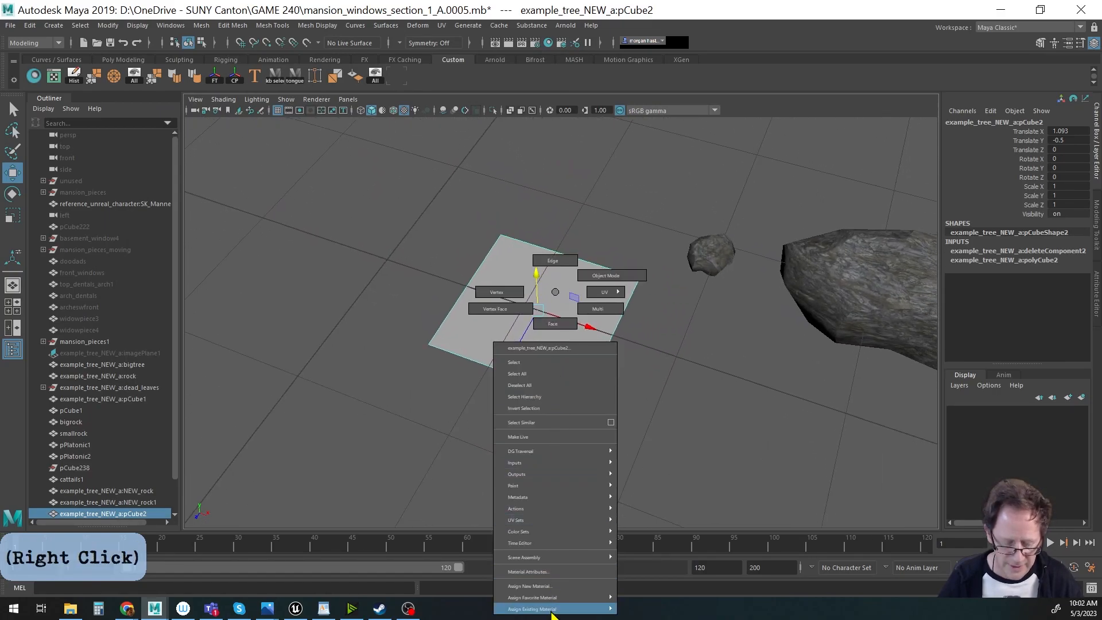
mouse_move(554, 609)
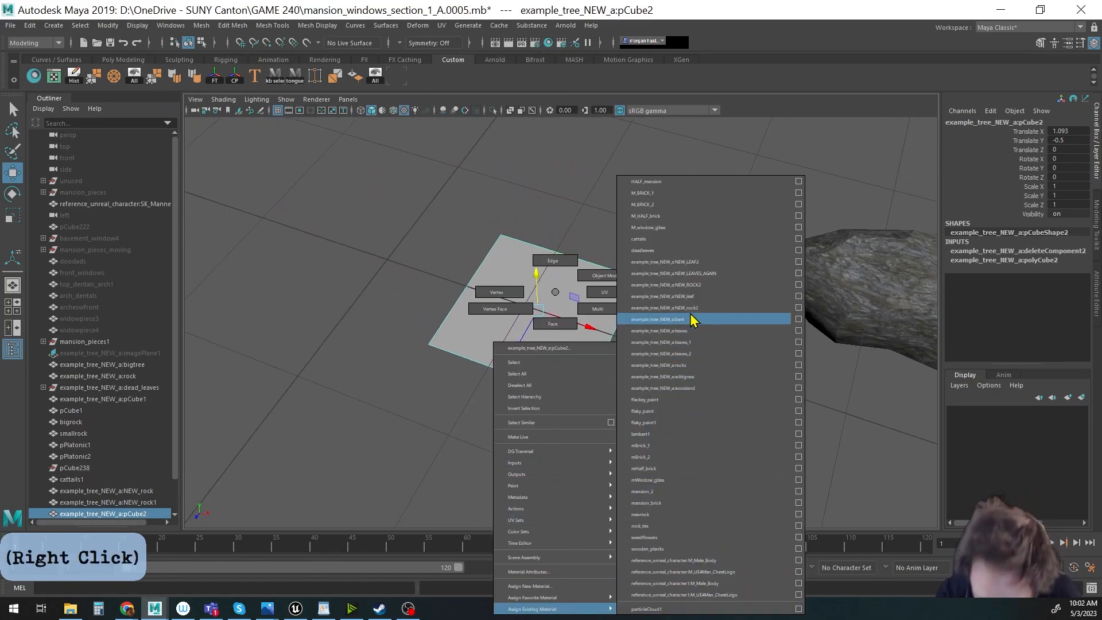
left_click(692, 272)
Open the UV Editor and apply a Normal-Based UV projection to the plane.
middle_click_drag(560, 408, 597, 416, "alt")
left_click(57, 81)
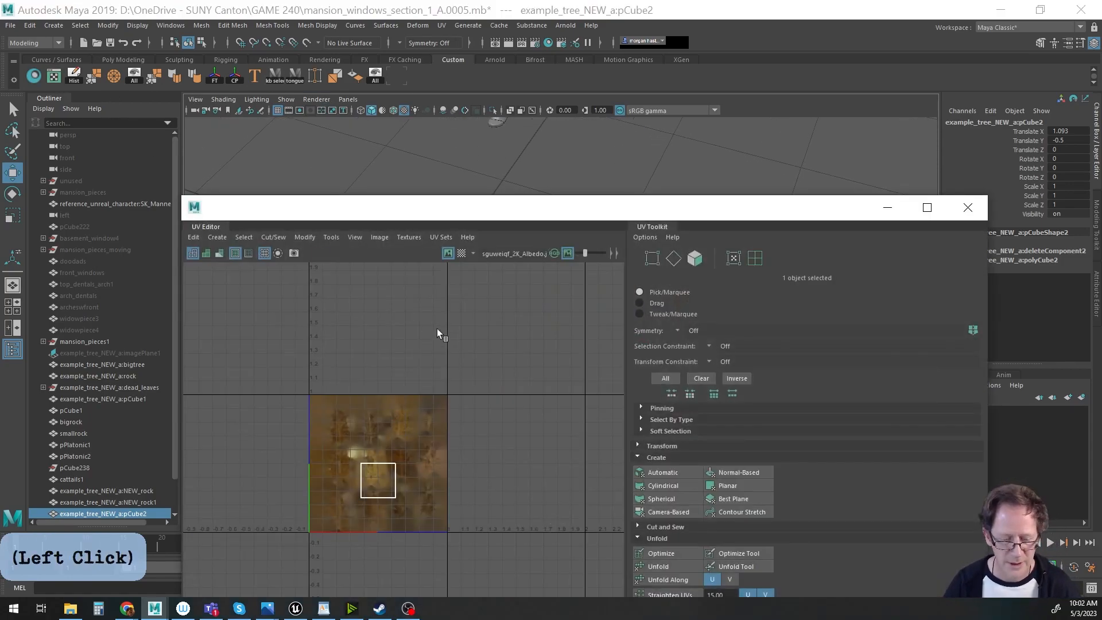
left_click_drag(678, 217, 653, 158)
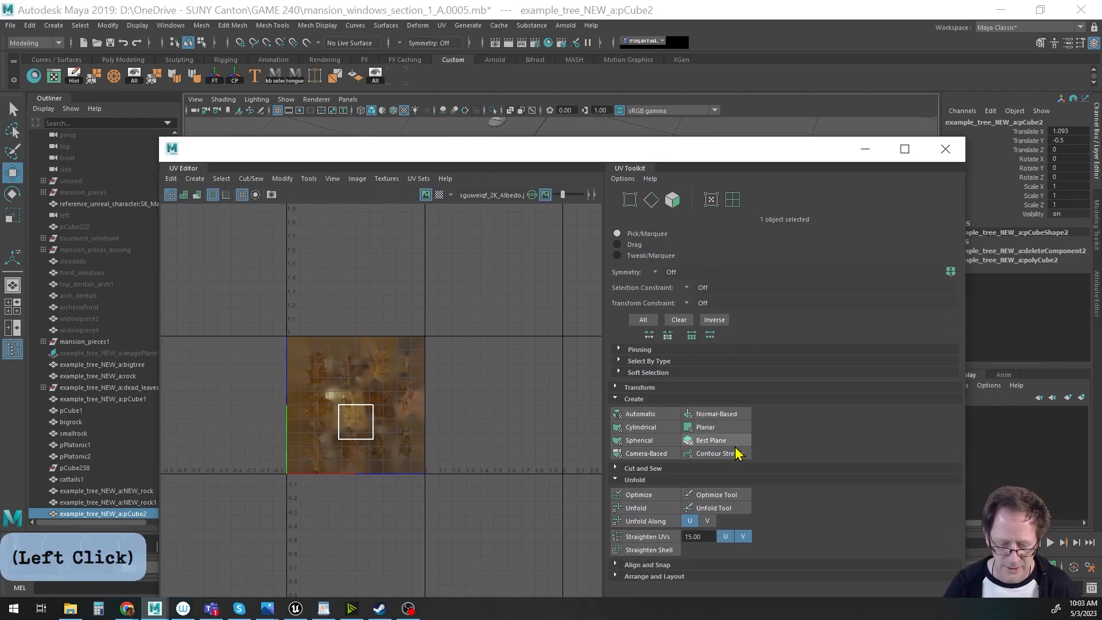
left_click(717, 415)
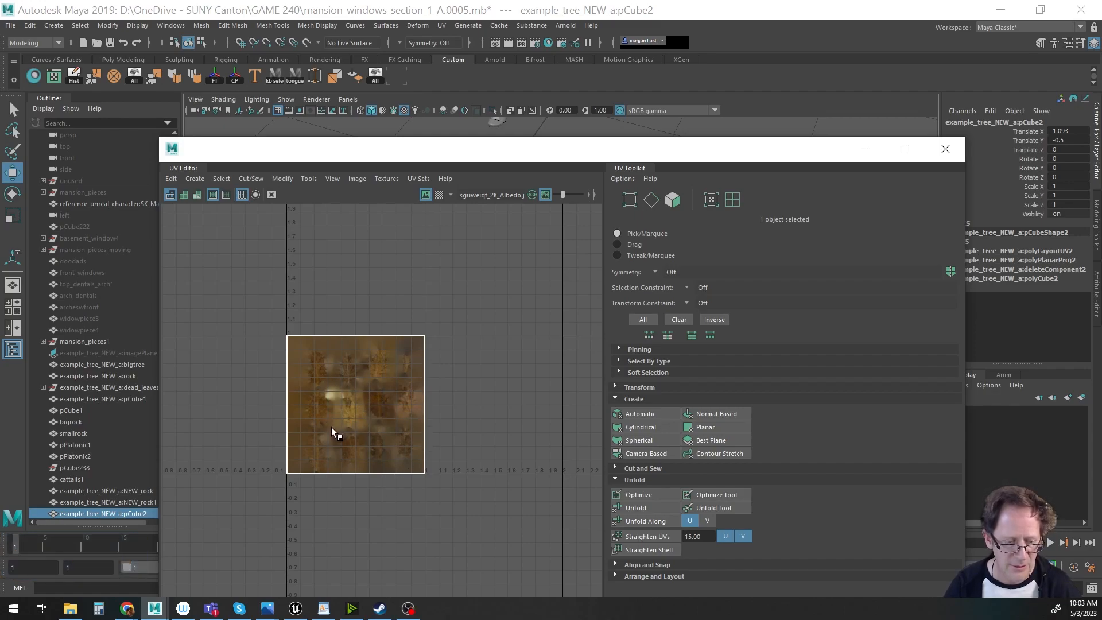
Display the sguweiqf_2K_Opacity.jpg texture behind the plane's UVs to check the leaf shapes, then close the UV Editor.
left_click(386, 179)
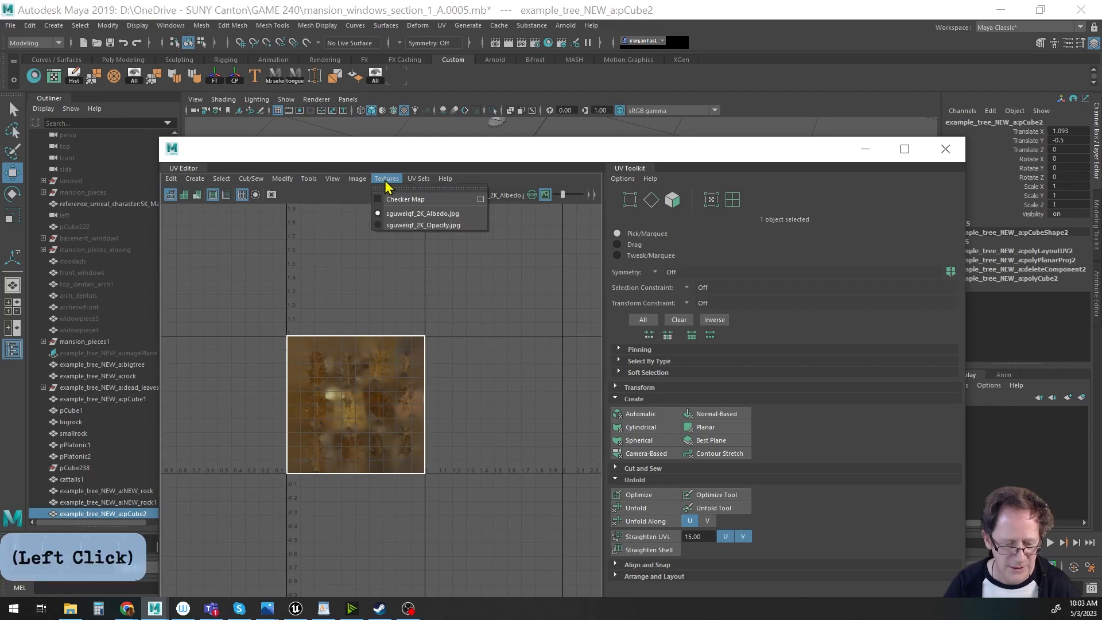
left_click(381, 225)
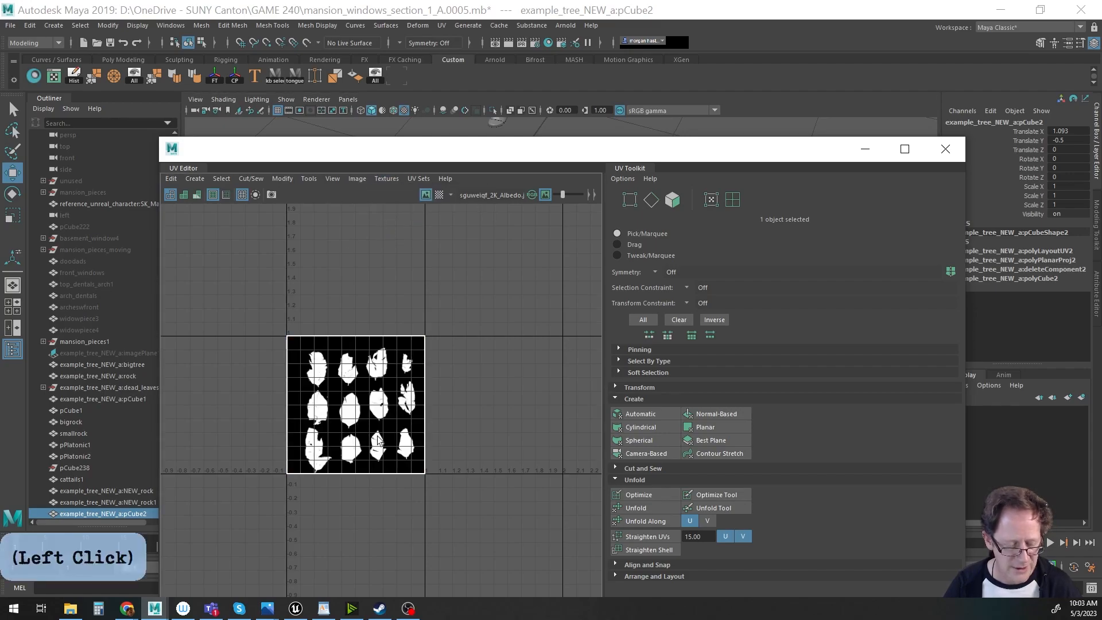
left_click_drag(479, 157, 500, 219)
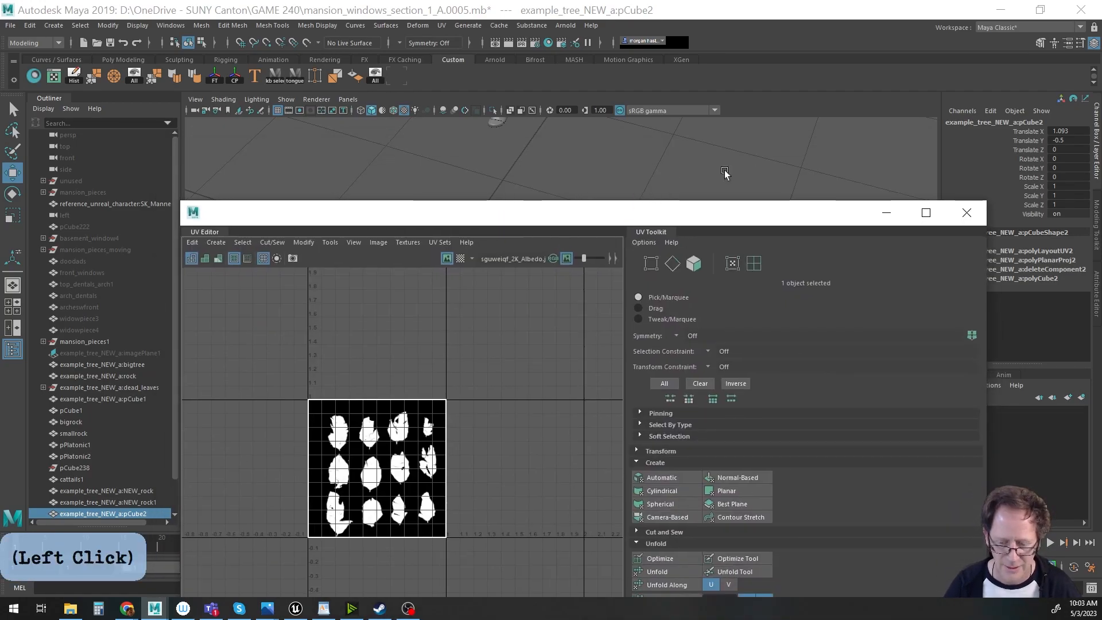
left_click(967, 213)
Multi-Cut an outline around the first two leaves of the middle row, starting and ending on the plane's nearest side edge.
left_click_drag(558, 319, 514, 314, "alt")
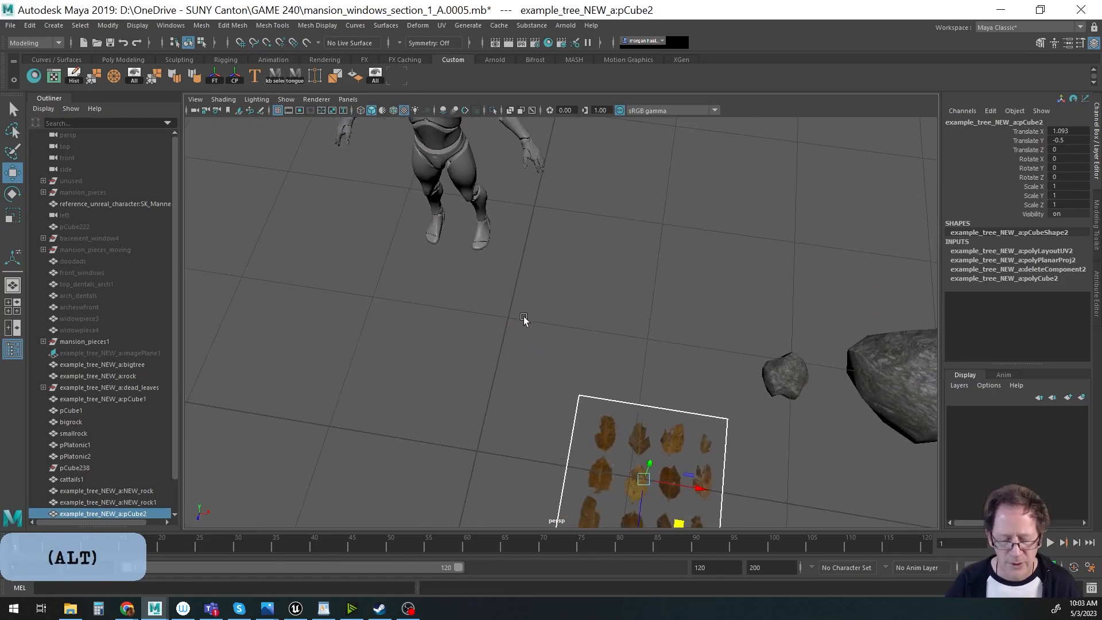
middle_click_drag(695, 505, 552, 205, "alt")
key("f")
right_click_drag(727, 314, 678, 305, "alt")
left_click_drag(677, 307, 647, 343, "alt")
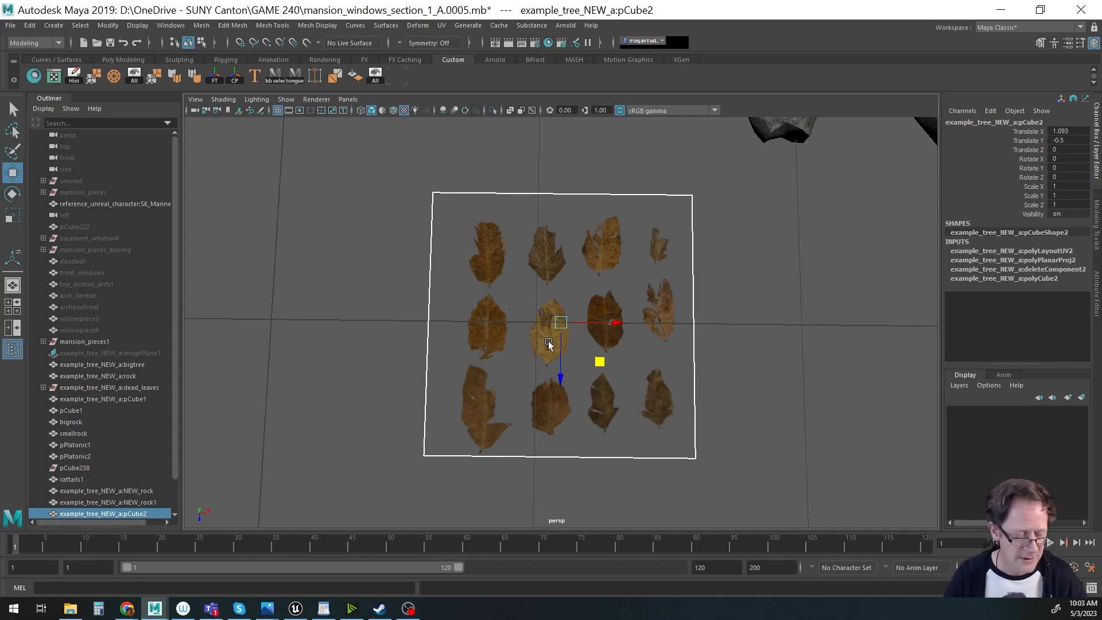
key("ctrl+shift+x")
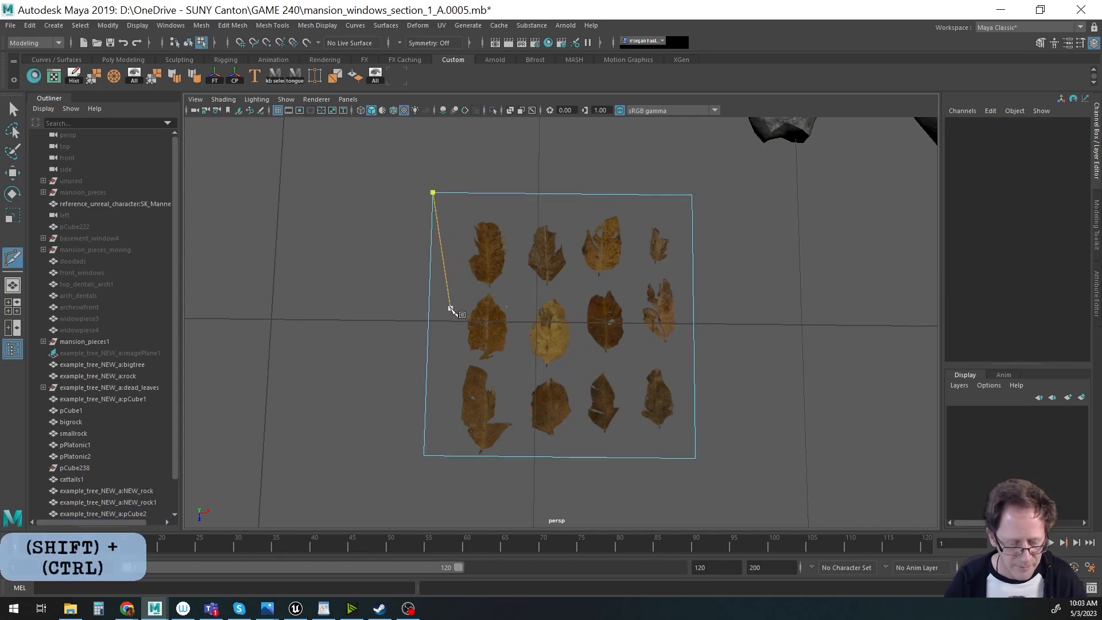
left_click(430, 292)
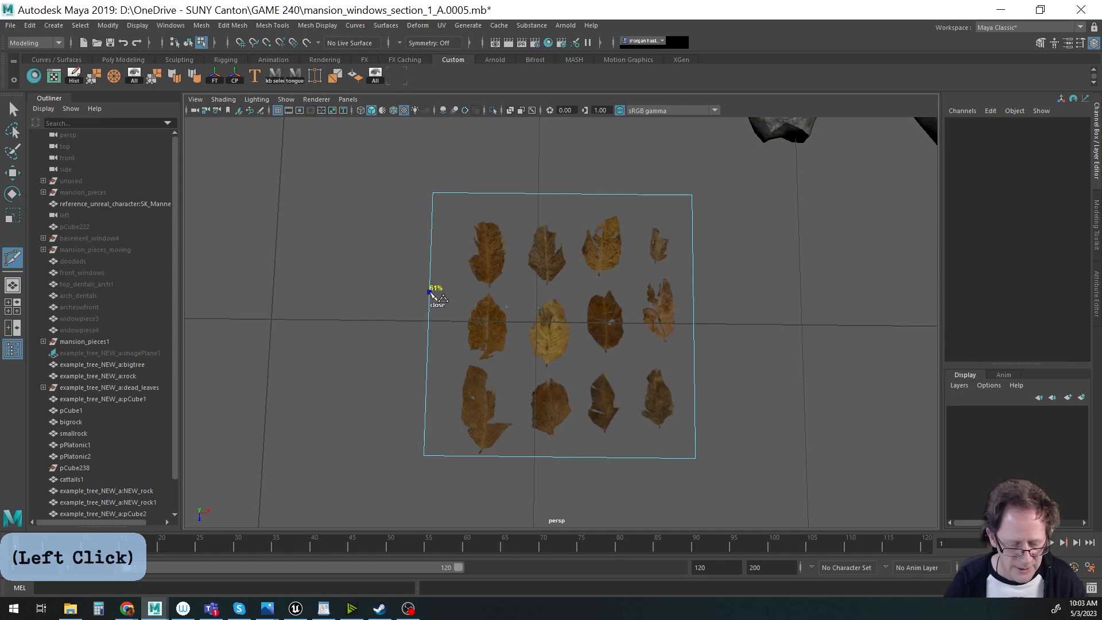
left_click(522, 294)
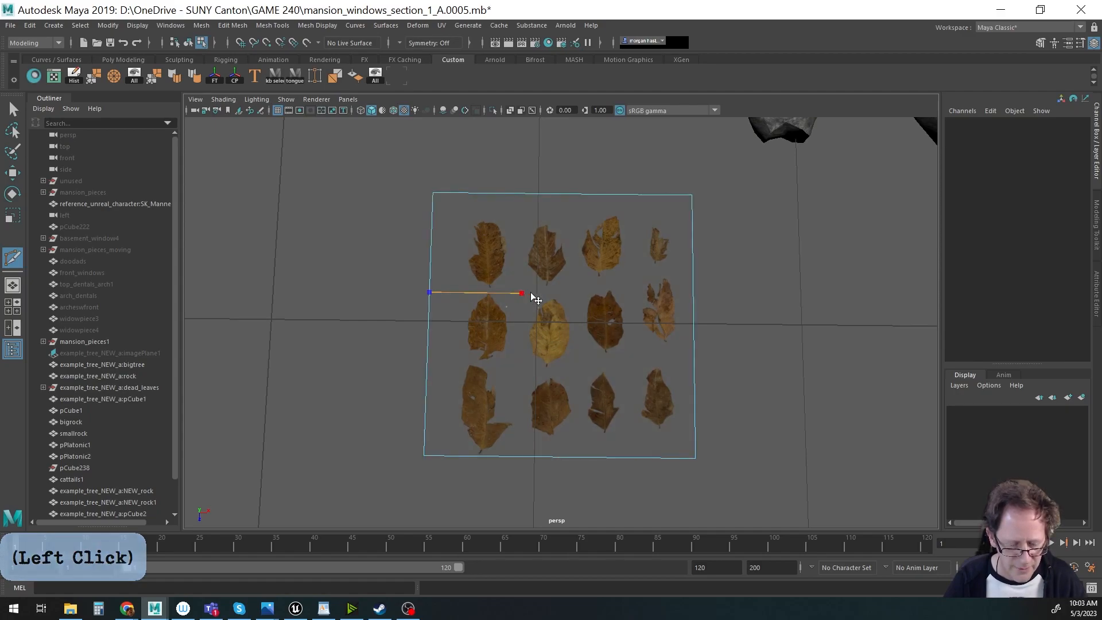
left_click(576, 295)
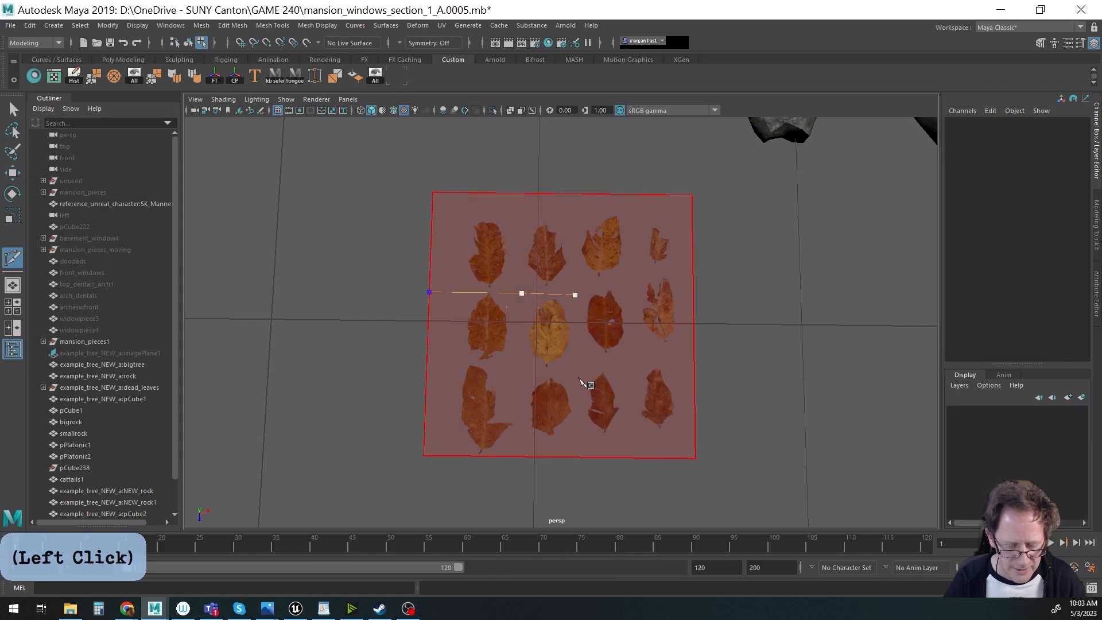
left_click(580, 374)
left_click(521, 371)
left_click(453, 360)
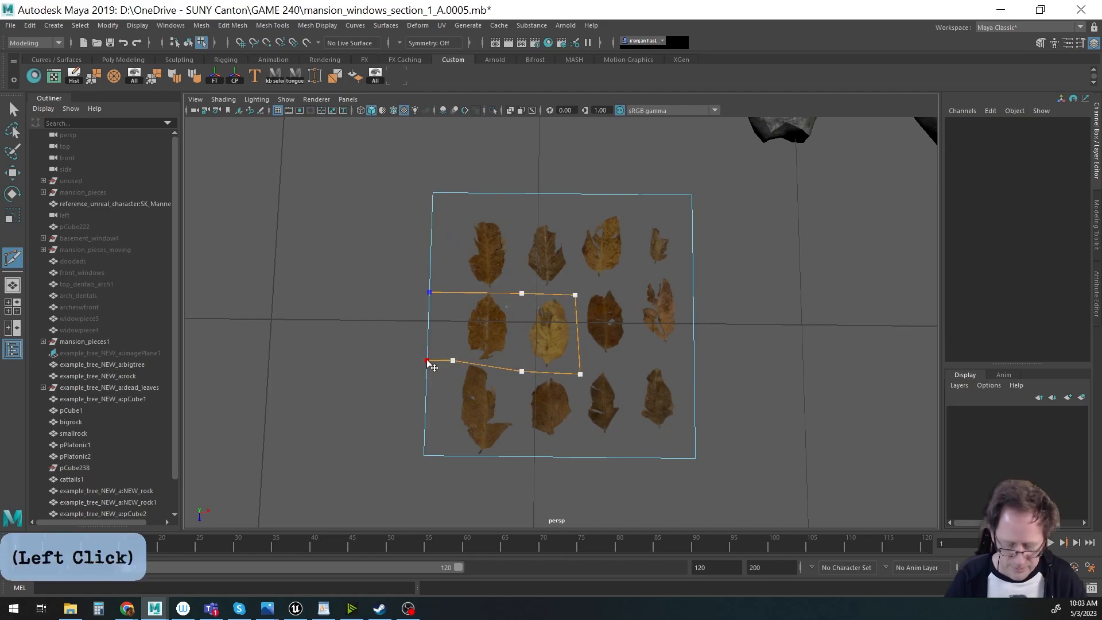
key("Return")
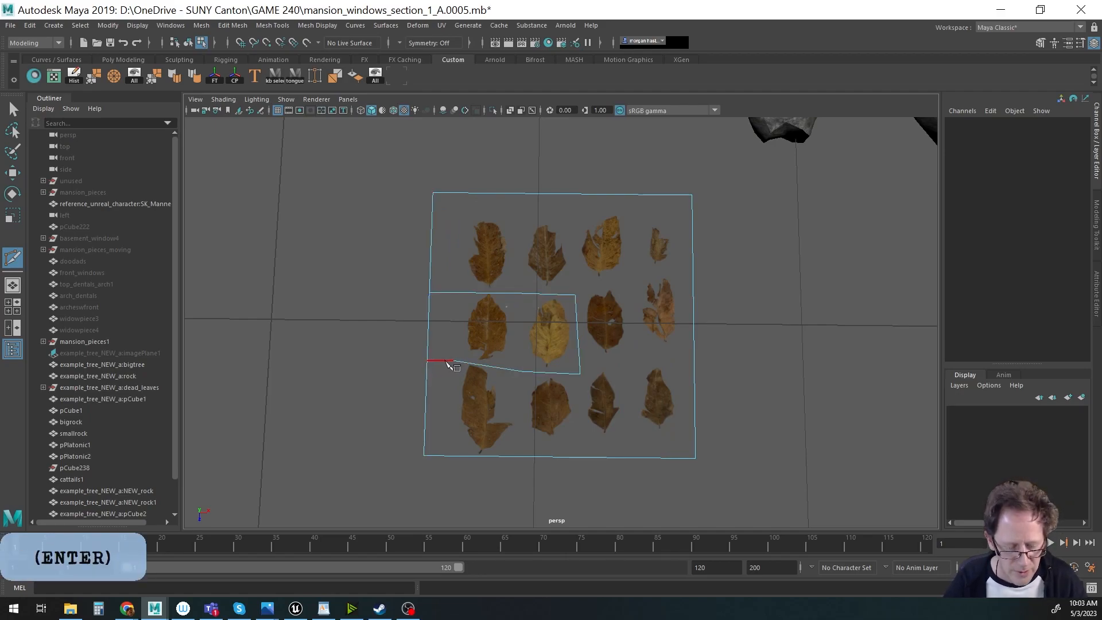
Multi-Cut two cross edges through the outlined strip, one beside the outer leaf and one between the two leaves.
left_click(452, 361)
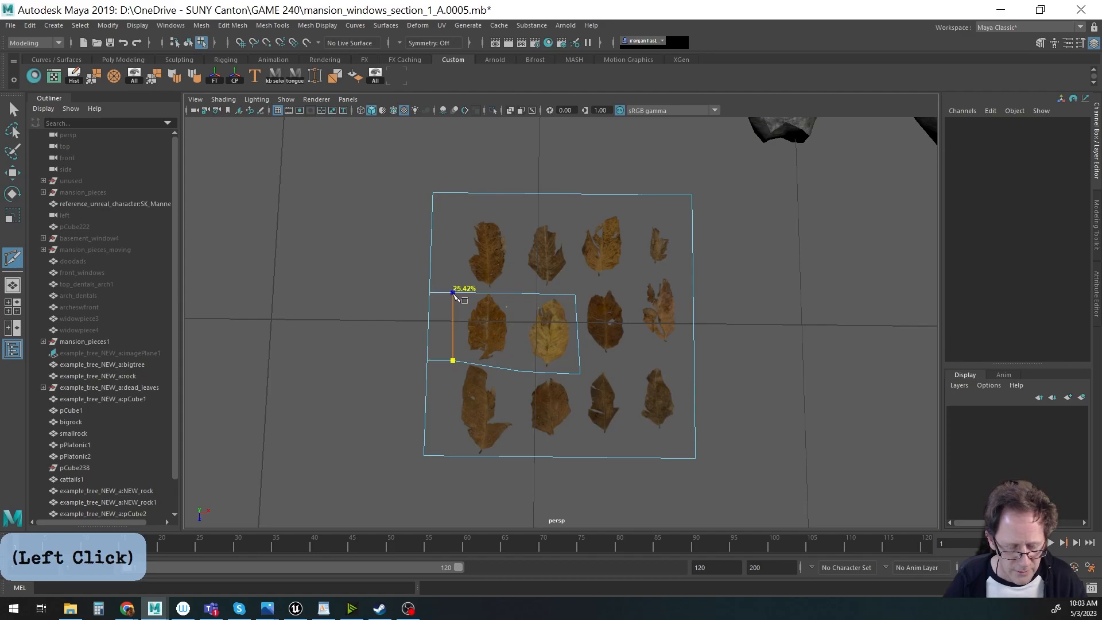
left_click(453, 293)
key("Return")
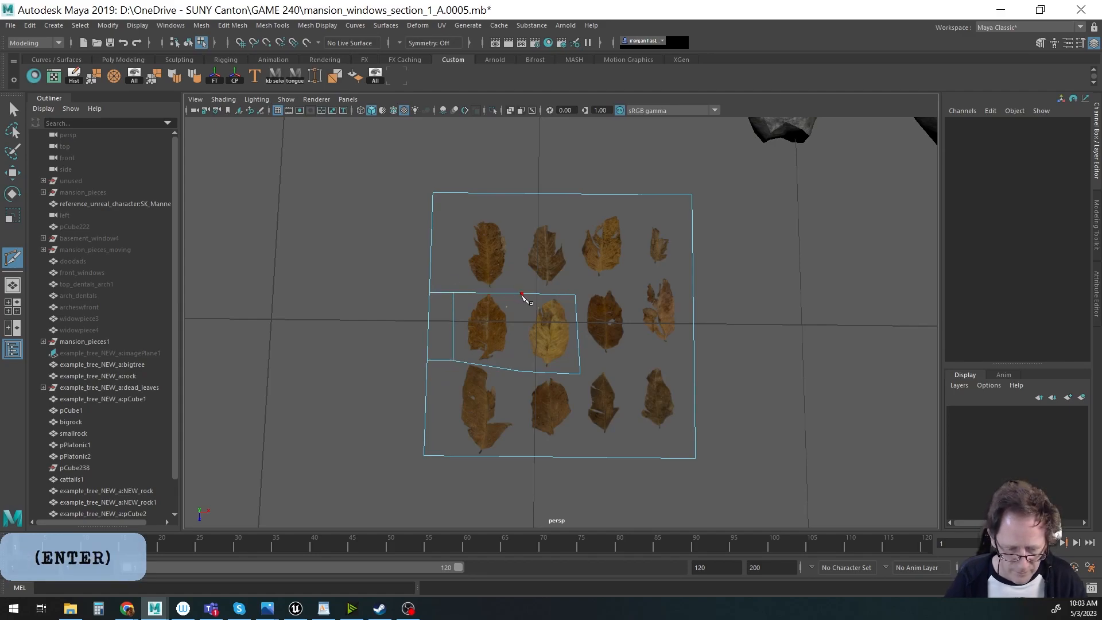
left_click(521, 373)
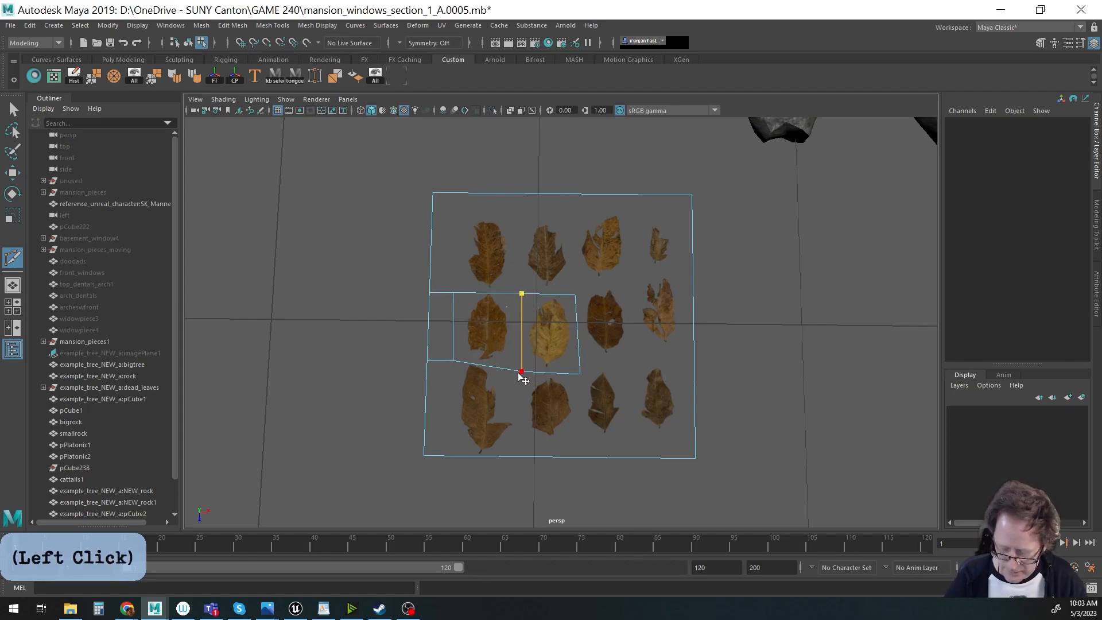
key("Return")
Delete the faces surrounding the two outlined leaves, including the narrow strip beside the outer leaf.
left_click_drag(540, 391, 493, 396, "alt")
key("w")
left_click(529, 414)
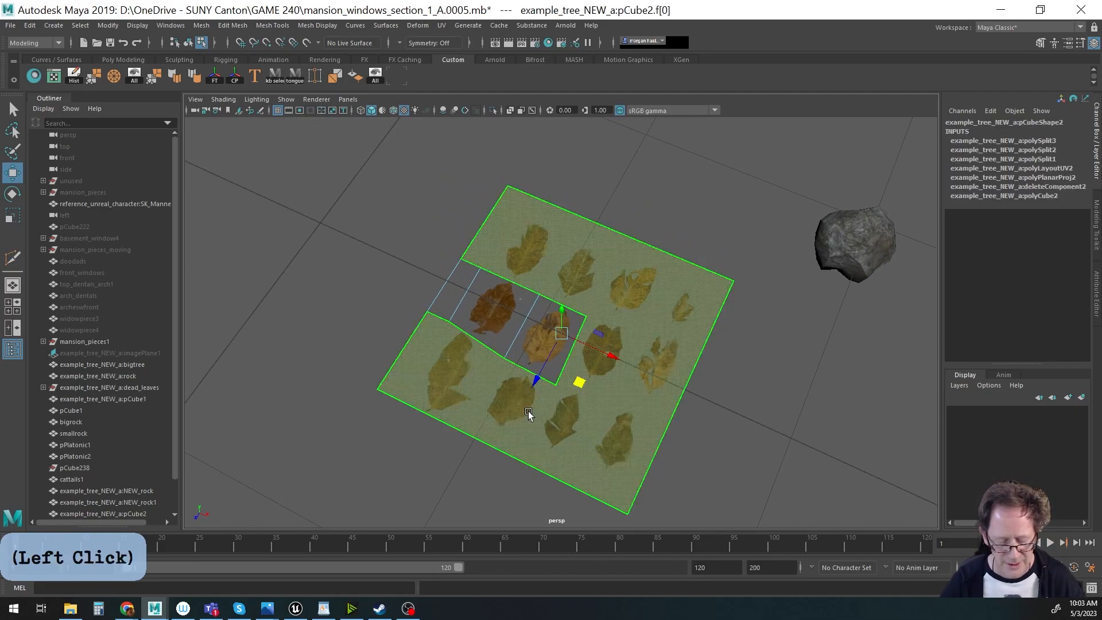
left_click(458, 287, "shift")
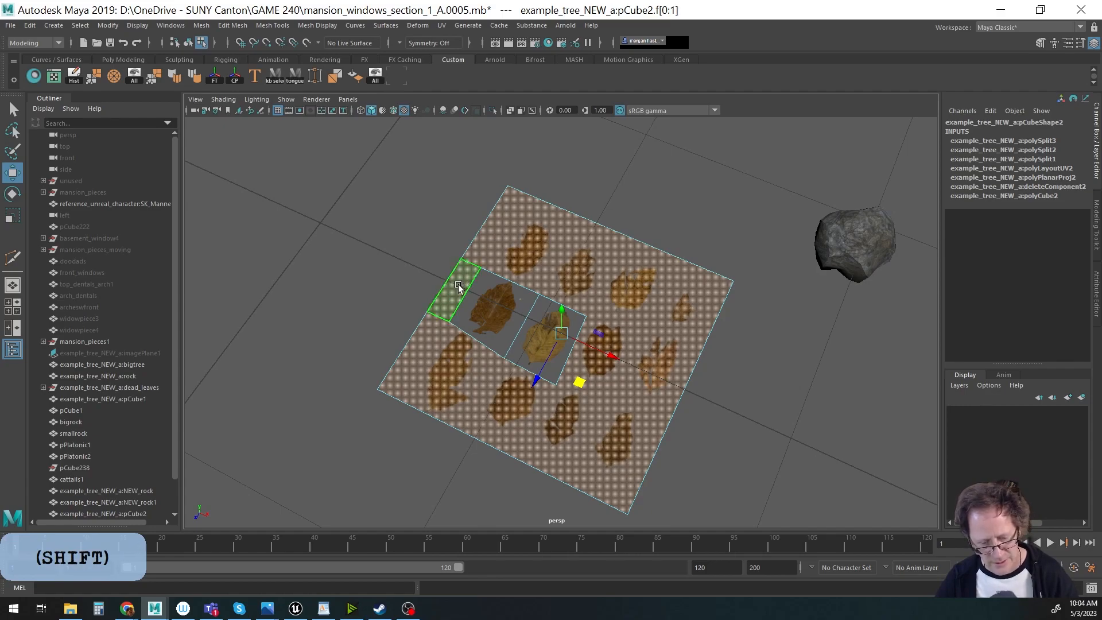
key("Delete")
left_click_drag(517, 357, 640, 352, "alt")
Extract the yellow leaf's face from the remaining mesh into its own separate piece.
left_click(556, 342)
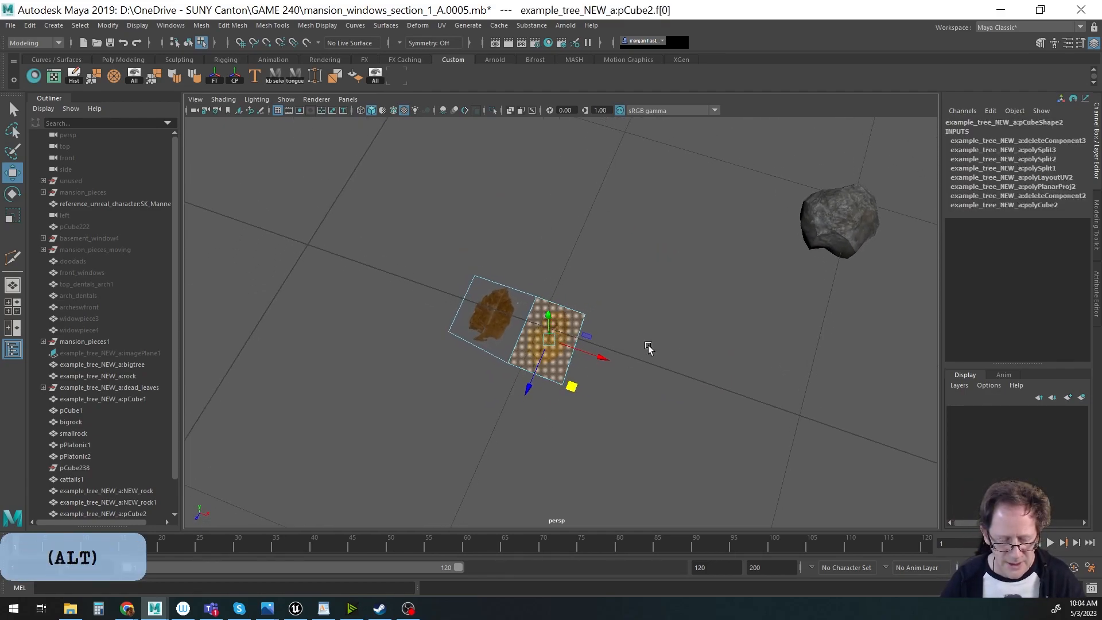
key("space")
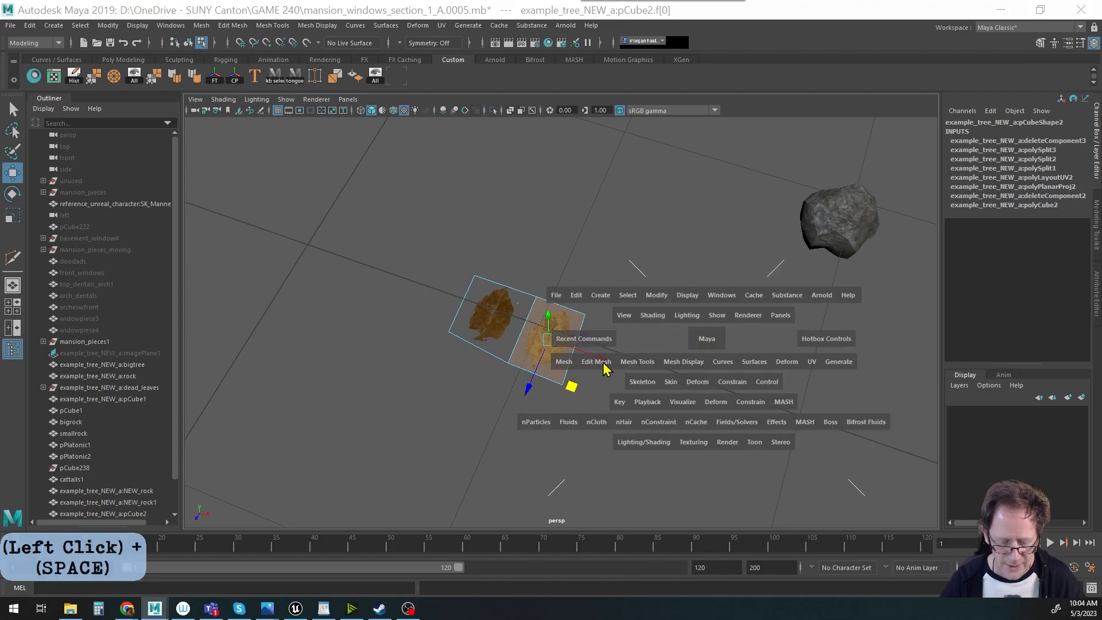
key("space")
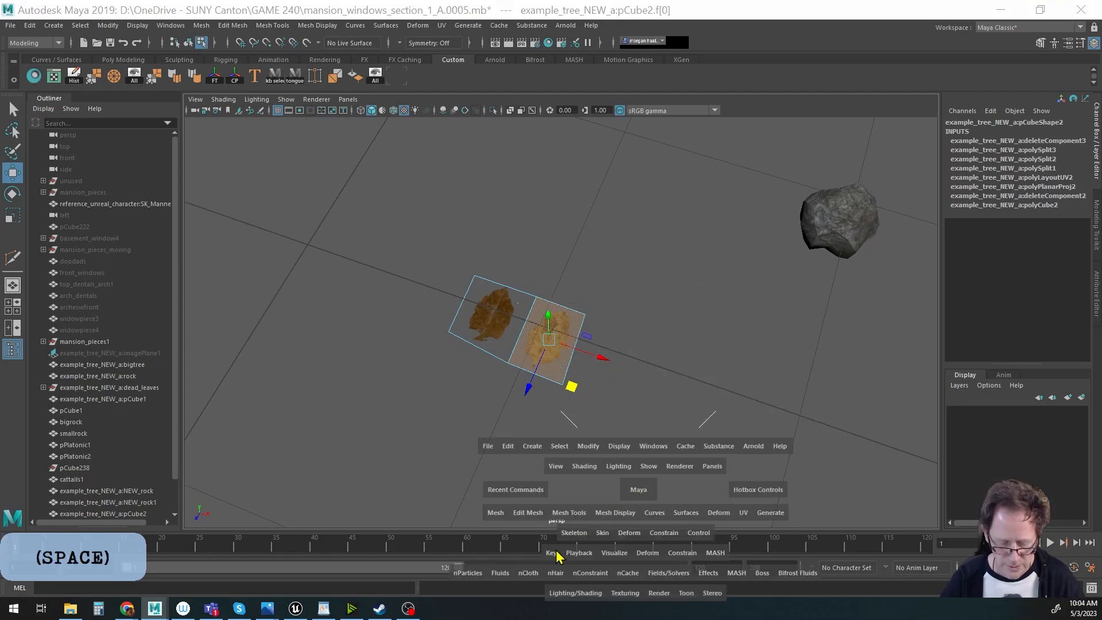
left_click_drag(528, 520, 545, 447)
left_click(696, 347)
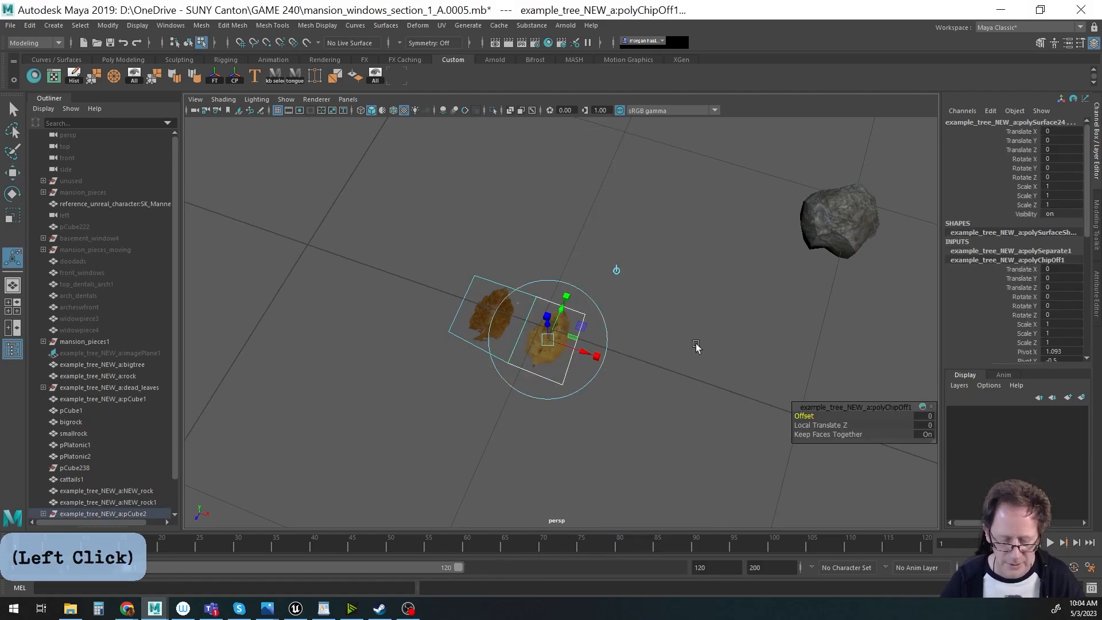
key("w")
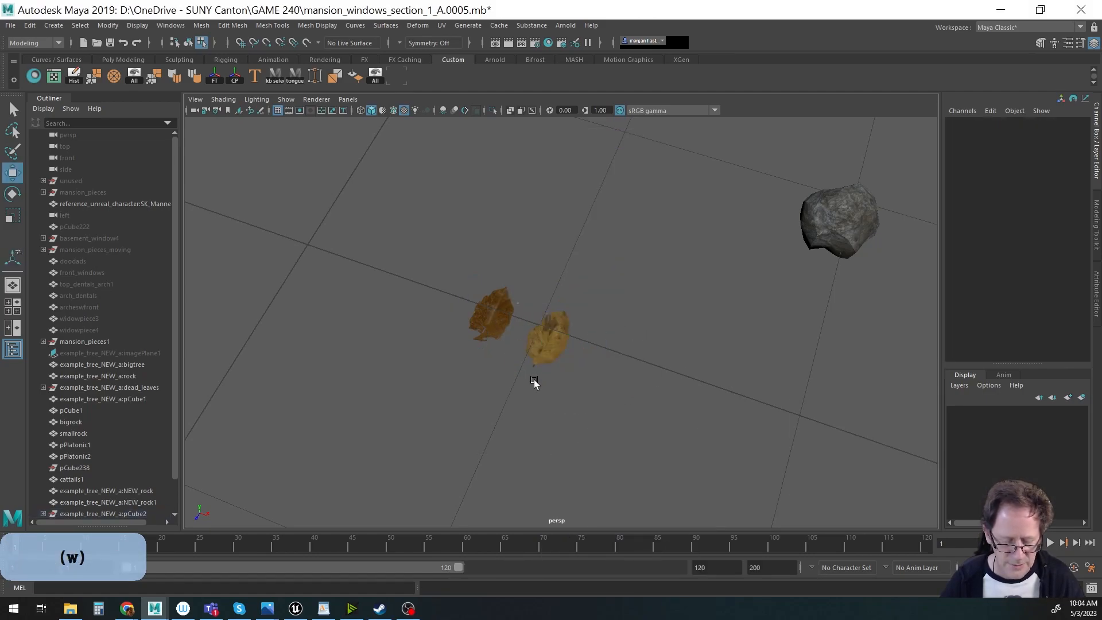
Return to object selection and ungroup the pCube2 group holding the two separated leaf planes.
left_click(541, 351)
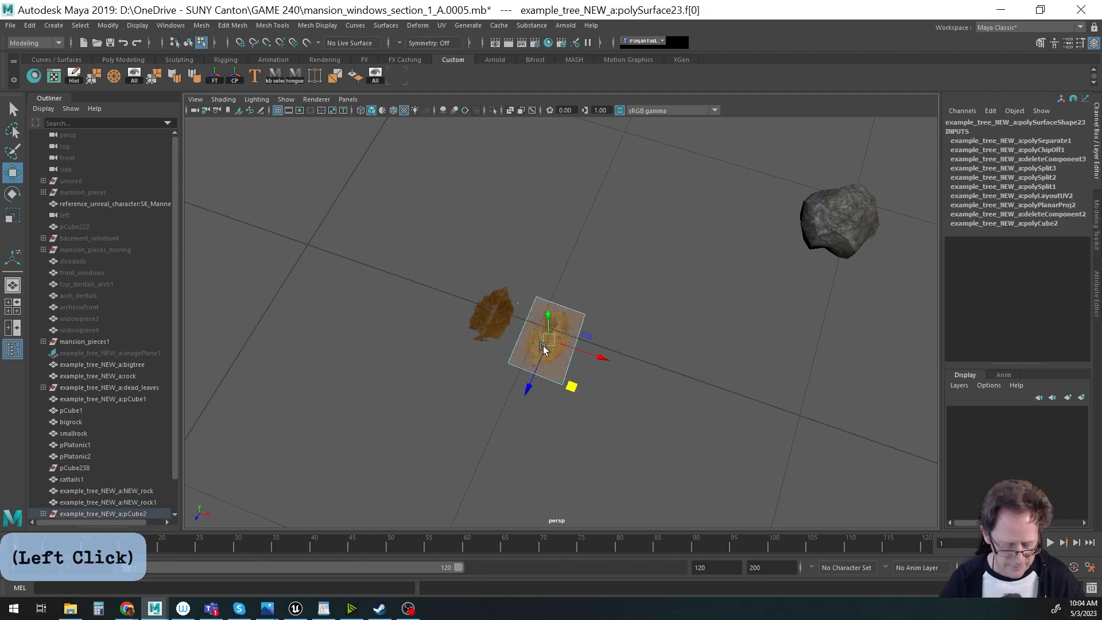
key("F8")
scroll(136, 378, "down", 1)
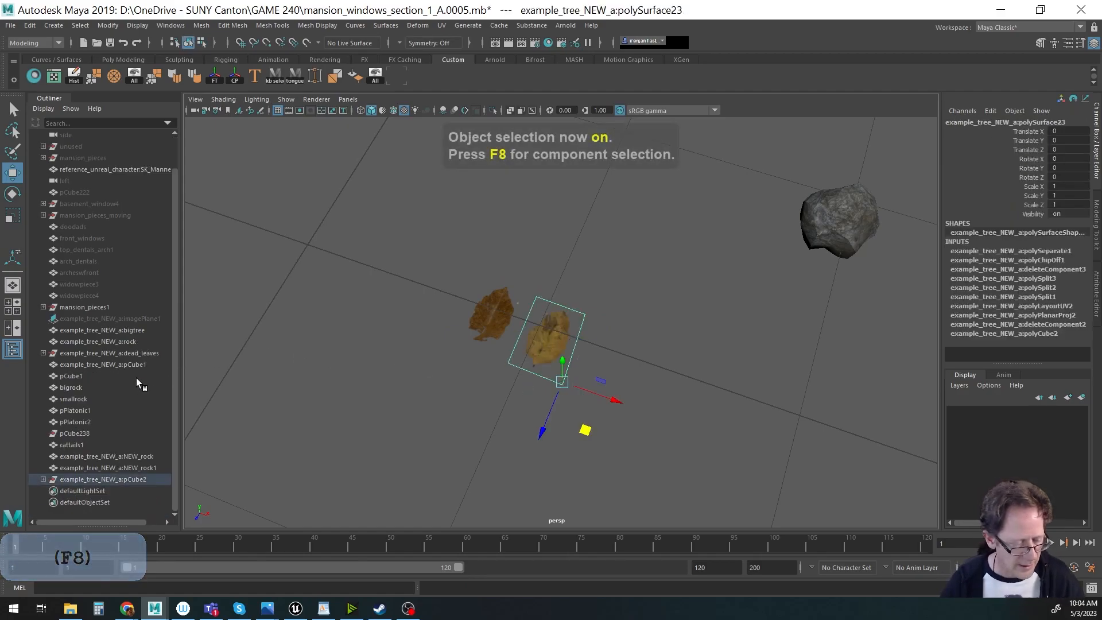
left_click(83, 479)
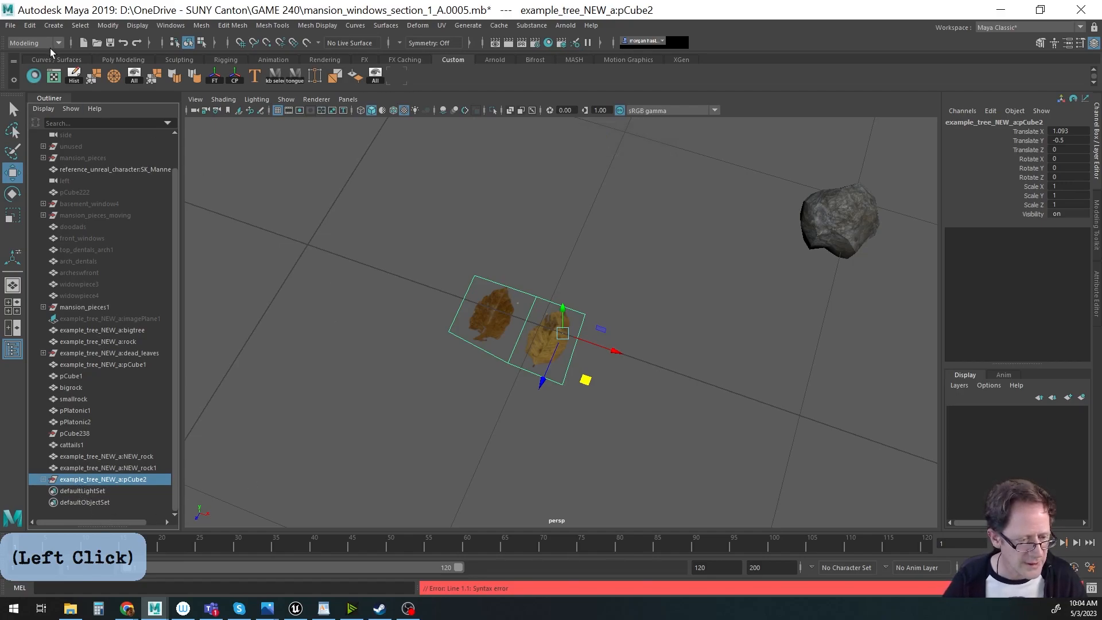
left_click(35, 29)
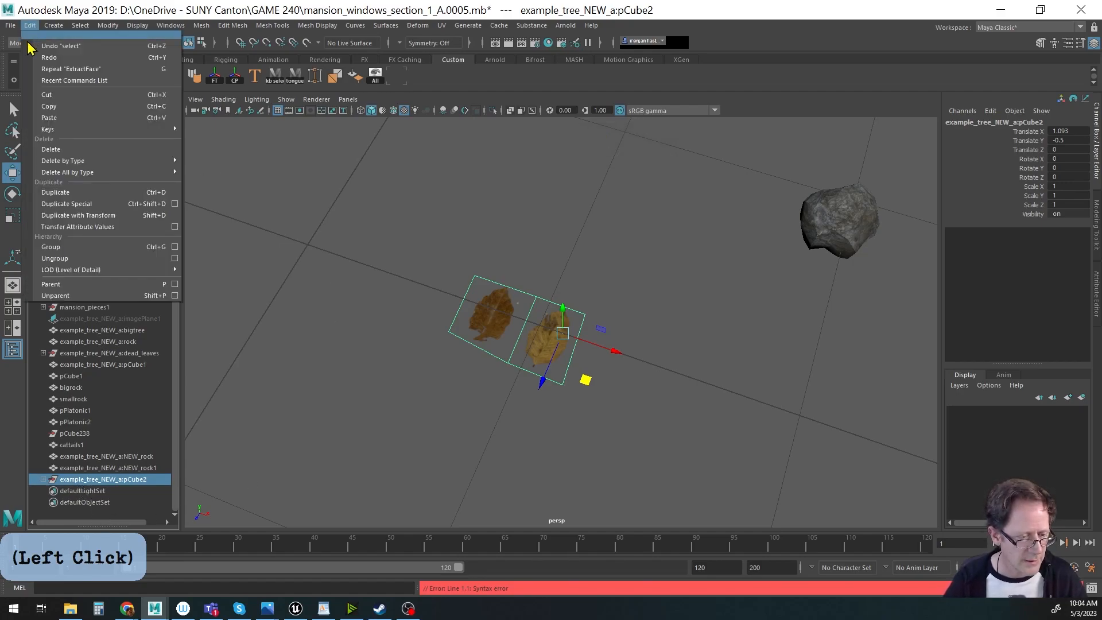
left_click(57, 251)
Check the ungrouped nodes in the Outliner and delete the leftover transform1 node.
left_click(77, 502)
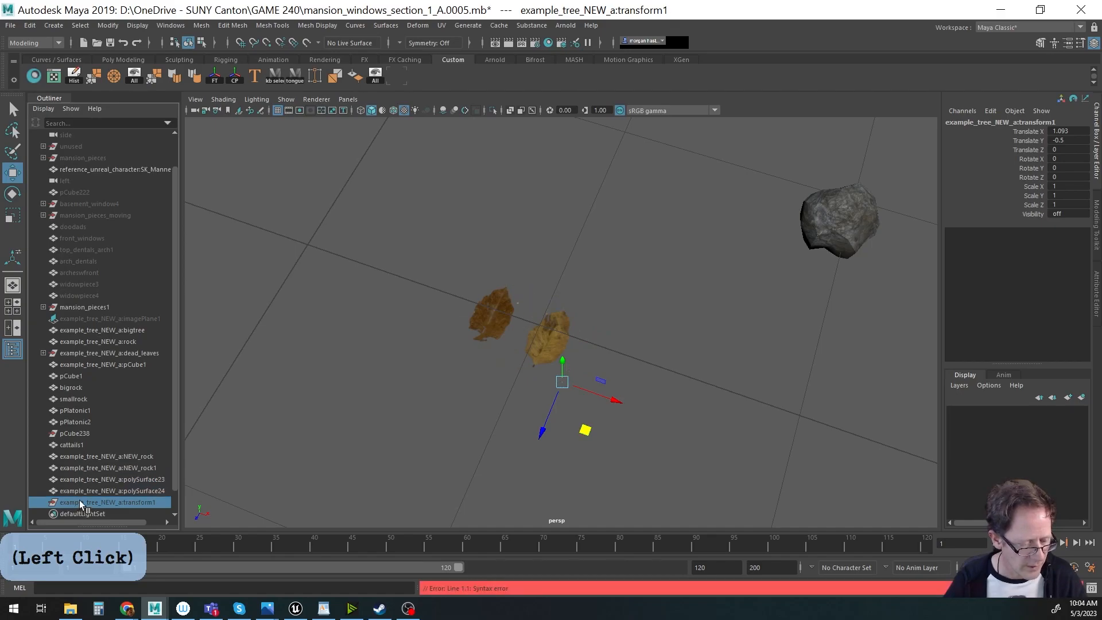
left_click(82, 492)
left_click(78, 502)
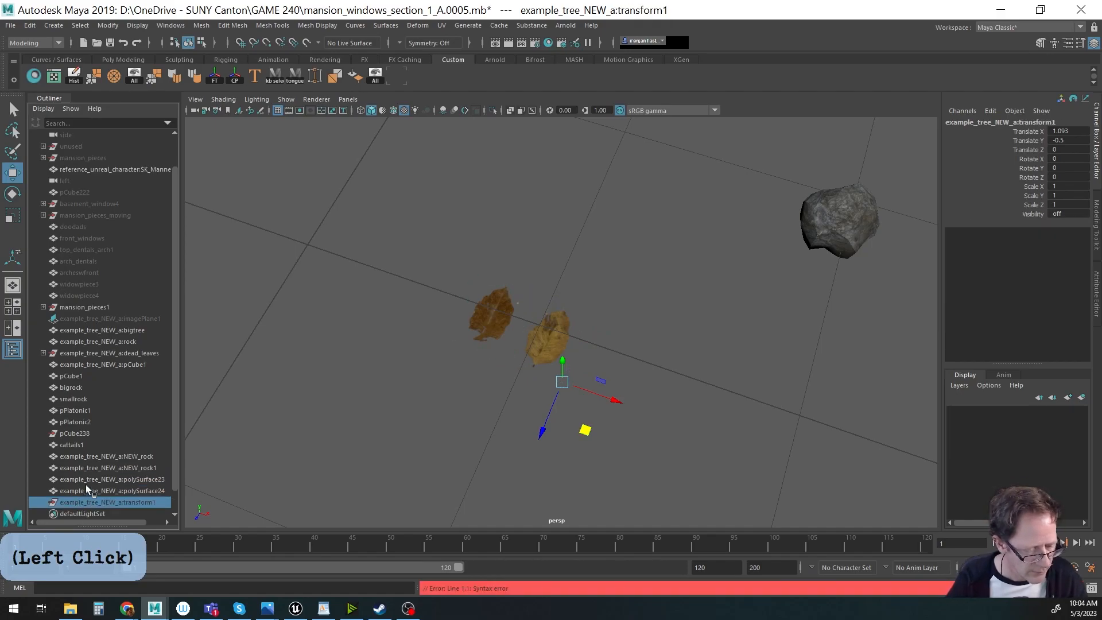
left_click(85, 480)
left_click(84, 492)
left_click(81, 502)
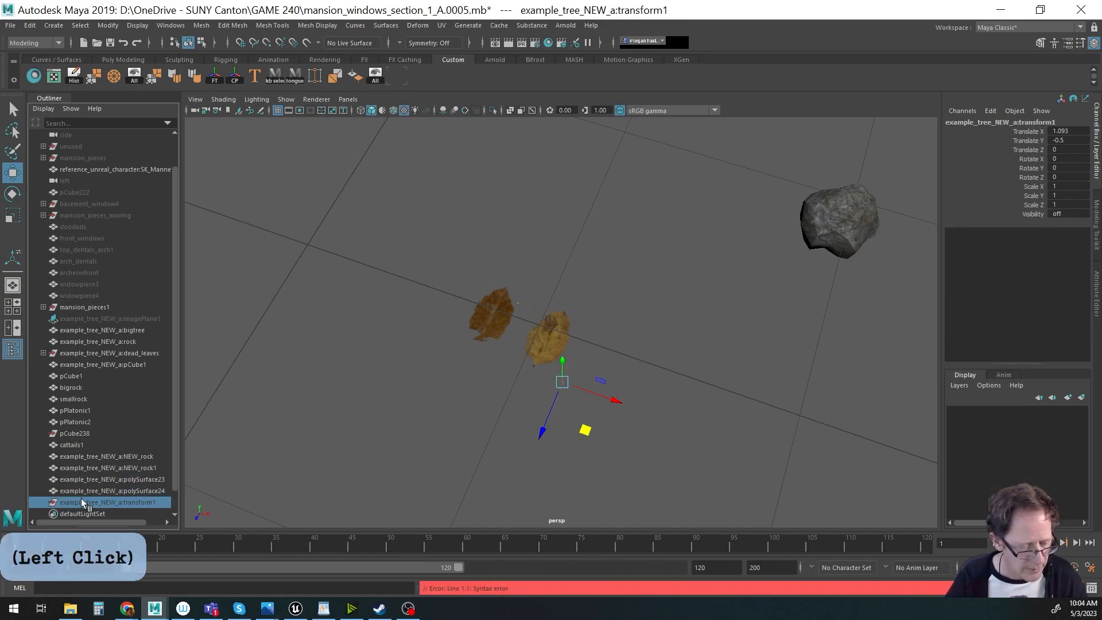
key("Delete")
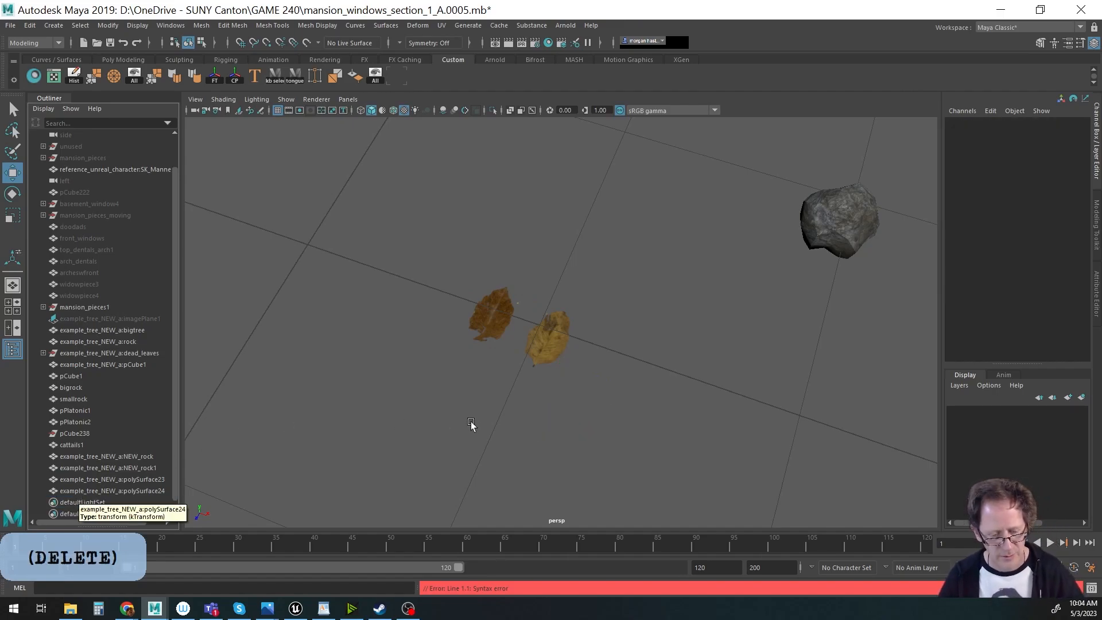
Center the pivots of both leaf planes and delete their construction history.
left_click(471, 352)
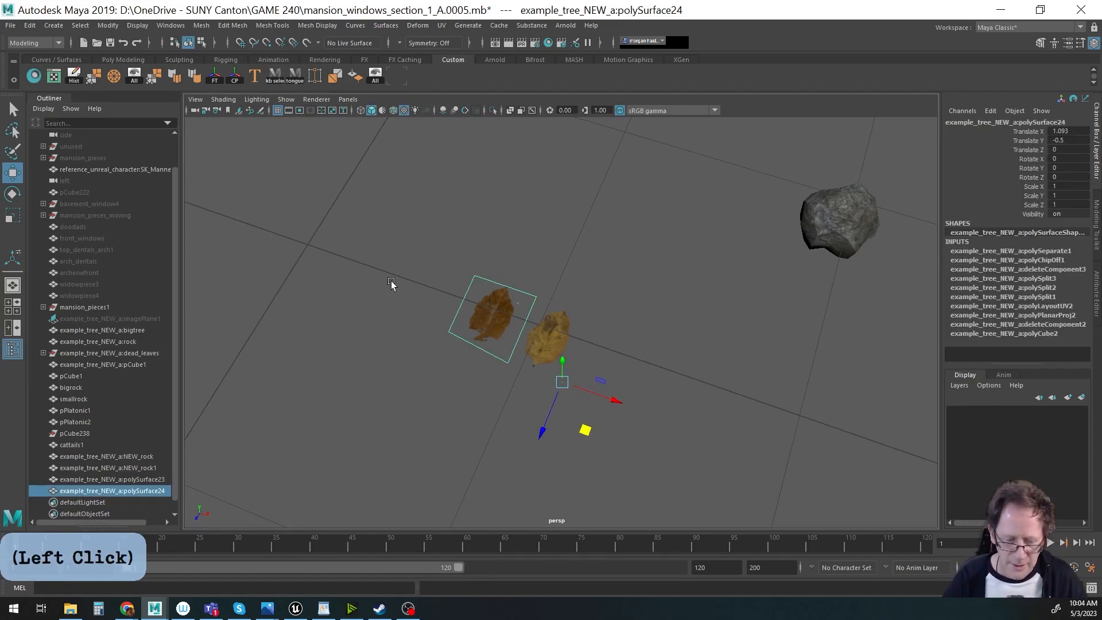
left_click(545, 336, "shift")
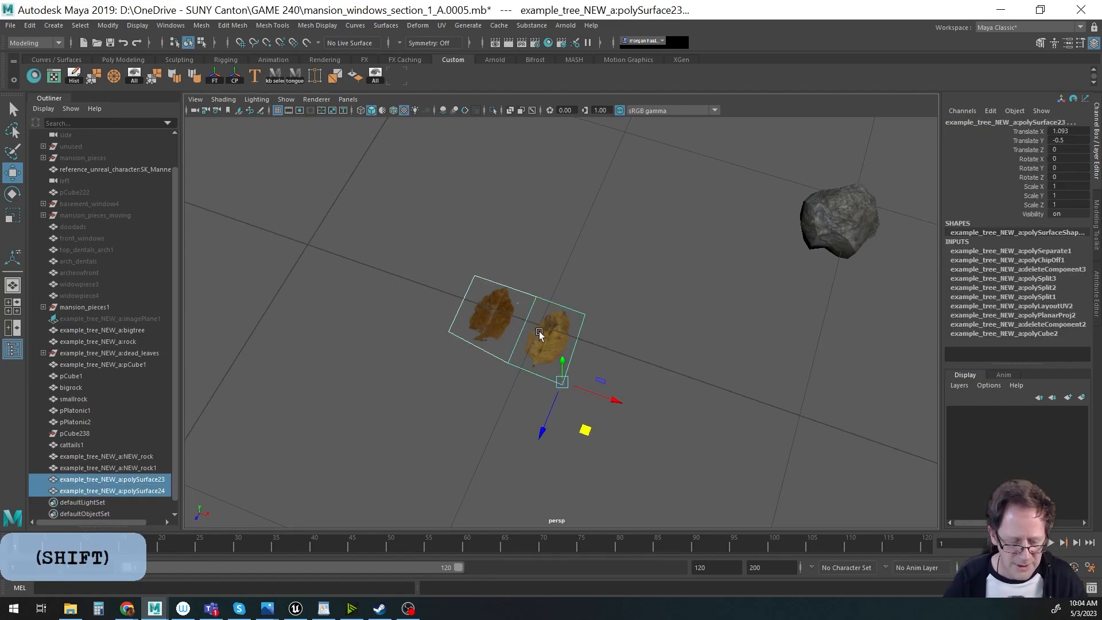
left_click(234, 76)
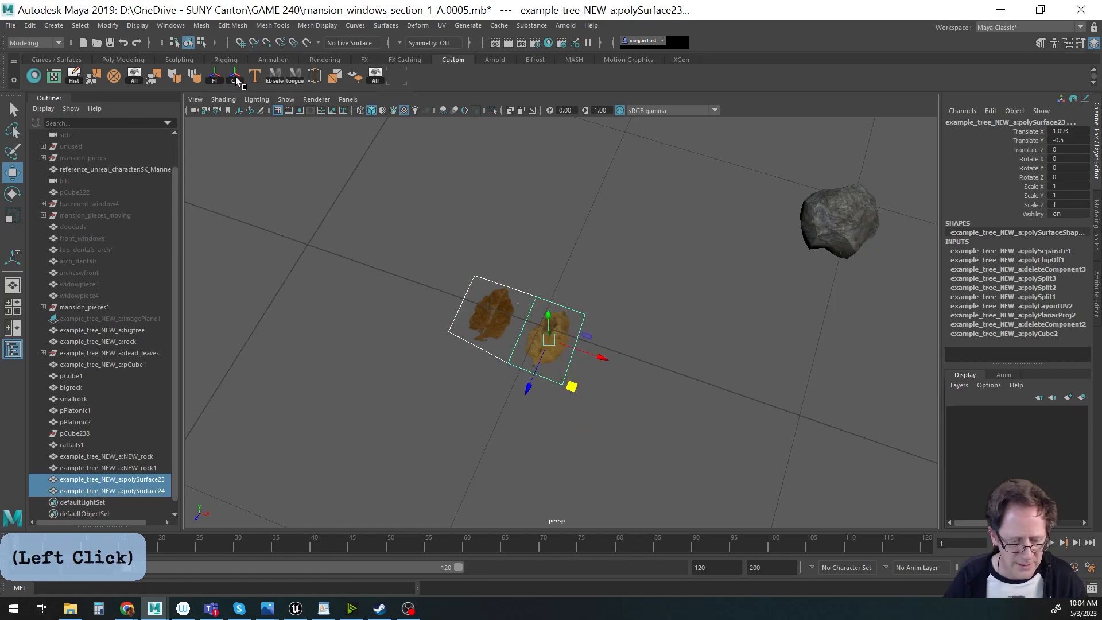
left_click(74, 75)
left_click(431, 338)
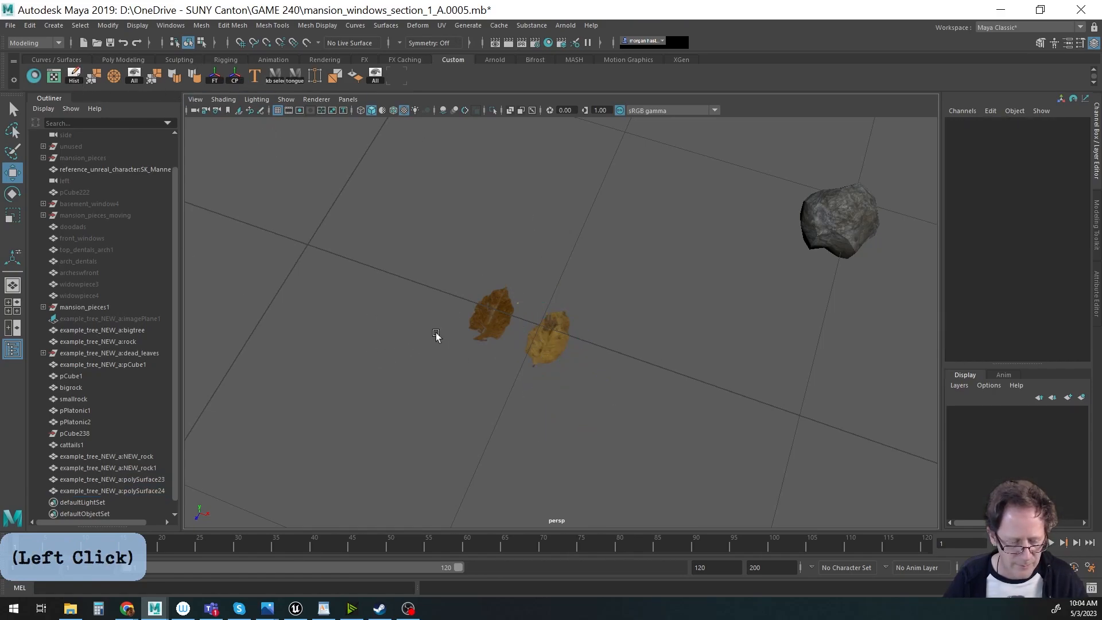
Rename the yellow leaf plane as Leaf_1 and the brown leaf plane as Leaf_2.
left_click(494, 325)
left_click(129, 480)
double_click(129, 481)
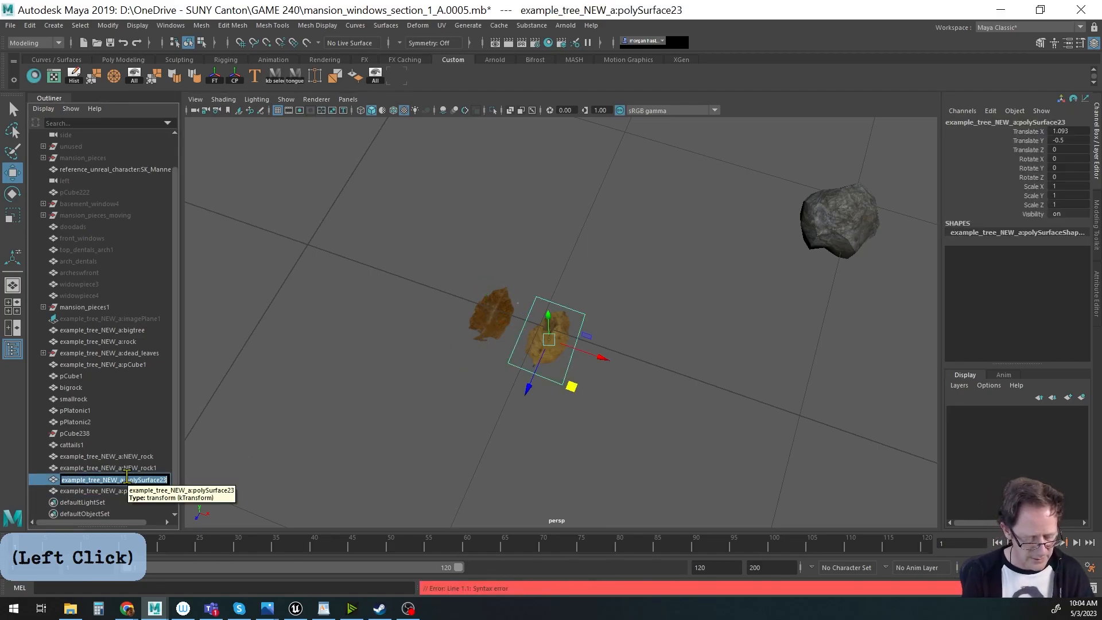
type("Leaf_1")
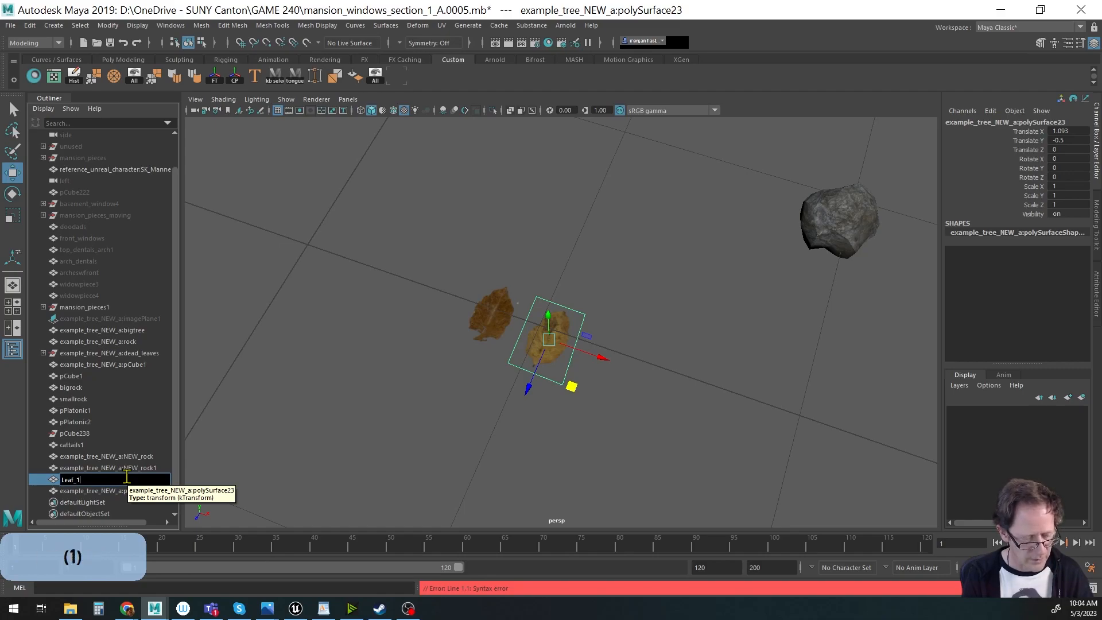
key("Return")
double_click(130, 492)
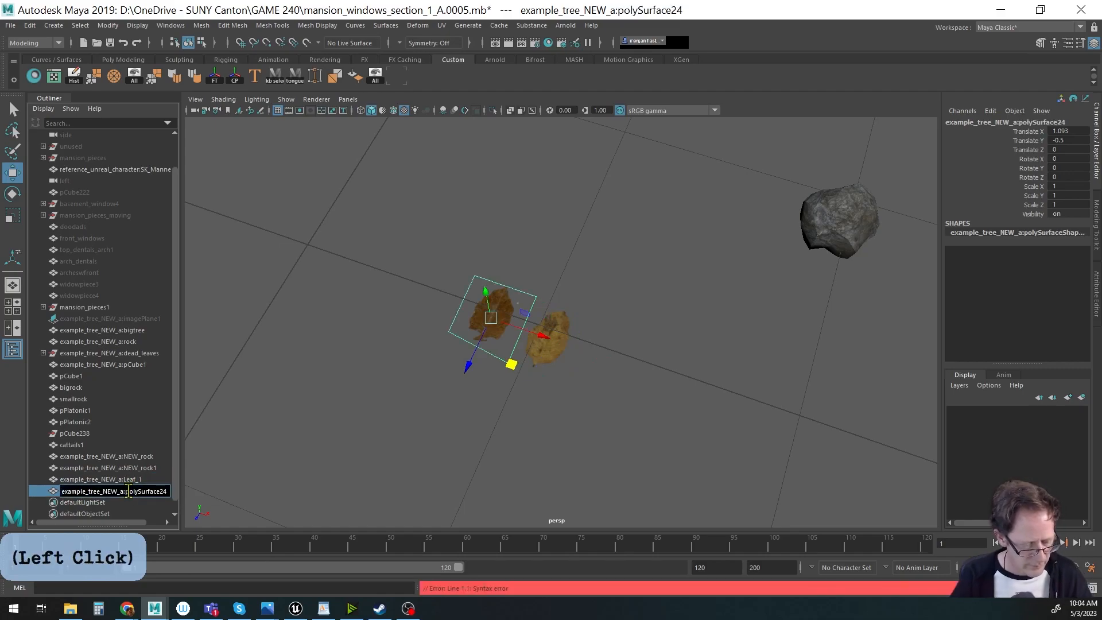
key("ctrl+a")
type("Leaf_2")
key("Return")
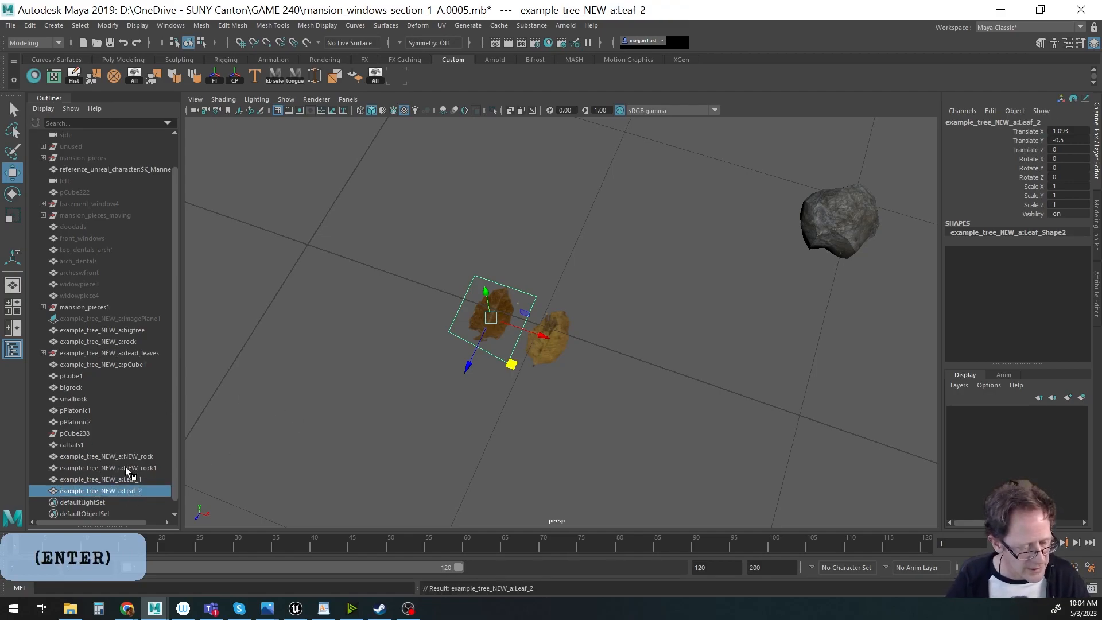
Select both leaves and move them next to the large rock, to about Translate X 3.098 and Translate Z -0.109.
middle_click(449, 386)
mouse_move(449, 386)
left_mouse_down("alt")
mouse_move(436, 392)
mouse_move(433, 373)
left_mouse_up("alt")
key("q")
left_click_drag(494, 348, 624, 409)
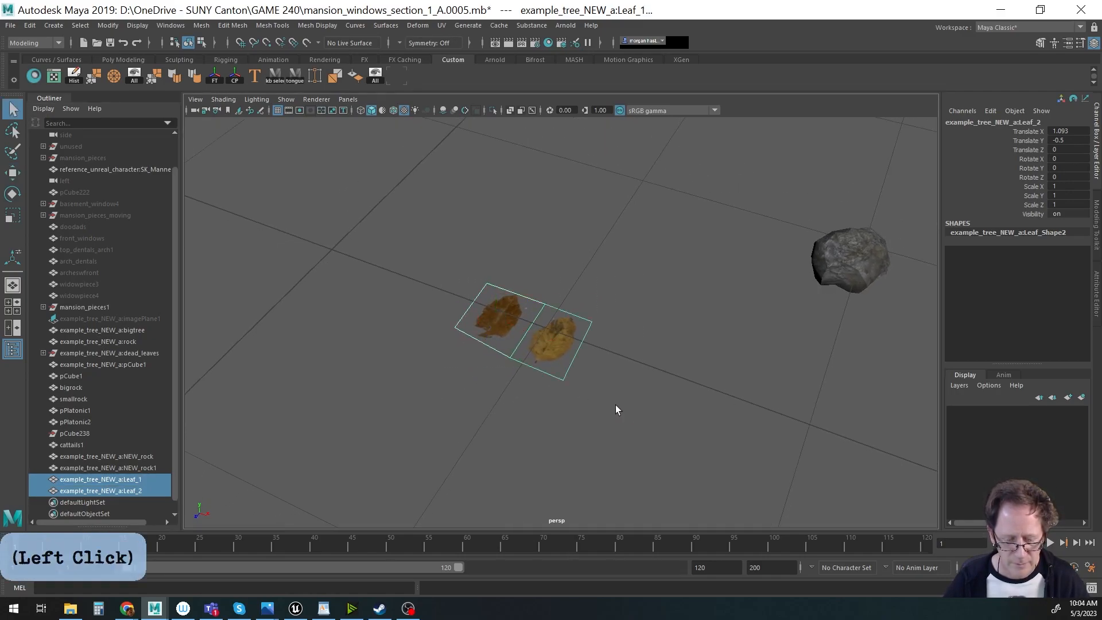
right_click_drag(651, 415, 521, 346, "alt")
key("w")
left_click_drag(580, 368, 718, 408)
left_click_drag(349, 259, 394, 248, "alt")
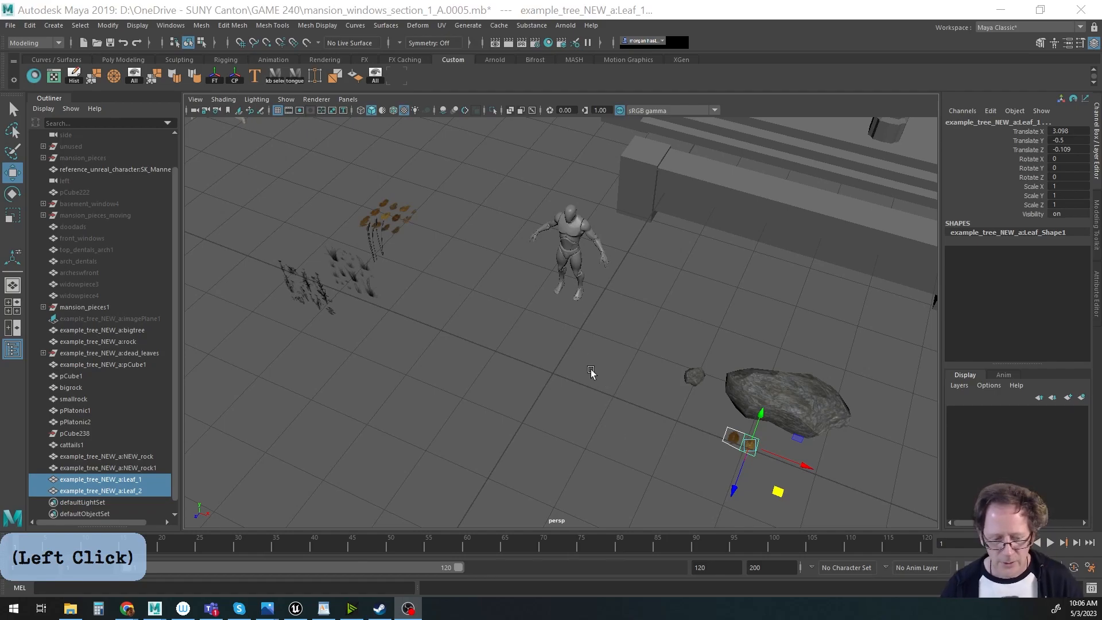
middle_click_drag(591, 371, 563, 369)
left_click_drag(563, 369, 581, 373, "alt")
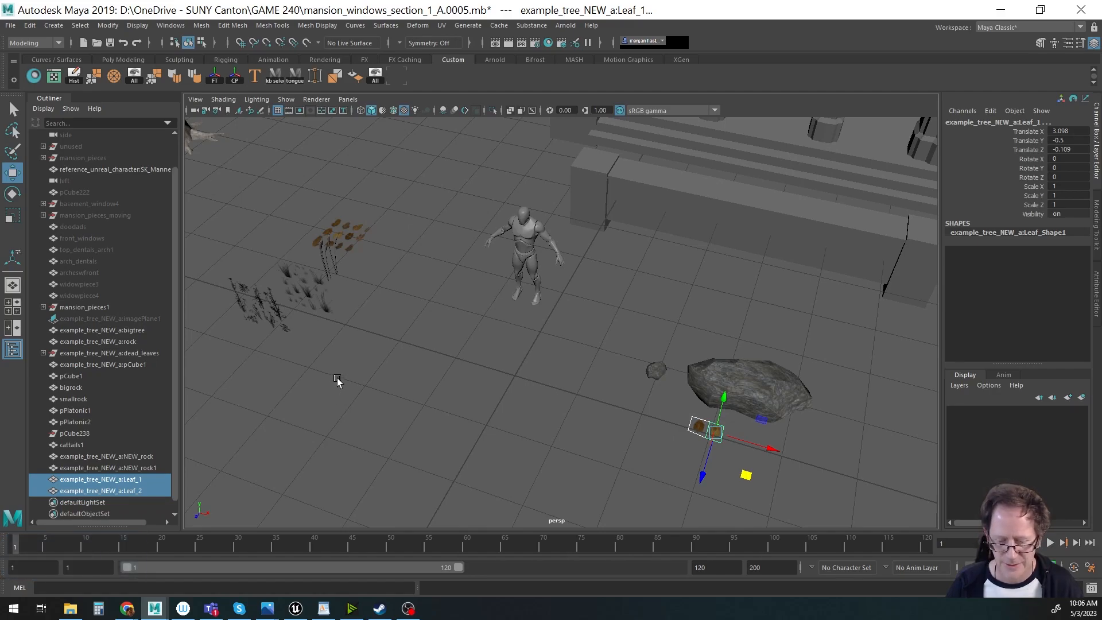
Examine the cattails up close and compare them with the cut leaves and the other props around the mannequin.
left_click(336, 270)
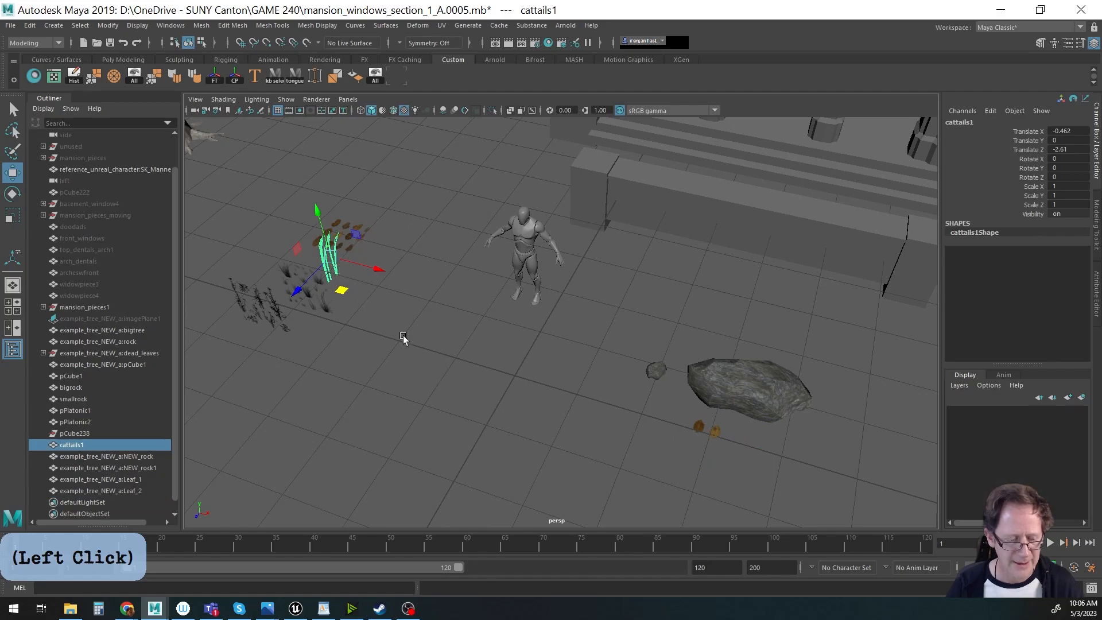
key("f")
left_click_drag(562, 394, 515, 370, "alt")
right_click_drag(588, 372, 402, 368, "alt")
middle_click_drag(577, 383, 457, 325, "alt")
right_click_drag(600, 353, 443, 345, "alt")
middle_click_drag(494, 356, 446, 338, "alt")
left_click_drag(445, 339, 773, 476, "alt")
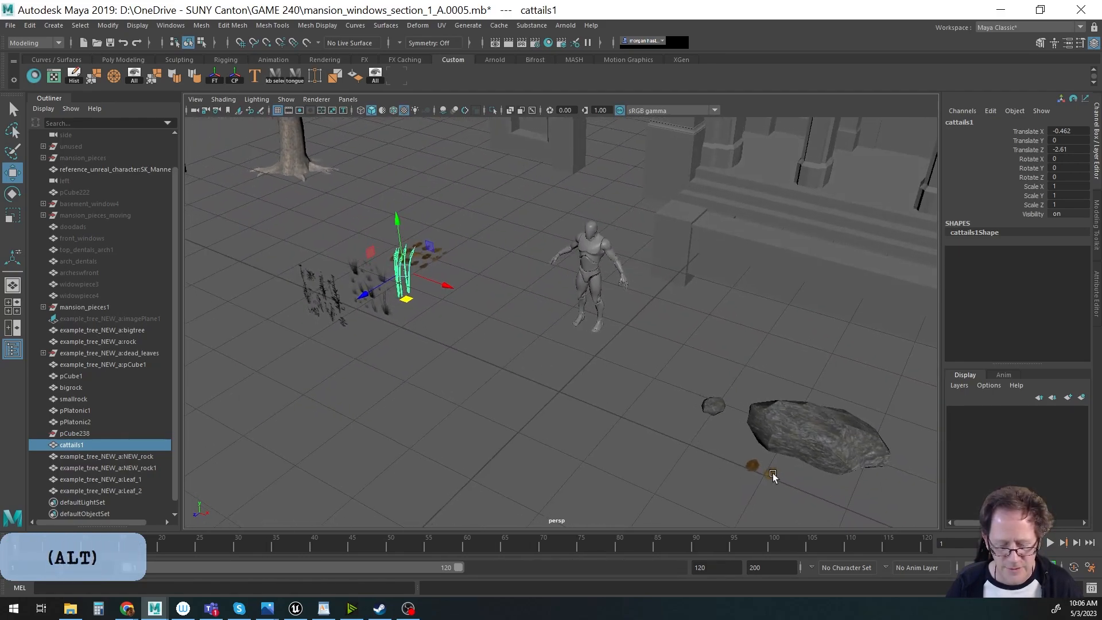
left_click(758, 471)
left_click(407, 284)
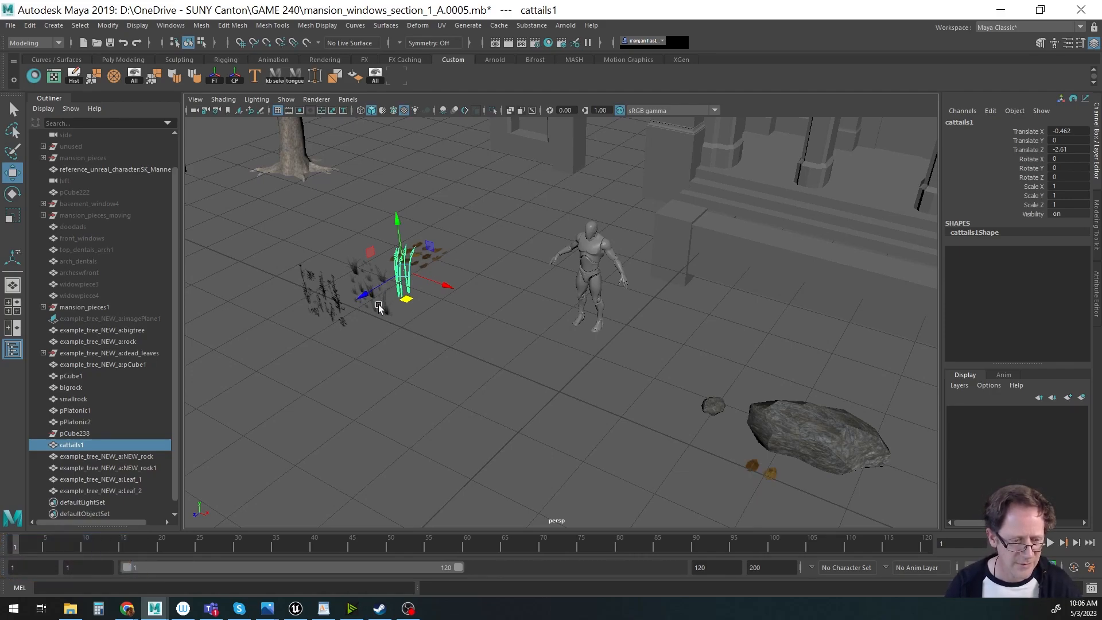
left_click_drag(533, 383, 466, 339, "alt")
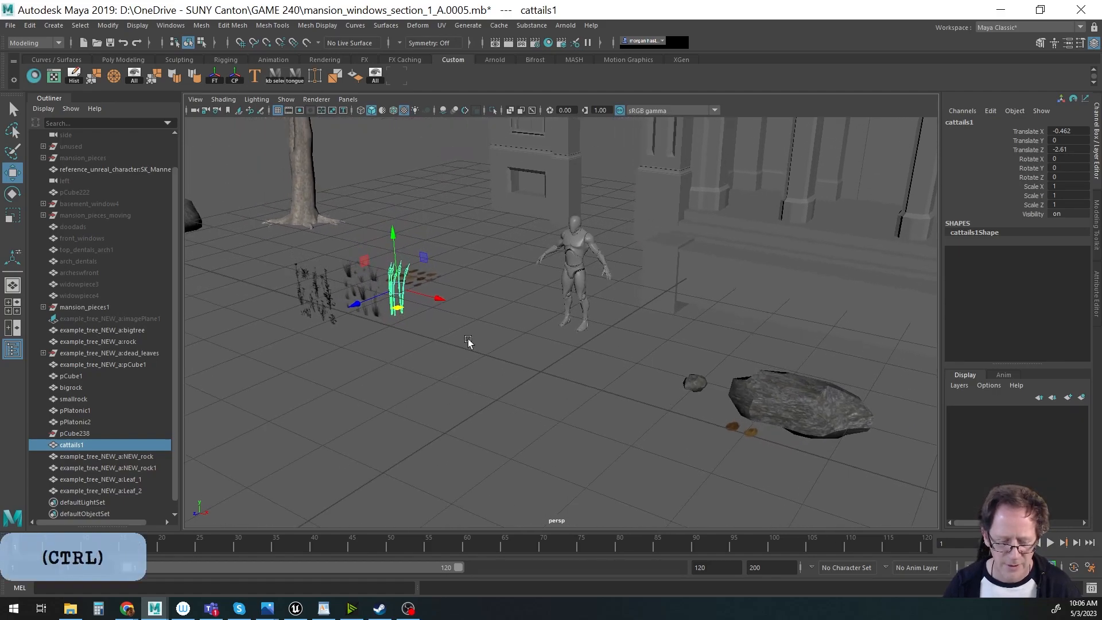
Create a polygon cylinder and set its Subdivisions Axis to 6.
key("space")
left_click(368, 294)
mouse_move(402, 336)
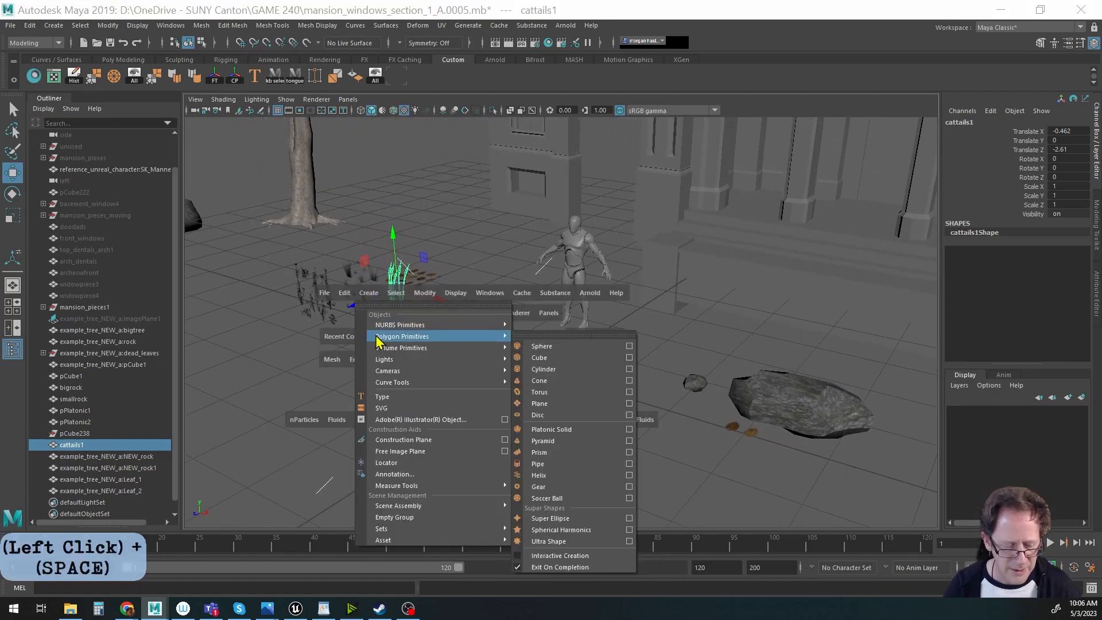
left_click(557, 370)
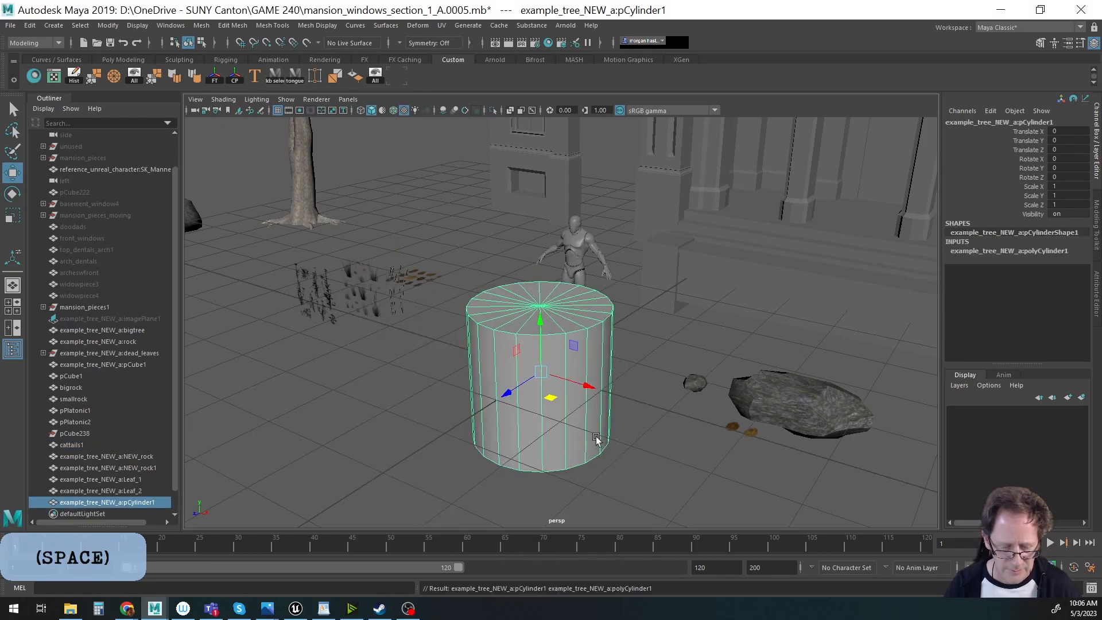
left_click(1003, 251)
double_click(1065, 277)
type("6")
key("Tab")
Scale the cylinder into a thin stick, about 0.017 in X and Z and 0.146 in Y, and raise it to about Translate Y 0.81.
middle_click_drag(638, 357, 667, 371, "alt")
key("r")
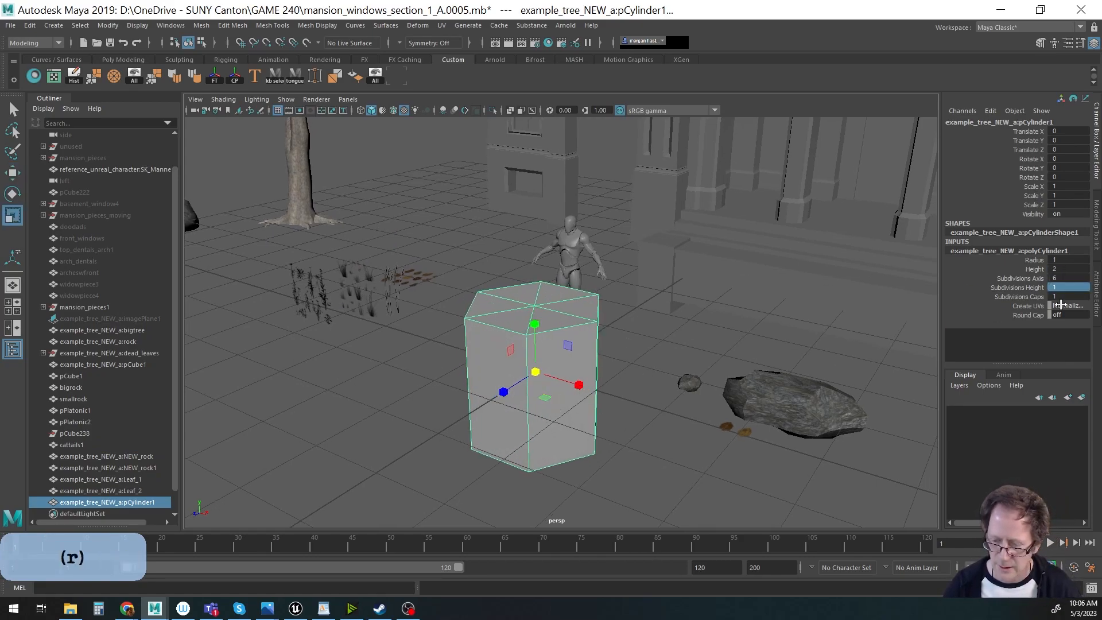
left_click_drag(545, 401, 542, 374)
left_click_drag(535, 328, 534, 292)
key("w")
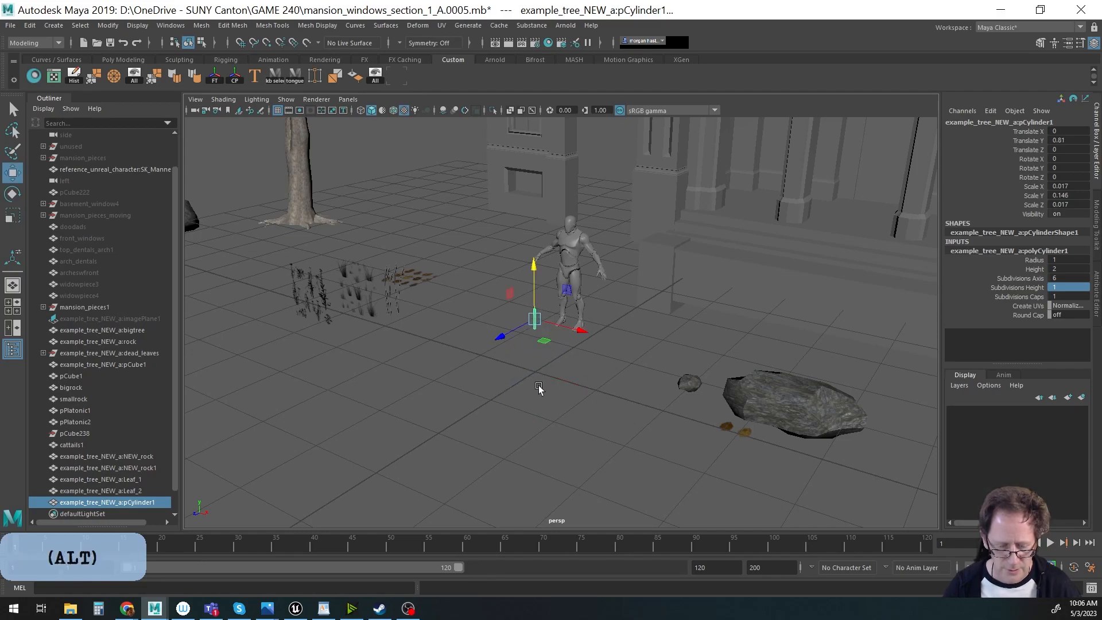
Move the thin cylinder beside the mannequin's hand, to about X -0.562 and Z -1.325, and shorten its Scale Y to about 0.085.
left_click_drag(539, 386, 546, 423, "alt")
left_click_drag(552, 461, 572, 391)
key("f")
right_click_drag(572, 392, 369, 374, "alt")
left_click_drag(556, 431, 552, 344, "alt")
key("r")
left_click_drag(562, 273, 564, 296)
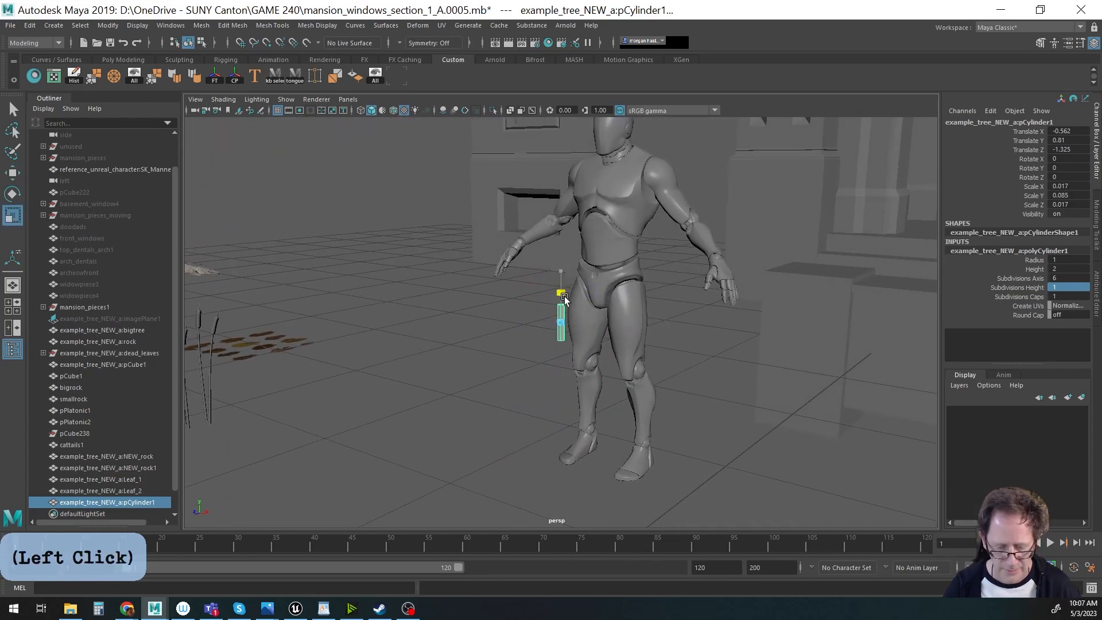
Stretch the thin cylinder slightly to about Scale Y 0.087.
left_click_drag(564, 298, 565, 296)
mouse_move(602, 388)
left_mouse_down("alt")
mouse_move(676, 406)
mouse_move(799, 394)
mouse_move(615, 392)
left_mouse_up("alt")
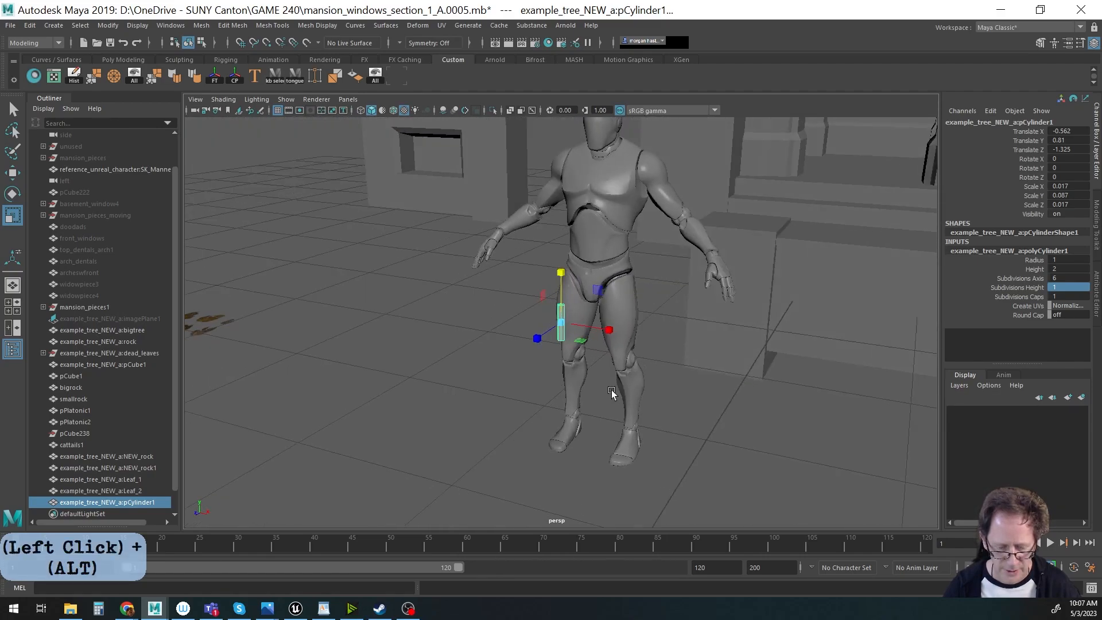
right_click_drag(615, 393, 448, 381, "alt")
left_click_drag(535, 385, 515, 404, "alt")
Move the cylinder horizontally to open floor in front of the mannequin, at about Translate X 0.255 and Z 0.295.
left_click_drag(574, 356, 555, 472)
key("ctrl+z")
key("w")
left_click_drag(572, 364, 548, 483)
middle_click_drag(620, 488, 627, 386, "alt")
left_click_drag(627, 386, 623, 353, "alt")
right_click_drag(435, 384, 633, 300, "alt")
middle_click_drag(634, 300, 617, 360, "alt")
left_click_drag(617, 360, 635, 379, "alt")
right_click_drag(634, 379, 697, 357, "alt")
left_click_drag(697, 357, 695, 361, "alt")
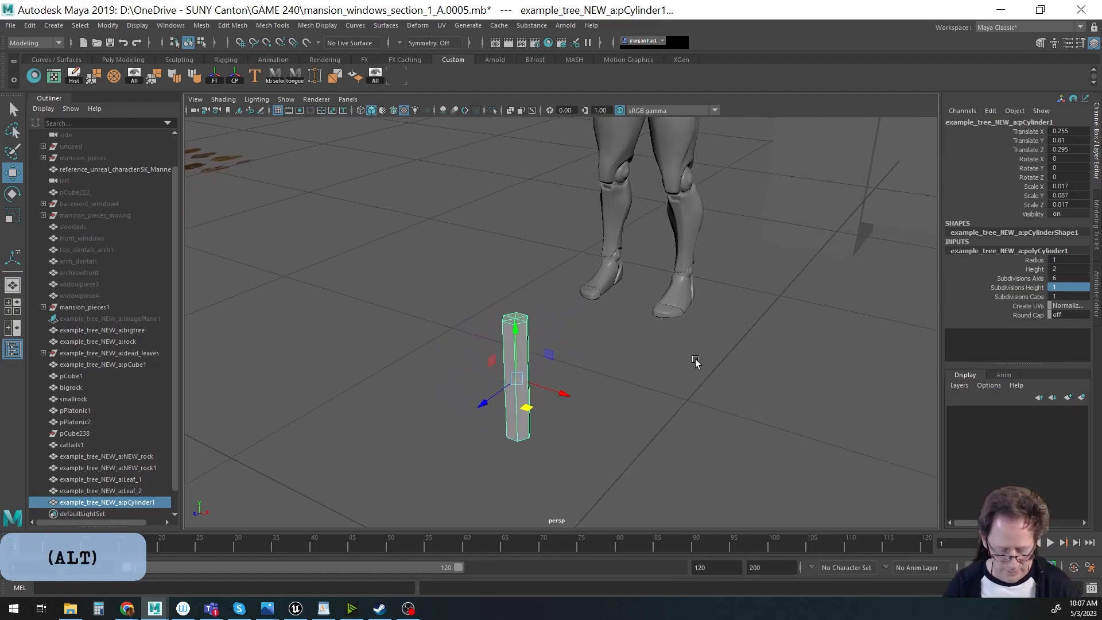
Extrude the cylinder's top cap faces slightly upward and shrink them in X and Z to form a tapered shoulder.
key("F11")
left_click_drag(475, 294, 527, 336)
key("q")
left_click(516, 419, "ctrl")
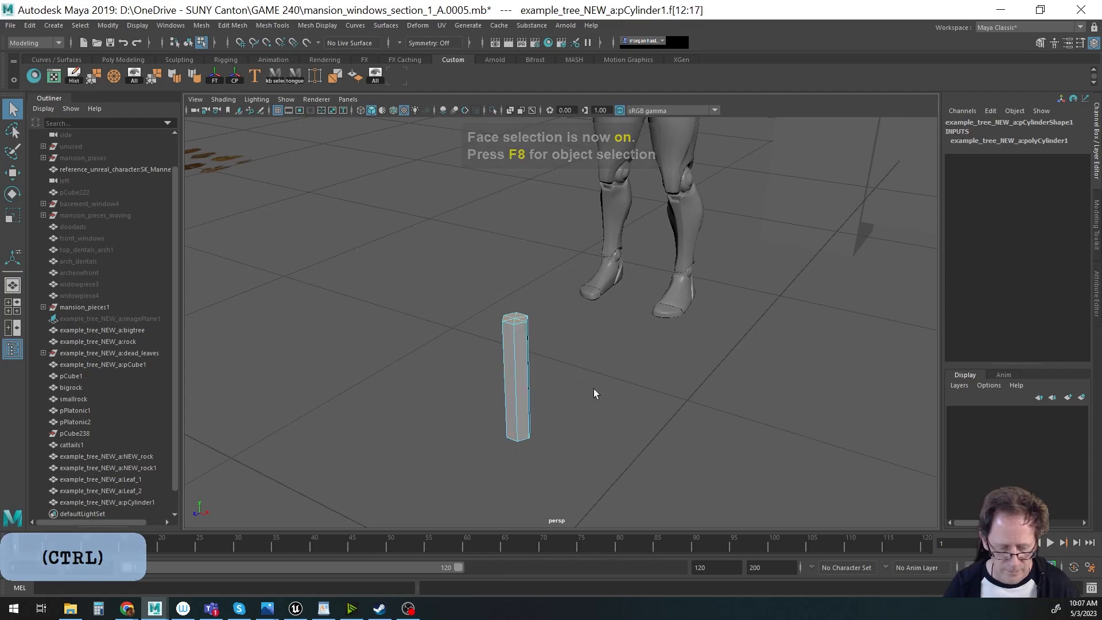
key("ctrl+e")
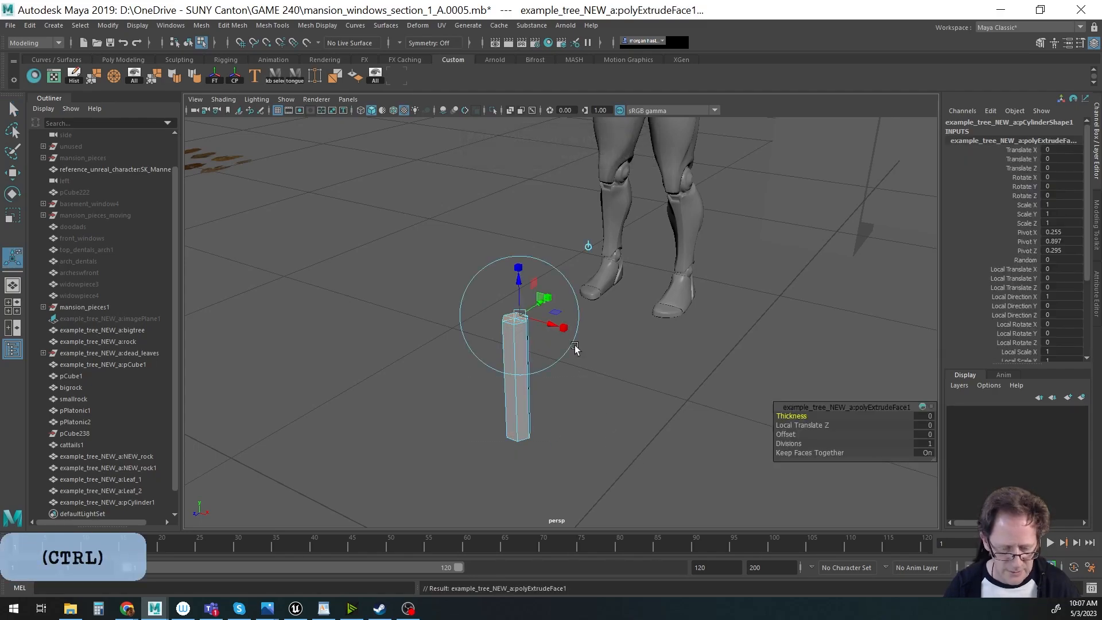
key("w")
left_click_drag(514, 279, 513, 279)
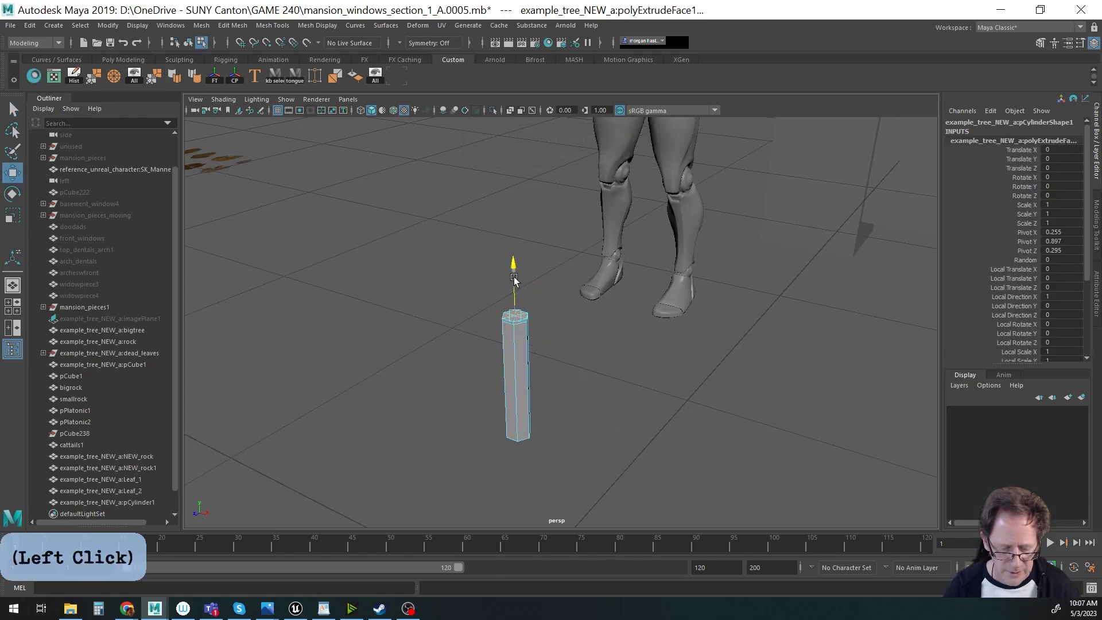
key("r")
left_click(523, 333)
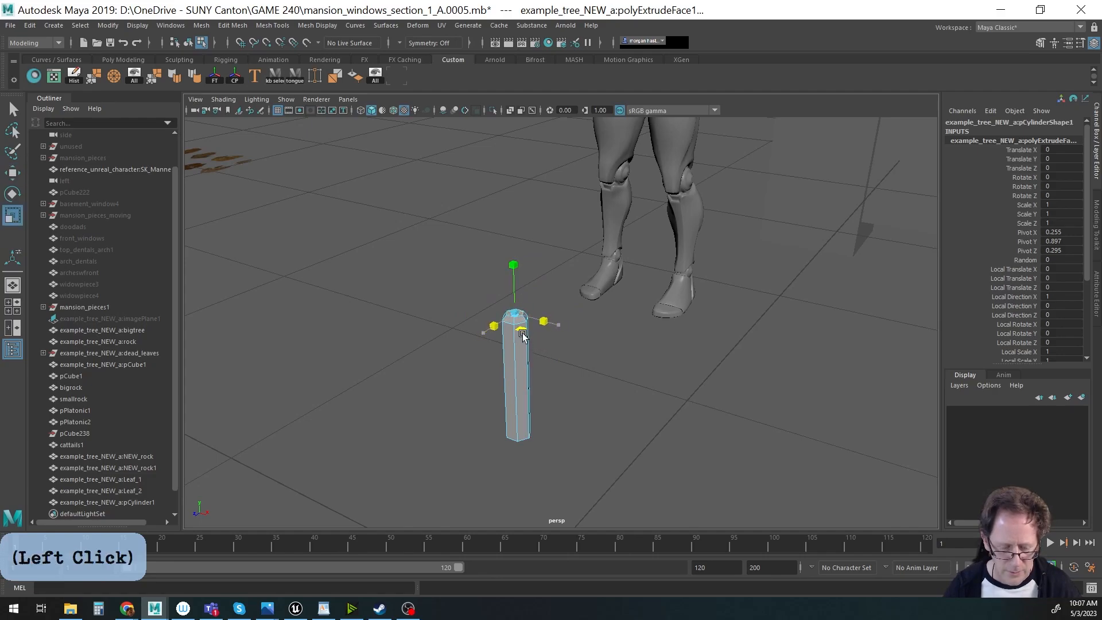
left_click_drag(519, 332, 516, 328)
key("w")
Extrude the narrowed top faces upward again into a long thin spike above the cylinder.
right_click_drag(566, 399, 539, 361, "alt")
key("ctrl+e")
key("w")
left_click_drag(557, 310, 556, 254)
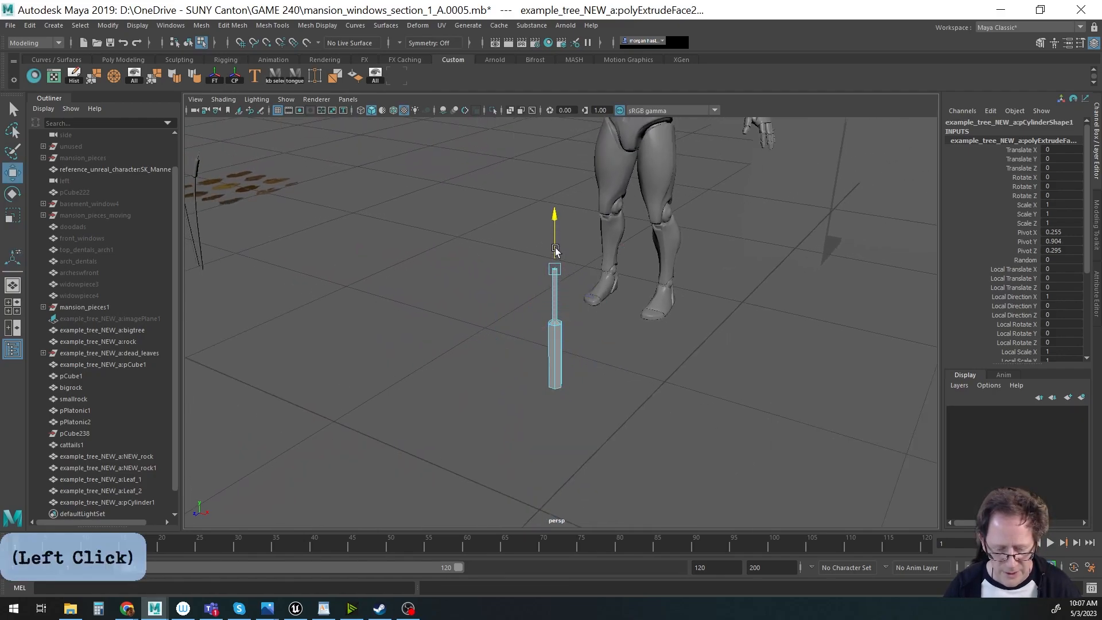
Select the vertices at the end of the upper spike and merge them into a single point.
key("q")
right_click_drag(626, 291, 581, 302)
left_click_drag(525, 249, 609, 289)
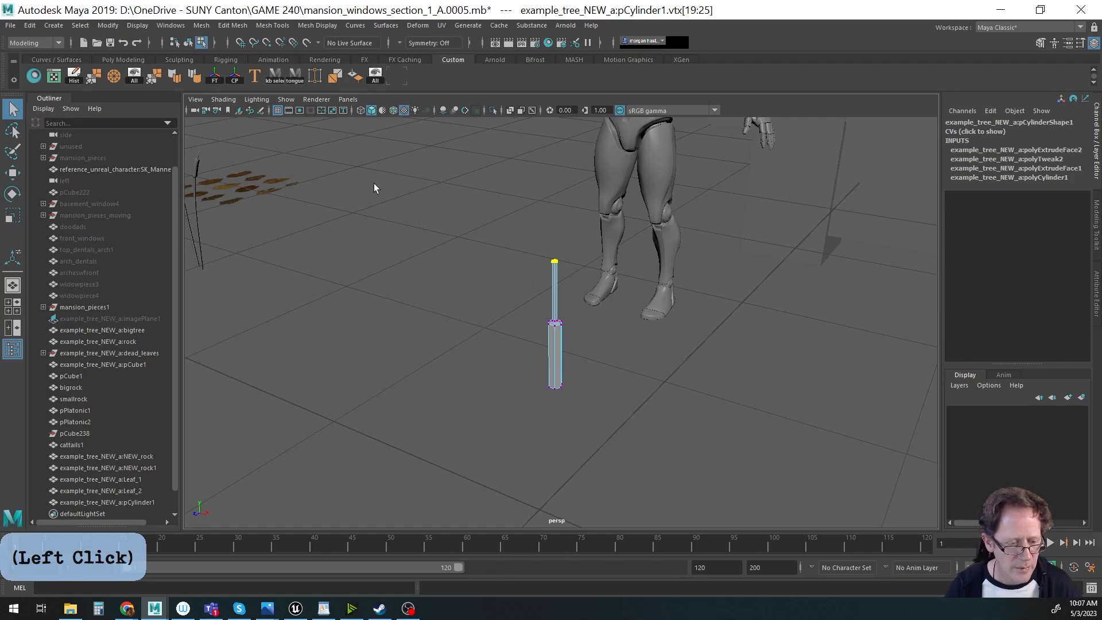
key("space")
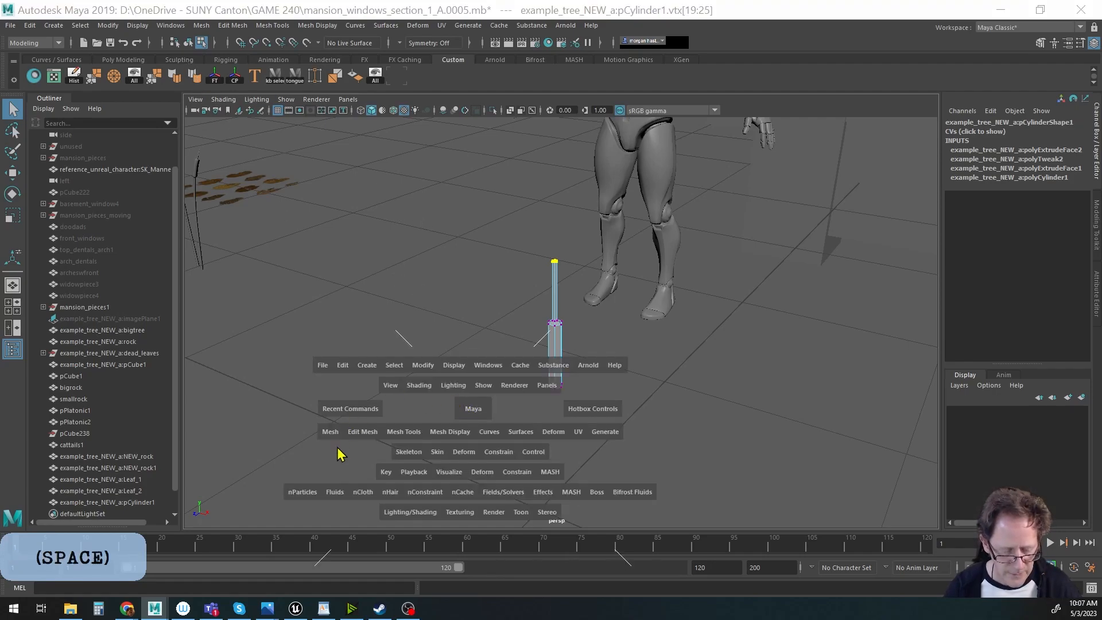
left_click_drag(370, 439, 372, 172)
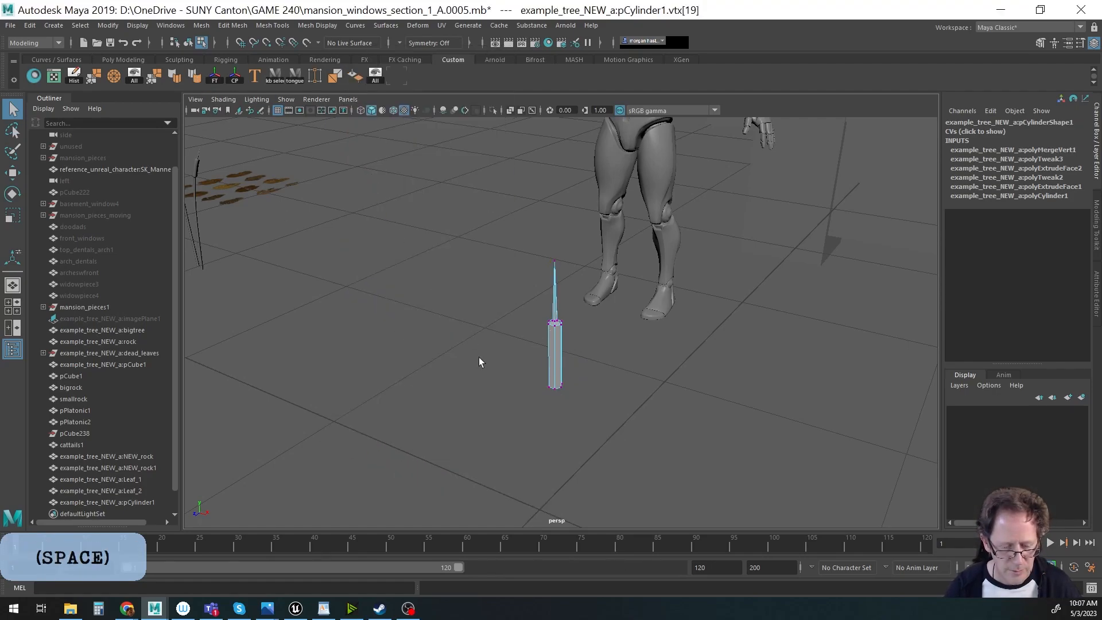
Extrude the cylinder's bottom cap faces slightly downward and shrink them in X and Z to taper the lower end.
left_click_drag(593, 424, 555, 297, "alt")
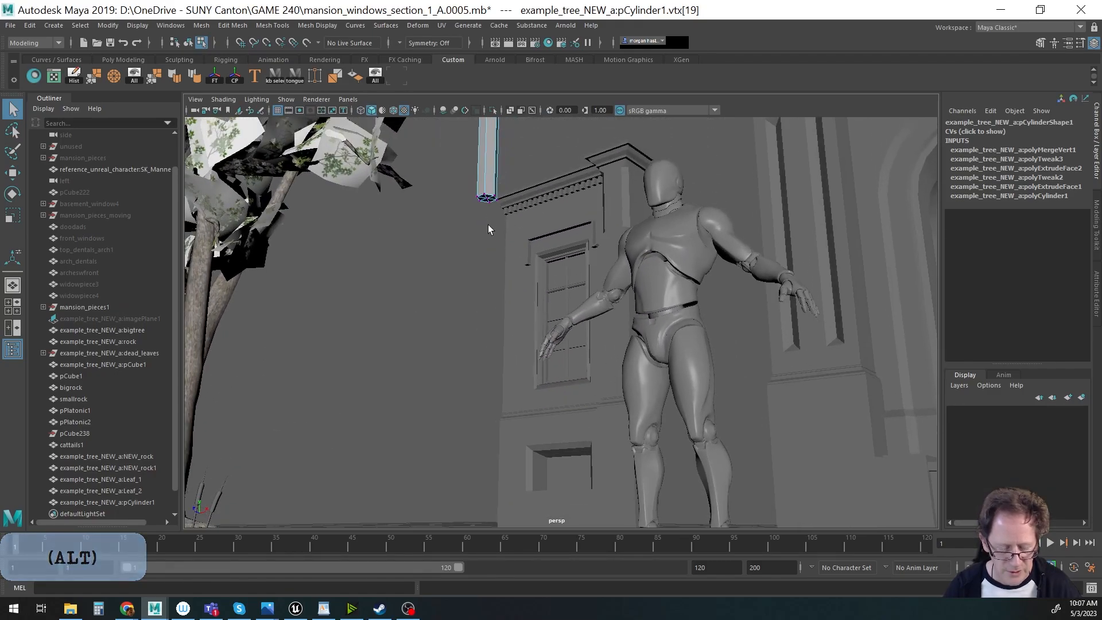
middle_click_drag(490, 223, 493, 281, "alt")
right_click_drag(493, 282, 493, 304, "alt")
left_click_drag(463, 178, 525, 225)
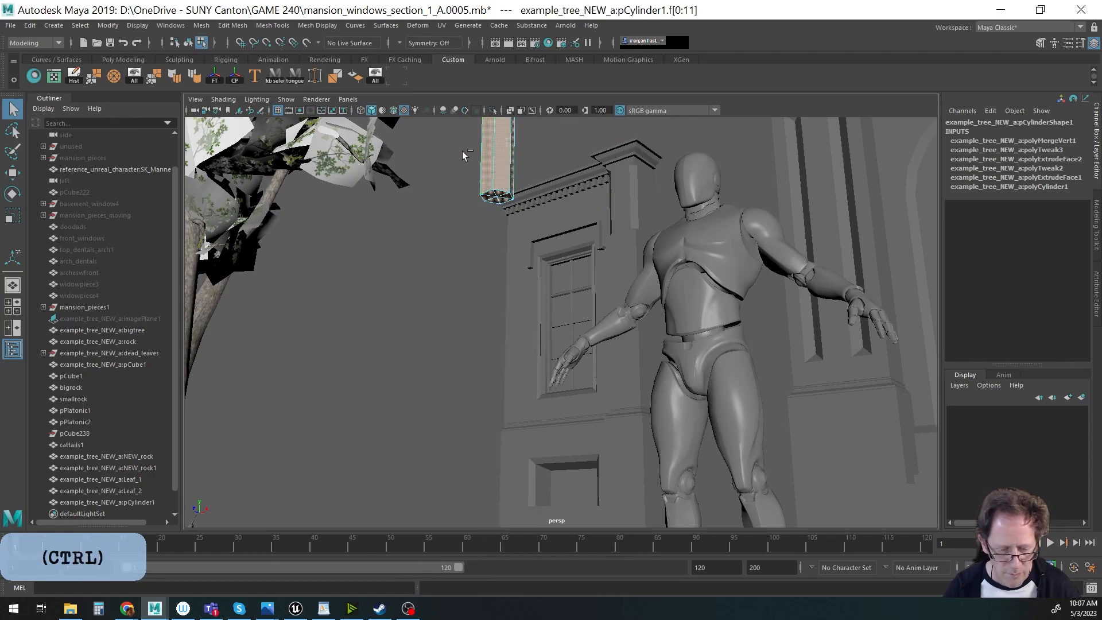
key("ctrl+e")
key("w")
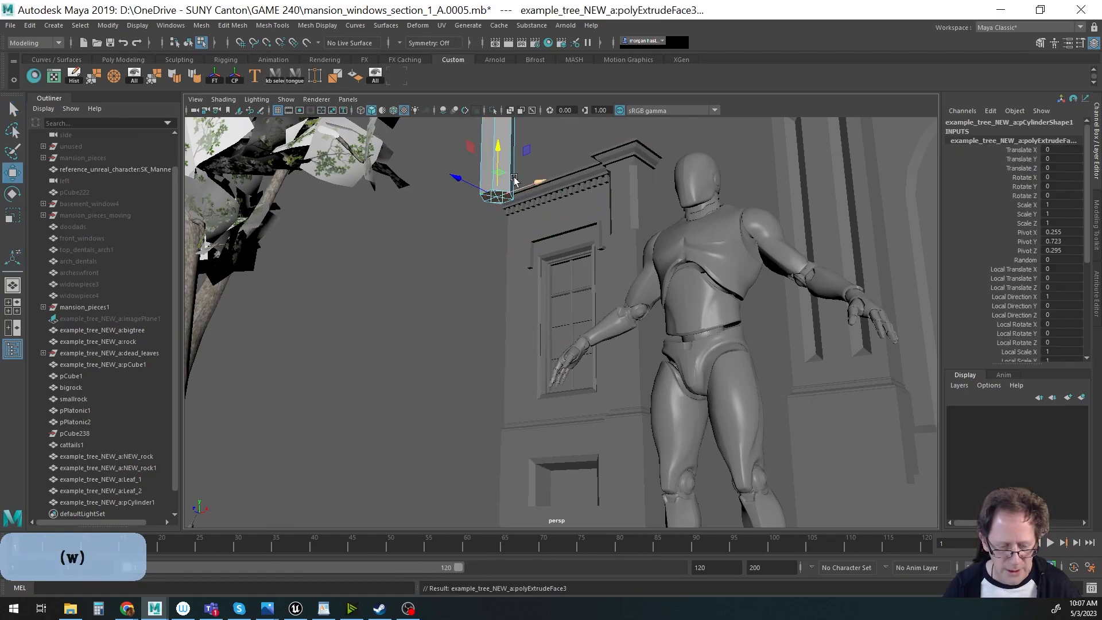
left_click_drag(499, 148, 500, 154)
key("r")
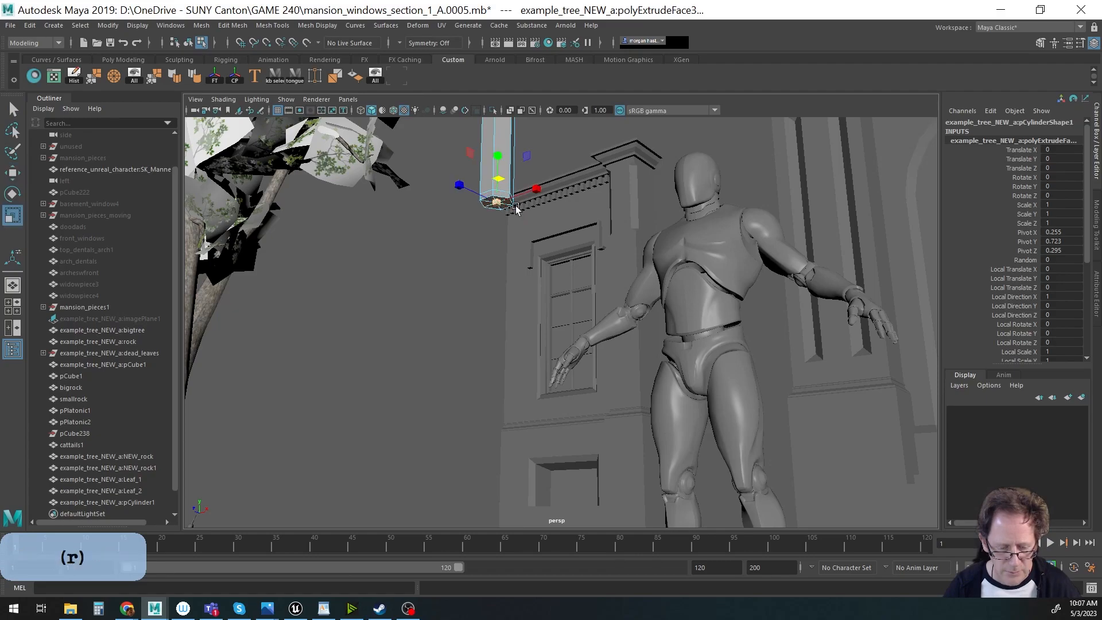
left_click(488, 210)
left_click_drag(488, 209, 485, 212)
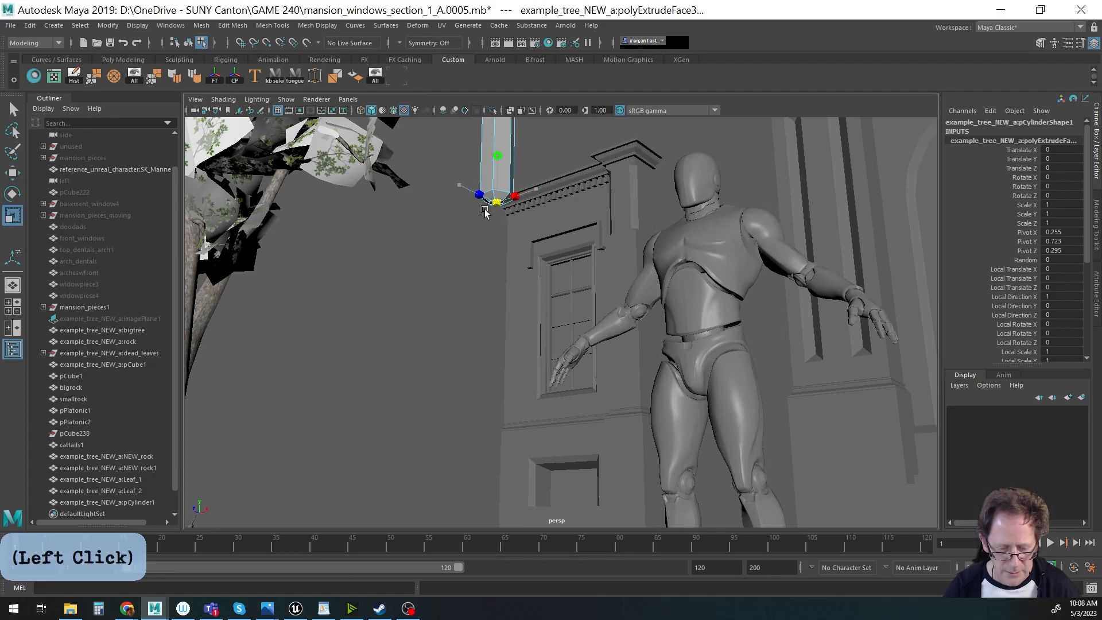
key("w")
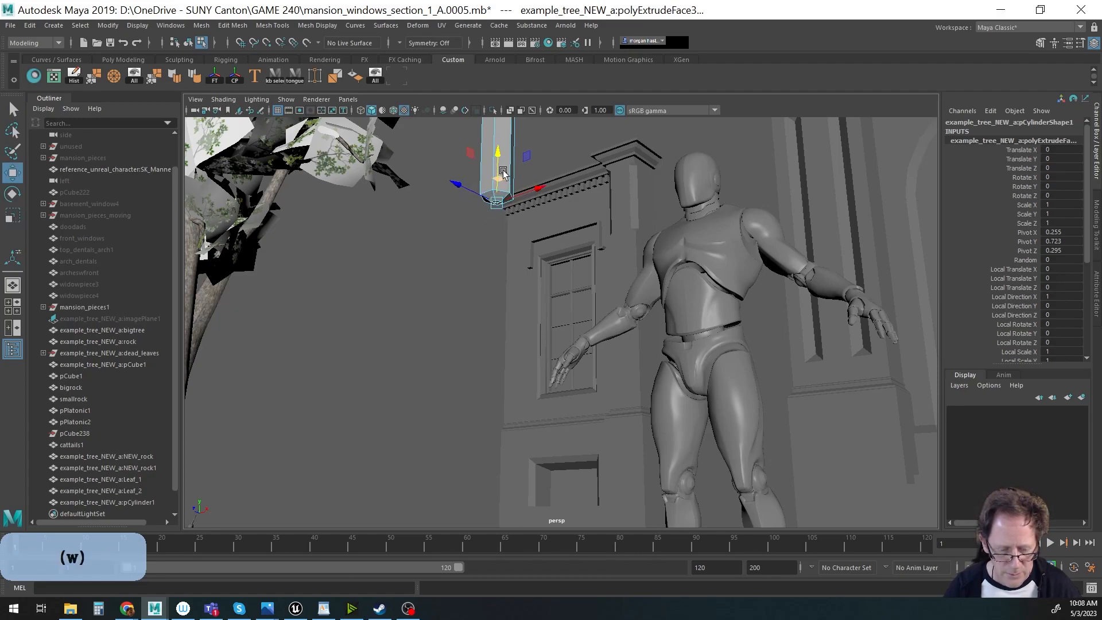
left_click_drag(504, 174, 497, 165)
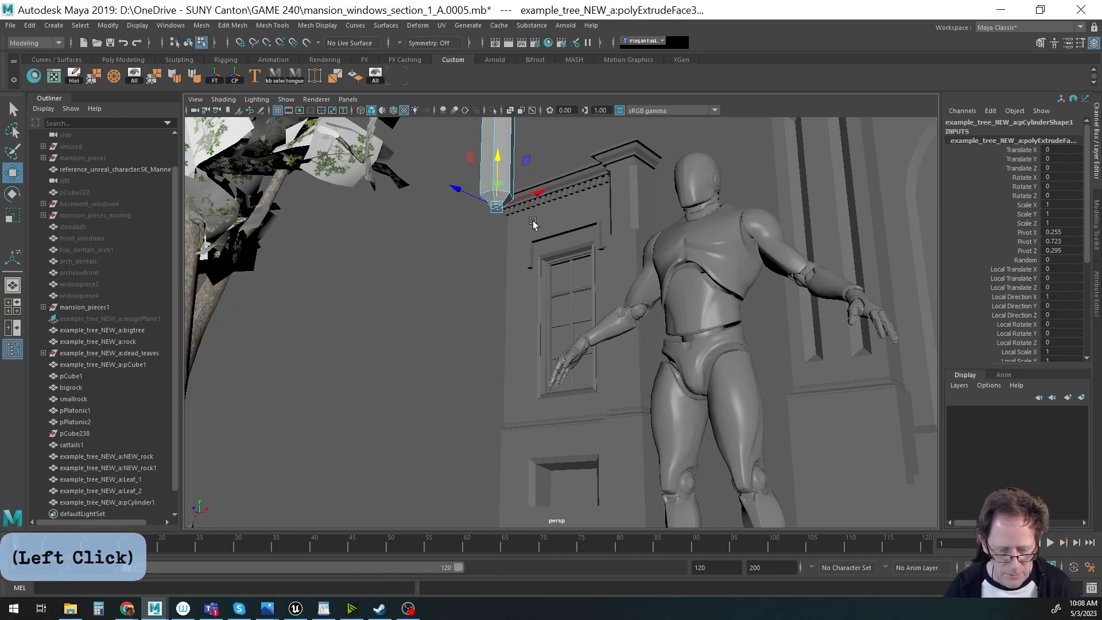
Extrude the narrowed bottom faces downward twice to start a long thin stem below the cattail head.
key("ctrl+e")
key("w")
left_click_drag(496, 159, 490, 322)
right_click_drag(491, 322, 472, 341, "alt")
left_click_drag(473, 342, 519, 308, "alt")
key("ctrl+e")
key("w")
left_click_drag(494, 272, 492, 391)
Extend the stem downward with further extruded segments and return to object selection.
key("ctrl+e")
key("w")
key("ctrl+e")
key("w")
mouse_move(573, 418)
left_mouse_down("alt")
mouse_move(516, 421)
mouse_move(597, 411)
mouse_move(561, 406)
left_mouse_up("alt")
key("ctrl+e")
key("w")
left_click_drag(477, 360, 553, 395)
key("F8")
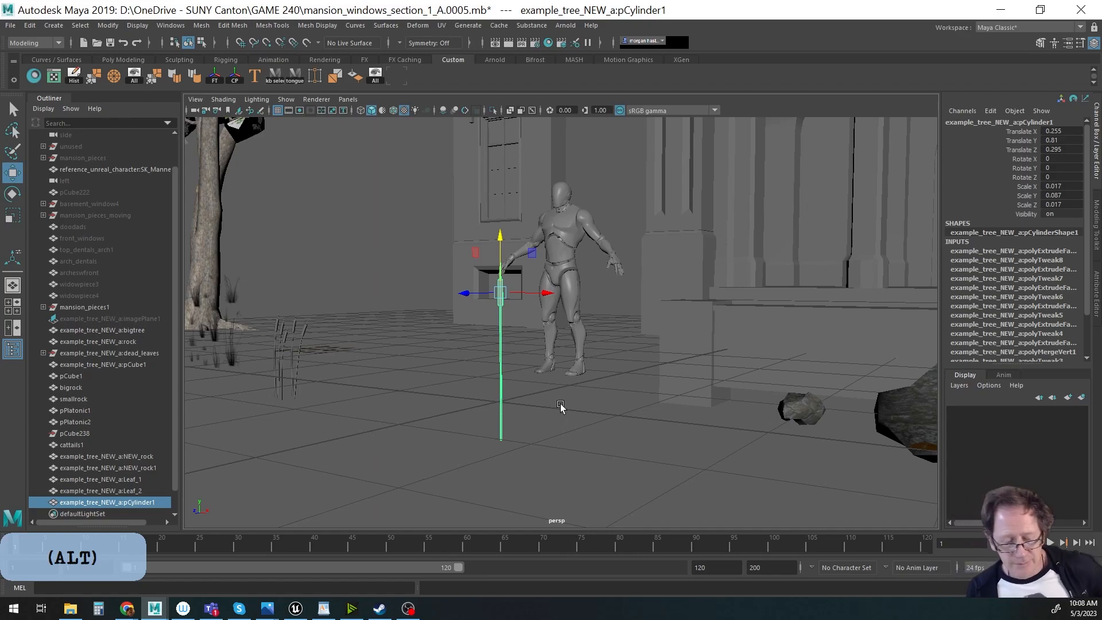
Delete the cattail object's construction history and save the scene.
left_click_drag(561, 358, 572, 358, "alt")
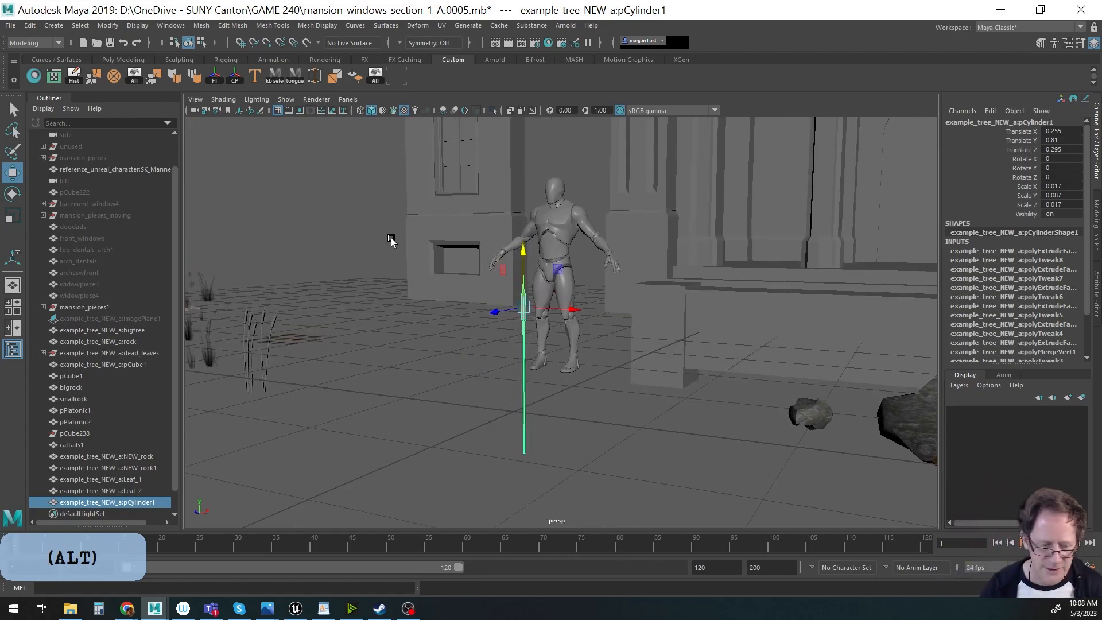
left_click(75, 77)
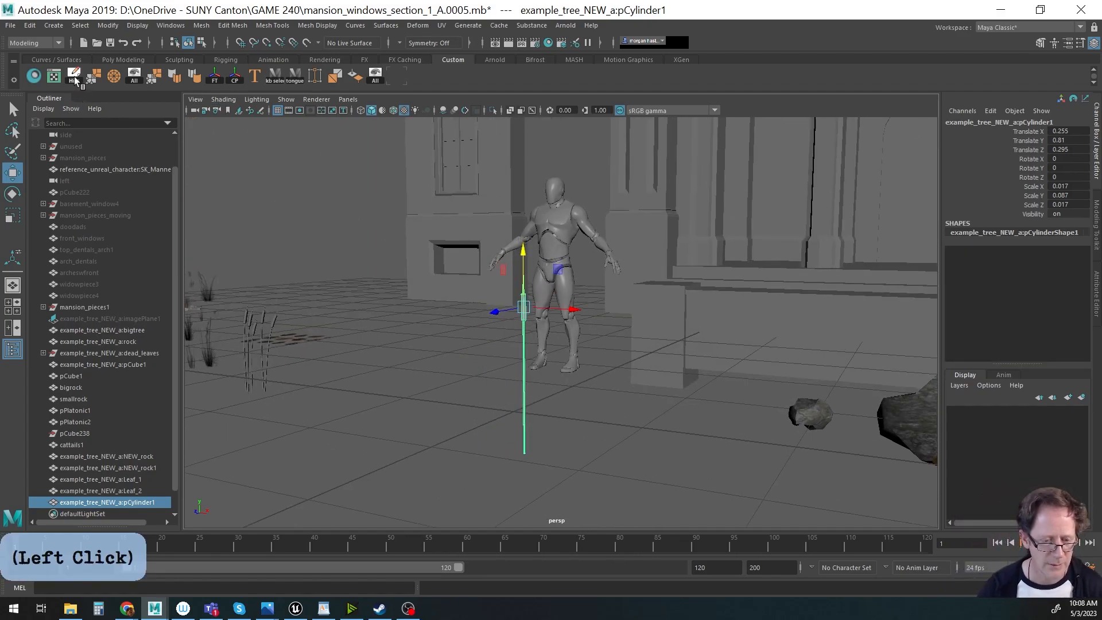
middle_click_drag(413, 227, 394, 199, "alt")
left_click_drag(394, 200, 362, 222, "alt")
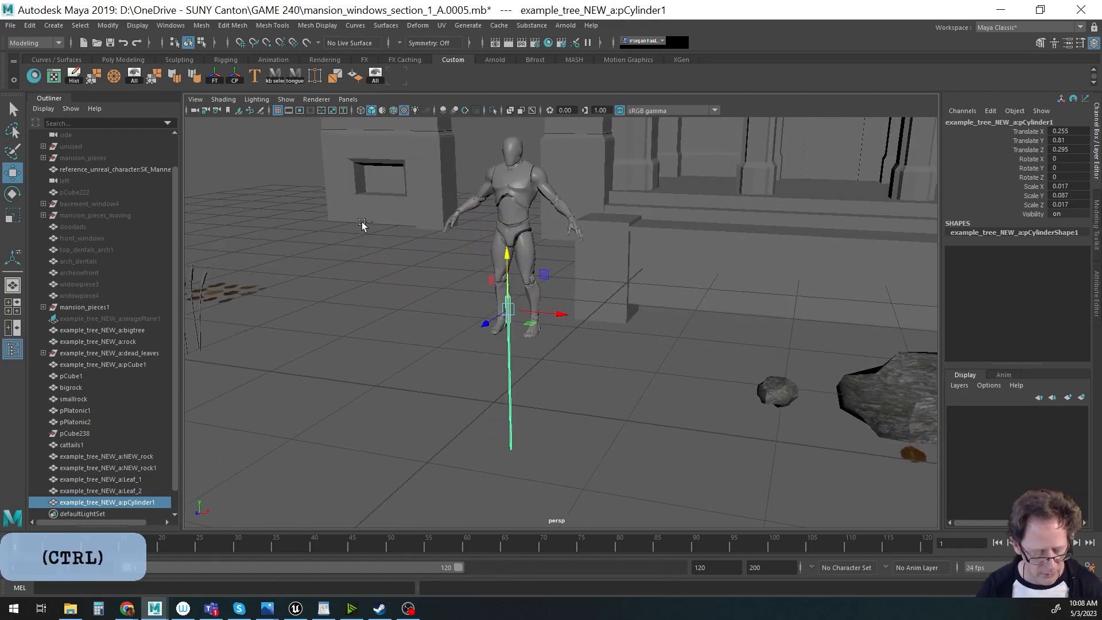
key("ctrl+s")
middle_click_drag(563, 259, 553, 241, "alt")
left_click_drag(553, 241, 568, 261, "alt")
middle_click_drag(568, 261, 593, 263, "alt")
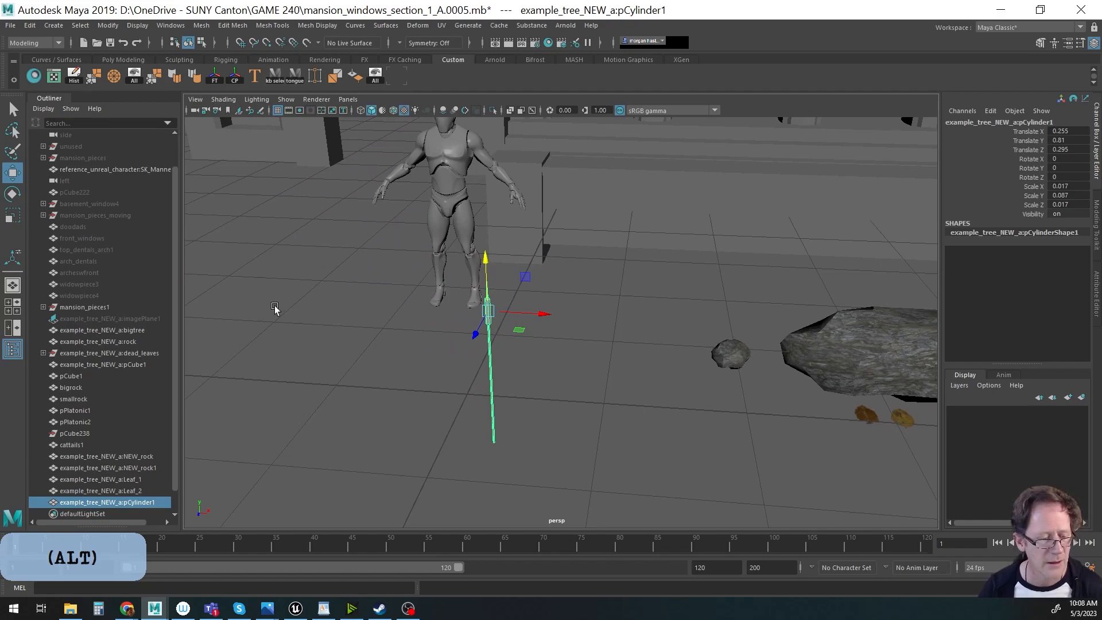
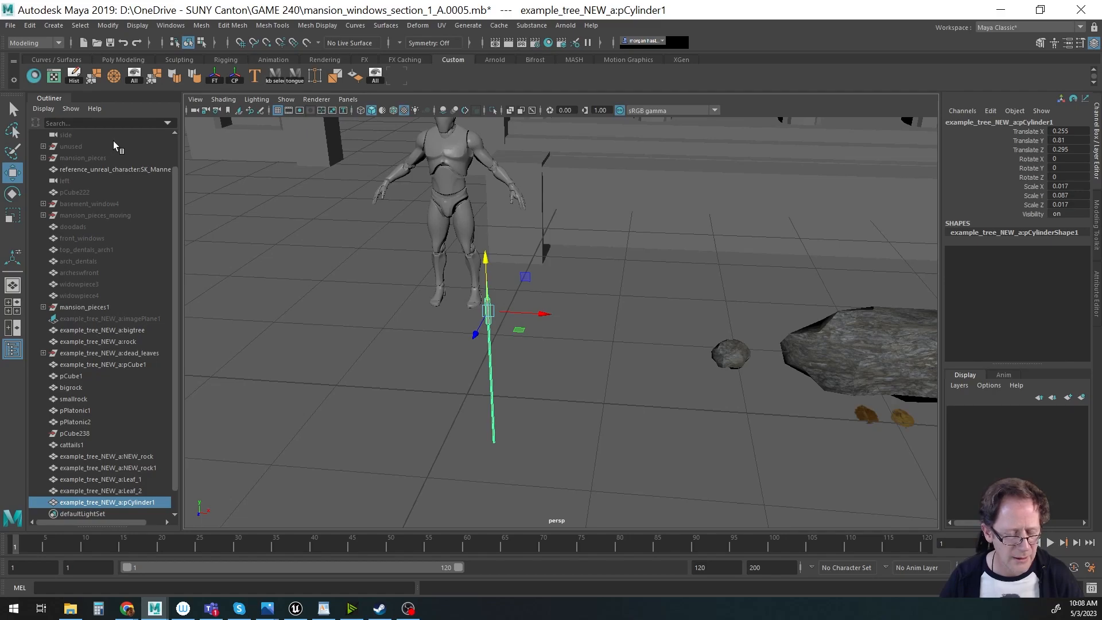
Create a new Lambert material in the Hypershade.
left_click(30, 79)
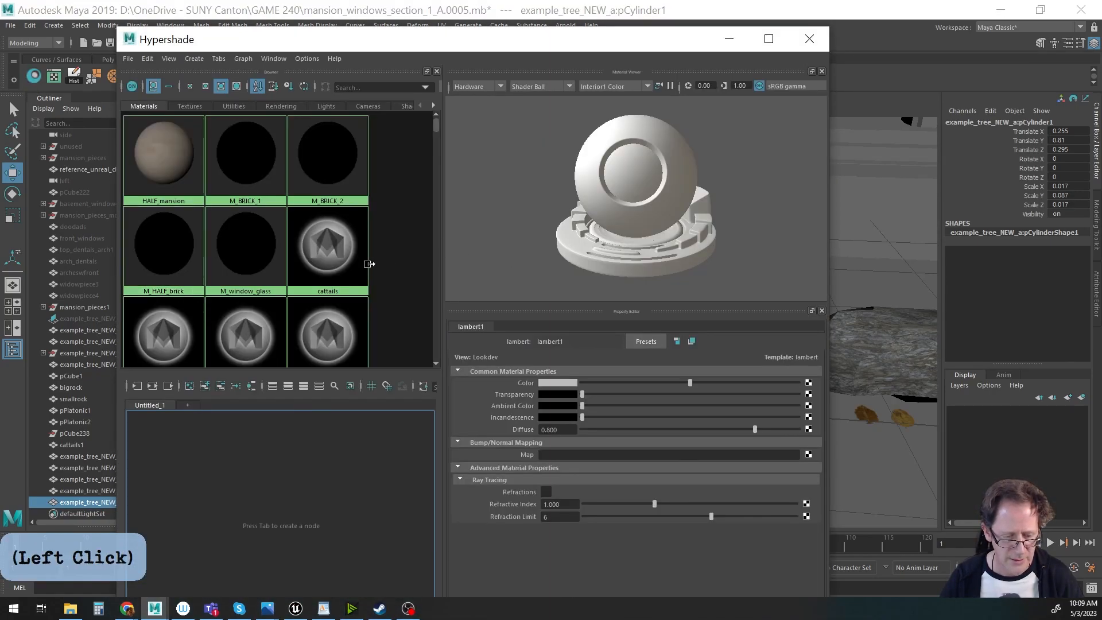
right_click(405, 242)
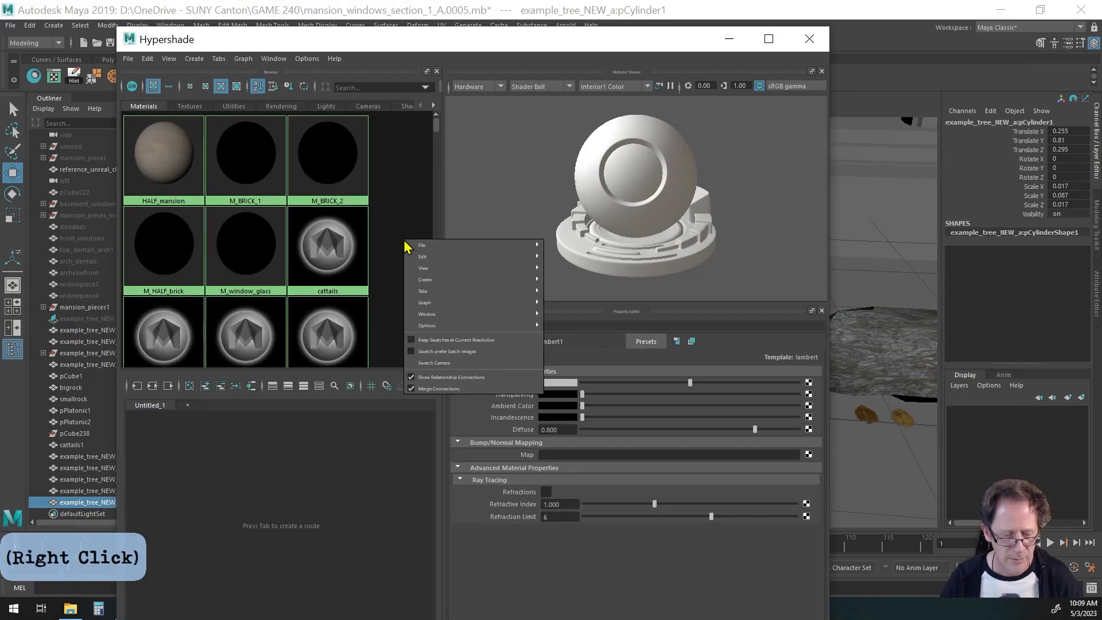
mouse_move(423, 281)
mouse_move(598, 248)
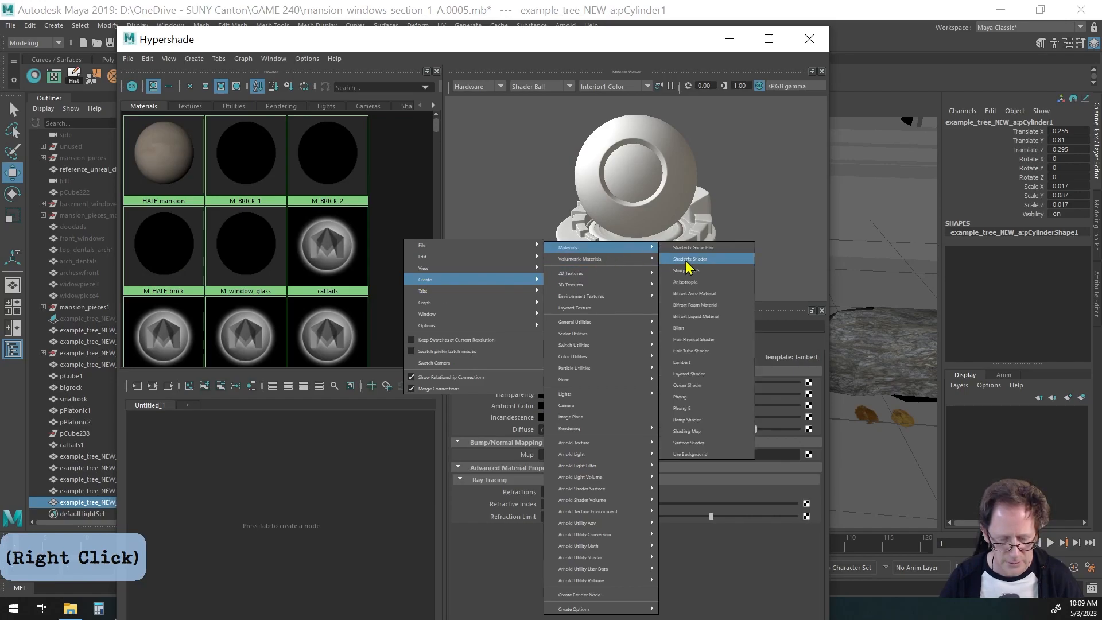
left_click(706, 368)
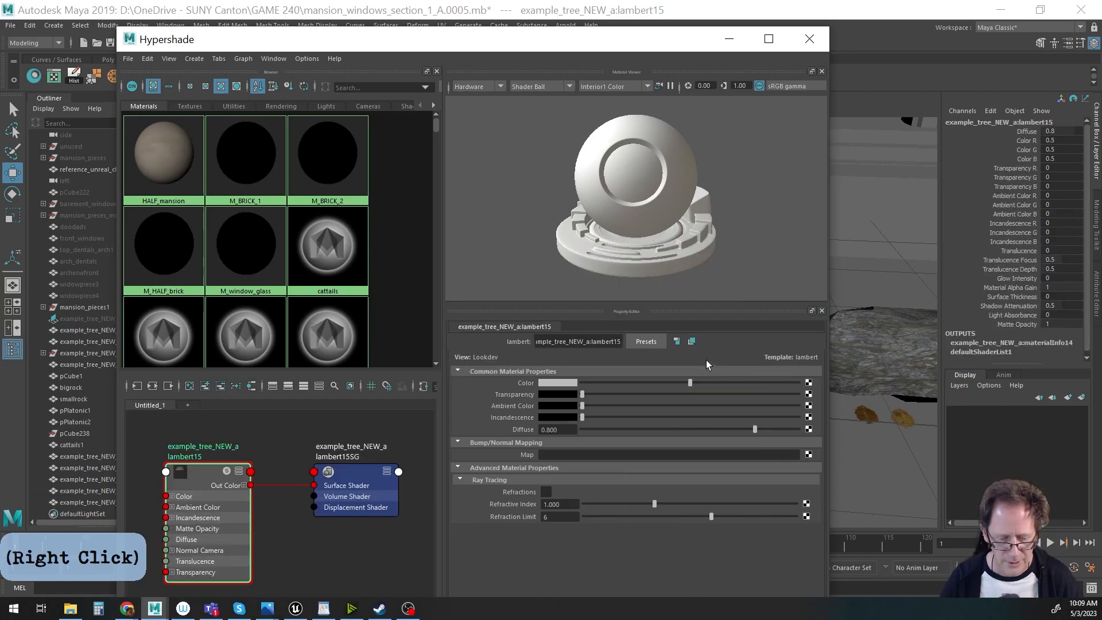
Connect a file texture to the Lambert's Color and load sguweiqf_2K_Albedo.jpg from the deadLeaves folder.
left_click(208, 515)
left_click(809, 384)
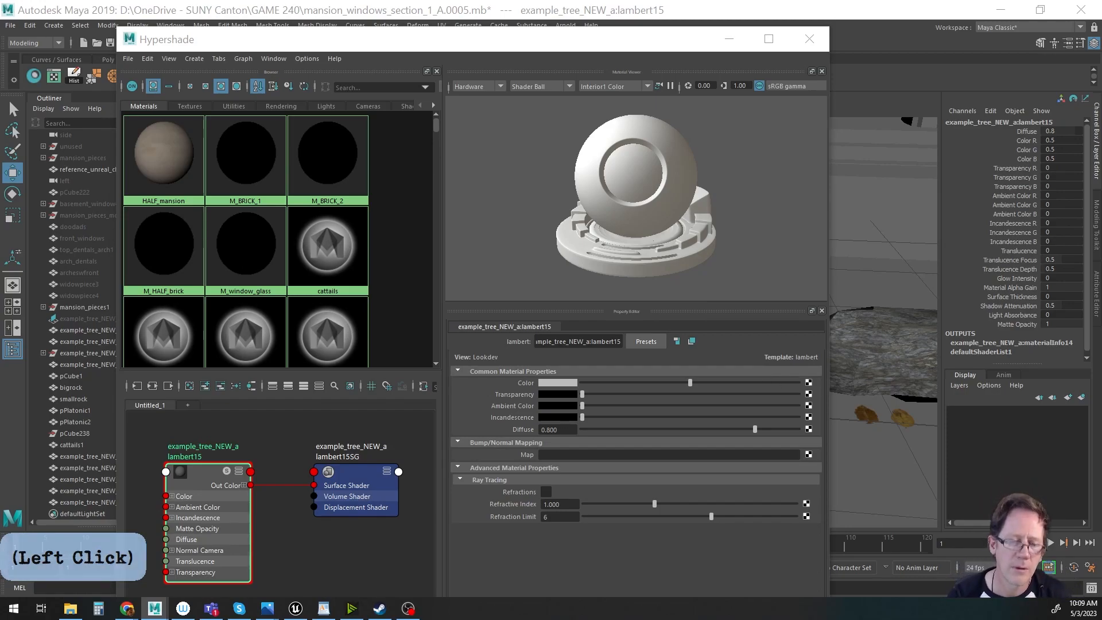
left_click(281, 234)
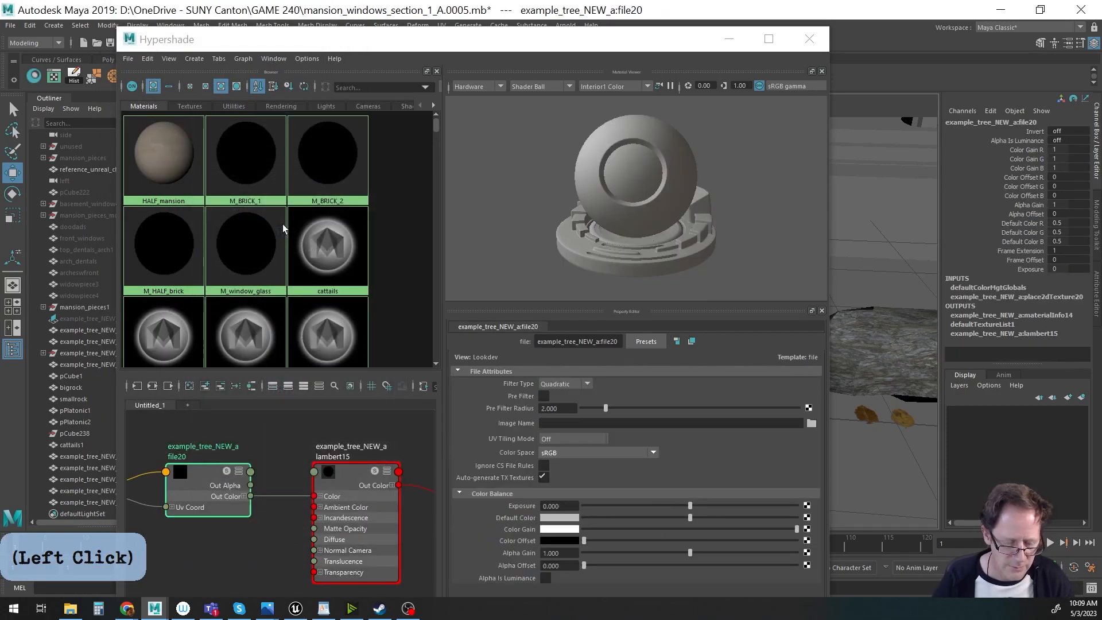
left_click(811, 424)
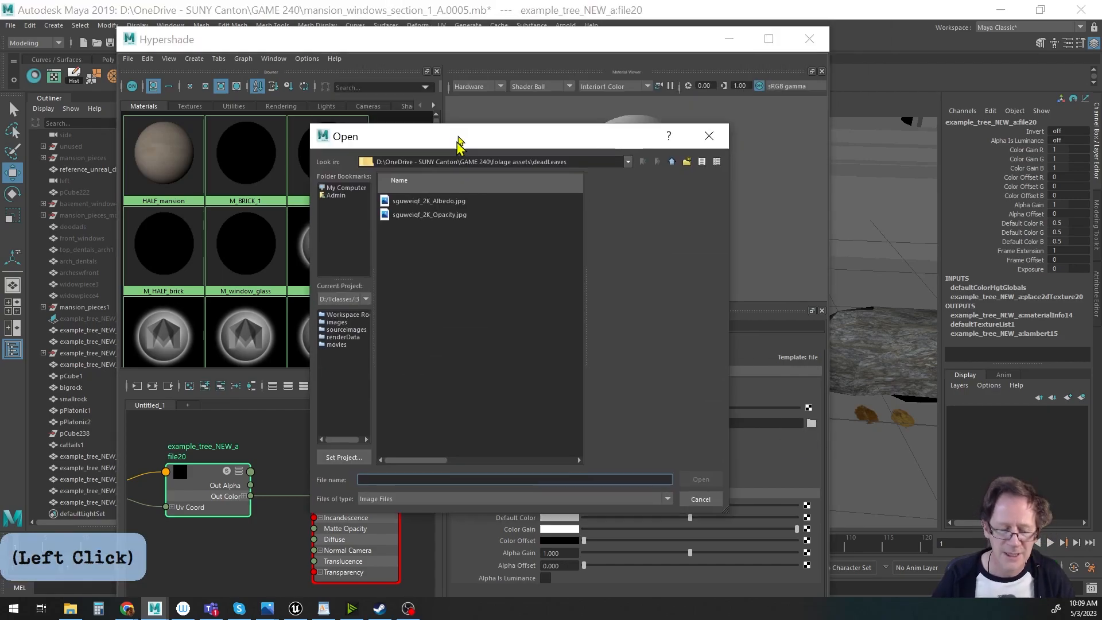
left_click_drag(413, 144, 409, 143)
left_click(395, 209)
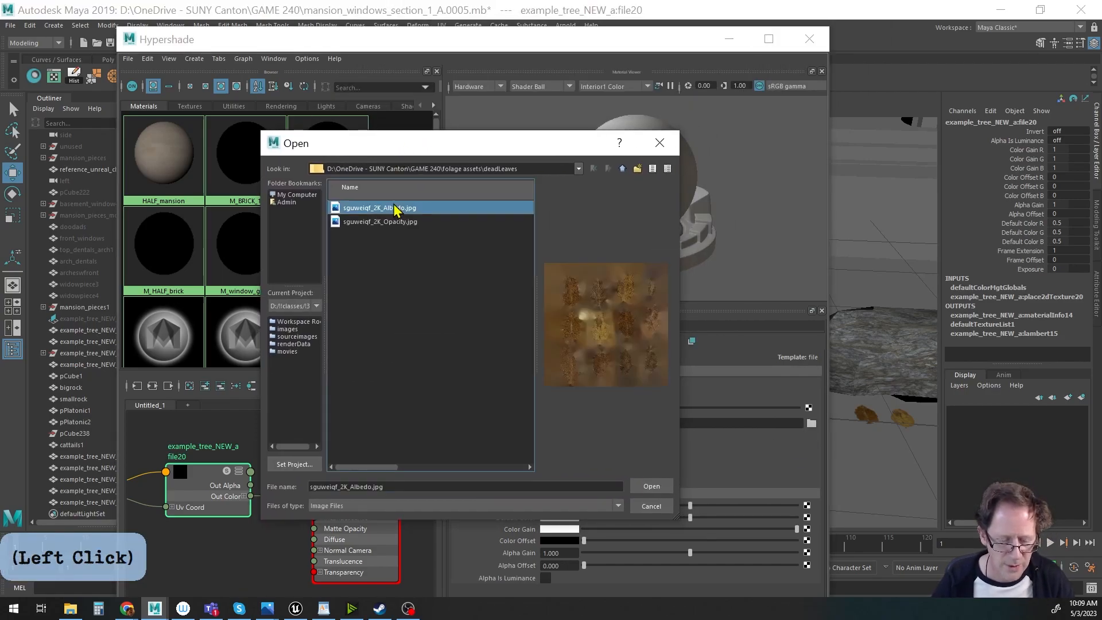
left_click(650, 488)
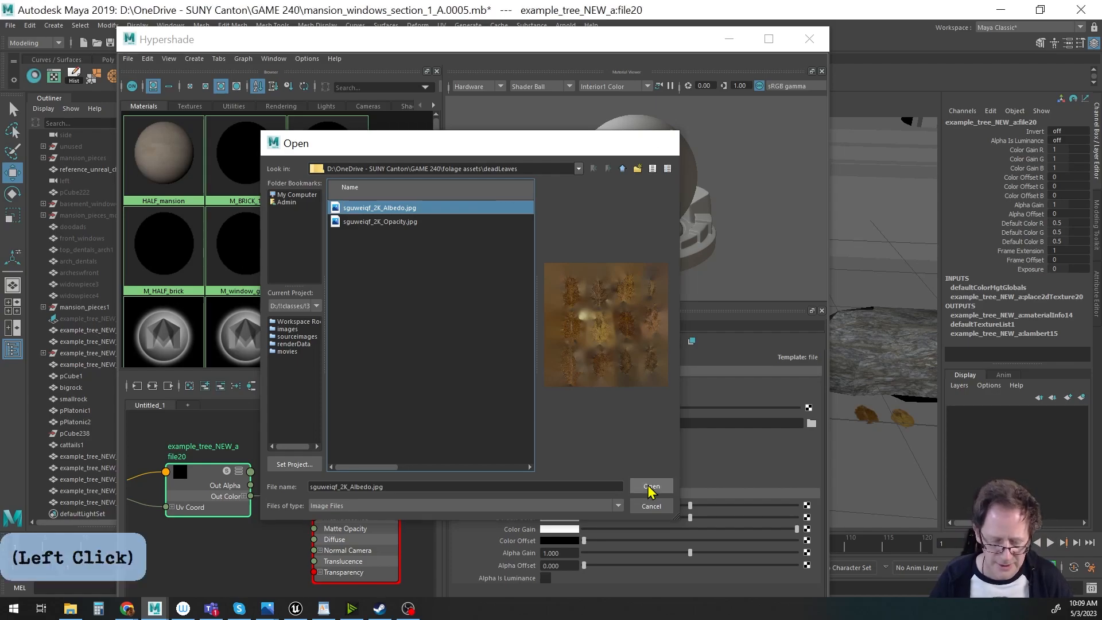
left_click_drag(581, 214, 545, 264, "alt")
Rename the new Lambert material to CATTAILS.
left_click(594, 342)
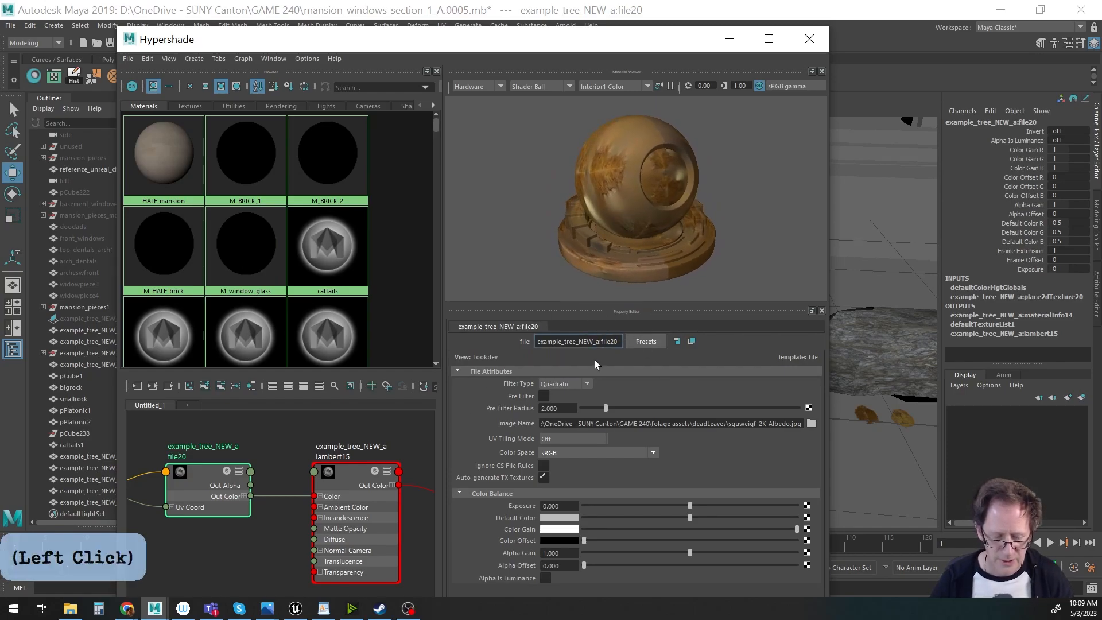
left_click(350, 531)
left_click(589, 342)
key("ctrl+a")
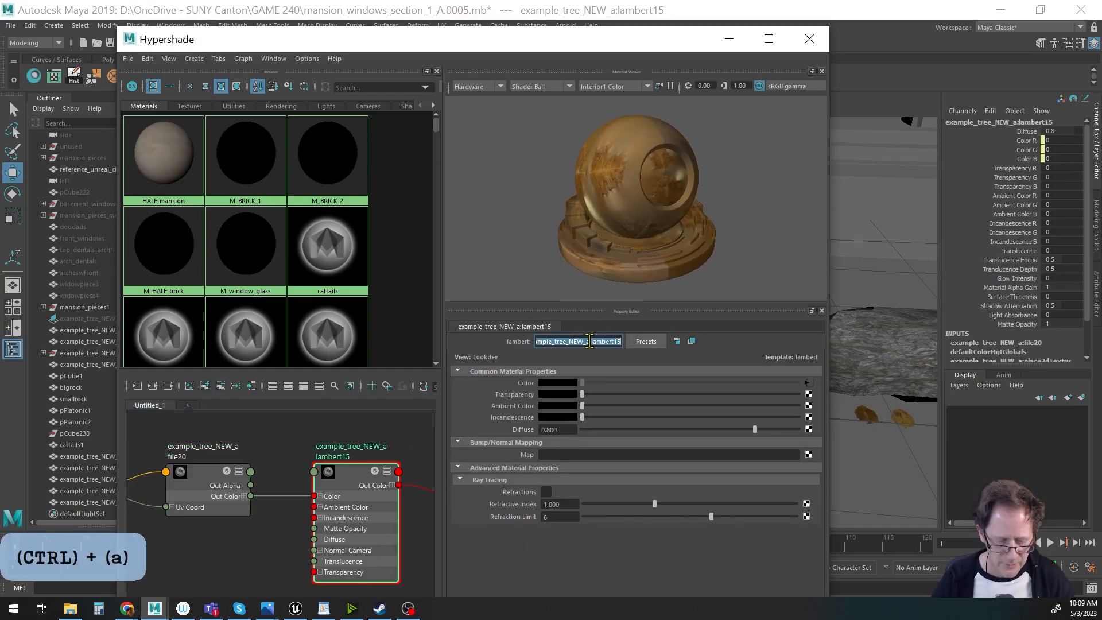
type("C")
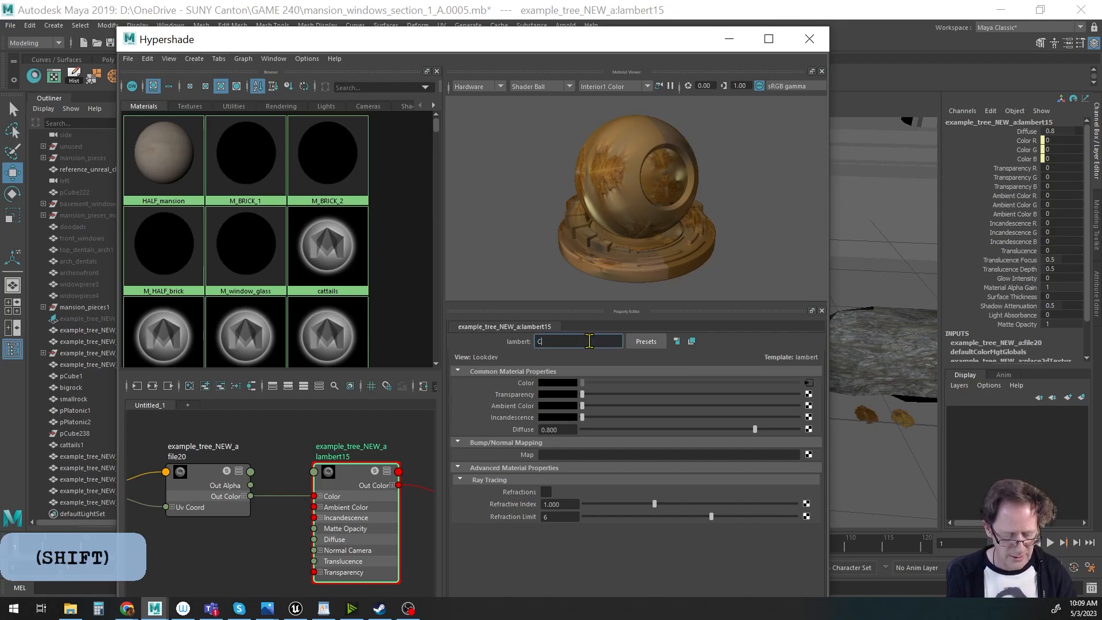
type("ATTAILS")
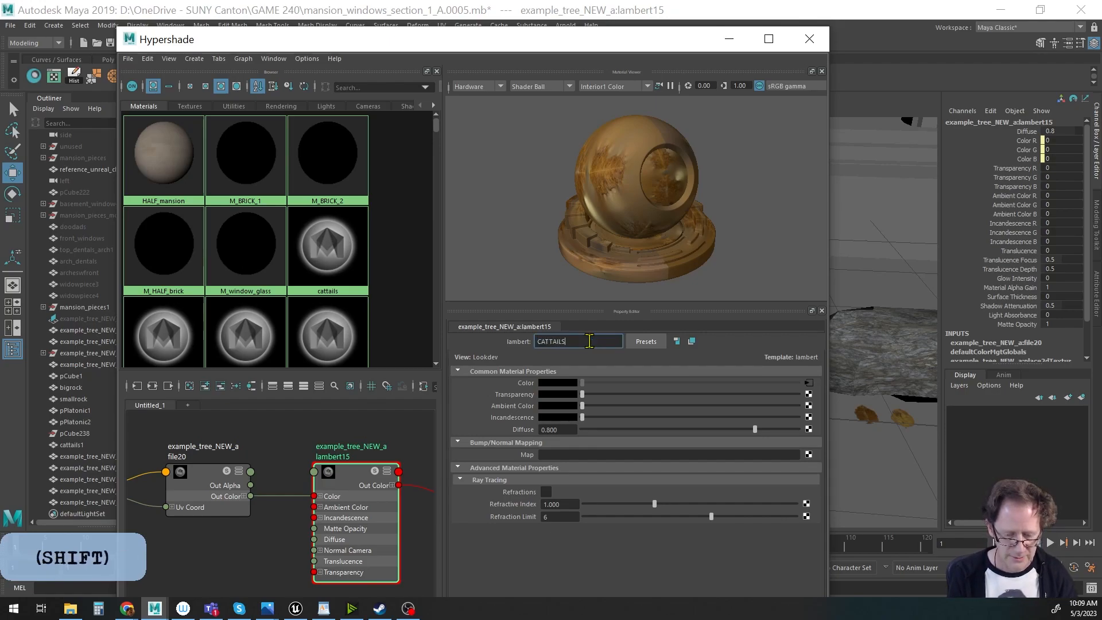
key("Return")
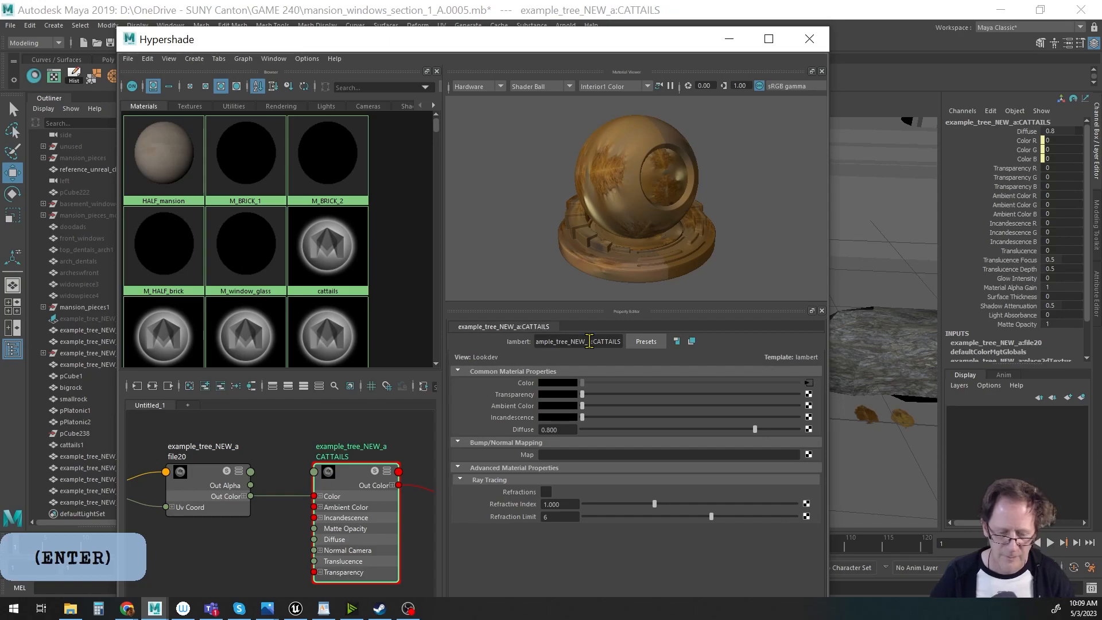
Close the Hypershade and assign the existing CATTAILS material to the cattail cylinder.
left_click(809, 38)
left_click(488, 355)
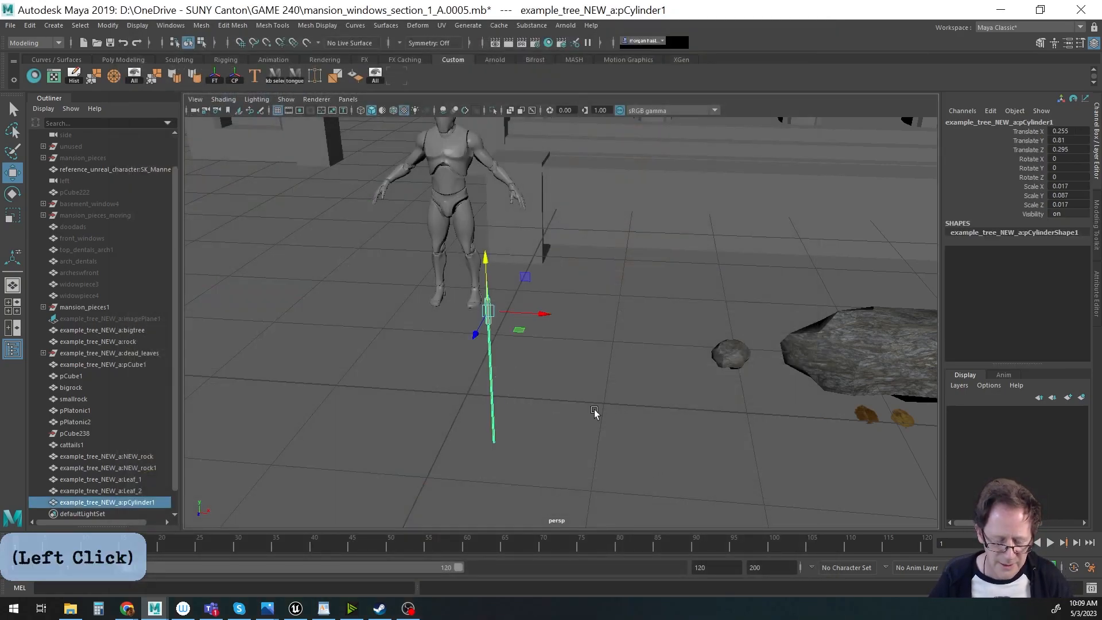
right_click(491, 388)
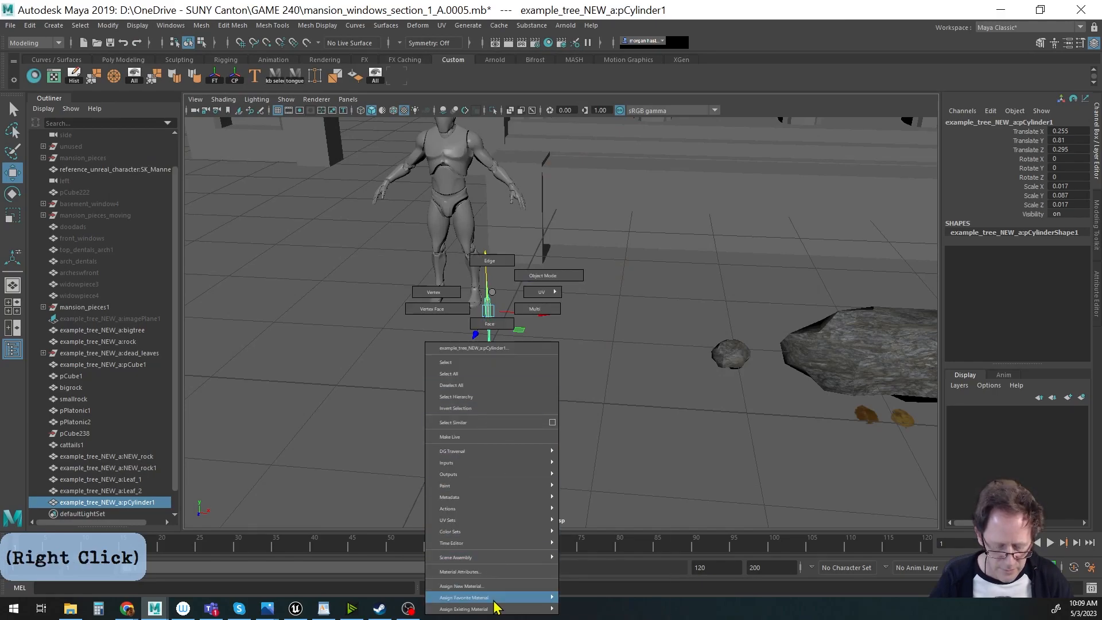
mouse_move(505, 609)
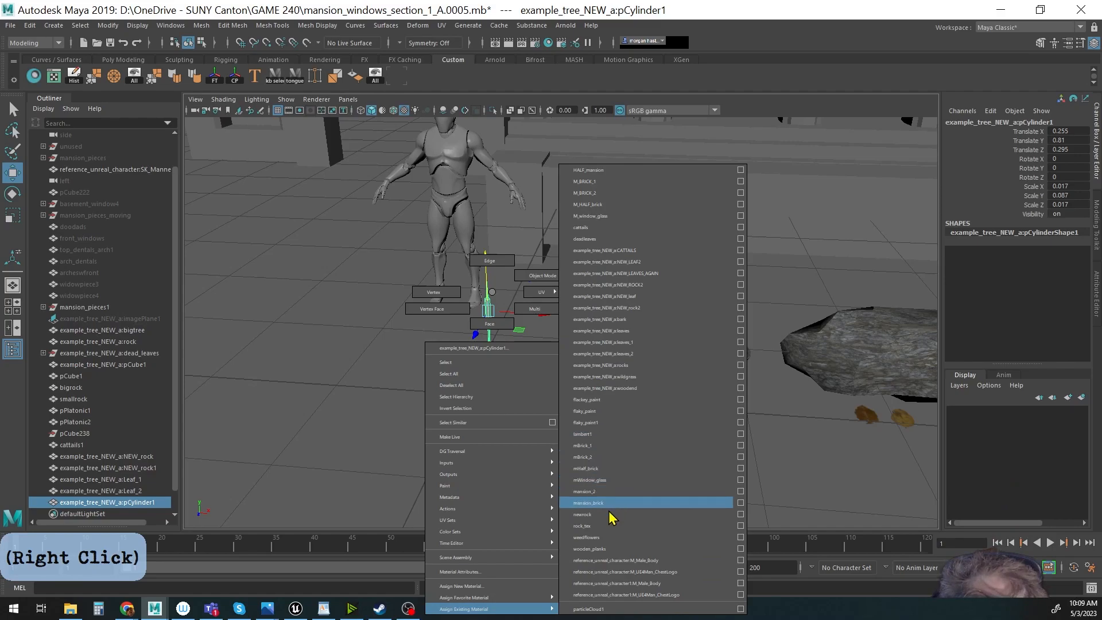
left_click(621, 251)
middle_click_drag(651, 503, 554, 419, "alt")
right_click_drag(554, 418, 718, 411, "alt")
left_click(701, 408)
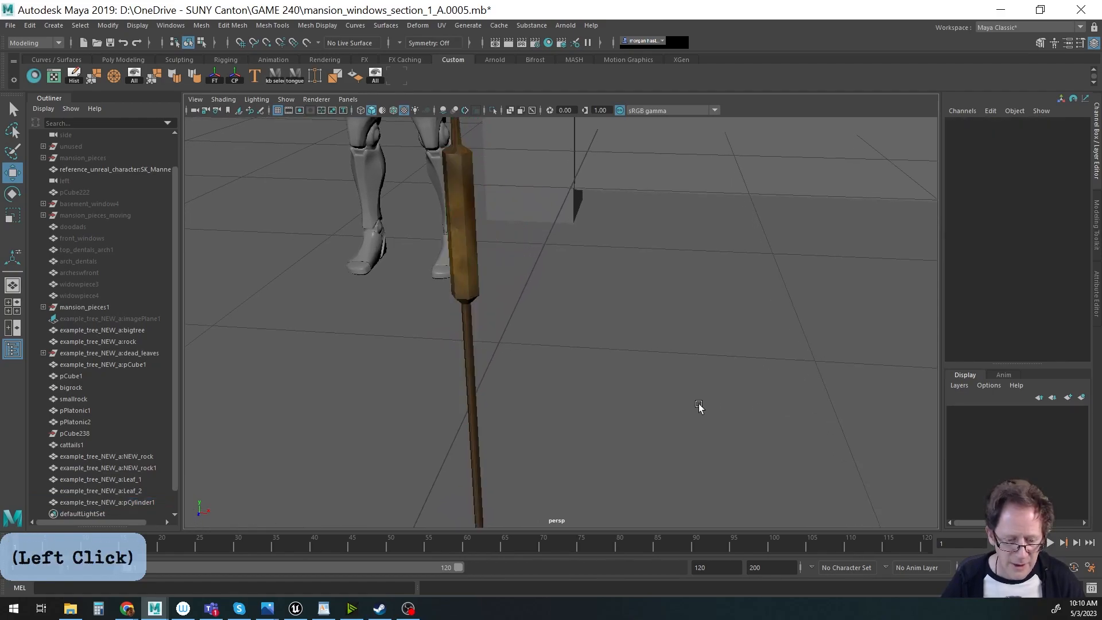
left_click_drag(647, 384, 648, 390, "alt")
middle_click_drag(648, 390, 467, 308, "alt")
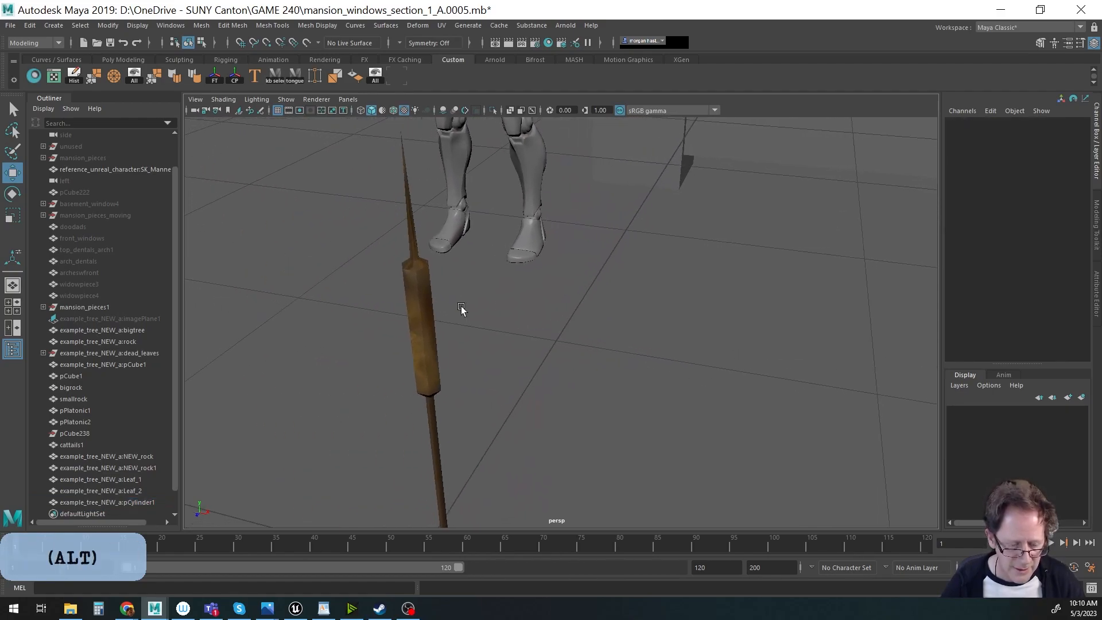
Soften the edge normals of the cattail cylinder and deselect it.
left_click(419, 315)
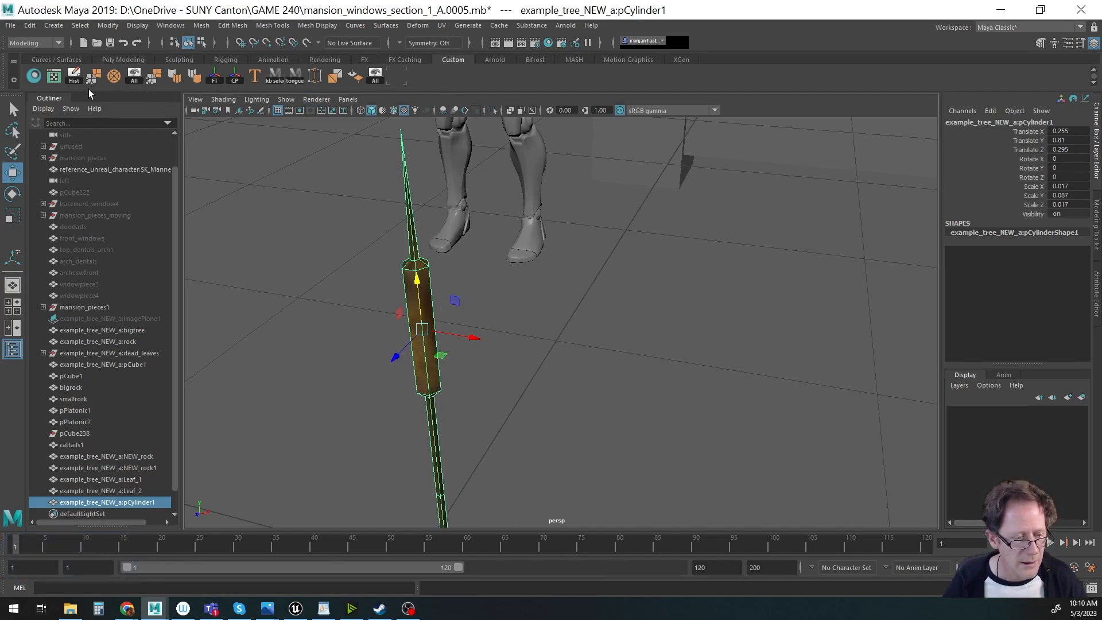
left_click(195, 76)
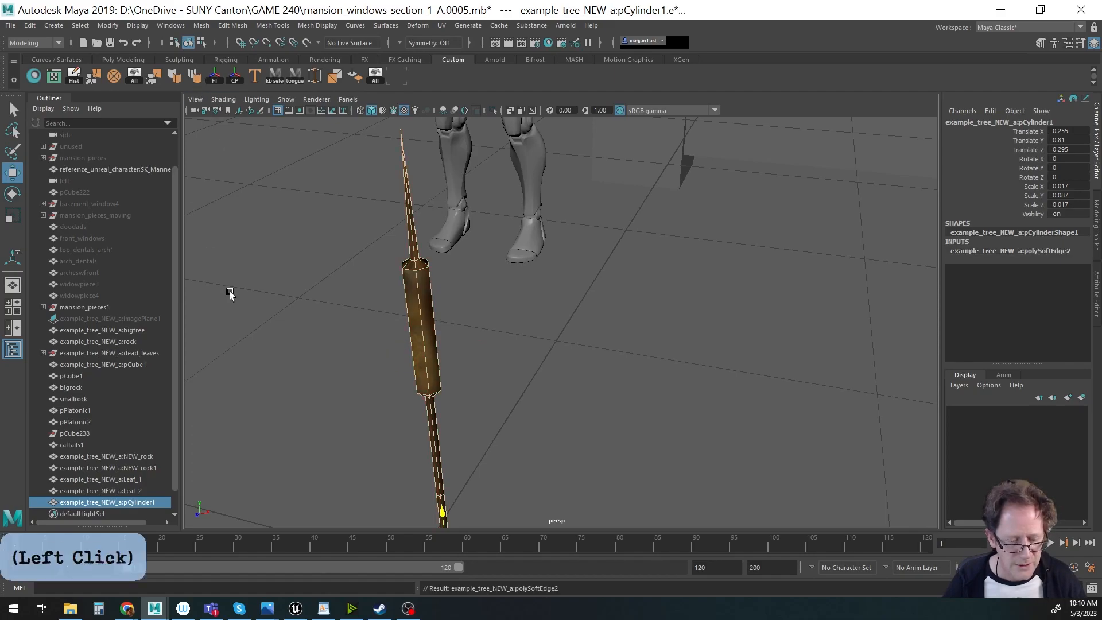
left_click(289, 305)
Select the whole cattail and give it a cylindrical UV projection with the UV Editor open.
left_click(431, 352)
right_click_drag(487, 369, 438, 346, "alt")
key("F11")
left_click_drag(530, 381, 723, 361, "alt")
right_click_drag(723, 360, 573, 345, "alt")
middle_click_drag(572, 346, 531, 330, "alt")
left_click_drag(585, 348, 568, 361, "alt")
key("q")
key("F8")
key("space")
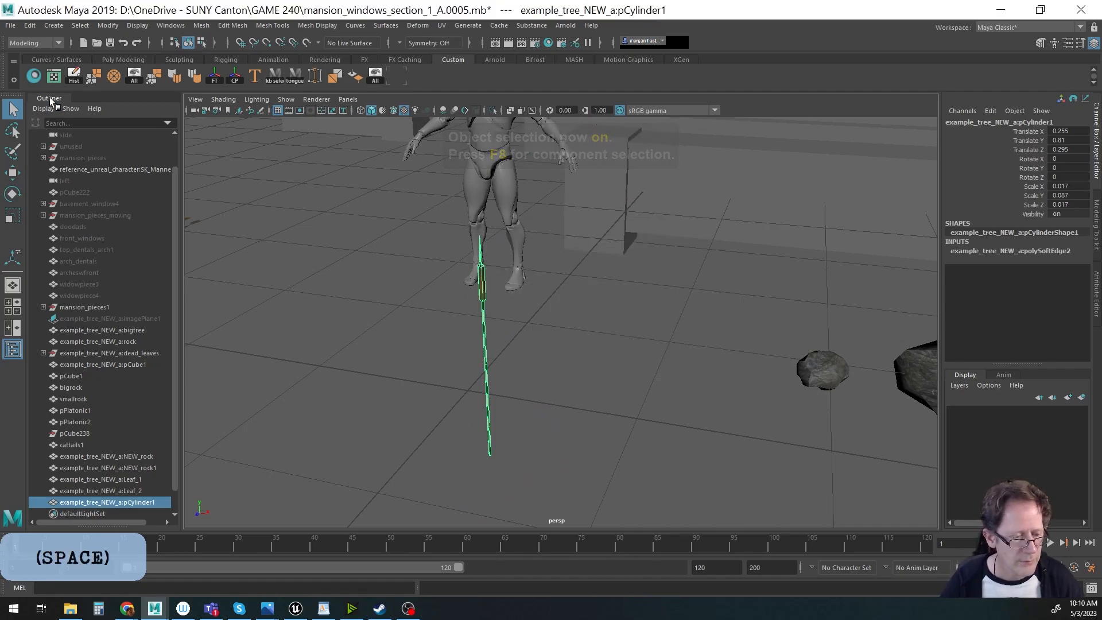
left_click(54, 77)
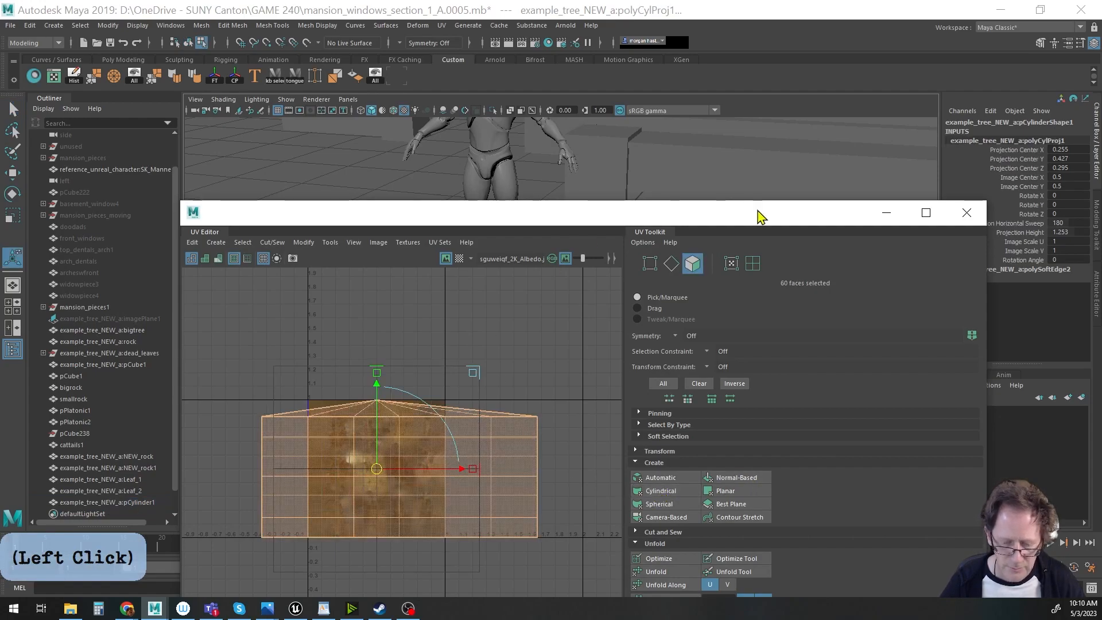
Widen the cylindrical projection's horizontal sweep to 360 so it wraps around the cattail.
left_click_drag(778, 225, 803, 465)
left_click_drag(659, 310, 672, 261, "alt")
right_click_drag(672, 260, 600, 300, "alt")
middle_click_drag(600, 300, 647, 248, "alt")
mouse_move(647, 249)
right_mouse_down("alt")
mouse_move(643, 288)
mouse_move(656, 255)
right_mouse_up("alt")
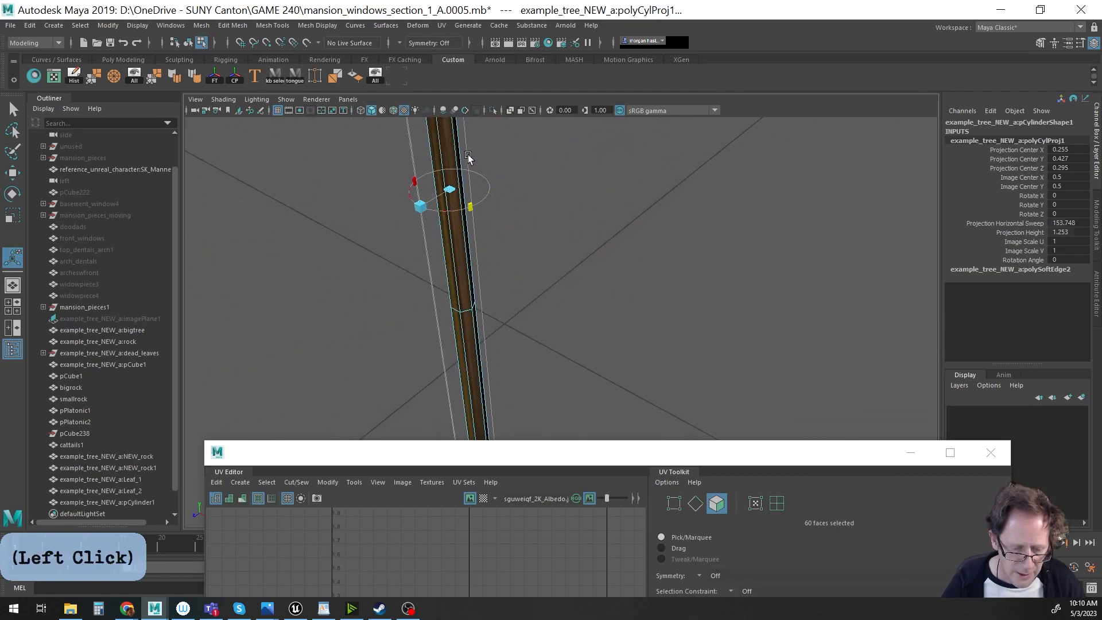
left_click_drag(477, 184, 485, 144)
left_click_drag(644, 159, 549, 161)
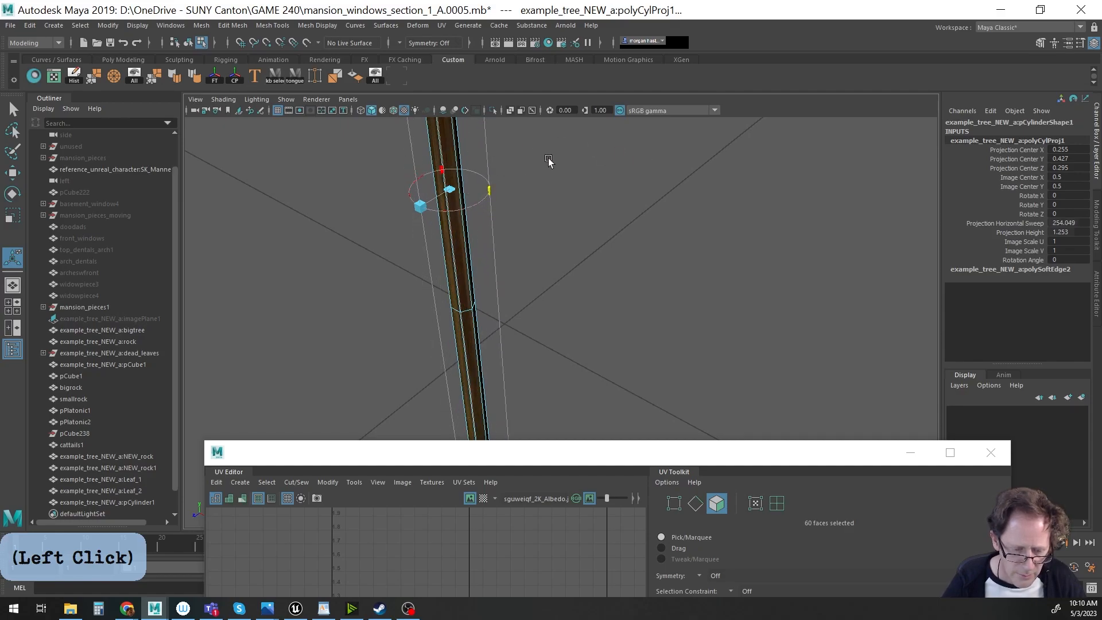
mouse_move(490, 193)
left_mouse_down()
mouse_move(497, 180)
mouse_move(477, 176)
left_mouse_up()
Reduce the cylindrical projection's height to about 0.224 using its lower handle.
middle_click_drag(532, 260, 552, 276, "alt")
right_click_drag(606, 284, 376, 263, "alt")
left_click_drag(533, 454, 527, 404)
left_click_drag(596, 299, 572, 291, "alt")
right_click_drag(566, 298, 657, 224, "alt")
middle_click_drag(586, 138, 618, 305, "alt")
right_click_drag(618, 305, 726, 295, "alt")
middle_click_drag(725, 295, 722, 279, "alt")
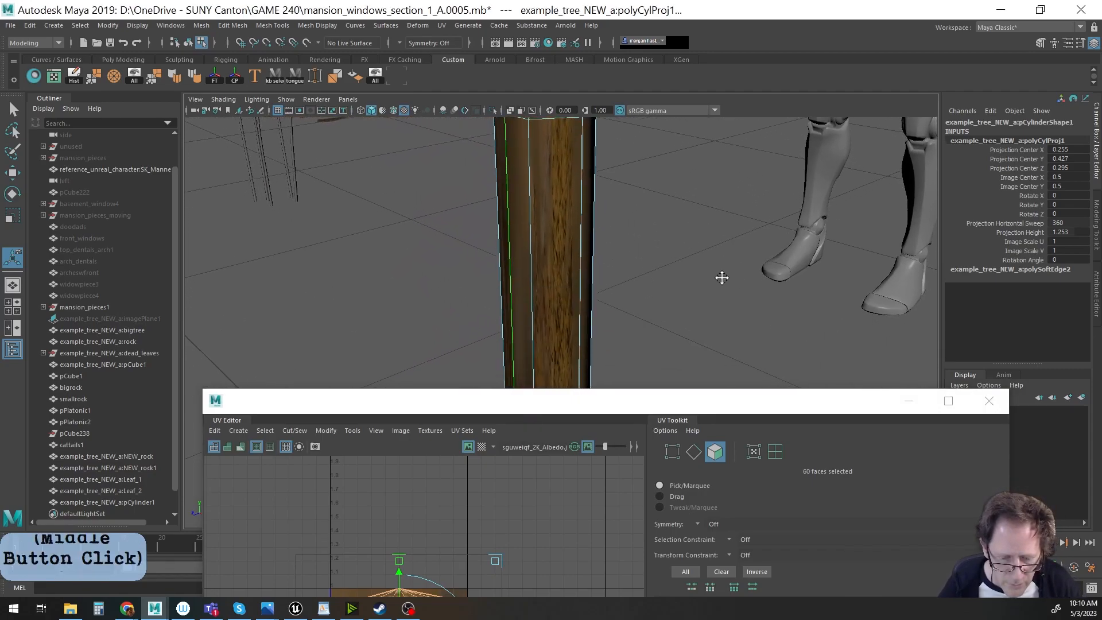
right_click_drag(722, 279, 721, 254, "alt")
middle_click_drag(721, 253, 718, 231, "alt")
right_click_drag(726, 246, 510, 252, "alt")
middle_click_drag(596, 317, 602, 221, "alt")
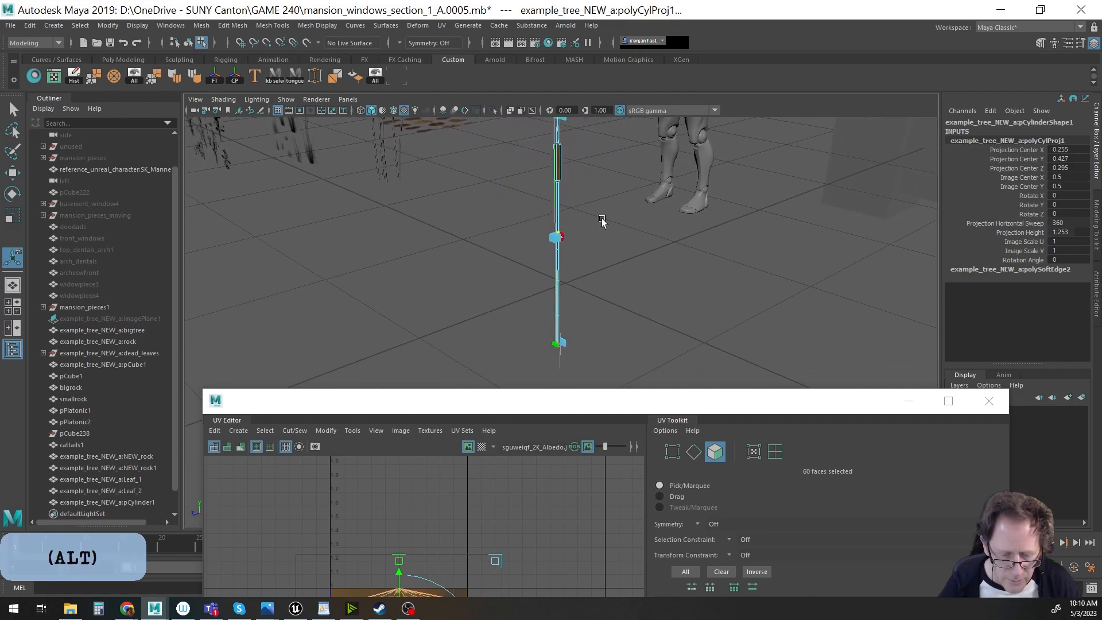
right_click_drag(513, 350, 706, 327, "alt")
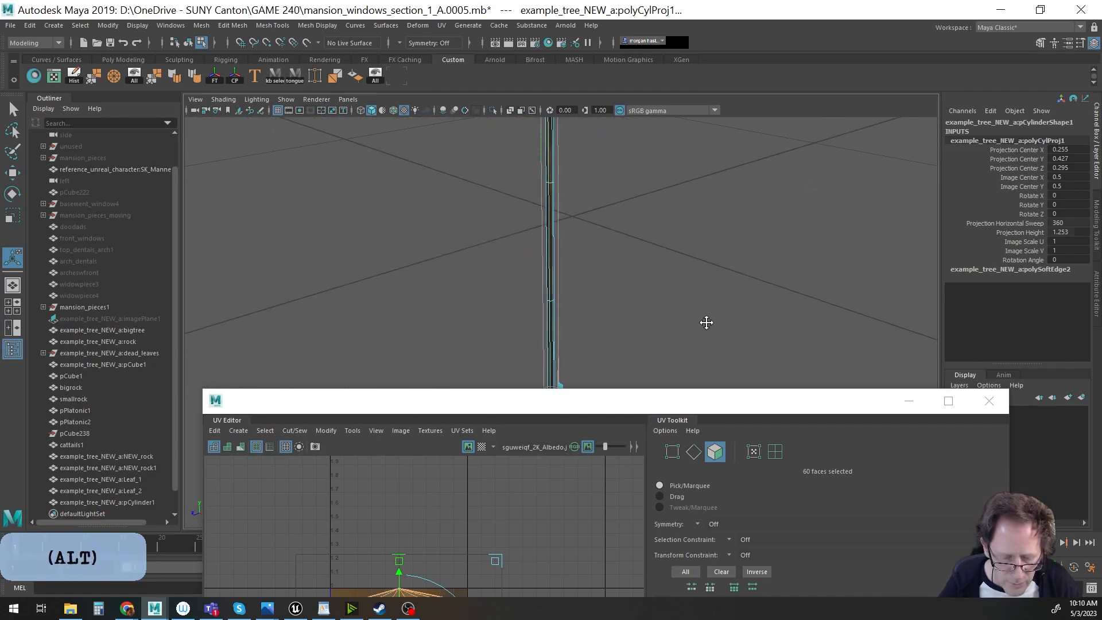
left_click_drag(548, 354, 534, 162)
middle_click_drag(654, 218, 642, 313, "alt")
right_click_drag(642, 313, 537, 361, "alt")
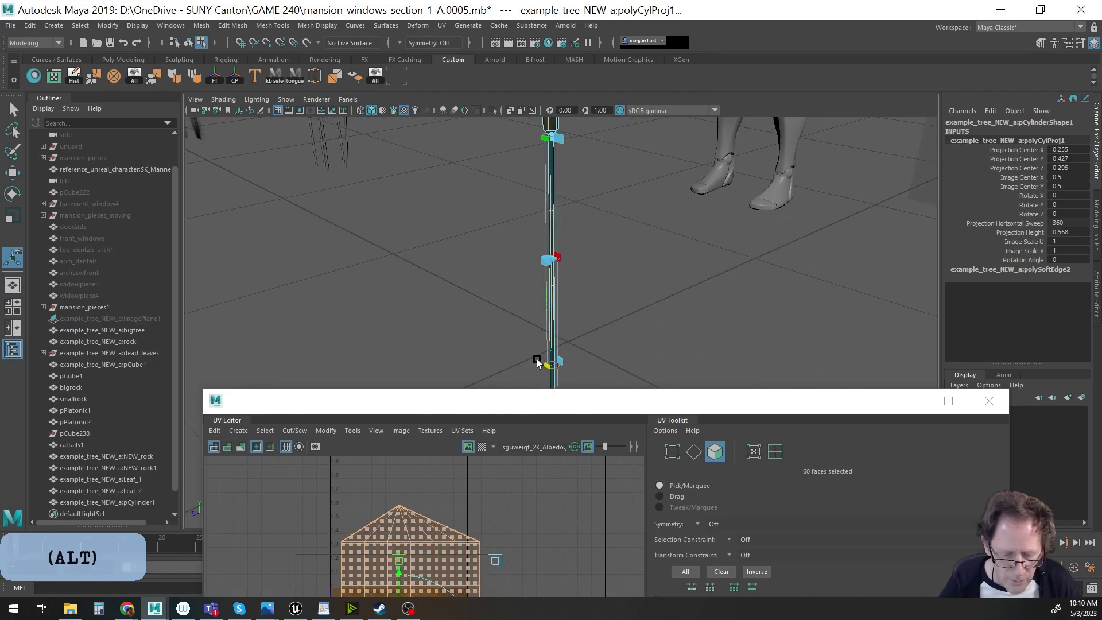
left_click_drag(549, 363, 545, 293)
Check the projection on the cattail and in the UV layout, return to object selection and deselect.
middle_click_drag(546, 306, 627, 339, "alt")
right_click_drag(628, 340, 721, 322, "alt")
middle_click_drag(720, 322, 636, 320, "alt")
left_click_drag(598, 397, 597, 171)
right_click_drag(510, 420, 437, 447, "alt")
right_click_drag(540, 464, 504, 456, "alt")
left_click_drag(676, 180, 647, 436)
middle_click_drag(646, 196, 633, 242, "alt")
key("w")
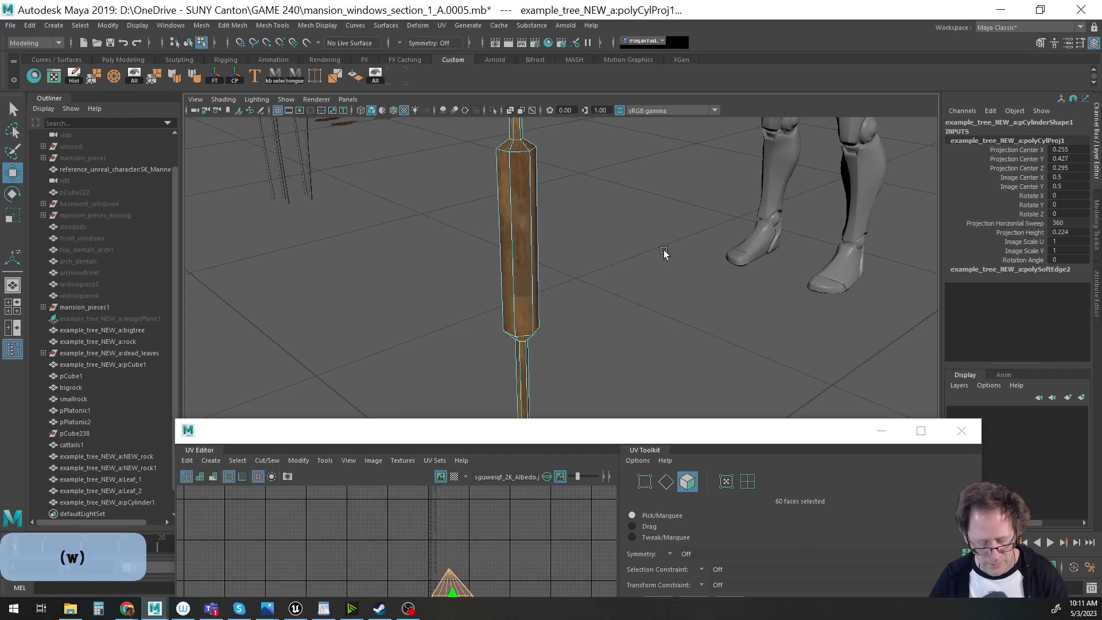
key("F8")
left_click(627, 260)
Inspect how the texture sits on the cattail head and close the UV Editor.
middle_click_drag(569, 305, 605, 310, "alt")
right_click_drag(563, 322, 411, 301, "alt")
left_click_drag(524, 436, 565, 372)
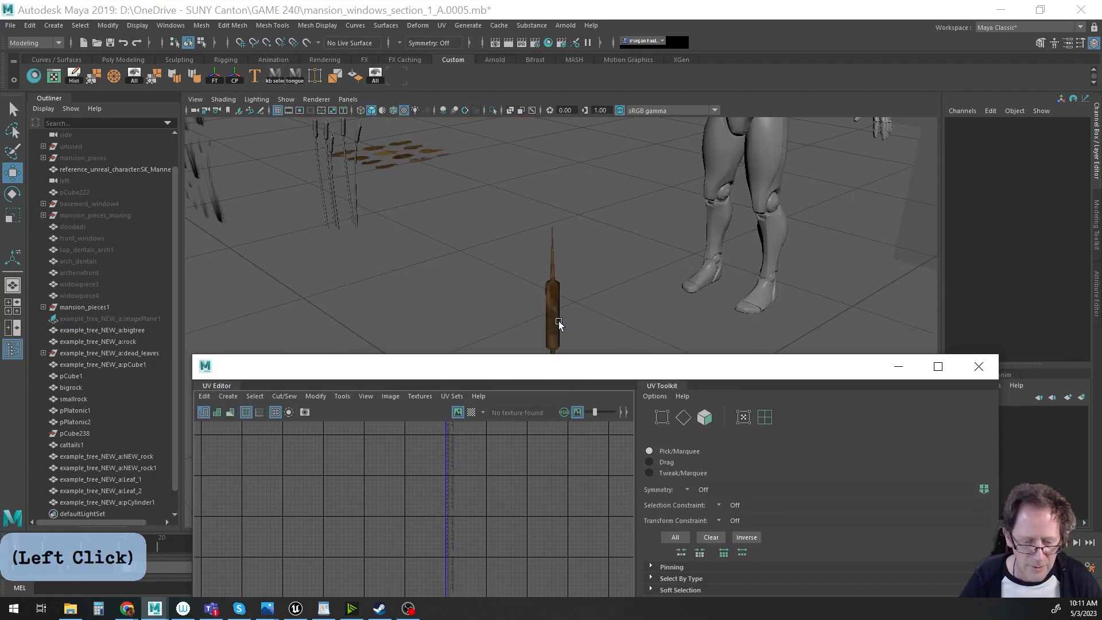
left_click(551, 295)
left_click_drag(632, 253, 608, 270, "alt")
middle_click_drag(609, 270, 618, 278, "alt")
right_click_drag(617, 277, 637, 258, "alt")
mouse_move(637, 258)
middle_mouse_down("alt")
mouse_move(657, 246)
mouse_move(660, 295)
mouse_move(649, 265)
middle_mouse_up("alt")
left_click_drag(613, 374, 611, 415)
middle_click_drag(599, 270, 603, 344, "alt")
right_click_drag(602, 345, 701, 333, "alt")
left_click(976, 416)
middle_click_drag(665, 327, 580, 290, "alt")
Select the edge loops just above and below the cattail head and cut the UVs along them.
key("F10")
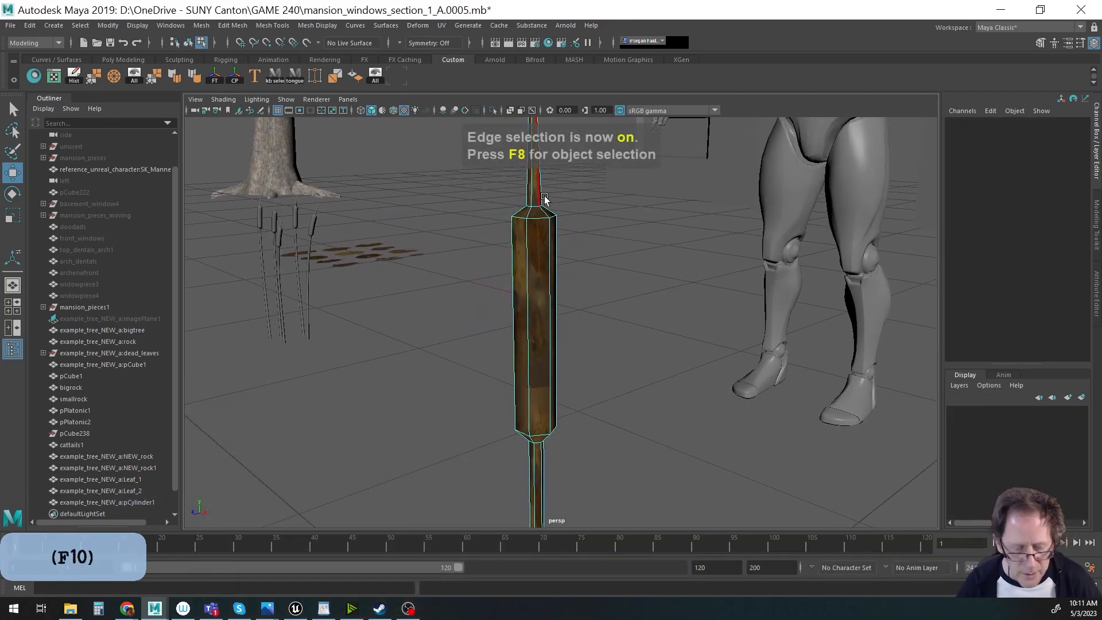
left_click(535, 209)
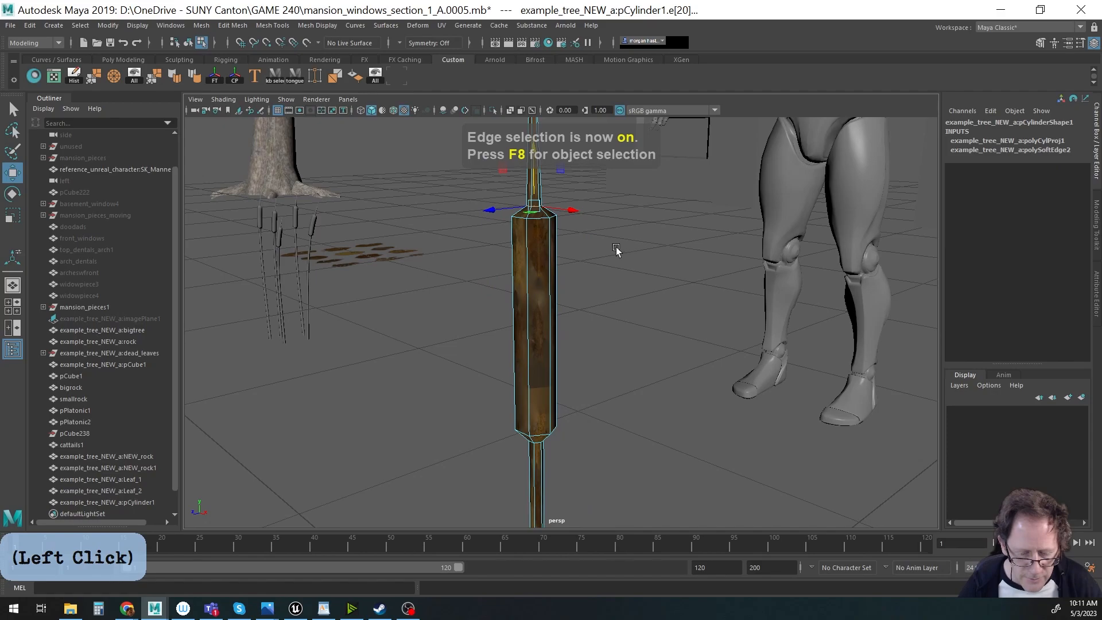
left_click_drag(602, 310, 610, 303, "alt")
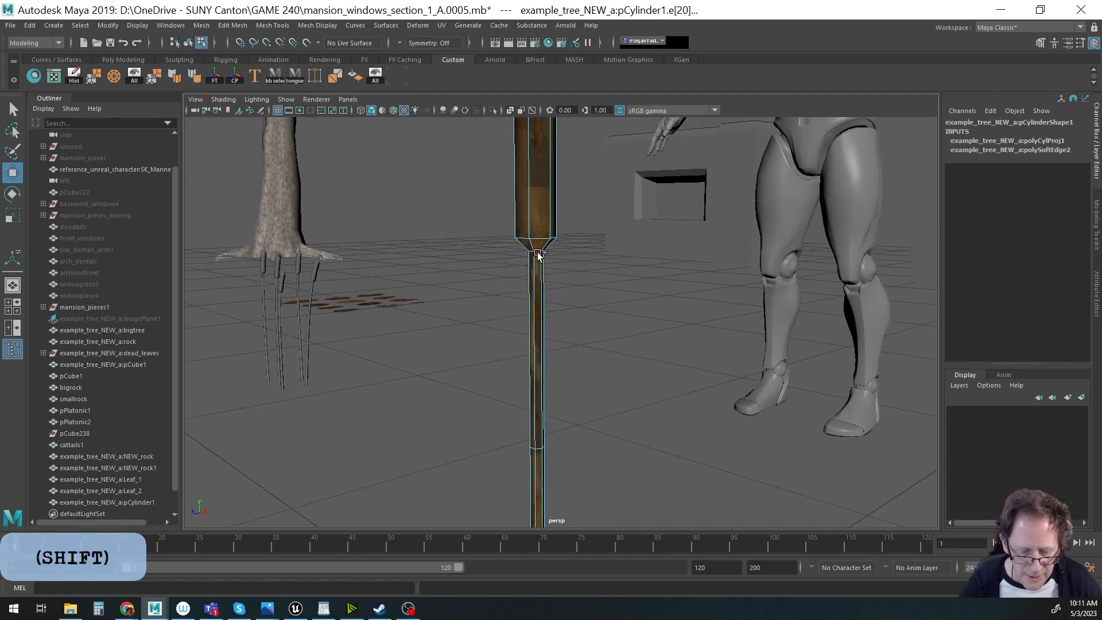
left_click(47, 79)
left_click(289, 442)
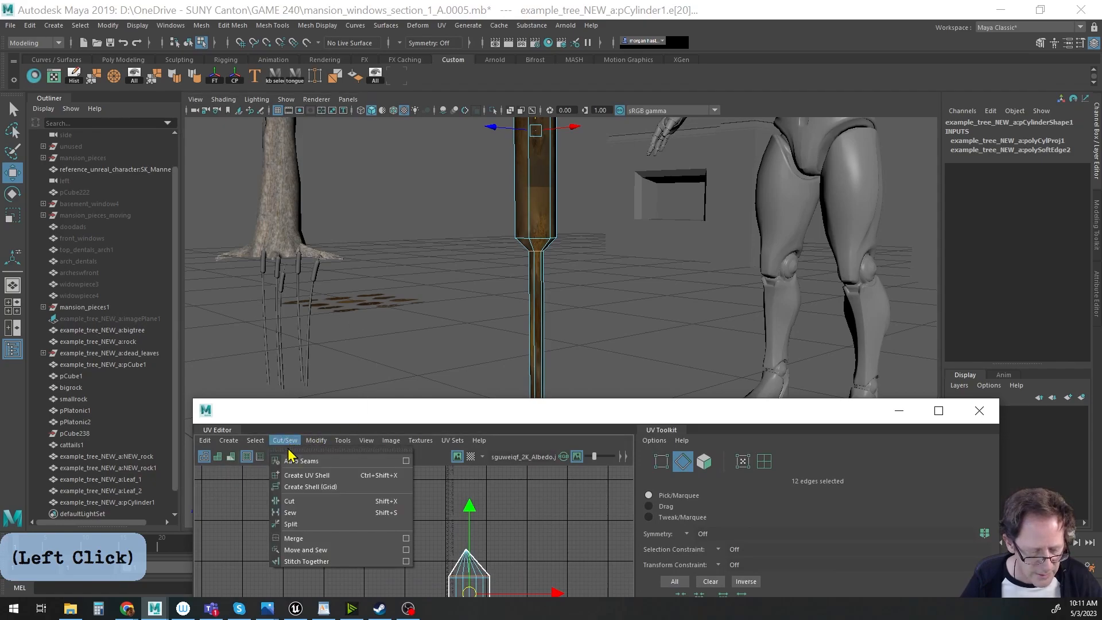
left_click(297, 505)
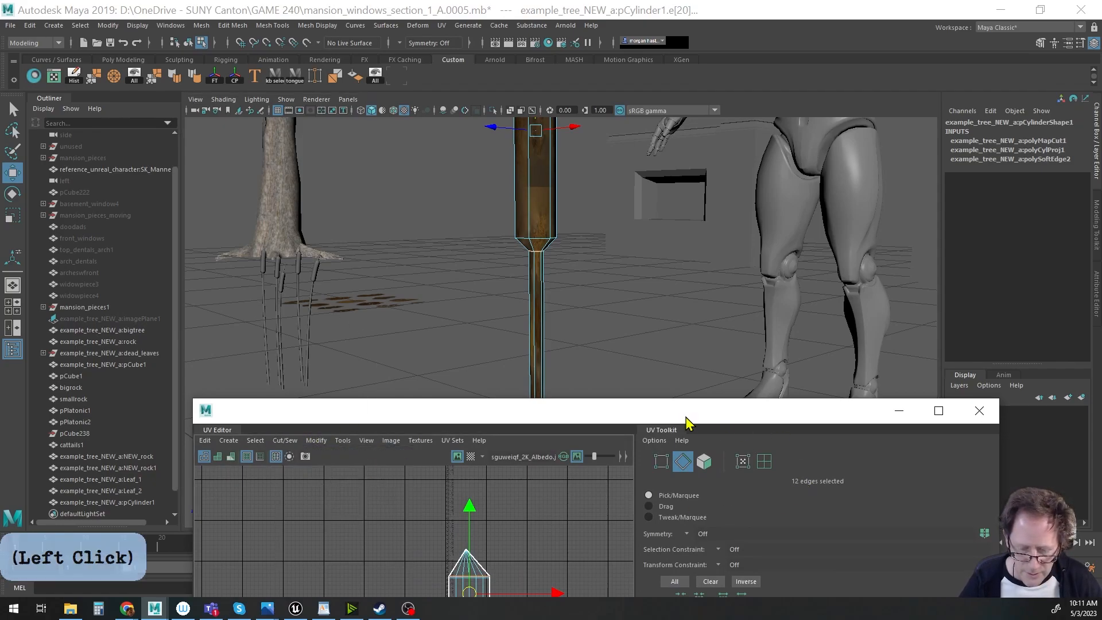
Select the cattail head's UV shell and move it out to the left of the other shells.
left_click_drag(686, 418, 731, 220)
mouse_move(566, 437)
right_mouse_down()
mouse_move(603, 448)
mouse_move(555, 423)
right_mouse_up()
left_click(508, 391)
key("w")
left_click_drag(513, 395, 431, 443)
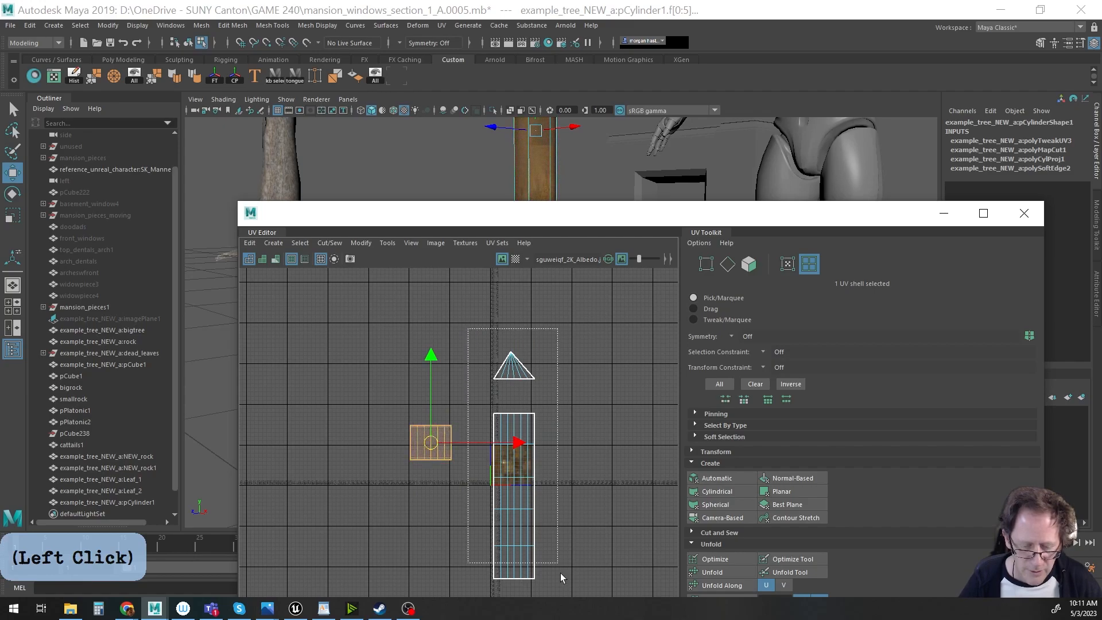
Scale down the tip and stem UV shells together and move them inside the texture square.
left_click_drag(558, 566, 559, 563)
key("r")
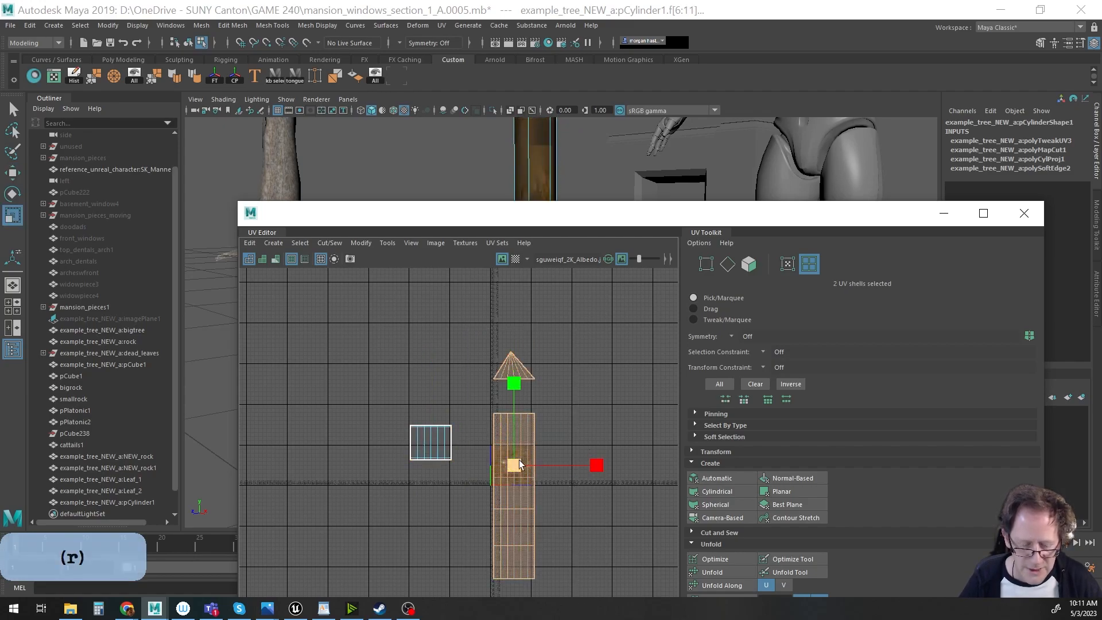
left_click_drag(516, 462, 443, 526)
key("w")
left_click_drag(453, 478, 494, 446)
right_click_drag(439, 514, 789, 508, "alt")
middle_click_drag(622, 475, 481, 510, "alt")
right_click_drag(481, 509, 778, 526, "alt")
middle_click_drag(633, 452, 642, 525, "alt")
left_click_drag(603, 217, 624, 116)
middle_click_drag(563, 345, 569, 363, "alt")
right_click_drag(569, 363, 643, 413, "alt")
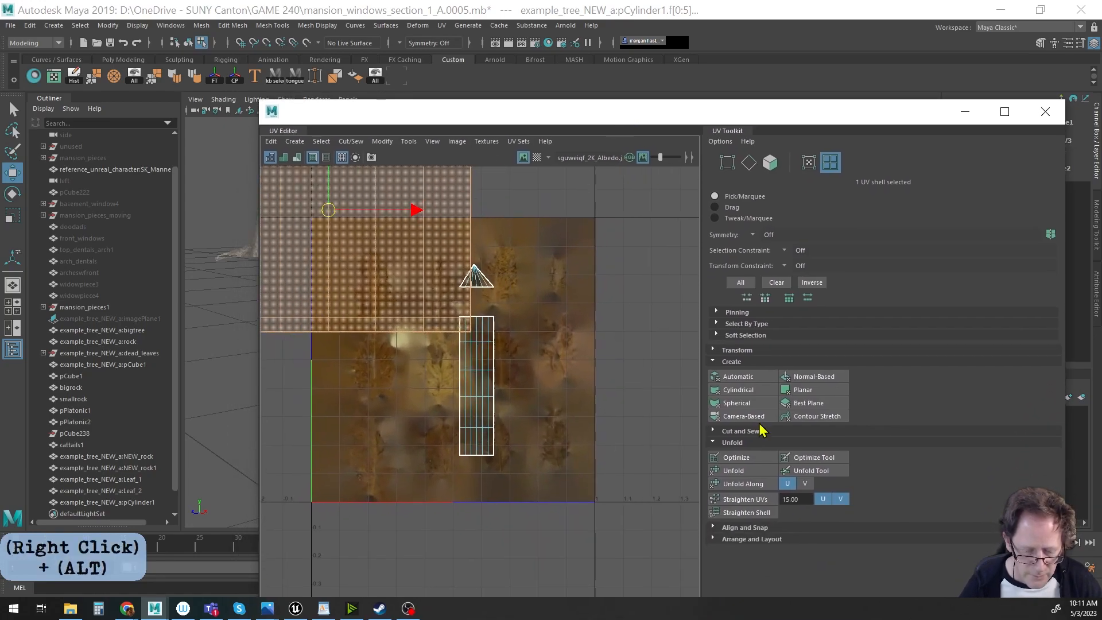
Narrow and shorten the tip and stem UV shells and place them at the texture's lower-left edge.
left_click(491, 371)
key("q")
left_click(481, 282, "shift")
key("w")
left_click_drag(476, 361, 344, 397)
key("r")
left_click_drag(413, 394, 372, 394)
left_click_drag(333, 318, 334, 345)
key("w")
left_click_drag(327, 393, 325, 436)
Shrink the cattail head's UV shell and move it onto the upper-left leaf of the texture.
right_click_drag(560, 397, 509, 384, "alt")
middle_click_drag(509, 384, 508, 421, "alt")
left_click(430, 333)
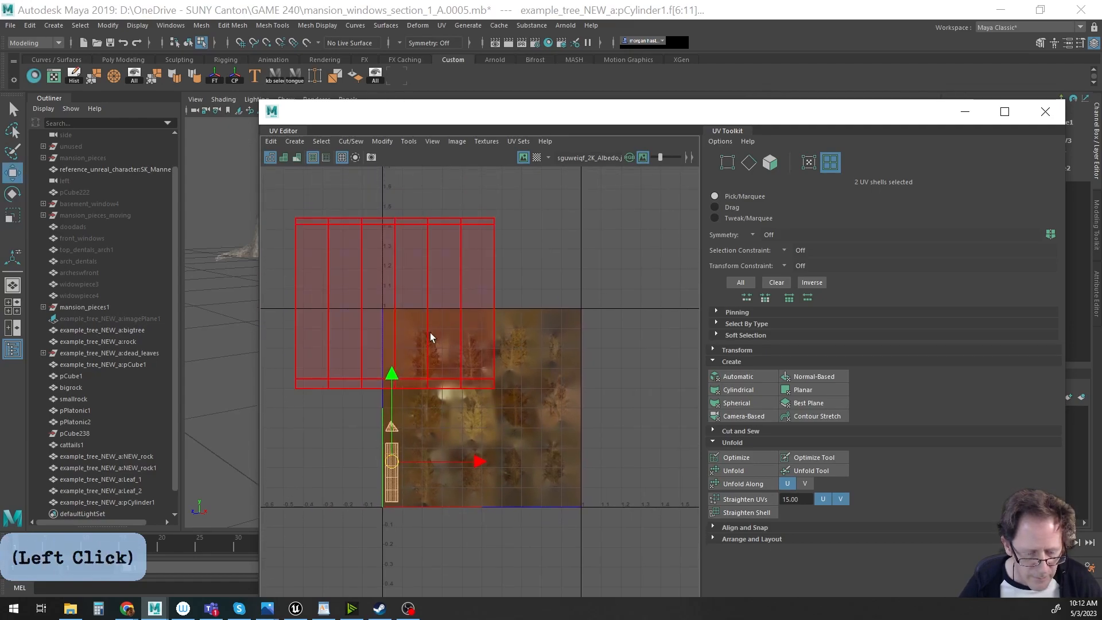
key("r")
left_click_drag(397, 307, 330, 373)
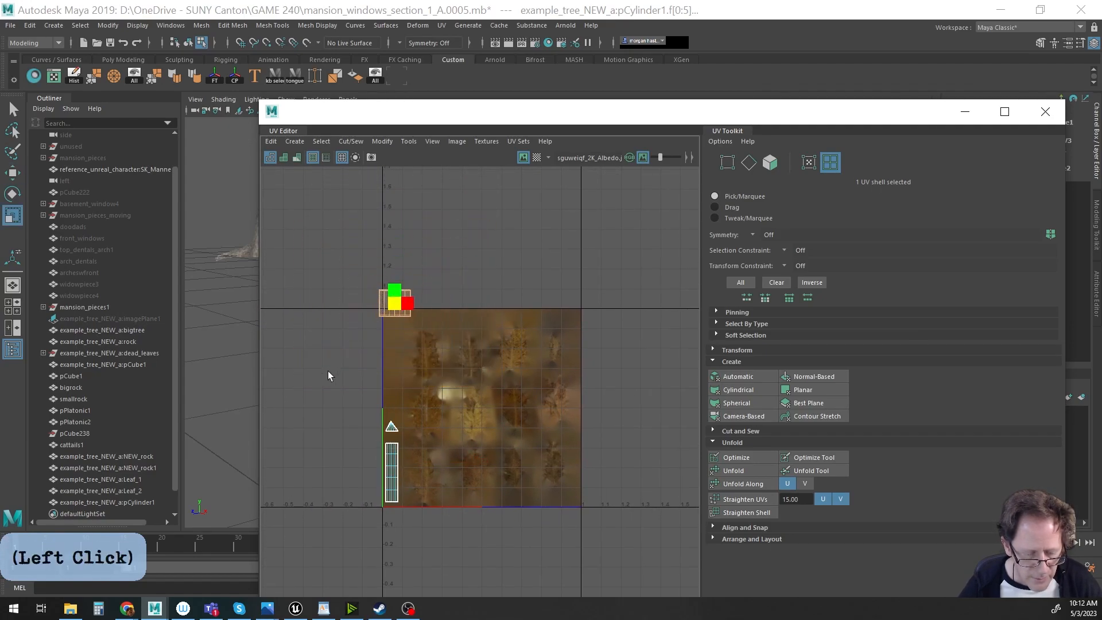
key("w")
left_click_drag(390, 301, 420, 357)
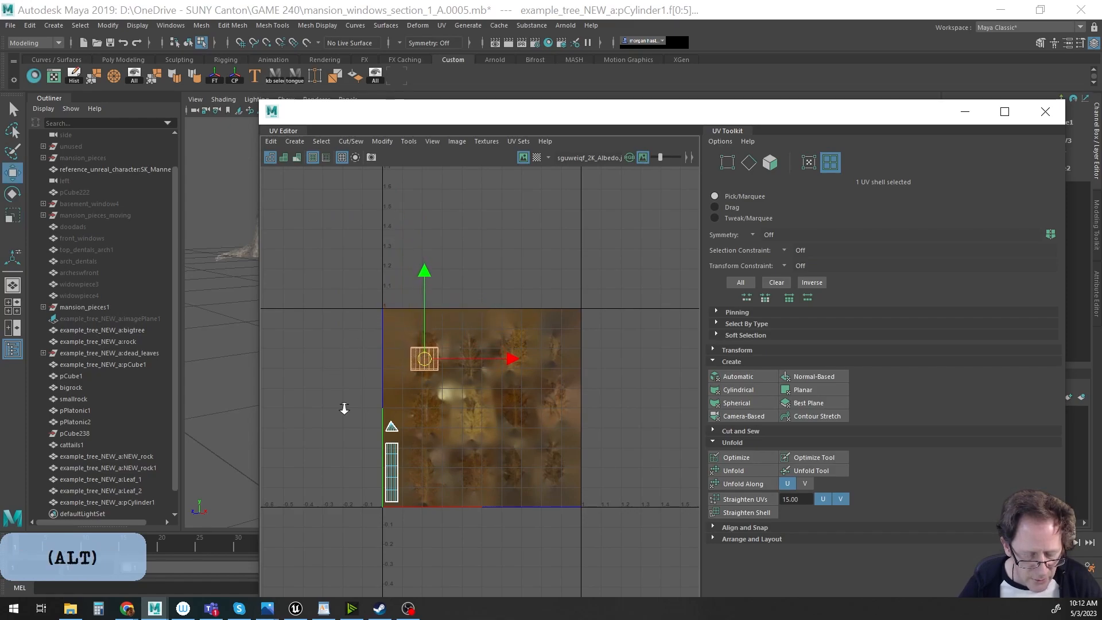
Narrow the head's UV shell and stretch it vertically to fit within the upper-left leaf.
right_click_drag(349, 410, 673, 407, "alt")
middle_click_drag(638, 400, 512, 458, "alt")
right_click_drag(432, 476, 691, 486, "alt")
middle_click_drag(585, 436, 598, 421, "alt")
right_click_drag(598, 422, 511, 402, "alt")
key("r")
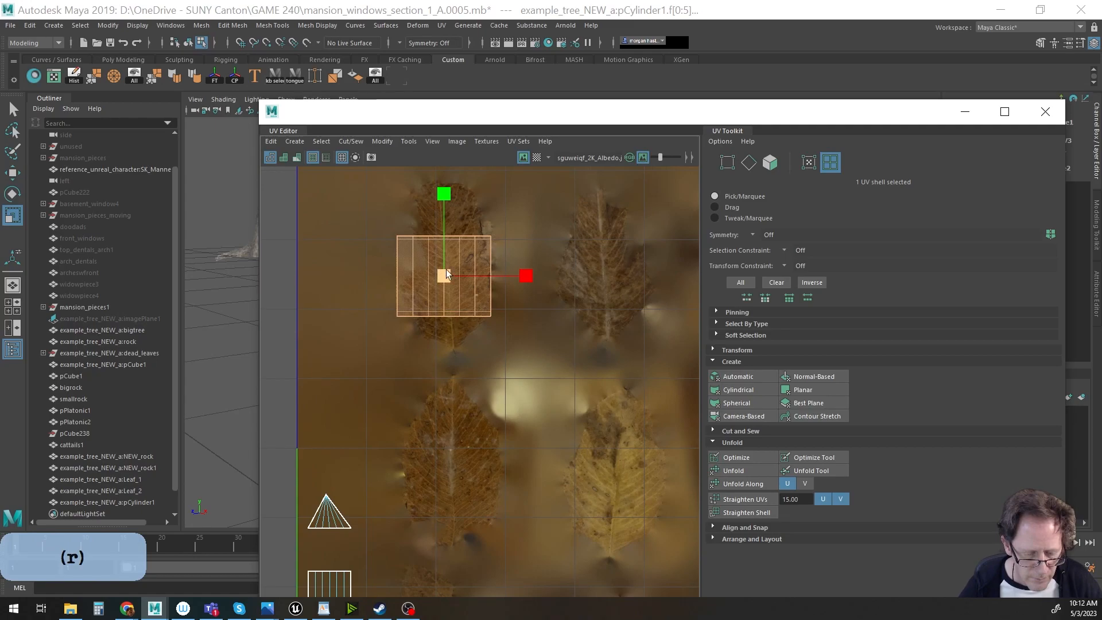
left_click_drag(520, 278, 449, 255)
key("w")
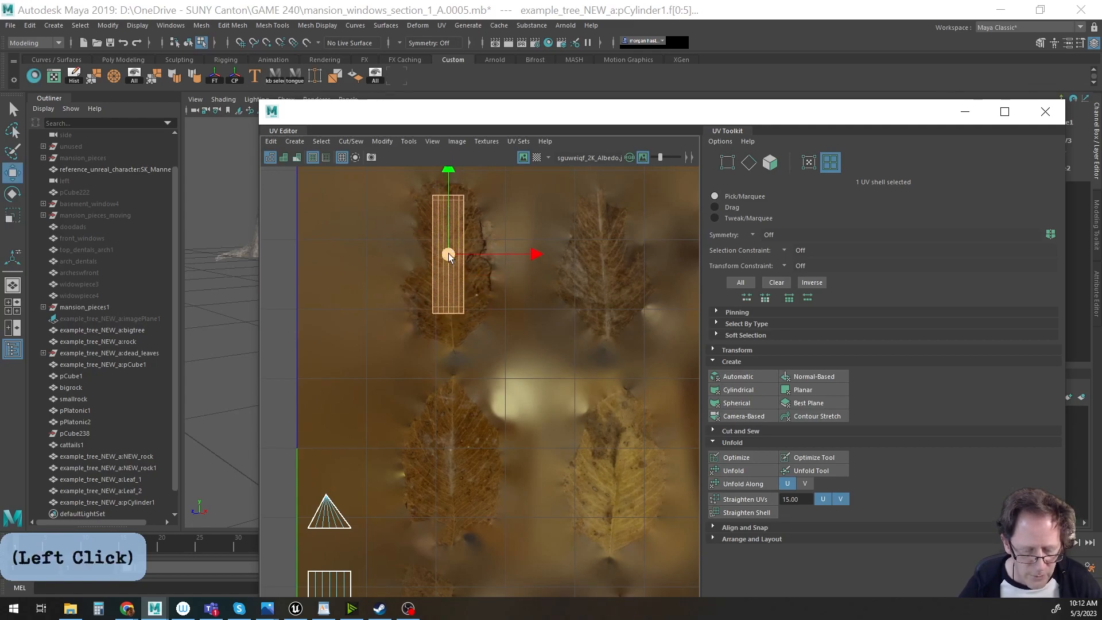
Close the UV editor and examine how the texture reads on the cattail in object mode.
right_click_drag(532, 411, 400, 419, "alt")
middle_click_drag(462, 415, 406, 364, "alt")
left_click(1045, 111)
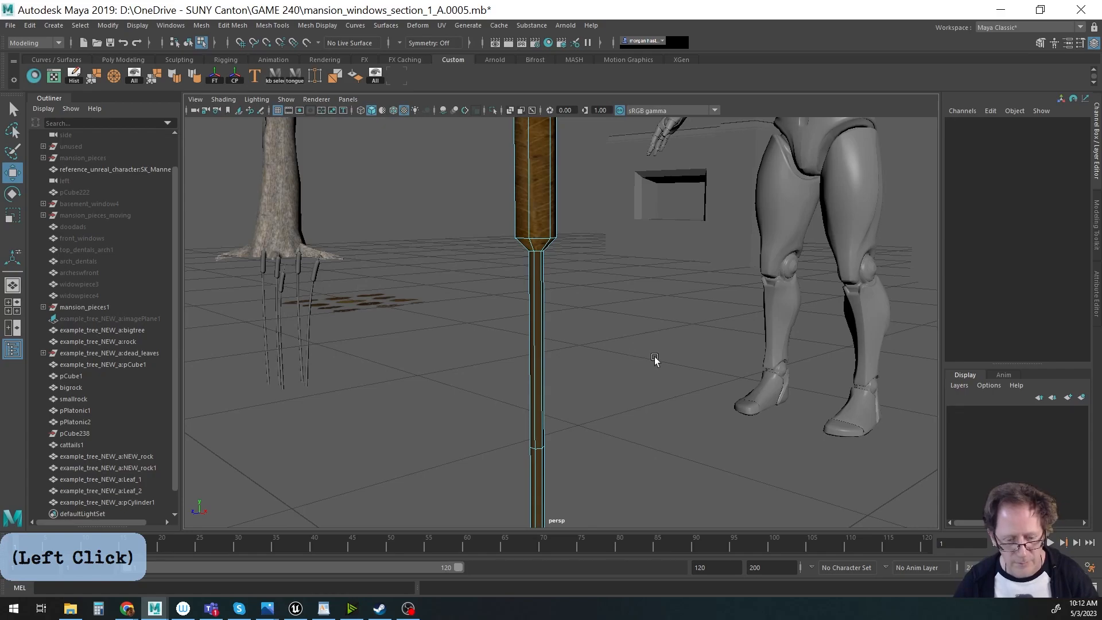
right_click_drag(649, 354, 591, 357, "alt")
left_click_drag(590, 357, 607, 373, "alt")
left_click(685, 397)
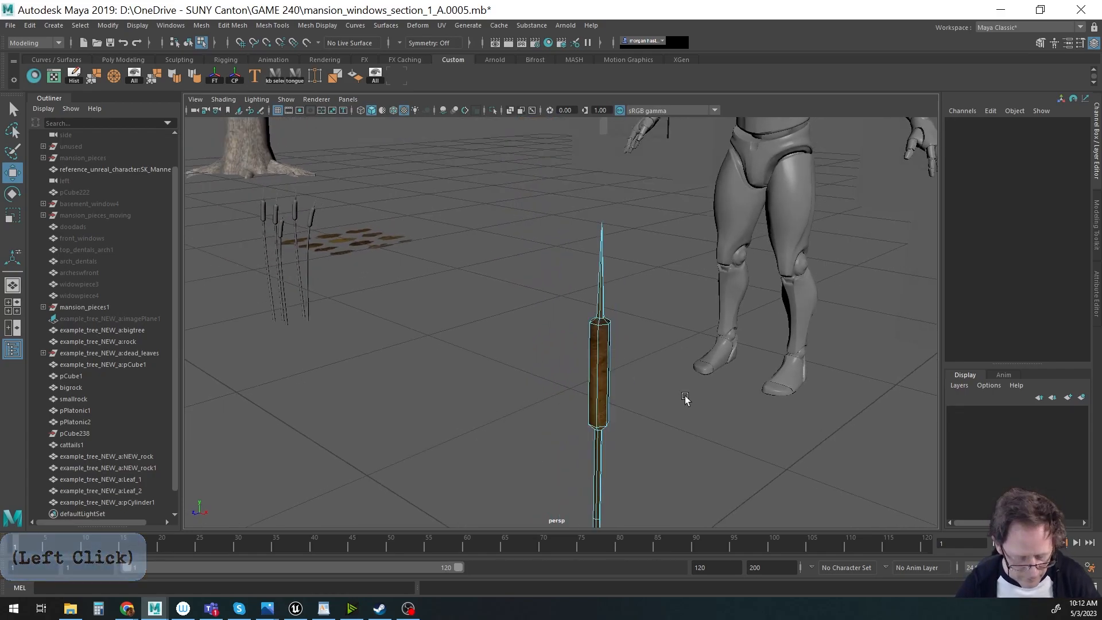
key("F8")
middle_click_drag(687, 398, 600, 380, "alt")
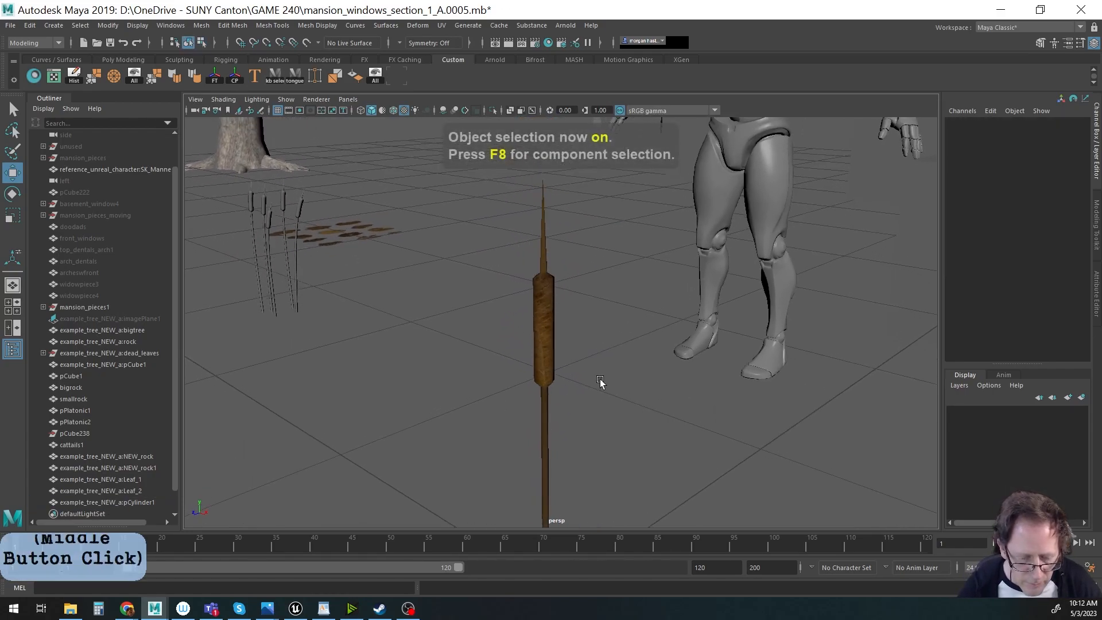
right_click_drag(600, 380, 632, 386, "alt")
Reopen the cattail's UVs, then shrink the stem and tip shells together and move them near the middle of the texture.
left_click(539, 252)
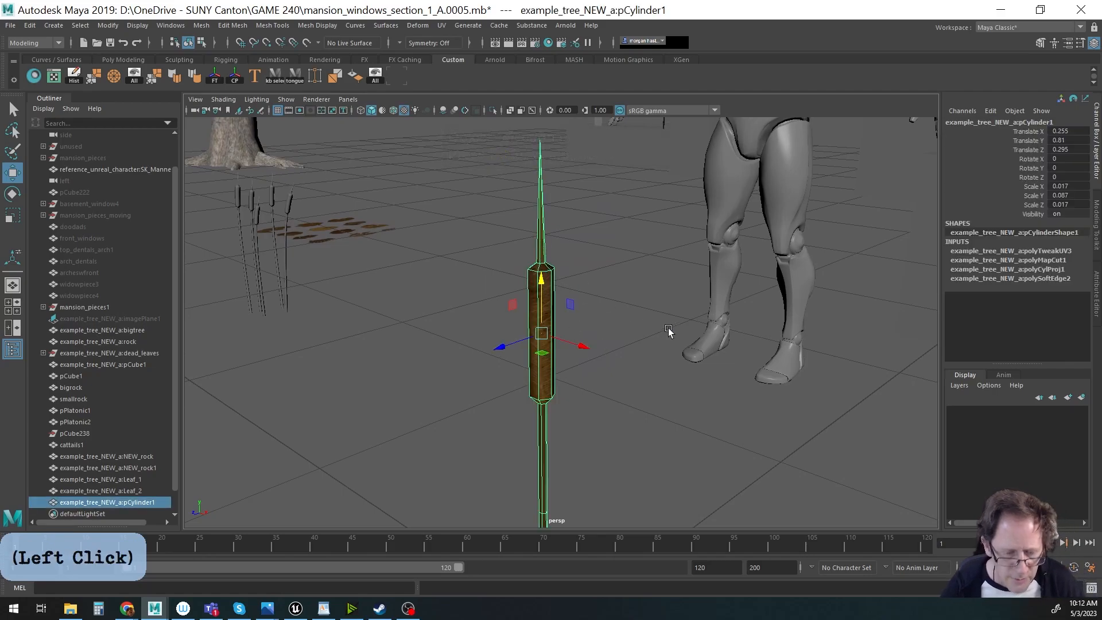
left_click(53, 75)
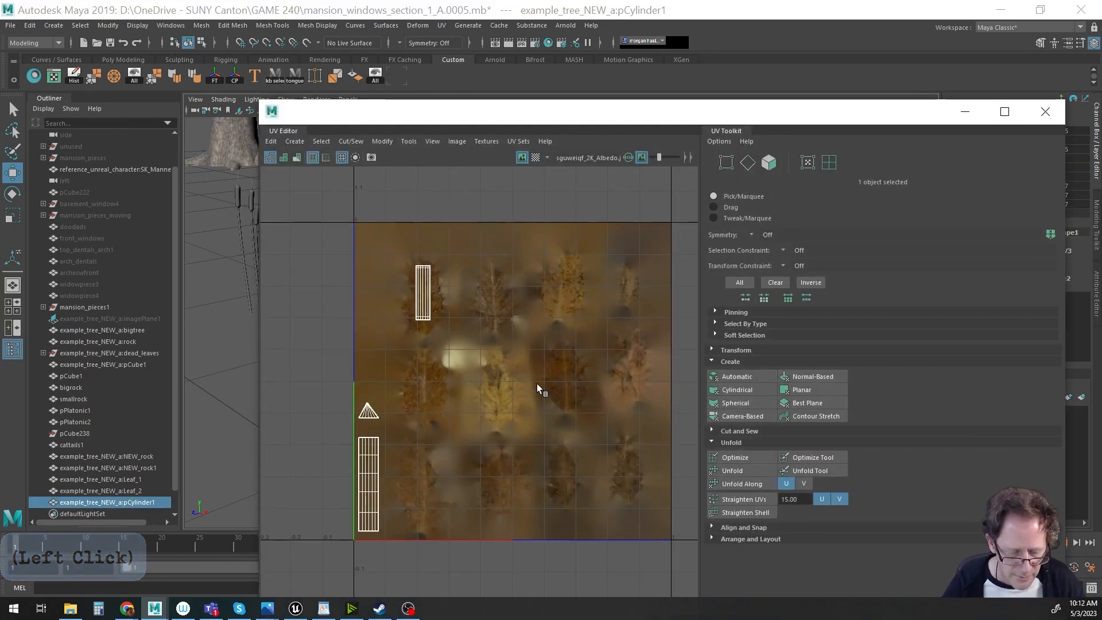
right_click_drag(370, 450, 373, 484)
right_click_drag(331, 446, 329, 445)
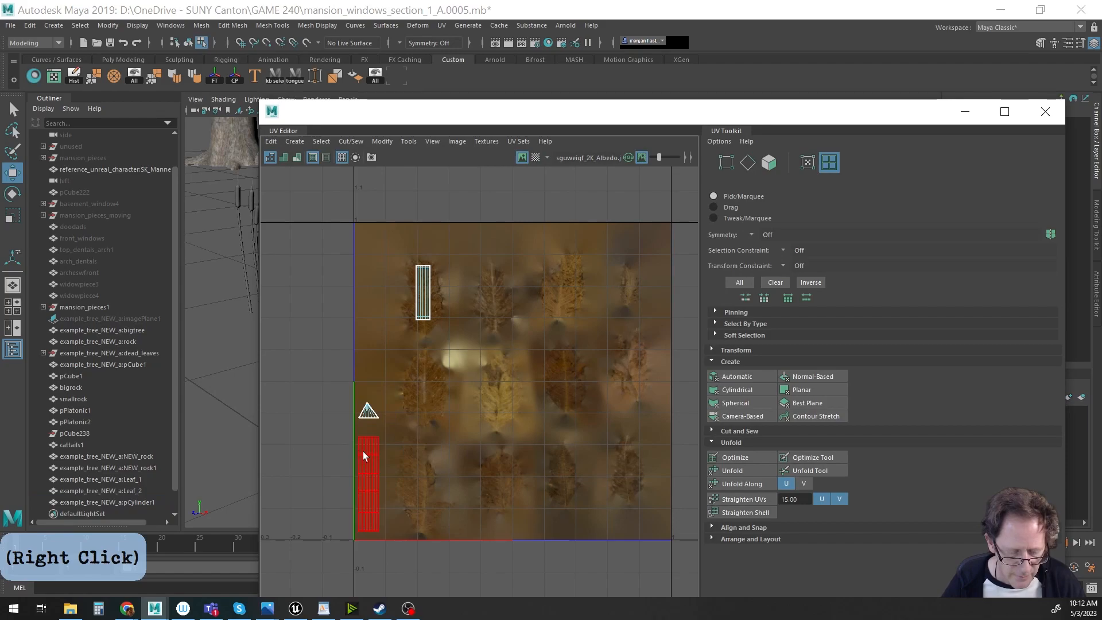
left_click(362, 450)
left_click_drag(377, 471, 415, 433)
key("r")
key("w")
left_click_drag(462, 389, 469, 412)
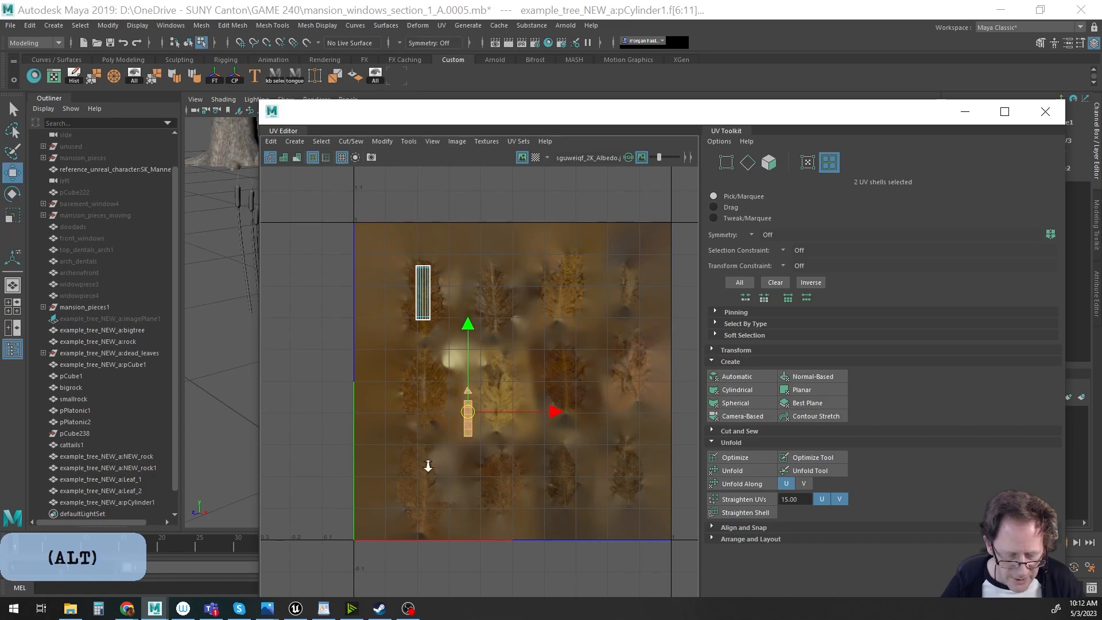
Narrow the stem and tip UV shells and shift them into the gap beside the pale yellow leaf.
right_click_drag(427, 466, 770, 461, "alt")
middle_click_drag(642, 434, 594, 470, "alt")
key("w")
mouse_move(469, 383)
left_mouse_down()
mouse_move(511, 444)
mouse_move(469, 396)
mouse_move(509, 392)
mouse_move(464, 386)
left_mouse_up()
key("r")
key("w")
middle_click_drag(505, 389, 523, 488, "alt")
middle_click_drag(512, 369, 472, 343, "alt")
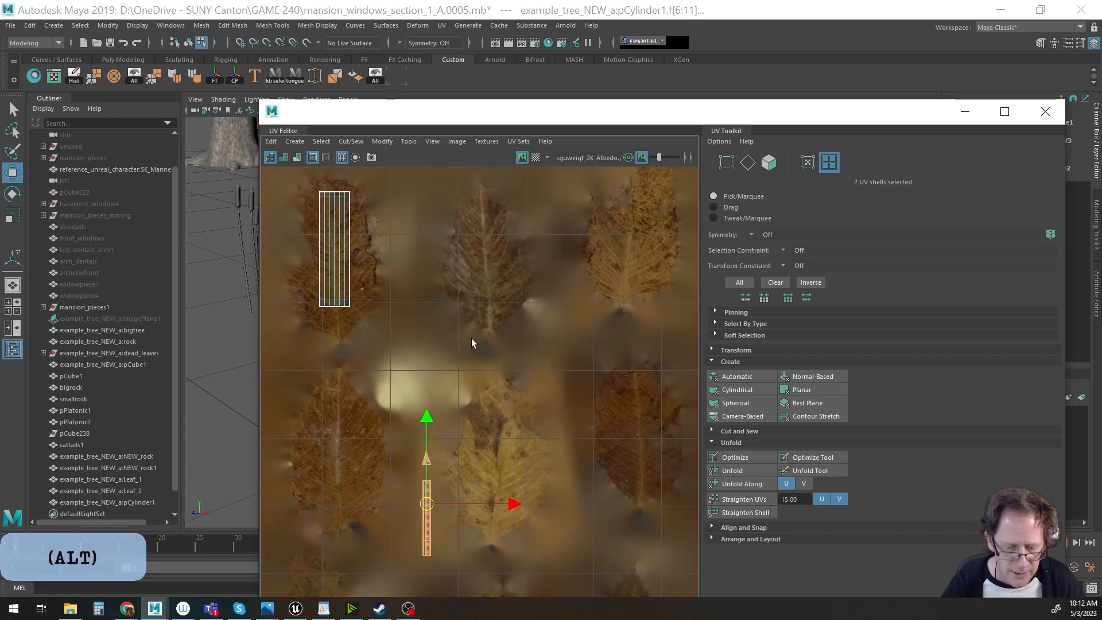
Close the UV editor and examine the textured cattail up close and against the rest of the scene.
left_click(1045, 112)
left_click(645, 419)
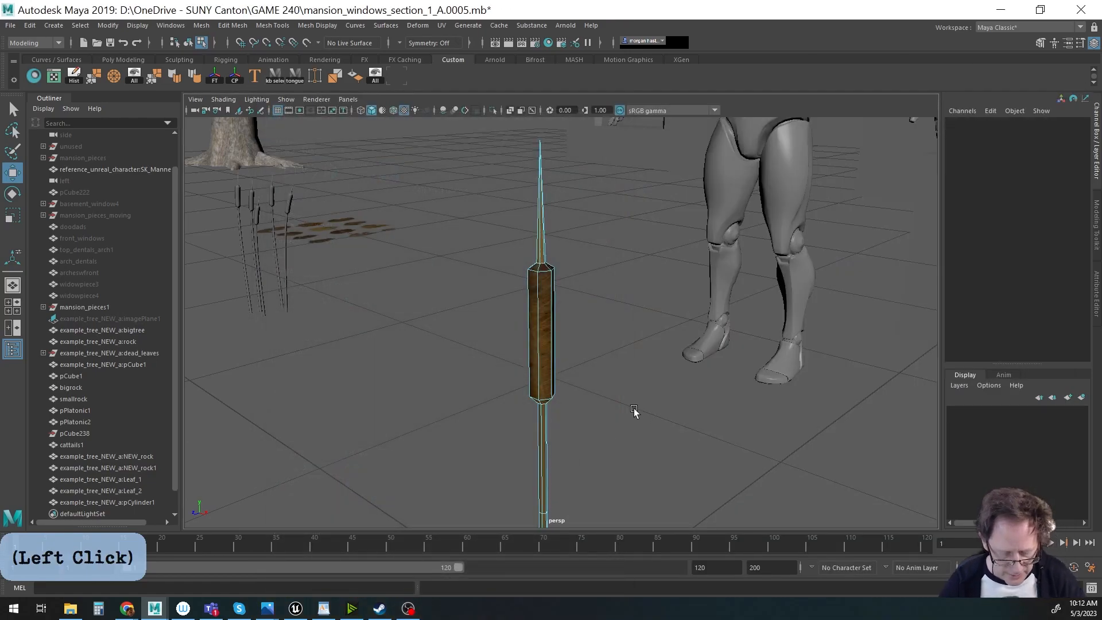
key("F8")
left_click(634, 419)
right_click_drag(633, 419, 523, 434, "alt")
middle_click_drag(629, 464, 612, 457, "alt")
right_click_drag(611, 457, 691, 467, "alt")
middle_click_drag(691, 467, 690, 420, "alt")
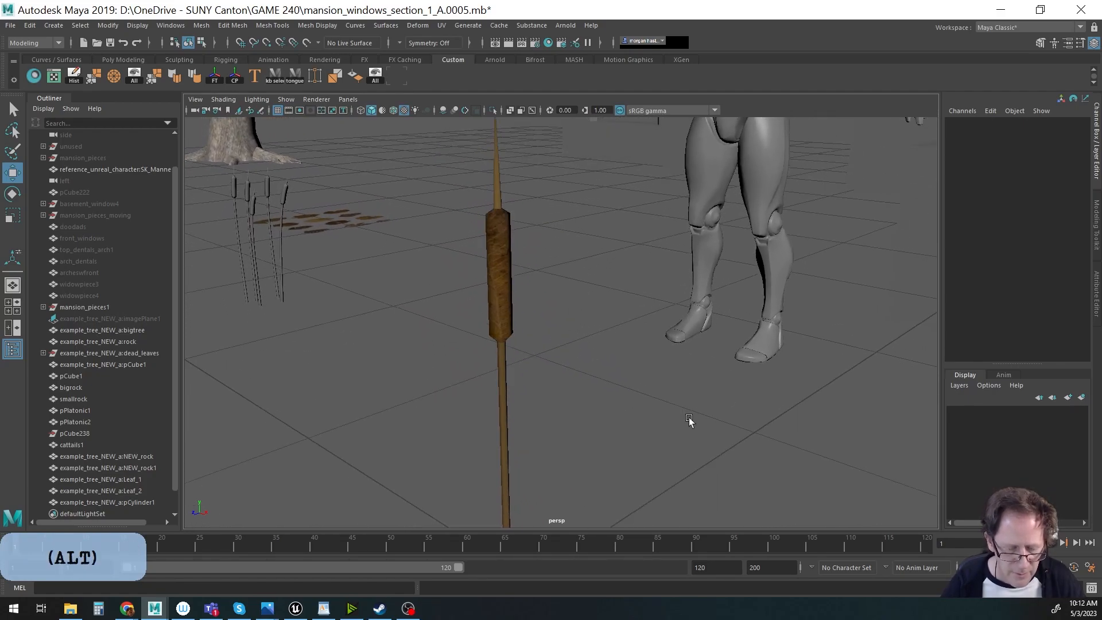
right_click_drag(694, 392, 320, 370, "alt")
left_click_drag(590, 400, 561, 406, "alt")
middle_click_drag(561, 405, 435, 395, "alt")
left_click_drag(435, 395, 472, 364, "alt")
Move the top vertex of the cattail's spike slightly sideways so the tip leans.
left_click(473, 405)
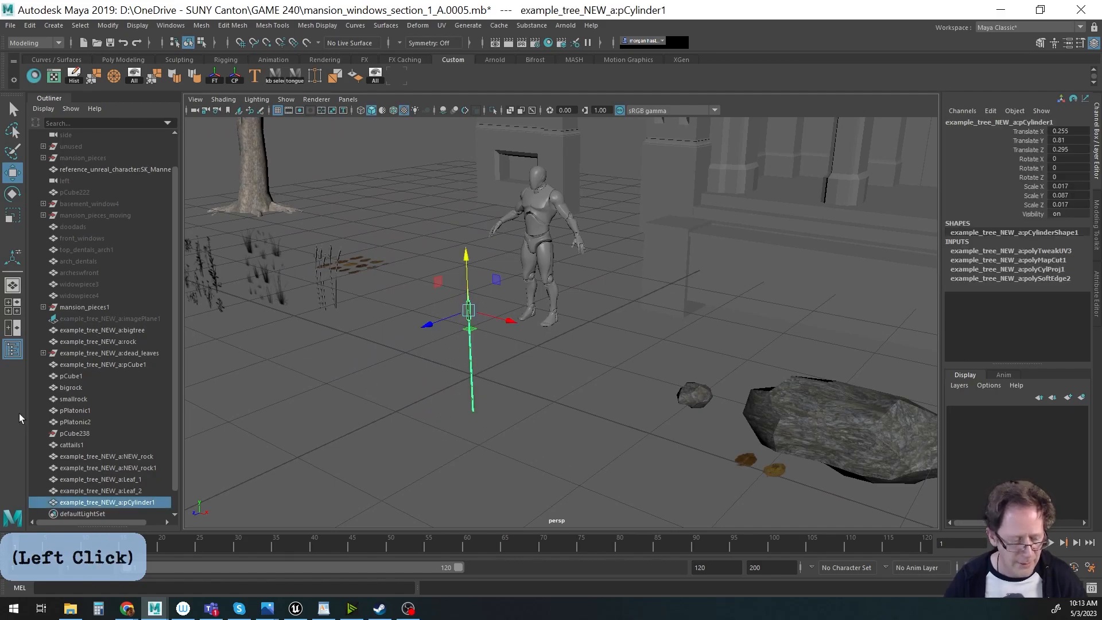
left_click_drag(449, 421, 474, 416, "alt")
right_click_drag(474, 415, 549, 388, "alt")
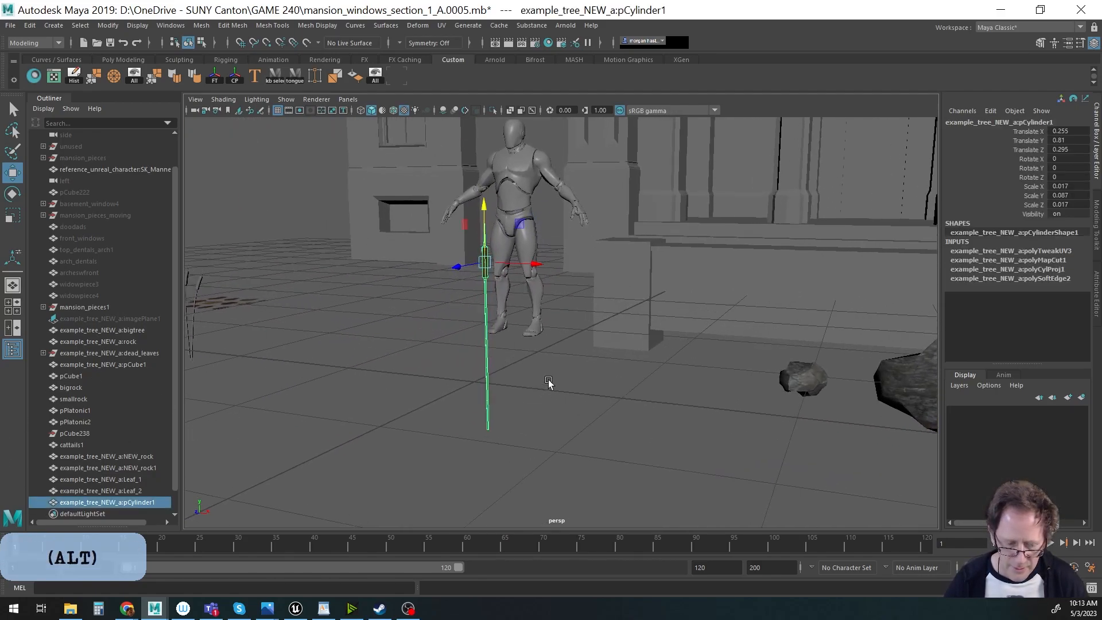
middle_click_drag(548, 389, 598, 399, "alt")
key("F9")
left_click_drag(545, 362, 552, 278, "alt")
right_click_drag(433, 418, 586, 323, "alt")
key("w")
left_click_drag(561, 301, 577, 310)
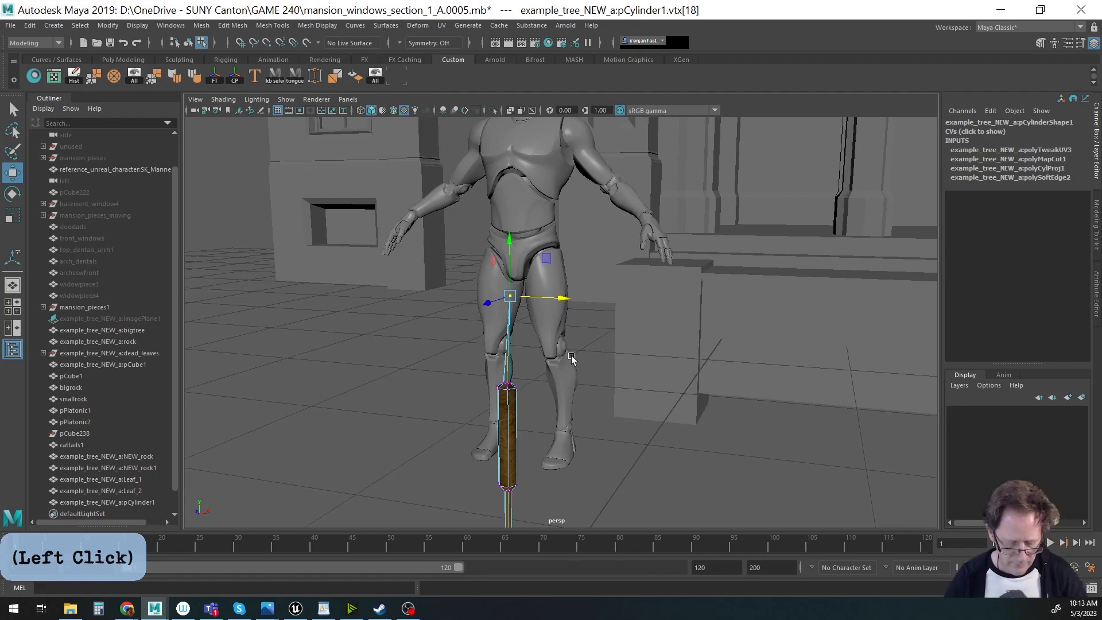
Slice a new edge ring across the middle of the cattail's spike with the Multi-Cut tool.
key("F8")
key("ctrl+shift+x")
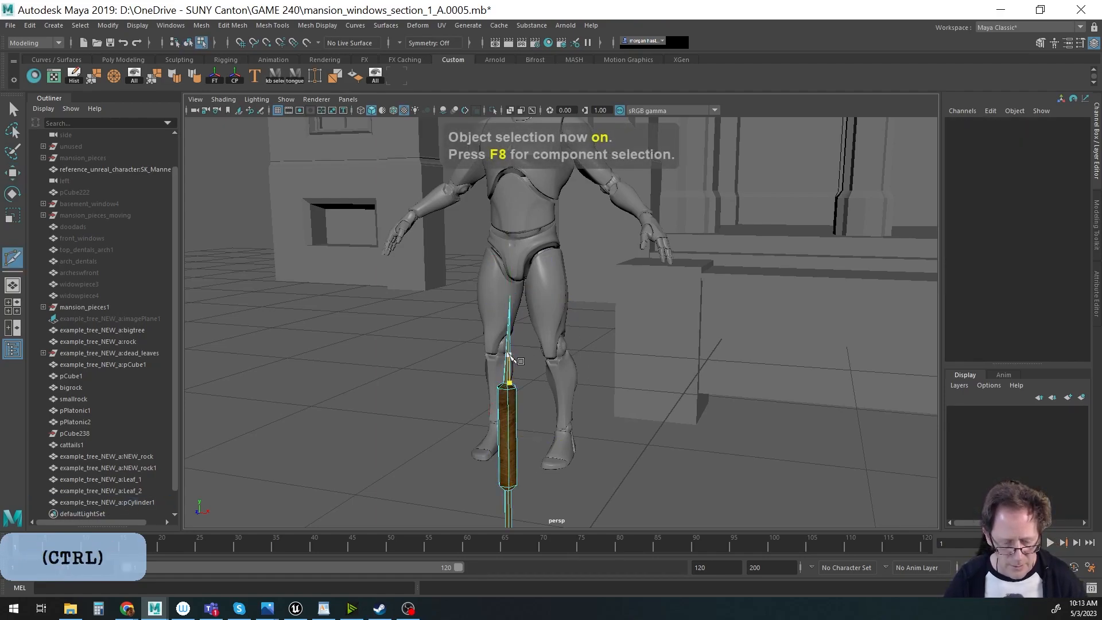
right_click_drag(514, 376, 610, 389, "alt")
middle_click_drag(611, 389, 610, 367, "alt")
left_click(422, 341, "ctrl")
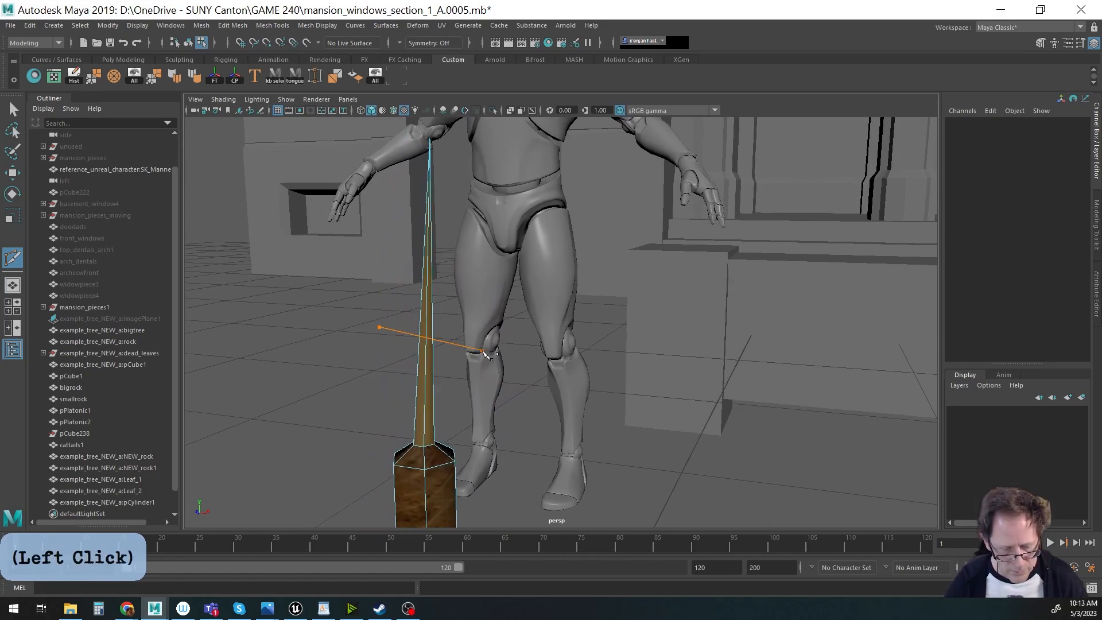
left_click(487, 355)
key("w")
mouse_move(586, 394)
right_mouse_down("alt")
mouse_move(600, 408)
mouse_move(577, 399)
right_mouse_up("alt")
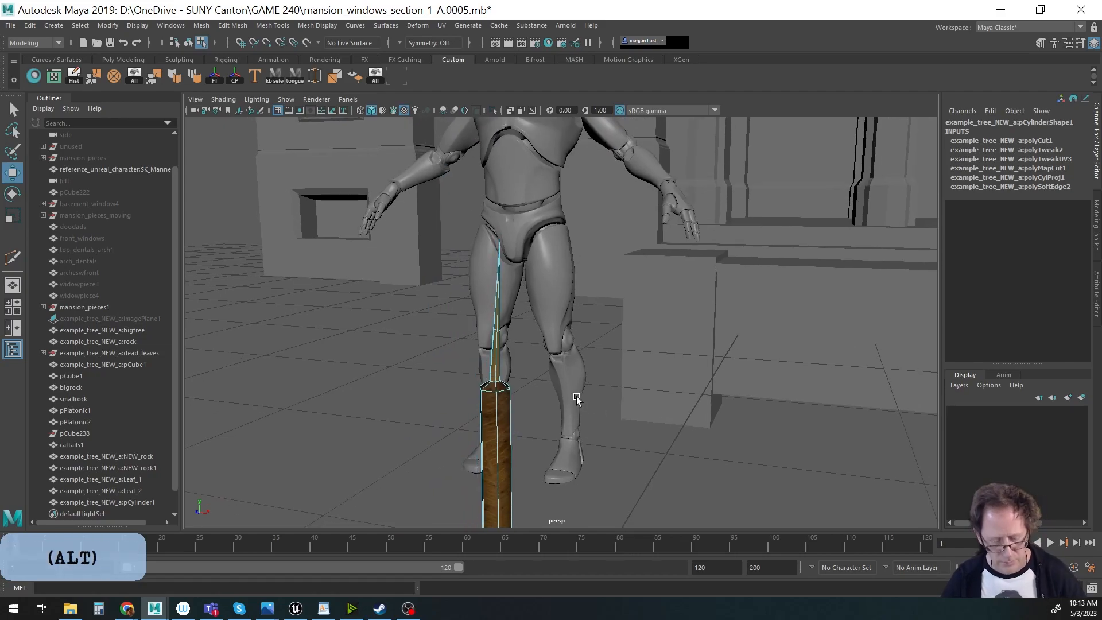
Shift the spike's tip vertex and its new middle ring sideways to curve the spike.
key("F9")
left_click(492, 245)
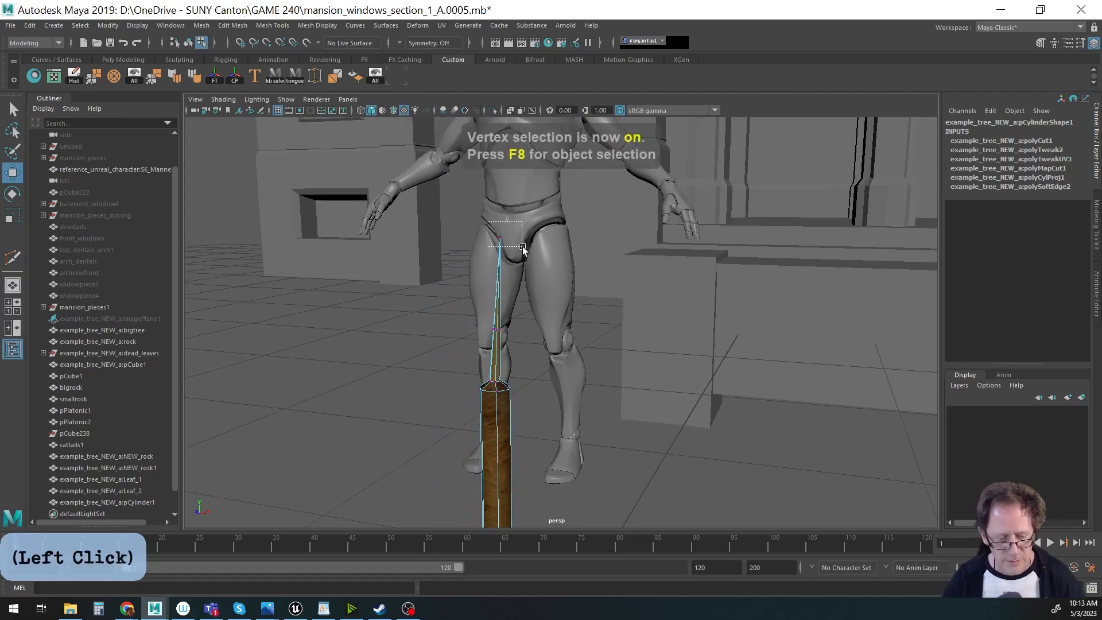
key("w")
left_click_drag(524, 239, 533, 247)
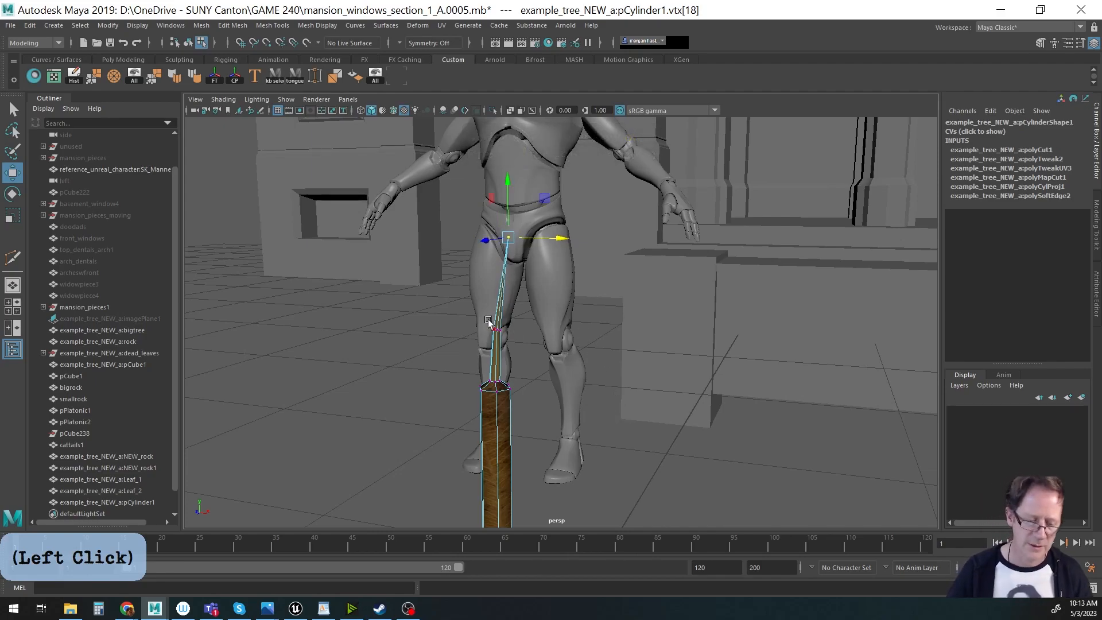
left_click_drag(492, 323, 528, 358)
key("w")
left_click_drag(529, 298, 531, 291)
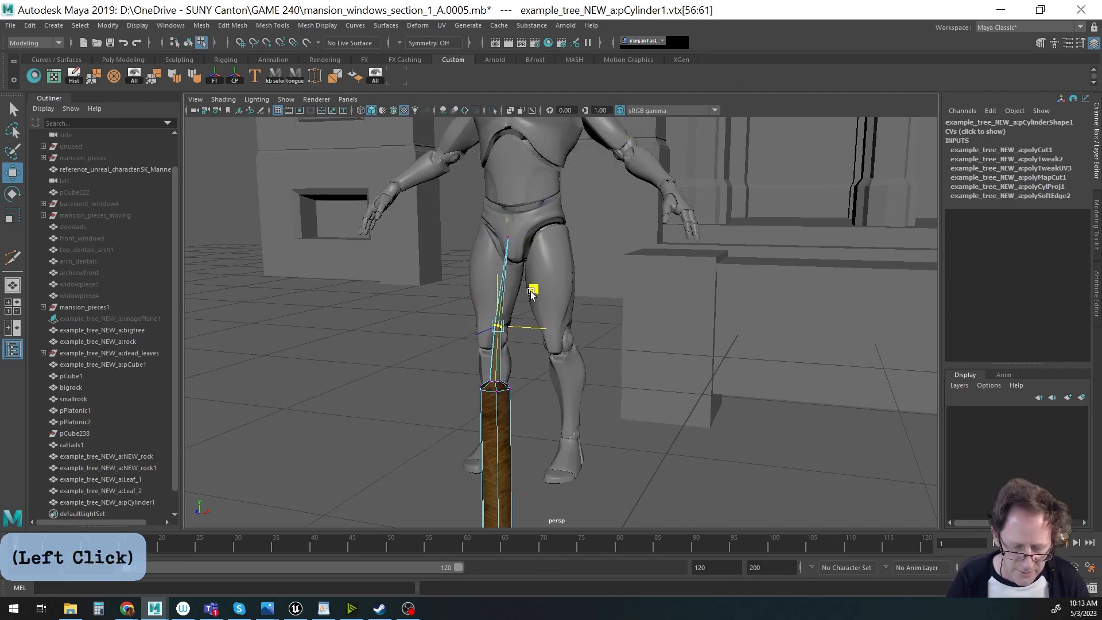
key("F8")
Adjust the vertices from the top of the cattail head up to the spike tip to strengthen the bend.
middle_click_drag(600, 405, 610, 359)
left_click_drag(610, 358, 589, 352, "alt")
key("F9")
left_click_drag(421, 277, 524, 299)
key("w")
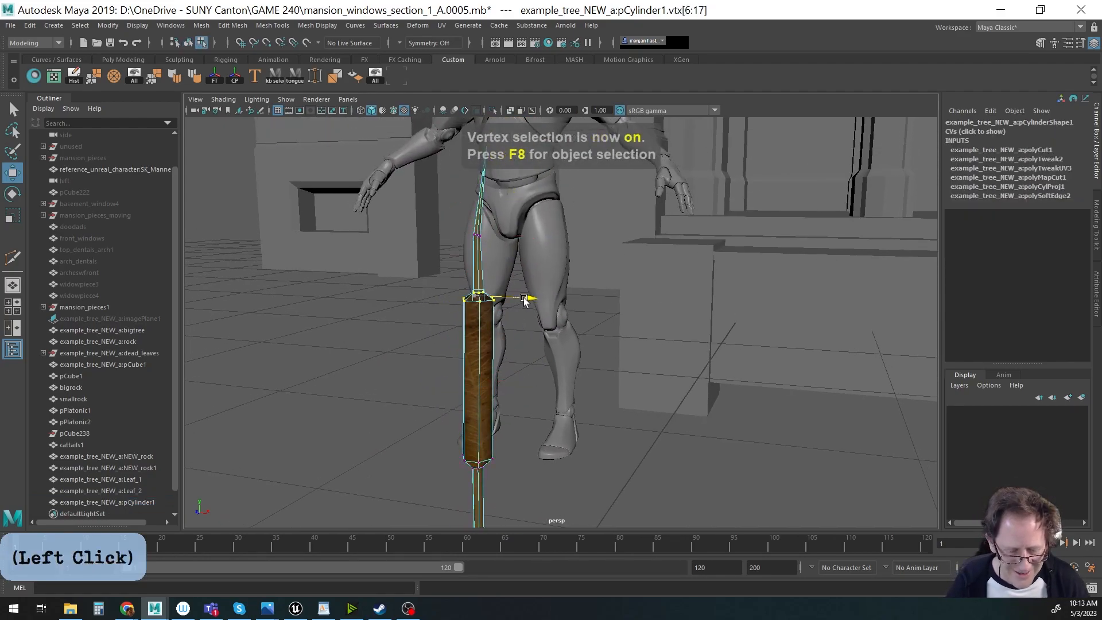
middle_click_drag(519, 268, 522, 322, "alt")
left_click_drag(422, 195, 536, 254)
key("w")
key("q")
left_click_drag(470, 186, 546, 209)
key("w")
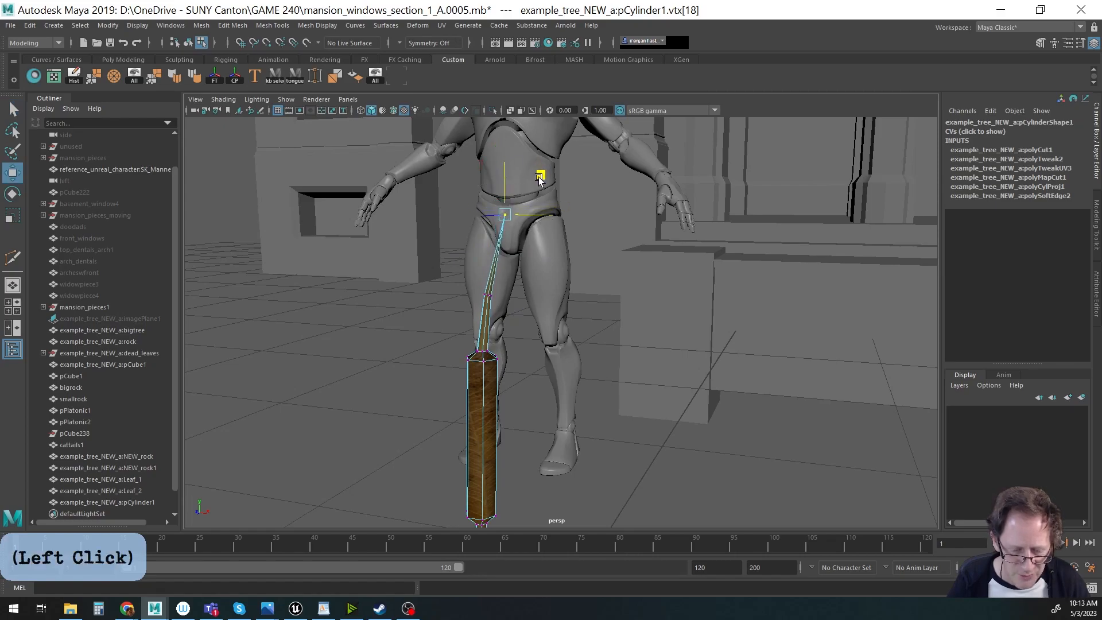
Move and rotate the vertices of the cattail's head and spike together so they tilt away from the stem.
left_click_drag(587, 264, 594, 304, "alt")
right_click_drag(608, 337, 541, 329, "alt")
middle_click_drag(559, 288, 545, 357, "alt")
right_click_drag(575, 347, 561, 339, "alt")
left_click_drag(412, 211, 578, 363)
key("w")
left_click(522, 282)
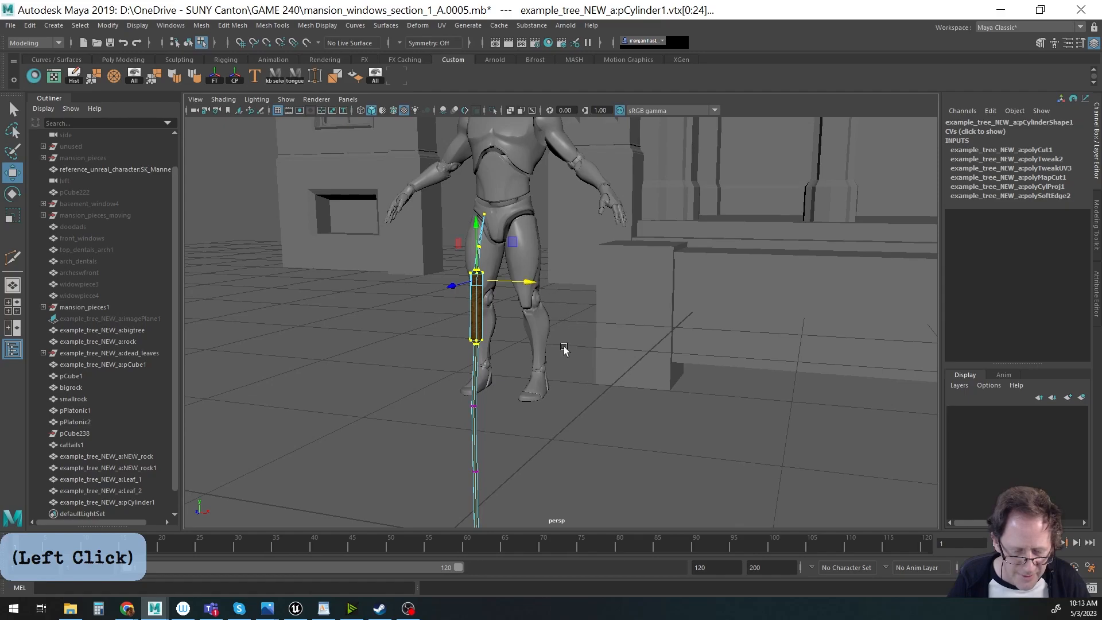
key("e")
left_click_drag(520, 263, 521, 287)
key("w")
key("w")
left_click_drag(520, 245, 521, 250)
Shift the stem's vertex ring just below the head sideways to blend it into the tilt.
middle_click_drag(586, 384, 583, 363, "alt")
scroll(583, 364, "down", 3)
left_click_drag(581, 367, 635, 371, "alt")
key("w")
left_click(625, 347)
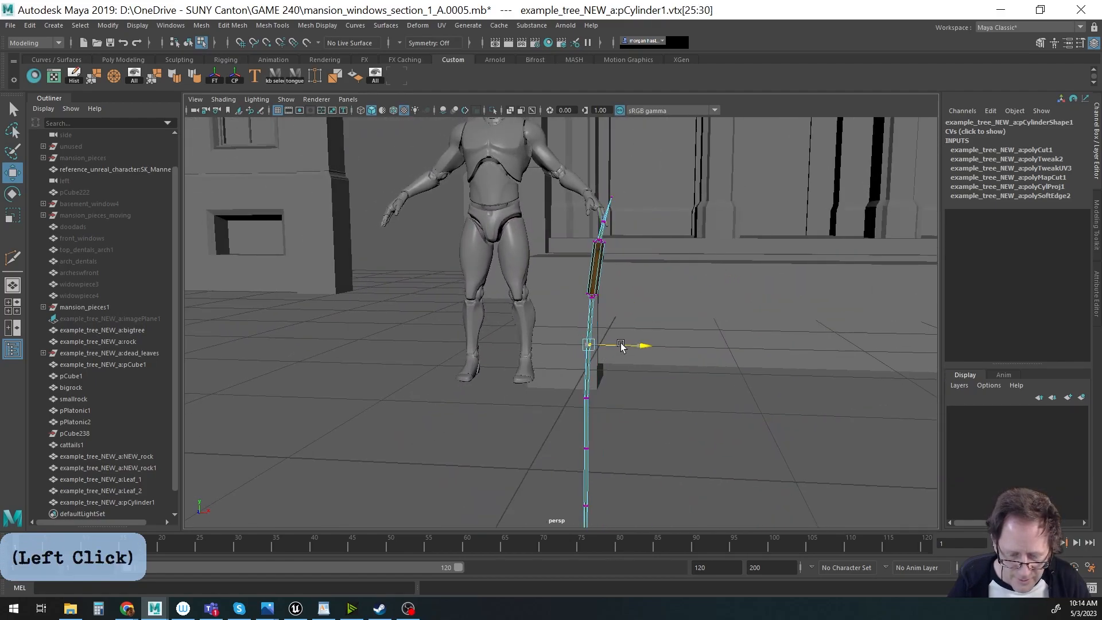
middle_click_drag(620, 346, 518, 320, "alt")
Move the vertex rings of the lower stem sideways to carry the curve down the stalk.
left_click_drag(553, 343, 607, 527, "alt")
key("w")
left_click_drag(566, 440, 570, 440)
left_click_drag(497, 312, 581, 494)
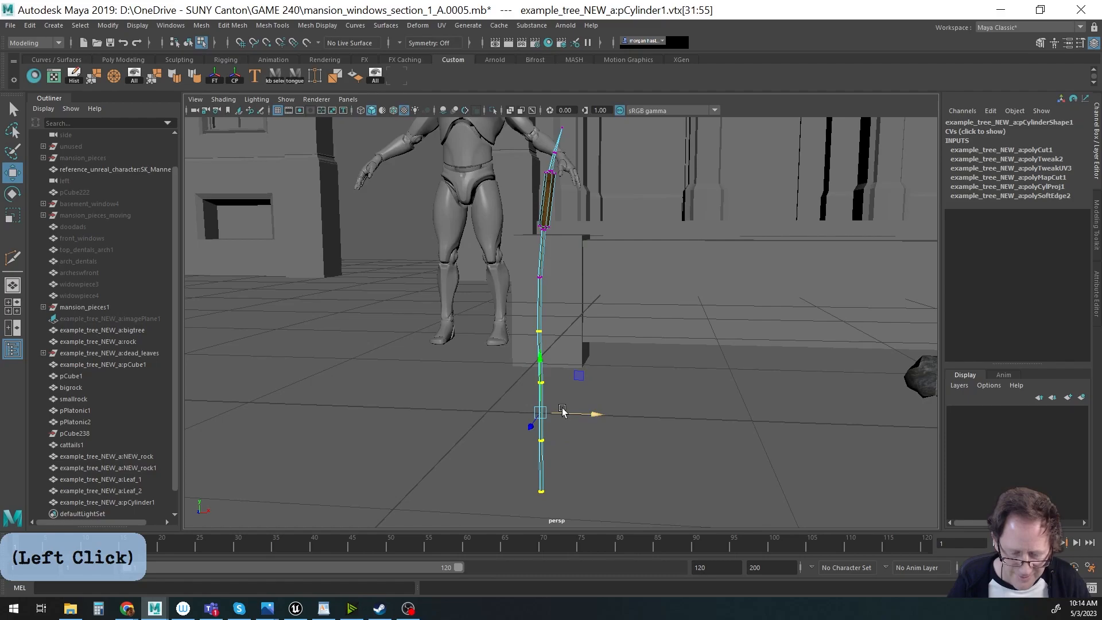
left_click_drag(520, 384, 604, 521)
left_click_drag(576, 439, 578, 438)
Fine-tune the middle stem rings and shift the base vertices sideways to complete the stalk's arc.
left_click_drag(521, 318, 554, 347)
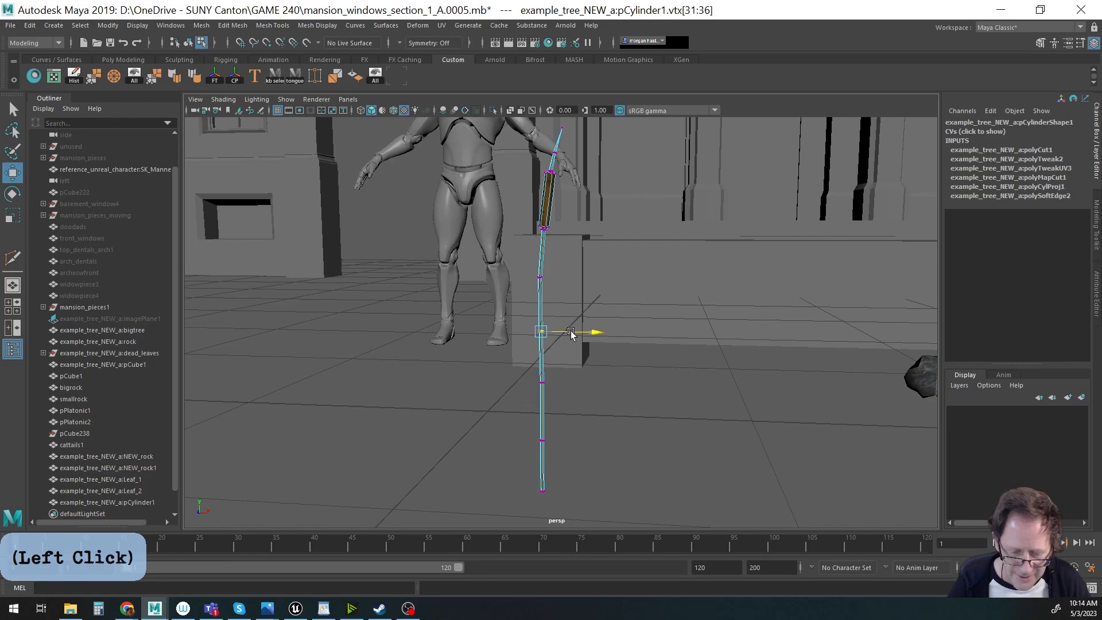
left_click_drag(557, 285, 558, 284)
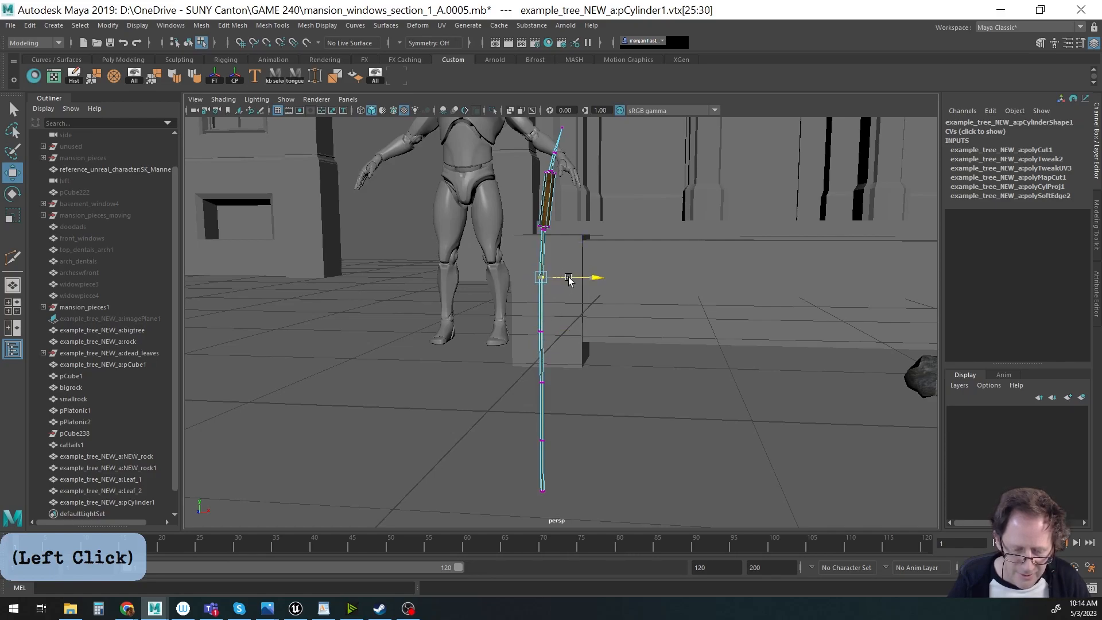
left_click_drag(500, 406, 572, 518)
left_click_drag(477, 485, 597, 495)
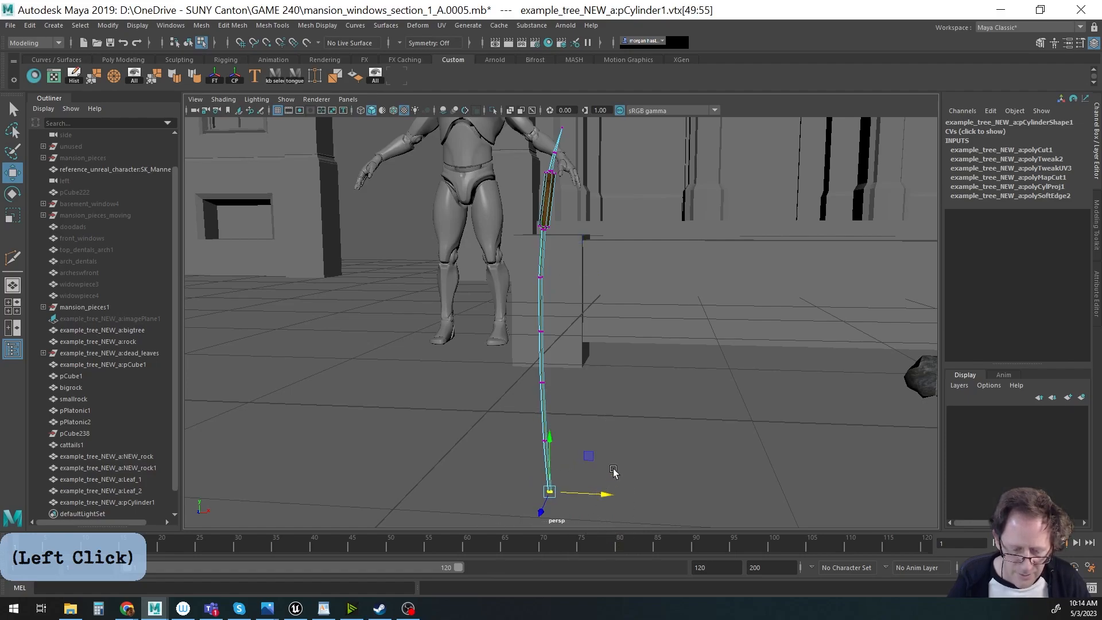
Snap the cattail's pivot to its base and rotate the whole stalk to about -9 degrees around Z.
key("F8")
key("d+v")
left_click_drag(541, 195, 548, 491)
key("r")
key("e")
left_click_drag(570, 453, 582, 455)
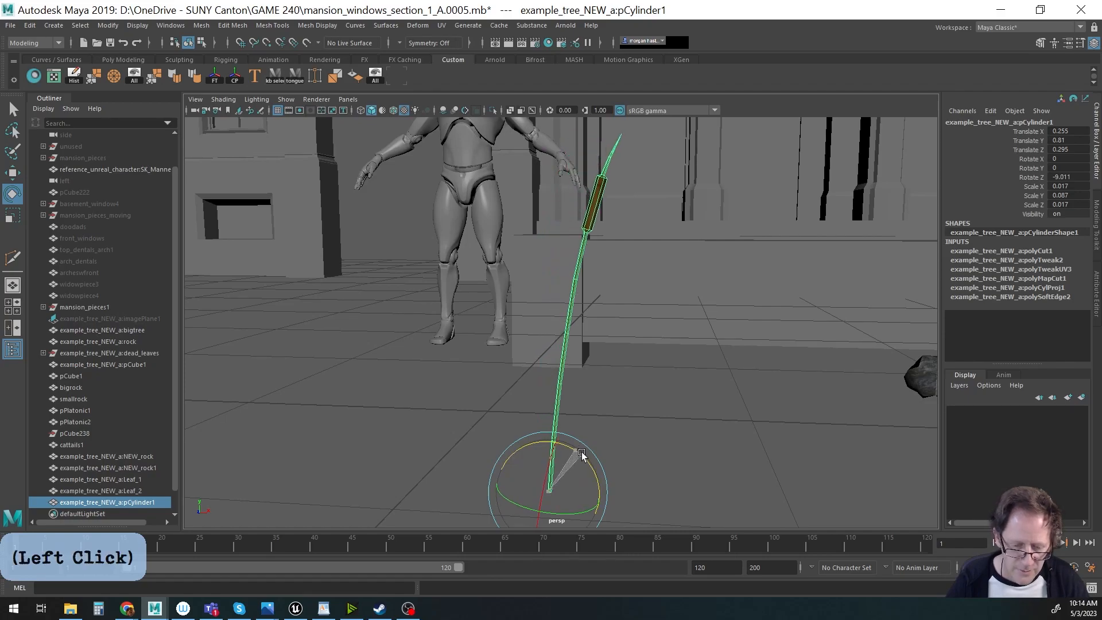
Clone the tilted cattail several times, offsetting the copies along the ground around the original.
right_click_drag(581, 455, 566, 418, "alt")
middle_click_drag(566, 418, 511, 398, "alt")
mouse_move(511, 399)
left_mouse_down("alt")
mouse_move(500, 411)
mouse_move(511, 419)
left_mouse_up("alt")
key("w")
middle_click_drag(521, 430, 475, 389, "alt")
right_click_drag(475, 388, 696, 405, "alt")
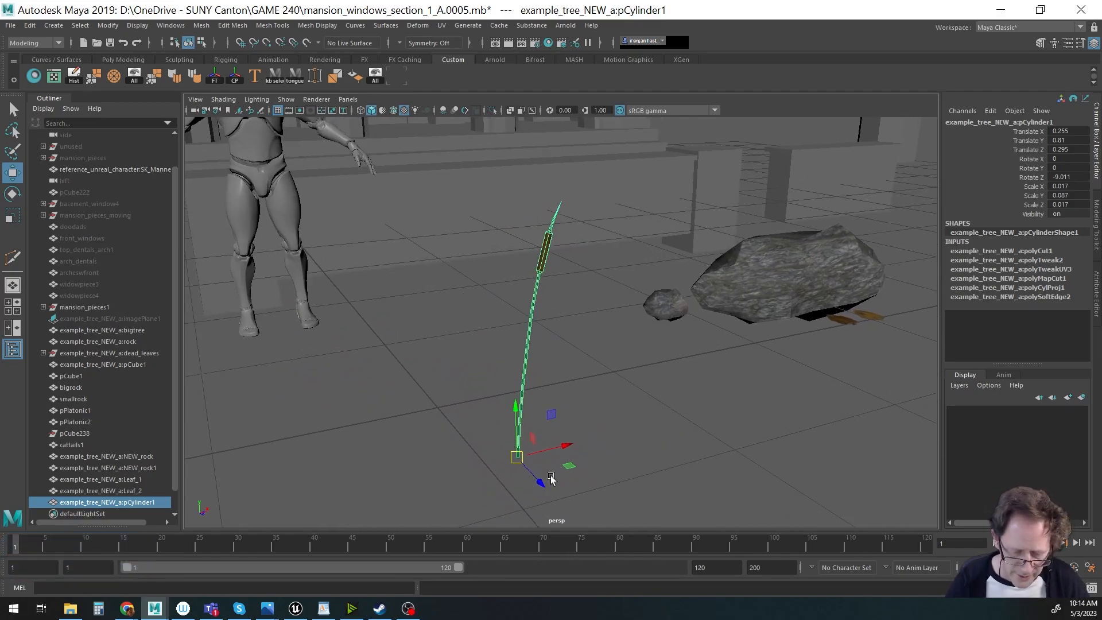
key("shift")
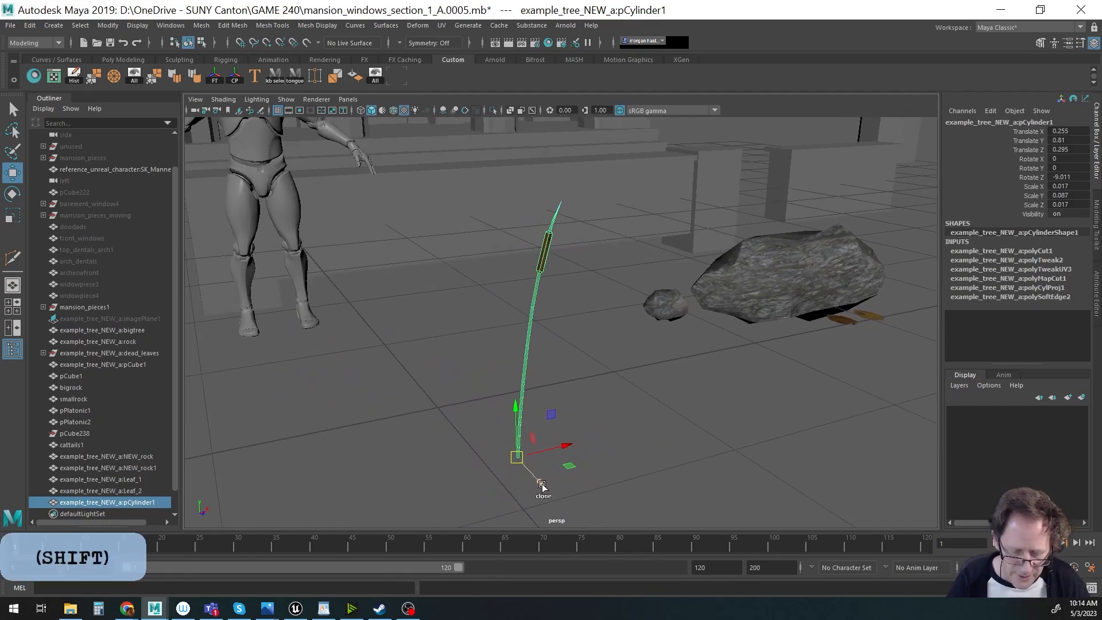
mouse_move(542, 486)
left_mouse_down("shift")
mouse_move(519, 463)
mouse_move(580, 450)
mouse_move(571, 455)
mouse_move(585, 484)
mouse_move(590, 474)
mouse_move(565, 473)
mouse_move(585, 471)
mouse_move(519, 492)
left_mouse_up("shift")
middle_click_drag(518, 492, 442, 475, "alt")
mouse_move(442, 476)
left_mouse_down("shift")
mouse_move(468, 455)
mouse_move(602, 471)
mouse_move(618, 494)
mouse_move(504, 491)
mouse_move(524, 488)
left_mouse_up("shift")
mouse_move(523, 487)
middle_mouse_down("alt")
mouse_move(587, 445)
mouse_move(557, 439)
middle_mouse_up("alt")
mouse_move(540, 442)
left_mouse_down("shift")
mouse_move(517, 507)
mouse_move(626, 497)
mouse_move(649, 439)
left_mouse_up("shift")
Clone more cattails along the ground to fill out an irregular clump of nine stalks.
middle_click_drag(649, 439, 541, 449, "alt")
left_click_drag(542, 449, 516, 386, "alt")
right_click_drag(516, 386, 737, 463, "alt")
left_click_drag(704, 437, 658, 423, "shift")
middle_click_drag(604, 411, 560, 458, "alt")
left_click_drag(559, 459, 555, 389, "alt")
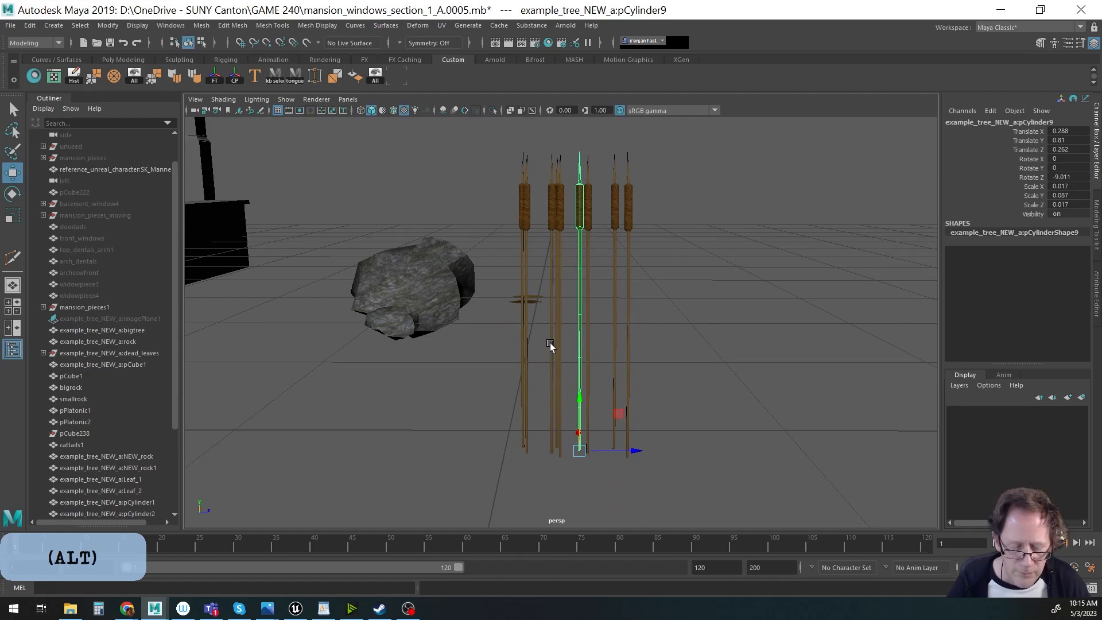
Select every cattail except the original and shorten the copies to a Scale Y of 0.083.
left_click_drag(504, 191, 556, 228)
left_click_drag(576, 330, 683, 375, "ctrl+shift")
key("r")
left_click_drag(590, 403, 589, 404)
key("ctrl+z")
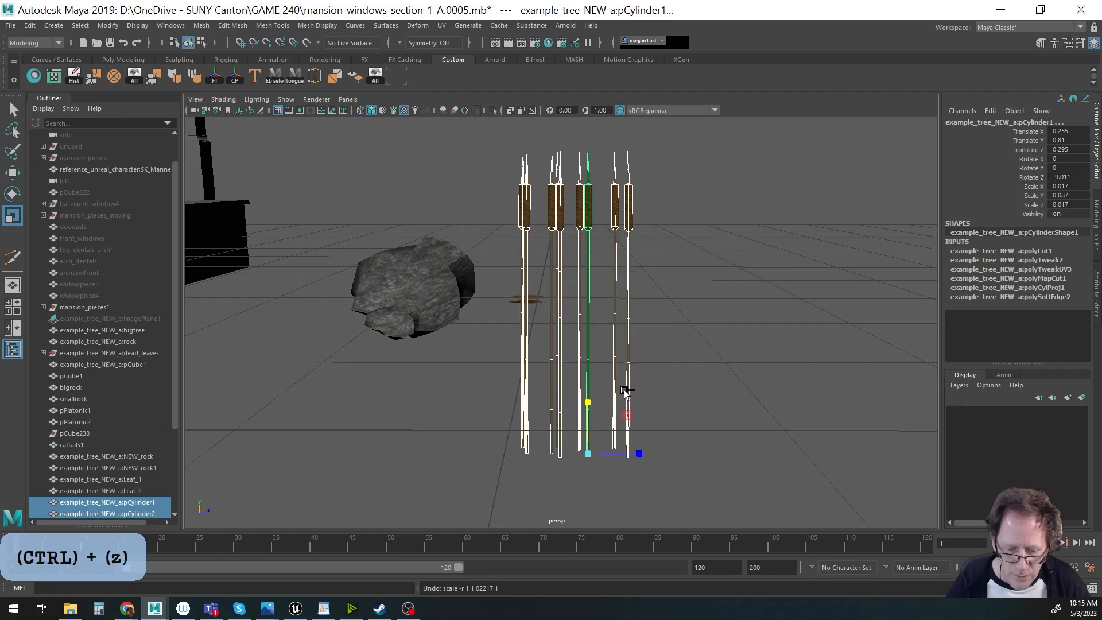
left_click(630, 349)
left_click_drag(629, 408, 631, 412)
Deselect the copy next to the original and shorten the remaining selected cattails to a Scale Y of 0.079.
key("q")
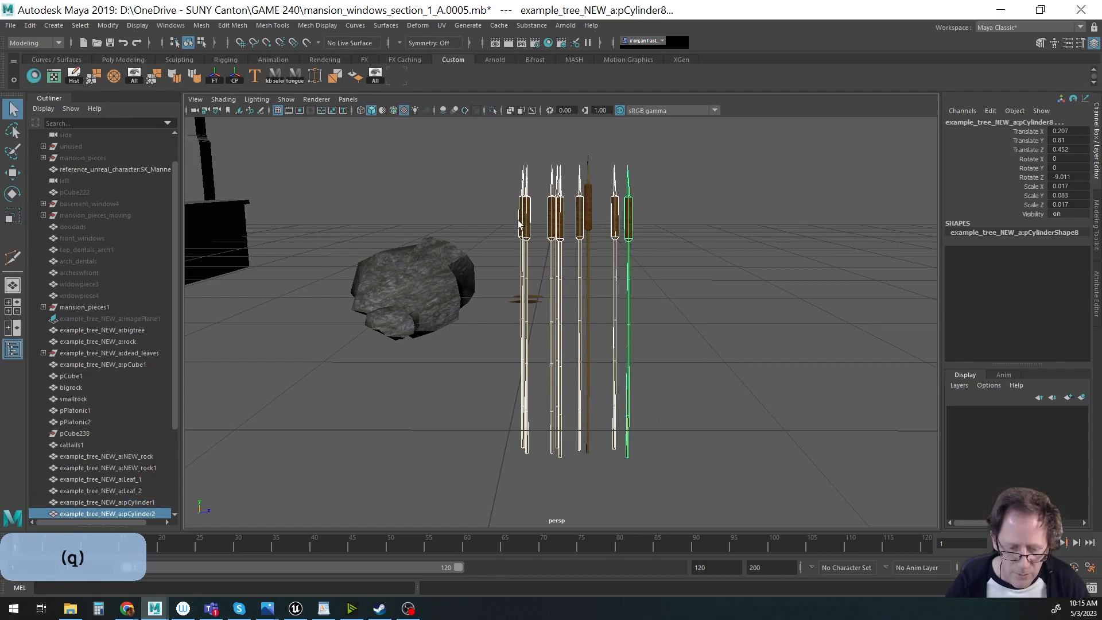
left_click(567, 167, "ctrl")
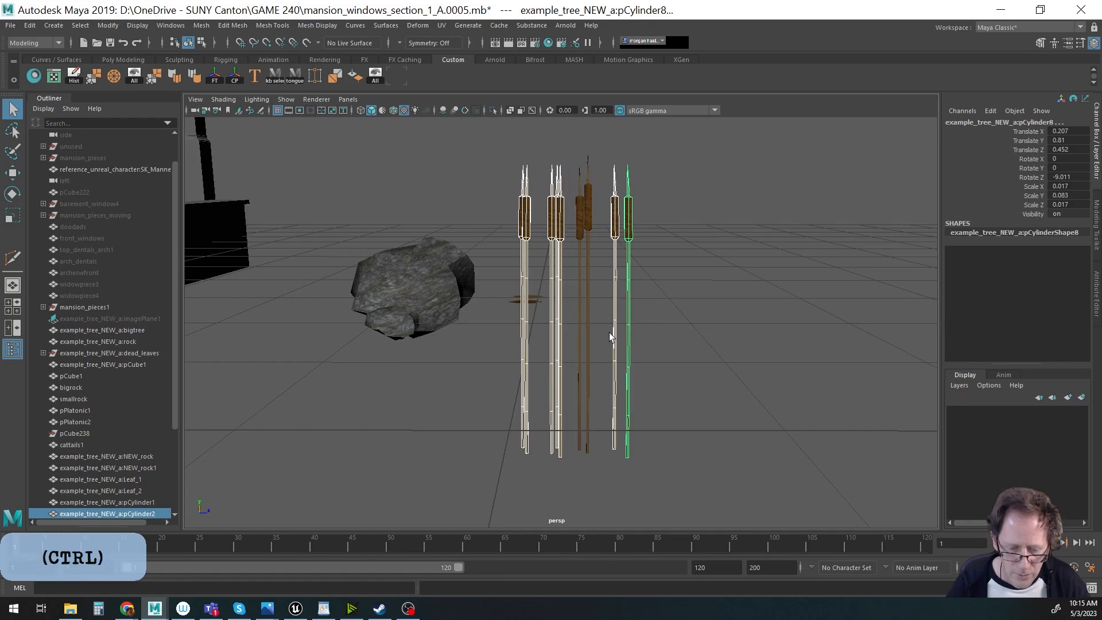
key("e")
key("r")
left_click_drag(629, 409, 631, 414)
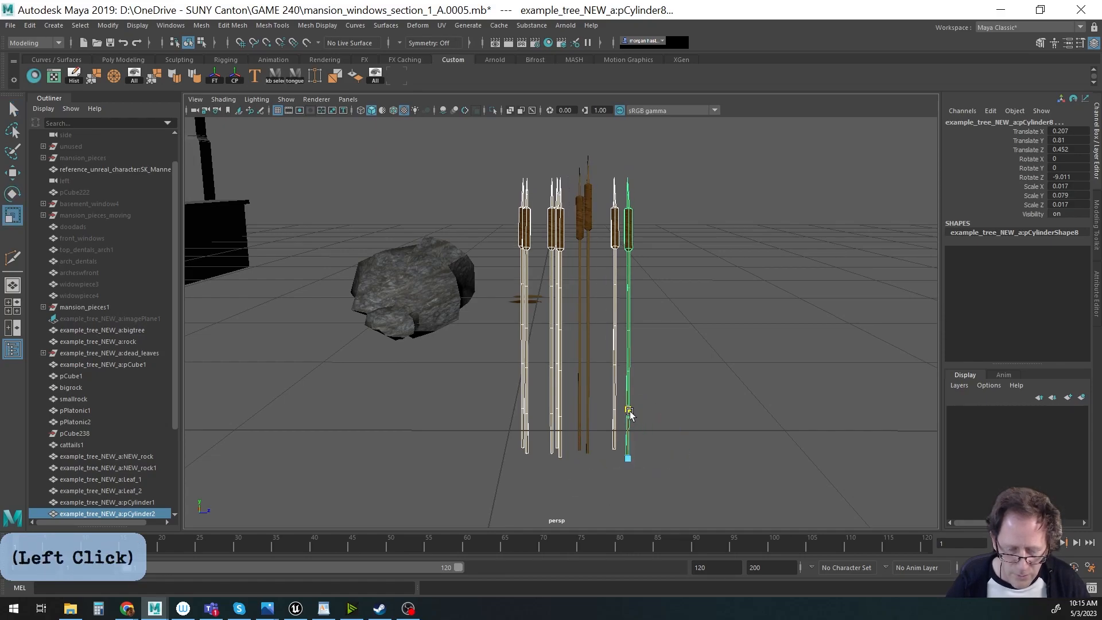
Deselect two more of the copies and shorten the still selected cattails to a Scale Y of 0.074.
left_click(554, 240, "ctrl")
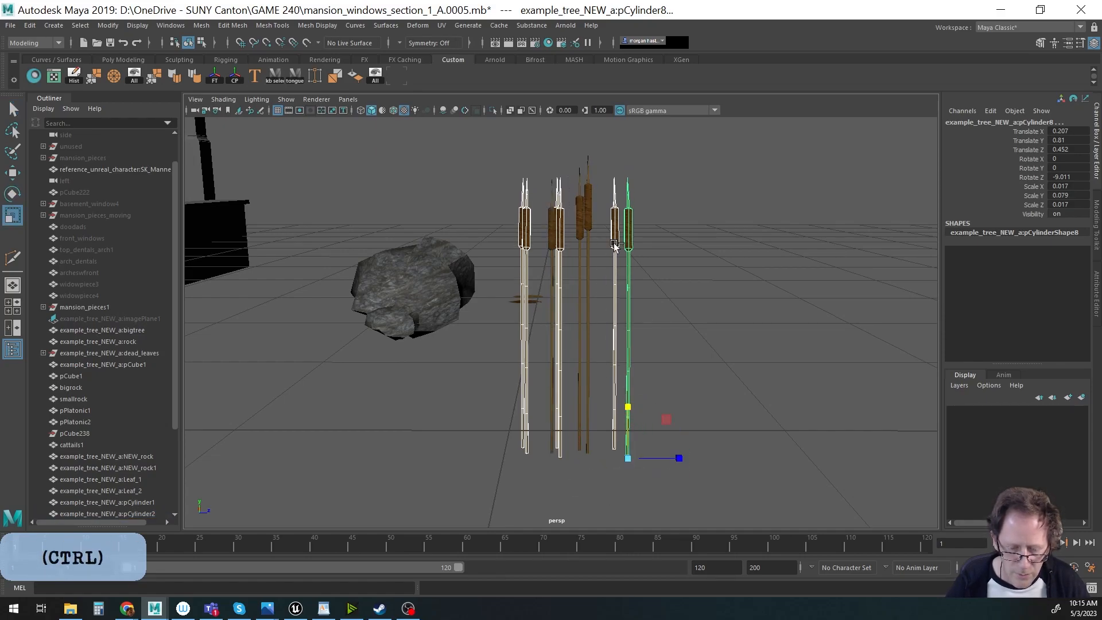
left_click(630, 352, "ctrl")
left_click_drag(612, 397, 615, 402)
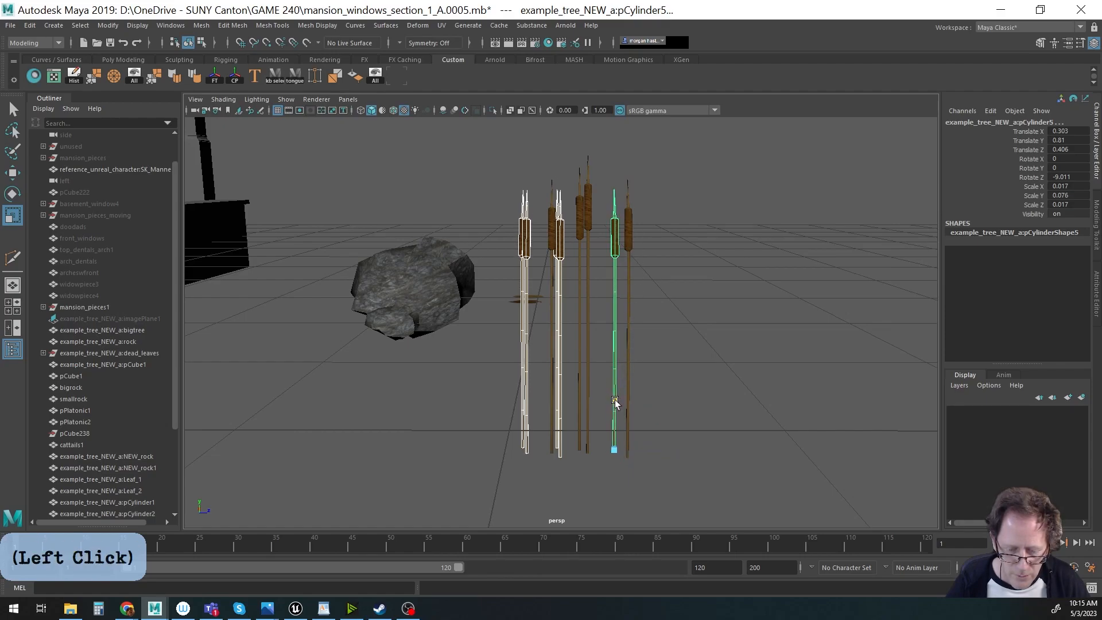
left_click(526, 254)
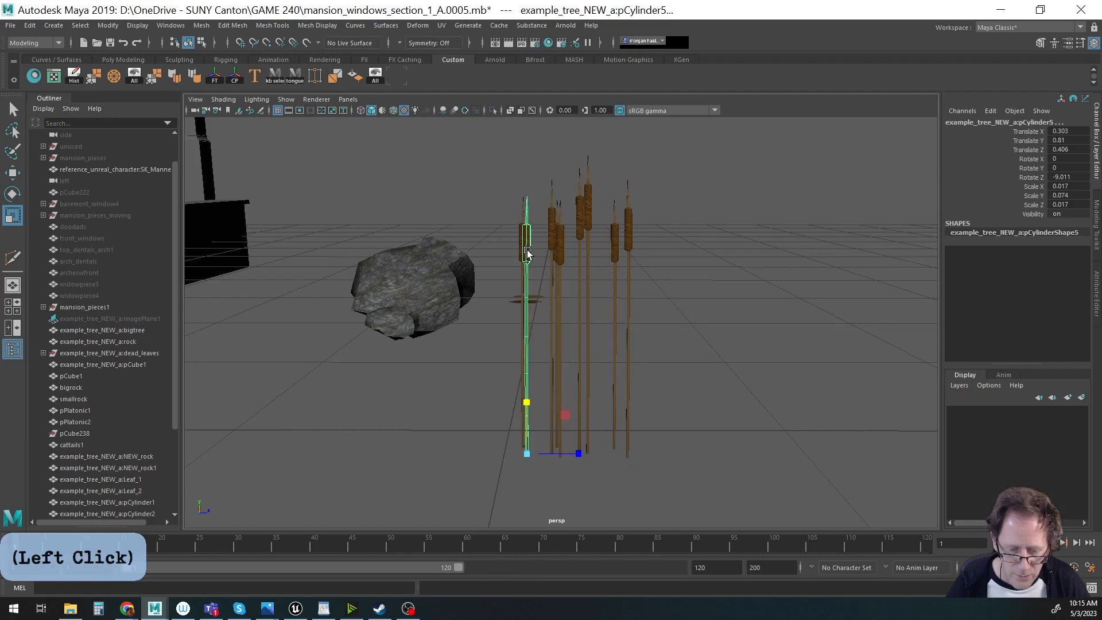
Scale down the pCylinder3 and pCylinder6 cattails, shrinking pCylinder6 further to a Y scale of about 0.063.
left_click(558, 247, "shift")
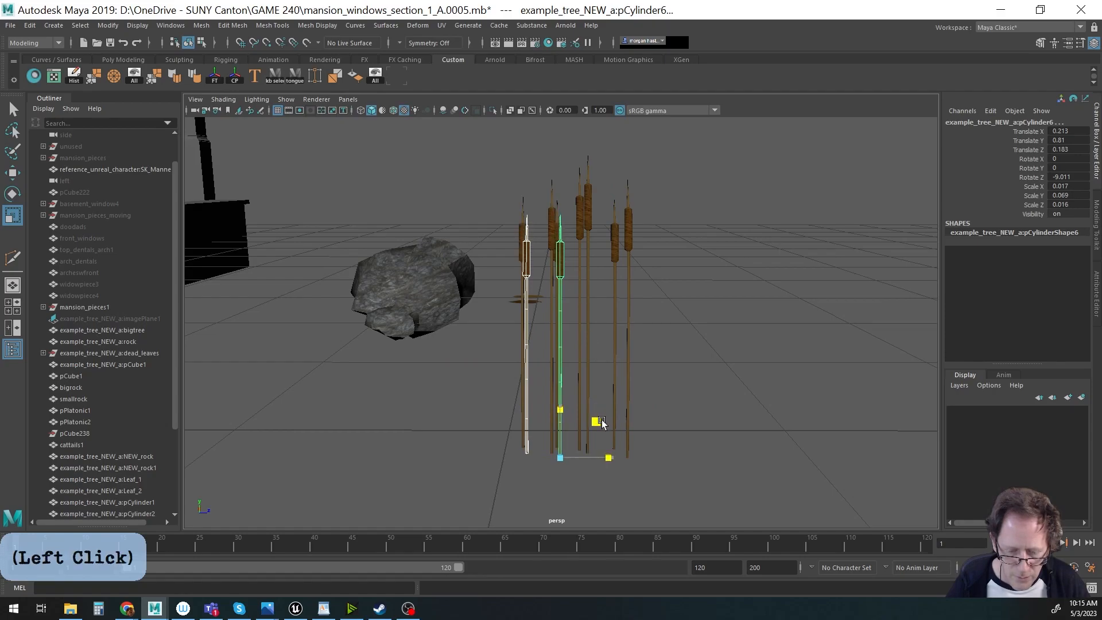
left_click_drag(602, 422, 604, 422)
left_click(563, 269)
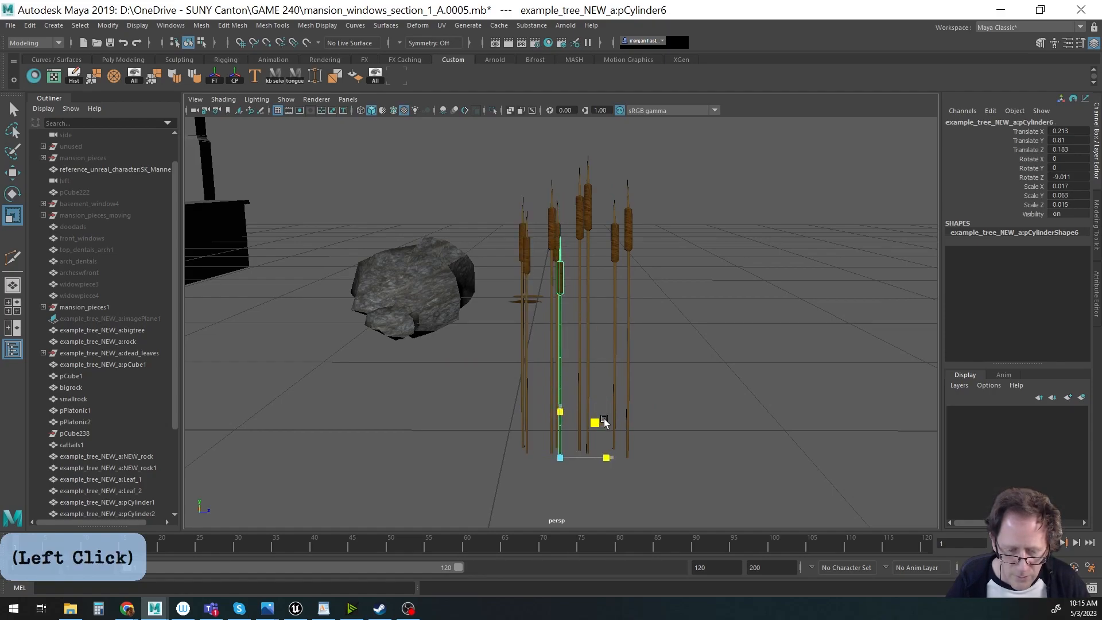
Stretch the pCylinder4 cattail taller in Y and enlarge the pCylinder3 cattail to a Y scale of about 0.08.
left_click(556, 211)
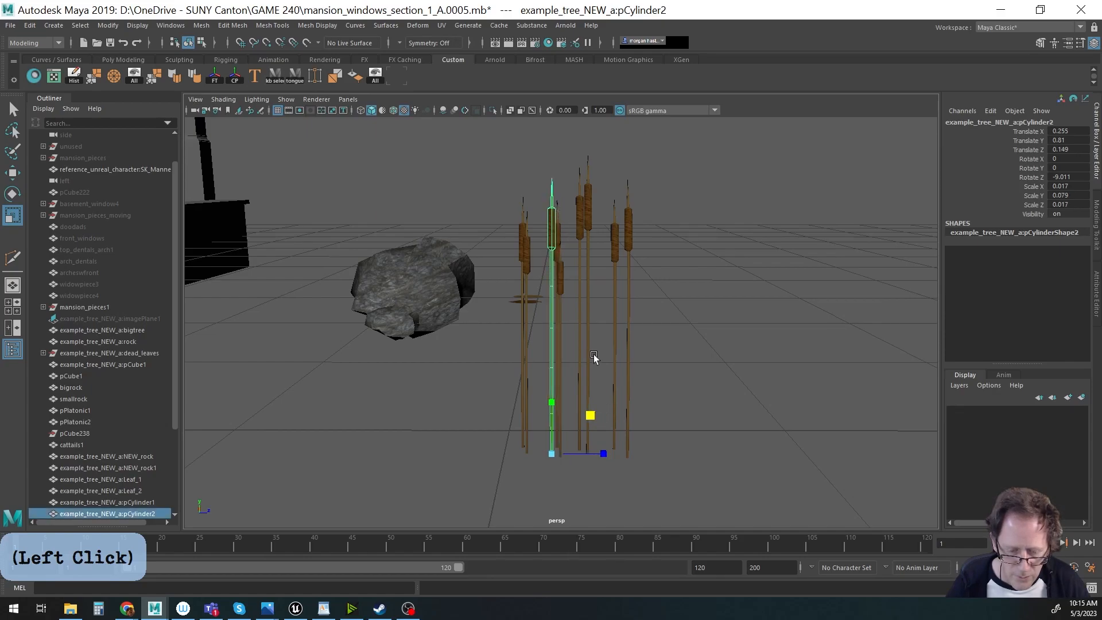
left_click(562, 231)
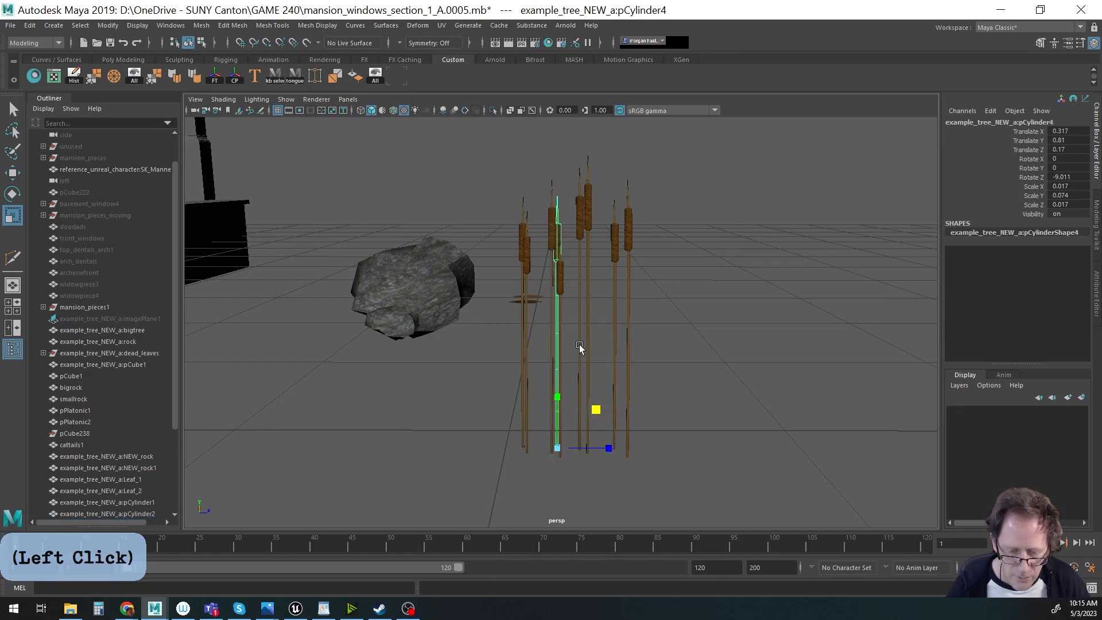
left_click(597, 398)
left_click(562, 250)
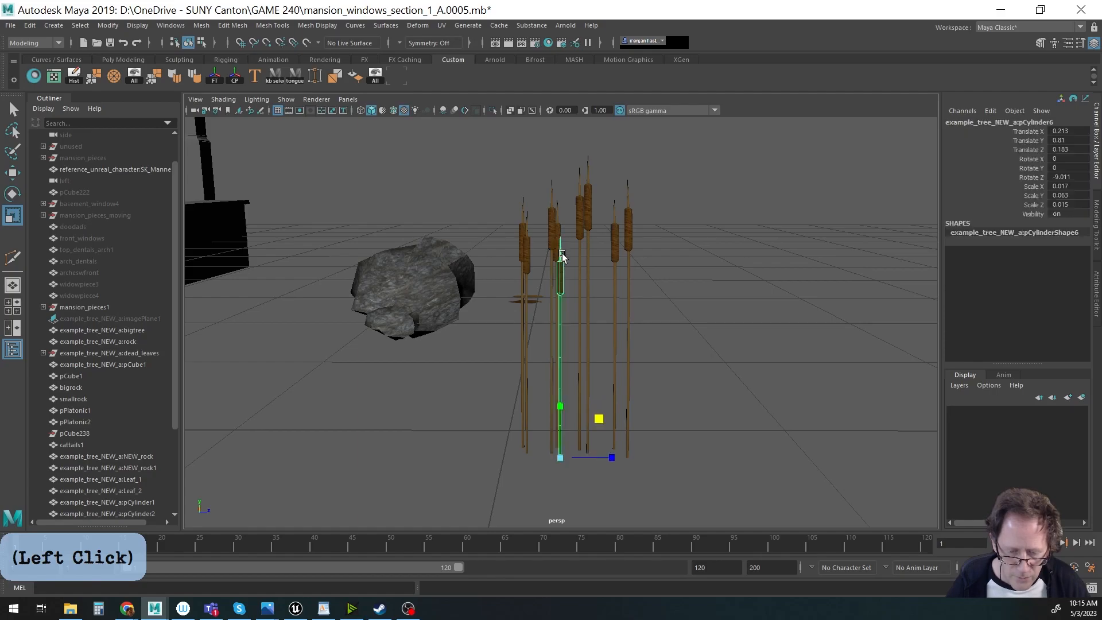
left_click(557, 229)
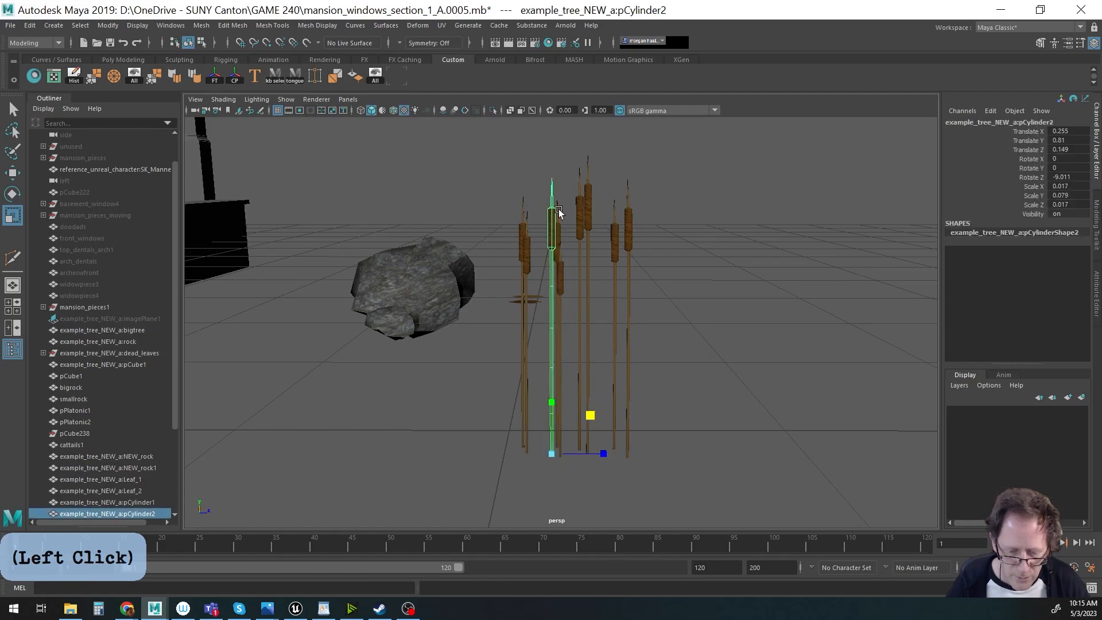
left_click(558, 213)
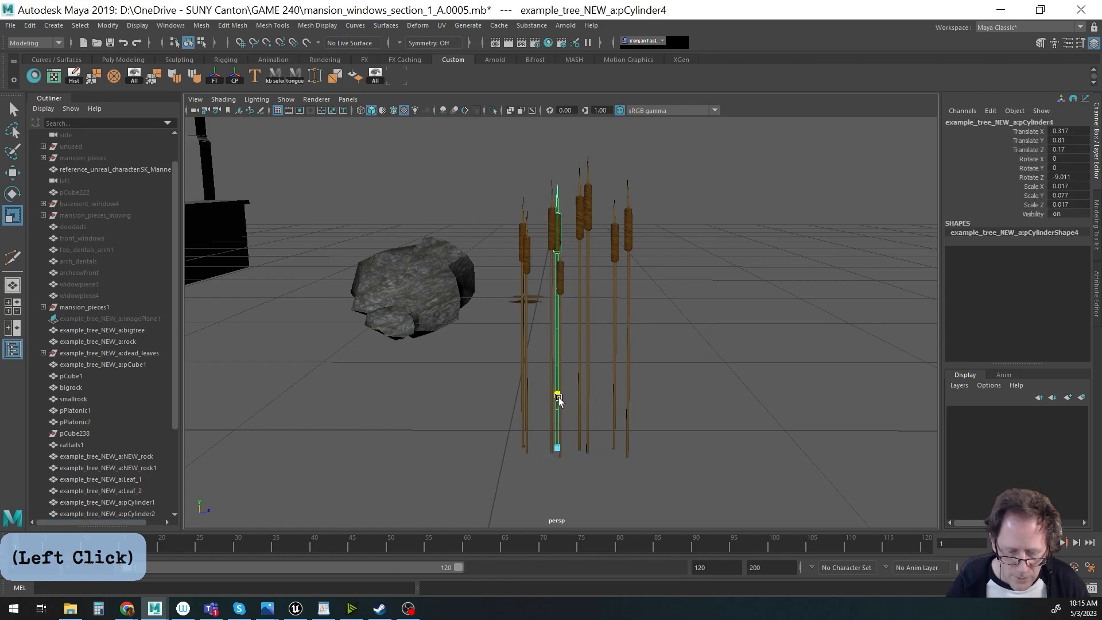
left_click(527, 245)
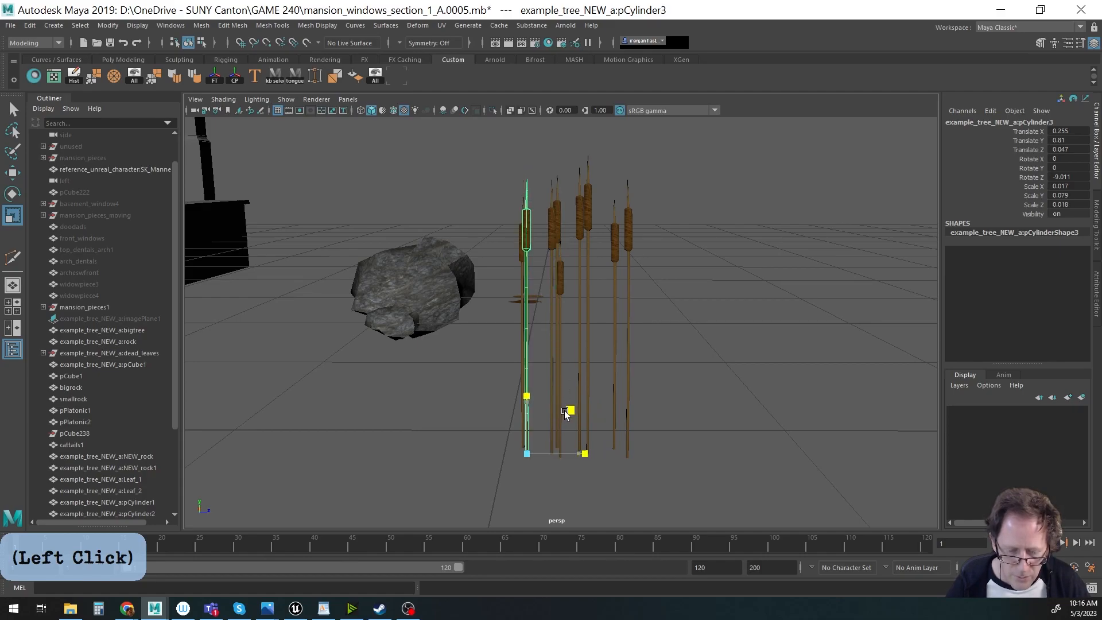
left_click_drag(565, 411, 514, 346)
Vary the lean of individual cattails about Z, with pCylinder1 at about -7° and pCylinder3 at about -11°.
middle_click_drag(459, 319, 542, 336, "alt")
right_click_drag(521, 339, 581, 346, "alt")
left_click_drag(581, 345, 709, 327, "alt")
left_click(557, 297)
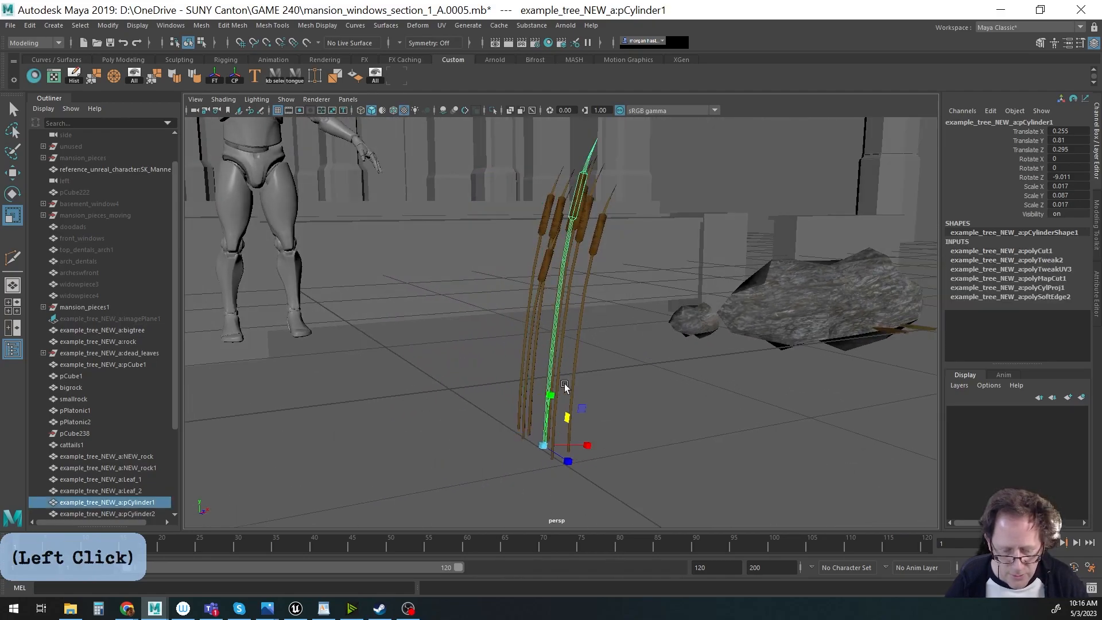
key("e")
left_click_drag(501, 425, 504, 429)
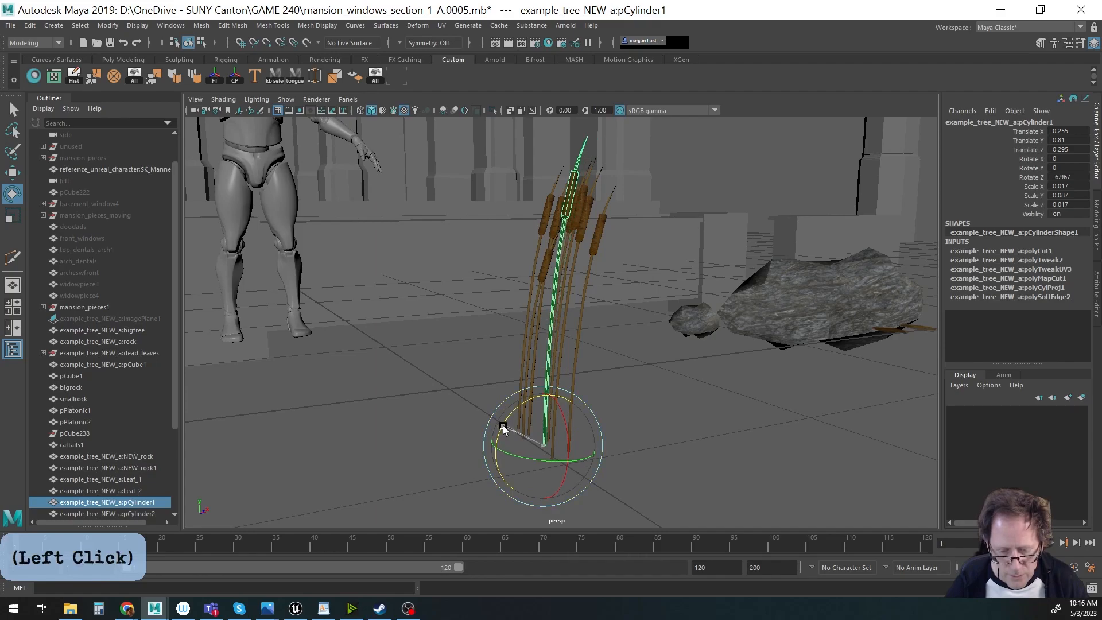
left_click(543, 281)
left_click_drag(519, 405, 495, 396)
left_click(576, 348)
left_click(539, 237)
Select the pCylinder1, pCylinder5 and one more cattail across the group and tilt them together about 0.8° in X.
left_click_drag(567, 384, 600, 356, "alt")
left_click(437, 260)
left_click(395, 284)
middle_click_drag(601, 356, 522, 349, "alt")
left_click_drag(534, 346, 698, 432)
key("q")
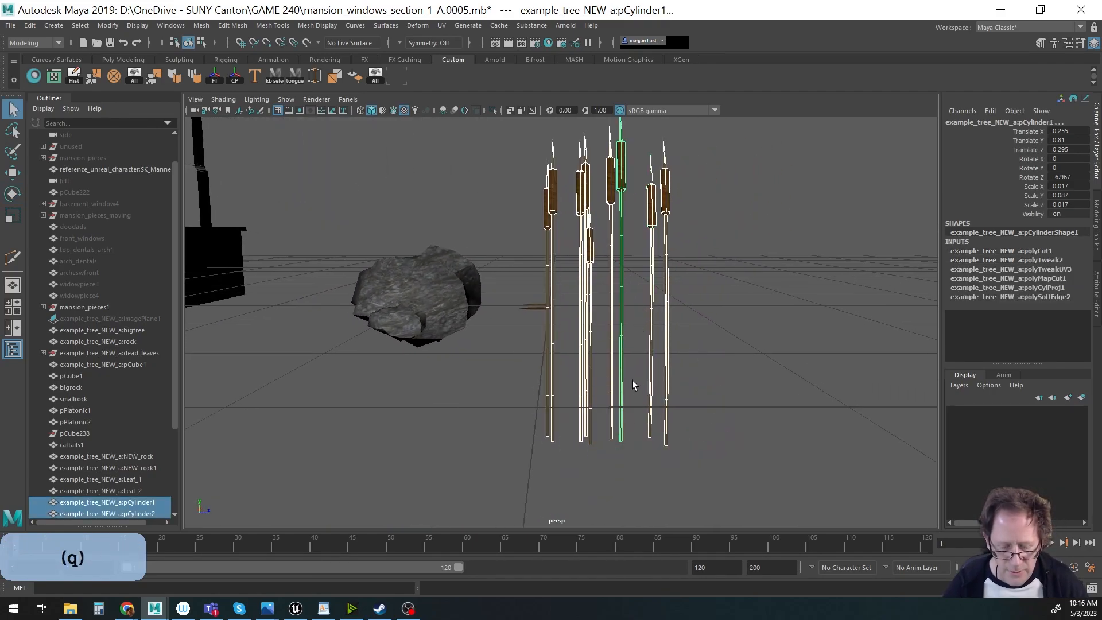
left_click(581, 380)
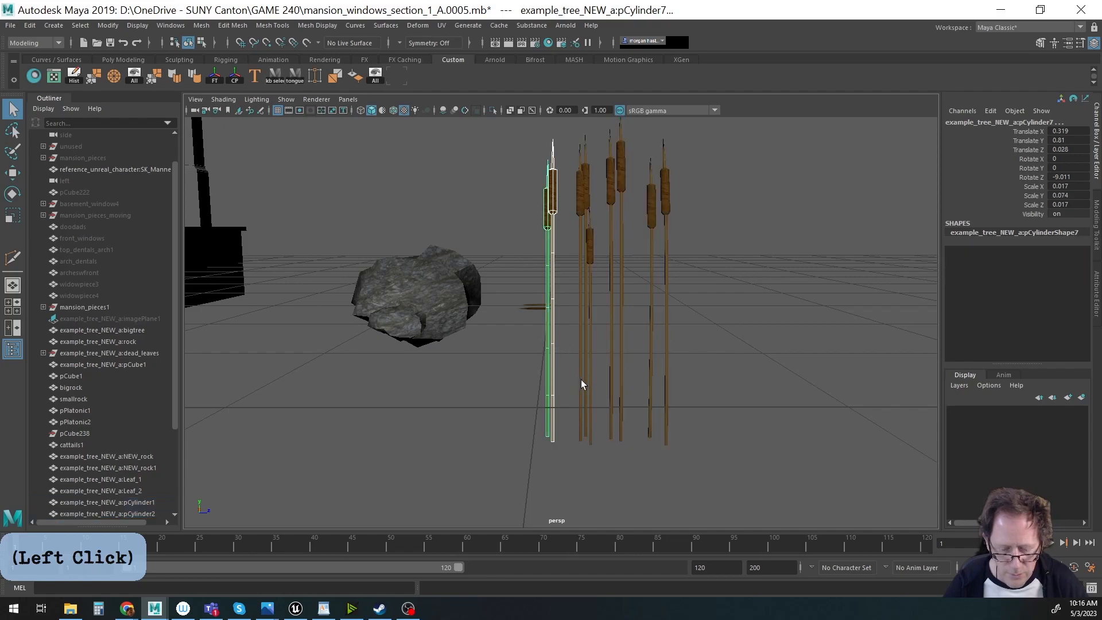
left_click(621, 382, "shift")
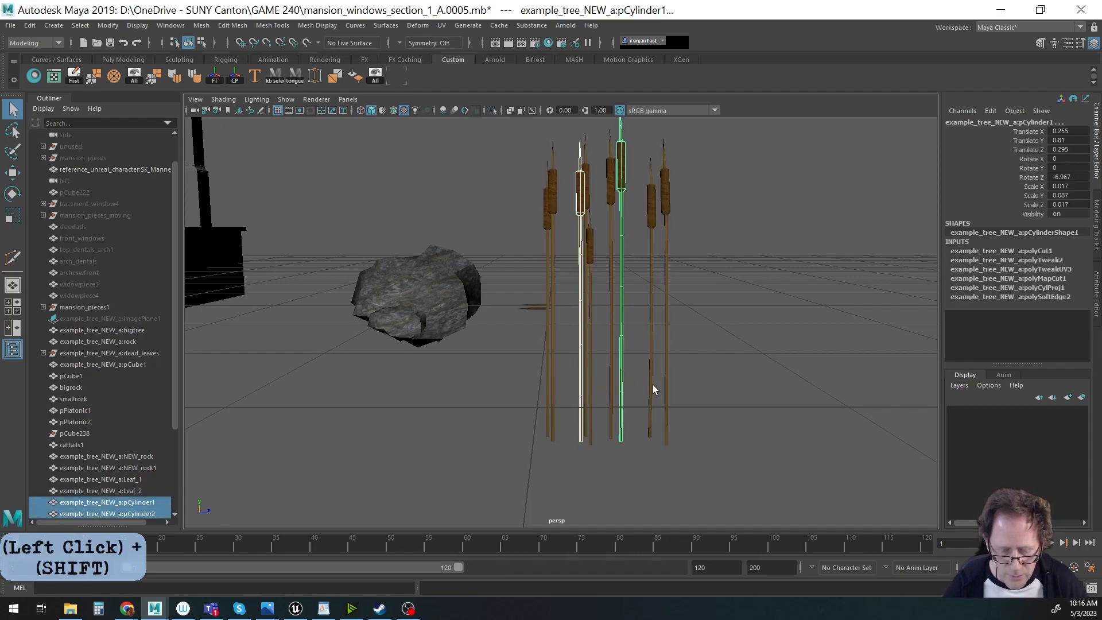
left_click(652, 384, "shift")
key("e")
left_click_drag(664, 391, 667, 392)
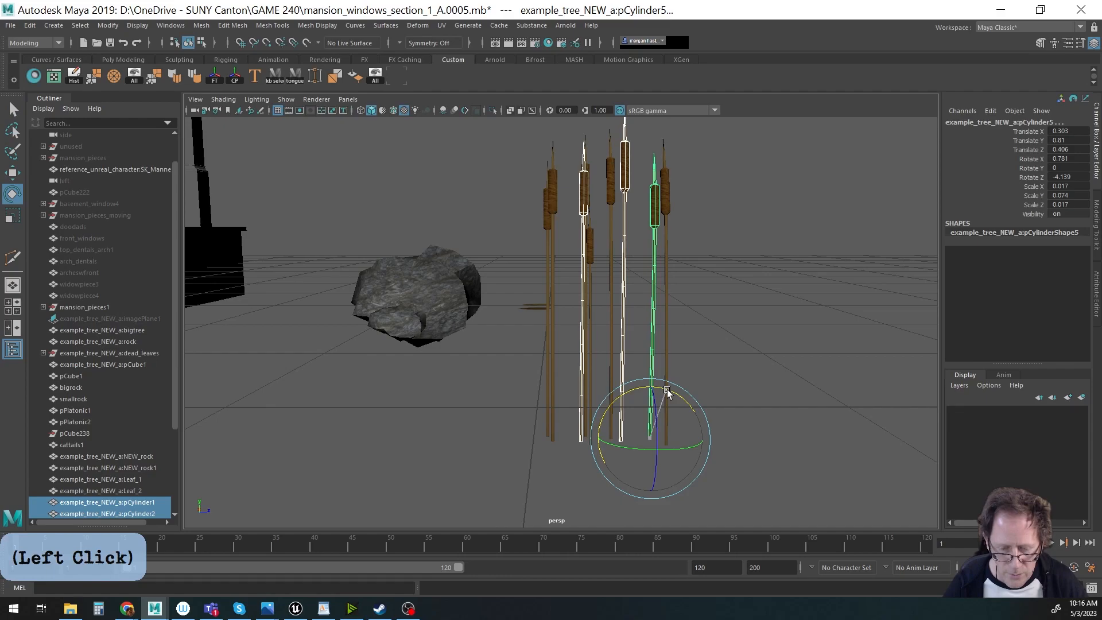
Tilt the pCylinder3 and pCylinder6 cattails together slightly sideways about the X axis.
left_click(554, 313)
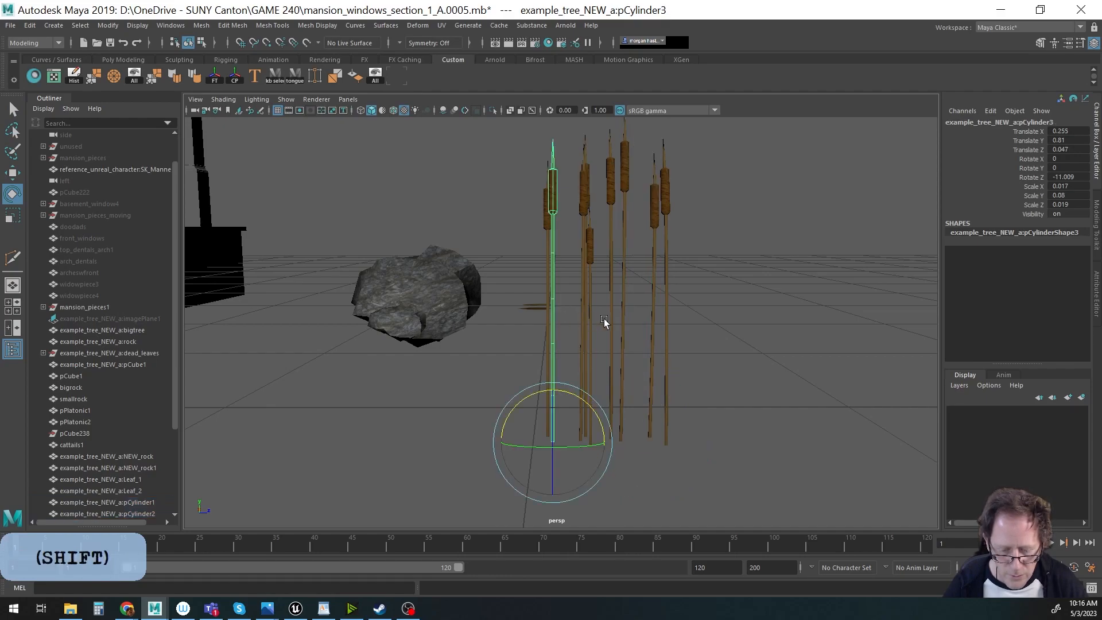
left_click(591, 322, "shift")
left_click_drag(601, 394, 643, 402)
Rotate the pCylinder8 cattail to about -0.5° and pCylinder9 to about -0.7° in X.
left_click(666, 312)
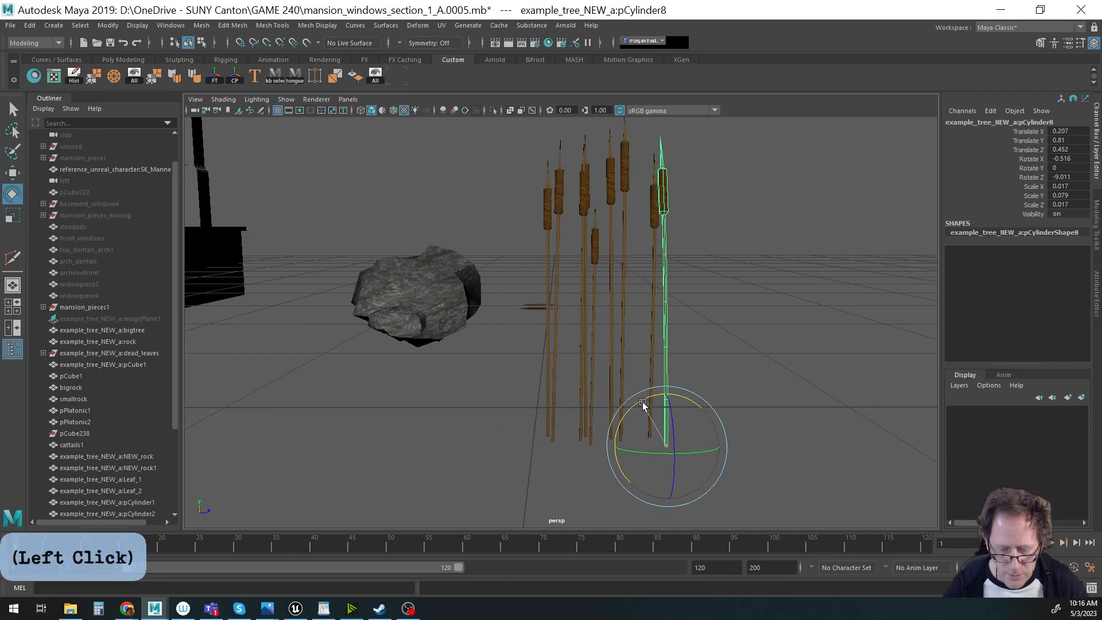
left_click(613, 292)
left_click_drag(629, 398, 585, 425)
key("ctrl+z")
Select all the cattails, combine them into a single mesh and delete its construction history.
key("q")
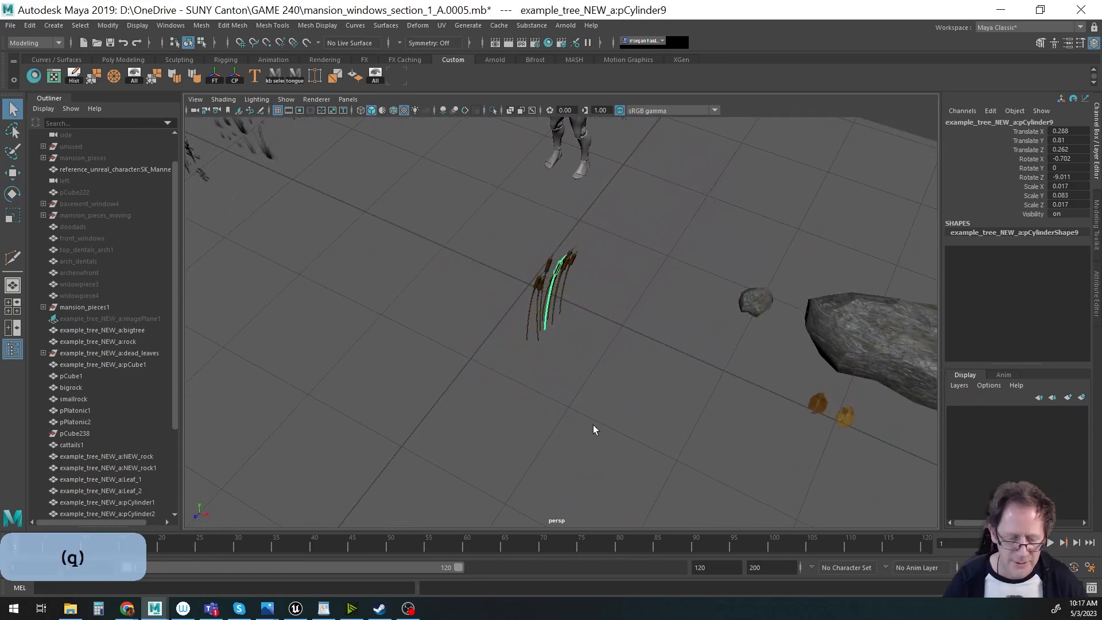
left_click_drag(463, 249, 660, 408)
key("w")
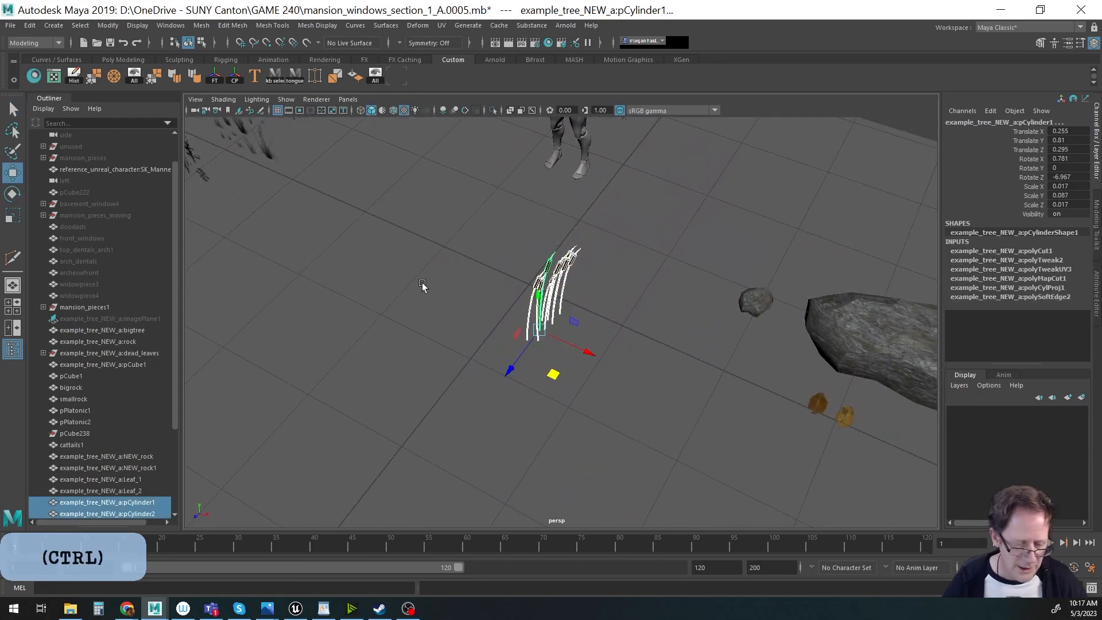
key("space")
left_click(295, 347)
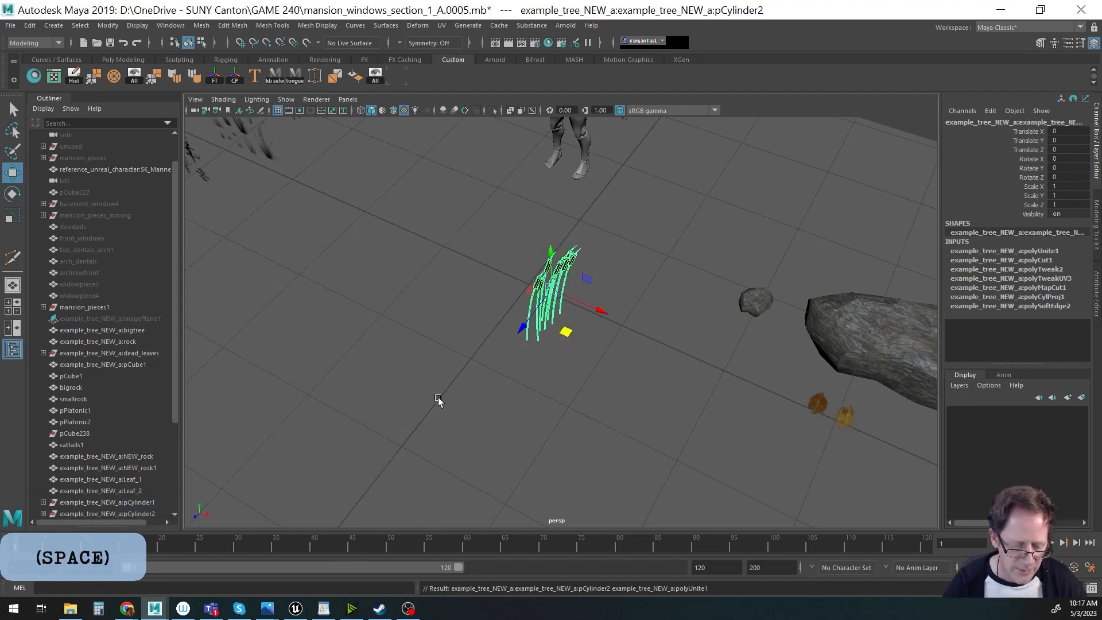
left_click(74, 76)
Snap the combined cattail clump's pivot down to a vertex at the base of the stalks.
left_click_drag(363, 363, 436, 313, "alt")
key("d+v")
left_click_drag(552, 228, 553, 316)
Snap the cattail clump to a grid intersection and lower it to about 0.154 in Translate Y.
left_click_drag(551, 362, 562, 386, "alt")
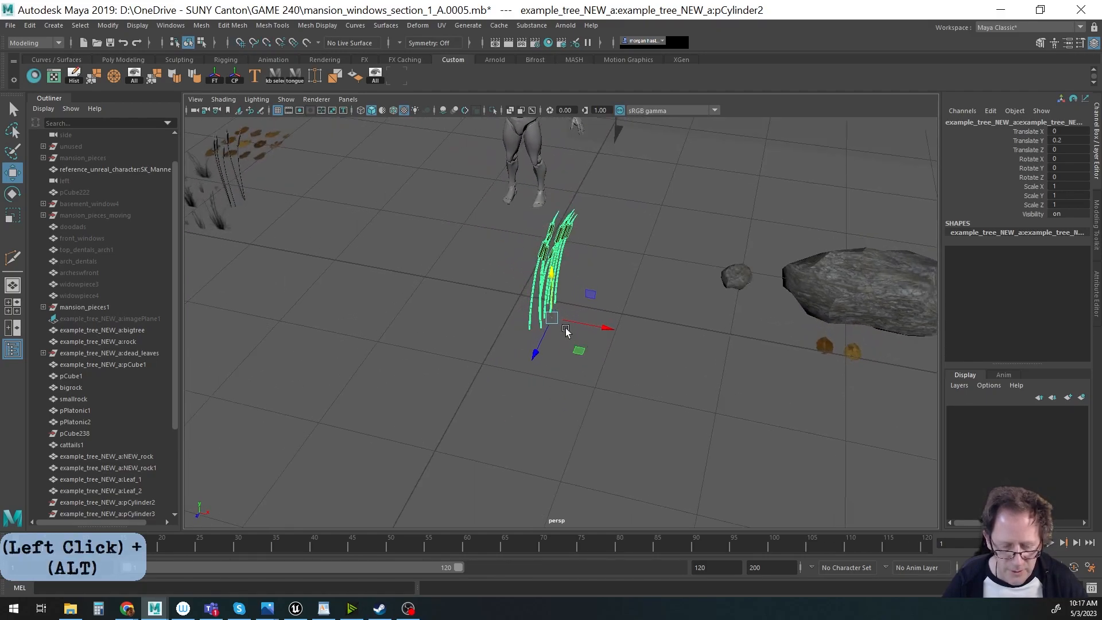
key("x")
left_click_drag(561, 321, 541, 305)
mouse_move(478, 342)
left_mouse_down("alt")
mouse_move(446, 301)
mouse_move(473, 340)
left_mouse_up("alt")
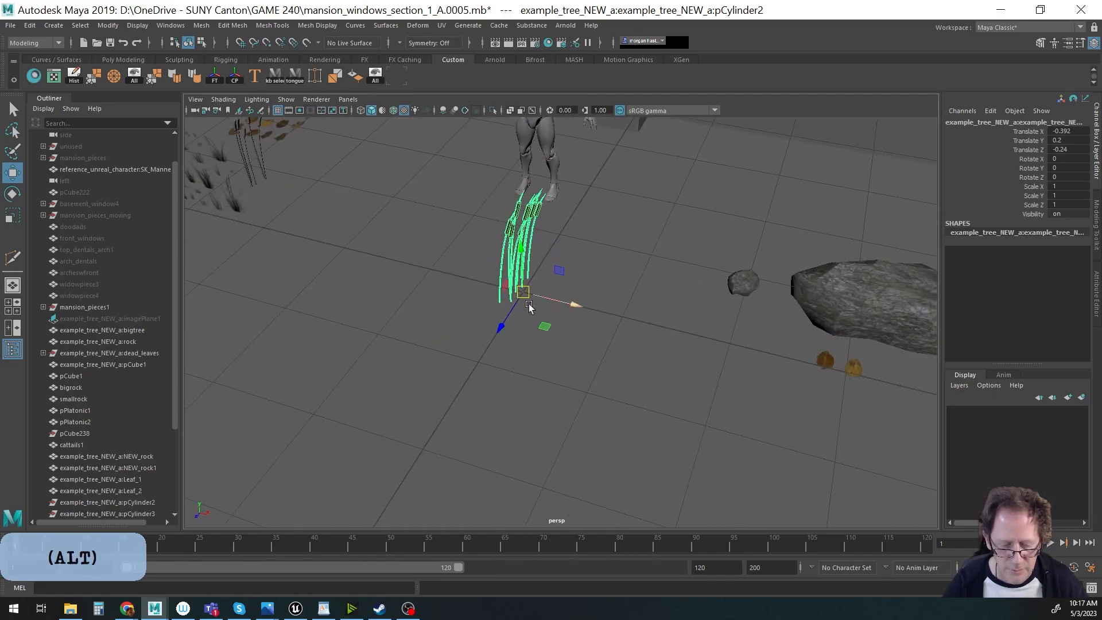
left_click_drag(523, 251, 523, 259)
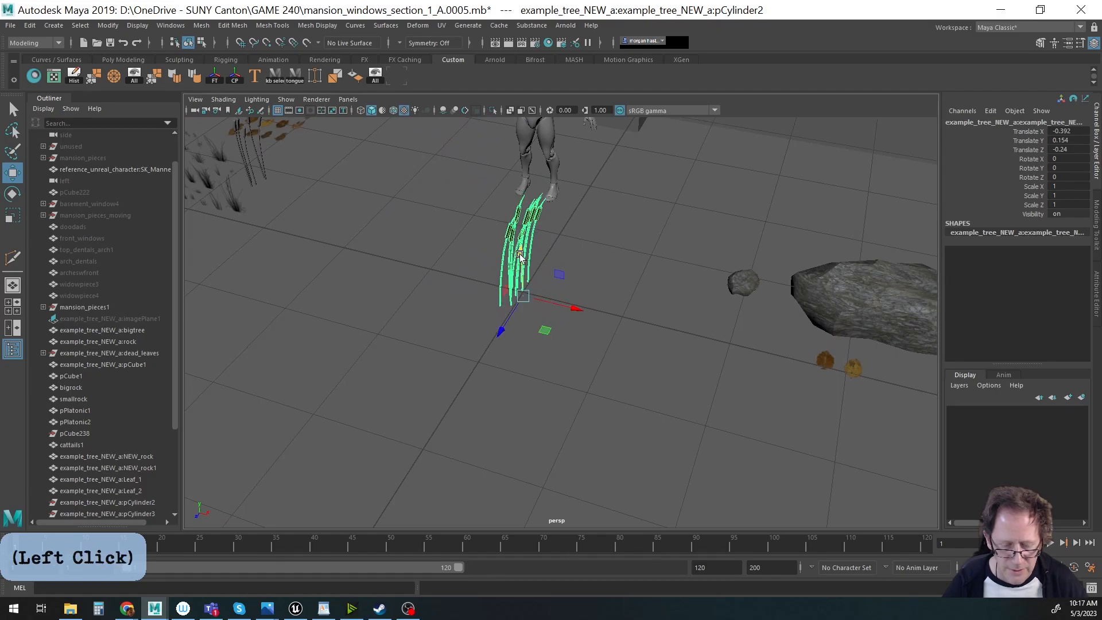
Reposition the cattail clump's pivot by snapping it to another vertex at the foot of the stalks.
left_click_drag(494, 351, 485, 313, "alt")
right_click_drag(609, 333, 723, 303, "alt")
key("d")
key("v")
left_click_drag(471, 287, 468, 276)
Move the cattail clump beside the large rock, to about X 4.08 and Z -0.44, and save the scene.
mouse_move(550, 330)
left_mouse_down("alt")
mouse_move(498, 366)
mouse_move(553, 344)
left_mouse_up("alt")
right_click_drag(553, 344, 485, 339, "alt")
middle_click_drag(661, 363, 600, 350, "alt")
key("w")
left_click_drag(507, 332, 840, 379)
key("ctrl+s")
Select the wild grass billboard plane and examine it and the neighbouring plant cutouts from several angles.
left_click_drag(369, 253, 537, 299, "alt")
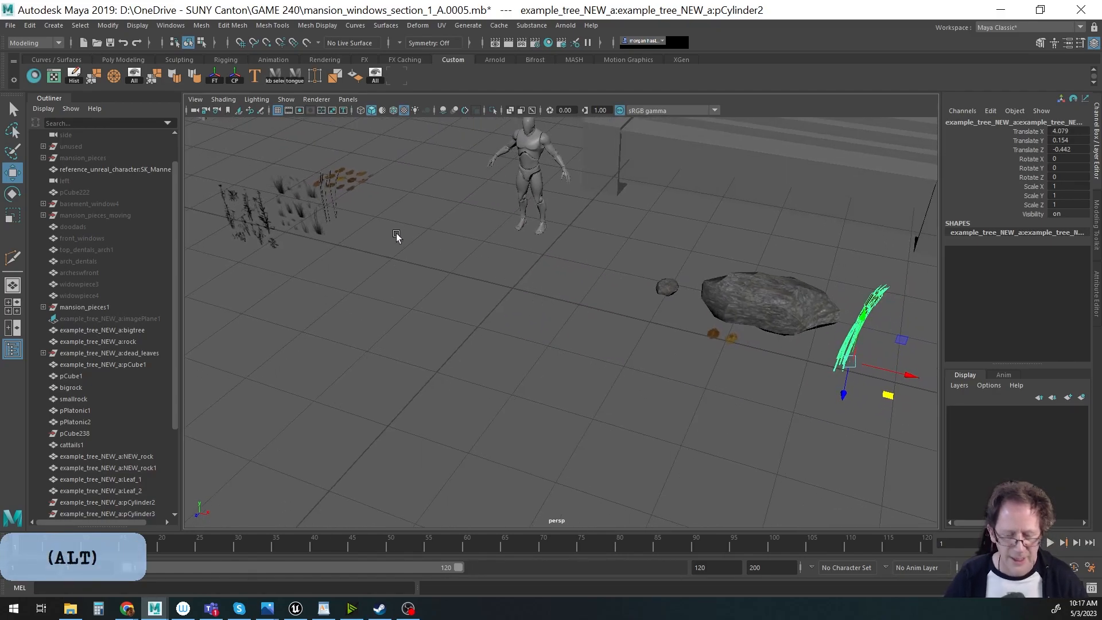
middle_click_drag(396, 236, 398, 262, "alt")
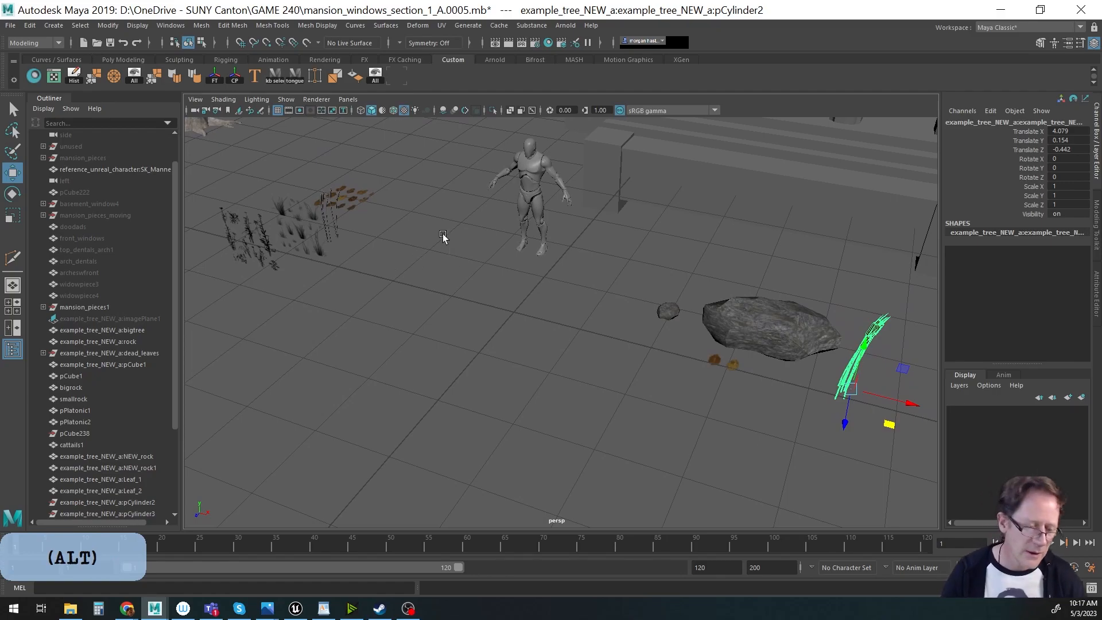
left_click(332, 230)
left_click_drag(425, 302, 437, 343, "alt")
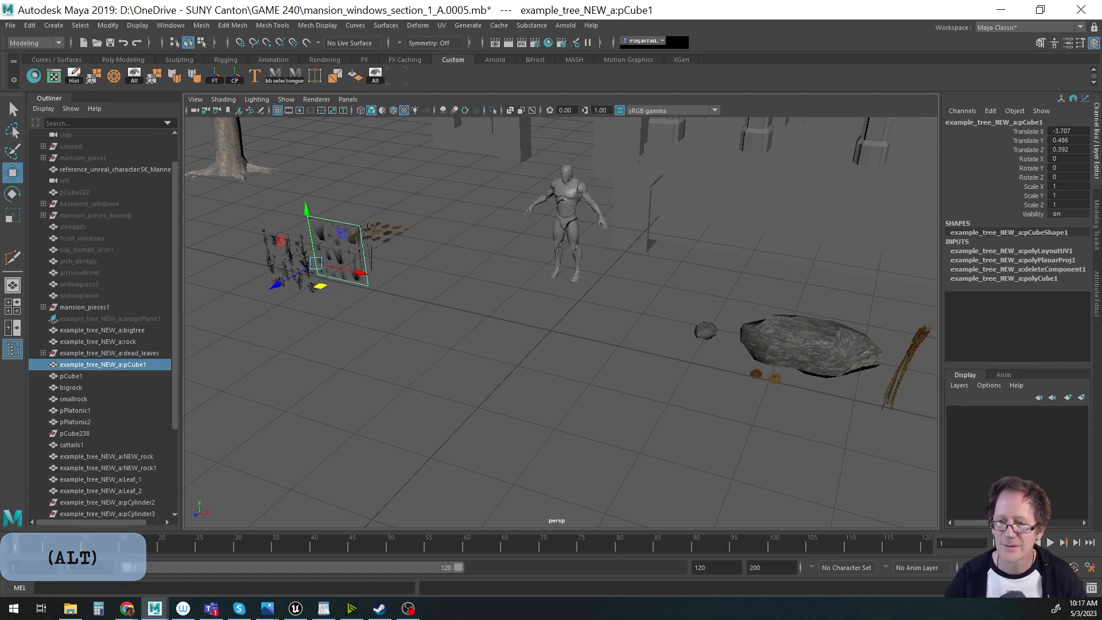
left_click(705, 101)
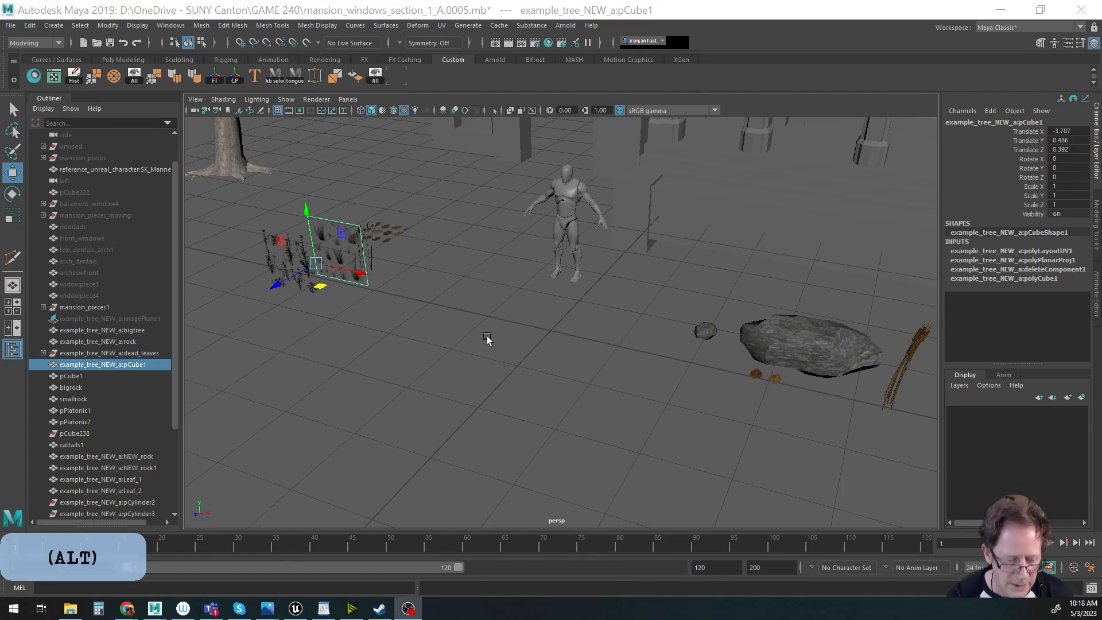
middle_click_drag(482, 337, 567, 381, "alt")
right_click_drag(297, 316, 541, 309, "alt")
middle_click_drag(541, 309, 724, 351, "alt")
left_click_drag(585, 399, 561, 396, "alt")
right_click_drag(415, 365, 559, 349, "alt")
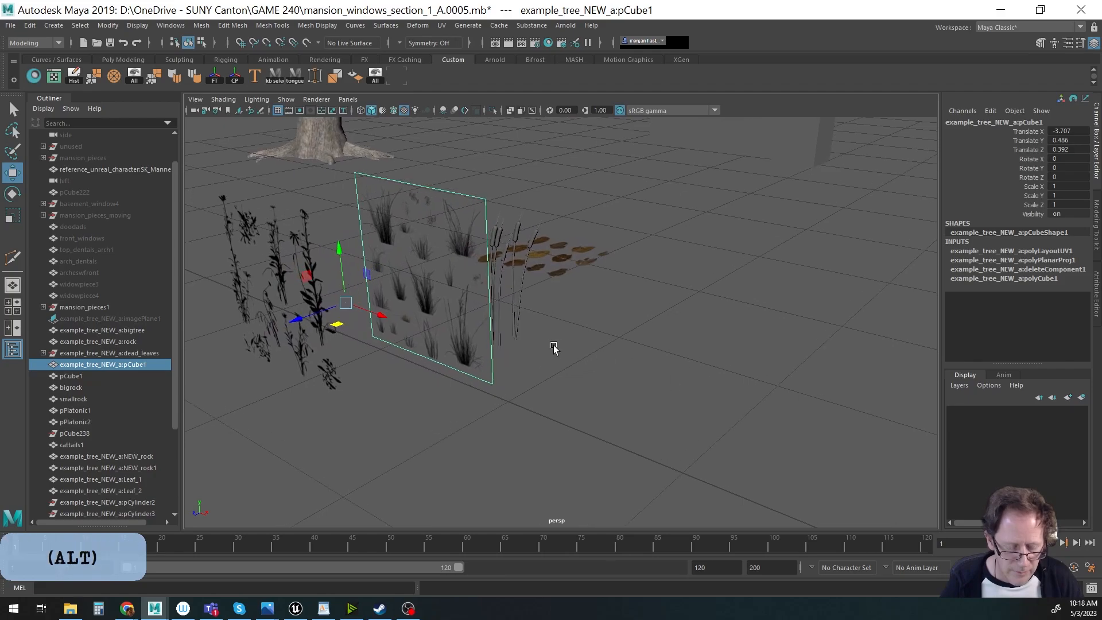
middle_click_drag(512, 303, 573, 323, "alt")
left_click(499, 299)
left_click_drag(430, 333, 477, 344, "alt")
middle_click_drag(474, 396, 658, 311, "alt")
right_click_drag(657, 310, 559, 352, "alt")
left_click_drag(559, 352, 523, 388, "alt")
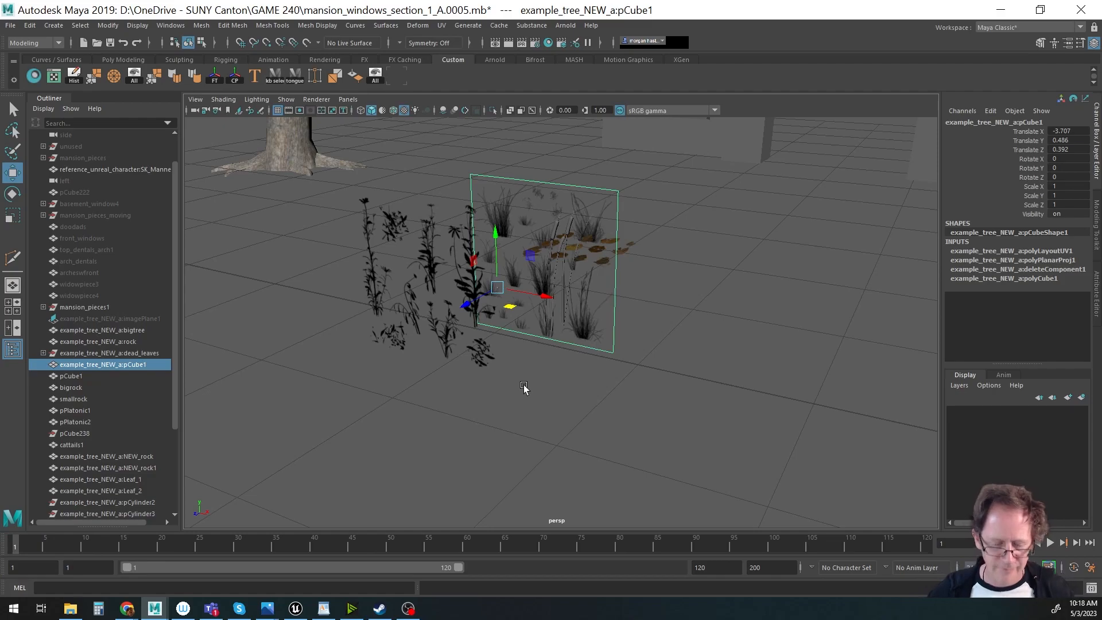
left_click_drag(609, 366, 545, 376, "alt")
middle_click_drag(595, 369, 480, 415, "alt")
left_click_drag(480, 415, 486, 421, "alt")
right_click_drag(487, 420, 526, 388, "alt")
left_click_drag(527, 389, 498, 398, "alt")
middle_click_drag(559, 408, 617, 406, "alt")
left_click_drag(617, 405, 586, 388, "alt")
right_click_drag(586, 389, 780, 434, "alt")
middle_click_drag(780, 433, 758, 413, "alt")
Select the grass and plant billboard planes together and inspect their outlines.
key("q")
left_click(757, 407)
left_click(617, 412)
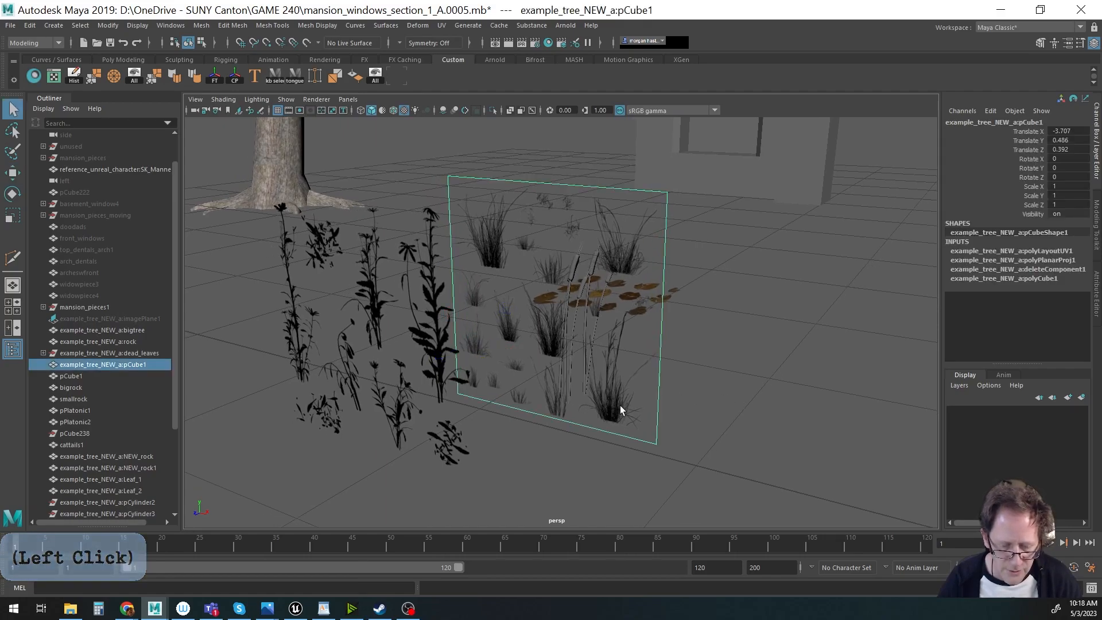
left_click(380, 318, "shift")
left_click_drag(394, 340, 475, 402, "alt")
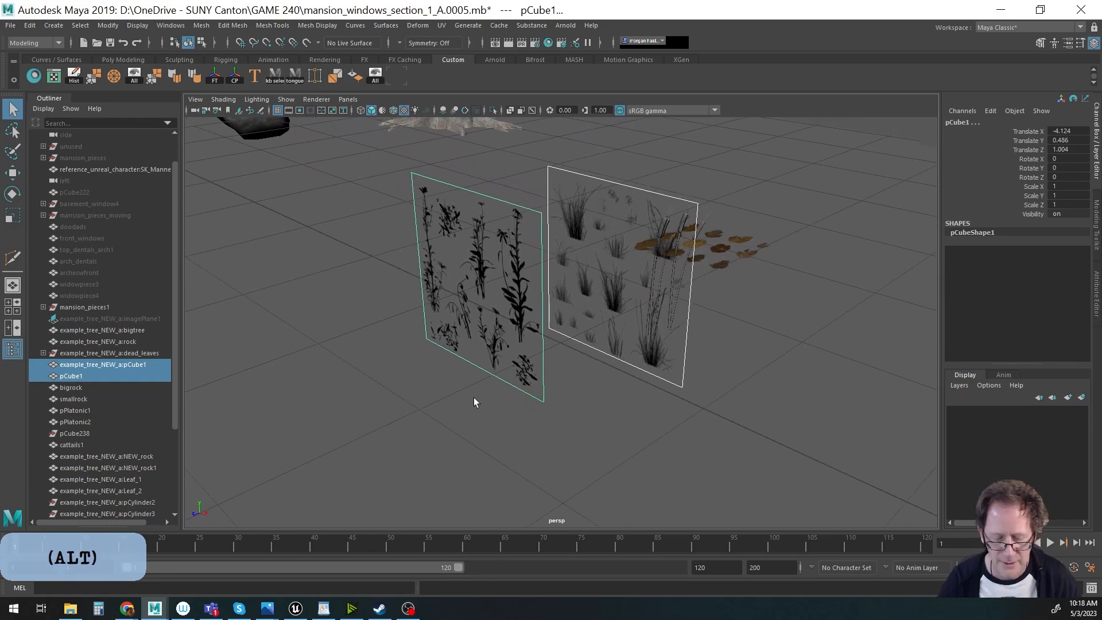
right_click_drag(628, 367, 497, 391, "alt")
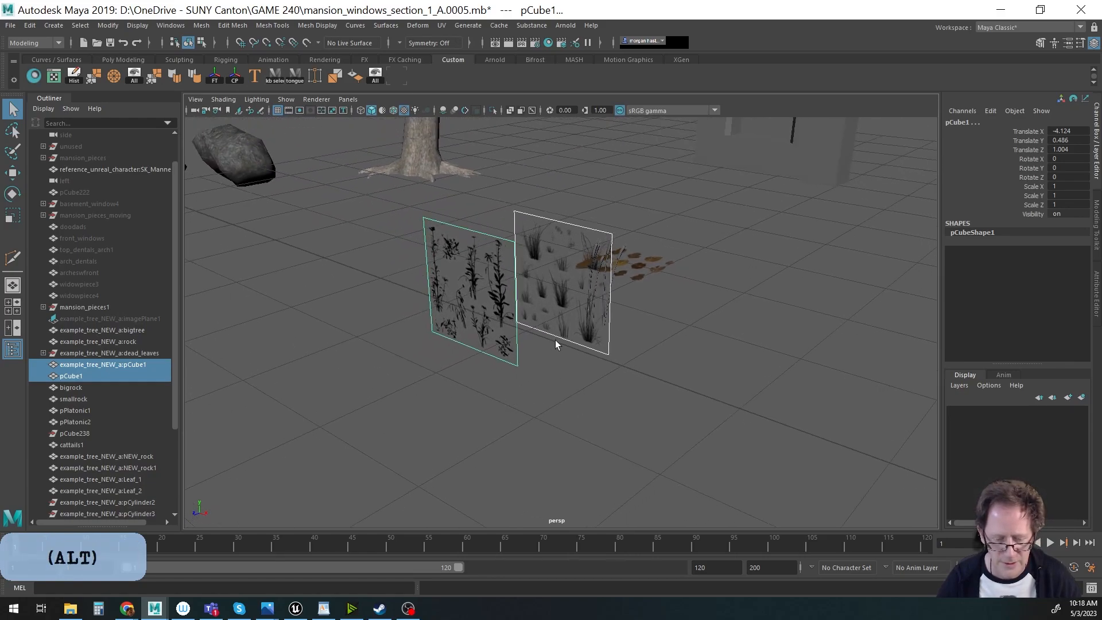
Move the wild grass plane along X to about -2.02, clear of the other foliage.
left_click(576, 319)
key("w")
left_click_drag(582, 325, 468, 402)
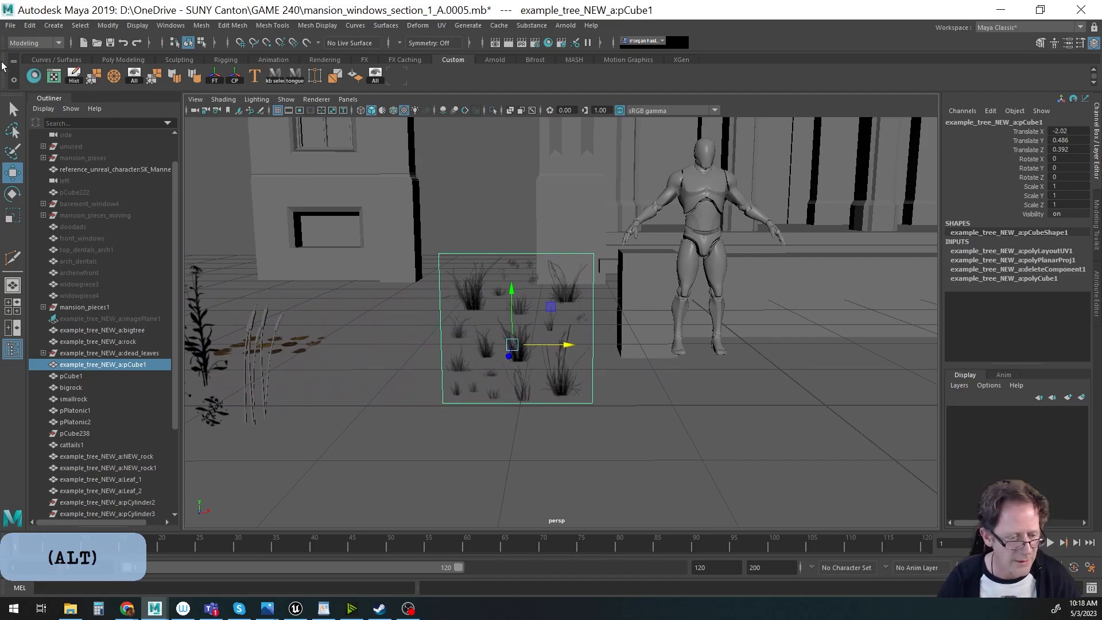
Graph the wild grass plane's material in Hypershade and show the attributes of its Billboard_2K_Opacity.jpg texture node.
left_click(37, 79)
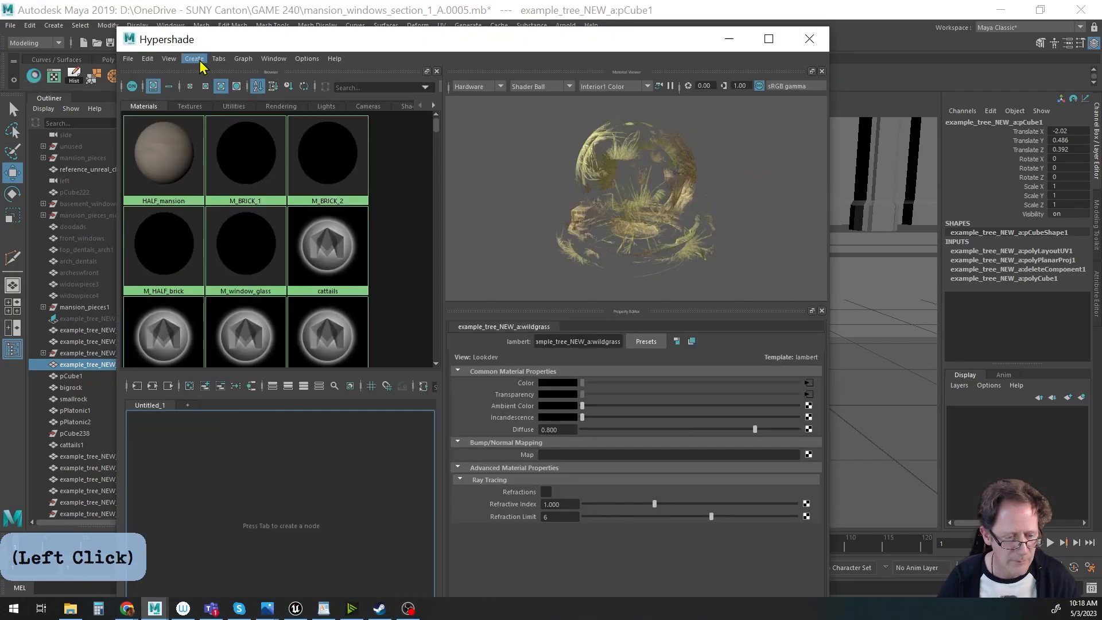
left_click(244, 60)
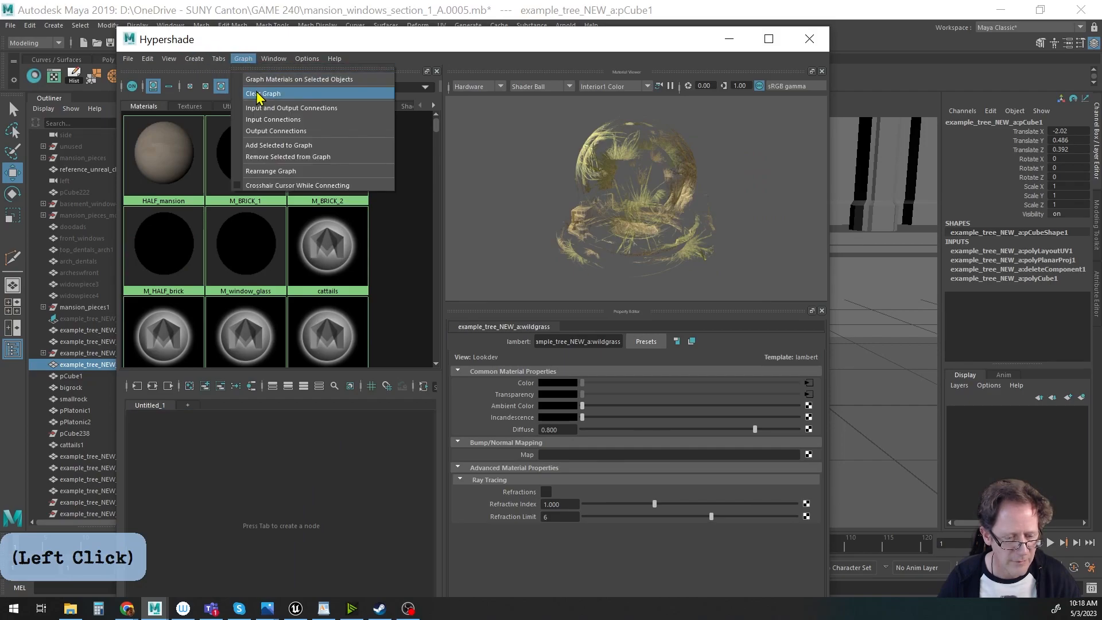
left_click(259, 79)
right_click_drag(342, 530, 460, 536, "alt")
left_click(174, 465)
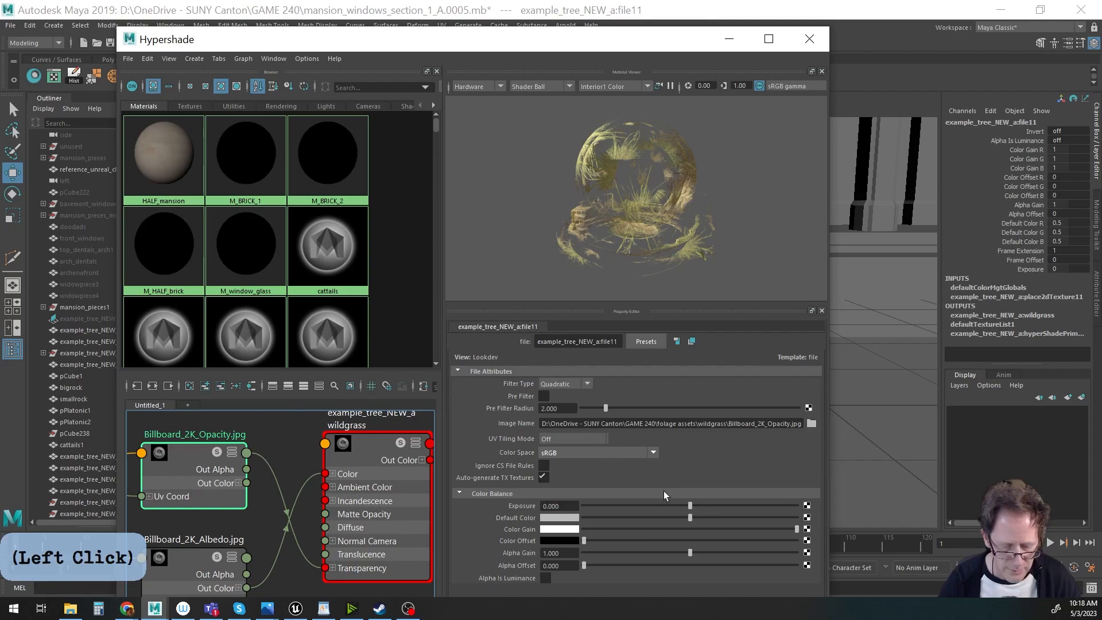
Look through the image files in the wildgrass texture folder, keep the assigned opacity image, and close Hypershade.
left_click(810, 424)
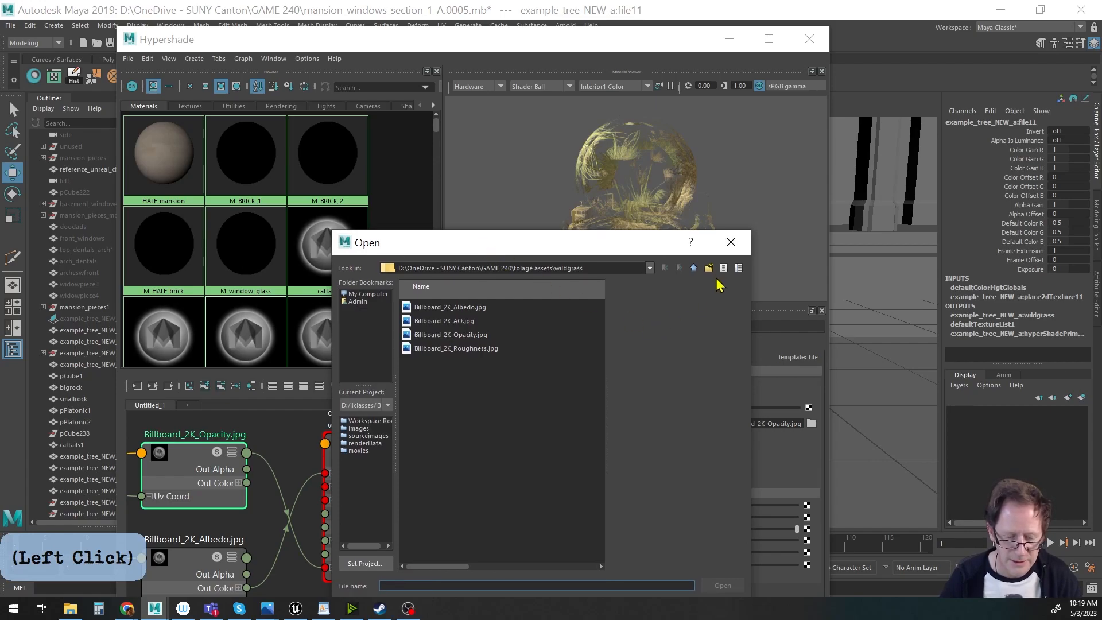
left_click(731, 241)
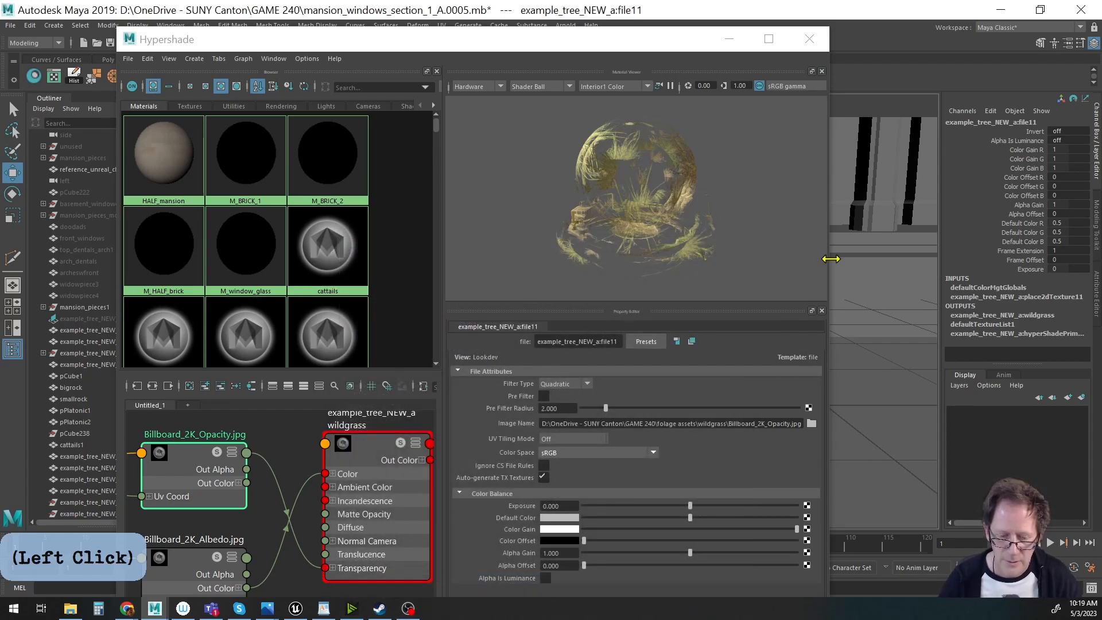
left_click(810, 39)
Set the wild grass billboard plane's Rotate Y to 180.
left_click_drag(608, 368, 380, 369, "alt")
left_click_drag(607, 330, 797, 346, "alt")
right_click_drag(797, 347, 472, 249, "alt")
left_click(601, 292)
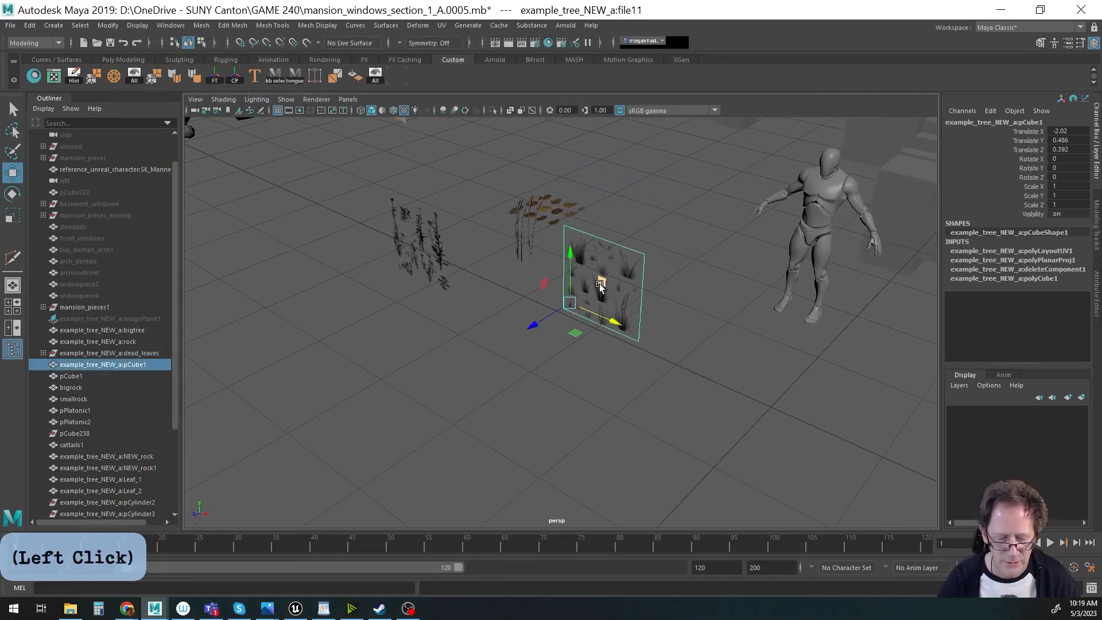
left_click(1071, 167)
type("180")
key("Tab")
Set Rotate Y to 180 on the flower billboard plane pCube1.
left_click(423, 245)
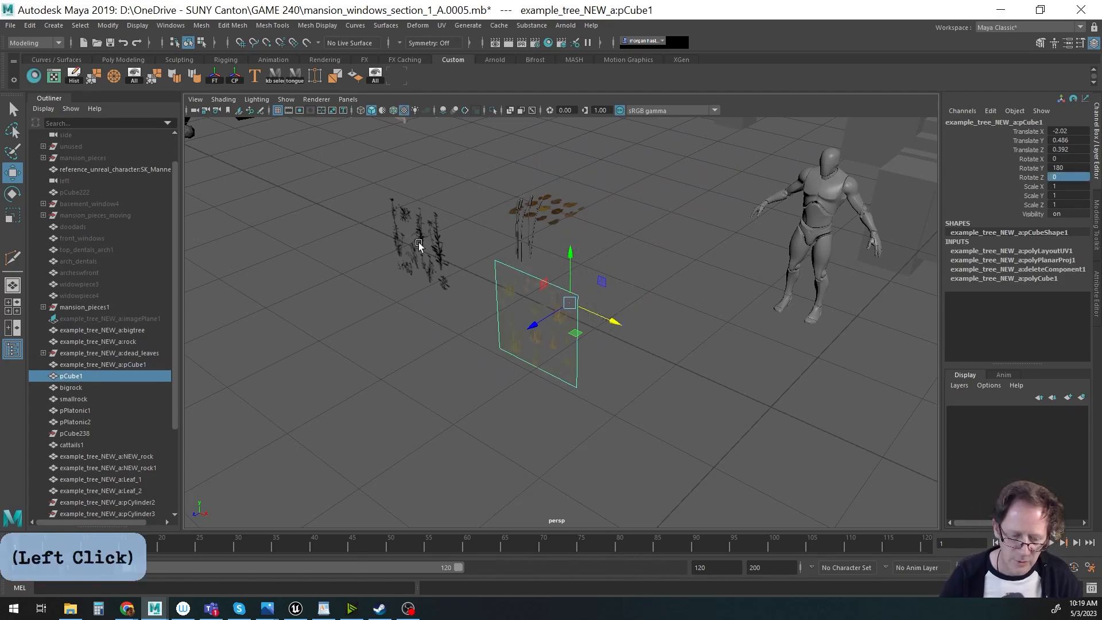
type("180")
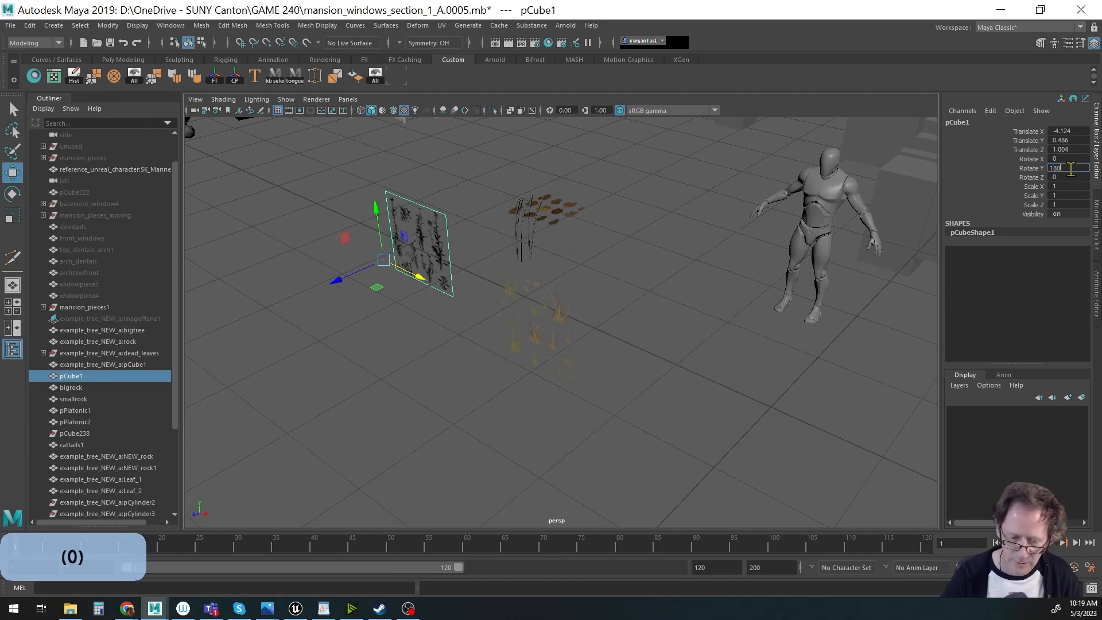
key("Return")
Multi-Cut the flower plane from its upper edge down beside the tall leftmost flower and across below its base to the side edge.
left_click_drag(668, 359, 683, 315, "alt")
mouse_move(684, 316)
right_mouse_down("alt")
mouse_move(698, 349)
mouse_move(702, 327)
right_mouse_up("alt")
middle_click_drag(545, 343, 707, 348, "alt")
right_click_drag(707, 348, 783, 337, "alt")
middle_click_drag(782, 337, 826, 423, "alt")
right_click_drag(514, 386, 356, 383, "alt")
middle_click_drag(402, 386, 363, 383, "alt")
left_click_drag(362, 380, 410, 374, "alt")
middle_click_drag(354, 382, 437, 362, "alt")
right_click_drag(438, 360, 476, 345, "alt")
middle_click_drag(477, 345, 493, 310, "alt")
key("ctrl+shift+x")
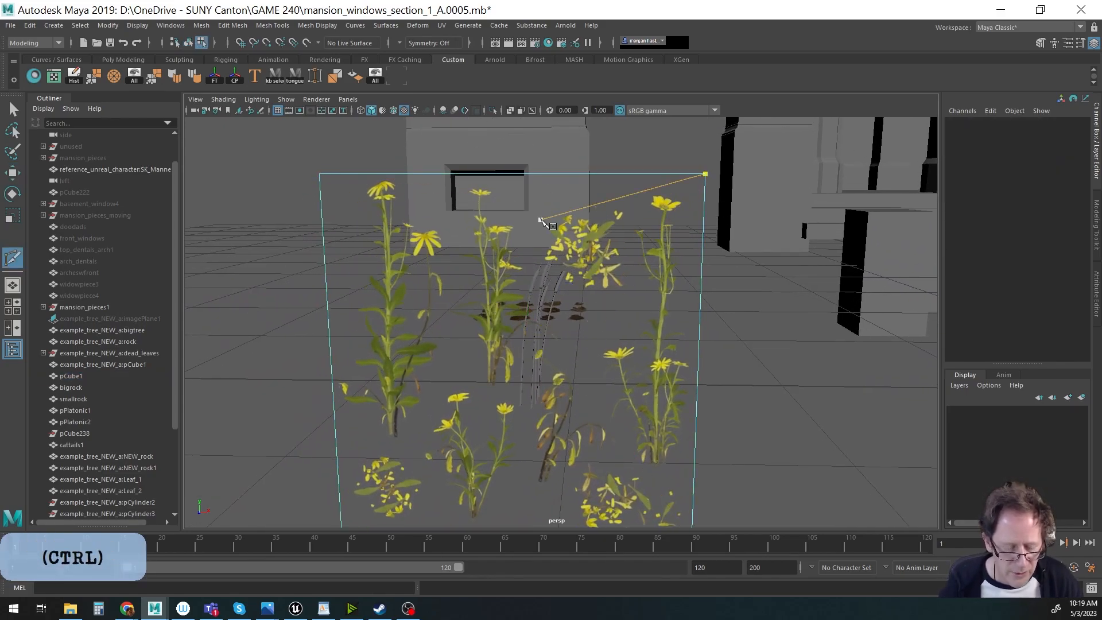
left_click(446, 178)
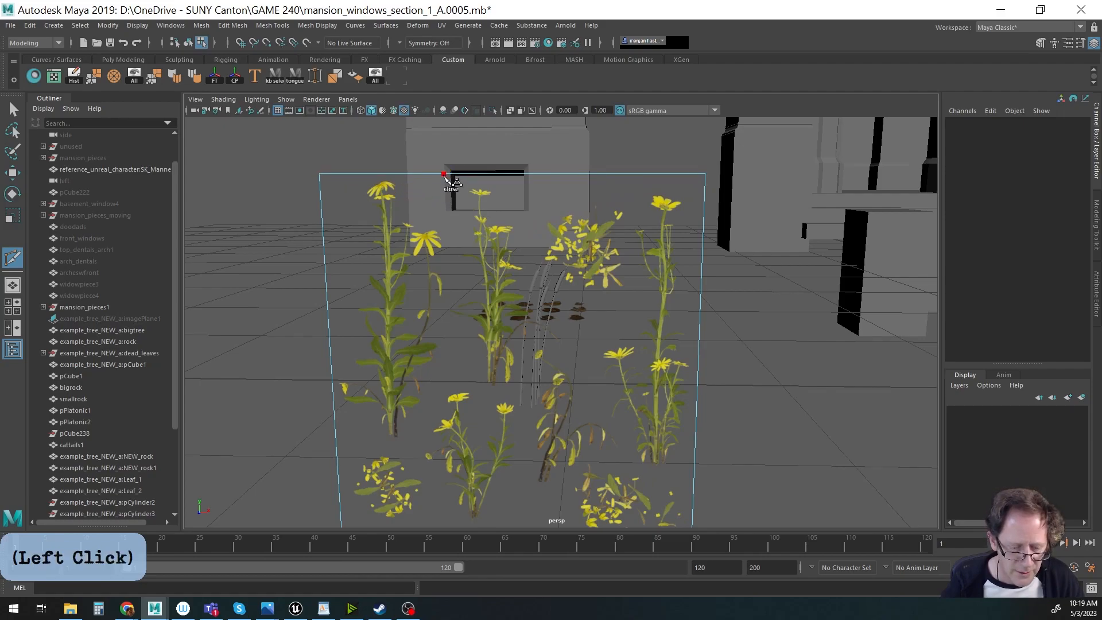
left_click(449, 301)
left_click(445, 366)
left_click(425, 419)
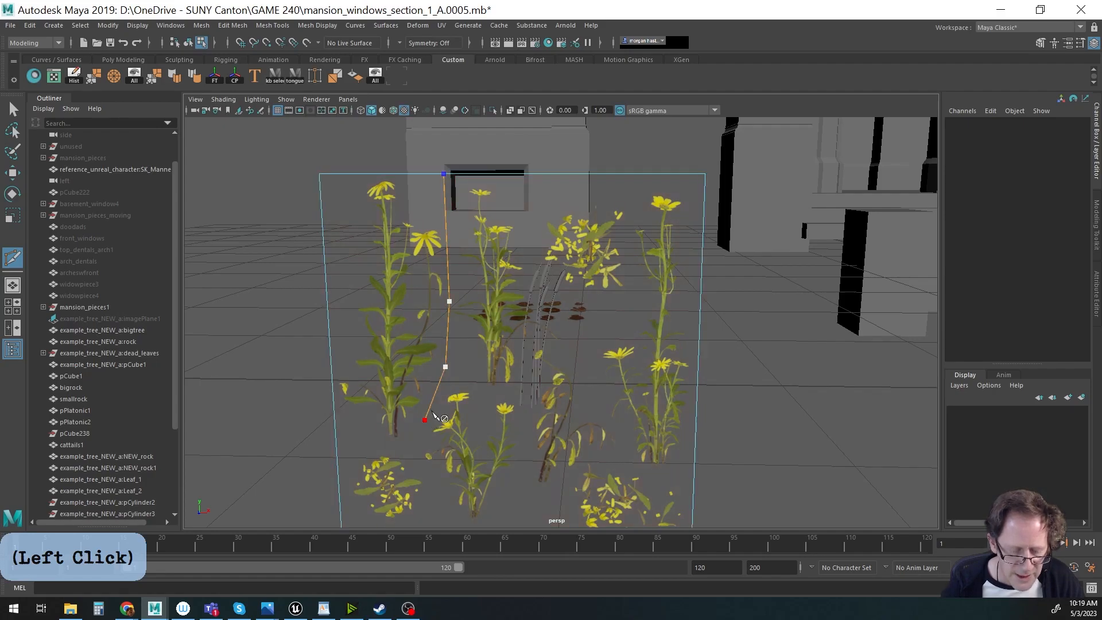
left_click(409, 434)
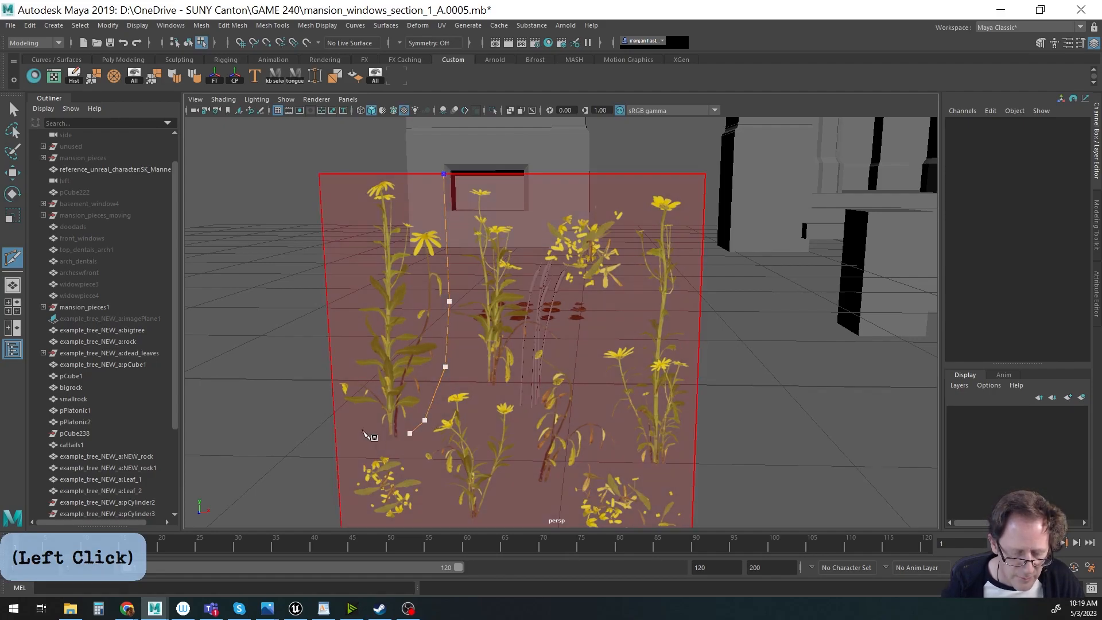
left_click(336, 435)
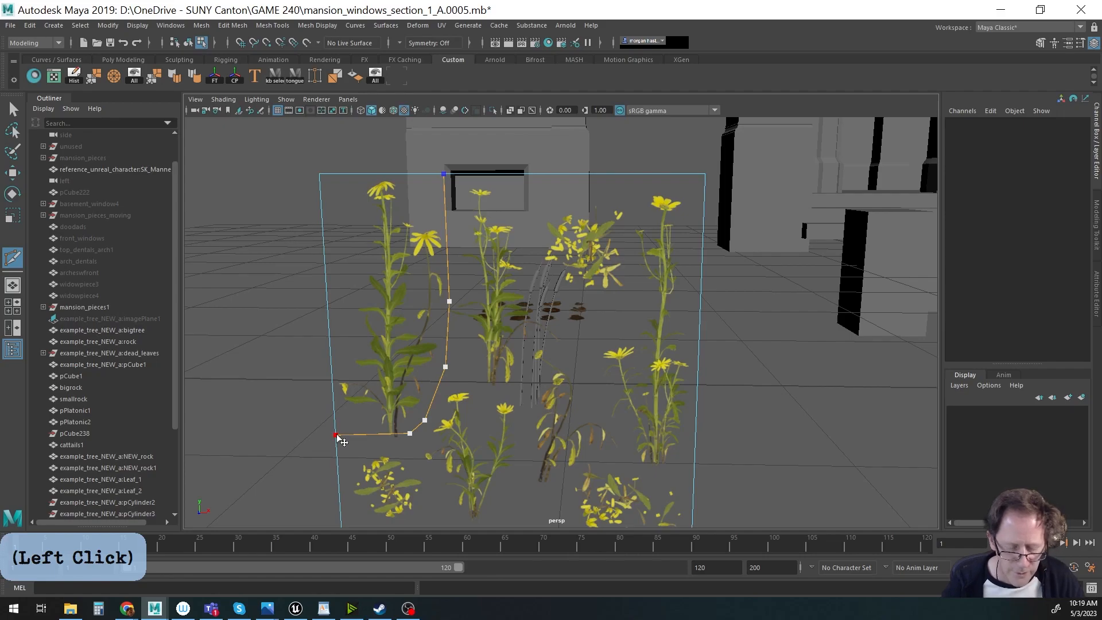
key("Return")
Cut a boxed section around the small lower flower plant, from the existing cut line across and down to the plane's lower edge.
left_click_drag(508, 408, 503, 418, "alt")
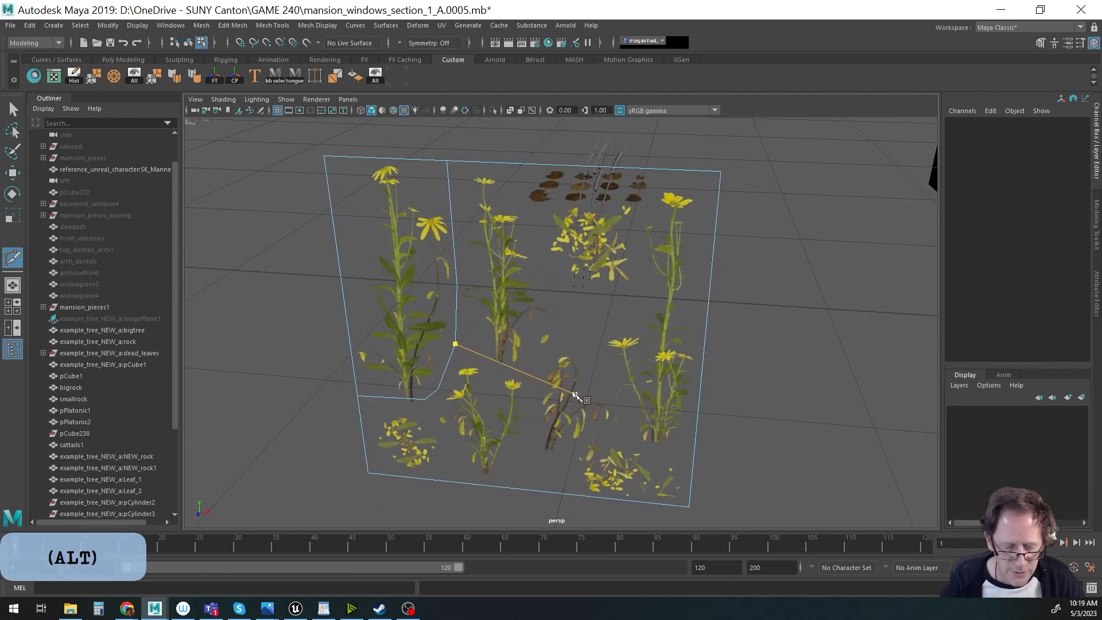
middle_click_drag(580, 395, 560, 376, "alt")
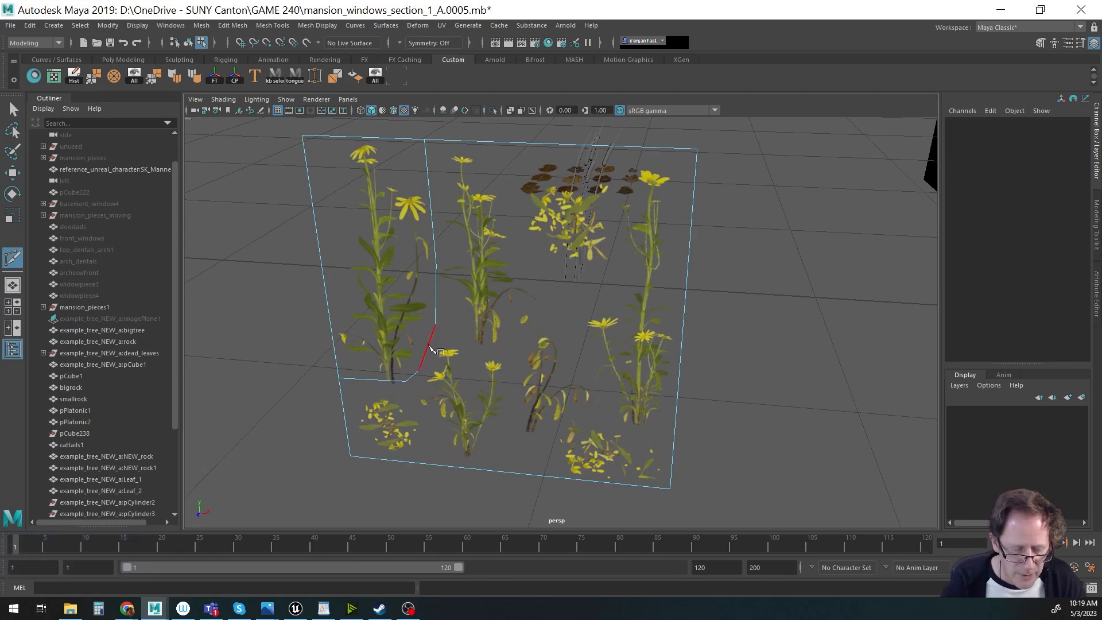
left_click(429, 343)
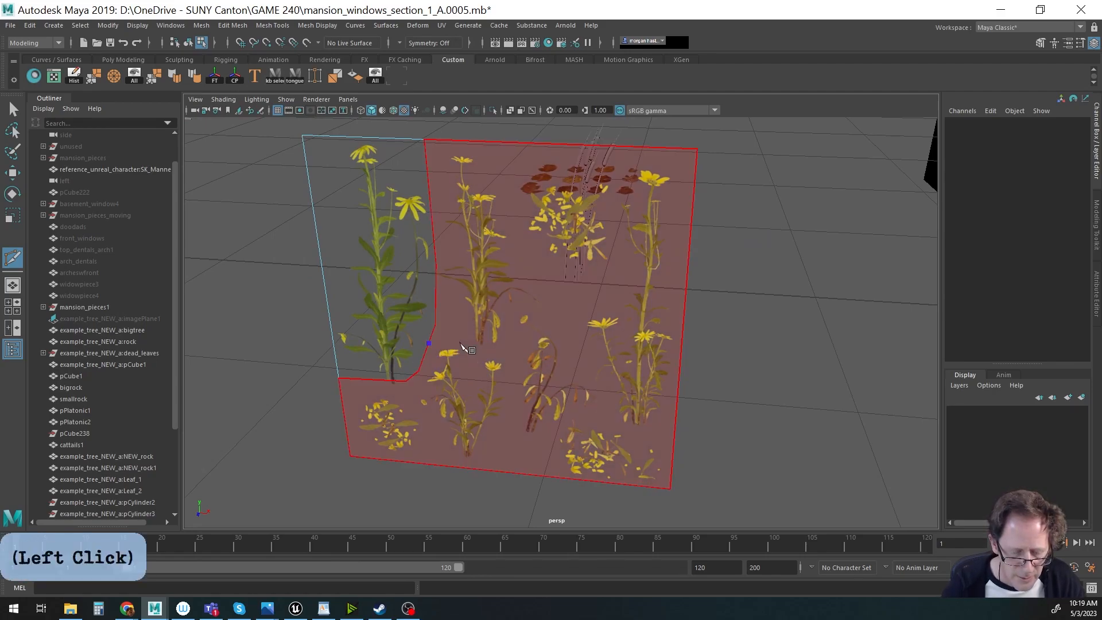
left_click(510, 344)
left_click(503, 472)
key("Return")
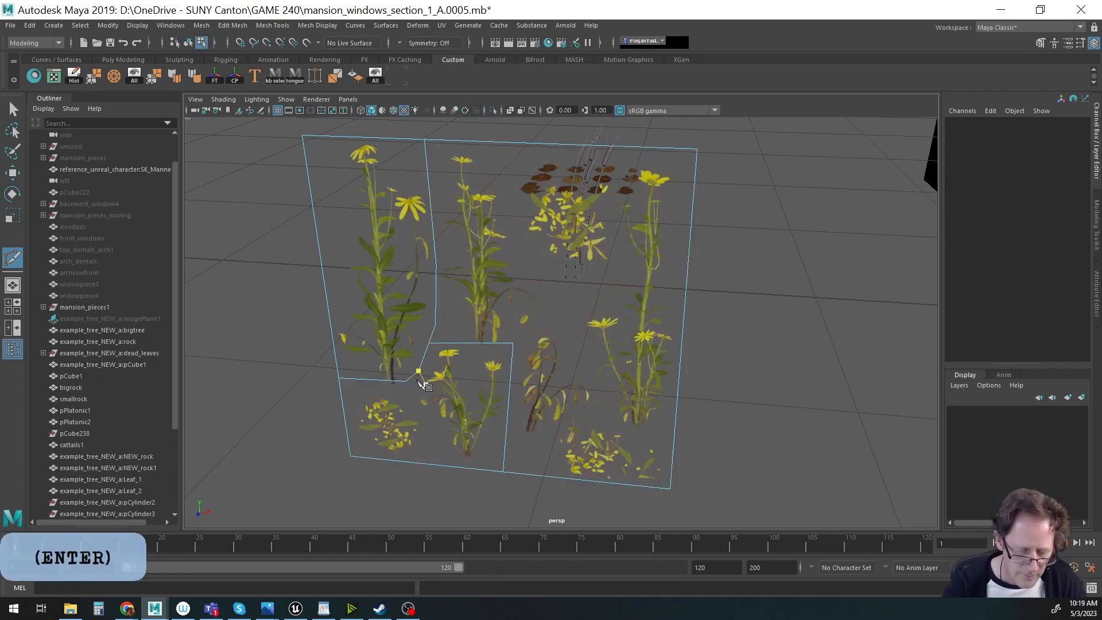
Cut from the corner below the tall flower down to the plane's lower edge, separating the small plant from the loose leaves.
left_click(407, 381)
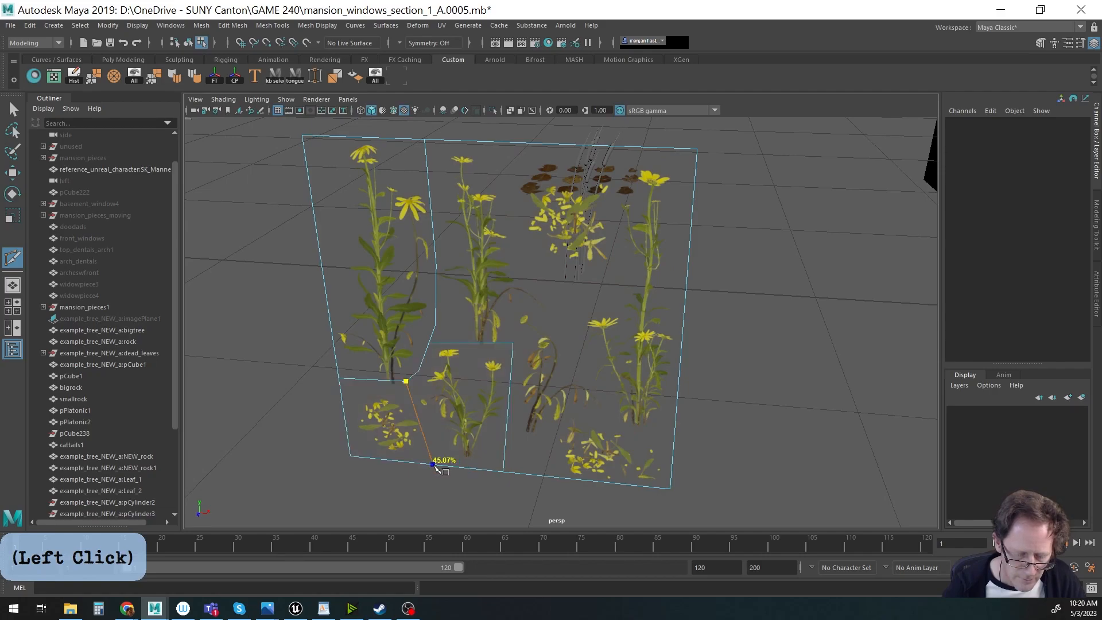
left_click(439, 464)
key("Return")
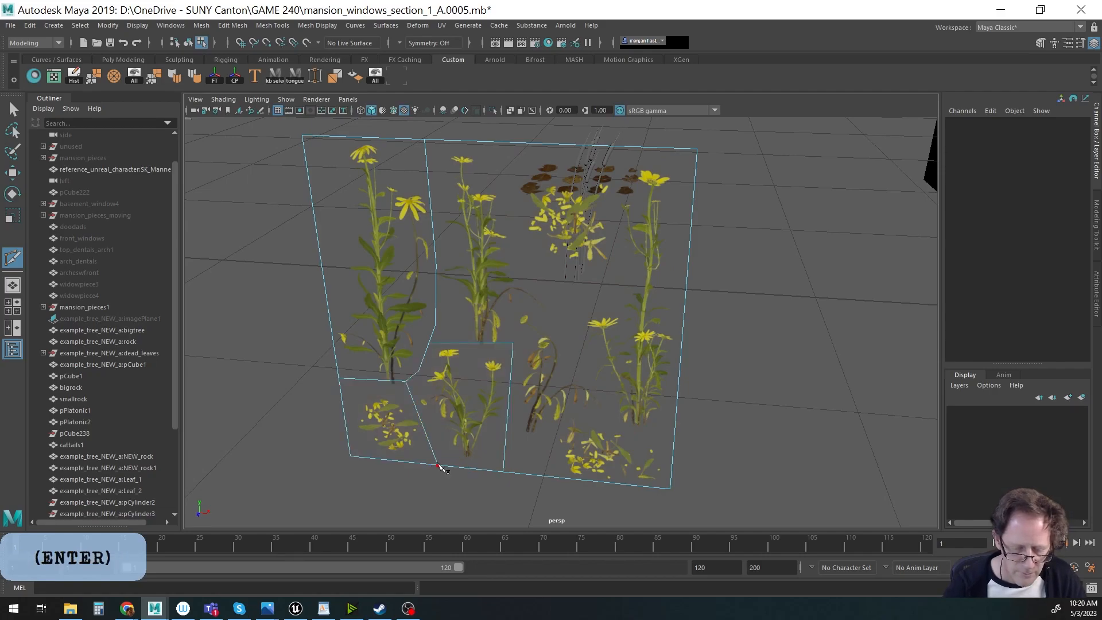
left_click(504, 472)
Cut from the plane's upper edge down between the tall flower and the single daisy beside it, ending across at the section's edge.
middle_click_drag(508, 432, 458, 436, "alt")
left_click_drag(457, 435, 486, 418, "alt")
middle_click_drag(464, 396, 614, 428, "alt")
left_click_drag(615, 428, 557, 440, "alt")
right_click_drag(434, 430, 546, 423, "alt")
middle_click_drag(548, 422, 624, 403, "alt")
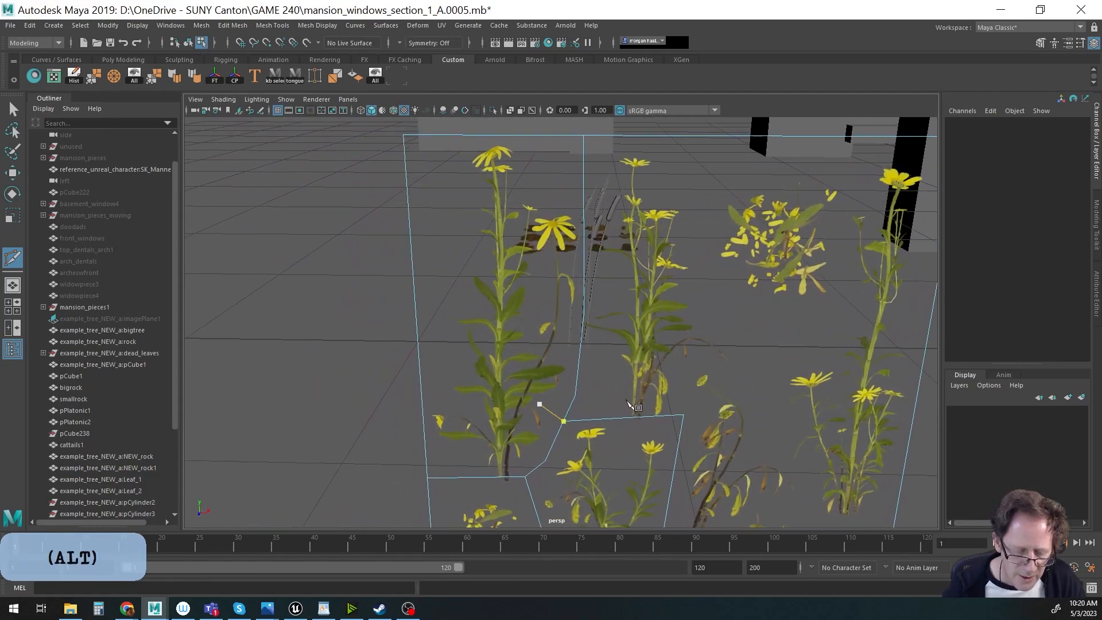
left_click(543, 137)
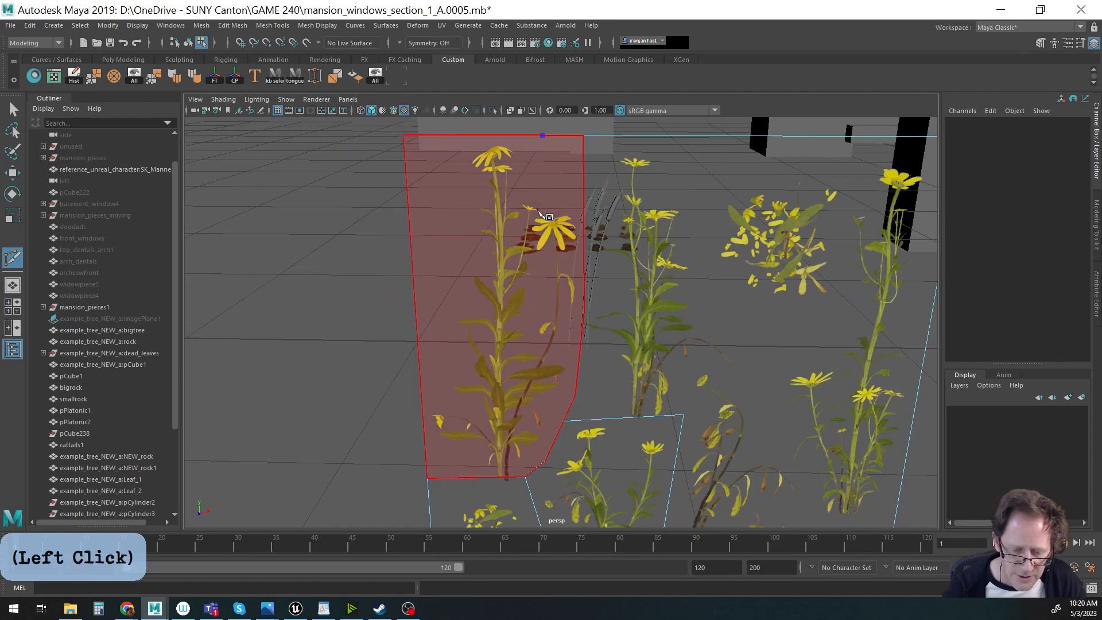
right_click_drag(550, 214, 574, 198, "alt")
left_click(536, 164)
left_click(523, 179)
left_click(519, 208)
left_click(534, 235)
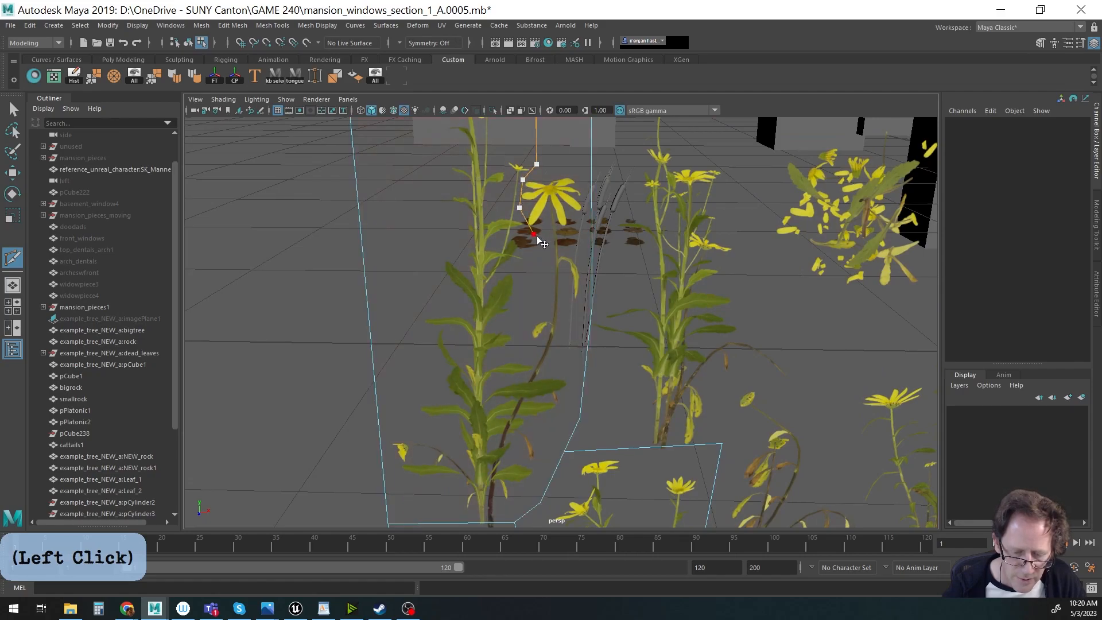
left_click(531, 278)
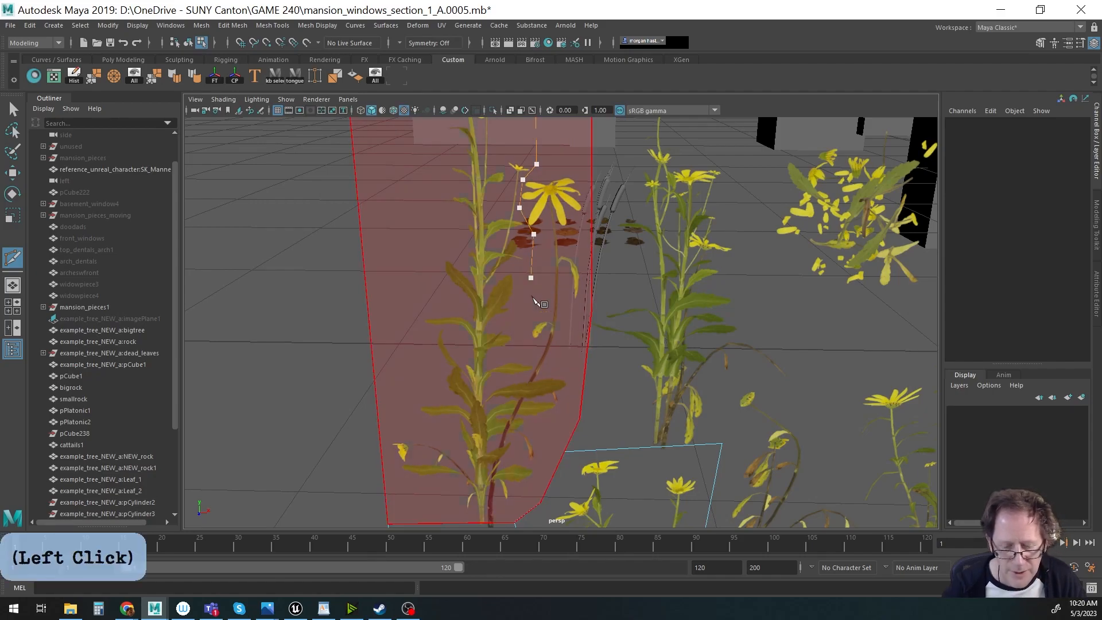
left_click(518, 336)
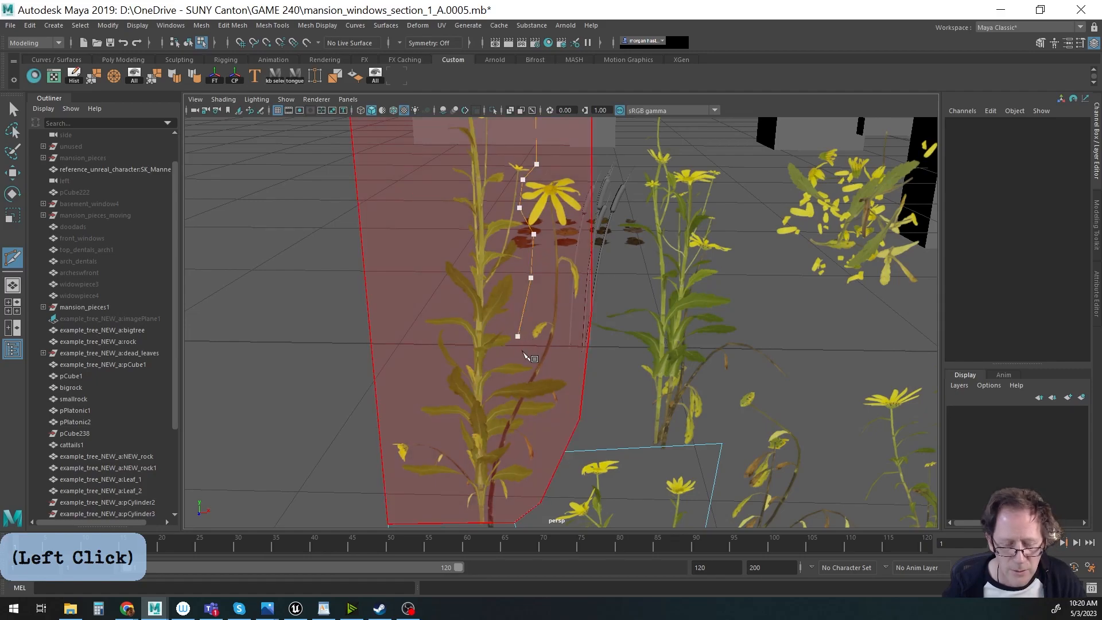
left_click(521, 355)
left_click(535, 363)
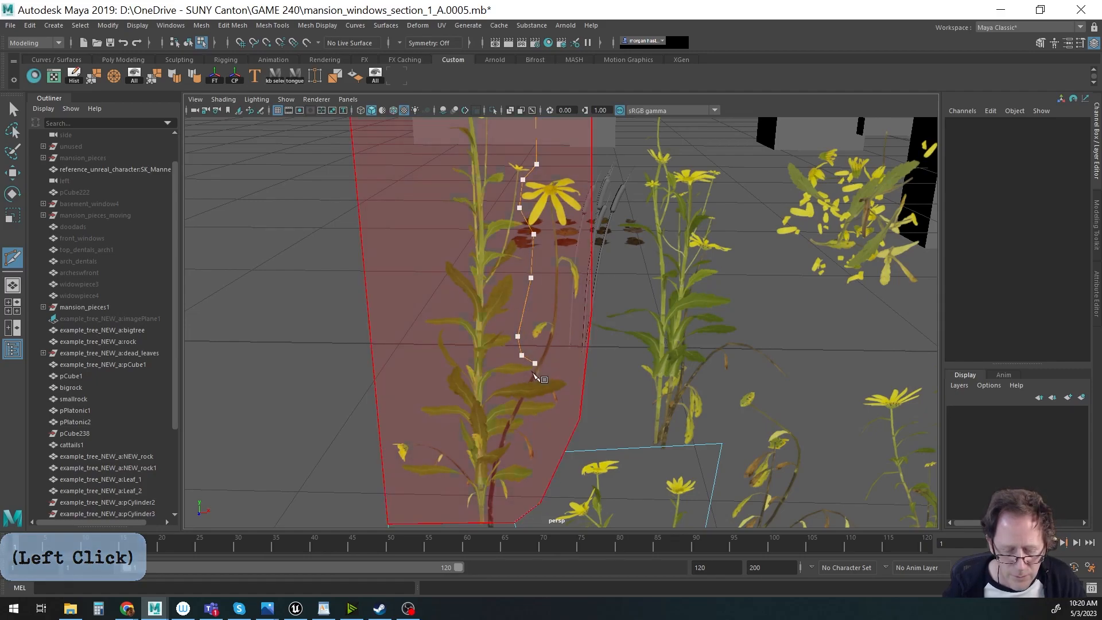
left_click(530, 376)
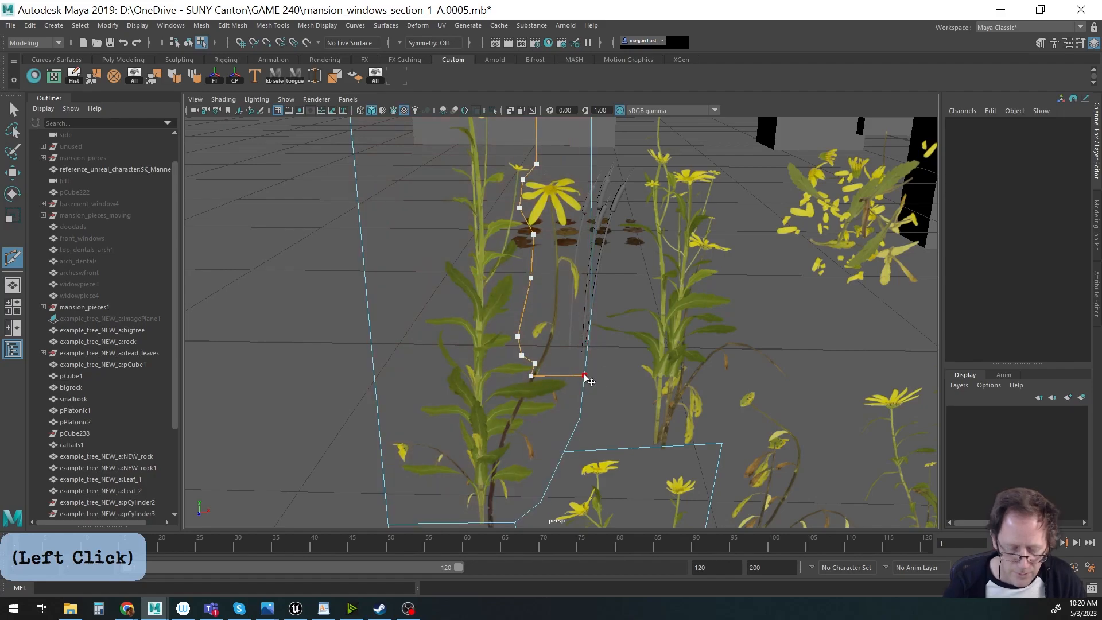
key("Return")
Cut the tall leftmost flower's section lengthwise along its stem, from the base edge to the plane's upper edge.
middle_click_drag(584, 321, 683, 361, "alt")
left_click_drag(681, 357, 612, 414, "alt")
middle_click_drag(612, 414, 615, 333, "alt")
left_click_drag(617, 335, 551, 468, "alt")
left_click(555, 481)
middle_click_drag(575, 326, 578, 434, "alt")
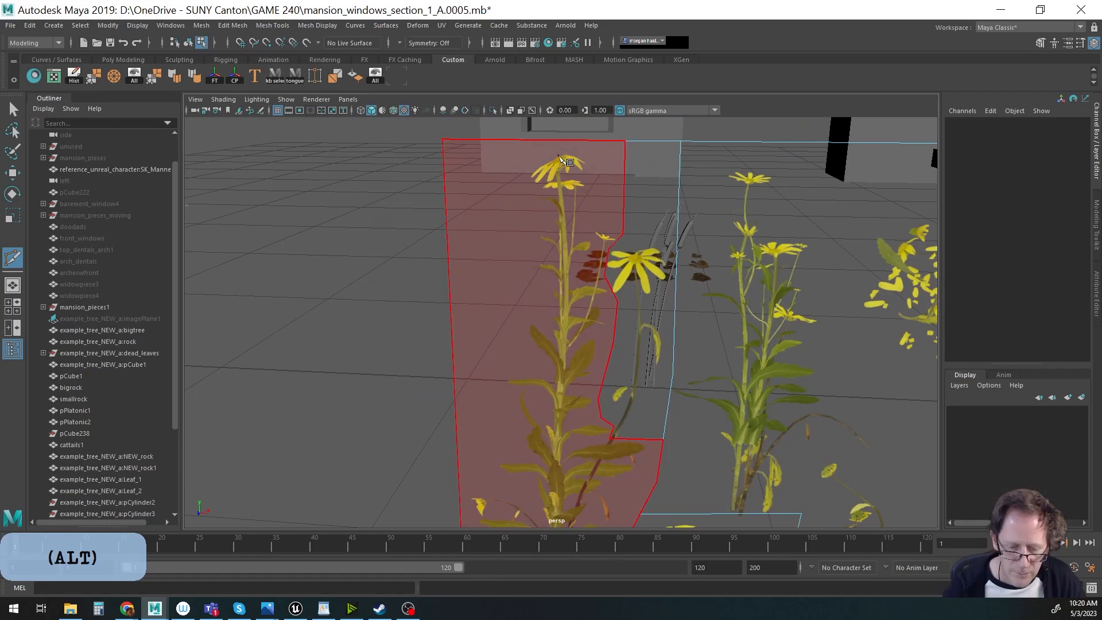
left_click(555, 141)
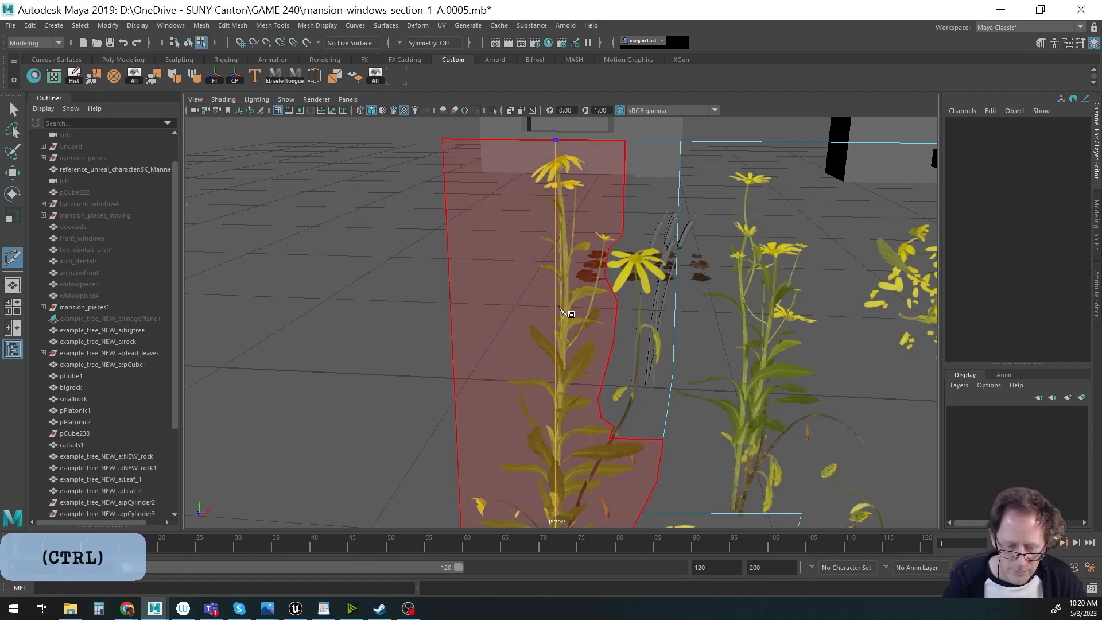
middle_click_drag(566, 336, 561, 329, "alt")
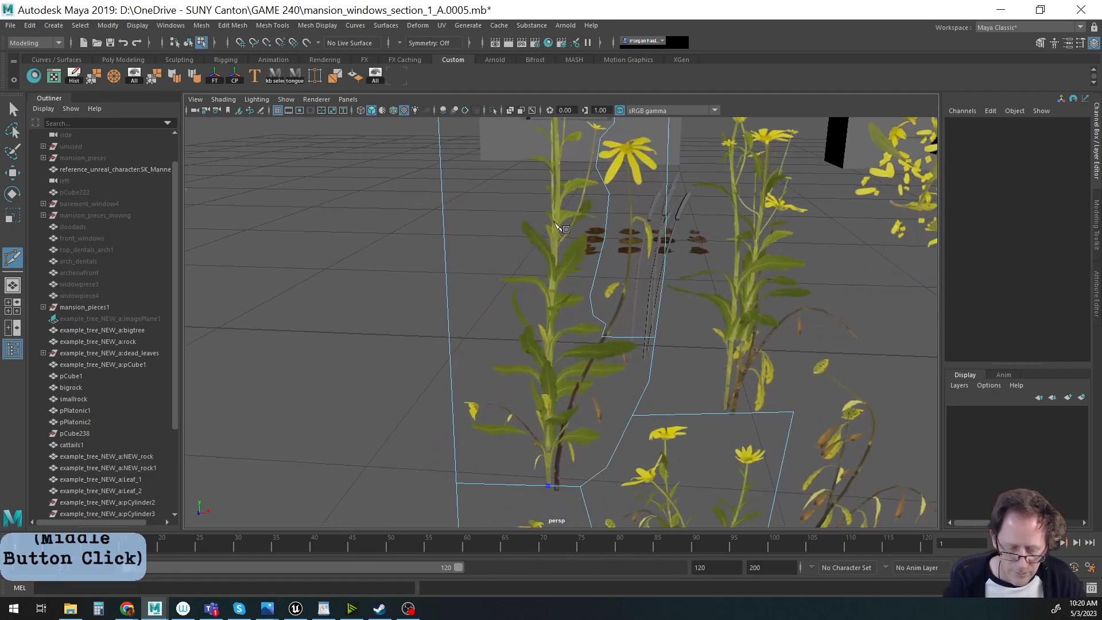
left_click(551, 363)
left_click(558, 213)
middle_click_drag(555, 206, 555, 299, "alt")
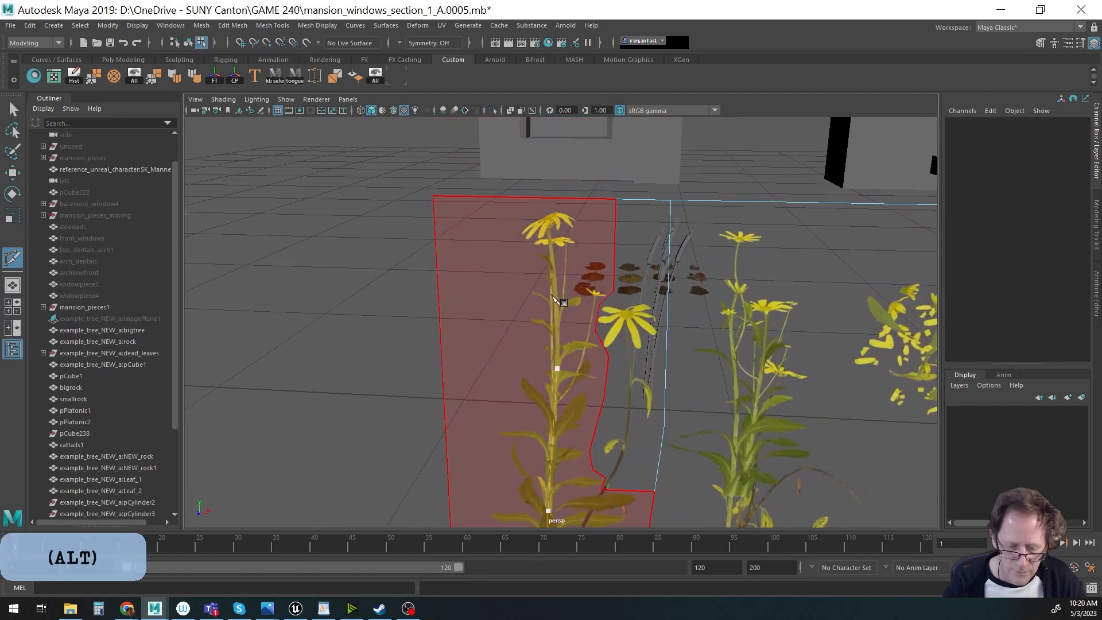
left_click(545, 198)
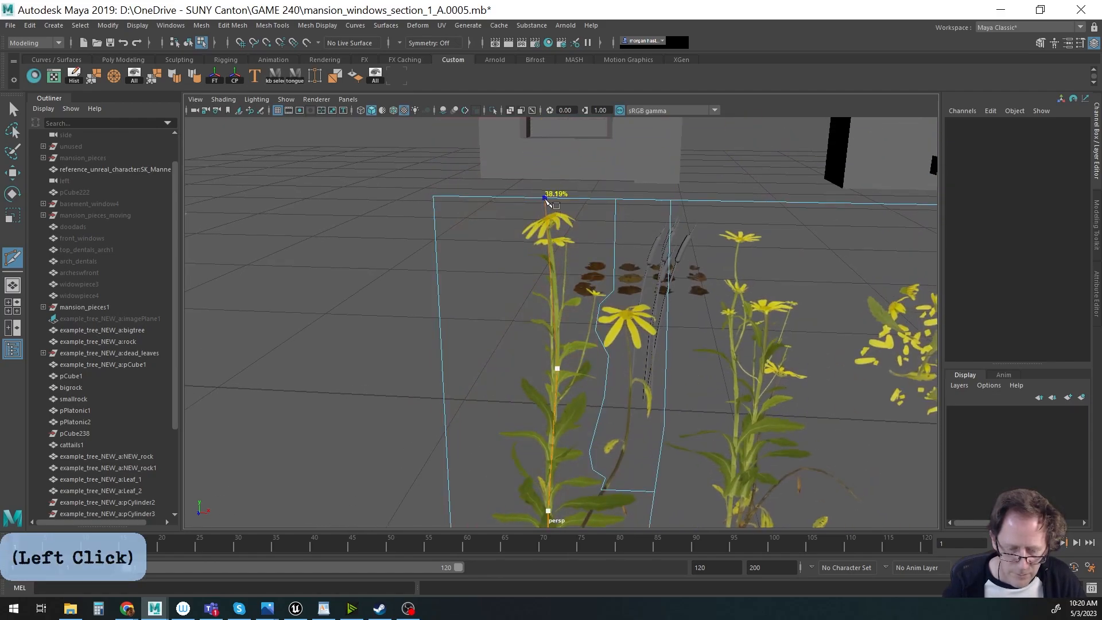
key("Return")
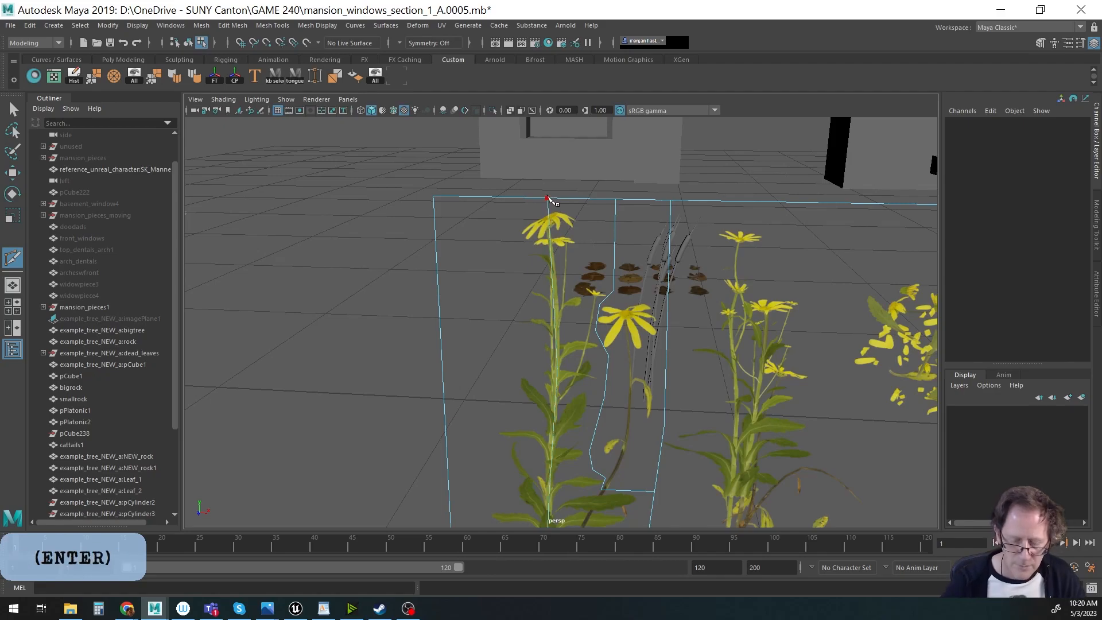
Cut from the upper corner of the small plant's section to the plane's upper edge, bending around the second tall flower.
right_click_drag(599, 327, 545, 322, "alt")
middle_click_drag(545, 322, 494, 322, "alt")
mouse_move(493, 321)
left_mouse_down("alt")
mouse_move(462, 319)
mouse_move(481, 310)
left_mouse_up("alt")
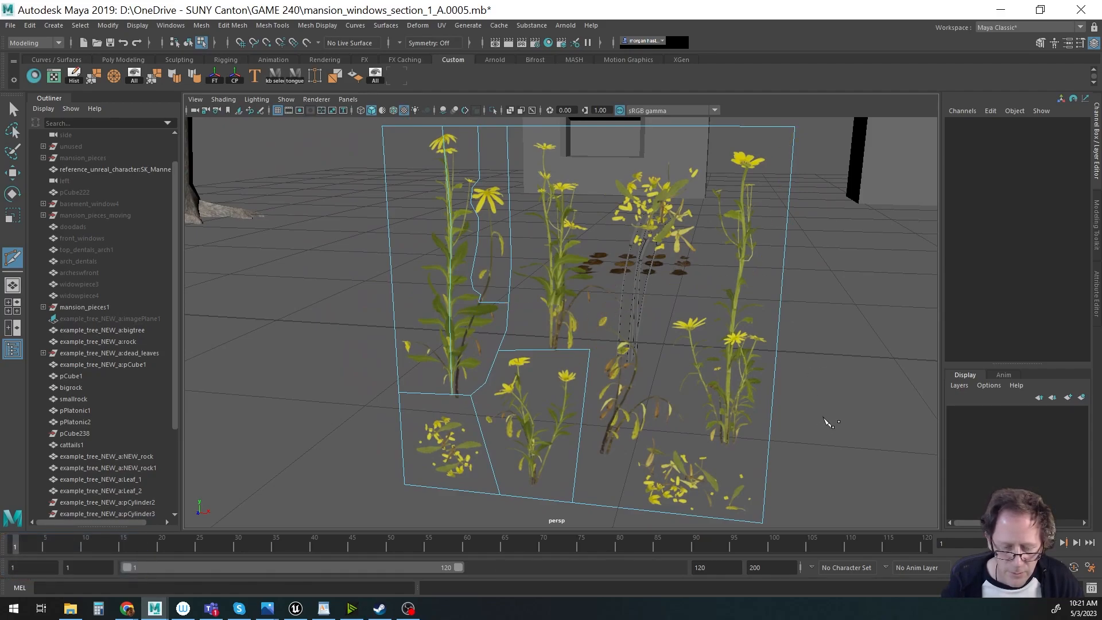
left_click(590, 349)
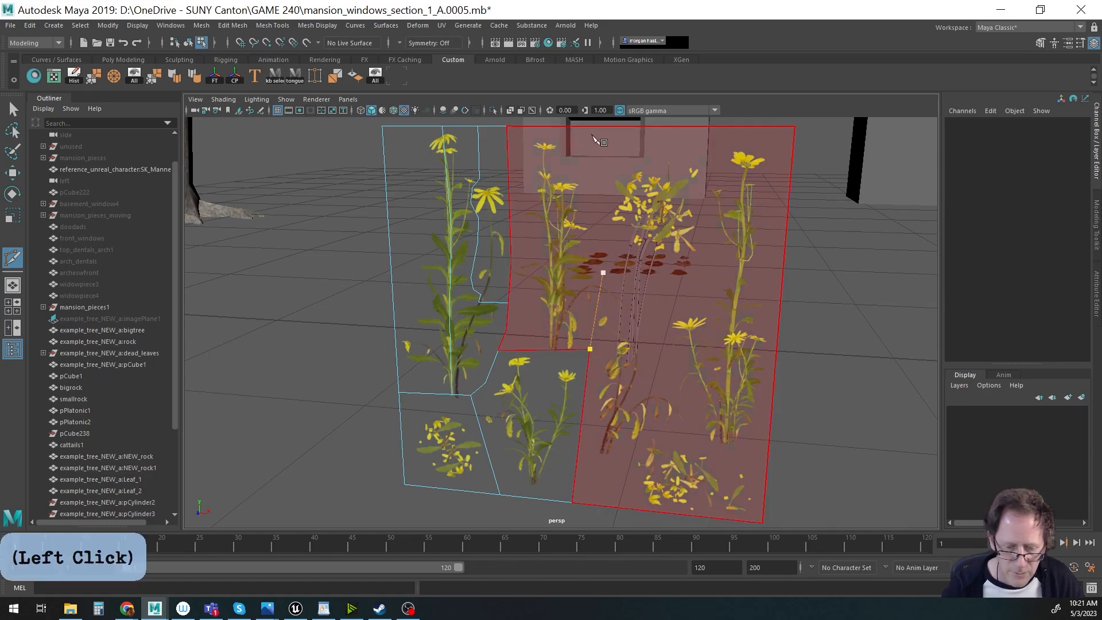
key("Return")
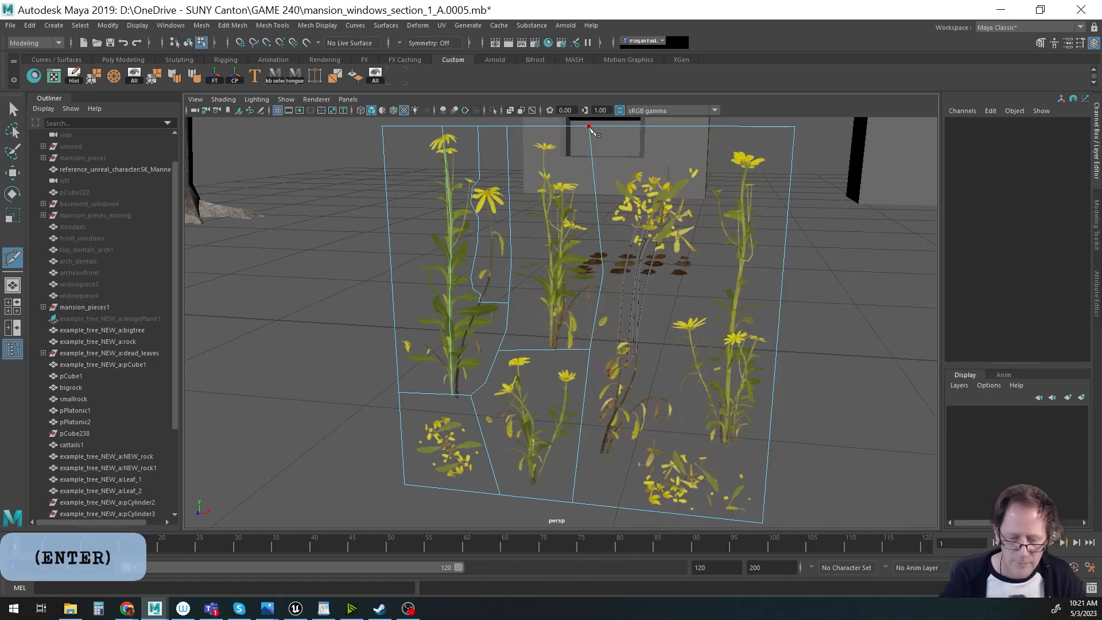
Delete the loose-leaf face below the tall flower and the large face to the right of the cut flower sections.
key("w")
left_click_drag(637, 313, 664, 322, "alt")
key("w")
left_click(440, 450)
key("Delete")
left_click(656, 401)
key("Delete")
Extract the small flower plant's face as a separate piece and move it beside the tall leftmost flower.
right_click_drag(617, 413, 660, 424, "alt")
left_click_drag(659, 423, 566, 385, "alt")
left_click(548, 391)
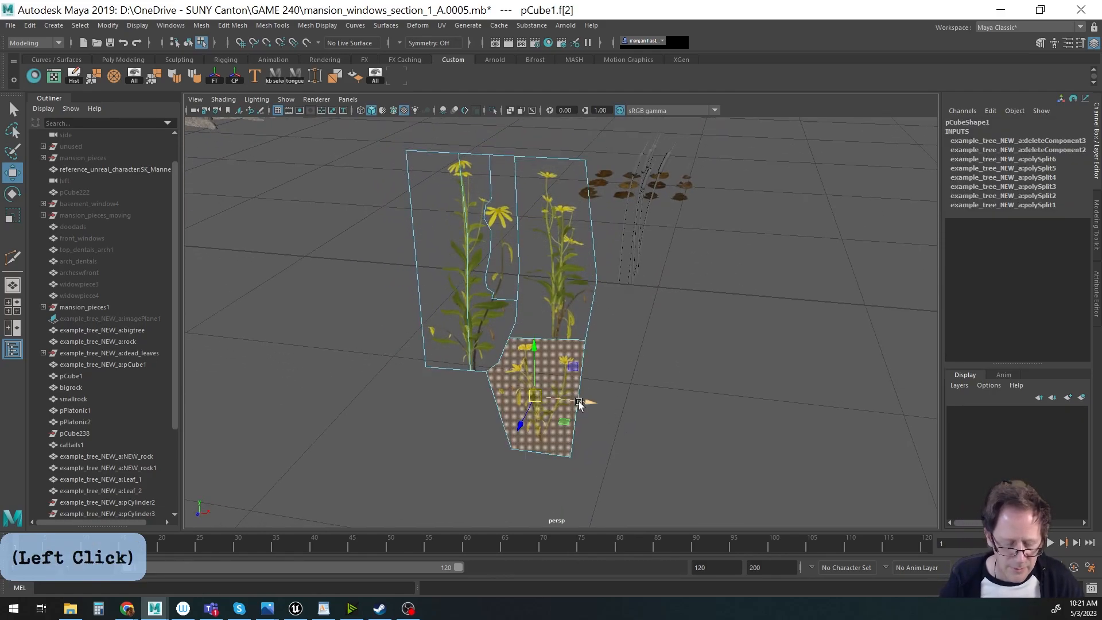
key("space")
left_click_drag(544, 475, 448, 371)
key("w")
left_click(689, 431)
left_click(551, 407)
key("w")
left_click_drag(555, 420, 476, 263, "alt")
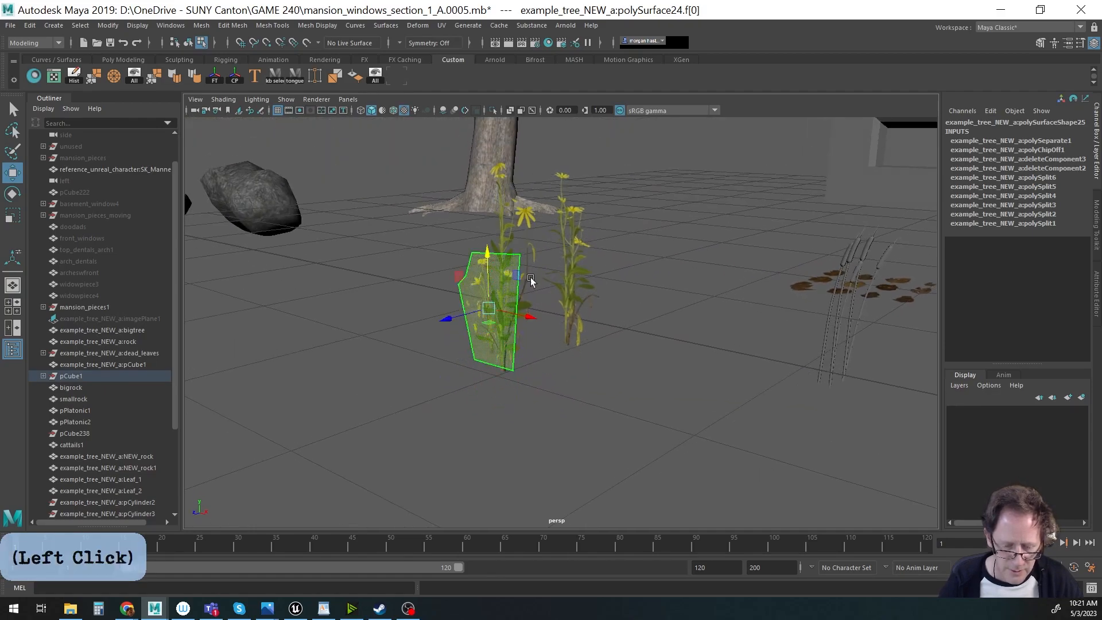
Extract the outer tall flower plant's face as a separate piece and move it well clear of the remaining flowers.
left_click(580, 289)
left_click_drag(562, 353, 606, 381, "alt")
left_click(574, 311)
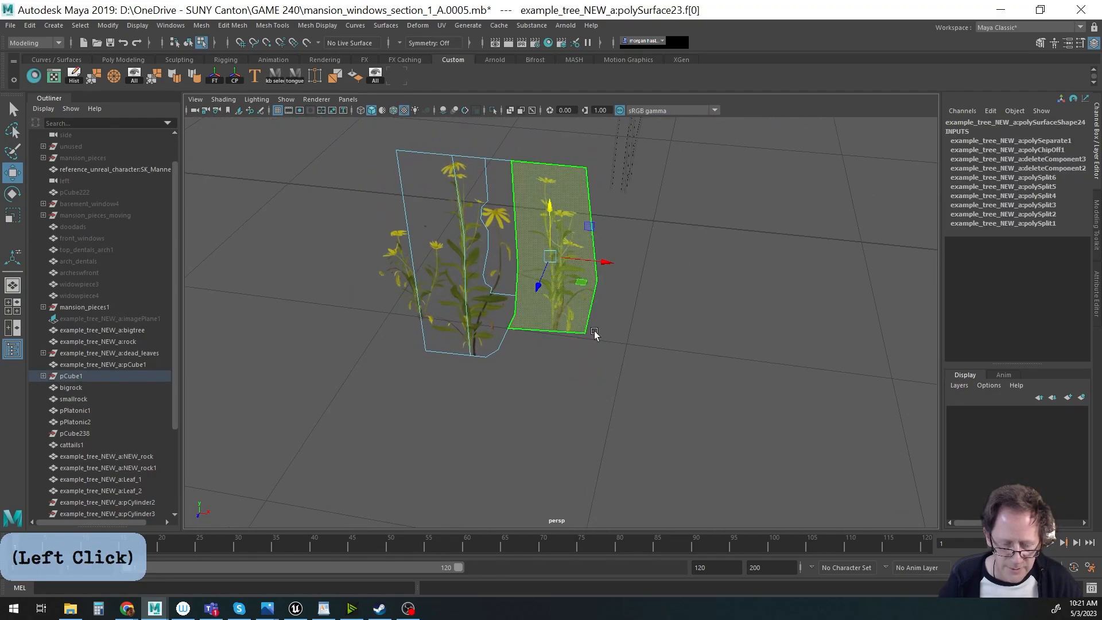
key("g")
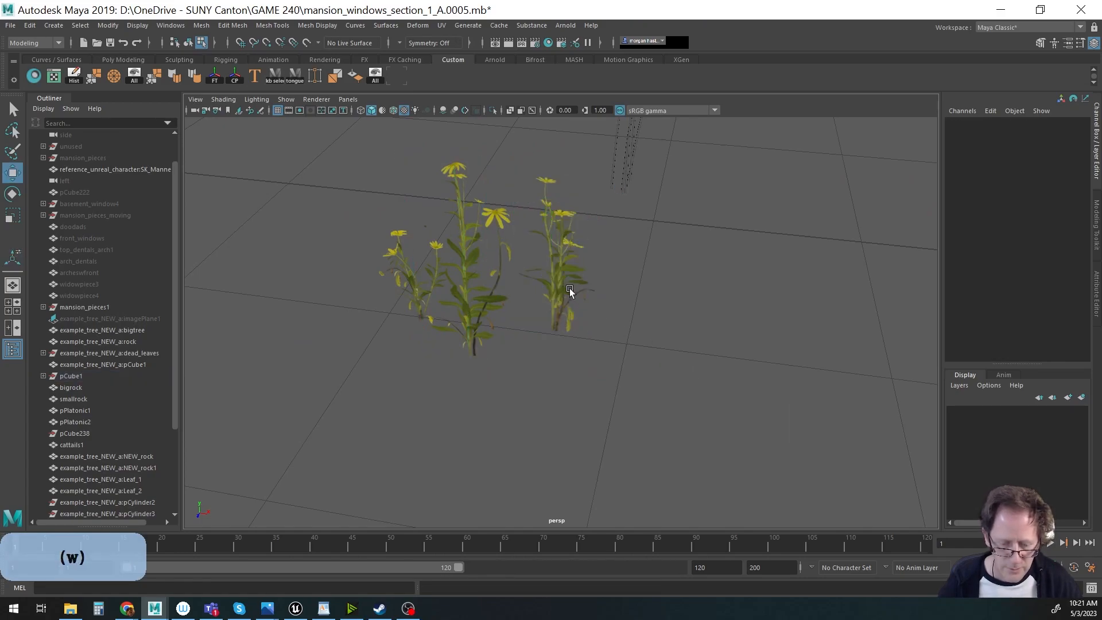
left_click(566, 290)
left_click_drag(573, 289, 734, 350)
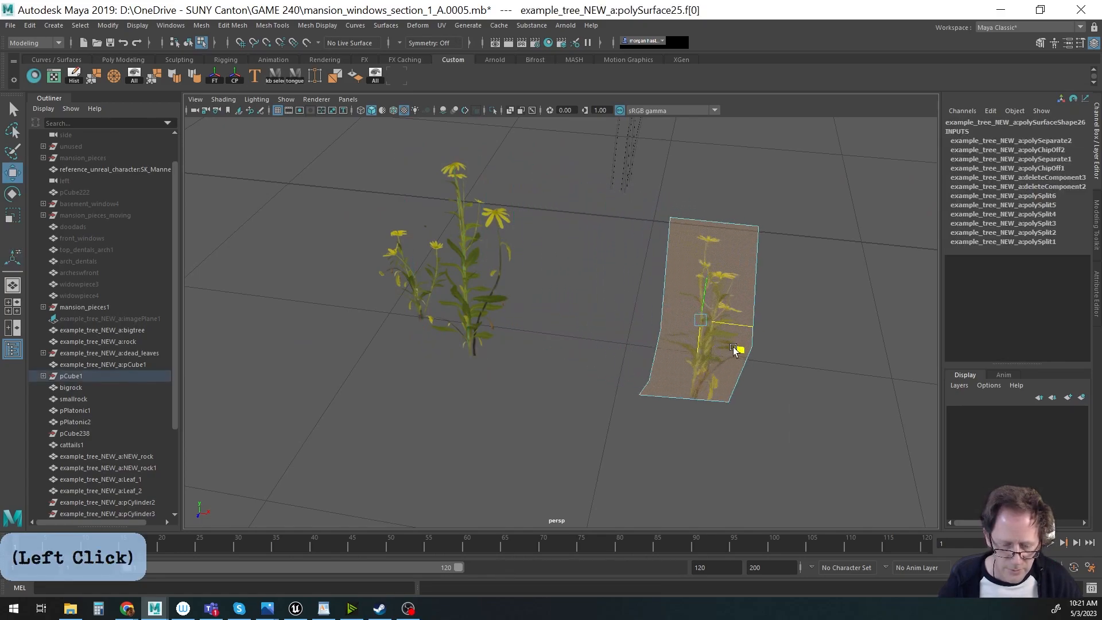
Try to move the face with the single large bloom away from the tall flower's section.
key("F8")
right_click_drag(750, 345, 724, 406, "alt")
left_click_drag(723, 406, 733, 381, "alt")
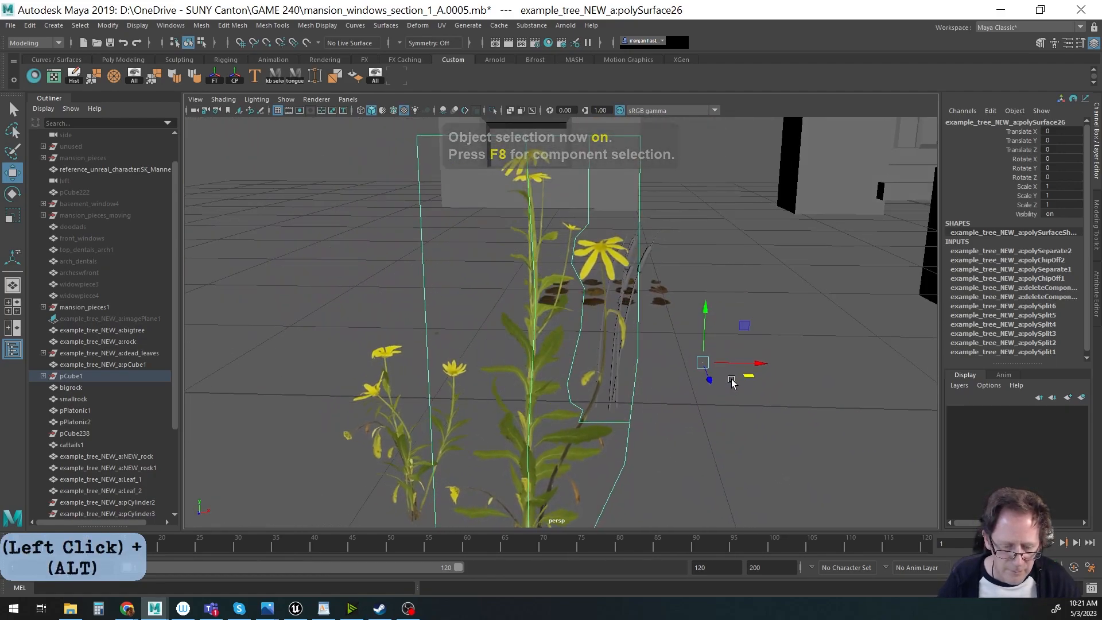
middle_click_drag(733, 381, 705, 412, "alt")
left_click_drag(705, 413, 607, 343, "alt")
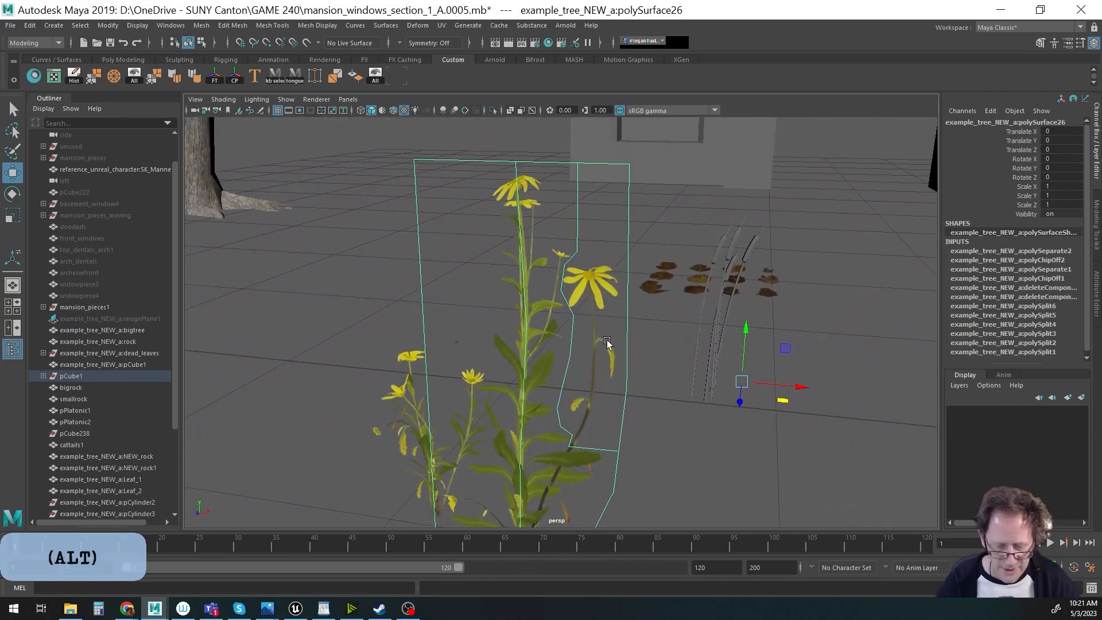
key("F11")
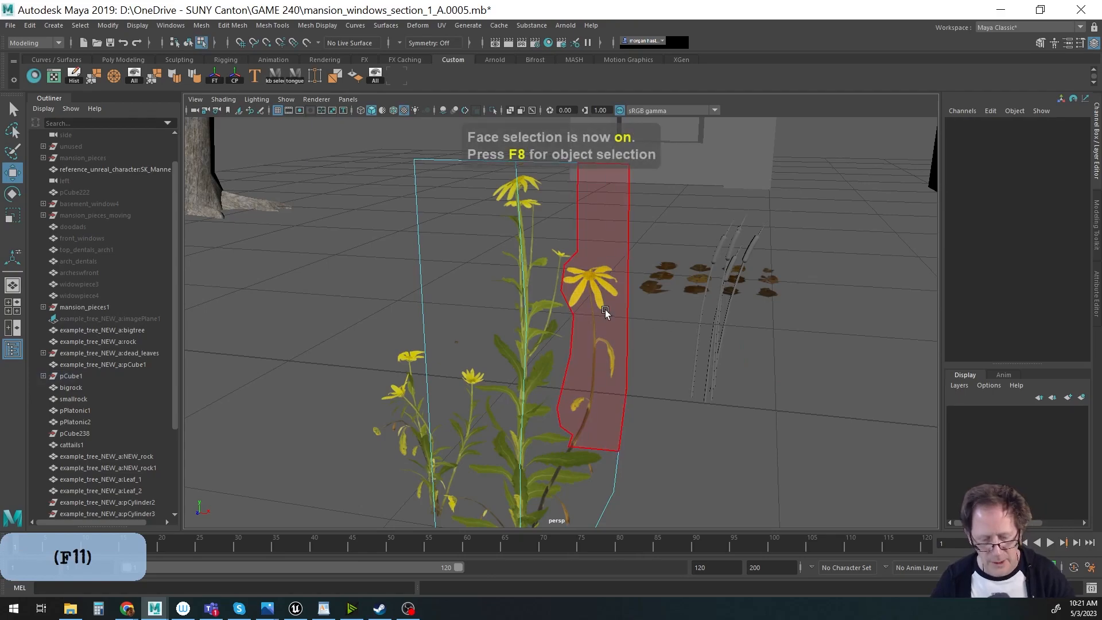
left_click(607, 316)
middle_click_drag(635, 355, 659, 405, "alt")
left_click_drag(659, 405, 645, 445, "alt")
middle_click_drag(685, 449, 682, 423, "alt")
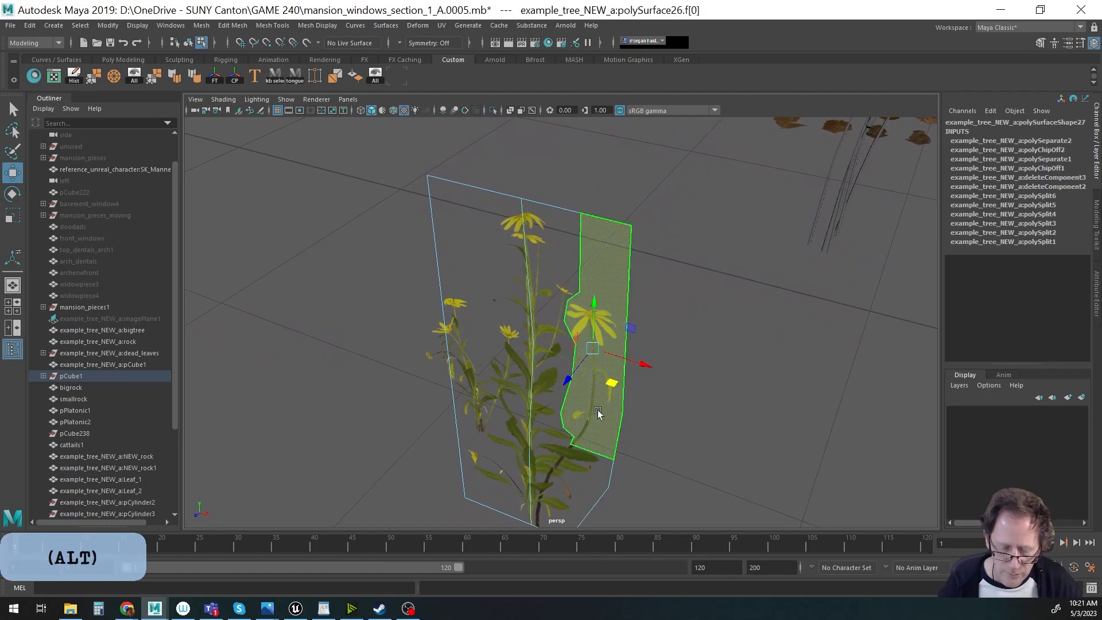
left_click_drag(569, 379, 576, 370)
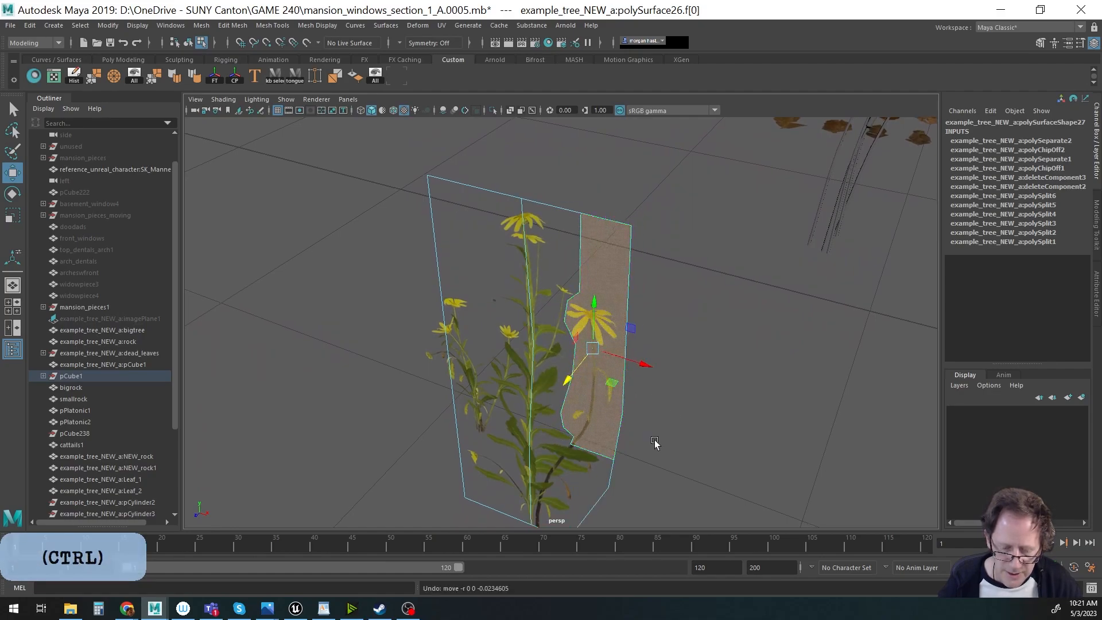
Check the UV layout of the single-bloom face over the flower texture in the UV Editor.
left_click(574, 364)
left_click_drag(580, 364, 589, 404, "alt")
mouse_move(683, 450)
left_mouse_down("alt")
mouse_move(630, 433)
mouse_move(669, 438)
left_mouse_up("alt")
key("w")
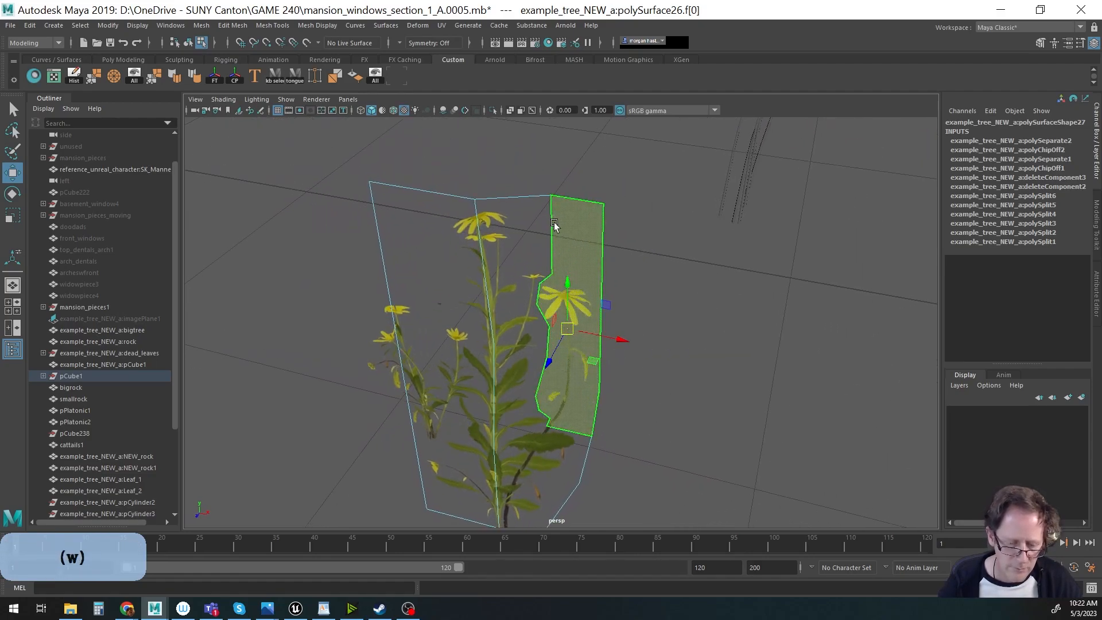
key("space")
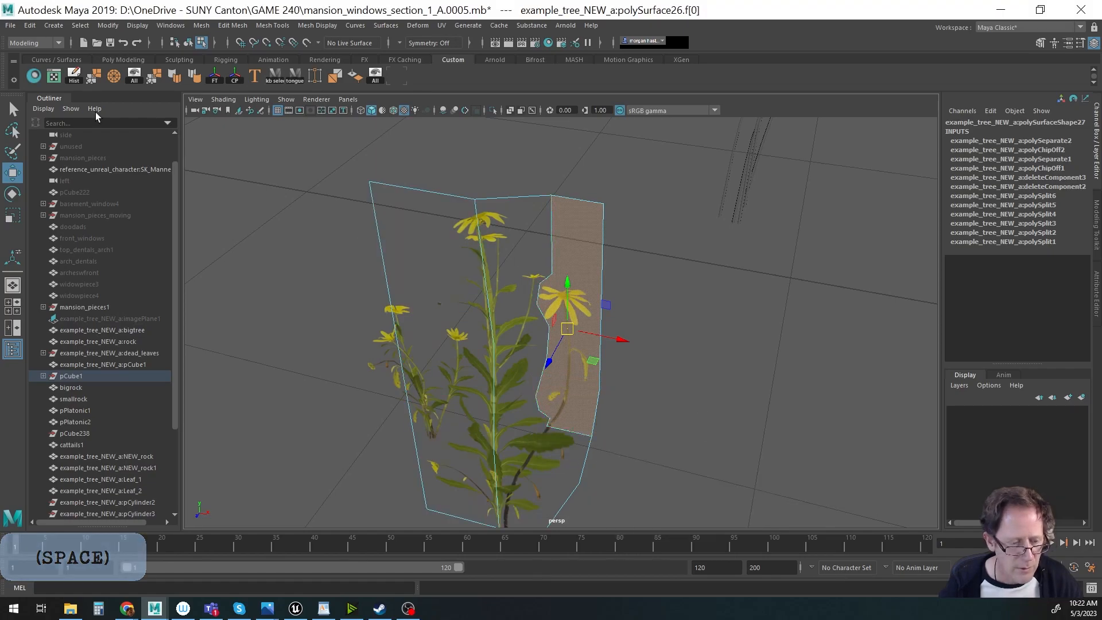
left_click(55, 77)
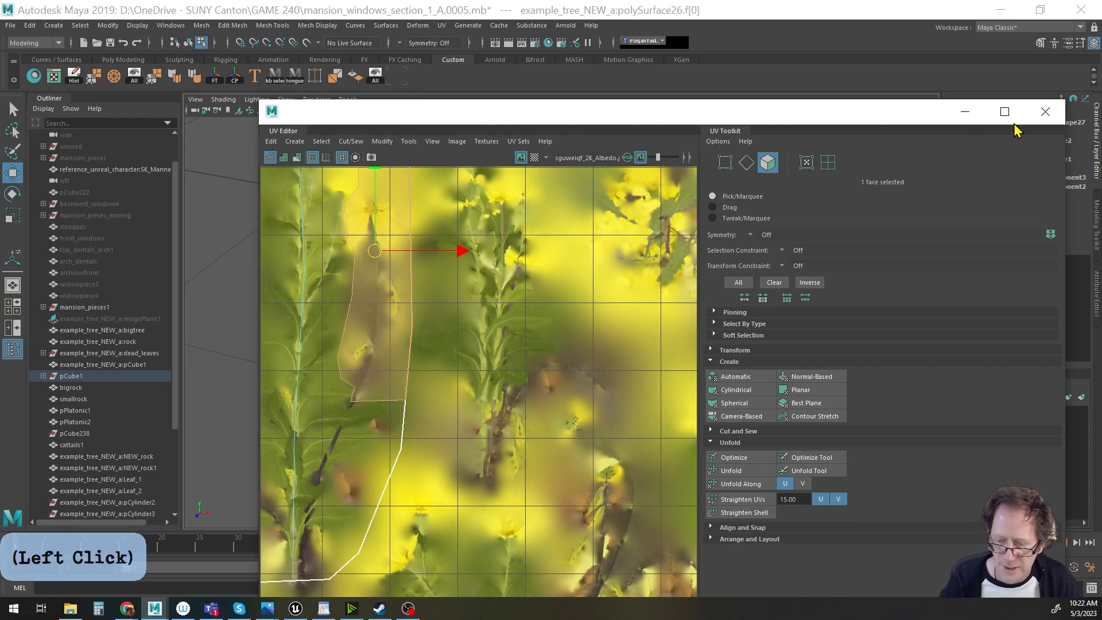
left_click(1046, 112)
Cut the UVs along the jagged edges between the tall flower's section and the single-bloom section.
left_click_drag(494, 373, 562, 253, "alt")
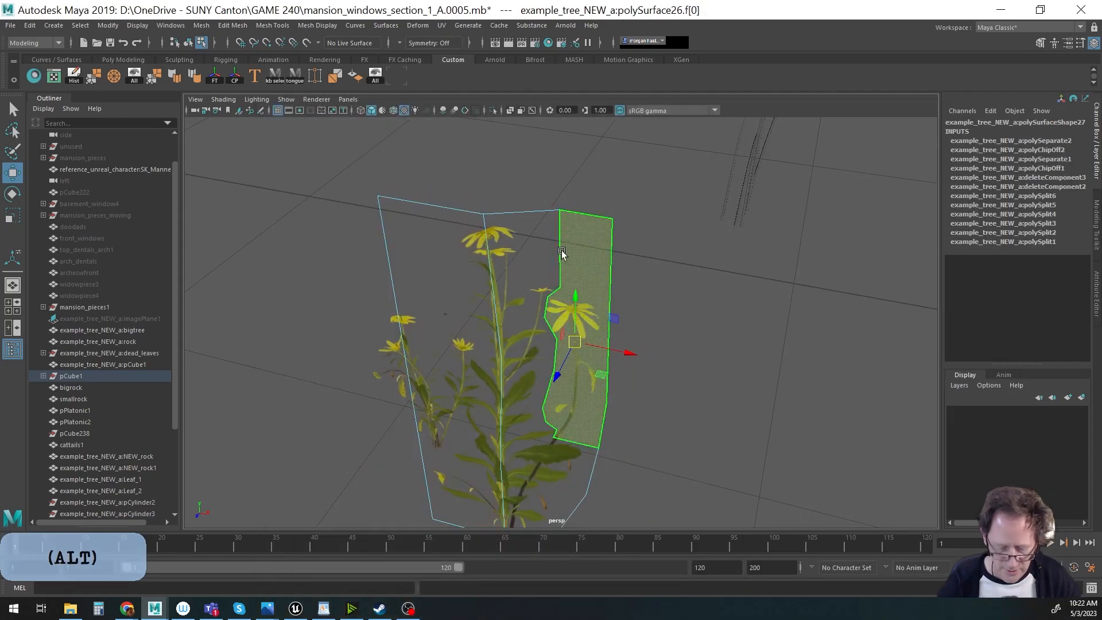
key("F10")
left_click(561, 251)
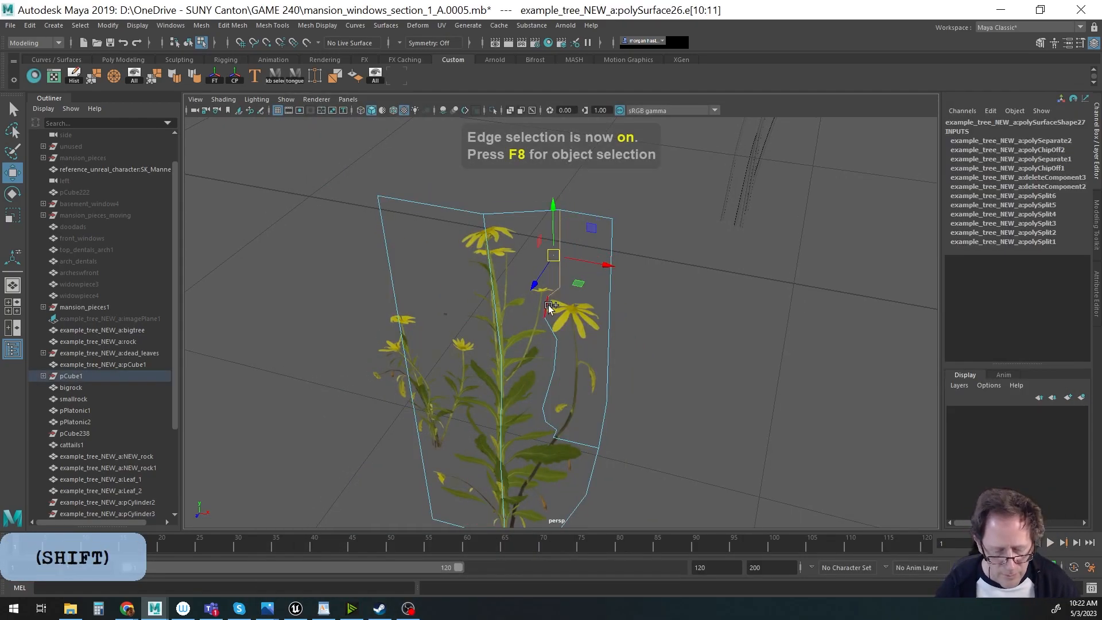
left_click(554, 385, "shift")
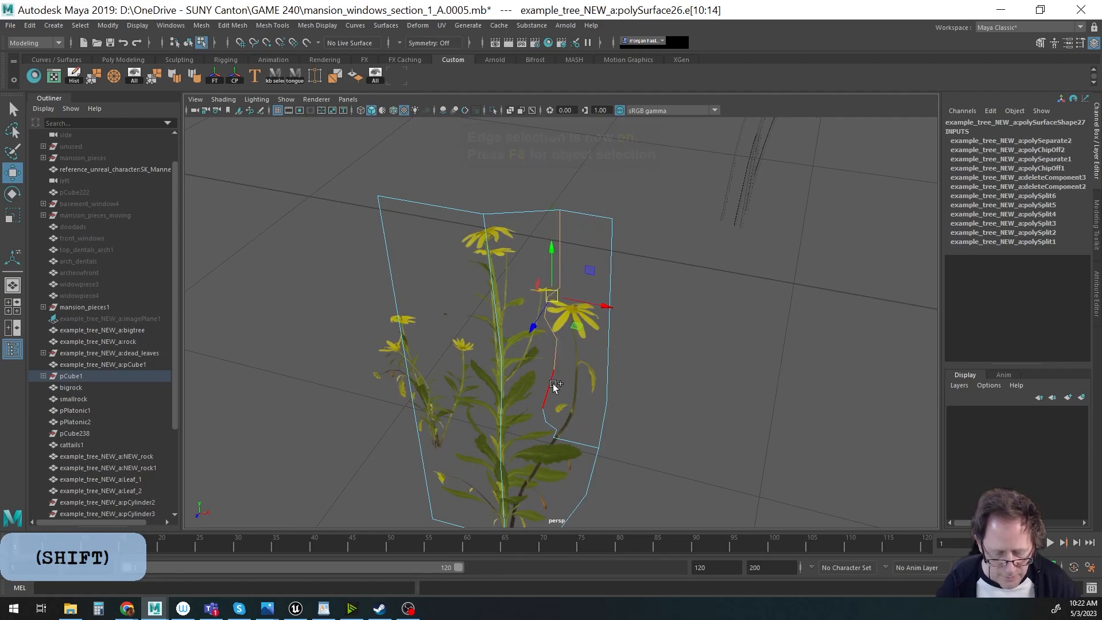
left_click(551, 425, "shift")
left_click(557, 433, "shift")
left_click(54, 79)
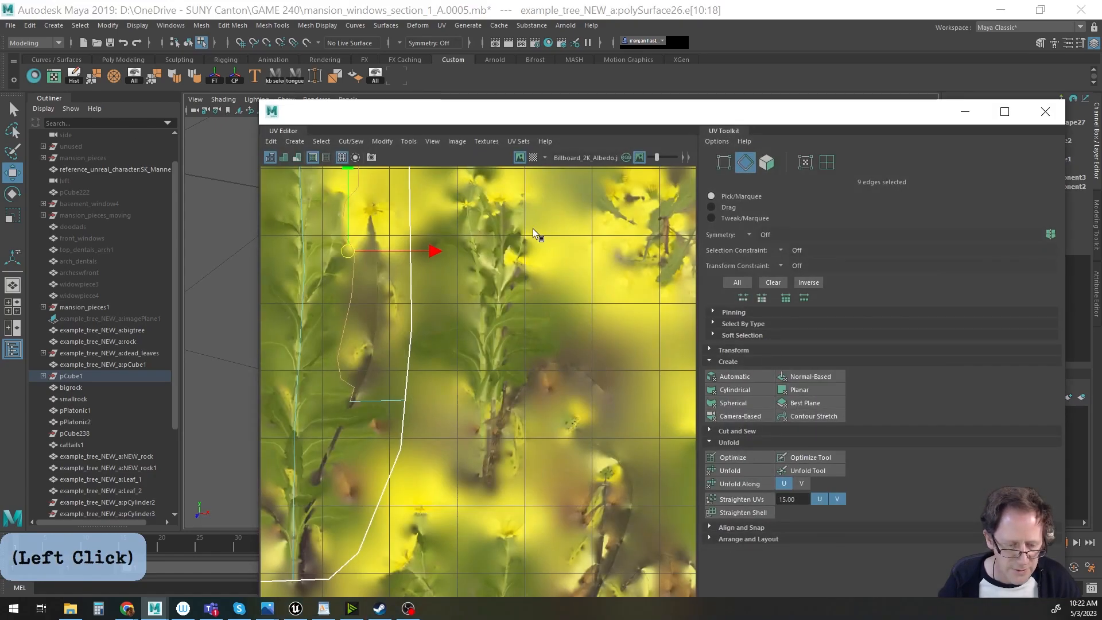
left_click(322, 142)
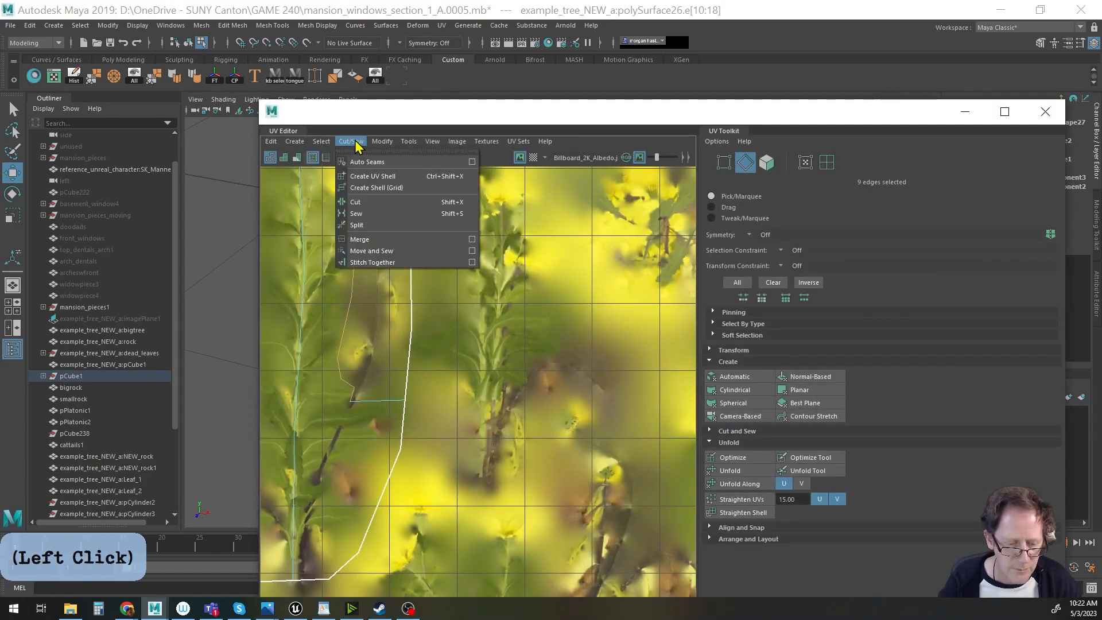
left_click(356, 201)
left_click(1045, 111)
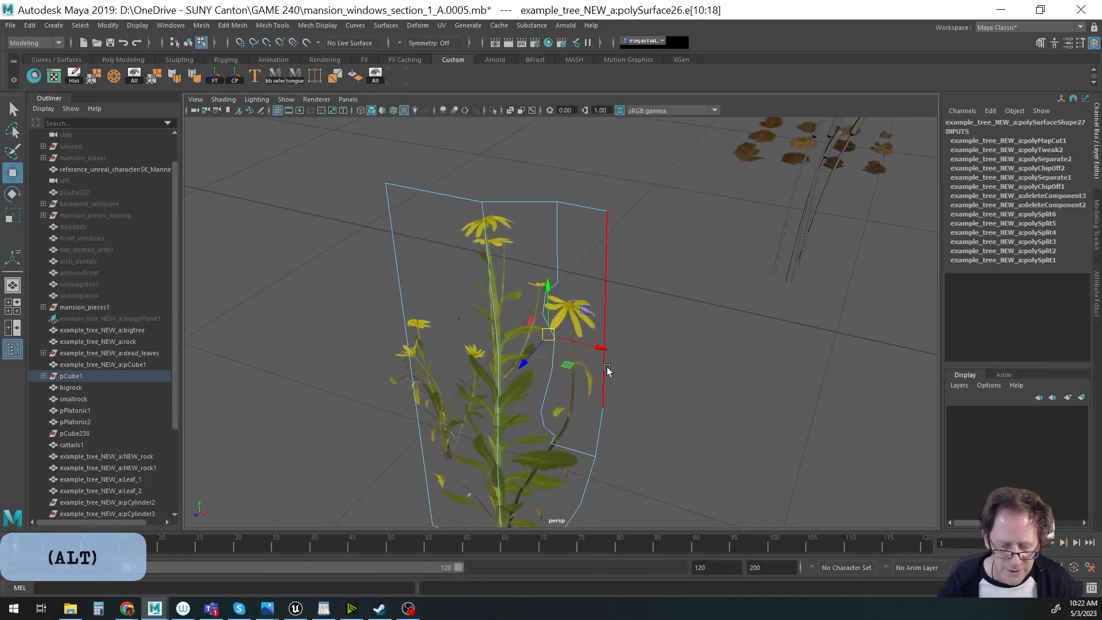
Try to shift the upper vertex shared by the tall flower's and single-bloom sections, and undo the move.
key("F11")
left_click(587, 264)
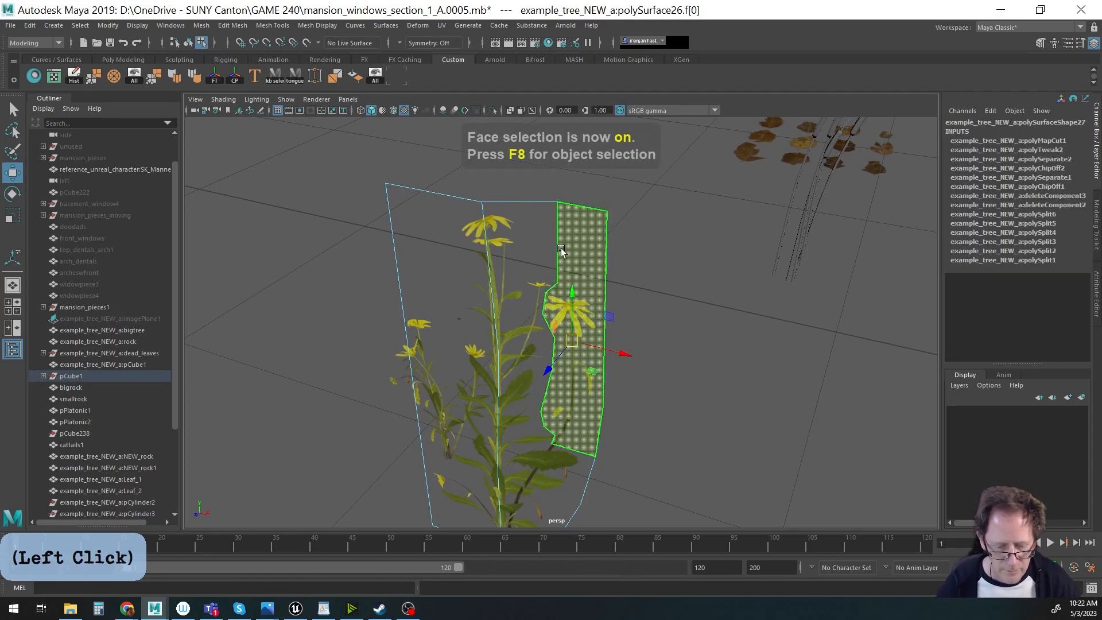
key("F10")
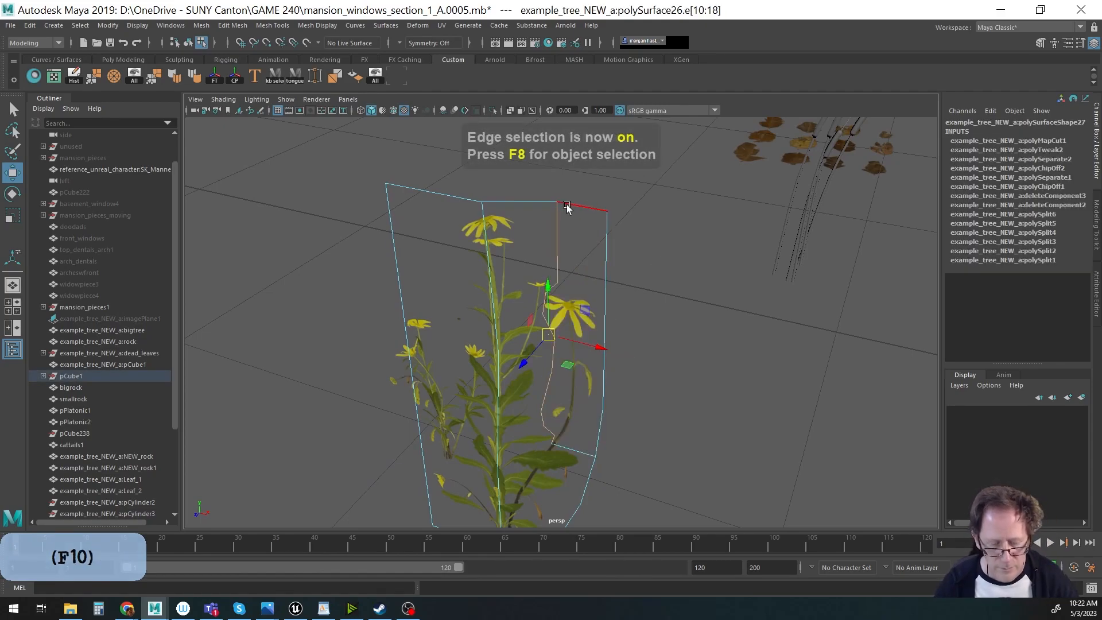
key("F9")
left_click(556, 202)
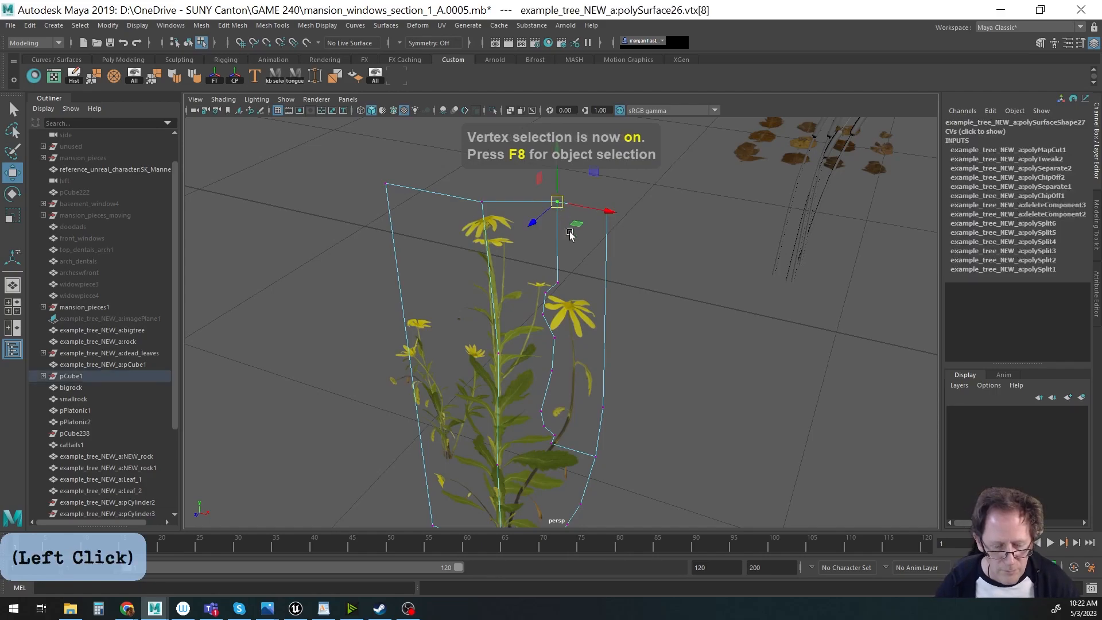
left_click_drag(583, 214, 571, 214)
key("ctrl+z")
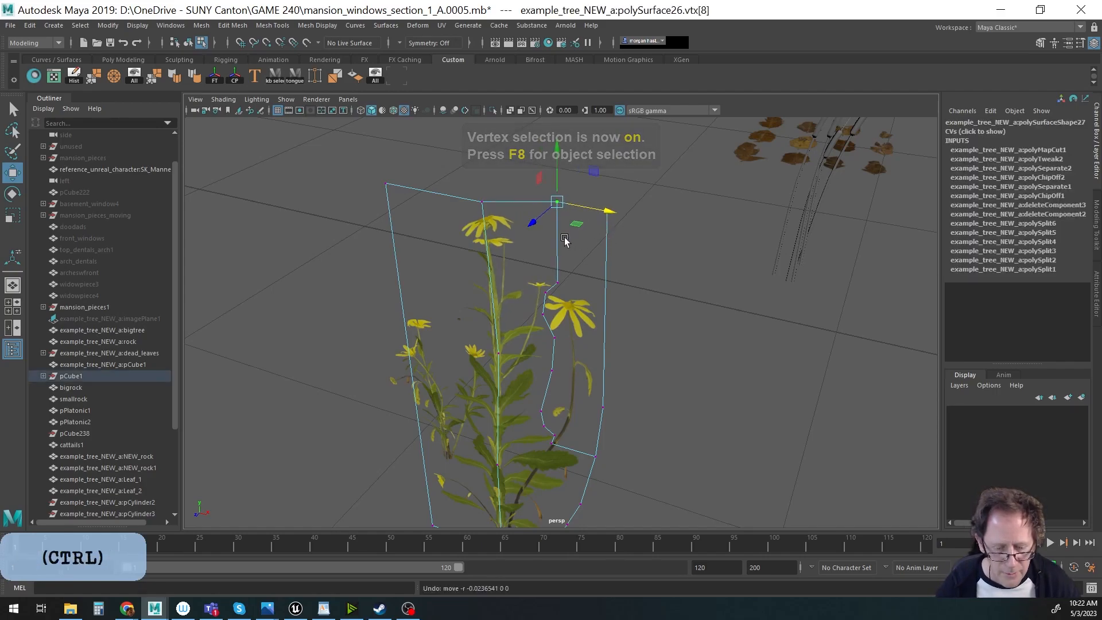
key("F11")
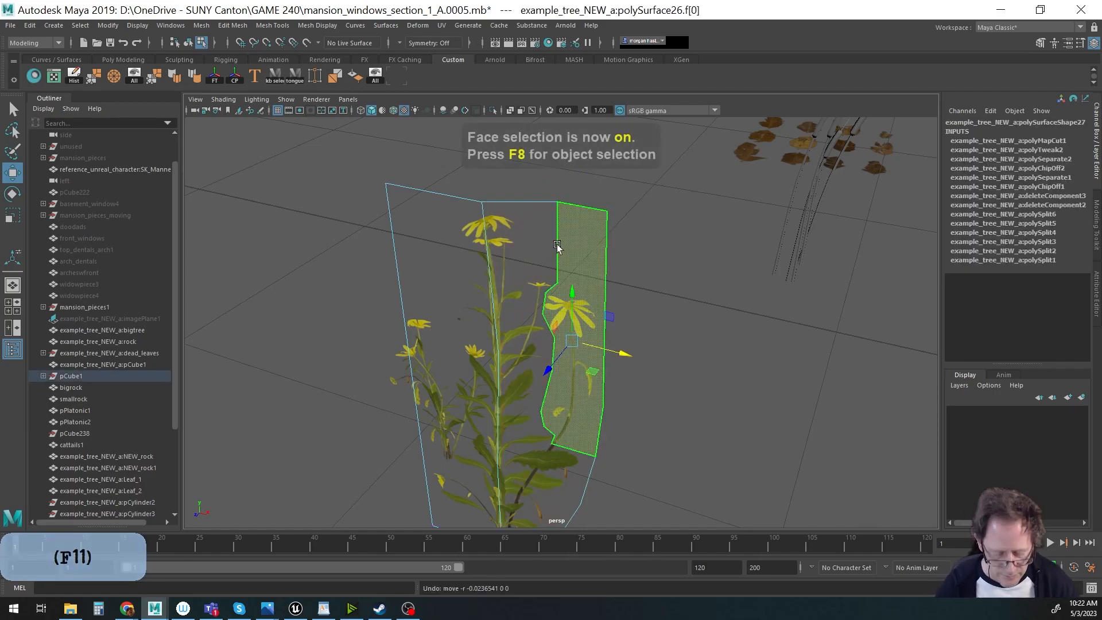
key("F10")
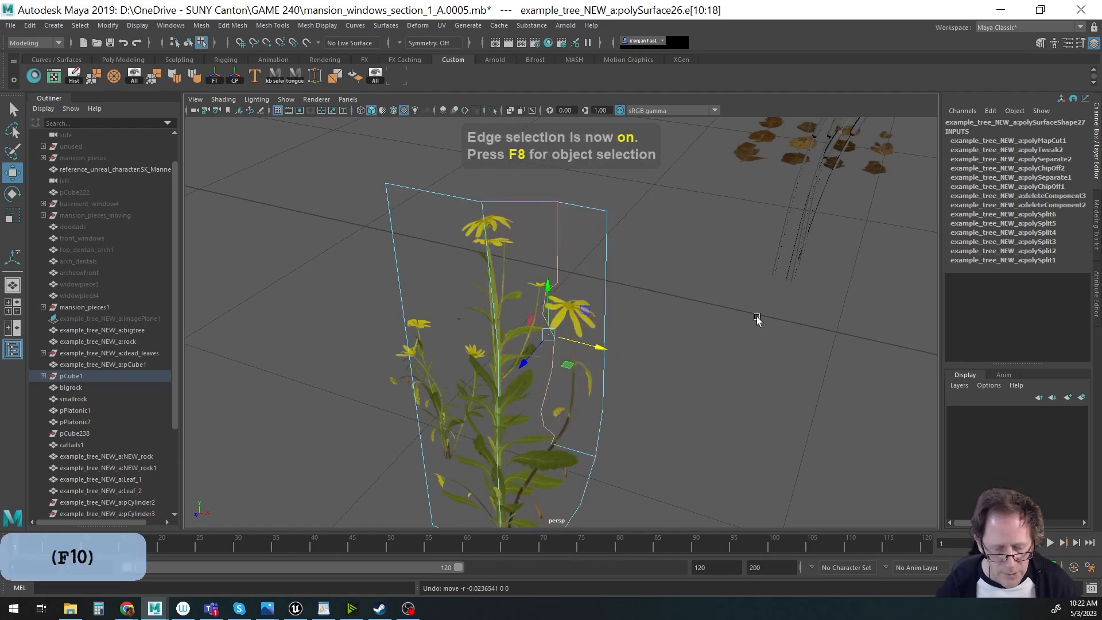
key("space")
left_click(523, 358)
key("space")
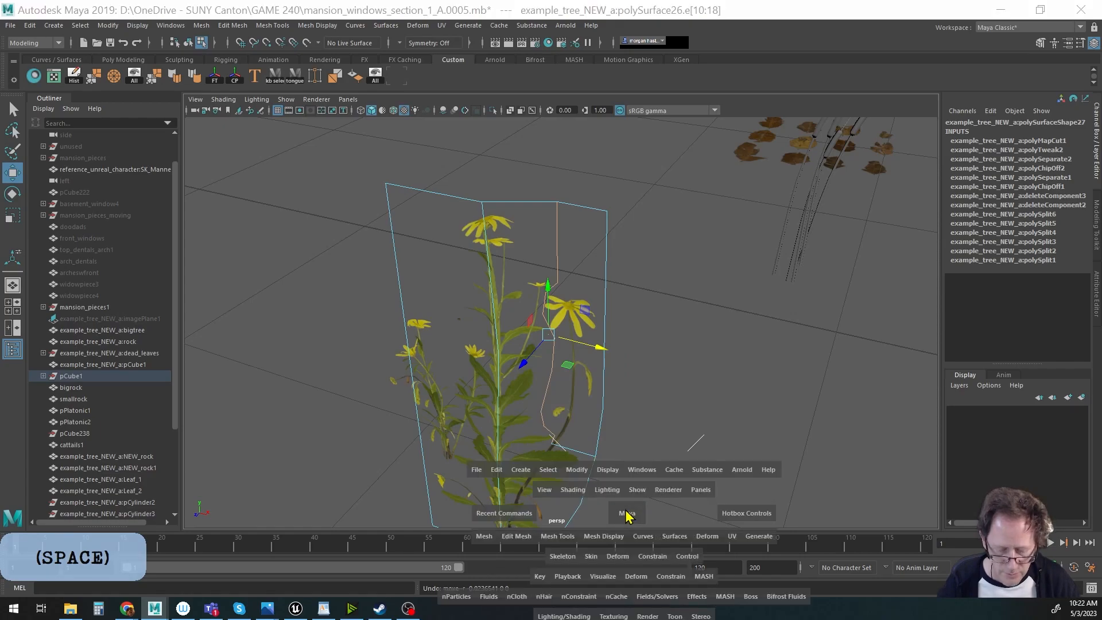
left_click(514, 537)
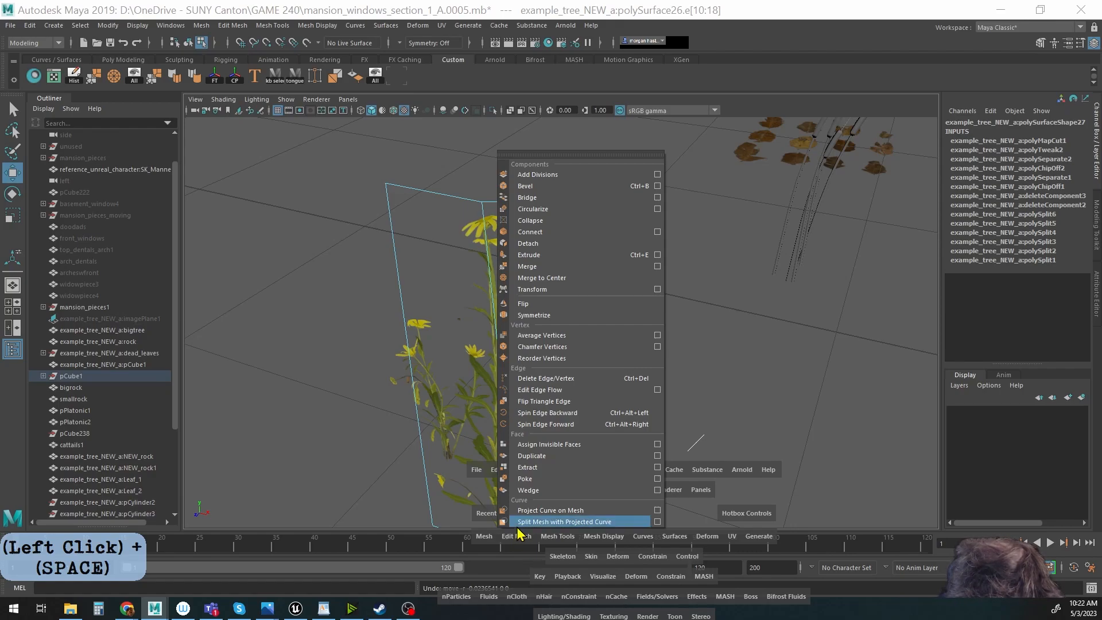
left_click(531, 467)
left_click(591, 381)
key("w")
left_click(562, 346)
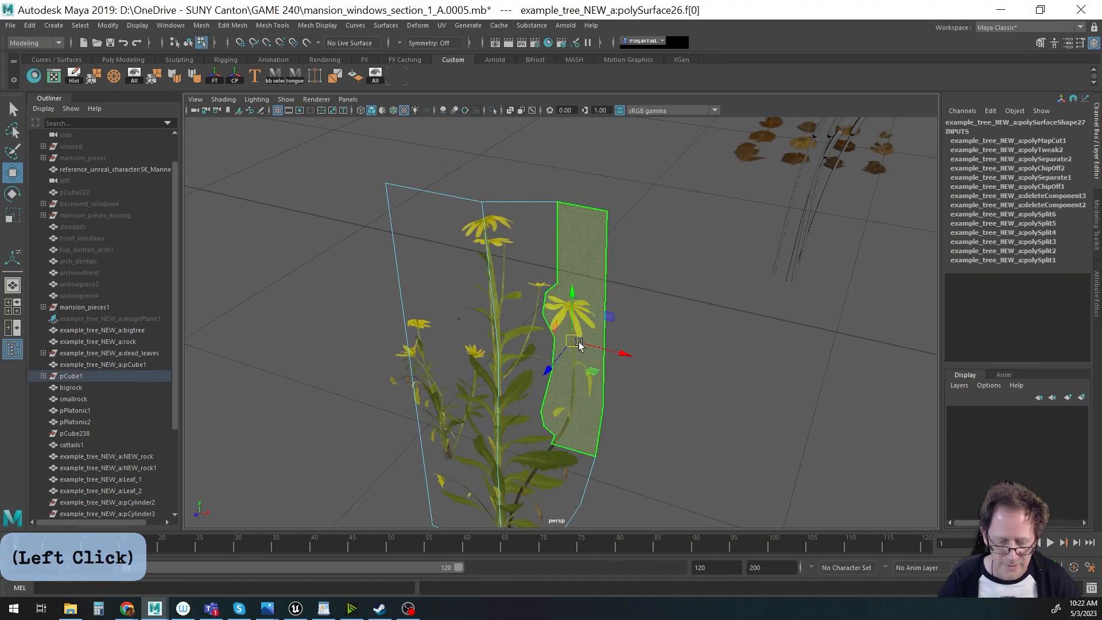
Move the upper vertex shared by the tall flower's and single-bloom sections slightly toward the tall flower and forward.
key("F9")
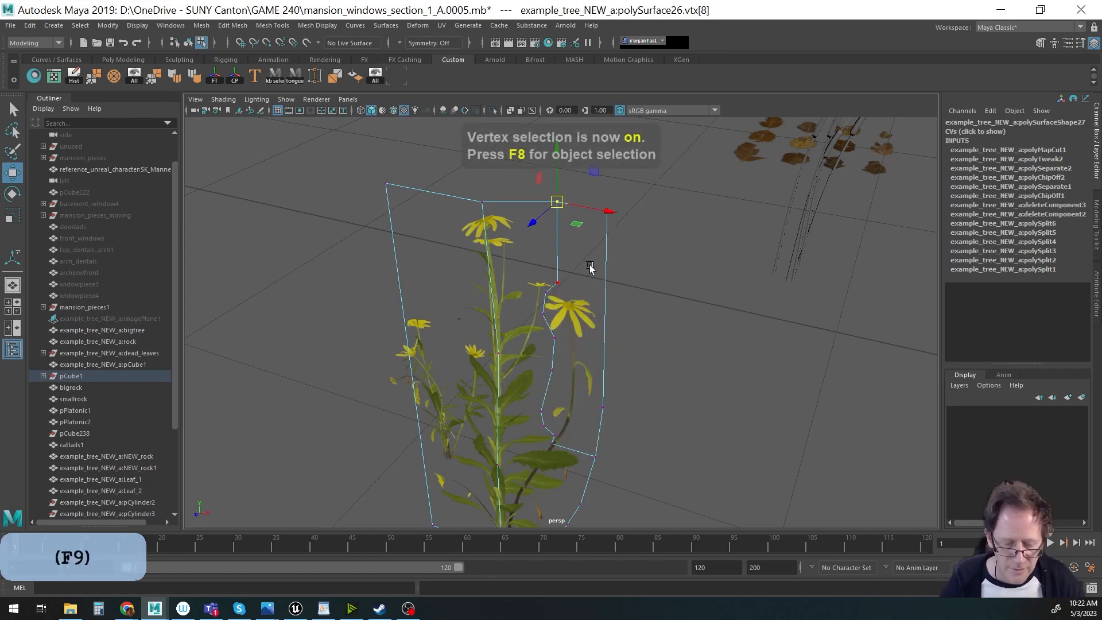
key("F11")
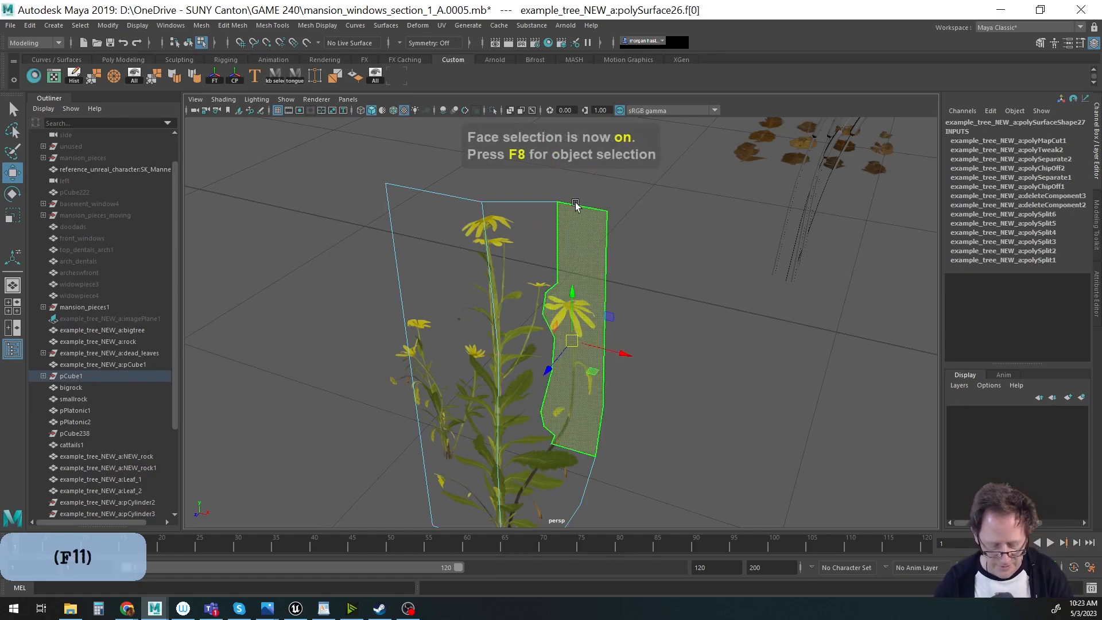
key("F9")
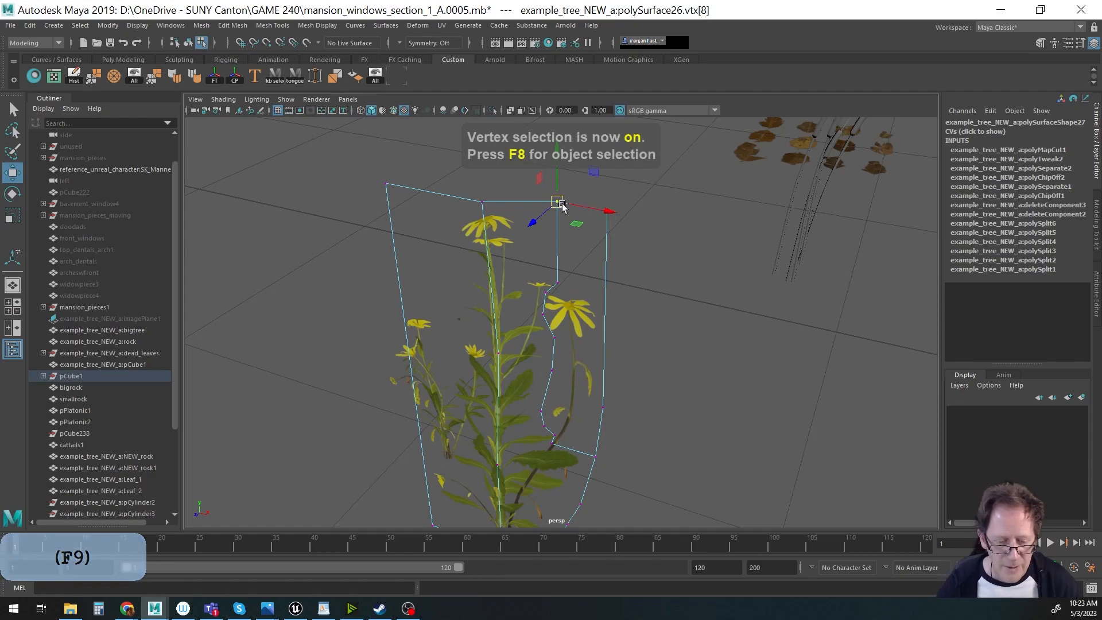
left_click(563, 200)
left_click_drag(584, 220, 576, 233)
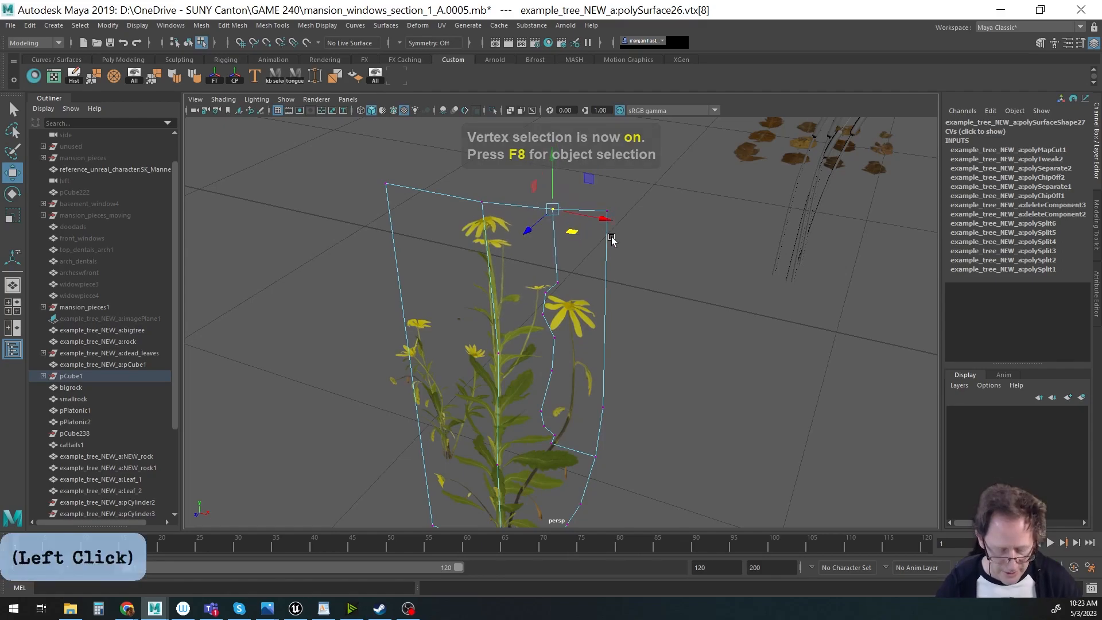
Extract the single-bloom flower's face as a separate piece and select the extracted face.
key("F8")
left_click(675, 294)
left_click(593, 282)
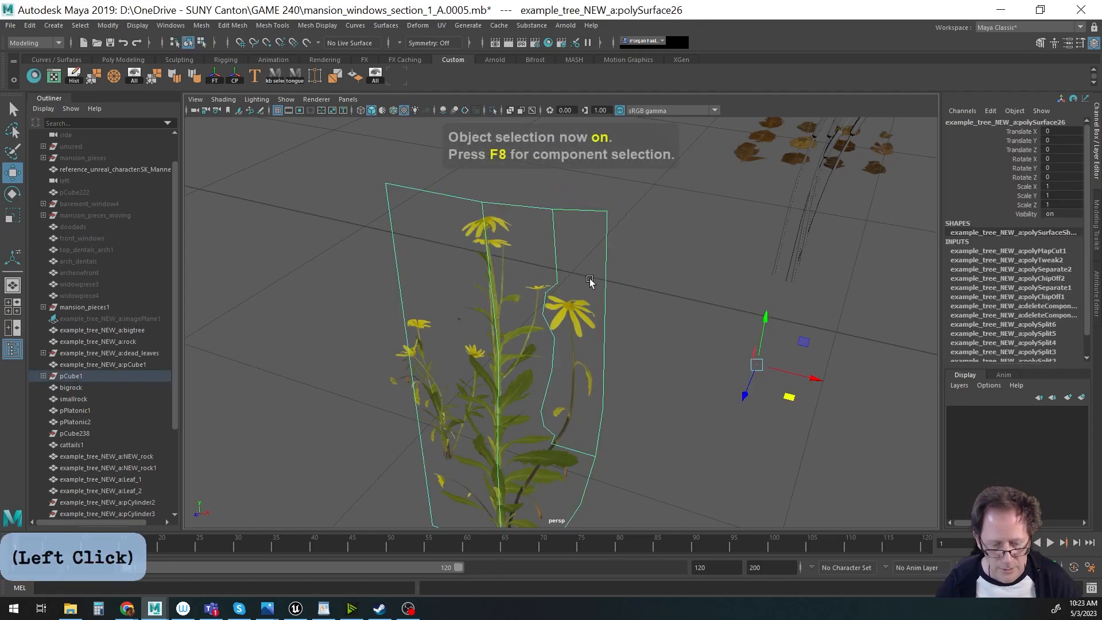
key("F11")
left_click(584, 287)
key("space")
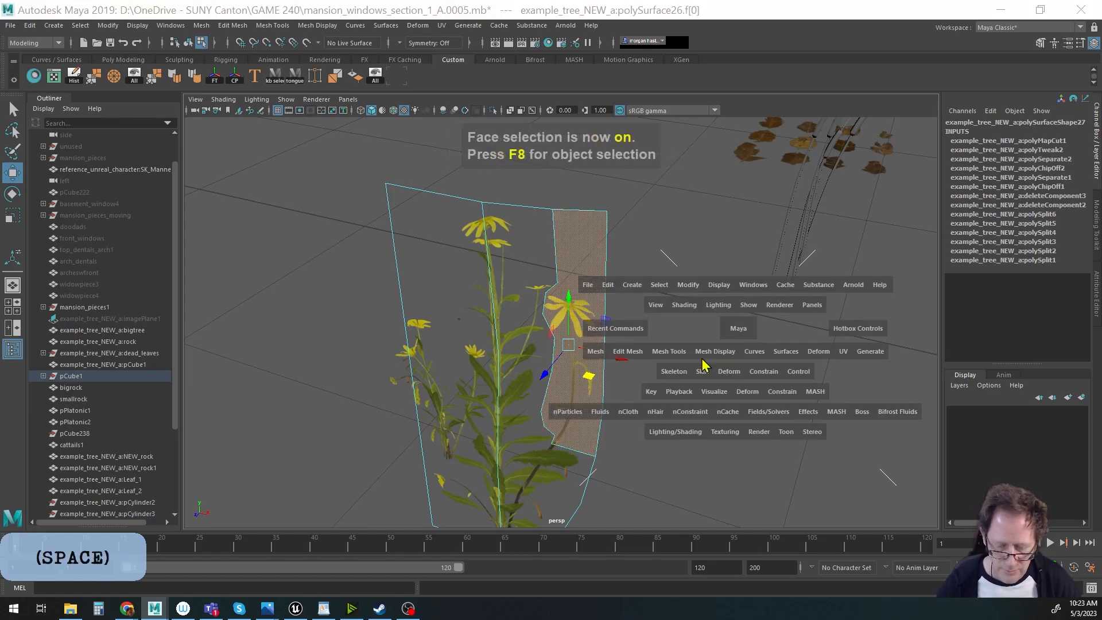
left_click(628, 354)
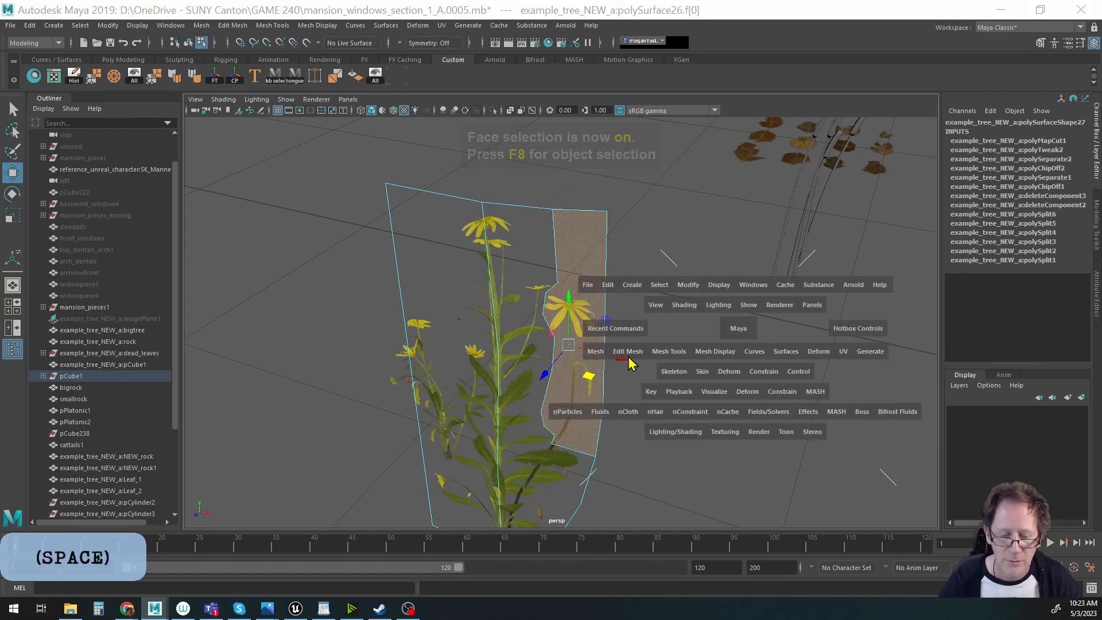
key("space")
left_click_drag(593, 510, 593, 432)
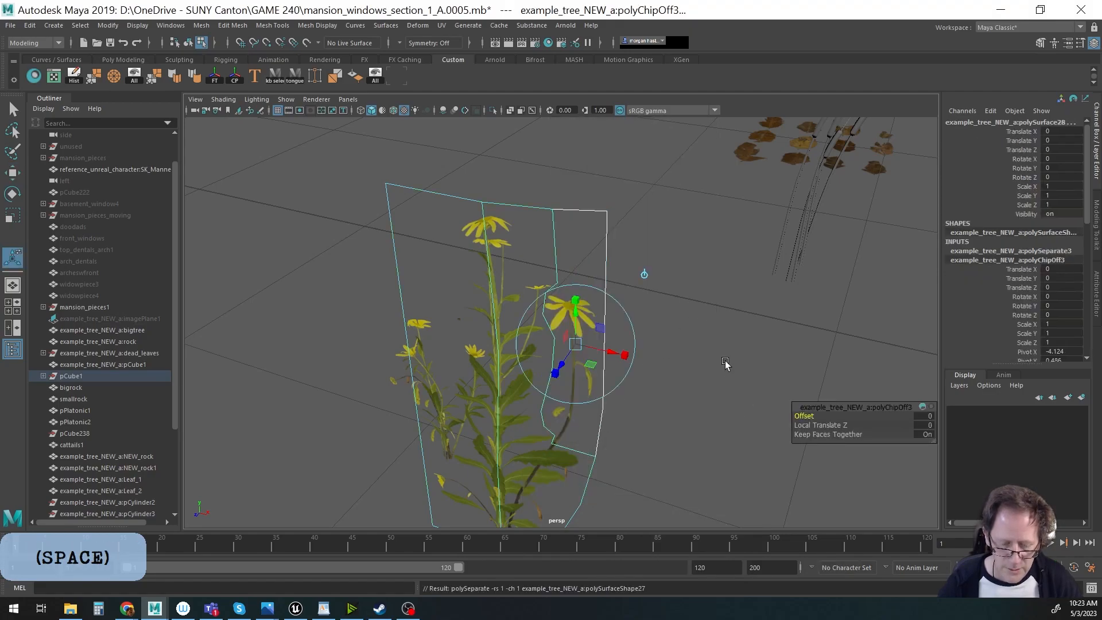
left_click(592, 307)
left_click(562, 315)
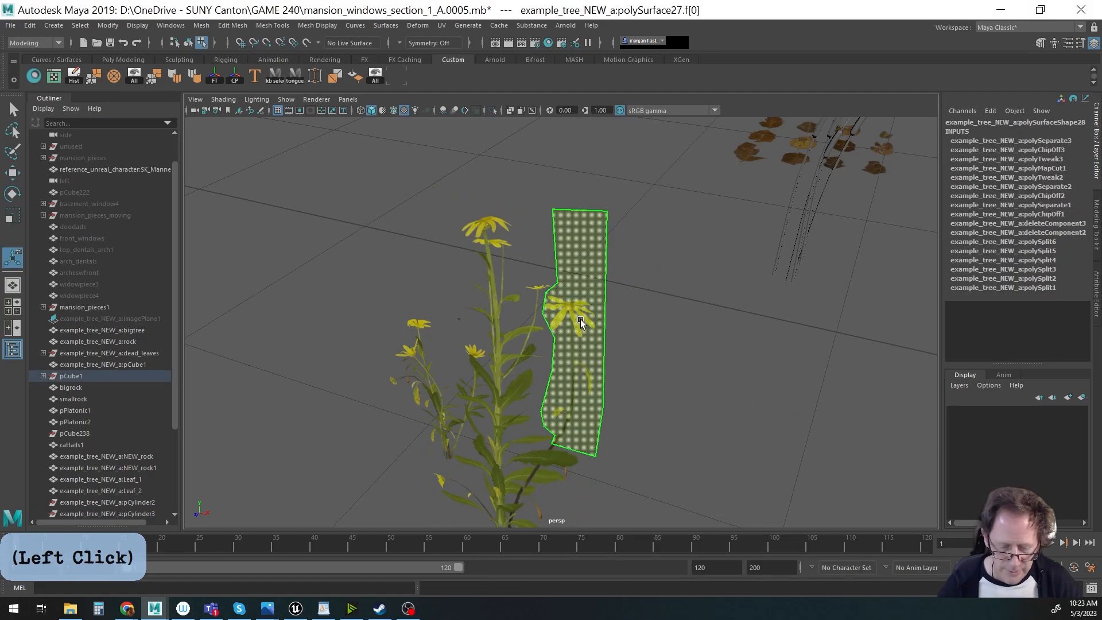
Bend the single-bloom piece by moving its upper vertices slightly backward and adjusting the remaining outline vertices.
key("F9")
left_click_drag(533, 202, 706, 349)
left_click_drag(649, 401, 521, 291, "alt")
key("w")
left_click_drag(539, 362, 572, 373, "alt")
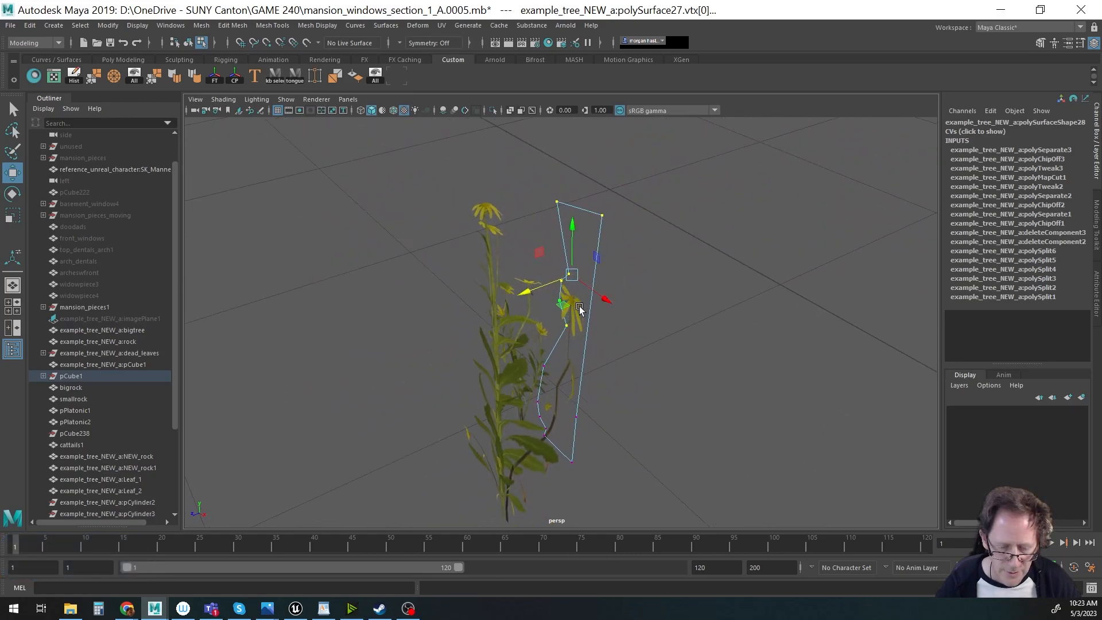
left_click_drag(526, 295, 532, 299)
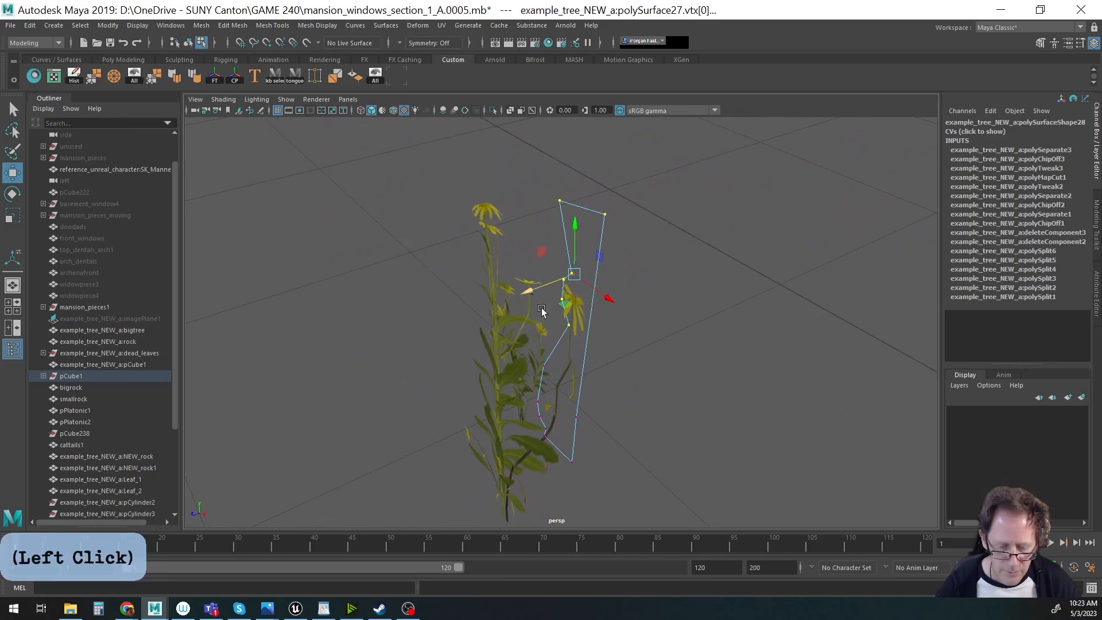
key("w")
left_click_drag(582, 419, 547, 436)
left_click_drag(655, 236, 656, 237)
key("w")
left_click_drag(550, 216, 570, 213)
left_click_drag(584, 310, 669, 322, "alt")
Cut straight across the single-bloom piece just above the bloom and delete the empty upper face.
key("ctrl+shift+x")
left_click(651, 235, "ctrl")
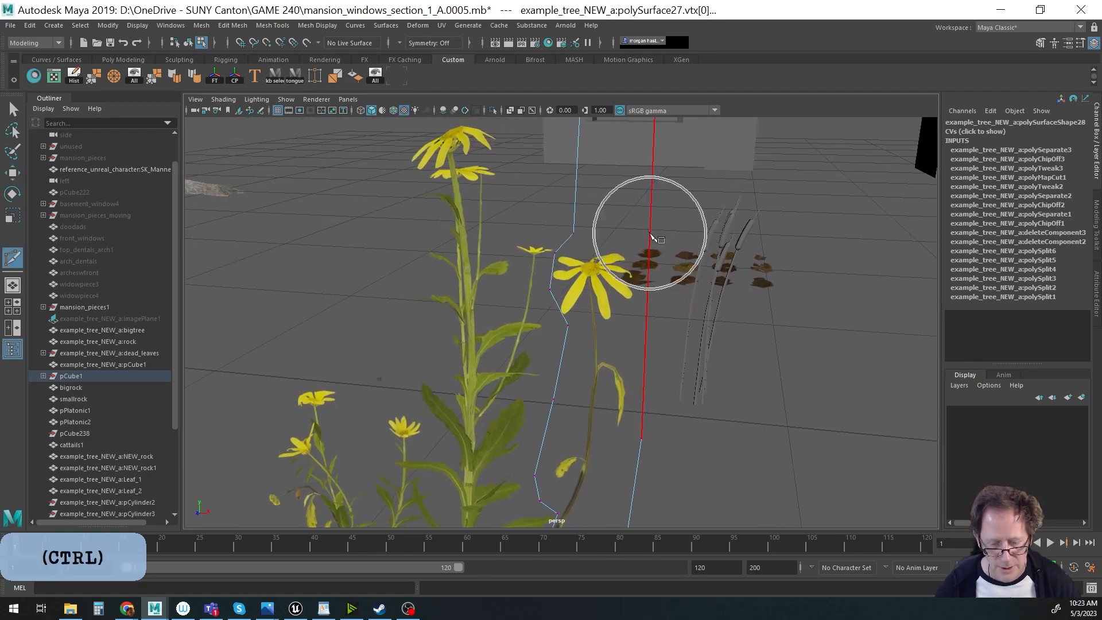
left_click(574, 233)
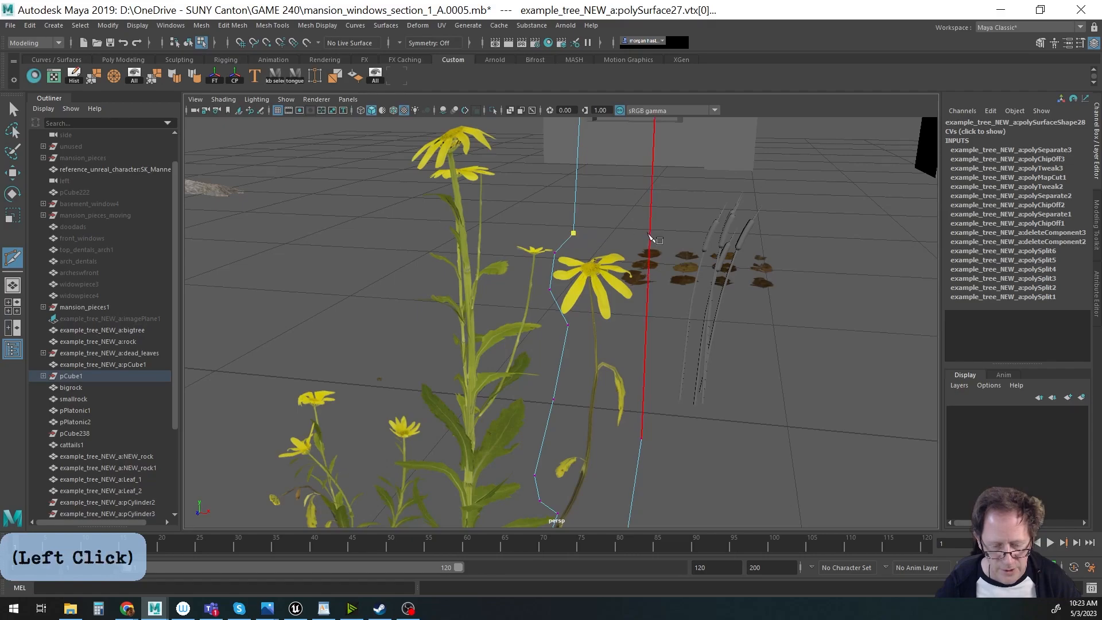
key("Return")
right_click_drag(719, 339, 593, 331, "alt")
middle_click_drag(674, 312, 656, 348, "alt")
key("w")
right_click_drag(691, 293, 691, 325)
left_click(562, 291)
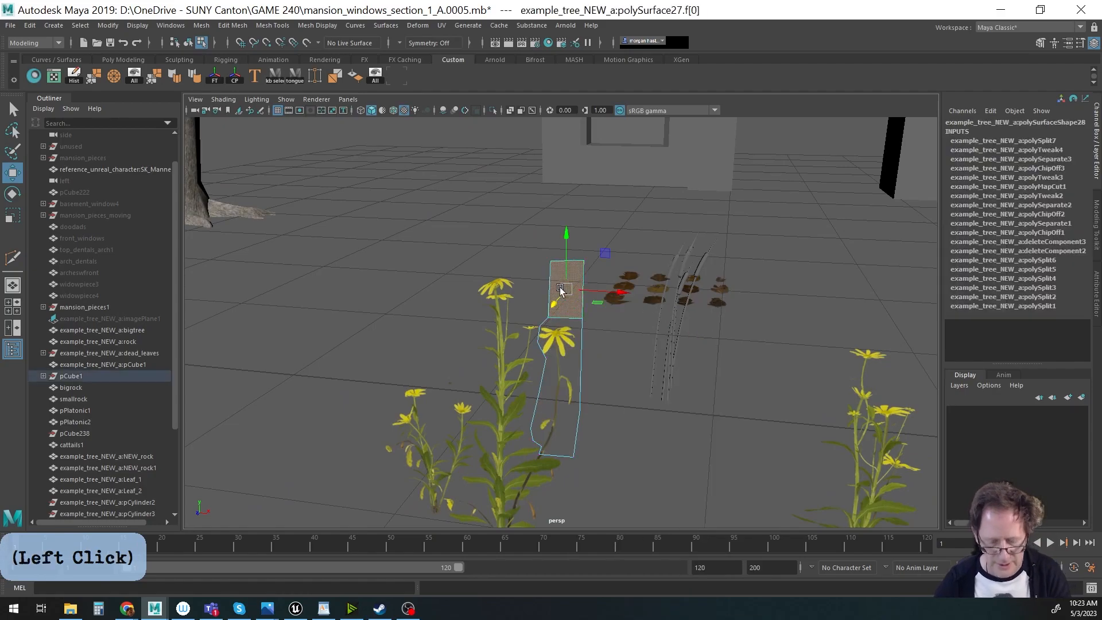
key("Delete")
Examine the tall flower's outer edge and how its folded piece and the single-bloom piece look from several angles.
left_click_drag(574, 339, 509, 418, "alt")
key("F10")
left_click(497, 373)
left_click_drag(497, 373, 552, 420, "alt")
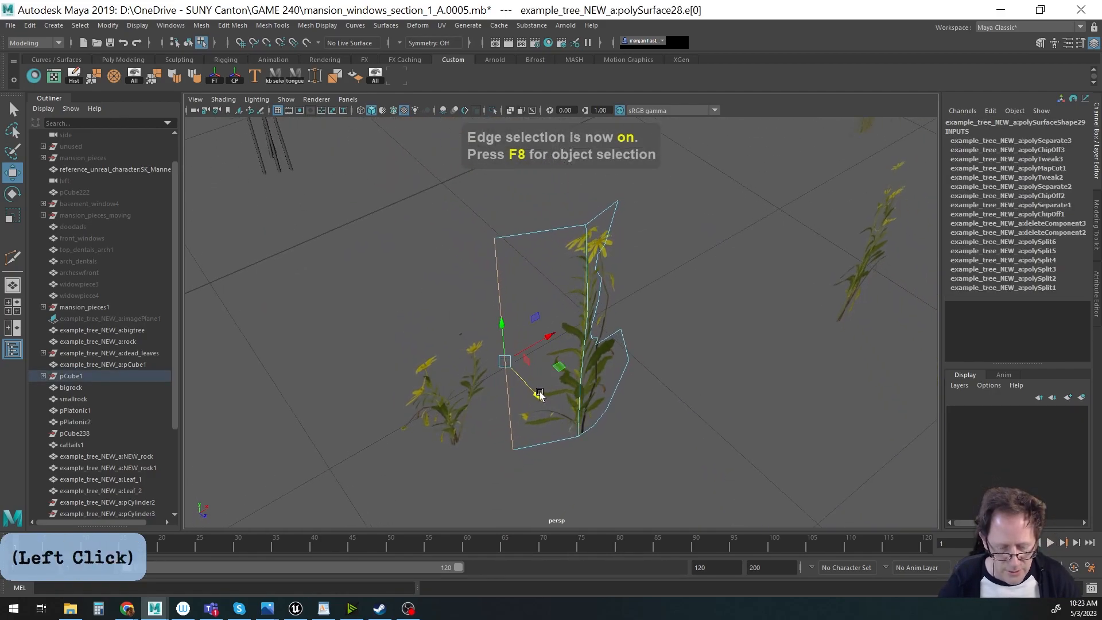
left_click_drag(608, 378, 569, 402, "alt")
middle_click_drag(568, 402, 631, 413, "alt")
right_click_drag(631, 413, 764, 401, "alt")
left_click_drag(764, 402, 725, 393, "alt")
middle_click_drag(738, 376, 681, 389, "alt")
left_click_drag(681, 388, 683, 381, "alt")
left_click_drag(682, 384, 552, 373, "alt")
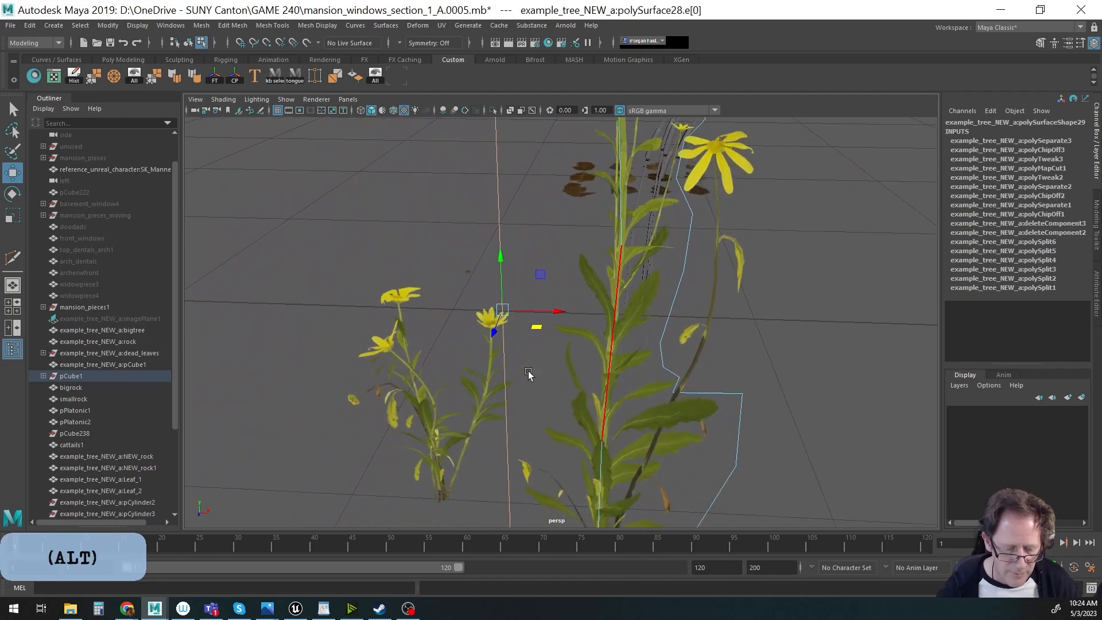
left_click_drag(459, 347, 413, 369, "alt")
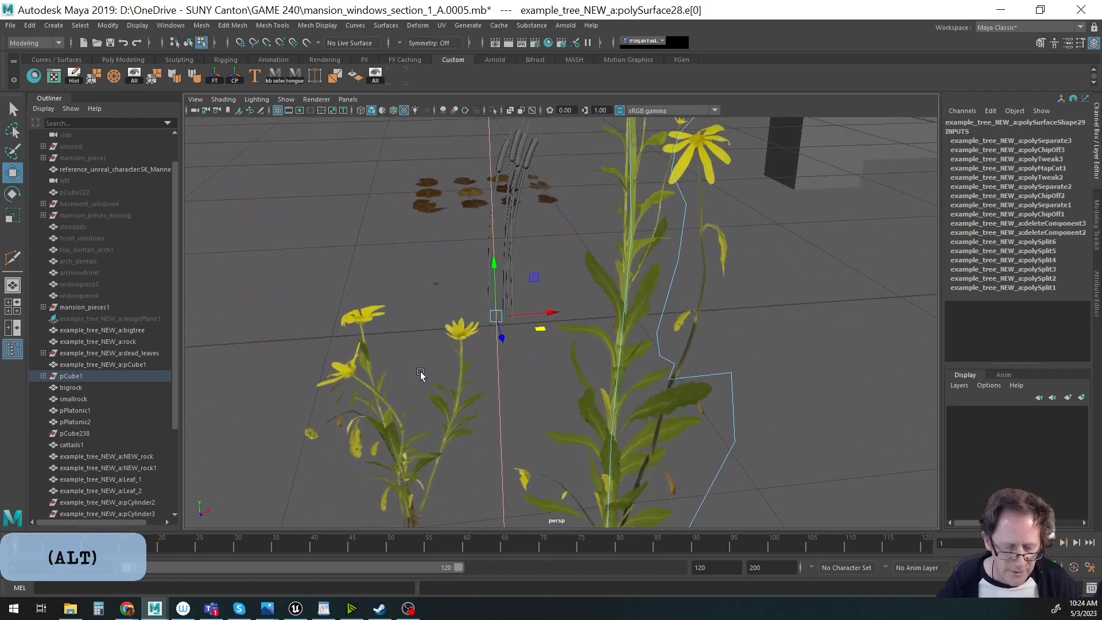
middle_click_drag(606, 402, 573, 394, "alt")
left_click_drag(573, 393, 549, 393, "alt")
right_click_drag(549, 392, 546, 369, "alt")
middle_click_drag(546, 369, 555, 423, "alt")
right_click_drag(554, 423, 676, 386, "alt")
left_click_drag(676, 386, 699, 404, "alt")
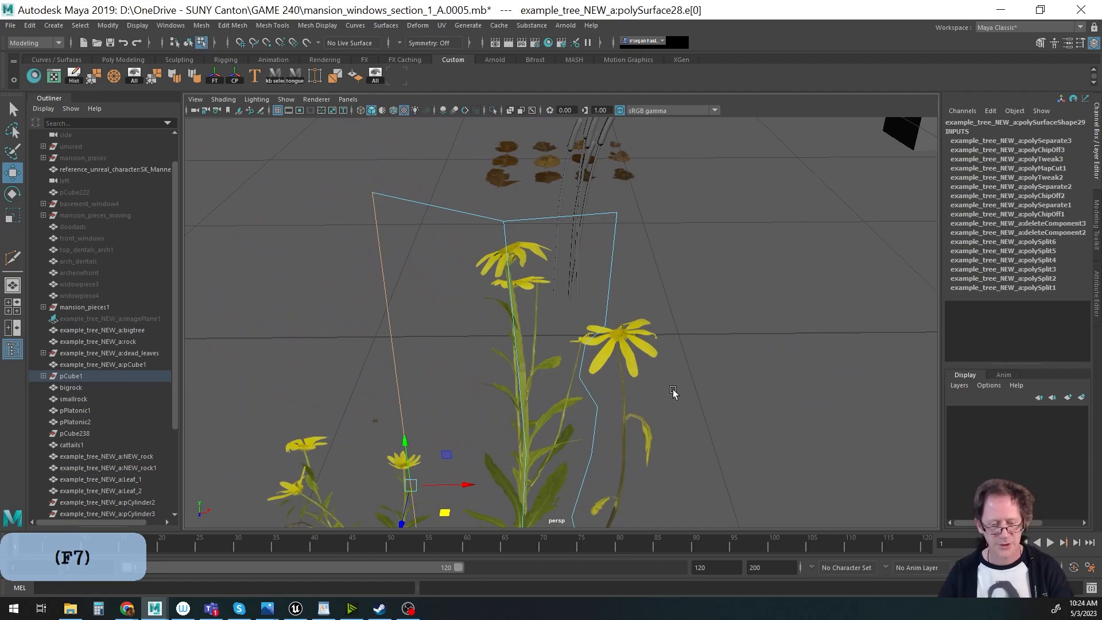
key("F8")
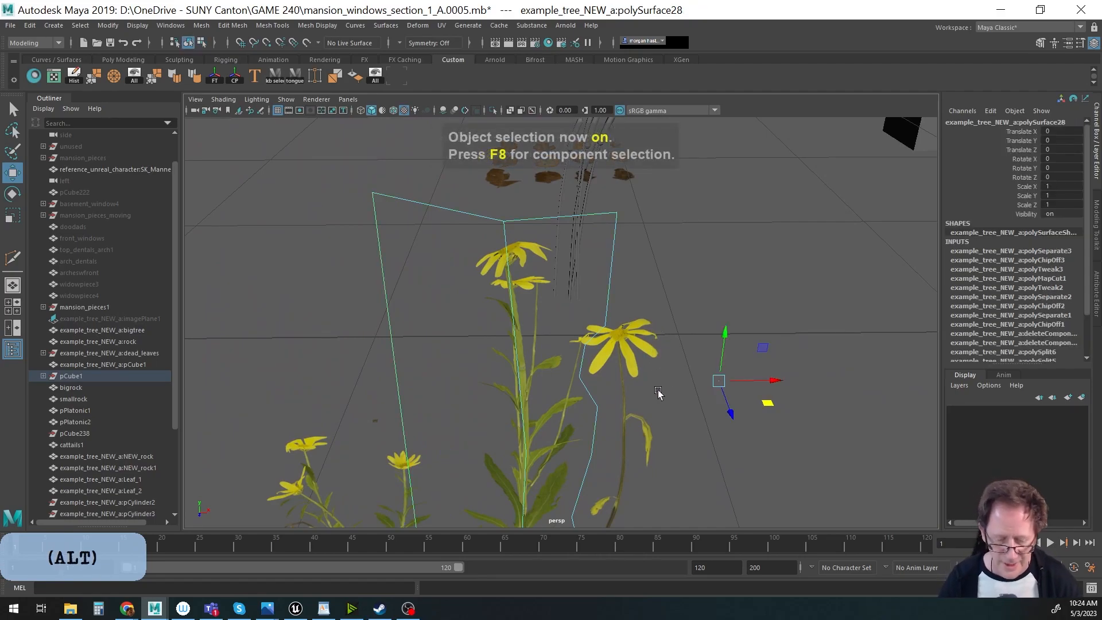
left_click_drag(656, 326, 656, 343, "alt")
right_click_drag(705, 409, 488, 392, "alt")
mouse_move(569, 404)
left_mouse_down("alt")
mouse_move(467, 401)
mouse_move(568, 408)
left_mouse_up("alt")
right_click_drag(568, 407, 752, 401, "alt")
middle_click_drag(726, 397, 526, 385, "alt")
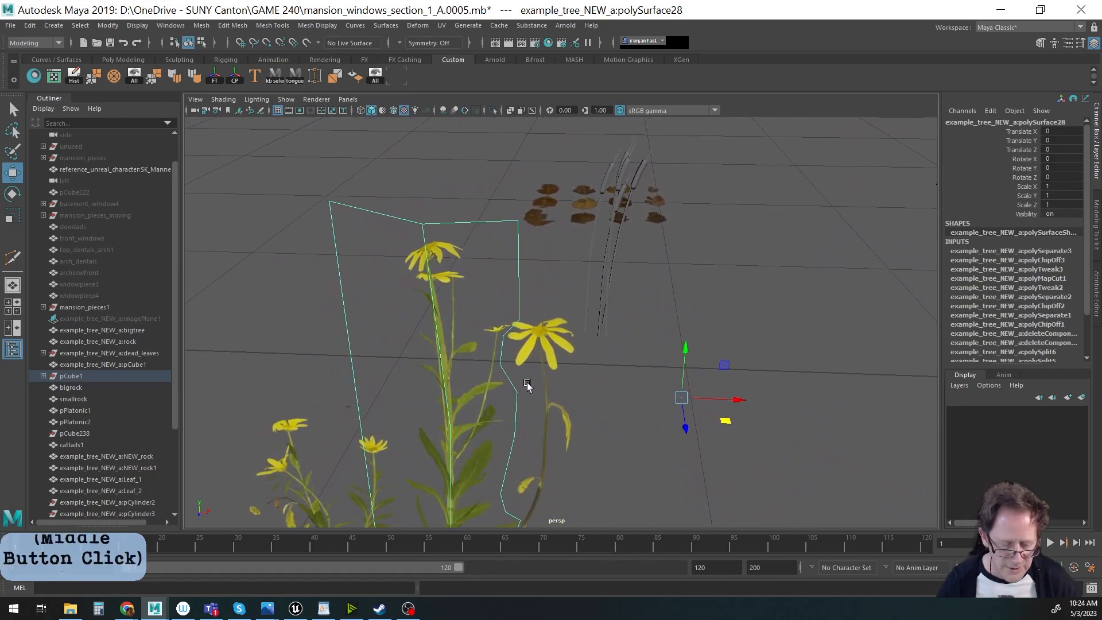
Duplicate the single-bloom piece and move the copy clear of the original, to Translate X -0.191 and Z 0.073.
left_click(534, 340)
right_click_drag(568, 366, 493, 396, "alt")
left_click_drag(591, 410, 554, 450, "alt")
left_click_drag(689, 373, 763, 376, "shift")
left_click_drag(647, 389, 580, 396, "alt")
Center the copy's pivot and rotate the copy about 73.673 degrees around X so that it lies nearly flat.
key("e")
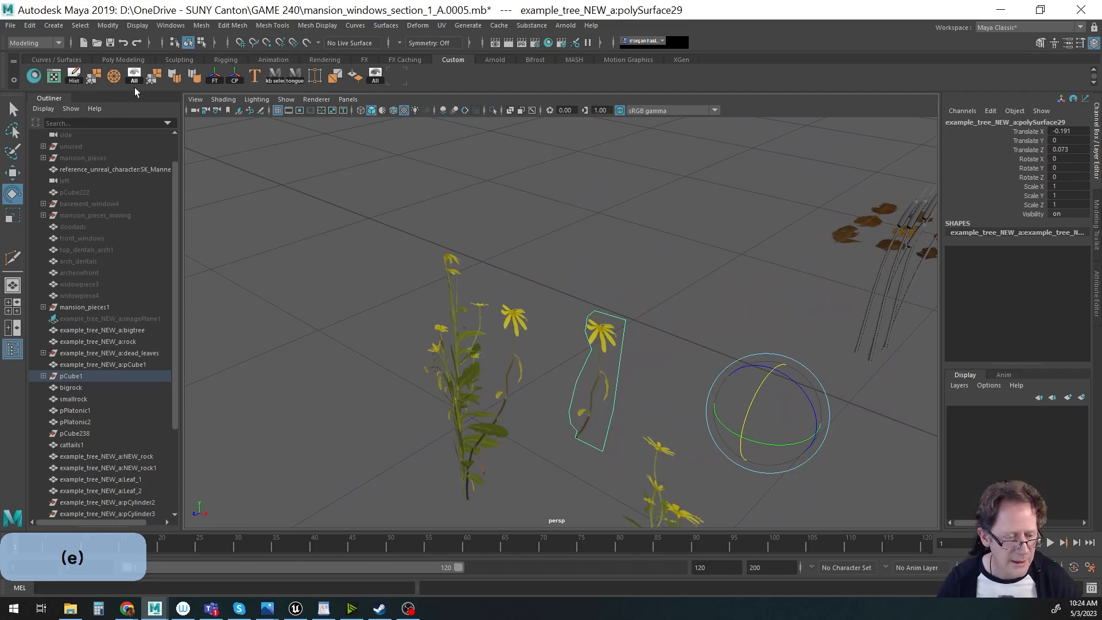
left_click(237, 80)
left_click_drag(563, 373, 610, 344)
middle_click_drag(610, 344, 583, 401, "alt")
left_click_drag(583, 401, 468, 389, "alt")
right_click_drag(467, 388, 652, 388, "alt")
middle_click_drag(652, 388, 647, 374, "alt")
left_click_drag(647, 373, 593, 386, "alt")
right_click_drag(593, 387, 639, 387, "alt")
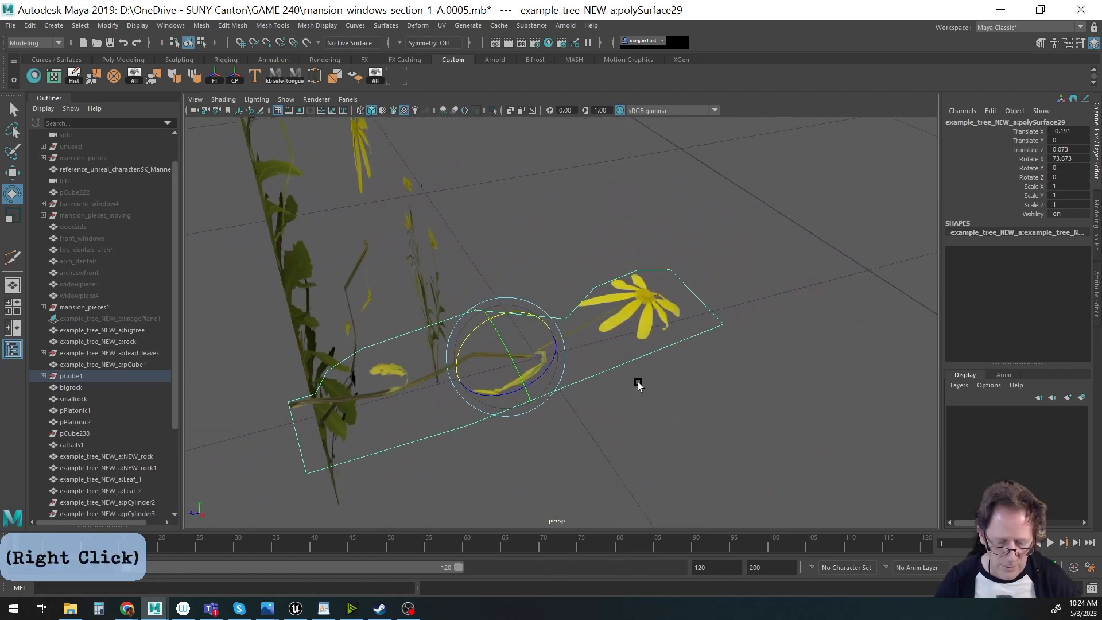
Cut around the underside of the bloom on the flattened copy, separating the stem area and the empty outer corner.
key("ctrl+shift+x")
left_click(577, 312)
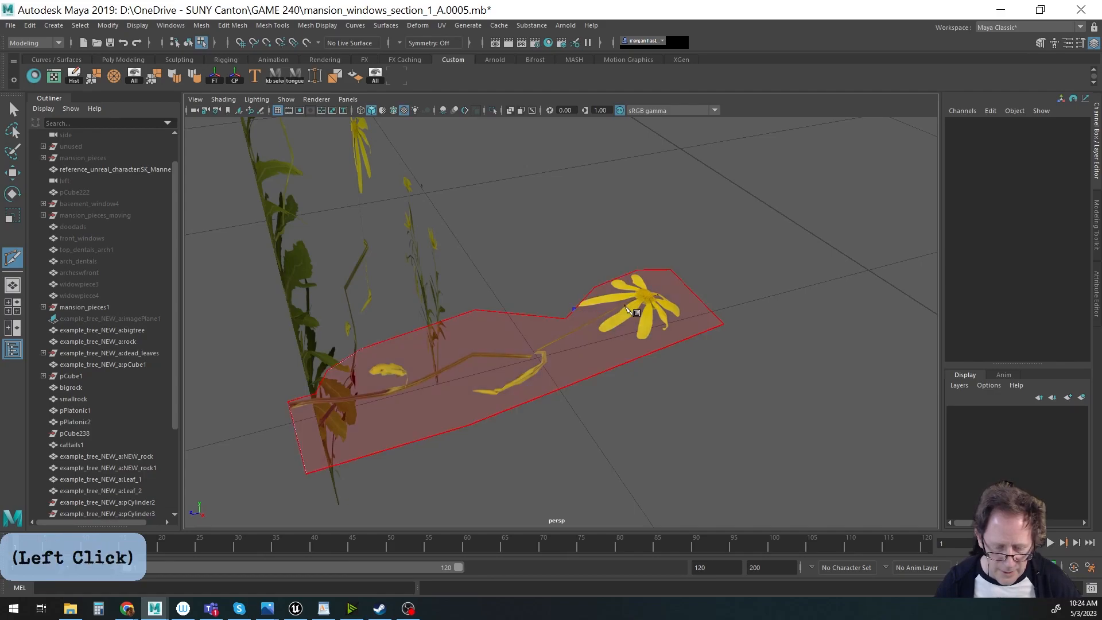
left_click(630, 302)
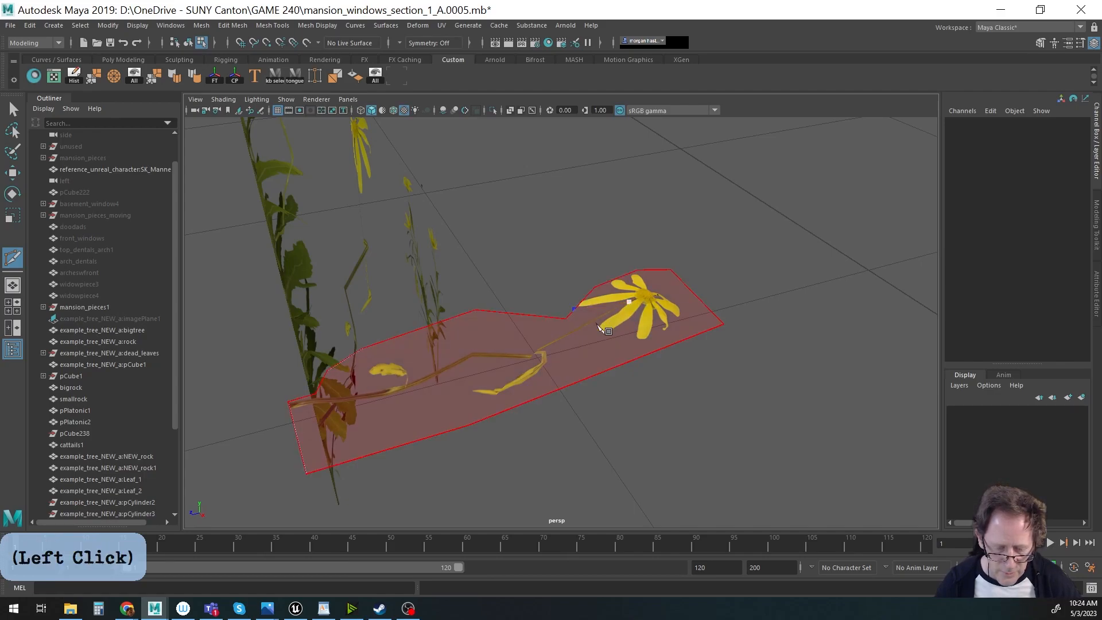
left_click(589, 331)
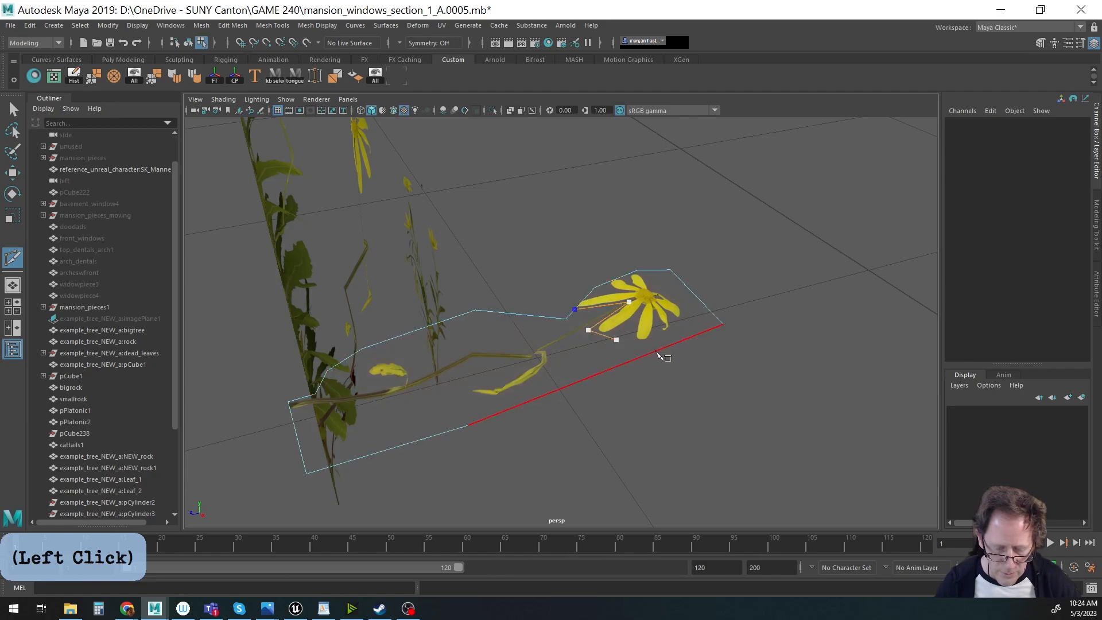
left_click(695, 337)
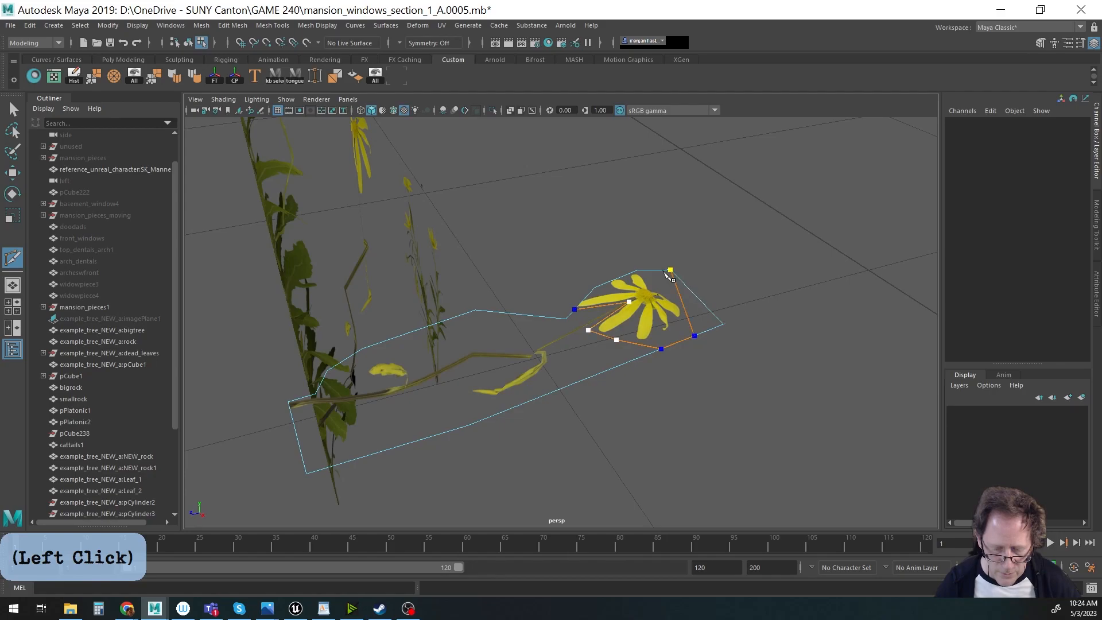
key("Return")
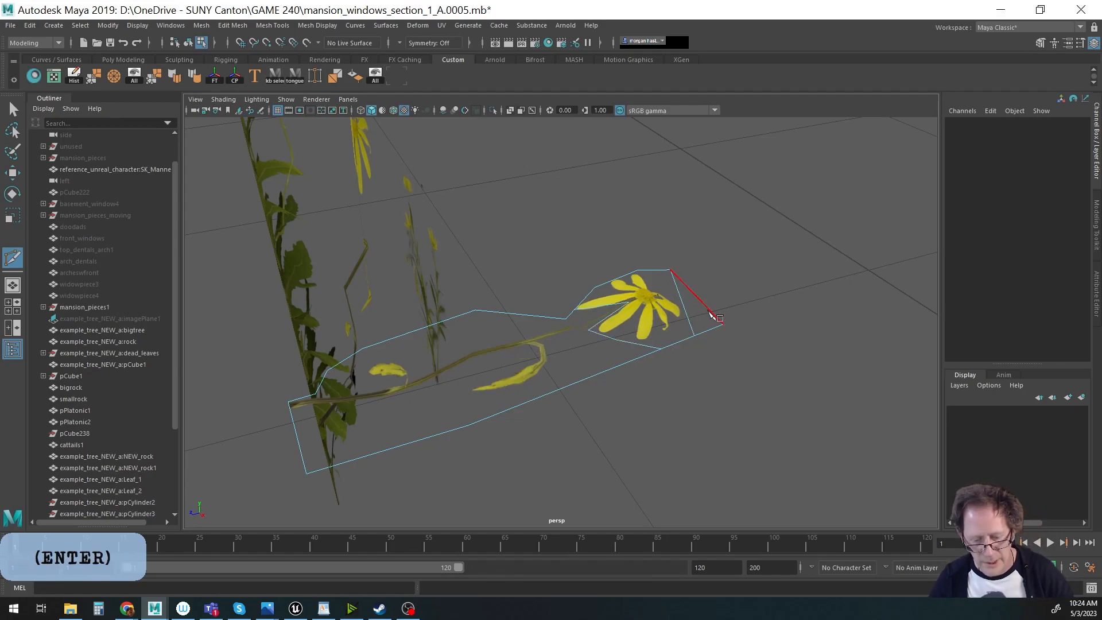
Delete the stem face and the empty corner face, keeping only the bloom of the flattened copy.
right_click_drag(766, 320, 752, 325)
left_click(591, 363, "shift")
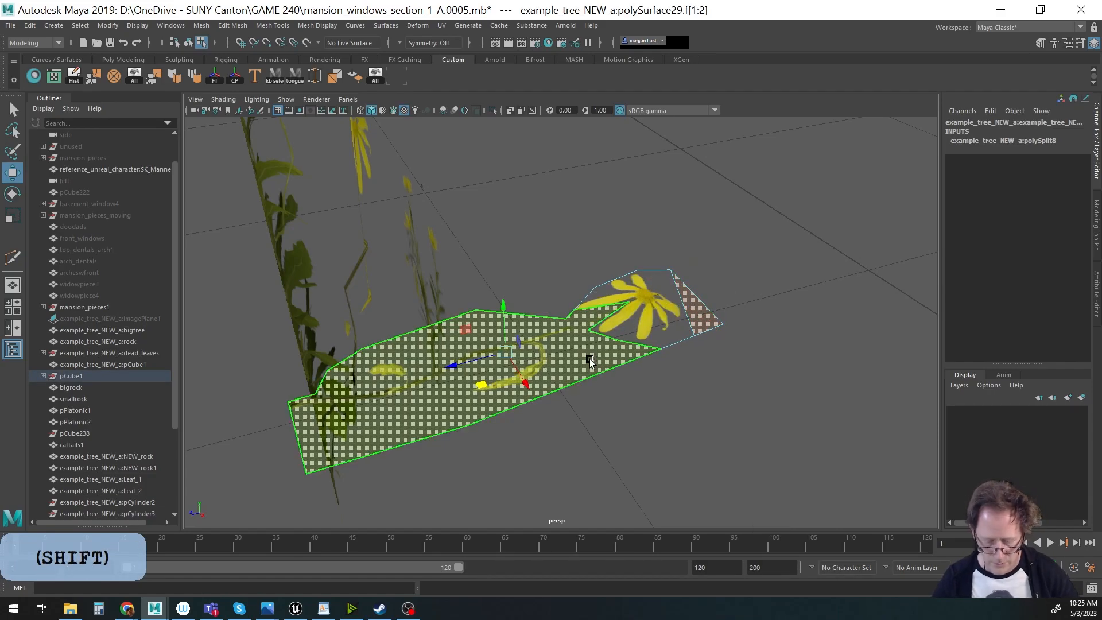
key("Delete")
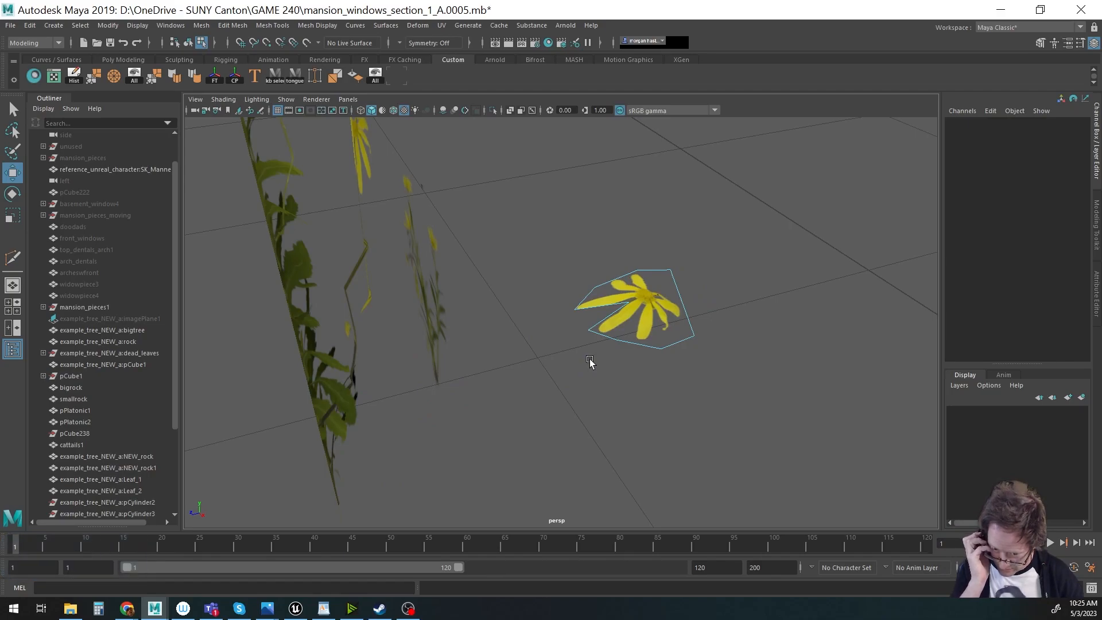
Pull the flat bloom's outline vertices near the stem cutout closer to the petals and return to object selection.
key("F9")
left_click(574, 308)
key("w")
left_click_drag(556, 343, 601, 345)
key("q")
key("w")
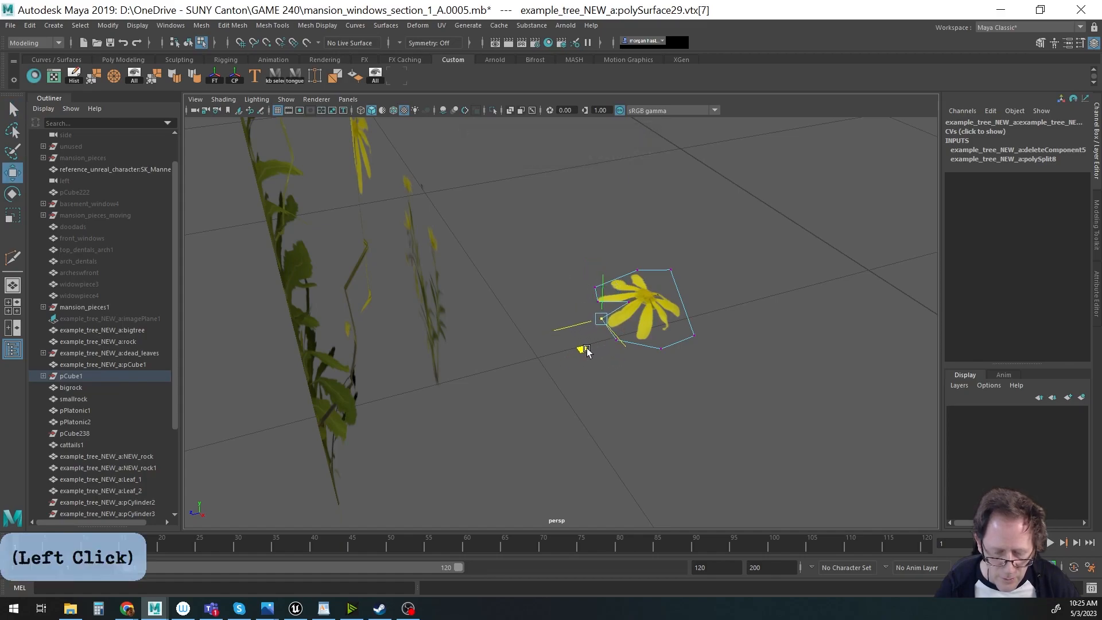
key("q")
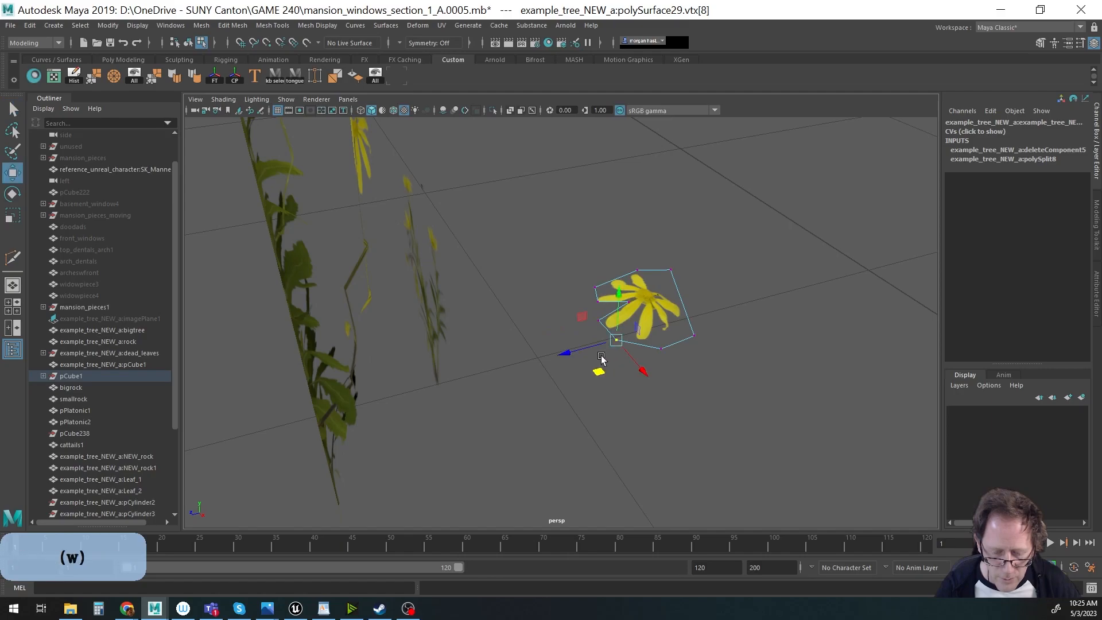
left_click_drag(599, 371, 606, 369)
left_click_drag(698, 369, 666, 383, "alt")
key("F8")
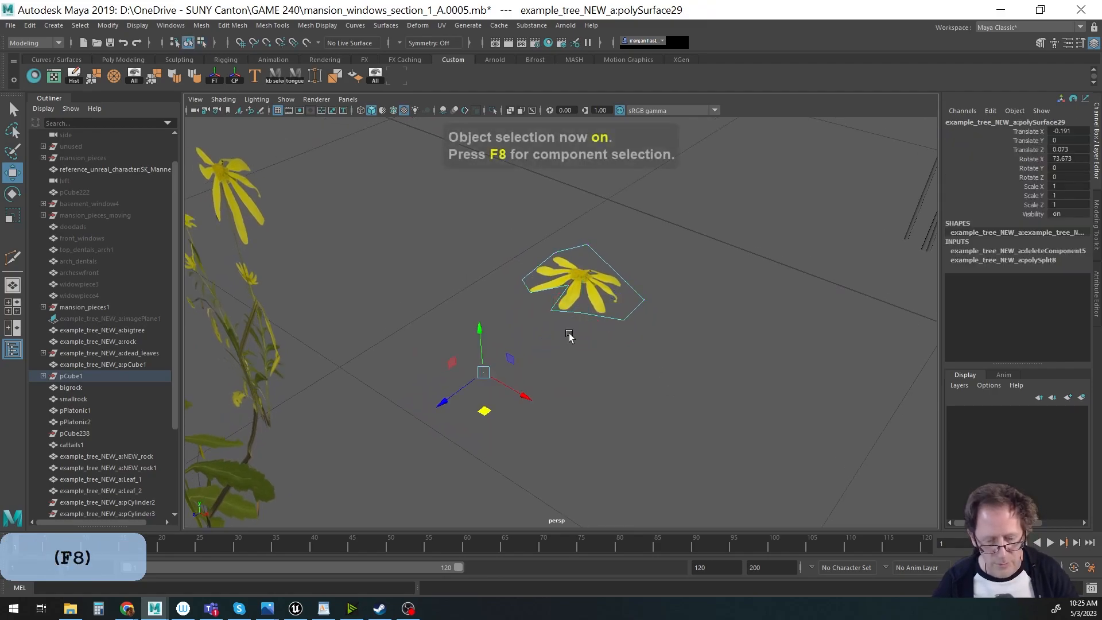
Cut across the original single-bloom piece just below its bloom and delete the bloom face, leaving the stem.
left_click_drag(632, 319, 462, 294, "alt")
left_click(463, 294)
mouse_move(463, 294)
right_mouse_down("alt")
mouse_move(448, 324)
mouse_move(442, 296)
right_mouse_up("alt")
key("ctrl+shift+x")
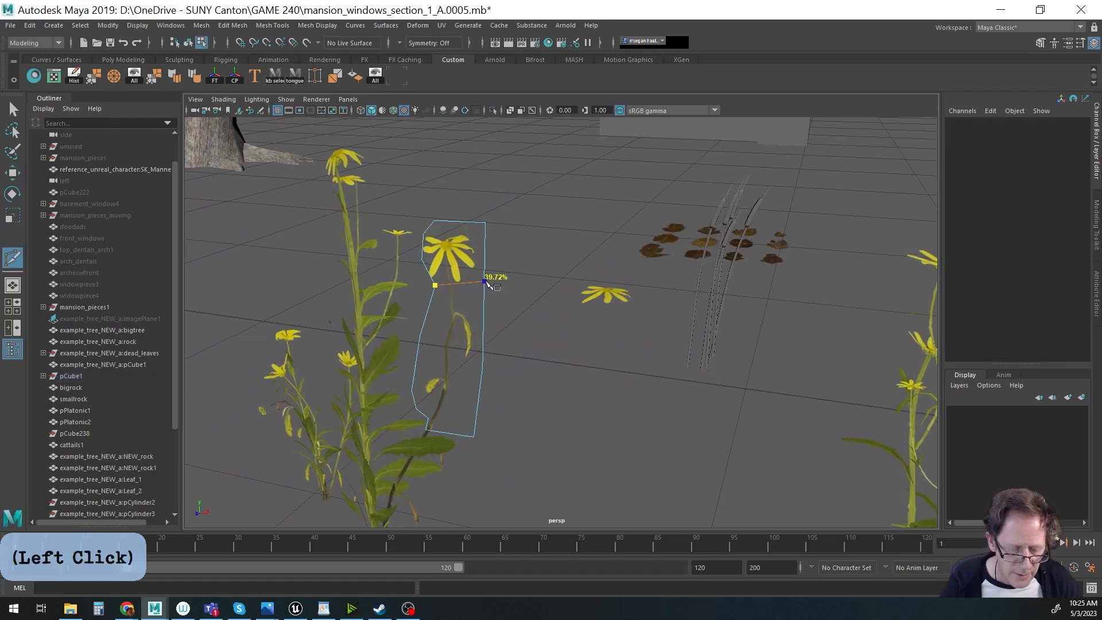
key("Return")
key("w")
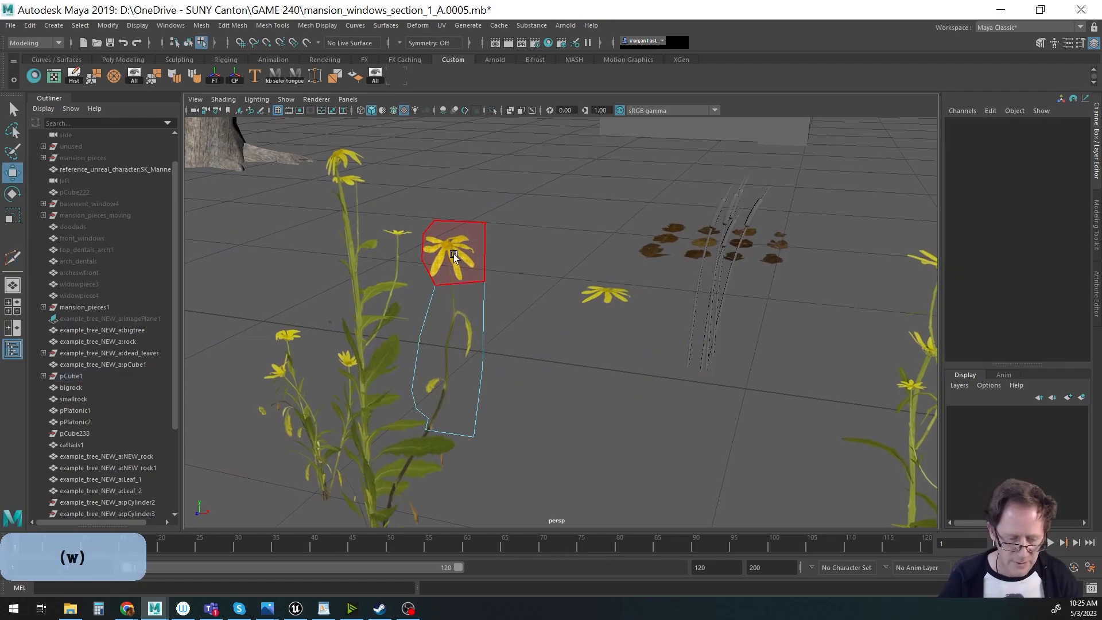
left_click(453, 256)
key("Delete")
Move the flat bloom onto the tip of the bare stem, at Translate X 0.018, Y 0.034, Z -0.092.
left_click(606, 296)
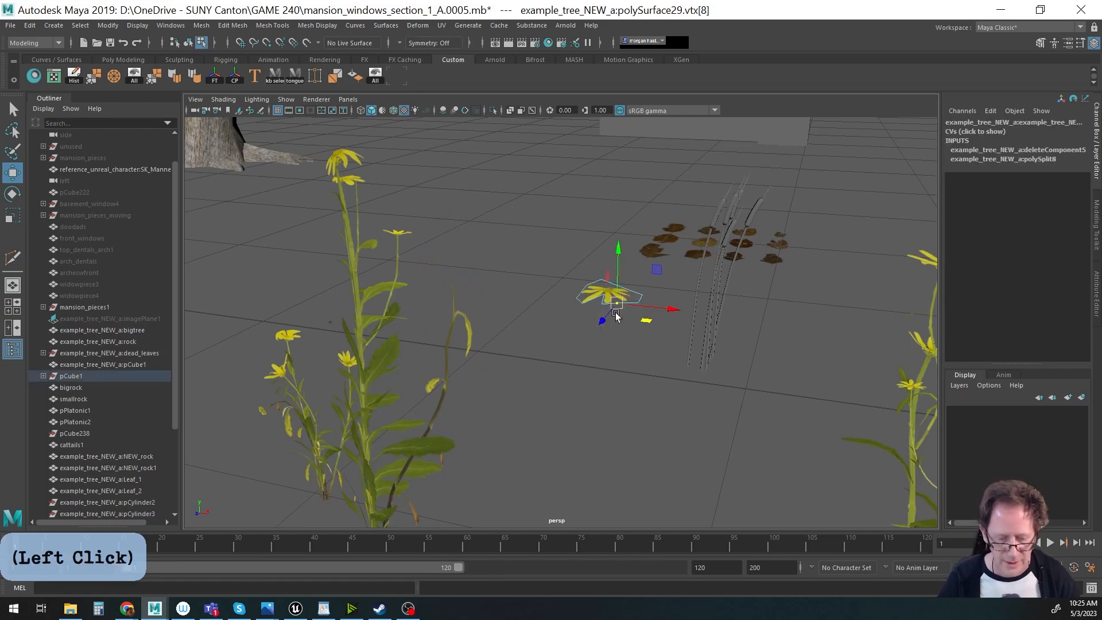
key("F8")
left_click_drag(643, 319, 457, 348)
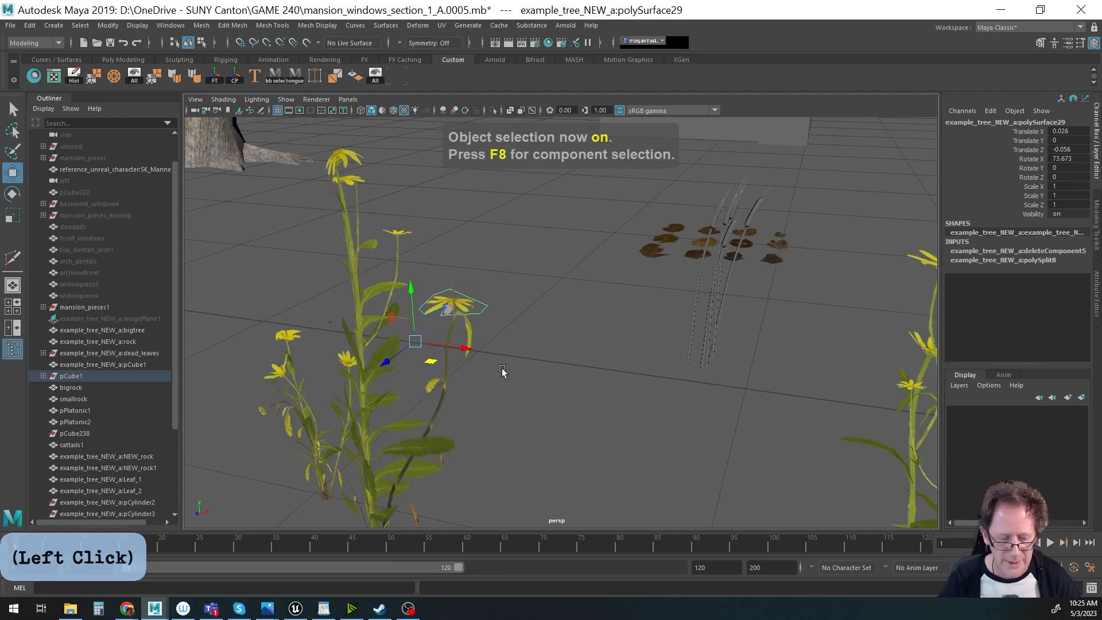
key("f")
left_click_drag(637, 385, 488, 377, "alt")
scroll(421, 381, "down", 8)
right_click_drag(488, 377, 505, 383, "alt")
left_click_drag(505, 383, 458, 391, "alt")
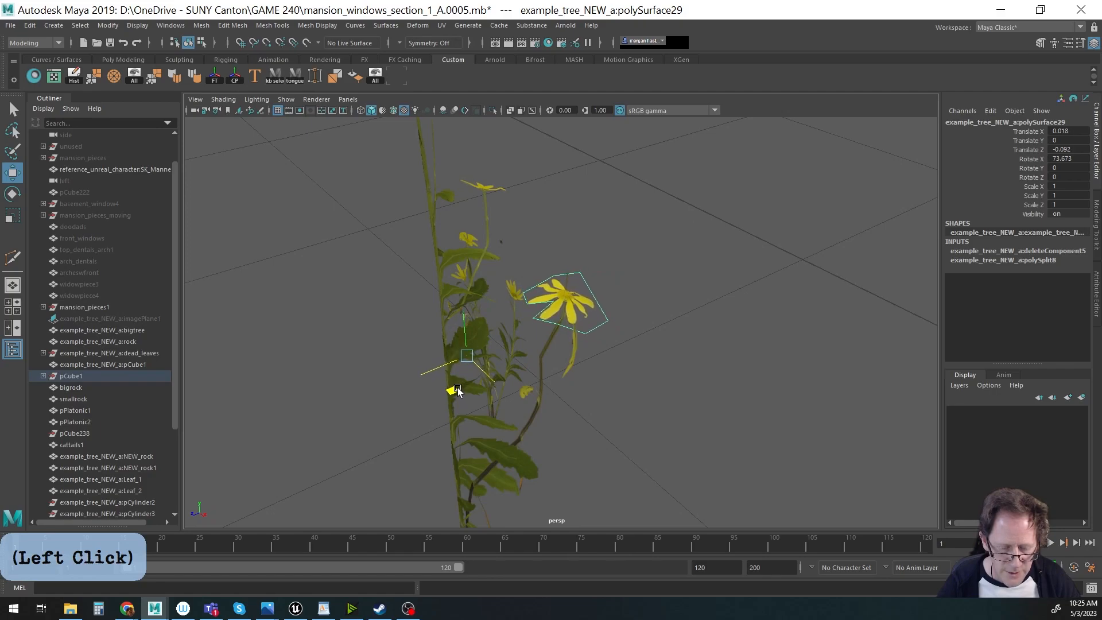
left_click_drag(464, 345, 467, 311)
Fine-tune the flat bloom's position above the stem to Translate X -0.005, Y 0.044, Z -0.109.
left_click_drag(510, 376, 513, 351, "alt")
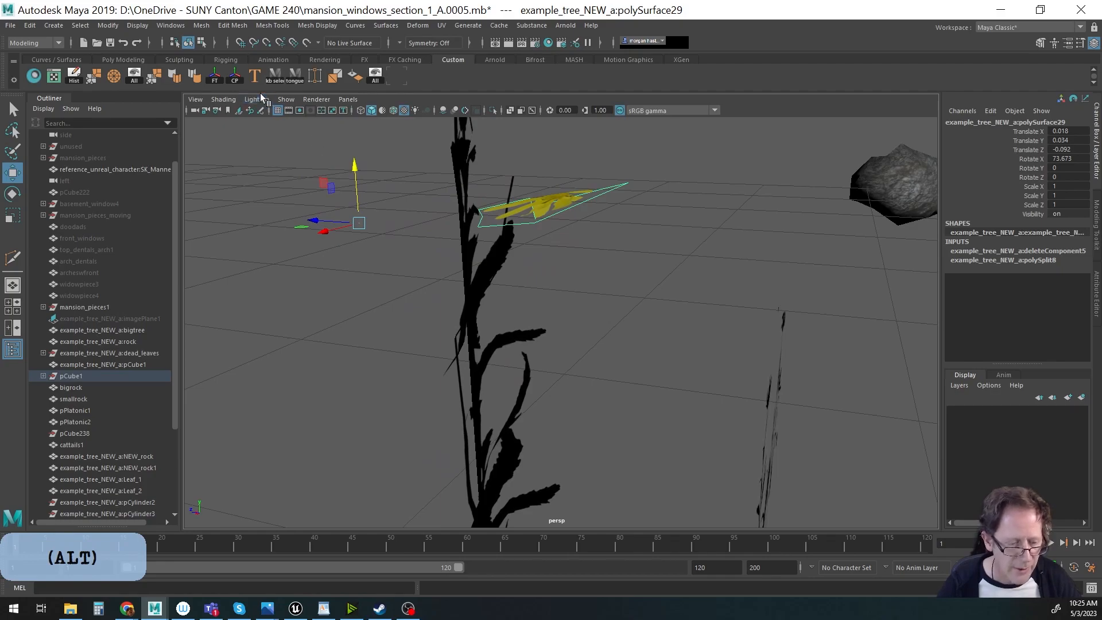
left_click_drag(516, 218, 457, 225, "alt")
left_click_drag(510, 257, 504, 180, "alt")
left_click_drag(504, 180, 550, 300, "alt")
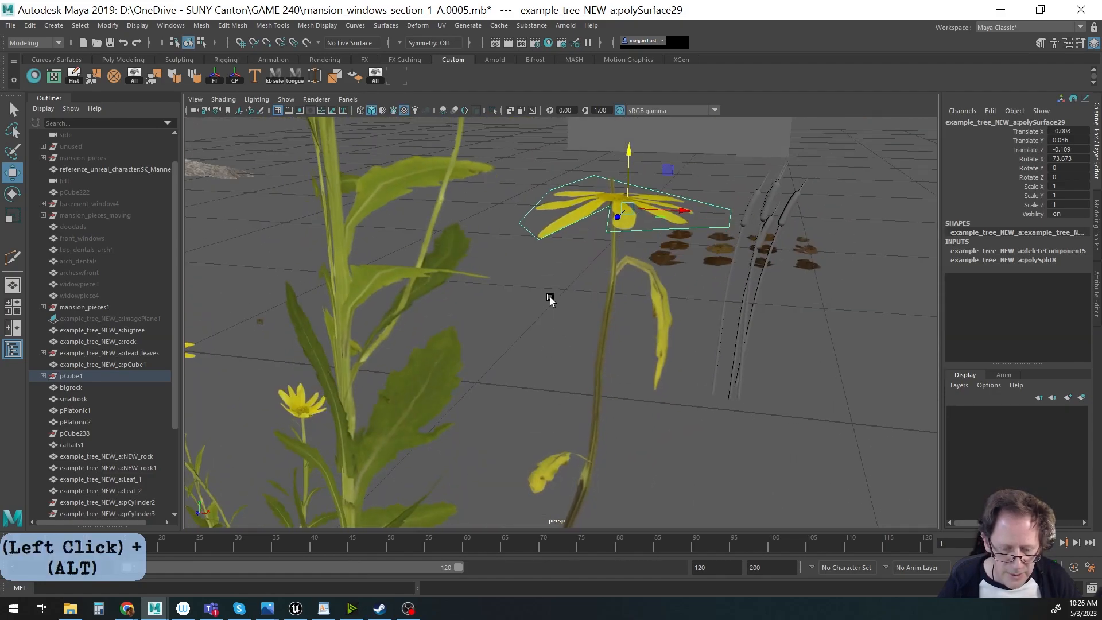
left_click_drag(630, 184, 629, 178)
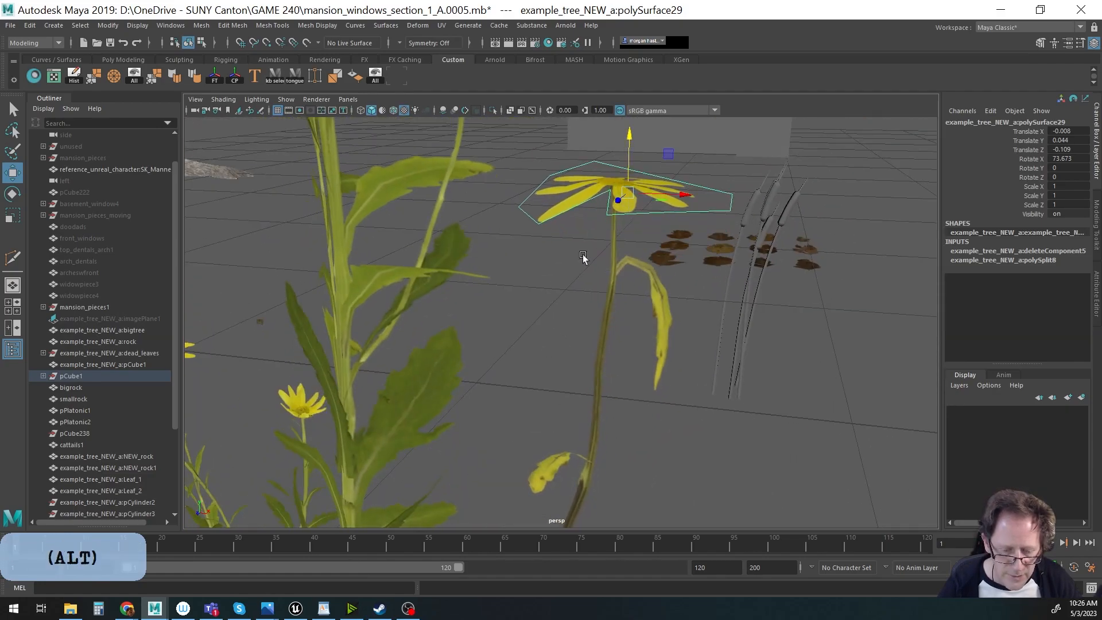
left_click_drag(594, 234, 613, 309, "alt")
left_click_drag(686, 272, 677, 271)
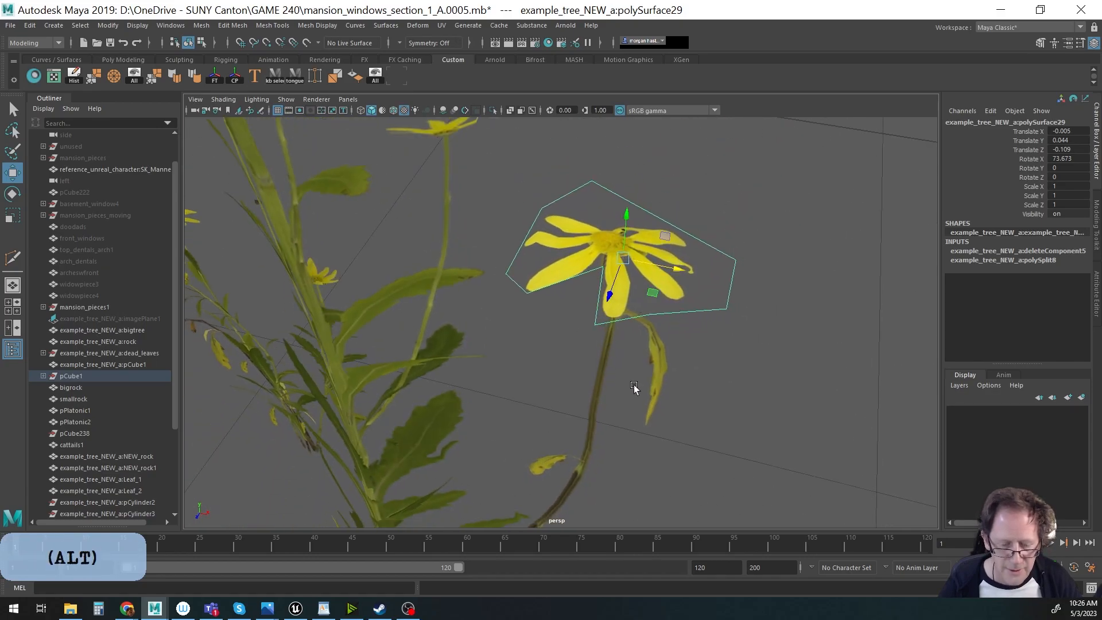
right_click_drag(634, 388, 497, 348, "alt")
left_click_drag(497, 348, 498, 328, "alt")
right_click_drag(425, 311, 649, 336, "alt")
Cut across both panels of the tall flower plant just below its top blooms.
left_click(707, 368)
middle_click_drag(649, 336, 611, 317, "alt")
left_click_drag(610, 317, 526, 277, "alt")
left_click(527, 277)
middle_click_drag(526, 277, 494, 325, "alt")
left_click_drag(494, 324, 470, 307, "alt")
right_click_drag(470, 308, 590, 296, "alt")
key("ctrl+shift+x")
left_click(447, 194)
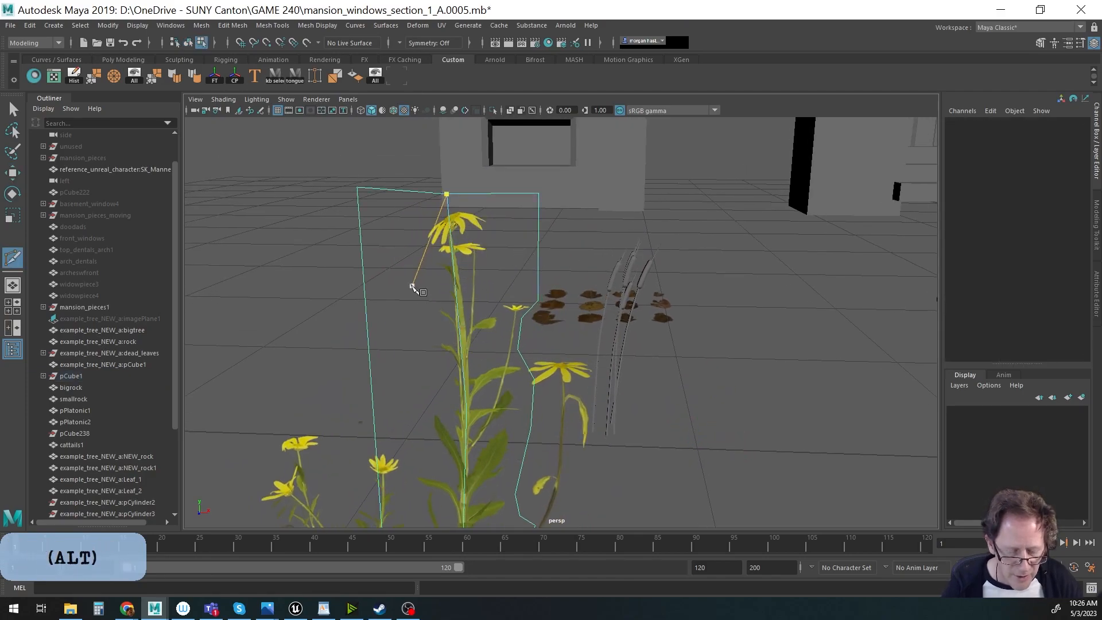
right_click_drag(413, 286, 484, 278, "alt")
middle_click_drag(448, 267, 519, 302, "alt")
right_click_drag(443, 261, 378, 268, "alt")
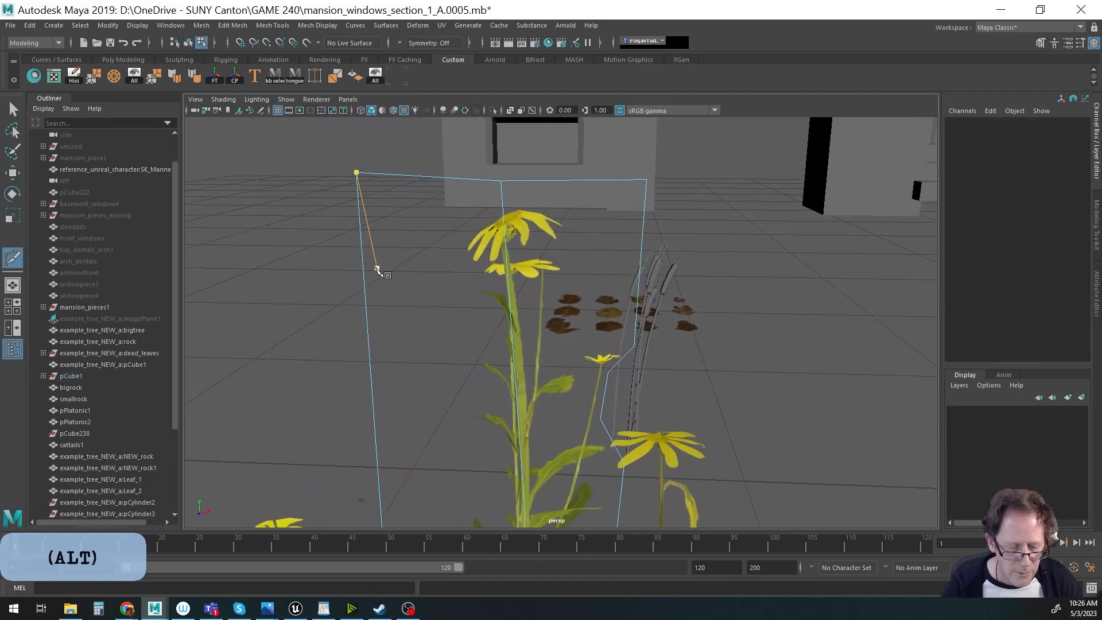
left_click(364, 275)
left_click(508, 283)
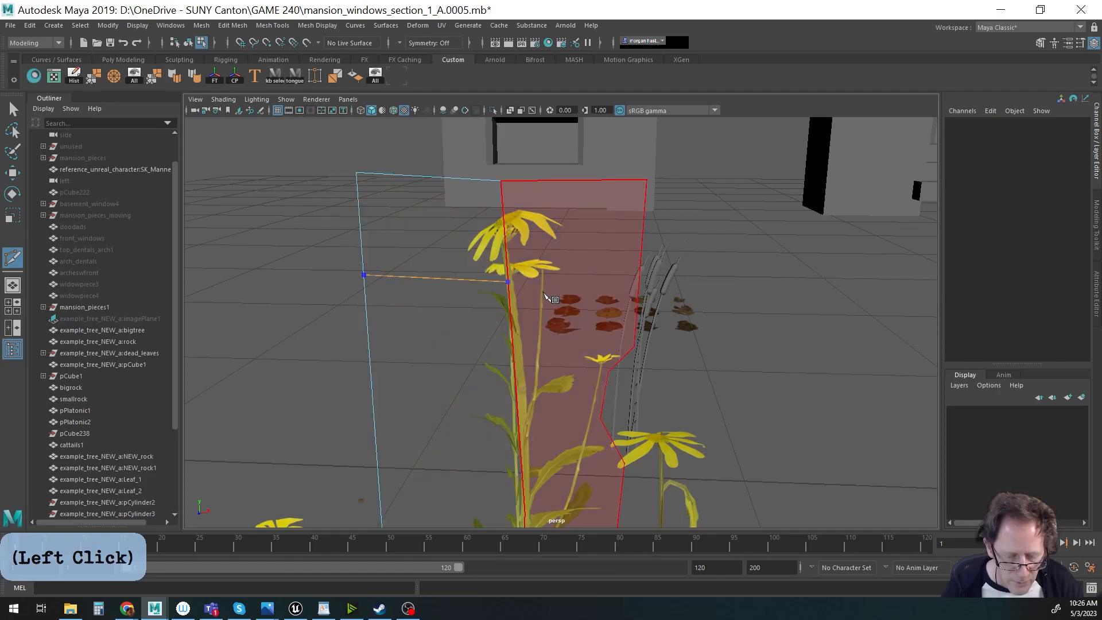
left_click(544, 296)
left_click(641, 270)
key("Return")
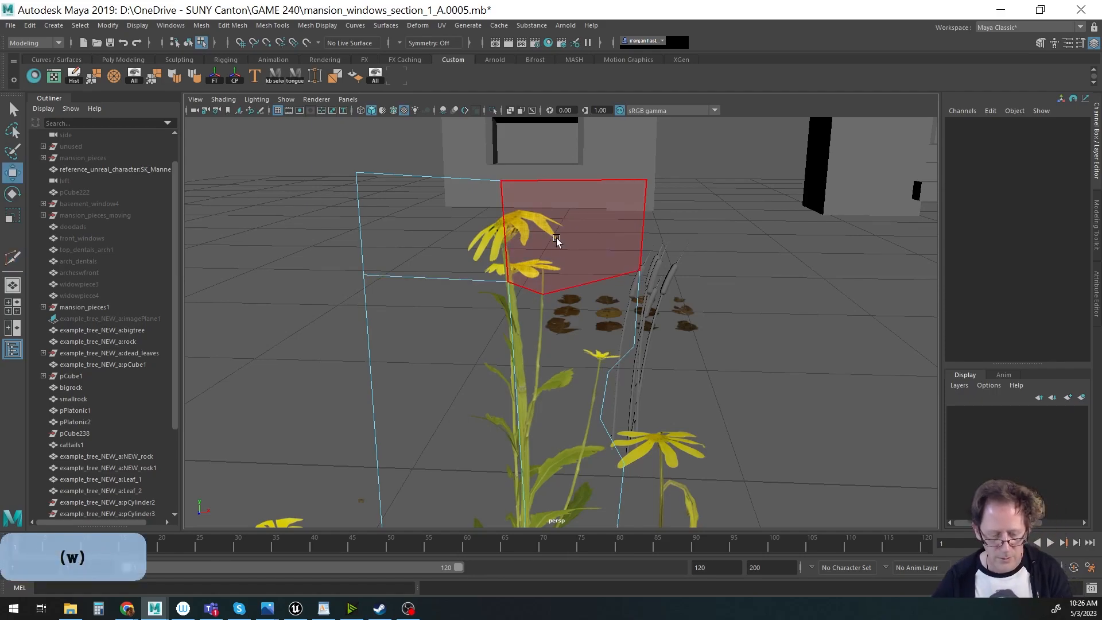
Delete the two upper faces holding the tall plant's top blooms and return to object selection.
left_click(555, 237)
left_click(456, 226, "shift")
key("Delete")
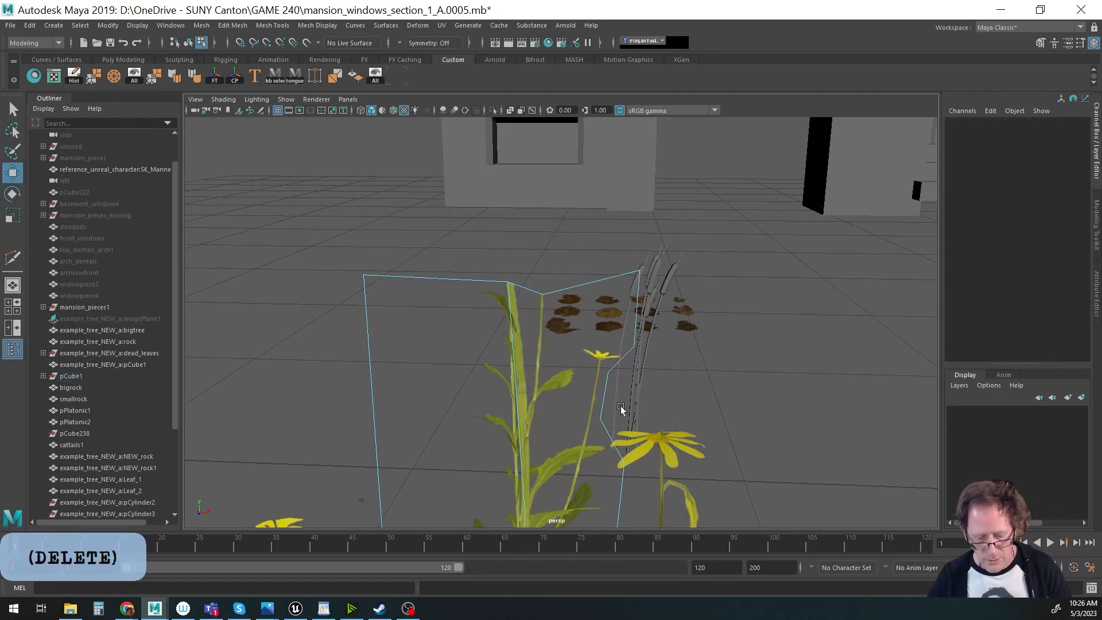
key("F8")
Duplicate the flat bloom and move the copy onto the bare tip of the tall plant's stem.
left_click(676, 443)
left_click_drag(675, 448, 660, 405, "alt")
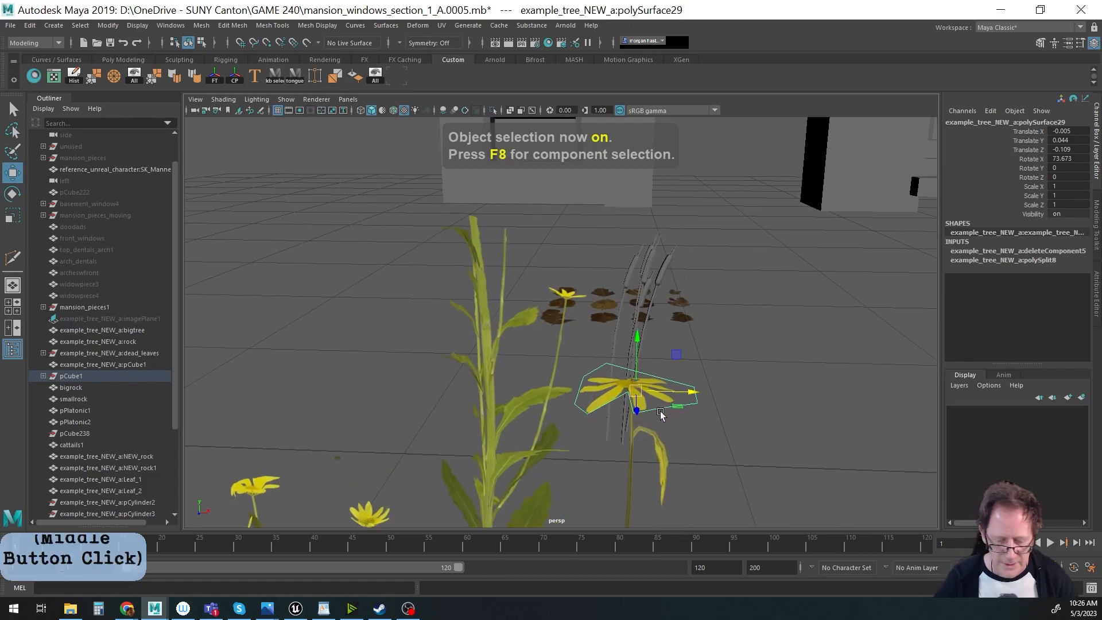
mouse_move(673, 357)
left_mouse_down("shift")
mouse_move(512, 204)
mouse_move(519, 186)
mouse_move(546, 396)
mouse_move(526, 380)
left_mouse_up("shift")
left_click_drag(450, 267, 391, 316)
Rotate the copied bloom to X 56.232, Y -73.032, Z 24.126 and nudge it sideways over the tall stem.
middle_click_drag(509, 353, 516, 341, "alt")
mouse_move(517, 341)
left_mouse_down("alt")
mouse_move(637, 329)
mouse_move(659, 284)
mouse_move(627, 334)
mouse_move(639, 346)
mouse_move(617, 378)
mouse_move(552, 359)
mouse_move(659, 367)
mouse_move(594, 352)
left_mouse_up("alt")
key("e")
left_click_drag(449, 198, 492, 179)
key("w")
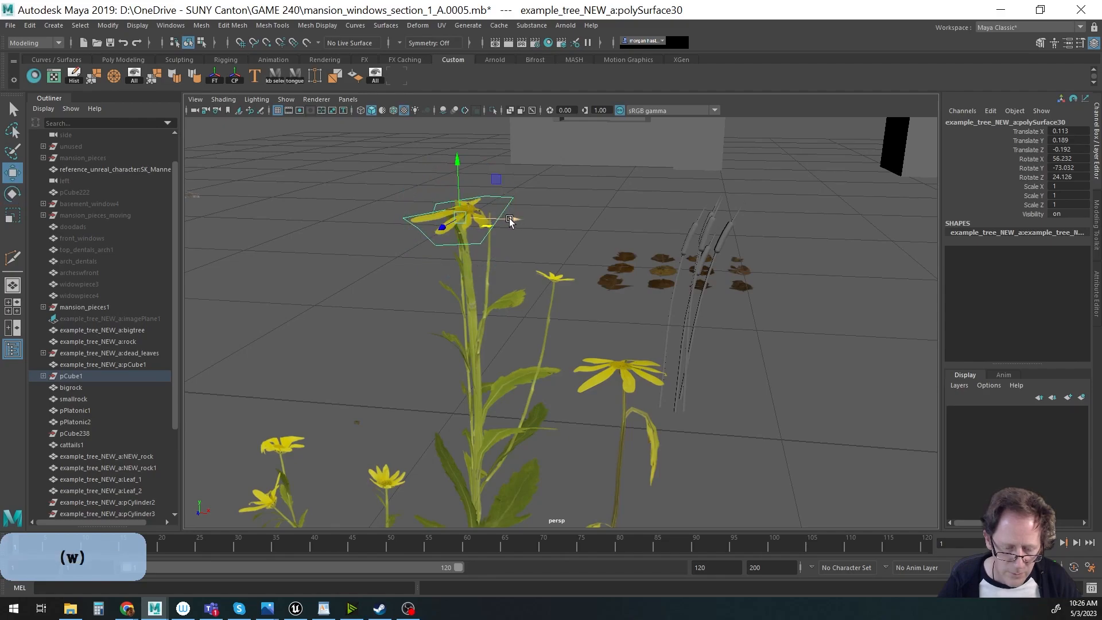
left_click_drag(509, 222, 503, 221)
Cut across the small flower plant's piece at the foot of its stems and delete the empty strip below.
left_click_drag(644, 320, 465, 388, "alt")
left_click(433, 382)
right_click_drag(456, 403, 495, 402, "alt")
key("ctrl+shift+x")
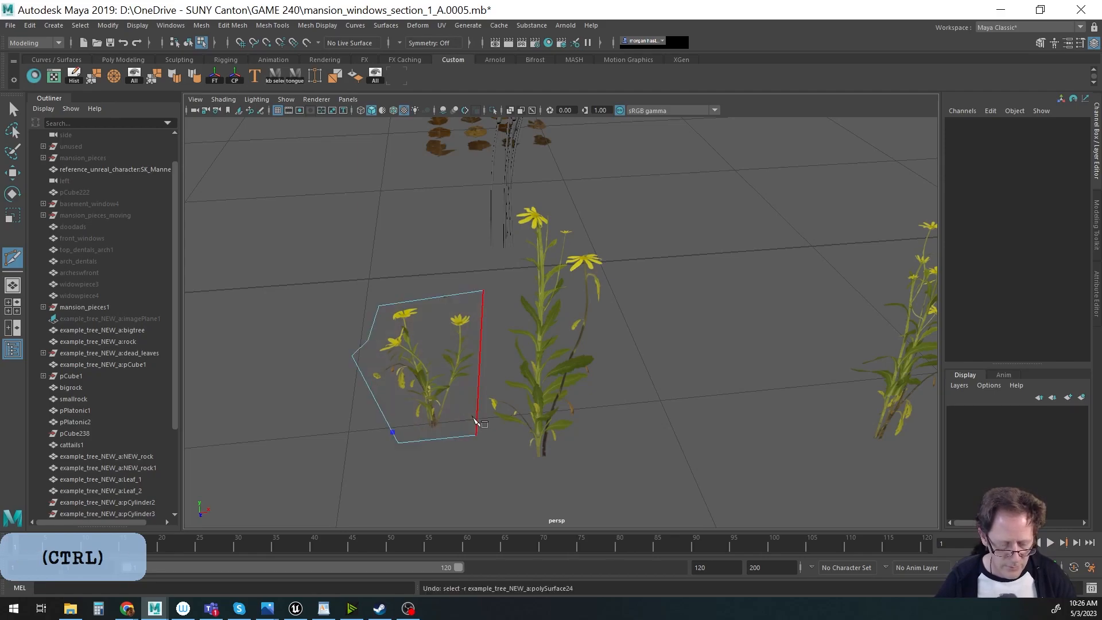
left_click(477, 417)
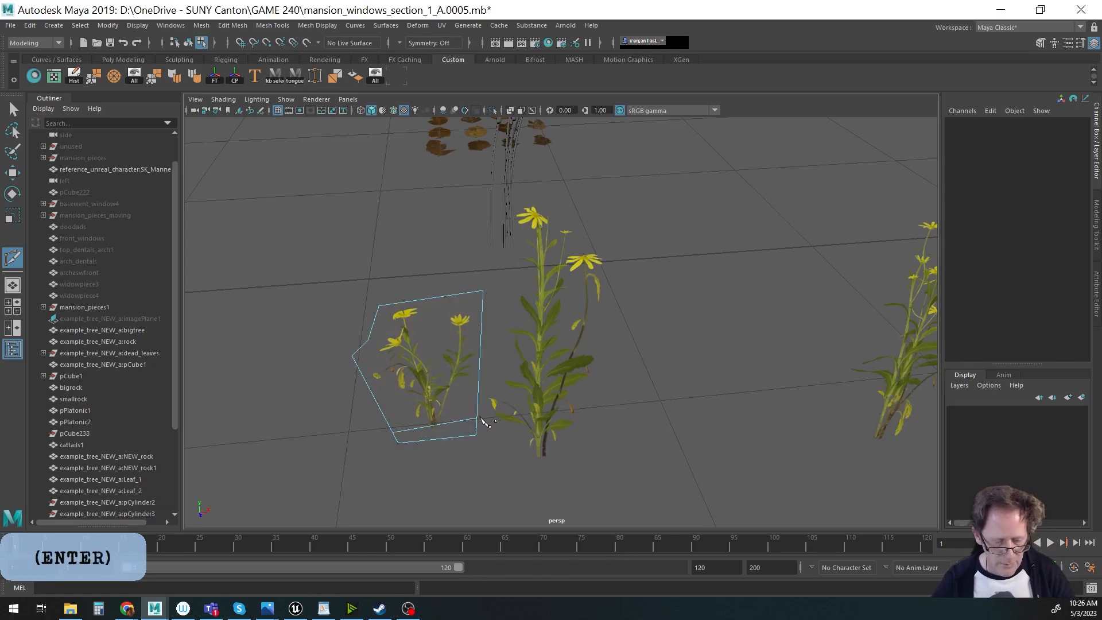
key("w")
left_click(453, 434)
key("Delete")
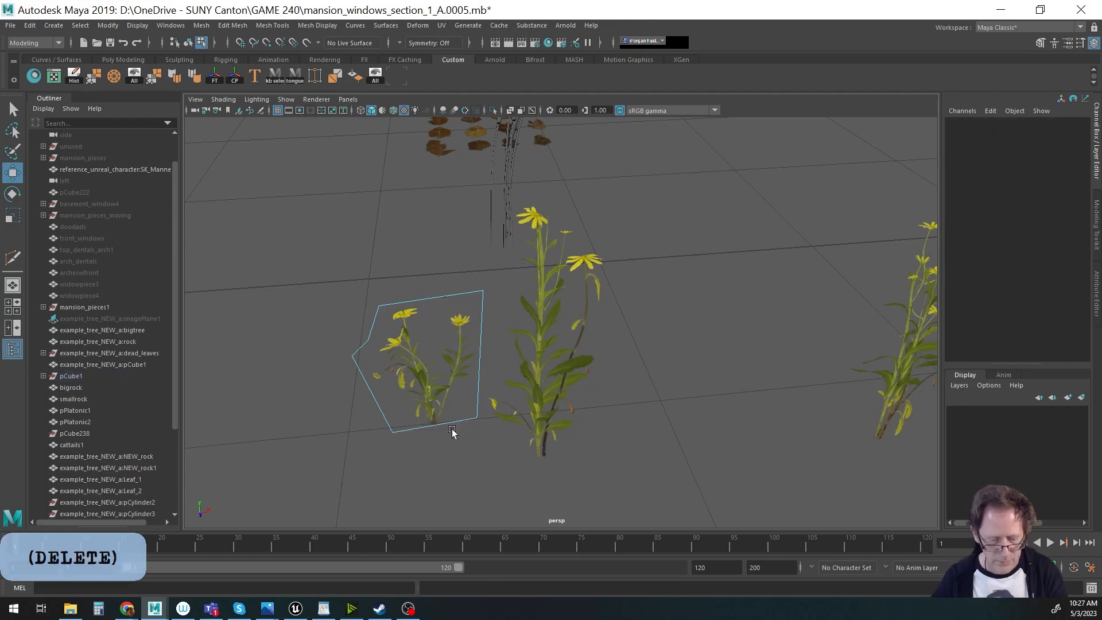
Cut the small flower plant's piece along two lines running from its root to the upper edge between the blooms.
key("ctrl+shift+x")
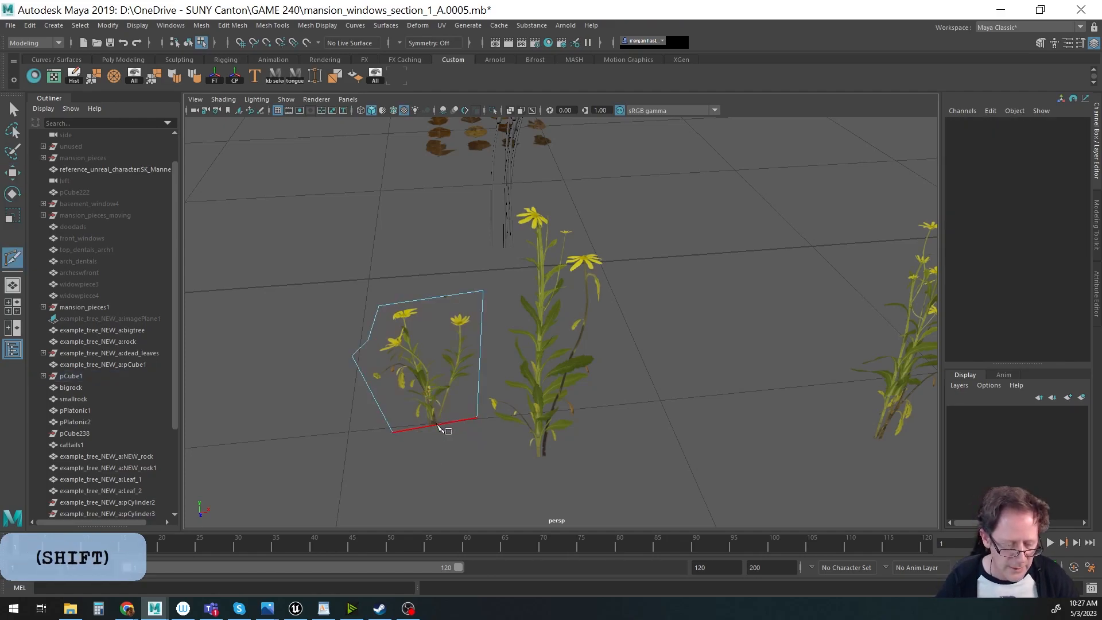
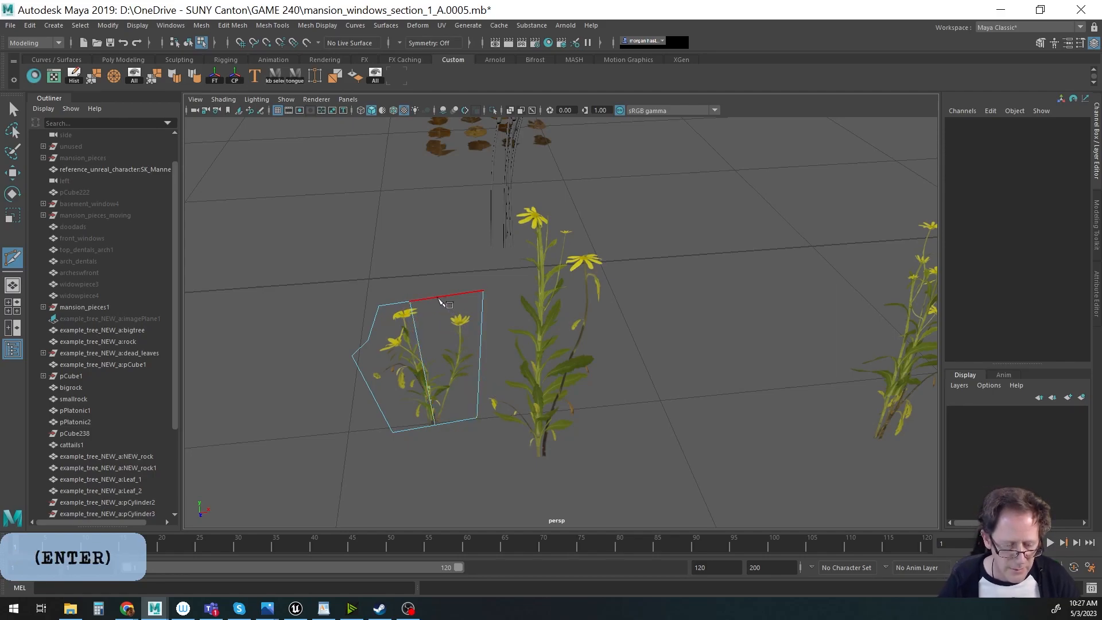
left_click(437, 425)
key("w")
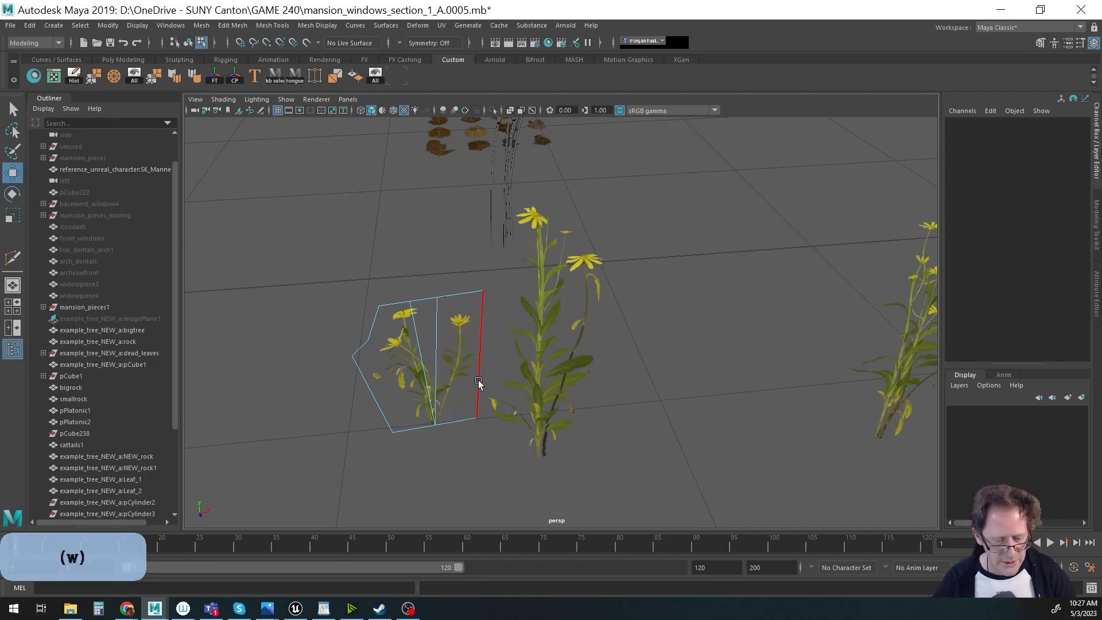
mouse_move(471, 372)
left_mouse_down("alt")
mouse_move(475, 362)
mouse_move(473, 384)
left_mouse_up("alt")
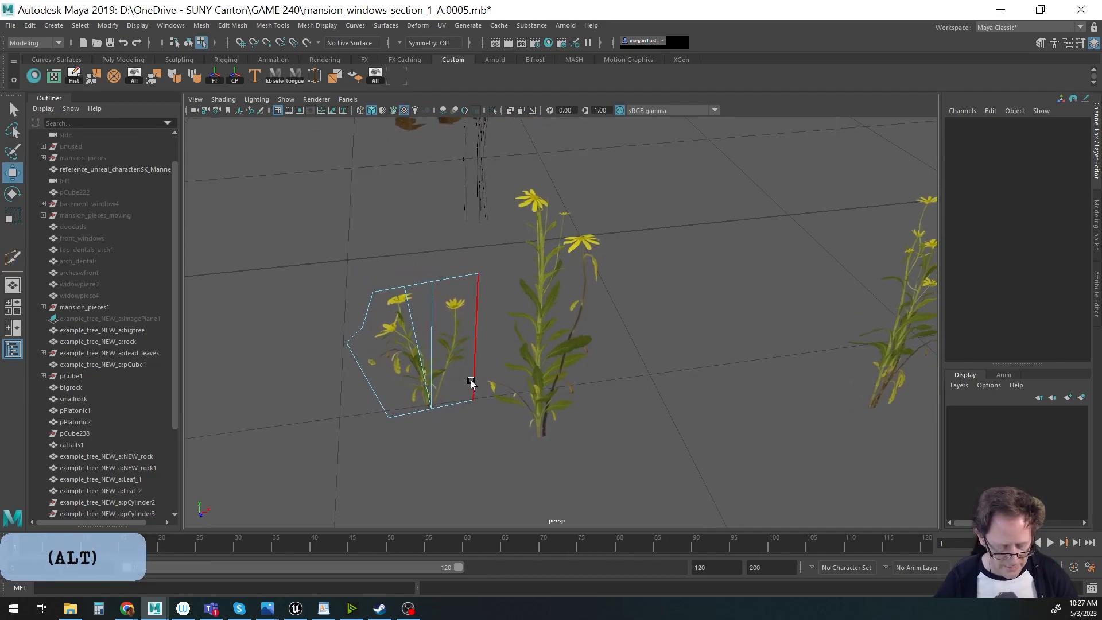
Center the small plant's pivot and move it to the tall plant's base, at Translate X -0.212, Z -0.121.
key("F8")
left_click(234, 75)
left_click_drag(463, 374, 553, 446)
right_click_drag(553, 446, 674, 440, "alt")
middle_click_drag(674, 441, 676, 412, "alt")
left_click_drag(676, 412, 500, 424, "alt")
Rotate the small plant to Rotate Y -179.601 and shift it to Translate X -0.264, Y 0.029.
key("e")
left_click_drag(500, 437, 453, 439)
left_click_drag(454, 442, 655, 446, "alt")
key("w")
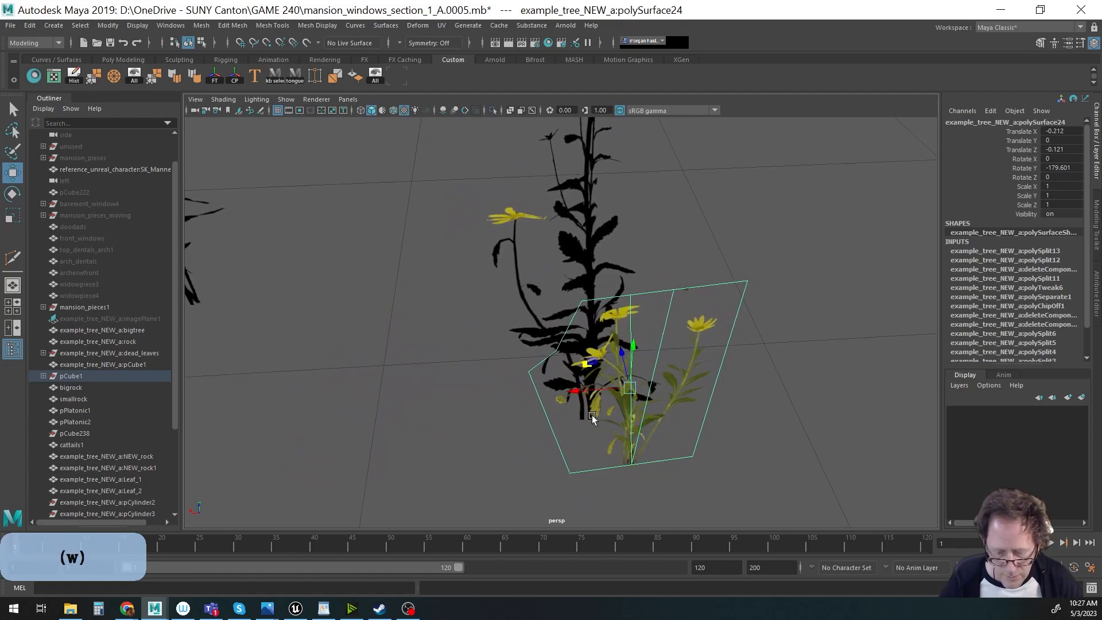
left_click_drag(595, 404, 509, 388)
Move the small plant's outer vertices on both sides to fold its panels along the cuts, and return to object selection.
key("F10")
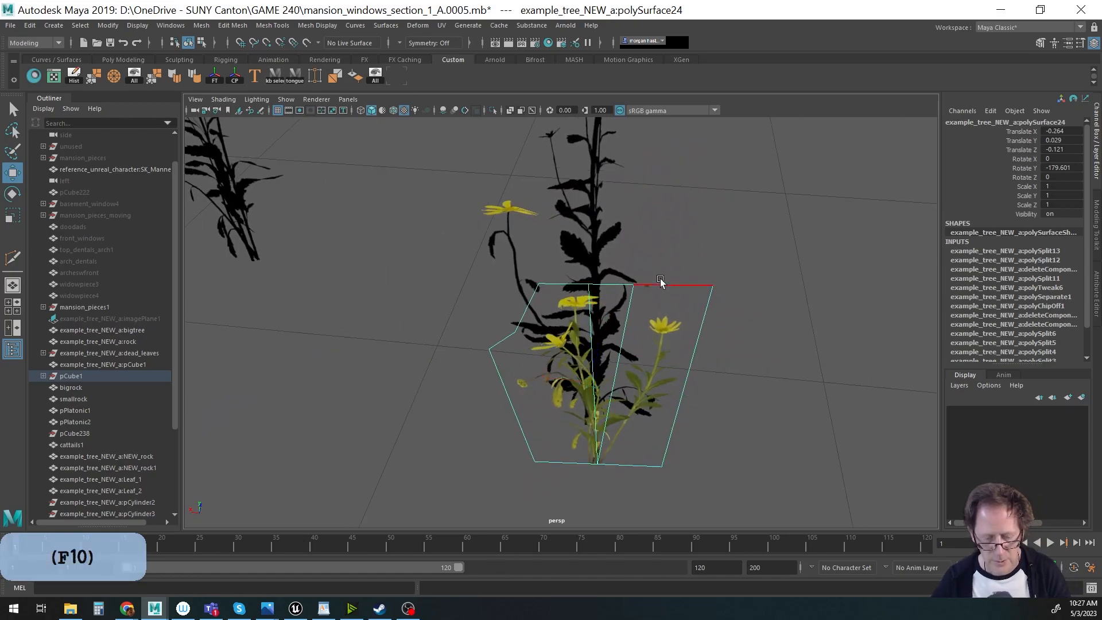
key("F9")
left_click(712, 291)
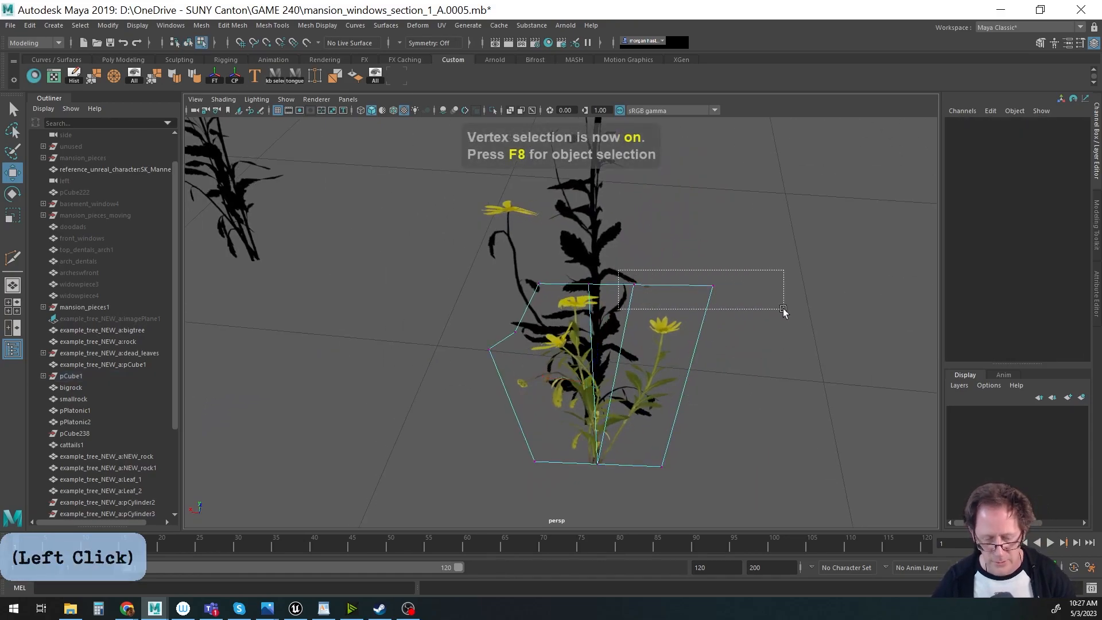
key("w")
left_click_drag(658, 321, 518, 375, "alt")
left_click_drag(532, 426, 532, 427)
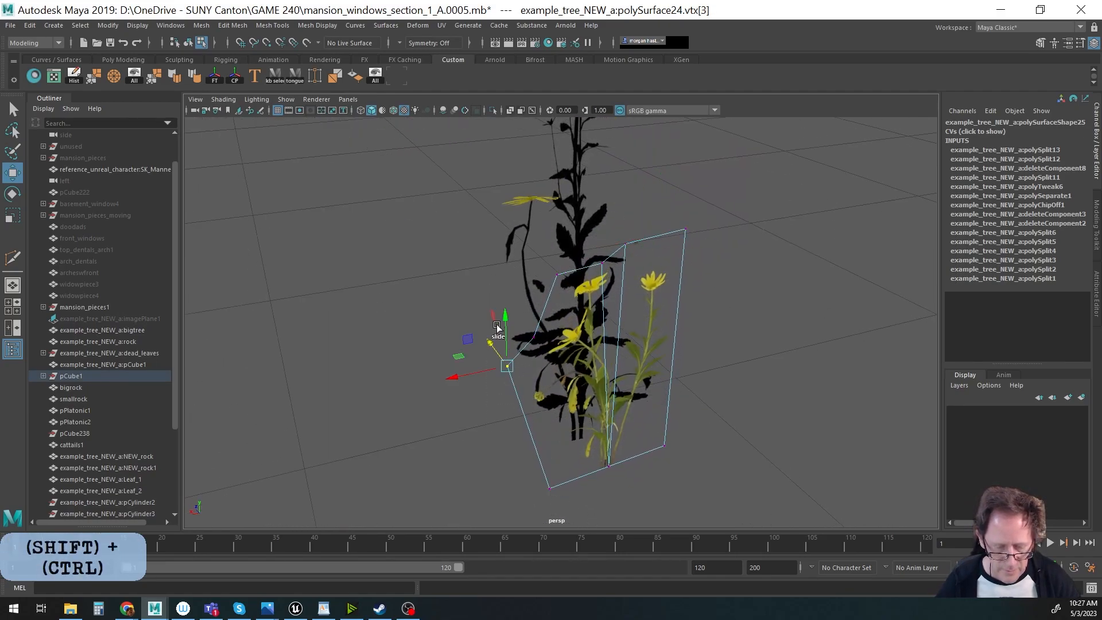
left_click_drag(480, 312, 529, 374, "ctrl+shift")
left_click_drag(565, 512, 566, 512, "ctrl+shift")
left_click_drag(515, 402, 488, 406)
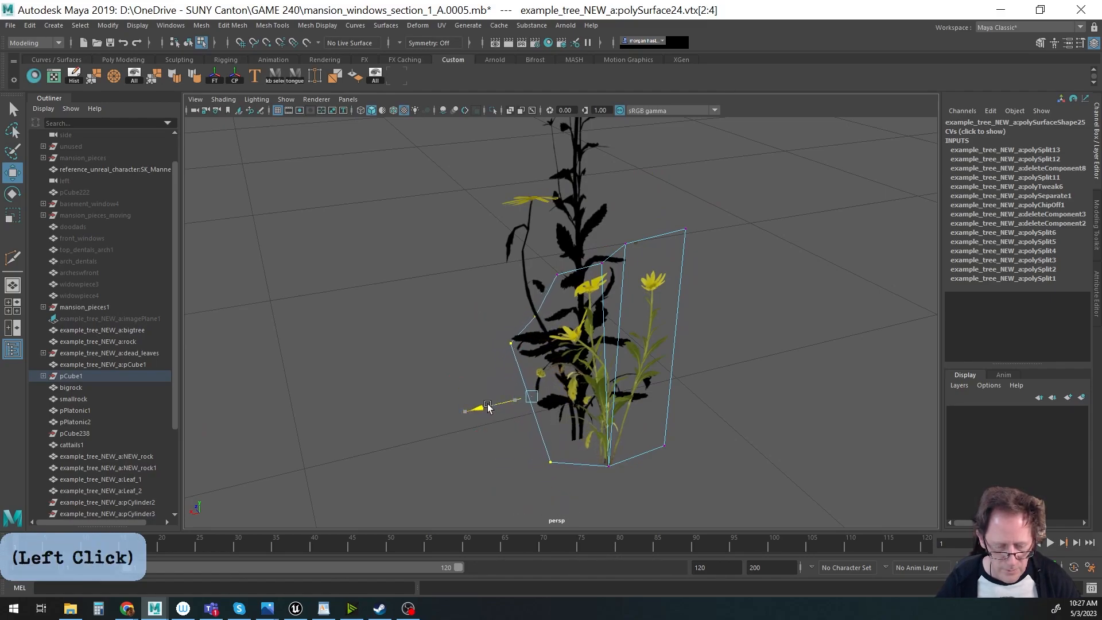
left_click_drag(749, 396, 532, 394, "alt")
key("F8")
Center the pivot of the separate many-bloomed plant piece and move it closer to the flower clump.
left_click(739, 344)
key("w")
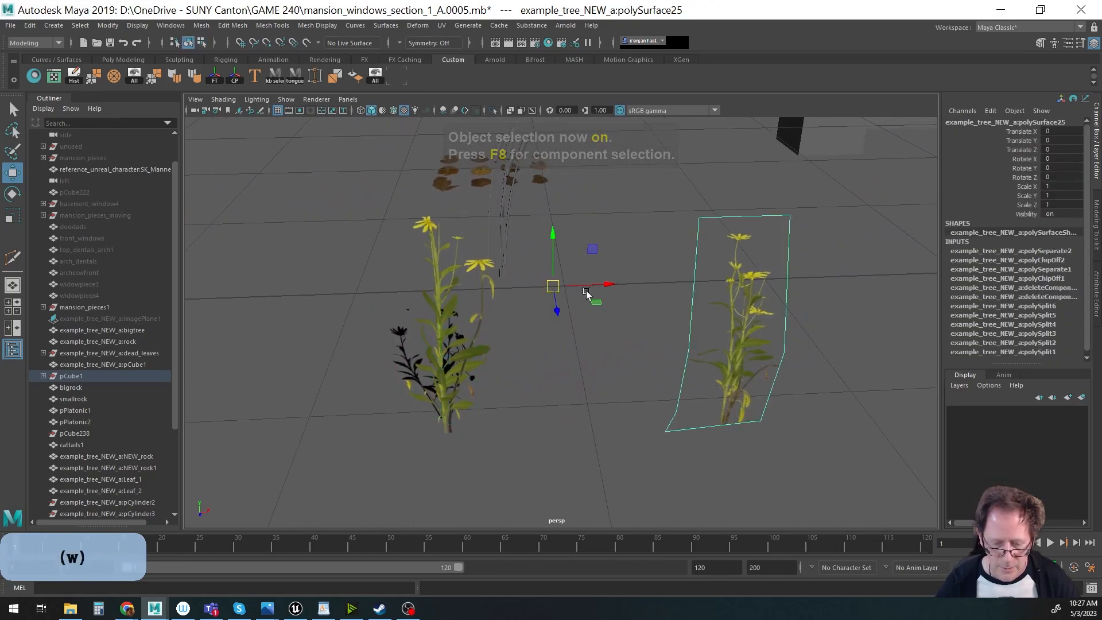
left_click(236, 79)
left_click_drag(784, 350, 651, 339)
Cut across the many-bloomed plant just below its highest bloom and delete the face above the cut.
left_click_drag(653, 397, 543, 323, "alt")
right_click_drag(479, 344, 565, 349, "alt")
left_click_drag(686, 293, 621, 279, "alt")
key("ctrl+shift+x")
left_click(458, 184)
left_click(622, 187)
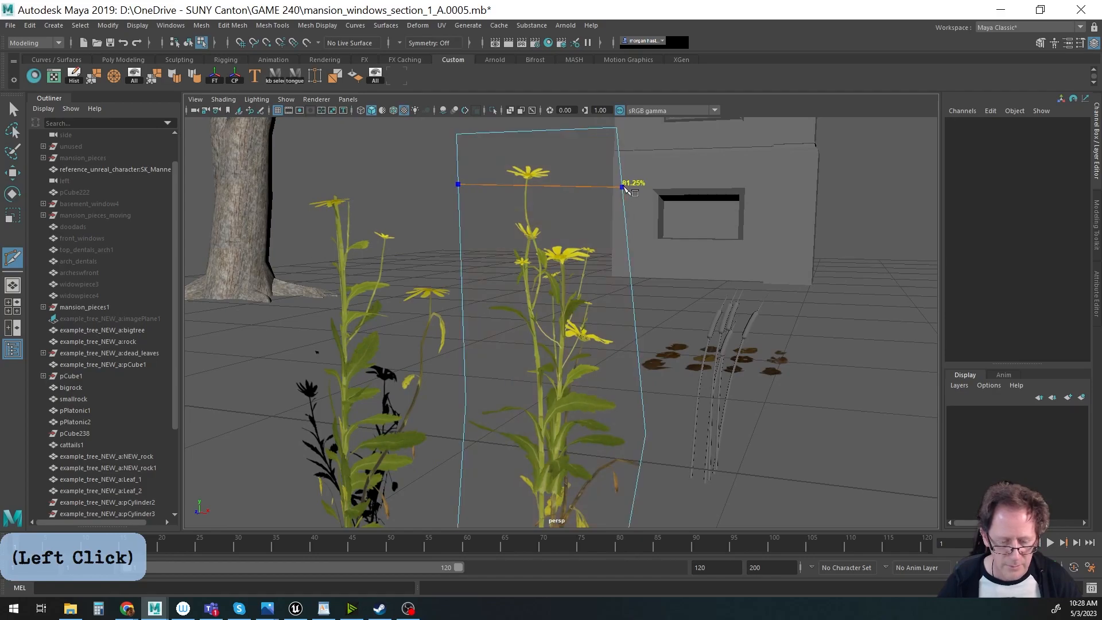
key("w")
left_click(560, 162)
key("Delete")
Duplicate the clump's flat bloom onto the many-bloomed plant's bare tip, at Translate X -0.293, Y 0.191, Z -0.323.
left_click(430, 290)
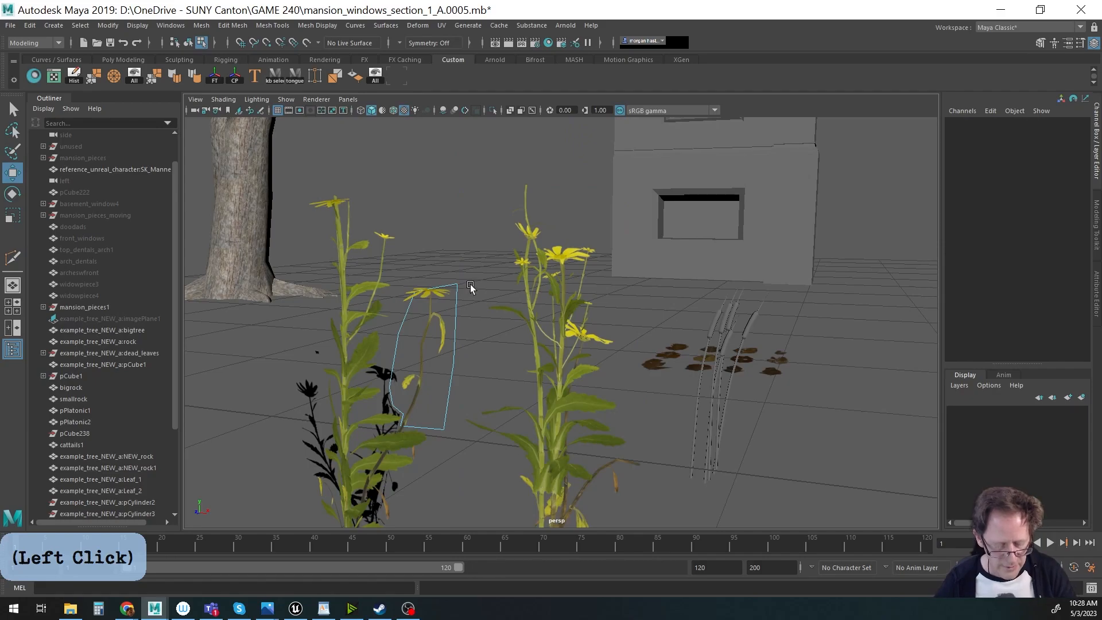
key("F8")
left_click(439, 296)
mouse_move(468, 310)
left_mouse_down("alt")
mouse_move(488, 337)
mouse_move(475, 311)
mouse_move(483, 292)
left_mouse_up("alt")
mouse_move(588, 308)
left_mouse_down("alt")
mouse_move(580, 381)
mouse_move(561, 364)
mouse_move(497, 360)
mouse_move(439, 393)
mouse_move(492, 402)
mouse_move(550, 378)
left_mouse_up("alt")
left_click_drag(649, 348, 720, 353)
left_click_drag(673, 319, 462, 351)
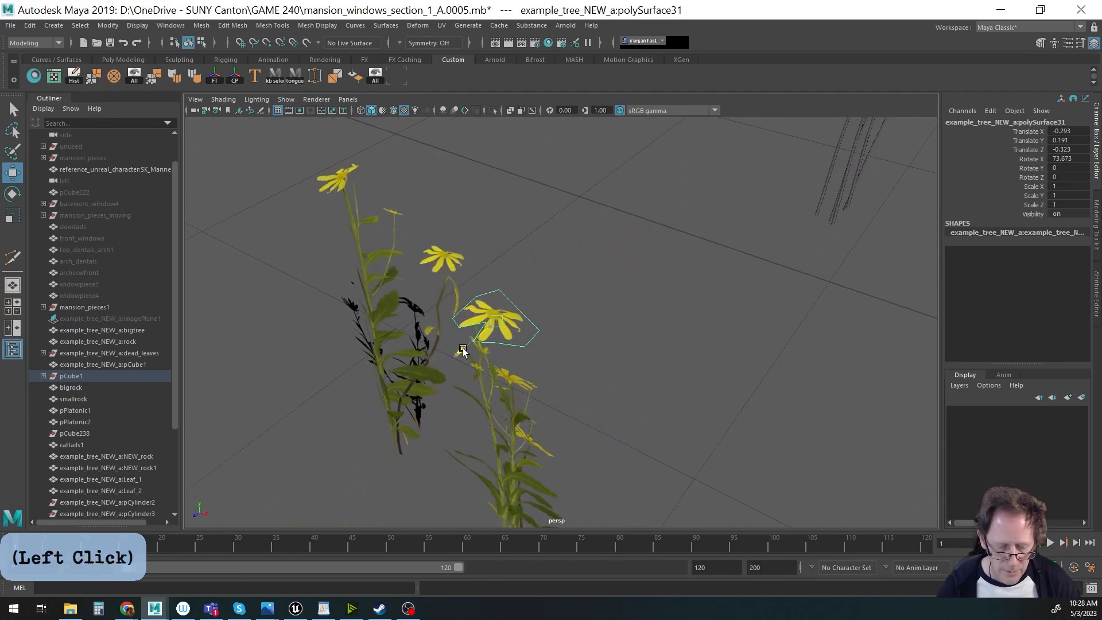
Fine-tune the copied bloom's position over the stem tip to Translate X -0.275, Z -0.338.
left_click_drag(540, 340, 520, 334)
left_click_drag(522, 376, 504, 289, "alt")
middle_click_drag(504, 290, 514, 325, "alt")
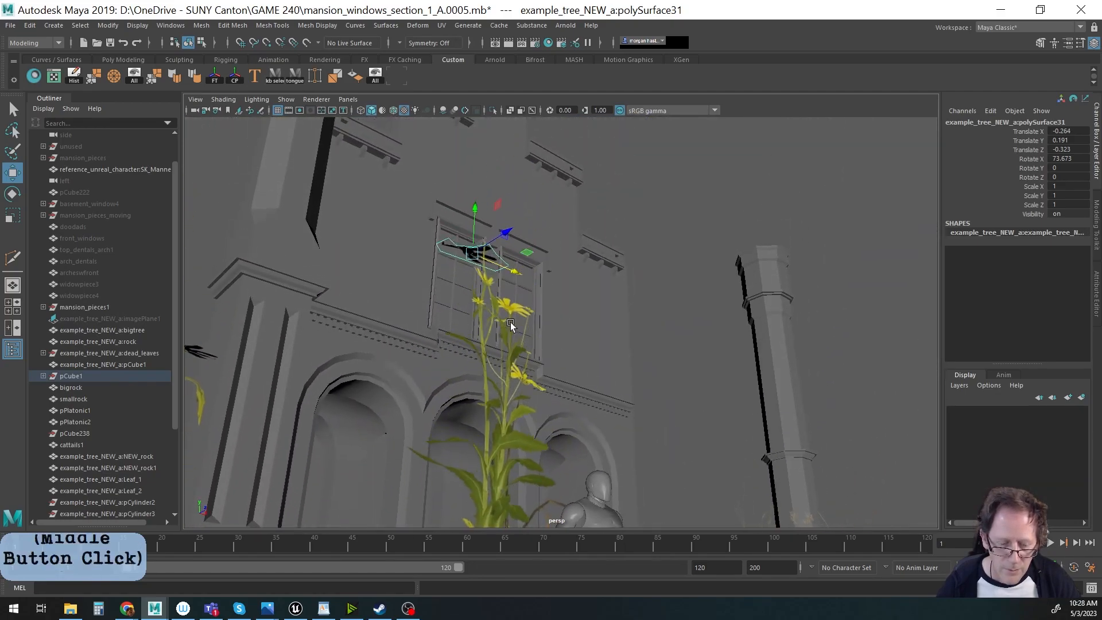
left_click_drag(506, 233, 462, 390)
left_click_drag(457, 335, 546, 393)
Cut the many-bloomed plant's piece vertically along its stem, from the base to the upper edge.
right_click_drag(545, 394, 510, 380, "alt")
left_click_drag(510, 380, 533, 371, "alt")
left_click(500, 405)
left_click_drag(500, 405, 579, 341, "alt")
key("ctrl+shift+x")
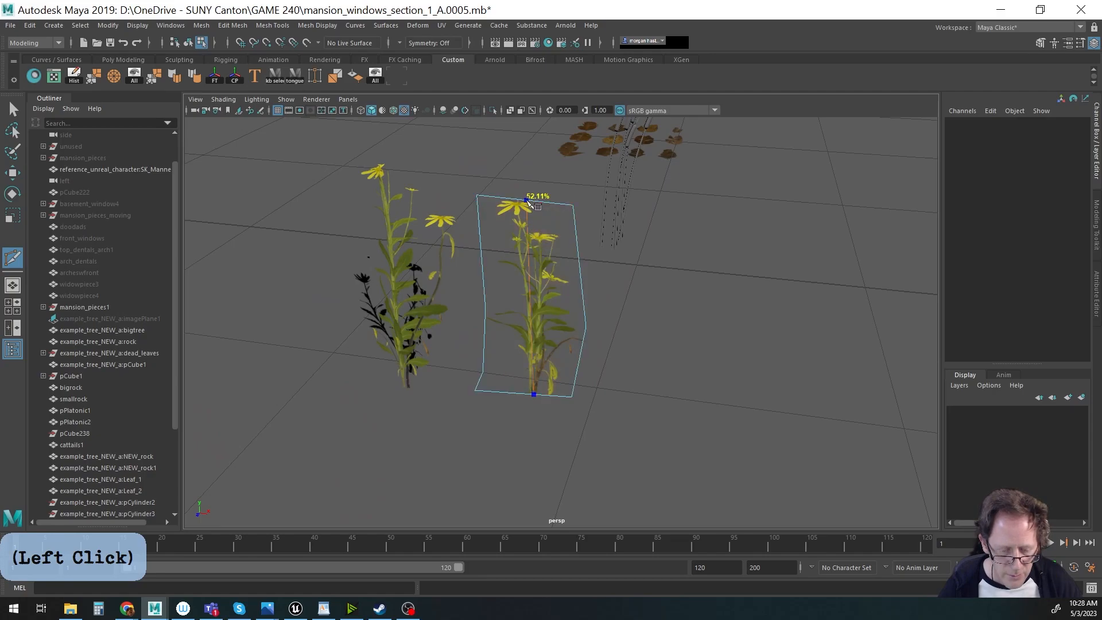
key("Return")
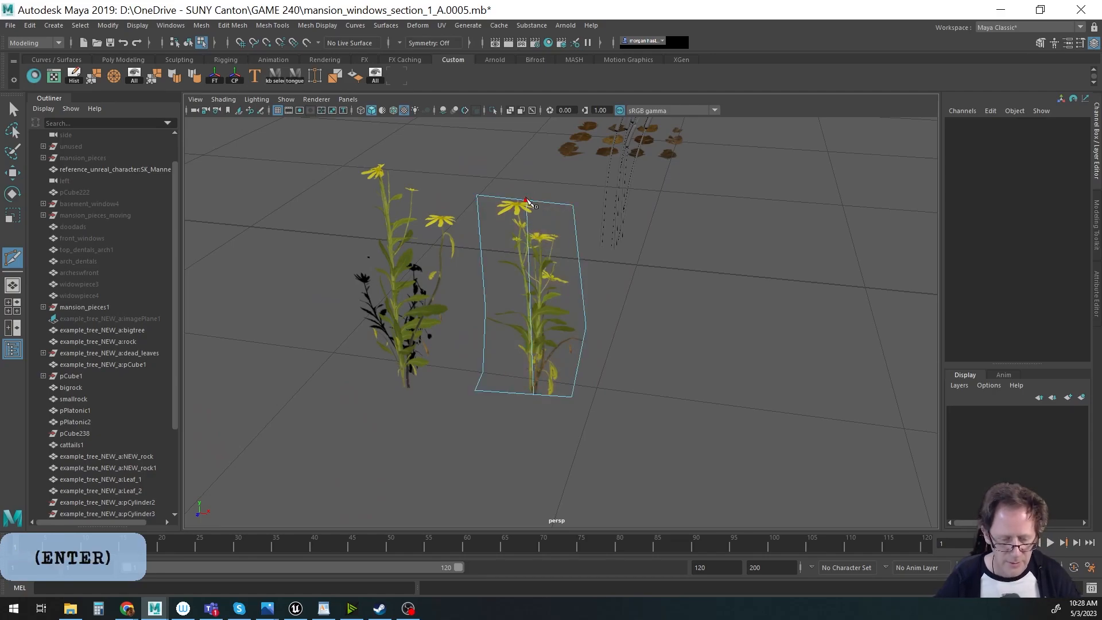
key("w")
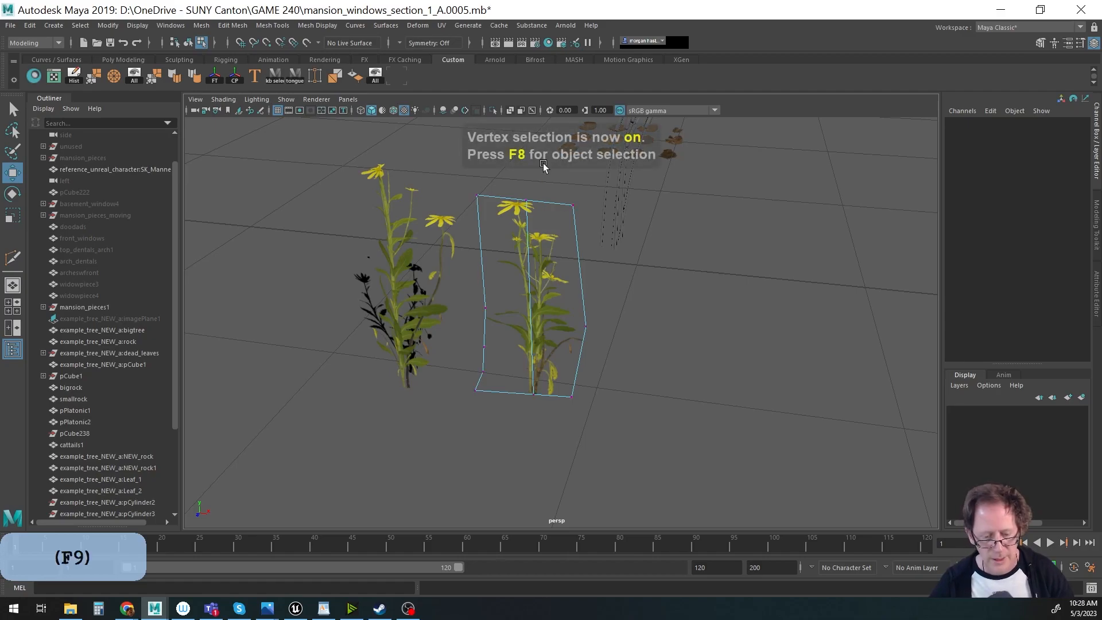
Push the vertices on one side of the many-bloomed plant backward to fold it along the cut, and return to object selection.
left_click_drag(580, 281, 580, 281)
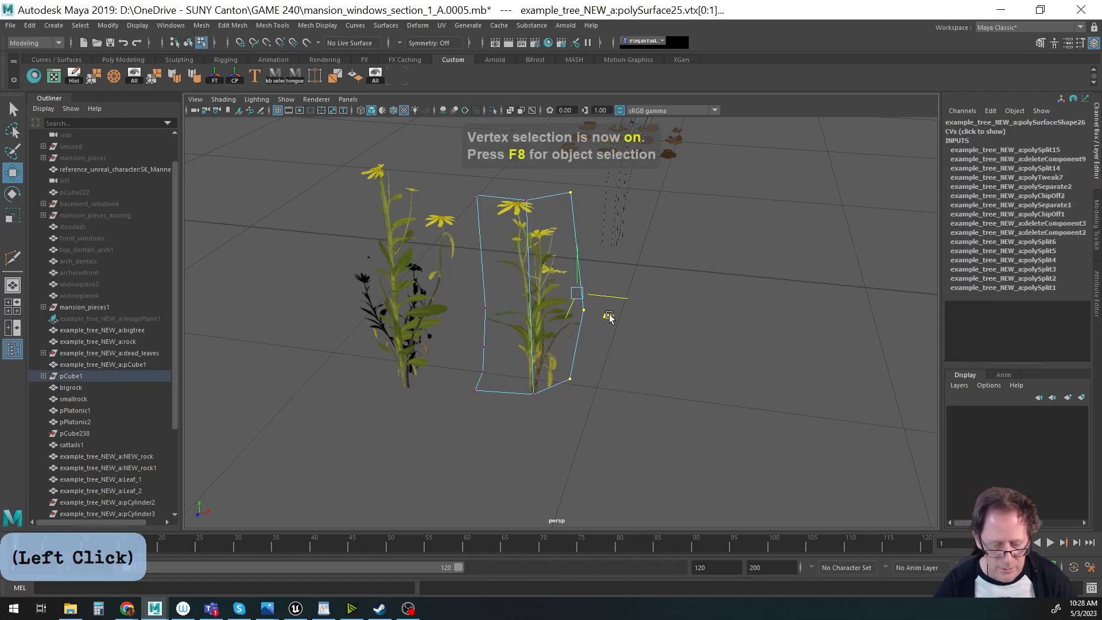
left_click_drag(512, 357, 678, 439, "alt")
key("F8")
right_click_drag(678, 438, 657, 435, "alt")
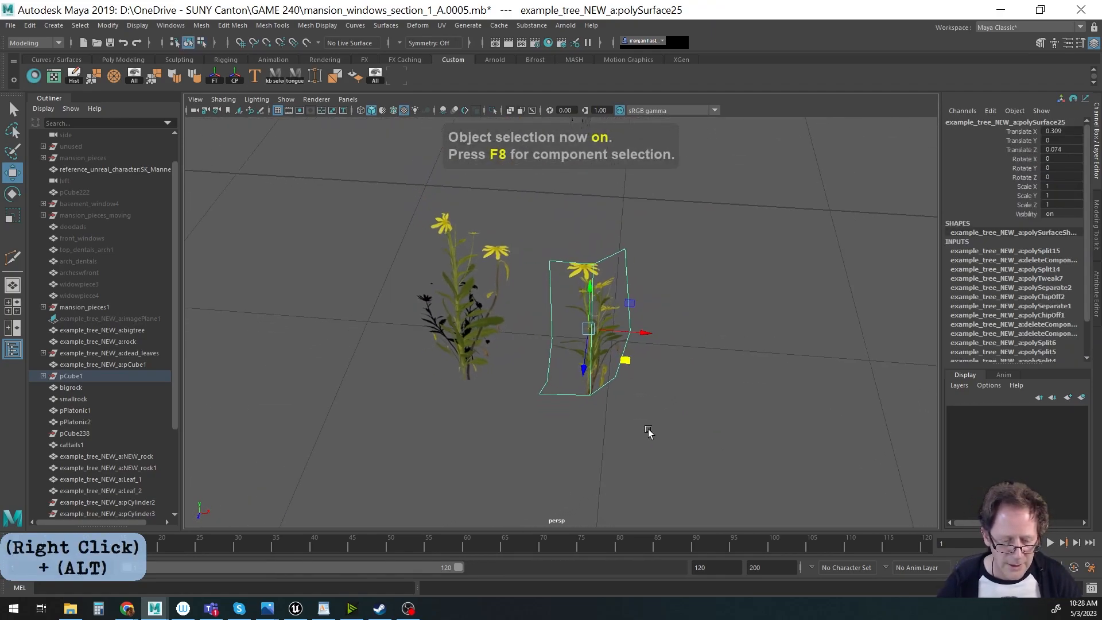
Select all plant and bloom pieces of the first flower clump and center their pivots.
left_click_drag(657, 435, 579, 411, "alt")
key("q")
left_click_drag(349, 217, 503, 412)
key("w")
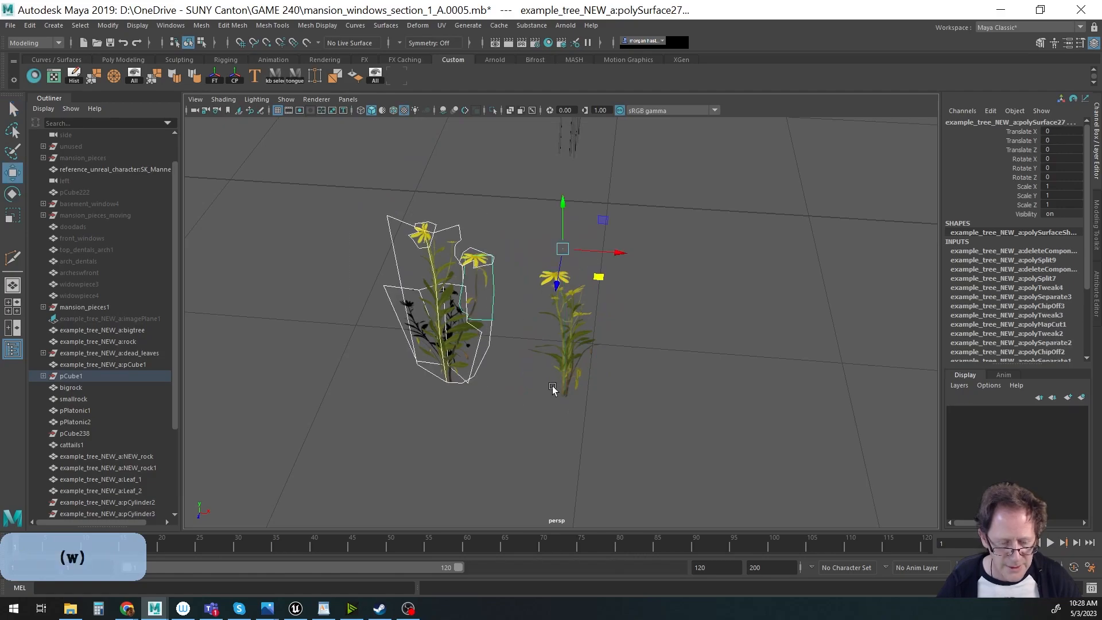
key("space")
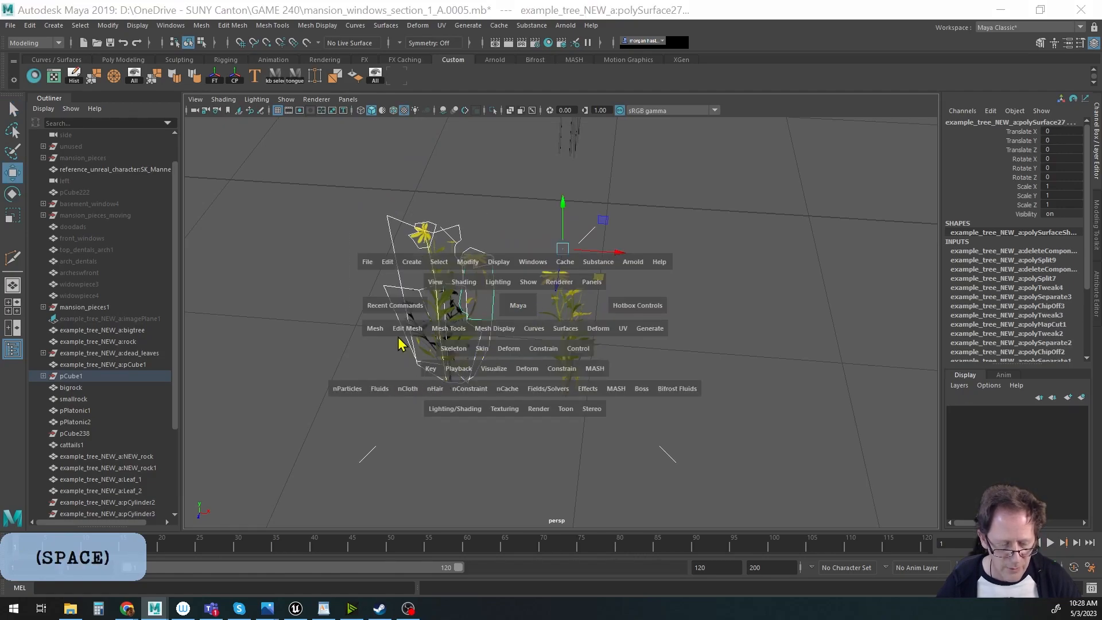
mouse_move(370, 332)
left_mouse_down()
mouse_move(386, 377)
mouse_move(396, 370)
left_mouse_up()
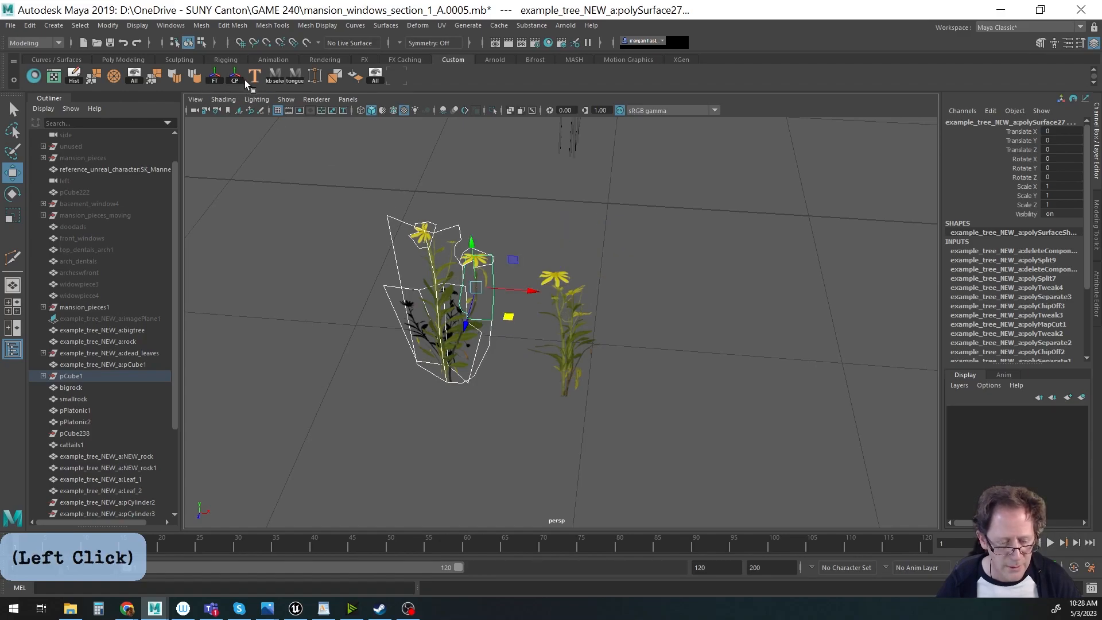
Select the many-bloomed plant together with its flat bloom.
left_click(563, 346)
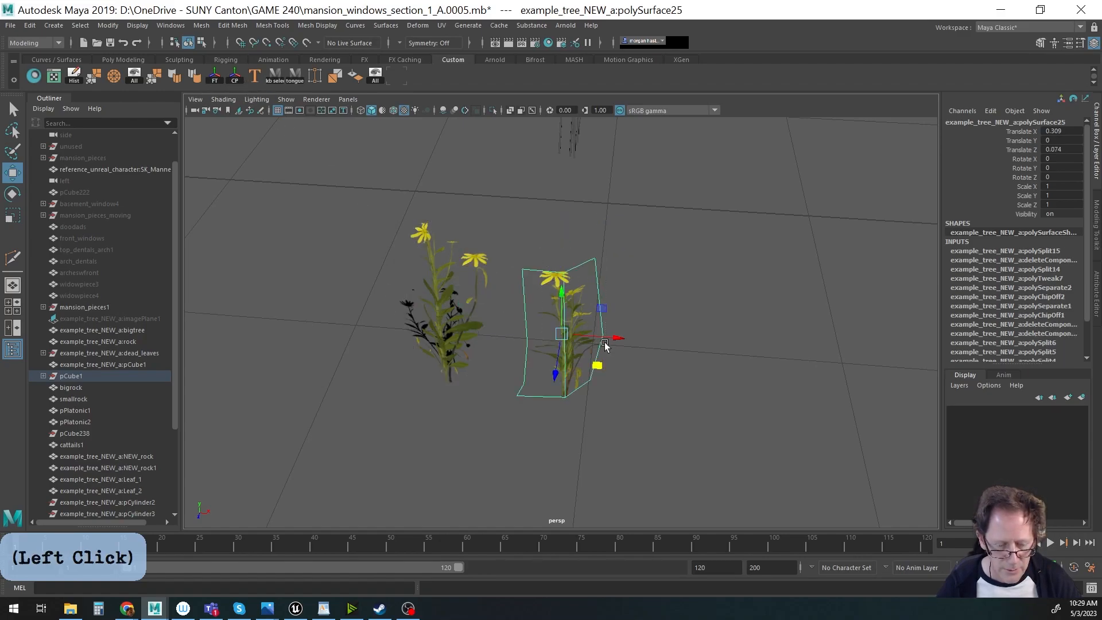
left_click(557, 280, "ctrl+shift")
key("space")
left_click_drag(566, 337, 580, 372)
left_click_drag(521, 349, 470, 282, "alt")
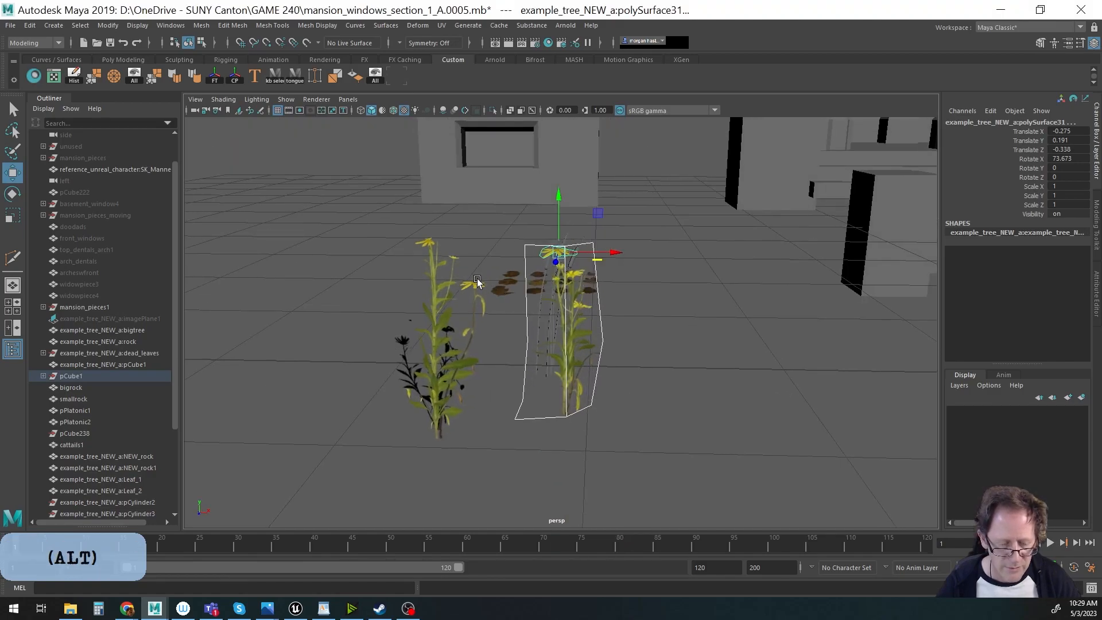
Select all plant and bloom pieces of the first flower clump and combine them into one mesh.
left_click(468, 281)
left_click_drag(436, 230, 408, 279, "alt")
left_click_drag(494, 315, 520, 323, "shift")
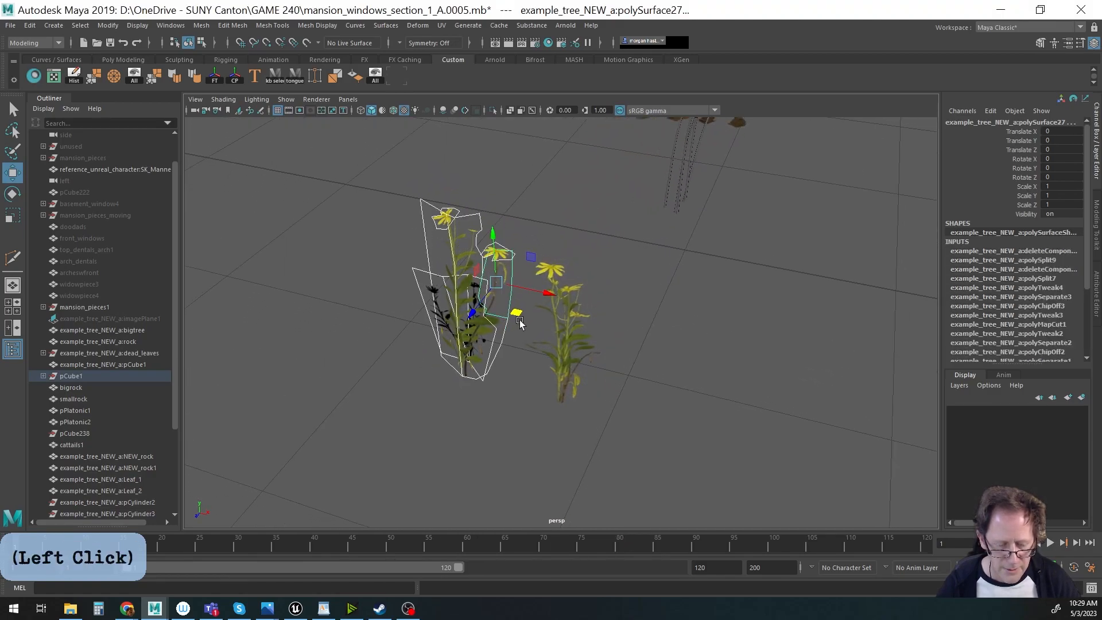
key("space")
left_click_drag(196, 337, 228, 383)
mouse_move(210, 333)
left_mouse_down()
mouse_move(226, 386)
mouse_move(208, 338)
left_mouse_up()
left_click_drag(215, 389, 228, 378)
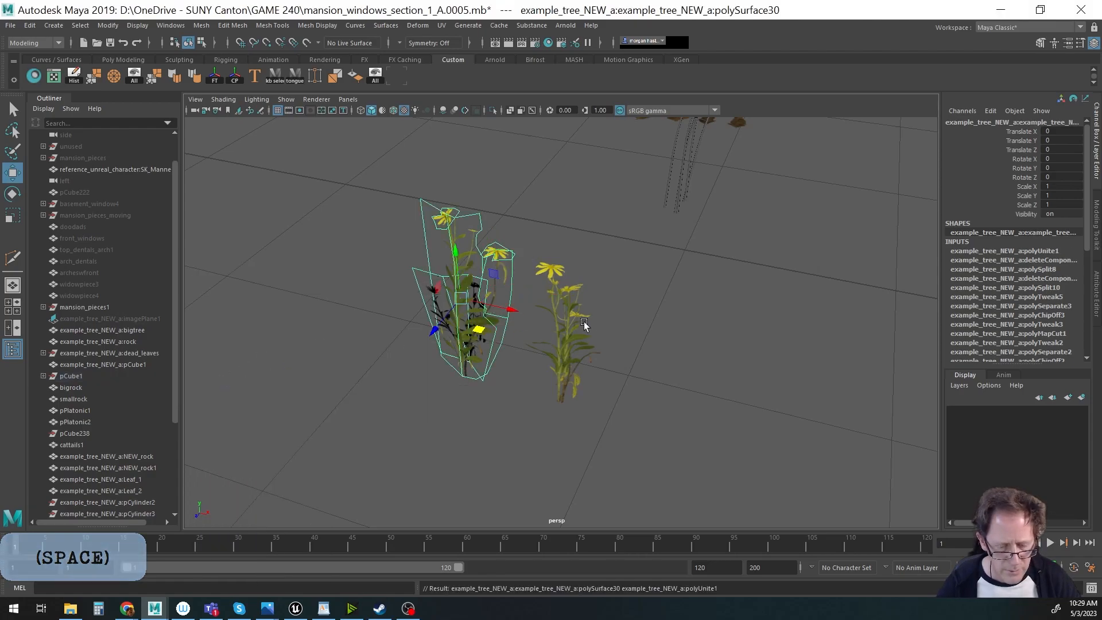
Combine the many-bloomed plant and its flat bloom into one mesh.
left_click_drag(617, 426, 522, 327)
key("g")
left_click(687, 371)
Snap the pivots of both combined flower clumps to vertices at the base of their stems.
left_click(452, 299)
key("d+v")
left_click_drag(464, 282, 465, 373)
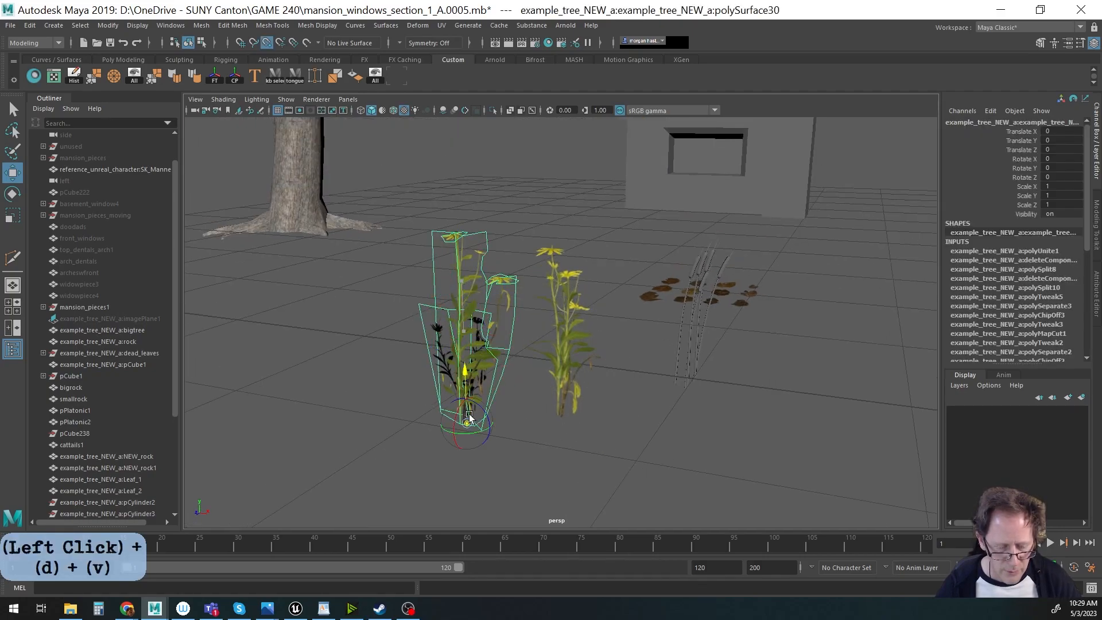
left_click(569, 364)
key("d+v")
left_click_drag(565, 333, 572, 402)
Fine-tune the pivots of both flower clumps, raising them slightly and centering the many-bloomed plant's pivot on its stem base.
middle_click_drag(572, 402, 590, 322, "alt")
left_click_drag(590, 322, 558, 365, "alt")
right_click_drag(558, 366, 590, 394, "alt")
middle_click_drag(591, 394, 657, 427, "alt")
left_click_drag(622, 421, 600, 421, "alt")
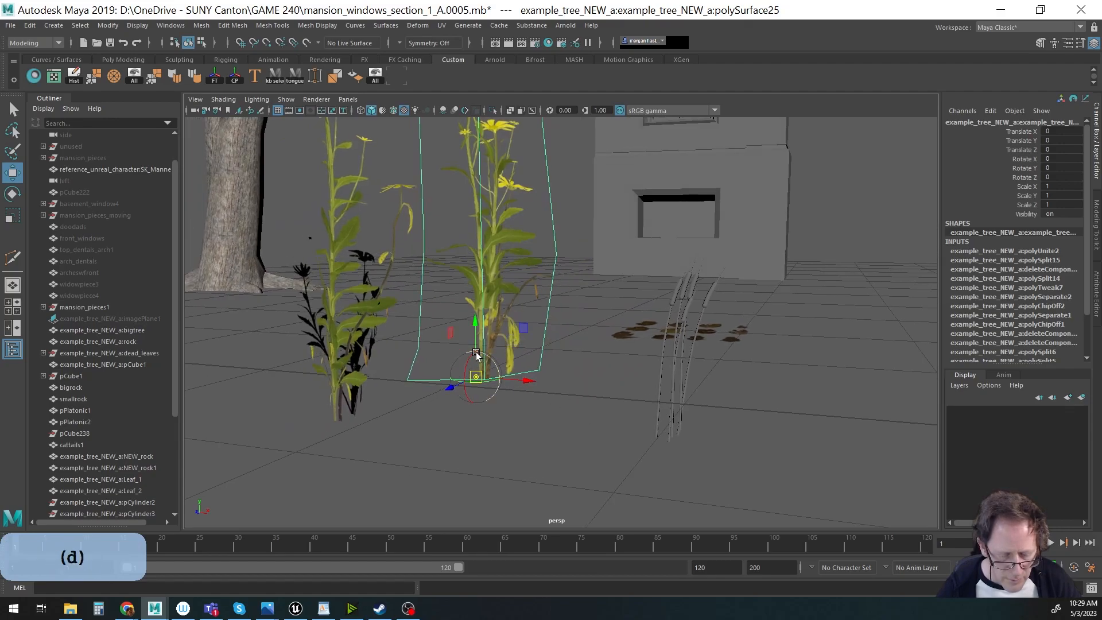
left_click_drag(476, 341, 475, 336)
left_click_drag(515, 376, 521, 376)
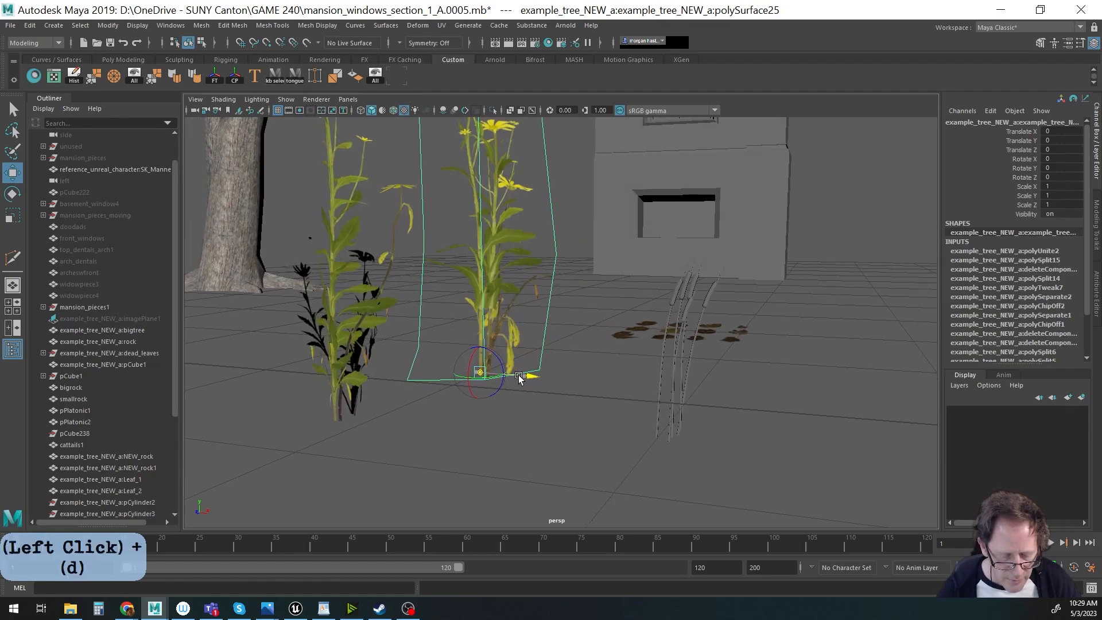
left_click(344, 370)
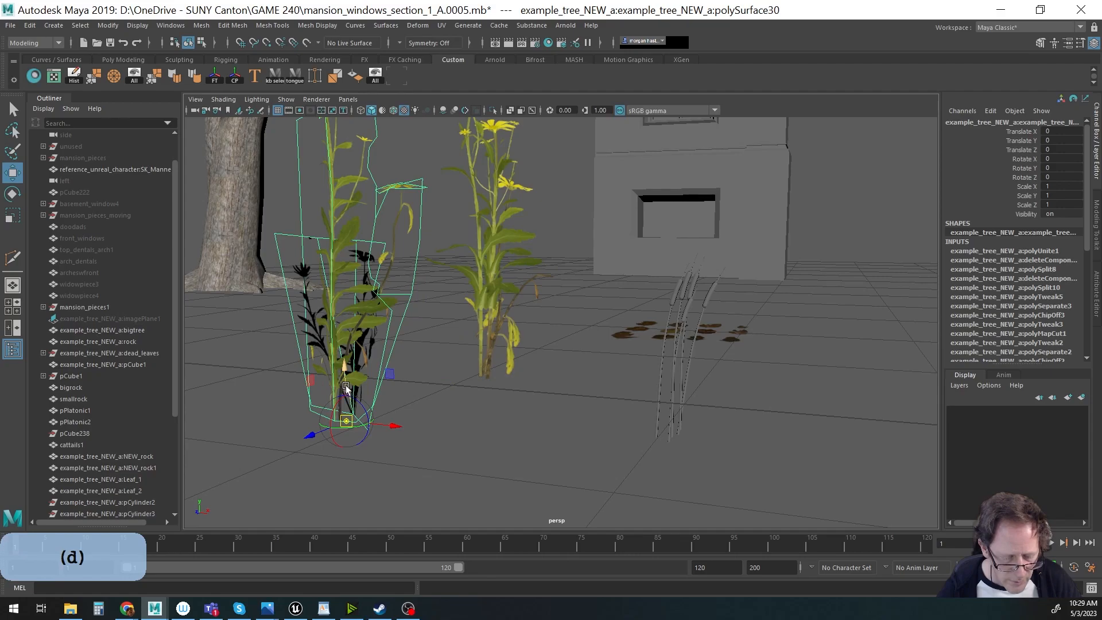
left_click_drag(347, 389, 347, 377)
Move both flower clumps together across the ground to the far side of the large rock, beside the cattails.
right_click_drag(695, 376, 561, 354, "alt")
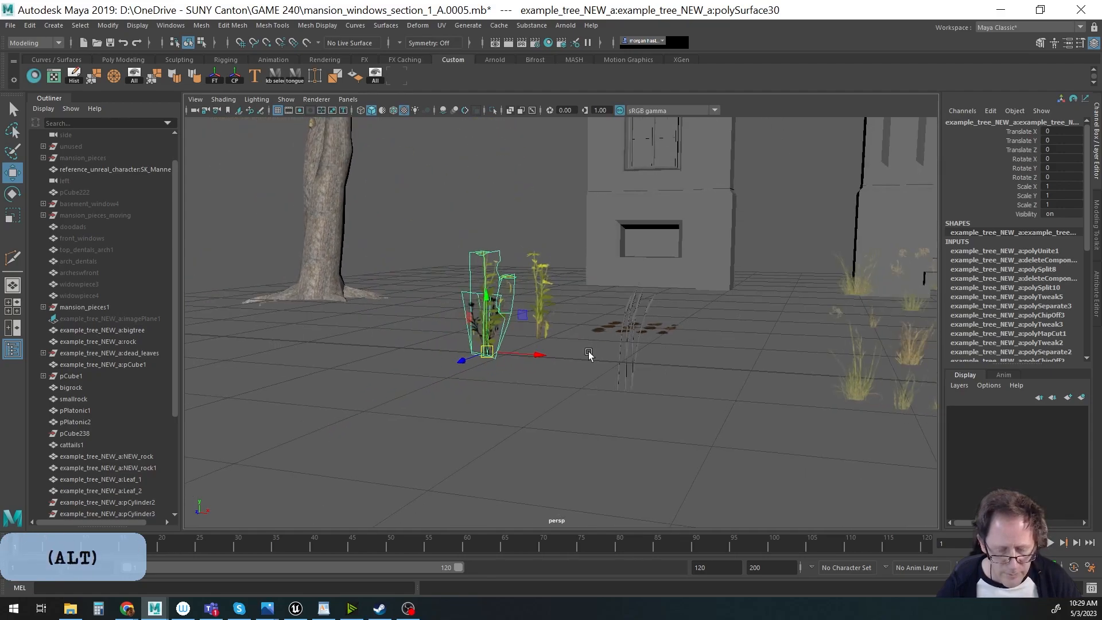
left_click_drag(519, 307, 507, 359, "alt")
right_click_drag(629, 361, 581, 362, "alt")
middle_click_drag(603, 316, 490, 290, "alt")
left_click_drag(343, 228, 484, 351)
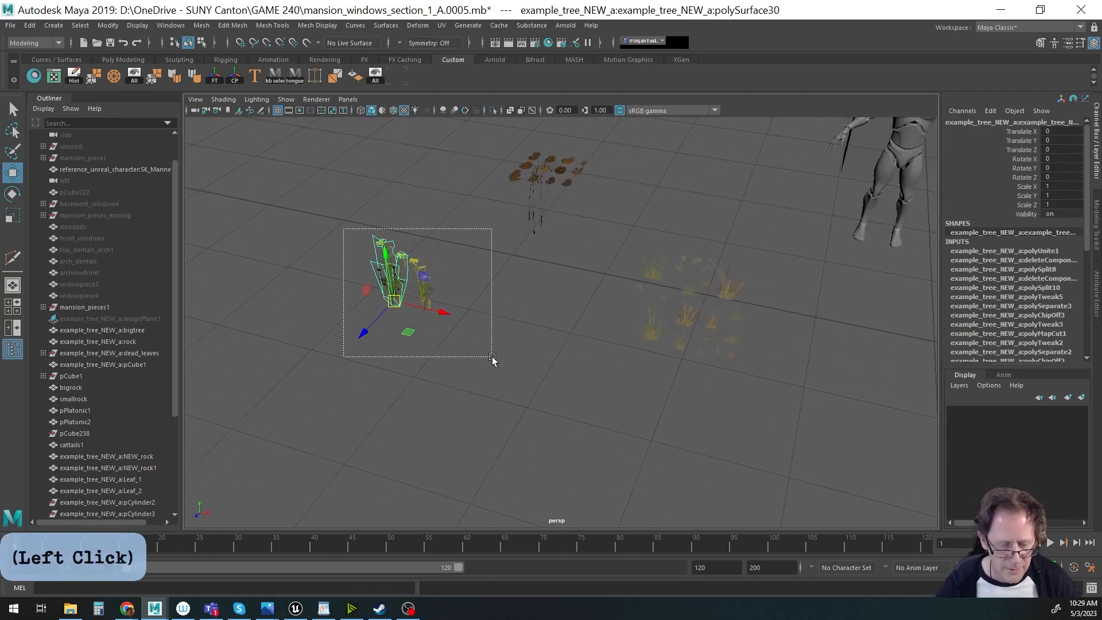
left_click_drag(408, 332, 830, 412)
middle_click_drag(830, 412, 534, 344, "alt")
right_click_drag(706, 402, 581, 368, "alt")
middle_click_drag(581, 368, 465, 343, "alt")
left_click_drag(397, 333, 836, 396)
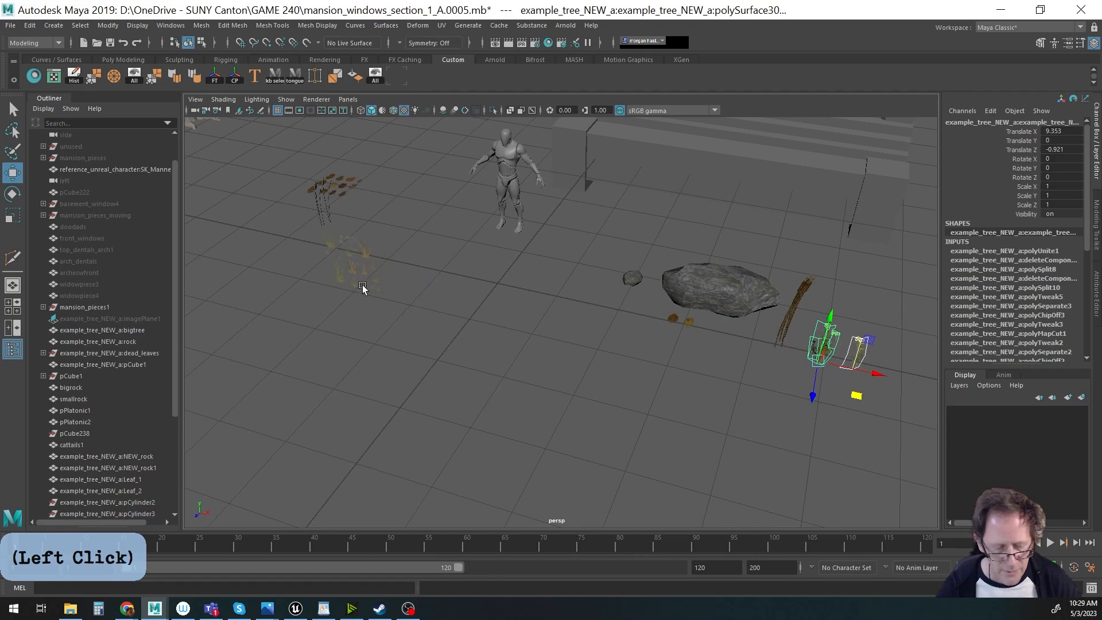
Lay the grass texture plane flat by setting its X rotation to 90.
left_click(346, 261)
middle_click_drag(406, 322, 488, 359, "alt")
left_click_drag(488, 359, 485, 310, "alt")
right_click_drag(488, 313, 688, 342, "alt")
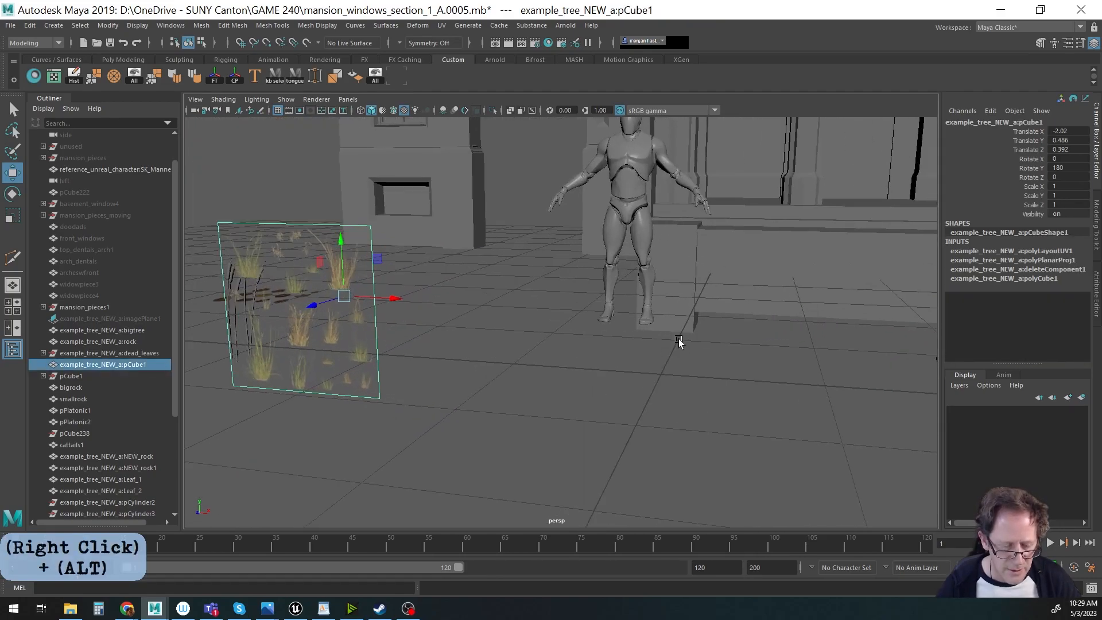
middle_click_drag(578, 327, 624, 313, "alt")
left_click_drag(623, 311, 480, 333, "alt")
middle_click_drag(480, 332, 622, 359, "alt")
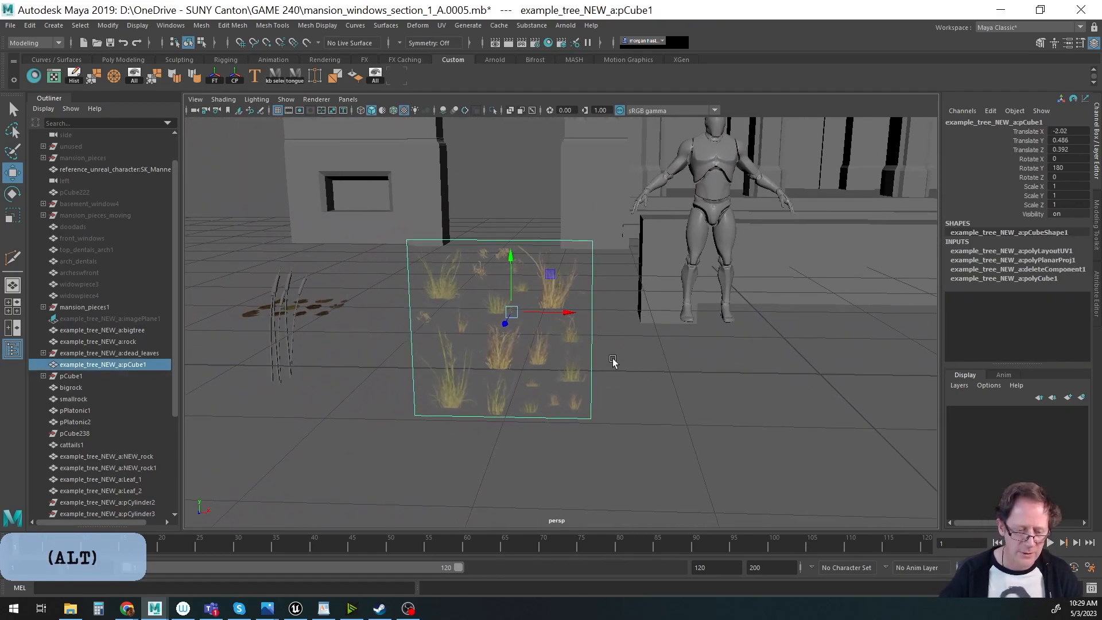
right_click_drag(622, 360, 635, 402, "alt")
middle_click_drag(635, 402, 660, 384, "alt")
left_click_drag(660, 384, 616, 376, "alt")
middle_click_drag(617, 374, 620, 369, "alt")
left_click_drag(620, 369, 669, 398, "alt")
right_click_drag(669, 398, 513, 395, "alt")
left_click_drag(513, 395, 520, 288, "alt")
key("e")
left_click(482, 343)
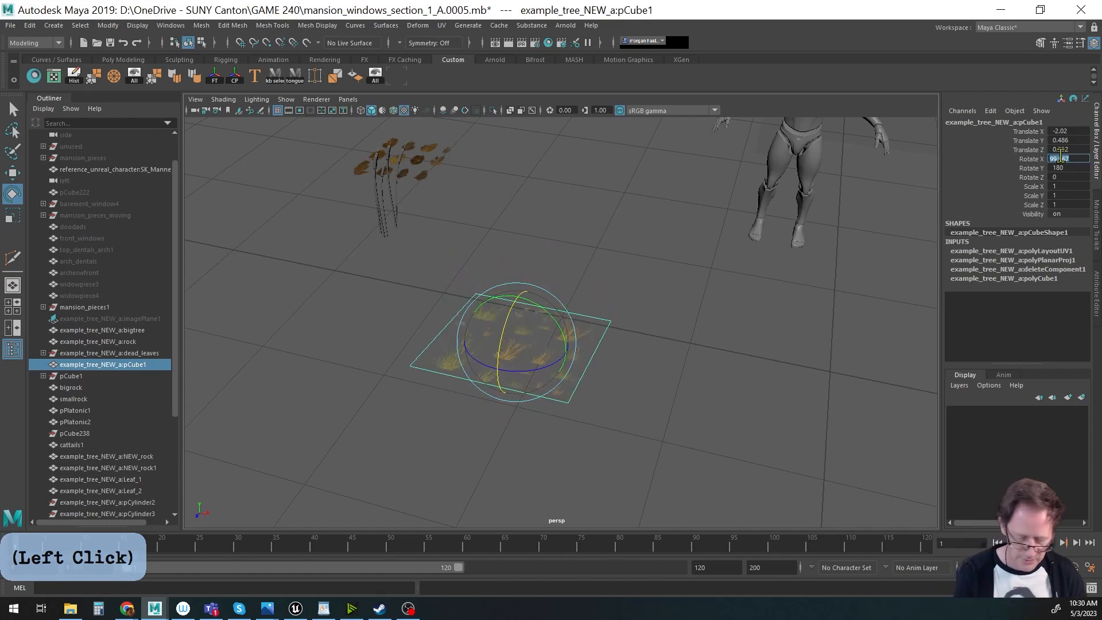
left_click(1061, 158)
type("90")
key("Return")
View the grass plane from above and cut around the tallest green grass clump with the Multi-Cut tool.
left_click_drag(696, 389, 629, 414, "alt")
right_click_drag(630, 413, 785, 400, "alt")
left_click_drag(784, 400, 752, 349, "alt")
key("w")
left_click(752, 350)
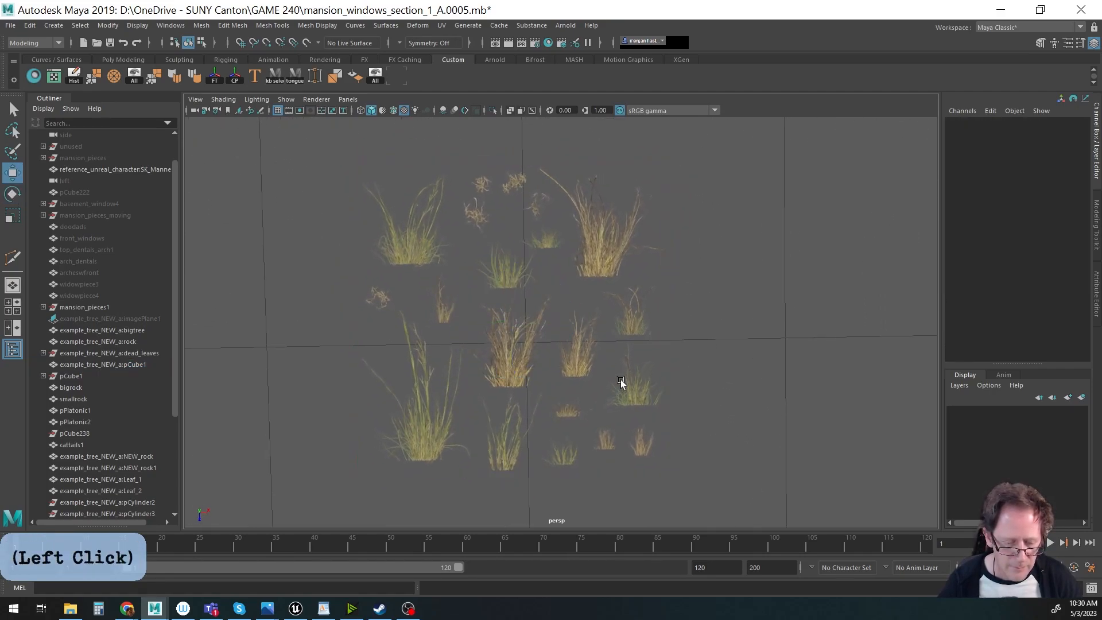
left_click(623, 383)
left_click_drag(749, 401, 752, 403, "alt")
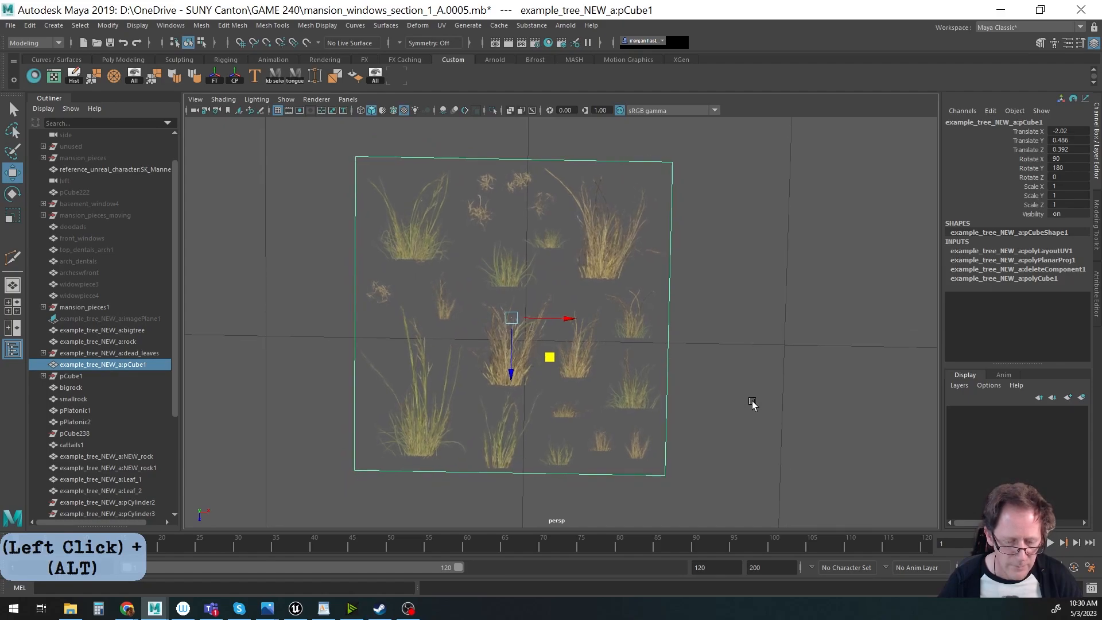
key("ctrl+shift+x")
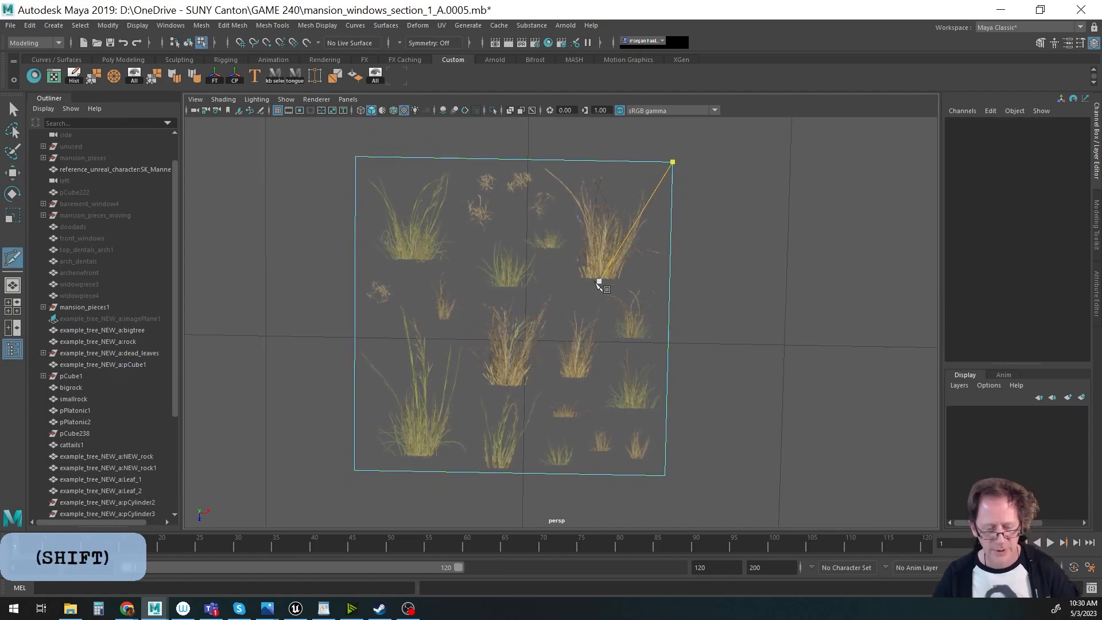
left_click(476, 472)
left_click(469, 400)
left_click(466, 333)
left_click(431, 327)
left_click(413, 294)
left_click(390, 310)
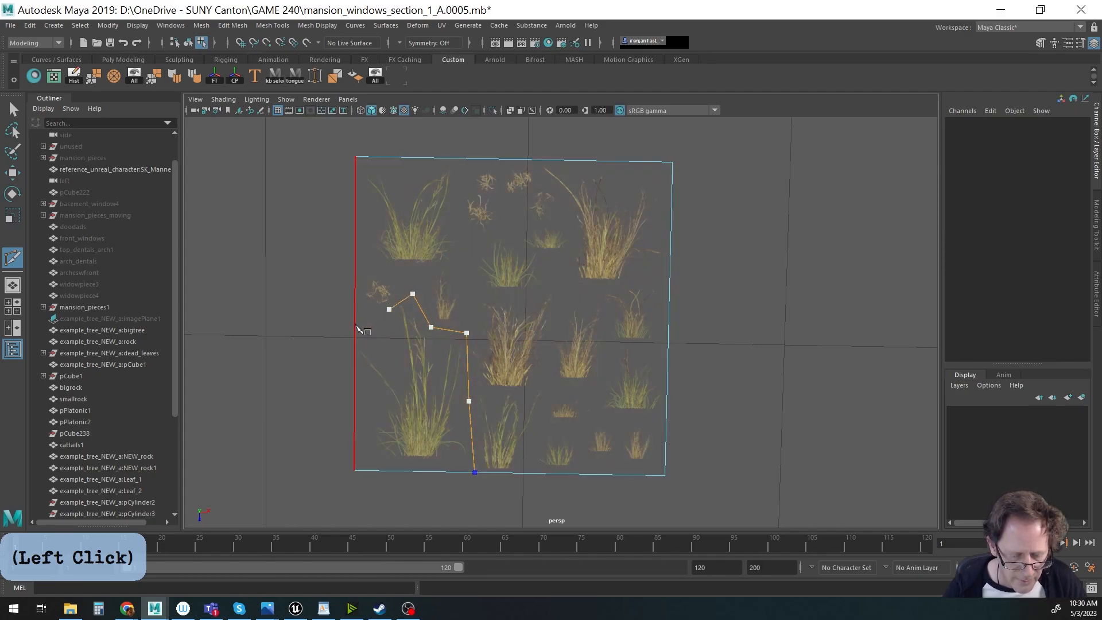
key("Return")
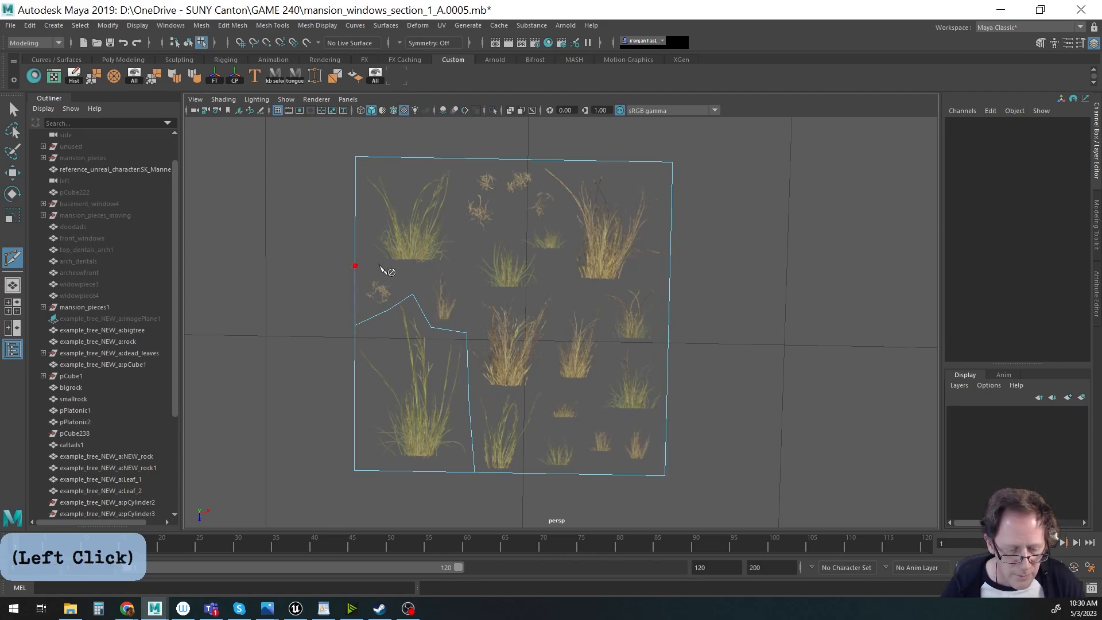
Cut around the green grass clump in the plane's upper corner and the dry grass clump at its center.
left_click(464, 267)
left_click(464, 236)
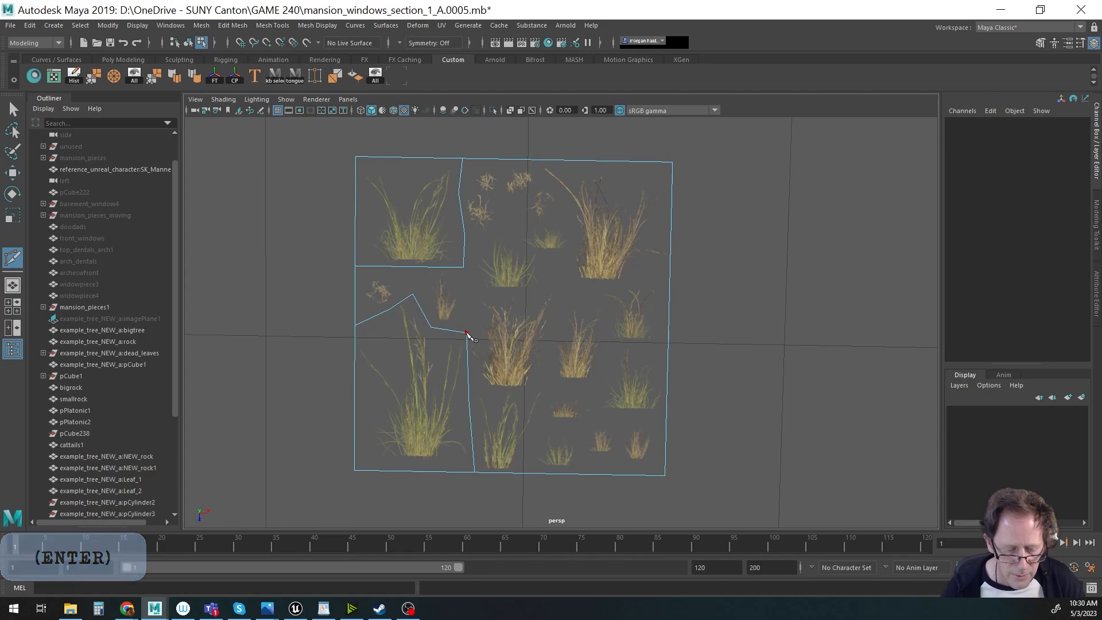
left_click(467, 333)
left_click(472, 297)
left_click(523, 298)
left_click(570, 287)
left_click(545, 367)
left_click(536, 391)
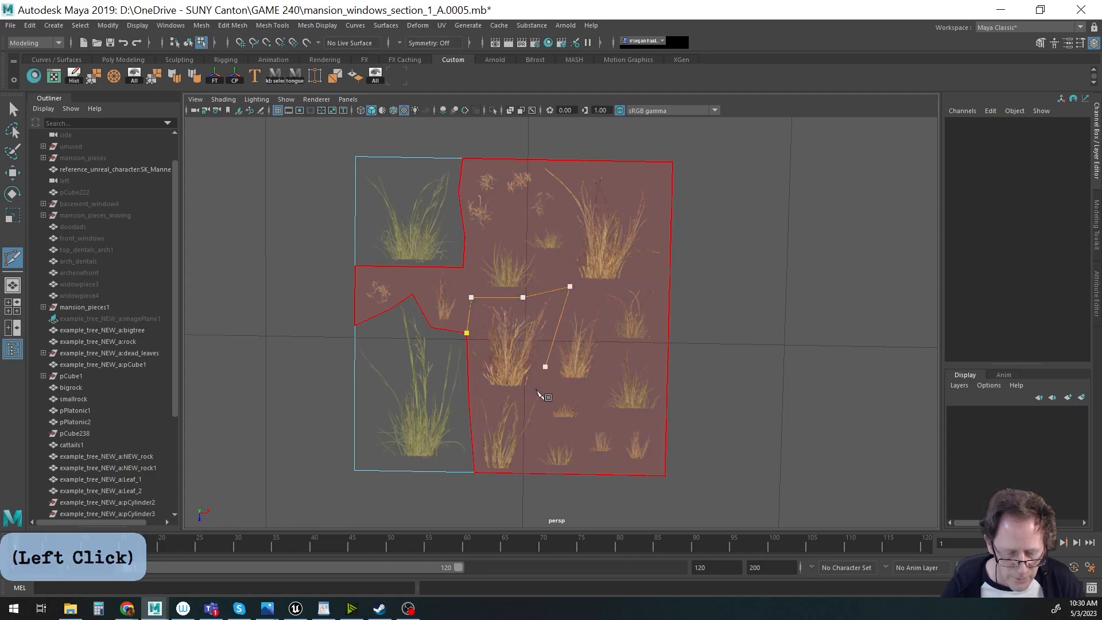
key("Return")
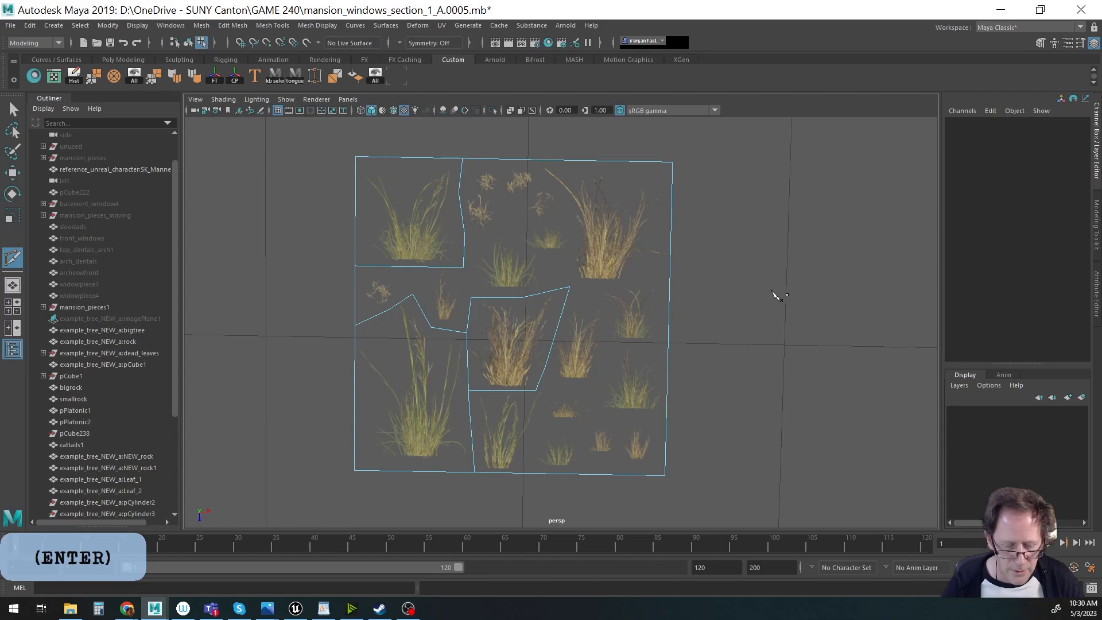
Cut around the smaller dry grass clump adjoining the central dry clump.
left_click(546, 367)
left_click(613, 400)
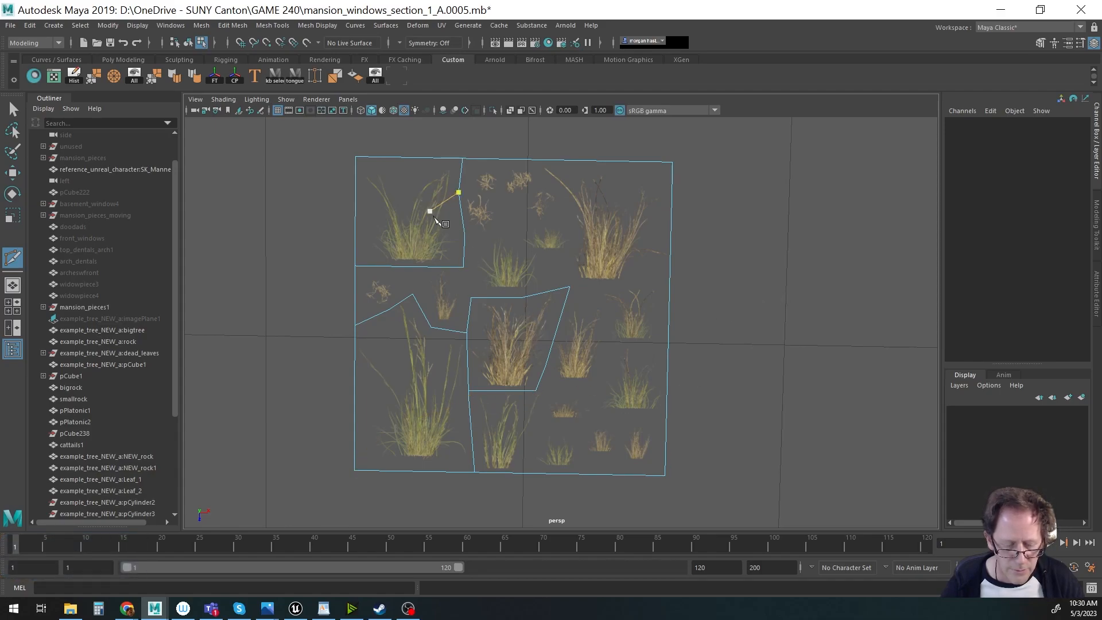
left_click(535, 391)
left_click(599, 388)
left_click(606, 335)
left_click(605, 302)
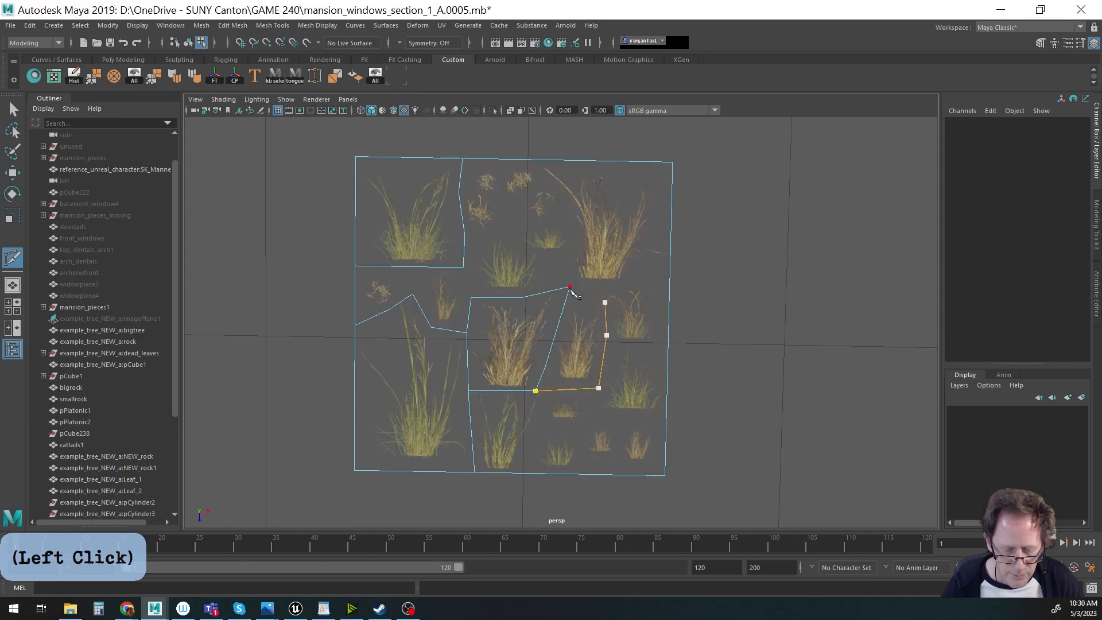
key("Return")
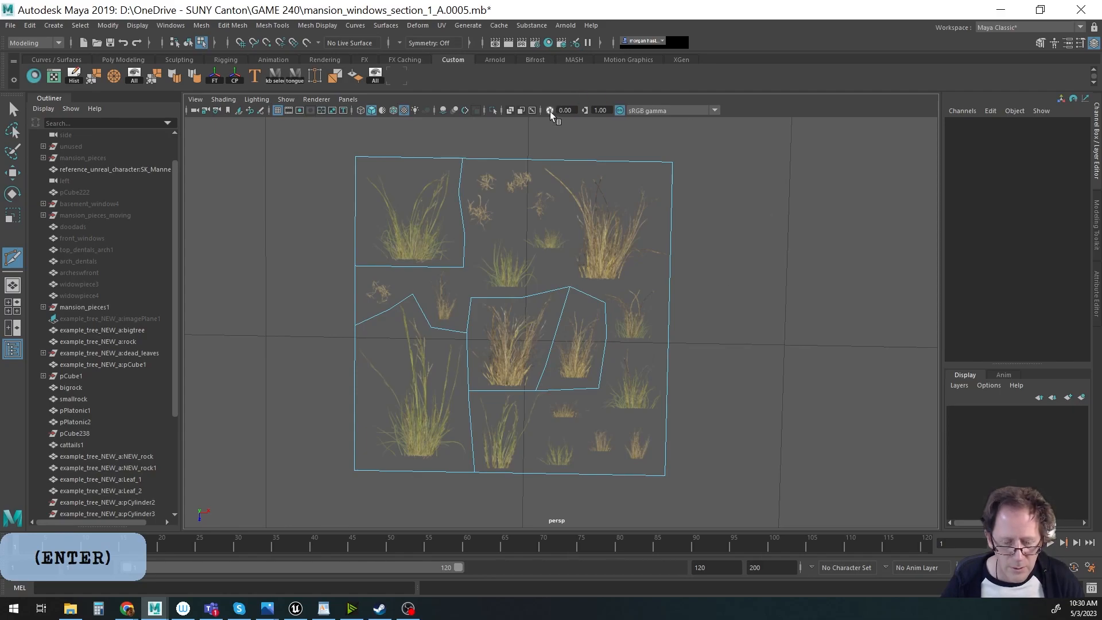
Cut below and above the small green grass tuft at the plane's side edge to isolate it.
key("ctrl+z")
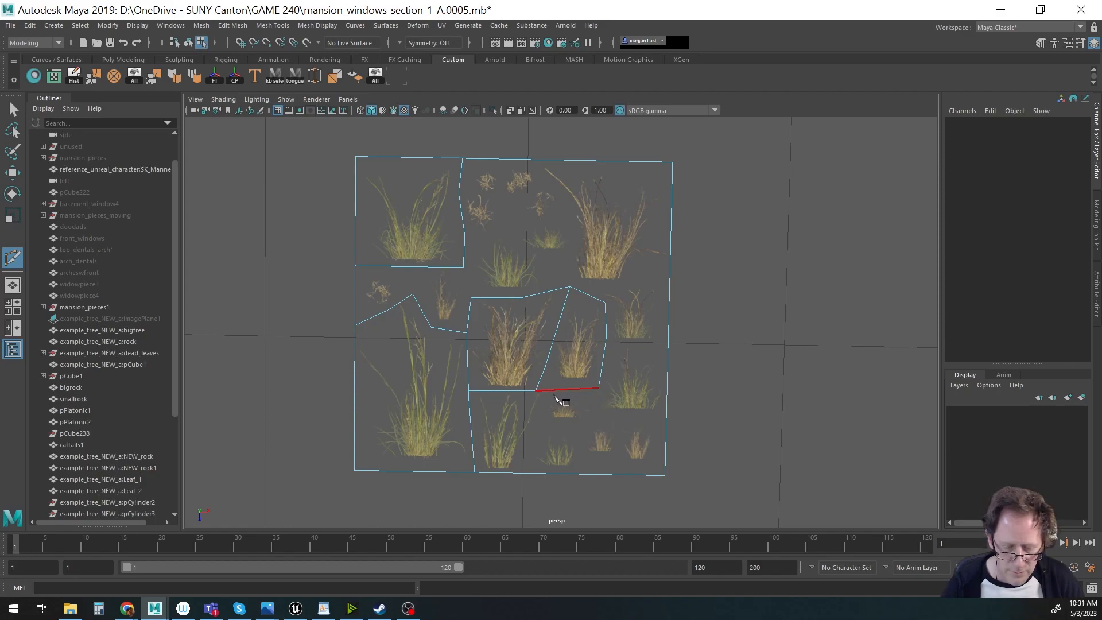
left_click(598, 388)
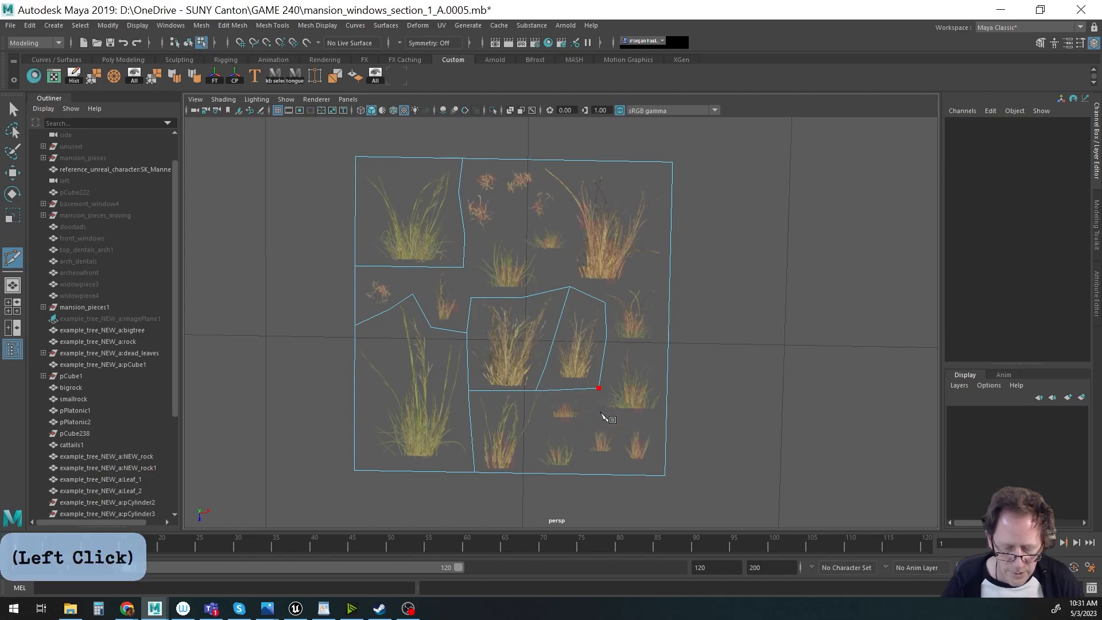
left_click(666, 422)
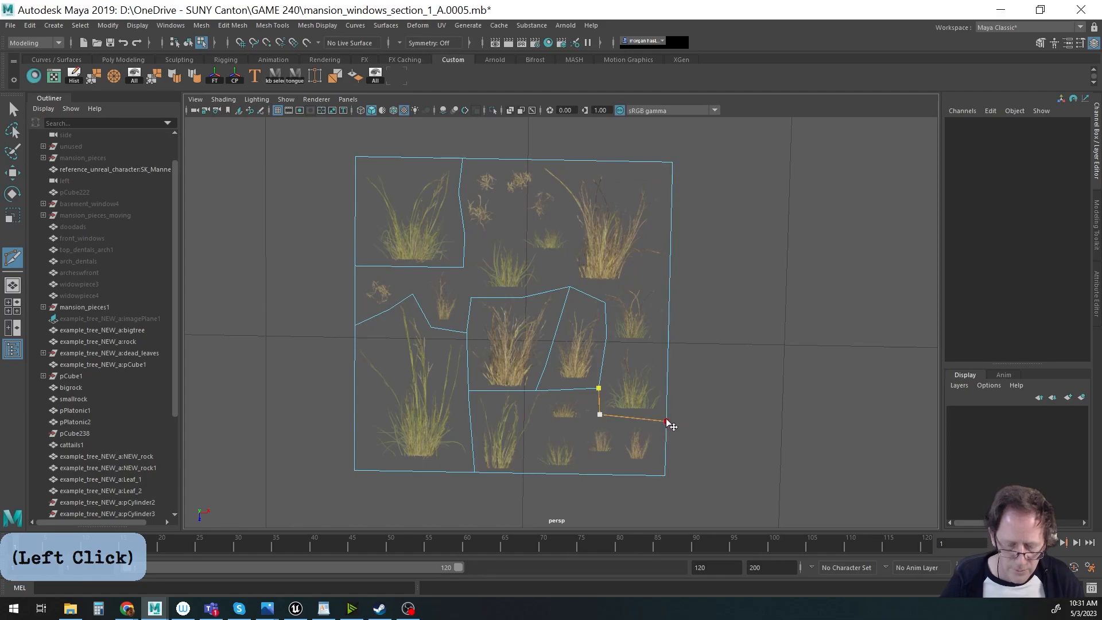
key("Return")
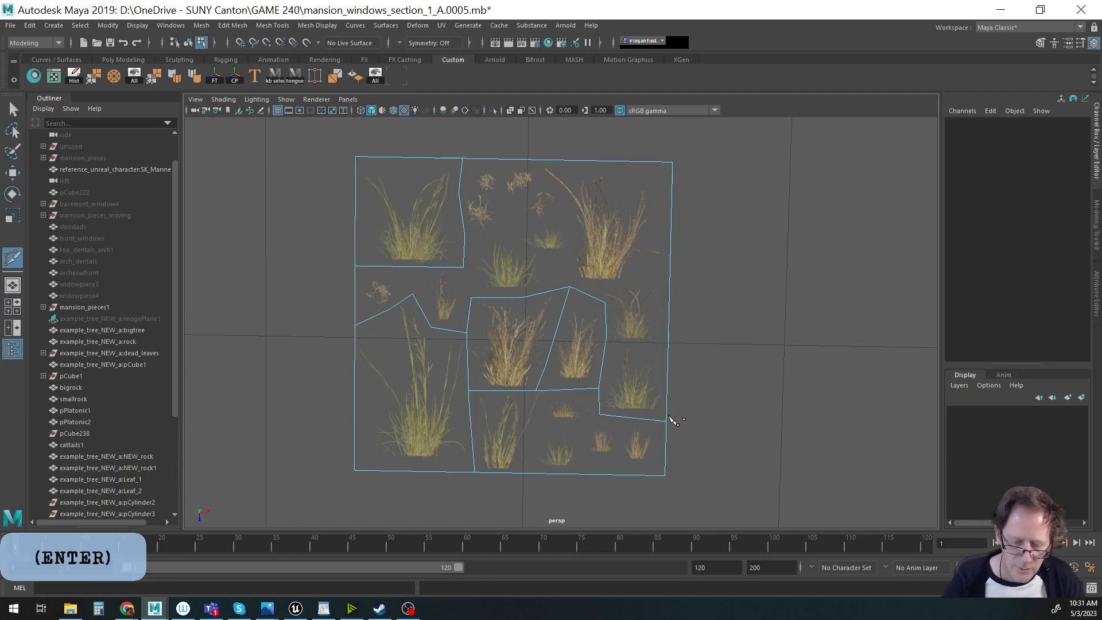
left_click(607, 336)
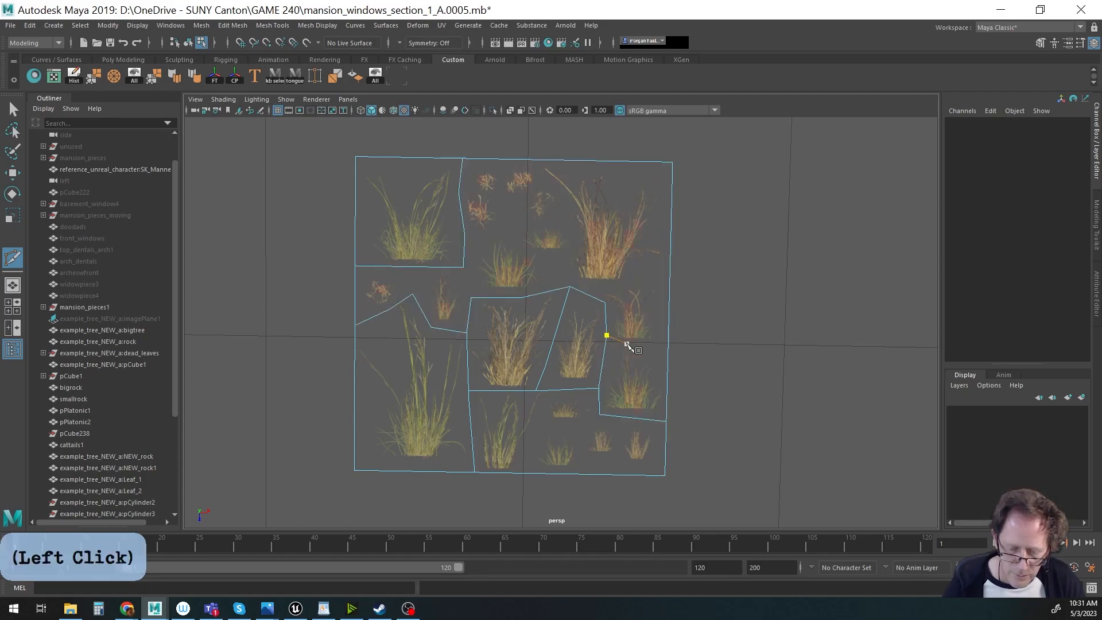
left_click(667, 344)
key("Return")
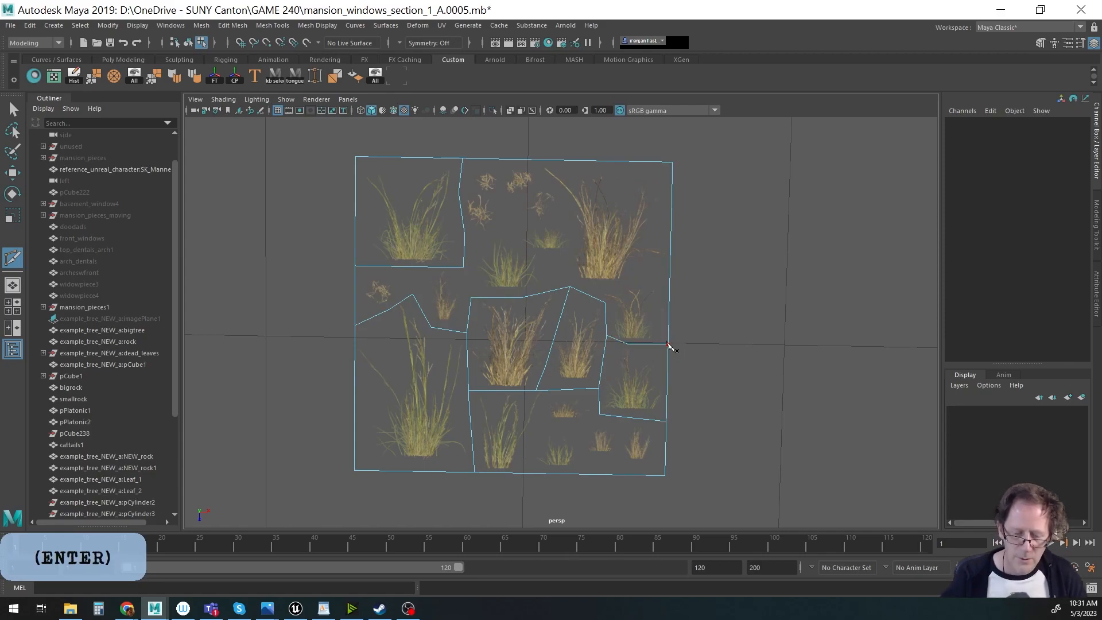
Delete the two leftover faces around the cut grass clumps and return to object selection.
key("w")
left_click(616, 292)
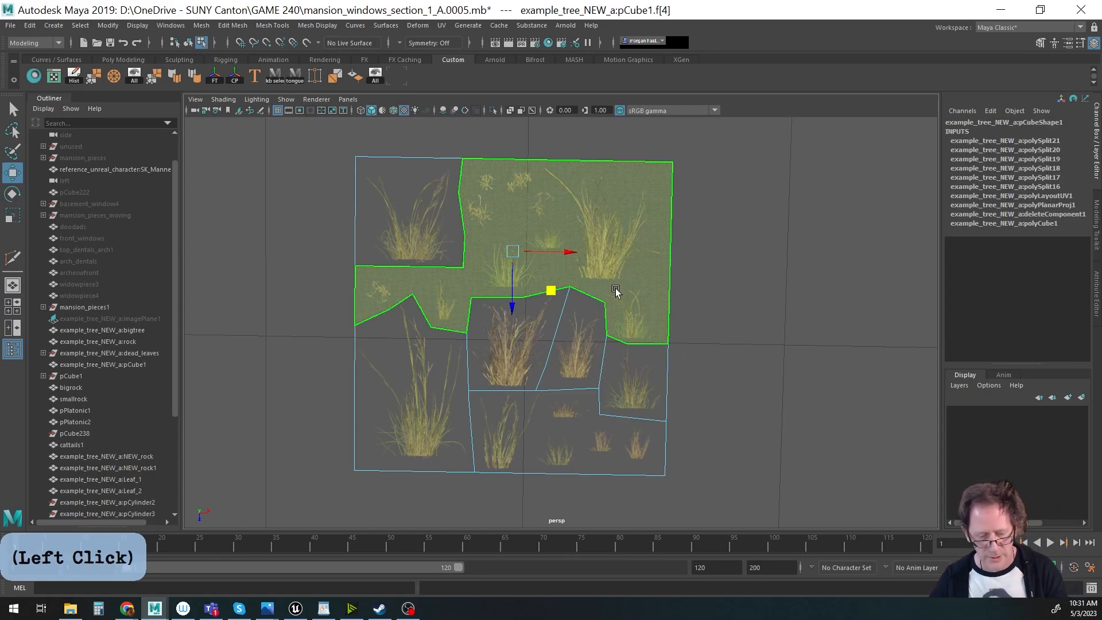
key("Delete")
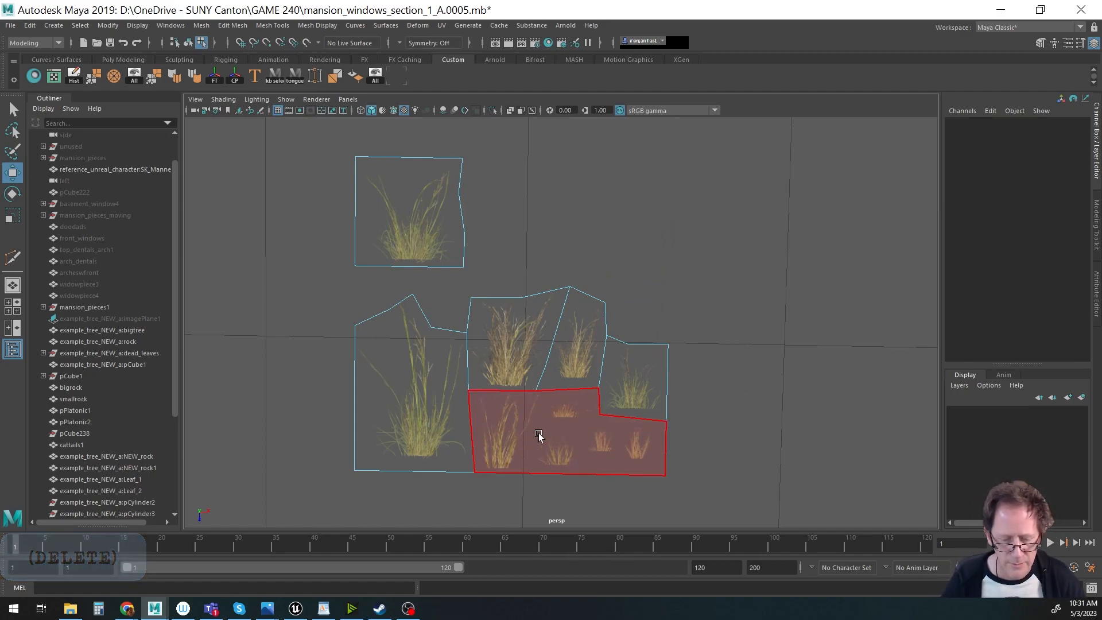
left_click(553, 438)
key("Delete")
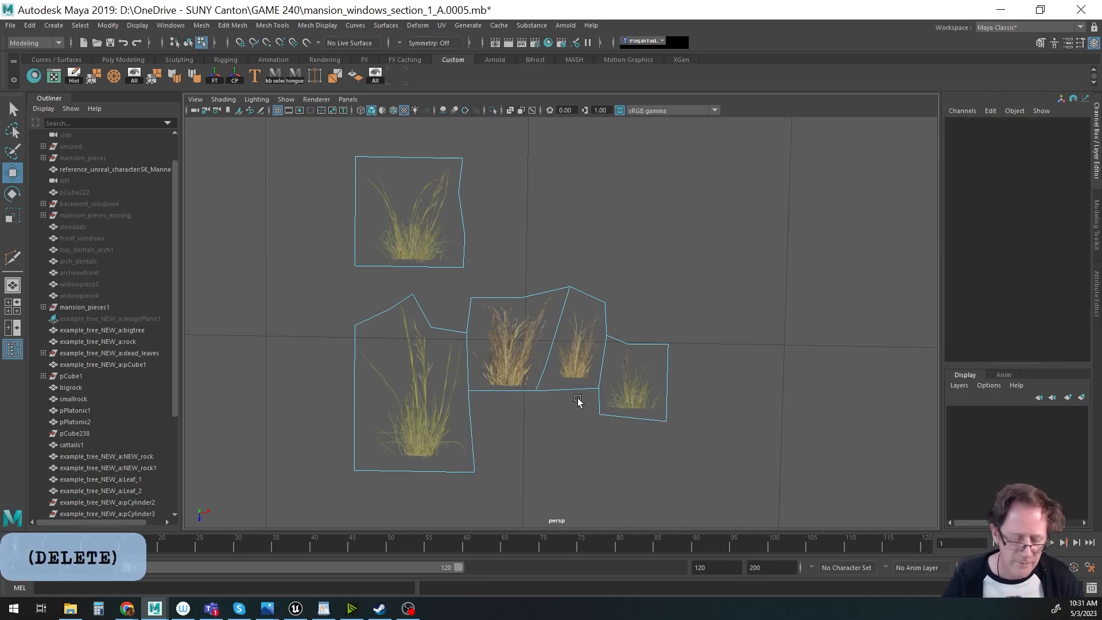
key("w")
key("F8")
Rename the larger combined yellow flower clump to the side of the big rock as WEED_FLOWER.
right_click_drag(642, 394, 173, 372, "alt")
middle_click_drag(729, 383, 467, 402, "alt")
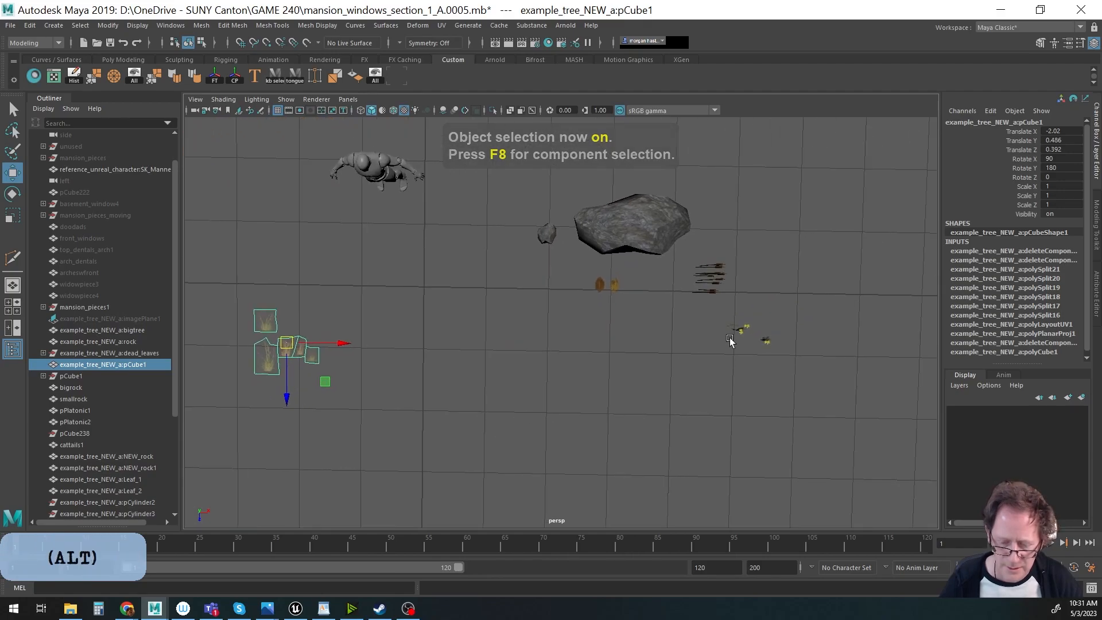
left_click_drag(731, 344, 749, 321)
key("f")
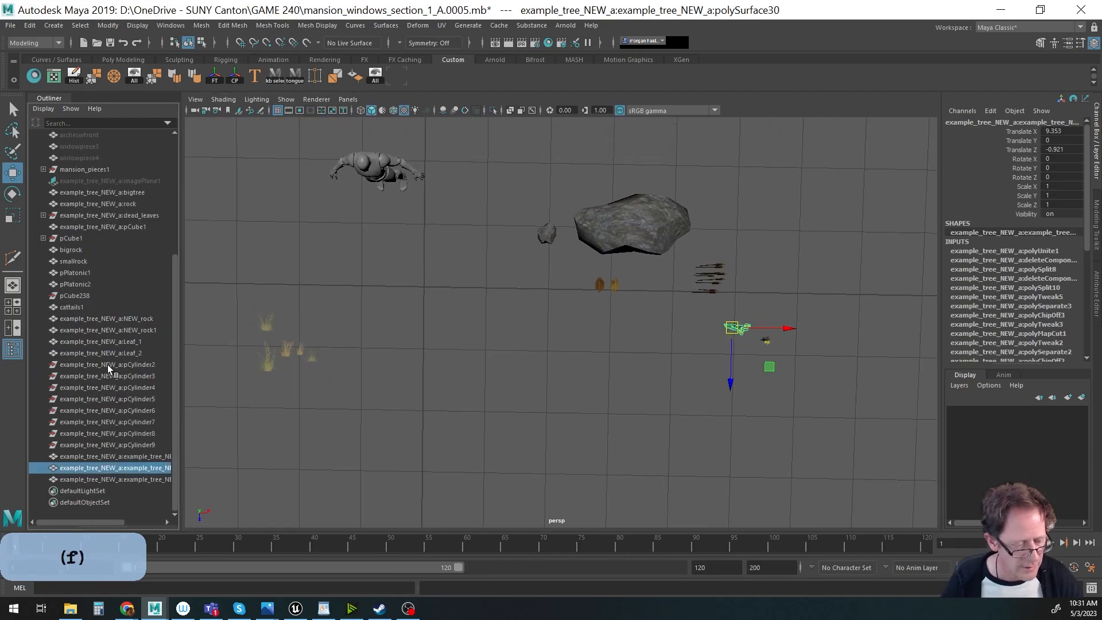
double_click(129, 468)
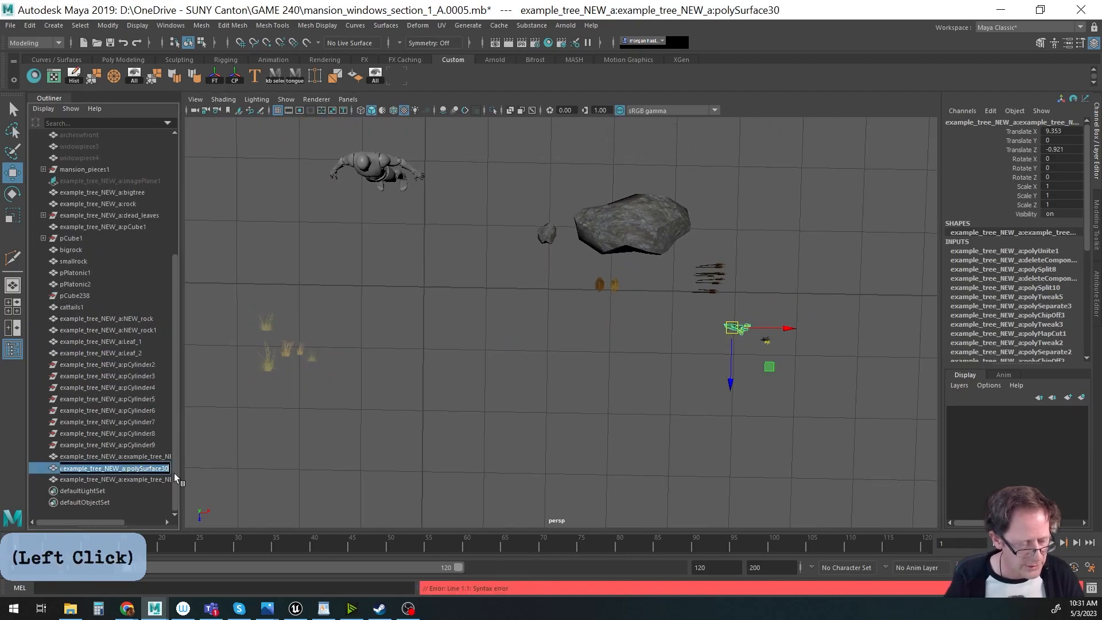
type("we")
key("BackSpace")
key("BackSpace")
key("Caps_Lock")
type("WED")
key("BackSpace")
type("ED_FLOWER")
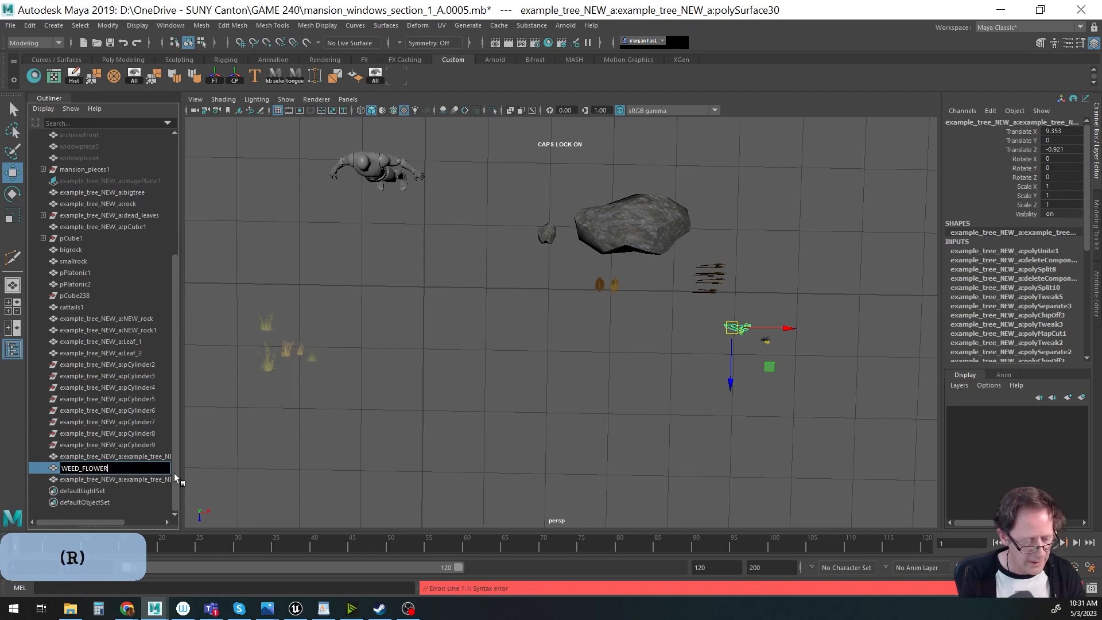
key("Return")
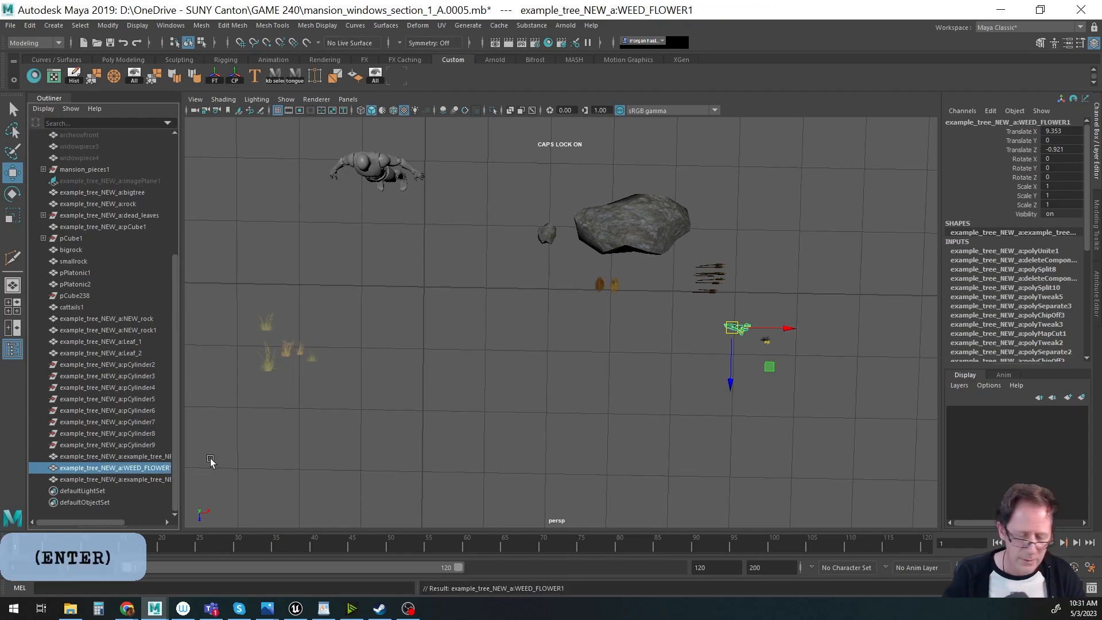
Rename the other, smaller yellow flower clump as WEED_FLOWER_2.
left_click(764, 340)
double_click(93, 480)
type("WEED_FLOW")
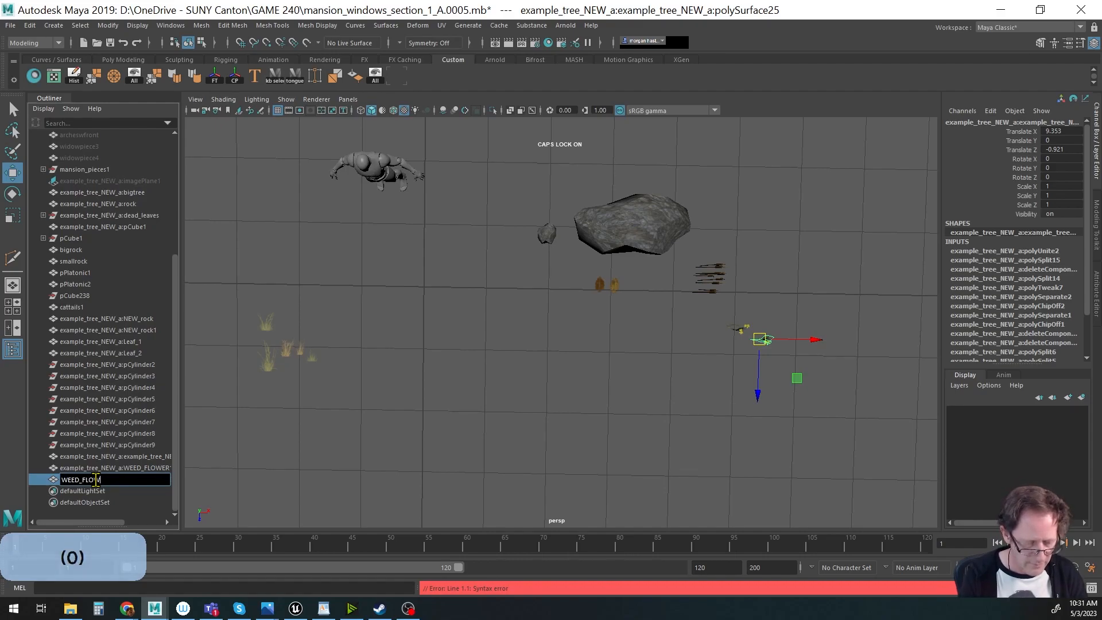
type("ER_2")
key("Return")
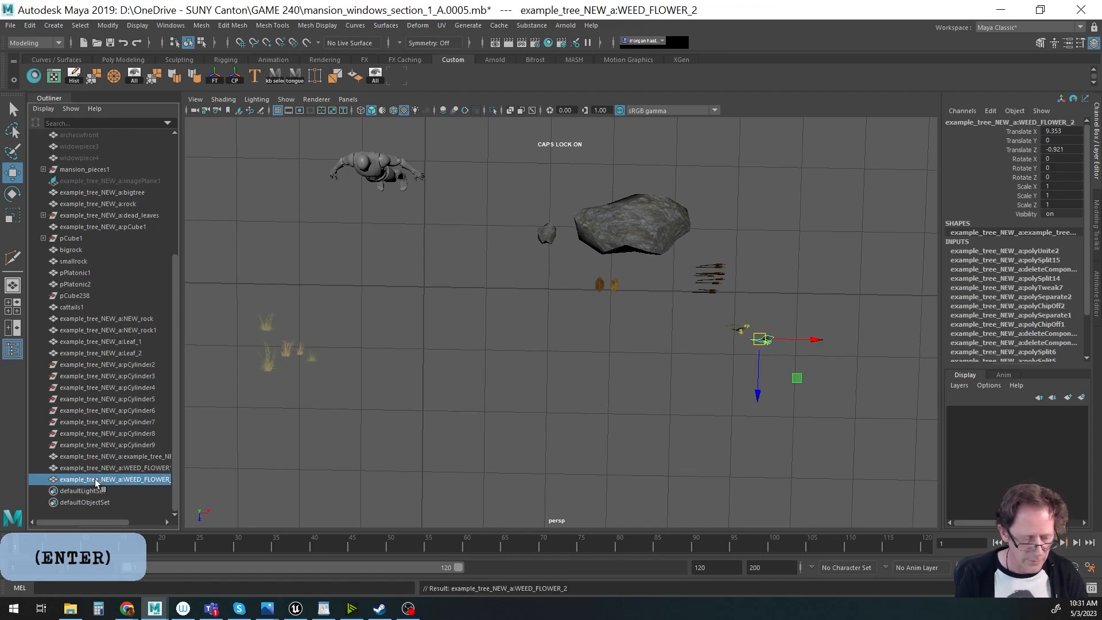
Extract the face of the small green grass tuft from the cut grass plane as a separate piece.
left_click(267, 327)
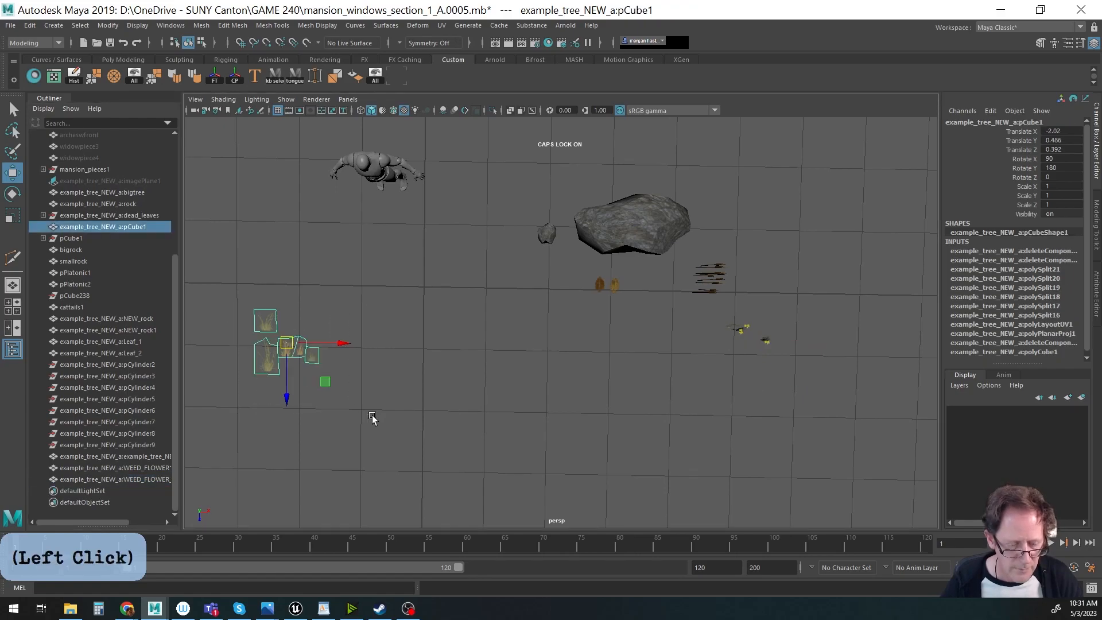
key("f")
middle_click_drag(552, 448, 556, 452, "alt")
right_click_drag(555, 452, 462, 443, "alt")
key("Caps_Lock")
right_click_drag(777, 356, 770, 319)
left_click(653, 378)
key("ctrl")
key("space")
left_click_drag(671, 493, 680, 418)
left_click(713, 485)
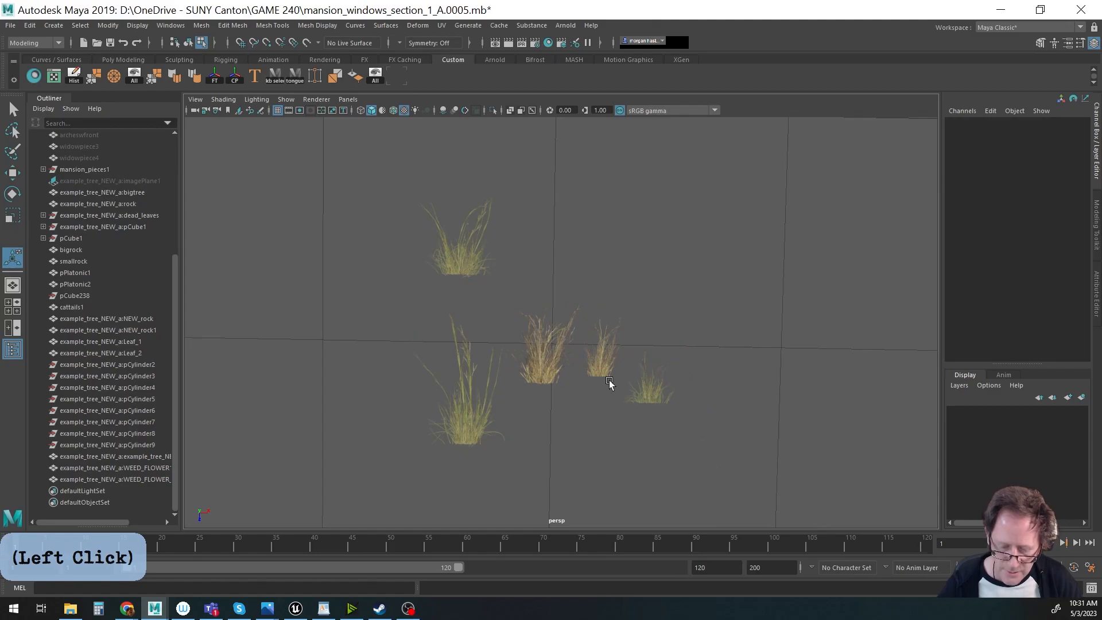
Extract the faces of the small dry clump, the larger dry clump and the upper green clump as separate pieces.
left_click(600, 367)
key("g")
left_click(616, 450)
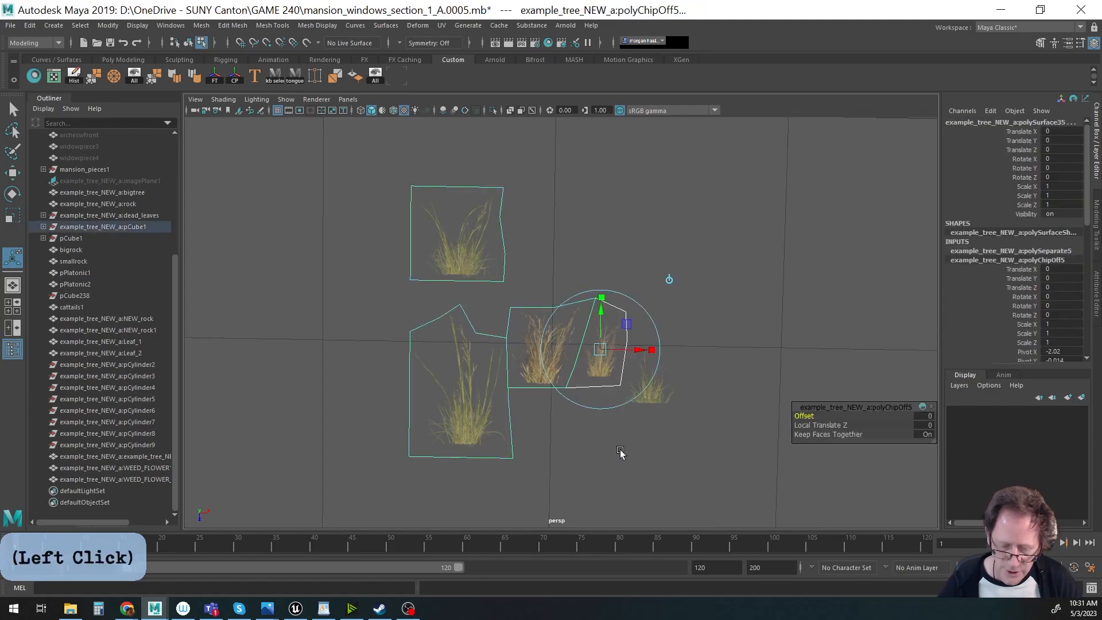
left_click(554, 354)
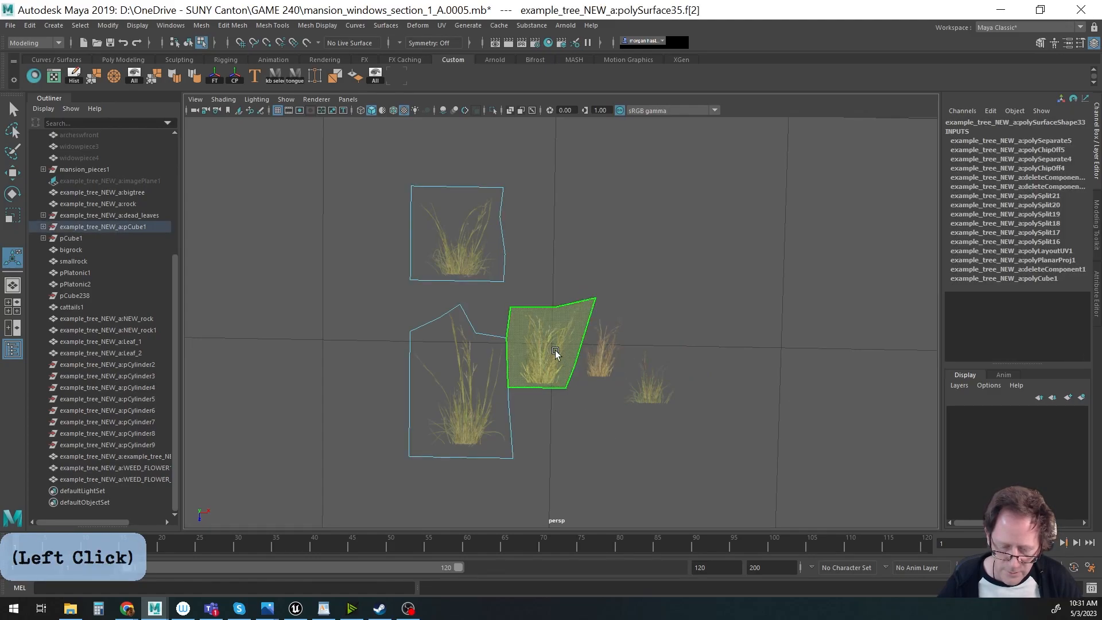
key("g")
left_click(634, 465)
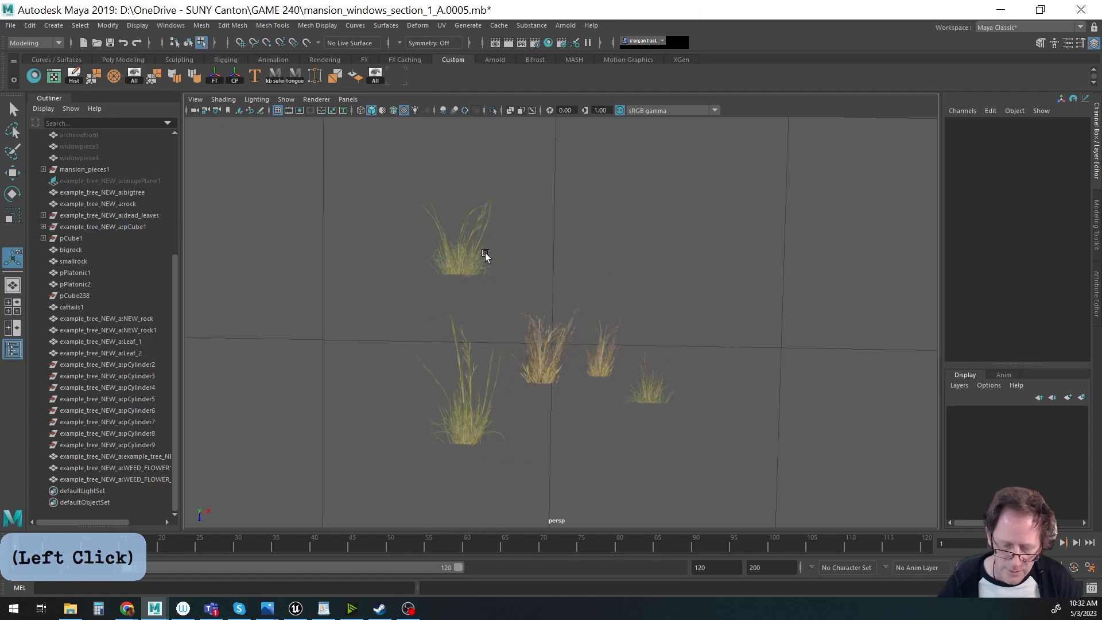
left_click(465, 247)
key("g")
left_click(610, 405)
Select all five grass pieces as whole objects and center their pivots.
key("w")
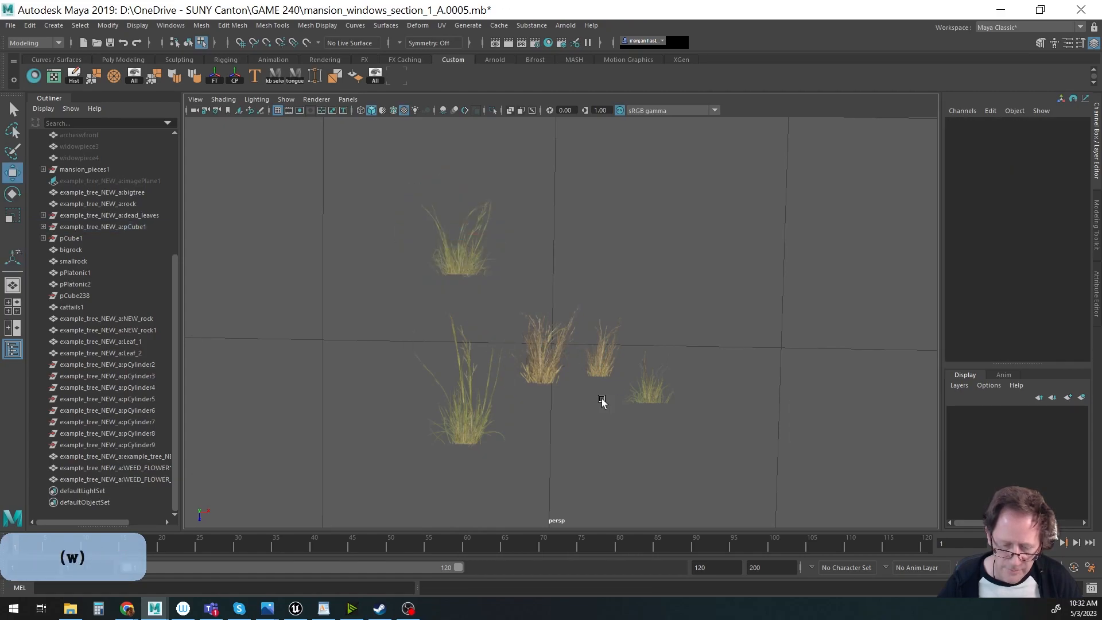
left_click_drag(375, 209, 789, 519)
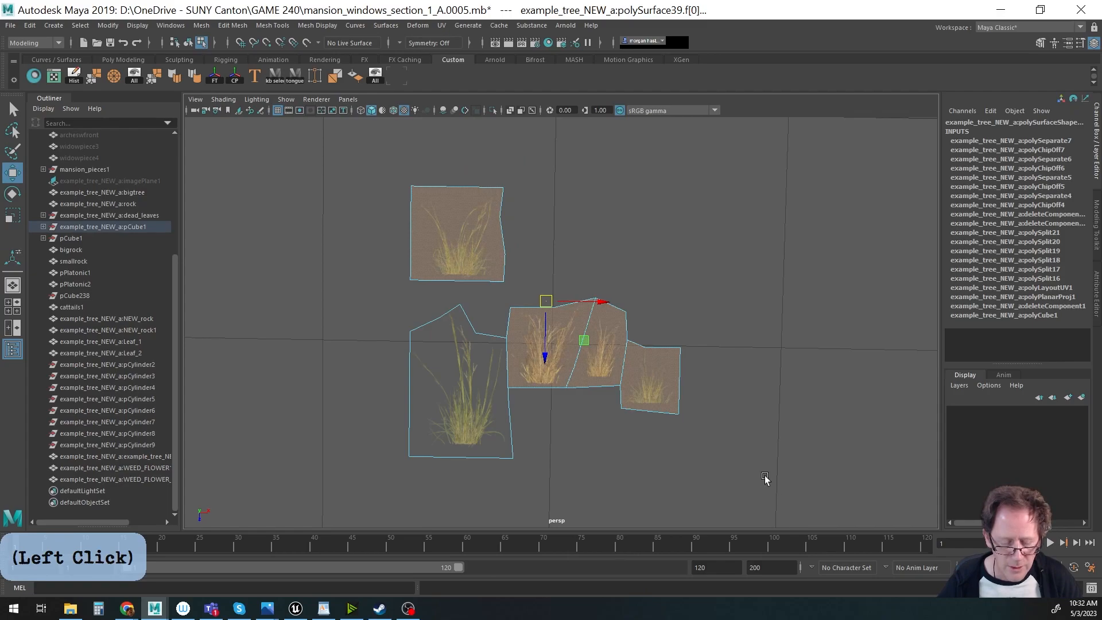
key("F8")
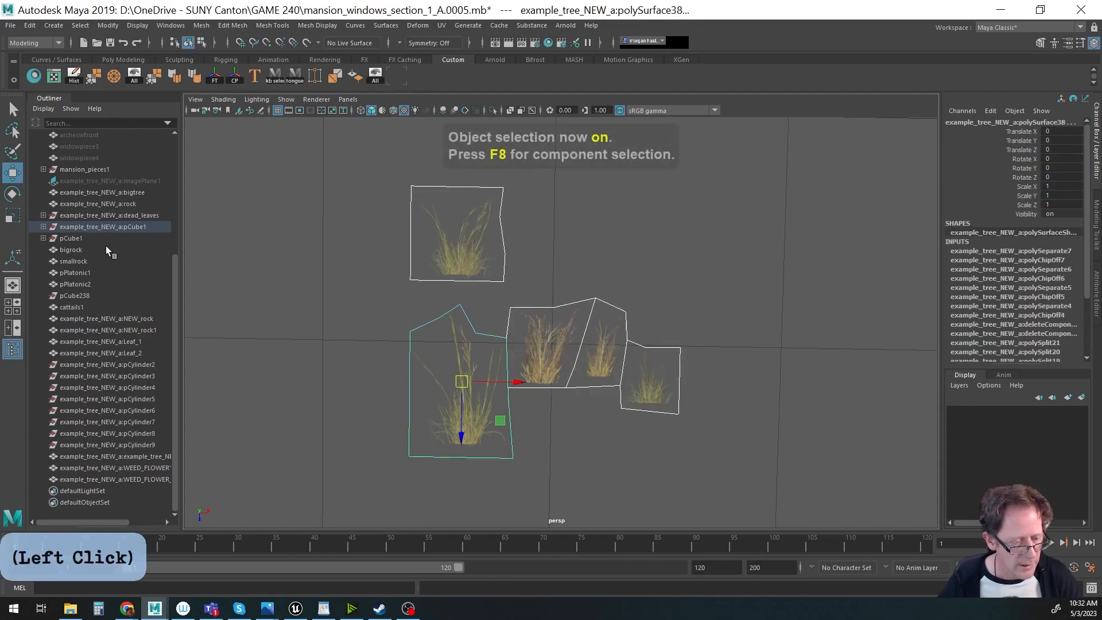
Ungroup example_tree_NEW_a:pCube1 and each nested polySurface group so that all five grass pieces stand alone.
left_click(75, 224)
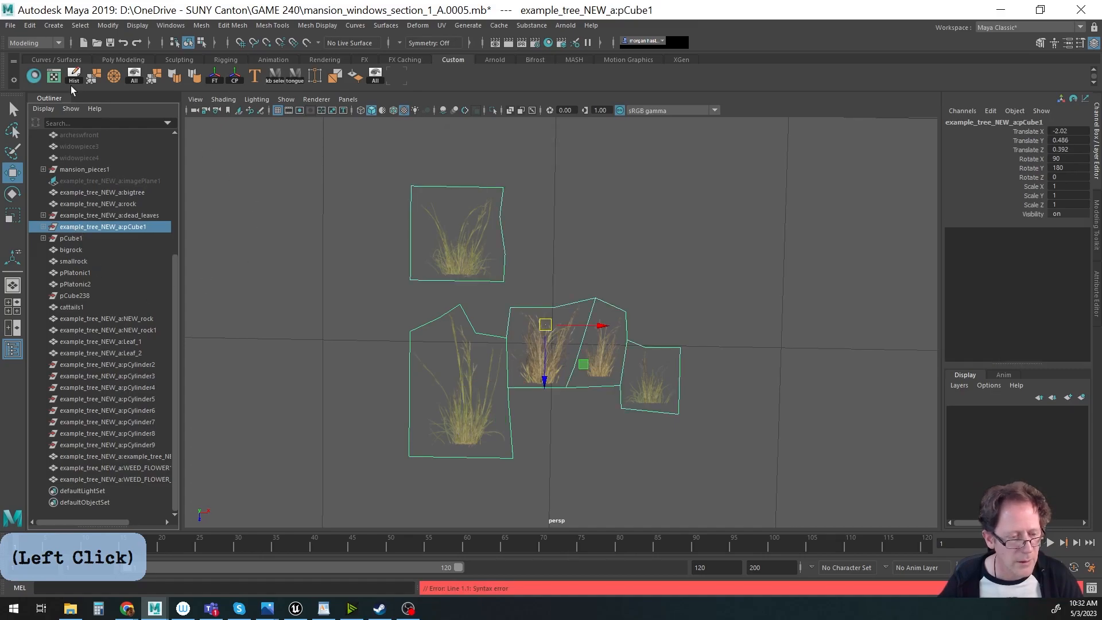
left_click(30, 25)
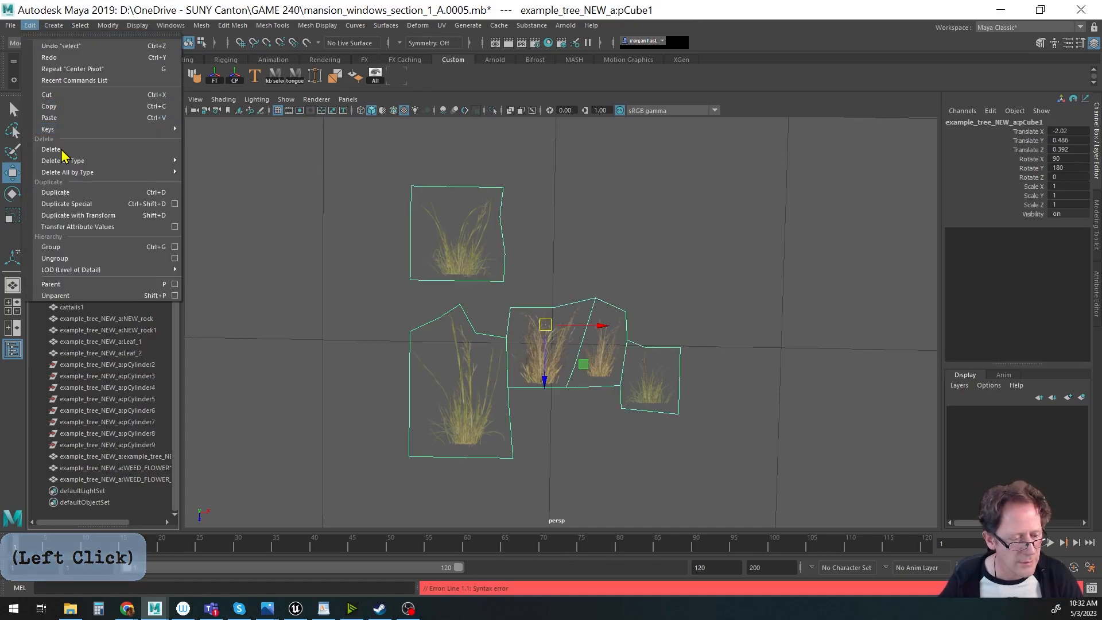
left_click(55, 258)
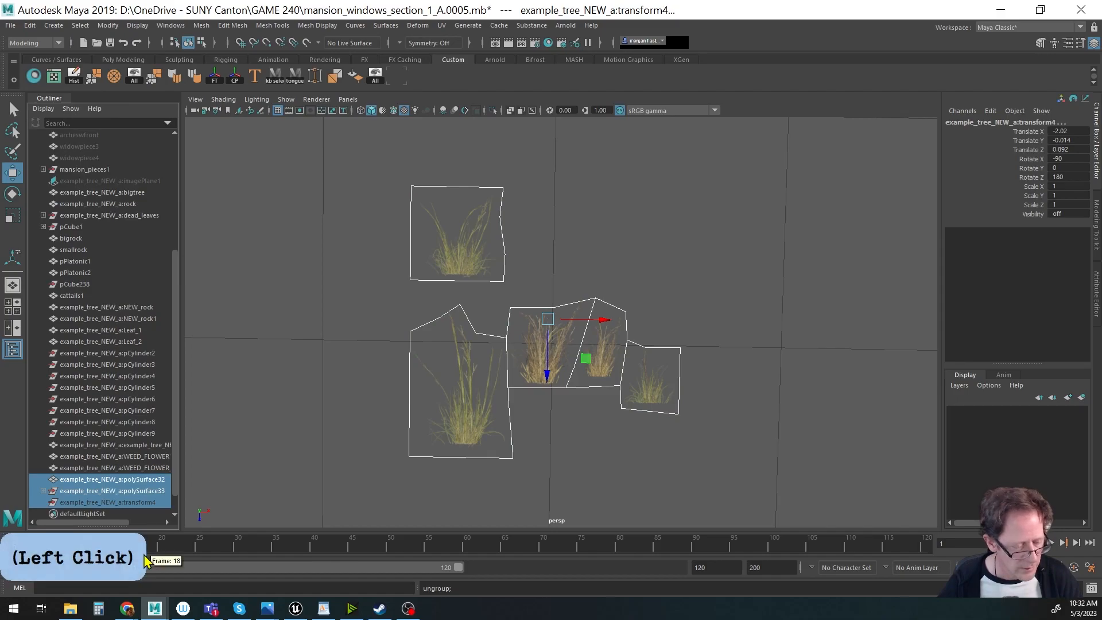
left_click(96, 493)
key("g")
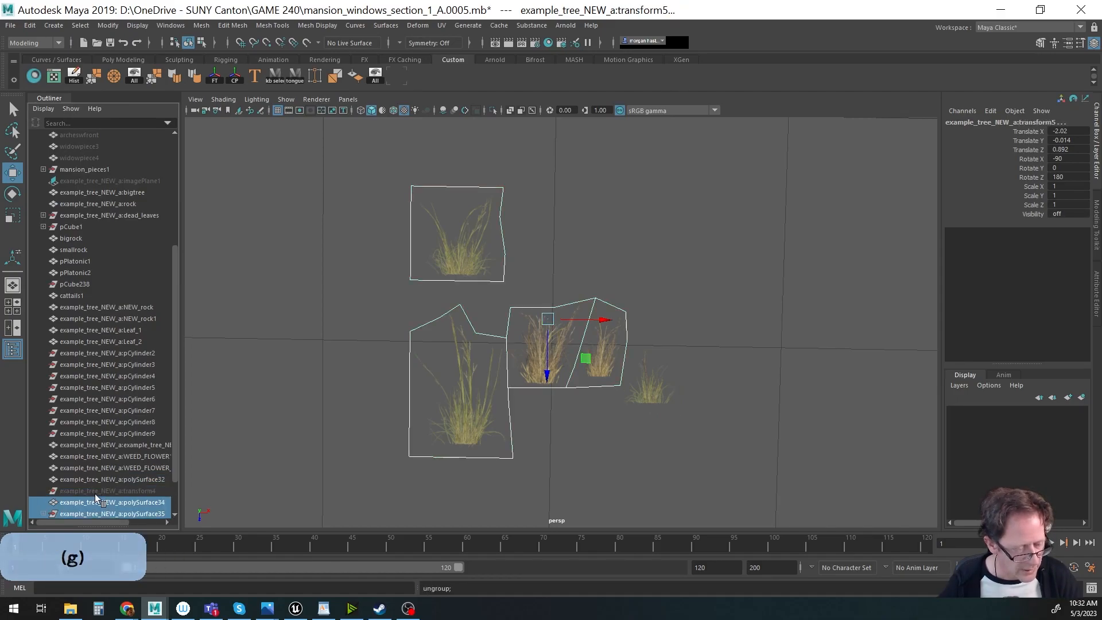
left_click(81, 467)
key("g")
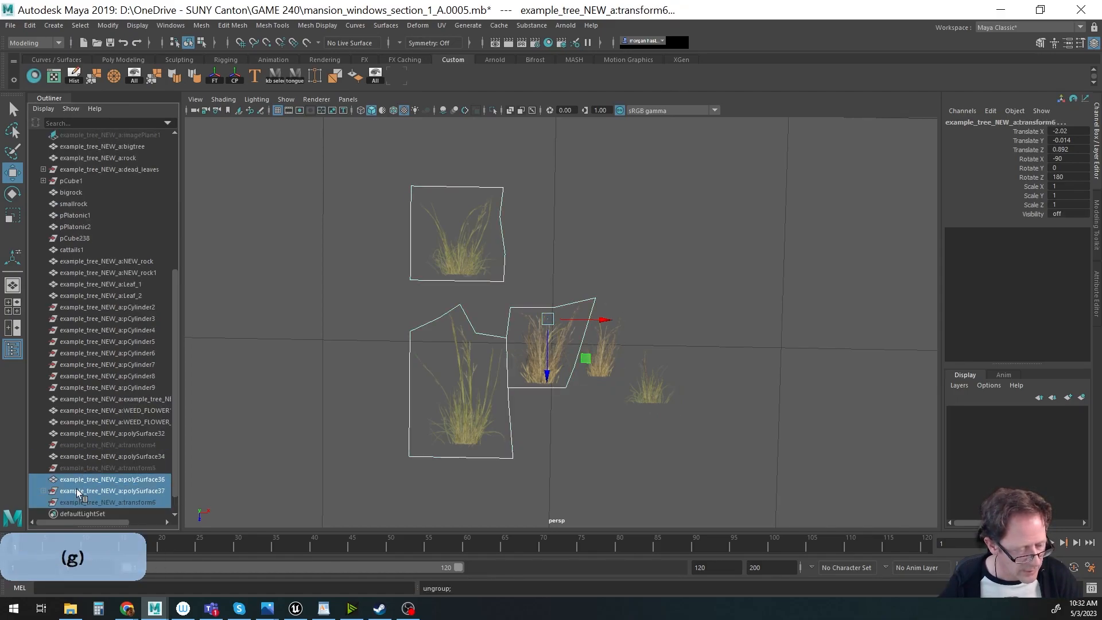
left_click(81, 491)
key("g")
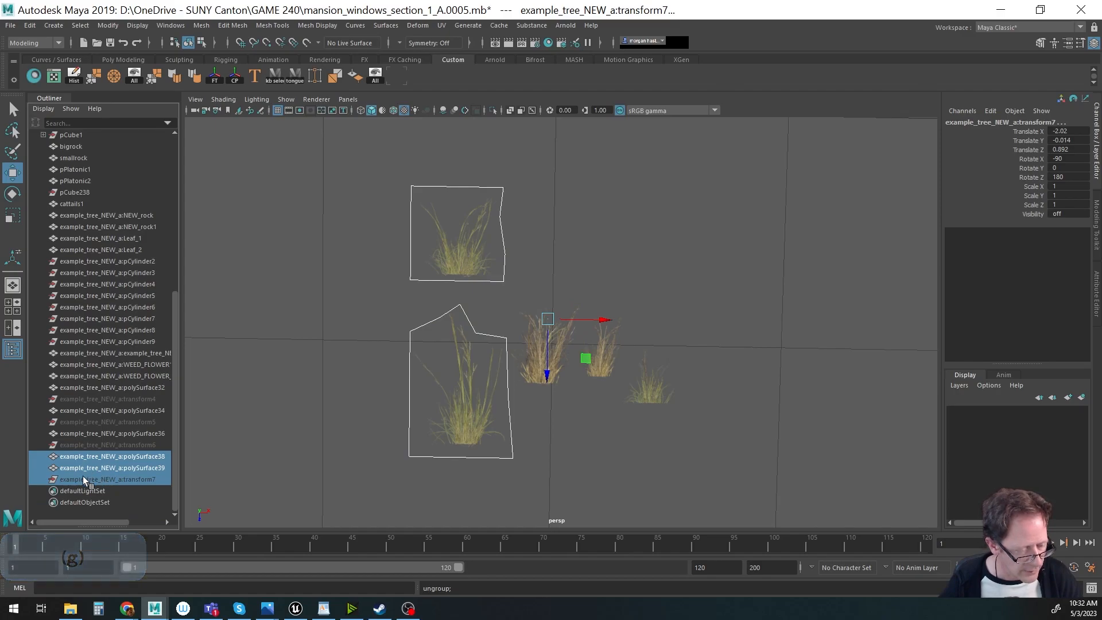
Delete the four leftover hidden transform nodes, transform4 to transform7.
left_click(82, 479)
left_click(85, 445, "ctrl")
left_click(88, 422, "ctrl")
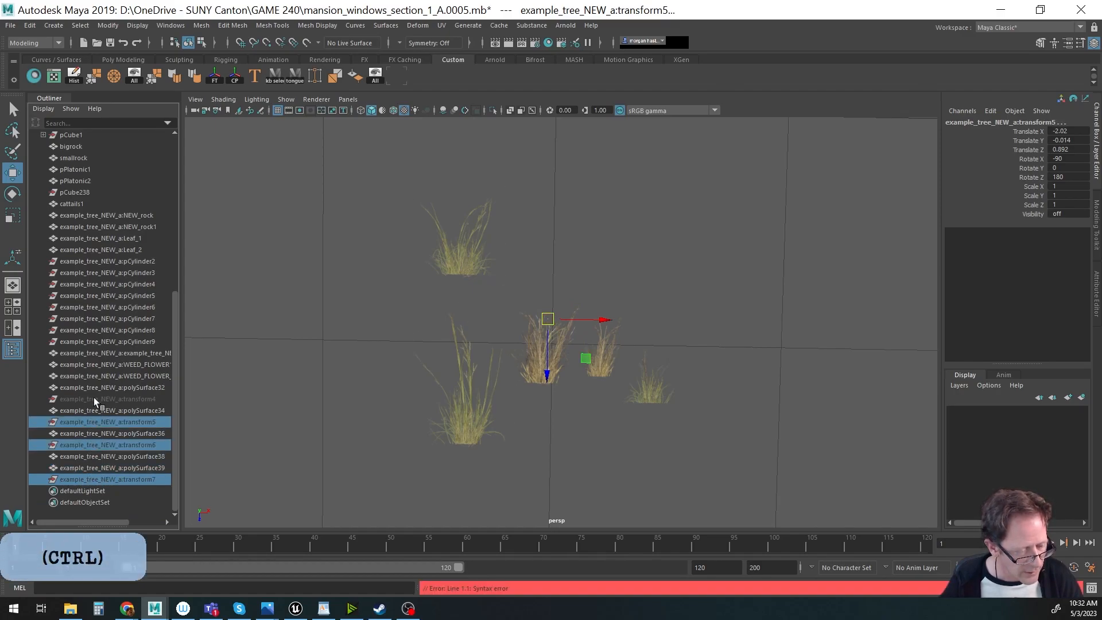
left_click(94, 399, "ctrl")
key("Delete")
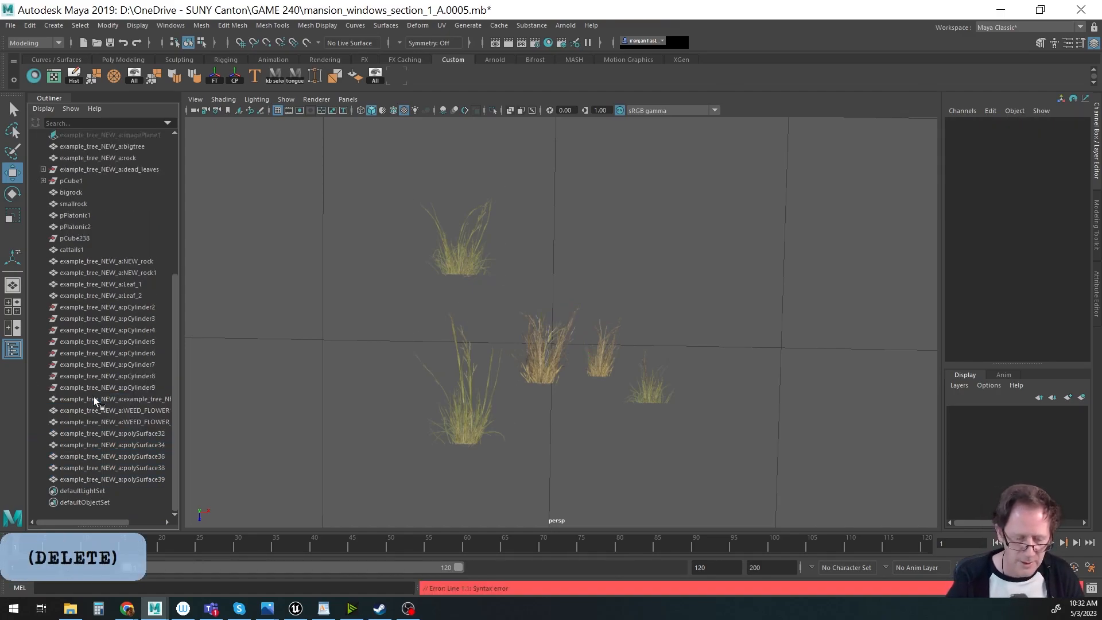
Rotate all five grass pieces upright about their X axis.
left_click_drag(337, 197, 834, 511)
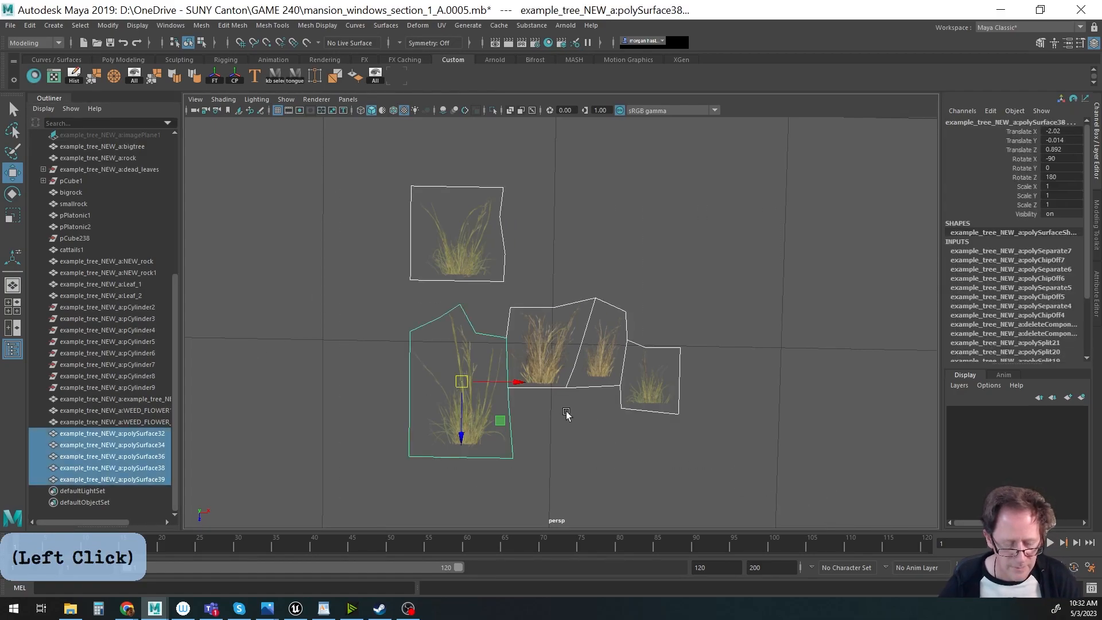
left_click_drag(586, 447, 620, 440, "alt")
right_click_drag(620, 440, 513, 368, "alt")
key("e")
left_click_drag(440, 291, 432, 353)
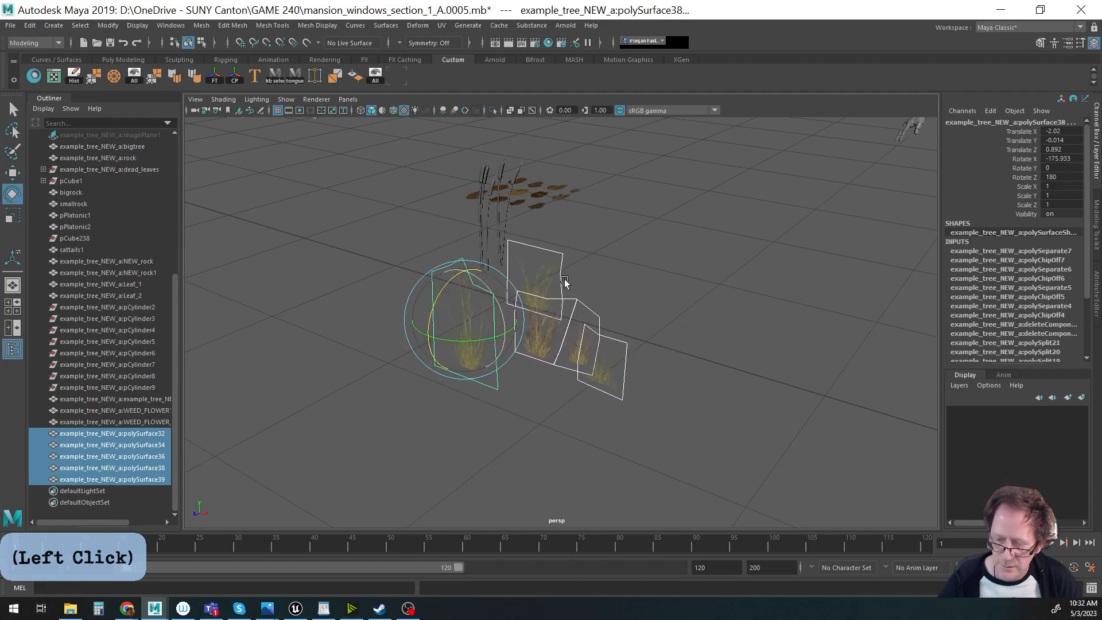
left_click(1062, 158)
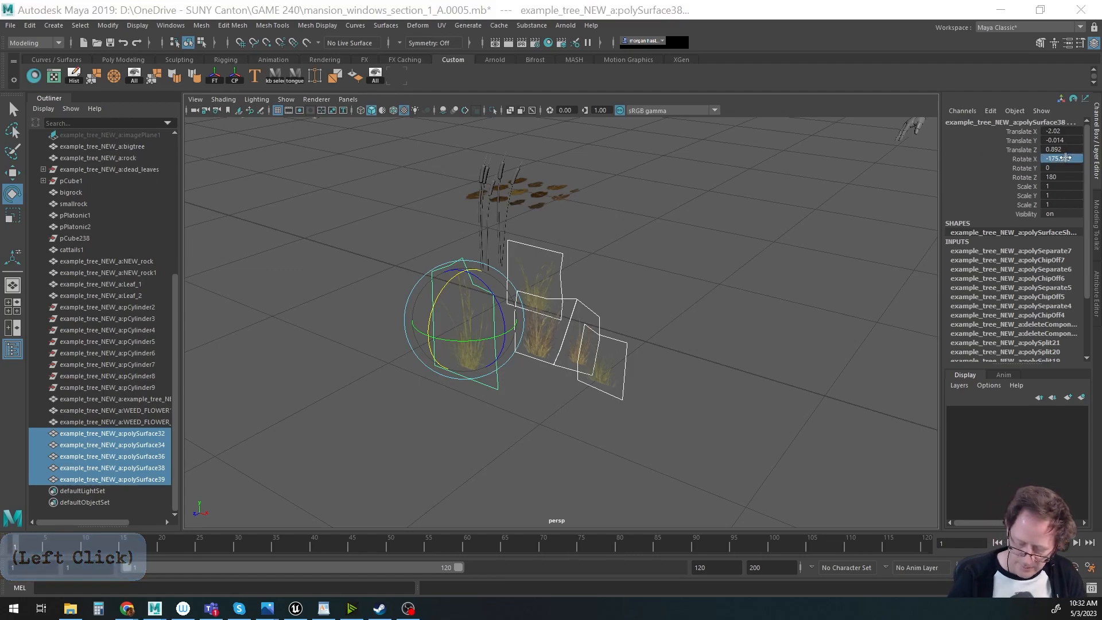
key("Num_Lock")
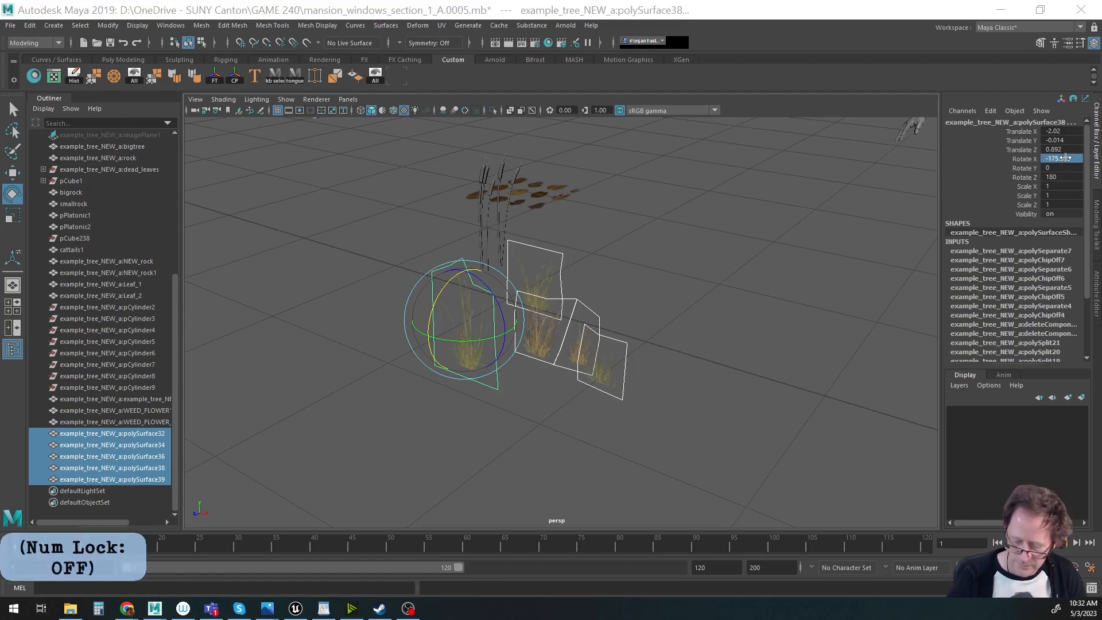
key("End")
key("Insert")
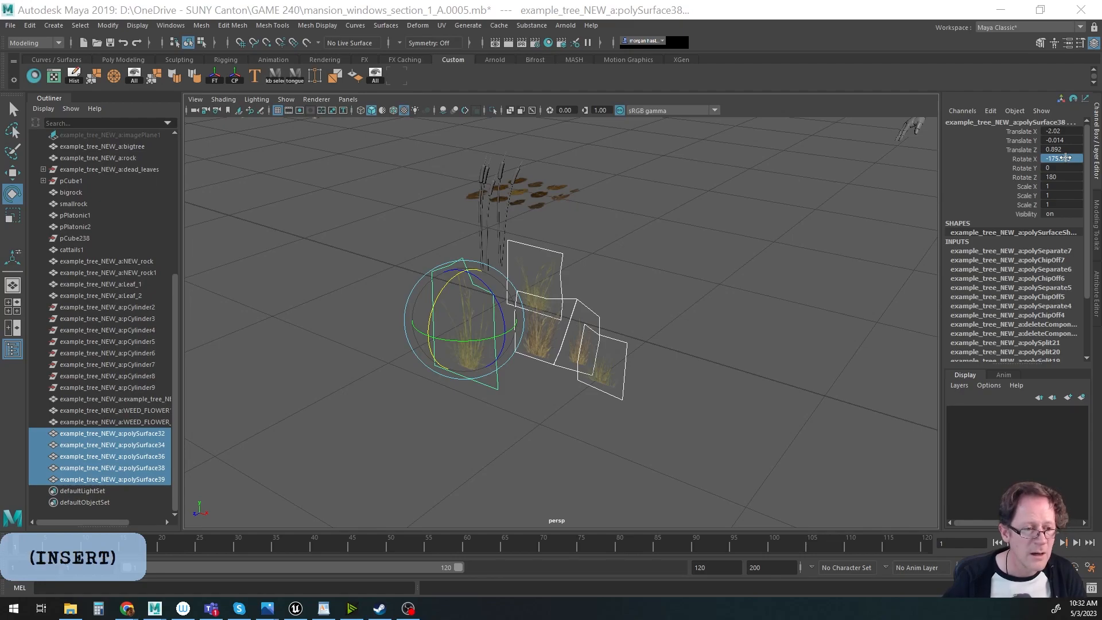
left_click(848, 94)
left_click(1064, 159)
type("-")
key("End")
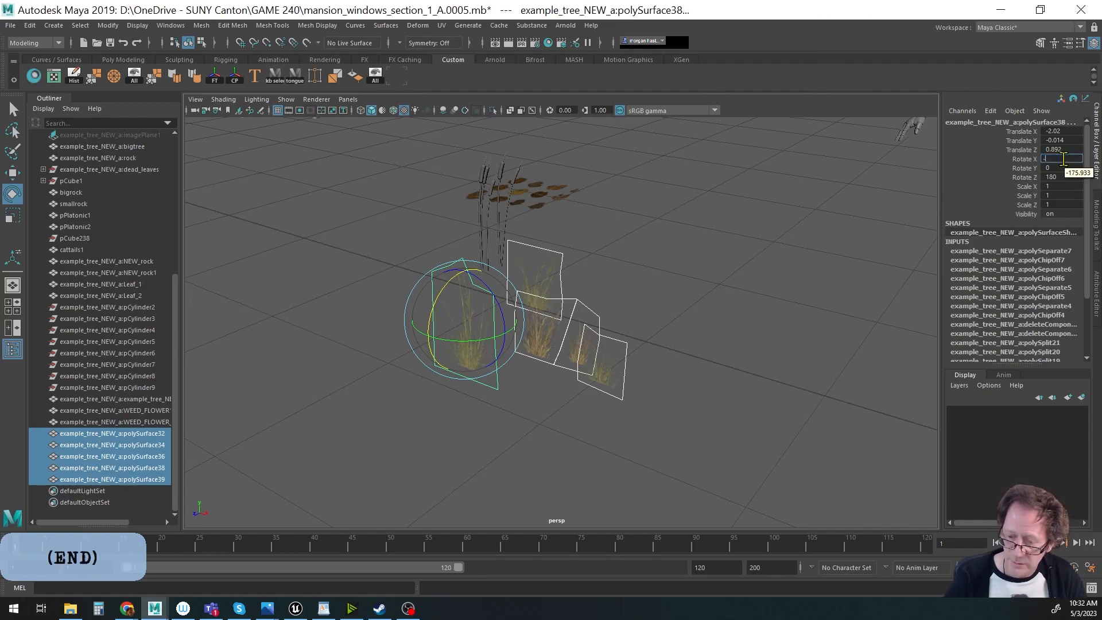
key("Up")
Set Rotate X of the five selected grass pieces to -180.
left_click(1064, 159)
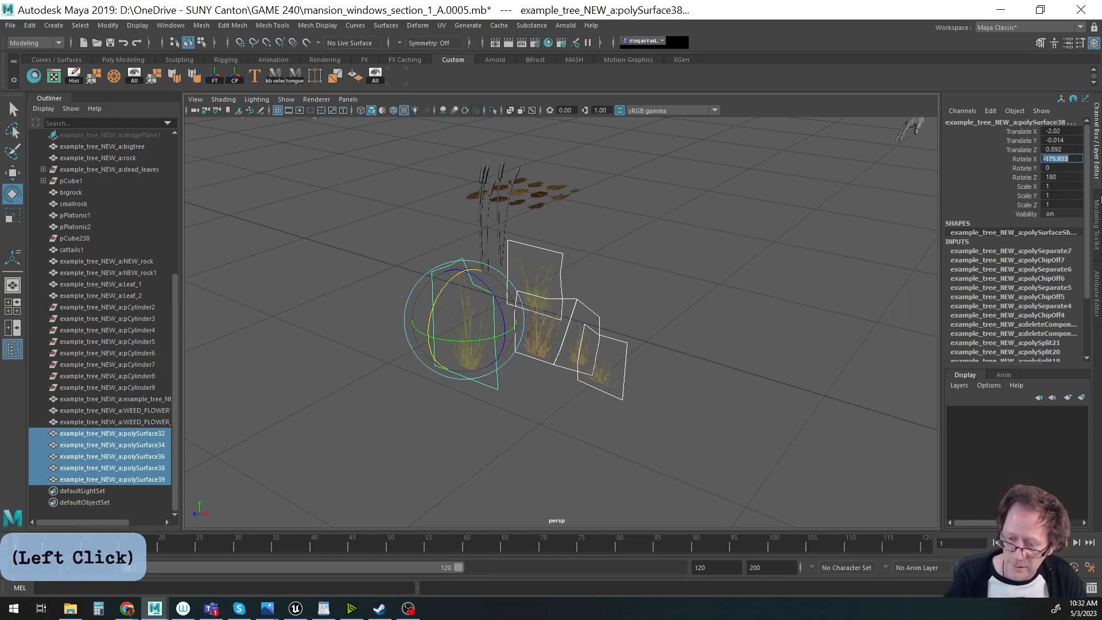
key("Num_Lock")
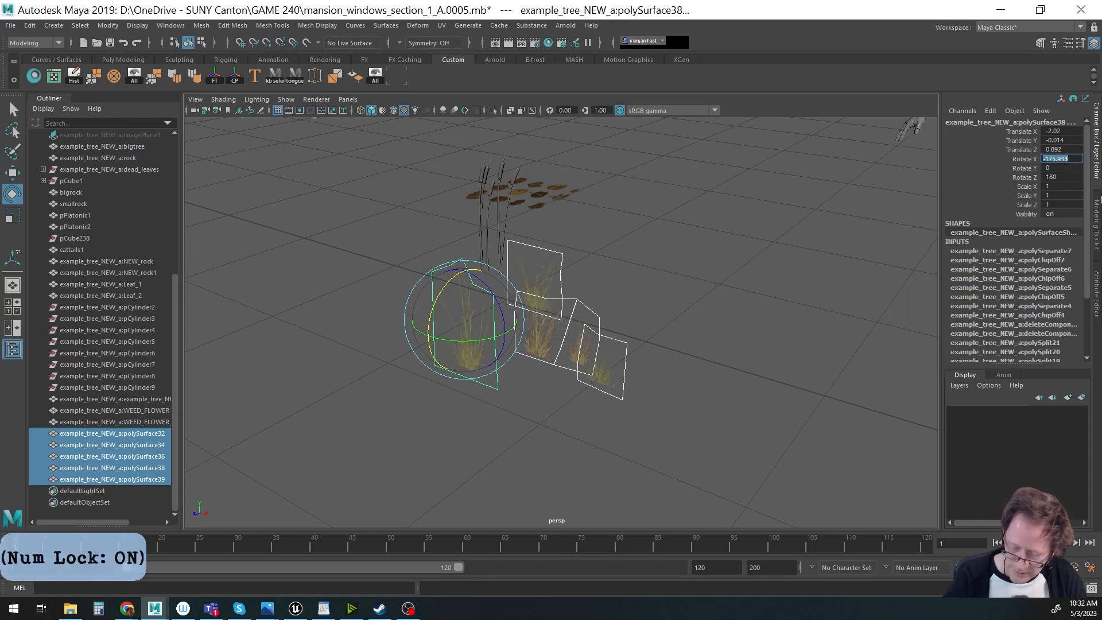
type("-180")
key("Return")
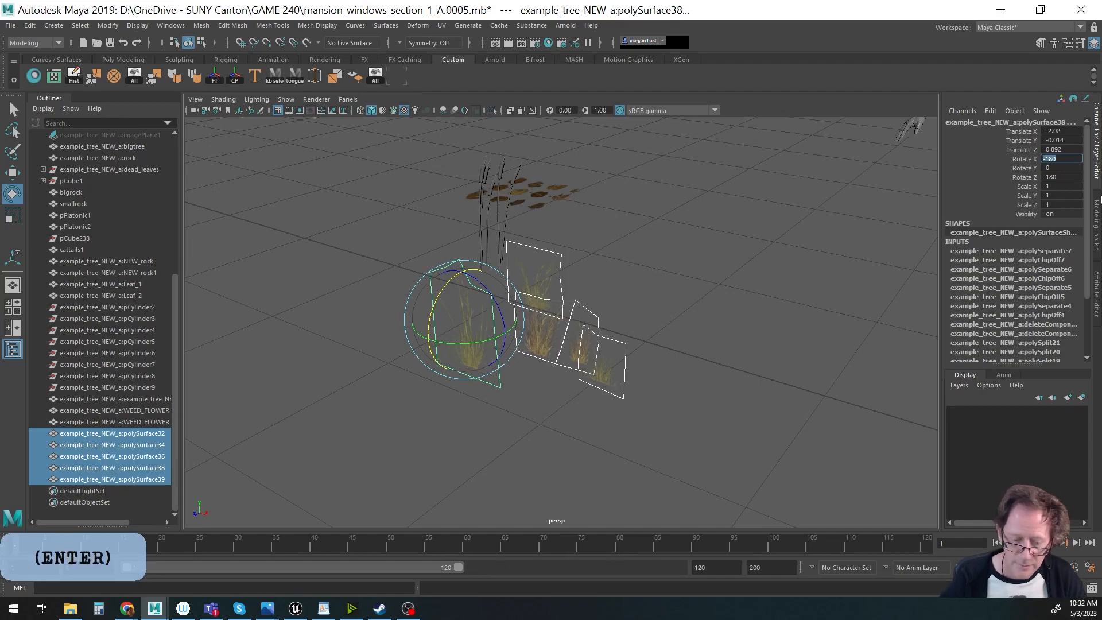
Move the upright grass pieces together onto the open ground in front of the mannequin and deselect them.
left_click_drag(618, 386, 509, 374, "alt")
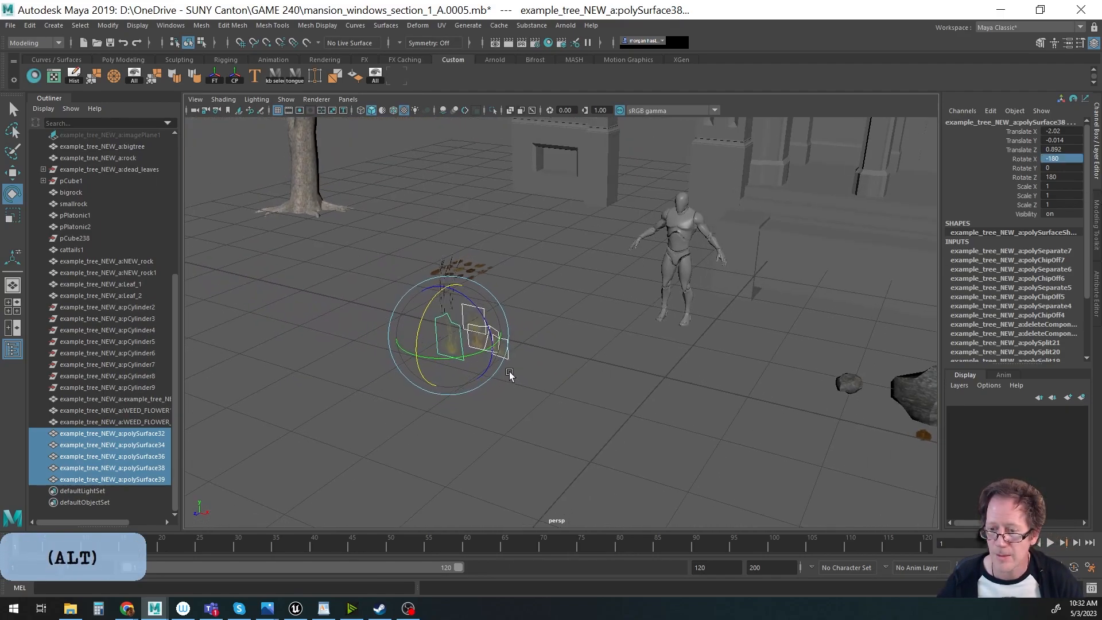
middle_click_drag(611, 421, 578, 411, "alt")
key("w")
left_click_drag(419, 352, 661, 410)
left_click_drag(720, 426, 620, 401, "alt")
right_click_drag(620, 401, 755, 377, "alt")
left_click(655, 394)
left_click_drag(655, 394, 475, 337, "alt")
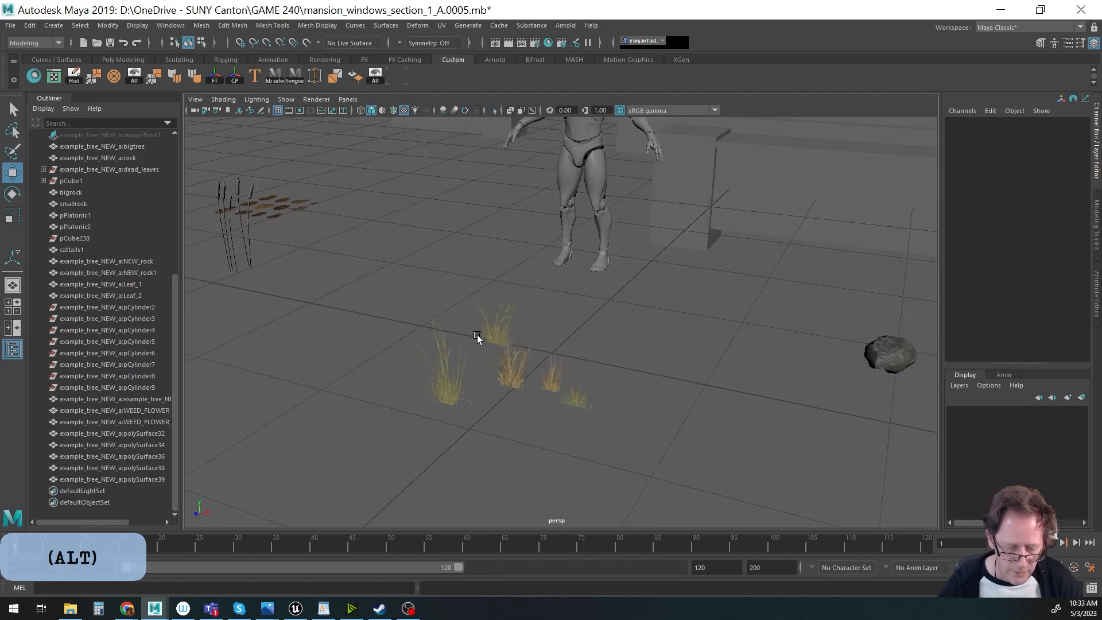
Select all five upright grass pieces in front of the mannequin together.
left_click(484, 335)
left_click_drag(507, 405, 466, 375, "alt")
left_click(464, 373)
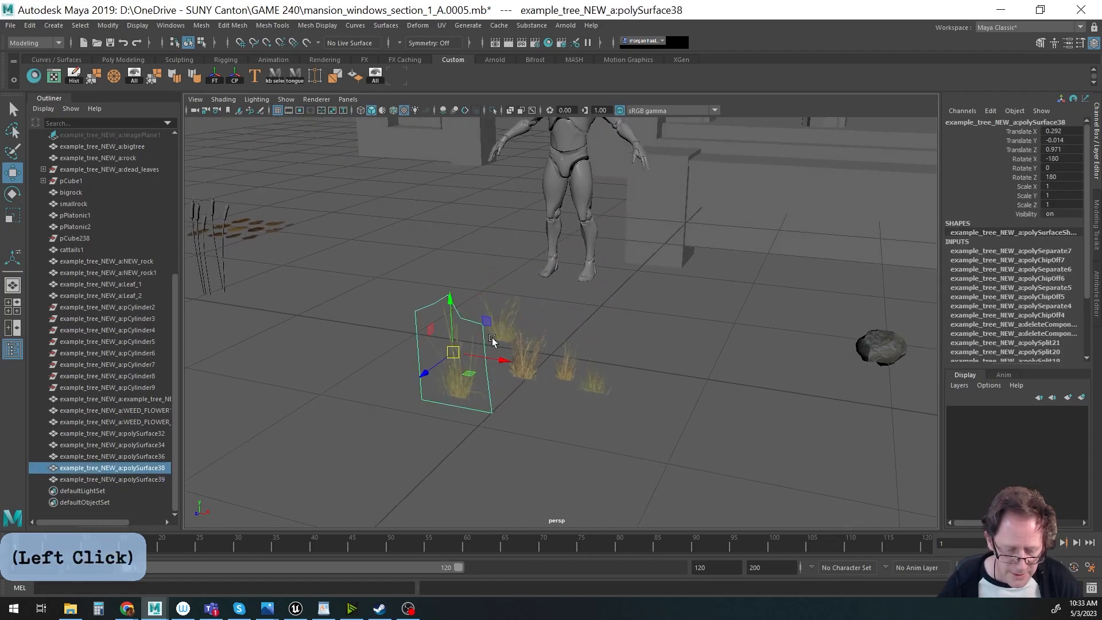
key("q")
left_click(501, 318, "shift")
left_click_drag(535, 381, 511, 407, "alt")
left_click(512, 333, "shift")
left_click(591, 405, "shift")
left_click(617, 427, "shift")
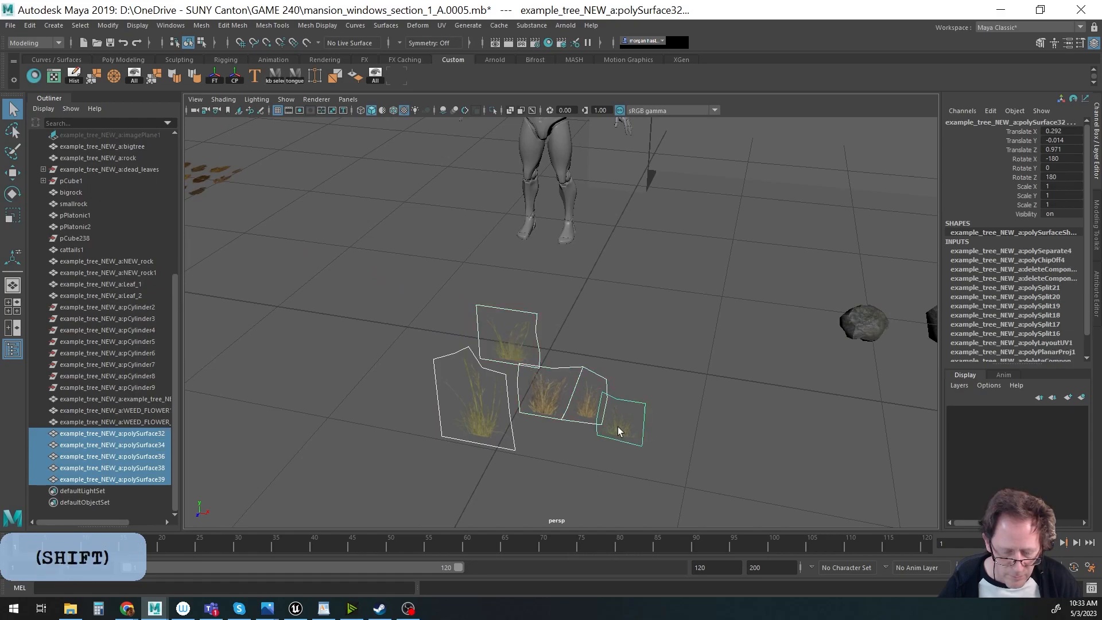
Cut a vertical edge through the middle of the tall green grass piece and the green piece behind it with Multi-Cut.
left_click_drag(608, 428, 559, 401, "alt")
right_click_drag(558, 401, 626, 351, "alt")
left_click_drag(625, 355, 595, 365, "alt")
key("ctrl+shift+x")
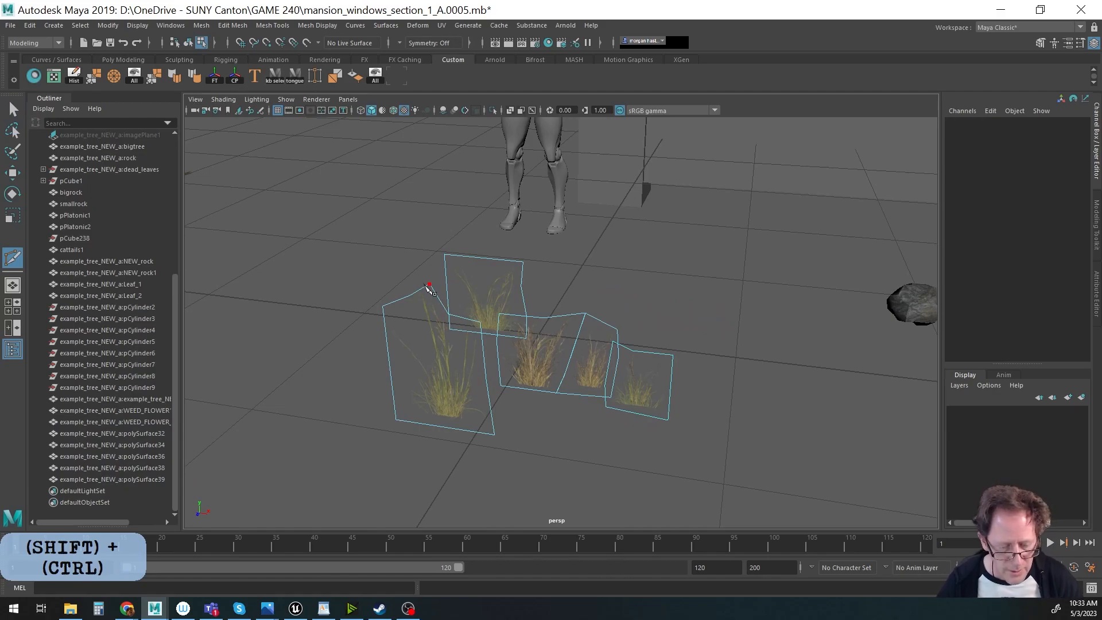
left_click(429, 284)
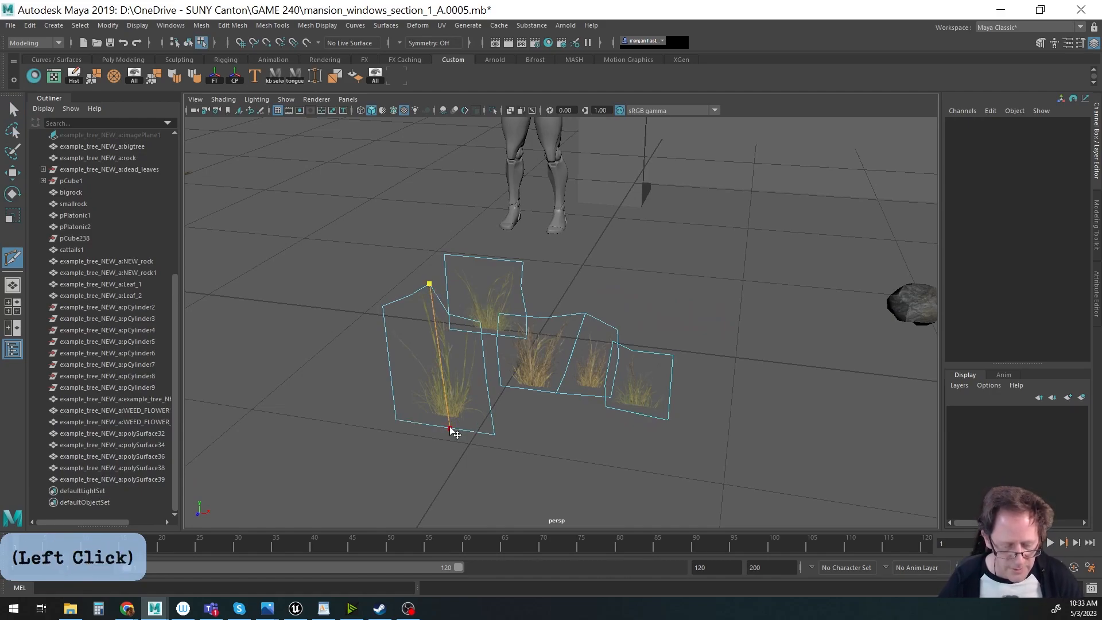
left_click(451, 429)
key("Return")
left_click_drag(484, 324, 483, 283, "alt")
left_click(485, 277)
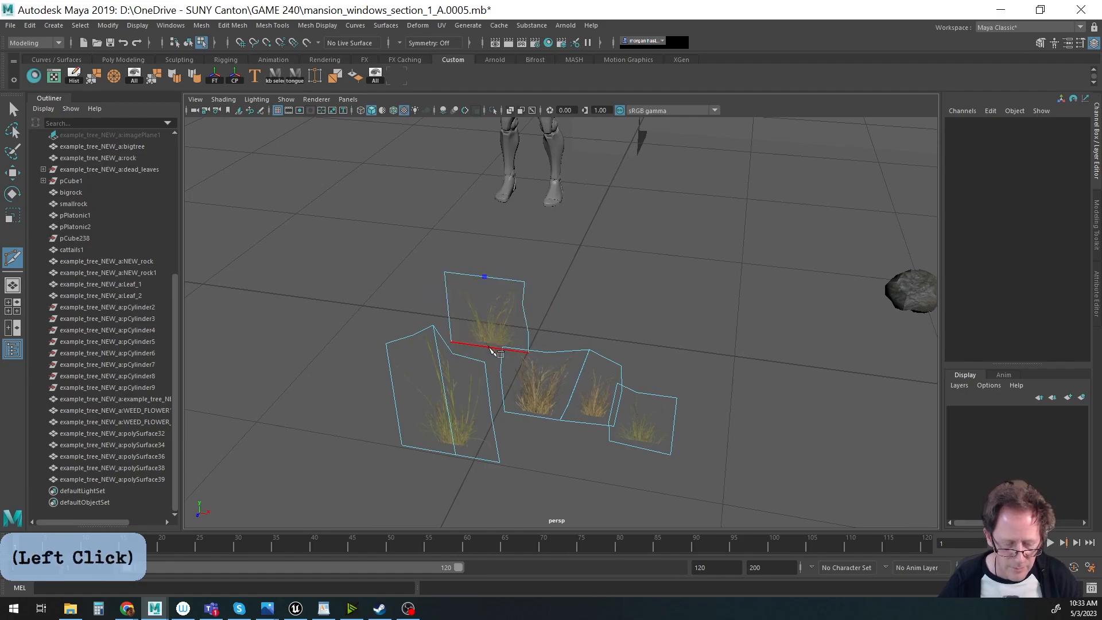
left_click(489, 348)
key("Return")
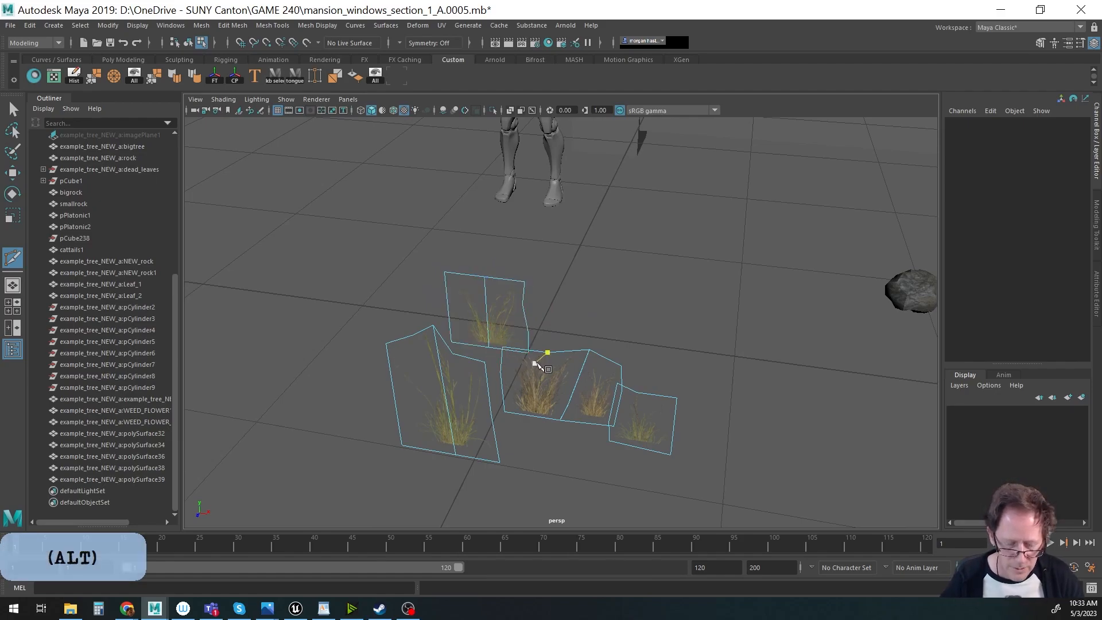
Cut a vertical edge from the upper border to the base through the large brown, small brown and small green grass pieces.
left_click_drag(536, 359, 559, 363, "alt")
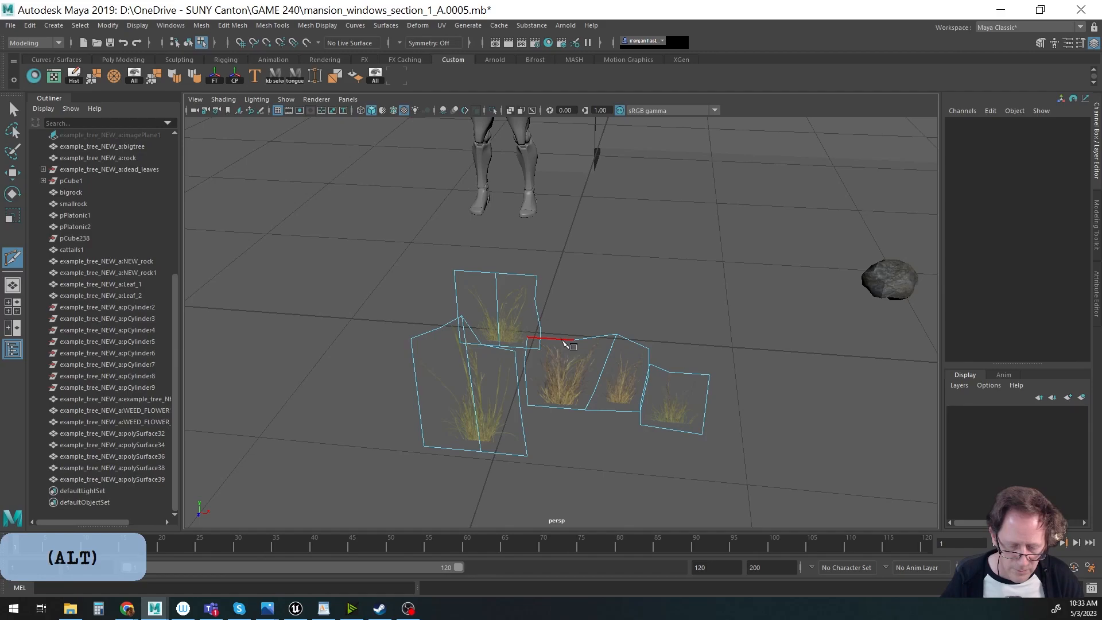
left_click(563, 340)
left_click(559, 408)
key("Return")
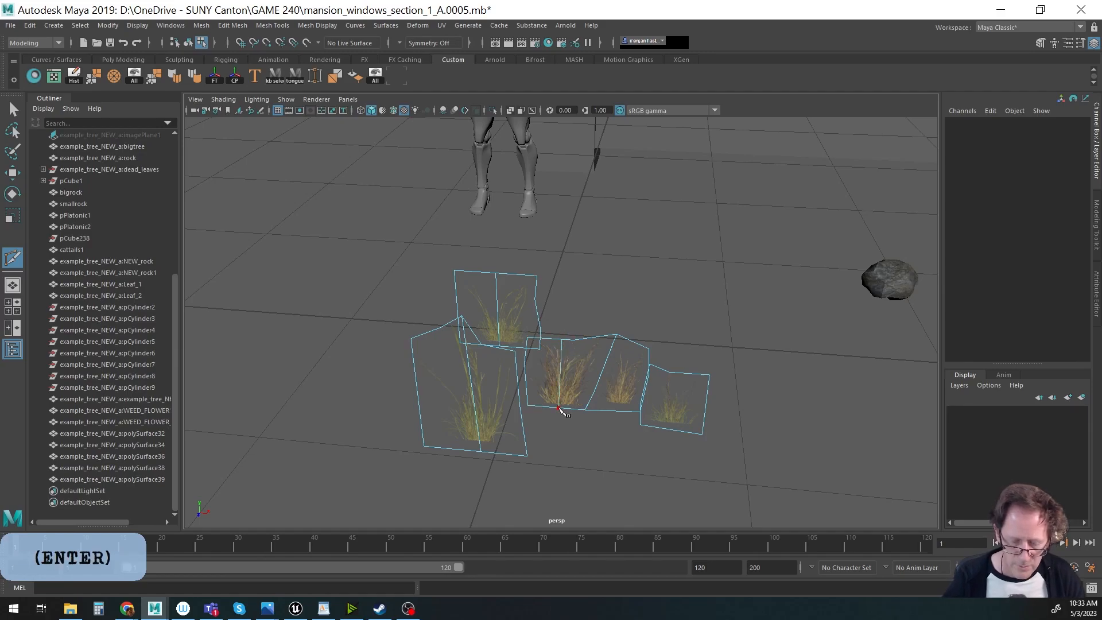
left_click(632, 343)
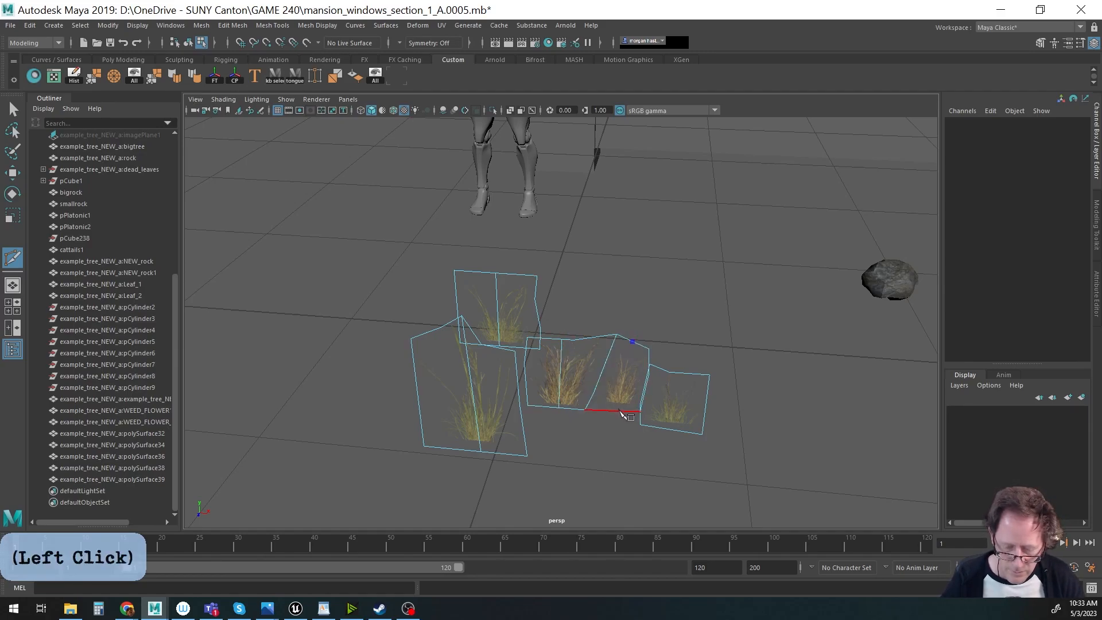
left_click(619, 411)
key("Return")
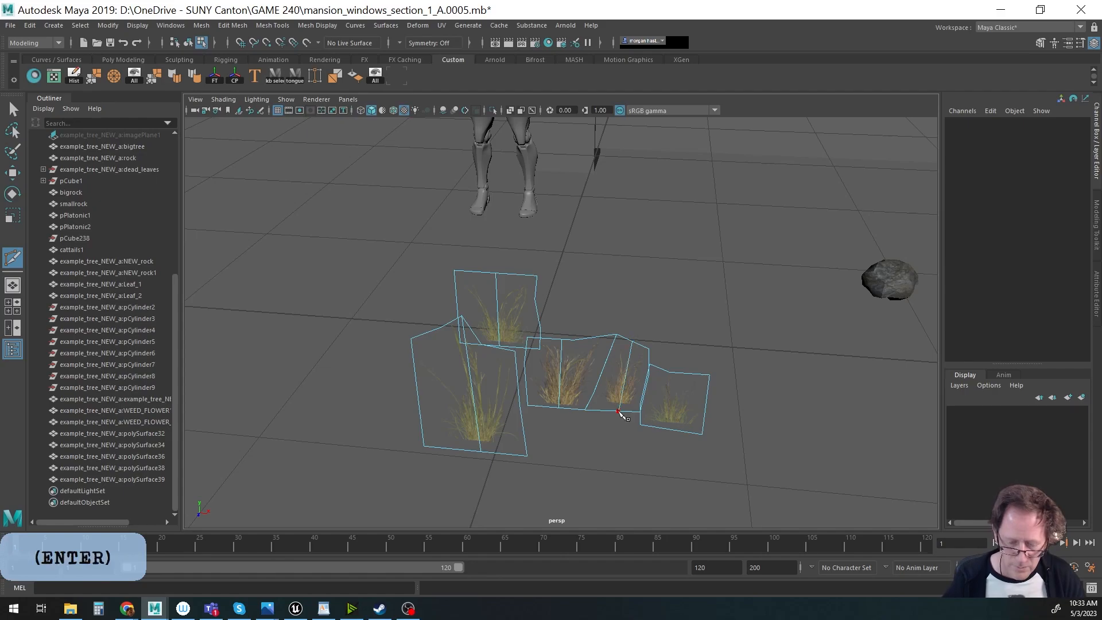
left_click(678, 373)
left_click(674, 430)
key("Return")
mouse_move(678, 431)
left_mouse_down("alt")
mouse_move(659, 443)
mouse_move(670, 412)
left_mouse_up("alt")
Return to object selection and move the small brown grass piece forward, away from the larger brown clump.
key("w")
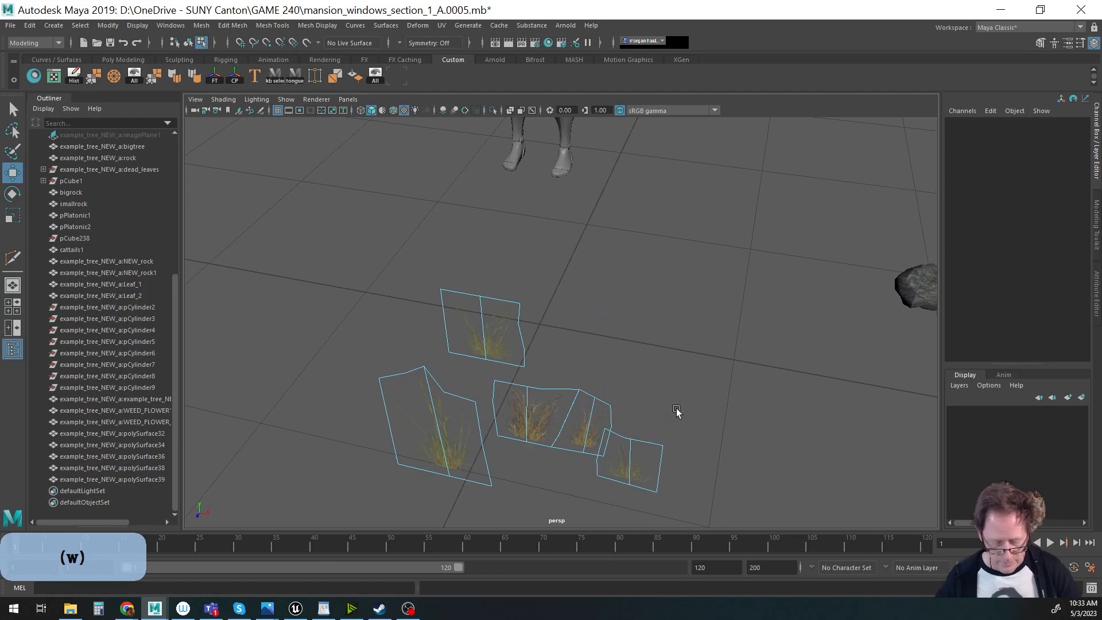
left_click_drag(664, 455, 551, 381, "alt")
left_click(565, 381)
key("F8")
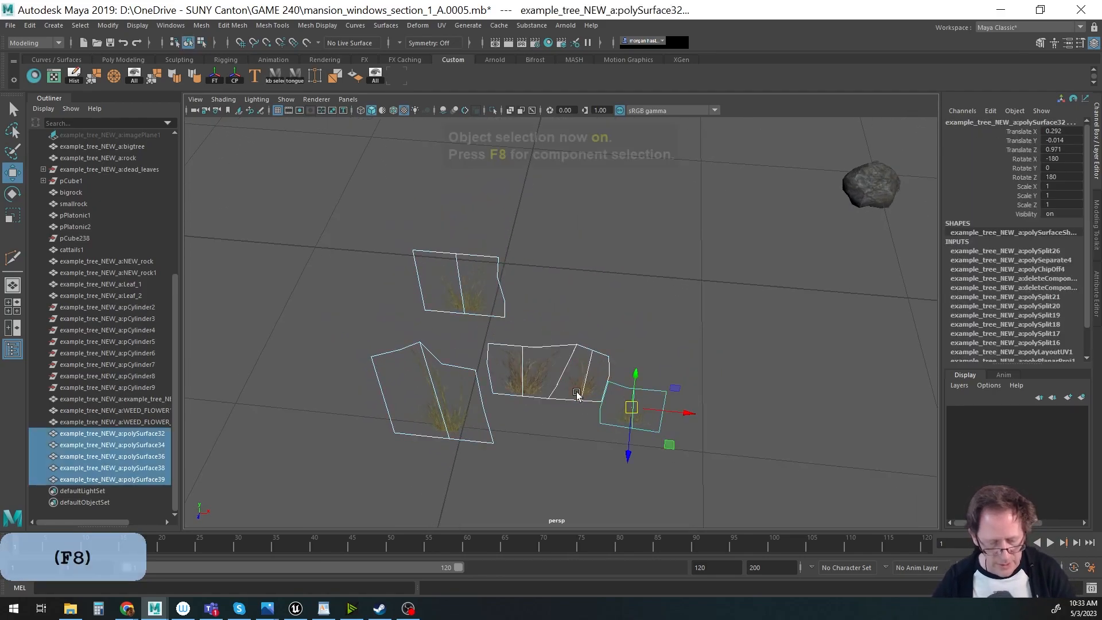
left_click(579, 394)
mouse_move(613, 410)
left_mouse_down()
mouse_move(610, 483)
mouse_move(610, 391)
left_mouse_up()
left_click_drag(371, 255, 756, 519)
middle_click_drag(710, 462, 720, 452, "alt")
left_click_drag(721, 452, 649, 376, "alt")
middle_click_drag(649, 376, 653, 395, "alt")
left_click_drag(654, 396, 614, 430, "alt")
right_click_drag(614, 431, 671, 394, "alt")
key("F9")
left_click_drag(664, 380, 561, 325, "alt")
left_click_drag(436, 313, 537, 529)
middle_click_drag(591, 440, 593, 418, "alt")
key("F8")
left_click(554, 472)
Rotate the right-half vertices of the tall green grass piece backward, with the pivot snapped to the base of its middle edge.
left_click(453, 419)
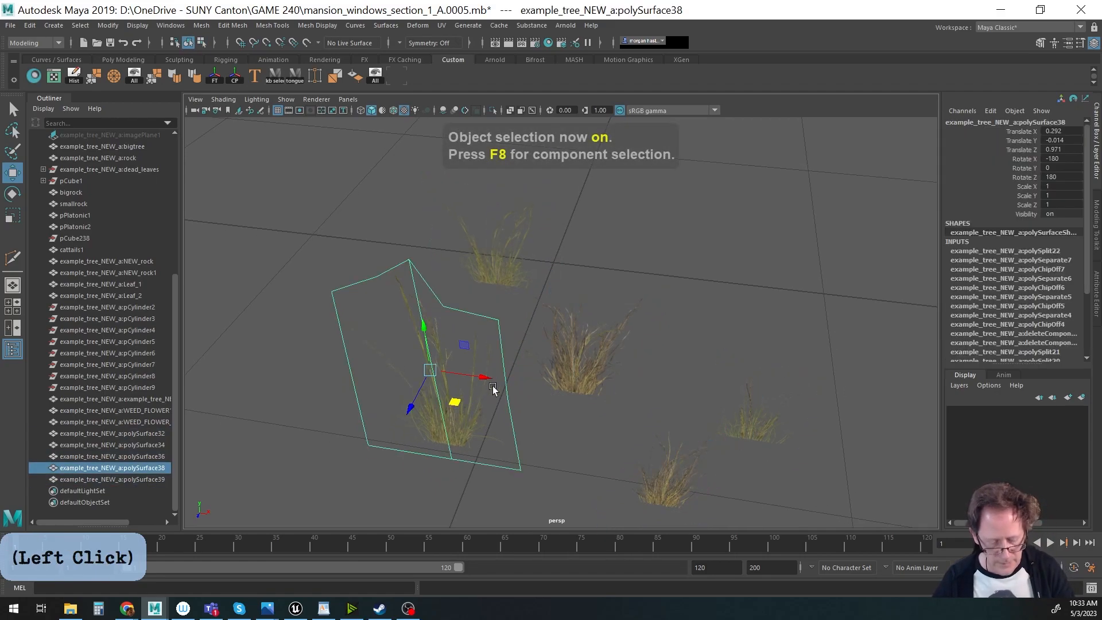
key("F9")
key("q")
left_click_drag(422, 425, 482, 500, "ctrl")
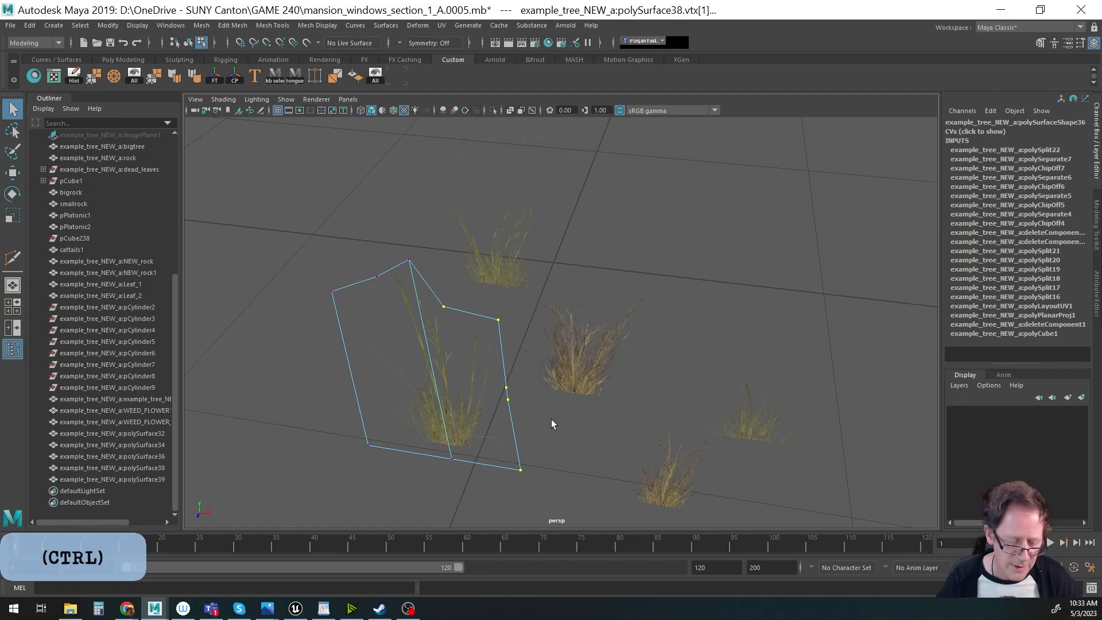
key("e")
left_click_drag(509, 428, 534, 433, "alt")
middle_click_drag(533, 433, 588, 367, "alt")
key("d+v")
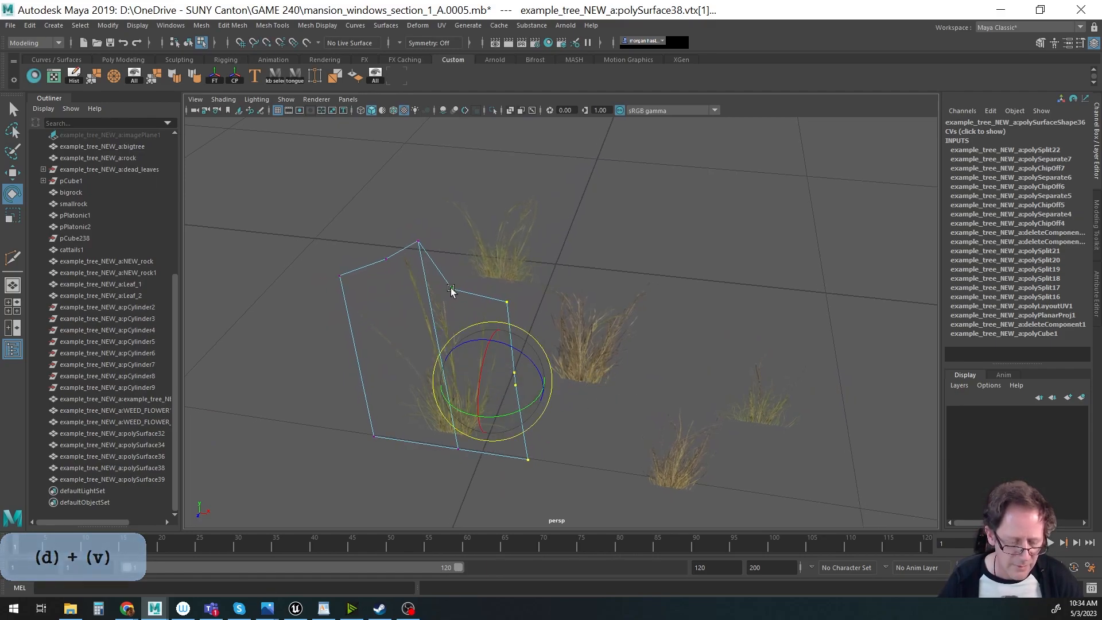
key("d+v")
left_click_drag(501, 388, 458, 448)
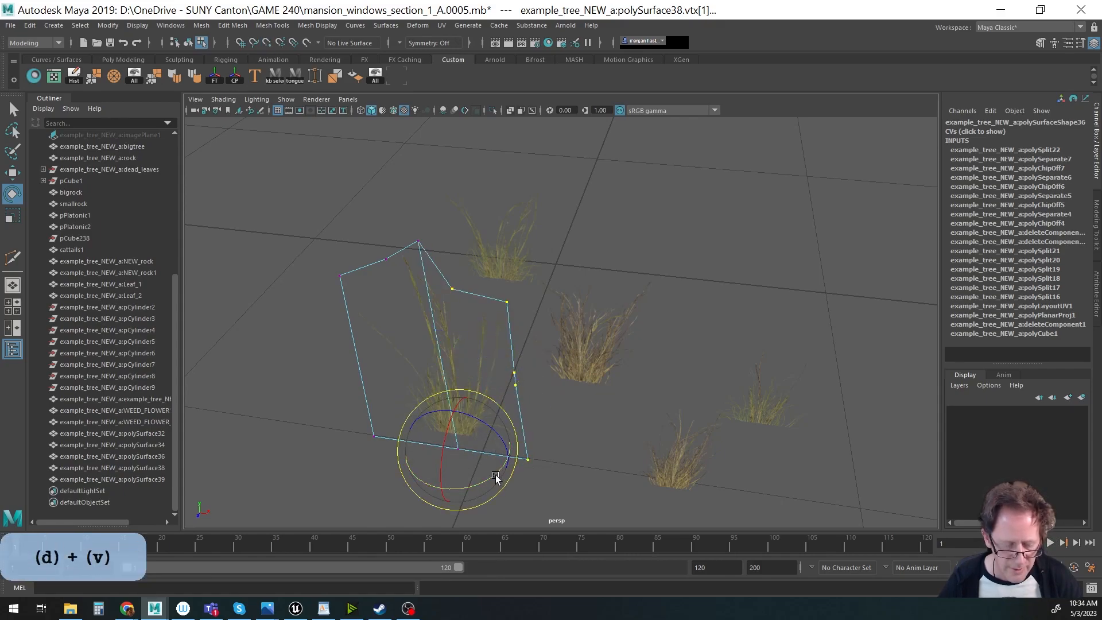
left_click_drag(496, 476, 479, 448)
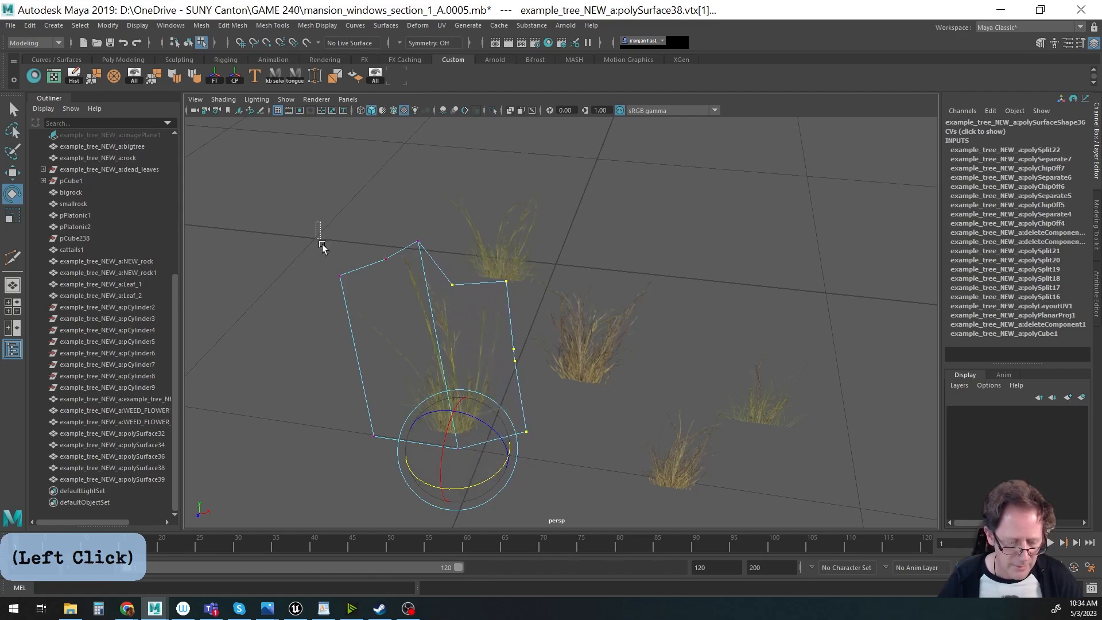
Rotate the left-half vertices of the tall green grass piece around the base of its middle edge.
left_click_drag(395, 407, 418, 467)
key("d")
key("v")
left_click(385, 367)
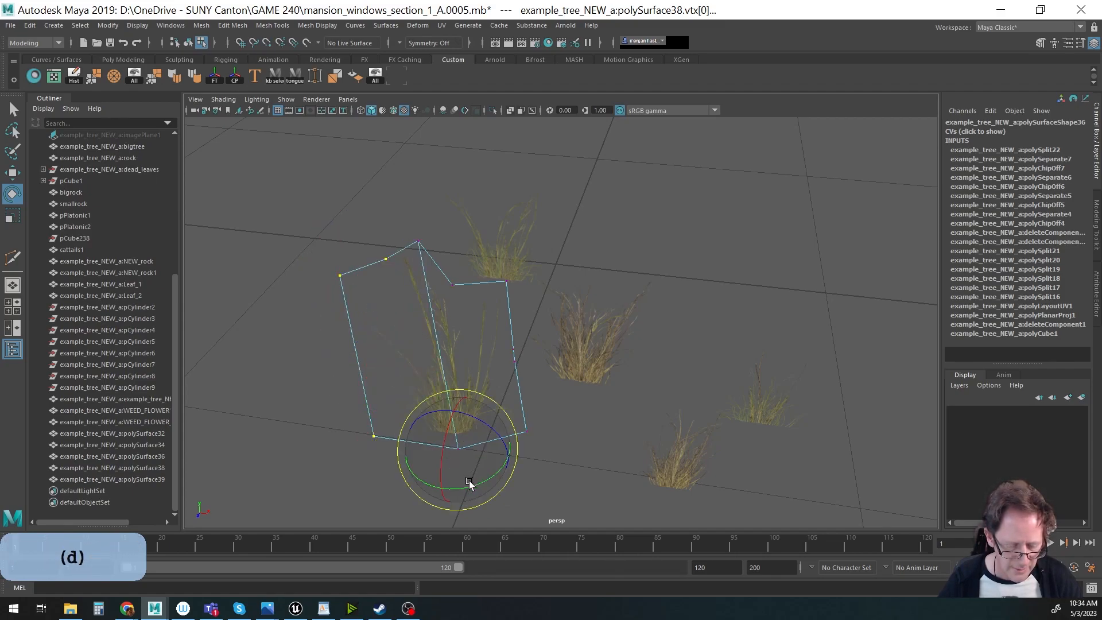
left_click_drag(480, 487, 455, 487)
Bend both halves of the large brown grass piece by rotating each side's vertices around the base of its middle edge.
middle_click_drag(577, 446, 548, 445, "alt")
left_click_drag(548, 445, 561, 389, "alt")
left_click(529, 365)
key("q")
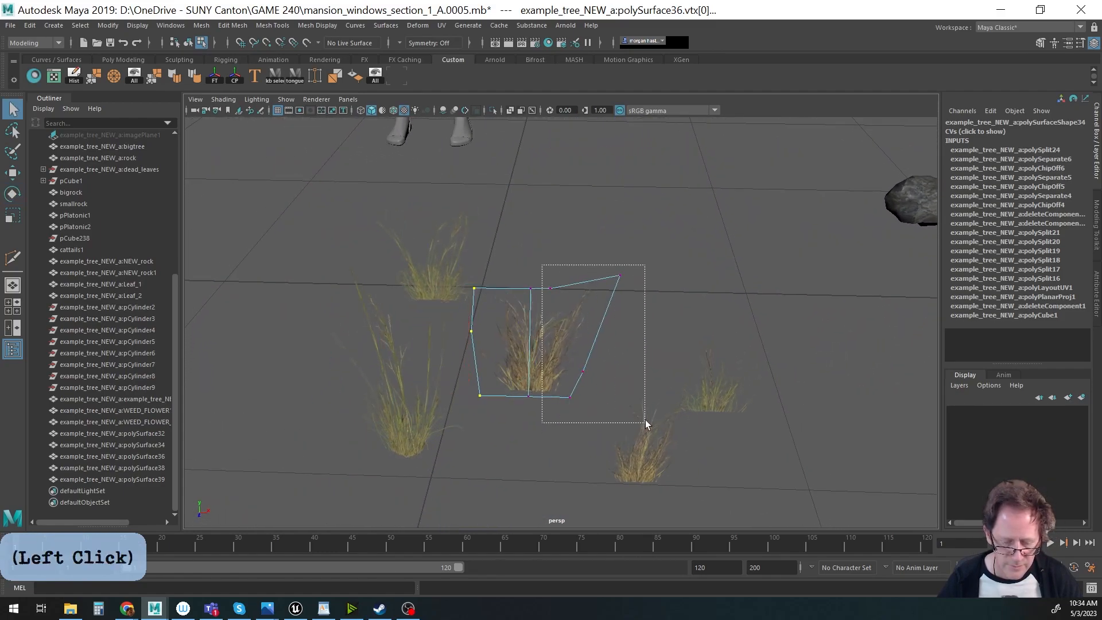
key("w")
left_click_drag(591, 346, 556, 426)
key("r")
key("e")
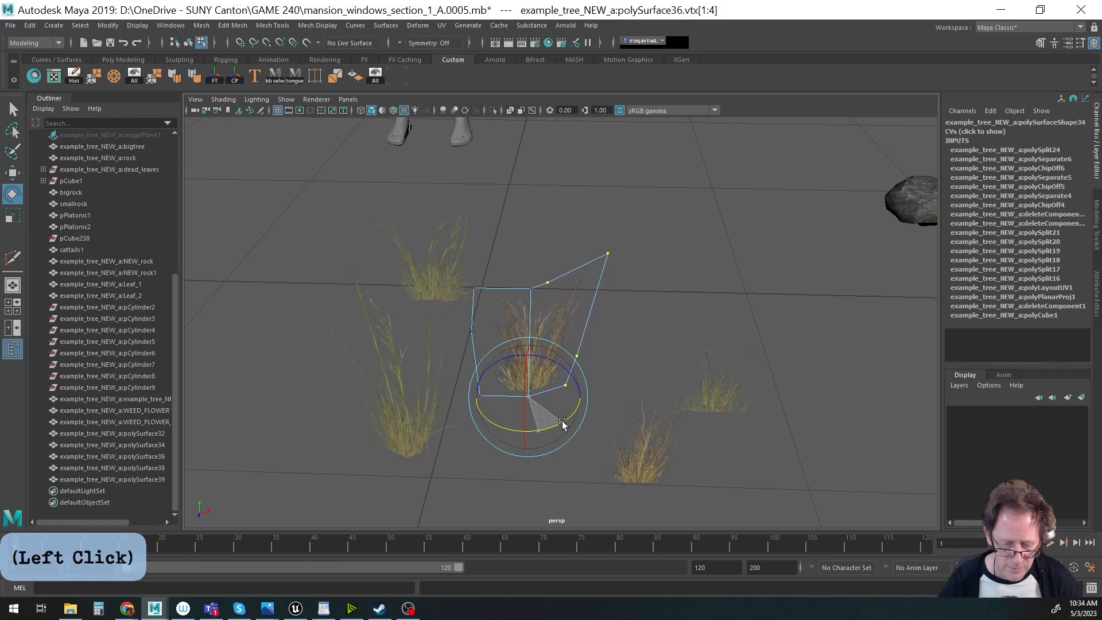
left_click_drag(459, 358, 501, 447)
key("d+v")
left_click_drag(476, 347, 530, 433)
Bend both halves of the rear green grass piece by rotating each side's vertices around the base of its middle edge.
left_click(433, 270)
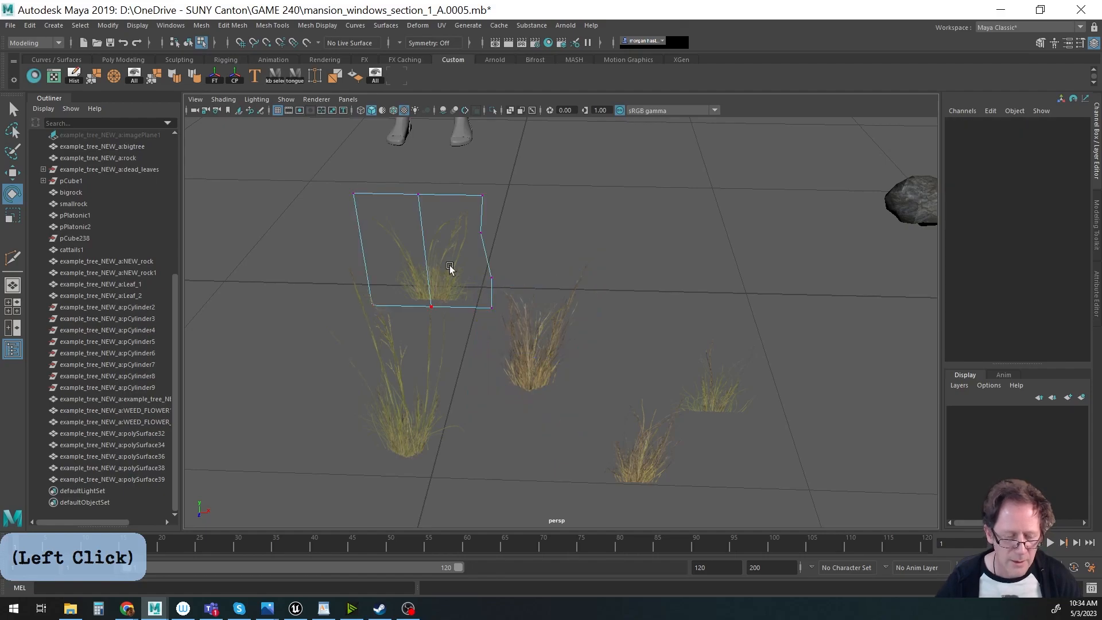
middle_click_drag(481, 317, 505, 369, "alt")
left_click_drag(505, 369, 486, 360, "alt")
left_click_drag(476, 258, 537, 394)
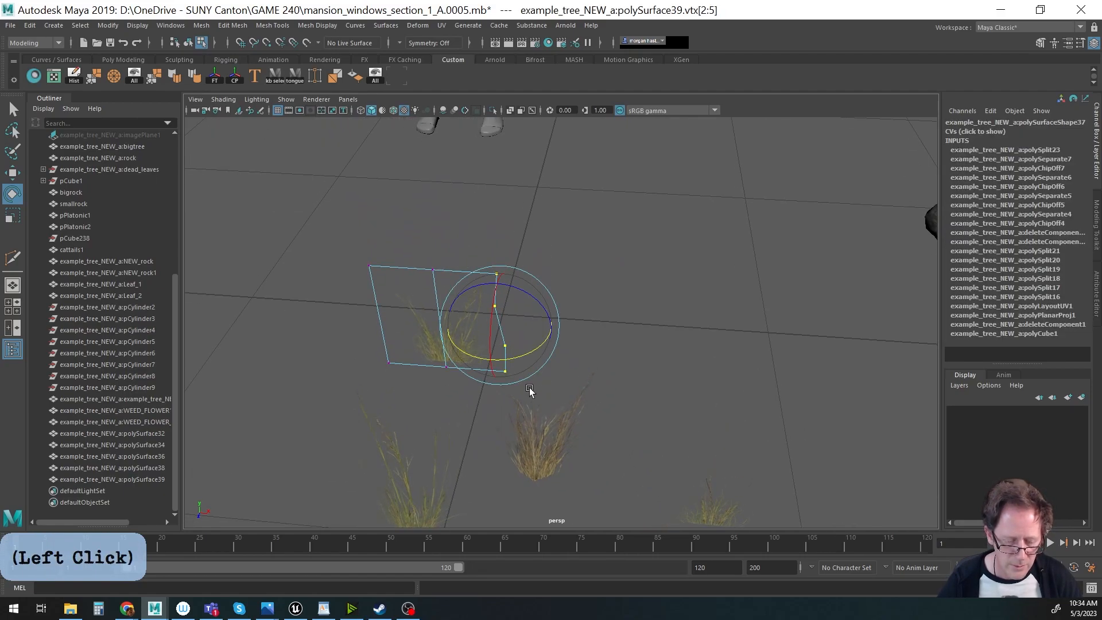
key("d+v")
left_click_drag(504, 324, 447, 366)
left_click_drag(465, 403, 486, 390)
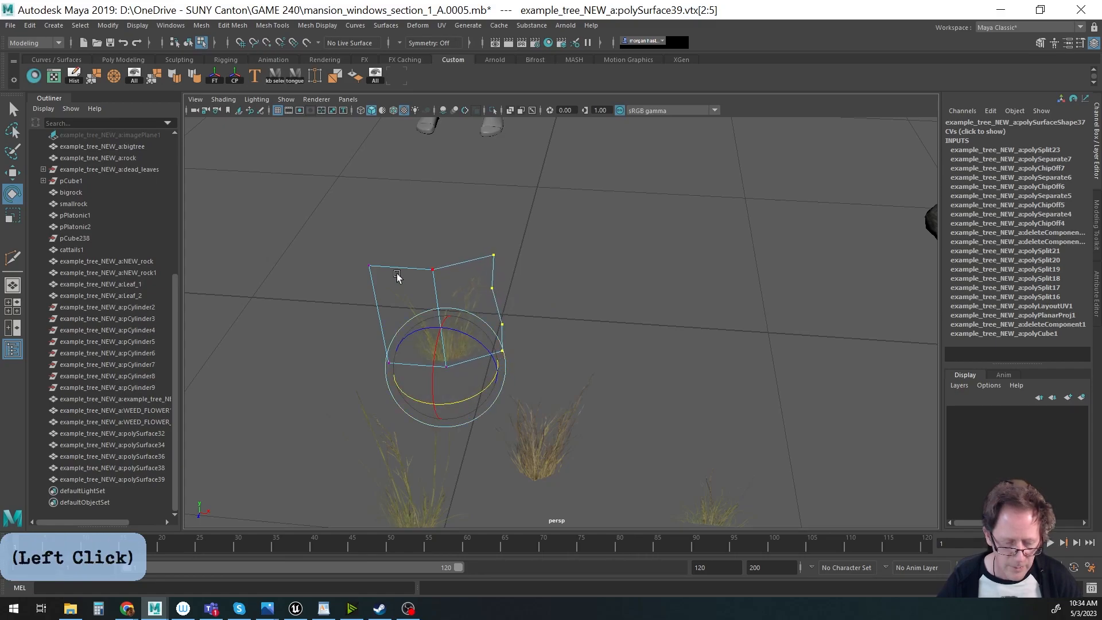
left_click_drag(406, 389, 406, 388)
key("d+v")
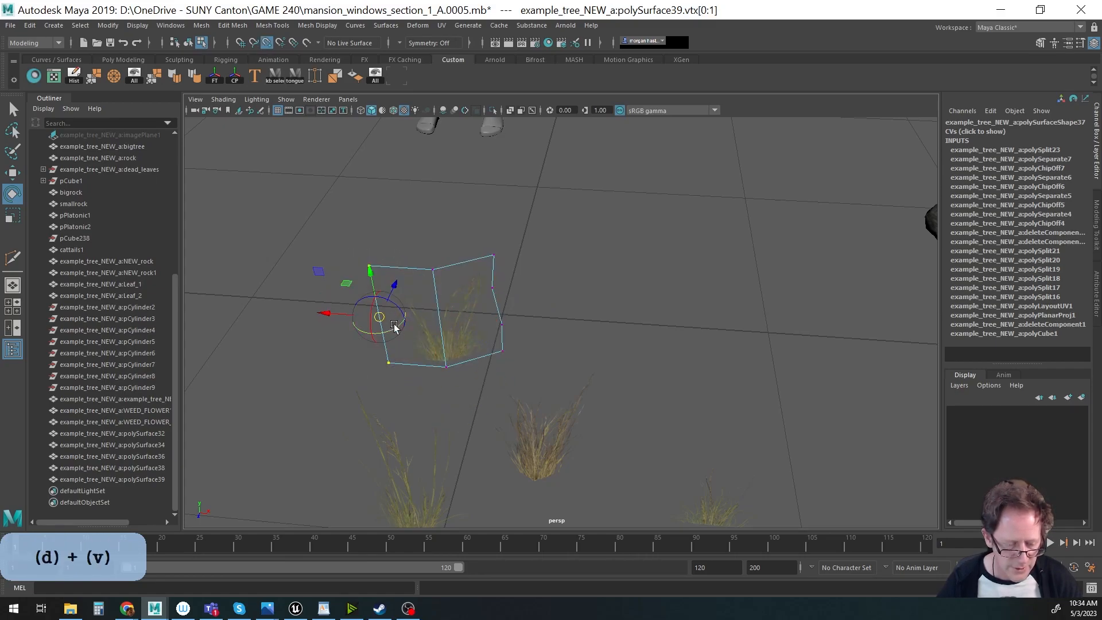
left_click_drag(380, 319, 452, 407)
Rotate the left-half vertices of the small green grass piece backward around the base of its middle edge.
right_click_drag(676, 426, 633, 420, "alt")
middle_click_drag(633, 421, 568, 352, "alt")
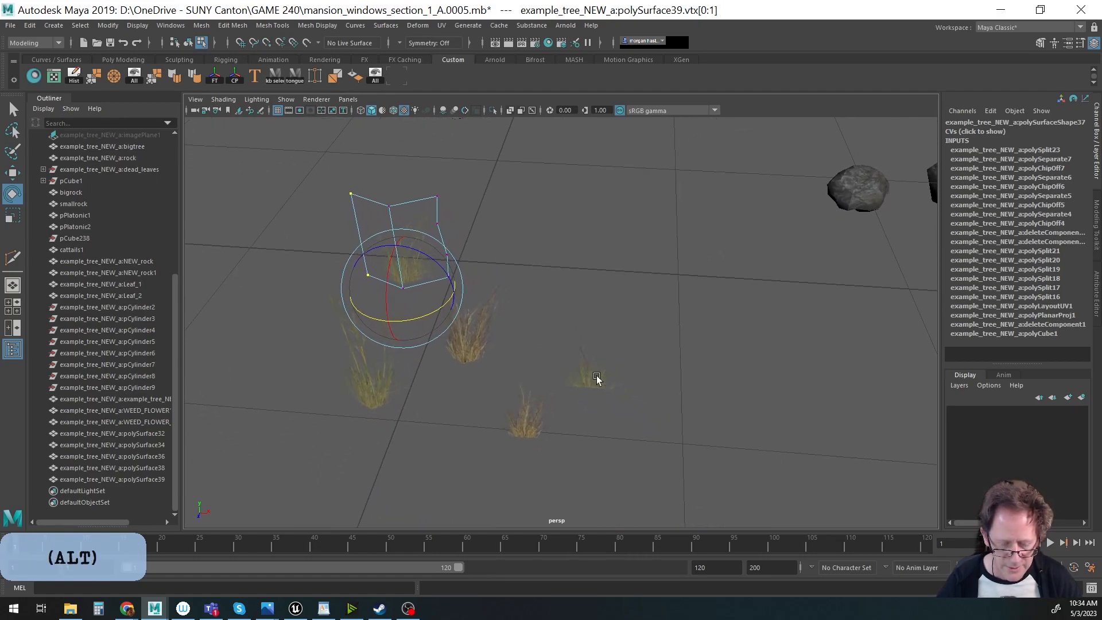
left_click(593, 376)
middle_click_drag(586, 419, 567, 414, "alt")
right_click_drag(516, 423, 527, 313, "alt")
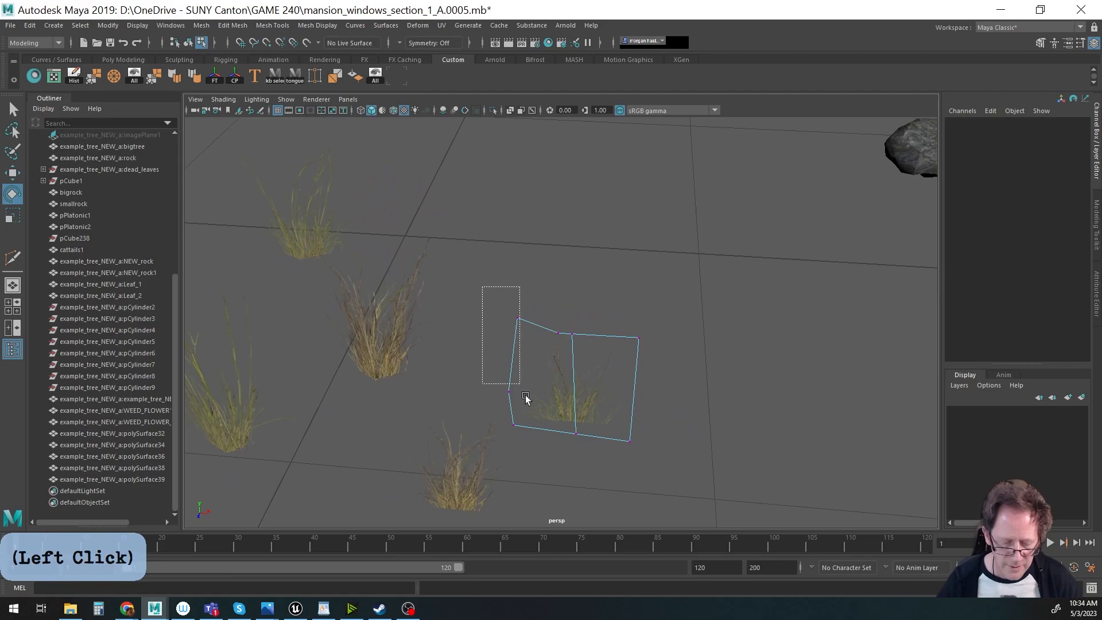
left_click_drag(562, 458, 563, 459)
key("d+v")
left_click_drag(535, 374, 575, 431)
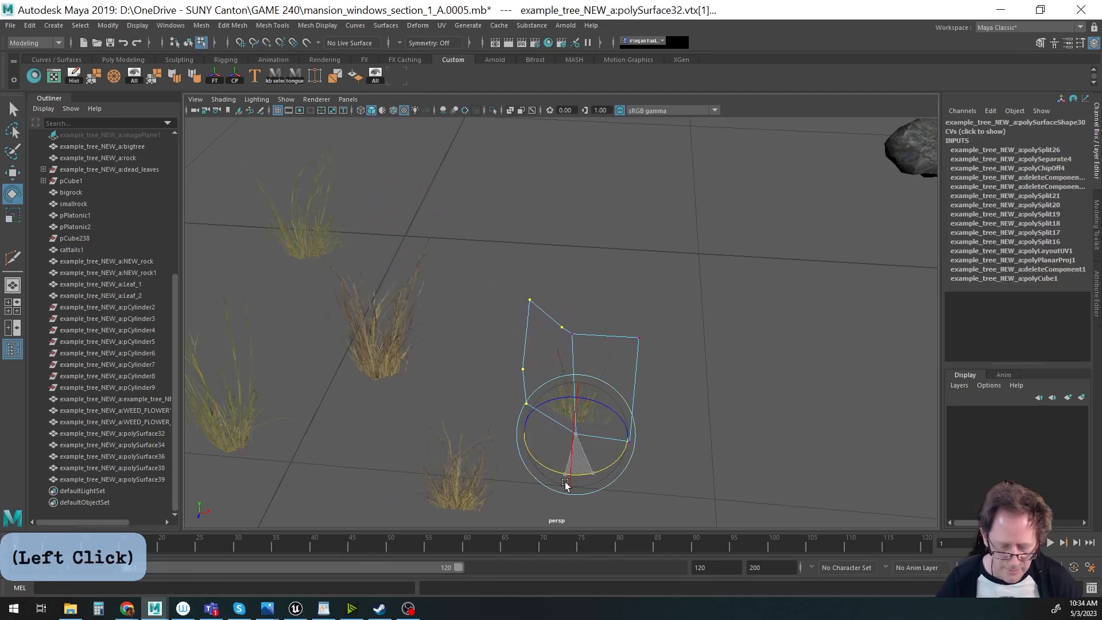
Rotate the right-half vertices of the small green grass piece backward around the base of its middle edge.
key("q")
left_click_drag(584, 304, 694, 496)
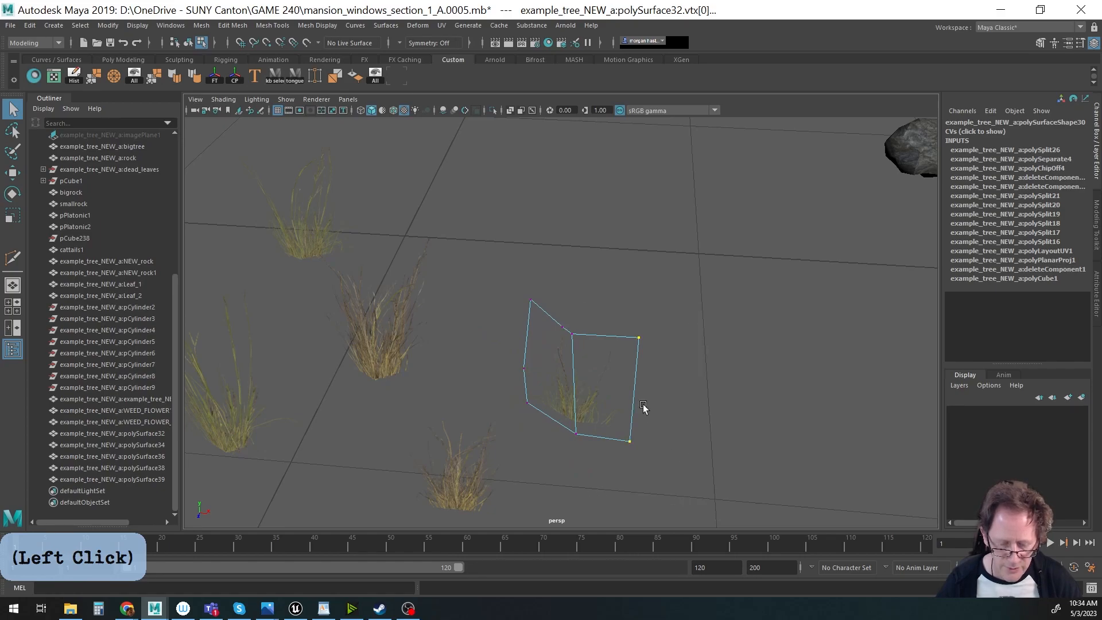
key("w")
key("d+v")
left_click_drag(641, 398, 615, 462)
key("e")
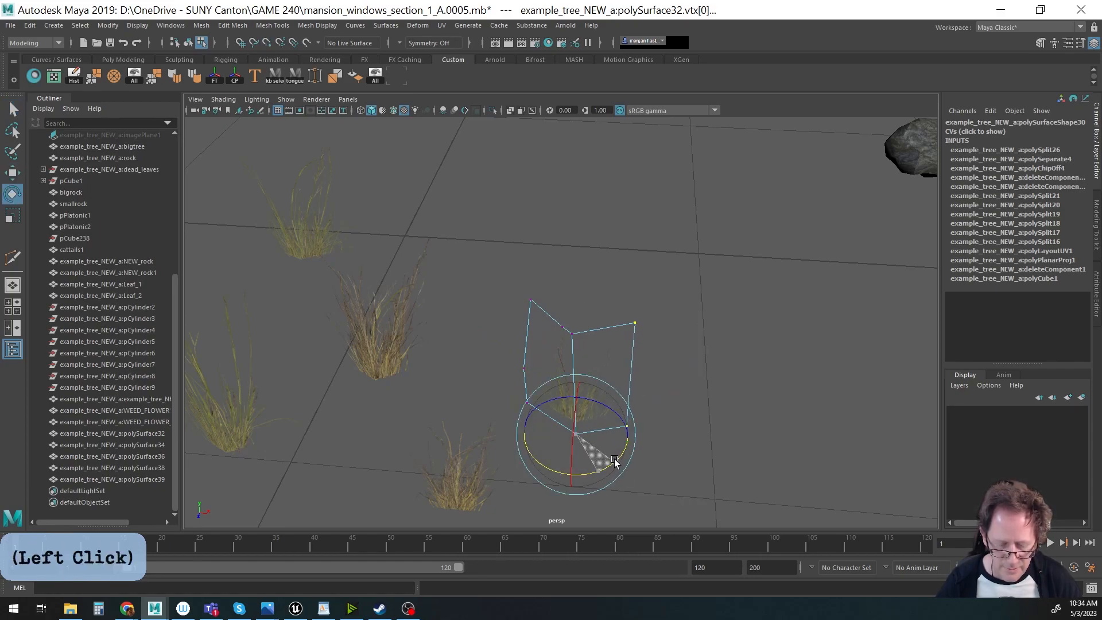
Bend both halves of the small brown grass piece by rotating each side's vertices around the base of its middle edge.
left_click(473, 468)
middle_click_drag(470, 498, 537, 413, "alt")
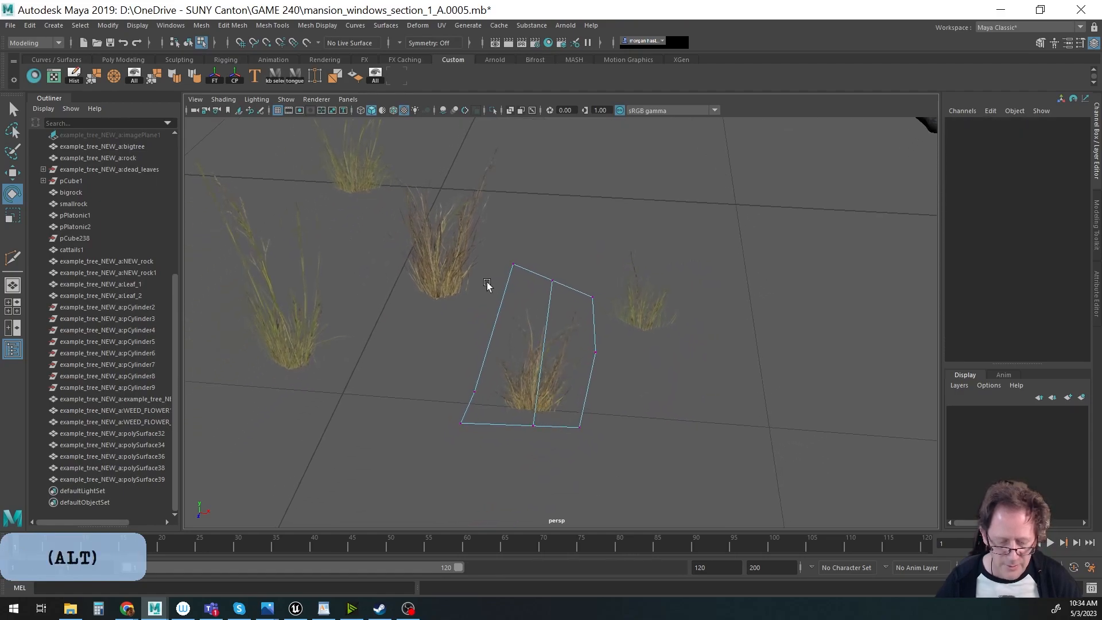
left_click_drag(477, 243, 523, 283)
left_click_drag(420, 350, 492, 446, "shift")
key("d")
key("v")
left_click_drag(485, 349, 534, 427)
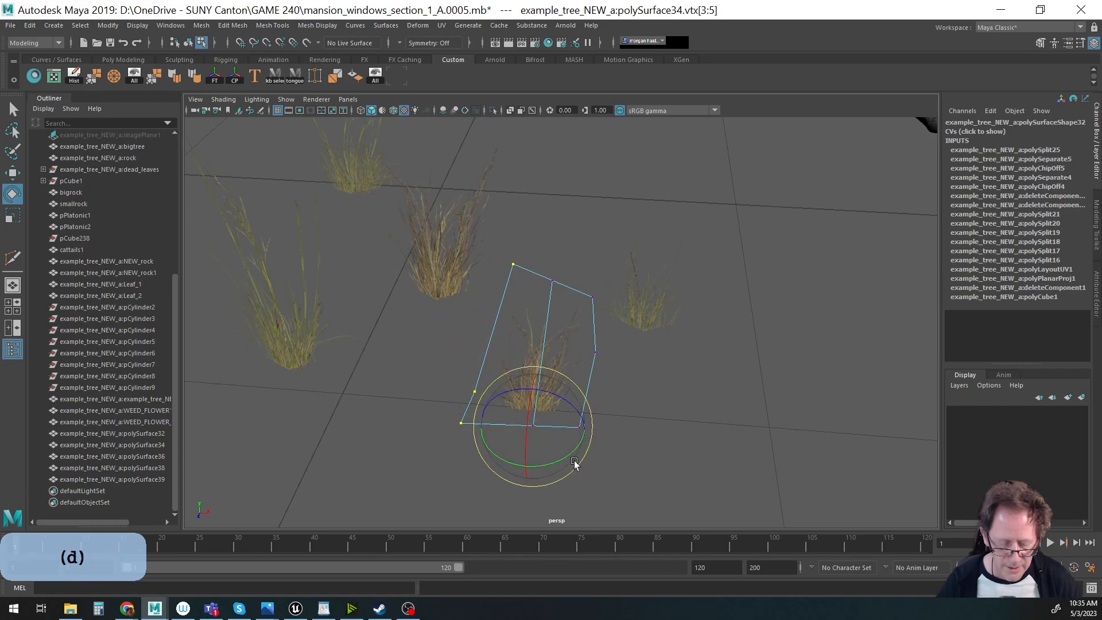
left_click_drag(563, 462, 540, 468)
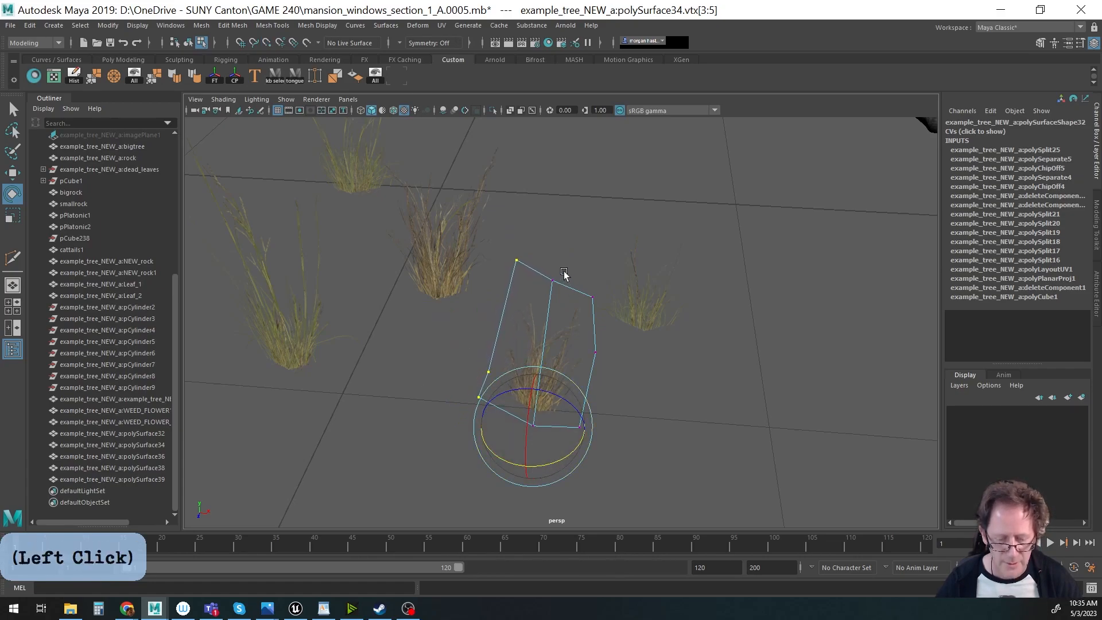
left_click_drag(668, 494, 670, 493)
left_click_drag(598, 381, 628, 421)
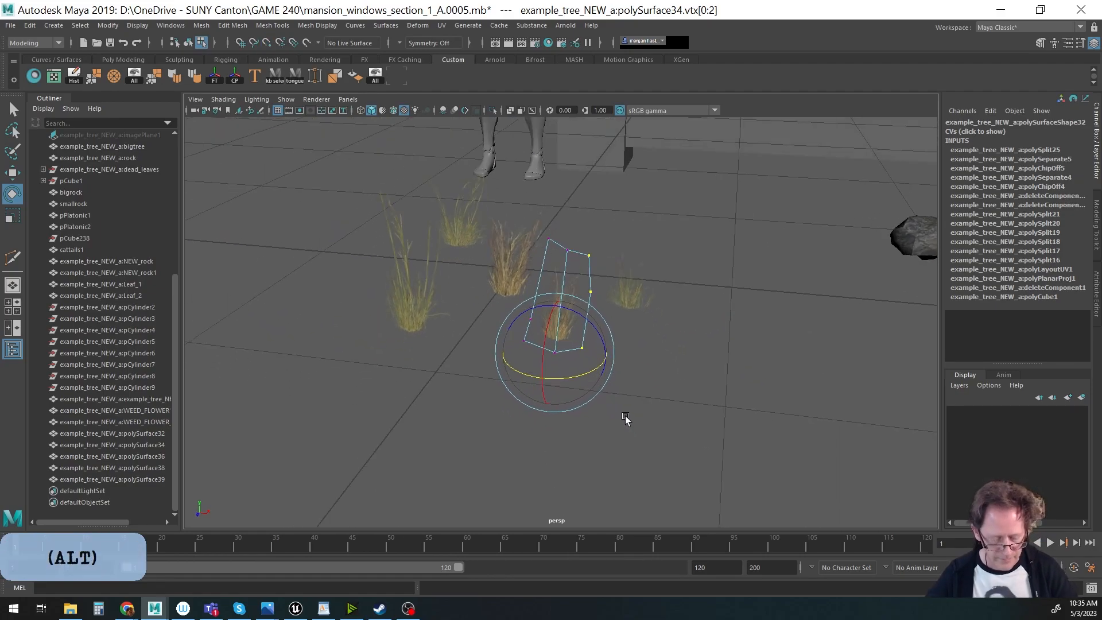
Return to object selection and select the small green grass piece.
key("F8")
middle_click_drag(620, 388, 609, 396, "alt")
left_click_drag(608, 396, 576, 406, "alt")
key("q")
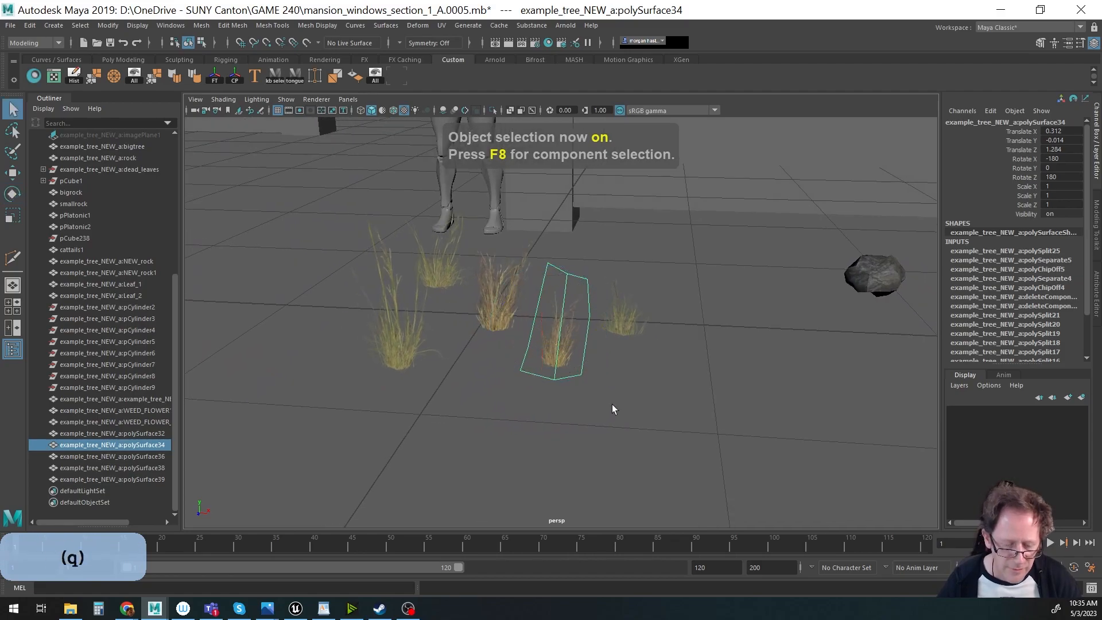
left_click(617, 406)
left_click(622, 319)
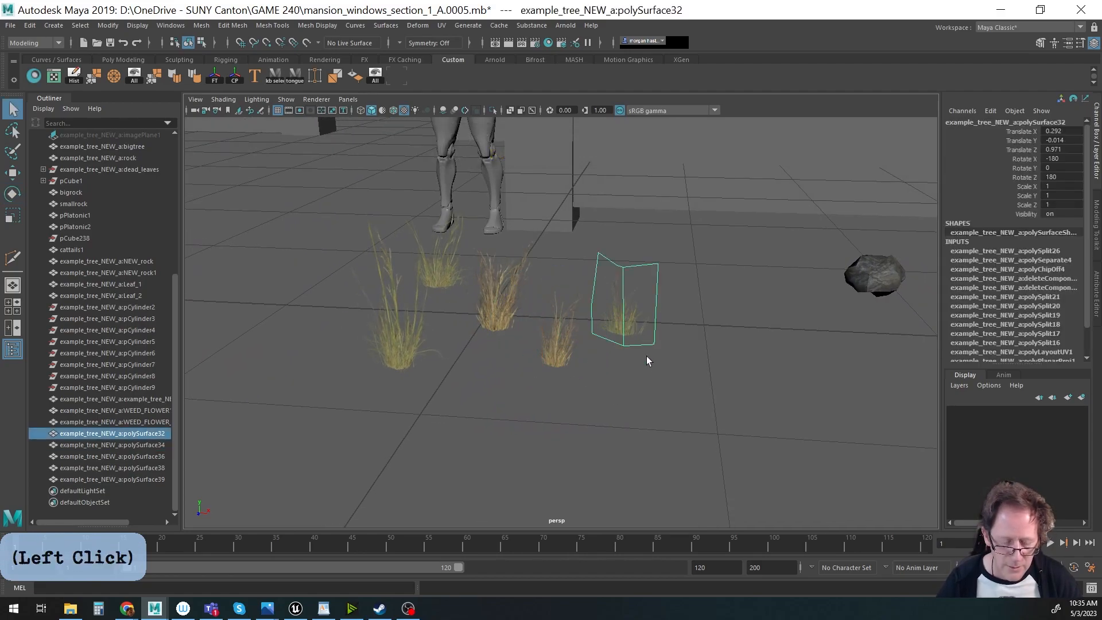
Duplicate the small green grass piece and place the copy on the opposite side of the tall green clump.
key("w")
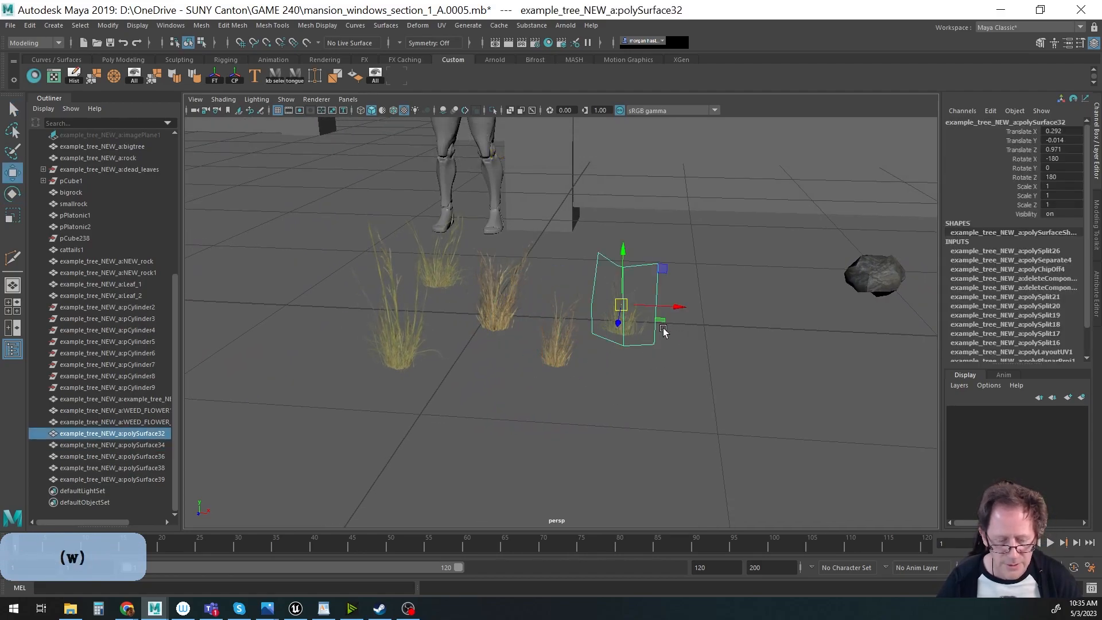
mouse_move(662, 320)
left_mouse_down("shift")
mouse_move(549, 332)
mouse_move(357, 313)
left_mouse_up("shift")
Snap the pivot of the tall green grass clump to the base of its middle edge.
left_click(397, 343)
left_click_drag(463, 398, 612, 384, "alt")
key("w")
middle_click_drag(612, 384, 507, 457, "alt")
left_click_drag(507, 458, 467, 402, "alt")
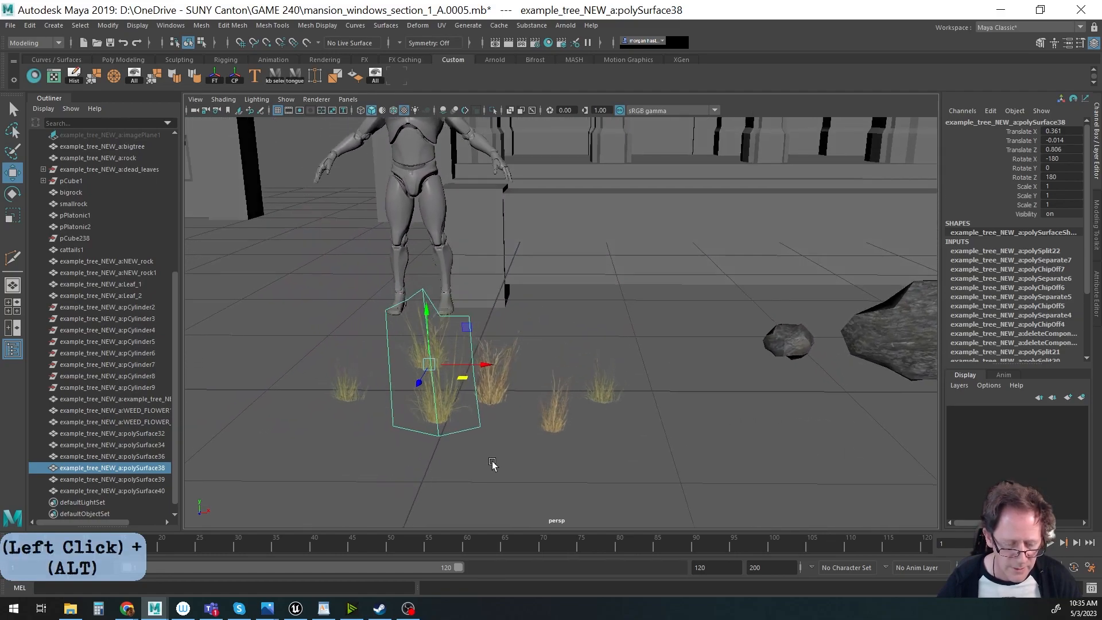
key("d")
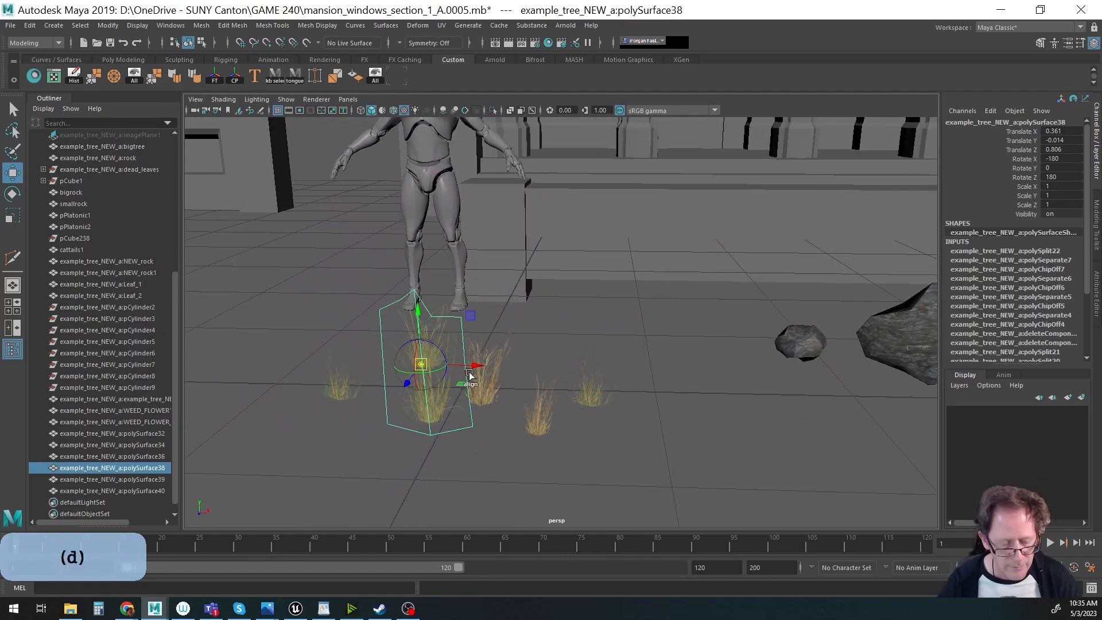
left_click(419, 329)
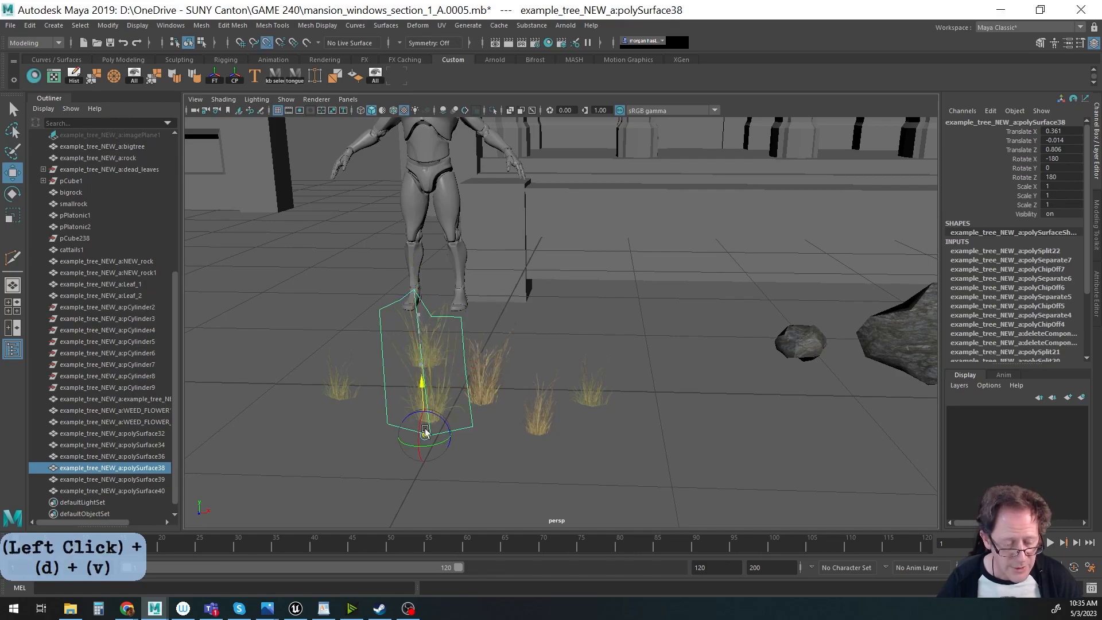
Snap the pivots of the large and small brown grass pieces to the base of each one's middle edge.
left_click(492, 381)
left_click(488, 334)
left_click(550, 402)
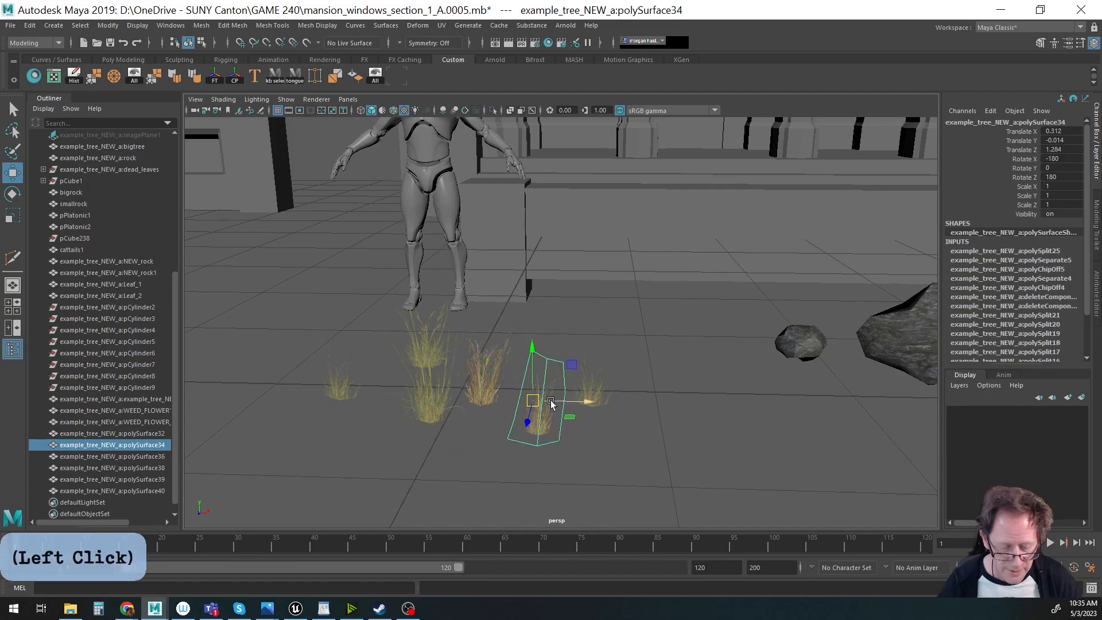
left_click_drag(532, 380, 532, 421)
left_click_drag(547, 466, 543, 425, "alt")
key("d+v")
left_click_drag(523, 335, 526, 395)
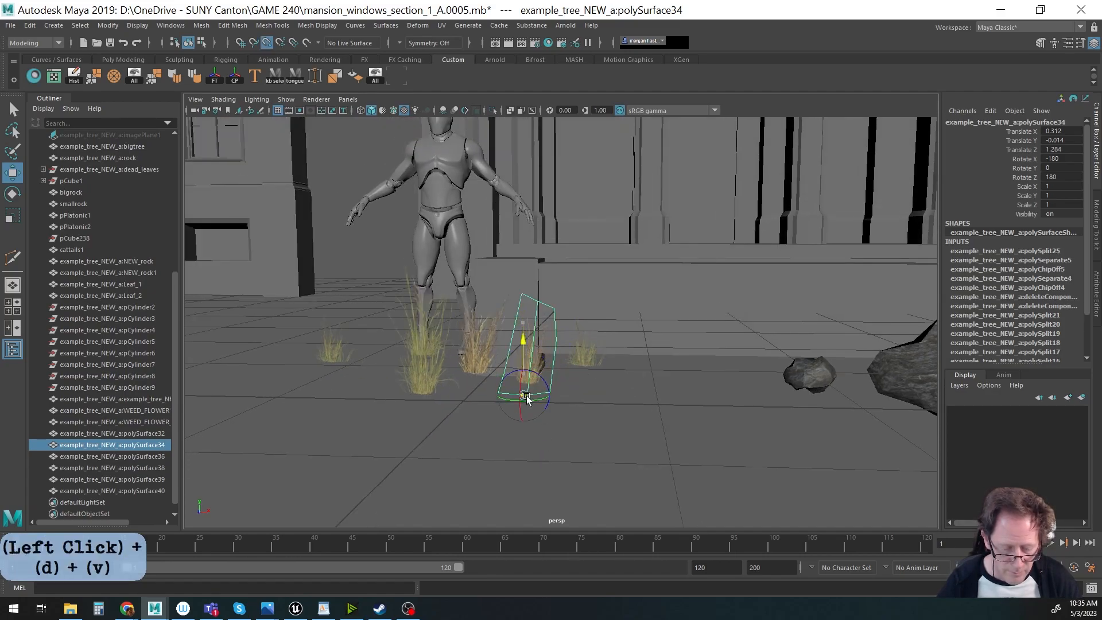
Snap the pivots of both small green grass pieces to the base of their middle edges.
left_click(586, 353)
left_click_drag(583, 423, 571, 414, "alt")
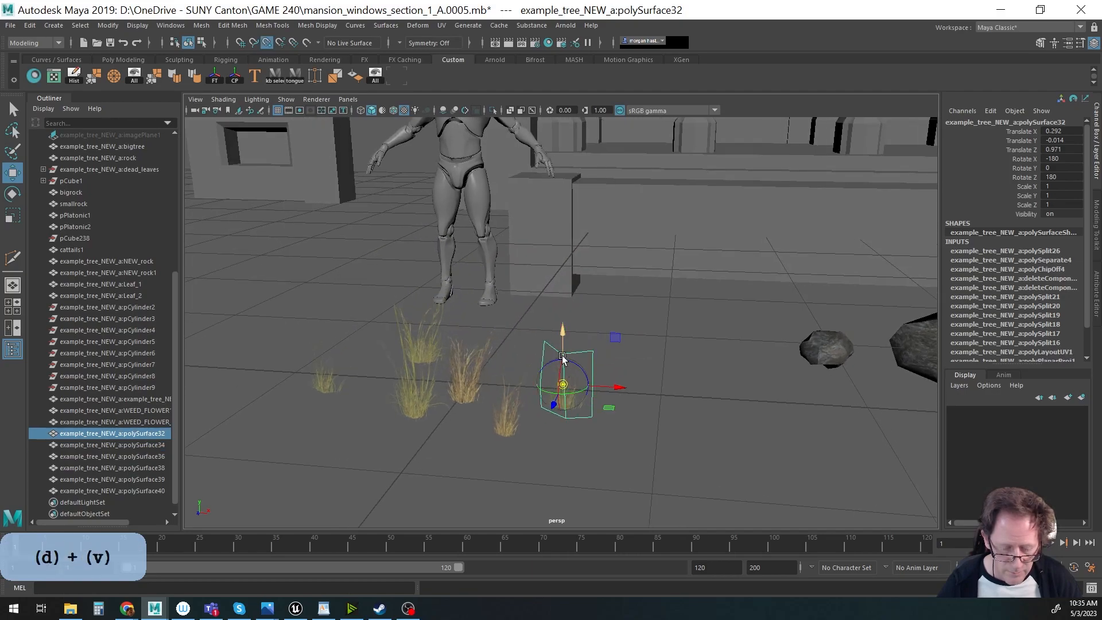
left_click_drag(562, 358, 564, 372)
left_click(321, 373)
key("d+v")
left_click_drag(315, 332, 321, 399)
Snap the pivot of the rear green grass clump to the base of its middle edge.
left_click_drag(405, 344, 436, 339, "alt")
left_click(424, 348)
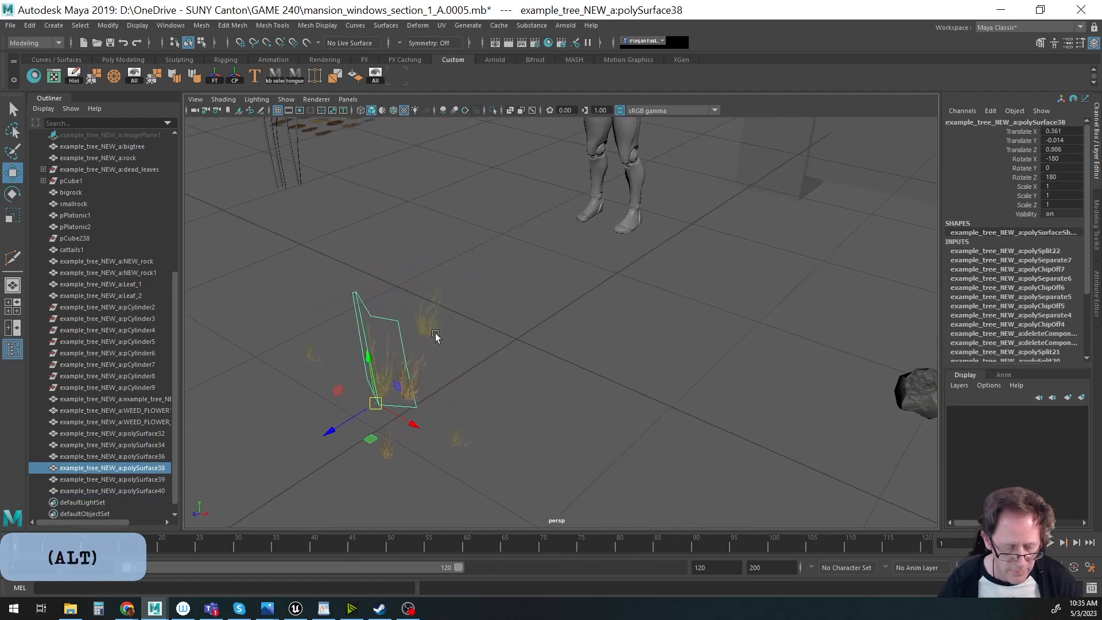
left_click(437, 328)
key("d+v")
left_click_drag(413, 274, 424, 327)
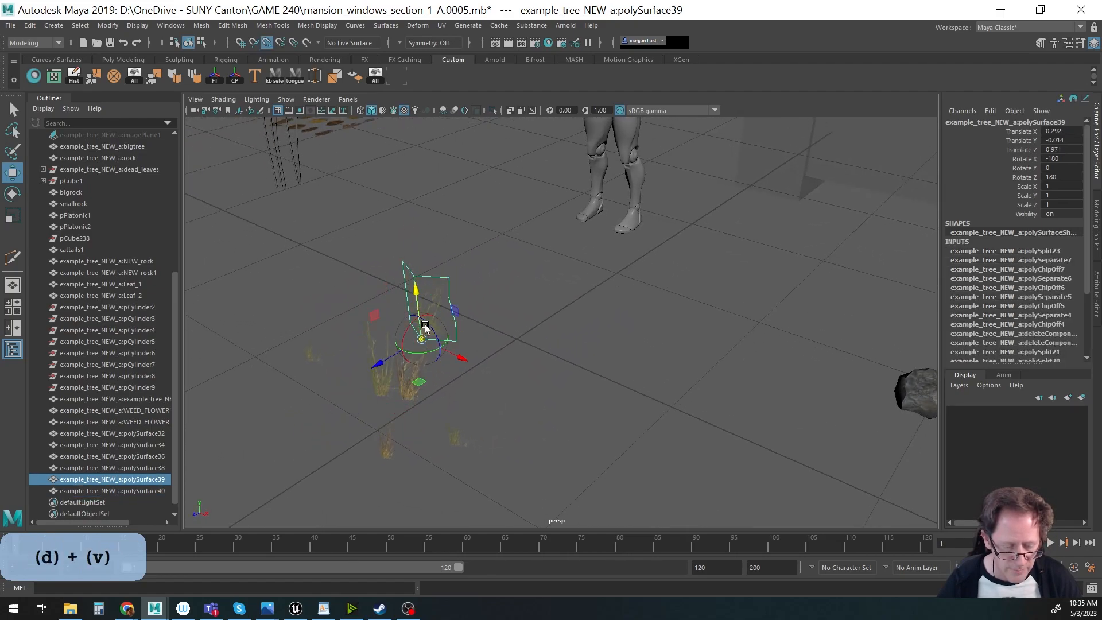
Select all six grass pieces and snap them vertically to the grid so their bases share one ground level.
left_click(378, 388)
left_click_drag(409, 423, 396, 373, "alt")
left_click(441, 357)
left_click(497, 396)
left_click_drag(351, 323, 535, 447)
key("x")
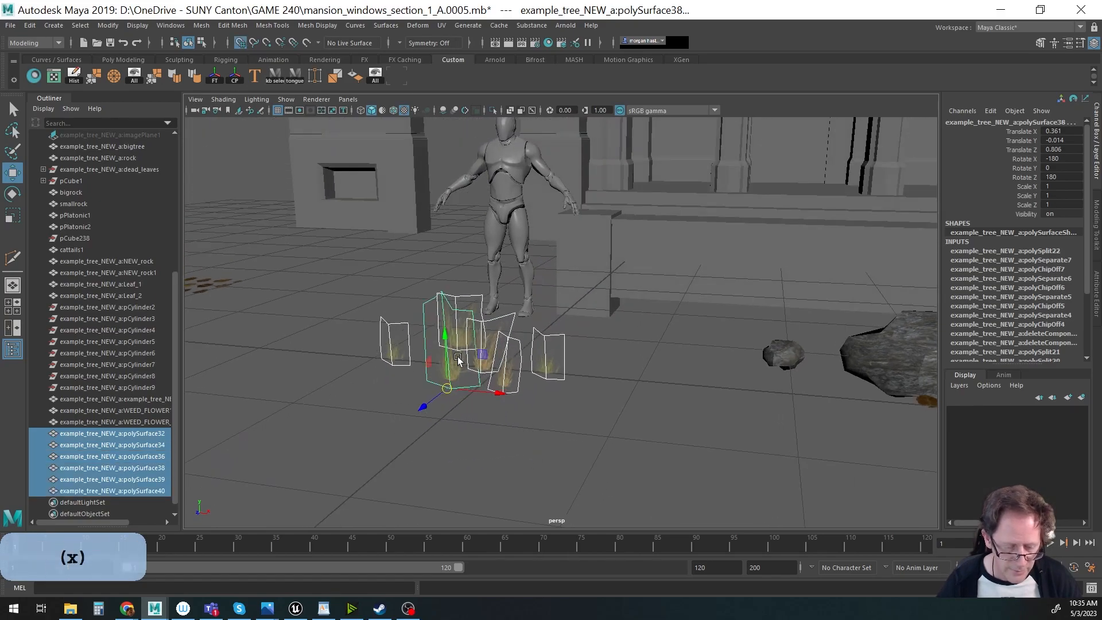
left_click_drag(448, 344, 528, 443)
left_click_drag(476, 359, 580, 453)
Move the large brown grass clump across the ground so it stands close beside the tall green clump.
middle_click_drag(580, 453, 603, 413, "alt")
key("q")
left_click(533, 424)
key("w")
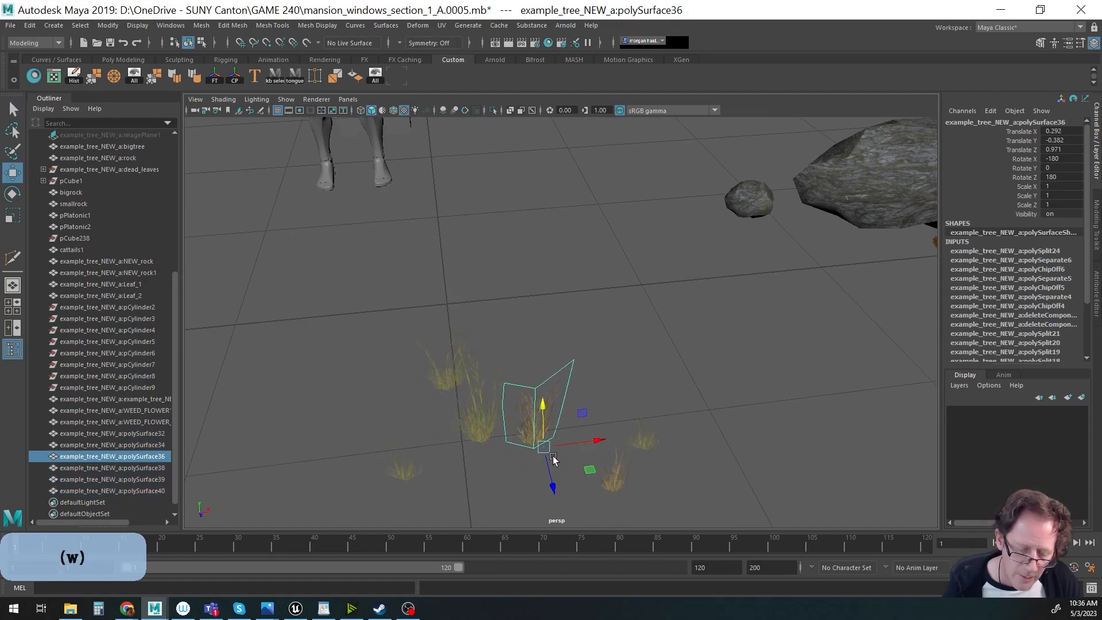
left_click_drag(587, 469, 555, 448)
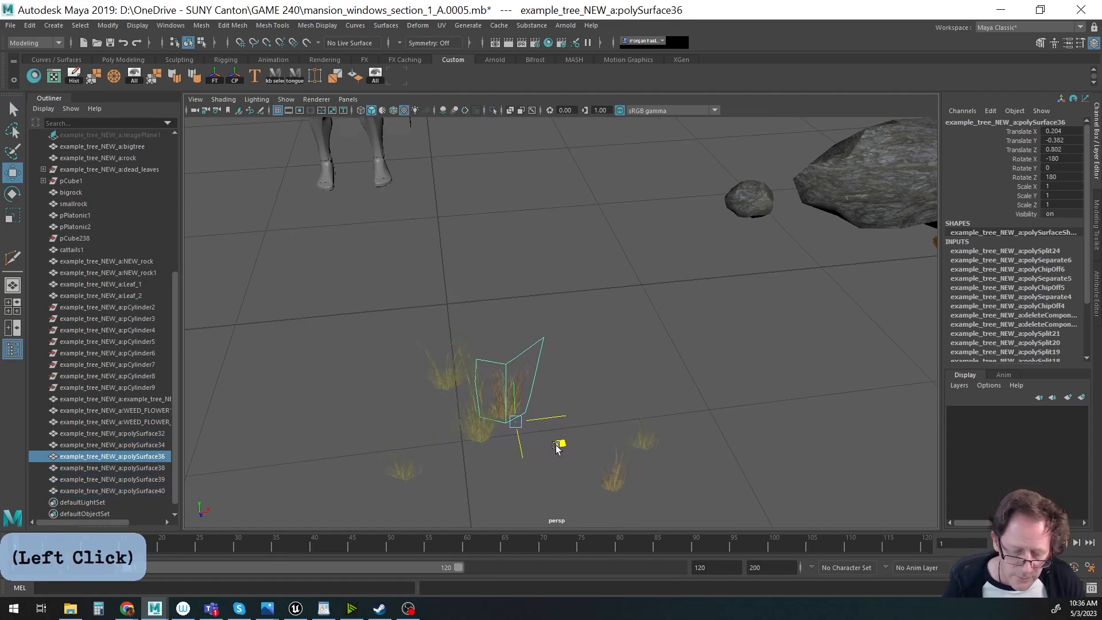
Reposition the rear green clump and the duplicated small green piece on the ground around the tall green clump.
left_click_drag(419, 402, 458, 408, "alt")
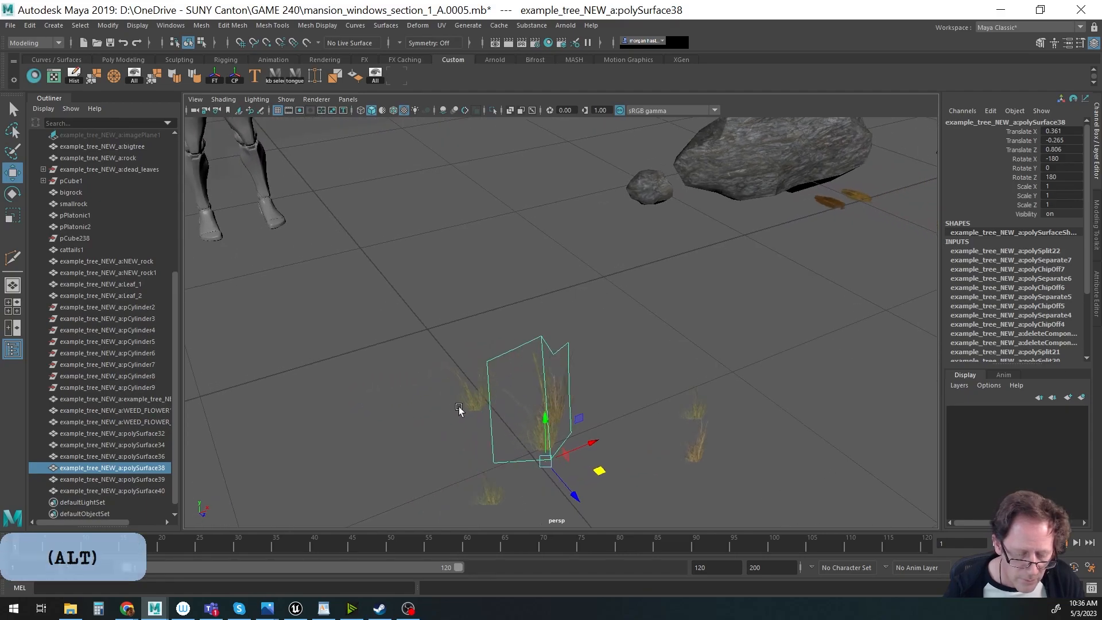
key("q")
left_click(474, 409)
key("w")
left_click_drag(531, 426, 452, 471)
left_click(417, 454)
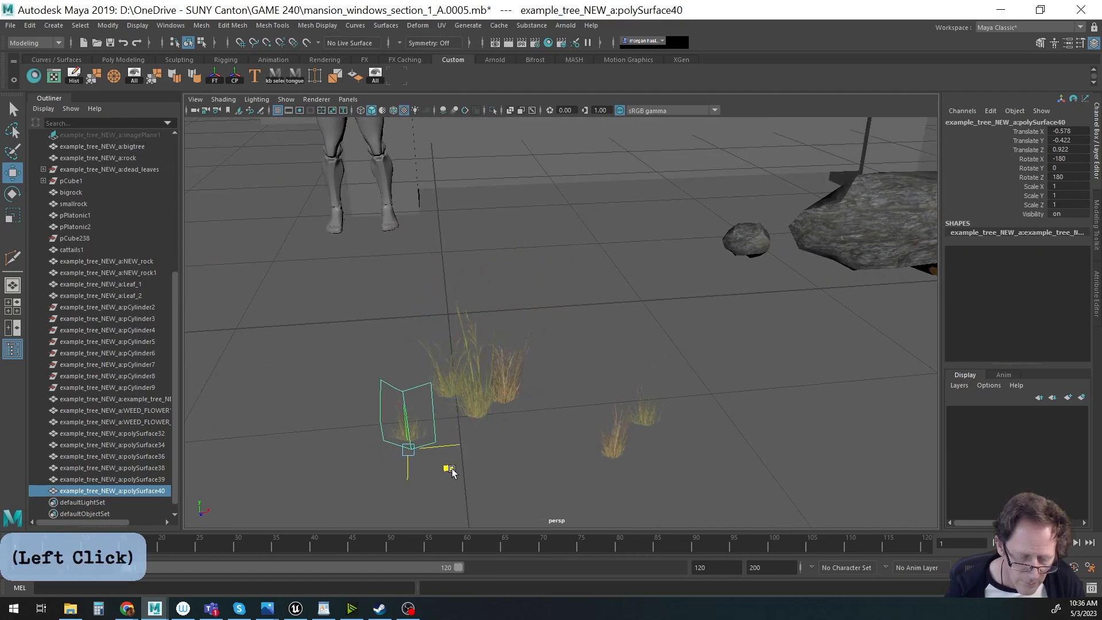
Move the small brown piece behind the large brown clump and shift the original small green piece closer to the group.
left_click(610, 458)
left_click_drag(652, 487, 588, 374)
left_click(647, 425)
left_click_drag(696, 455, 421, 424)
Duplicate the tall green clump, rotate the copy to about 172.6 in Y so it faces backward, and place it behind the original.
left_click_drag(383, 390, 474, 403, "alt")
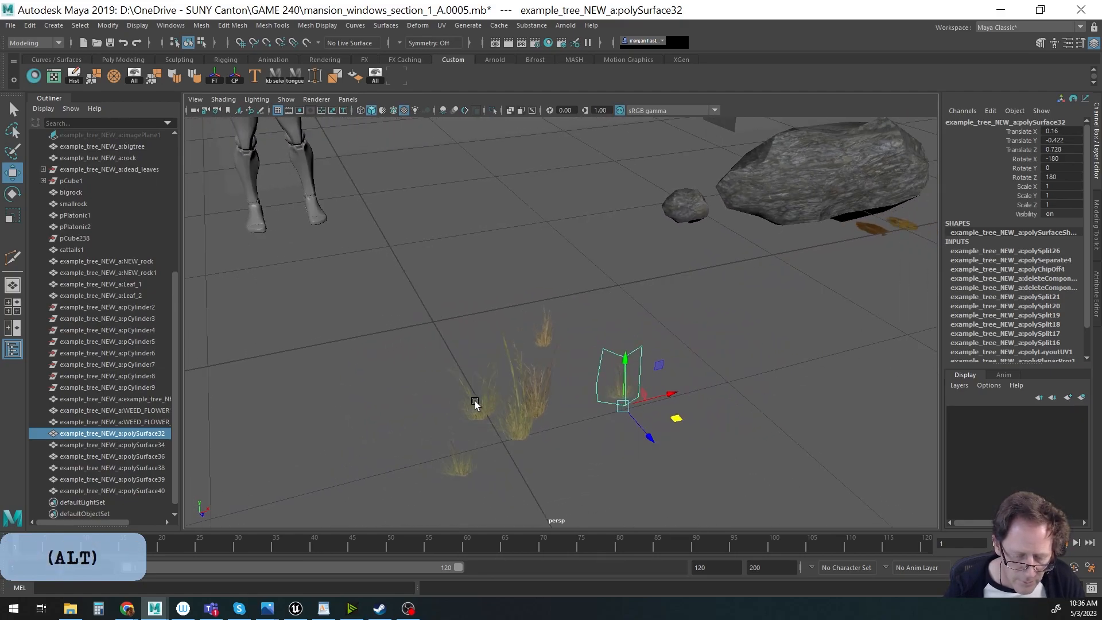
left_click(527, 438)
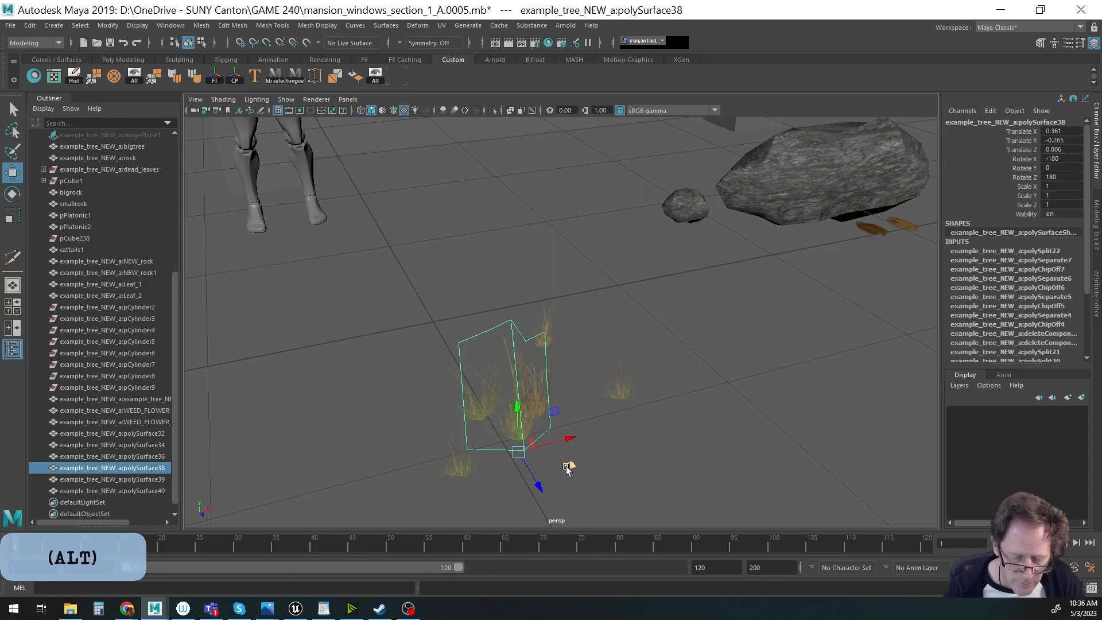
left_click_drag(572, 468, 492, 431, "shift")
key("e")
right_click_drag(492, 430, 569, 430, "alt")
left_click_drag(568, 430, 517, 457, "alt")
key("w")
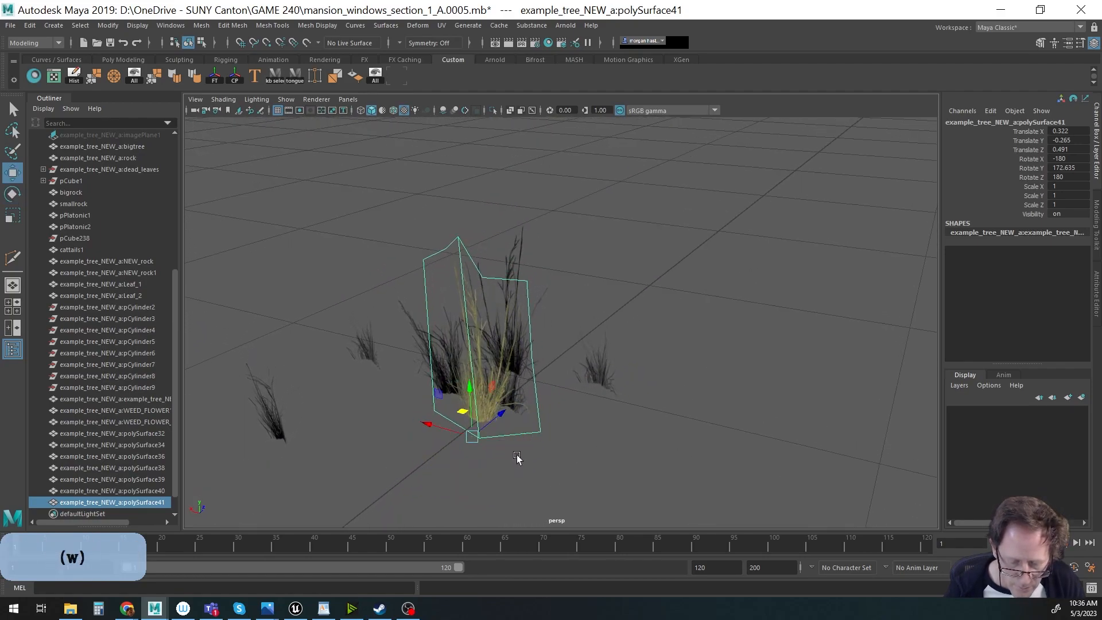
left_click_drag(460, 417, 476, 396)
Fine-tune the vertical positions of the large and small brown grass pieces to align their bases with the other clumps.
key("q")
key("q")
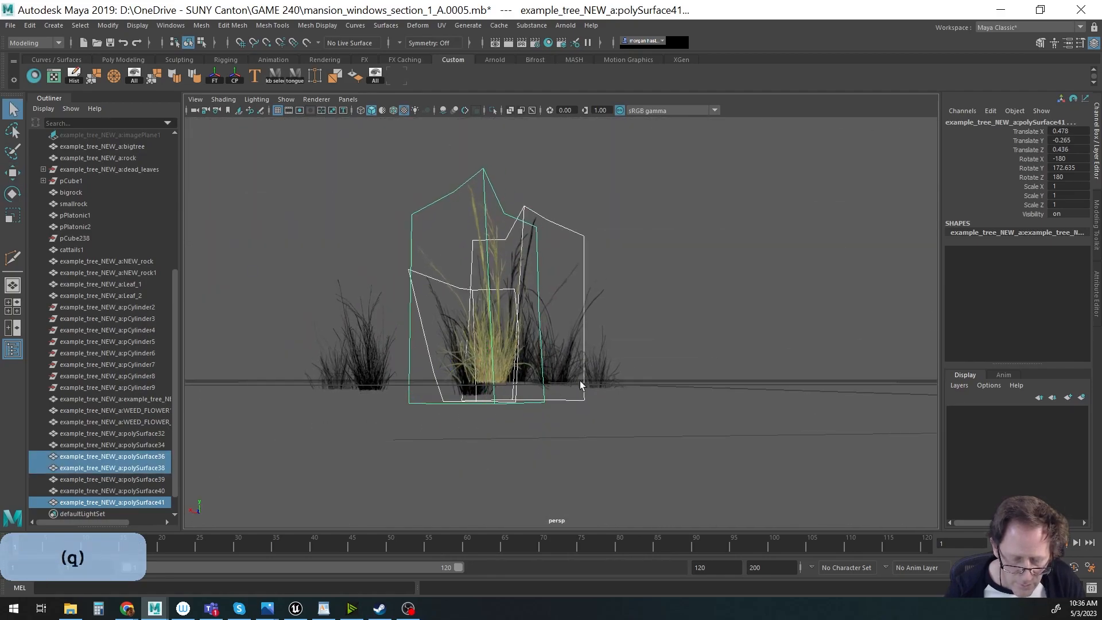
left_click(436, 189, "ctrl")
left_click_drag(501, 318, 595, 262, "alt")
key("w")
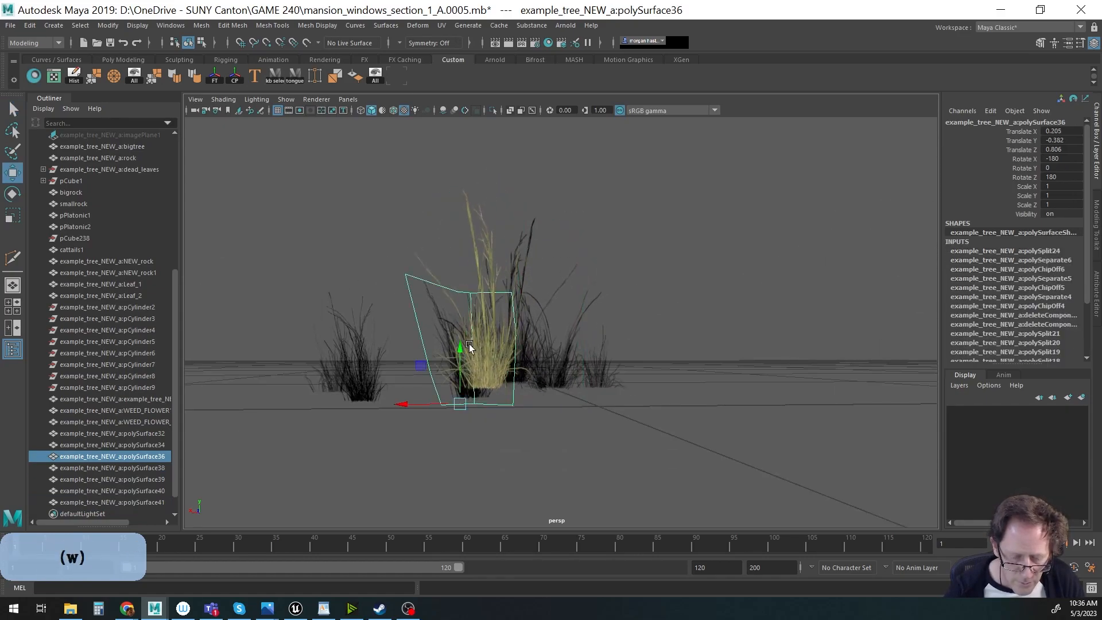
mouse_move(459, 352)
left_mouse_down()
mouse_move(459, 343)
mouse_move(462, 358)
left_mouse_up()
left_click(356, 355)
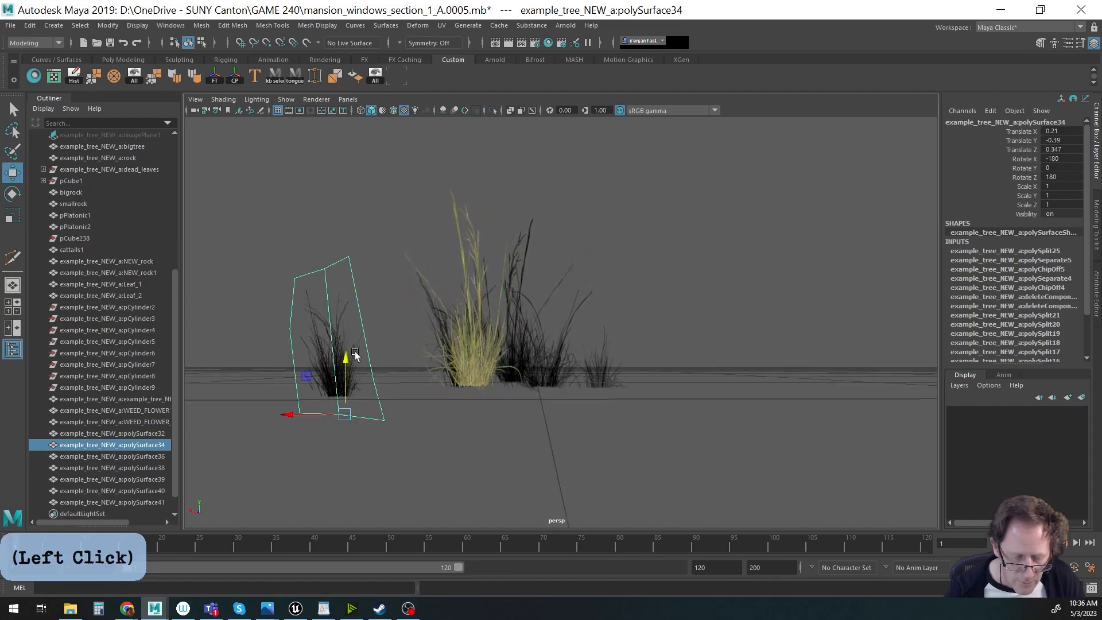
left_click_drag(346, 362, 581, 384)
Duplicate the original small green piece, turn the copy backward with a slight tilt, and place it near the large brown clump.
left_click(597, 376)
left_click_drag(593, 422, 607, 439, "alt")
mouse_move(581, 365)
left_mouse_down("shift")
mouse_move(544, 387)
mouse_move(349, 362)
mouse_move(370, 358)
left_mouse_up("shift")
key("e")
mouse_move(369, 411)
left_mouse_down()
mouse_move(470, 392)
mouse_move(423, 413)
mouse_move(370, 401)
left_mouse_up()
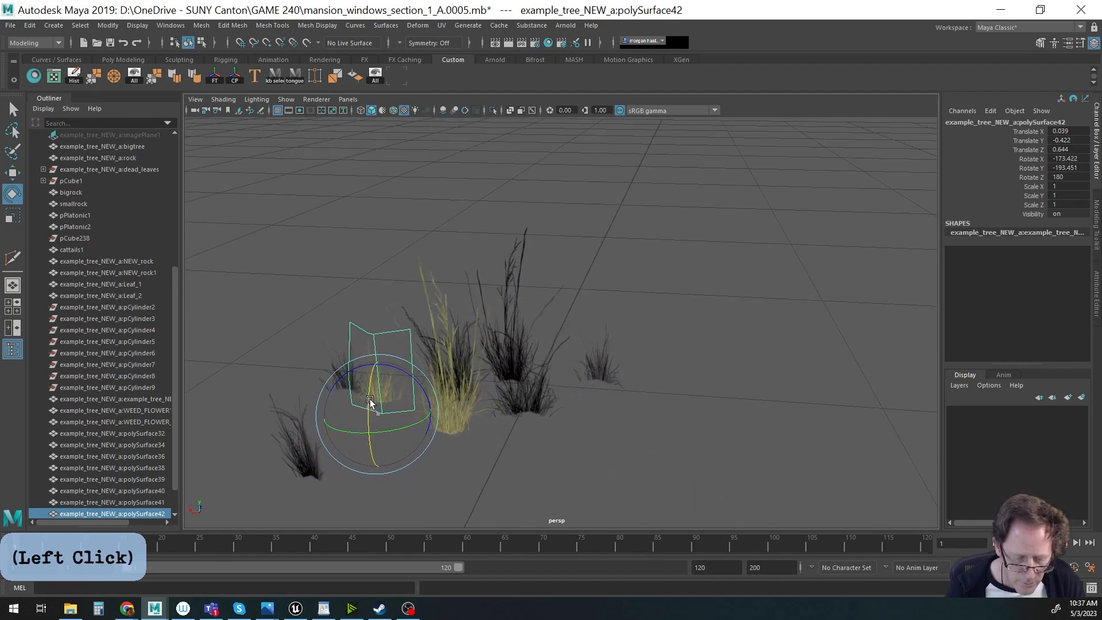
left_click_drag(471, 424, 489, 457, "alt")
key("w")
left_click_drag(369, 403, 373, 409)
left_click_drag(374, 409, 504, 423, "alt")
middle_click_drag(504, 423, 475, 423, "alt")
left_click_drag(474, 423, 536, 363, "alt")
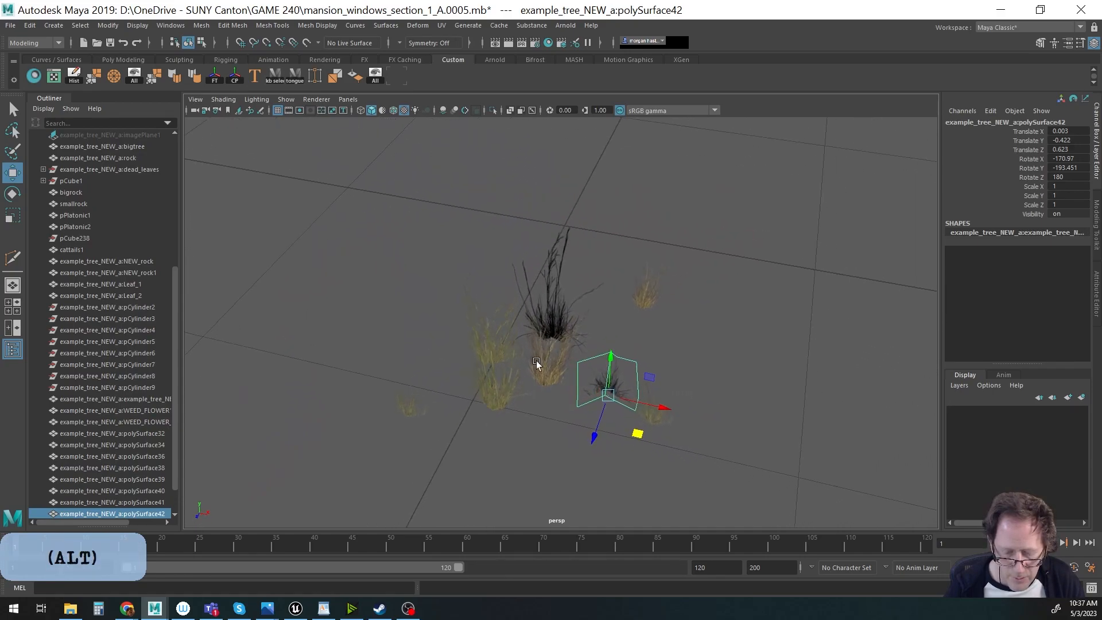
Duplicate the small brown piece, rotate the copy to about 175.7 in Y, and place it behind the green clumps.
left_click(648, 295)
key("w")
left_click_drag(664, 352, 401, 392, "alt")
key("e")
left_click_drag(472, 392, 704, 436)
left_click_drag(664, 492, 649, 497)
middle_click_drag(586, 403, 541, 380, "alt")
left_click_drag(541, 379, 431, 398, "alt")
middle_click_drag(431, 399, 533, 428, "alt")
left_click_drag(508, 445, 495, 435, "alt")
Combine all nine grass pieces into one mesh and delete its construction history.
key("q")
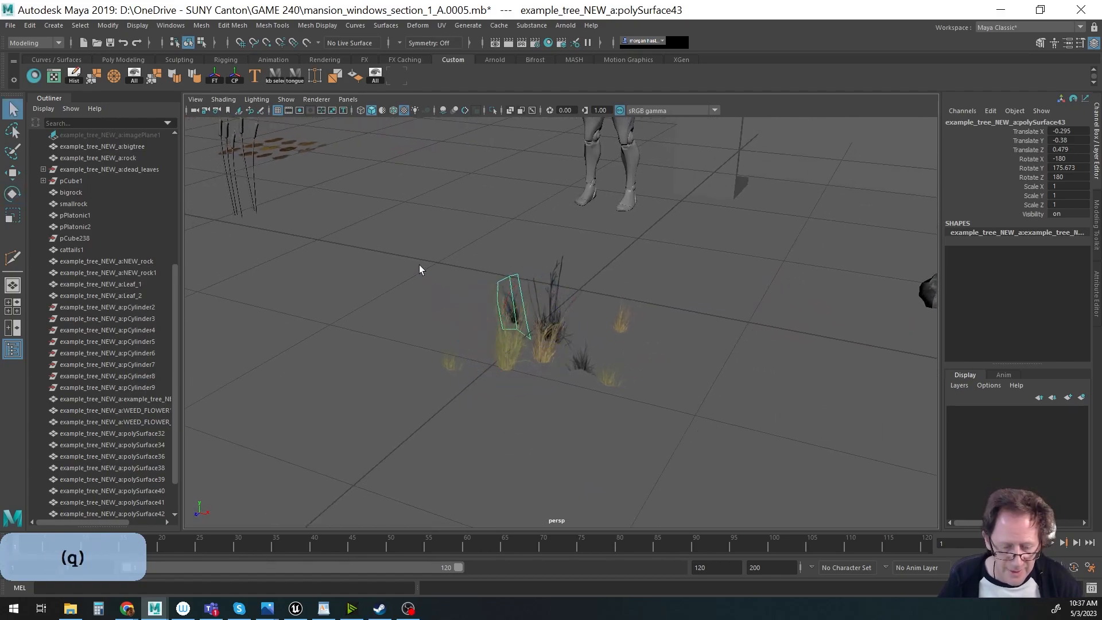
left_click_drag(422, 264, 698, 448)
middle_click_drag(664, 429, 677, 442, "alt")
left_click_drag(676, 443, 650, 440, "alt")
scroll(95, 419, "down", 2)
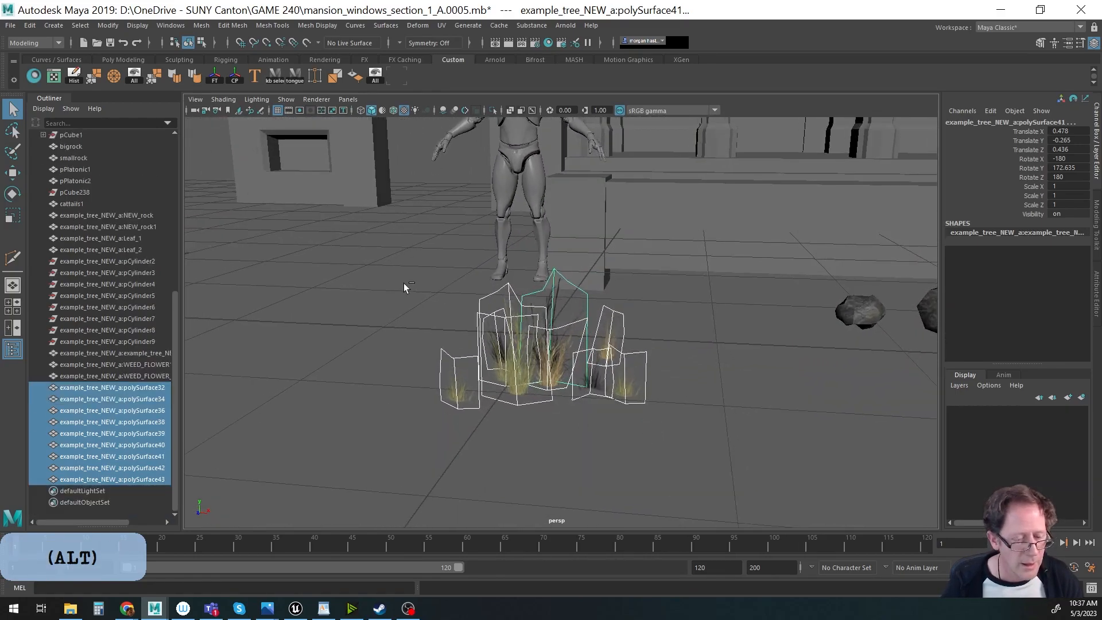
key("space")
left_click_drag(244, 462, 278, 245)
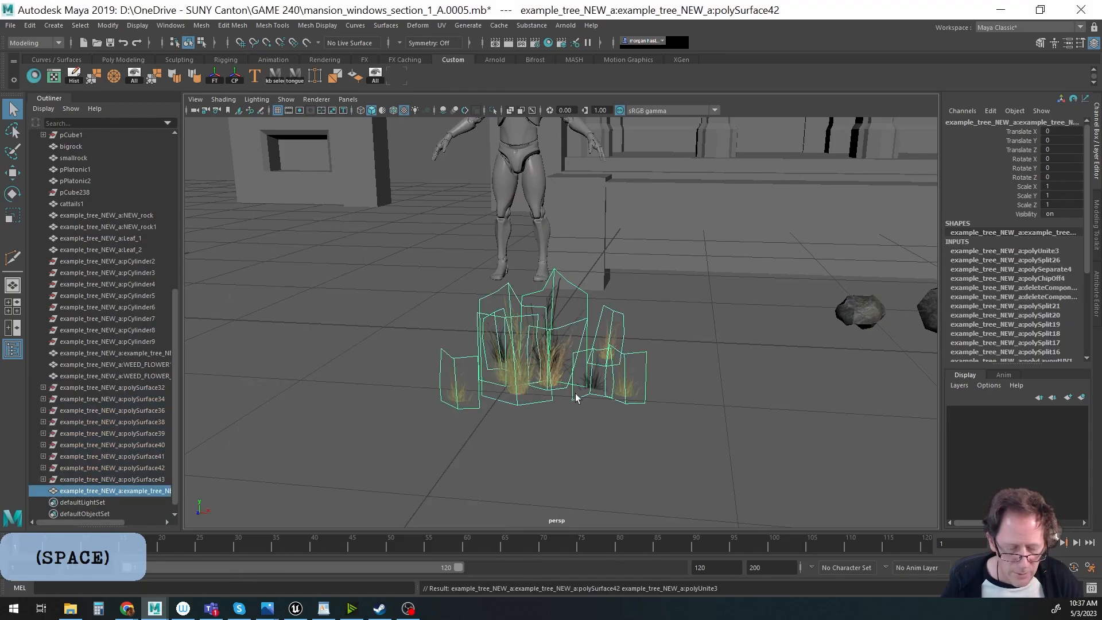
left_click(73, 73)
Rename the combined grass mesh as WEED_grass.
left_click_drag(662, 406, 586, 390, "alt")
double_click(140, 480)
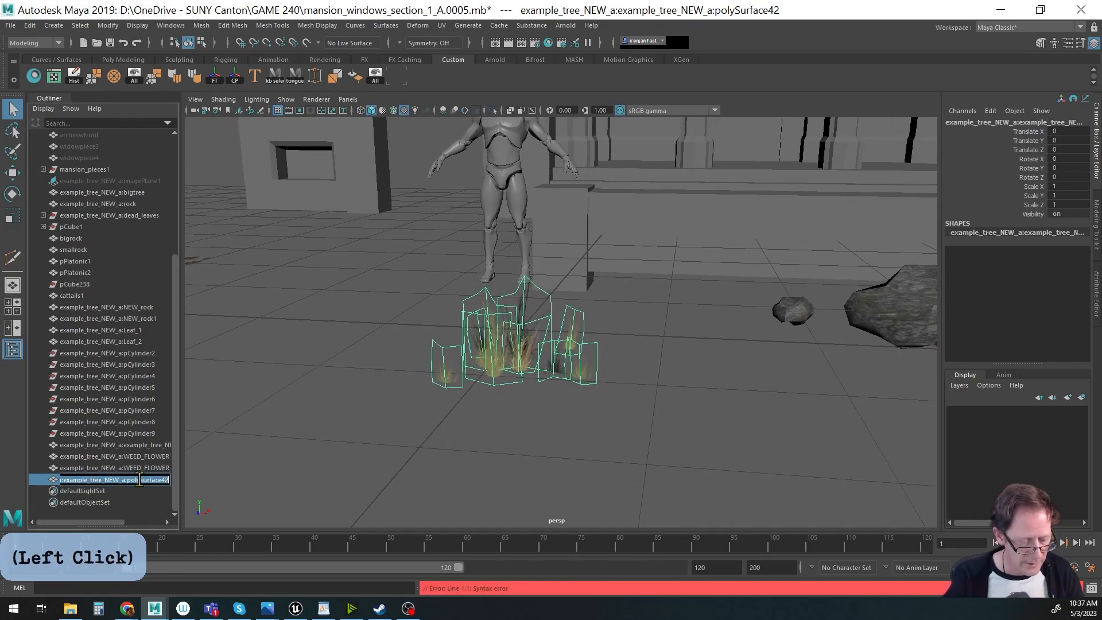
type("WEED_gra")
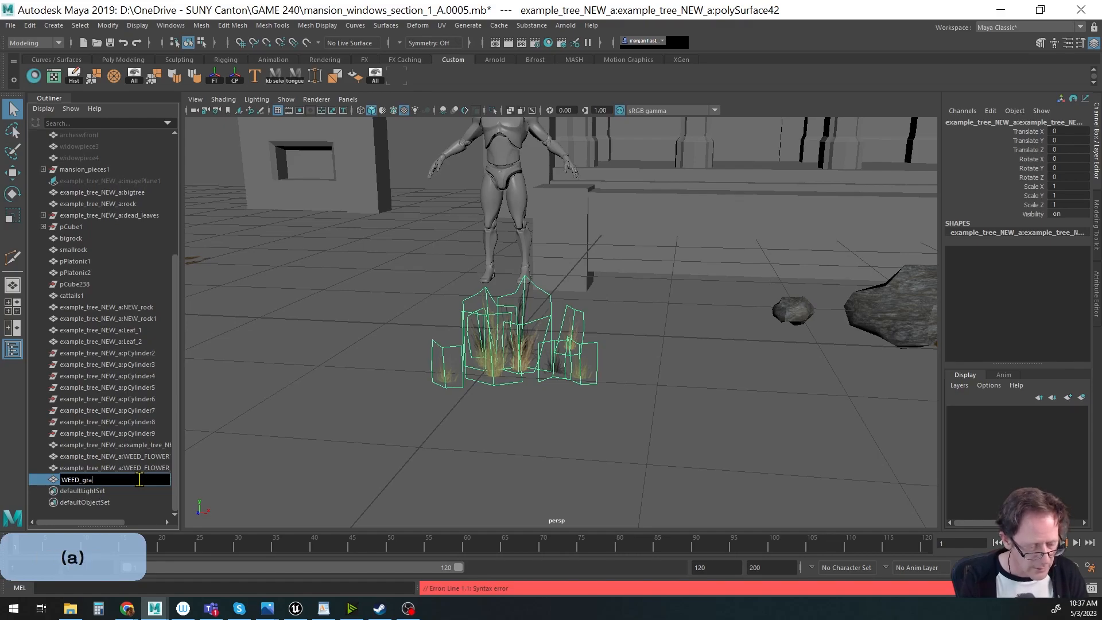
type("ss")
key("Return")
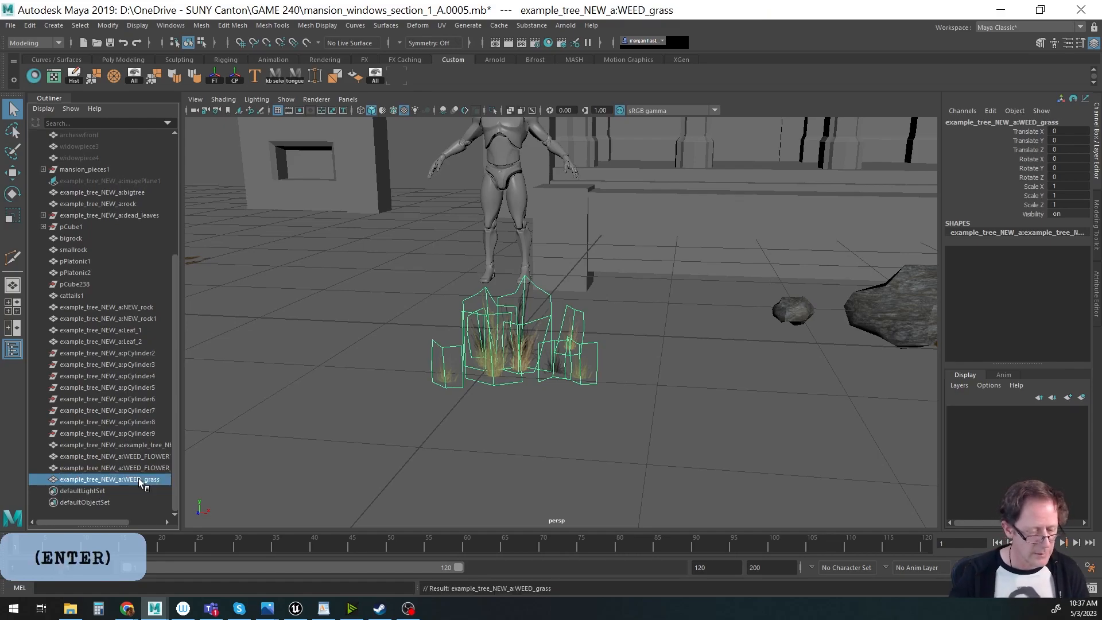
Move the WEED_grass mesh across the ground to the row of rocks, leaves, cattails and weed flowers.
right_click_drag(285, 347, 408, 308, "alt")
middle_click_drag(408, 308, 517, 374, "alt")
left_click_drag(516, 375, 475, 388, "alt")
right_click_drag(474, 389, 549, 381, "alt")
middle_click_drag(549, 381, 418, 319, "alt")
key("w")
left_click_drag(406, 321, 531, 335)
left_click_drag(605, 346, 454, 378, "alt")
right_click_drag(454, 379, 568, 394, "alt")
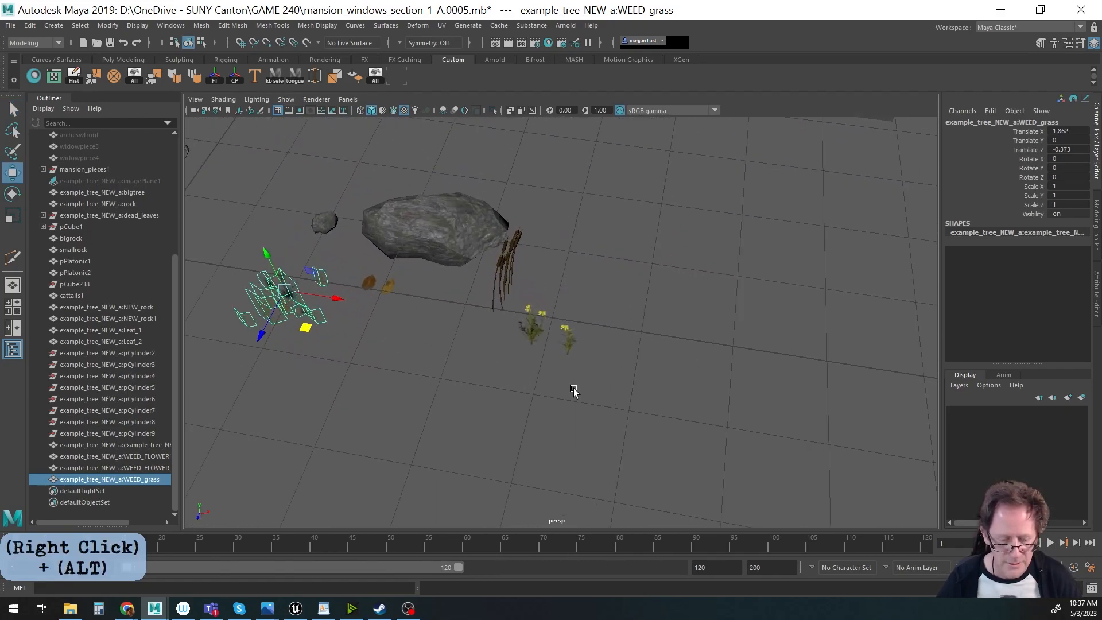
middle_click_drag(568, 394, 618, 418, "alt")
left_click_drag(617, 419, 576, 399, "alt")
key("q")
left_click_drag(322, 234, 606, 382)
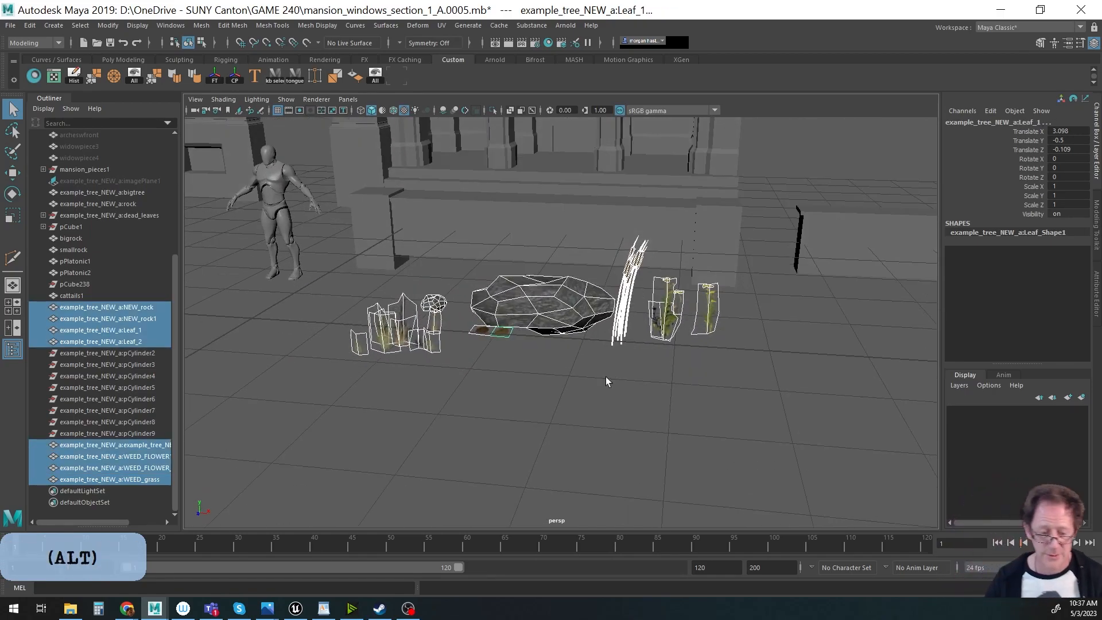
left_click_drag(538, 361, 507, 379, "alt")
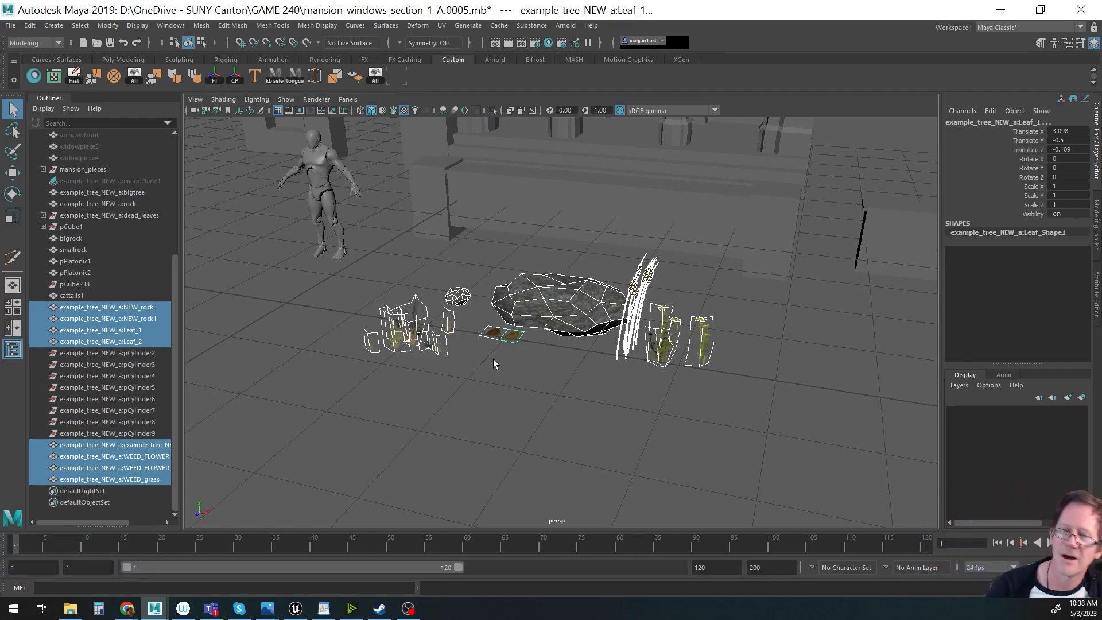
middle_click_drag(492, 364, 536, 374, "alt")
left_click_drag(537, 374, 525, 394, "alt")
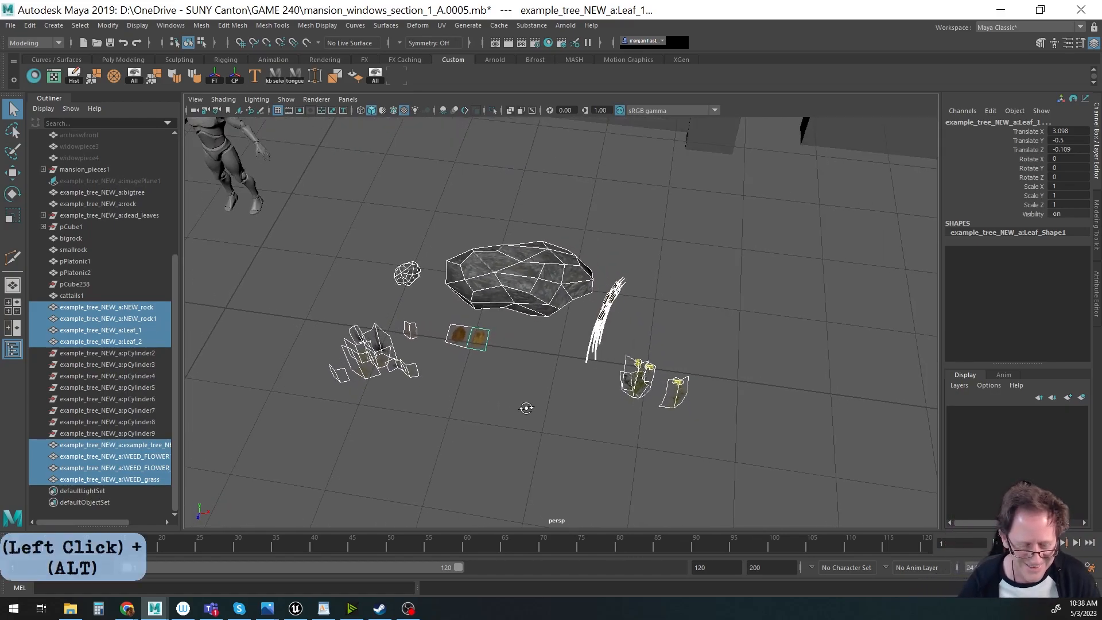
left_click(456, 334)
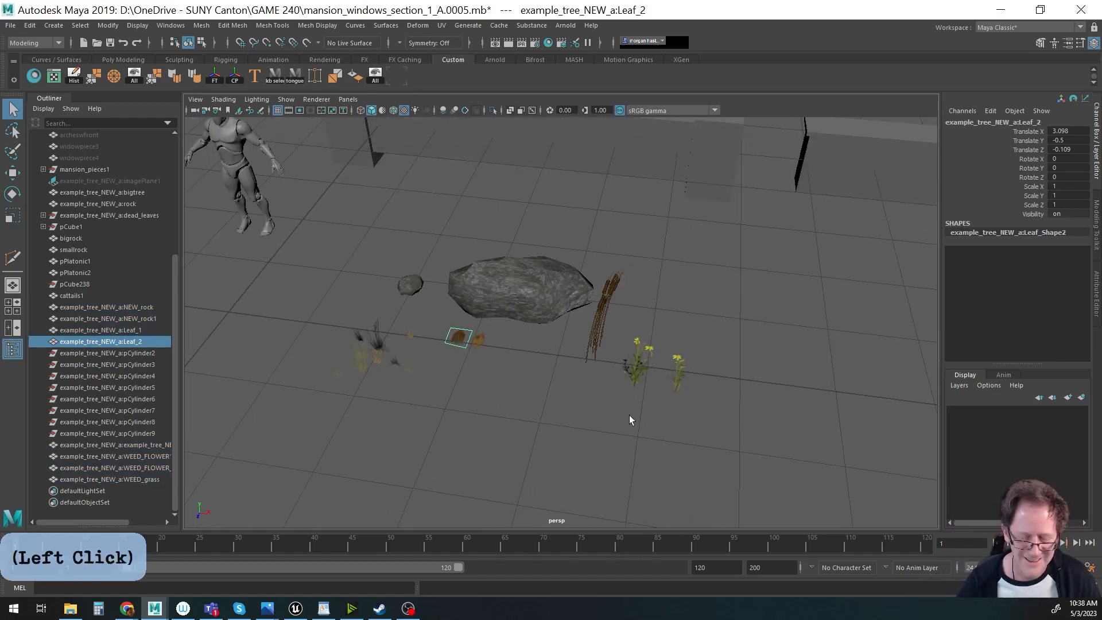
Select the row of new rocks, leaves, cattails, weed flowers and WEED_grass and group them together.
right_click_drag(620, 420, 524, 398, "alt")
middle_click_drag(524, 399, 642, 382, "alt")
left_click_drag(641, 381, 585, 382, "alt")
left_click_drag(524, 260, 772, 380)
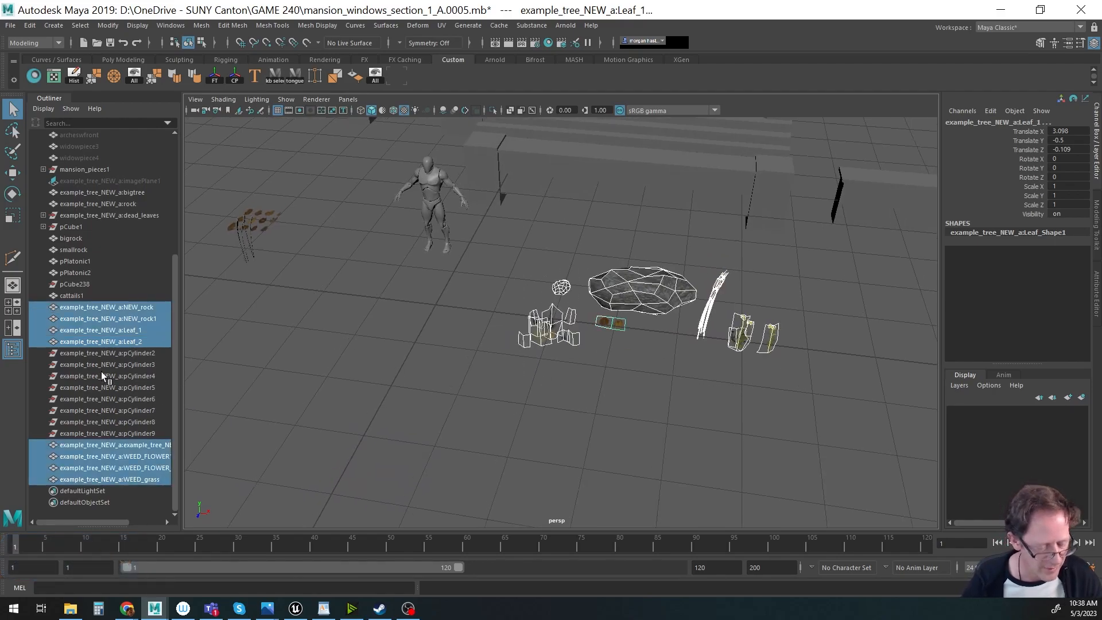
key("ctrl+g")
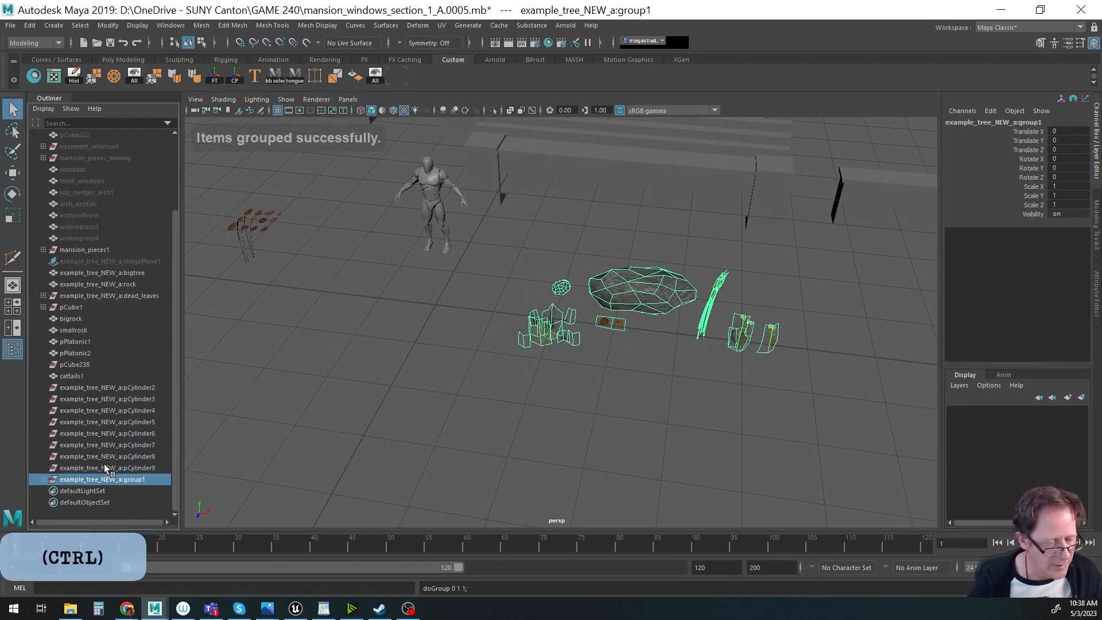
Move all leftover objects from pCube222 through pCylinder9 into the unused group, leaving out mansion_pieces, the mannequin and the left camera.
left_click(44, 479)
scroll(91, 462, "down", 3)
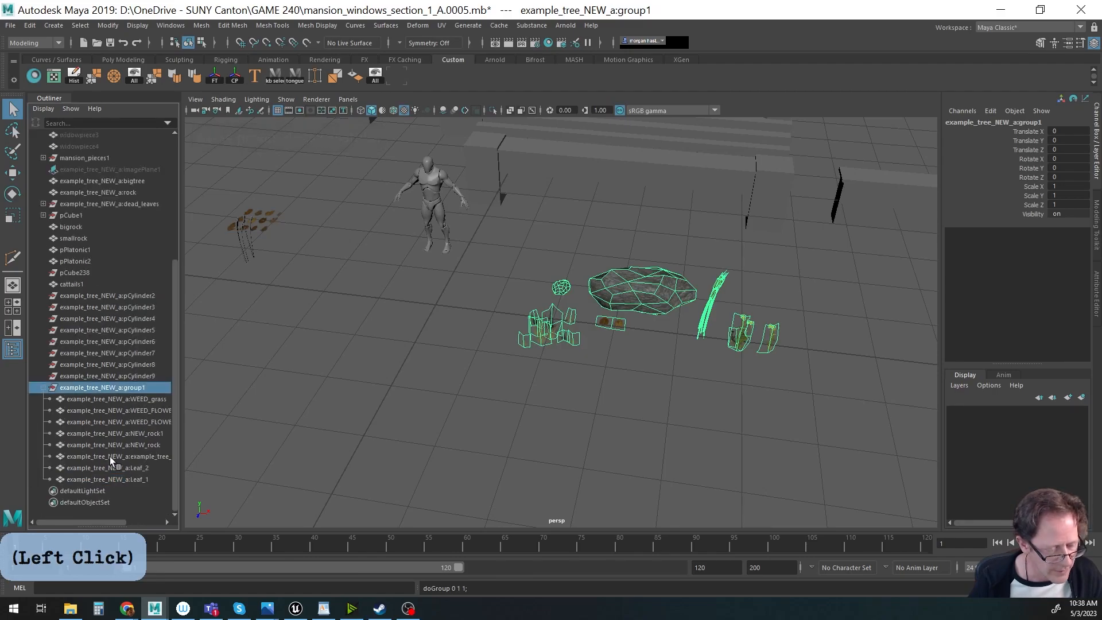
left_click(97, 376)
scroll(115, 411, "up", 5)
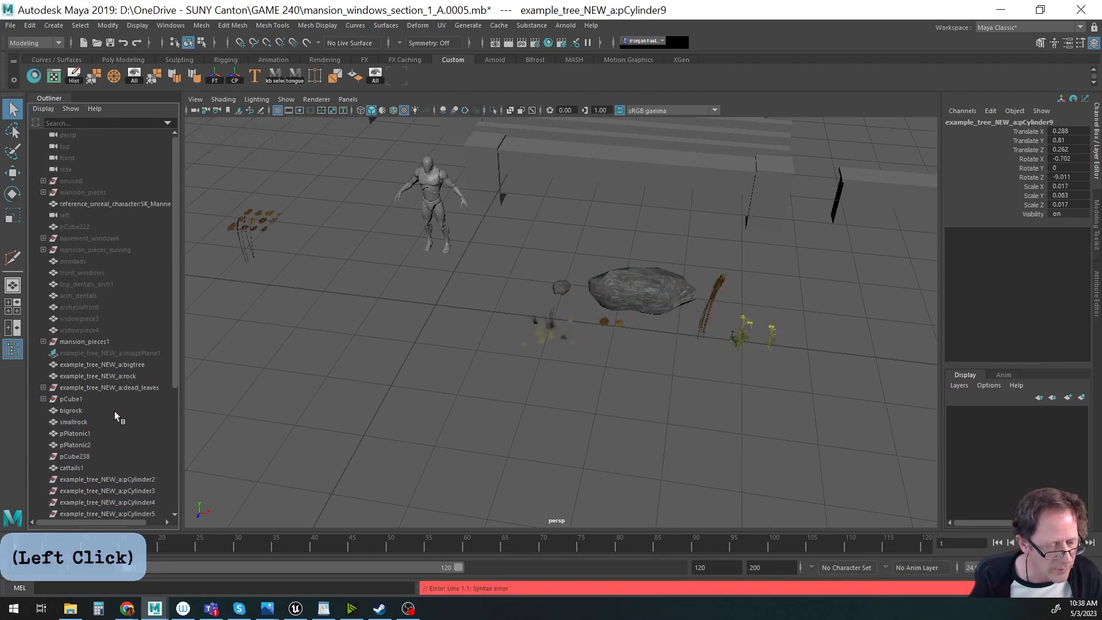
left_click(77, 181, "shift")
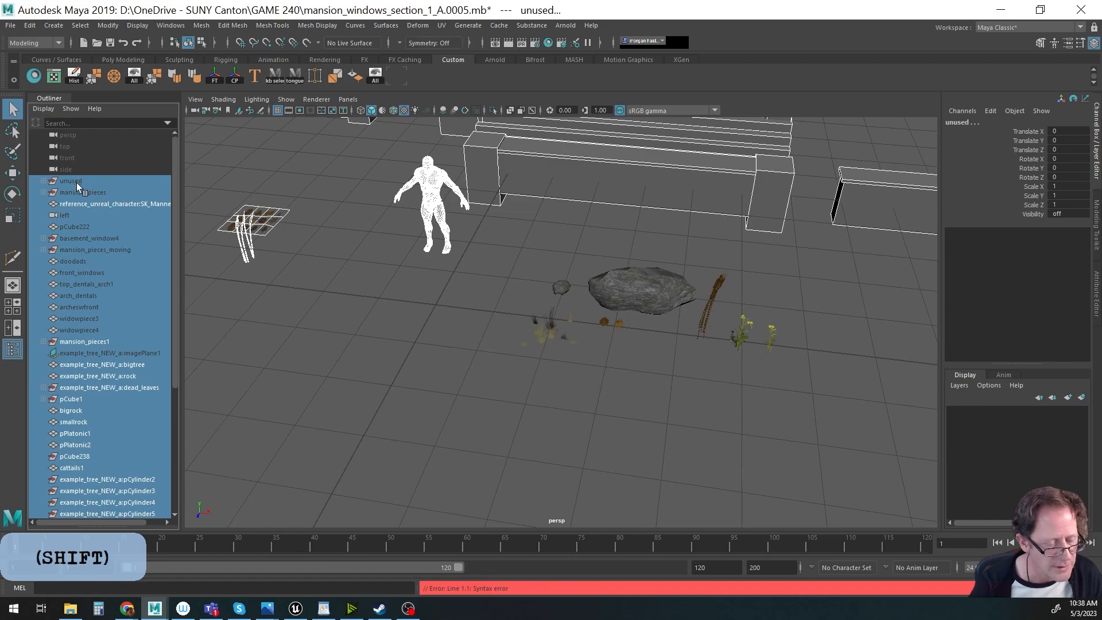
left_click(77, 179, "ctrl")
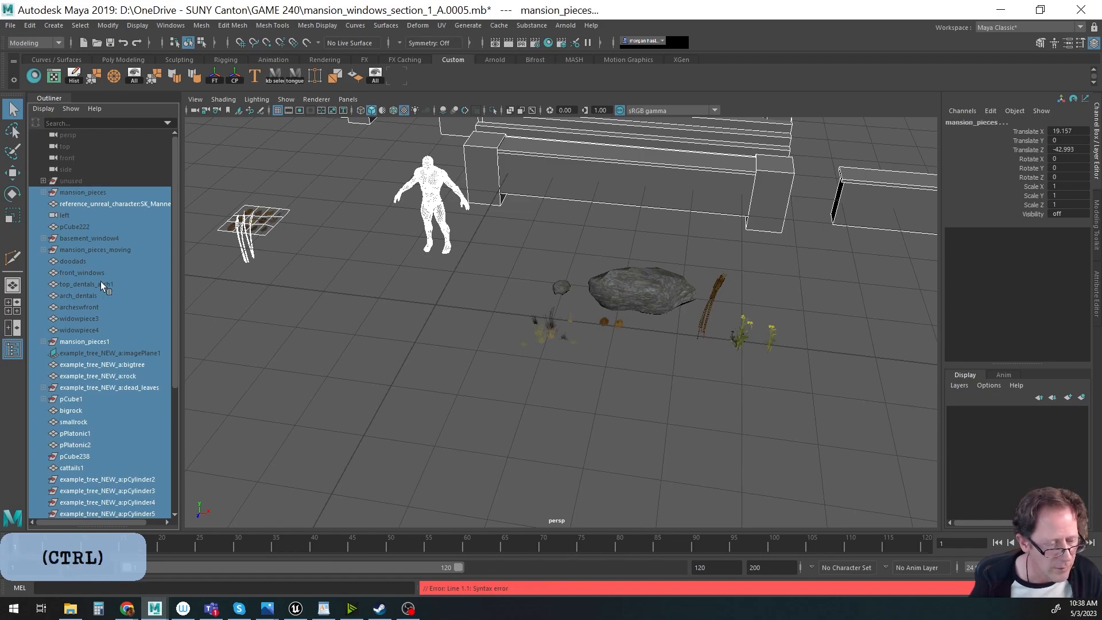
scroll(101, 281, "down", 6)
scroll(101, 280, "up", 6)
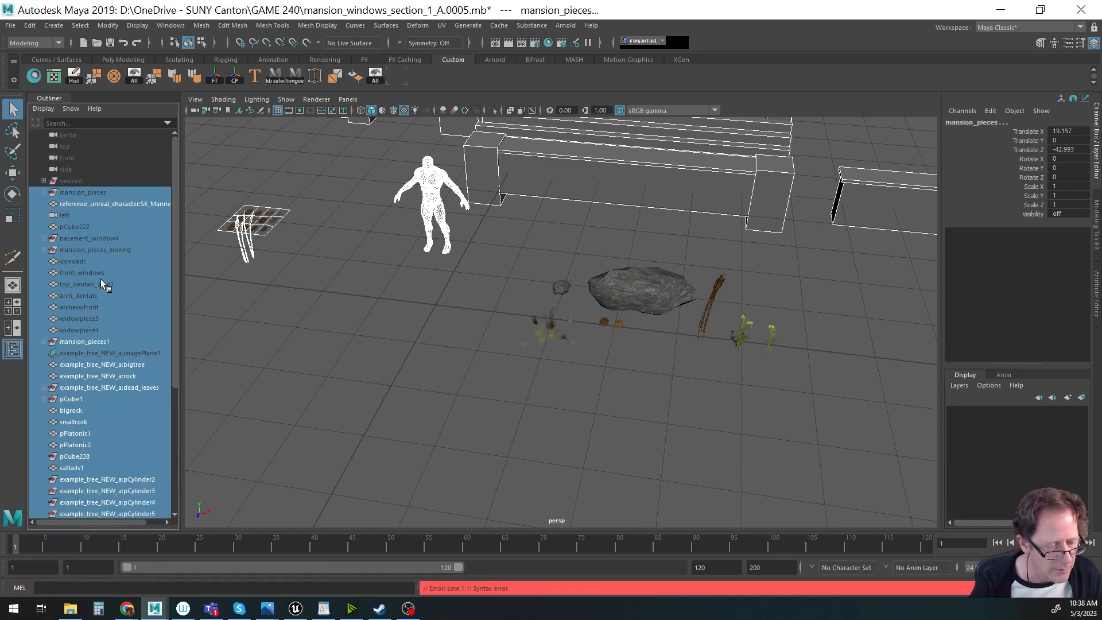
left_click(74, 193, "ctrl")
left_click(73, 204, "ctrl")
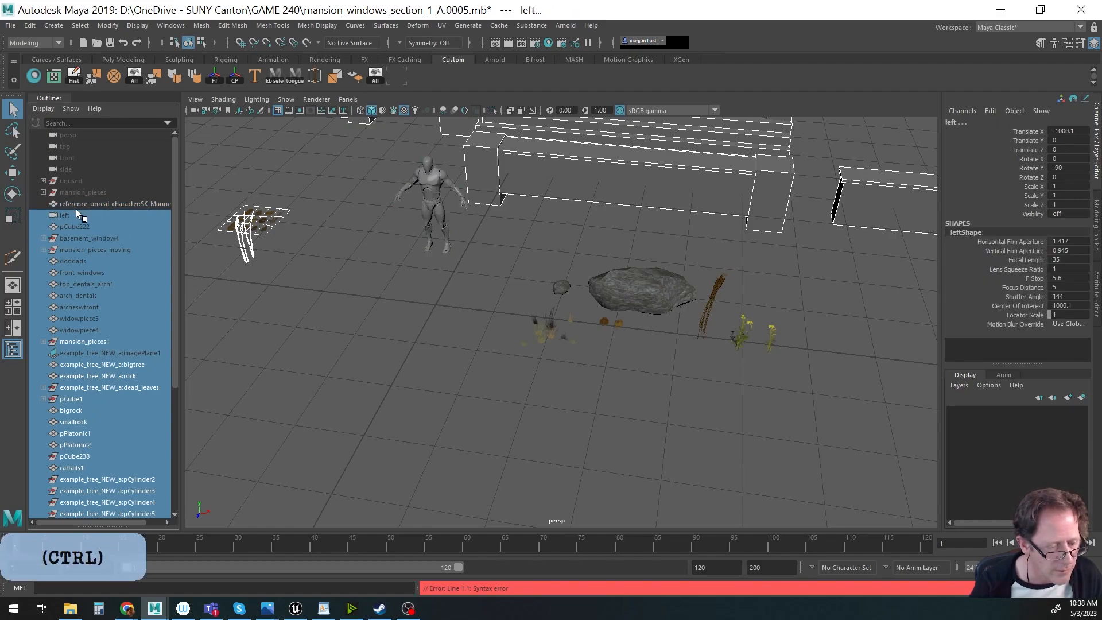
left_click(67, 215, "ctrl")
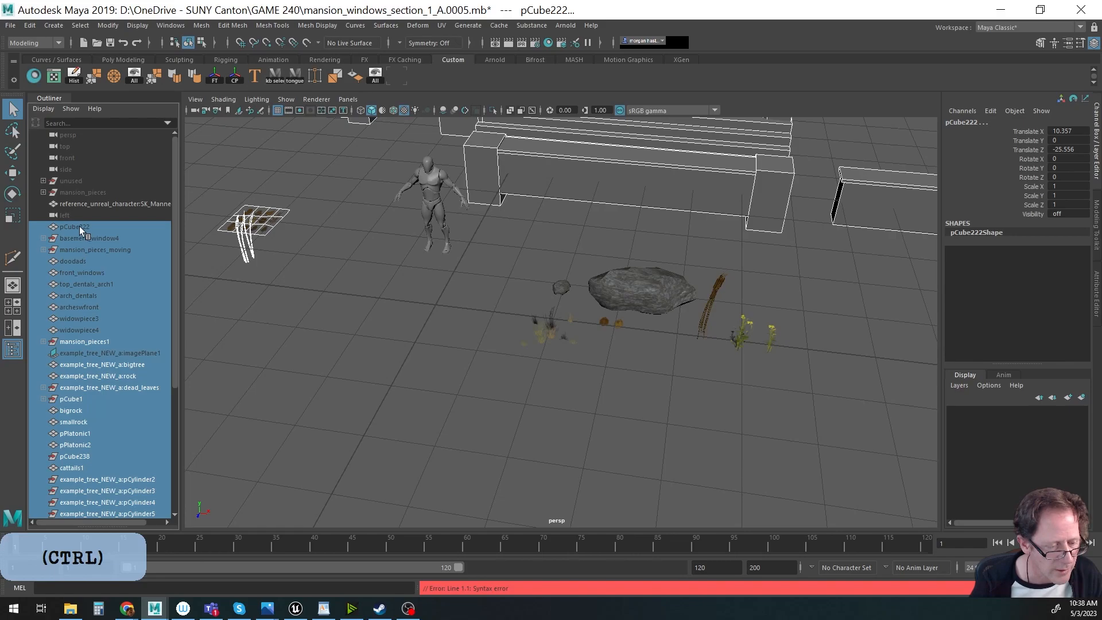
middle_click_drag(79, 226, 80, 180)
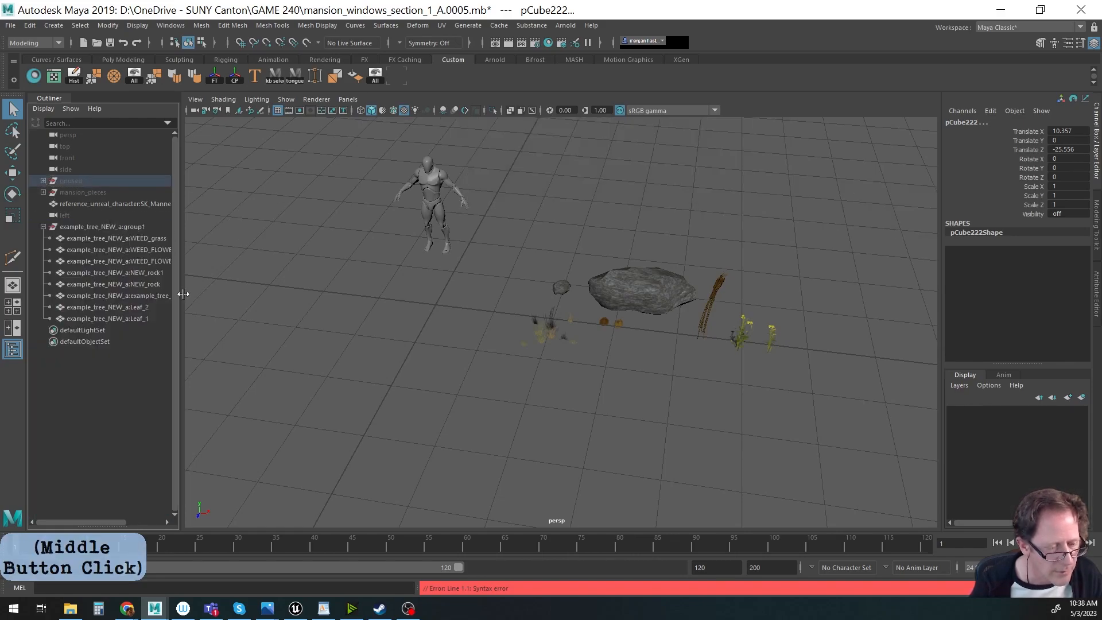
Ungroup group1 so the grass, weed flowers, rocks, cattails and leaves are separate objects.
left_click_drag(513, 313, 810, 394, "alt")
left_click(94, 227)
key("space")
left_click_drag(235, 257, 268, 497)
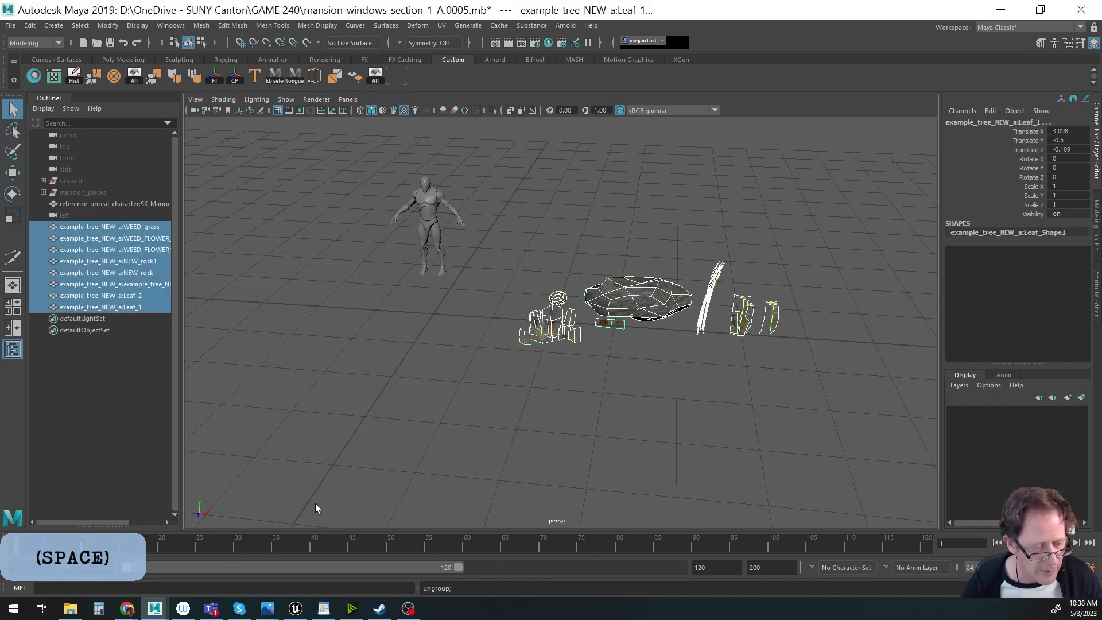
Widen the Outliner to read the full object names and rename the pCylinder2 cattails mesh as CATTAILS1.
left_click(120, 306)
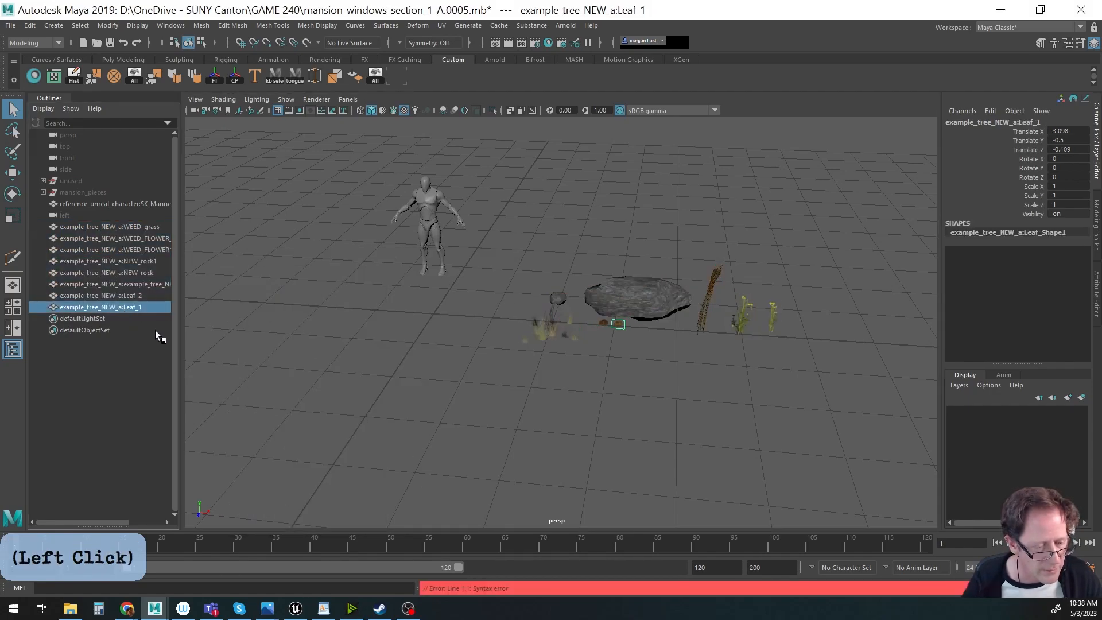
left_click(123, 295)
left_click_drag(178, 295, 227, 295)
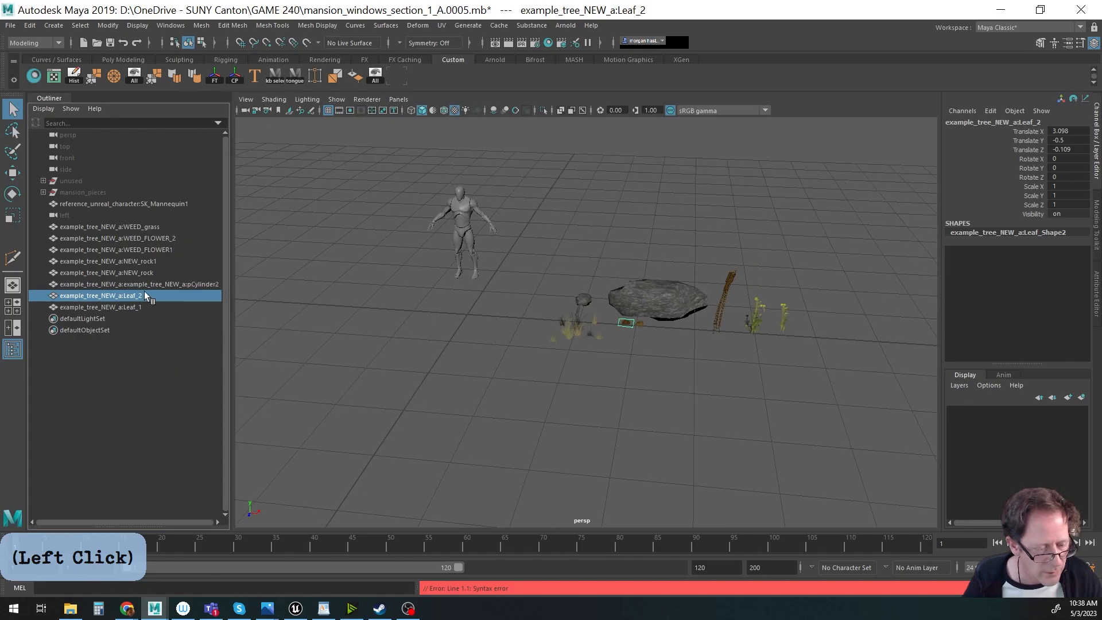
left_click(146, 284)
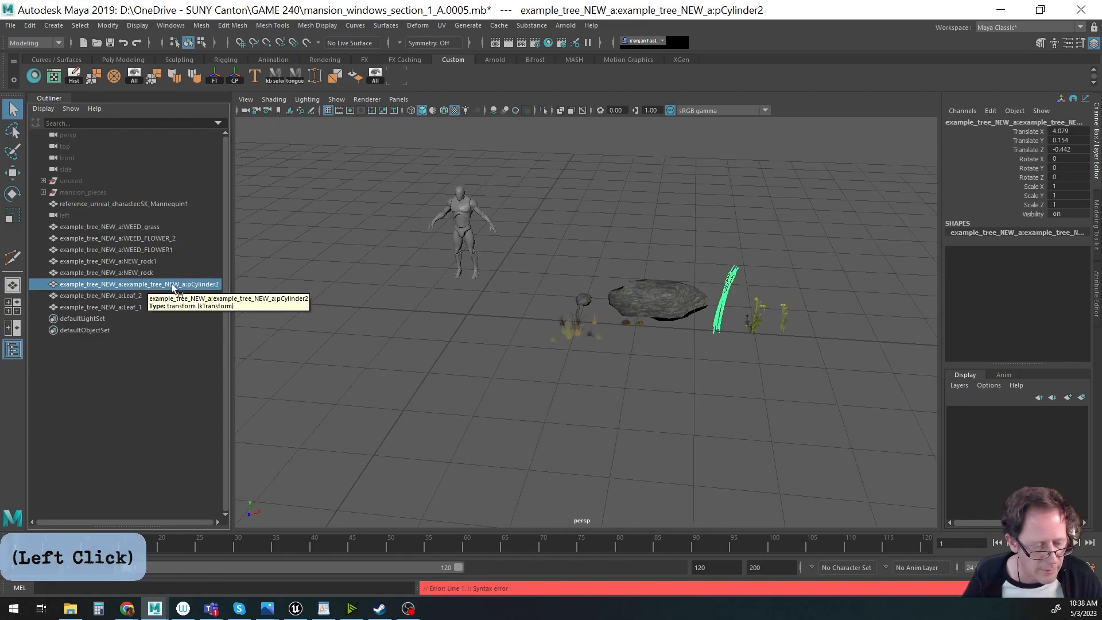
double_click(172, 285)
type("CAT")
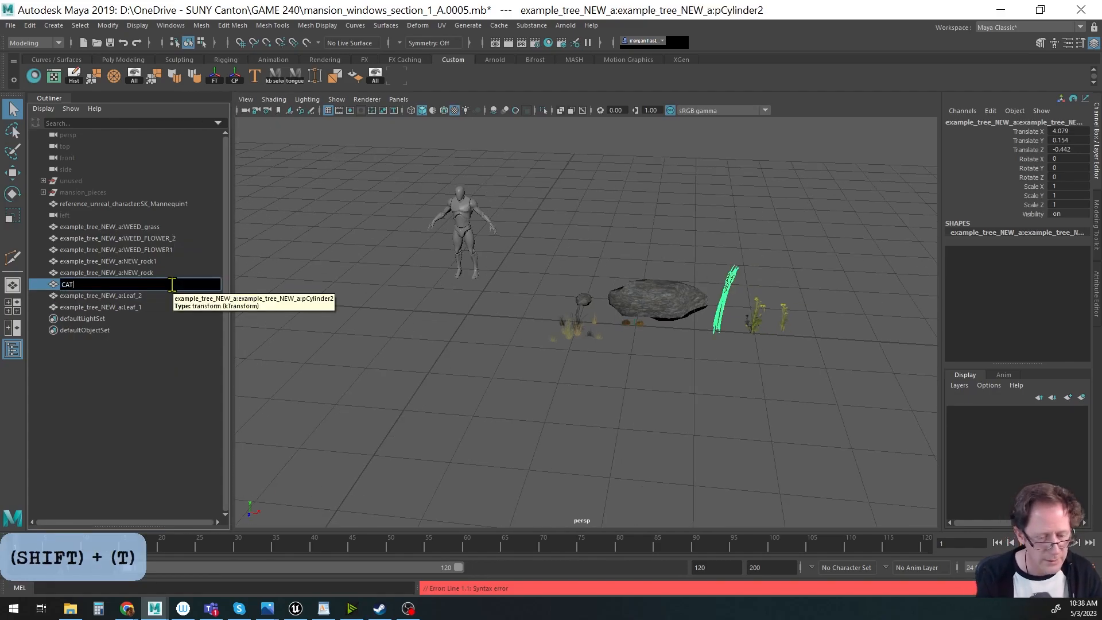
type("TAILS")
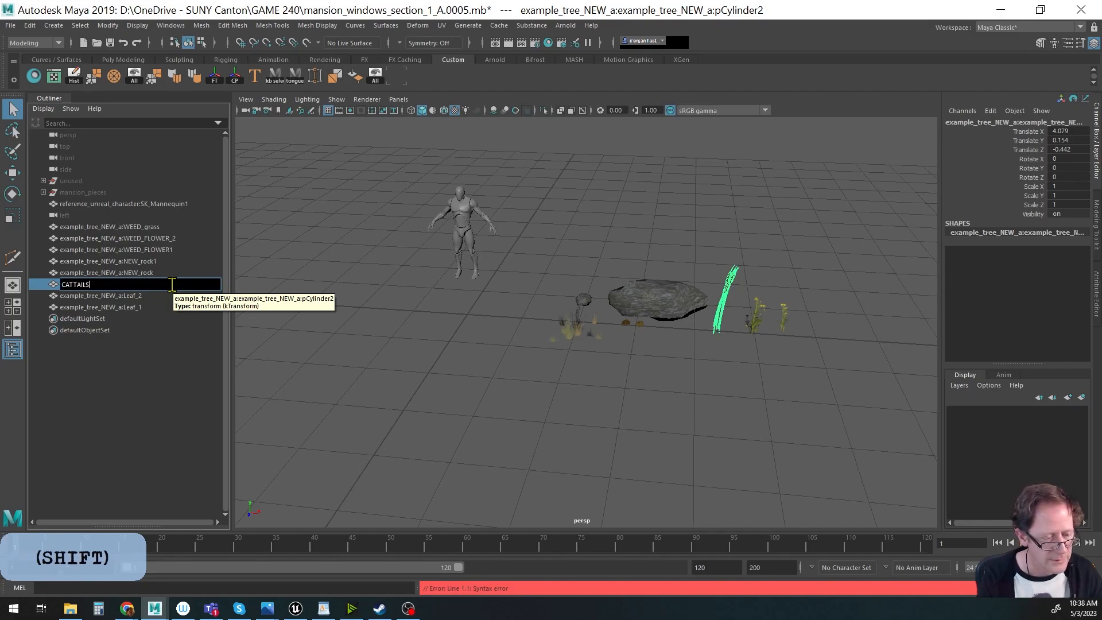
key("Return")
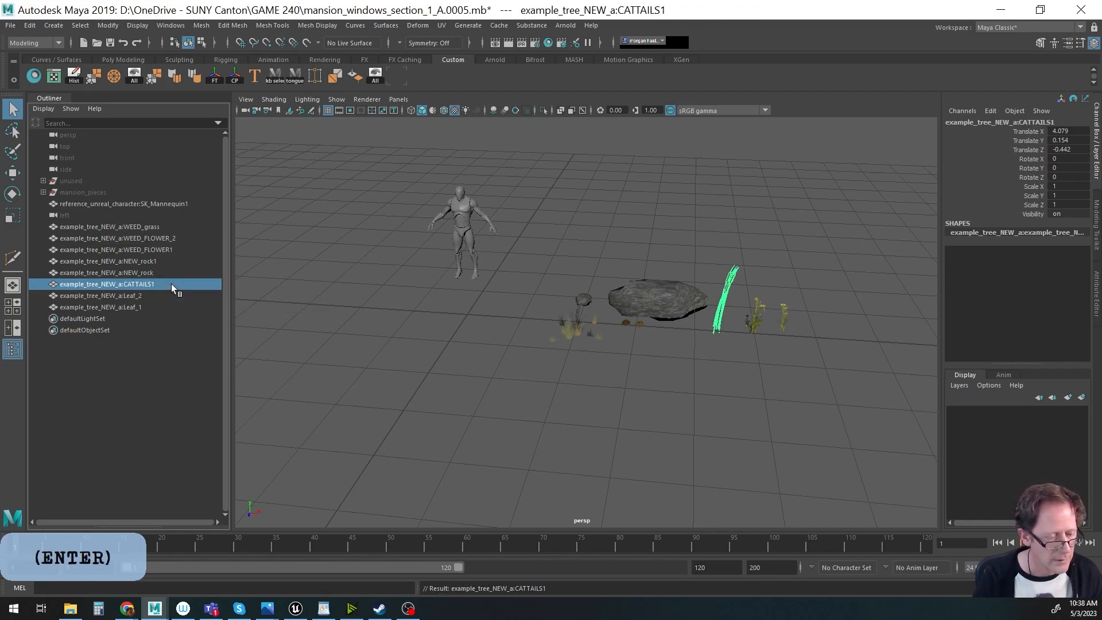
Check which meshes the NEW_rock, NEW_rock1, WEED_FLOWER and WEED_grass names belong to.
left_click(121, 273)
left_click(124, 260)
left_click(127, 249)
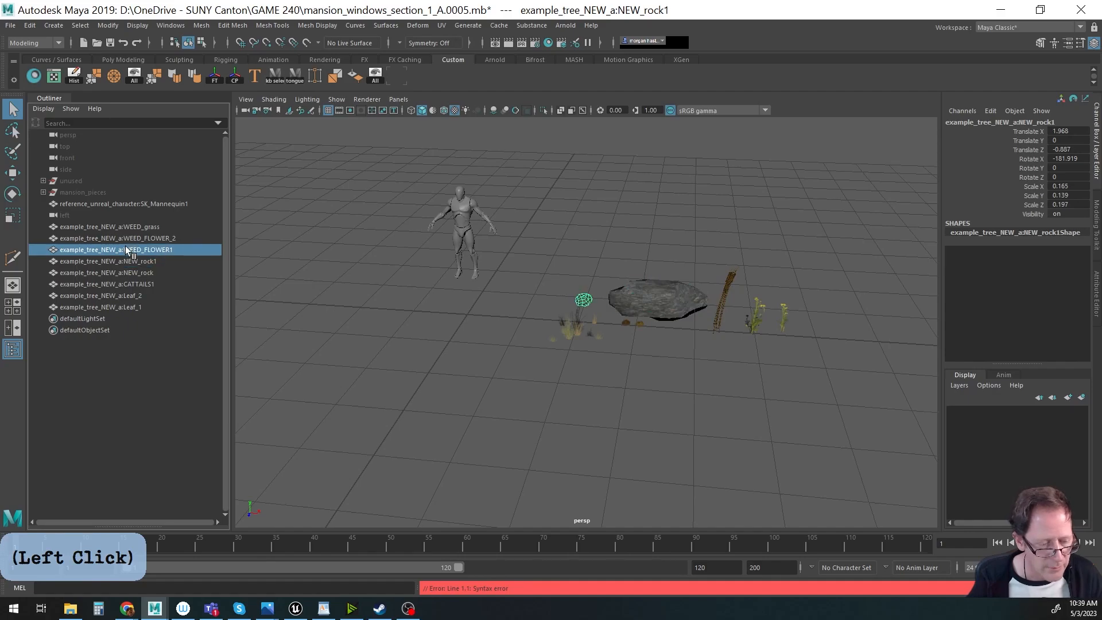
left_click(127, 237)
left_click(124, 226)
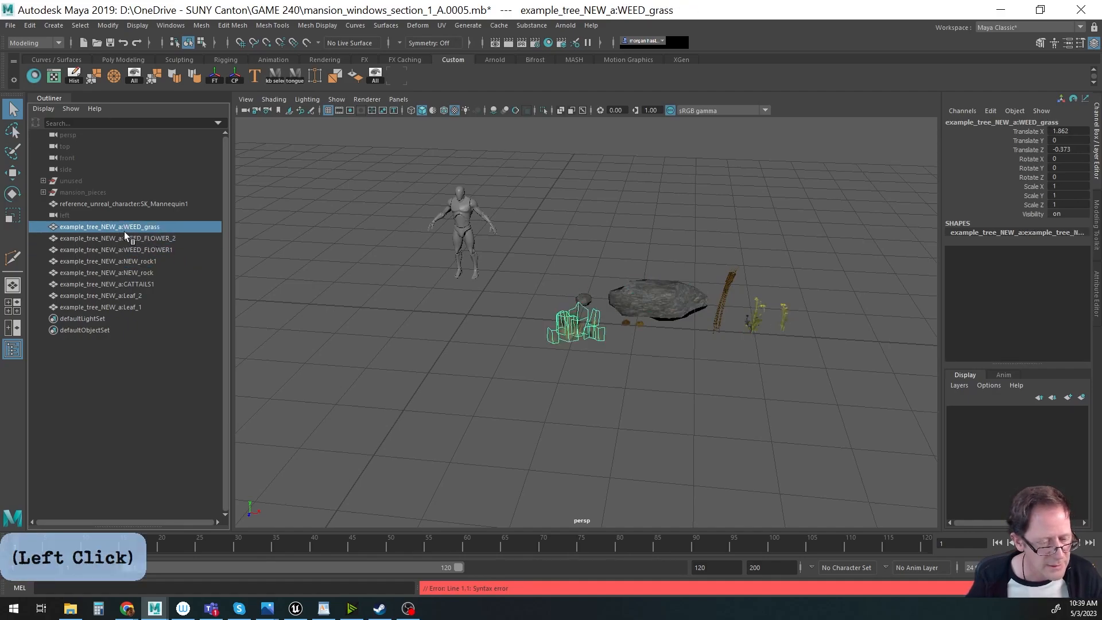
Select all eight nature assets and move them together to the grid origin with grid snapping.
left_click_drag(630, 347, 609, 214, "alt")
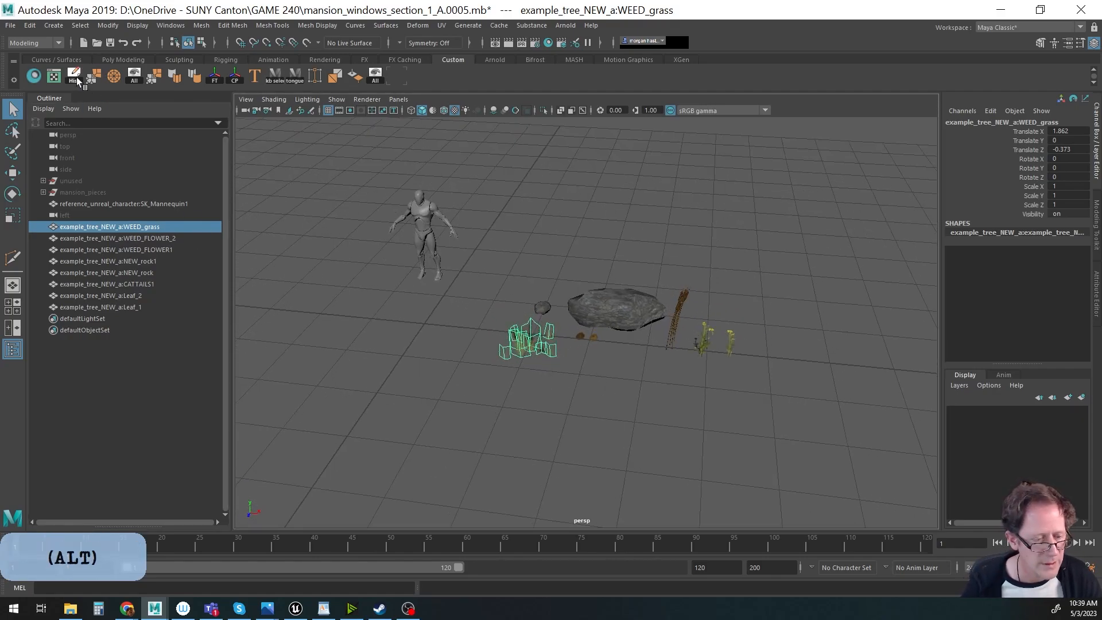
left_click(522, 338)
left_click_drag(601, 360, 733, 401)
key("w")
key("x")
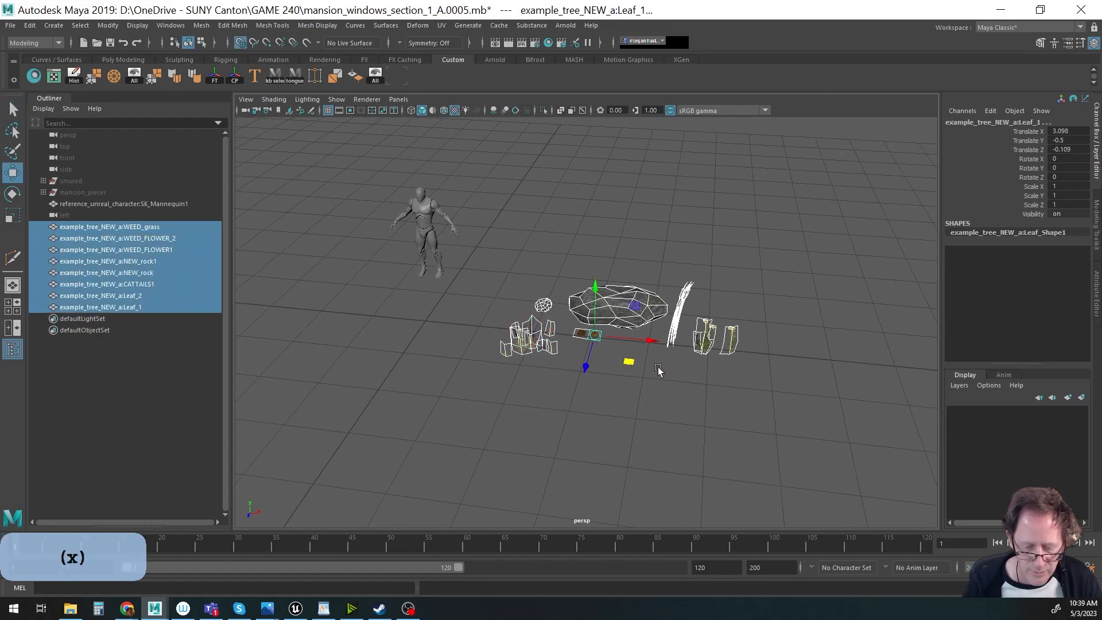
left_click_drag(598, 341, 415, 328)
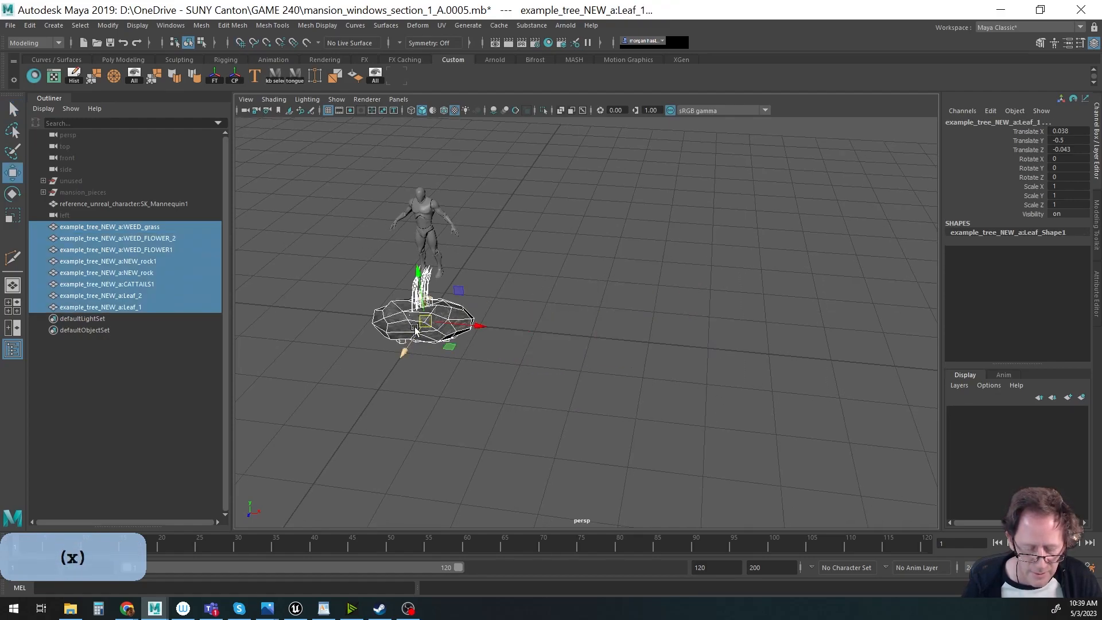
Select the cattails and the large rock in wireframe display and hide them.
key("4")
key("f")
left_click_drag(572, 436, 662, 409, "alt")
left_click(676, 423)
left_click_drag(544, 236, 638, 271)
left_click_drag(669, 351, 660, 381, "alt")
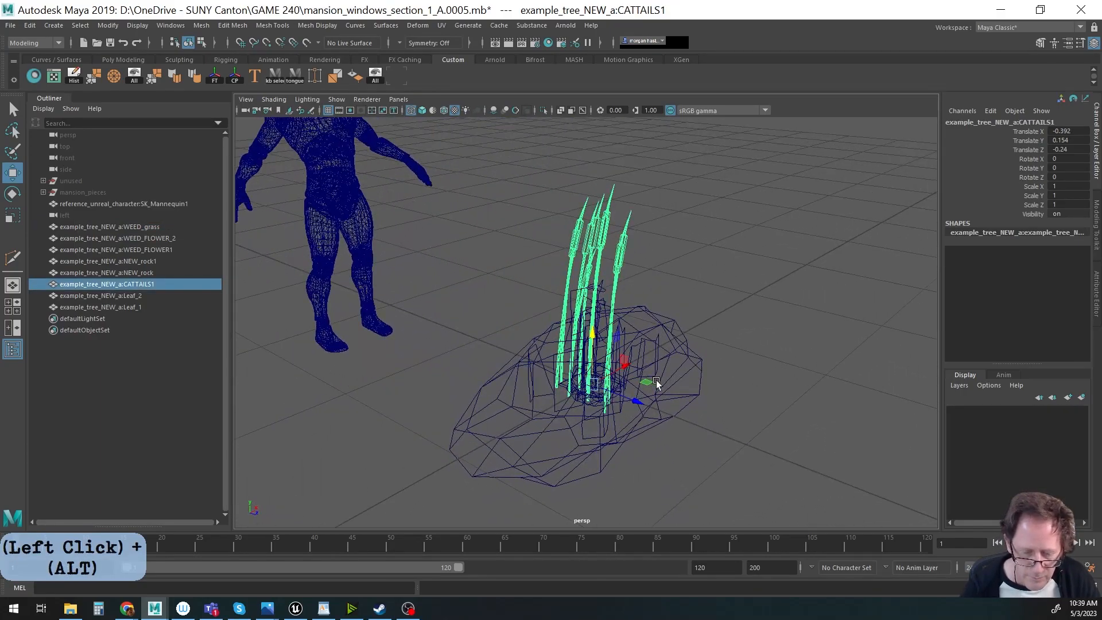
left_click_drag(575, 294, 464, 379, "shift")
key("ctrl")
left_click_drag(555, 229, 681, 275)
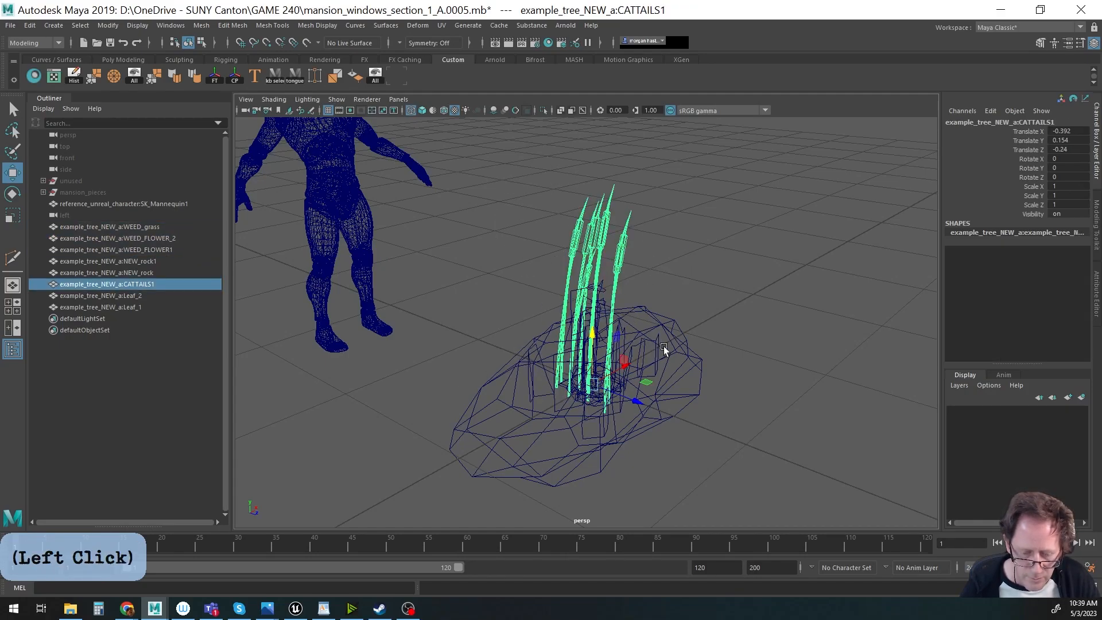
left_click(715, 395, "shift")
key("h")
Return to textured shading and lower the WEED_grass mesh slightly to a Translate Y of 0.014.
mouse_move(632, 396)
left_mouse_down("alt")
mouse_move(519, 426)
mouse_move(451, 420)
left_mouse_up("alt")
key("5")
key("6")
right_click_drag(451, 420, 537, 401, "alt")
left_click_drag(537, 402, 566, 386, "alt")
left_click(715, 425)
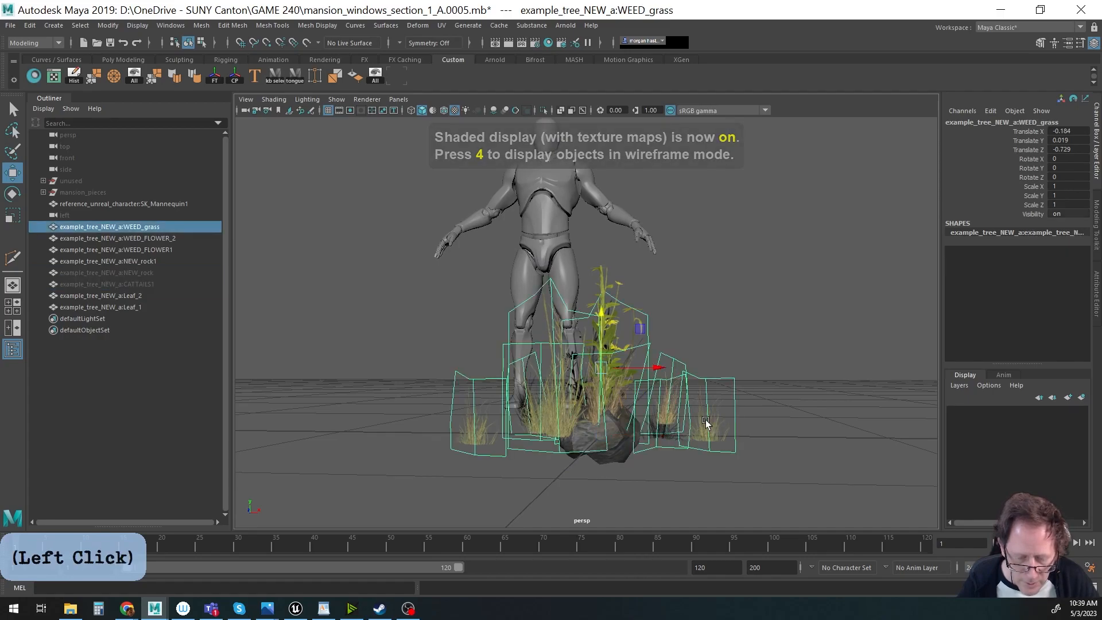
left_click_drag(601, 338, 597, 424)
Snap the pivot of the WEED_grass mesh to the grid origin in wireframe display.
key("4")
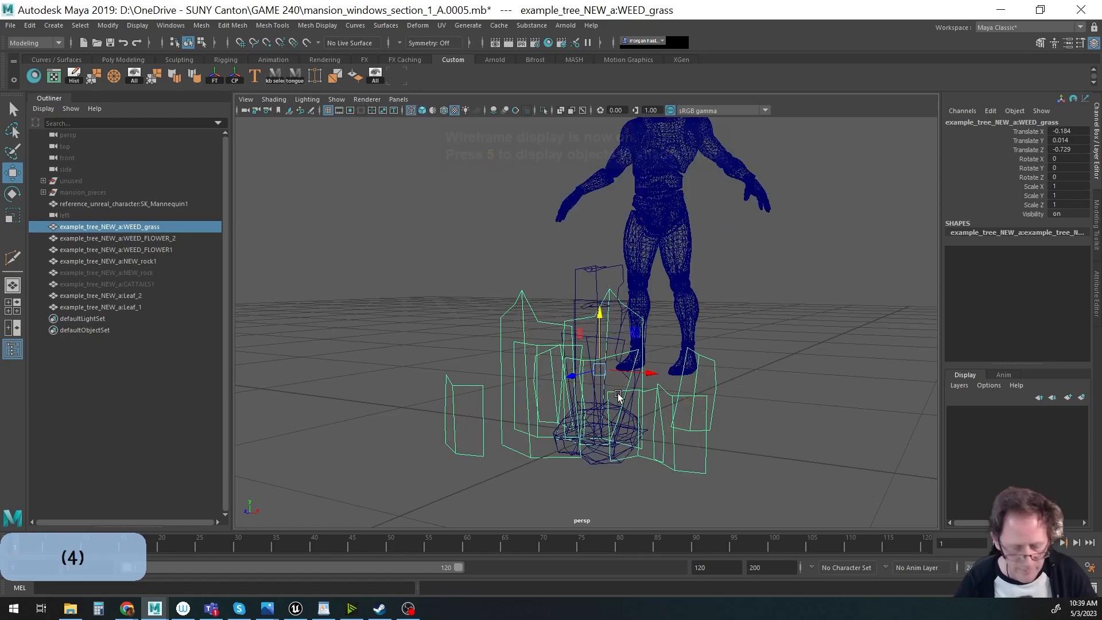
key("d")
key("x")
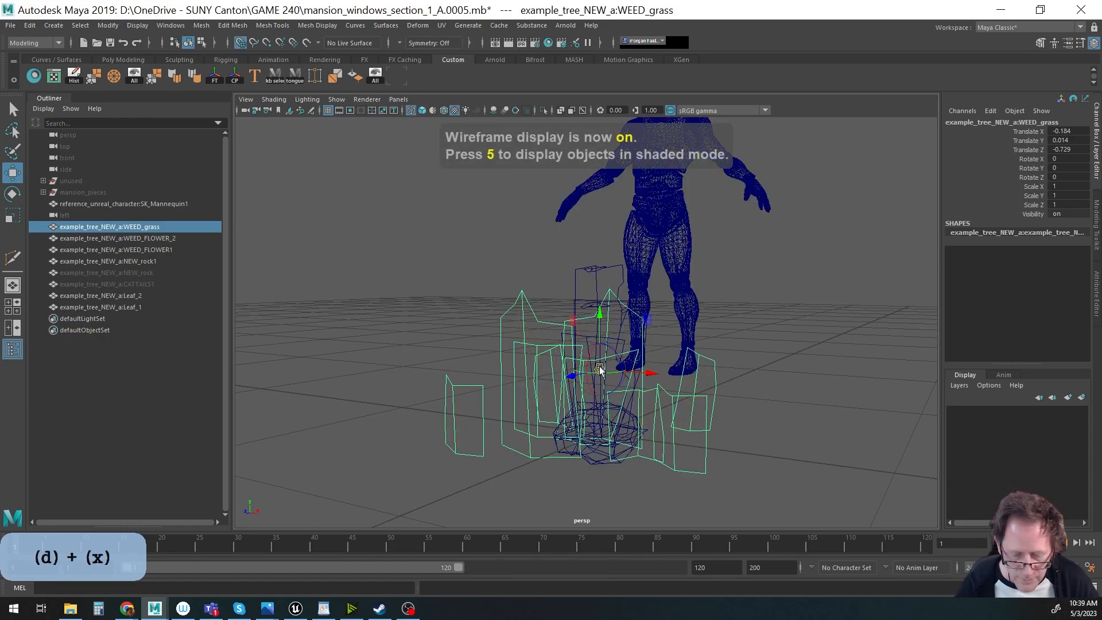
left_click_drag(600, 370, 743, 449)
key("d")
key("d")
key("x")
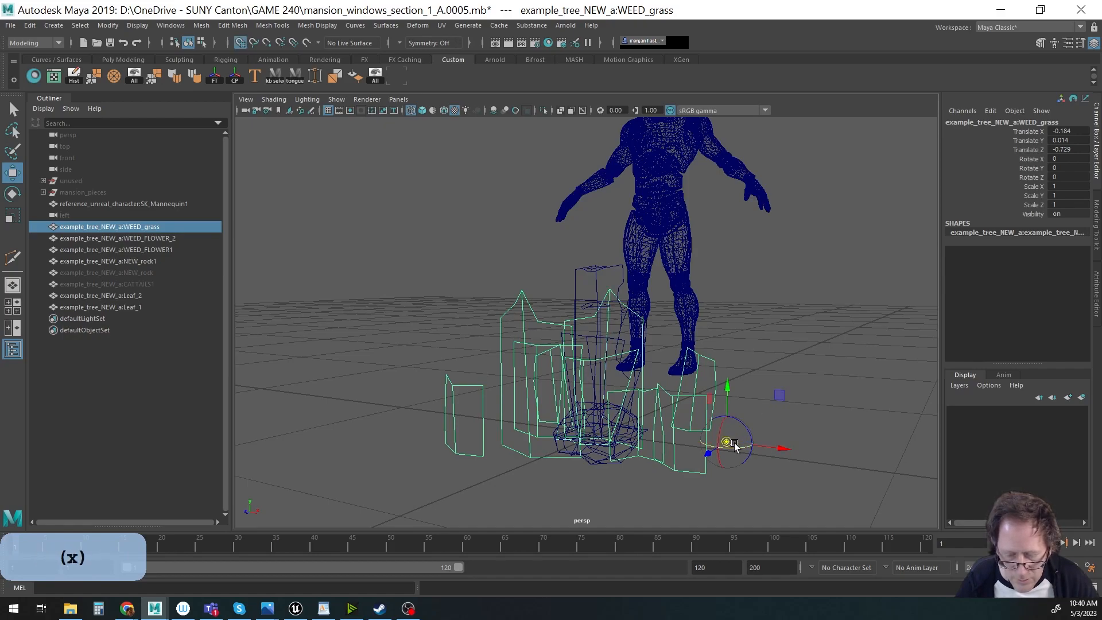
left_click_drag(729, 443, 563, 357)
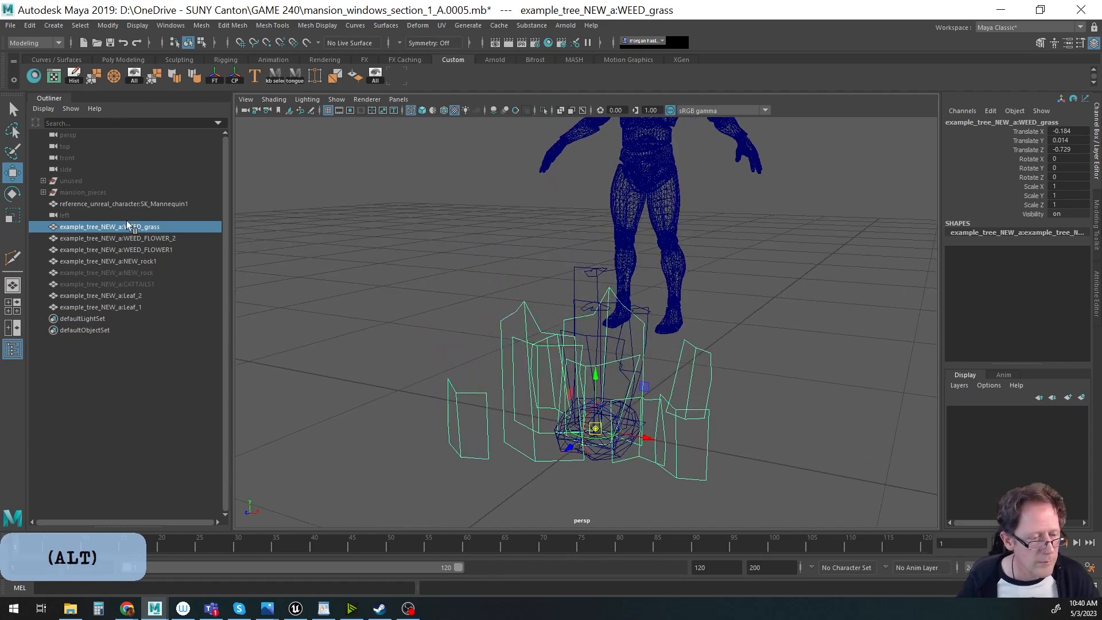
Check the Move tool settings, finish editing the WEED_grass pivot at the origin and restore textured shading.
double_click(13, 173)
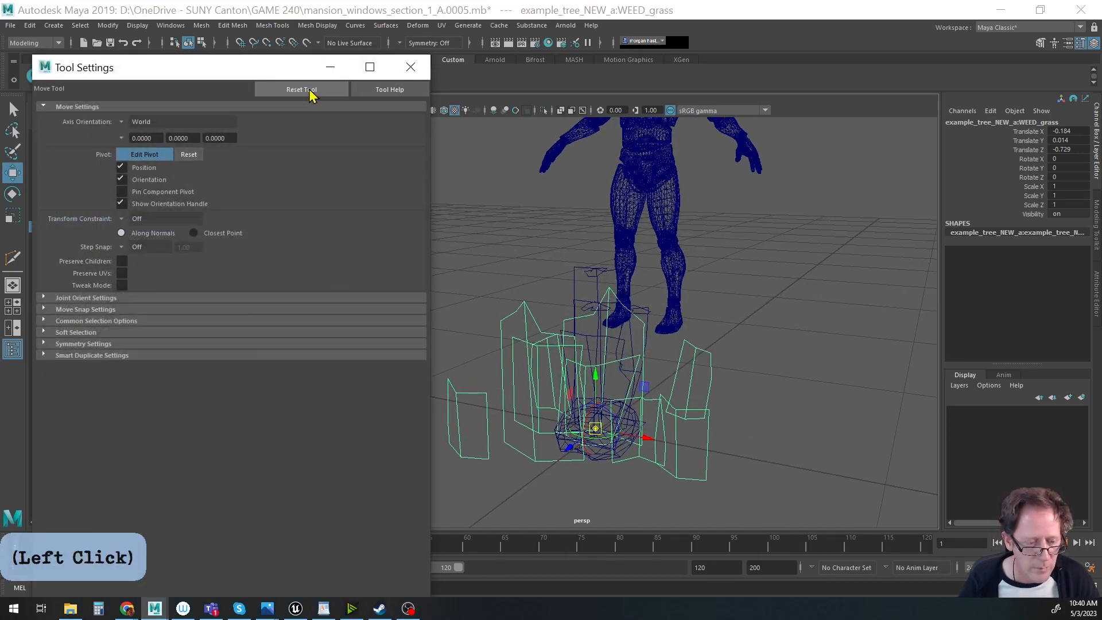
left_click(410, 67)
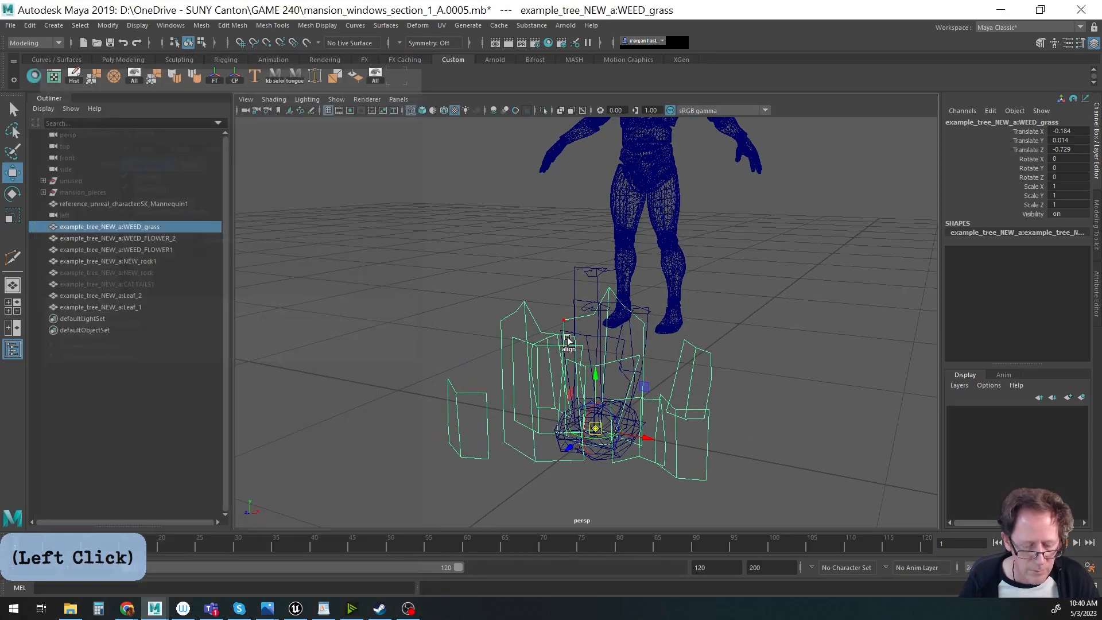
key("x")
left_click(597, 429)
left_click_drag(597, 429, 670, 423, "alt")
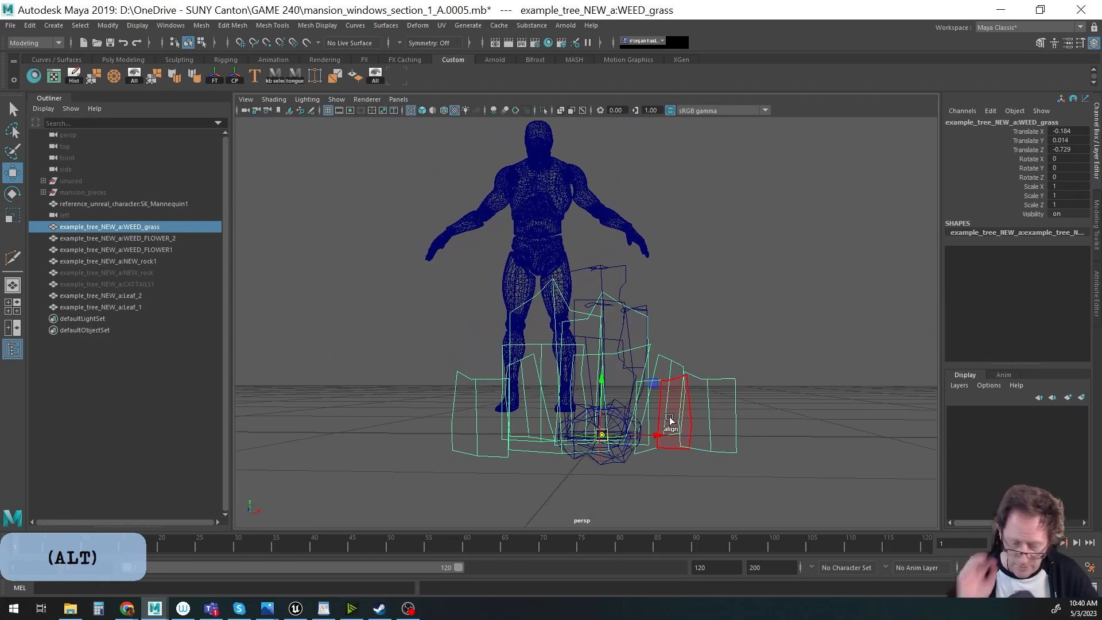
mouse_move(669, 421)
left_mouse_down("alt")
mouse_move(616, 453)
mouse_move(643, 488)
mouse_move(610, 464)
mouse_move(617, 491)
left_mouse_up("alt")
key("d")
key("5")
key("6")
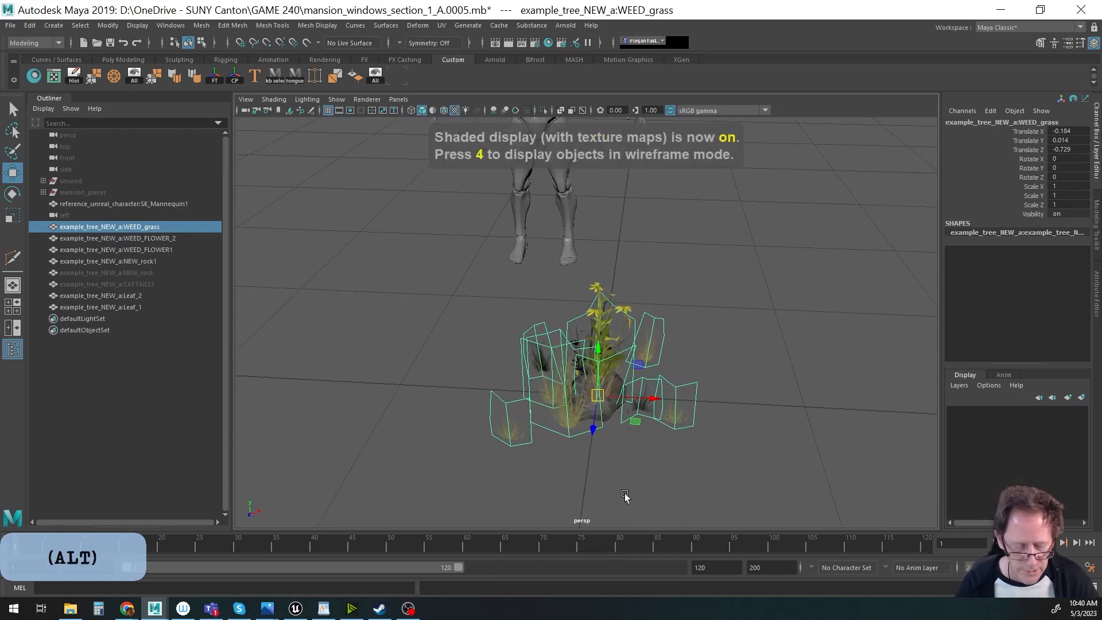
Unhide the NEW_rock and CATTAILS1 meshes and clear the selection.
left_click(101, 272)
left_click(104, 284, "shift")
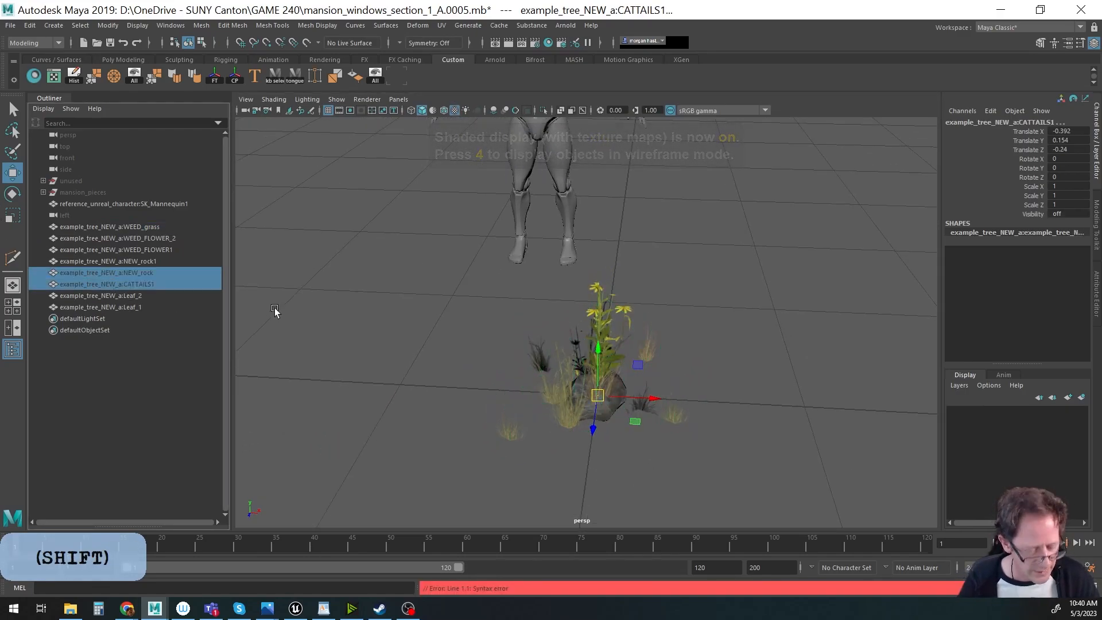
key("h")
left_click_drag(265, 308, 550, 389, "alt")
left_click(322, 298)
Save the current scene and save a new version of it as mansion_windows_section_1_A.0006_w_weeds.mb in the GAME 240 folder.
key("ctrl+s")
left_click(10, 25)
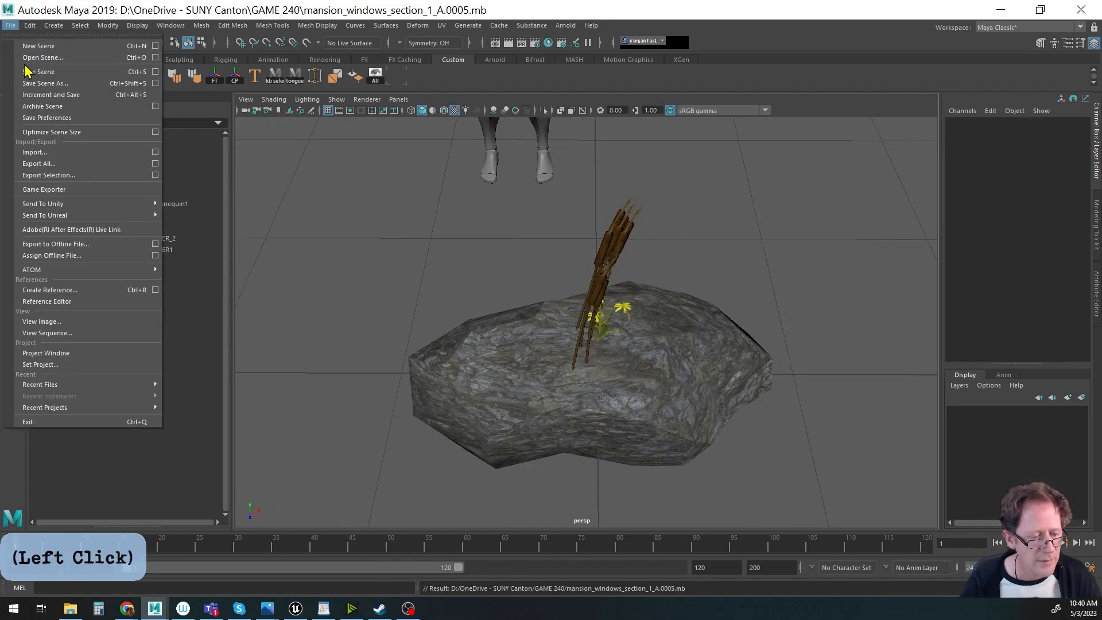
left_click(35, 90)
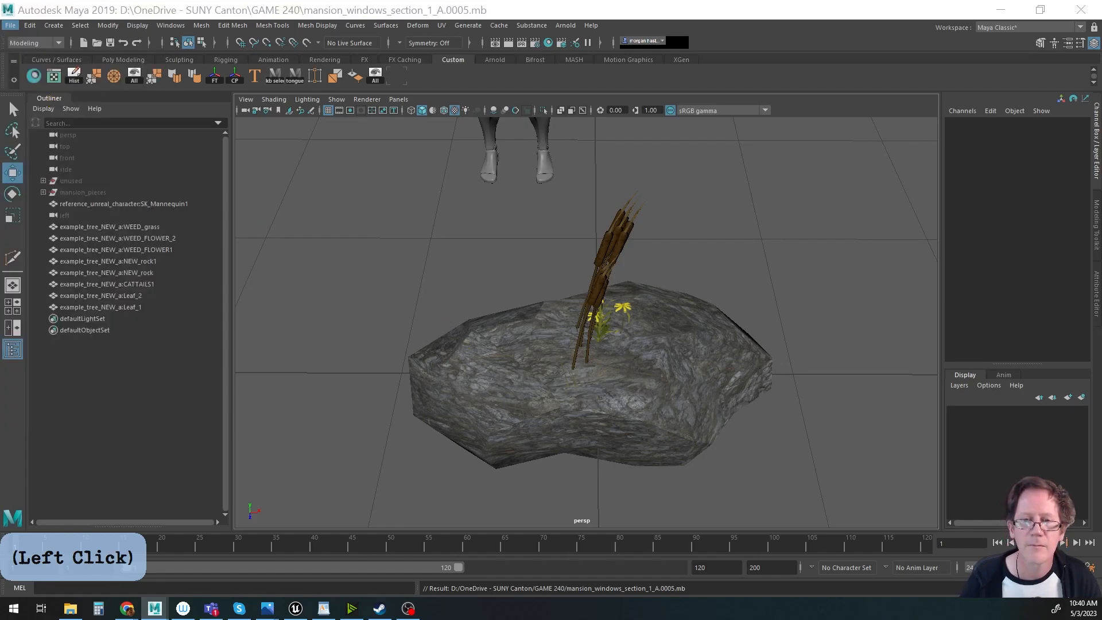
key("q")
left_click_drag(573, 251, 576, 176)
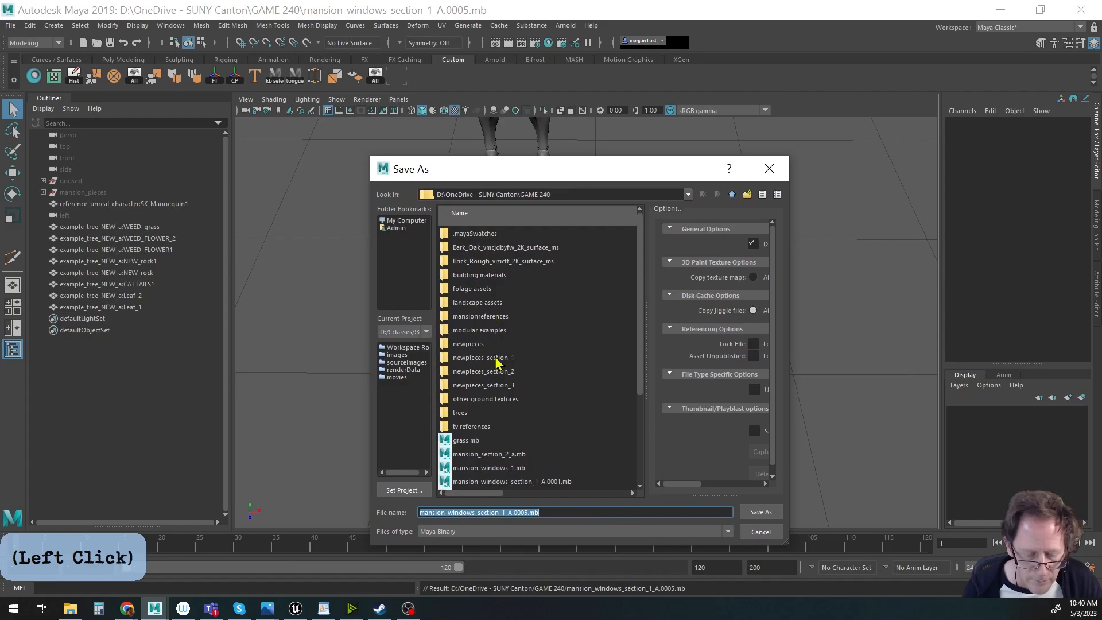
scroll(497, 361, "down", 3)
left_click(557, 513)
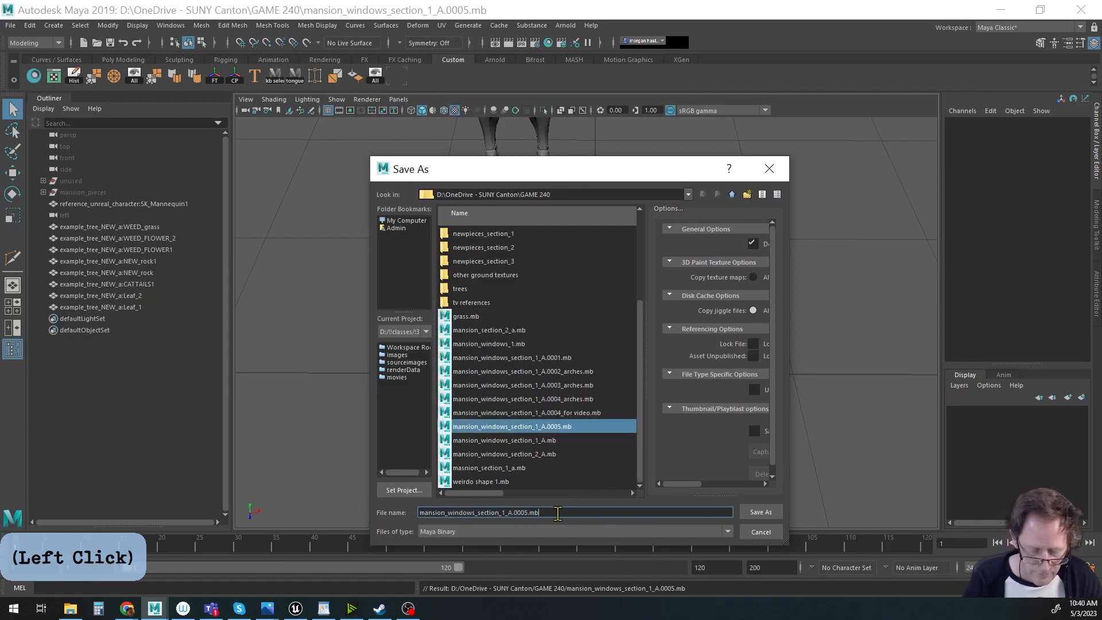
key("Left")
key("Left")
key("Left")
key("shift+Left")
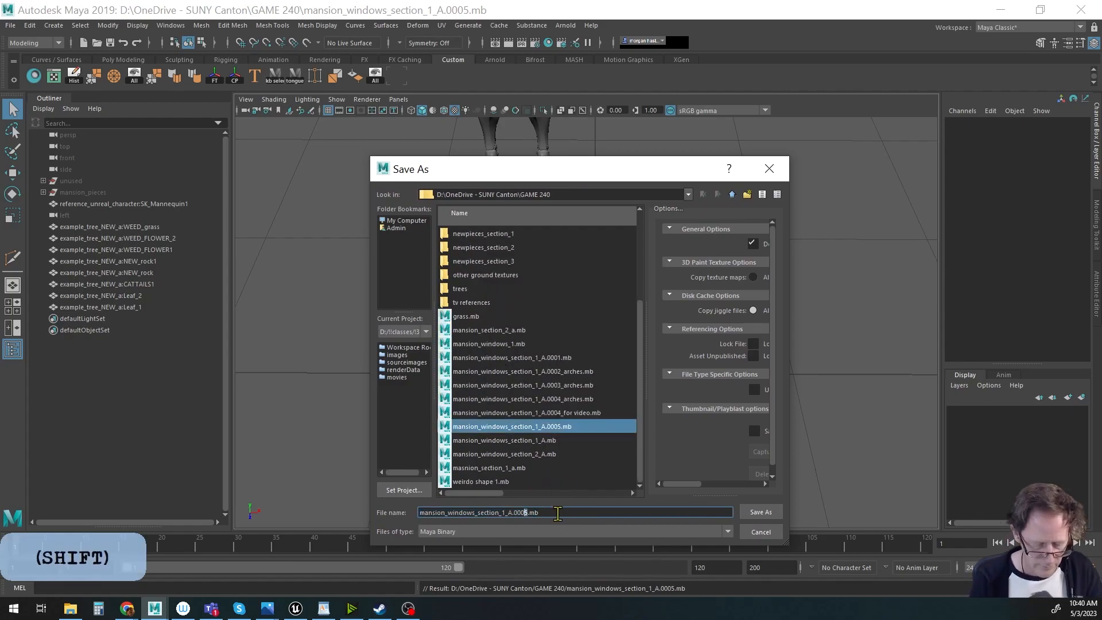
type("6")
type("_w_")
type("weeds")
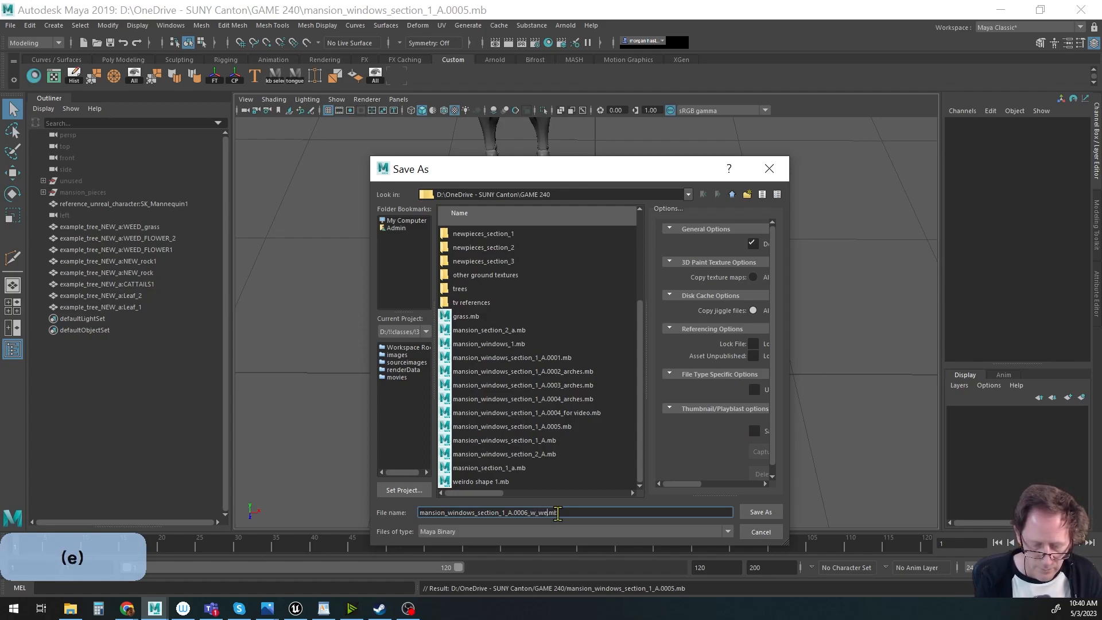
key("Return")
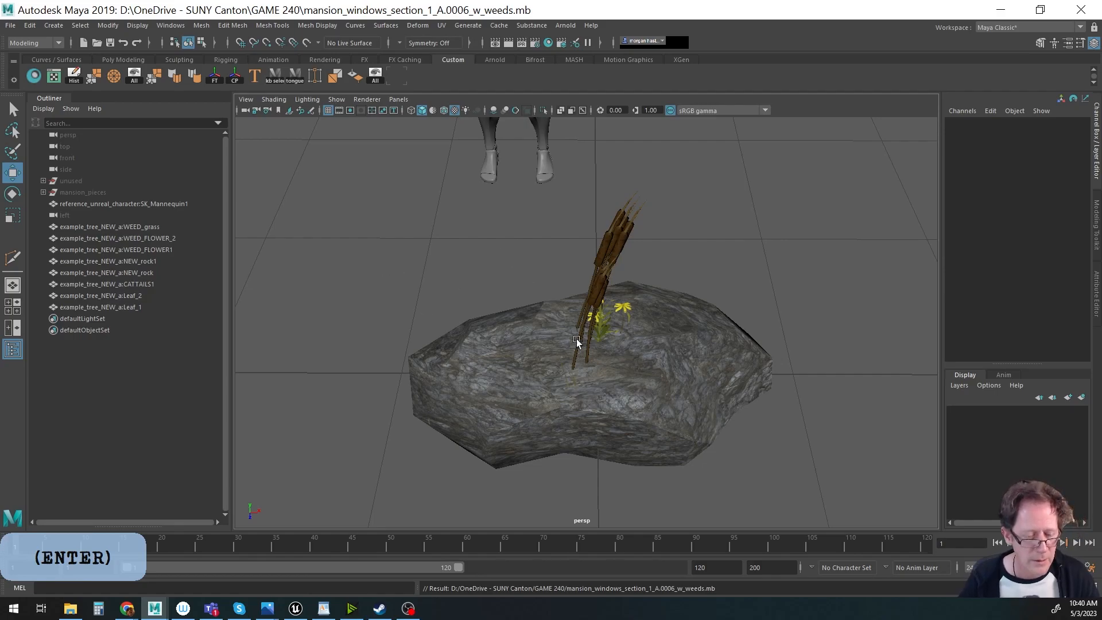
Freeze the transformations of all rock, weed, cattail and leaf meshes together and clear the selection.
left_click(725, 357)
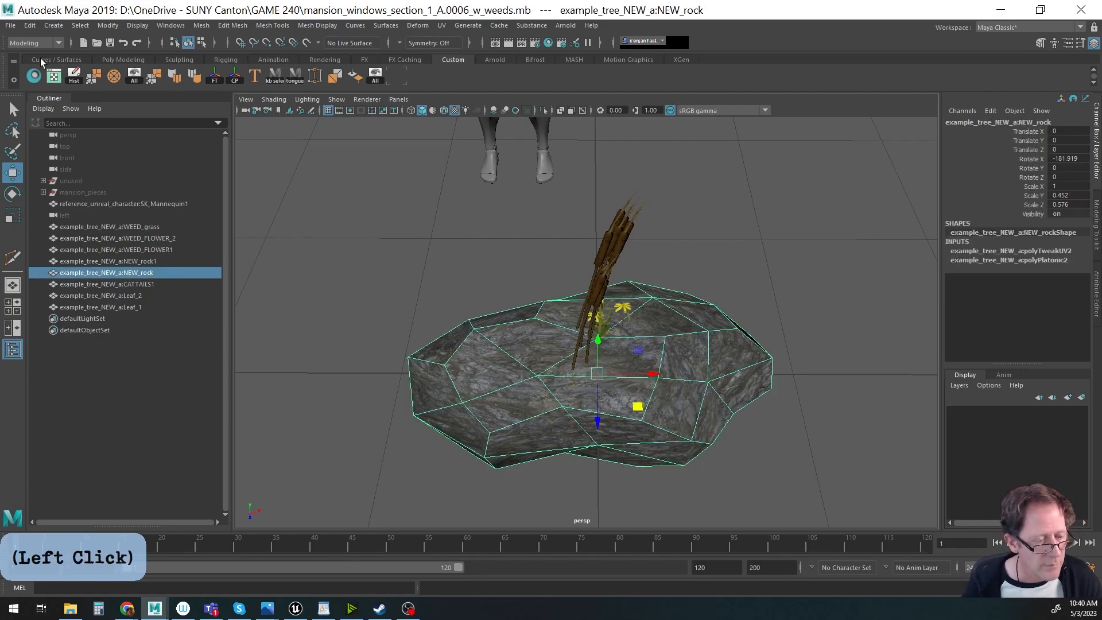
left_click_drag(396, 251, 775, 430)
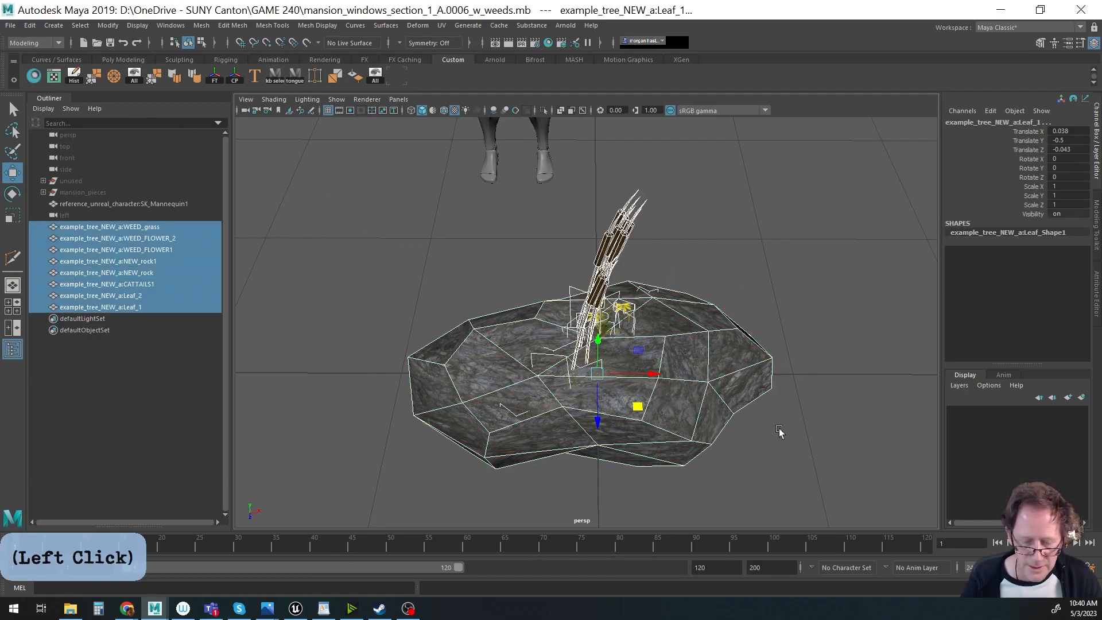
left_click(215, 76)
left_click(349, 284)
Export only the NEW_rock mesh as an FBX file named big_rock_4 in the GAME 240 folder and hide the mesh.
left_click(503, 376)
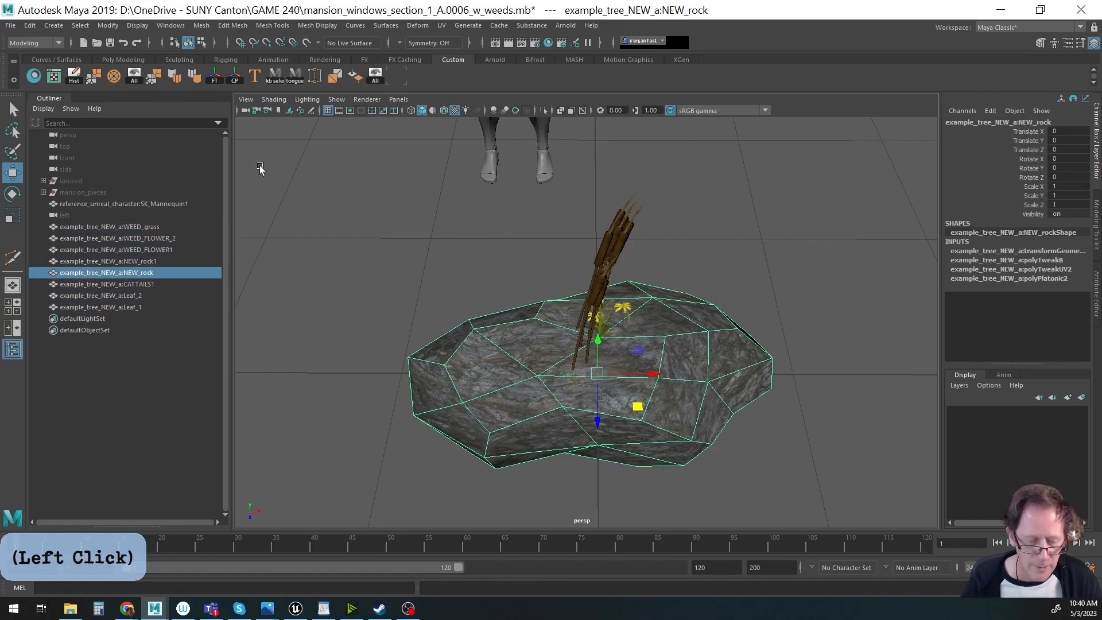
left_click(10, 26)
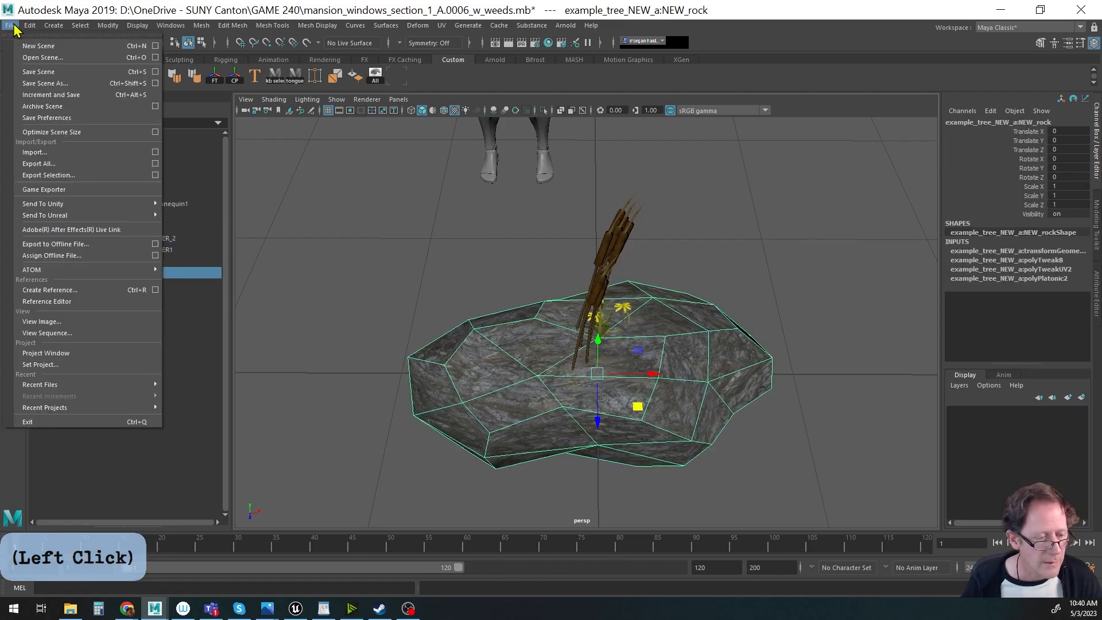
left_click(46, 176)
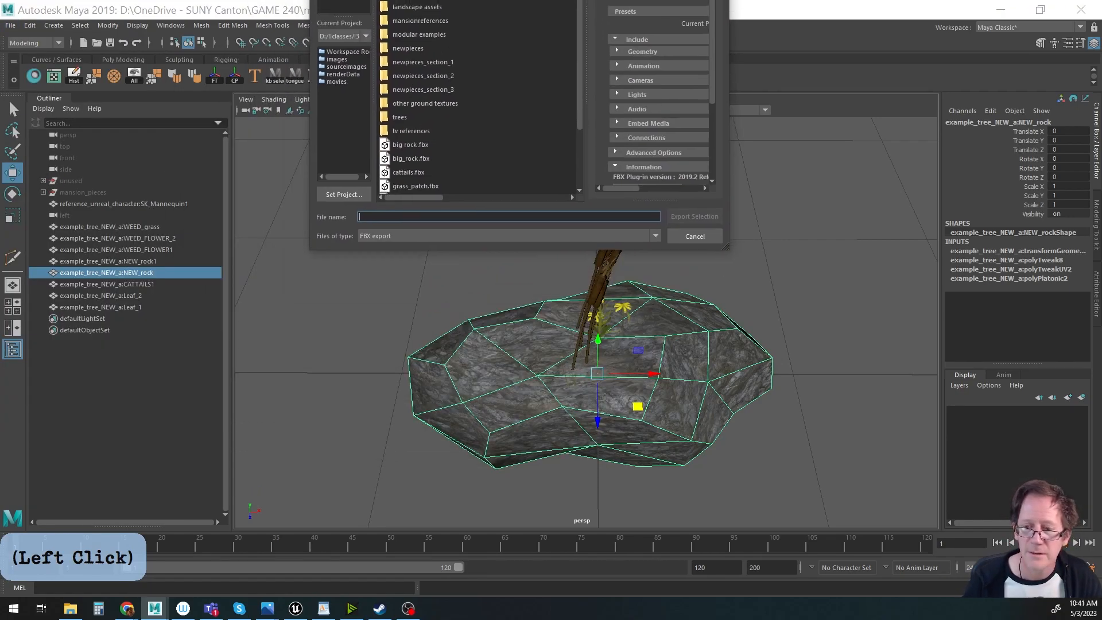
scroll(267, 357, "down", 2)
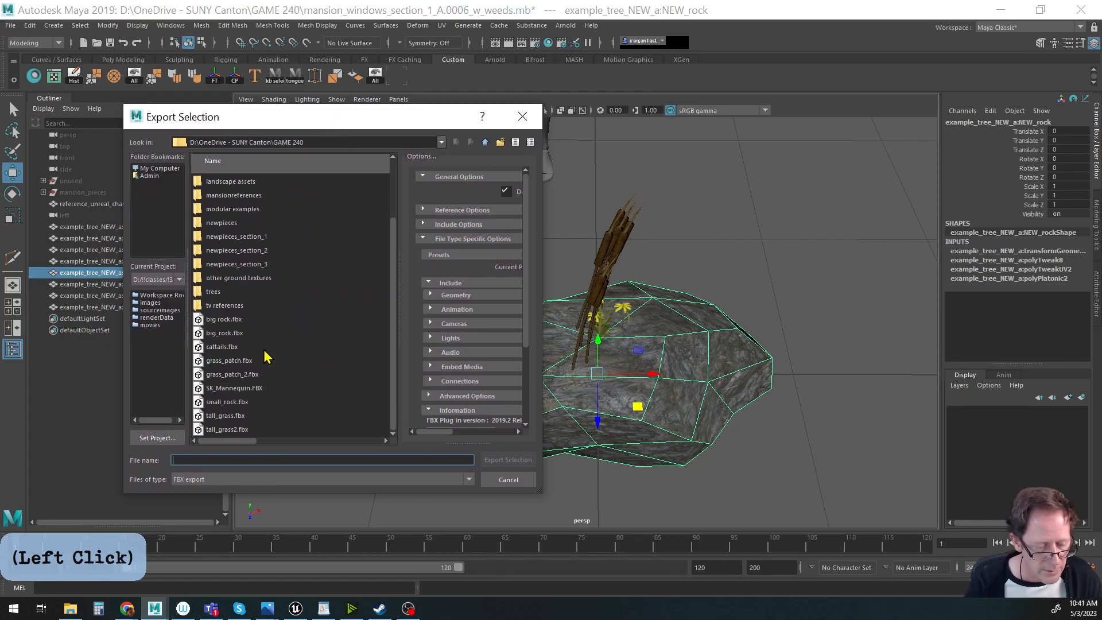
type("big_rock2")
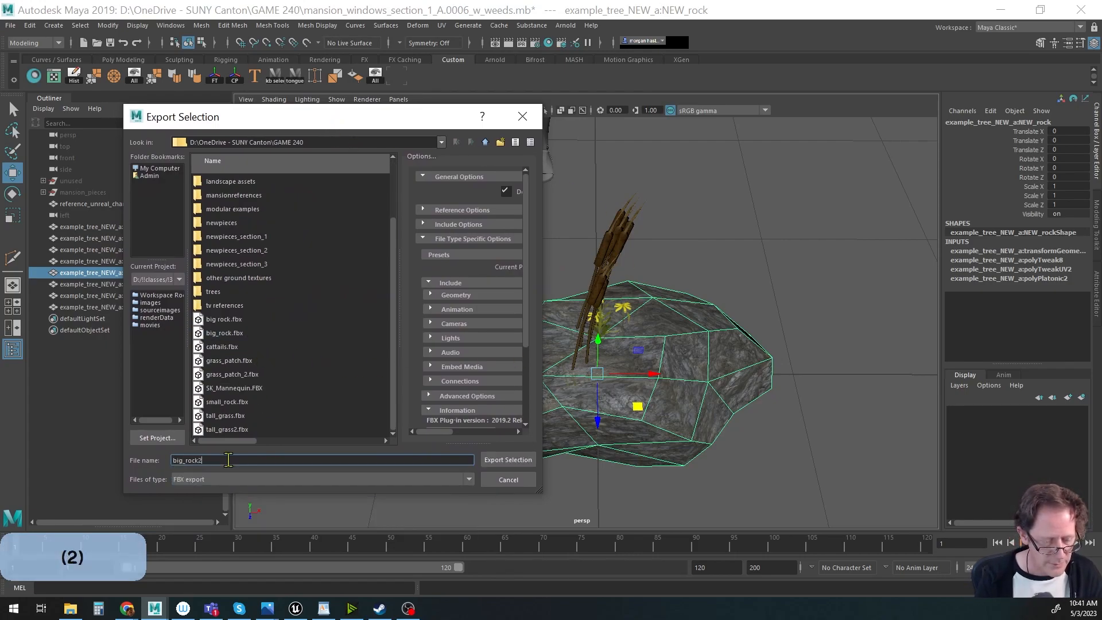
key("BackSpace")
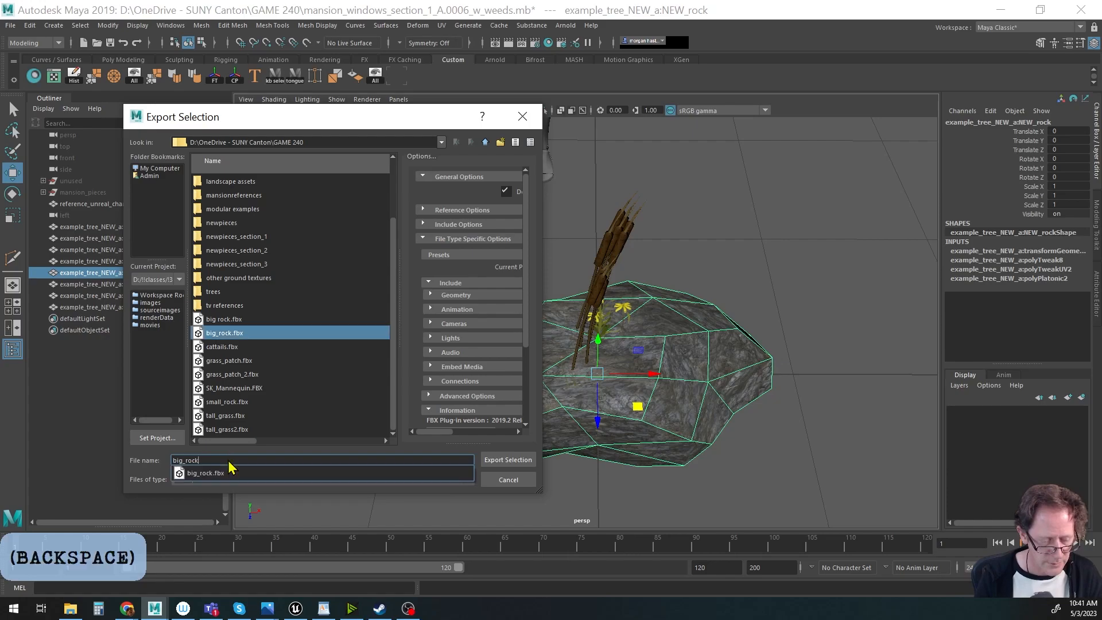
type("4")
key("BackSpace")
type("_4")
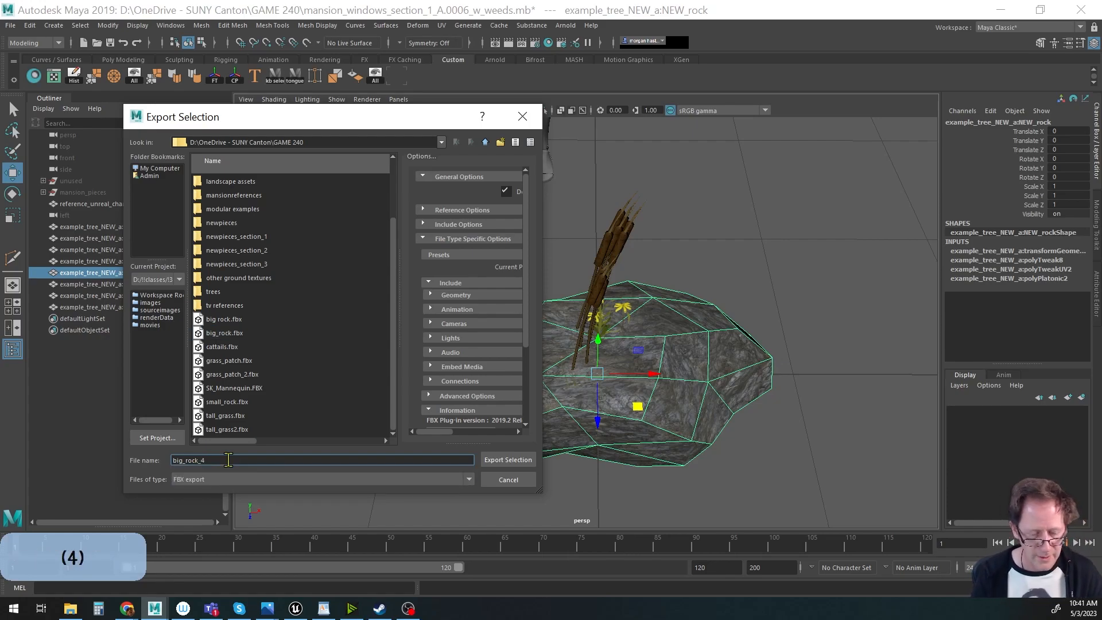
key("Return")
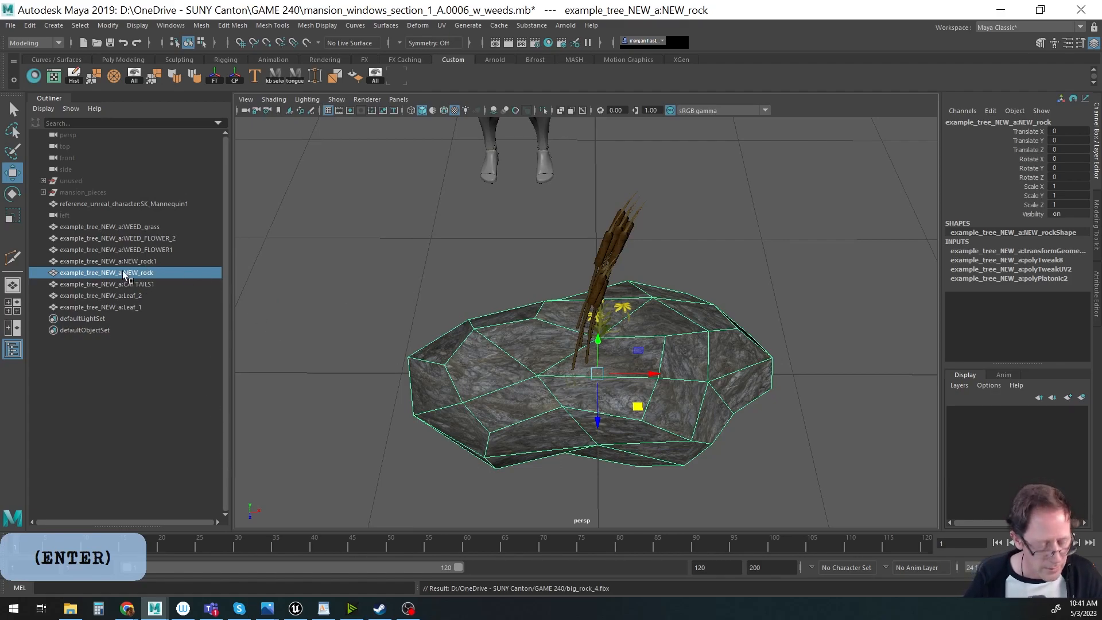
key("h")
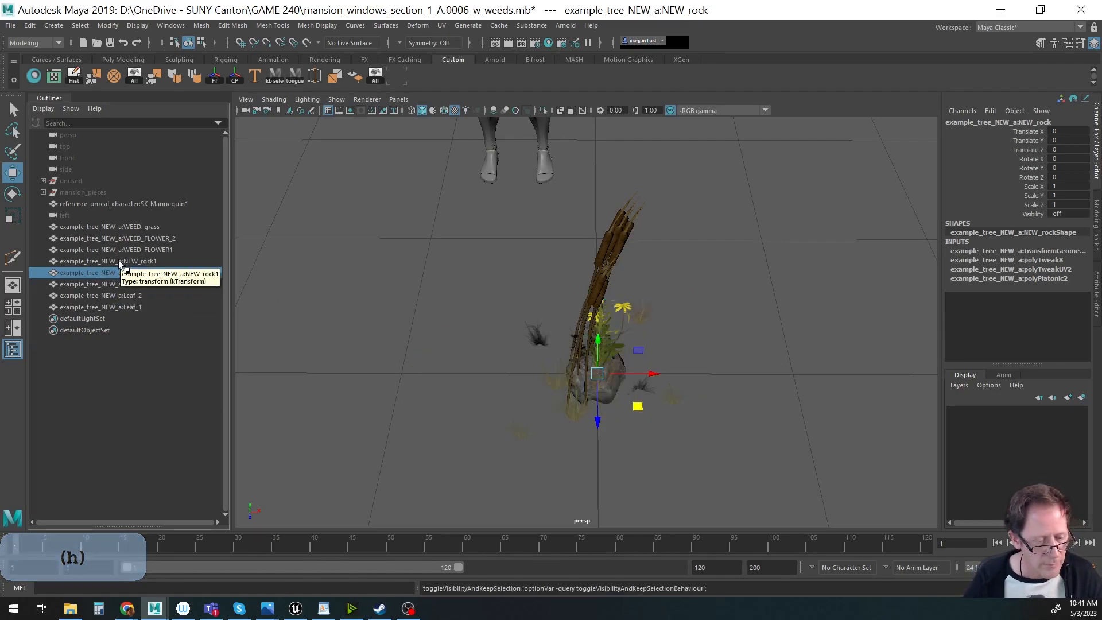
Export only the CATTAILS1 mesh as an FBX file named cat_tails_4 and hide the mesh.
left_click(117, 284)
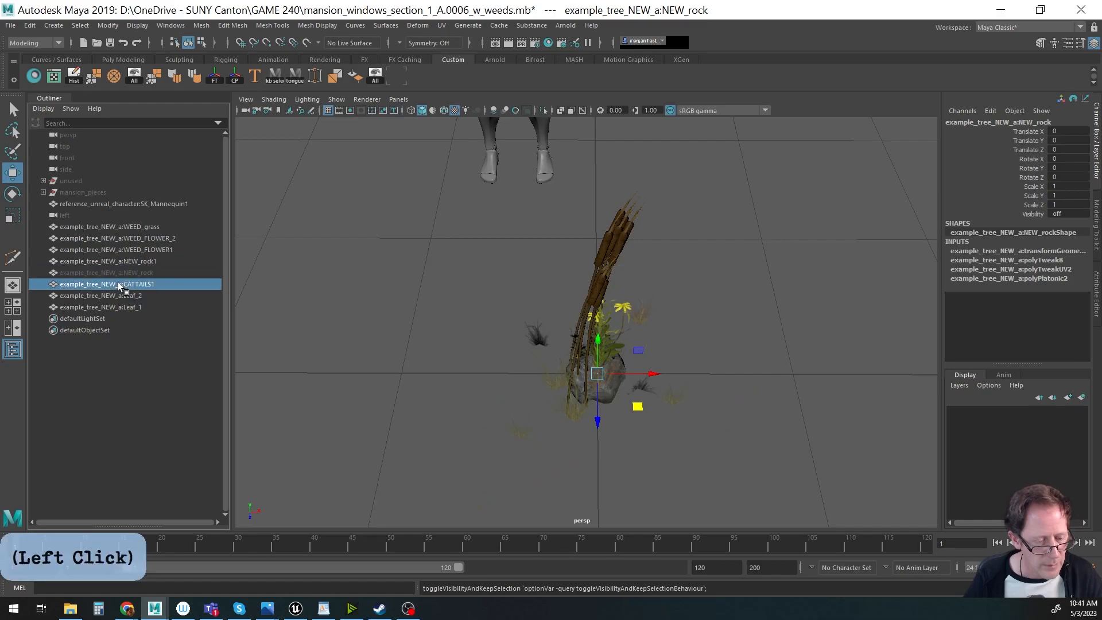
left_click(10, 25)
left_click(50, 172)
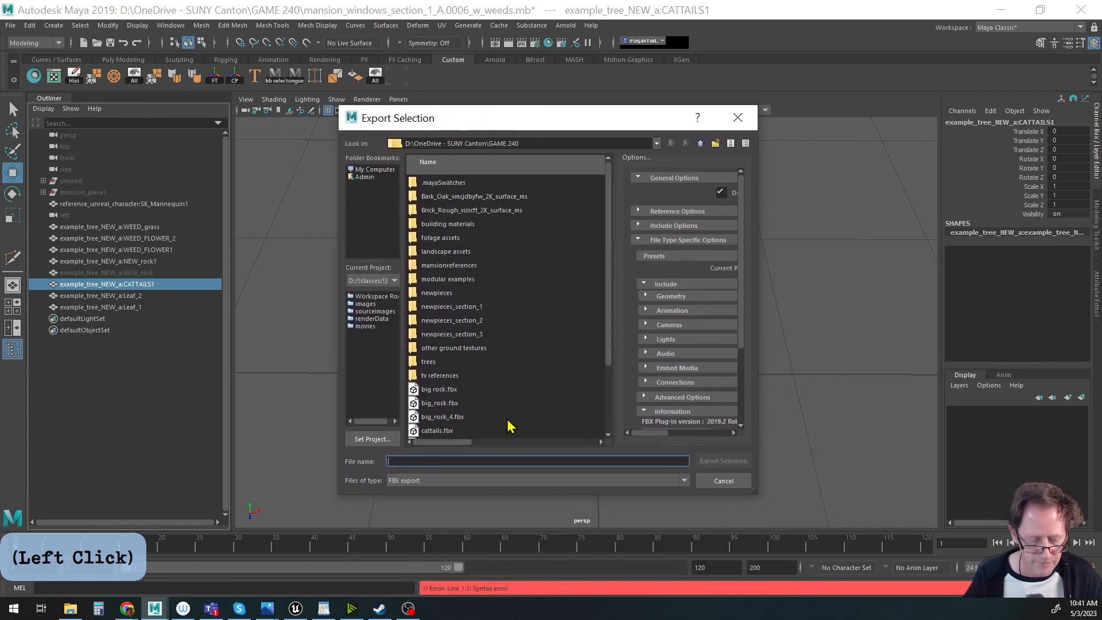
left_click(499, 462)
type("cat_")
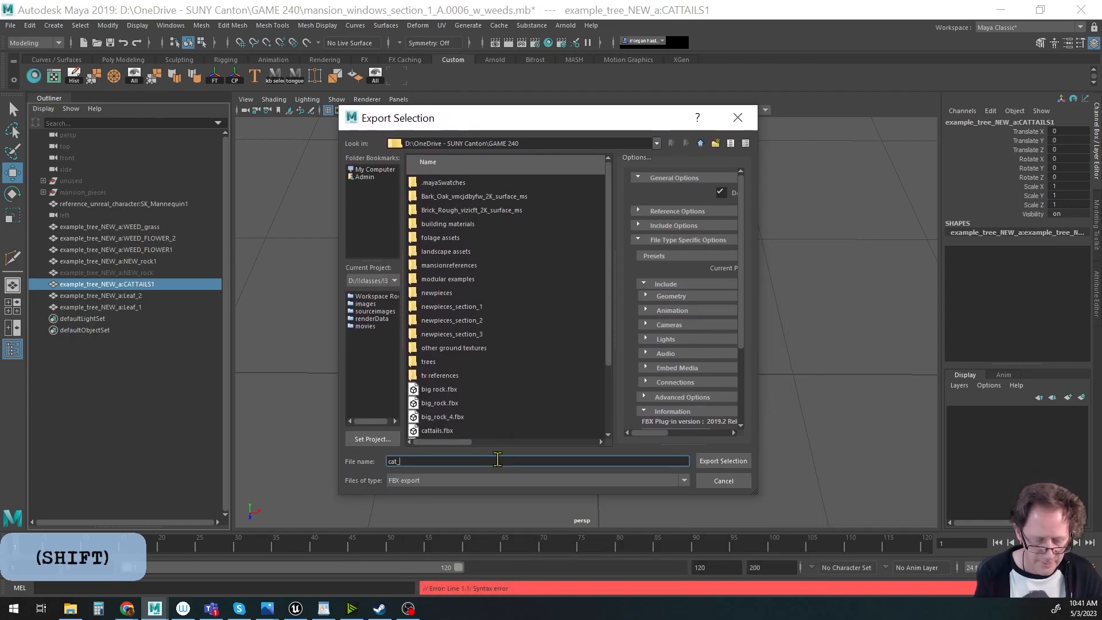
type("tails_4")
key("Return")
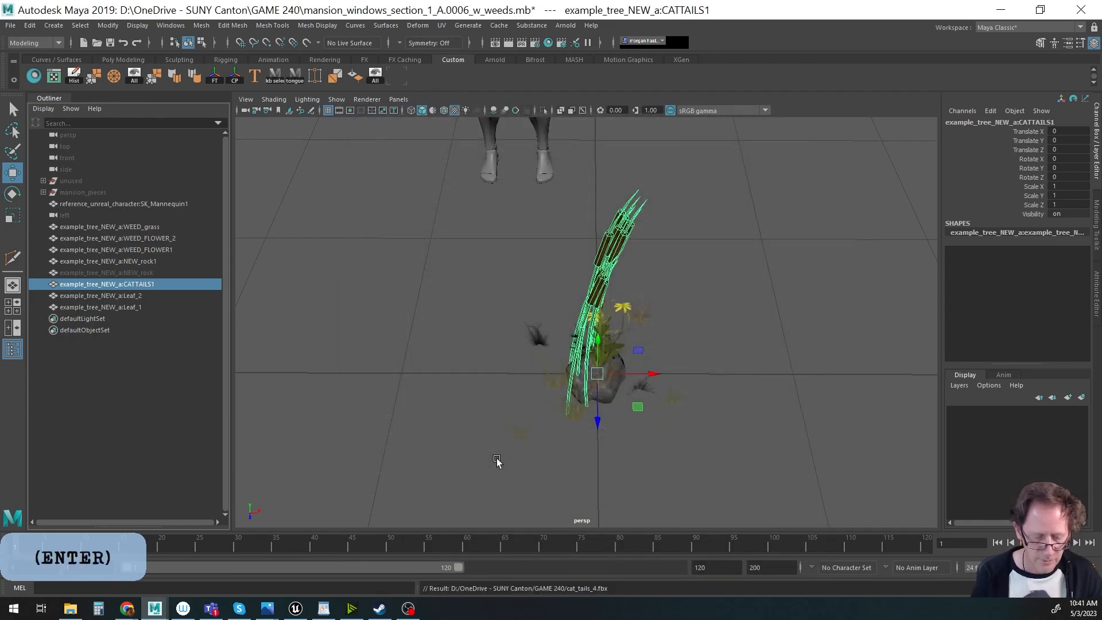
key("h")
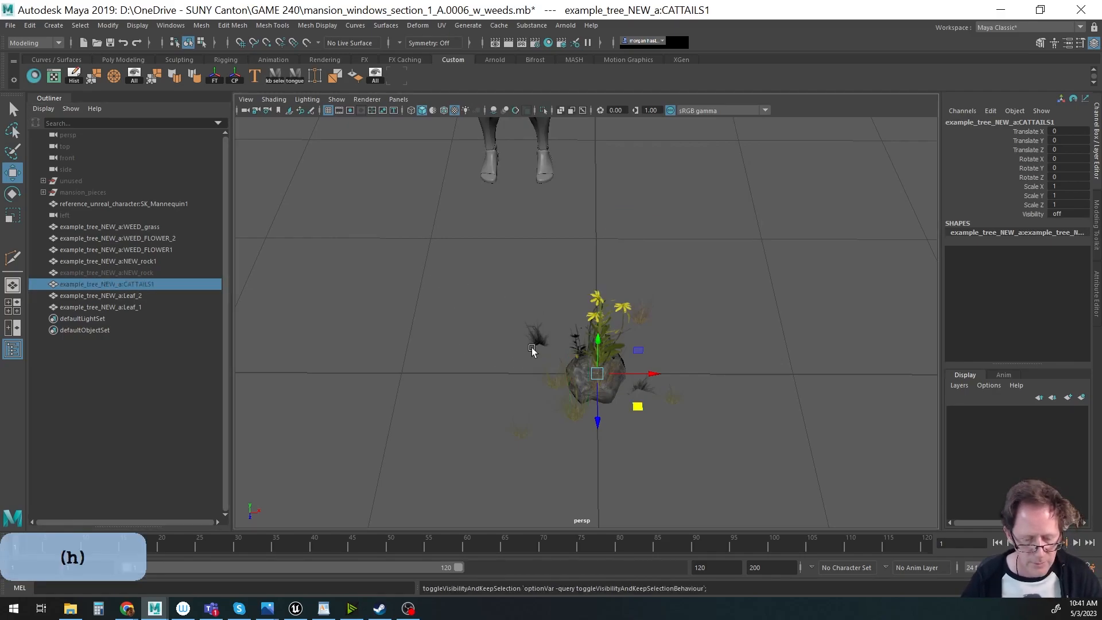
Select the Leaf_2 mesh and open the export of the selection for it.
left_click(115, 295)
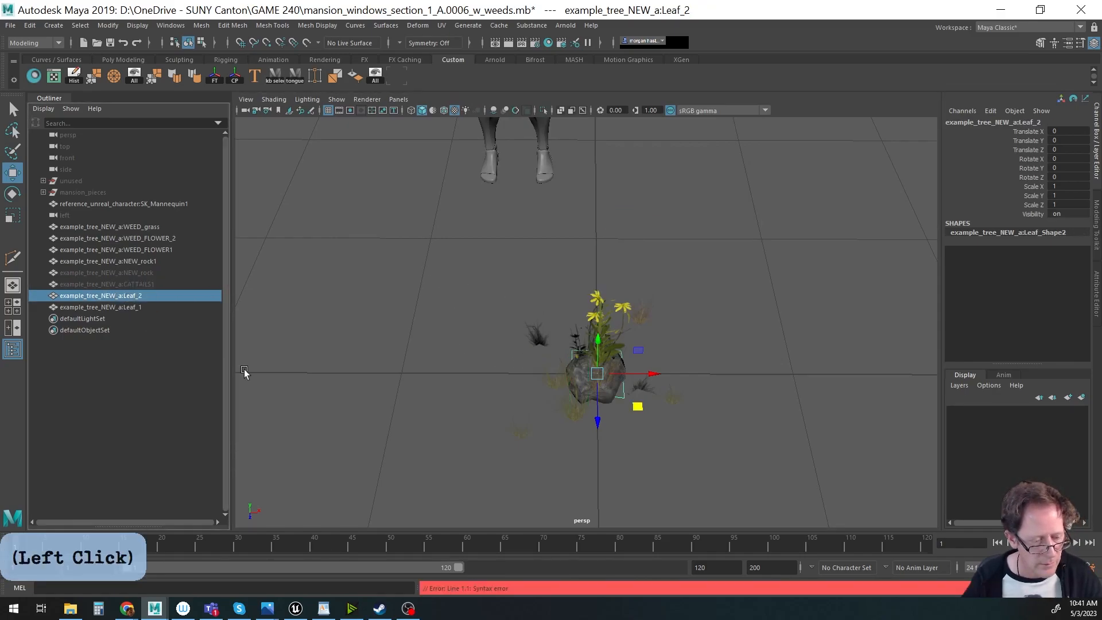
left_click(10, 25)
left_click(39, 181)
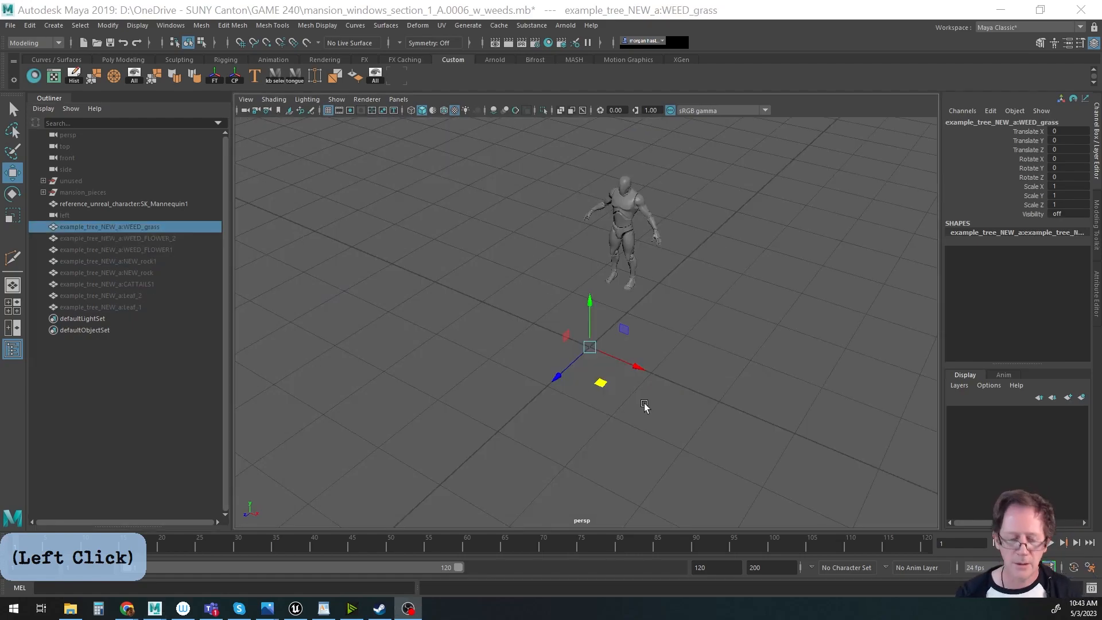
Save the scene with all the nature meshes hidden.
right_click_drag(718, 365, 657, 339, "alt")
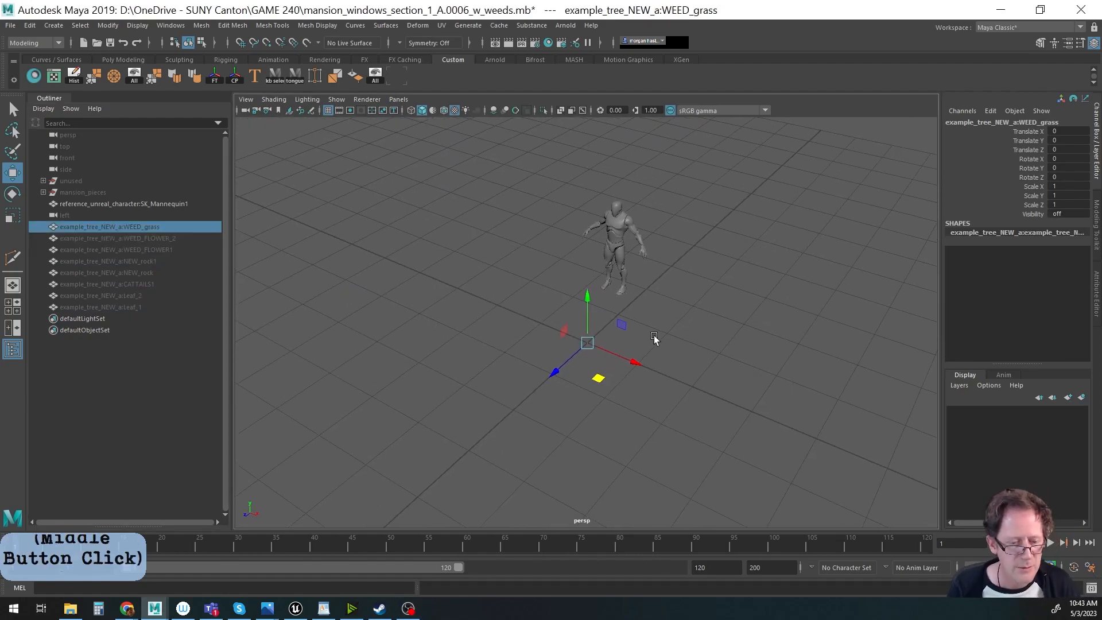
middle_click_drag(657, 338, 622, 351, "alt")
key("ctrl+s")
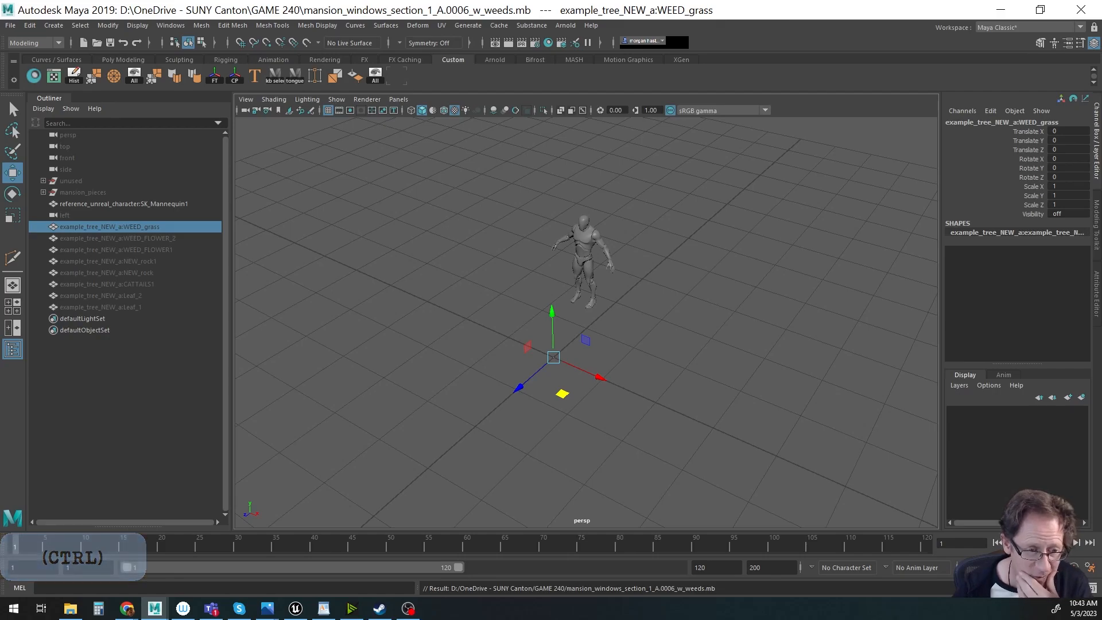
Switch to the Unreal Editor, maximize its window and frame the mansion with its surrounding terrain.
left_click_drag(450, 0, 596, 71)
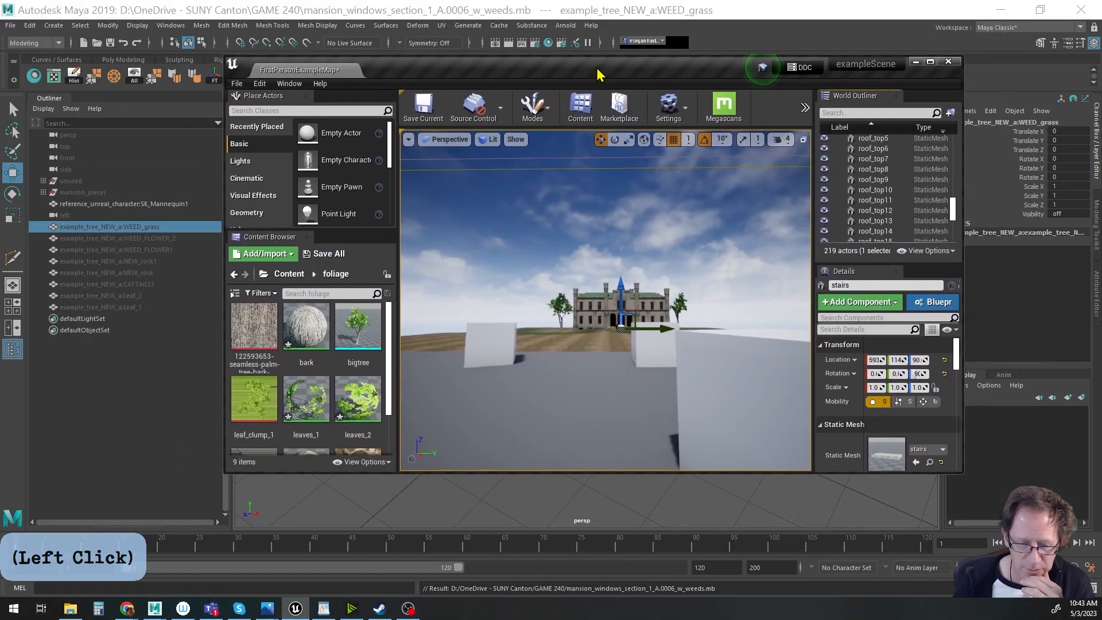
double_click(598, 69)
left_click_drag(493, 313, 534, 329, "alt")
middle_click_drag(534, 324, 479, 365, "alt")
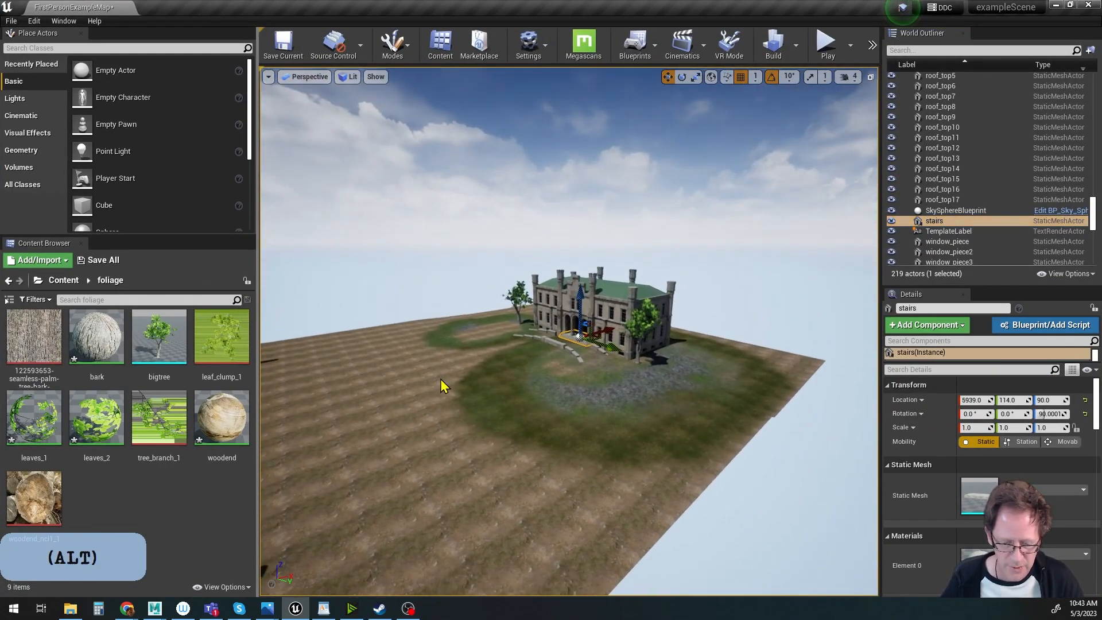
middle_click_drag(353, 382, 169, 454, "alt")
left_click_drag(591, 439, 598, 425, "alt")
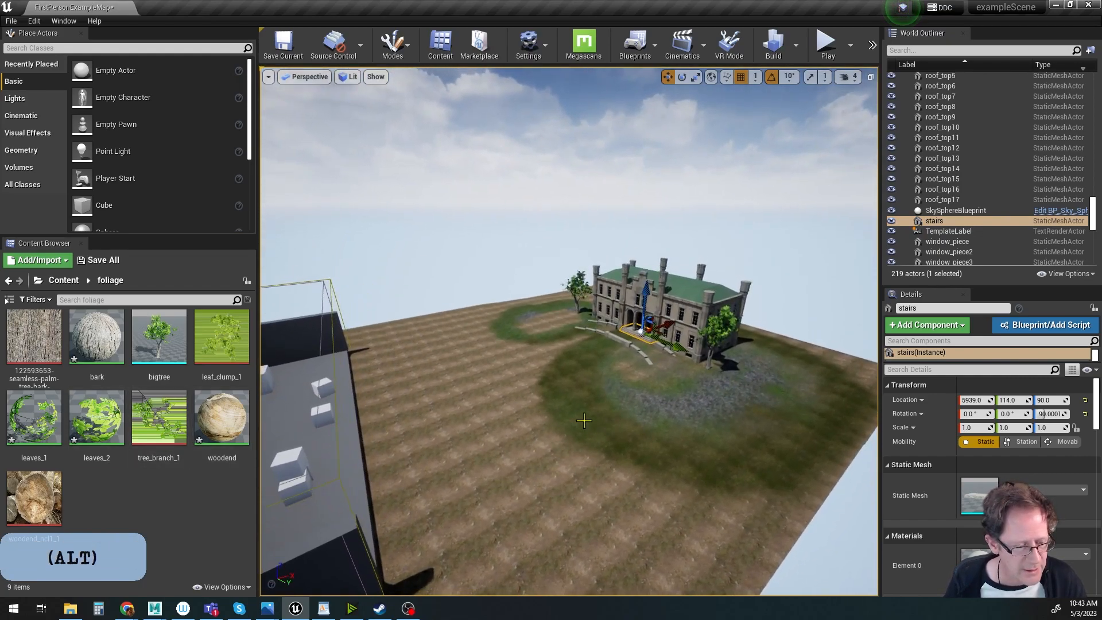
left_click_drag(170, 240, 159, 295)
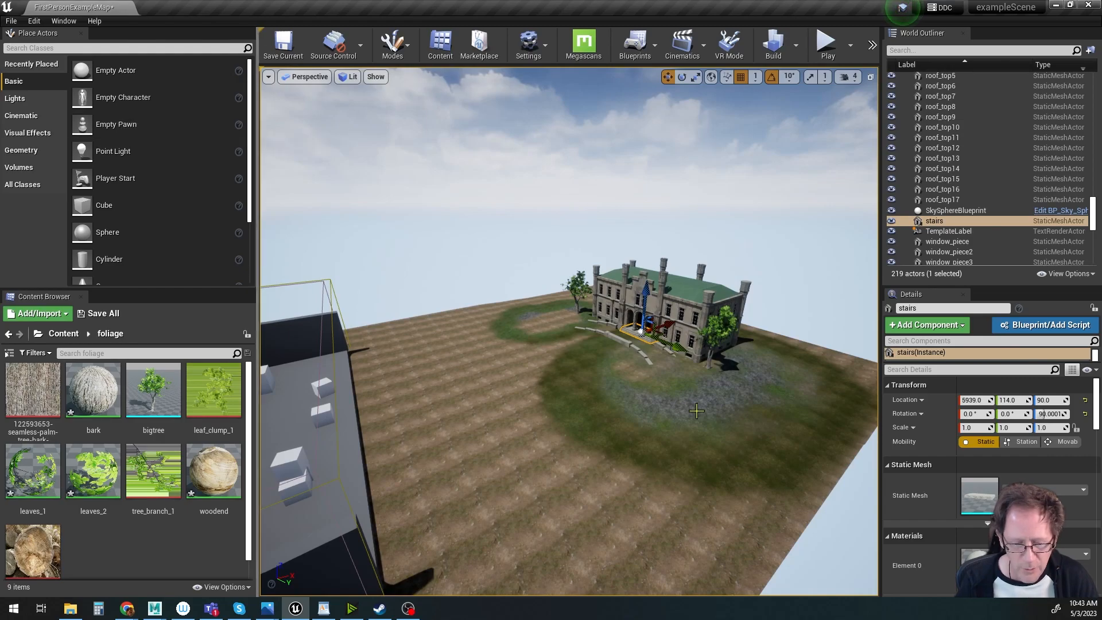
left_click_drag(621, 397, 739, 368, "alt")
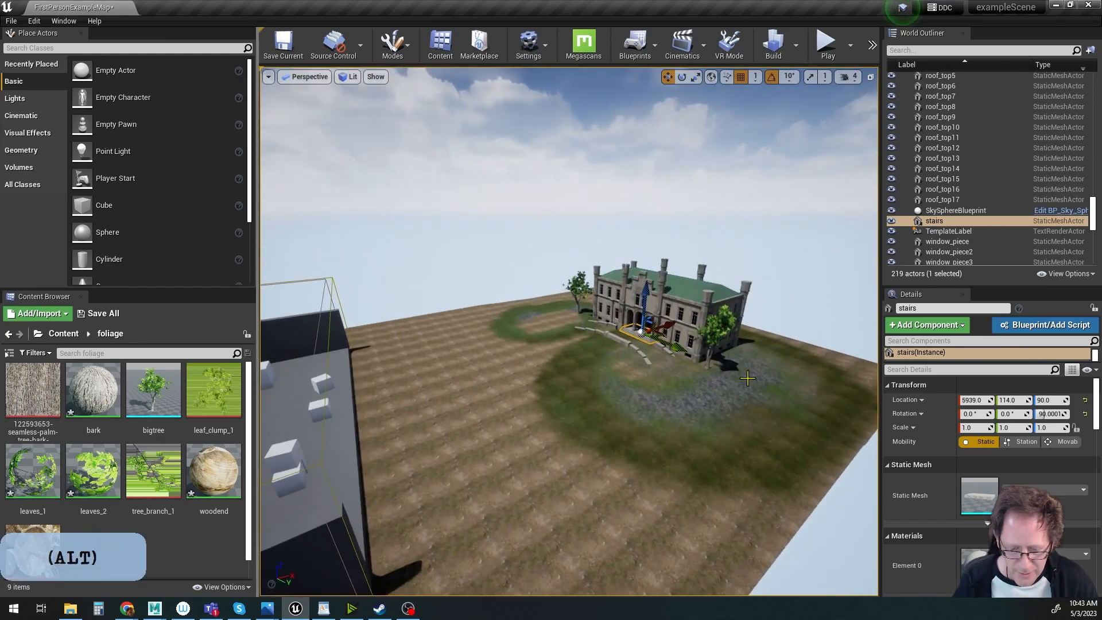
Select the bigtree actor beside the mansion and look through the assets in the foliage content folder.
left_click(717, 330)
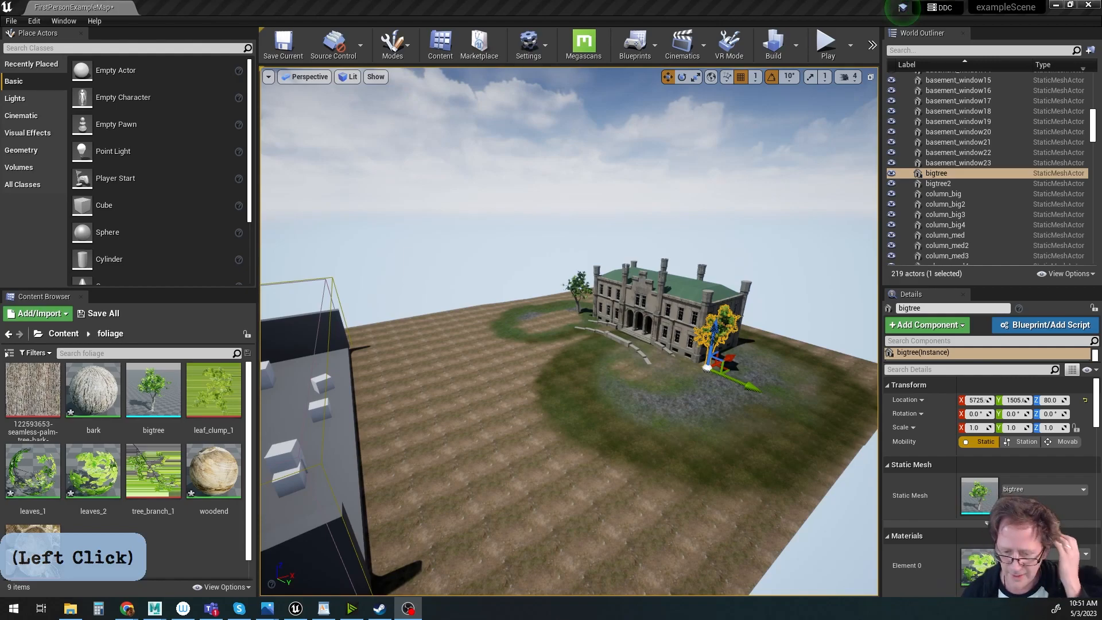
middle_click_drag(641, 412, 624, 411, "alt")
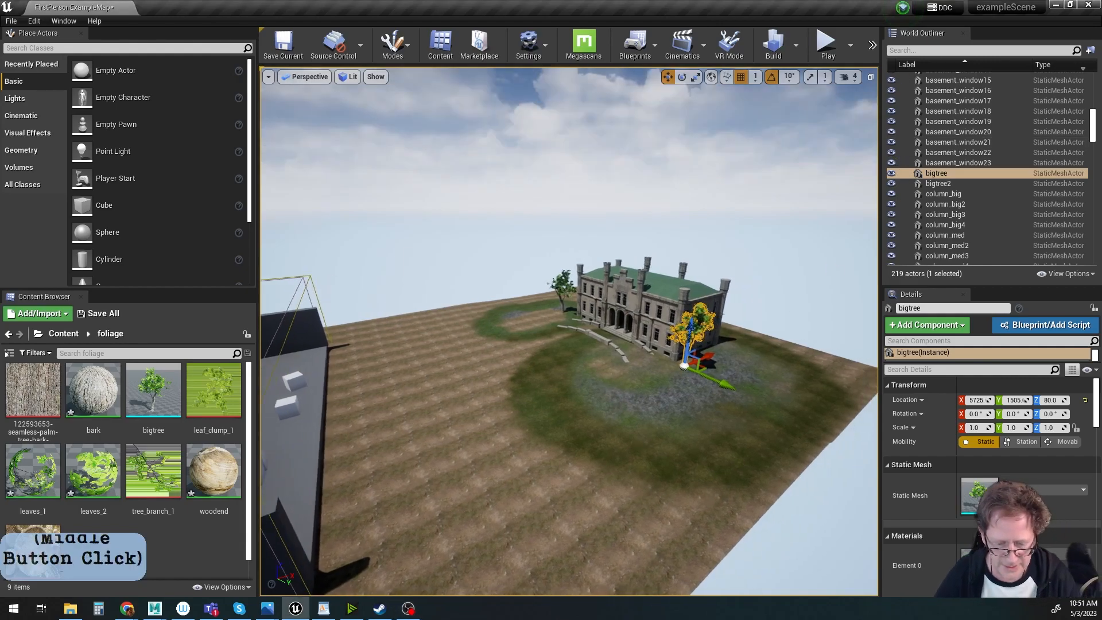
left_click_drag(670, 426, 712, 453, "alt")
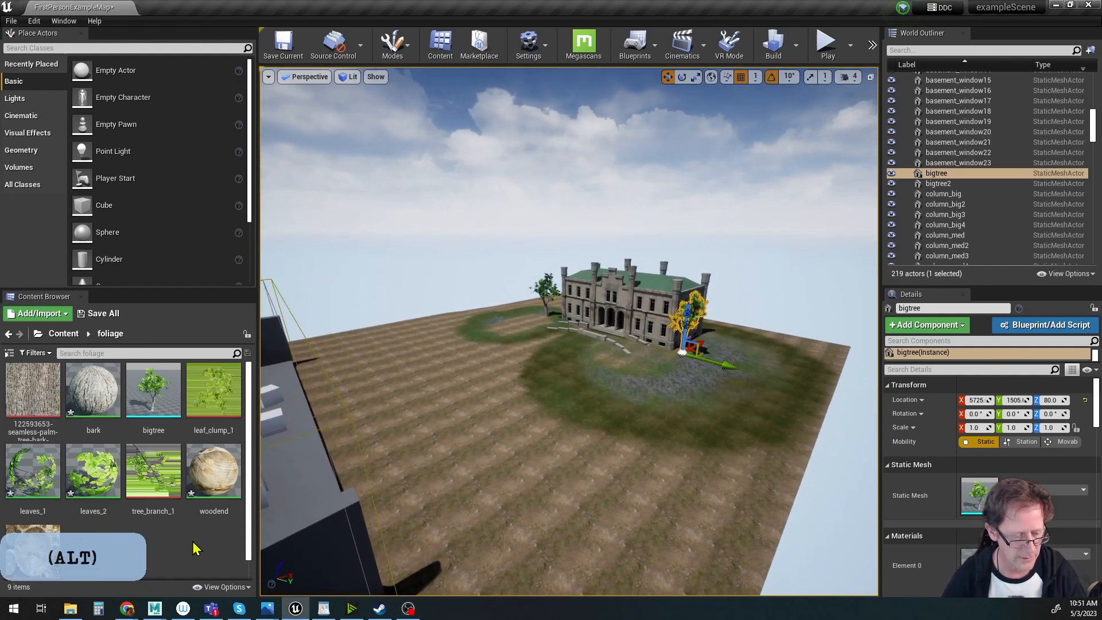
scroll(140, 520, "down", 1)
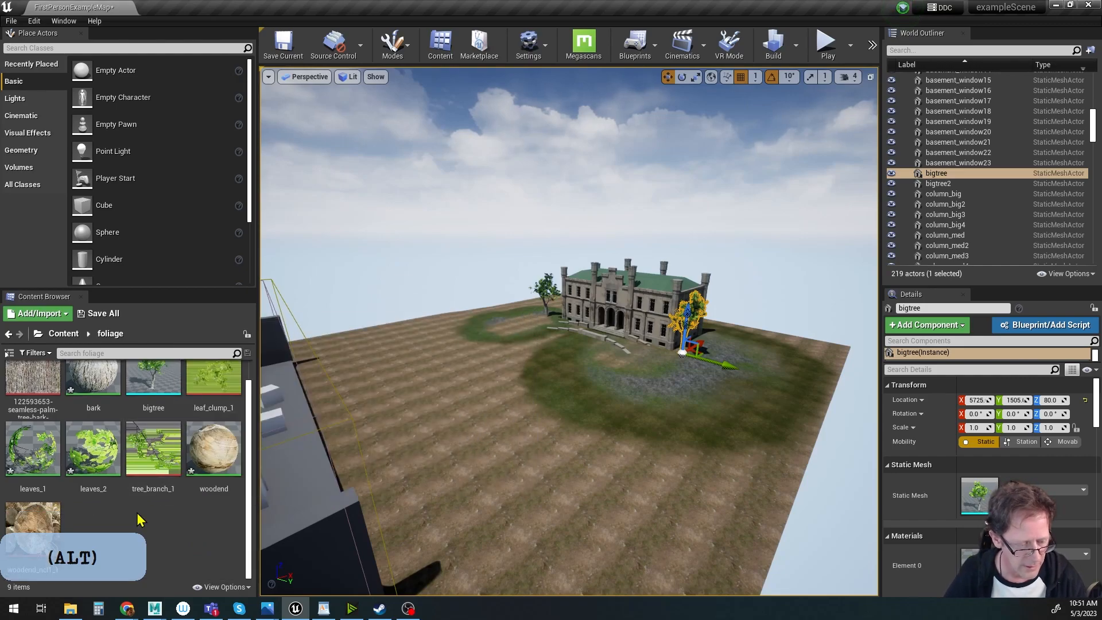
Move the video projects folder window out of the way and open the GAME 240 folder in File Explorer.
left_click(70, 608)
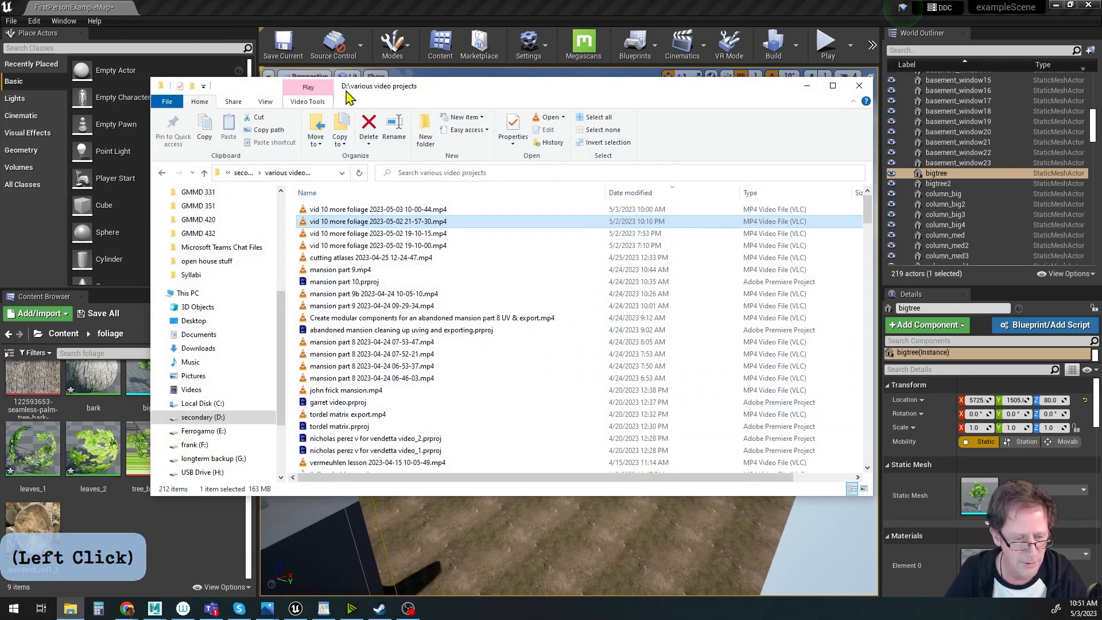
left_click_drag(431, 98, 746, 0)
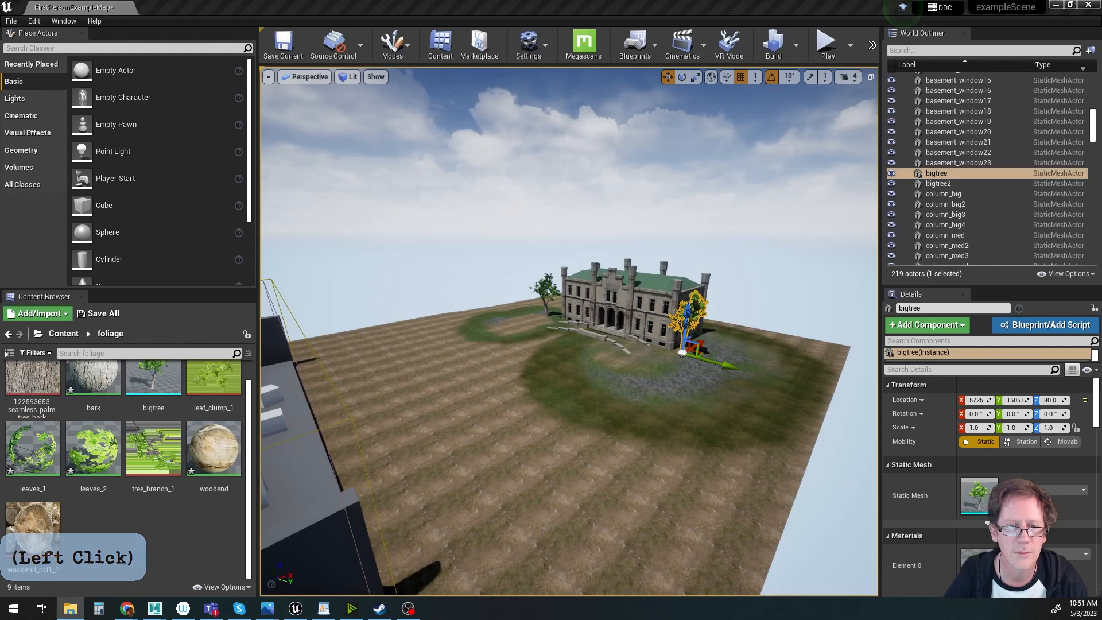
left_click(71, 609)
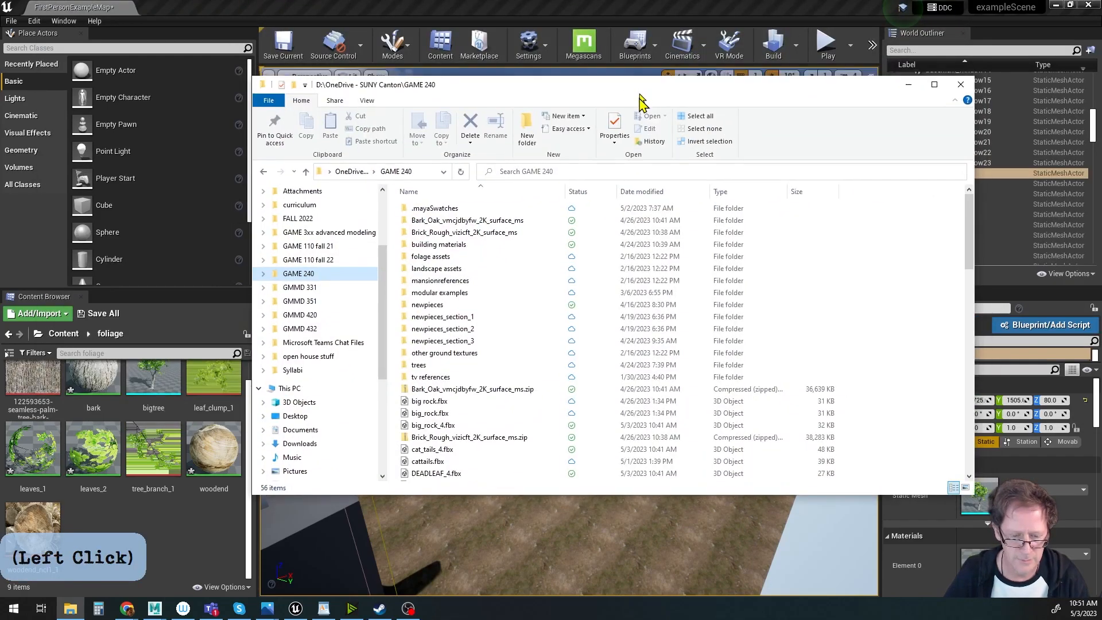
Open the example tree folder inside the trees folder of the GAME 240 directory.
scroll(640, 339, "down", 11)
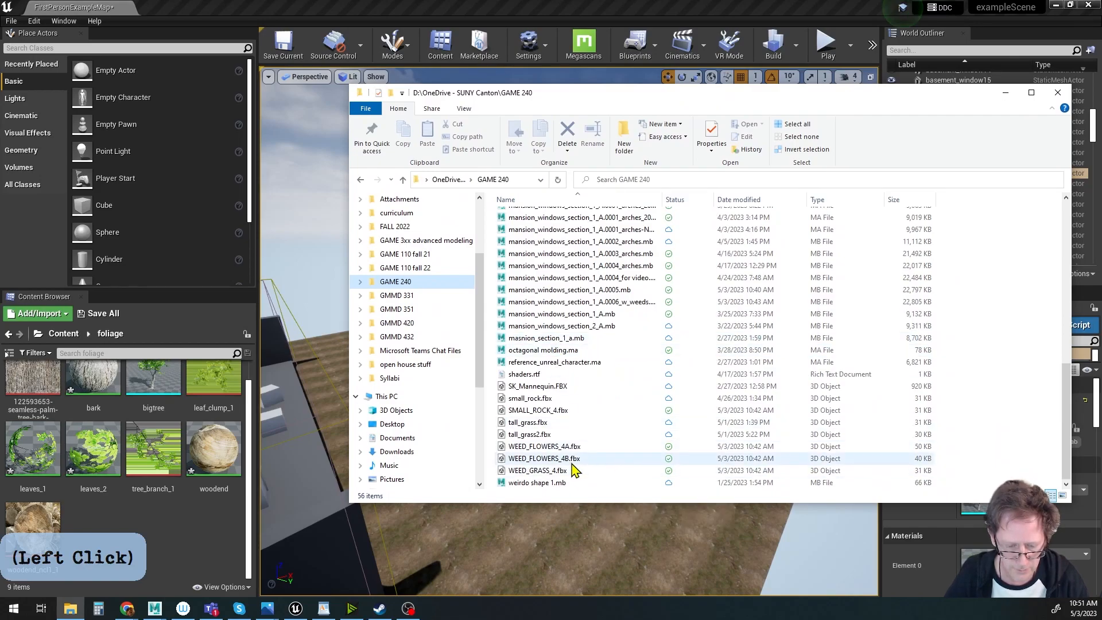
scroll(580, 436, "up", 11)
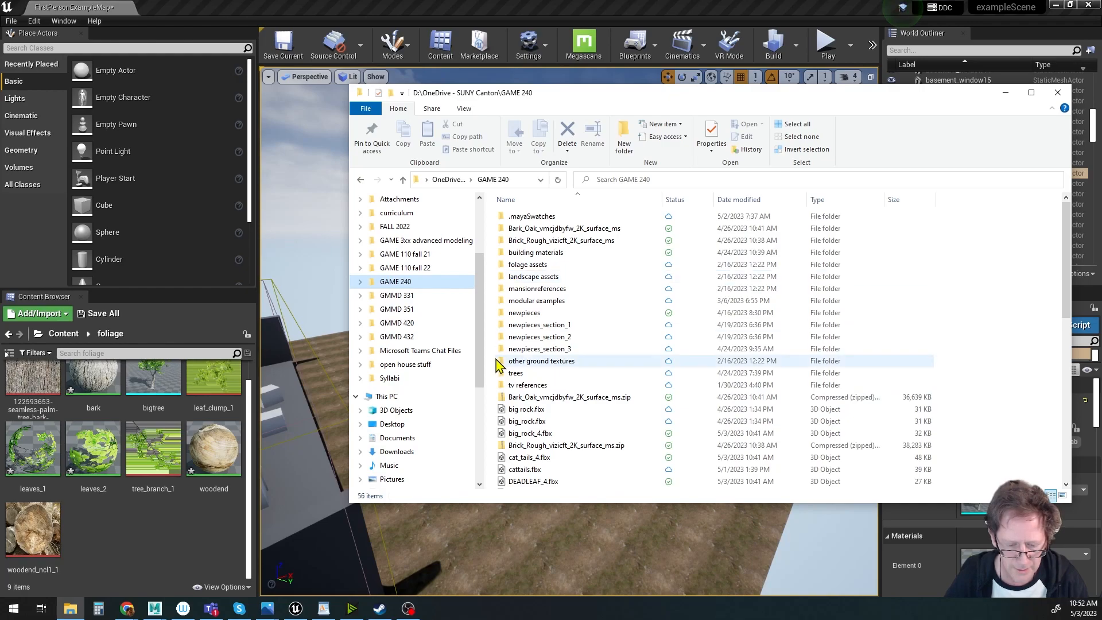
double_click(511, 373)
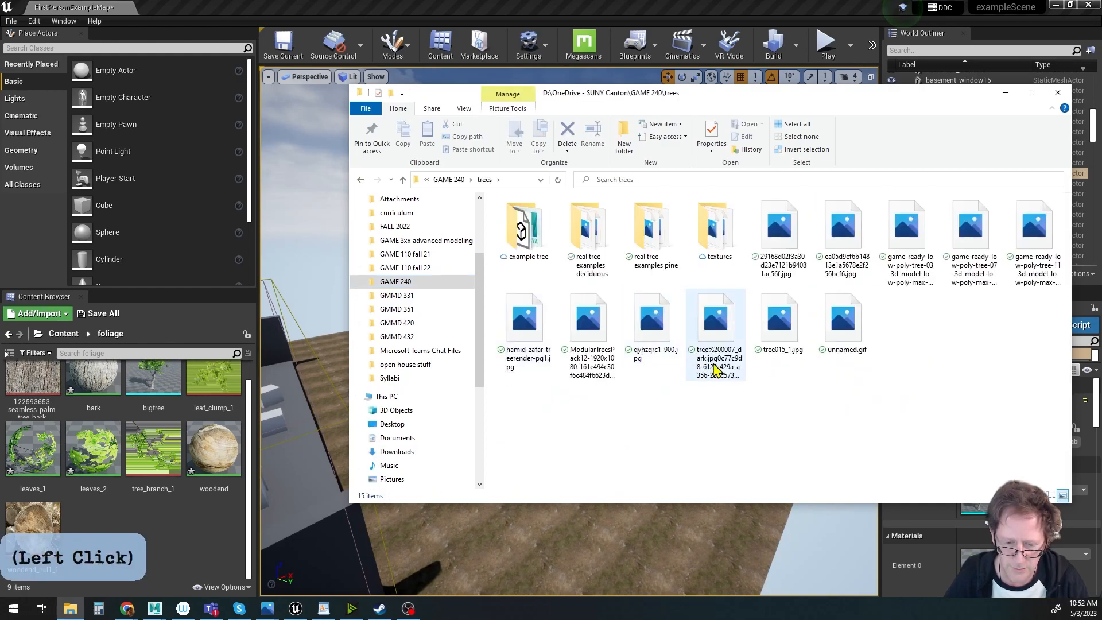
left_click(525, 230)
double_click(524, 228)
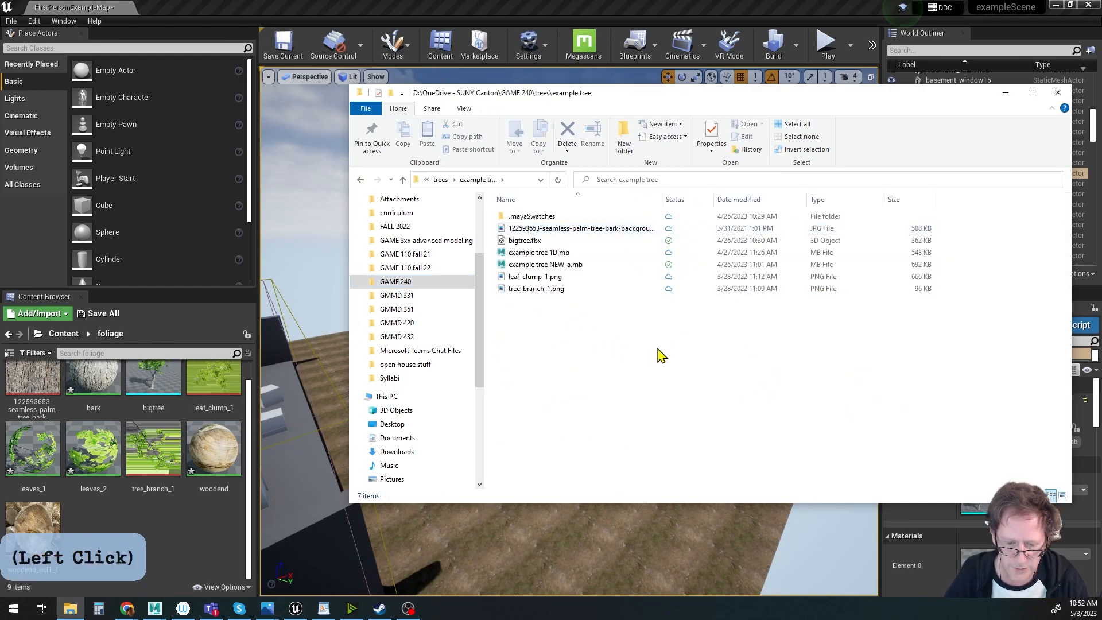
Try to import example tree NEW_a.mb into the project's foliage content folder.
left_click_drag(514, 265, 201, 530)
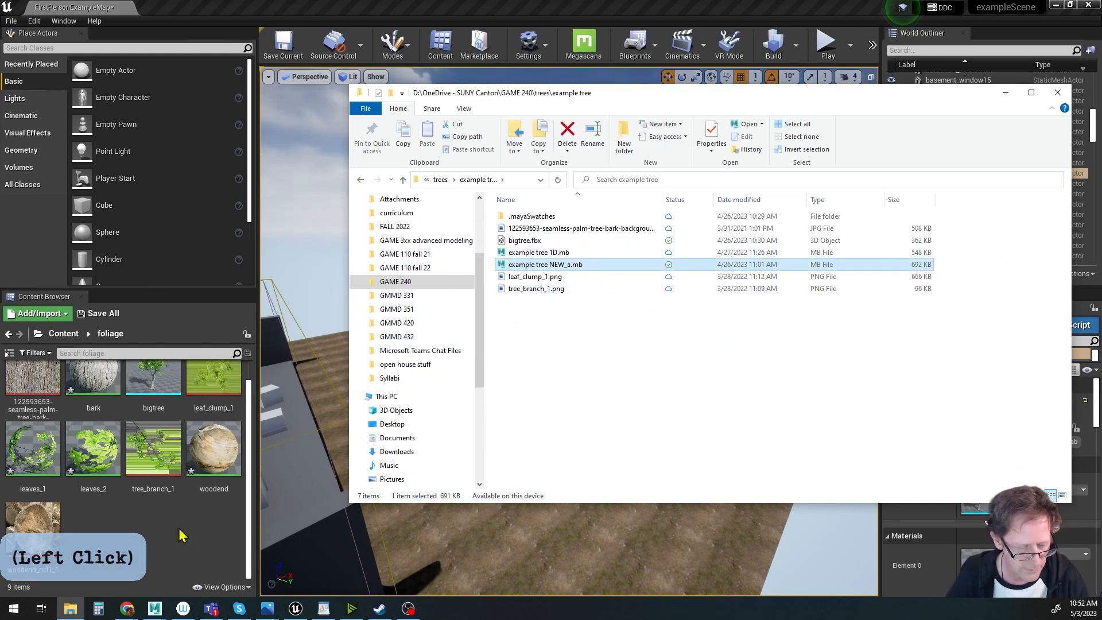
left_click(1058, 93)
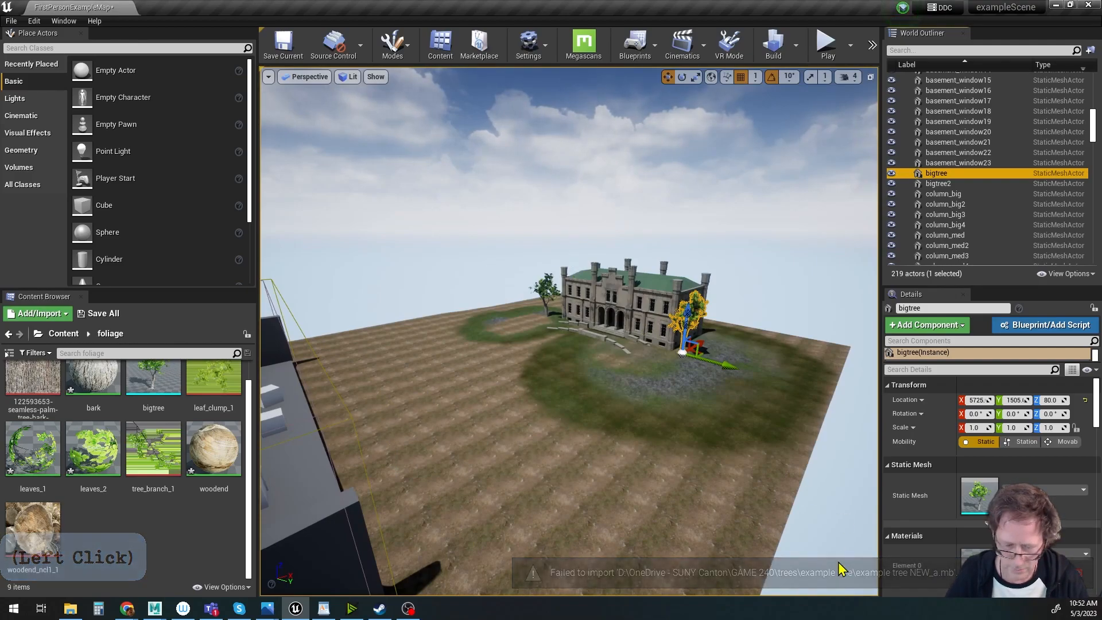
left_click(70, 609)
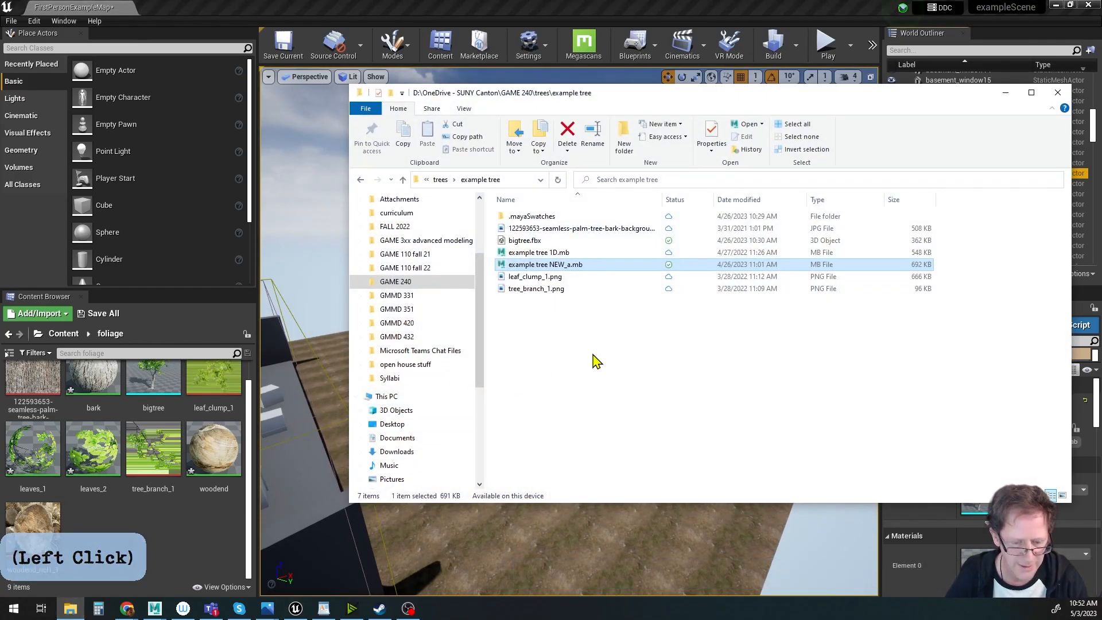
left_click(619, 349)
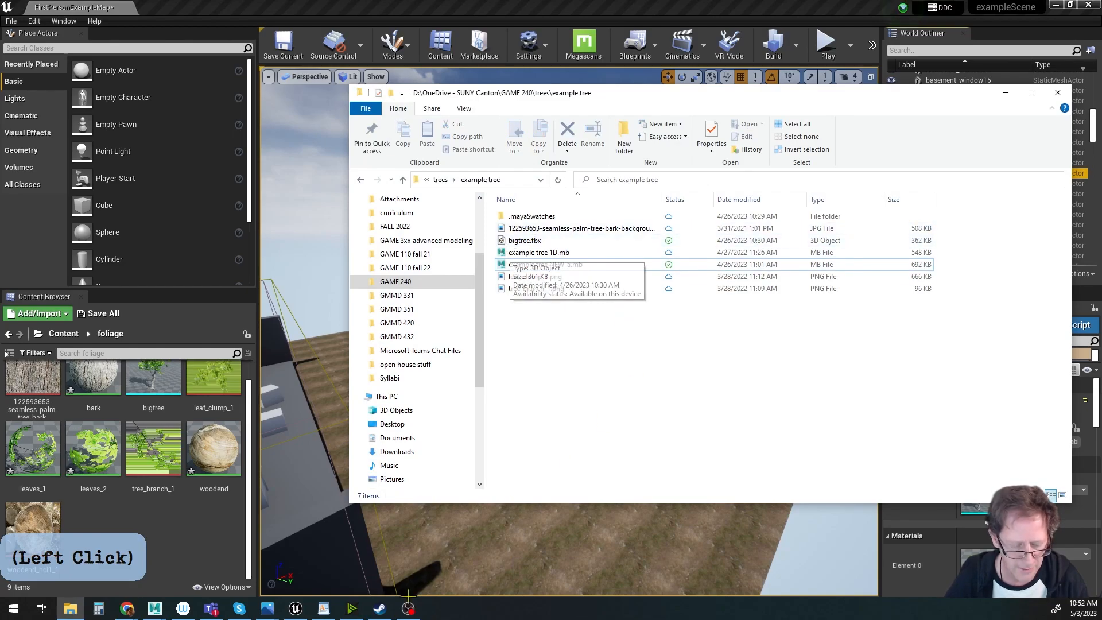
Switch to Maya and show all hidden objects in the mansion scene.
left_click(157, 610)
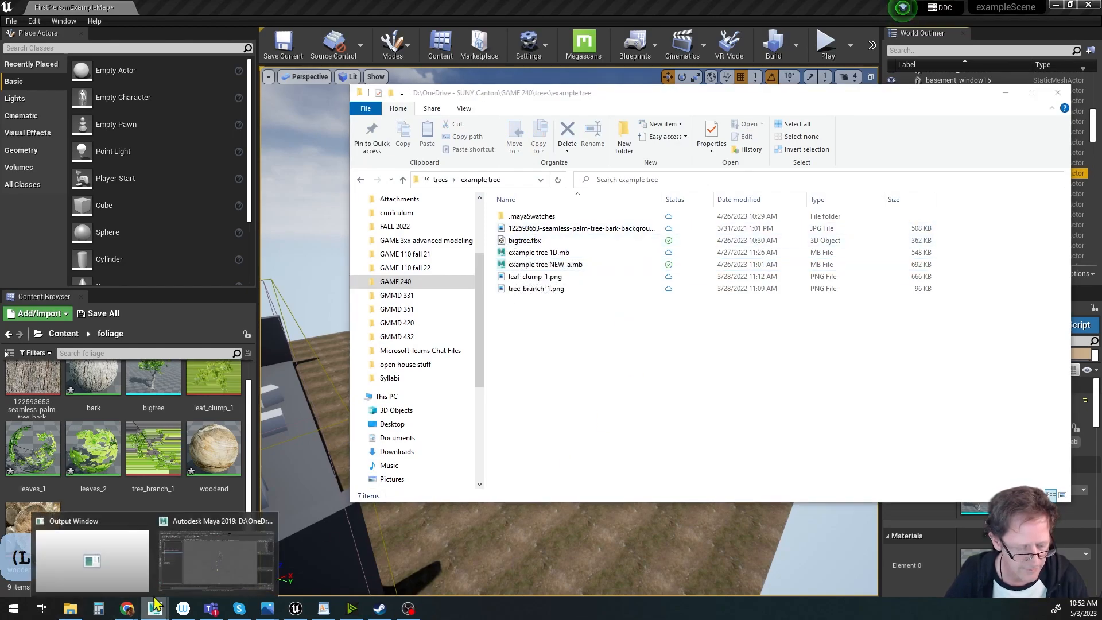
left_click(224, 561)
right_click_drag(637, 270, 493, 321, "alt")
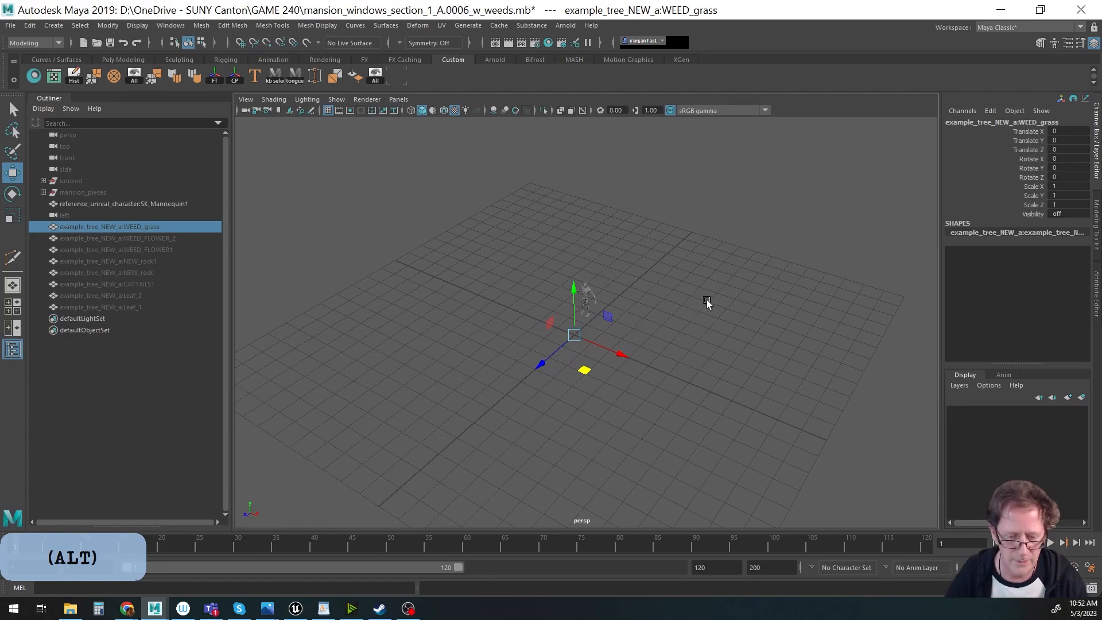
left_click(375, 76)
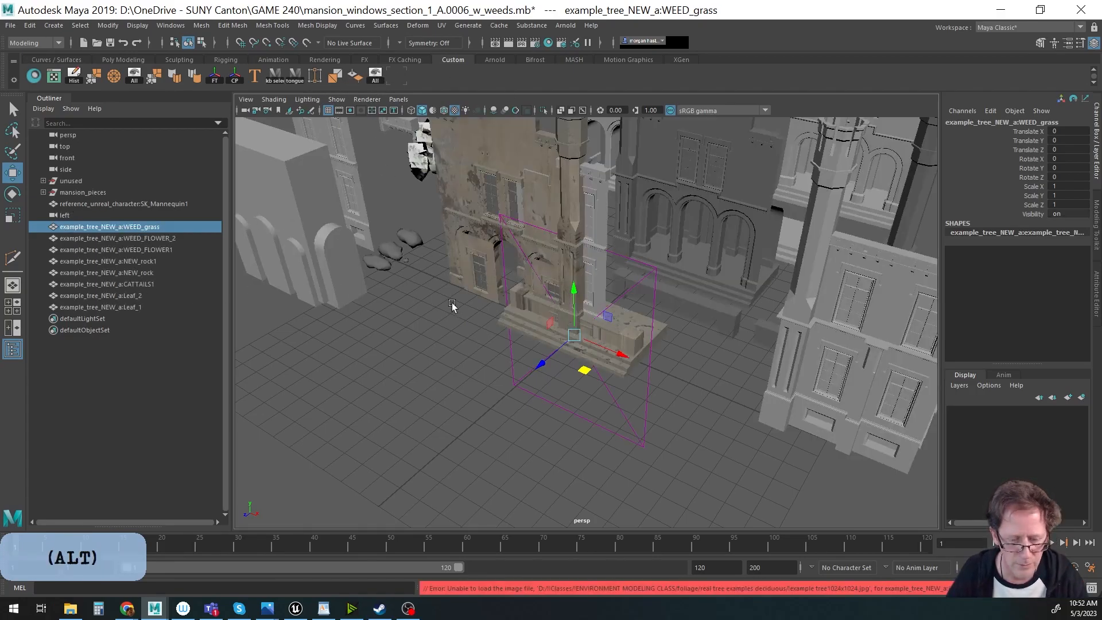
middle_click_drag(453, 306, 407, 370, "alt")
mouse_move(406, 370)
left_mouse_down("alt")
mouse_move(398, 399)
mouse_move(402, 387)
left_mouse_up("alt")
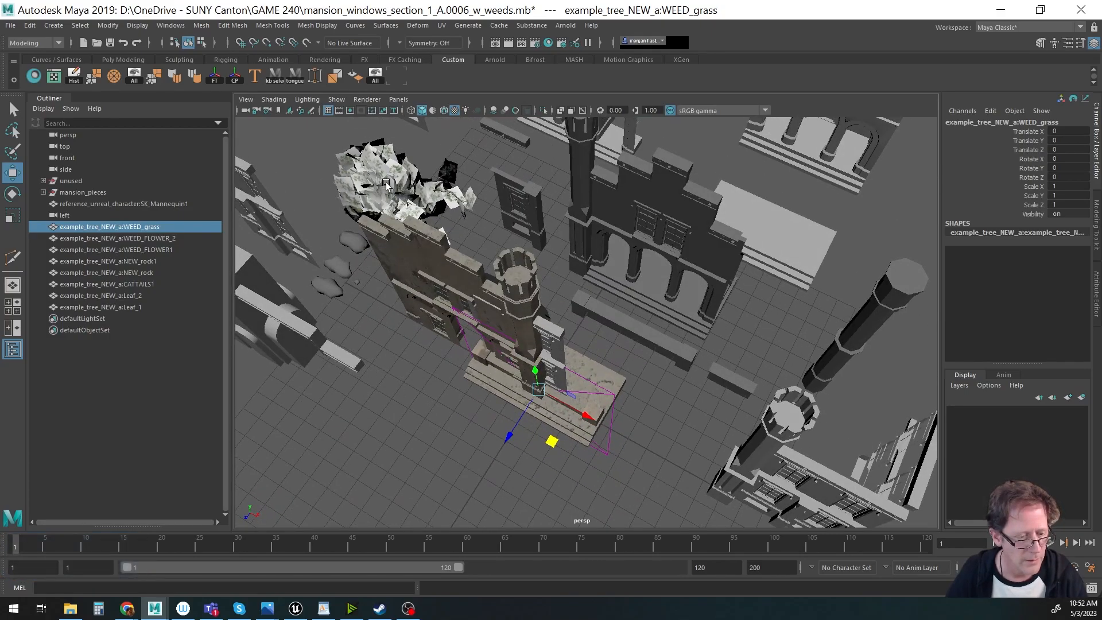
Select the bigtree mesh and take it out of the unused group to the top level of the scene hierarchy.
left_click(384, 184)
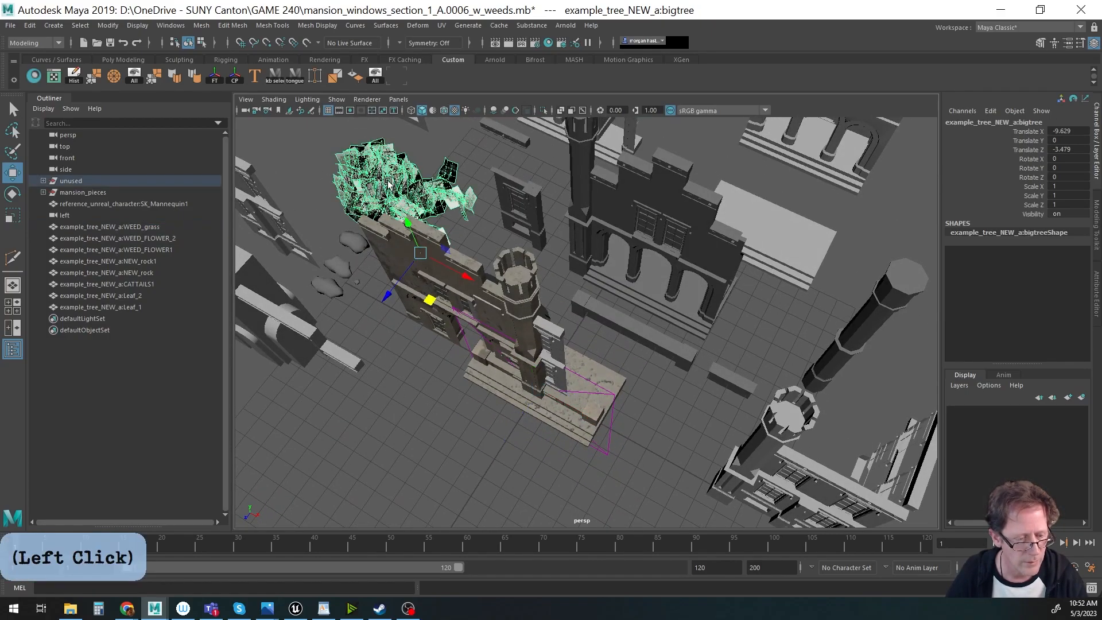
left_click(43, 182)
key("f")
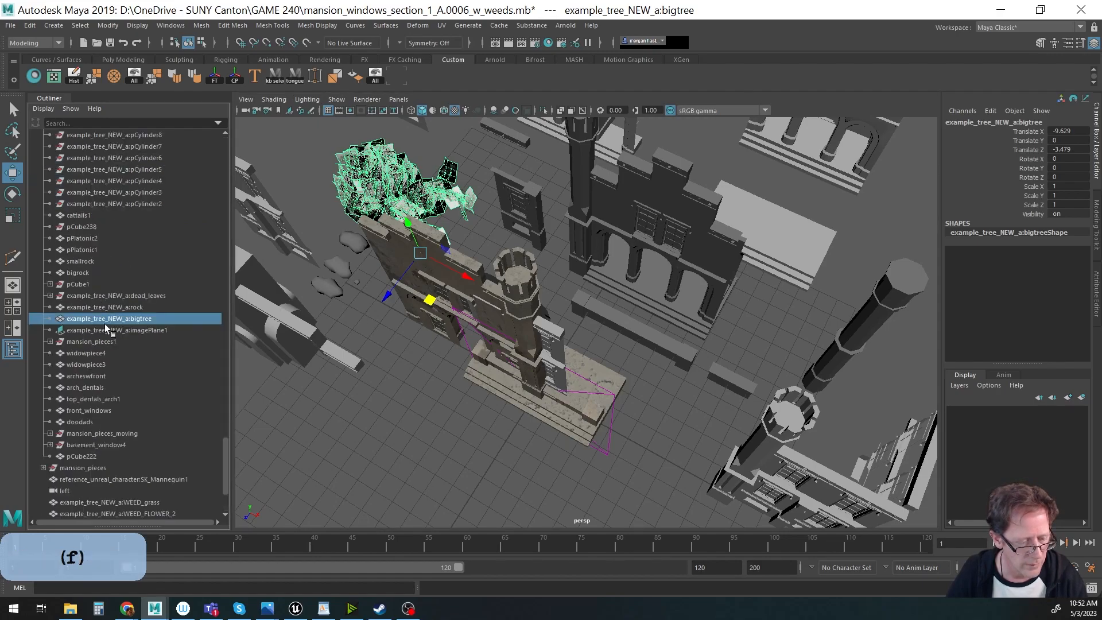
middle_click_drag(77, 318, 84, 496)
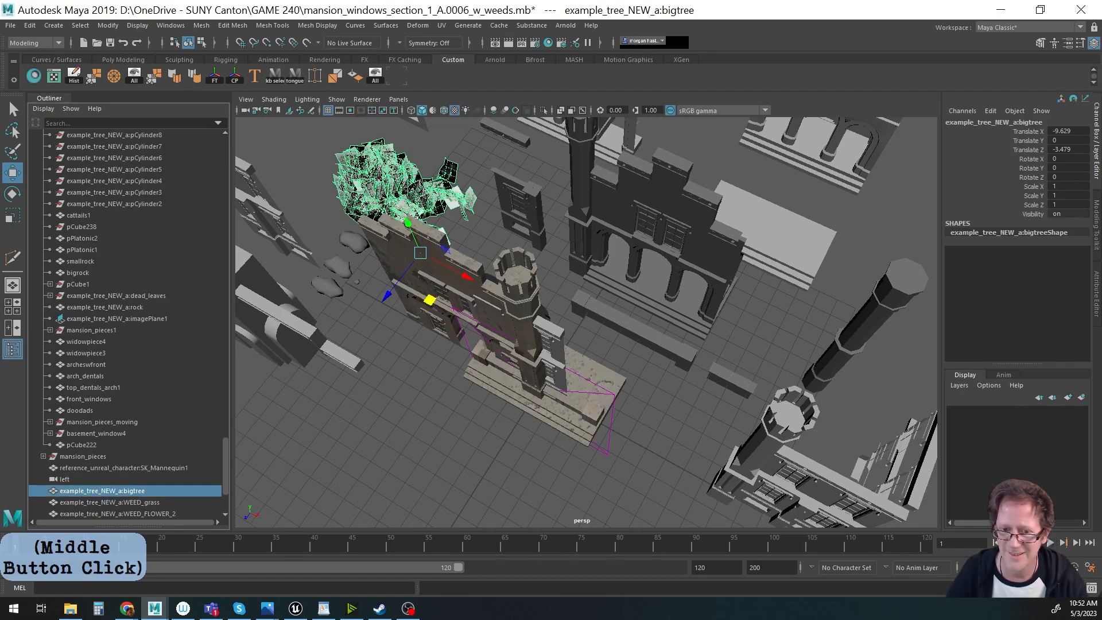
left_click_drag(483, 307, 478, 276, "alt")
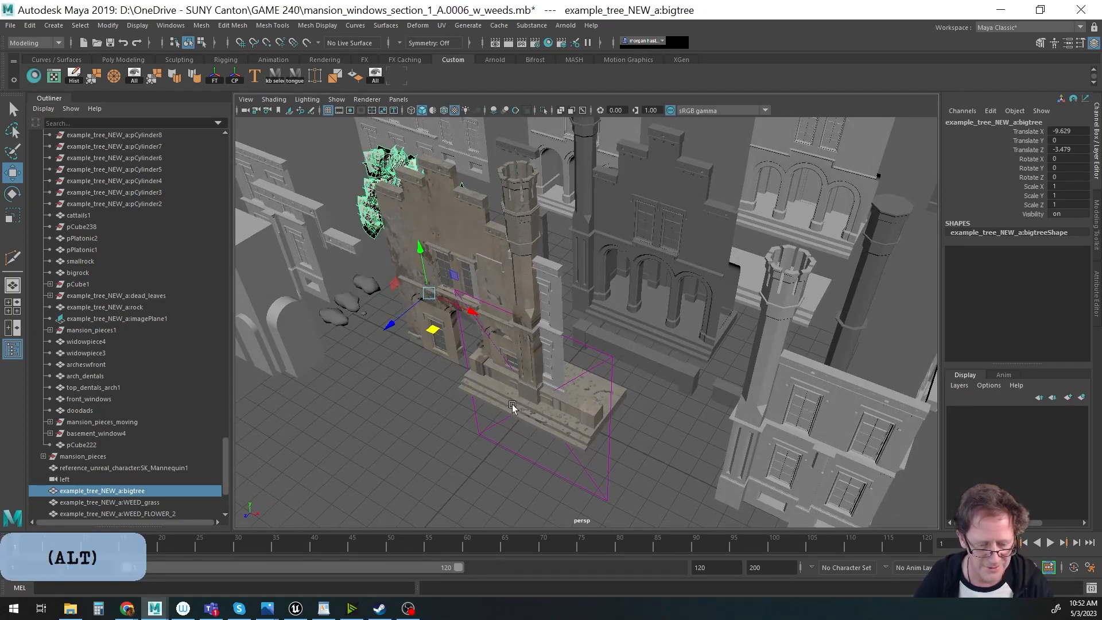
right_click_drag(512, 406, 288, 397, "alt")
left_click_drag(287, 397, 379, 416, "alt")
key("f")
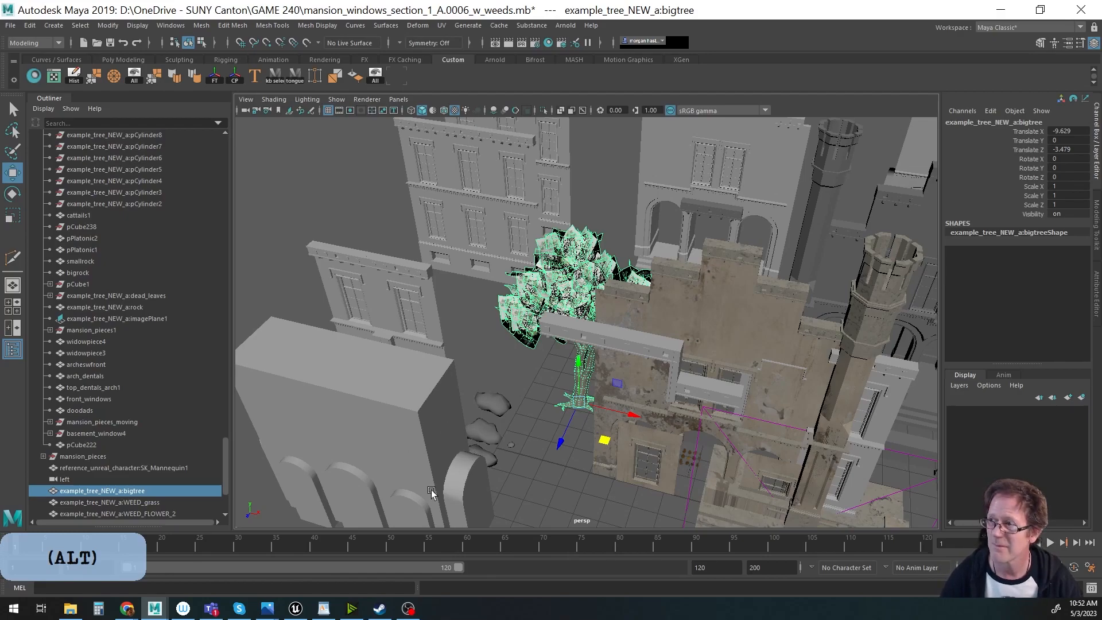
Move the bigtree with grid snapping to the scene origin at 0, 0, 0 and display the scene in wireframe.
left_click(737, 15)
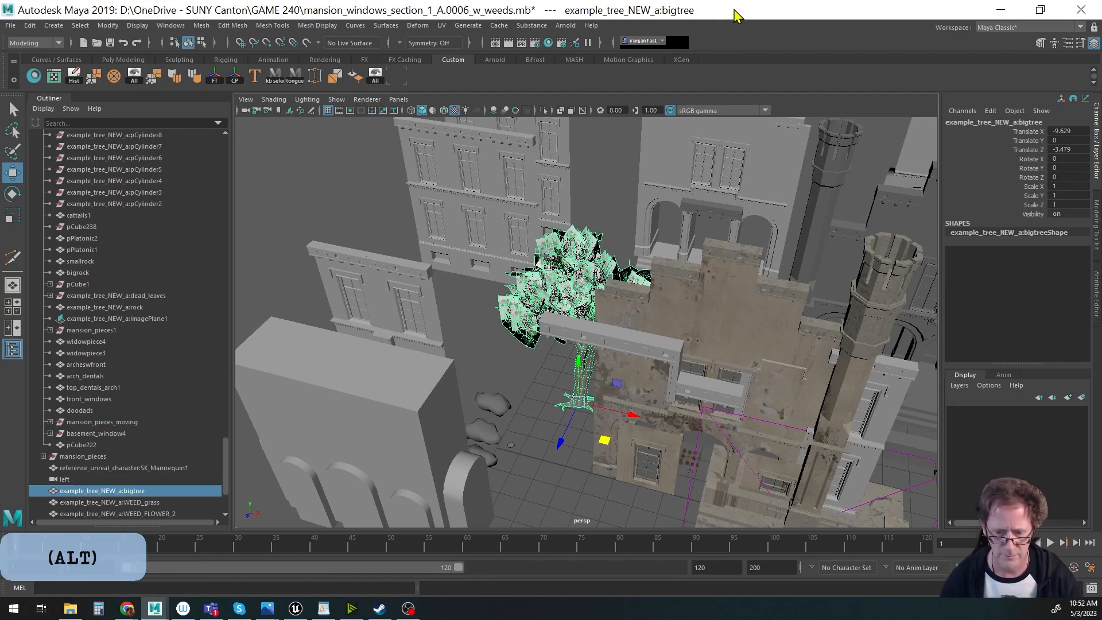
left_click_drag(560, 351, 543, 362, "alt")
right_click_drag(543, 363, 704, 367, "alt")
left_click_drag(703, 367, 679, 374, "alt")
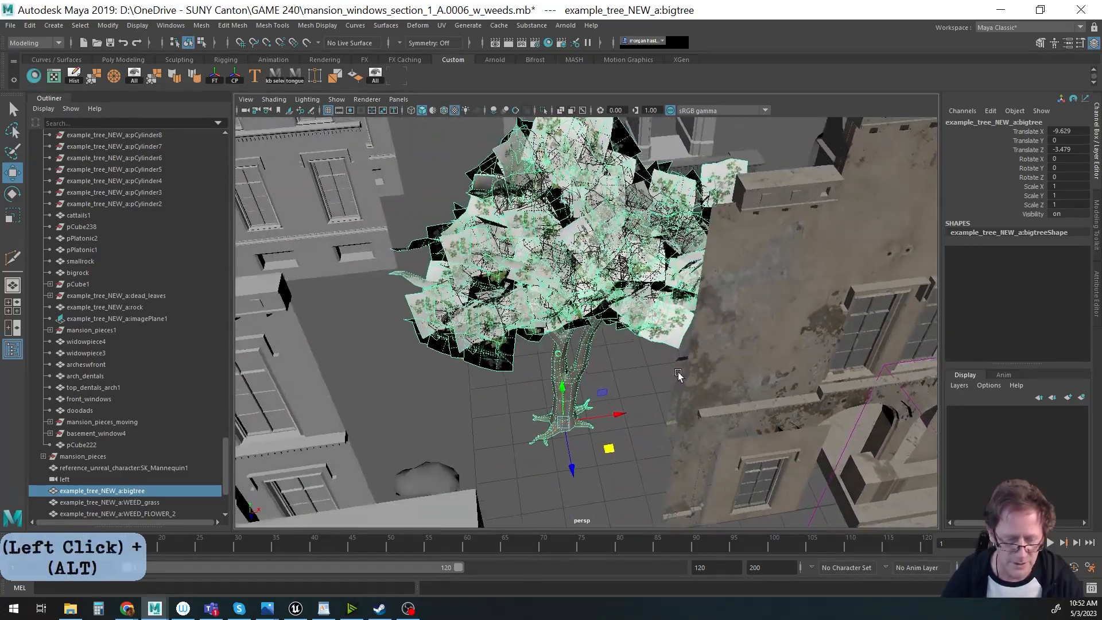
left_click(10, 25)
right_click_drag(396, 241, 303, 231, "alt")
middle_click_drag(303, 231, 287, 201, "alt")
left_click_drag(287, 201, 316, 265, "alt")
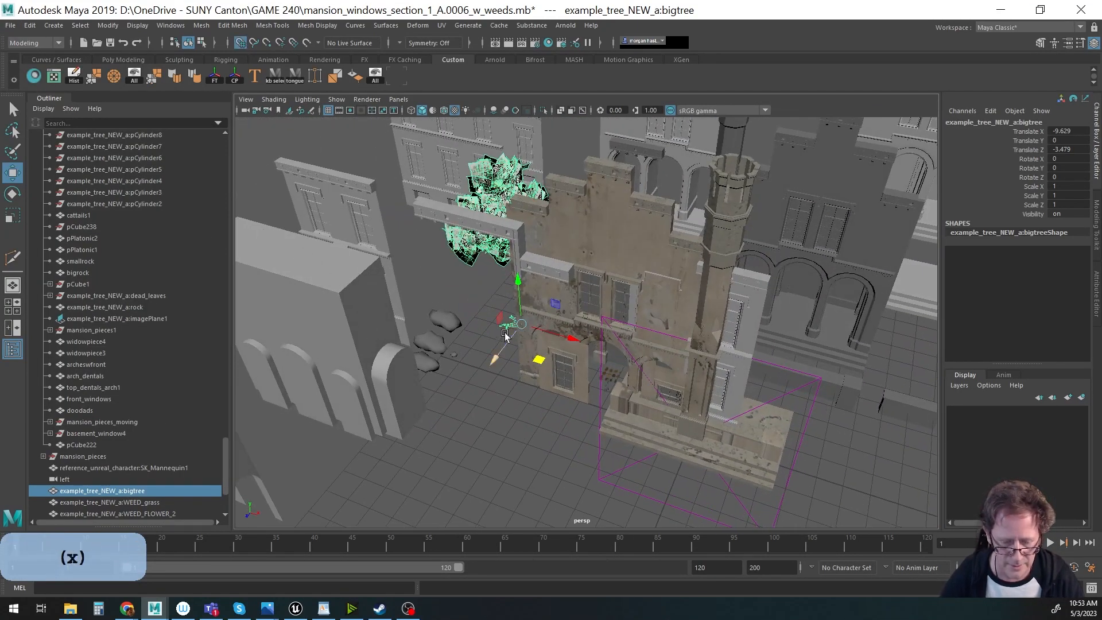
left_click_drag(520, 324, 721, 445)
key("4")
middle_click_drag(750, 345, 608, 321, "alt")
left_click_drag(609, 322, 557, 326, "alt")
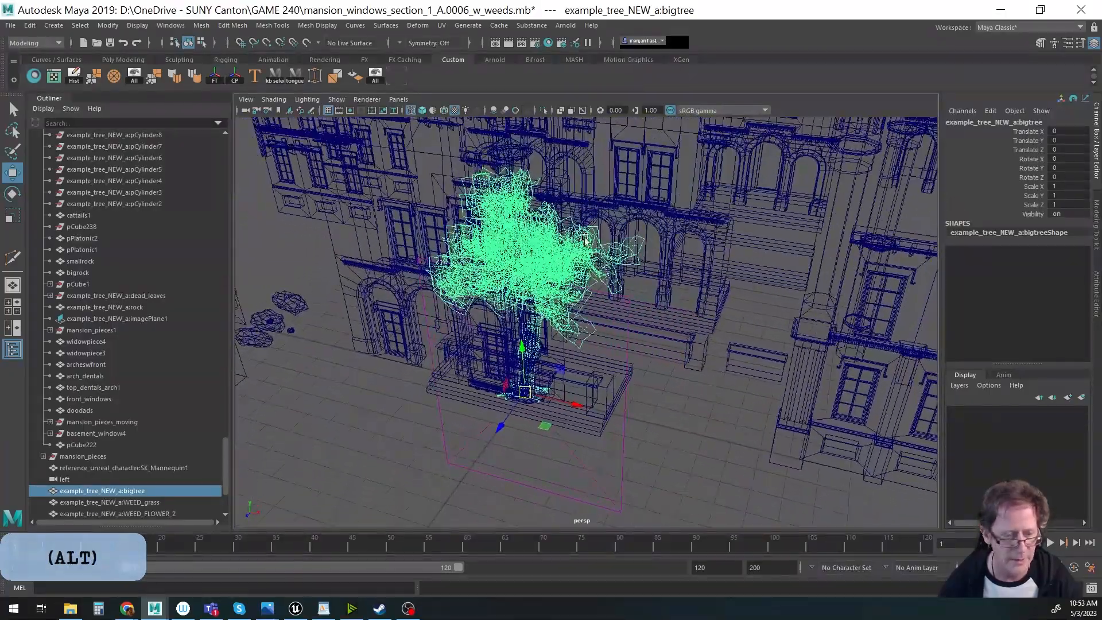
Export the selected tree as an FBX file named NEW_bigtree into the trees\example tree folder.
left_click(11, 26)
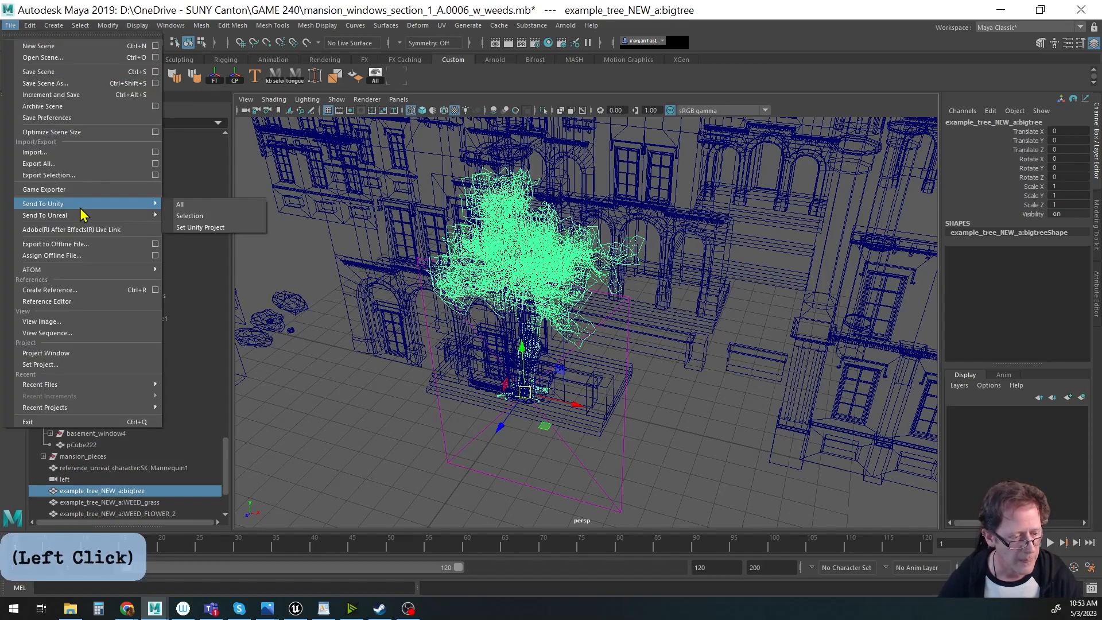
left_click(64, 191)
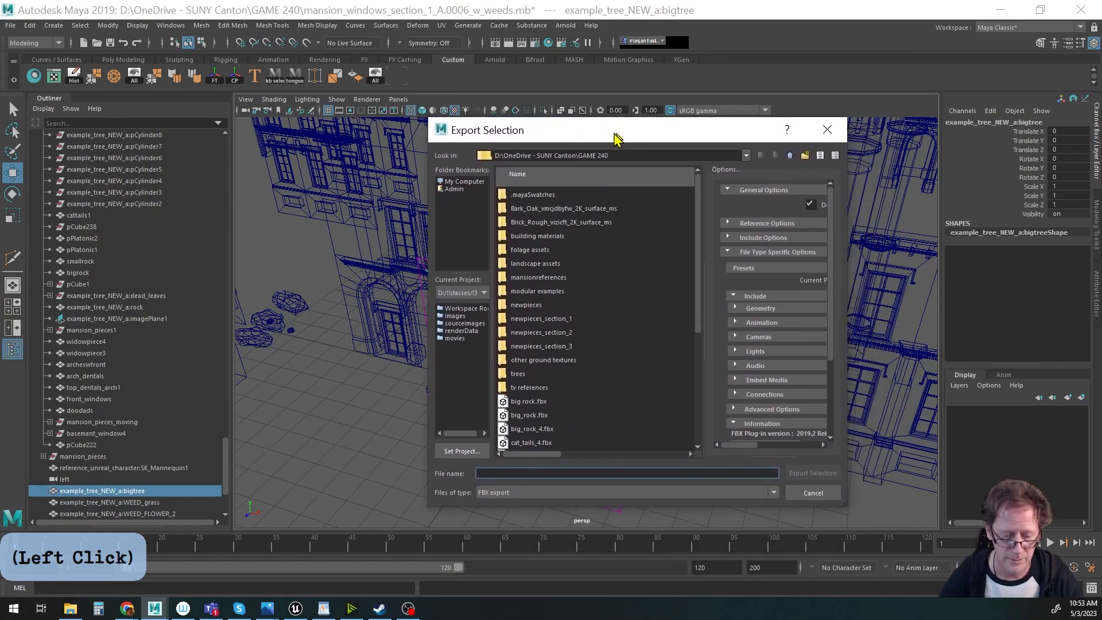
double_click(512, 331)
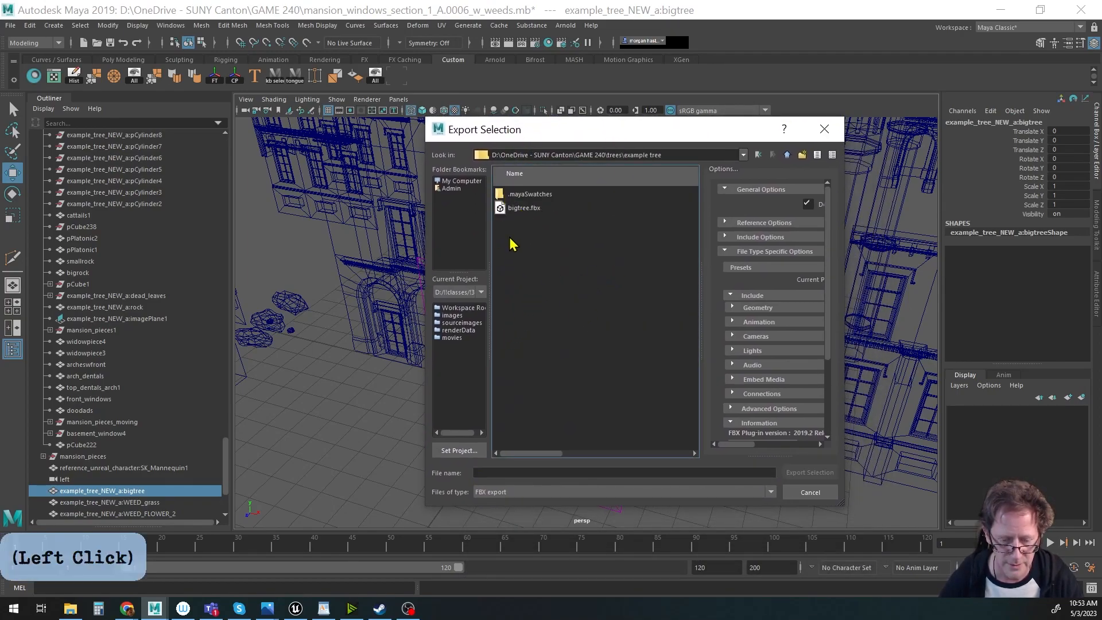
left_click(507, 471)
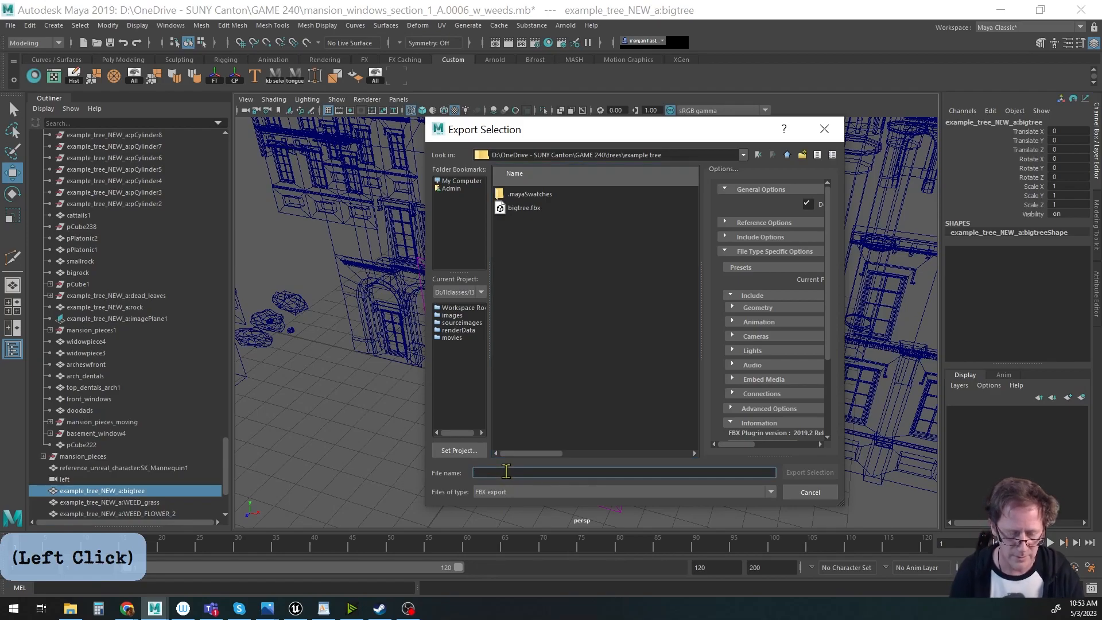
type("NEW_bigtree")
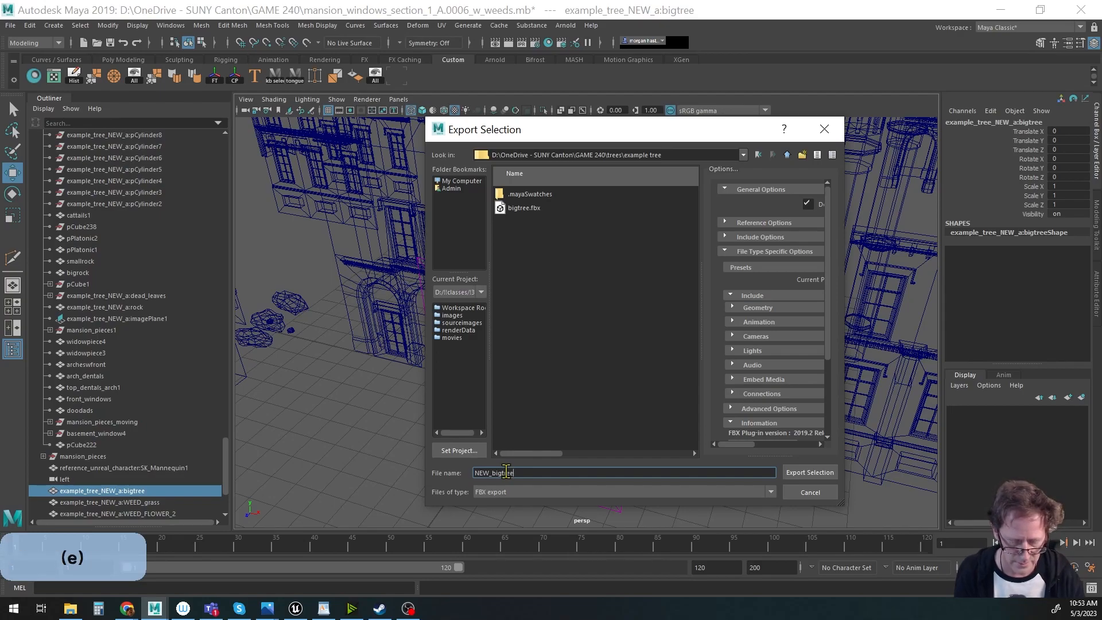
key("Return")
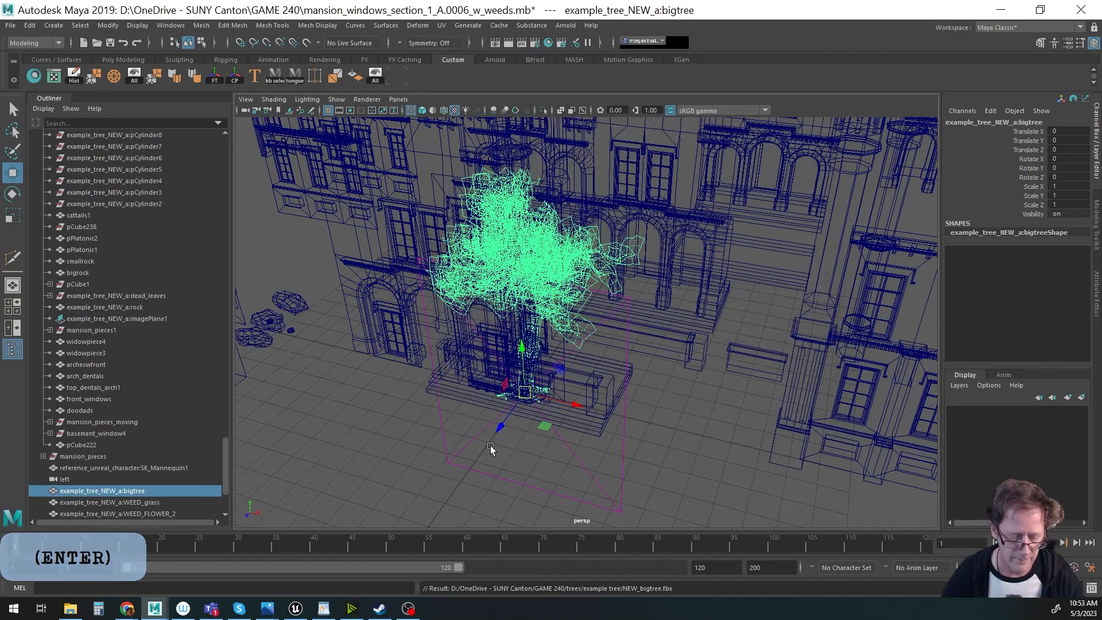
Switch to Unreal Editor and import NEW_bigtree.fbx into the foliage content folder with the default FBX options, using Import All.
left_click(69, 610)
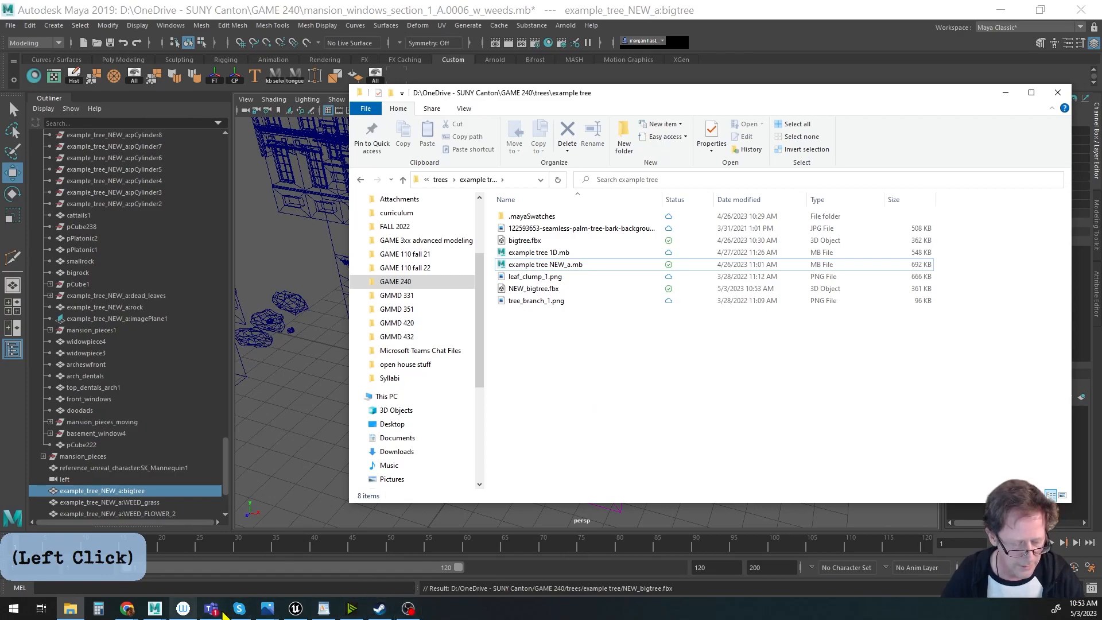
left_click(294, 610)
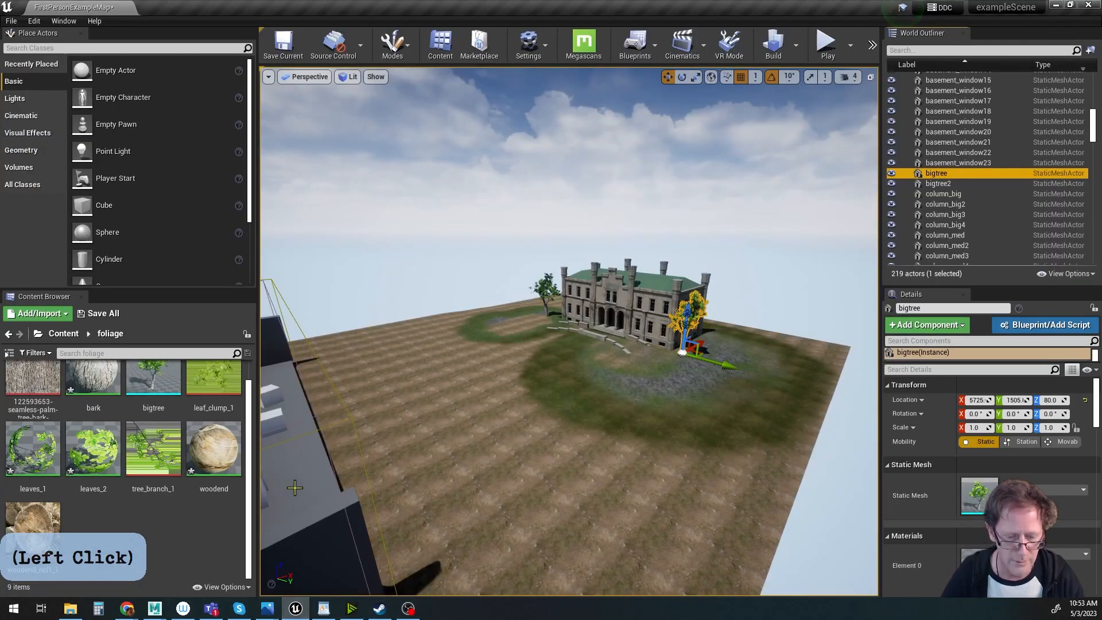
left_click(69, 607)
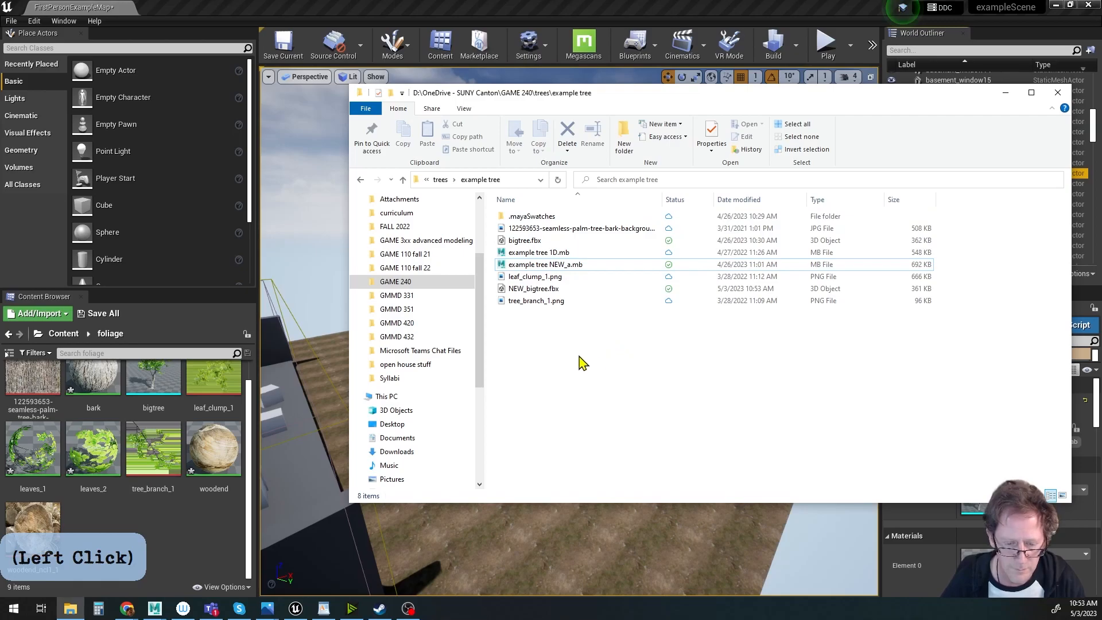
left_click_drag(526, 289, 271, 487)
left_click_drag(201, 527, 201, 527)
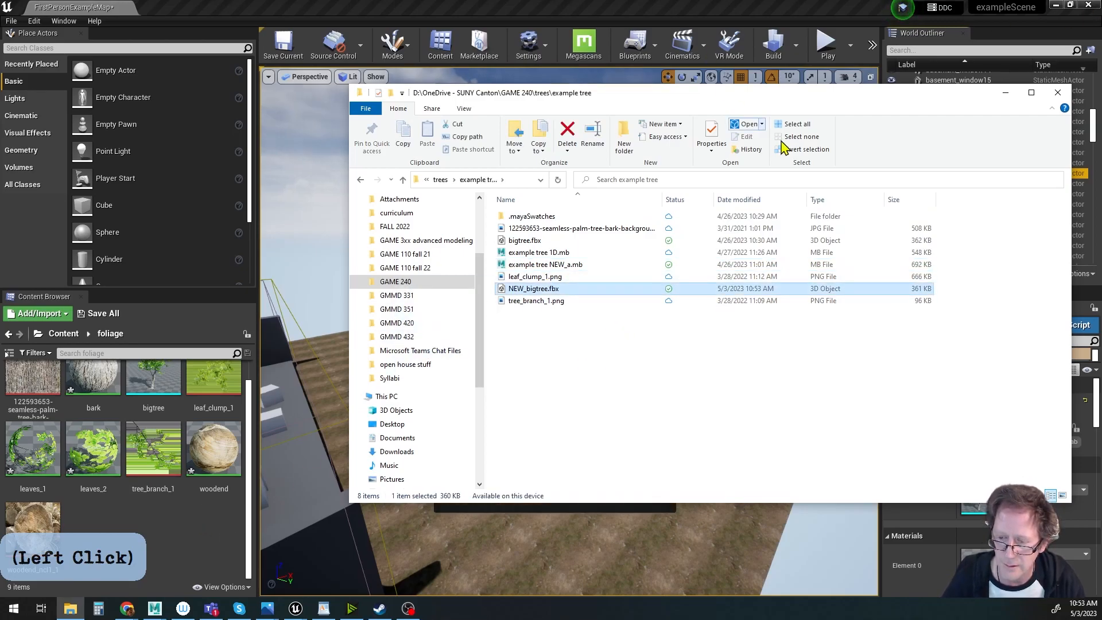
left_click(1005, 93)
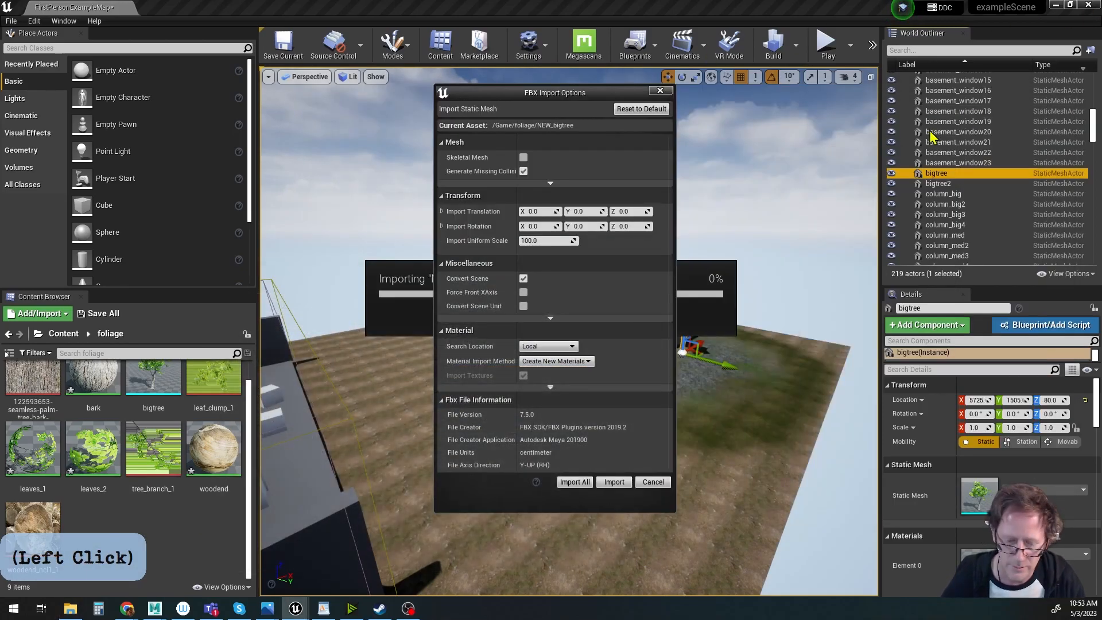
left_click(576, 482)
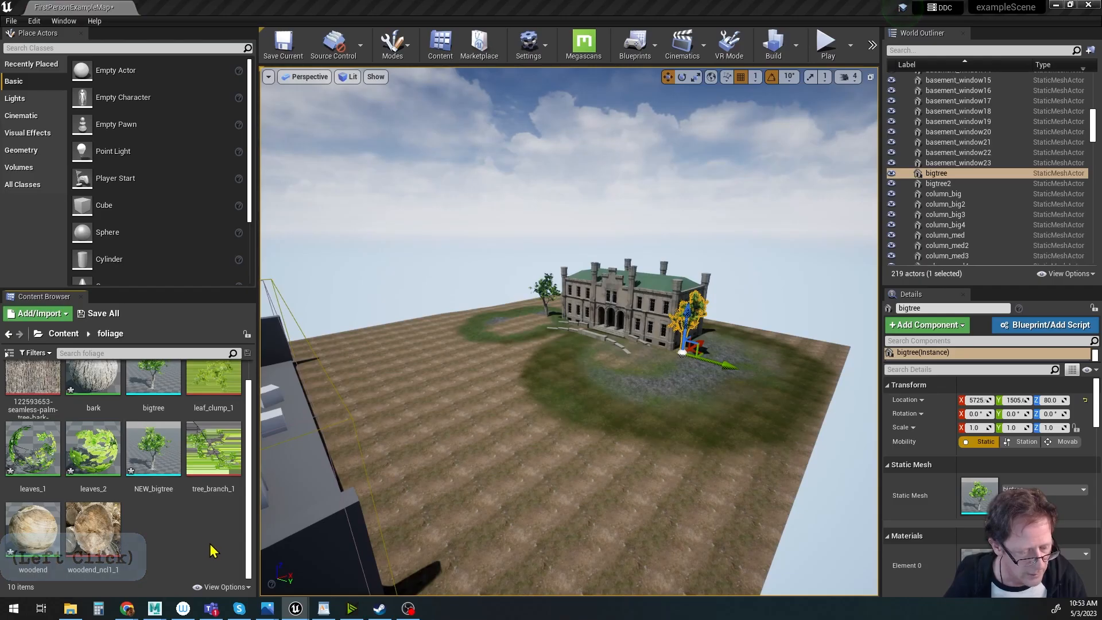
Place the NEW_bigtree mesh on the open ground in front of the mansion and inspect its trunk and roots up close.
left_click_drag(152, 451, 492, 431)
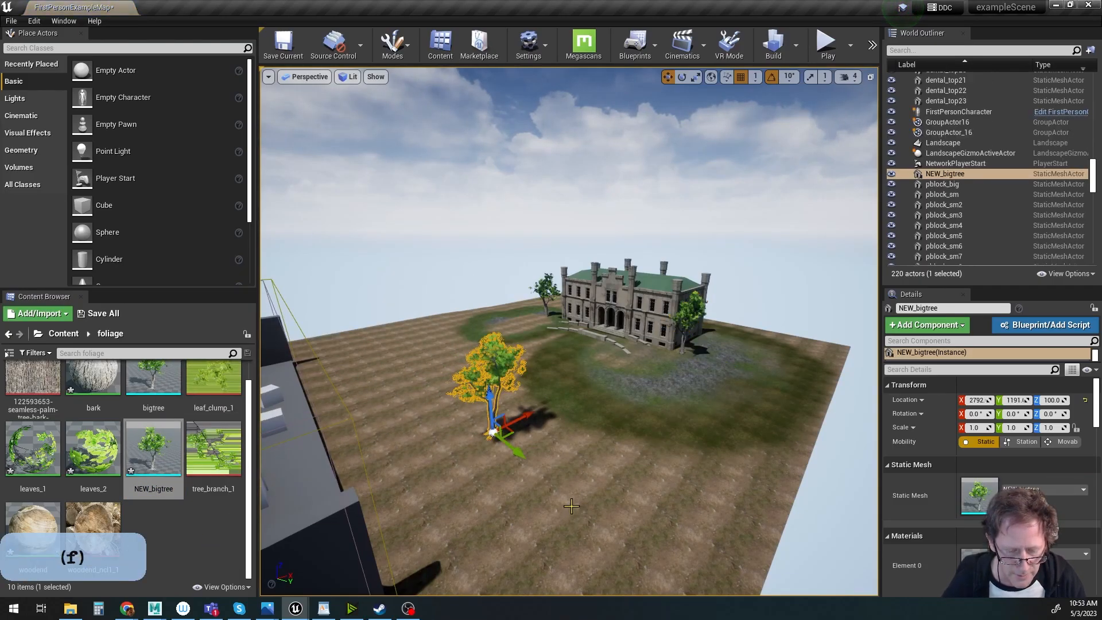
key("f")
left_click_drag(574, 508, 577, 465, "alt")
right_click_drag(577, 465, 626, 460, "alt")
middle_click_drag(626, 459, 591, 390, "alt")
left_click_drag(591, 391, 792, 340, "alt")
left_click_drag(608, 459, 640, 509, "alt")
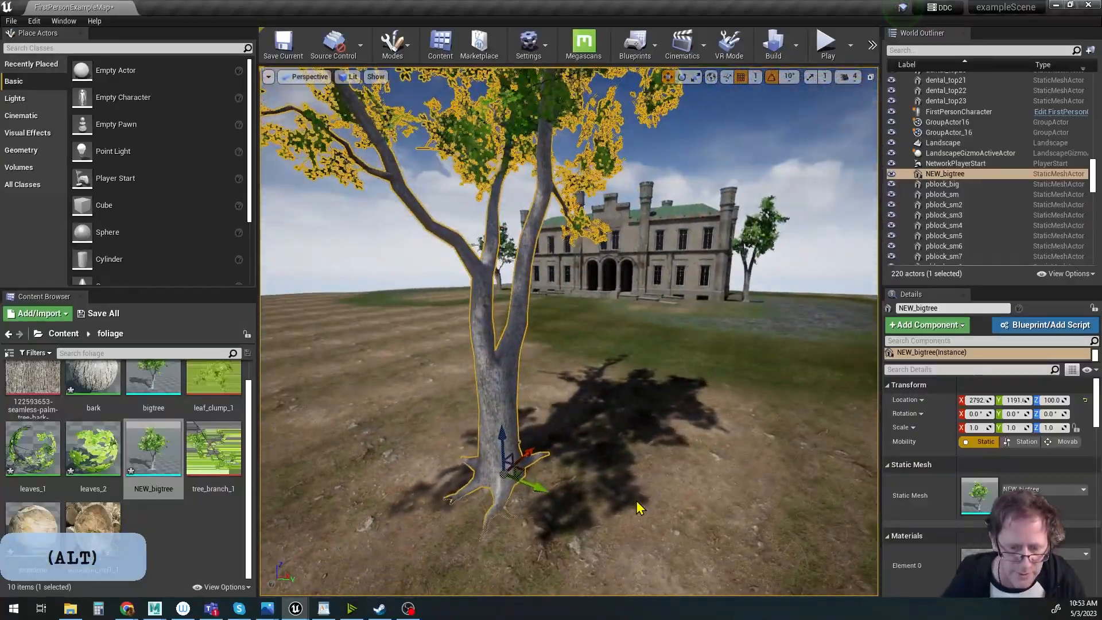
Delete the two old bigtree actors standing on either side of the mansion.
right_click_drag(640, 509, 721, 477, "alt")
left_click_drag(721, 477, 672, 386, "alt")
left_click(705, 226)
key("f")
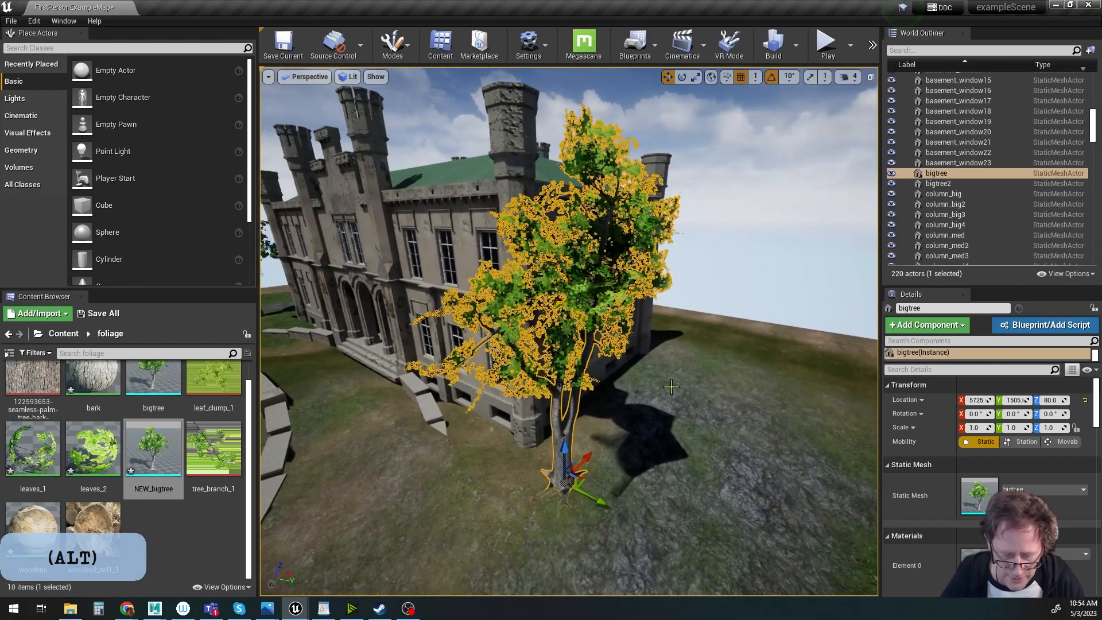
key("Delete")
right_click_drag(672, 386, 653, 406, "alt")
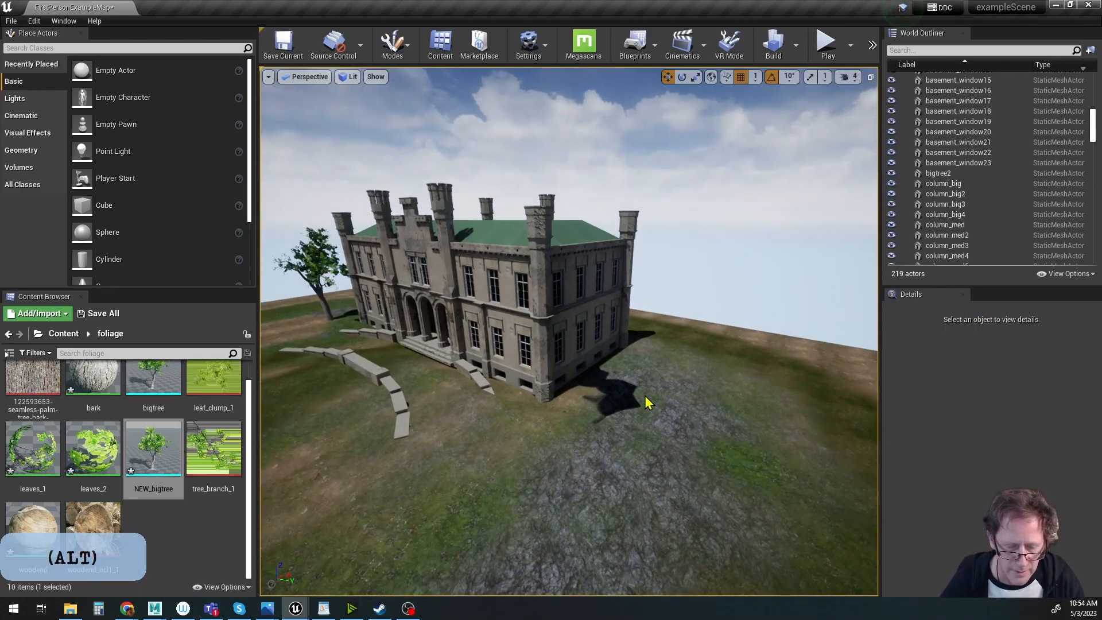
middle_click_drag(652, 406, 746, 409, "alt")
middle_click_drag(316, 360, 278, 362, "alt")
left_click(394, 259)
key("Delete")
Move the NEW_bigtree actor from the open foreground to the ground beside the mansion's side wall, at about X 5819, Y 1579.
right_click_drag(623, 356, 732, 369, "alt")
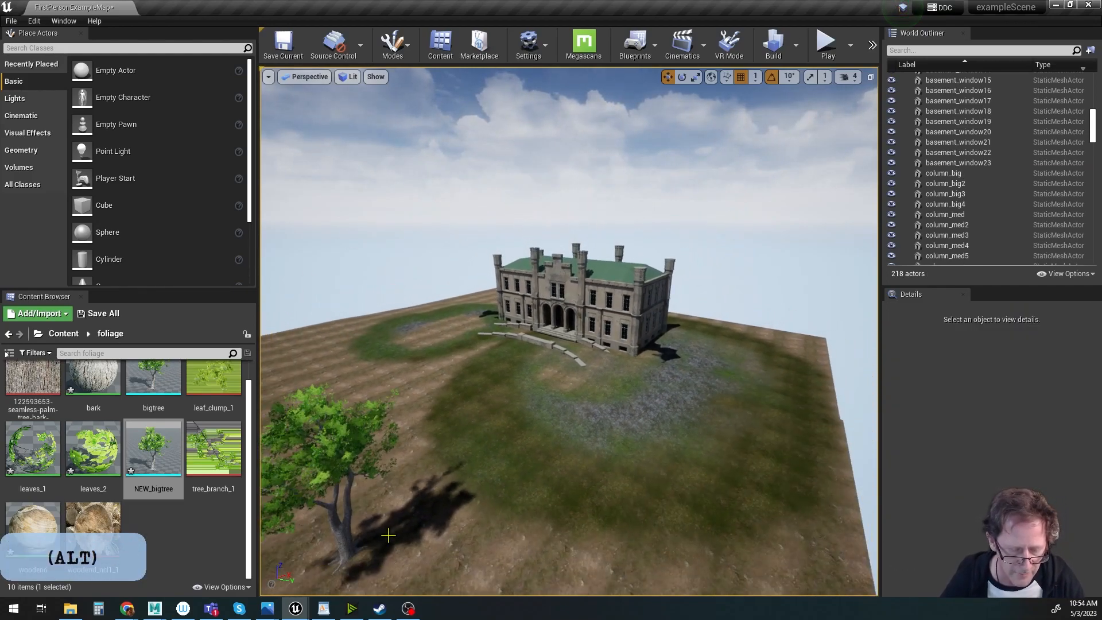
left_click(331, 540)
left_click_drag(369, 562, 534, 296)
key("f")
scroll(684, 388, "down", 4)
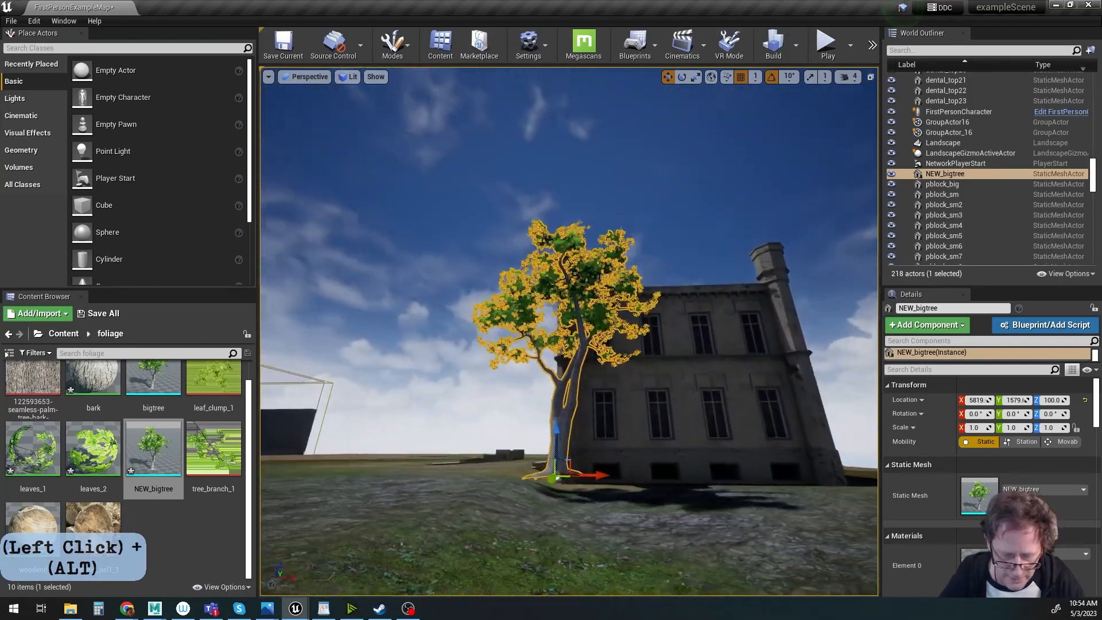
Shift NEW_bigtree to about X 5629 near the mansion's corner and lower it to Z 93 so its roots meet the ground.
left_click_drag(671, 487, 662, 493, "alt")
middle_click_drag(652, 505, 590, 528, "alt")
right_click_drag(590, 529, 554, 492, "alt")
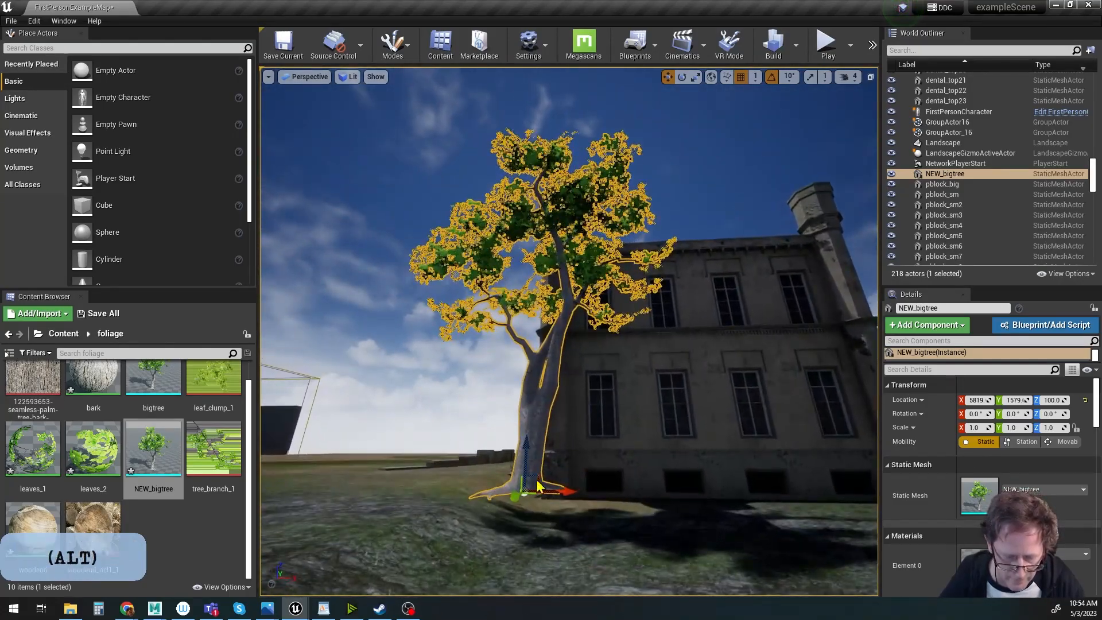
left_click_drag(568, 492, 554, 451)
right_click_drag(554, 450, 566, 466, "alt")
left_click_drag(581, 459, 654, 430, "alt")
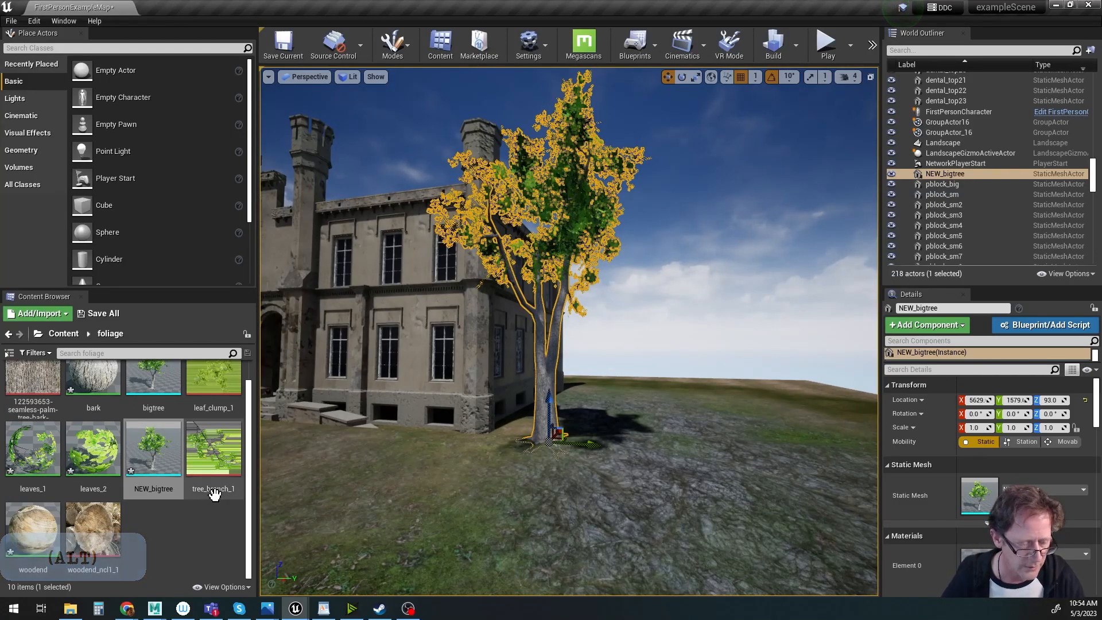
Open the leaves_2 material from the foliage folder and show its whole node graph.
left_click(213, 549)
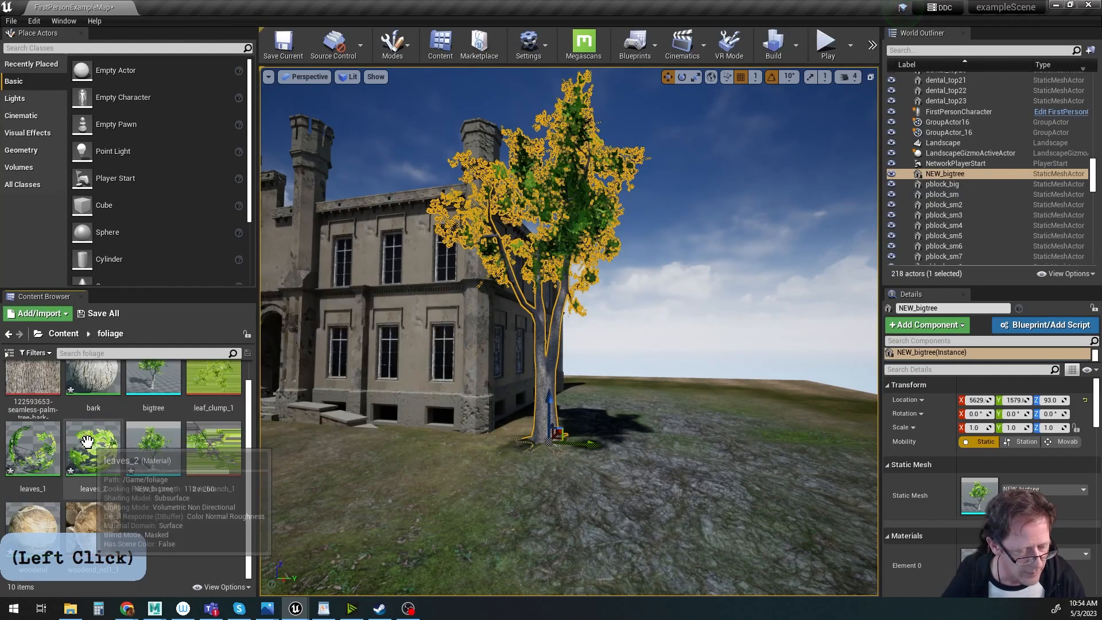
double_click(93, 459)
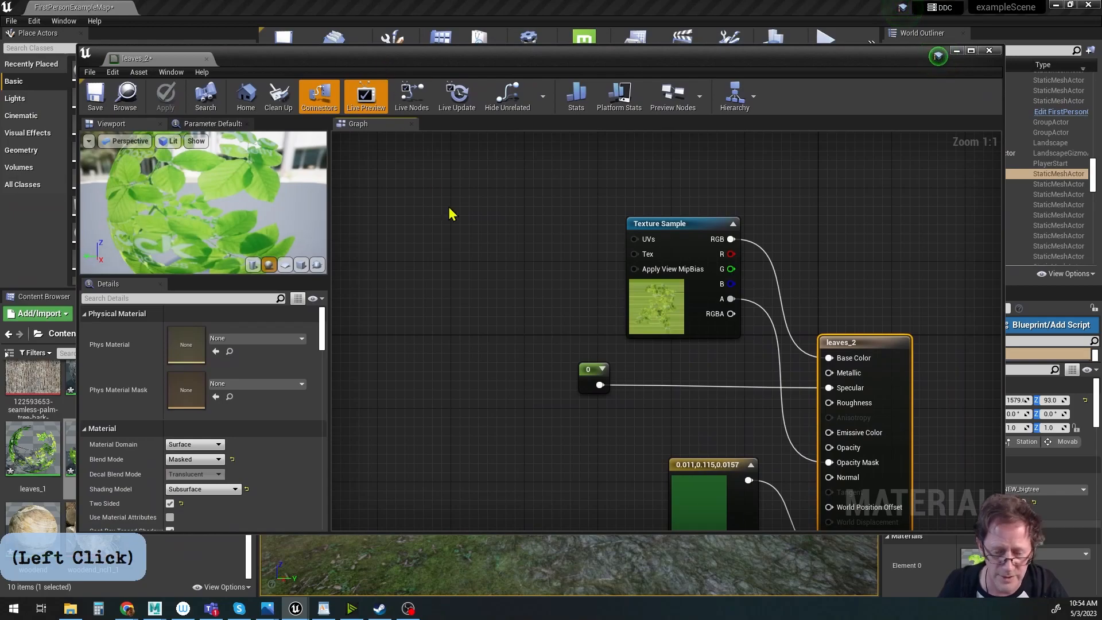
right_click_drag(654, 321, 484, 266)
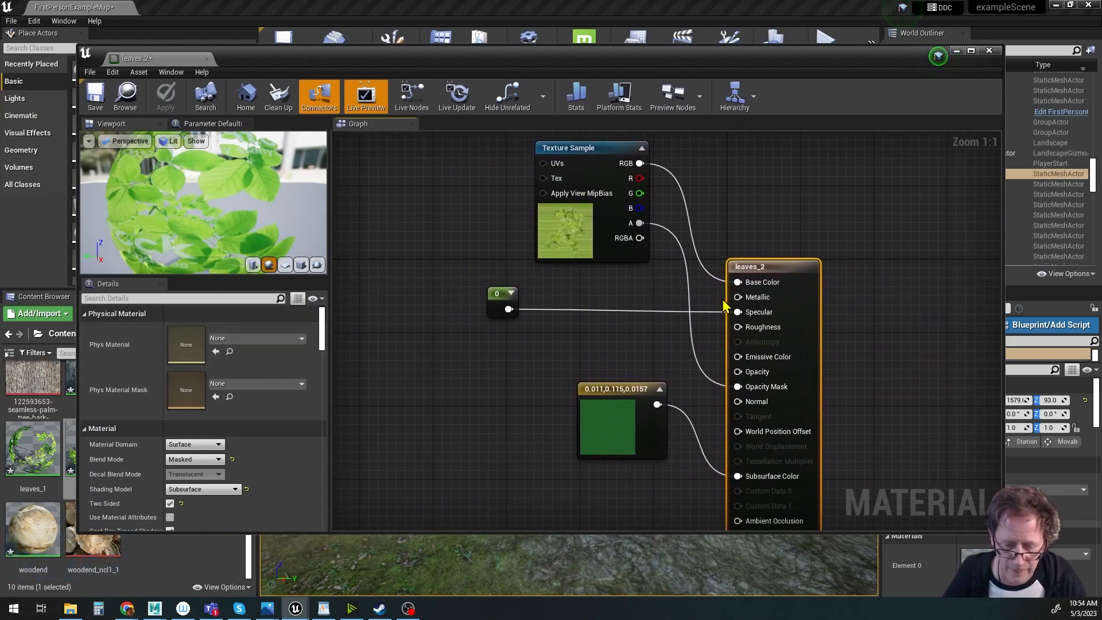
Move the leaves_2 output node up beside the Texture Sample node and set the material's Blend Mode to Masked.
left_click(758, 265)
left_click_drag(757, 266, 758, 183)
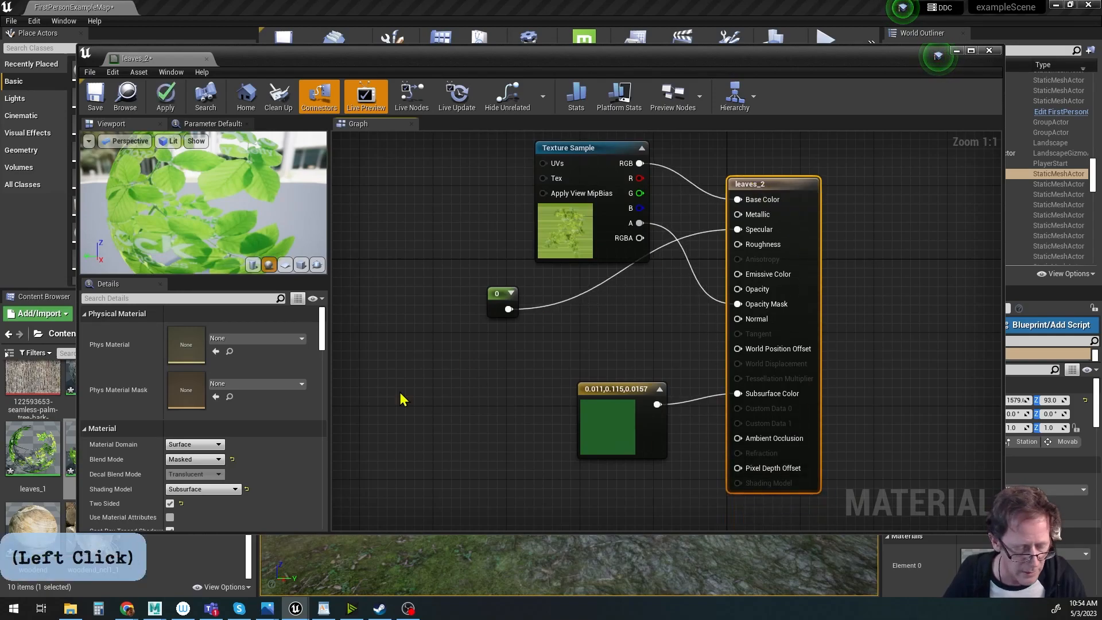
left_click(205, 461)
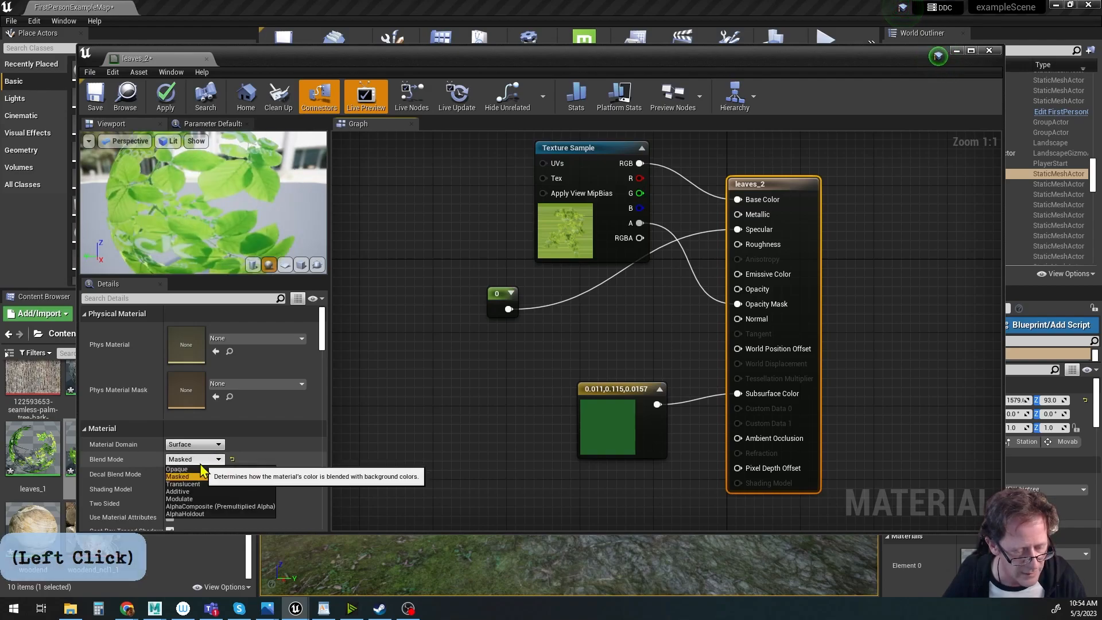
left_click(183, 476)
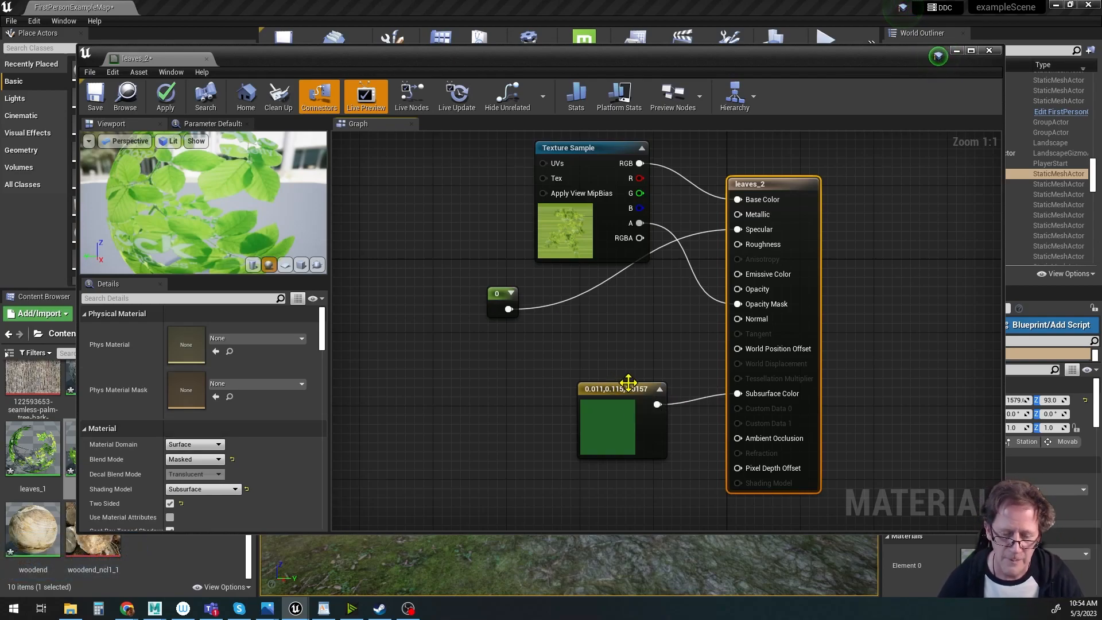
Add a spare Constant node below the existing zero constant, reposition it and delete it.
mouse_move(499, 298)
left_mouse_down()
mouse_move(543, 322)
mouse_move(487, 283)
left_mouse_up()
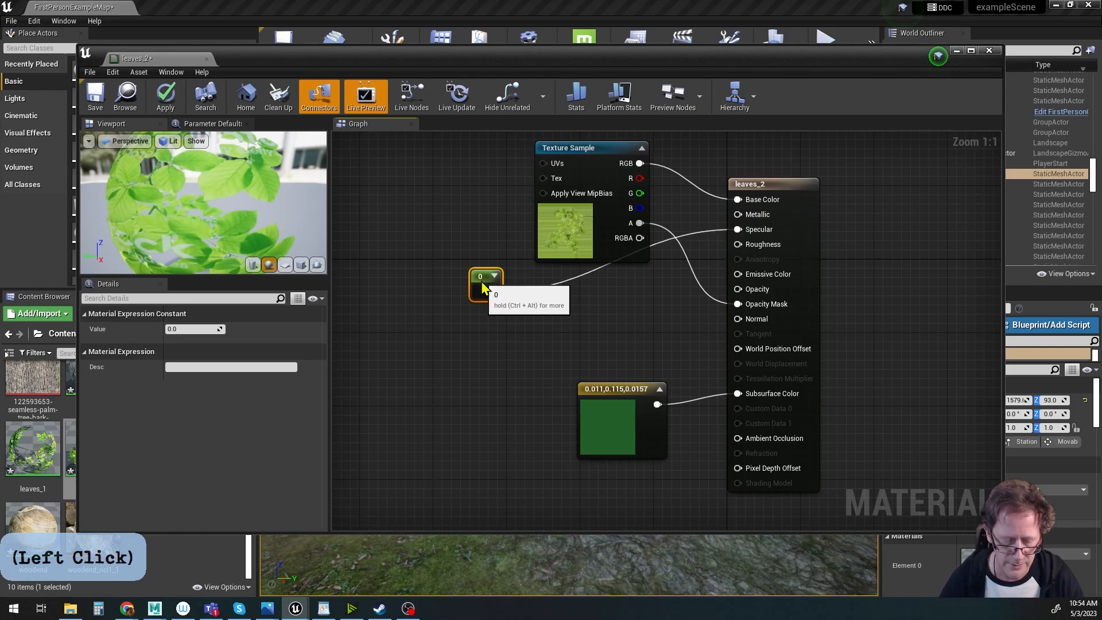
left_click(465, 361)
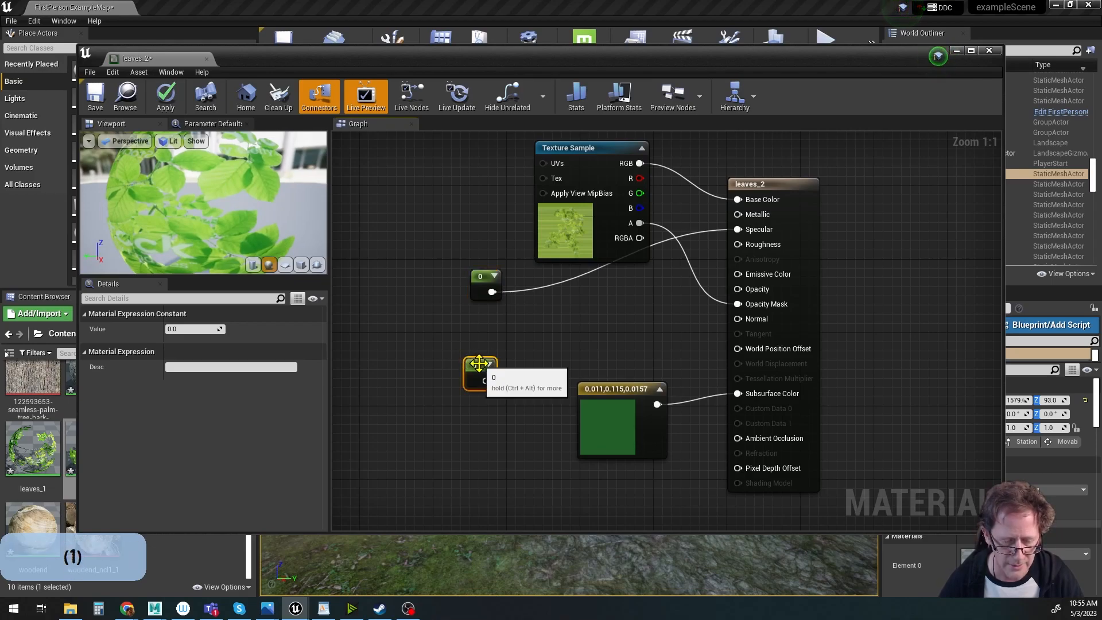
left_click_drag(481, 372, 478, 339)
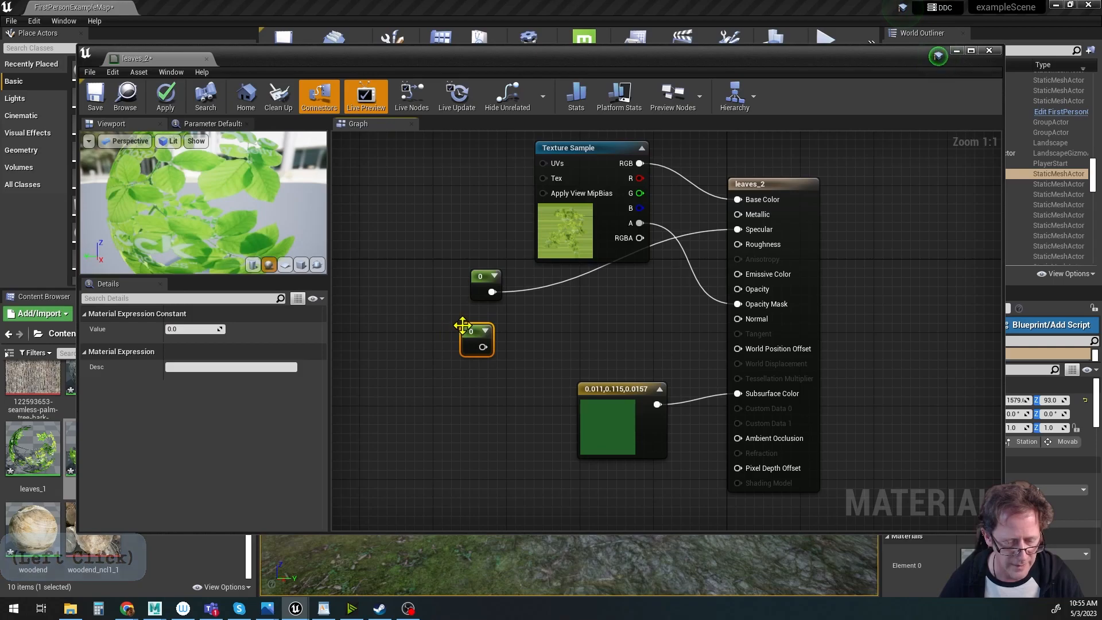
key("Delete")
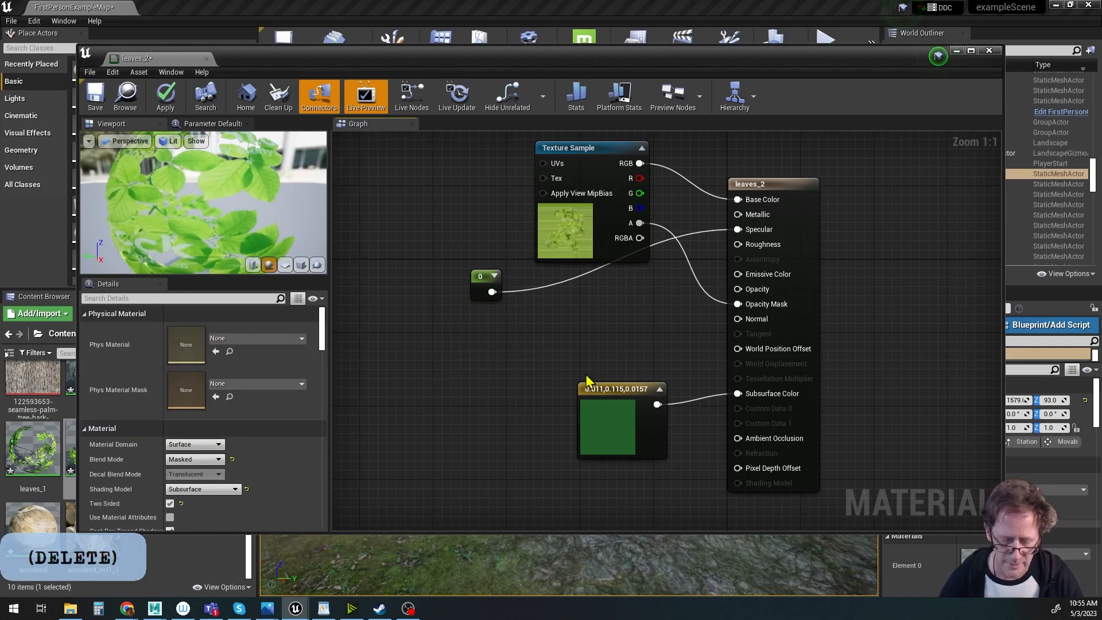
Add a Constant3Vector node beside the existing green color node and arrange it below the zero constant.
left_click_drag(610, 399, 585, 399)
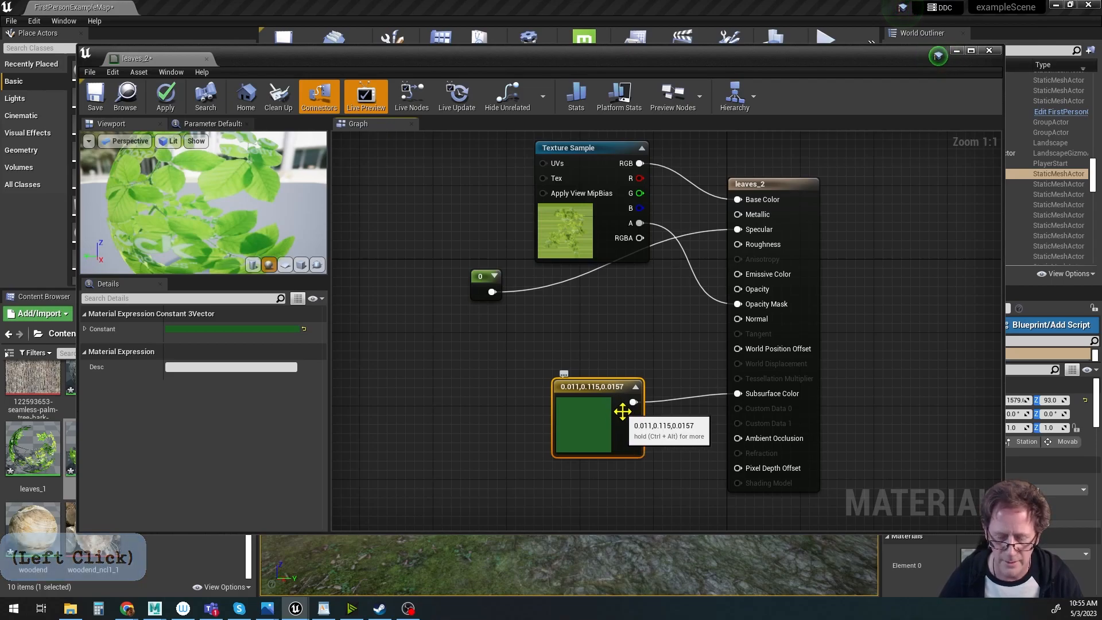
left_click(589, 388, "alt")
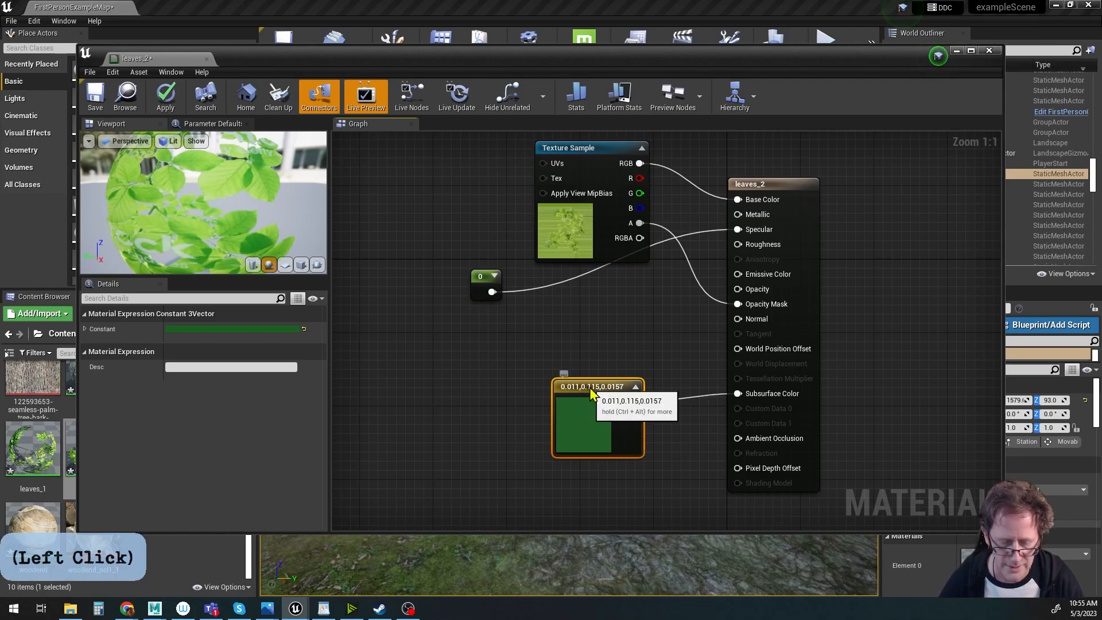
left_click_drag(589, 388, 625, 389)
left_click(468, 383)
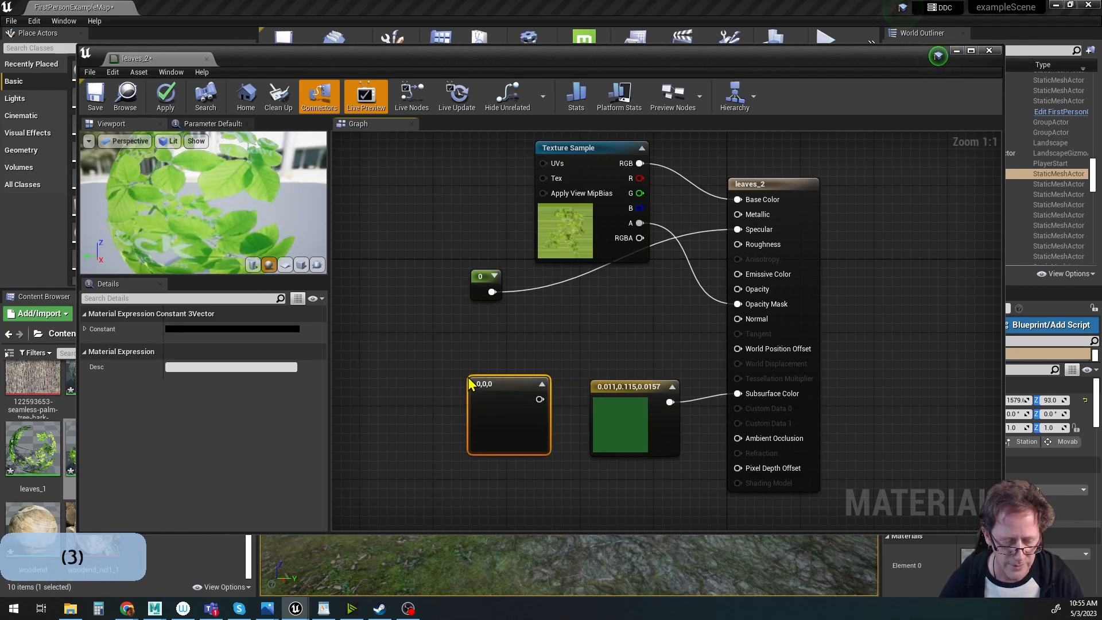
left_click_drag(499, 381, 480, 367)
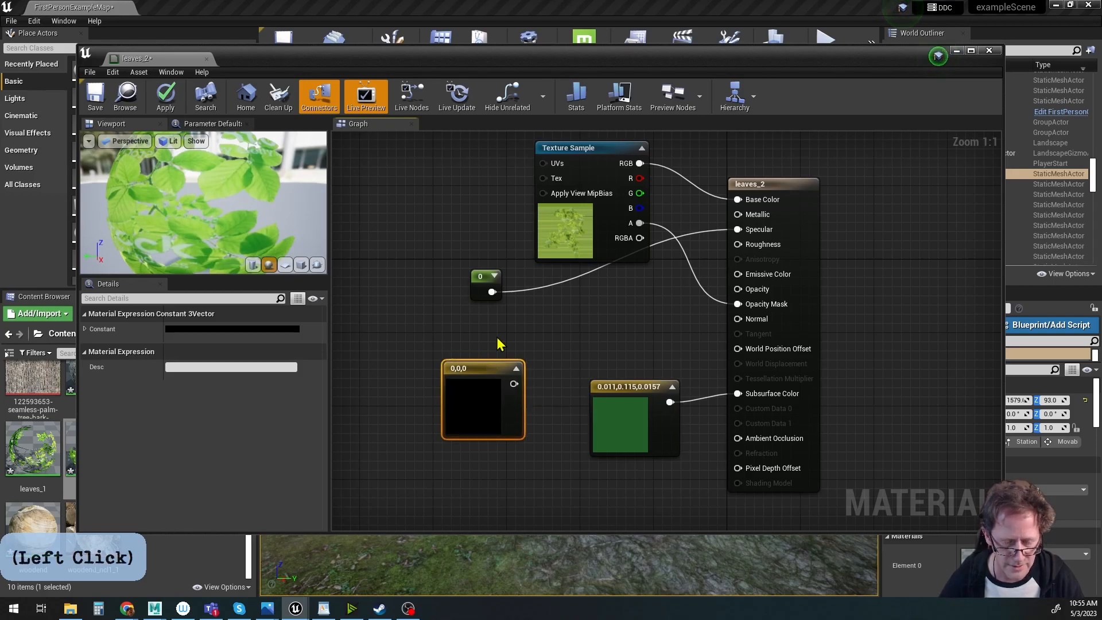
left_click_drag(485, 277, 475, 268)
left_click_drag(470, 367, 488, 357)
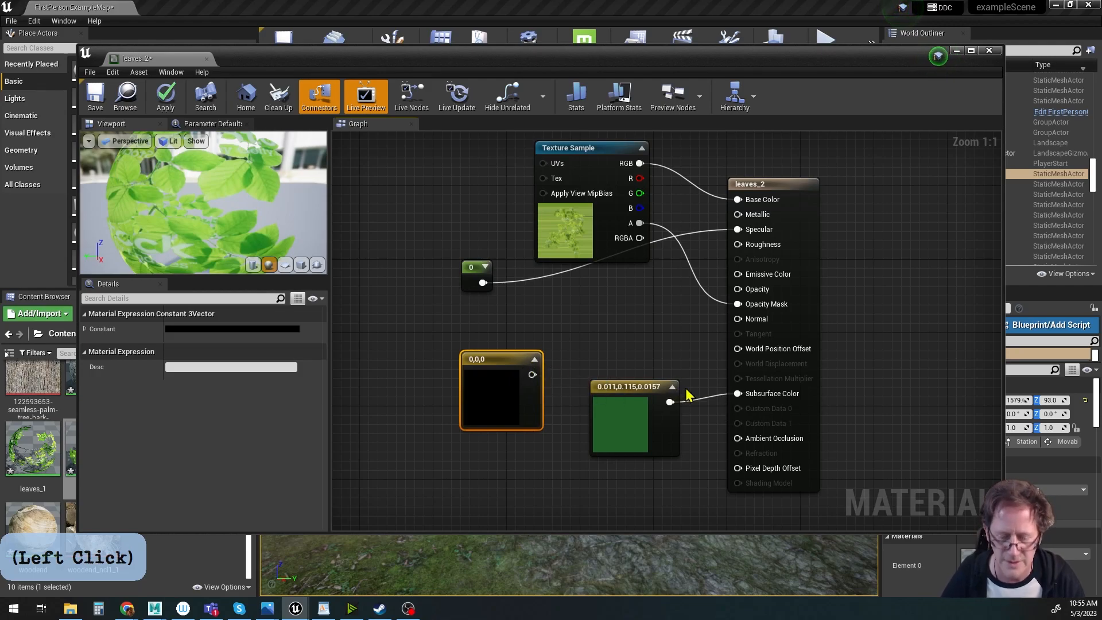
Set the new Constant3Vector's color to green with RGB about 0.0215, 0.188, 0.0382 and cancel the pending autosave.
left_click(502, 357)
left_click(234, 329)
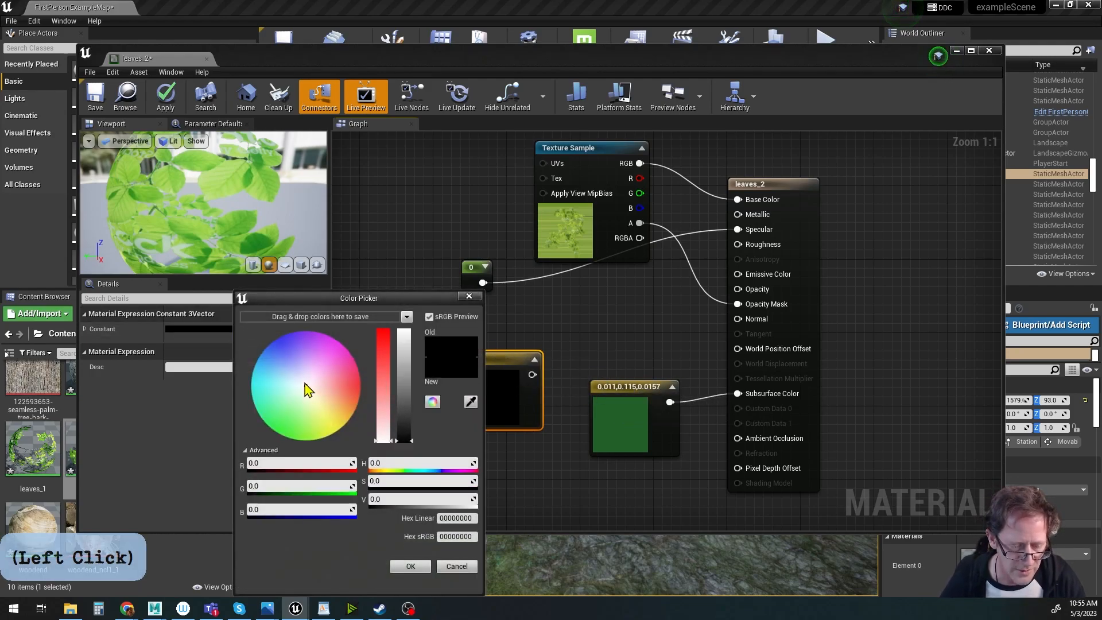
left_click(279, 428)
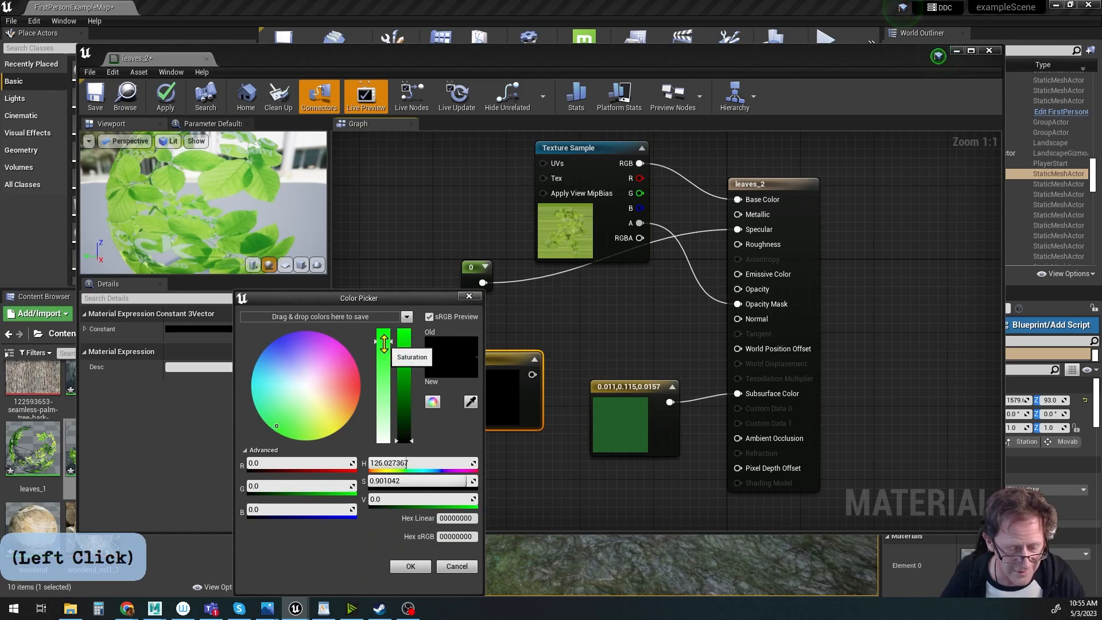
left_click_drag(401, 439, 404, 421)
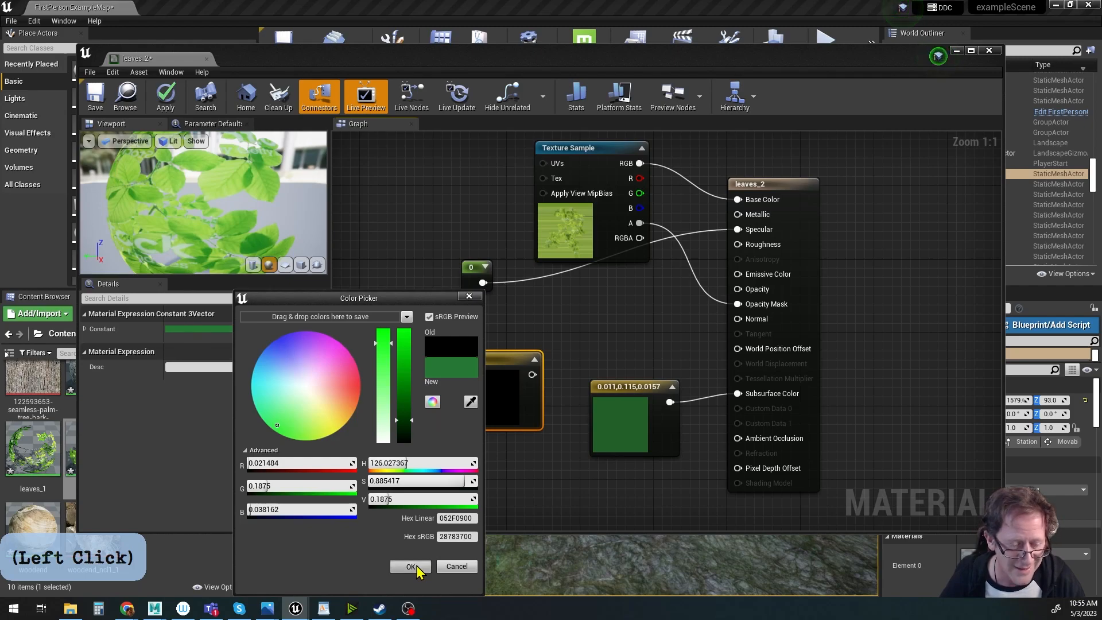
left_click(411, 567)
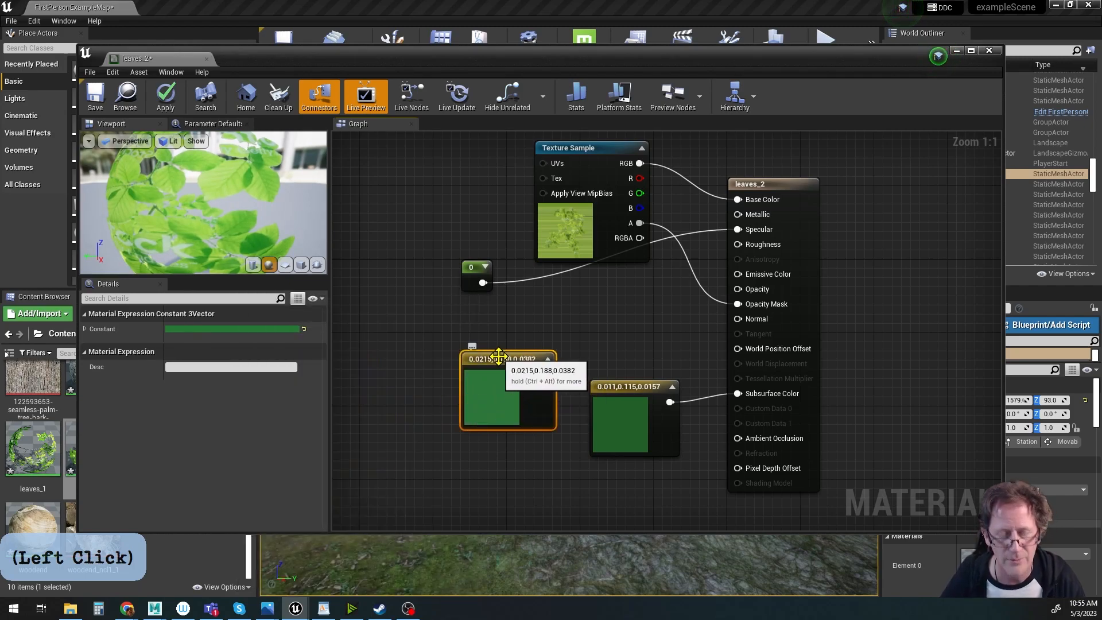
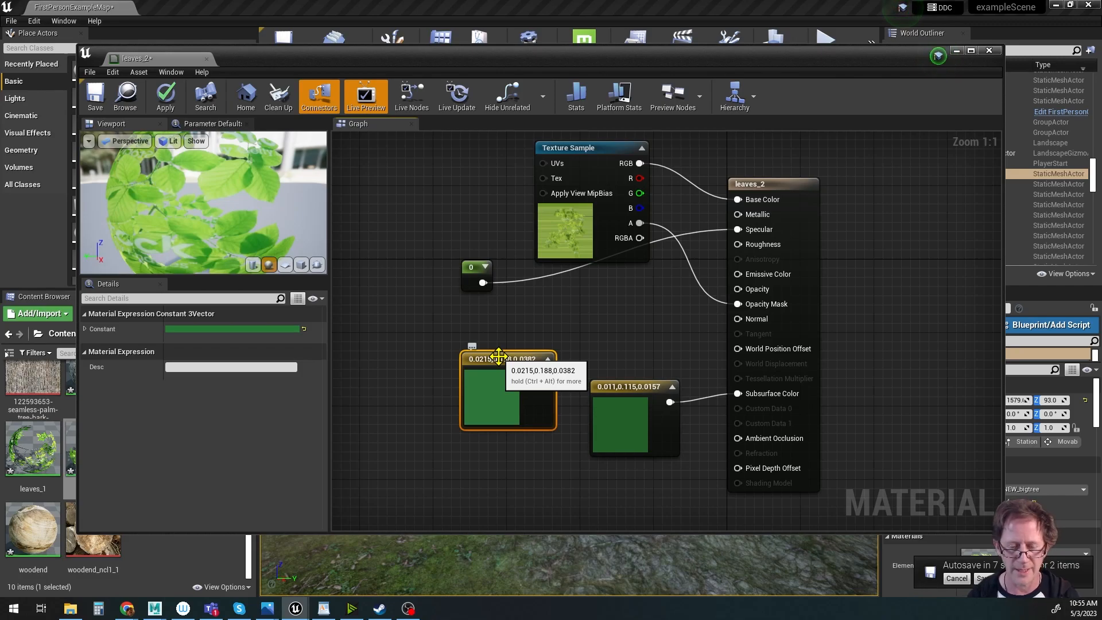
left_click(958, 578)
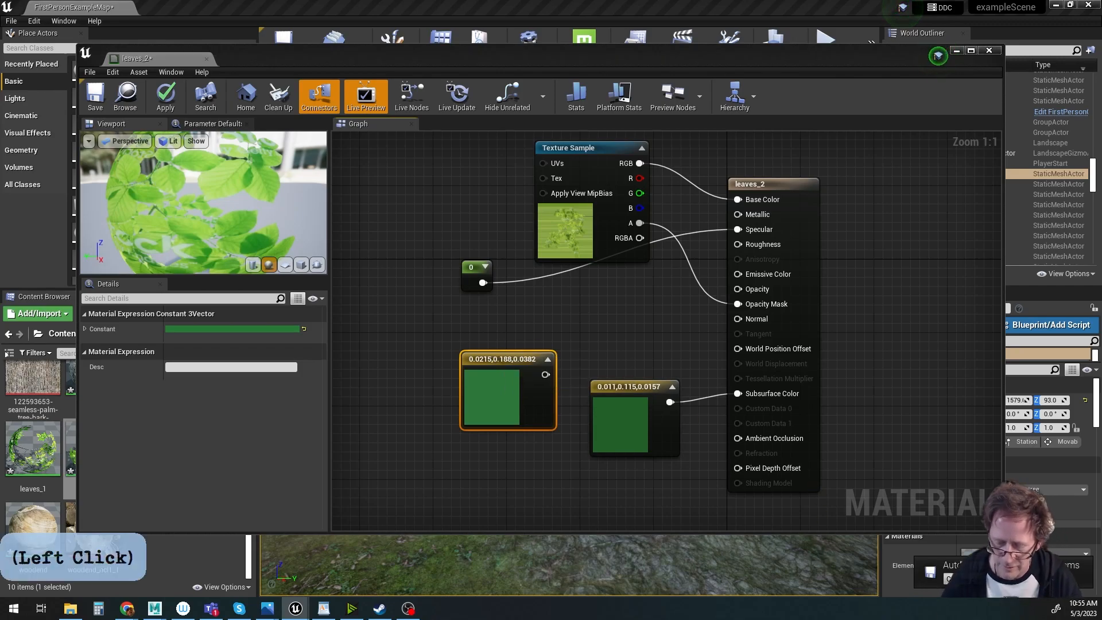
Delete the old dark green color node and connect the new Constant3Vector to the Subsurface Color input.
left_click_drag(653, 387, 623, 387)
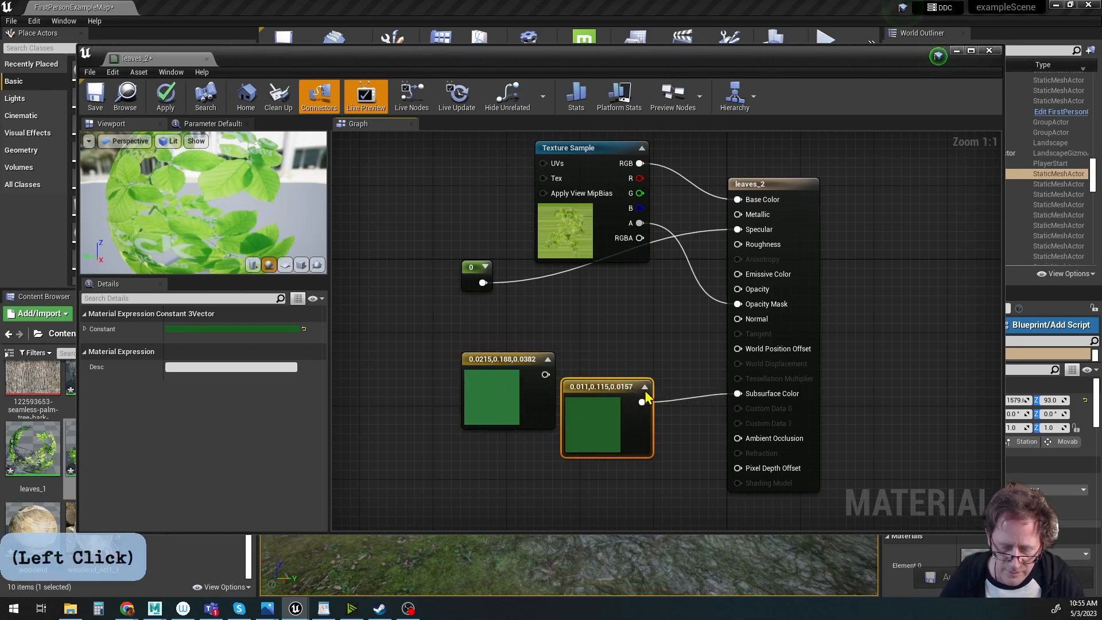
key("Delete")
left_click_drag(545, 374, 739, 400)
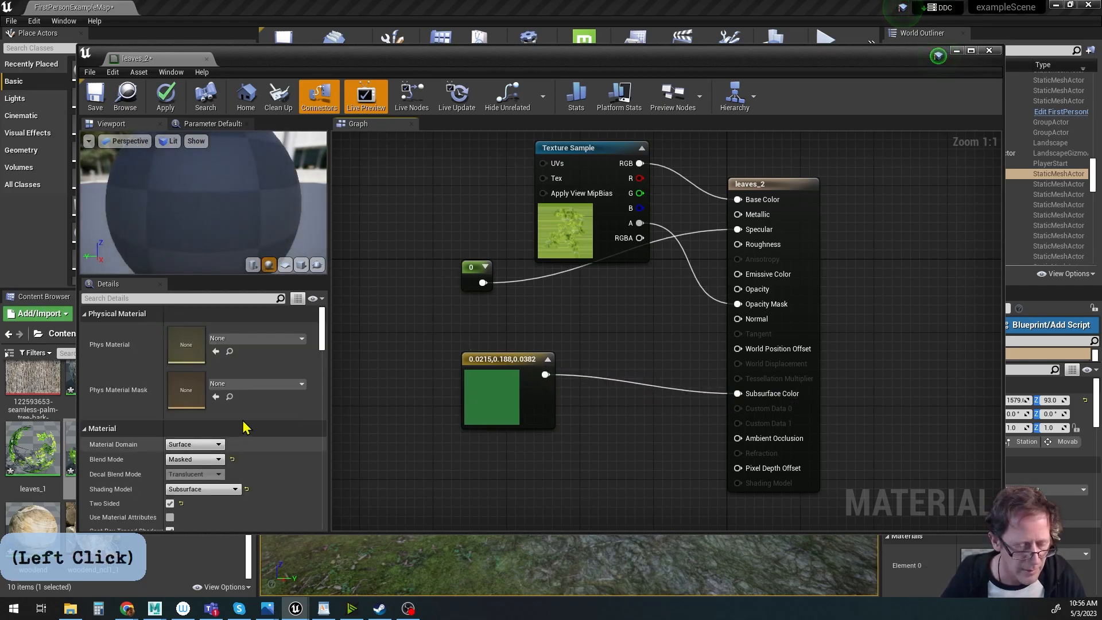
Set the leaves_2 material's Shading Model to Subsurface.
scroll(137, 441, "down", 2)
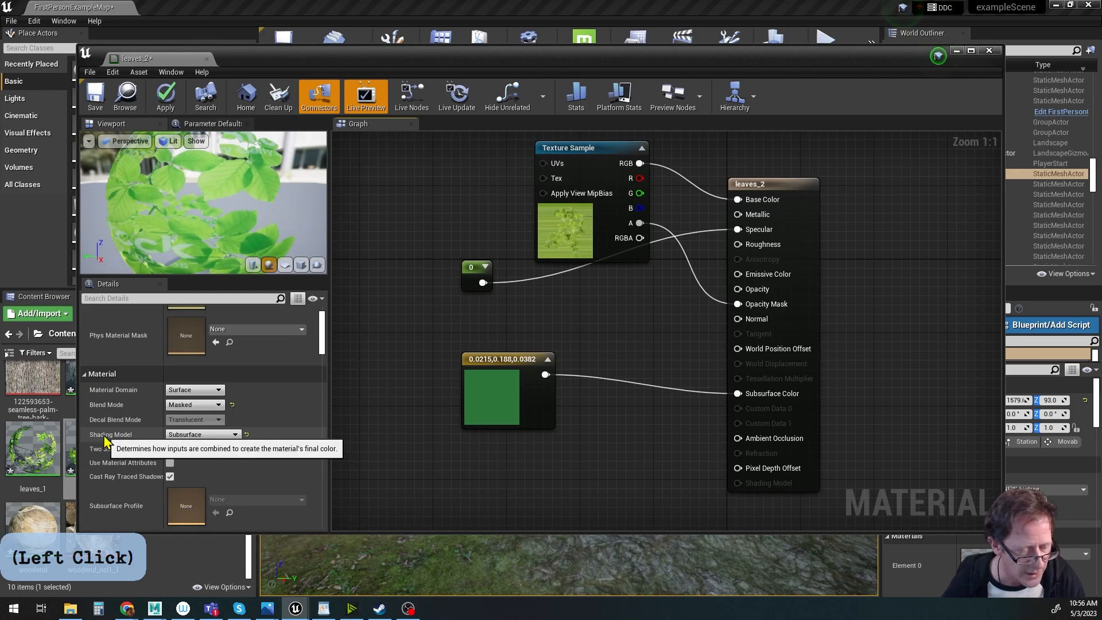
left_click(186, 436)
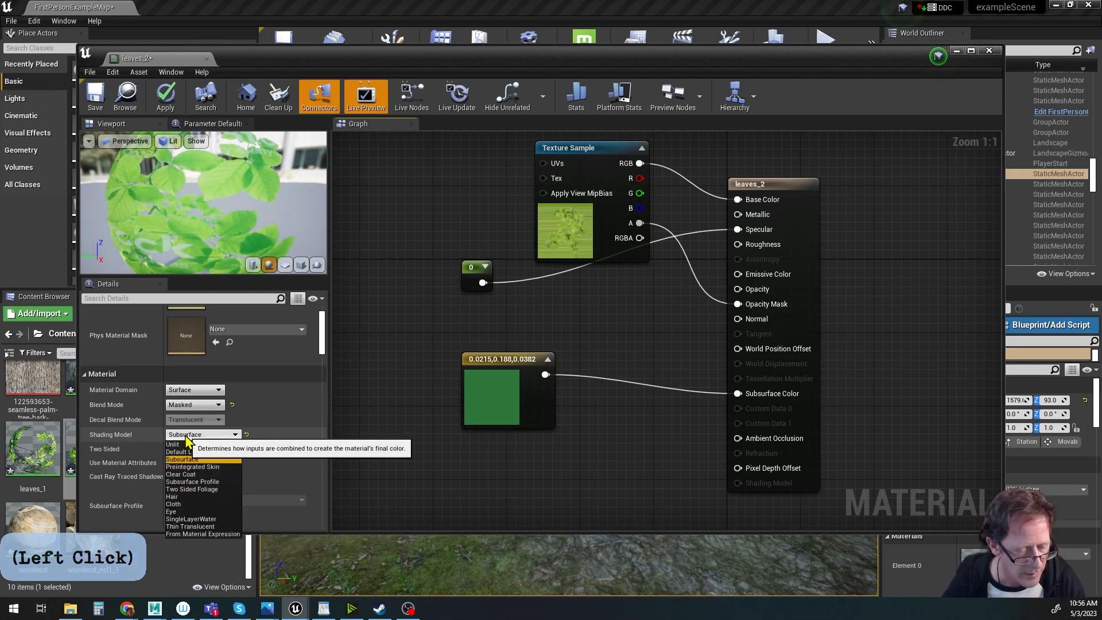
left_click(190, 460)
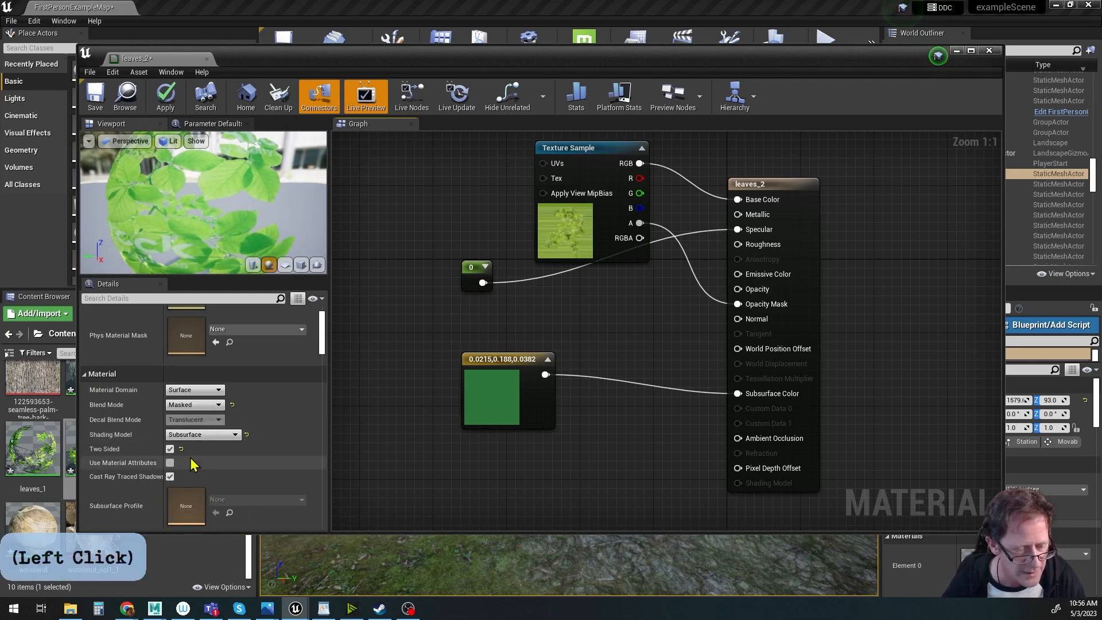
Move the zero constant node under the Texture Sample and inspect the leaf material on the preview sphere from several angles.
left_click_drag(256, 194, 238, 201, "alt")
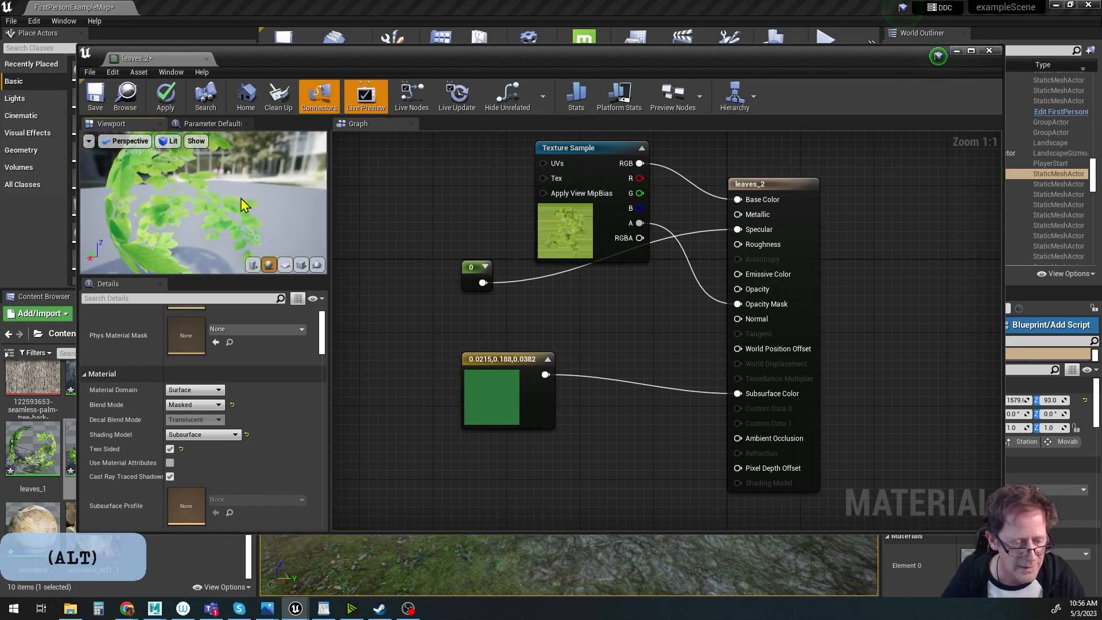
left_click_drag(474, 269, 557, 288)
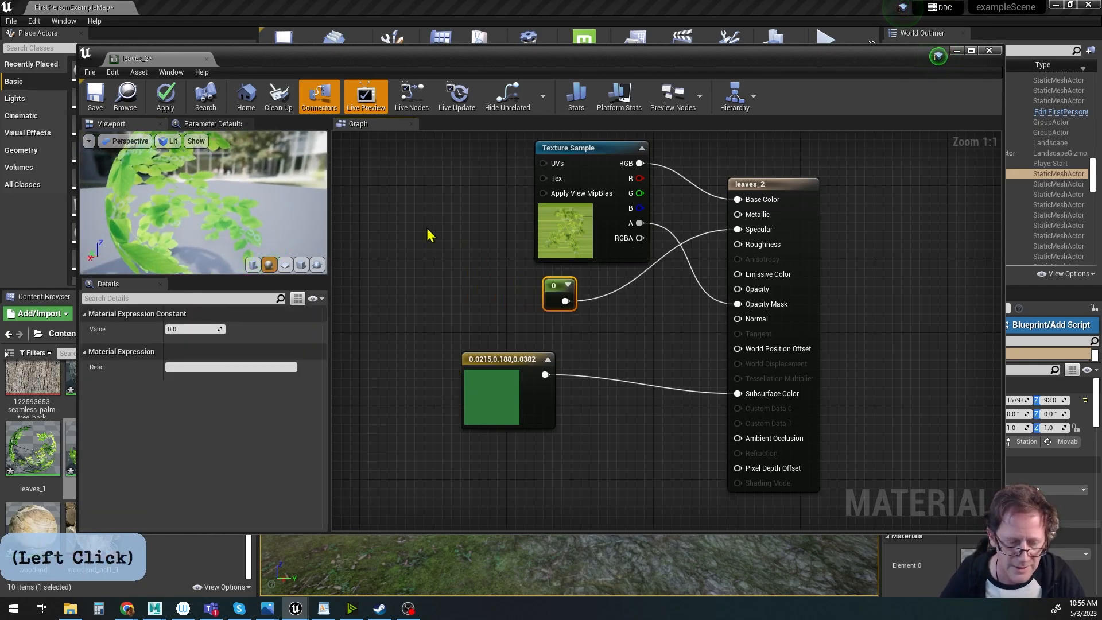
middle_click_drag(186, 173, 225, 180, "alt")
left_click_drag(194, 190, 339, 232, "alt")
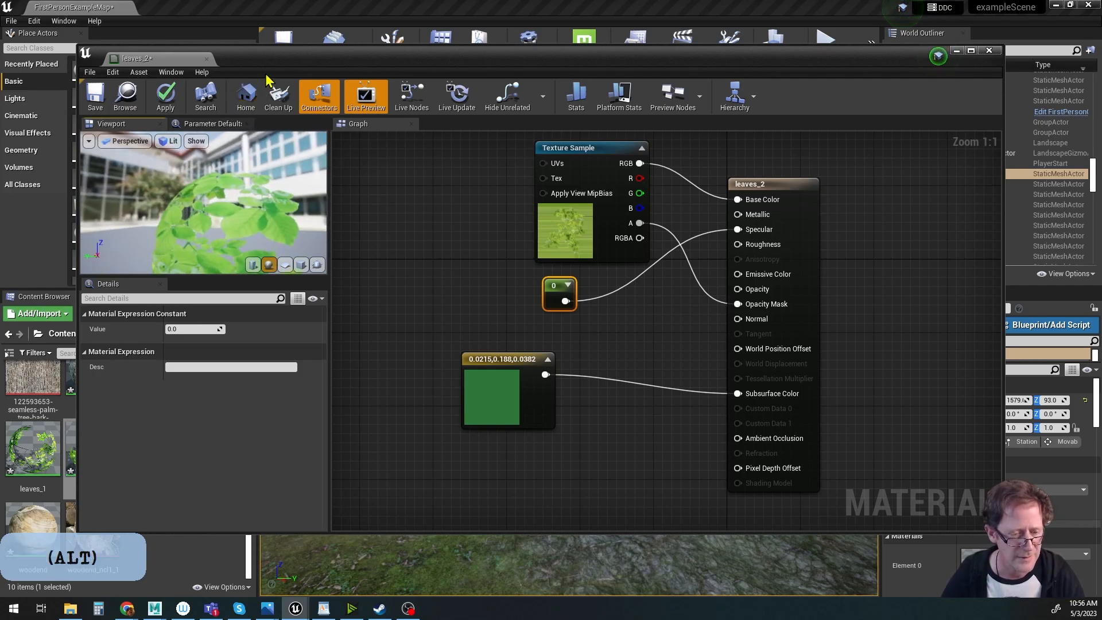
Save the leaves_2 material and close its editor to return to the mansion level.
left_click(101, 105)
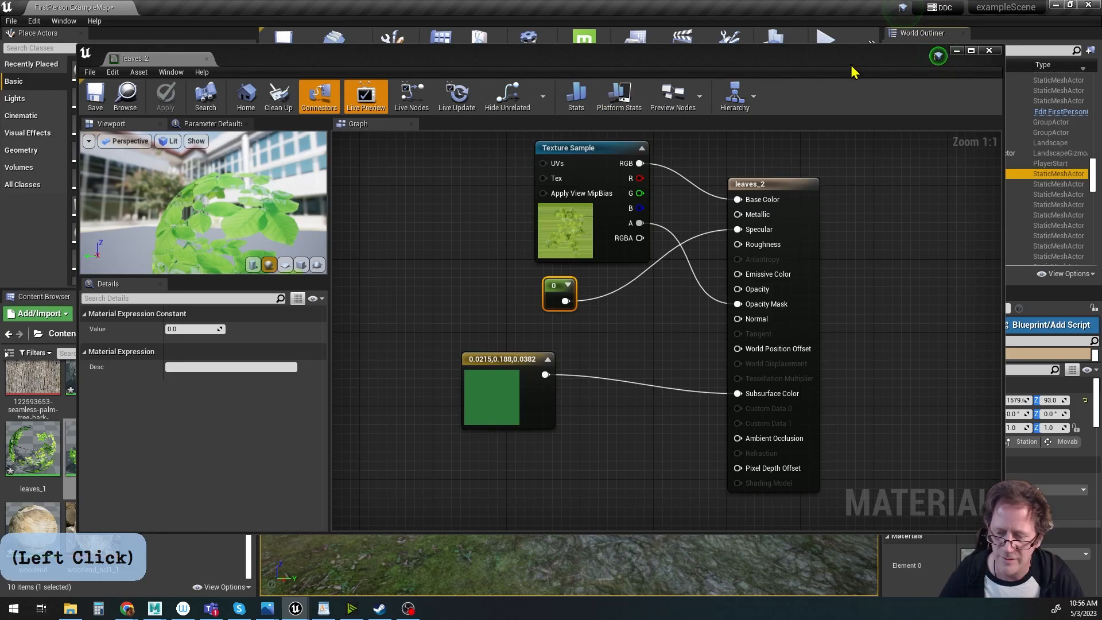
left_click(989, 50)
left_click_drag(619, 350, 618, 349, "alt")
right_click_drag(619, 349, 618, 350, "alt")
right_click_drag(350, 441, 350, 441, "alt")
middle_click_drag(349, 440, 349, 440, "alt")
left_click_drag(349, 440, 334, 459, "alt")
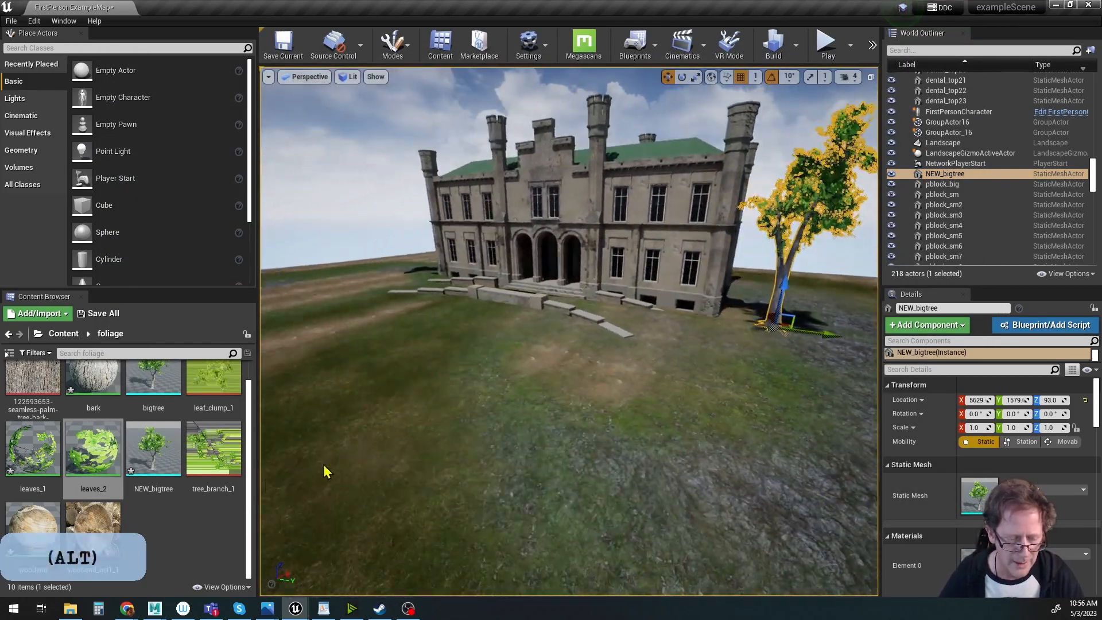
scroll(147, 485, "up", 1)
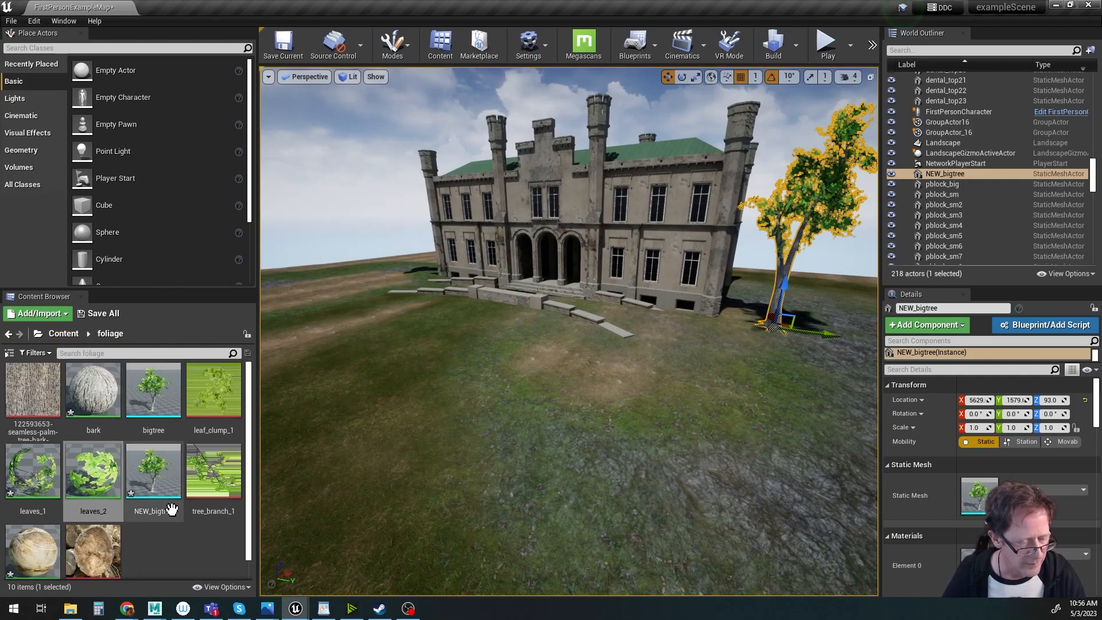
scroll(166, 500, "down", 1)
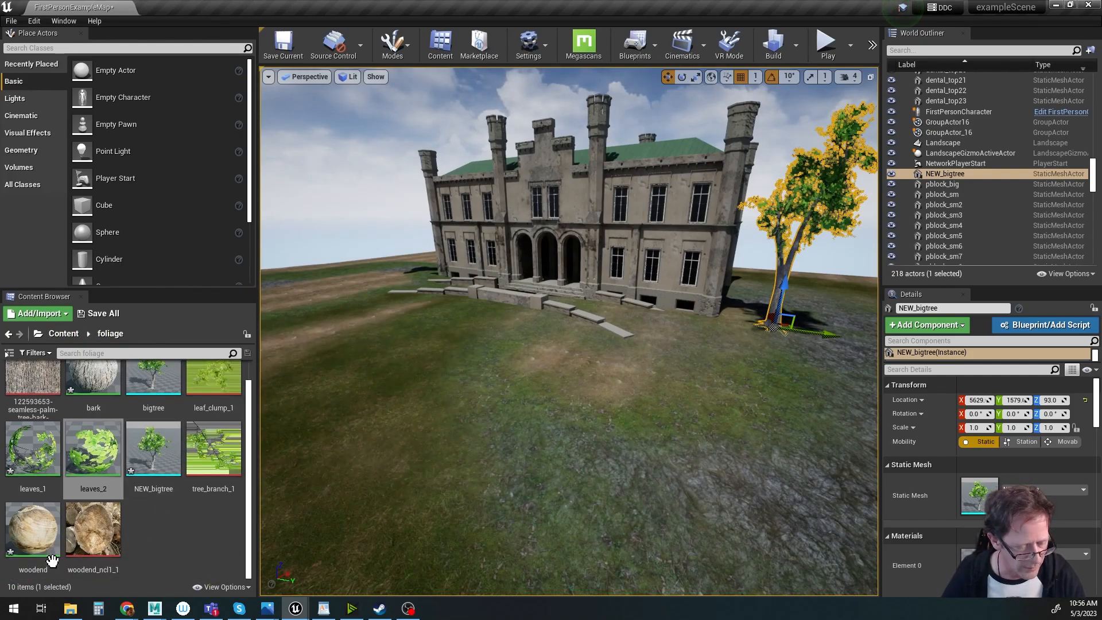
Switch to File Explorer and select SMALL_ROCK_4, WEED_FLOWERS_4A, WEED_FLOWERS_4B and WEED_GRASS_4 FBX files in the GAME 240 folder.
left_click(72, 611)
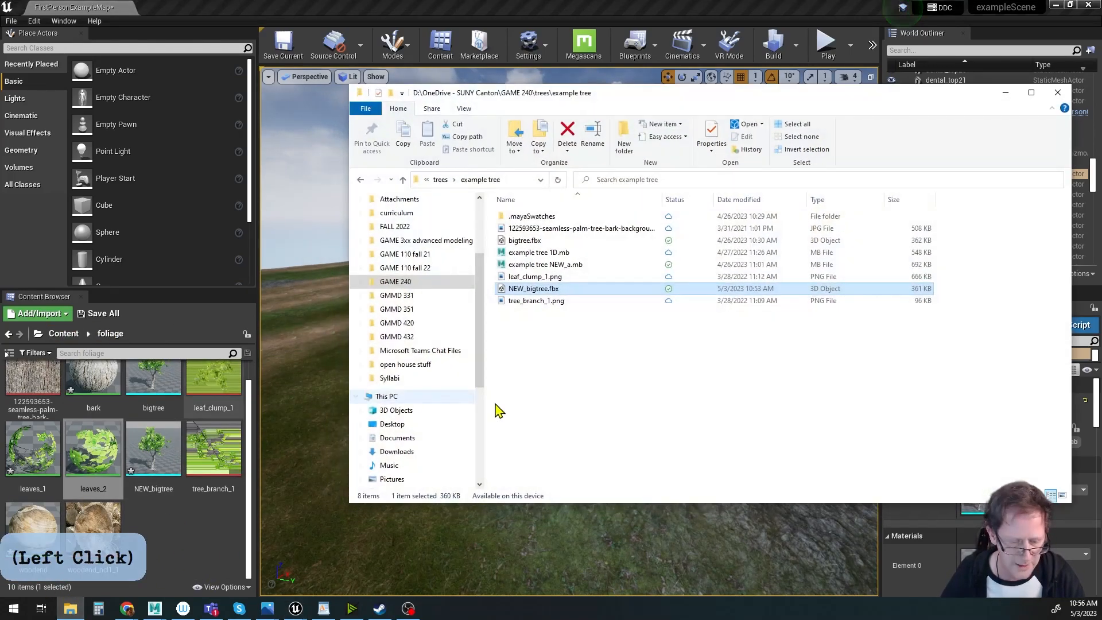
left_click(403, 180)
left_click(402, 179)
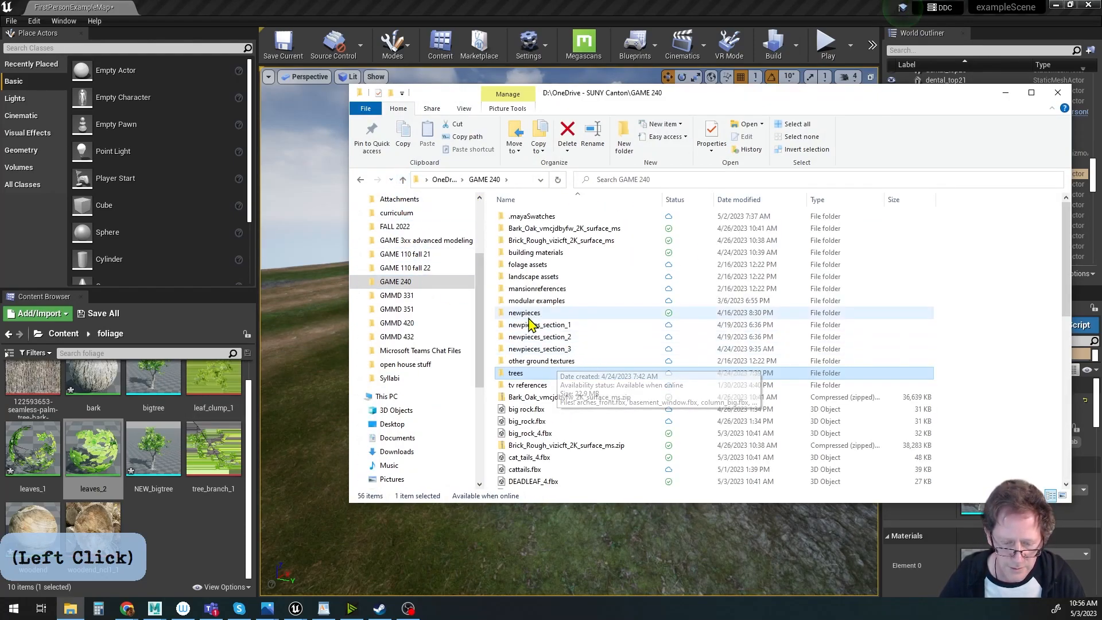
scroll(574, 377, "down", 10)
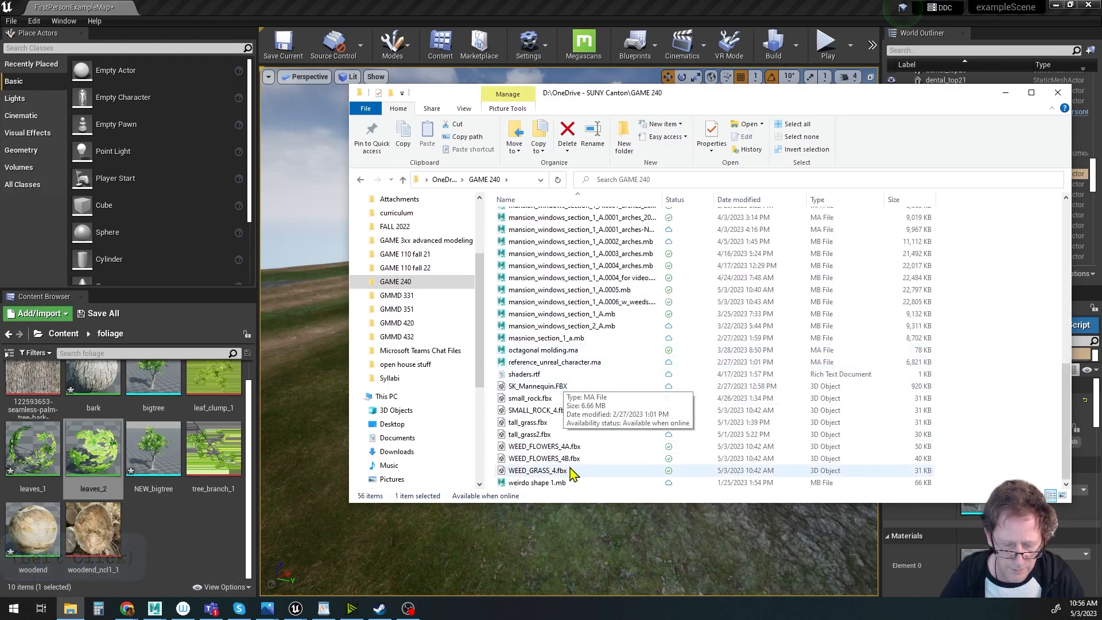
left_click(540, 398, "ctrl")
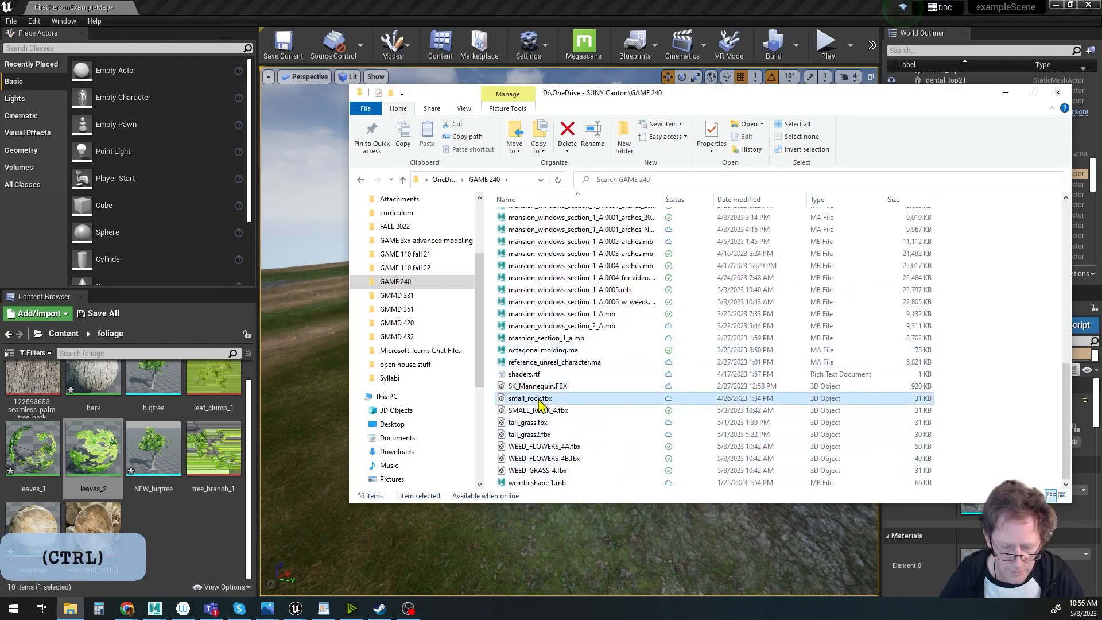
left_click(542, 411)
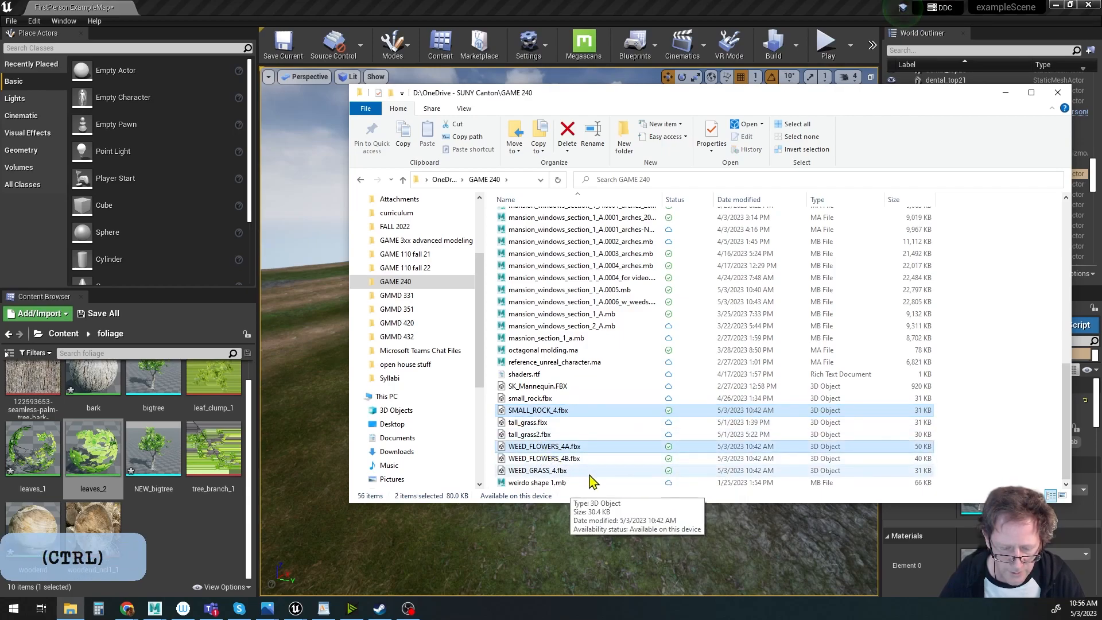
left_click(545, 447, "ctrl")
left_click(548, 458, "ctrl")
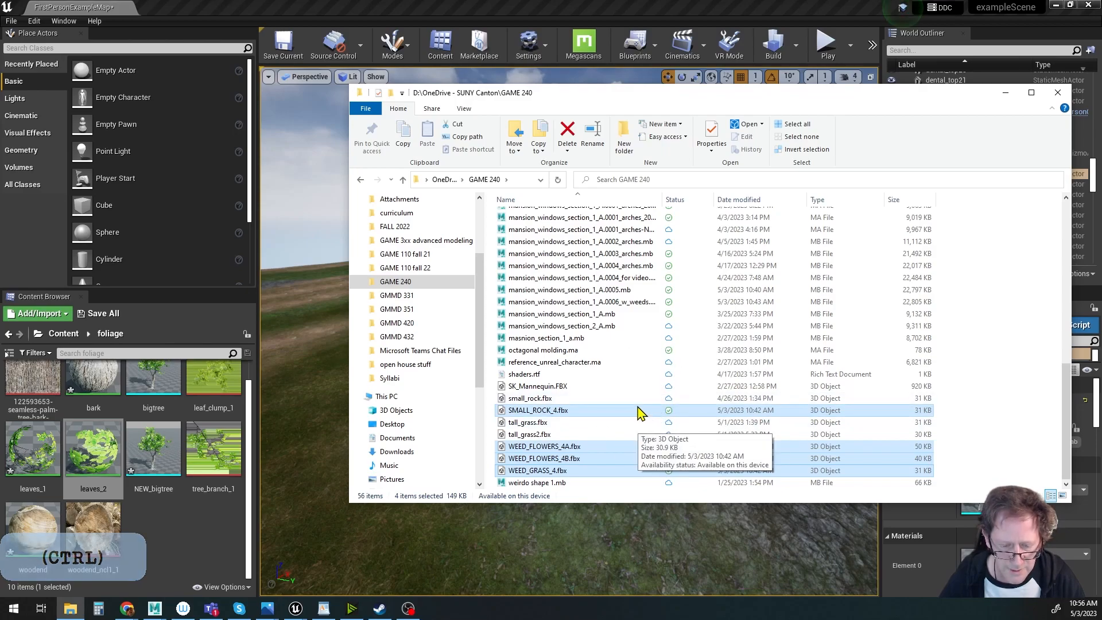
Add DEADLEAF_4, DEADLEAF_4B, cat_tails_4 and big_rock_4 FBX files to the selection.
scroll(642, 414, "up", 7)
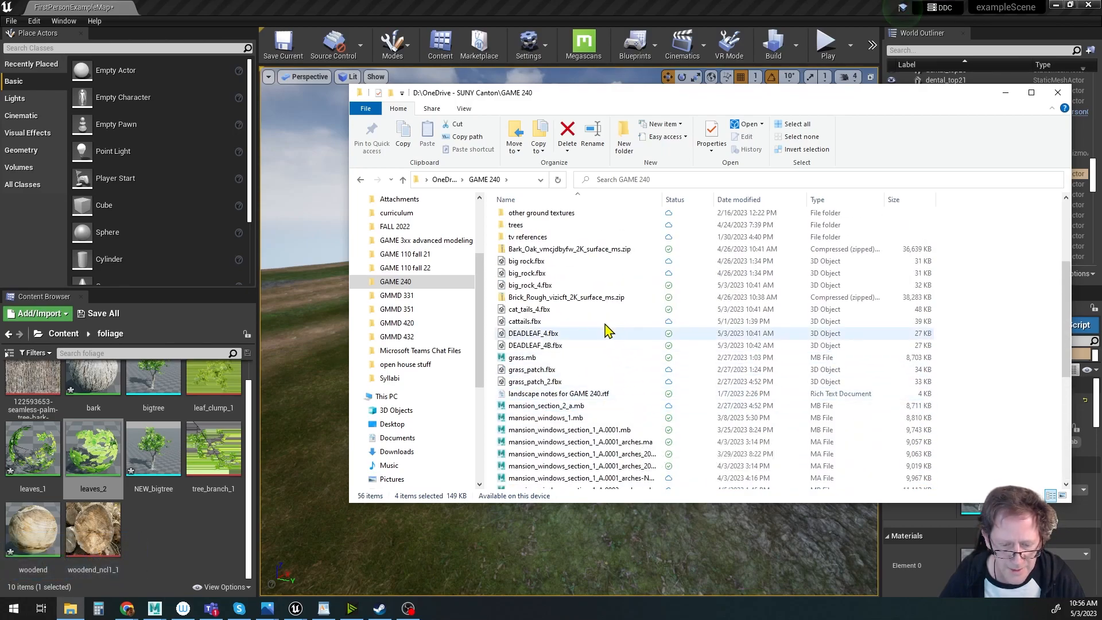
left_click(585, 335, "ctrl")
left_click(554, 346, "ctrl")
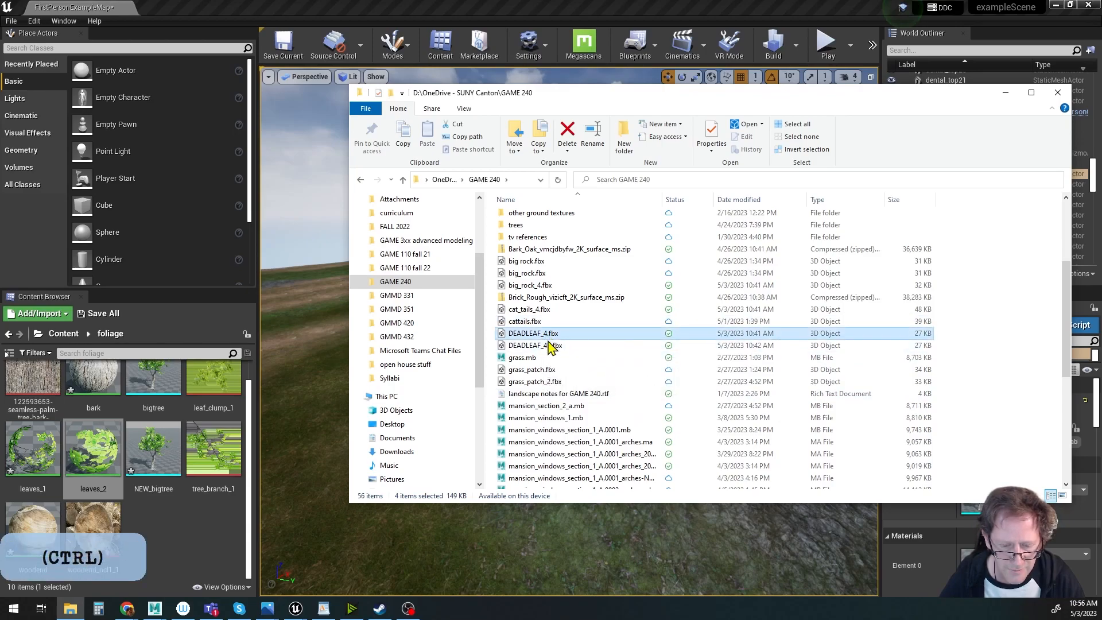
left_click(538, 312, "ctrl")
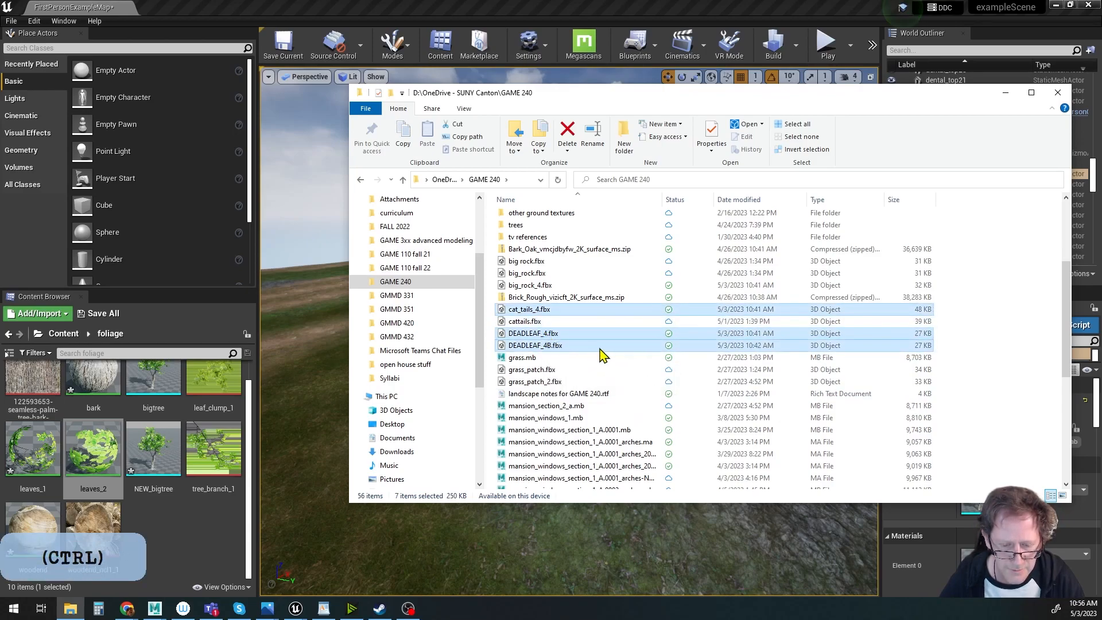
scroll(600, 357, "down", 7)
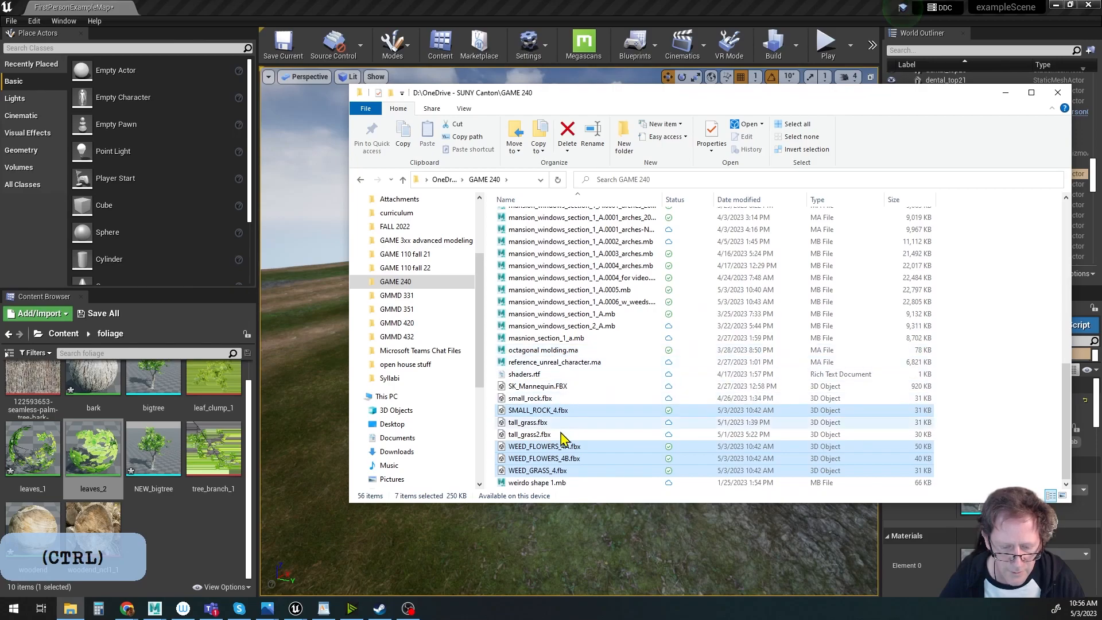
scroll(574, 413, "up", 7)
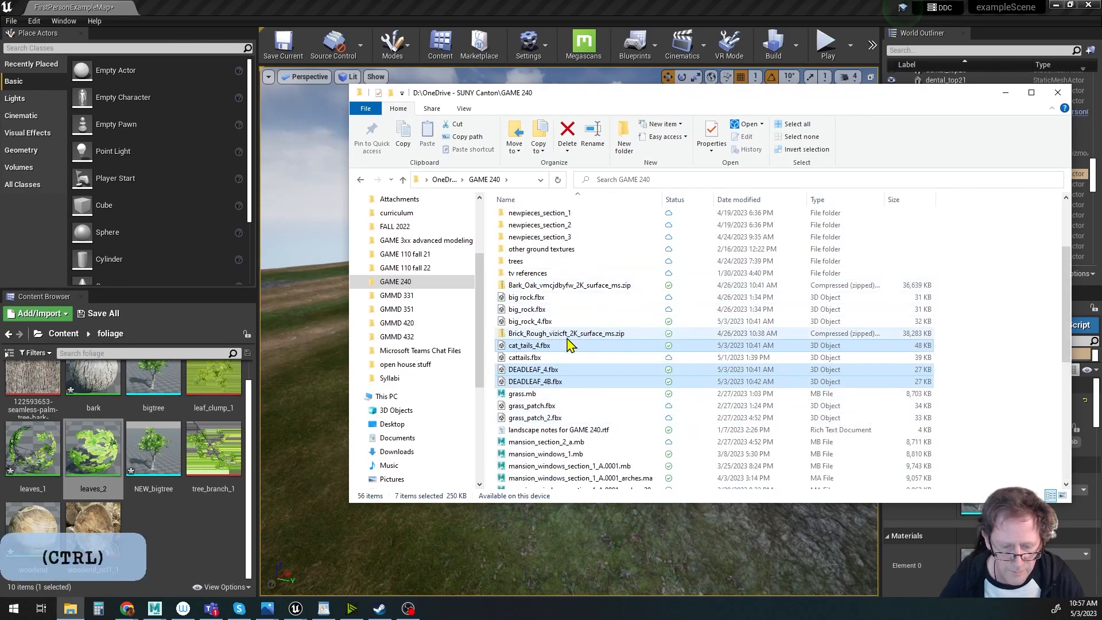
left_click(550, 322, "ctrl")
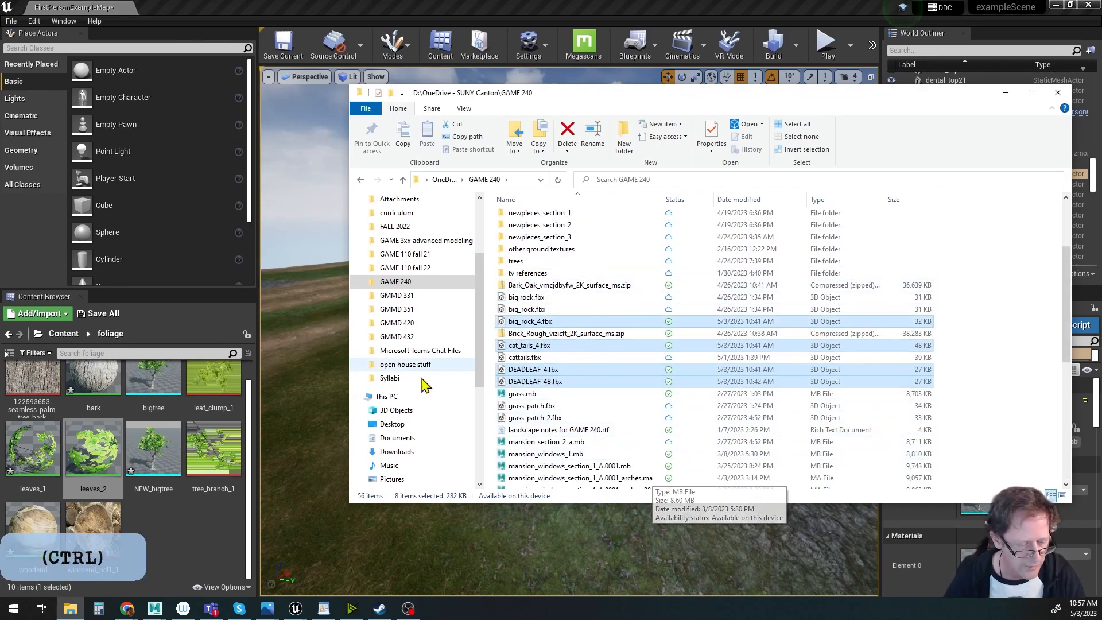
Import all the selected FBX files into the level project's foliage folder with the shown FBX import options.
left_click_drag(502, 322, 178, 531)
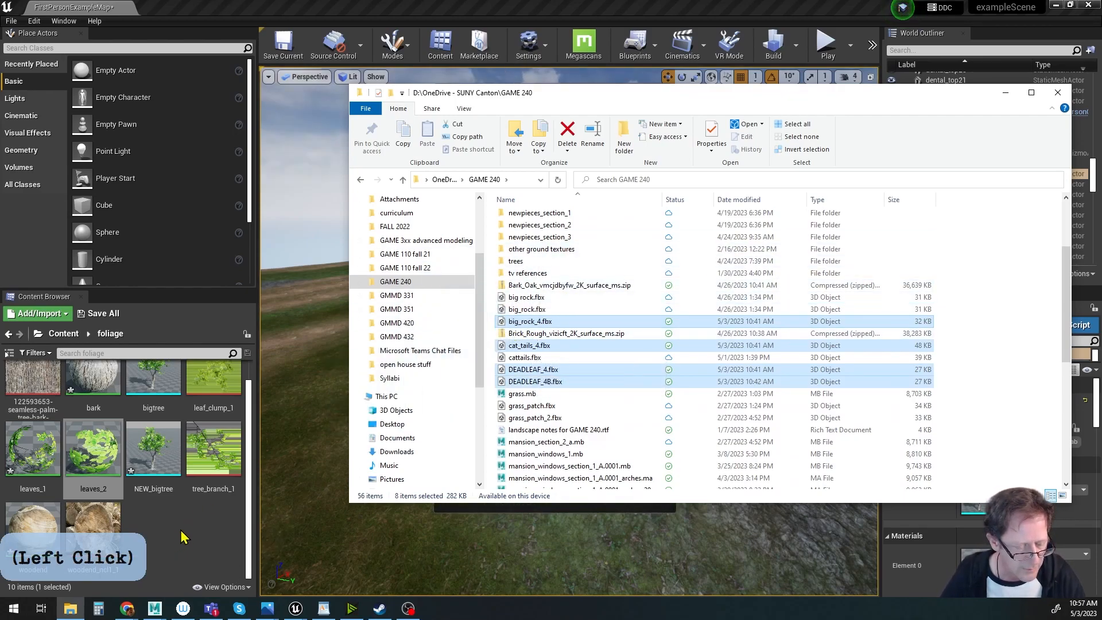
left_click(1007, 93)
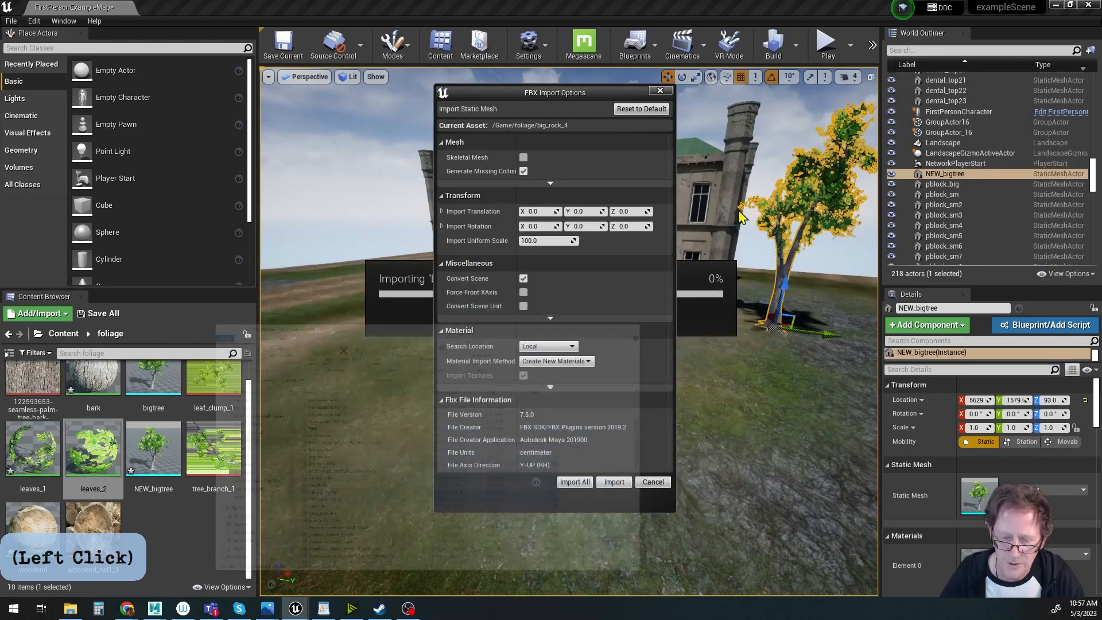
left_click(575, 482)
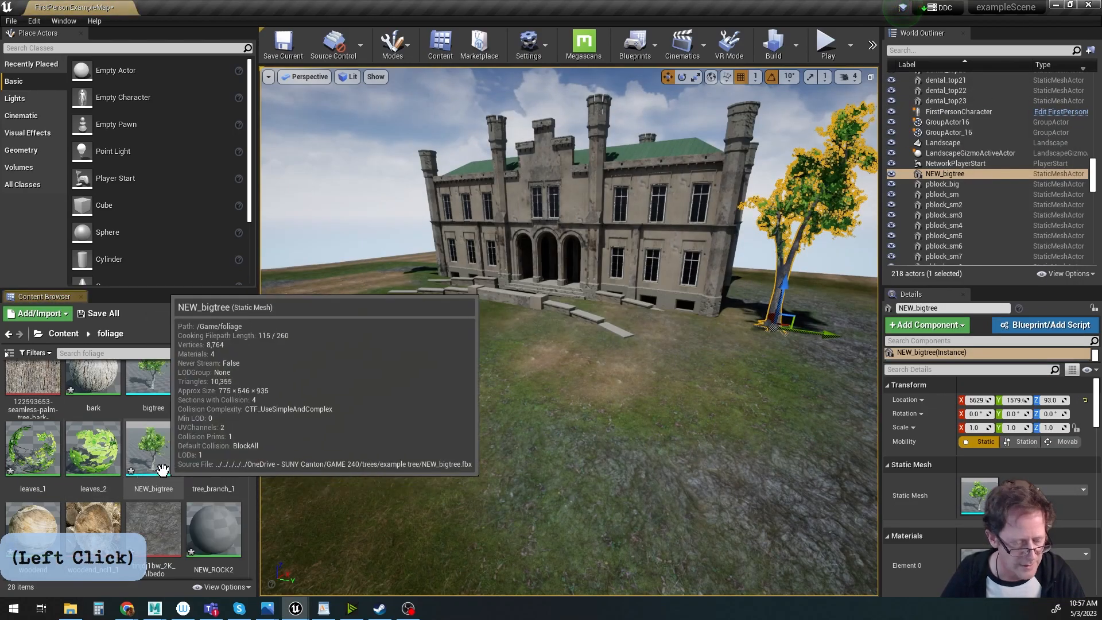
Enlarge the Content Browser, place cat_tails_4 on the lawn in front of the mansion at about X 4570, Y 822, and inspect it up close.
left_click_drag(193, 289, 197, 214)
left_click_drag(252, 385, 365, 382)
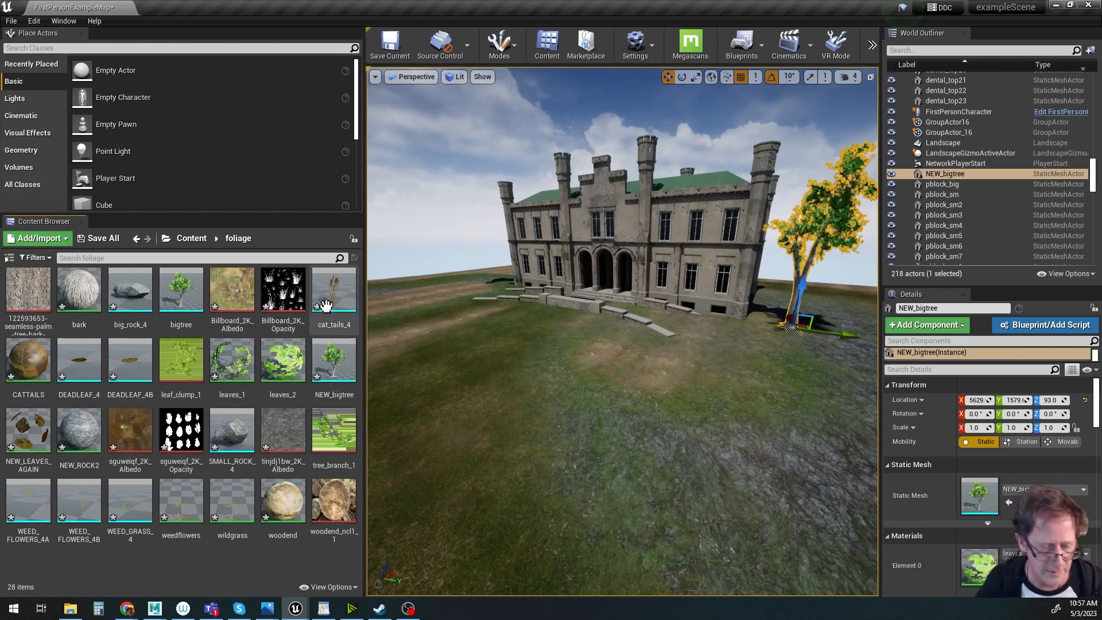
left_click_drag(325, 305, 526, 345)
left_click_drag(579, 372, 685, 414)
key("f")
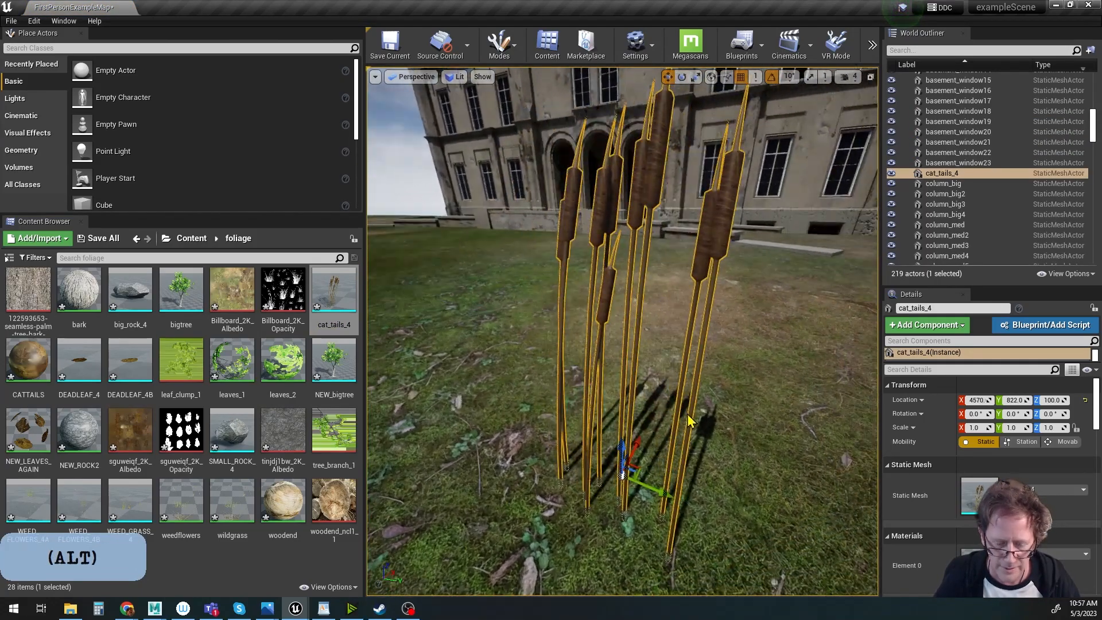
right_click_drag(686, 414, 760, 435, "alt")
left_click_drag(760, 434, 699, 413, "alt")
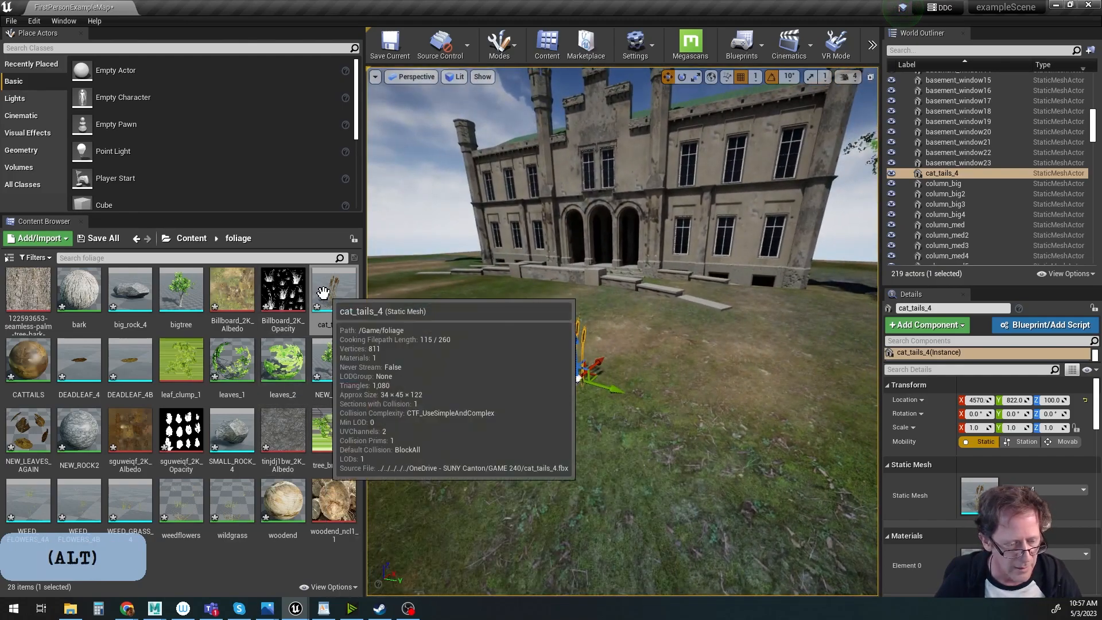
Place big_rock_4 on the lawn near the cattails at about X 4593, Y 645 and inspect it up close.
left_click_drag(130, 291, 498, 350)
key("f")
left_click_drag(542, 424, 439, 459, "alt")
left_click_drag(620, 427, 594, 429, "alt")
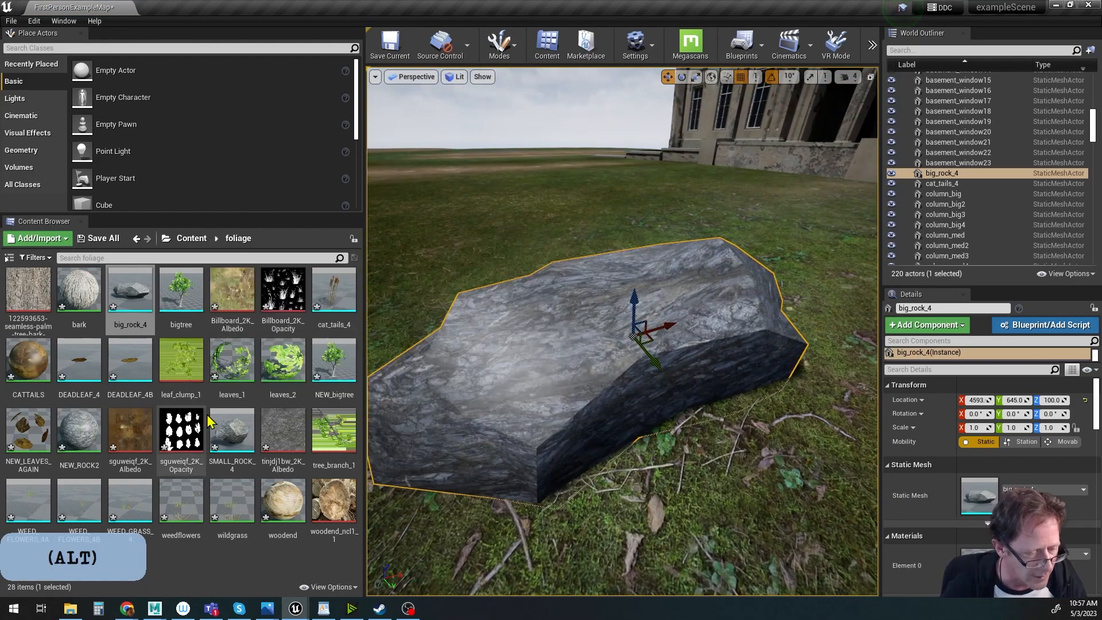
Place DEADLEAF_4 and DEADLEAF_4B on the grass beside the big rock, and shift DEADLEAF_4 sideways to X 4600.
left_click(79, 362)
left_click(130, 360, "shift")
left_click_drag(129, 359, 691, 514)
middle_click_drag(703, 531, 714, 554)
middle_click_drag(785, 551, 785, 509)
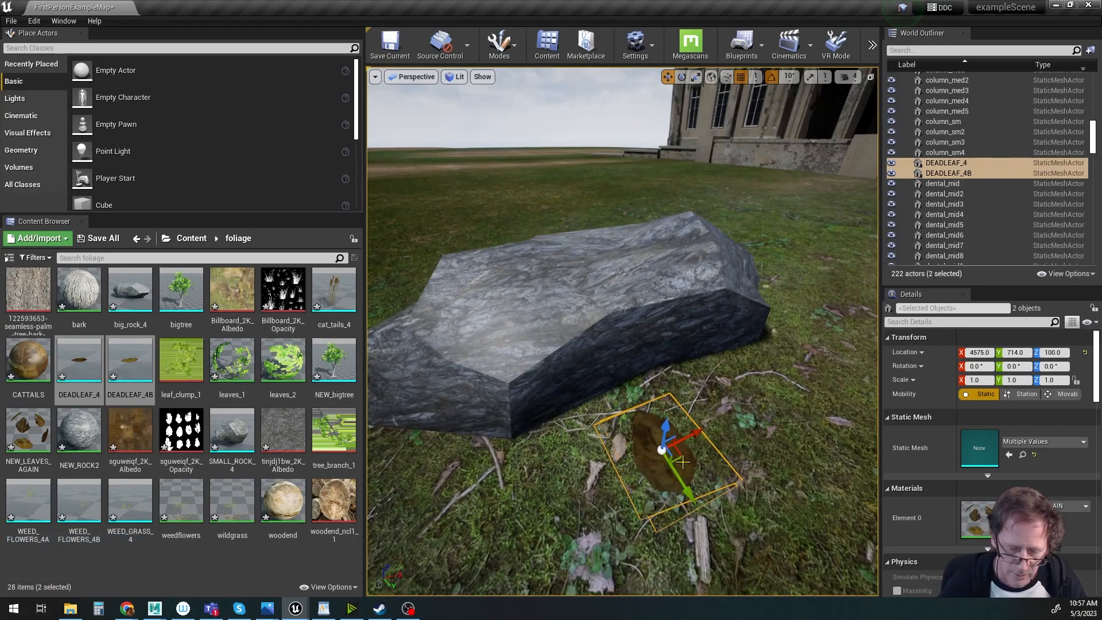
left_click_drag(754, 453, 620, 448, "alt")
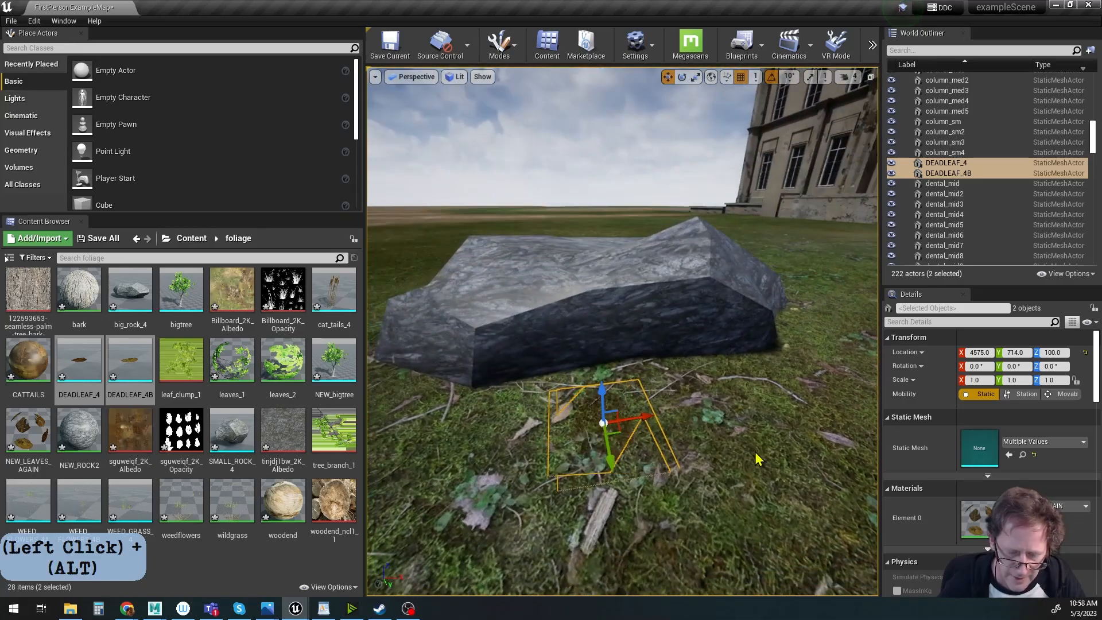
left_click(650, 453)
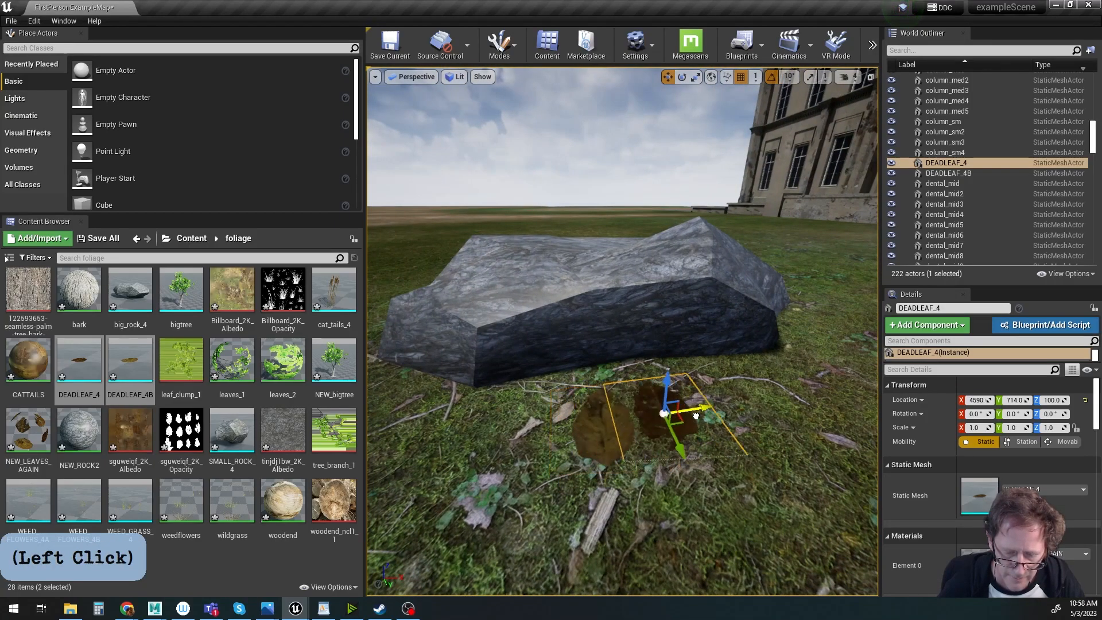
left_click_drag(625, 473, 648, 464, "alt")
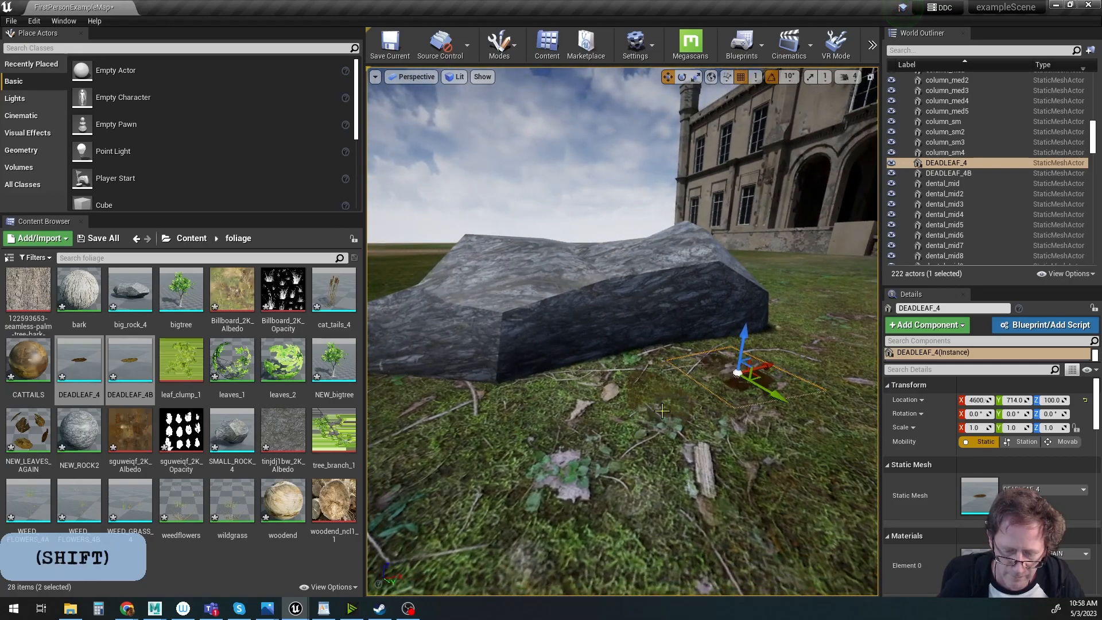
Try raising both dead leaves slightly above the ground to Z 101.
left_click(663, 413, "shift")
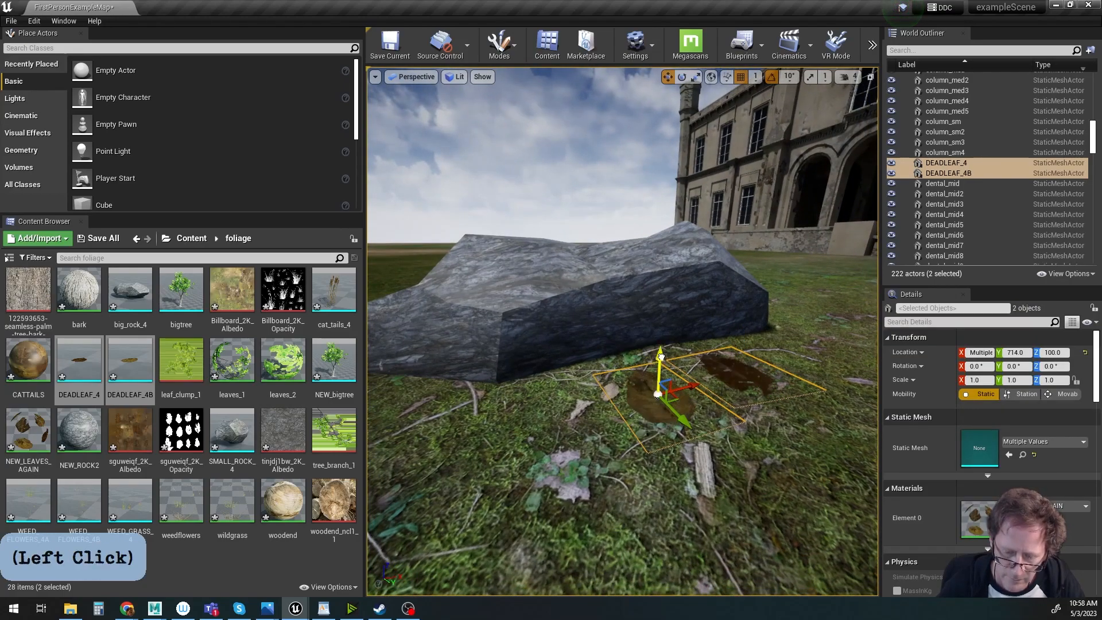
left_click_drag(722, 404, 762, 383, "alt")
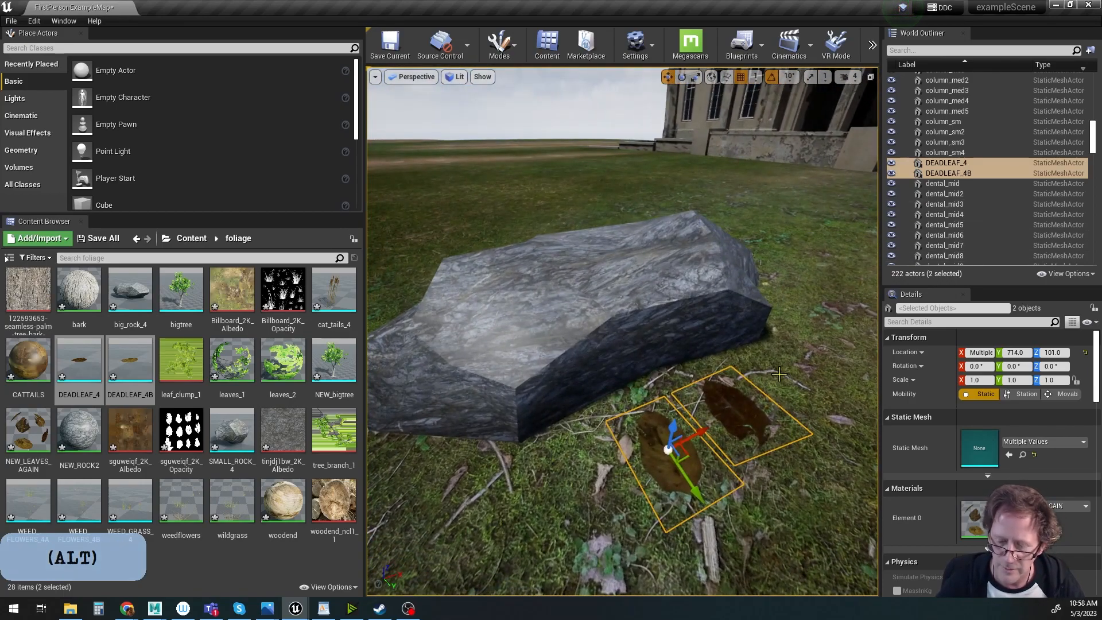
key("ctrl+s")
Open both dead-leaf meshes in the Static Mesh editor and look through DEADLEAF_4B's detail settings, including general, collision and navigation options.
right_click(941, 169)
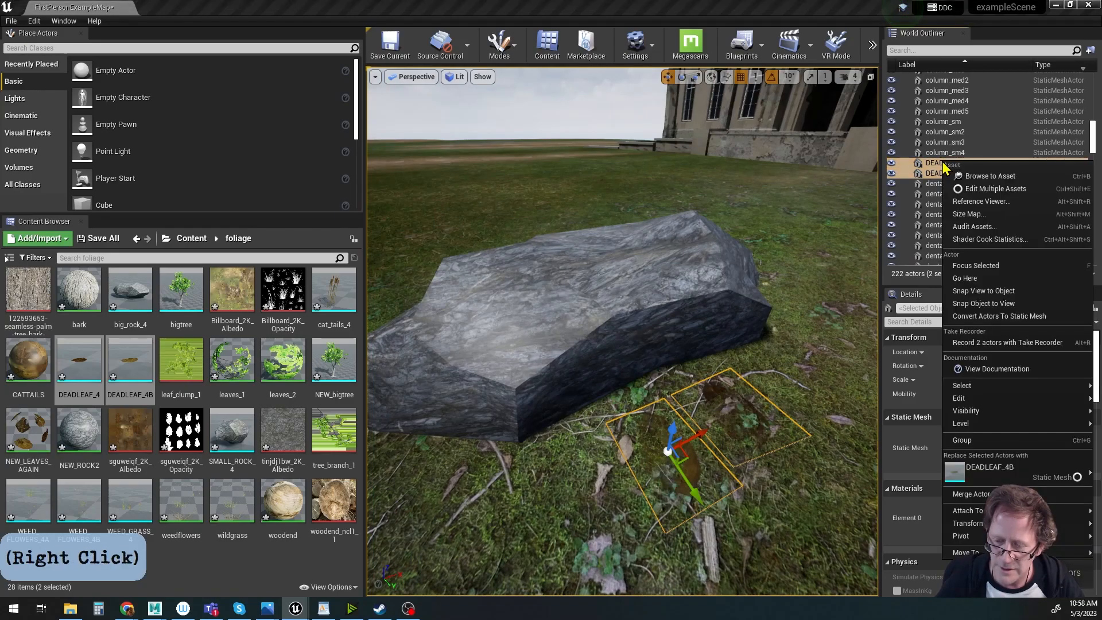
left_click(947, 172)
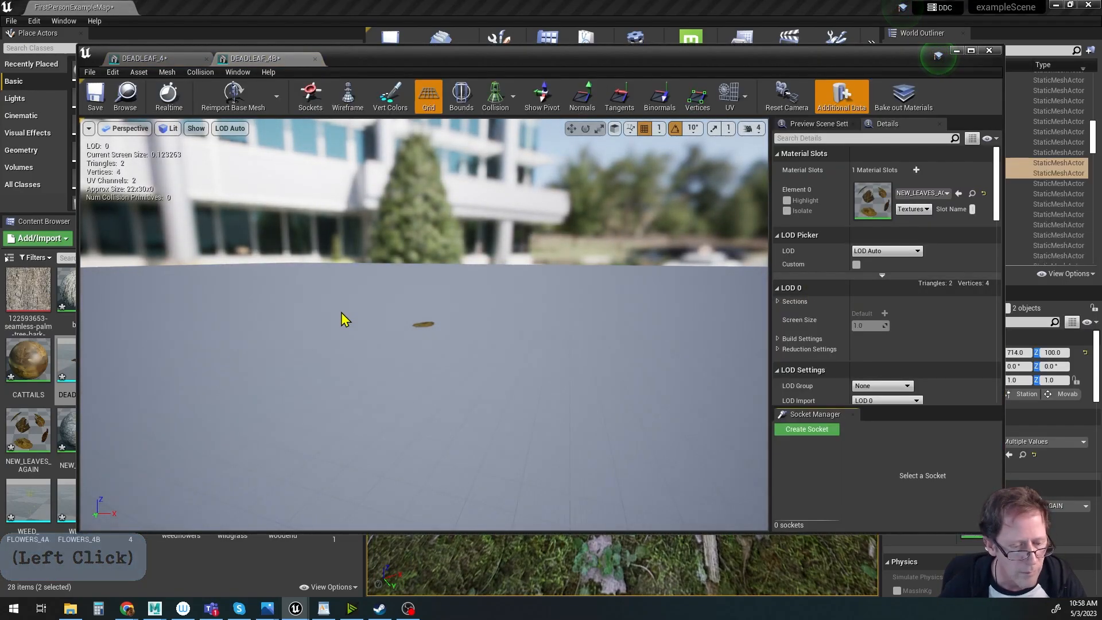
scroll(873, 333, "down", 10)
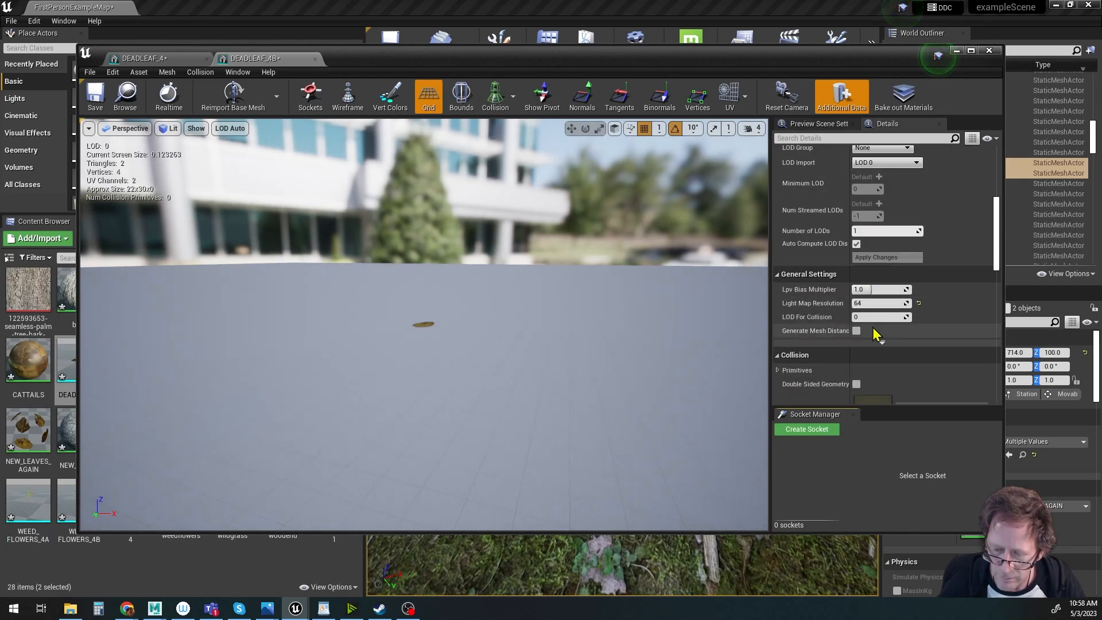
scroll(873, 331, "down", 10)
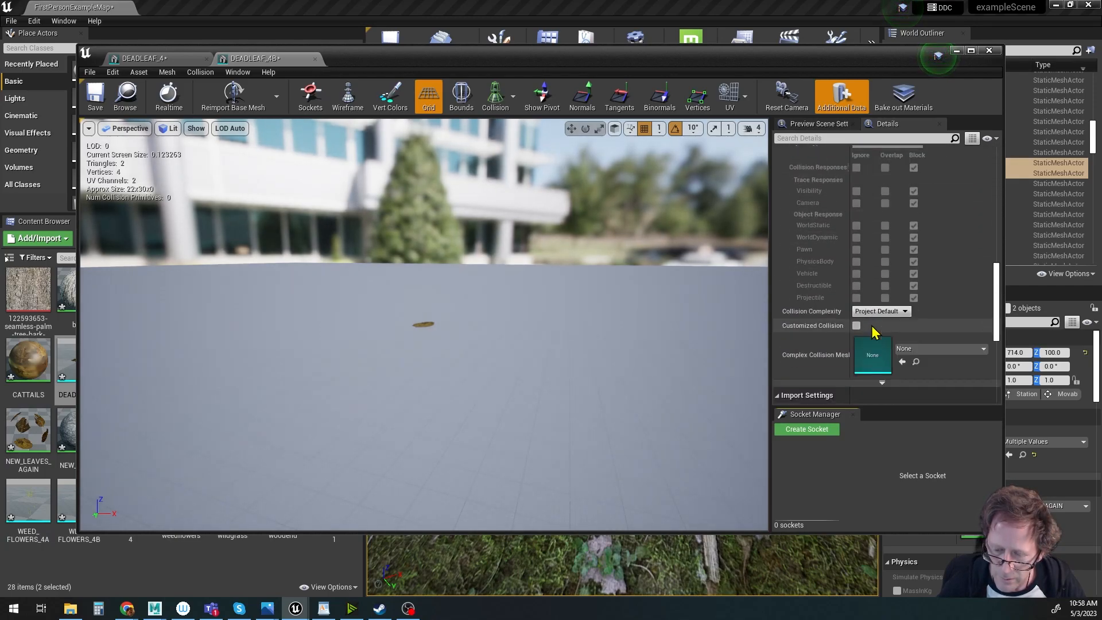
scroll(873, 331, "up", 10)
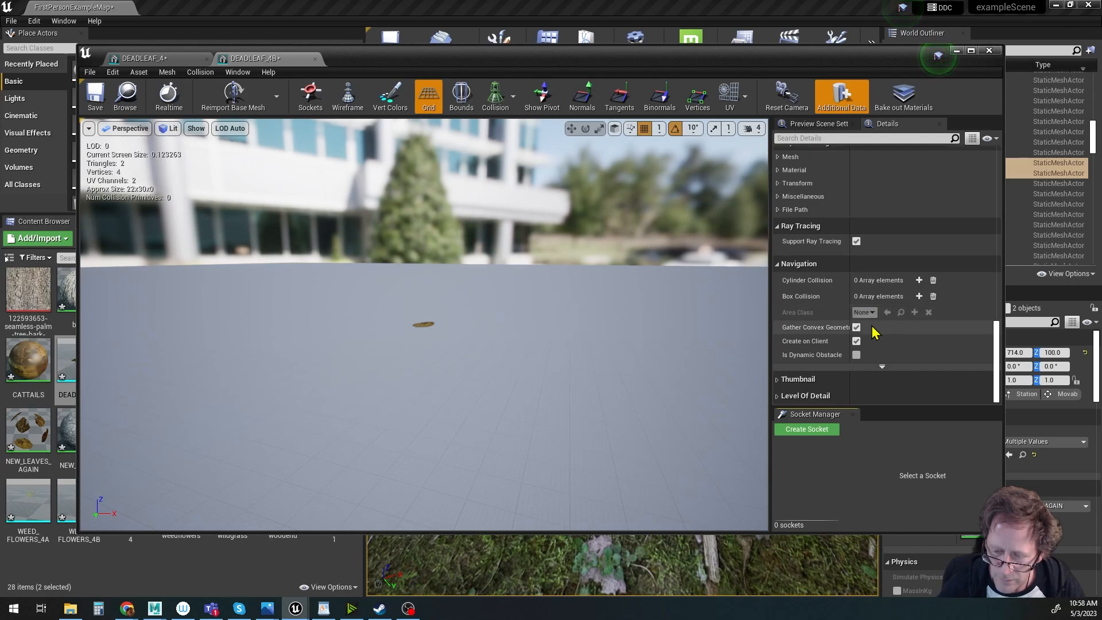
scroll(873, 332, "up", 5)
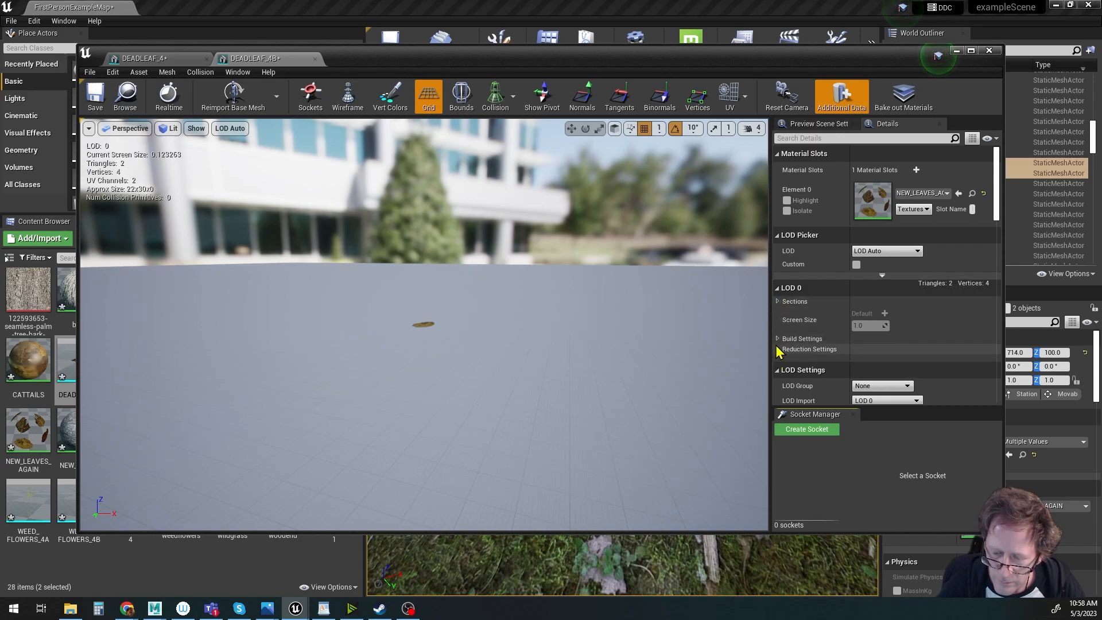
Check DEADLEAF_4B's LOD 0 sections, build settings and reduction settings, and close the Static Mesh editor.
left_click(779, 302)
left_click(779, 303)
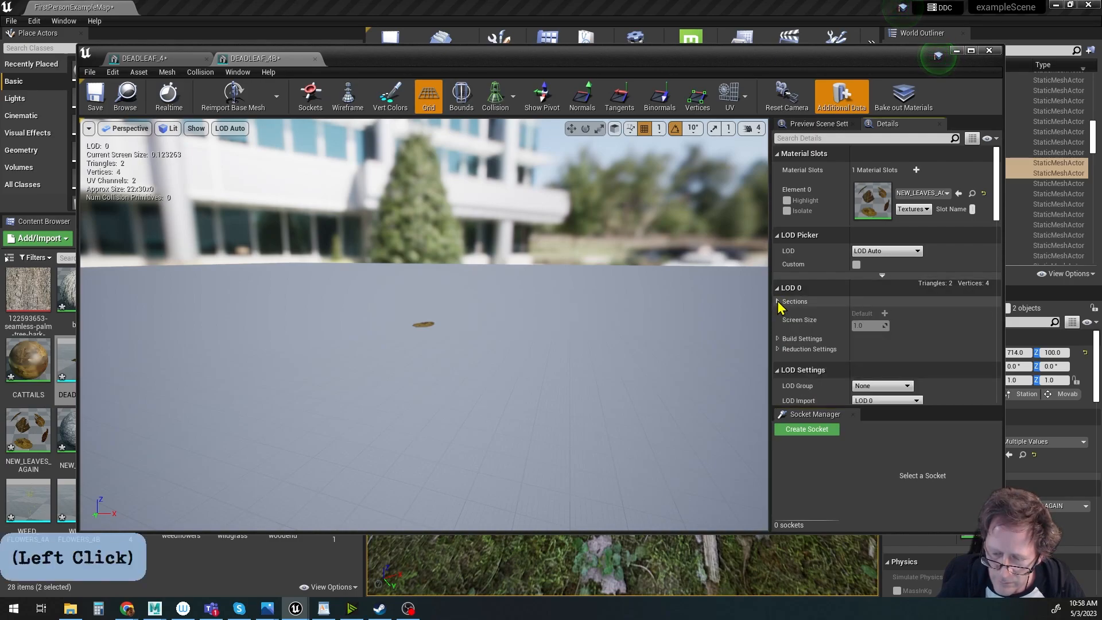
left_click(778, 339)
left_click(779, 339)
left_click(778, 349)
scroll(842, 353, "down", 1)
scroll(842, 353, "down", 2)
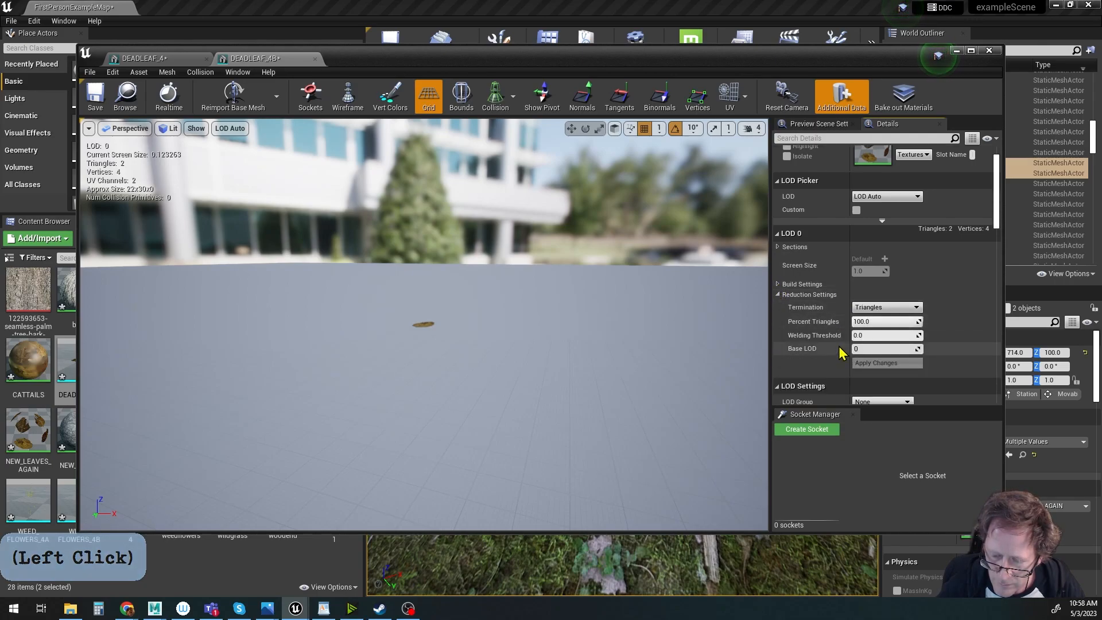
left_click(778, 295)
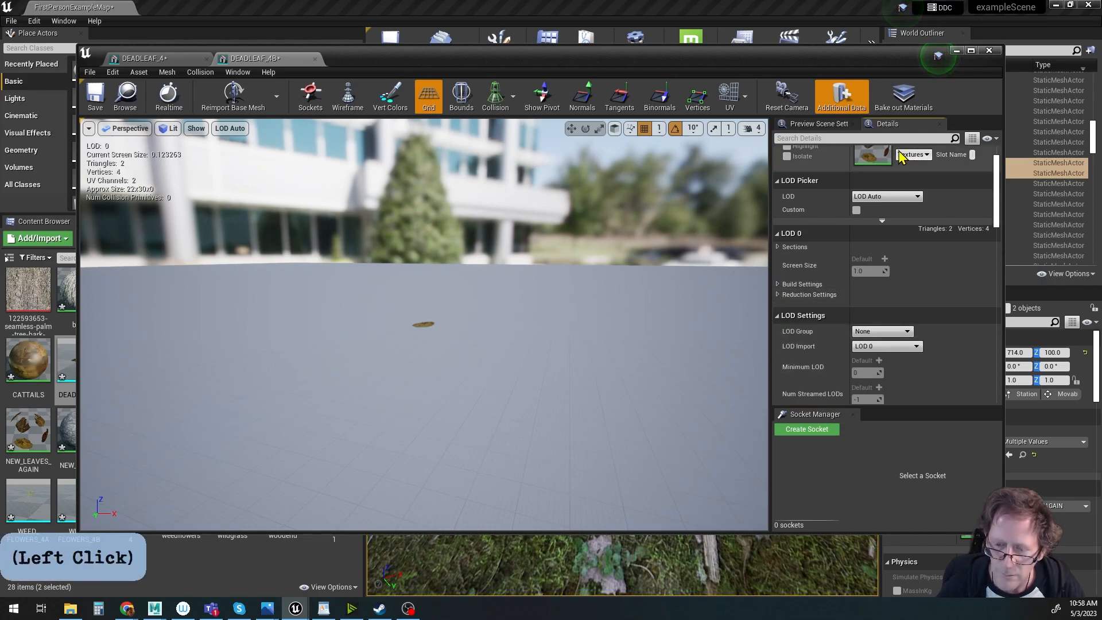
left_click(989, 51)
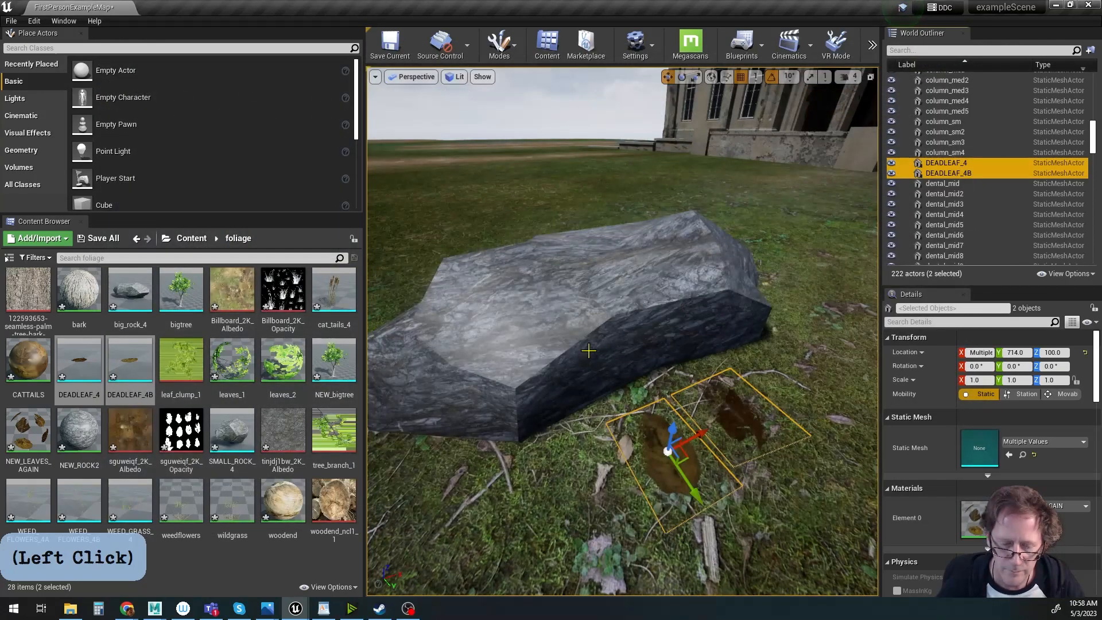
Switch to Maya and hide everything in the scene except the Leaf_1 and Leaf_2 meshes.
mouse_move(613, 339)
middle_mouse_down("alt")
mouse_move(534, 155)
mouse_move(598, 339)
middle_mouse_up("alt")
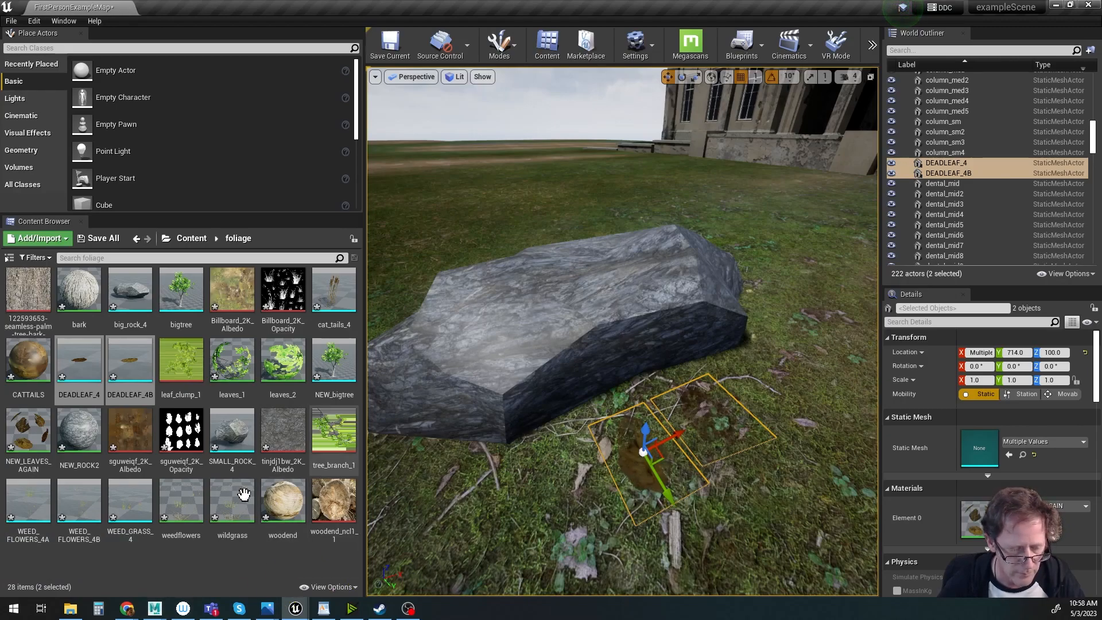
mouse_move(156, 613)
left_click(202, 571)
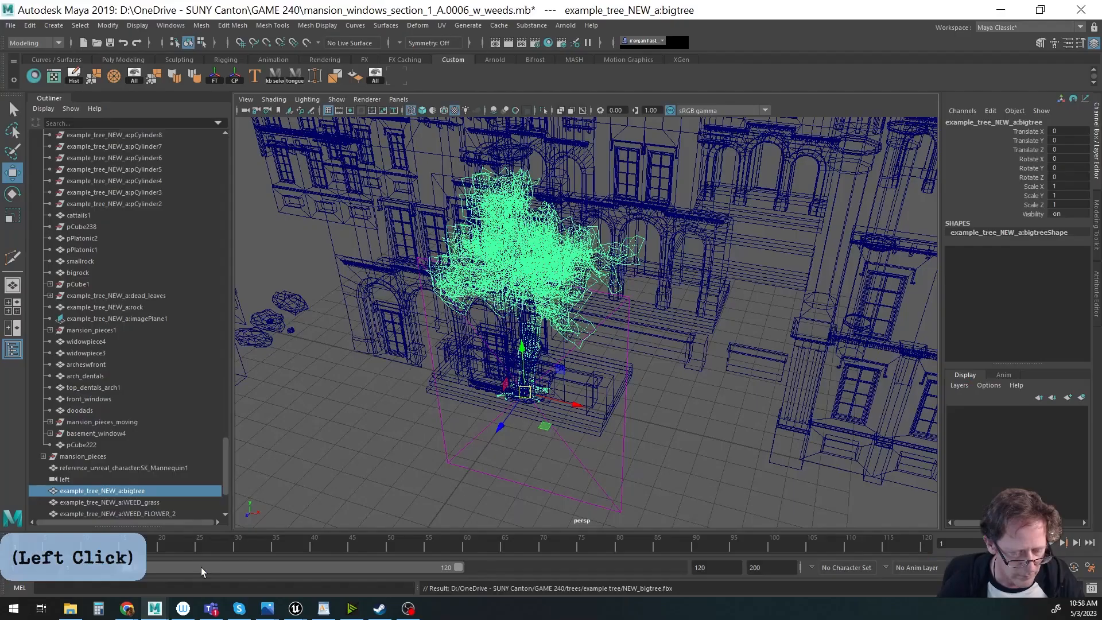
middle_click_drag(550, 352, 572, 357, "alt")
scroll(108, 447, "down", 3)
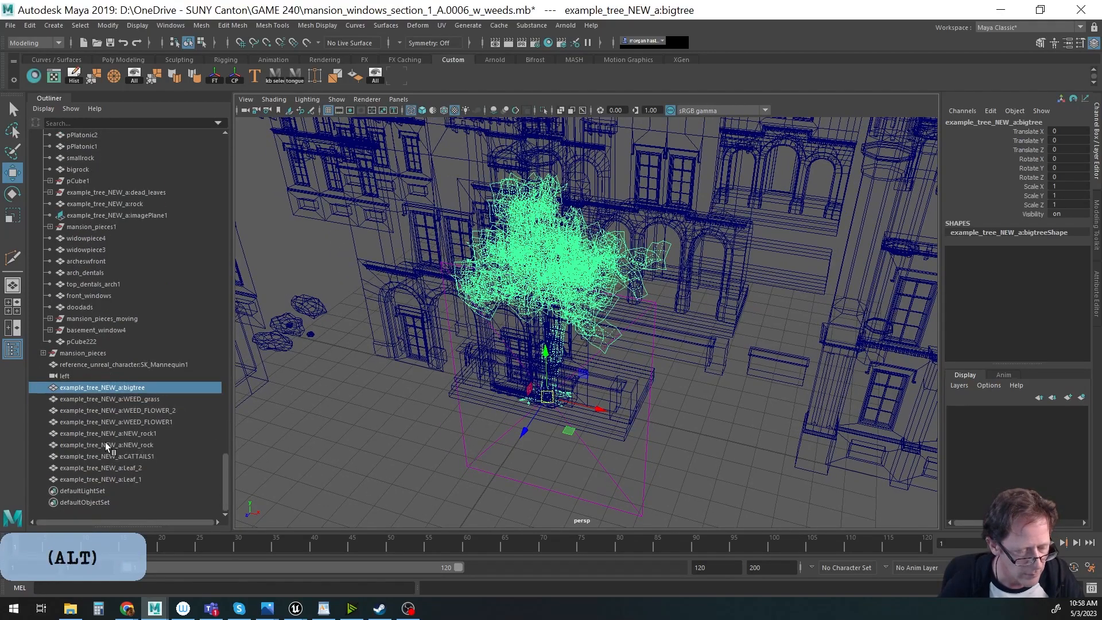
left_click(127, 468)
left_click(131, 480, "shift")
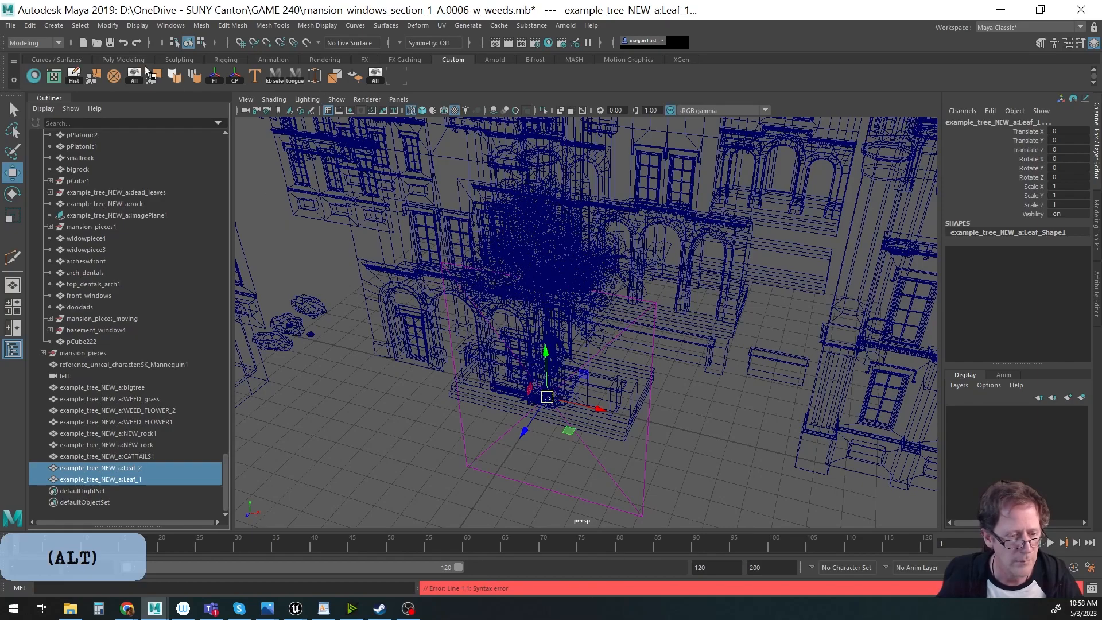
left_click(137, 26)
mouse_move(153, 89)
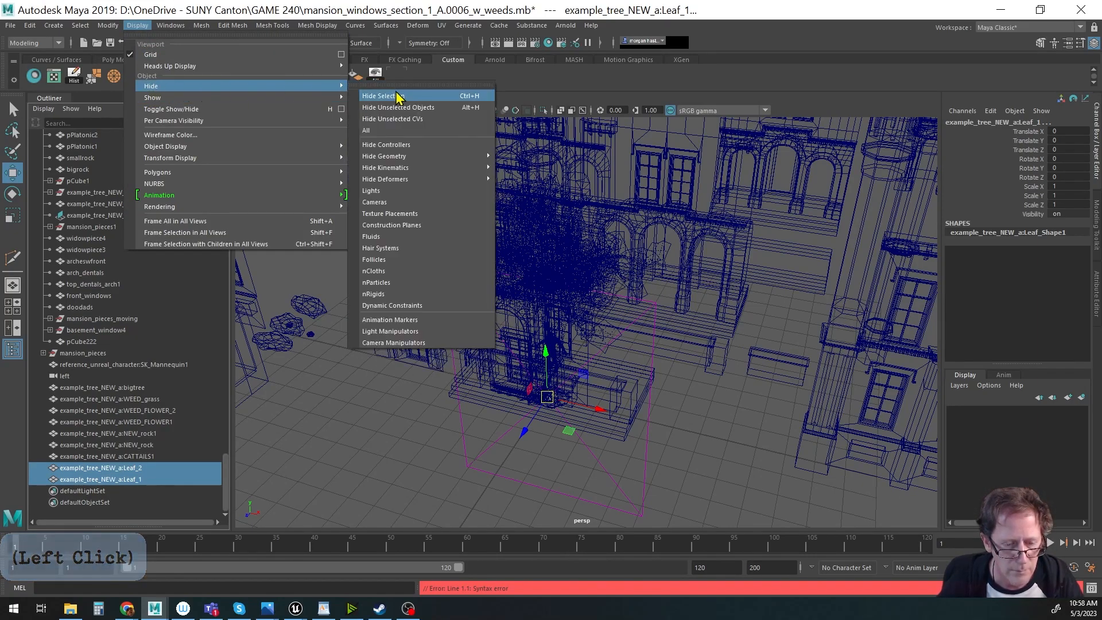
left_click(424, 109)
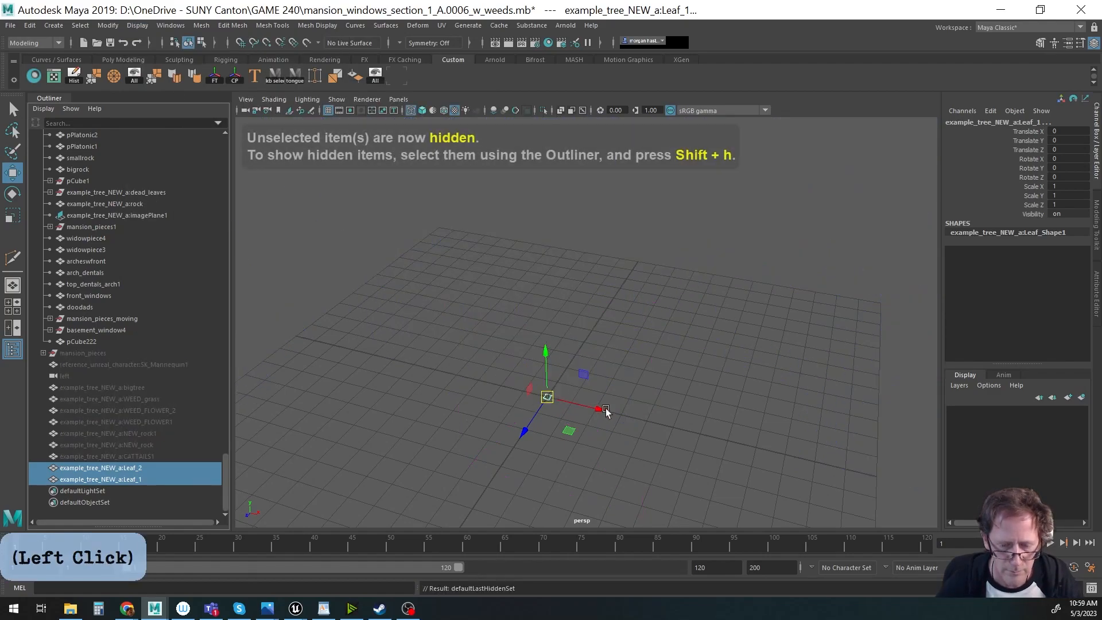
Display the two leaf planes shaded with their textures and inspect them up close.
key("f")
left_click_drag(605, 412, 634, 432, "alt")
left_click(450, 453)
key("6")
left_click_drag(464, 431, 514, 414, "alt")
left_click(546, 353)
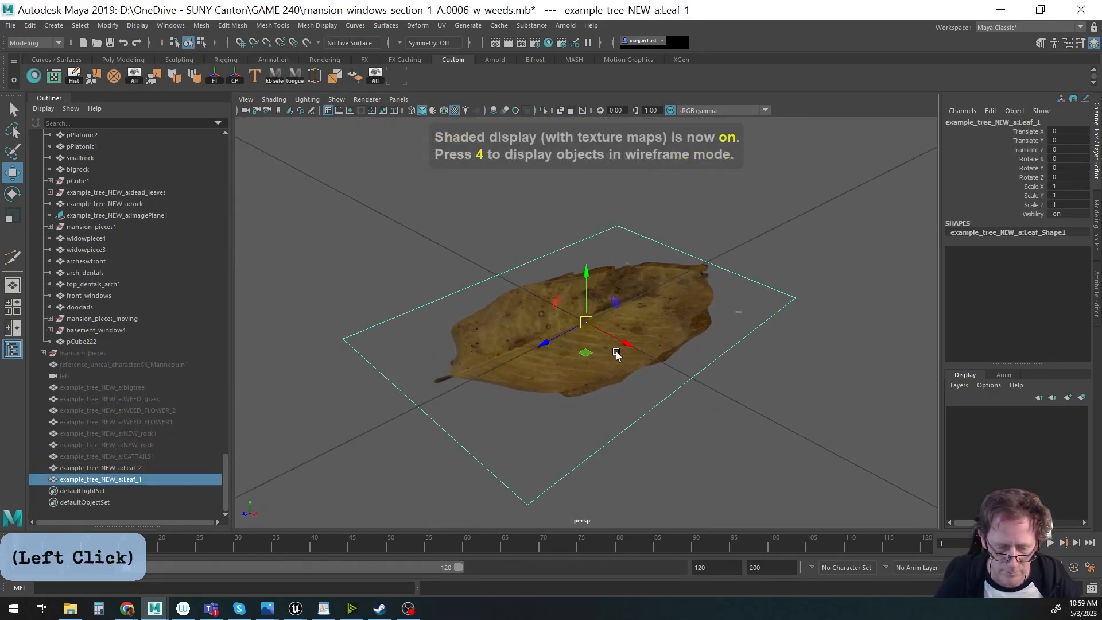
Raise both leaf planes about 0.003 in Y above the grid and freeze their transforms.
left_click_drag(403, 276, 477, 326)
left_click_drag(585, 401, 587, 310, "alt")
left_click_drag(586, 267, 586, 264)
left_click_drag(529, 364, 525, 412, "alt")
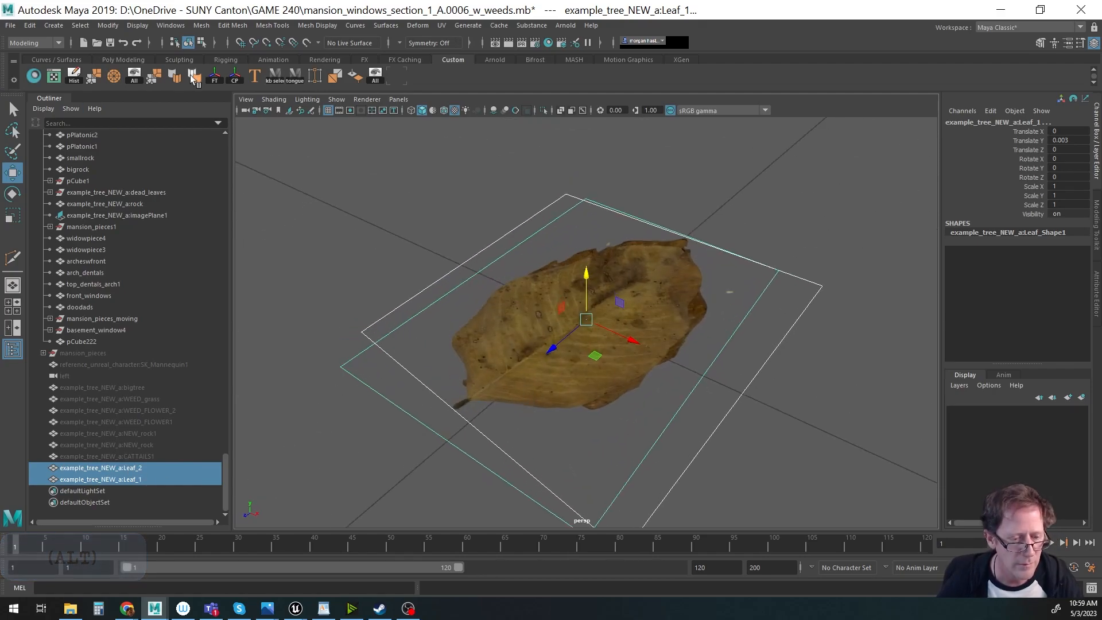
left_click(218, 77)
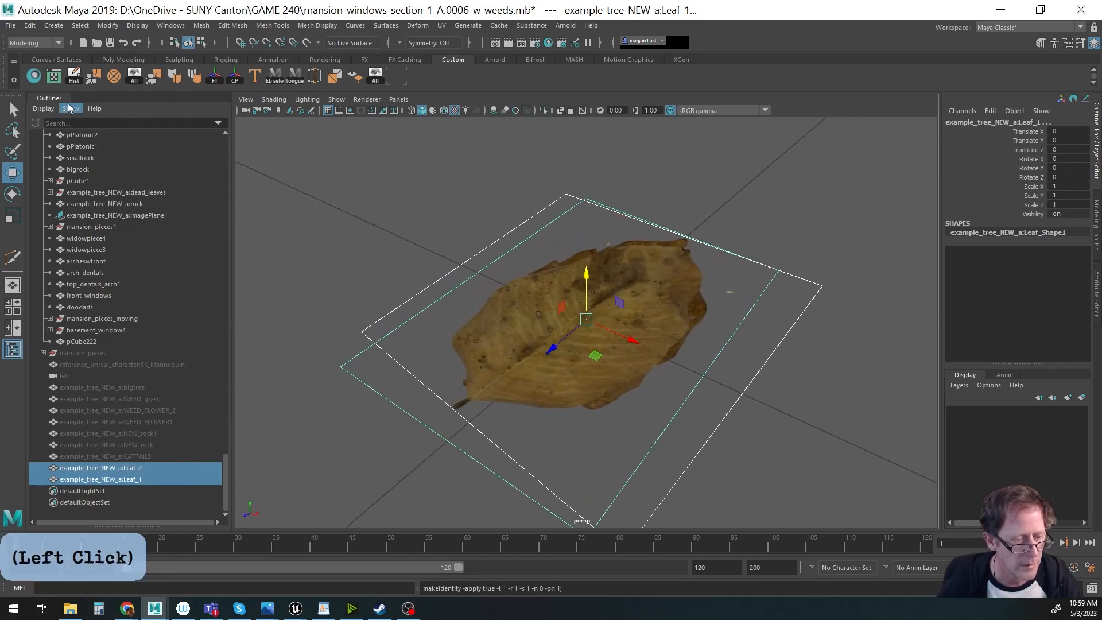
Export only Leaf_2 as FBX to the GAME 240 folder, replacing the existing DEADLEAF_4B.fbx.
left_click(117, 469)
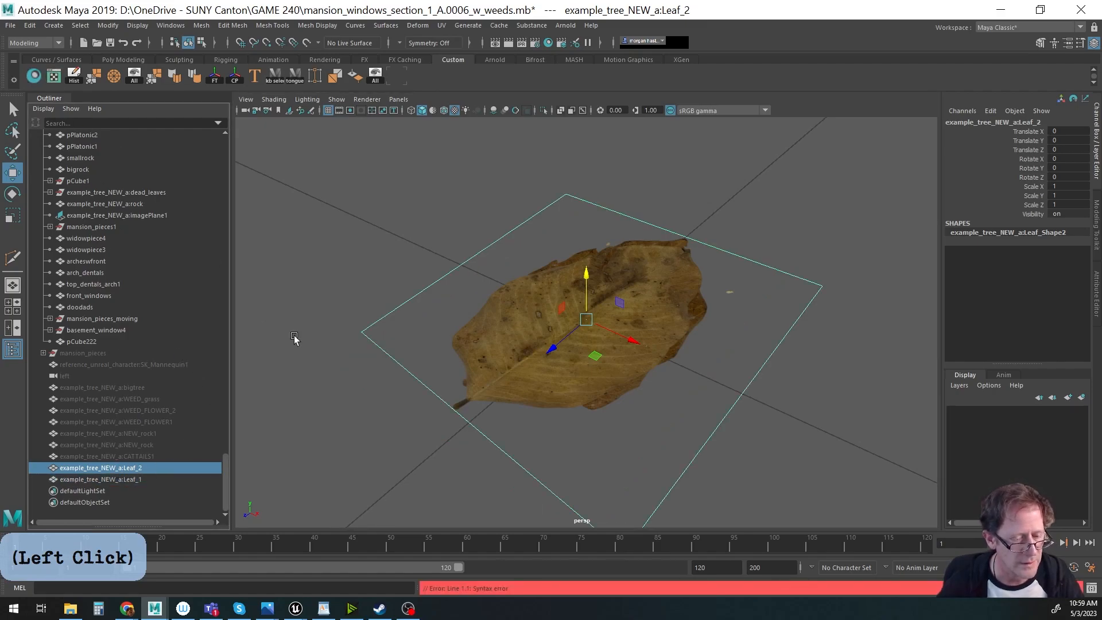
key("space")
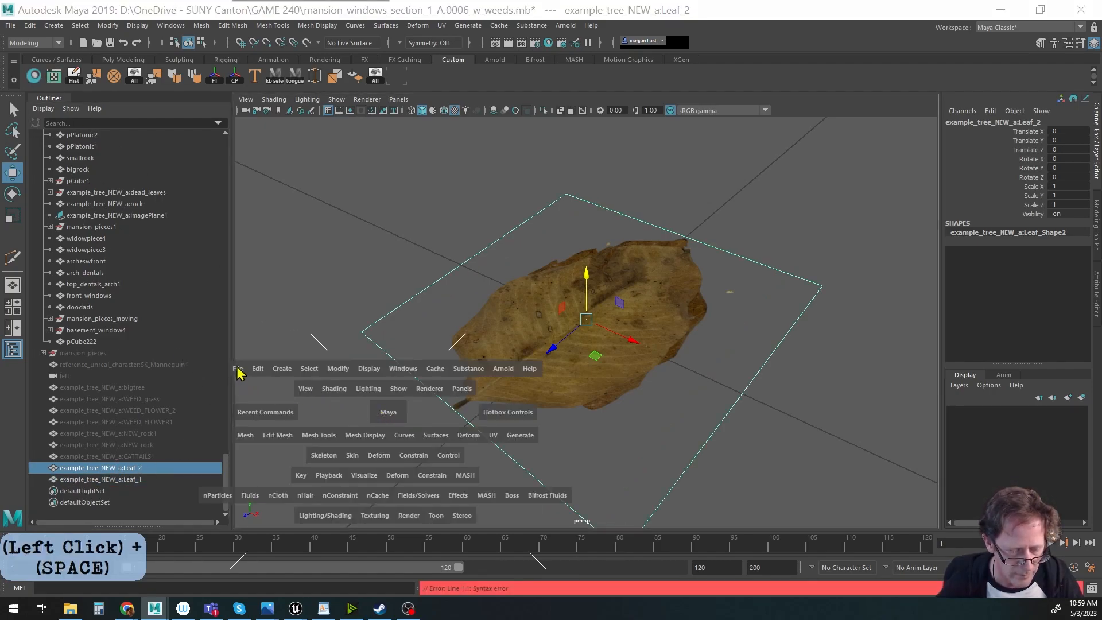
key("space")
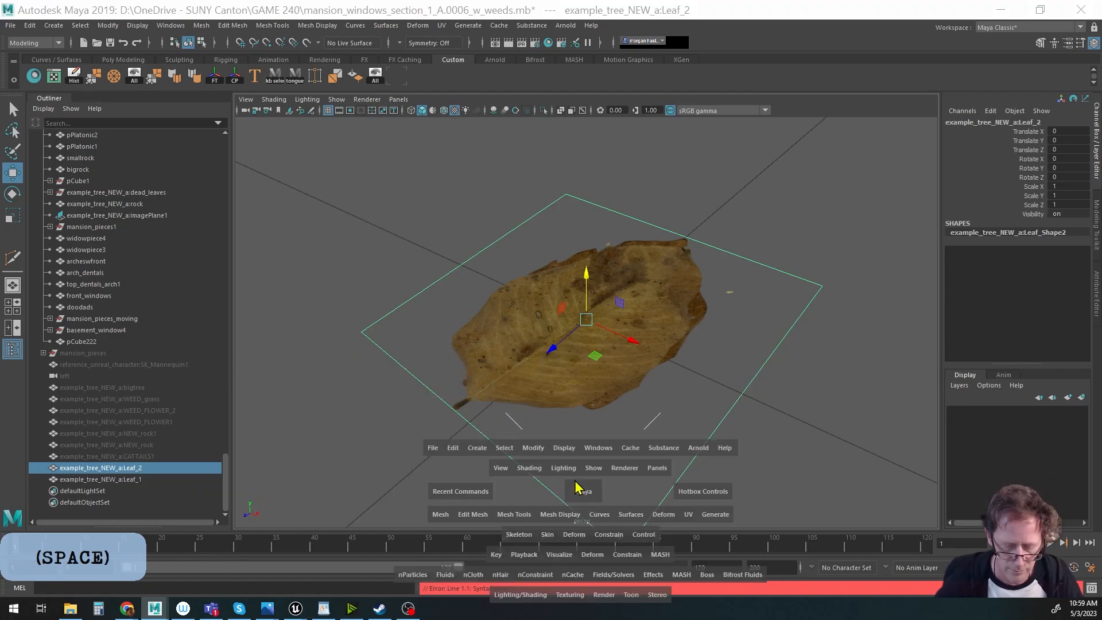
left_click(433, 448)
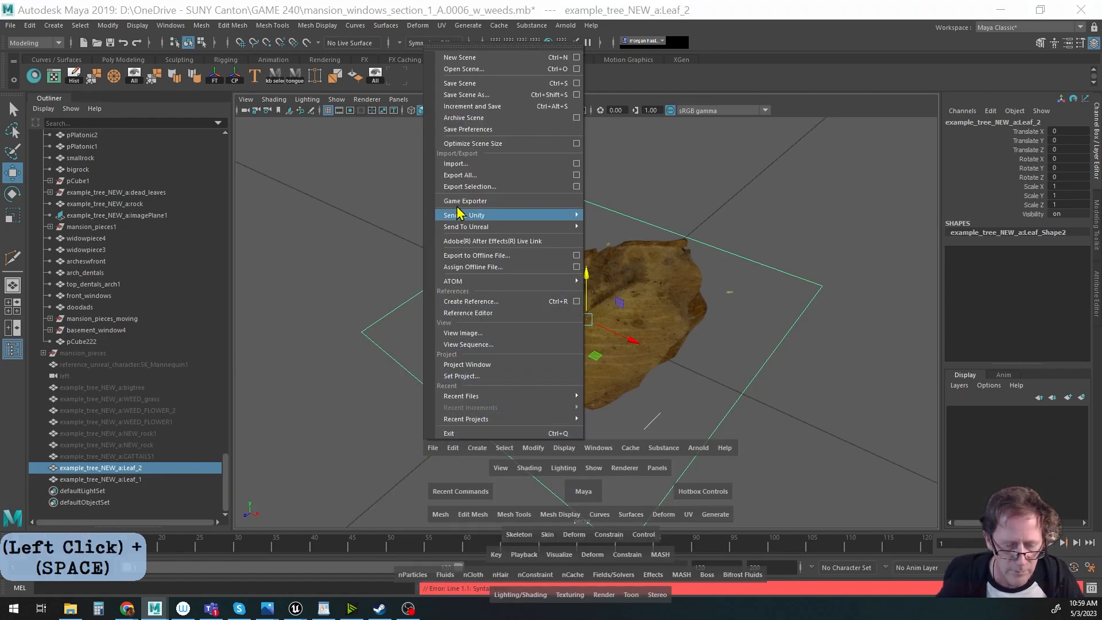
left_click(462, 189)
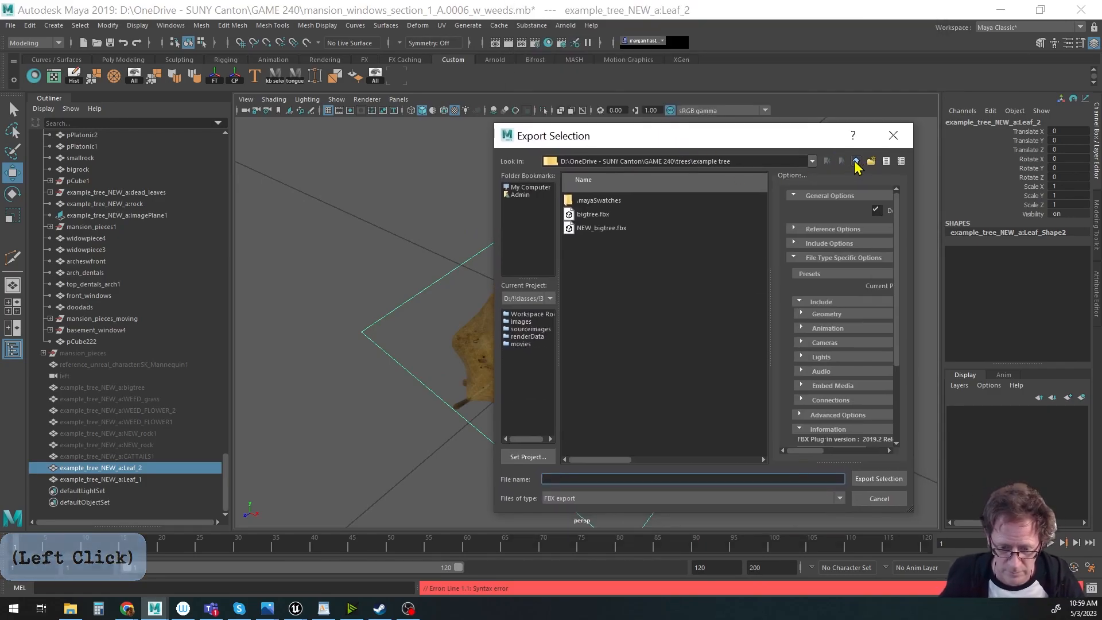
left_click(856, 162)
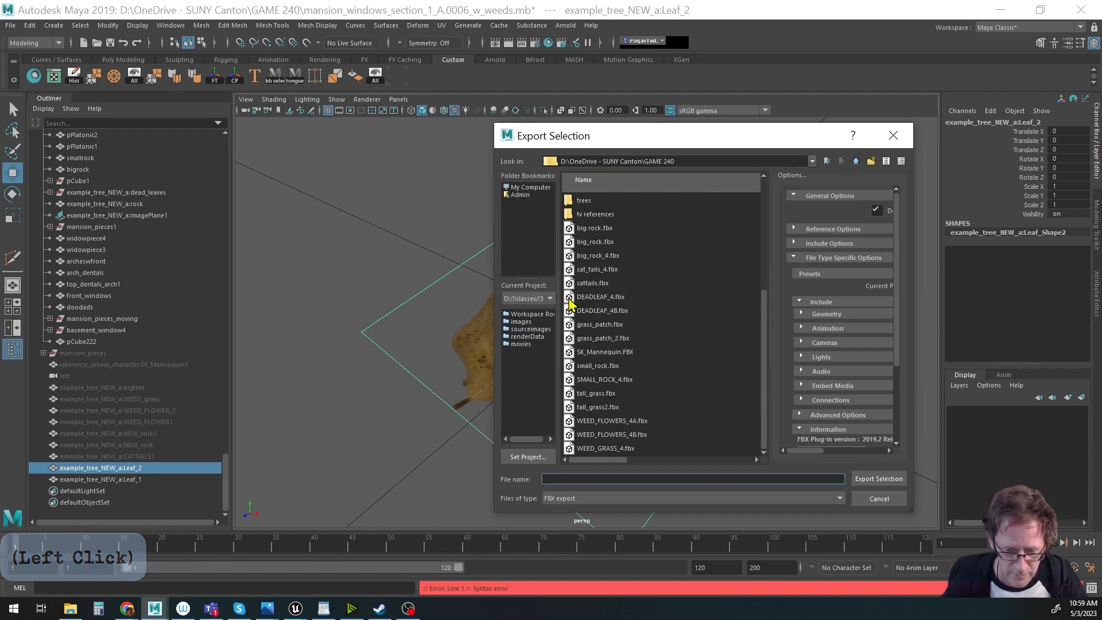
left_click(601, 311)
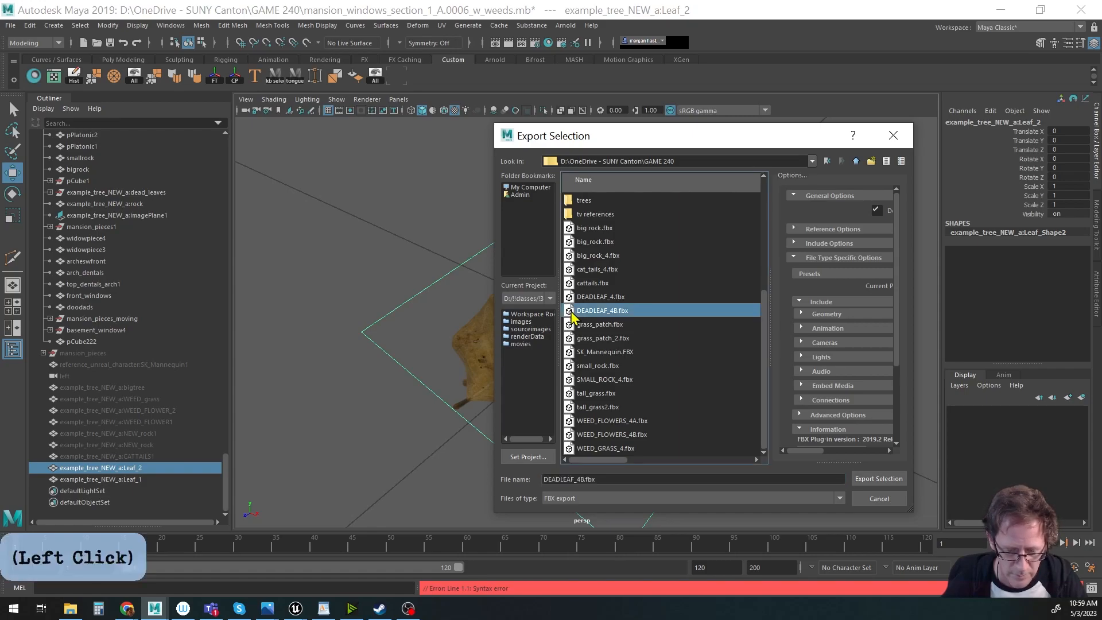
left_click(875, 480)
left_click(686, 353)
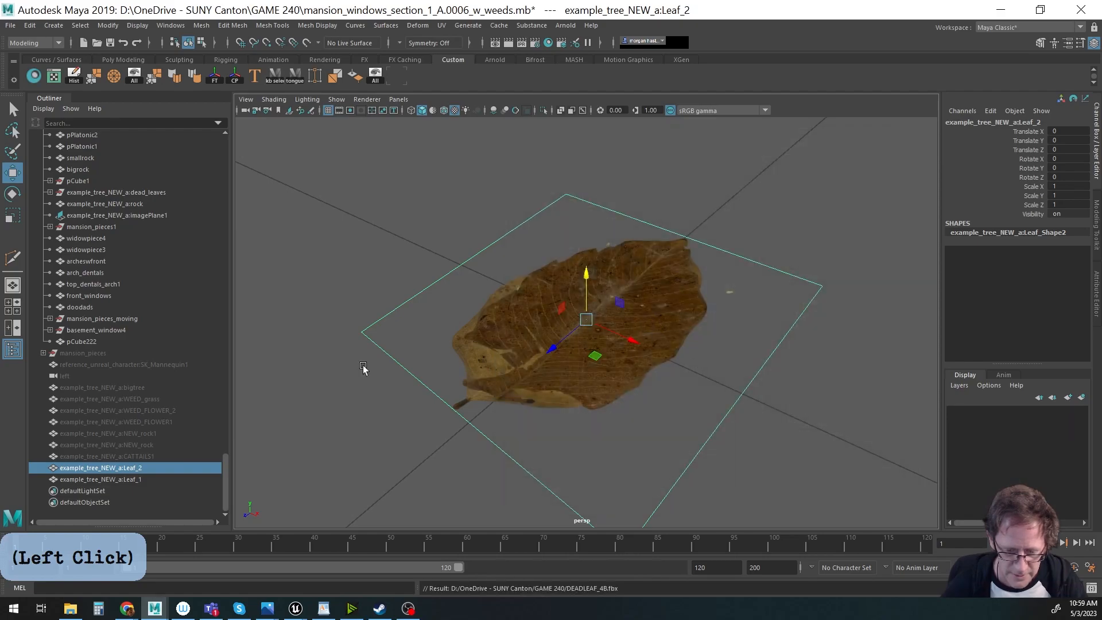
Export only Leaf_1 as FBX to the GAME 240 folder, overwriting DEADLEAF_4.fbx.
left_click(133, 481)
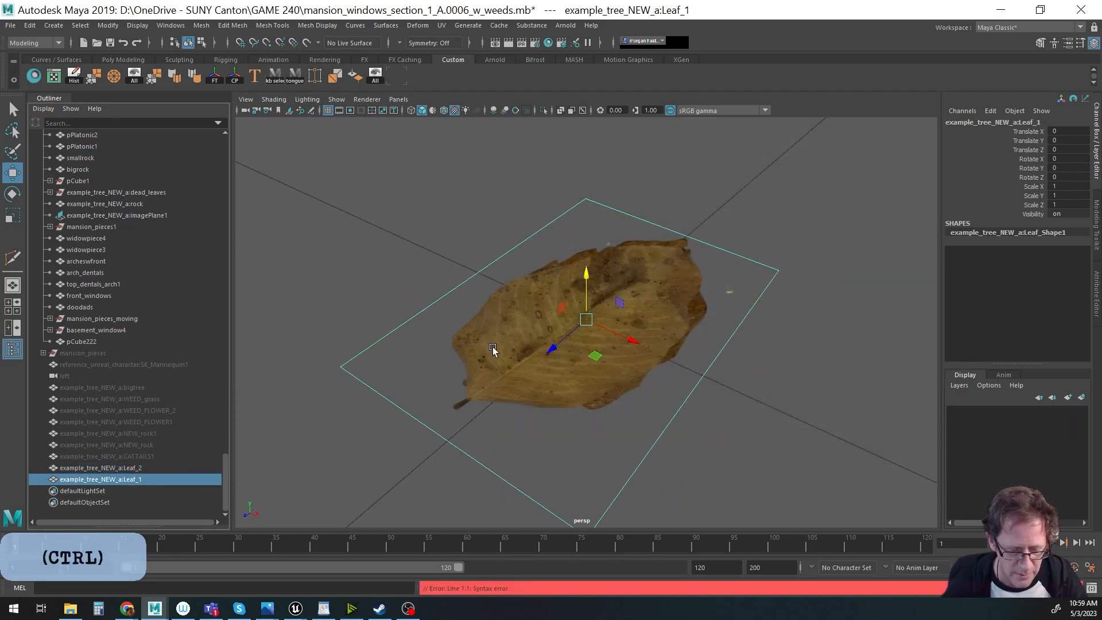
key("space")
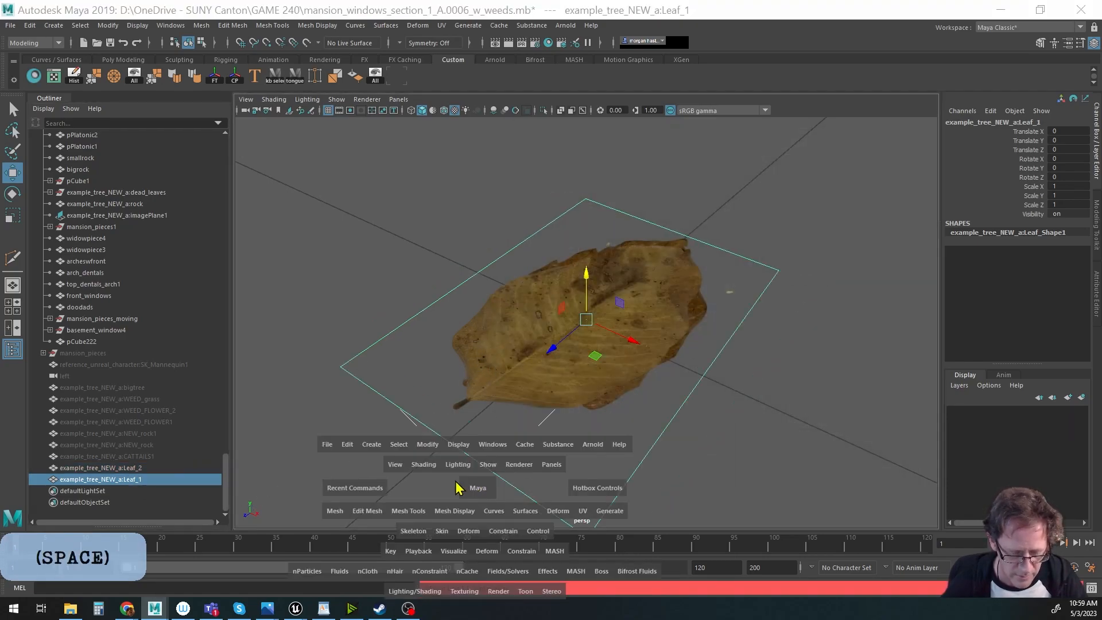
left_click(327, 445)
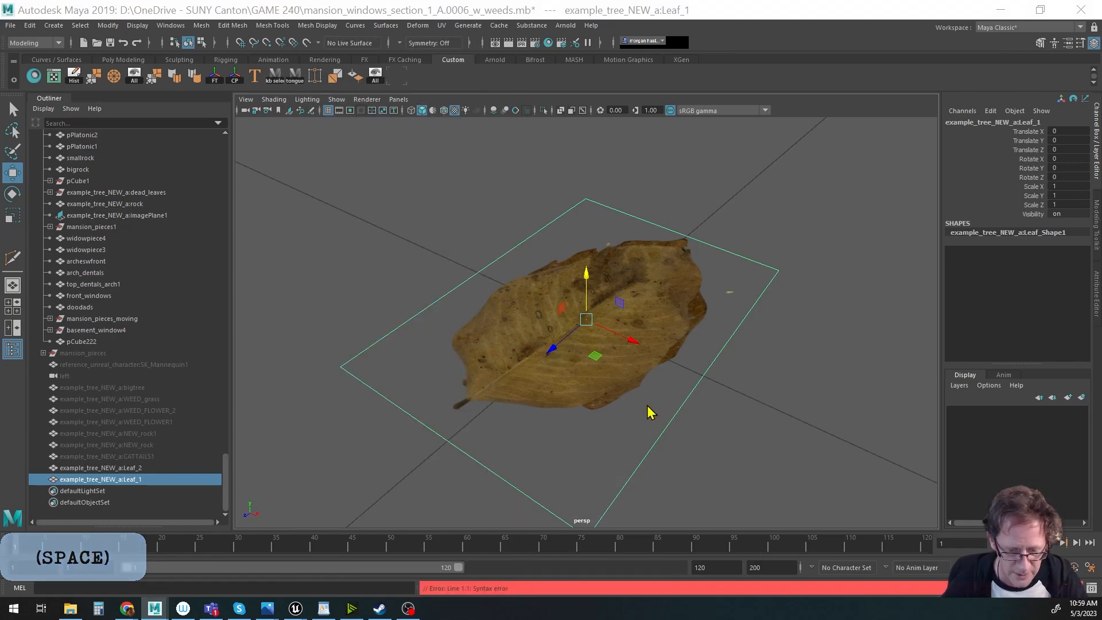
left_click_drag(747, 171, 729, 146)
scroll(716, 351, "down", 5)
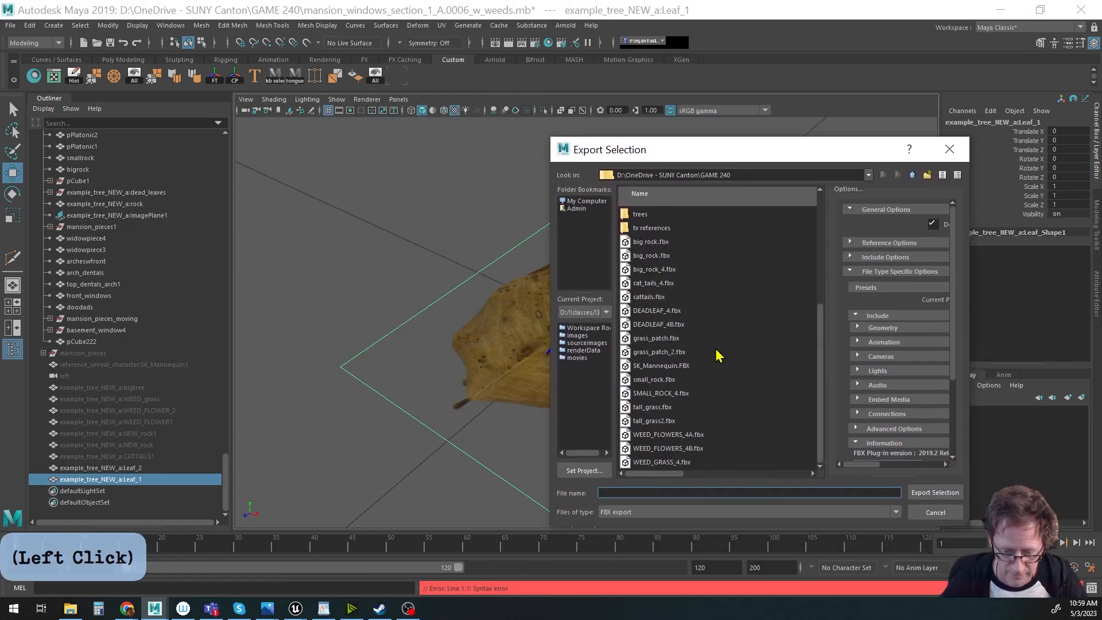
left_click(644, 312)
left_click(956, 494)
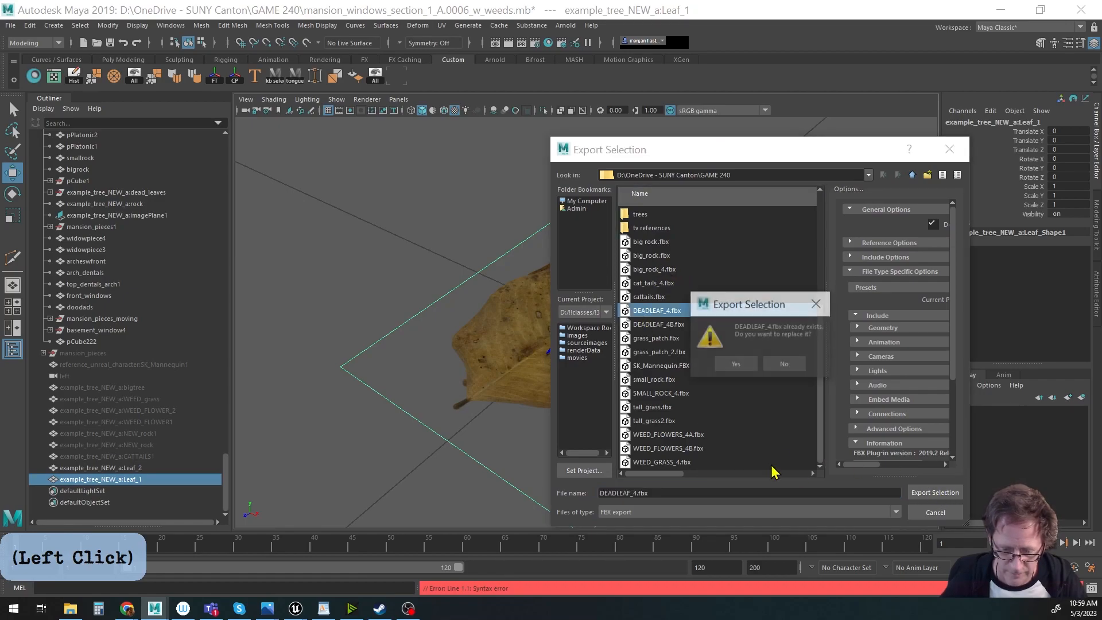
left_click(735, 361)
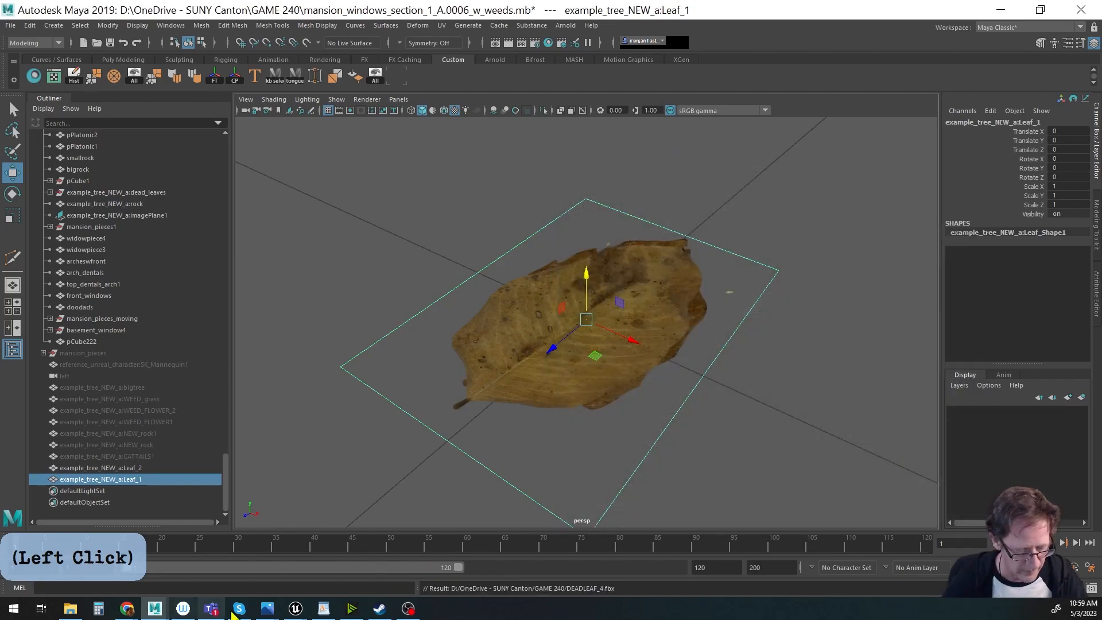
Switch back to the Unreal Editor and look at the two dead leaves beside the big rock.
left_click(295, 610)
left_click(273, 582)
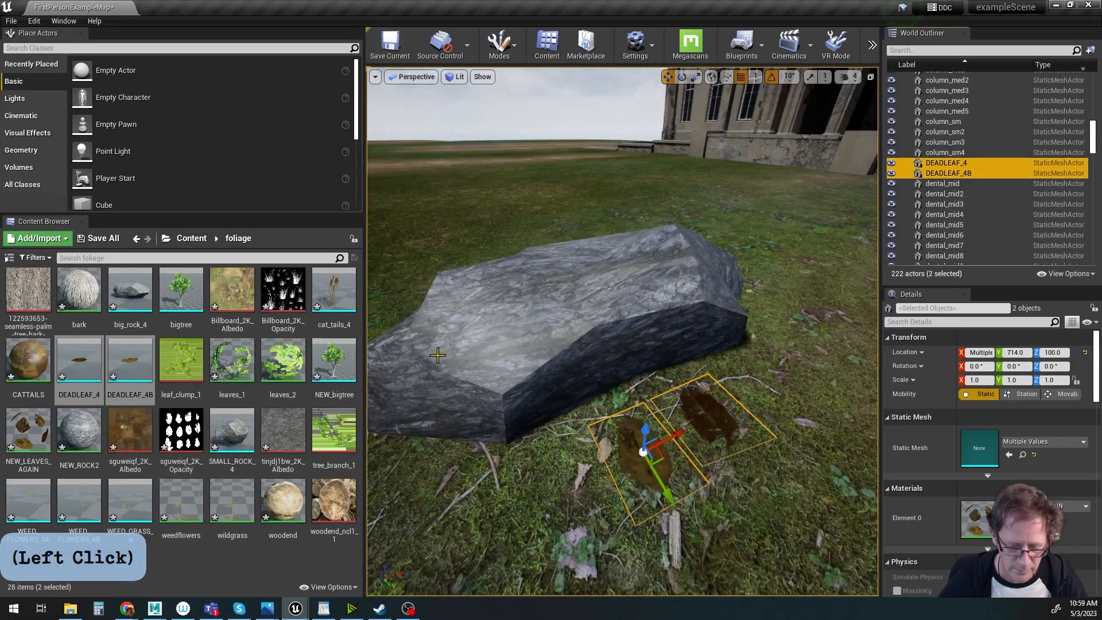
middle_click_drag(679, 462, 746, 479, "alt")
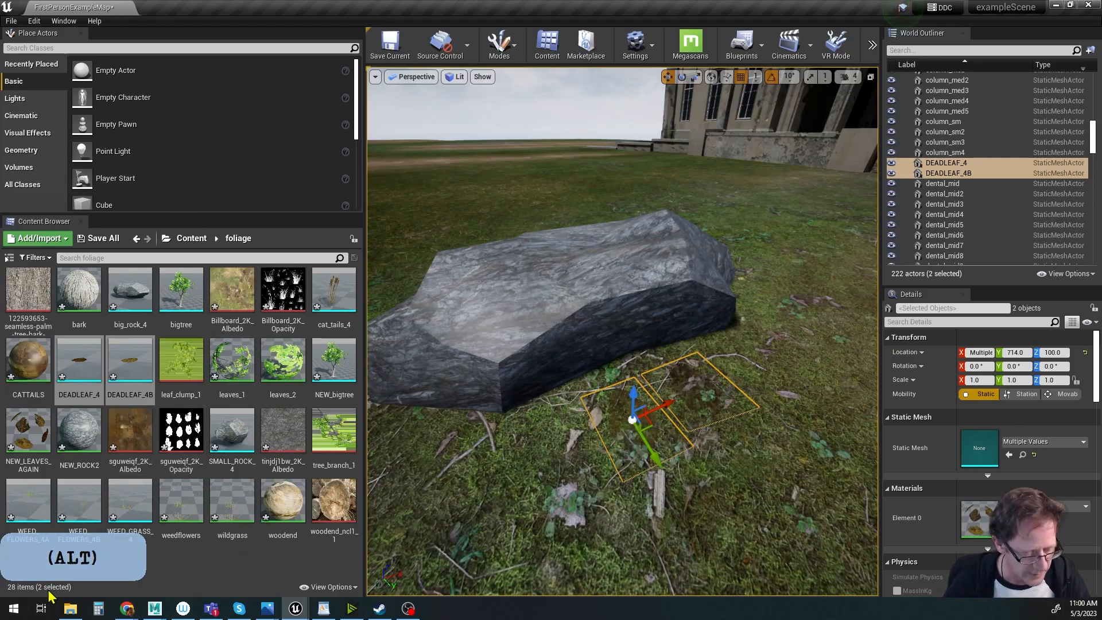
Reimport DEADLEAF_4.fbx and DEADLEAF_4B.fbx from the GAME 240 folder into Unreal's foliage content folder.
left_click(70, 609)
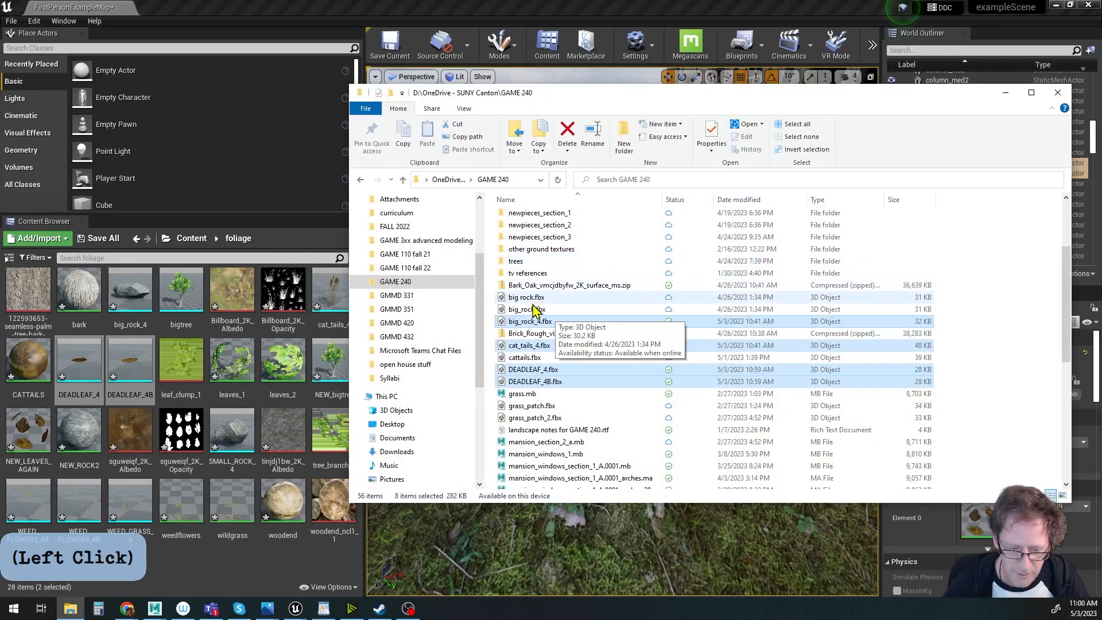
scroll(560, 339, "down", 8)
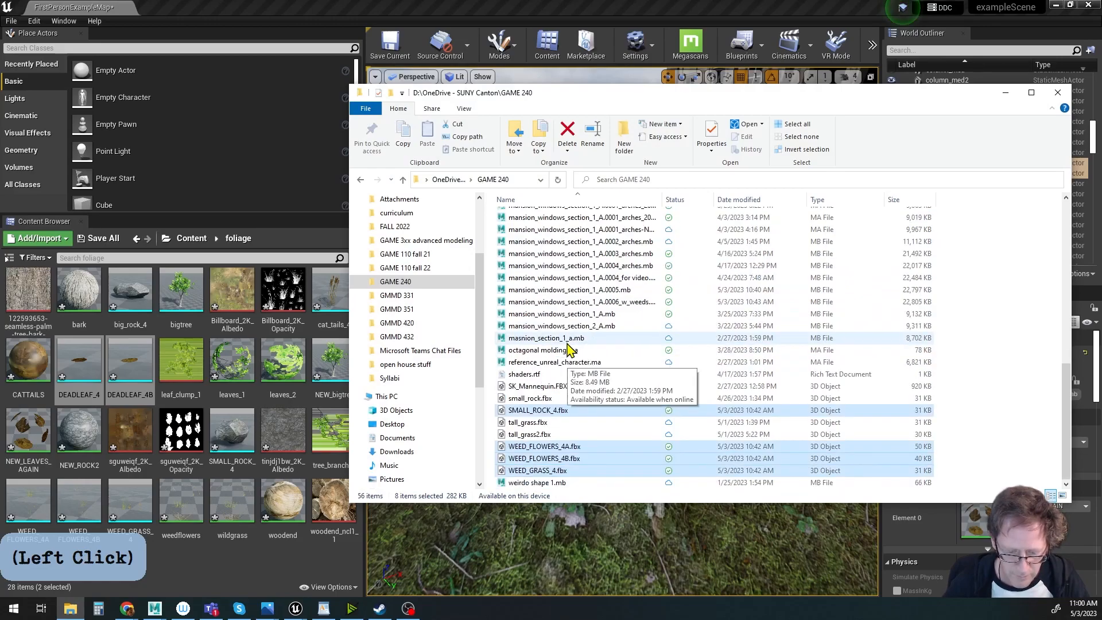
scroll(574, 349, "up", 8)
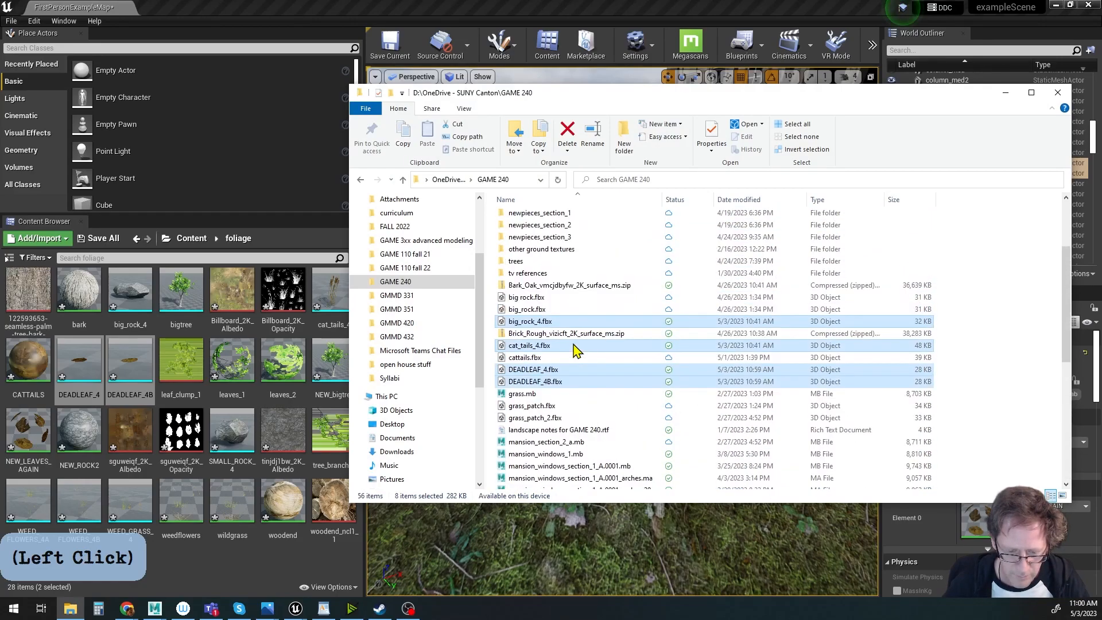
left_click(551, 372)
left_click(523, 382, "shift")
left_click_drag(512, 376, 298, 531)
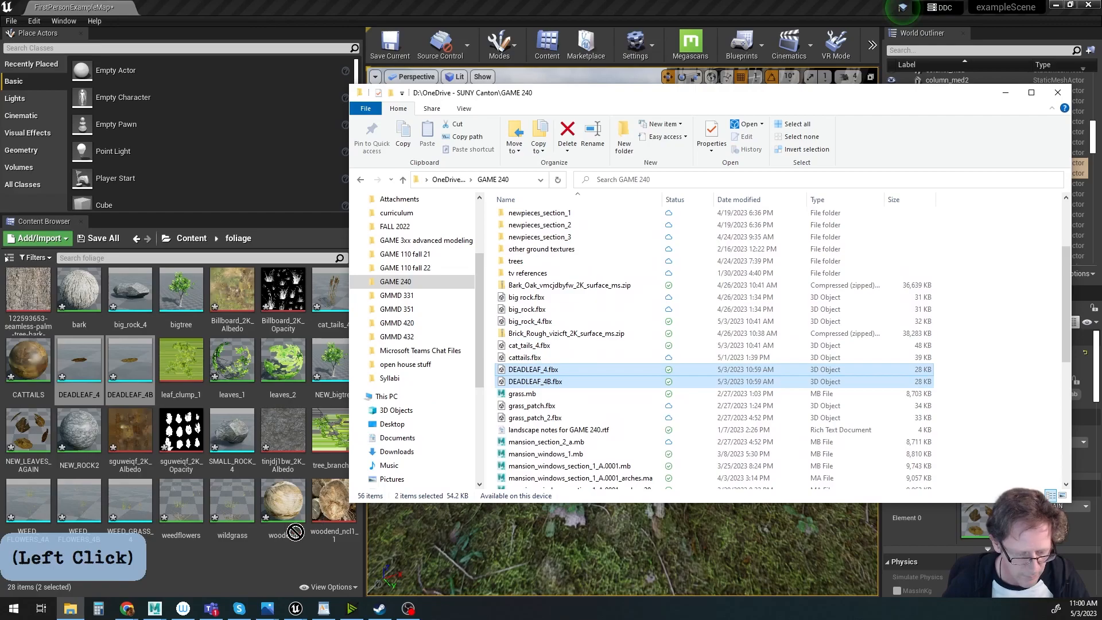
left_click(1005, 92)
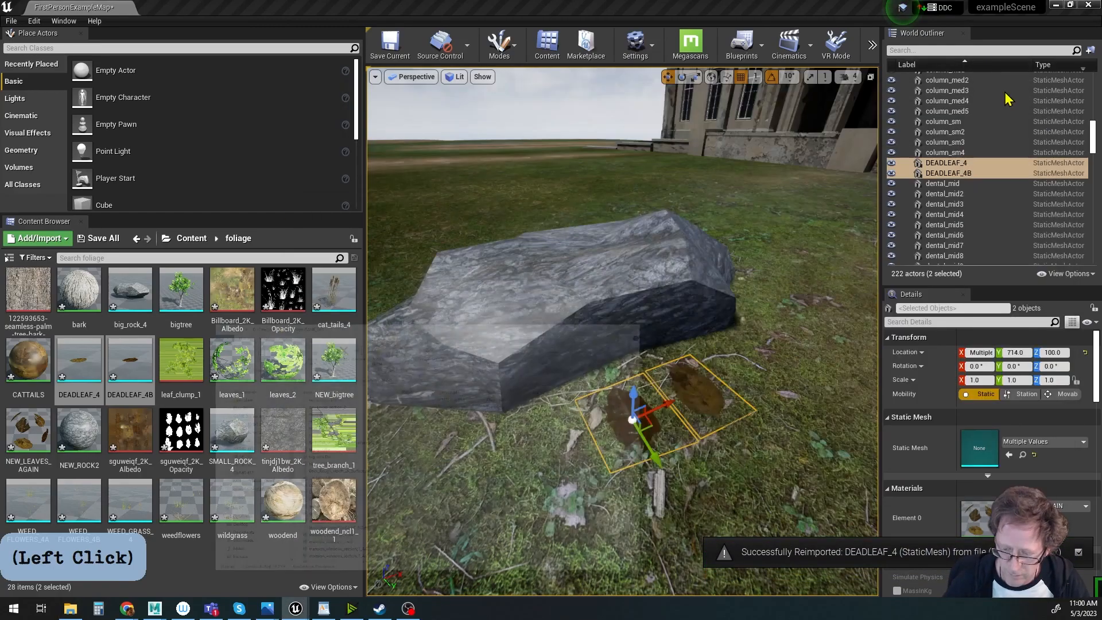
Check the reimported leaves up close and place the SMALL_ROCK_4 mesh on the ground in front of the big rock.
left_click_drag(660, 408, 623, 426, "alt")
key("f")
mouse_move(724, 420)
left_mouse_down("alt")
mouse_move(720, 344)
mouse_move(740, 419)
left_mouse_up("alt")
right_click_drag(772, 387, 660, 386, "alt")
left_click_drag(630, 395, 592, 396, "alt")
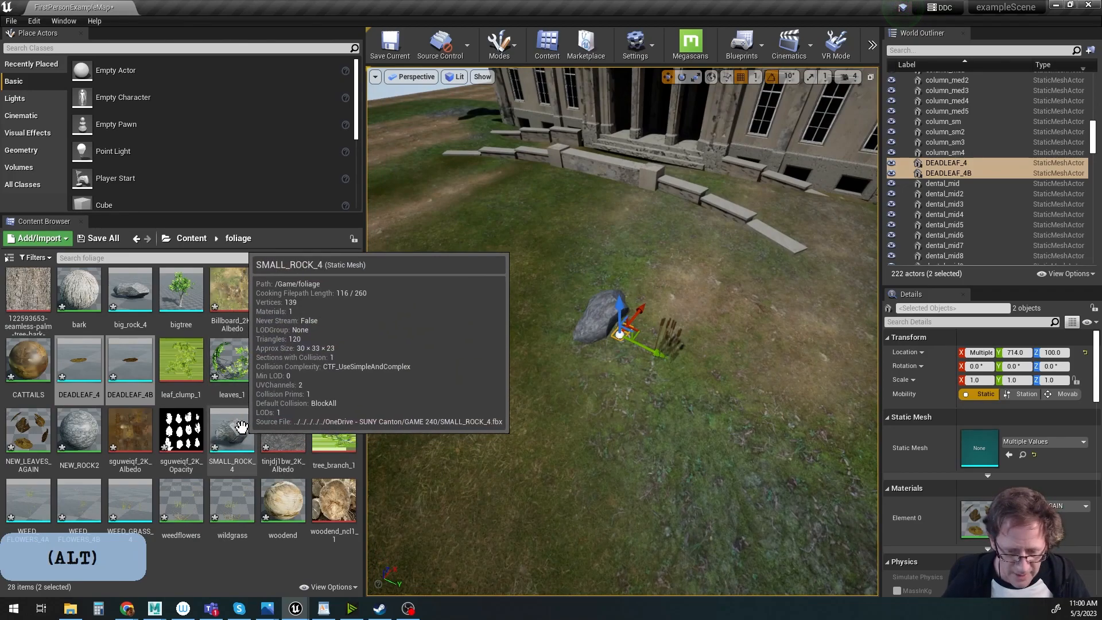
left_click_drag(230, 436, 519, 400)
left_click_drag(610, 373, 614, 371)
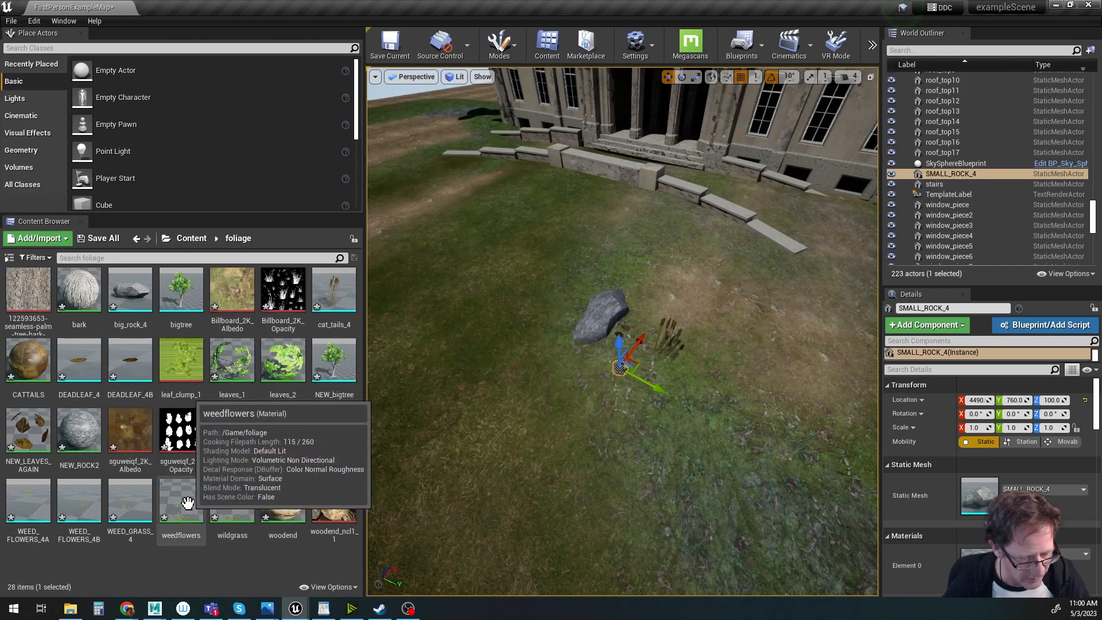
Place the WEED_GRASS_4 mesh on the lawn near the rocks and frame it in the view.
left_click(28, 503)
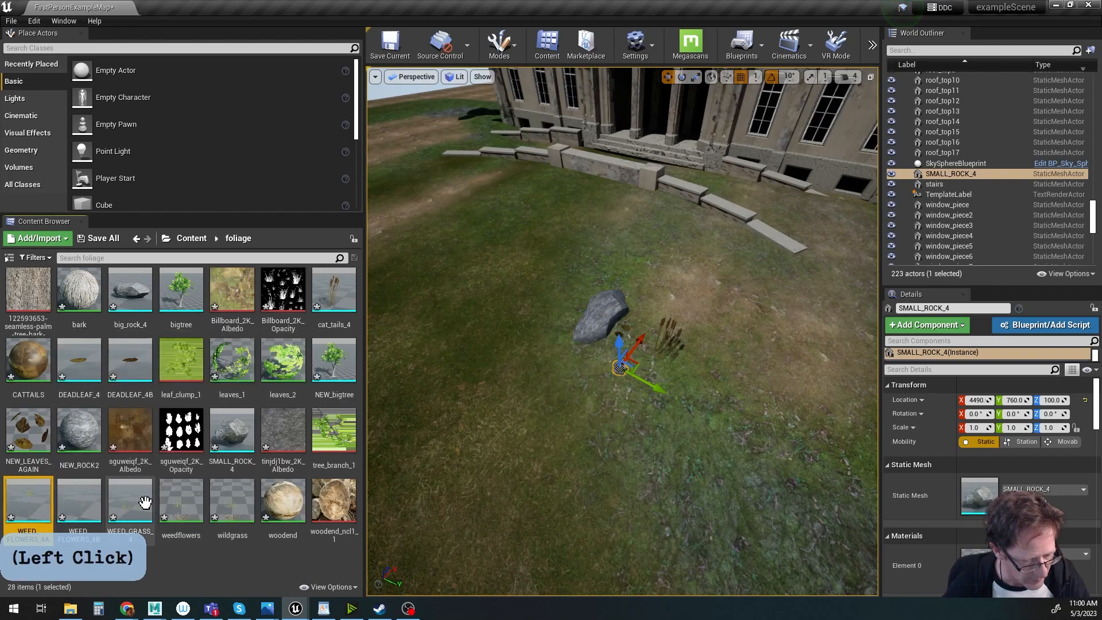
left_click(236, 501, "shift")
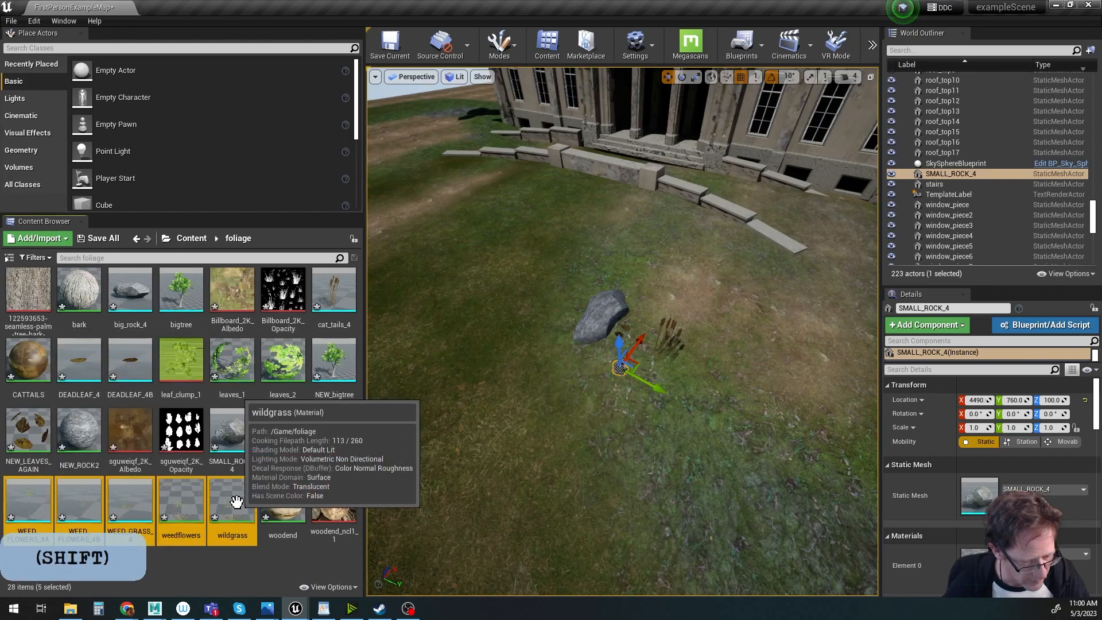
left_click(193, 553)
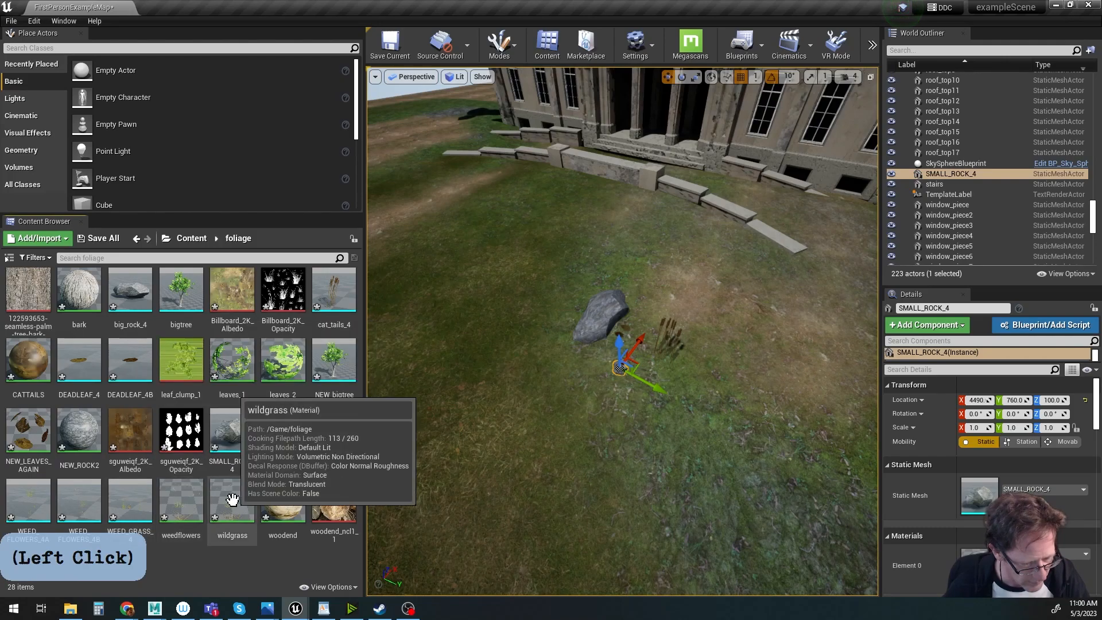
left_click_drag(129, 503, 694, 267)
key("f")
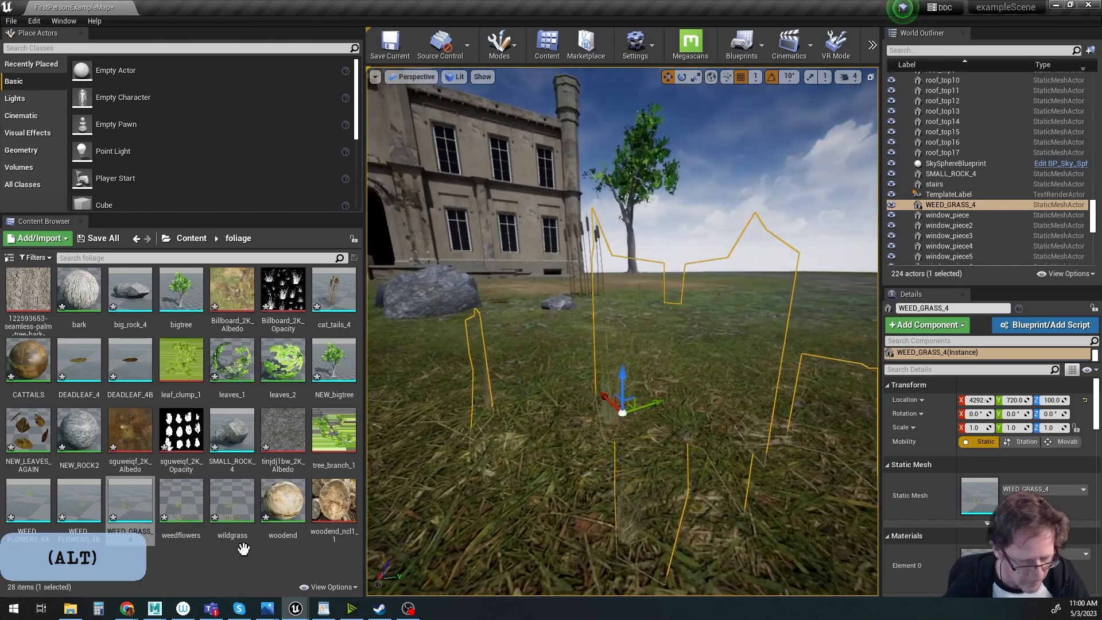
Place the WEED_FLOWERS_4A and WEED_FLOWERS_4B meshes together on the lawn near the weed grass.
left_click(29, 500)
left_click(88, 507, "shift")
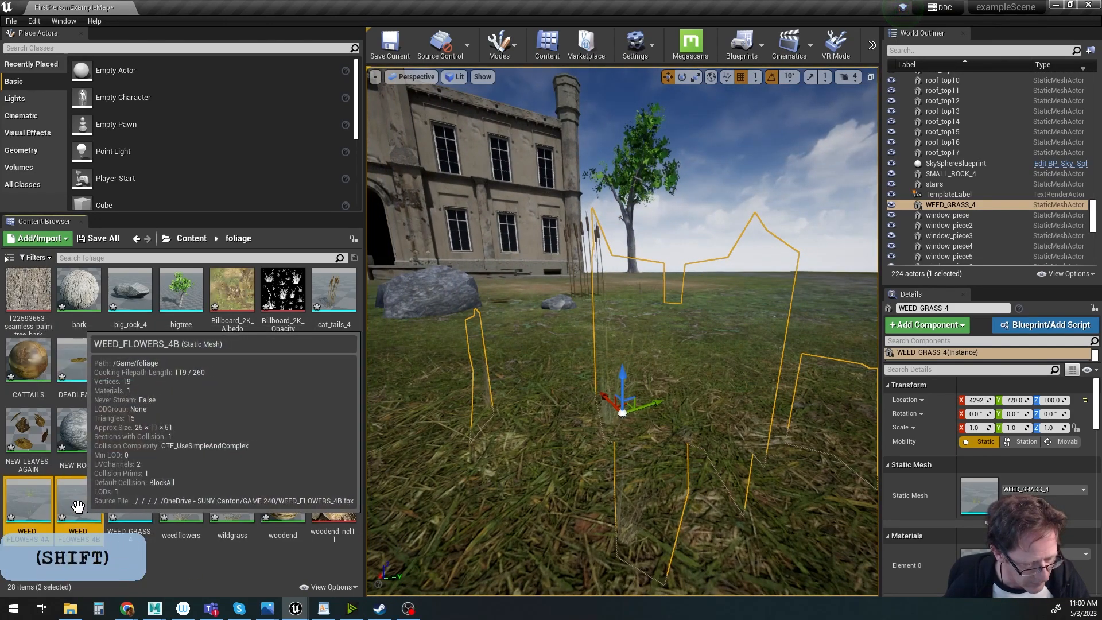
left_click_drag(87, 507, 432, 503)
left_click_drag(543, 442, 843, 465)
key("ctrl+z")
right_click_drag(843, 465, 846, 472, "alt")
left_click_drag(667, 411, 489, 374)
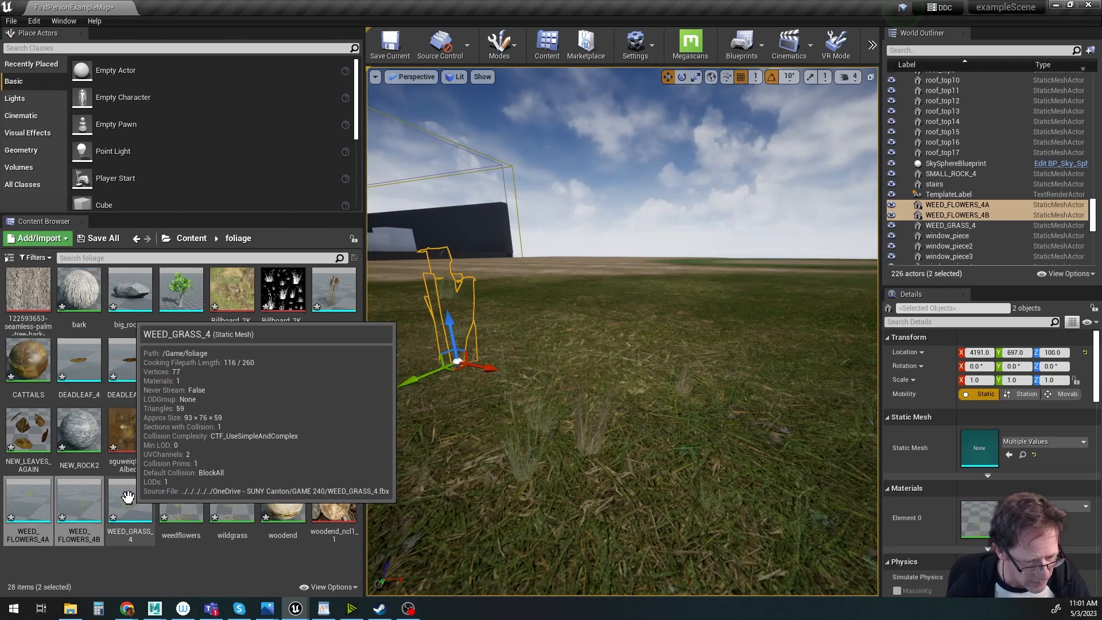
Open the weedflowers material, place its opacity Texture Sample beside the material node, and move the editor clear of the foliage assets.
double_click(182, 503)
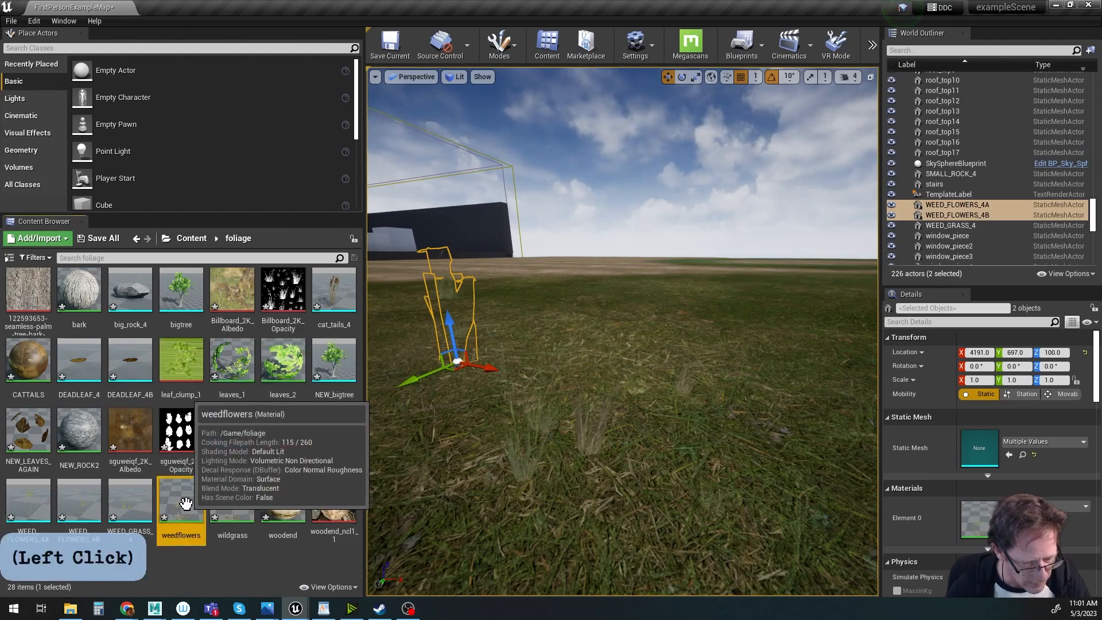
left_click_drag(786, 328, 515, 303)
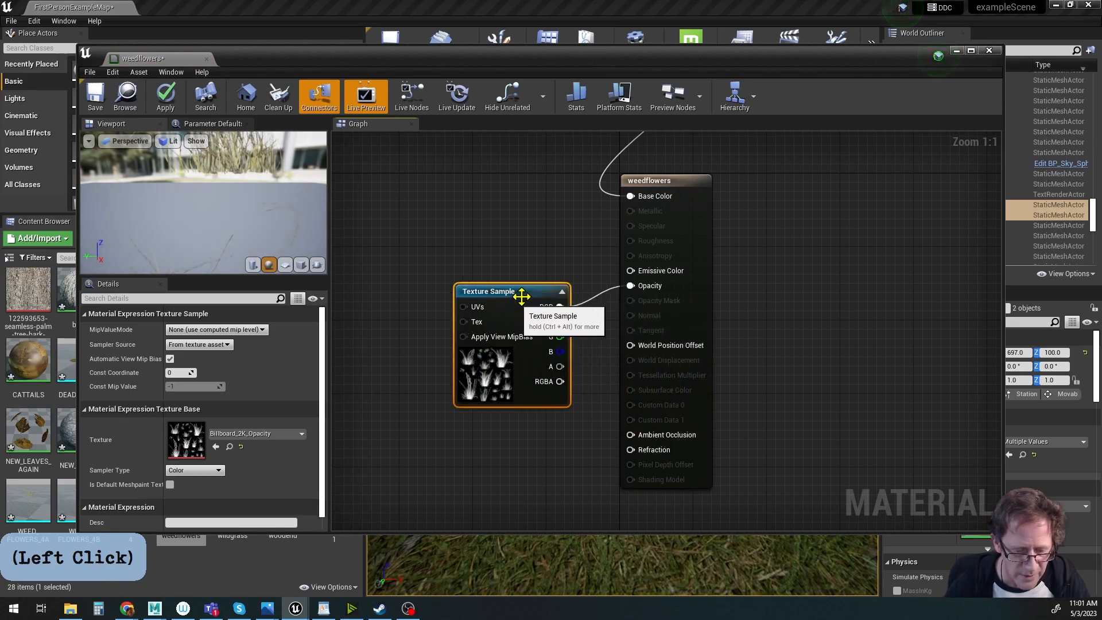
left_click_drag(418, 59, 710, 51)
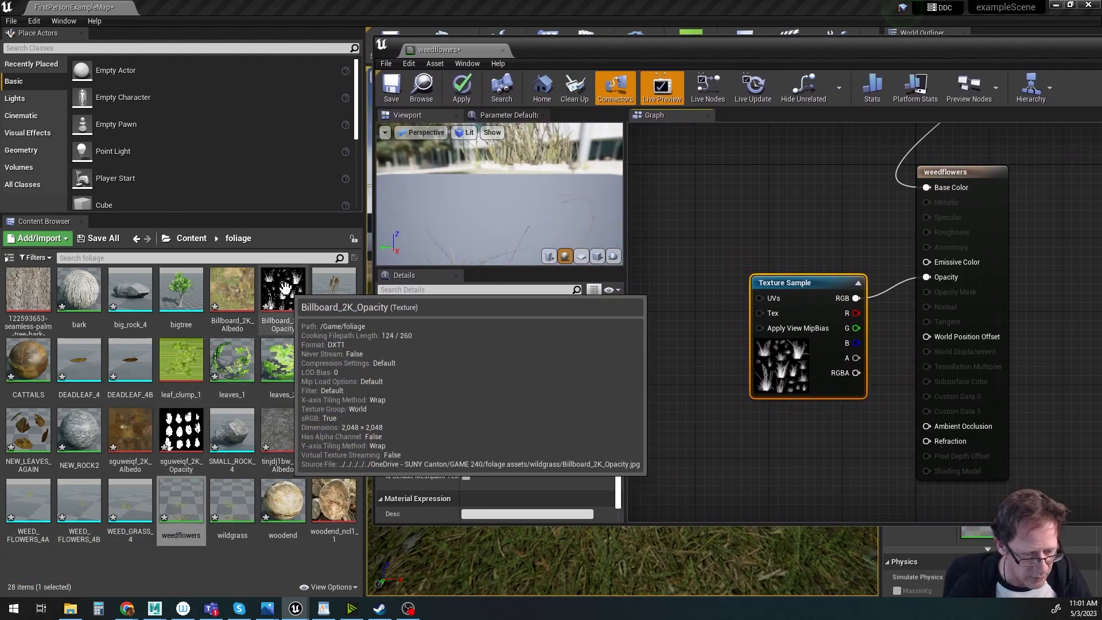
Bring the Billboard_2K Albedo, AO and Opacity images from folage assets\weedFlowers into the foliage folder, overwriting the same-named textures.
left_click(70, 608)
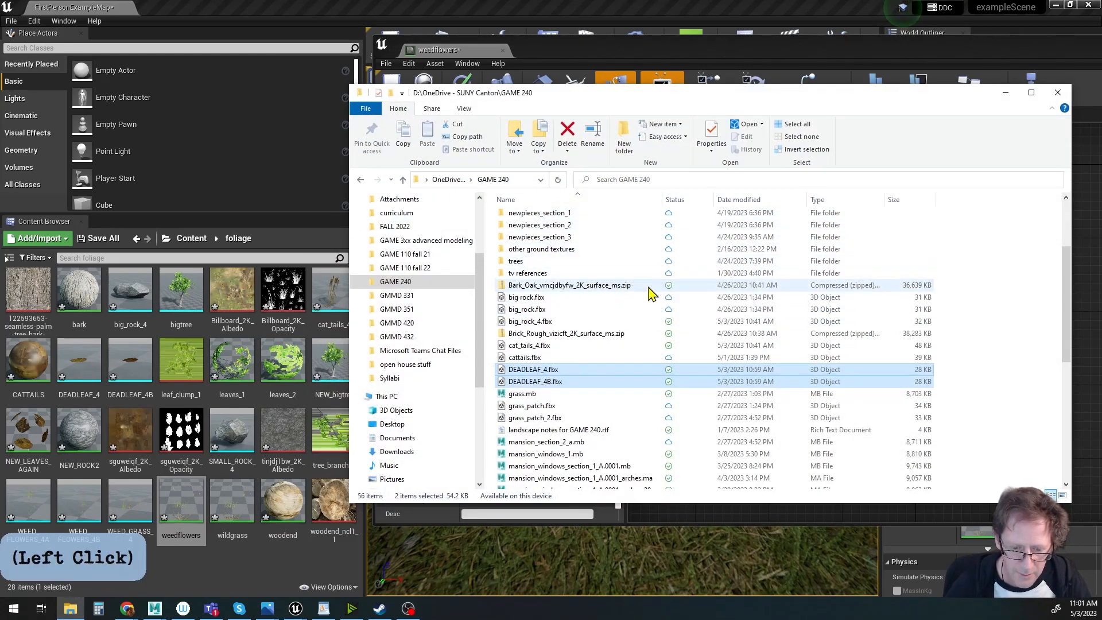
scroll(645, 284, "up", 3)
double_click(509, 265)
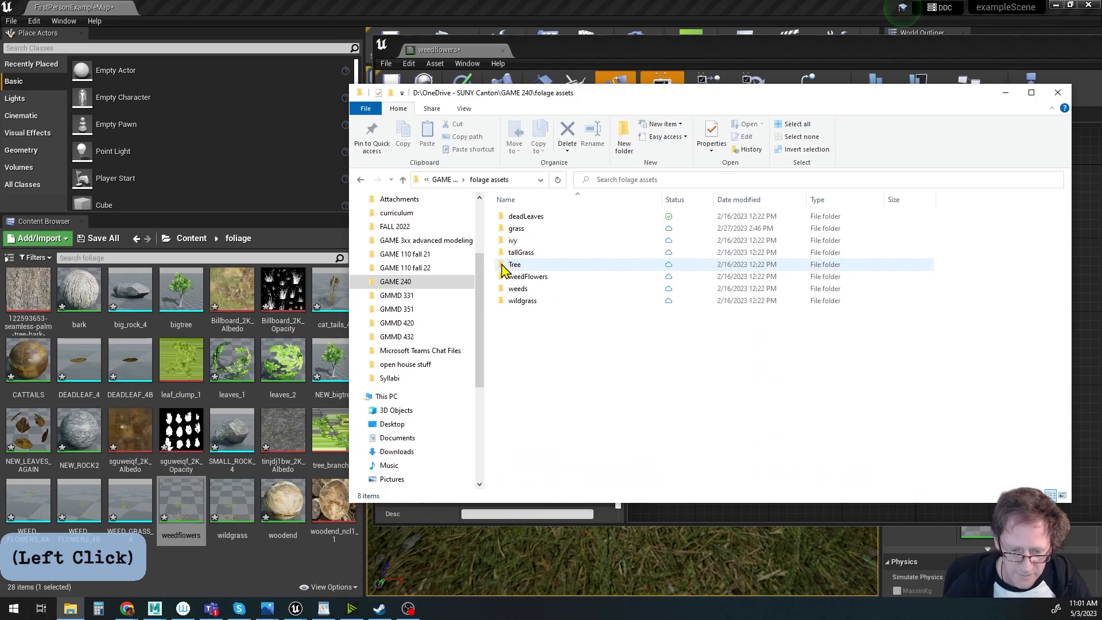
double_click(505, 278)
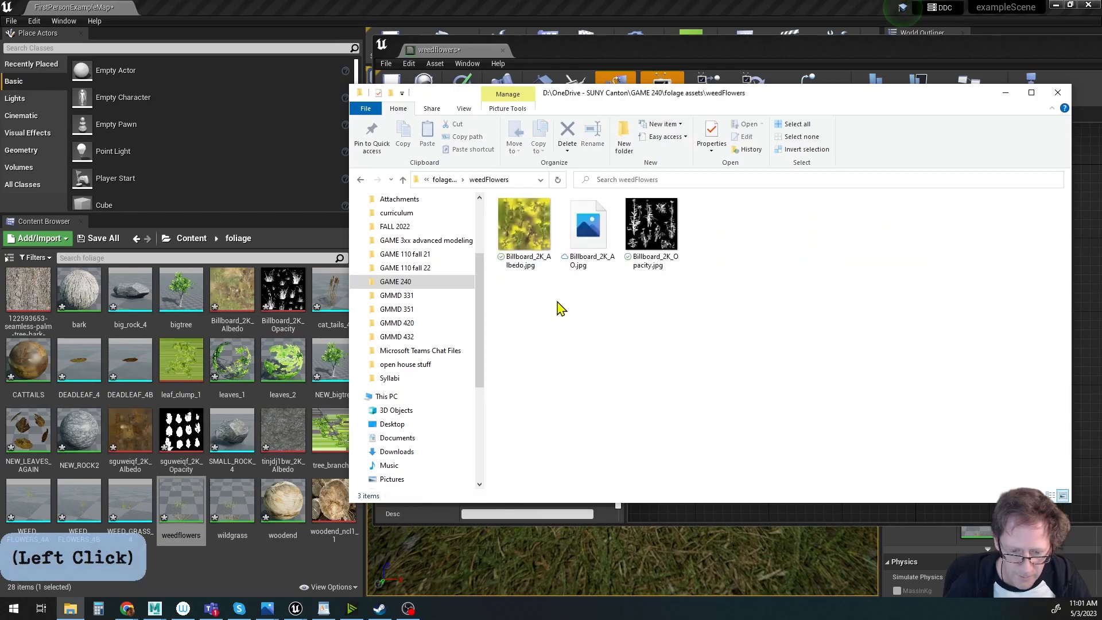
left_click(664, 235)
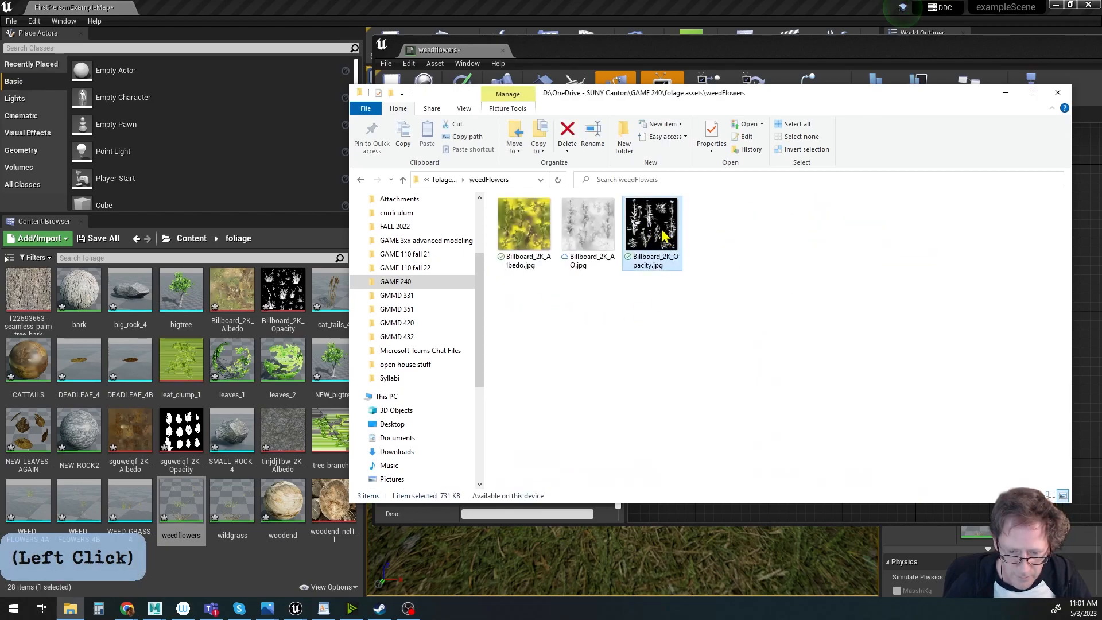
left_click_drag(593, 232, 270, 573)
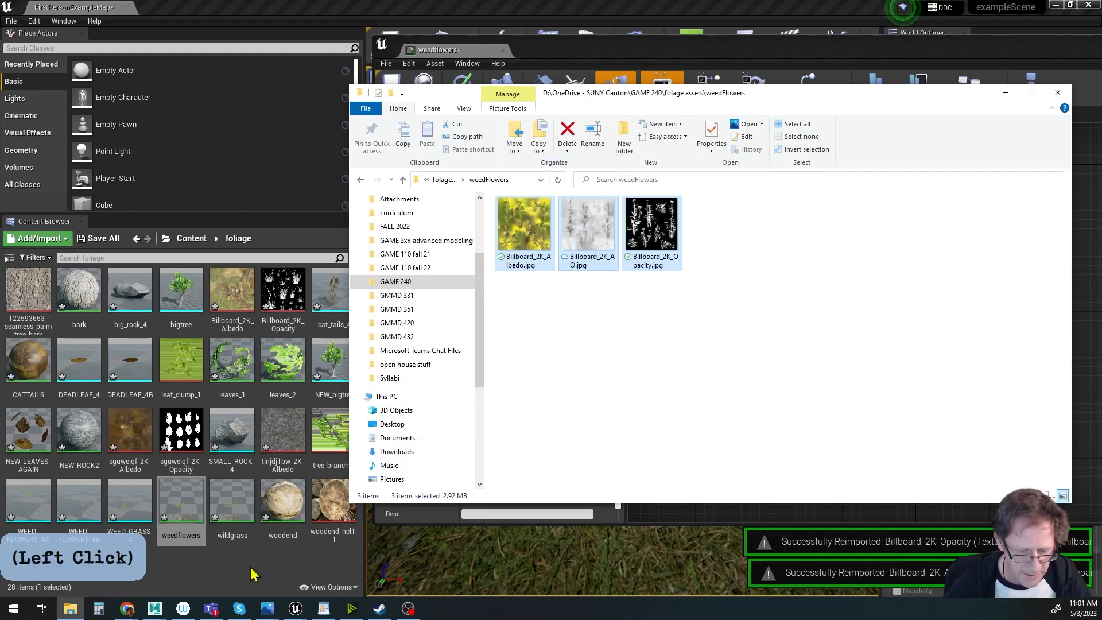
left_click(1005, 92)
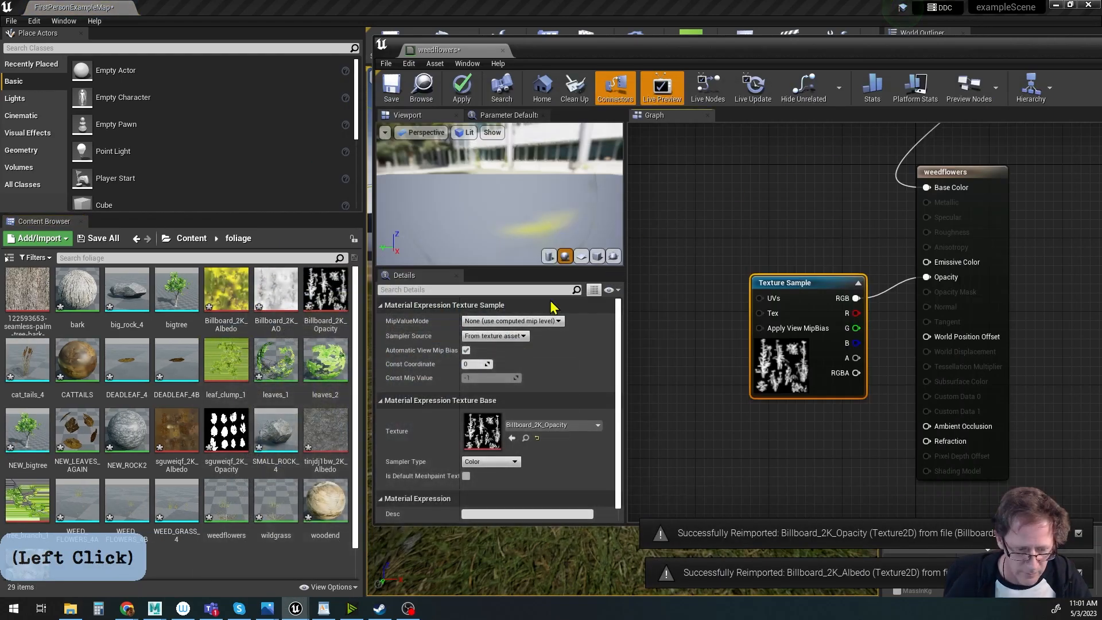
Add the Billboard_2K Albedo, AO and Opacity textures to the weedflowers graph and separate the new albedo sample.
left_click(224, 292)
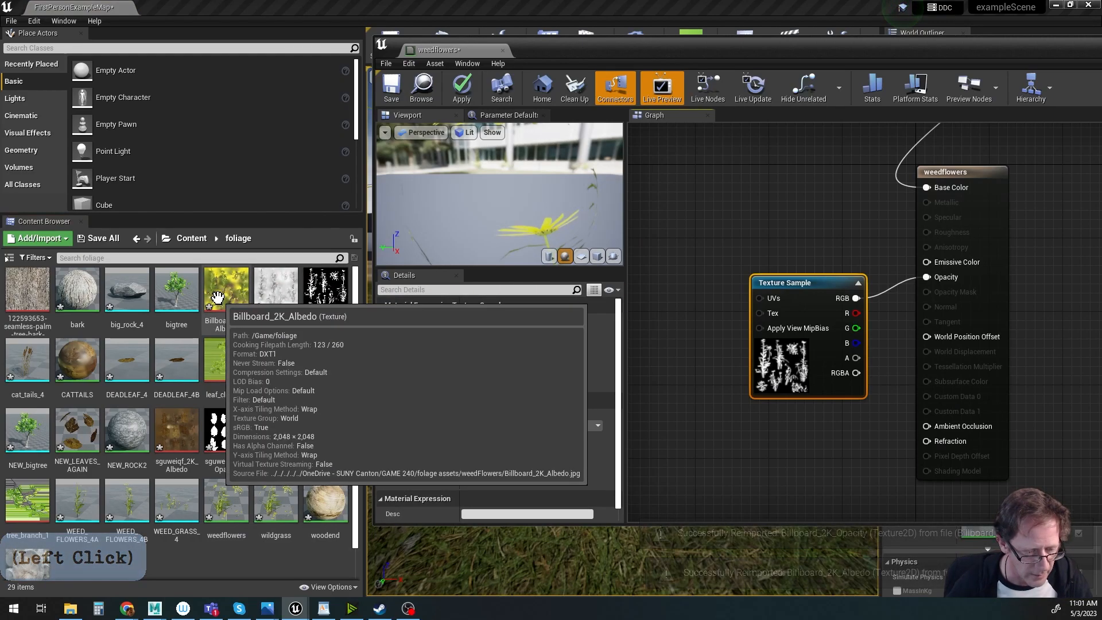
left_click(276, 290, "ctrl")
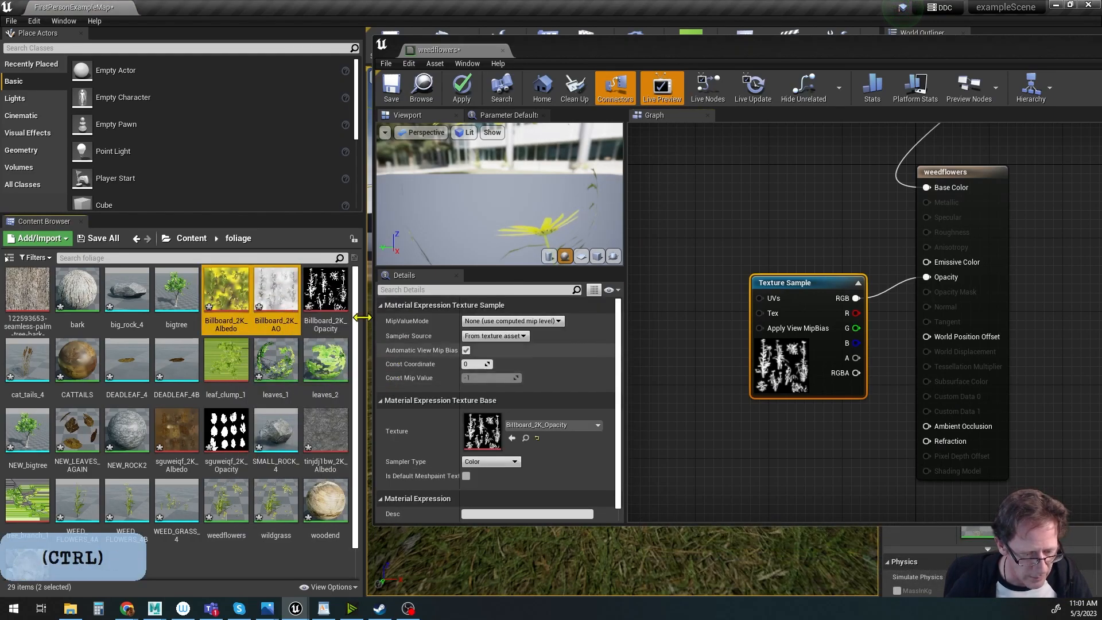
left_click(327, 290, "ctrl")
left_click_drag(239, 301, 722, 444)
scroll(849, 384, "down", 2)
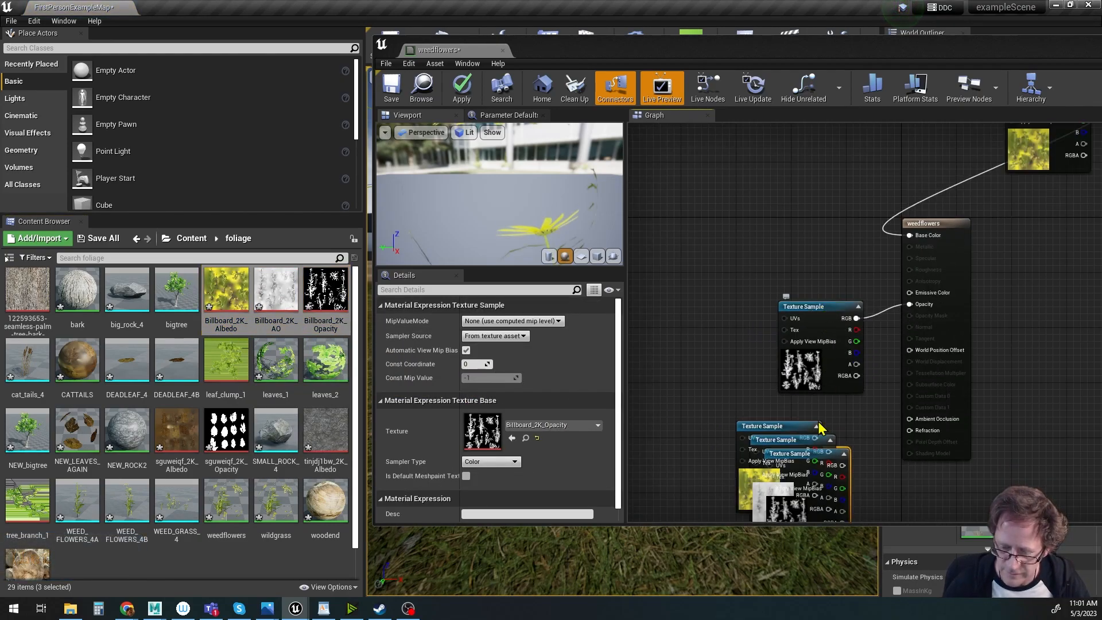
left_click_drag(772, 426, 715, 222)
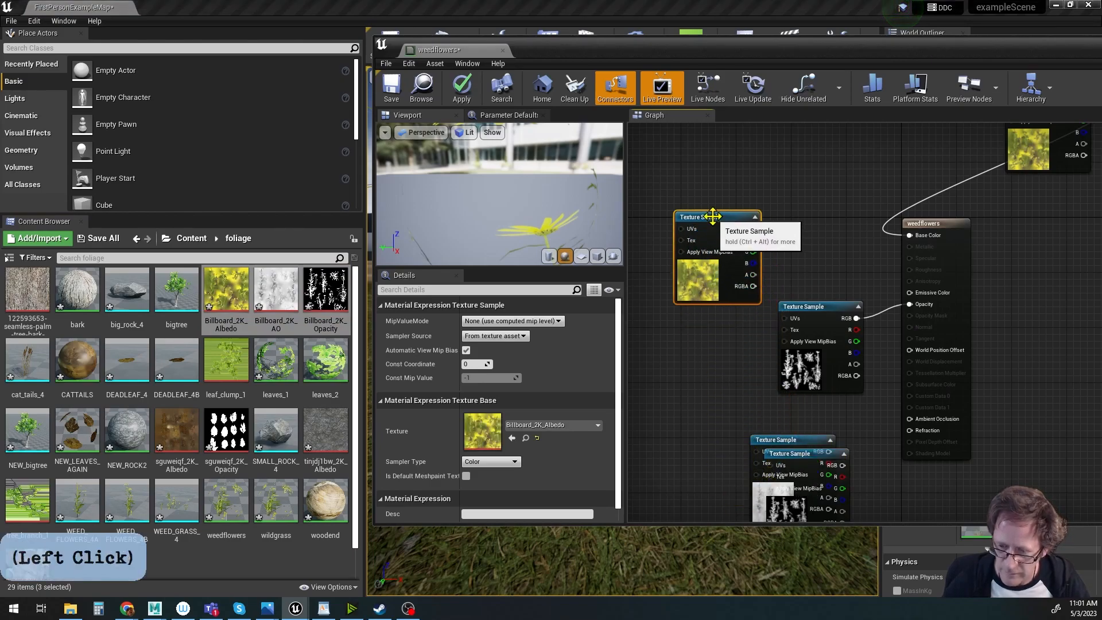
Rearrange the connected albedo and opacity samples and the weedflowers node so the inputs run left to right.
right_click_drag(998, 243, 921, 309)
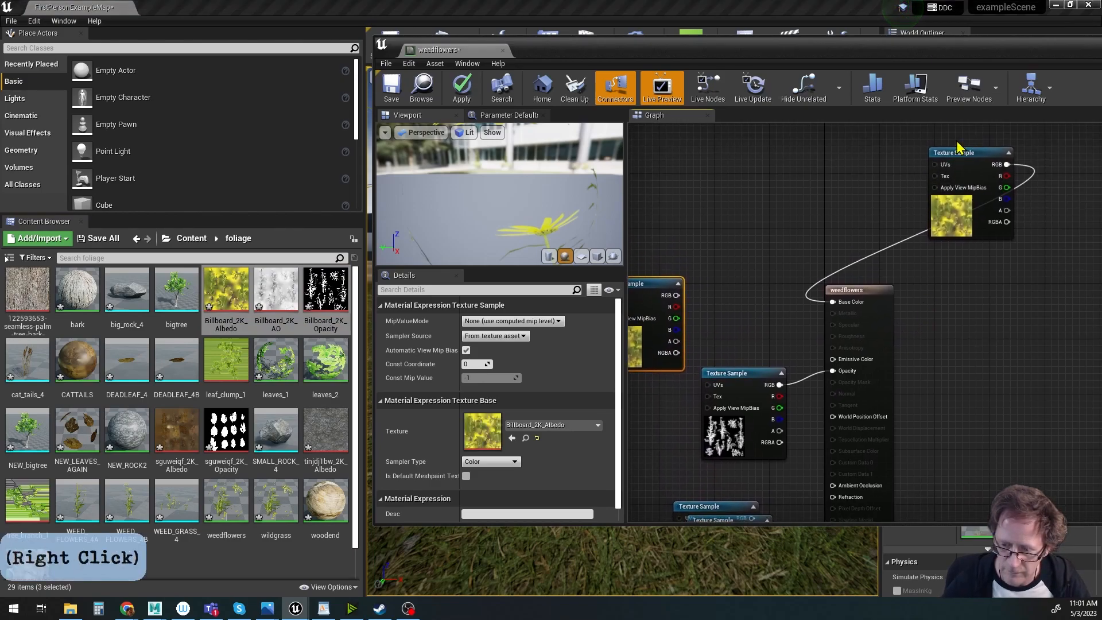
left_click_drag(962, 159, 753, 184)
left_click_drag(856, 288, 1000, 225)
left_click_drag(745, 374, 811, 372)
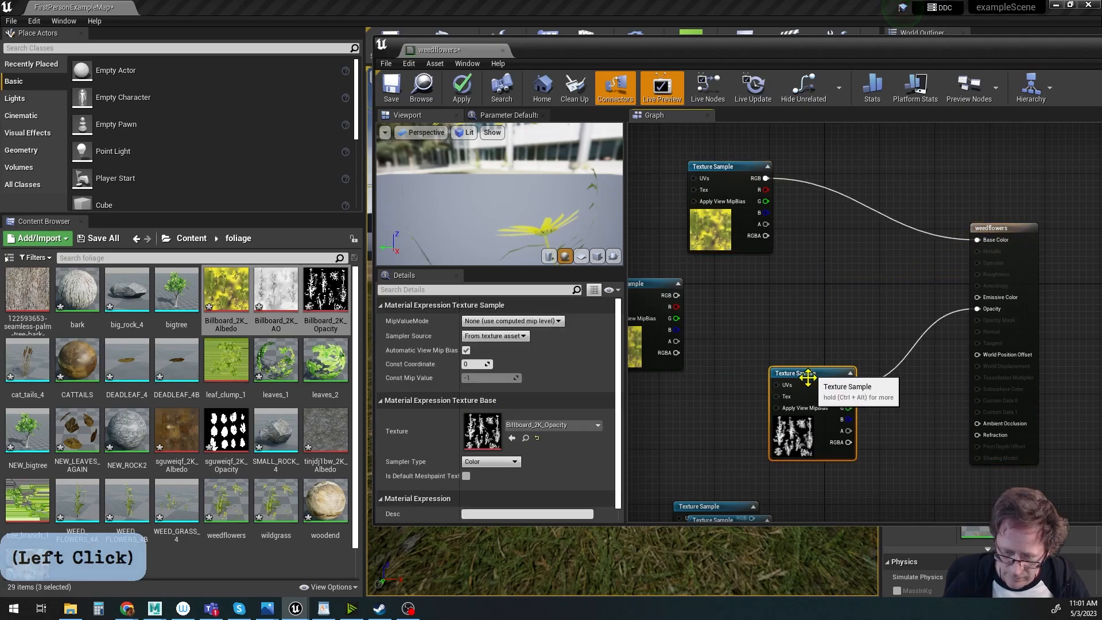
Connect the Billboard_2K_AO sample to Ambient Occlusion and delete the unconnected duplicate albedo and opacity samples.
right_click_drag(735, 447, 779, 349)
left_click_drag(770, 431, 887, 392)
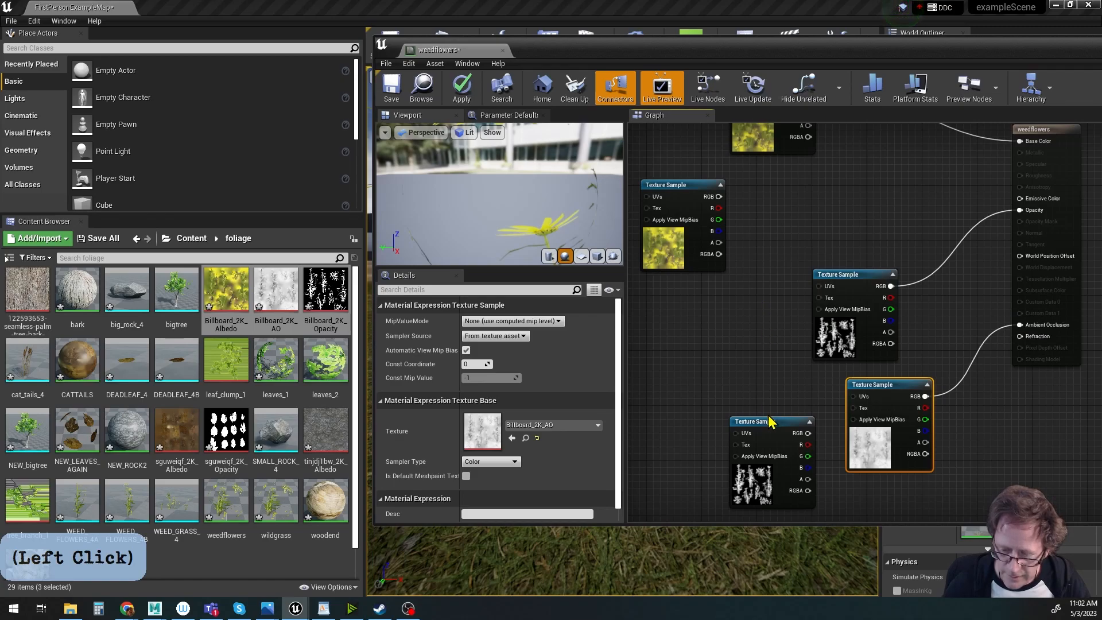
key("Delete")
right_click_drag(732, 213, 804, 243)
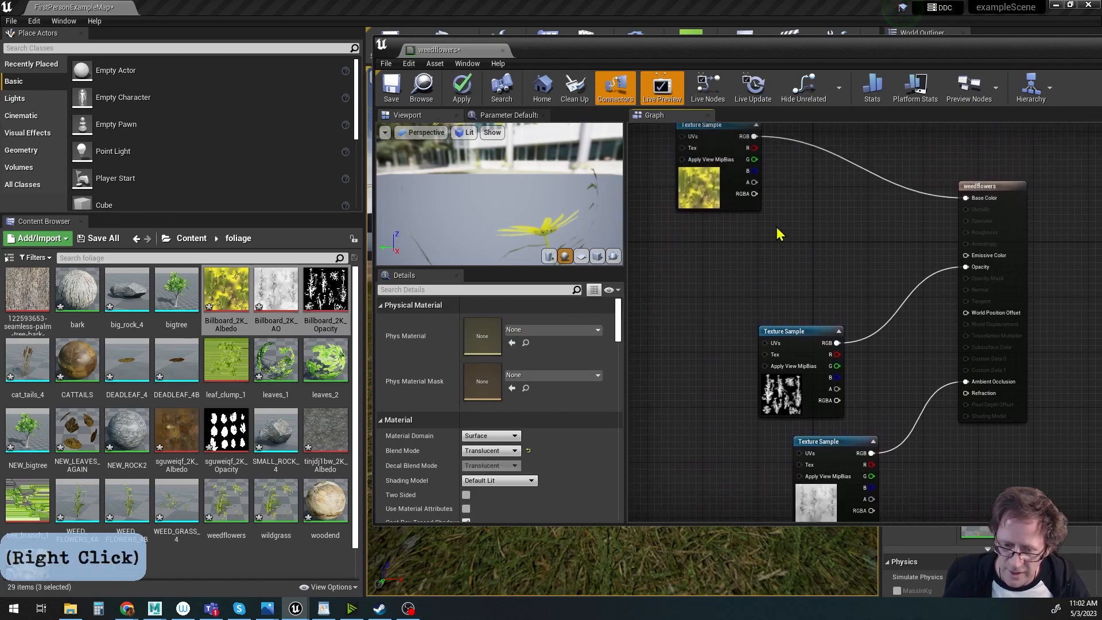
Set the weedflowers Blend Mode to Masked, connect the opacity sample to Opacity Mask, and tidy the texture nodes.
left_click_drag(488, 195, 614, 201, "alt")
mouse_move(500, 201)
right_mouse_down("alt")
mouse_move(579, 201)
mouse_move(500, 201)
right_mouse_up("alt")
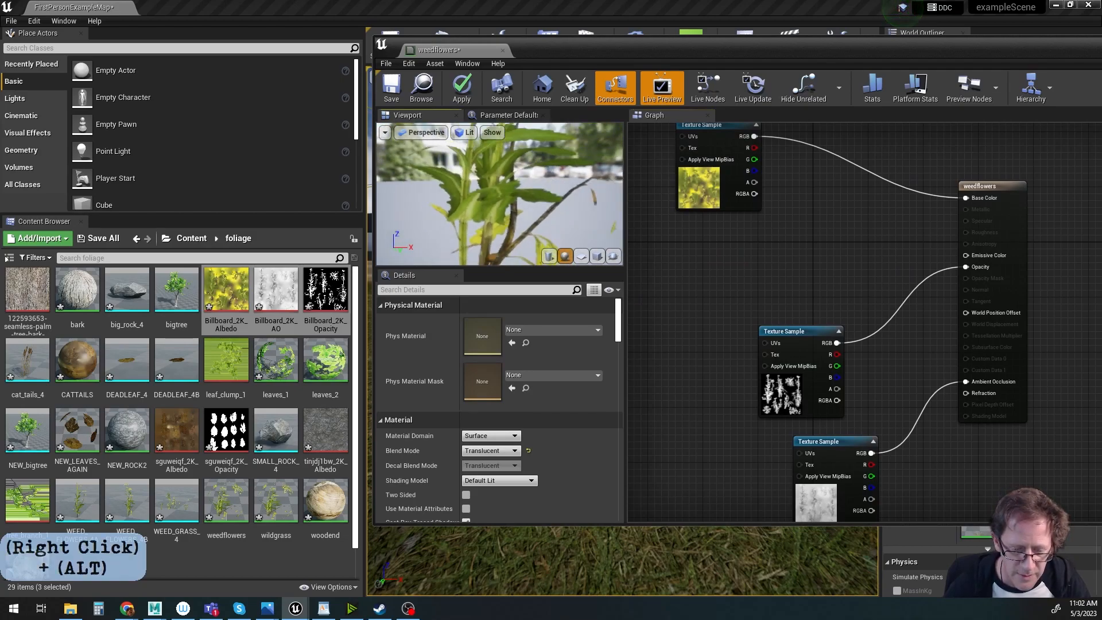
left_click(511, 452)
left_click(474, 468)
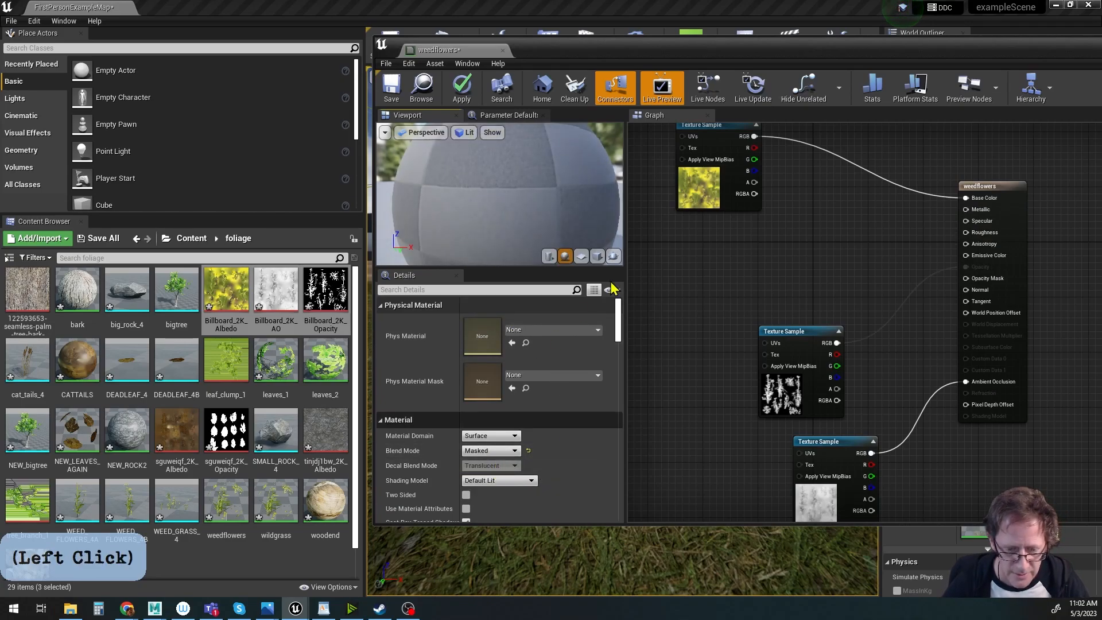
left_click_drag(802, 330, 794, 289)
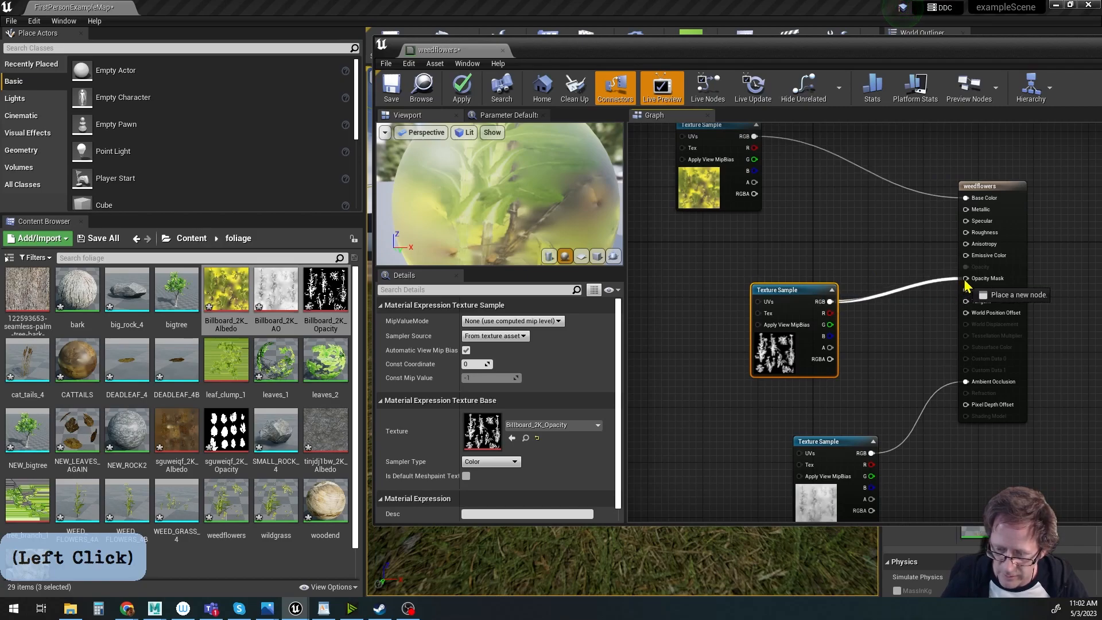
left_click_drag(966, 285, 966, 279)
left_click_drag(596, 226, 534, 227, "alt")
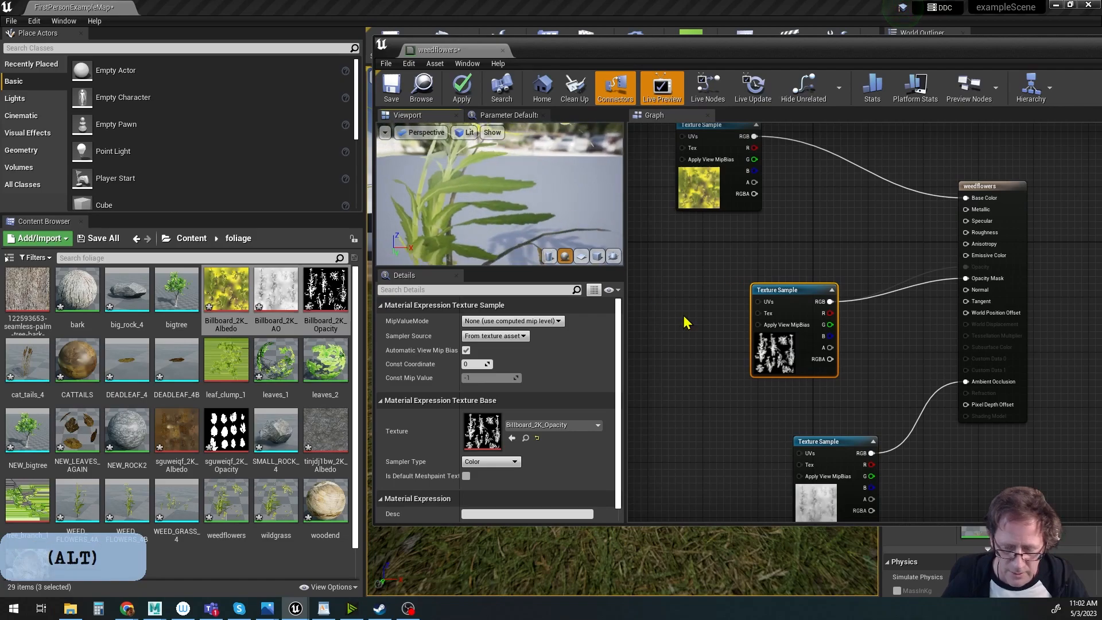
left_click_drag(831, 443, 851, 413)
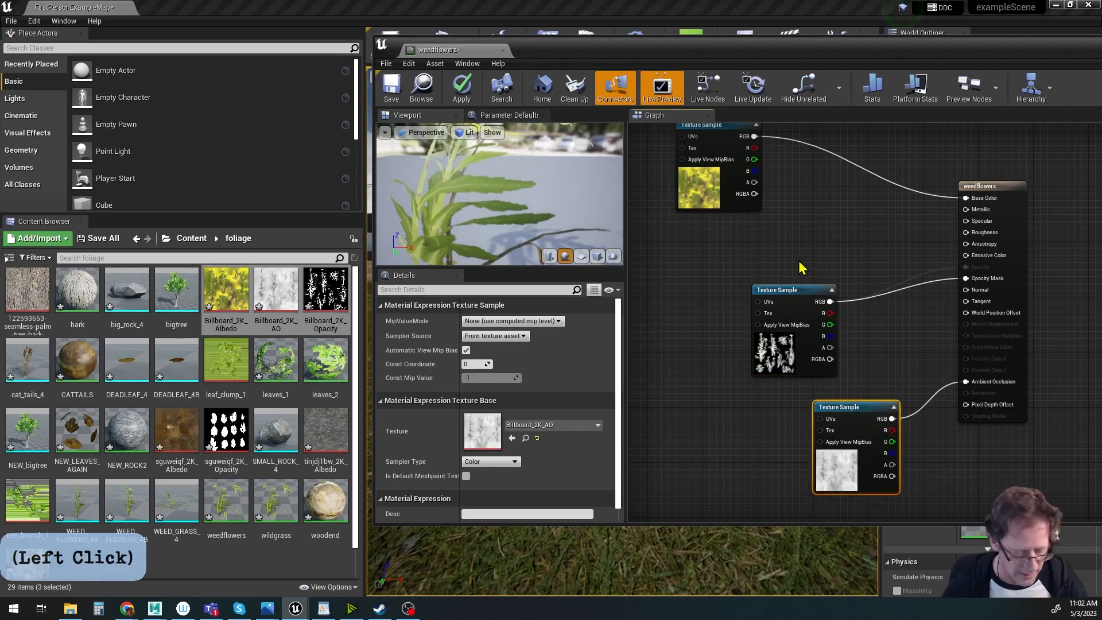
Add a constant of 0, connect it to the weedflowers Specular input, and move the AO texture sample clear of the other nodes.
left_click(811, 239)
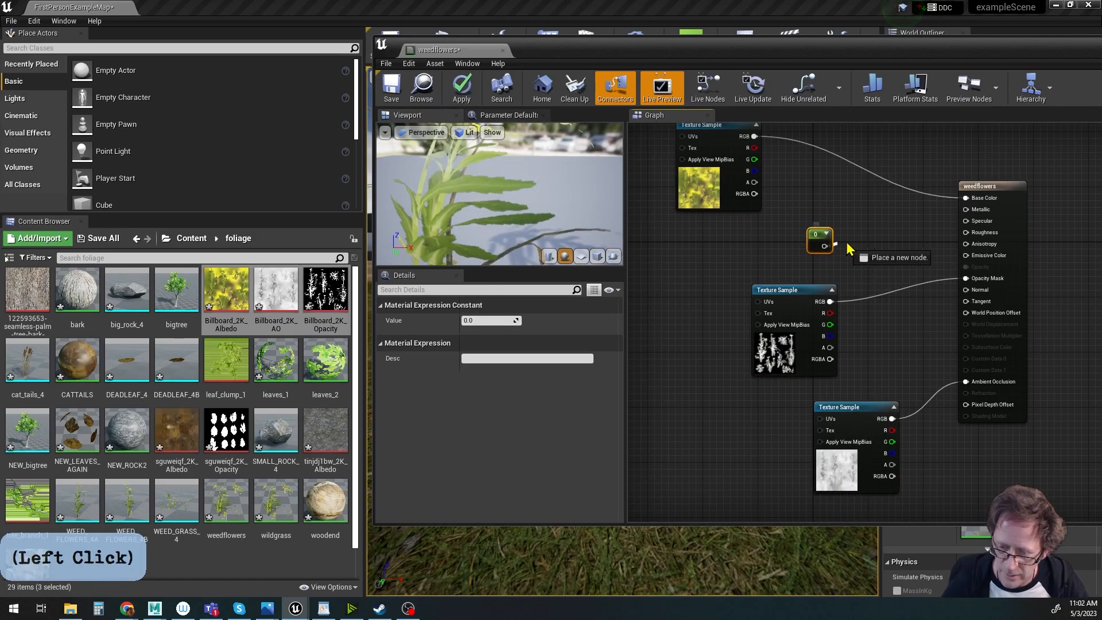
left_click_drag(962, 226, 966, 221)
left_click_drag(563, 248, 502, 238, "alt")
left_click_drag(503, 201, 550, 190, "alt")
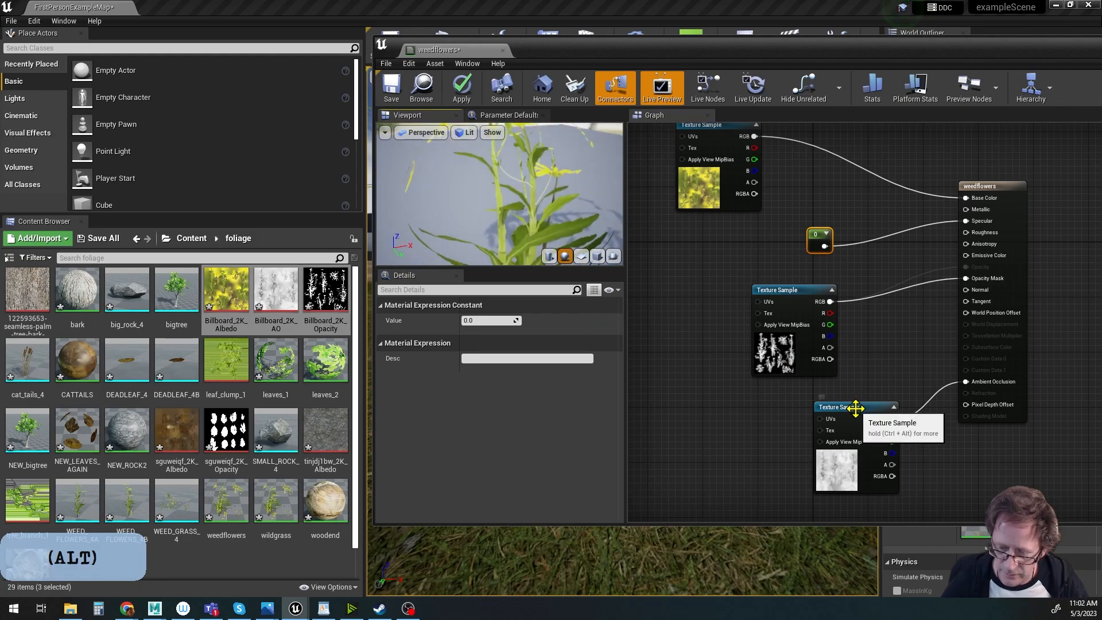
left_click_drag(855, 408, 890, 422)
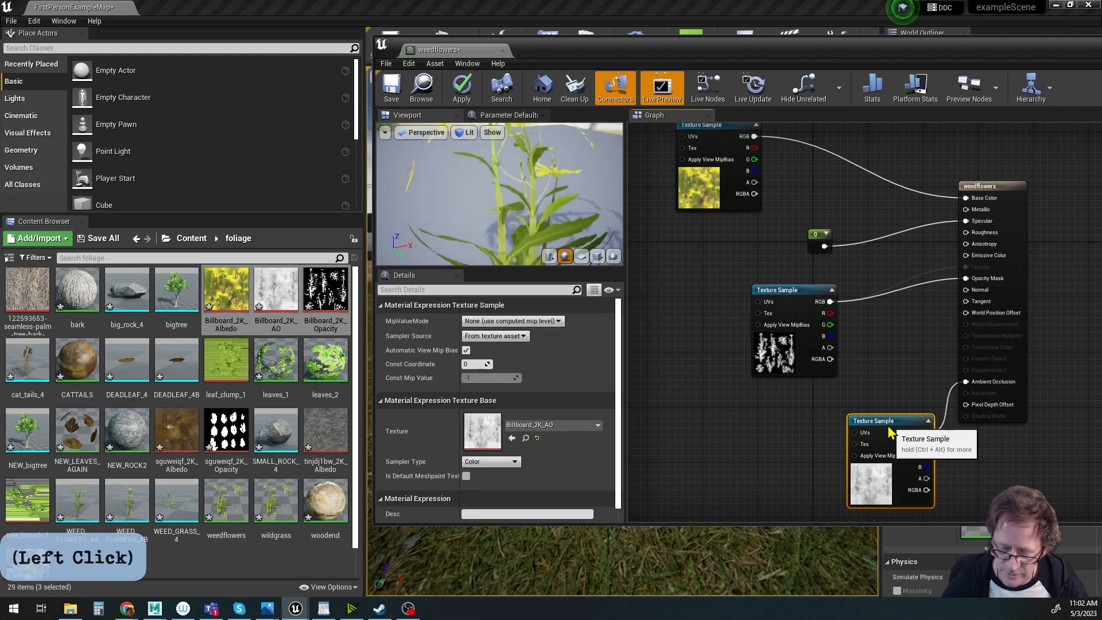
Set the weedflowers Shading Model to Subsurface and also connect the opacity sample to Opacity.
left_click(994, 186)
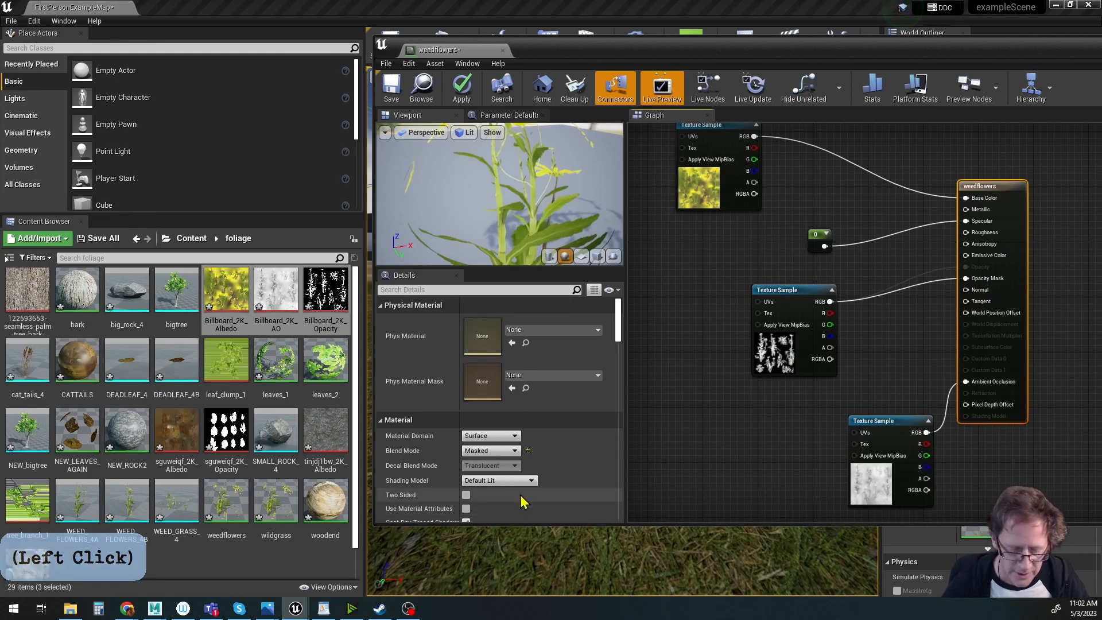
left_click(499, 481)
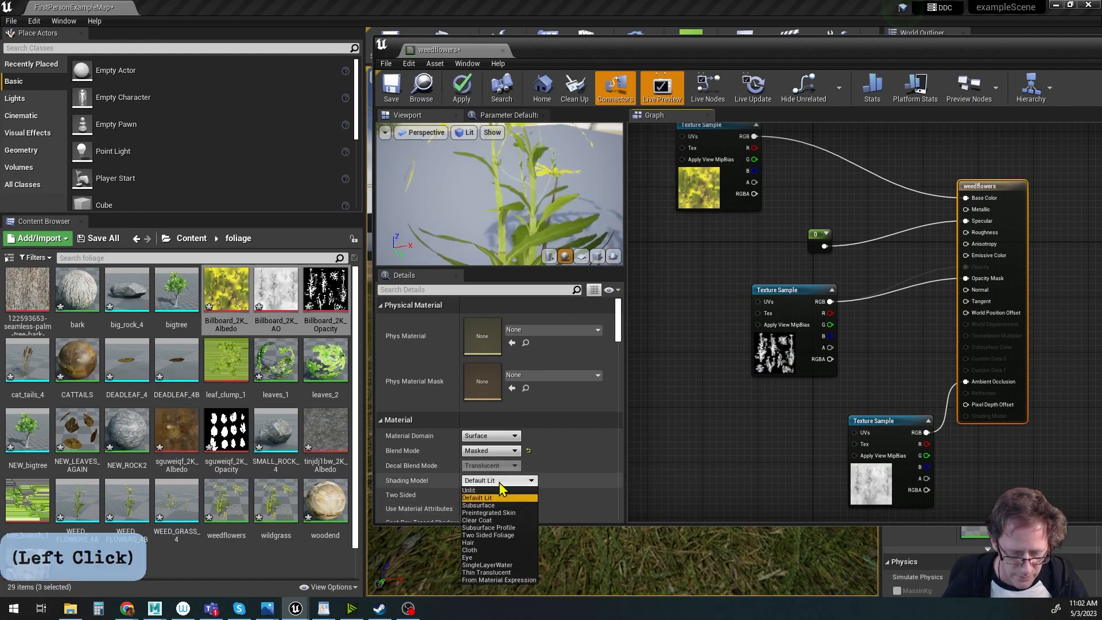
left_click(478, 505)
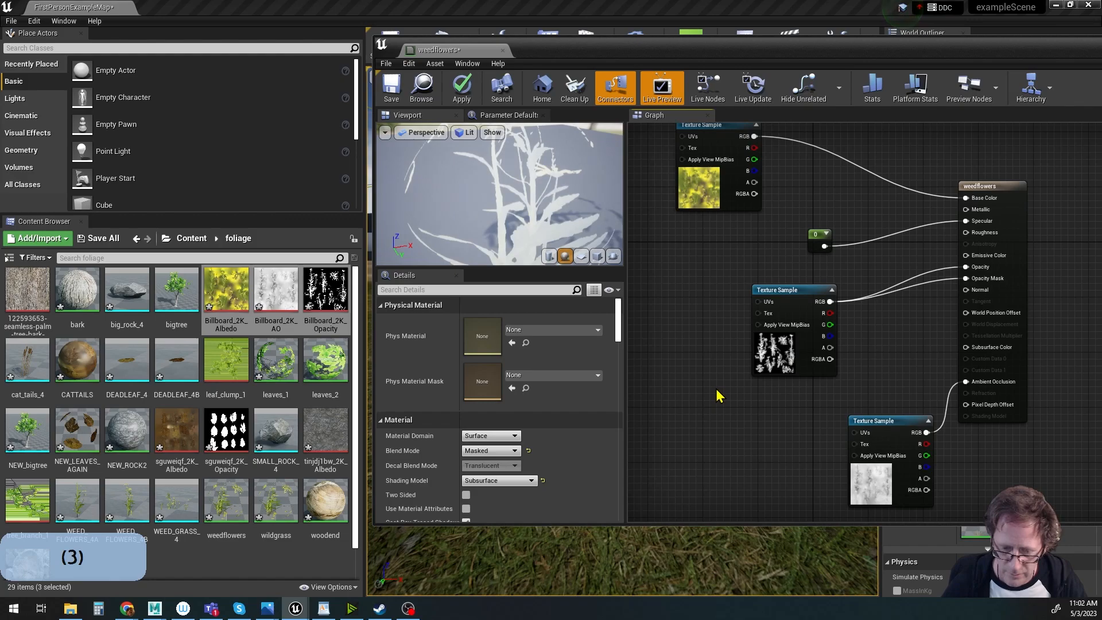
Add a three-value constant with the dark green colour 0.0501, 0.172, 0.0638 and connect it to Subsurface Color.
left_click(710, 398)
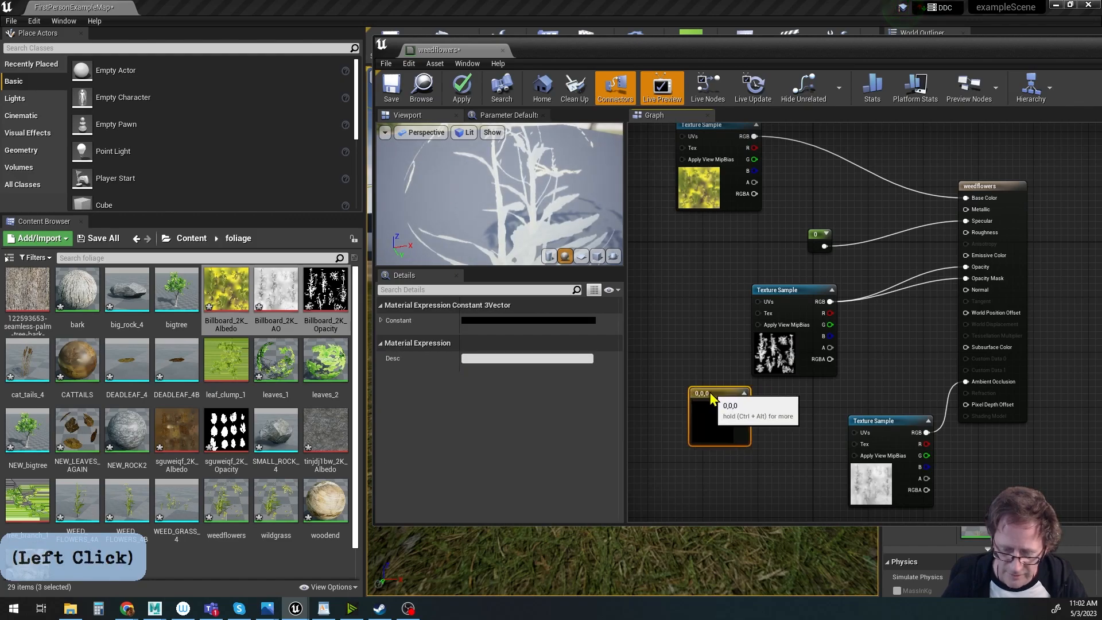
left_click(548, 320)
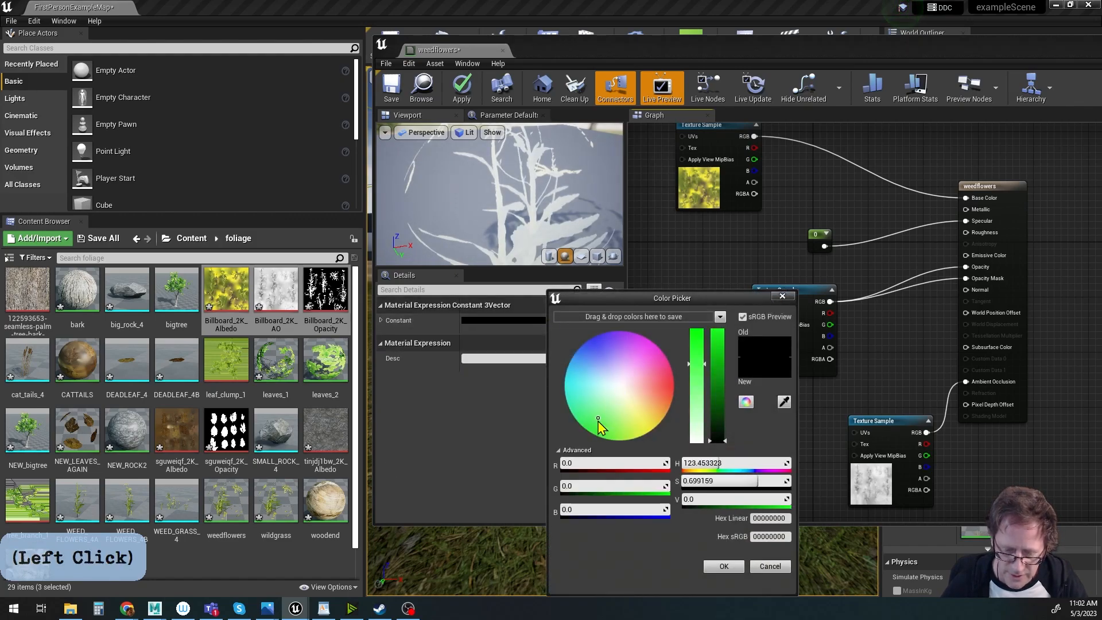
left_click(723, 567)
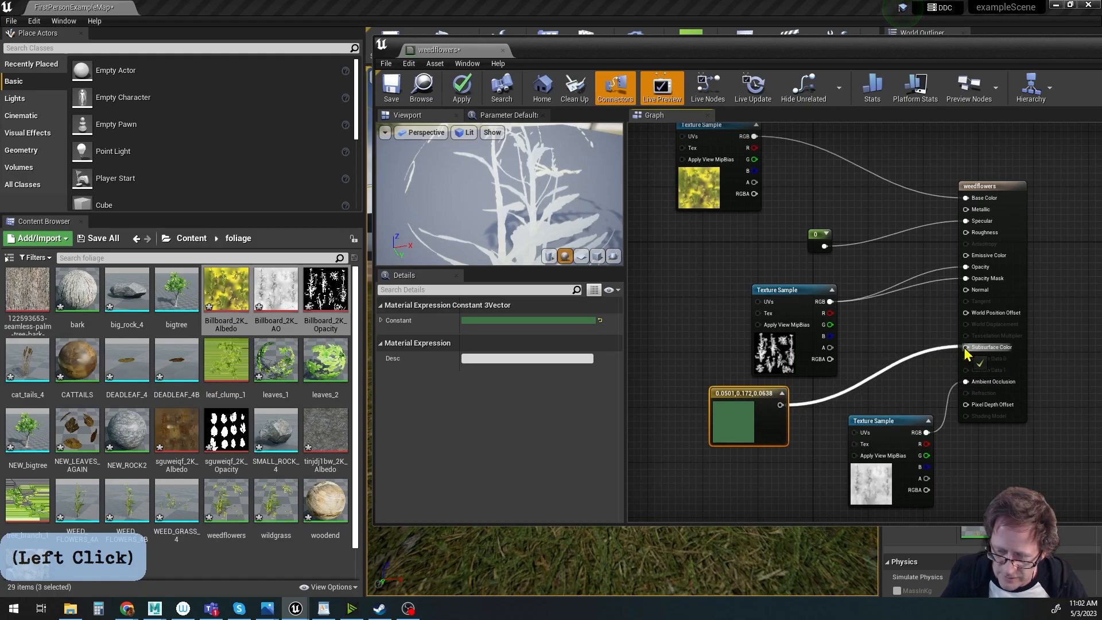
left_click_drag(966, 355, 966, 349)
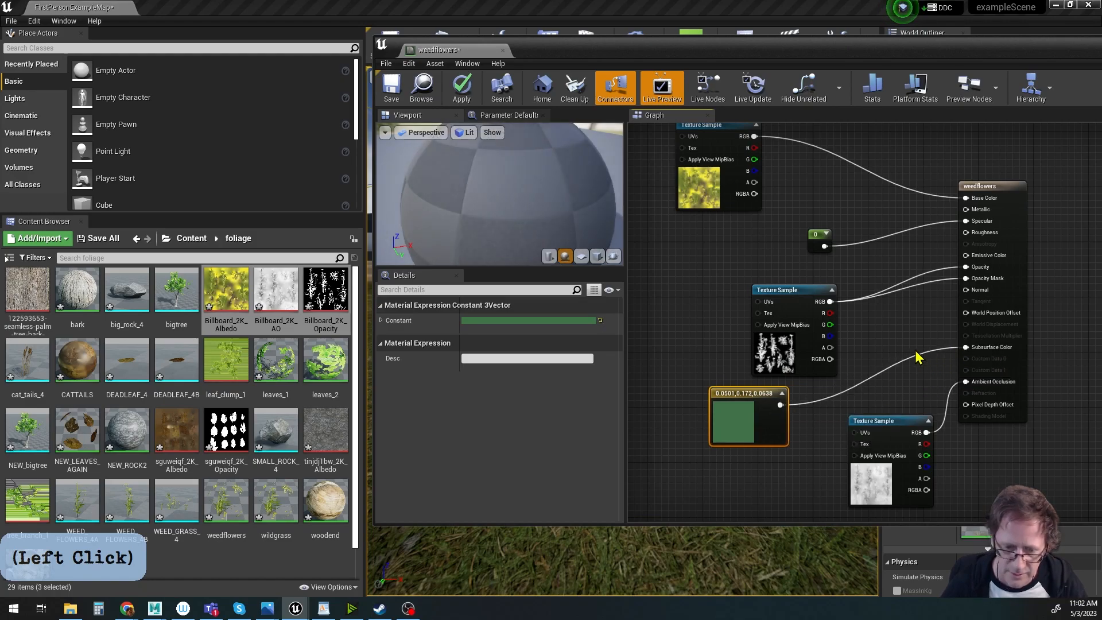
Apply the weedflowers material changes and put its editor window away to return to the level.
left_click(465, 91)
left_click_drag(803, 52, 527, 102)
left_click(1013, 92)
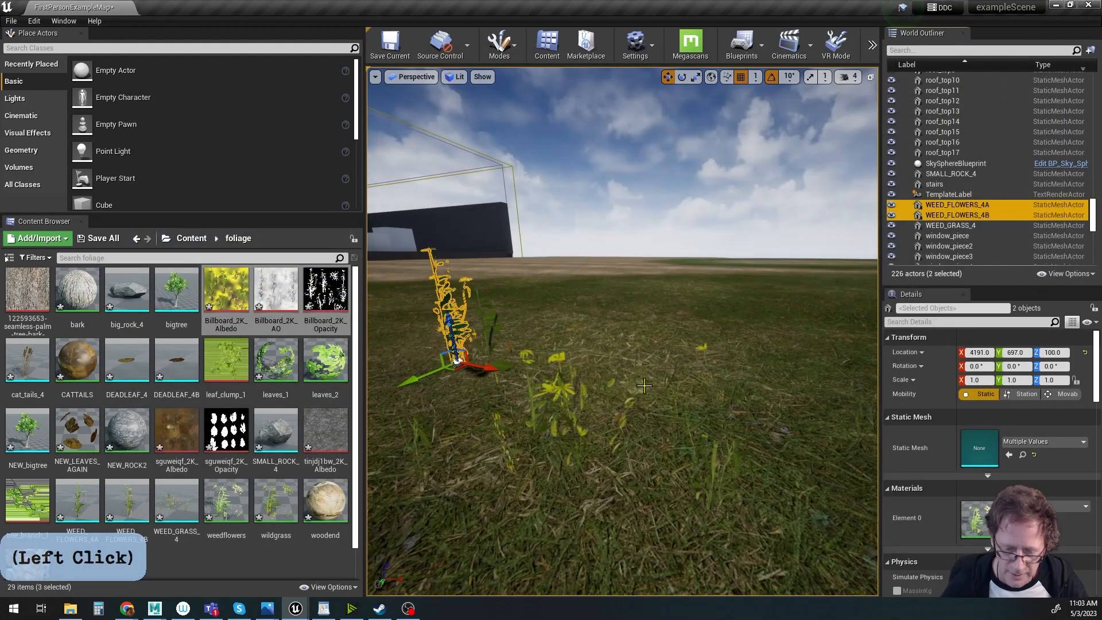
Move the WEED_GRASS_4 mesh closer to the flowering weeds, to about X 4266, Y 709.
middle_click_drag(575, 350, 577, 354, "alt")
middle_click(575, 349, "alt")
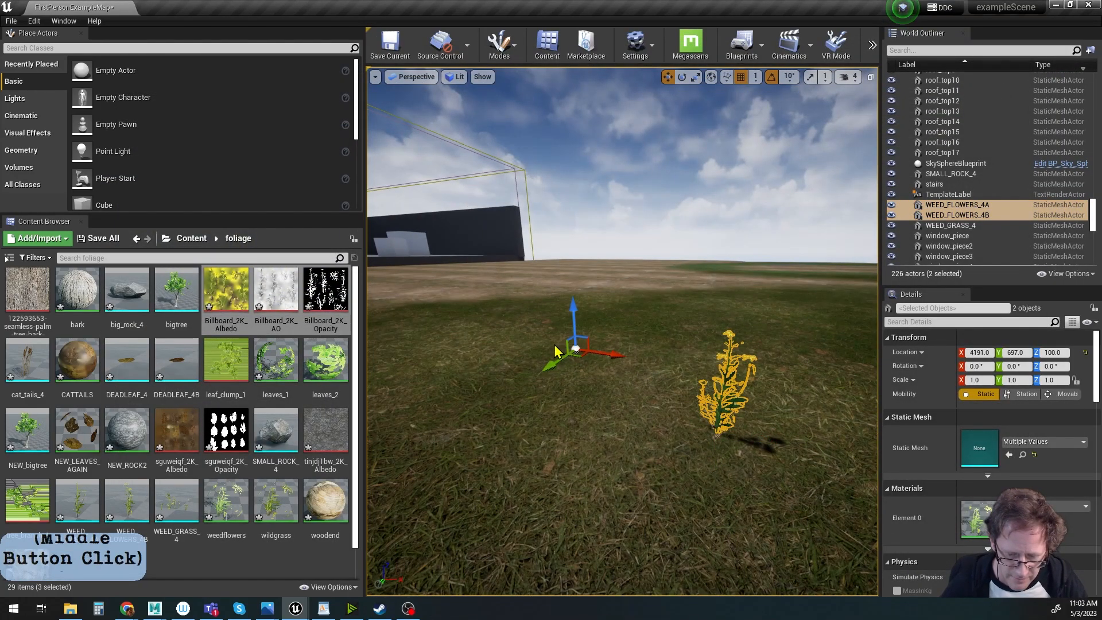
left_click(637, 433)
middle_click_drag(613, 424, 498, 387, "alt")
left_click_drag(632, 433, 786, 403, "alt")
left_click(798, 366)
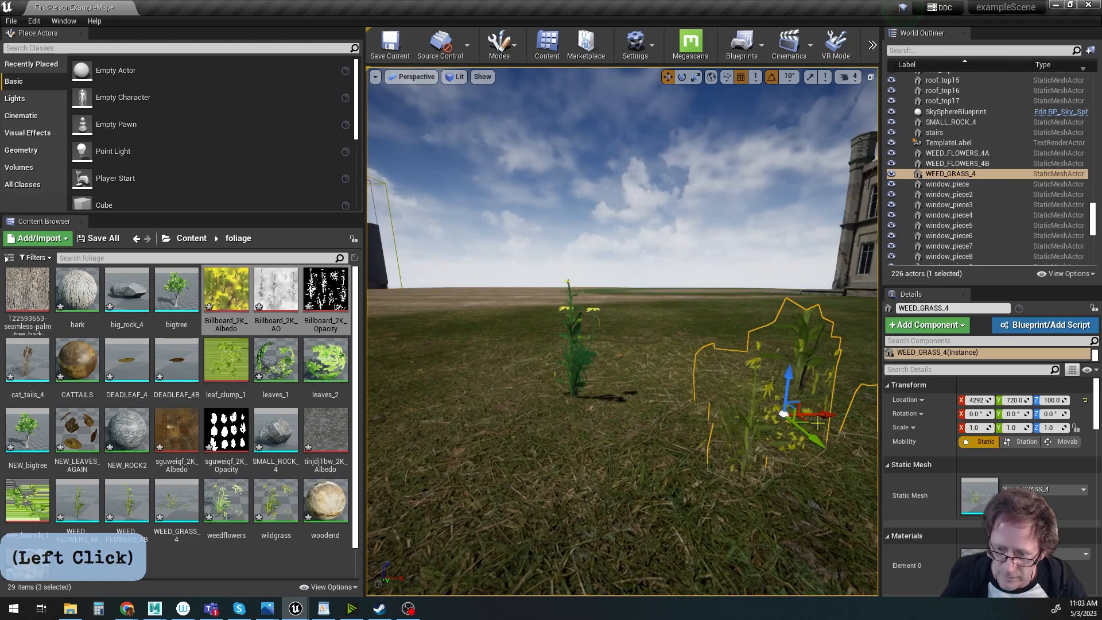
left_click_drag(812, 423, 603, 462)
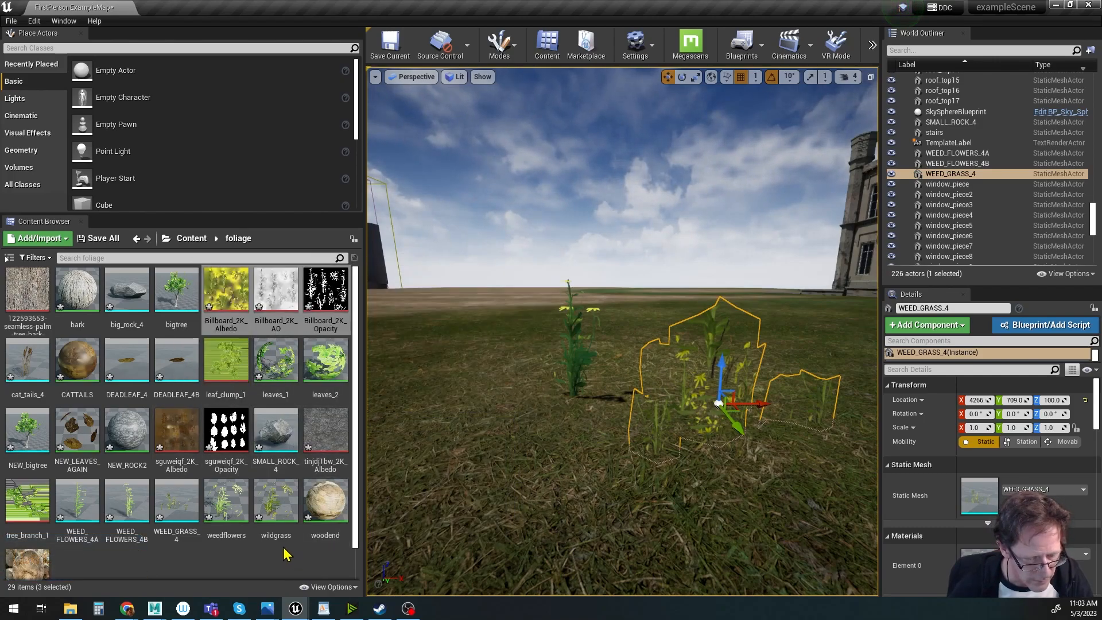
Switch to File Explorer and open the wildgrass folder inside folage assets.
scroll(292, 554, "down", 2)
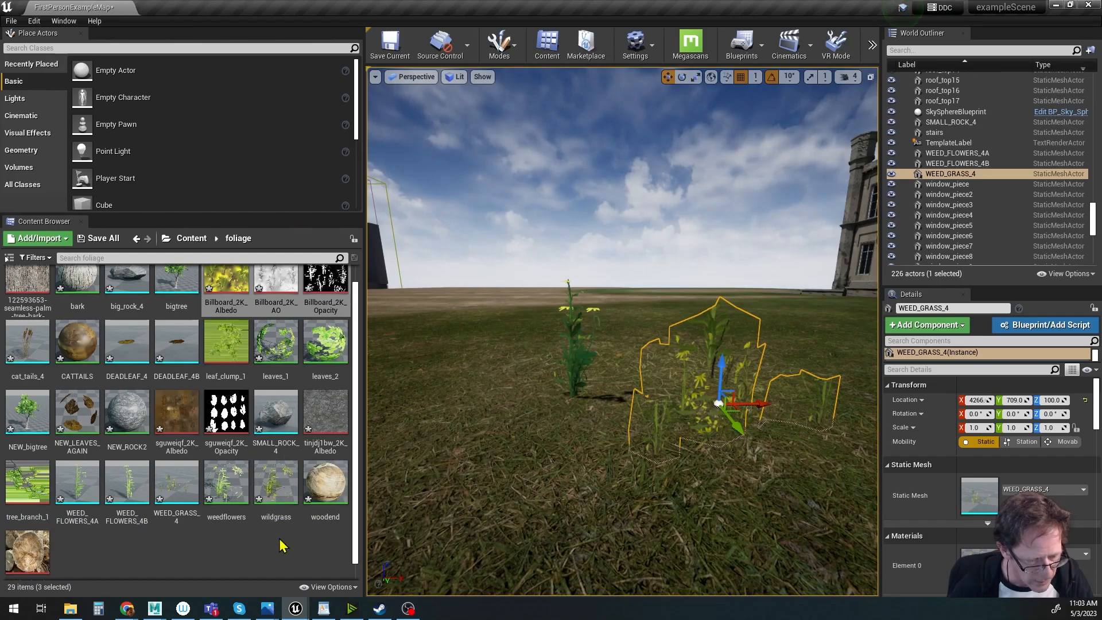
left_click(70, 608)
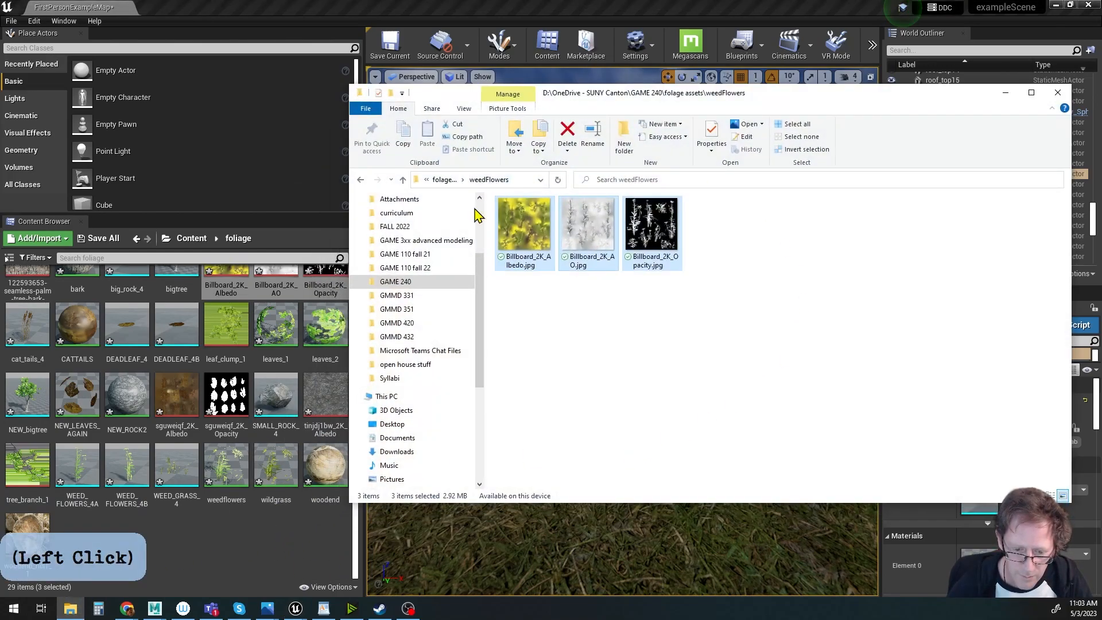
left_click(404, 180)
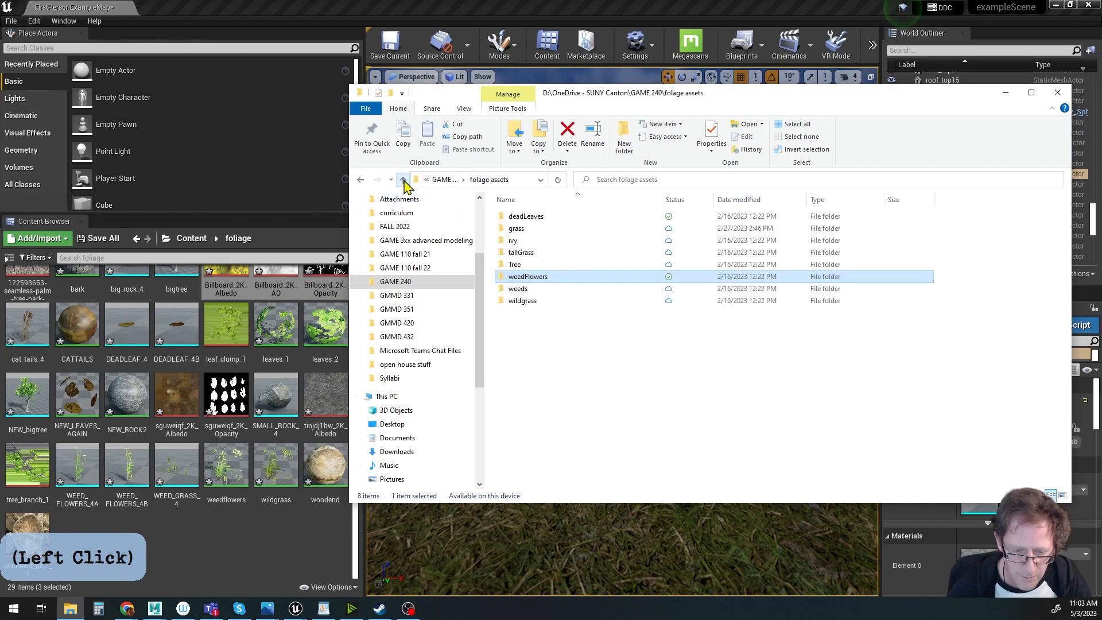
double_click(497, 289)
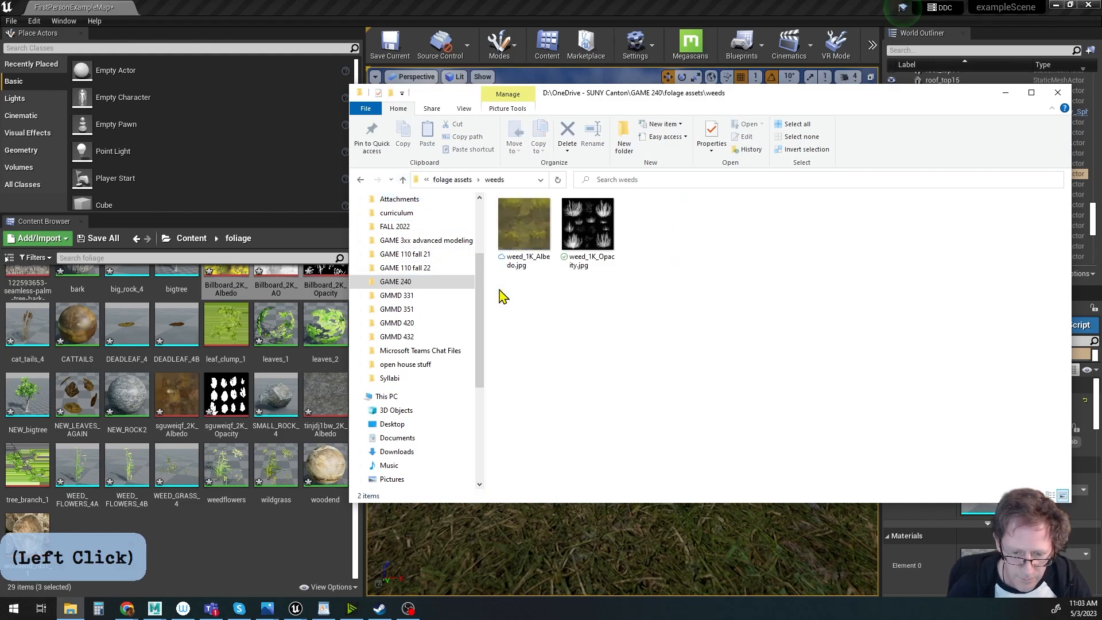
left_click(404, 180)
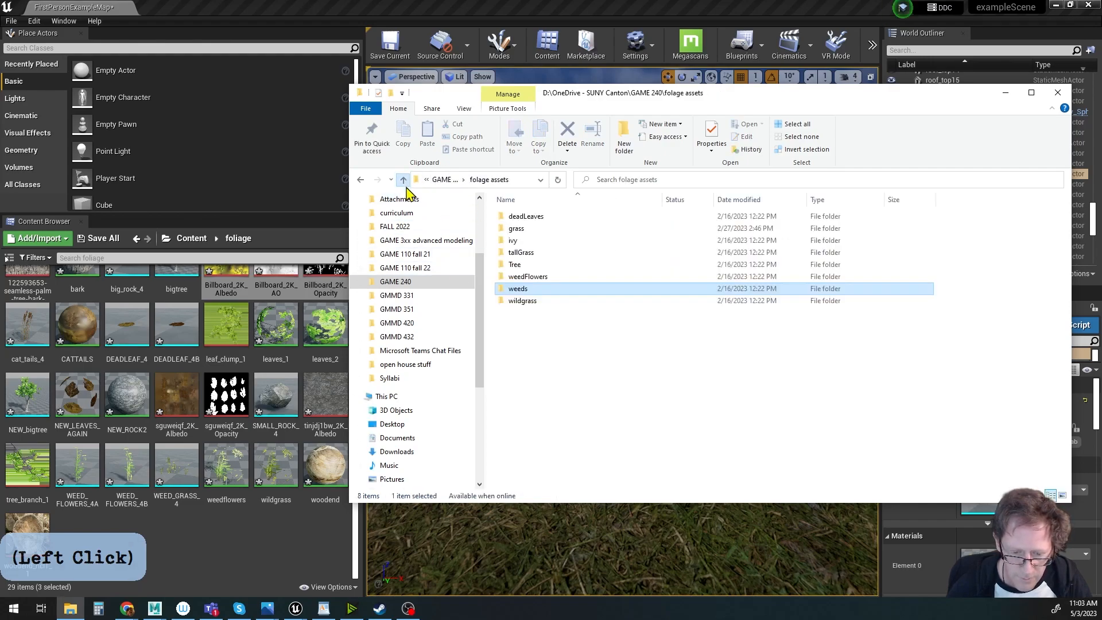
double_click(505, 301)
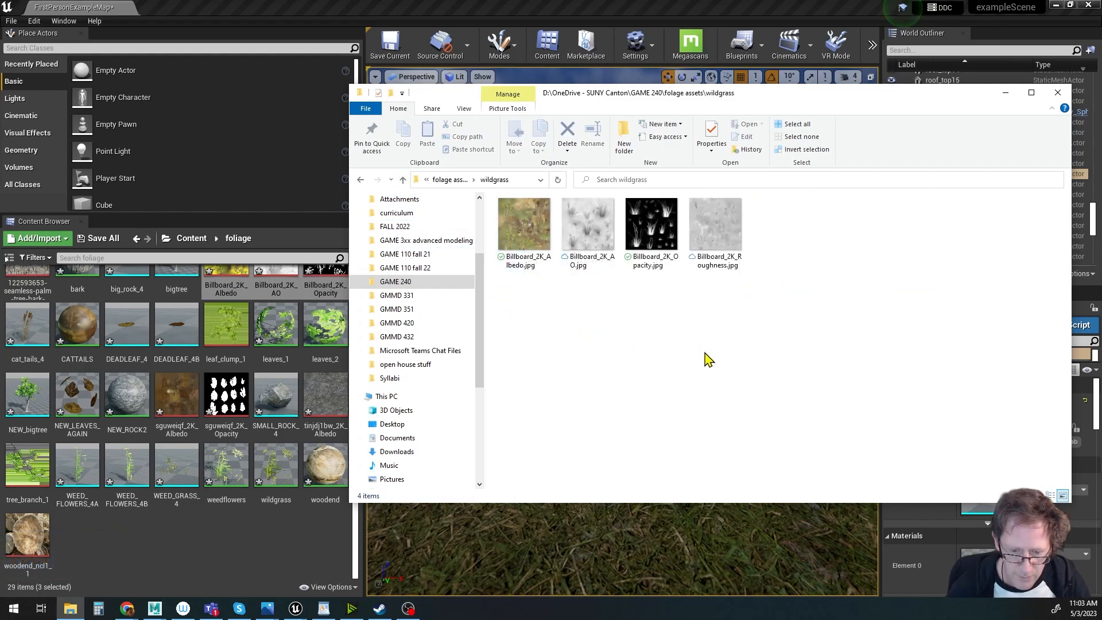
Rename the wildgrass albedo and AO images as Billboard_2K_grassAlbedo.jpg and Billboard_2K_grassAO.jpg.
left_click(531, 263)
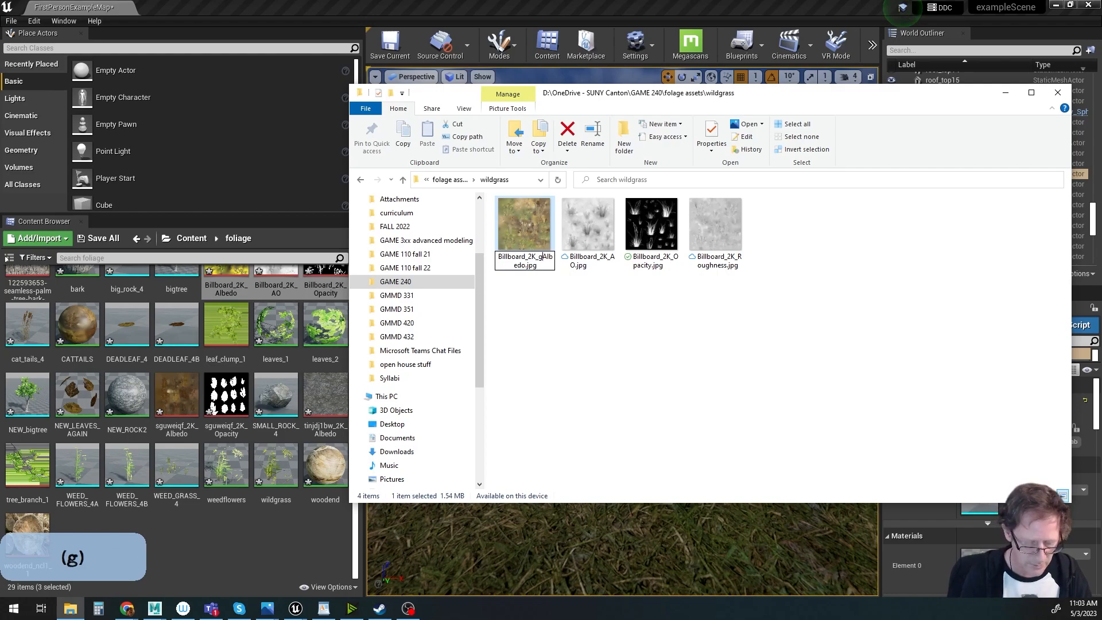
type("ss")
key("Return")
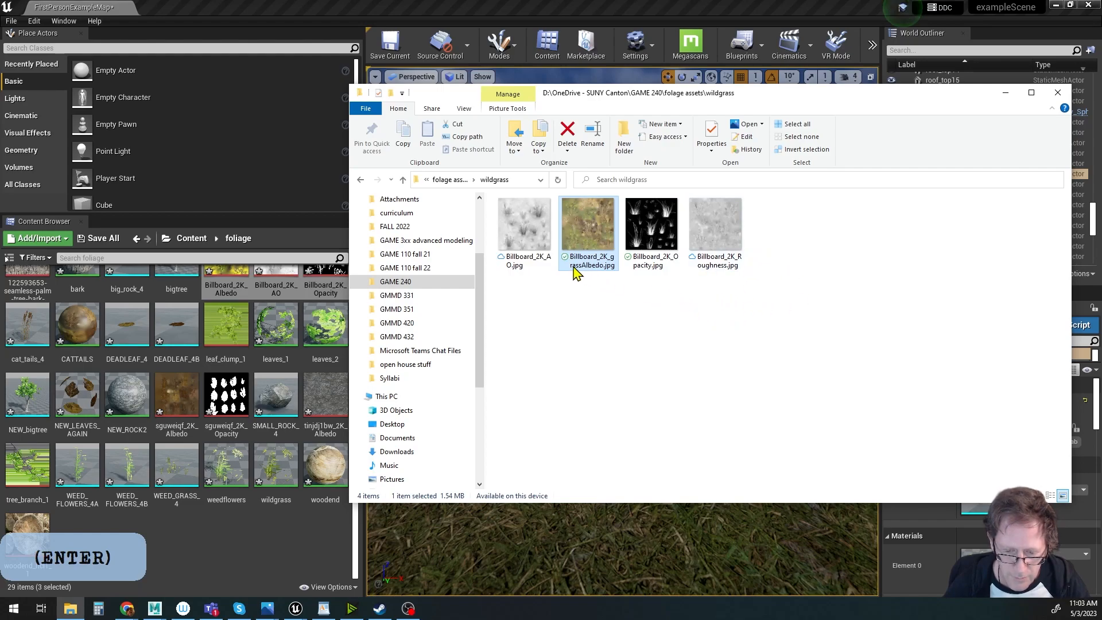
left_click(543, 265)
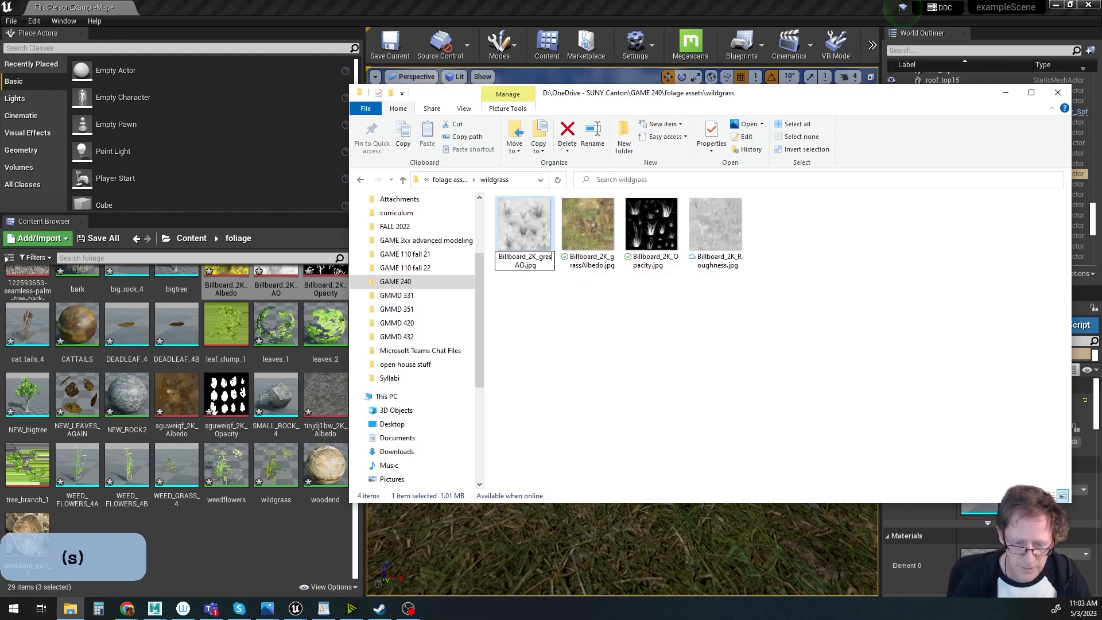
key("Return")
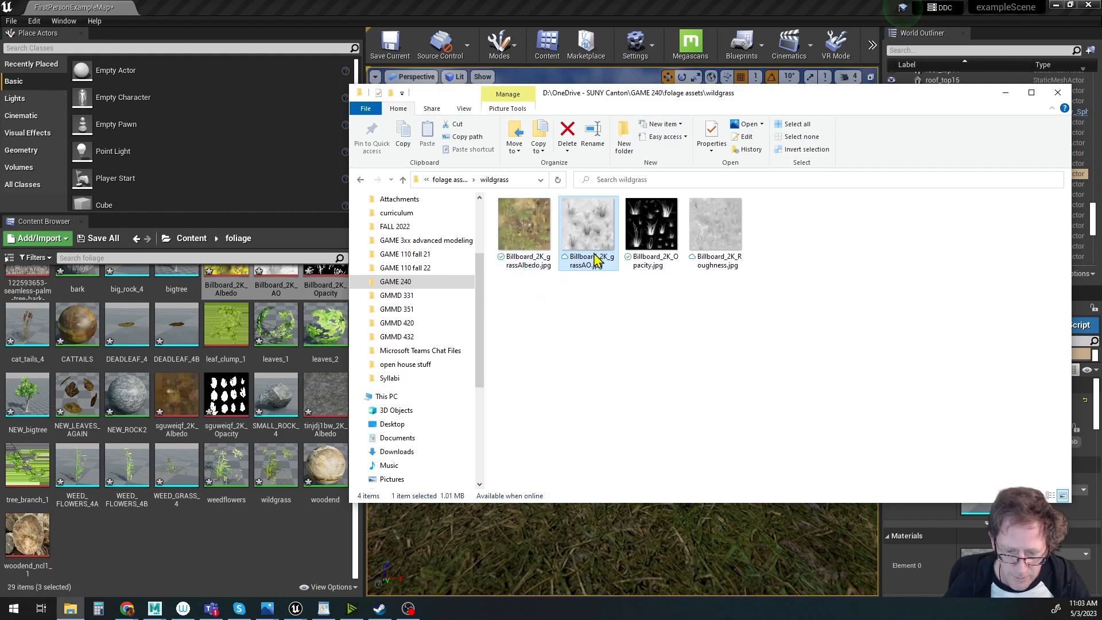
Rename the wildgrass opacity and roughness images as Billboard_2K_grassOpacity.jpg and Billboard_2K_grassRoughness.jpg.
left_click(654, 261)
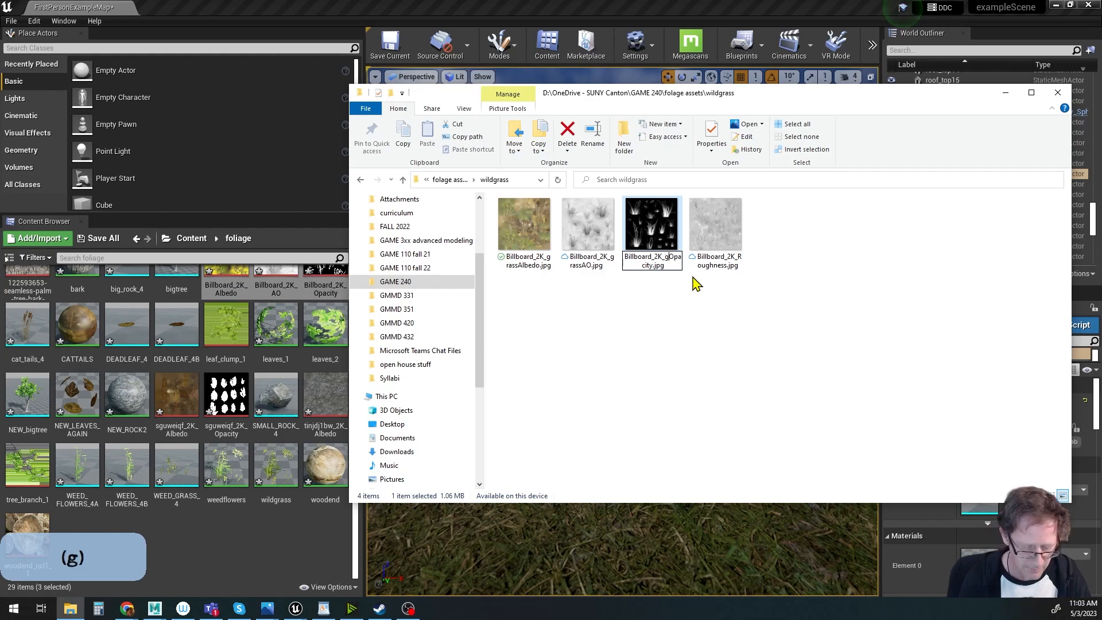
key("Return")
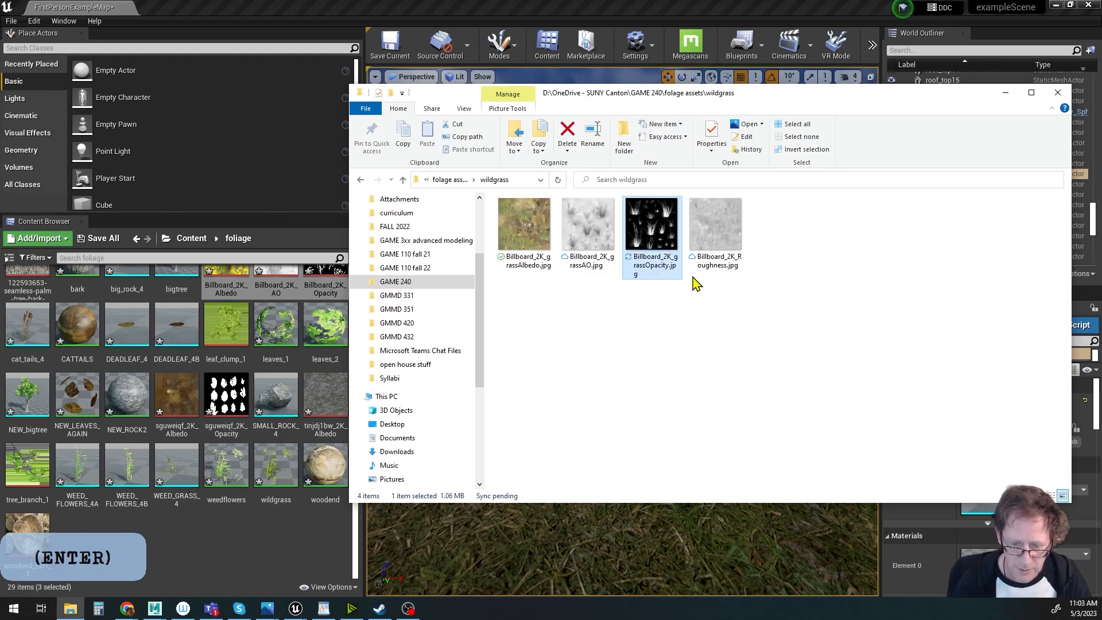
left_click(723, 259)
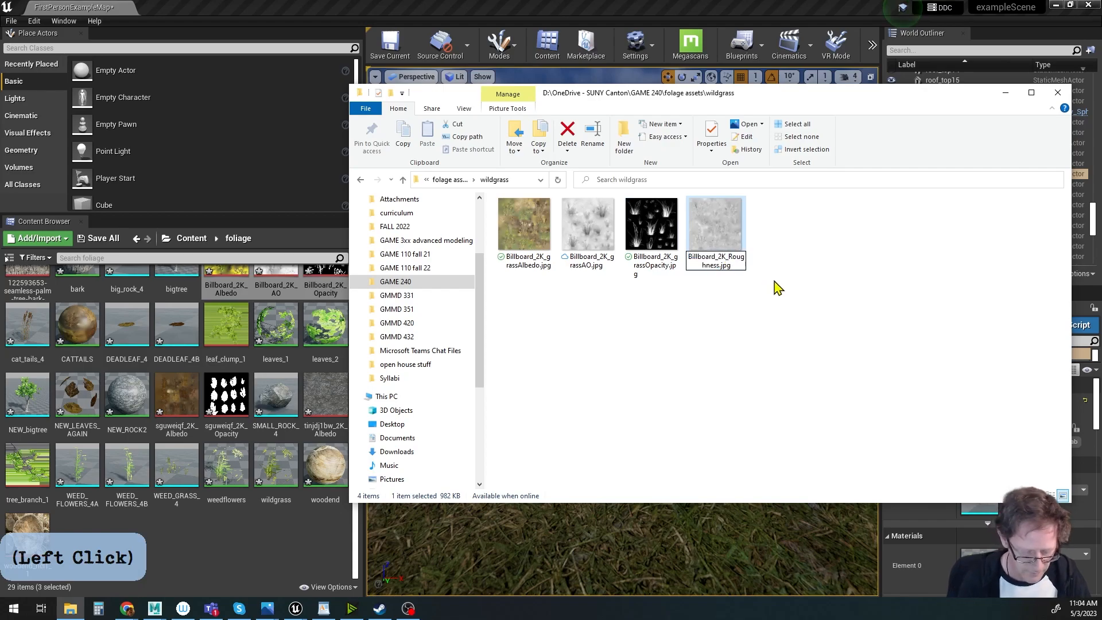
key("Return")
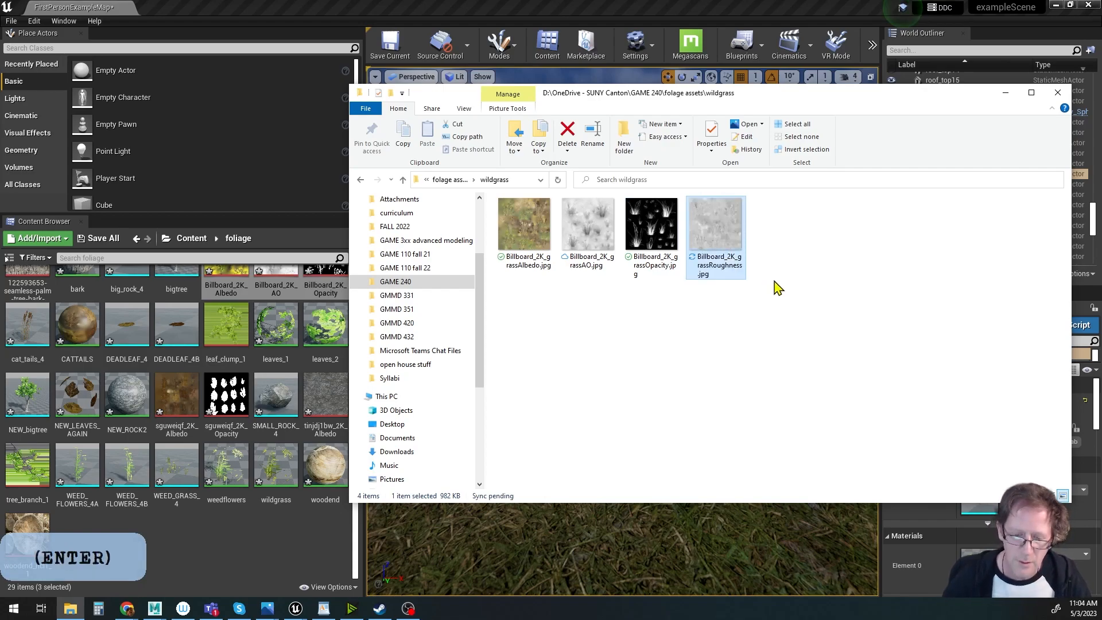
Import the four renamed wildgrass textures into the Unreal foliage folder and minimize File Explorer.
left_click(521, 233, "shift")
left_click_drag(524, 230, 250, 550)
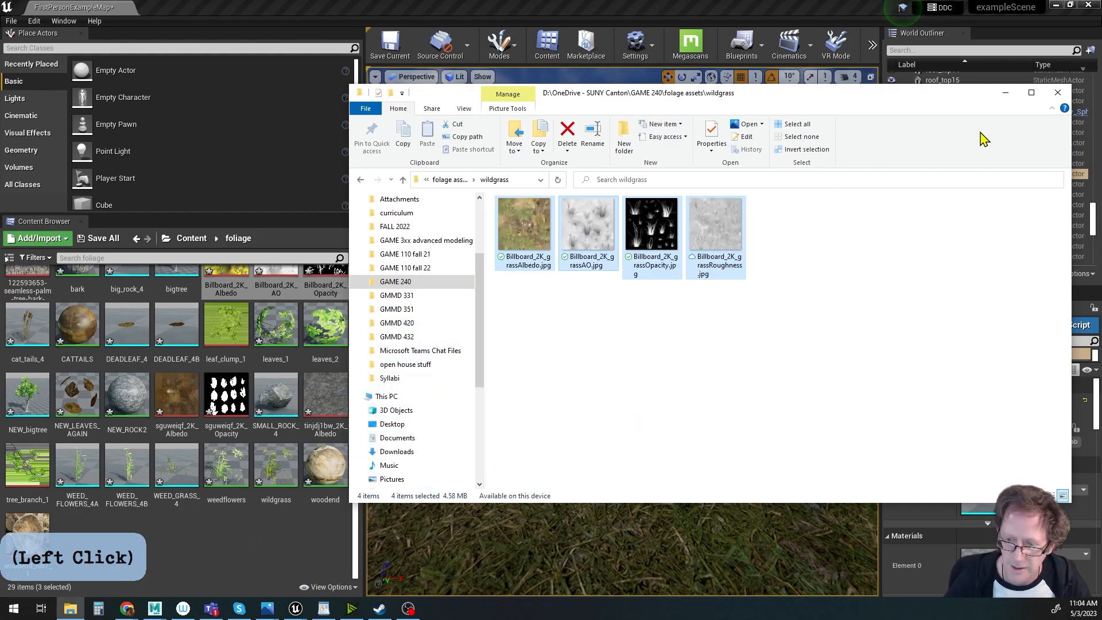
left_click(1006, 92)
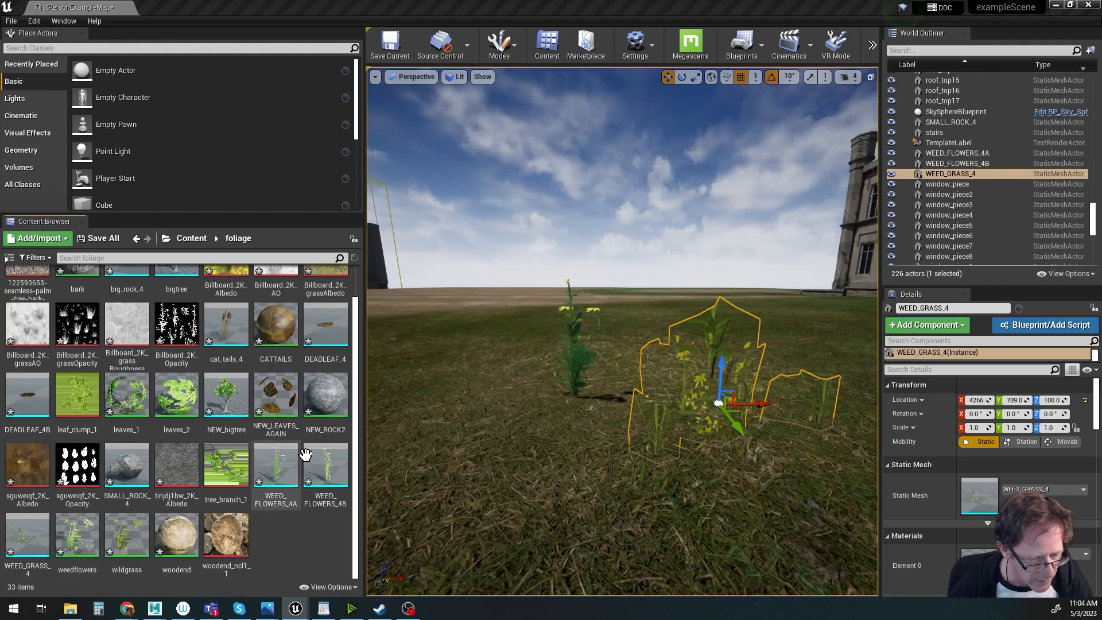
scroll(310, 454, "up", 2)
scroll(320, 432, "down", 2)
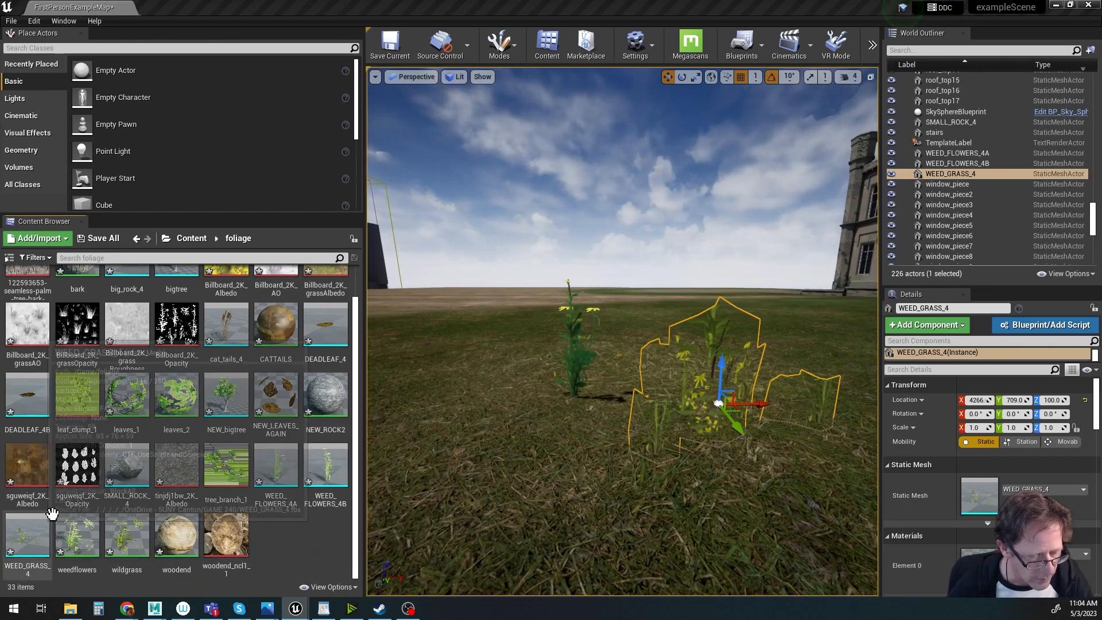
Create a subfolder in the foliage content folder, keeping the default name NewFolder.
right_click(293, 533)
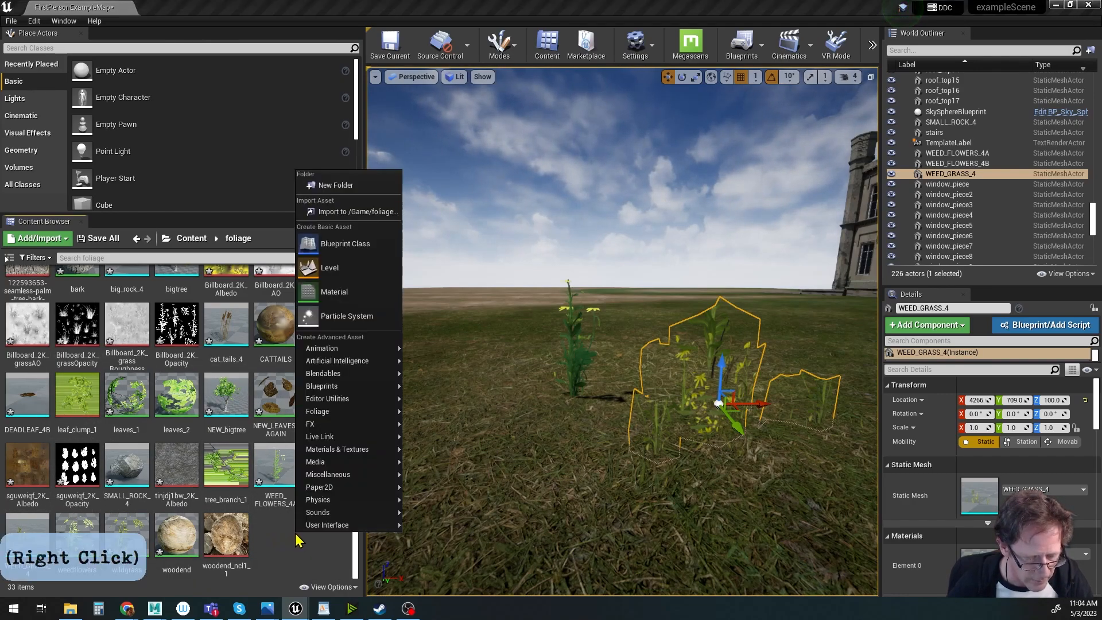
left_click(347, 184)
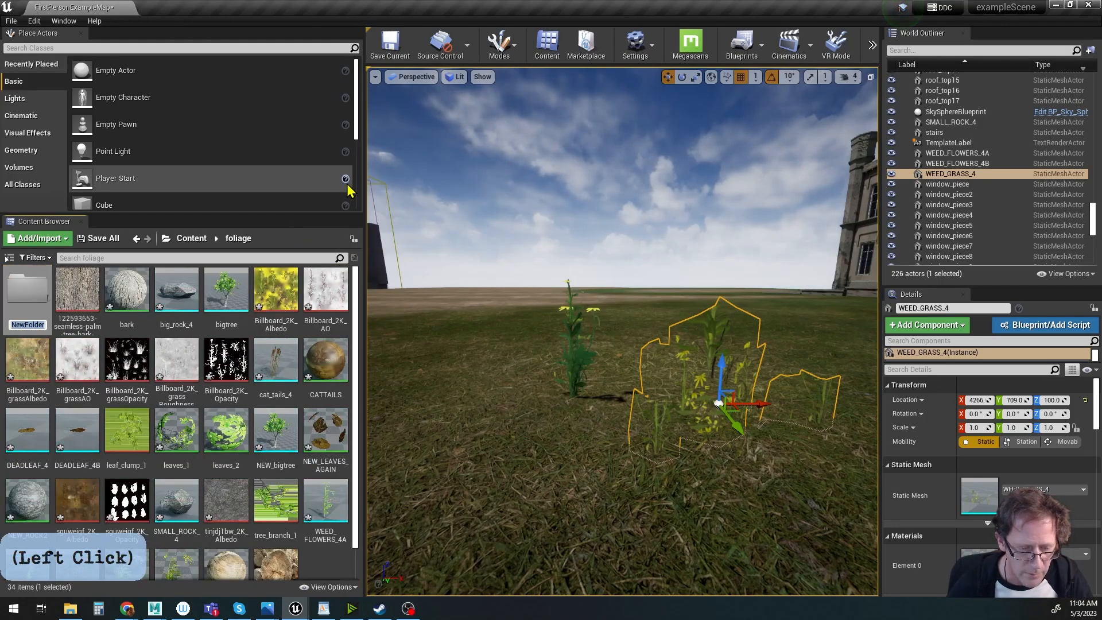
key("ctrl")
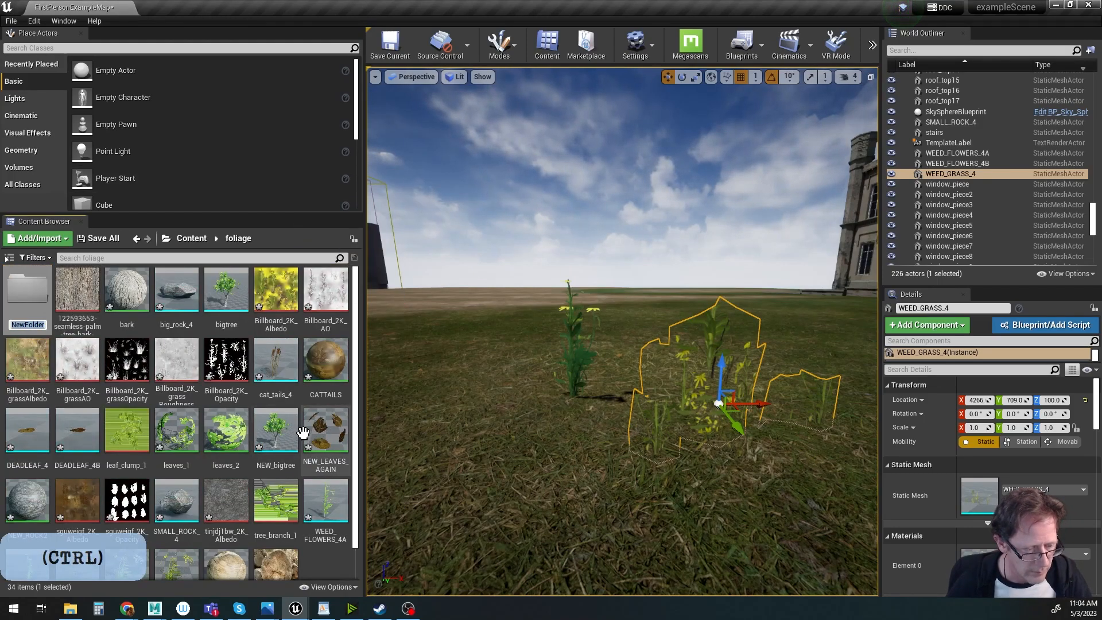
key("Return")
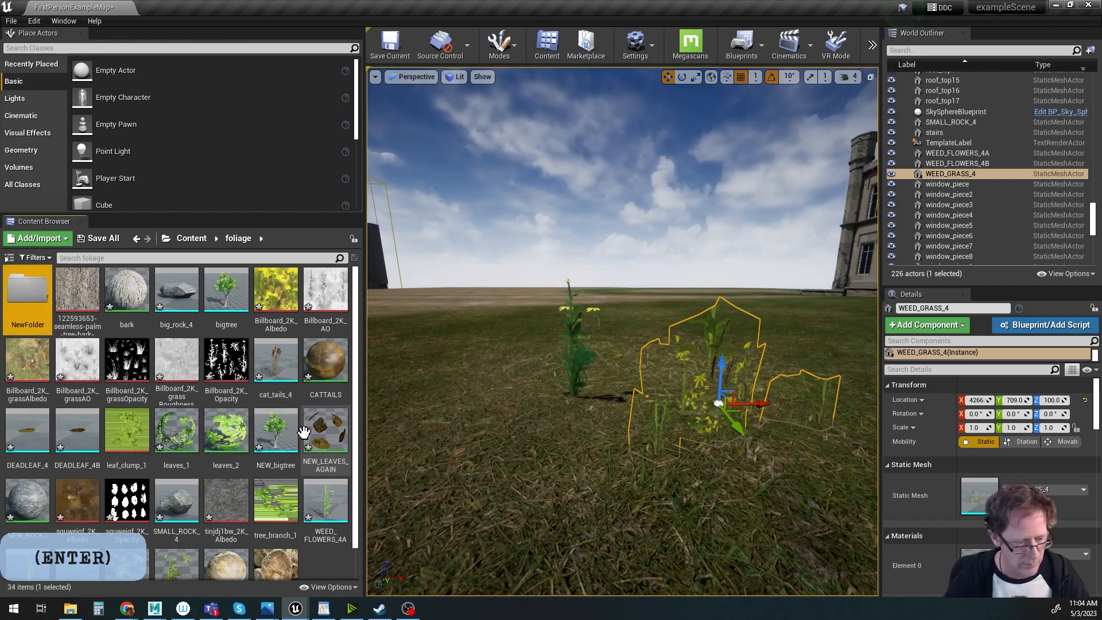
Undo the last change and delete the NewFolder subfolder from the foliage content folder.
key("ctrl+z")
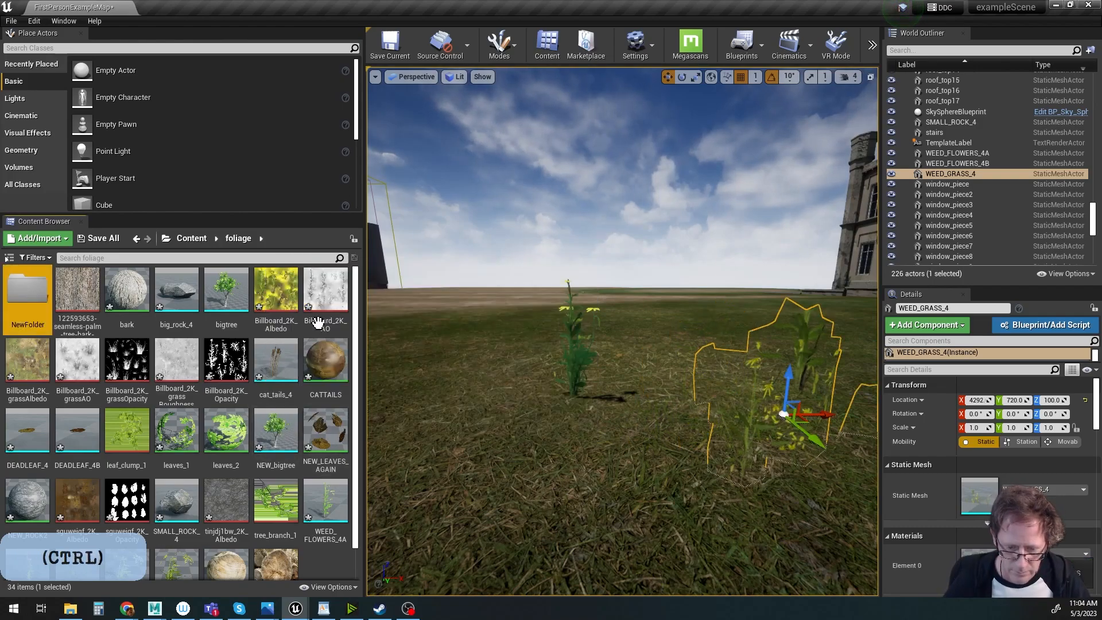
left_click(31, 290)
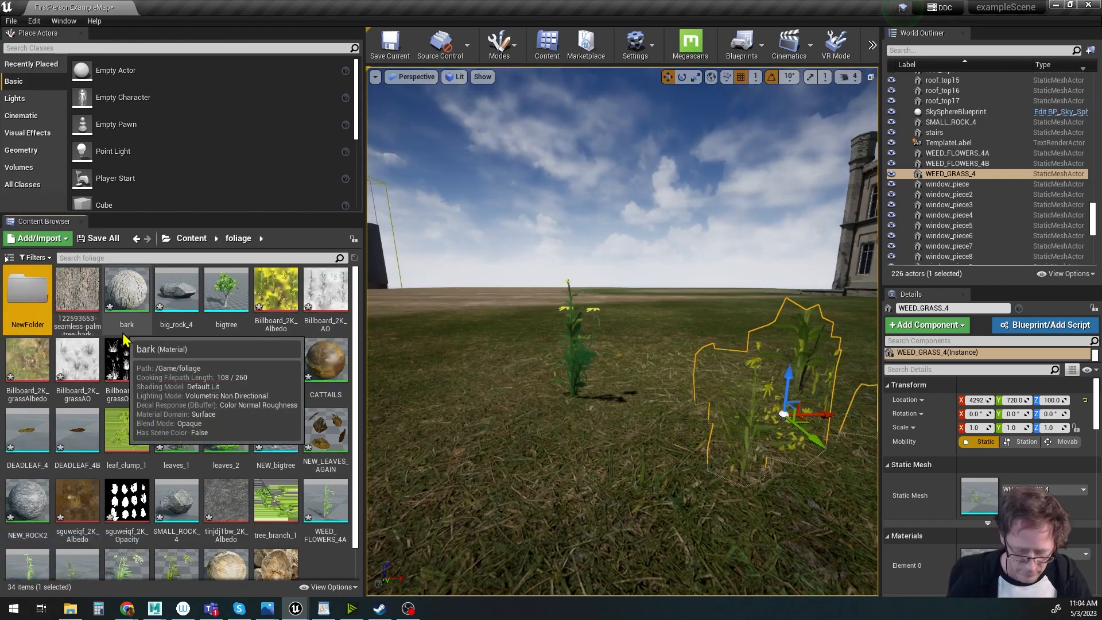
key("Delete")
left_click(152, 356)
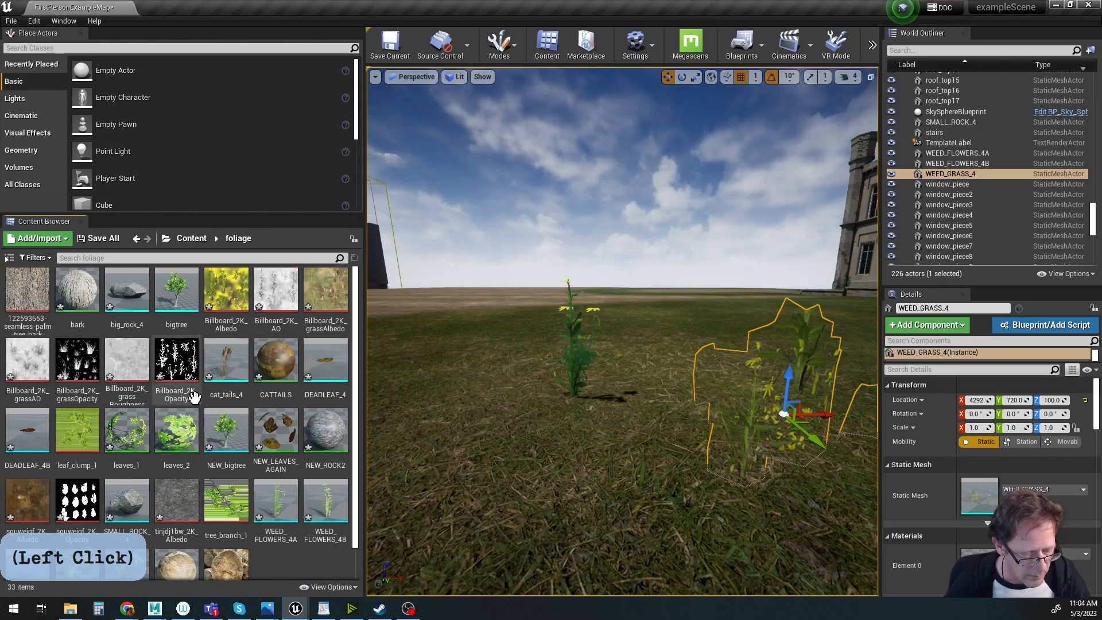
Create a new material named weedgrass in the foliage content folder.
right_click(285, 566)
left_click(323, 319)
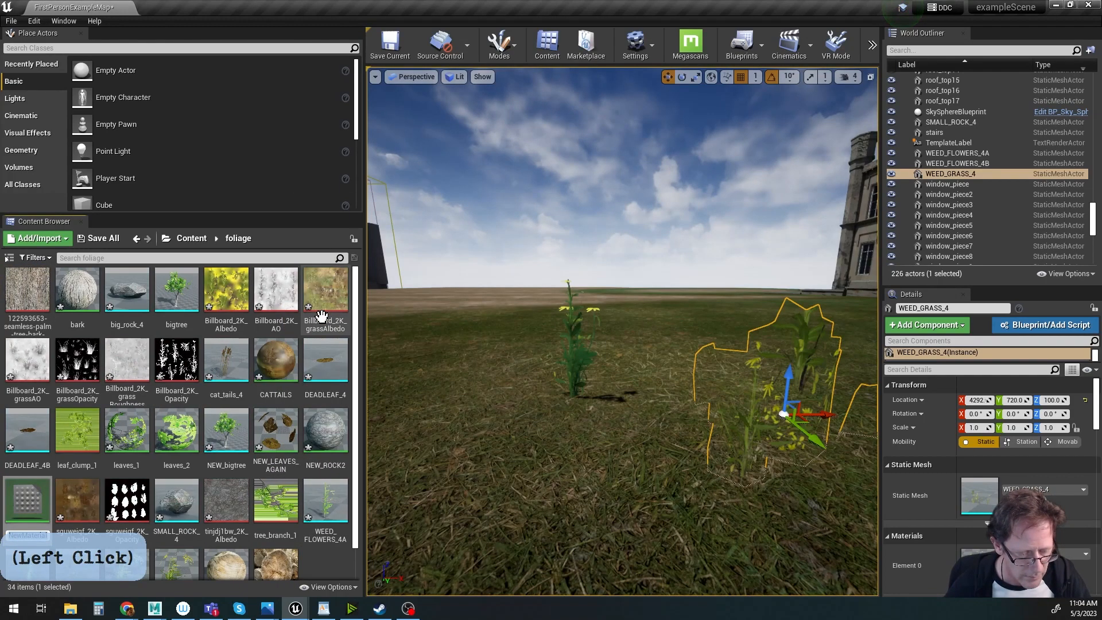
scroll(310, 476, "down", 1)
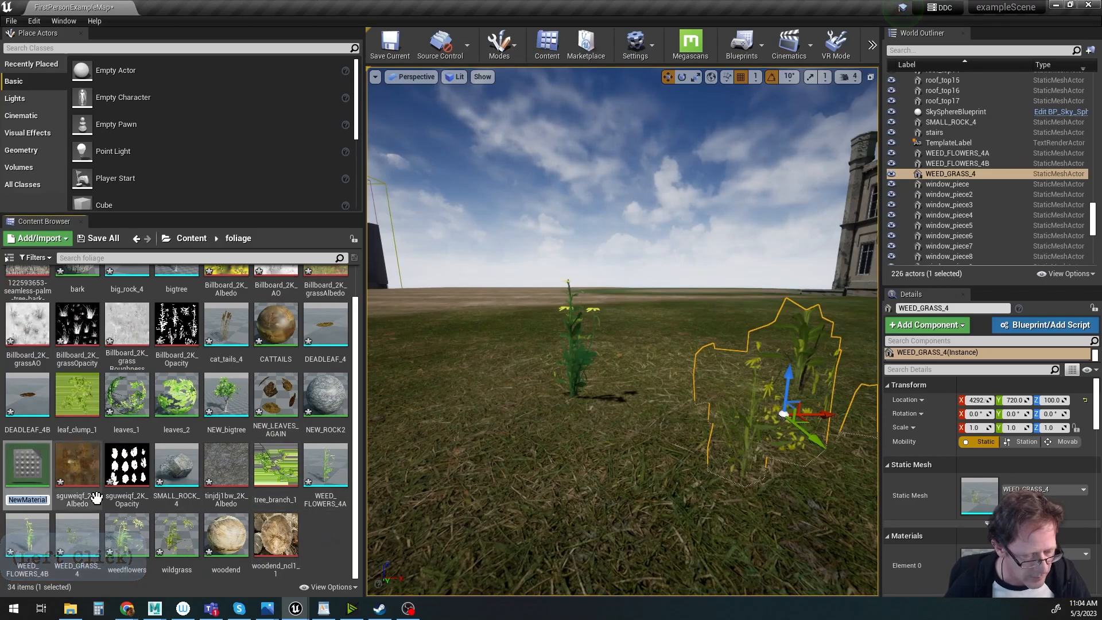
type("weedgrass")
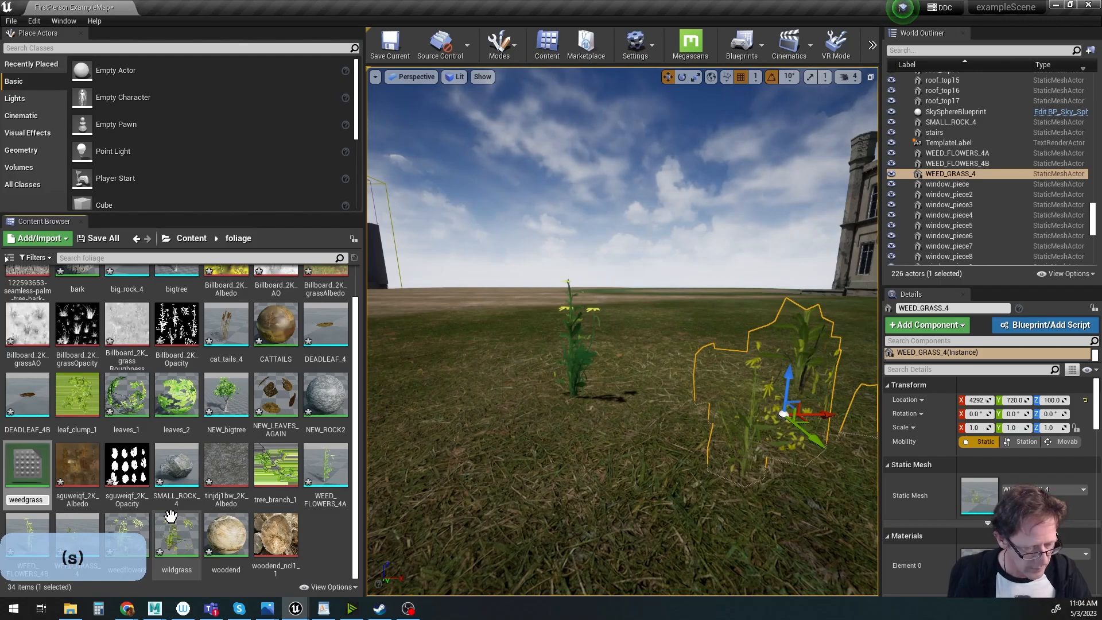
key("Return")
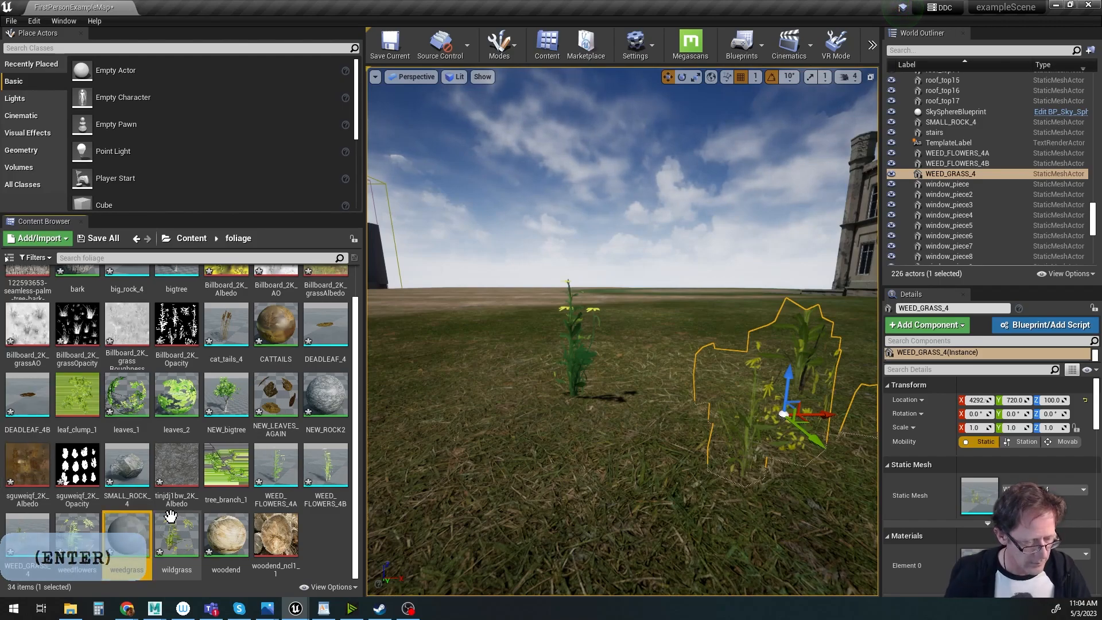
Open the weedgrass material for editing and move its window clear of the foliage assets.
left_click(140, 537)
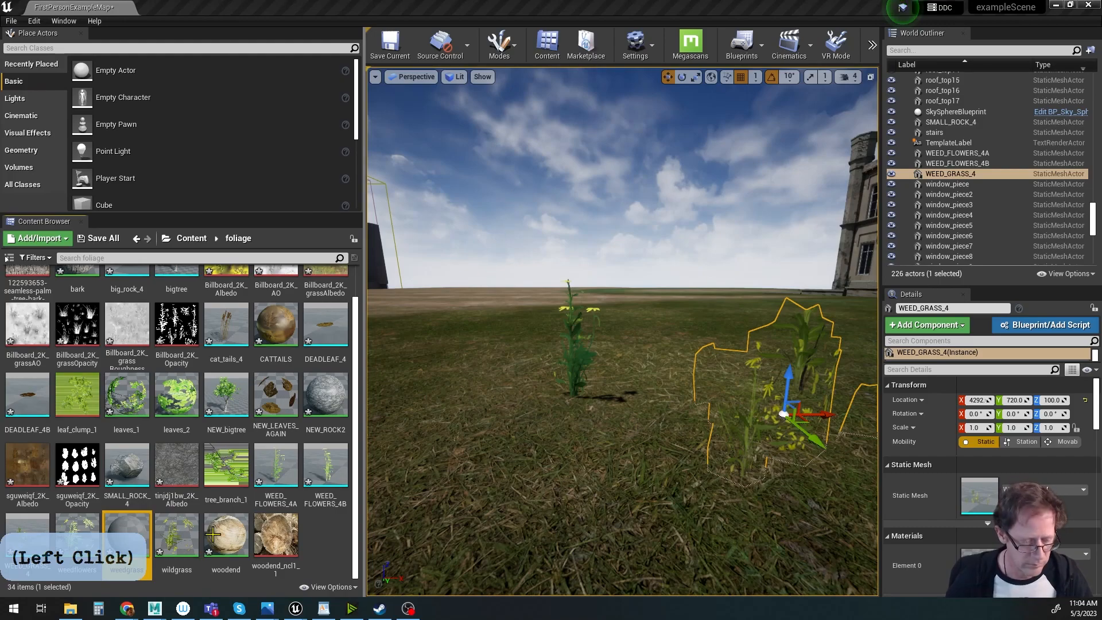
double_click(128, 537)
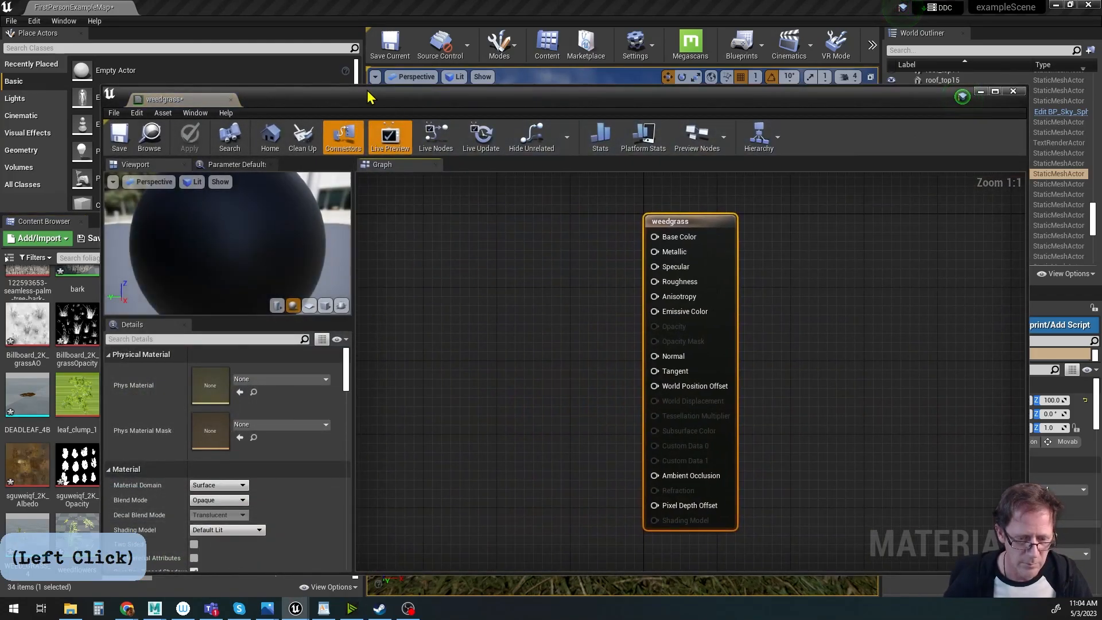
left_click_drag(337, 105, 630, 96)
Add the Billboard_2K grassAO, grassOpacity, grassRoughness and grassAlbedo textures to the weedgrass material graph.
left_click(49, 337)
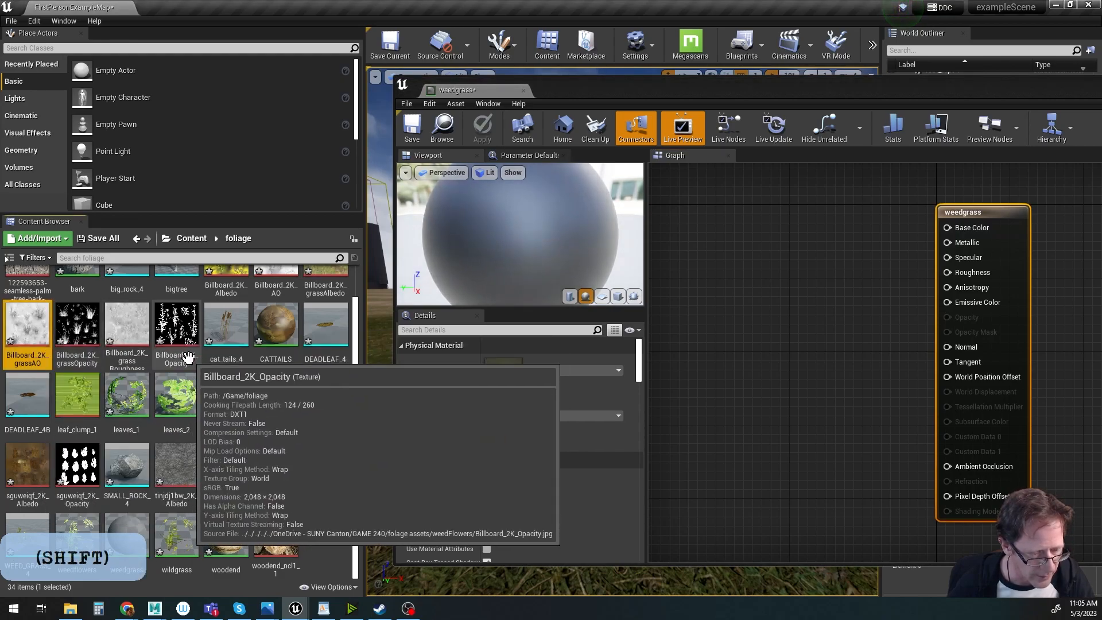
left_click(124, 330, "shift")
scroll(224, 350, "up", 1)
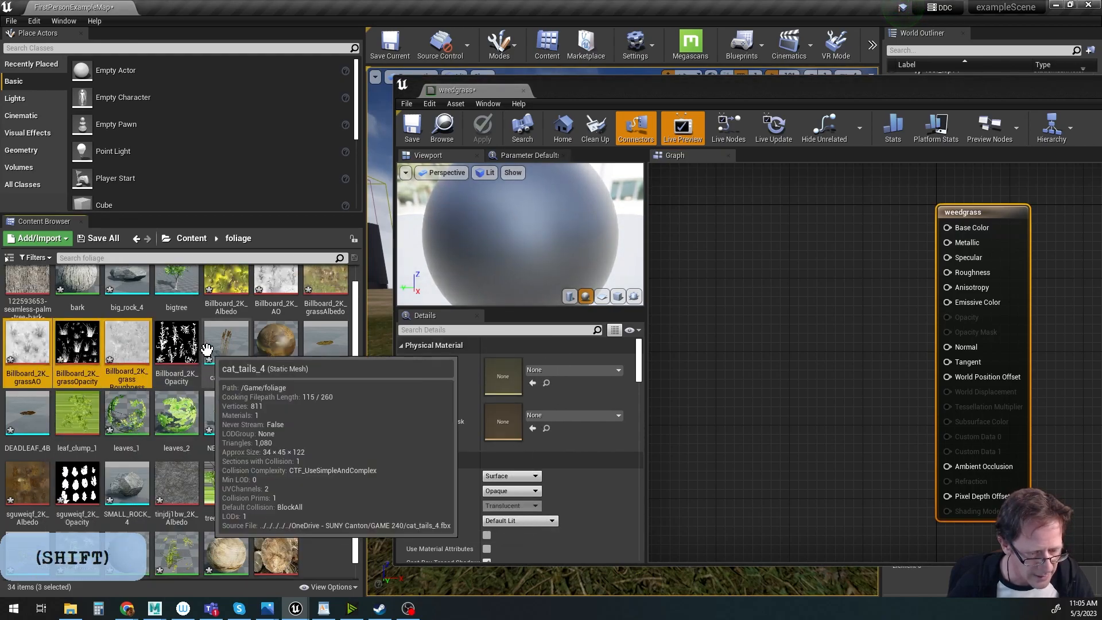
scroll(333, 278, "up", 1)
left_click(330, 285, "ctrl")
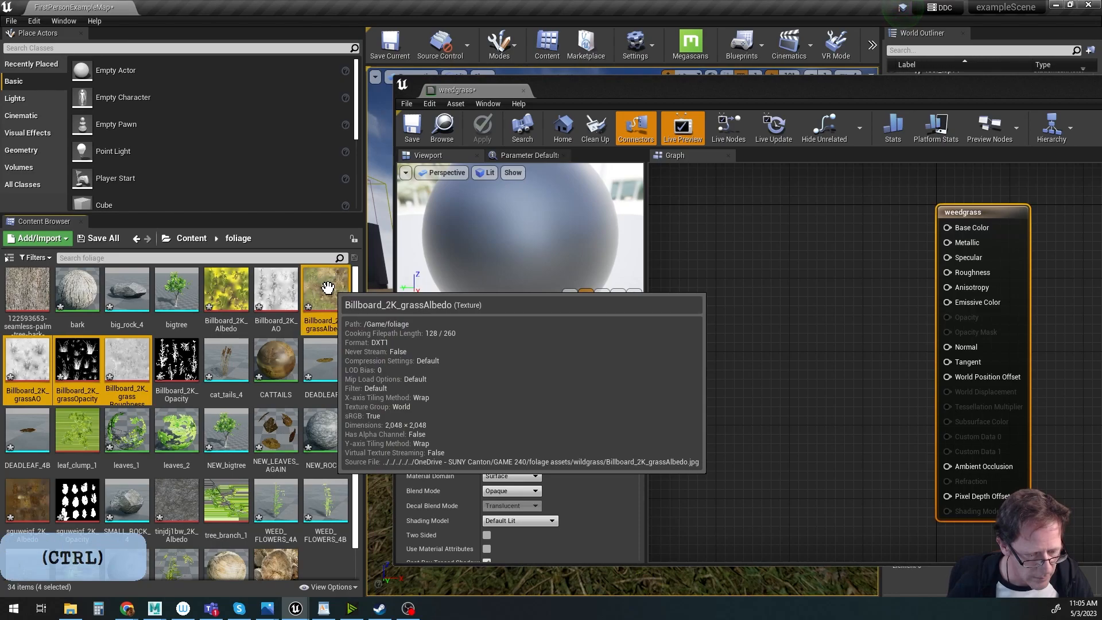
left_click_drag(126, 361, 702, 237)
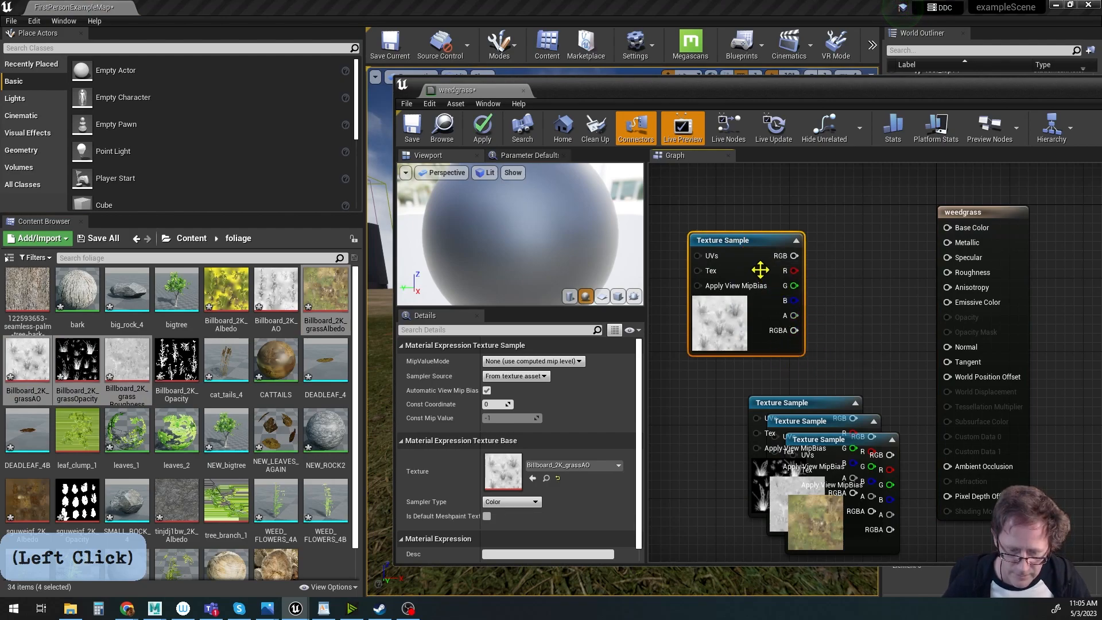
Connect the grass AO, albedo and roughness samples to the material's Ambient Occlusion, Base Color and Roughness inputs.
left_click_drag(794, 256, 954, 472)
left_click_drag(884, 439, 946, 348)
right_click_drag(828, 540, 786, 378)
left_click_drag(786, 379, 906, 231)
Set the weedgrass material's blend mode to Masked and connect the grassOpacity texture to Opacity Mask.
left_click(768, 376)
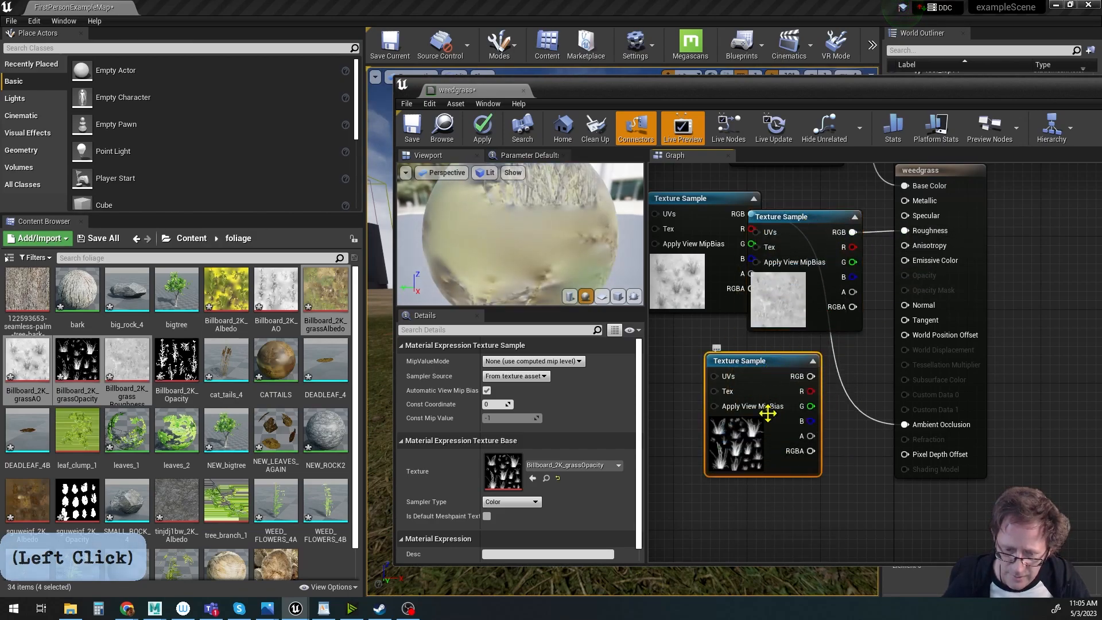
left_click_drag(809, 376, 812, 381)
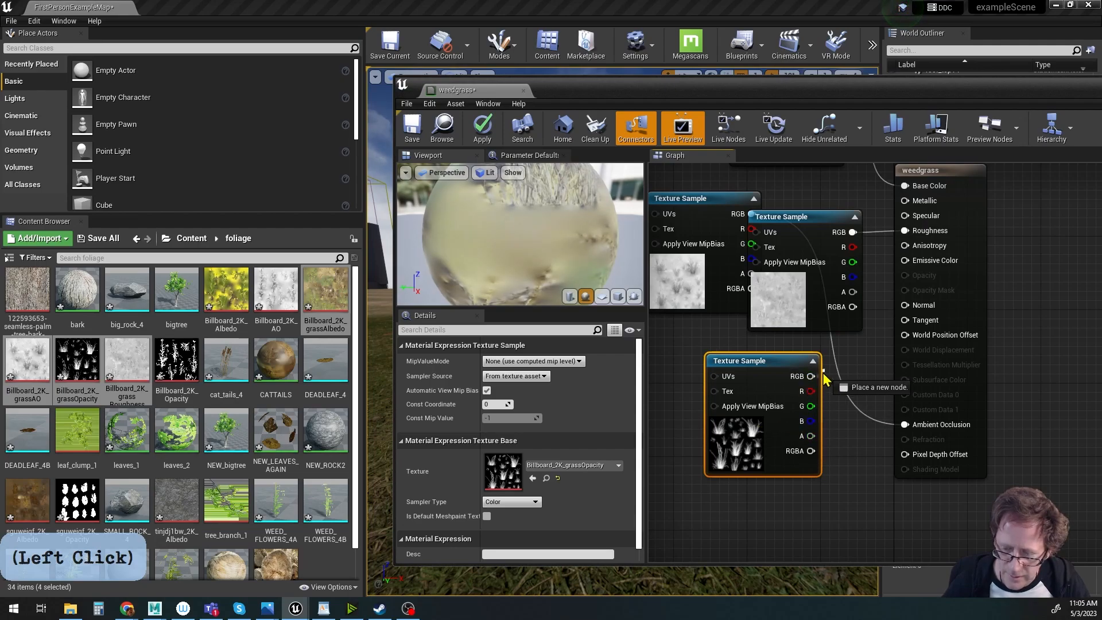
left_click(924, 170)
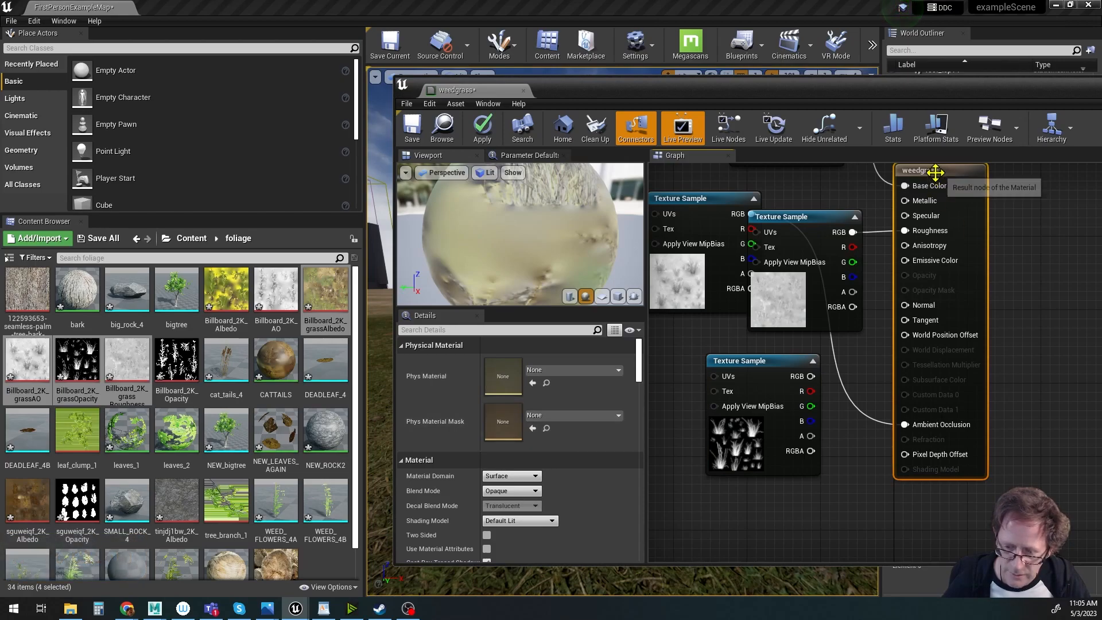
left_click(520, 492)
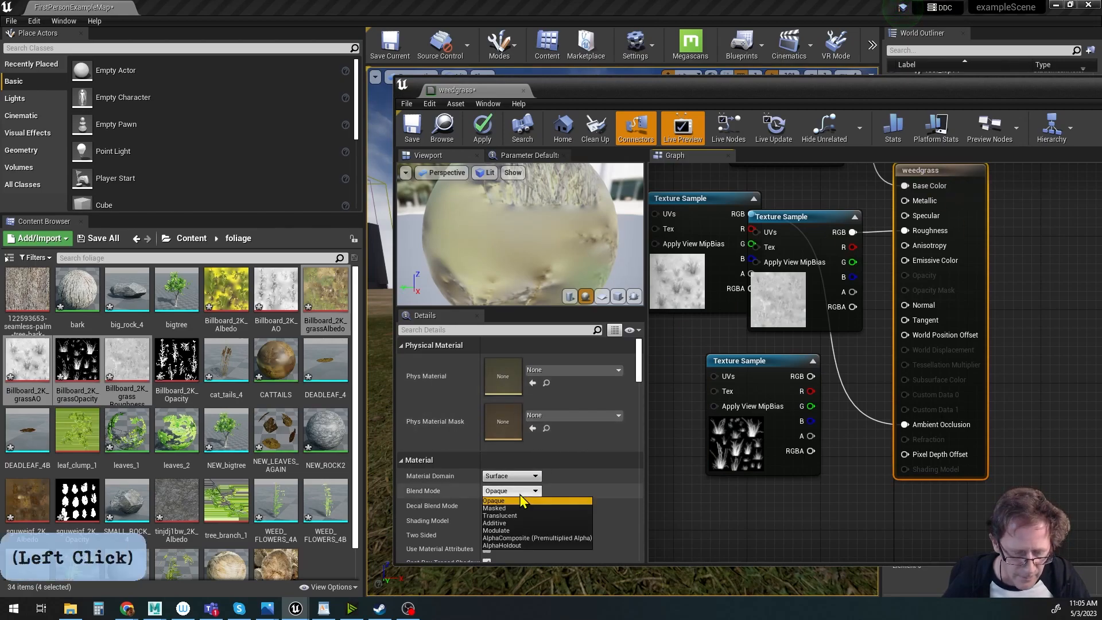
left_click(513, 510)
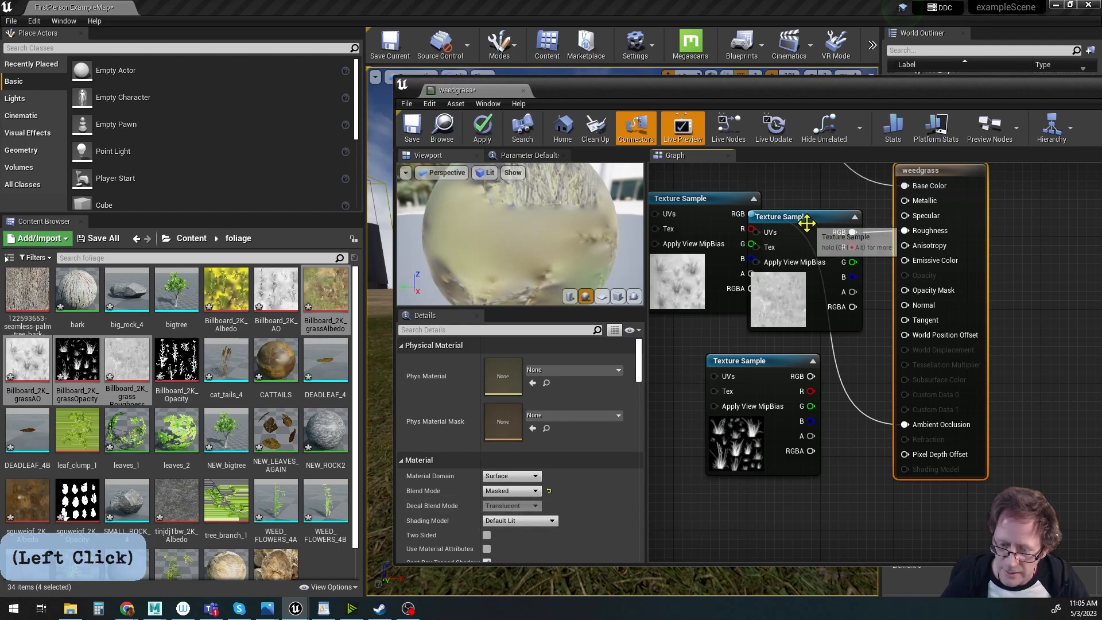
left_click_drag(811, 376, 902, 294)
Spread out the result node and the roughness, opacity and AO texture samples so they no longer overlap.
scroll(867, 303, "down", 3)
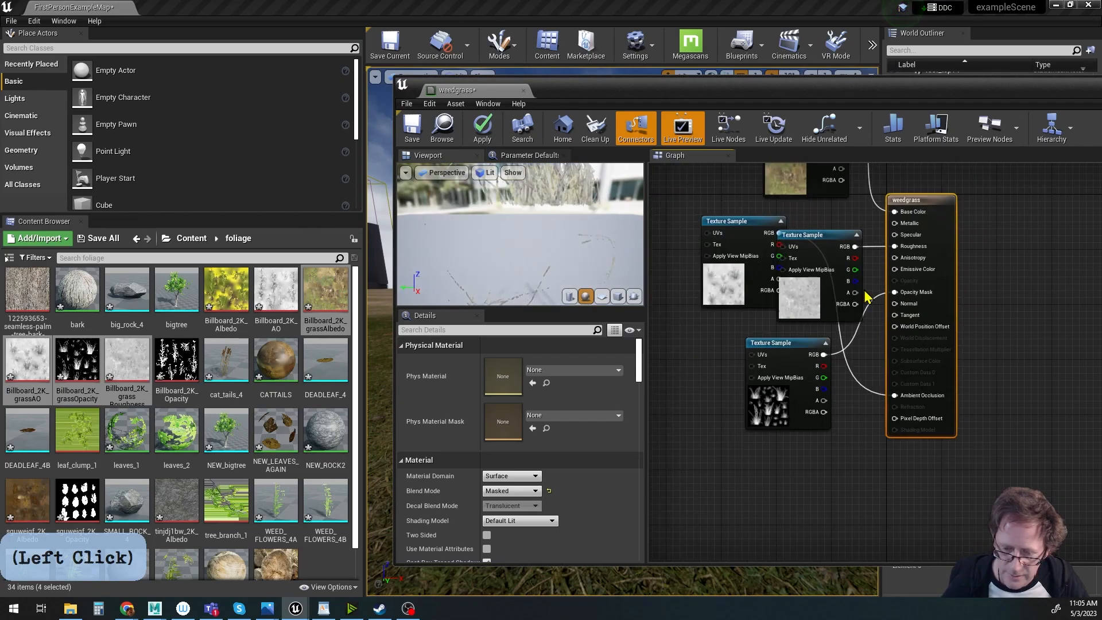
left_click_drag(904, 206, 992, 183)
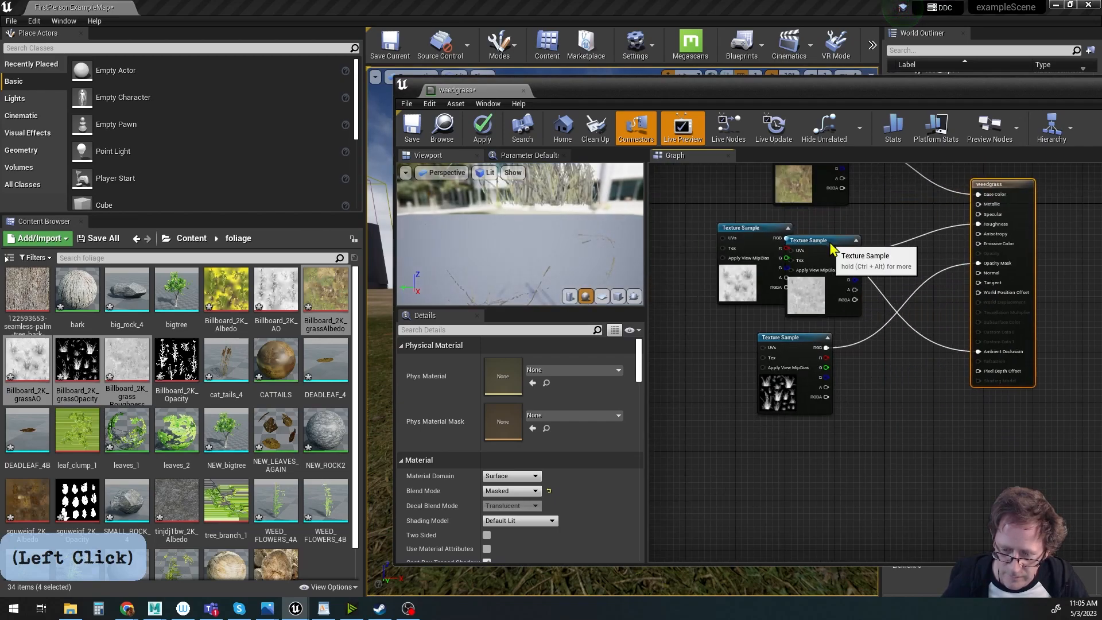
left_click_drag(827, 240, 893, 196)
left_click_drag(781, 338, 696, 204)
left_click_drag(759, 227, 796, 378)
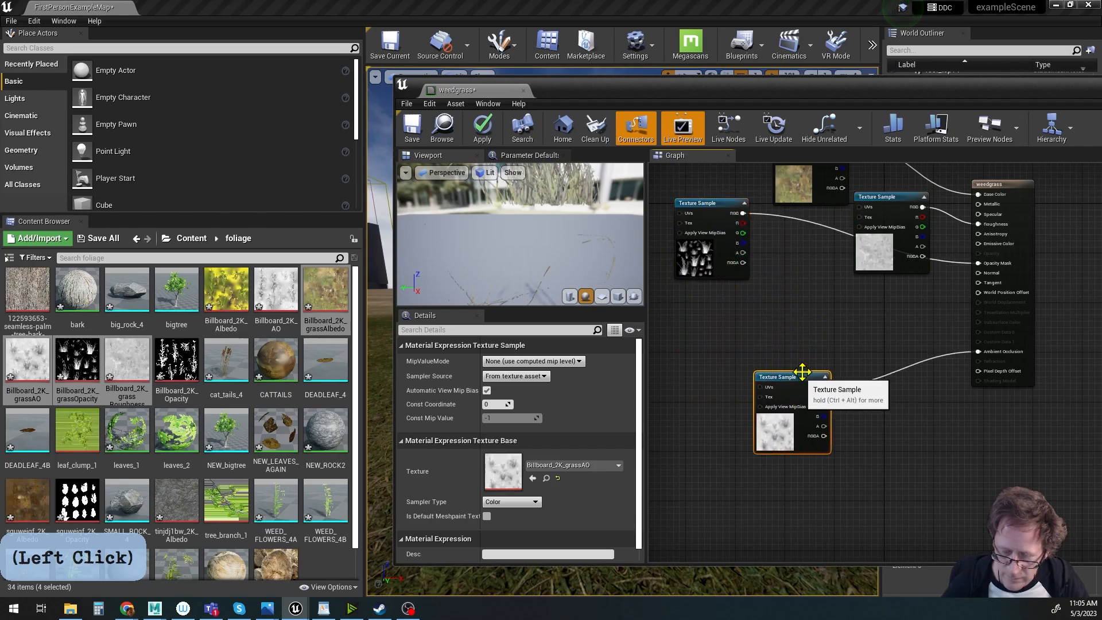
left_click_drag(890, 201, 892, 181)
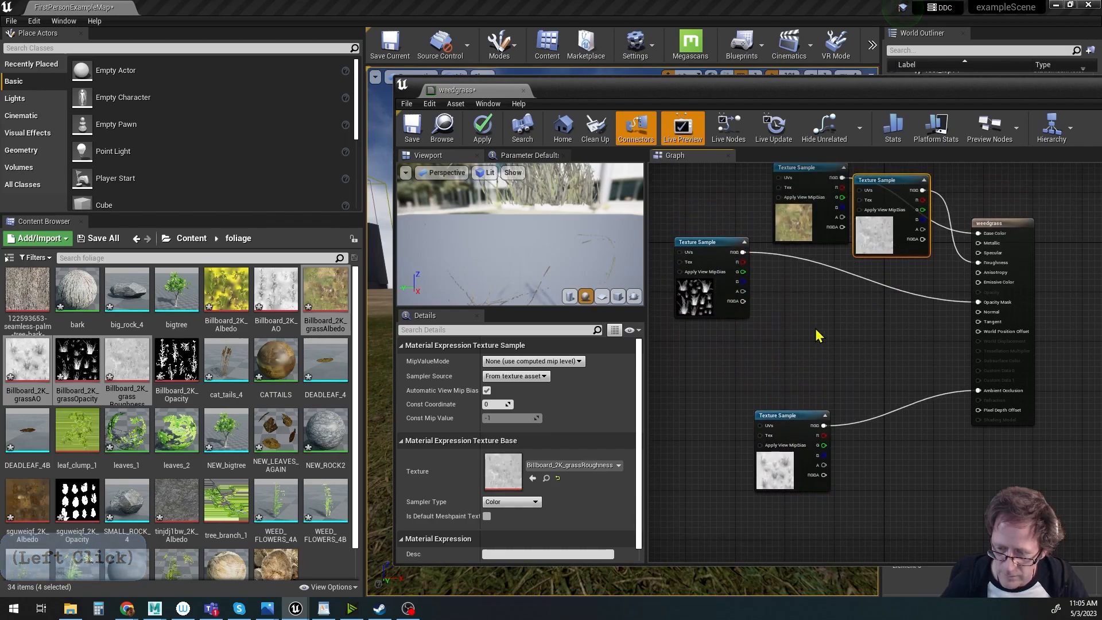
Connect a constant of 0 to Specular and add a green Constant3Vector with R 0.068359, G 0.1875 and B 0.073444.
left_click(803, 301)
mouse_move(817, 312)
left_mouse_down()
mouse_move(838, 321)
mouse_move(979, 262)
left_mouse_up()
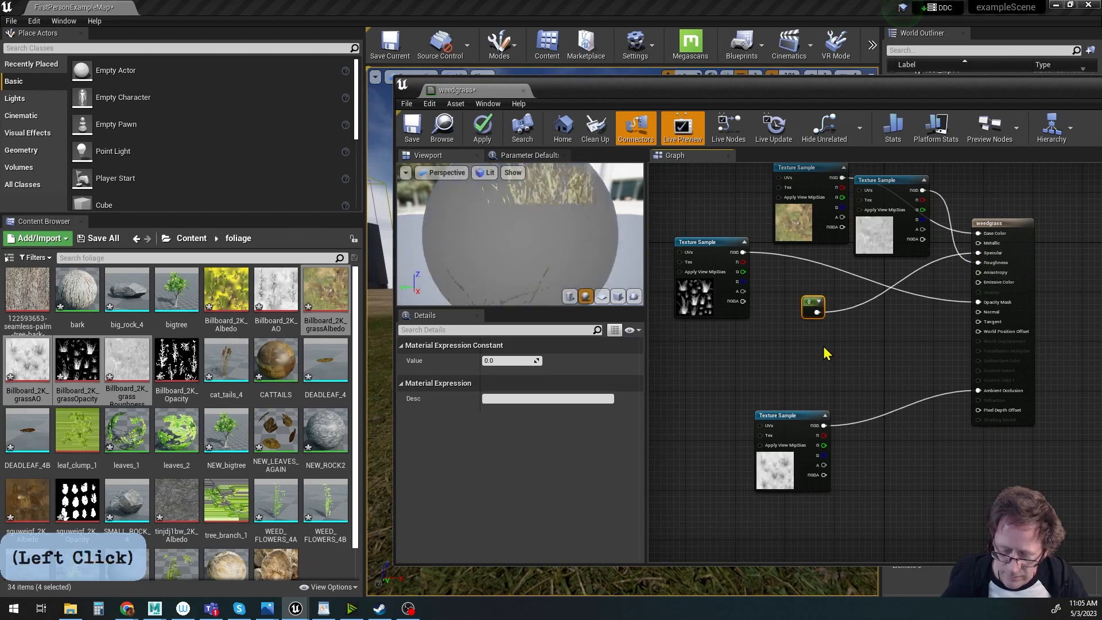
left_click(861, 351)
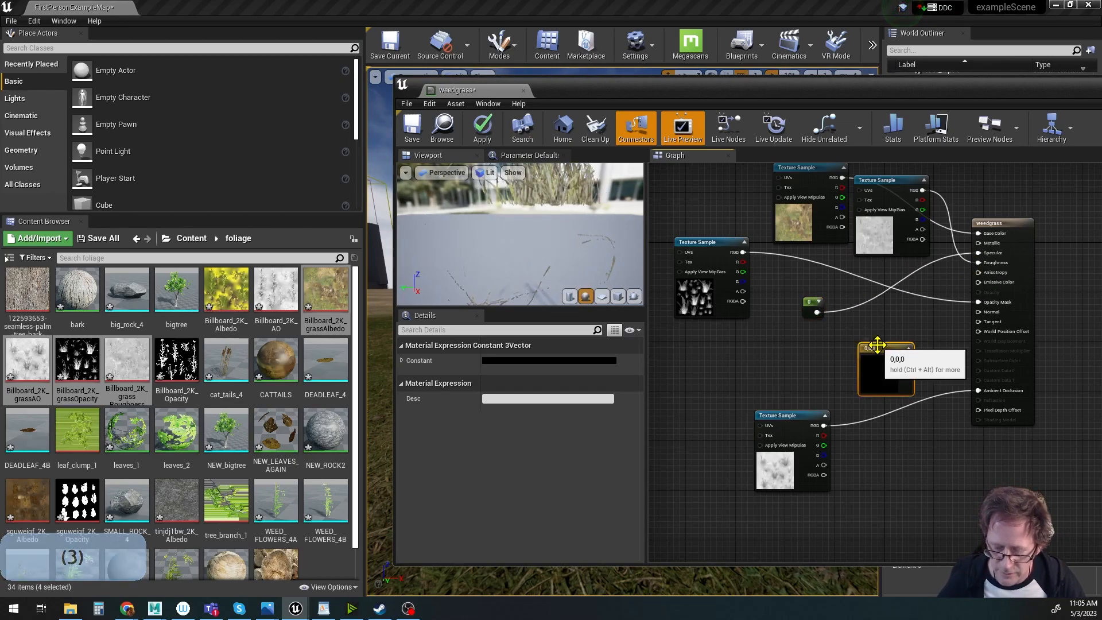
left_click(526, 362)
left_click(576, 423)
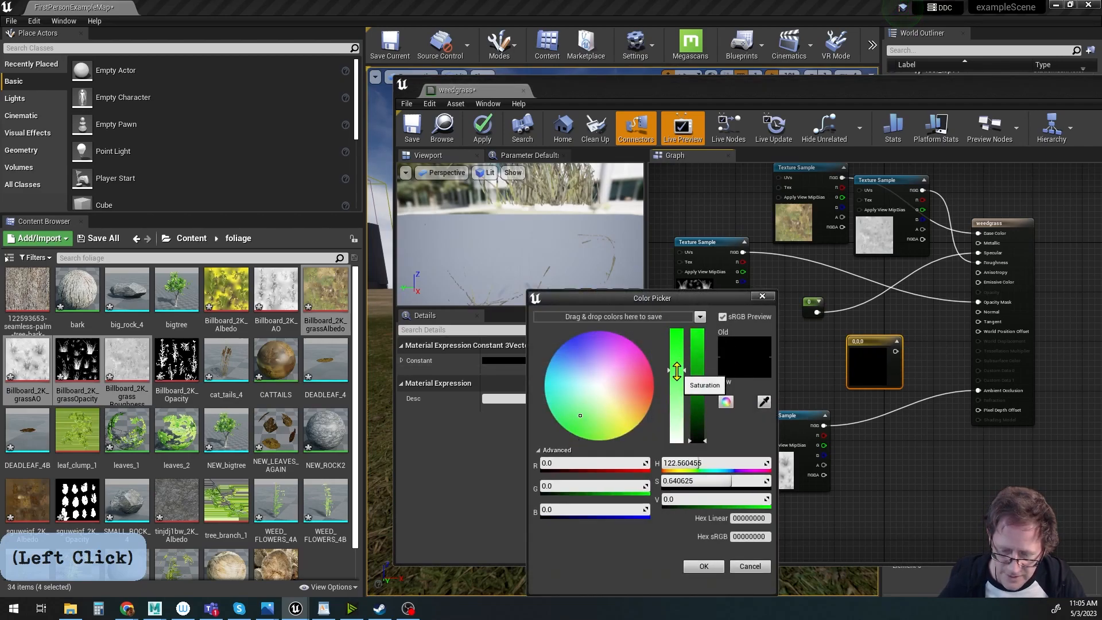
left_click_drag(699, 438, 697, 414)
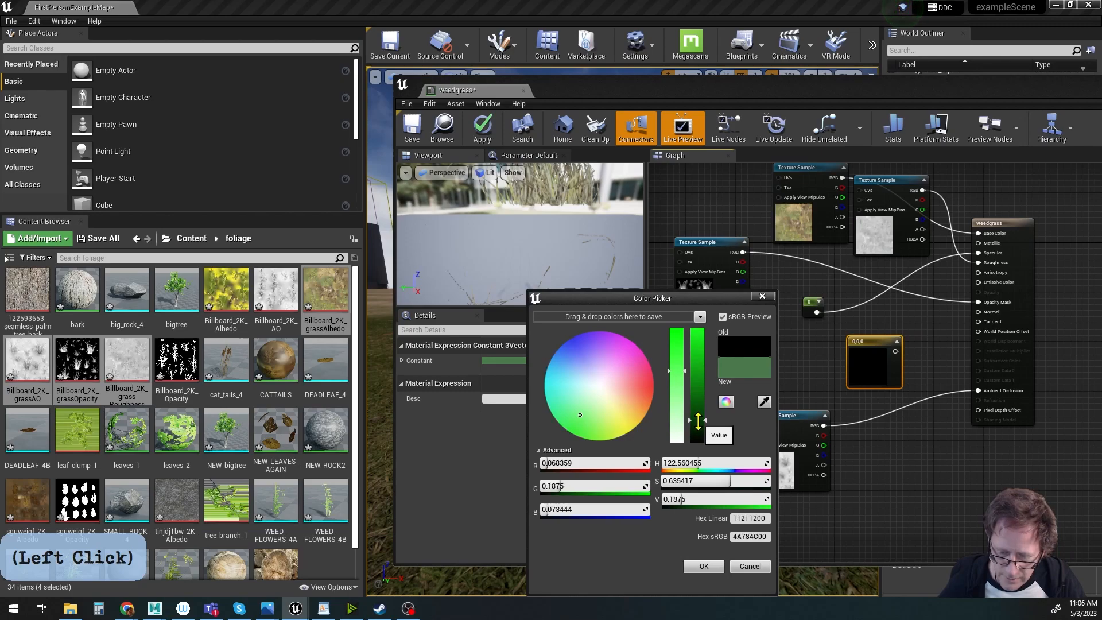
left_click(704, 566)
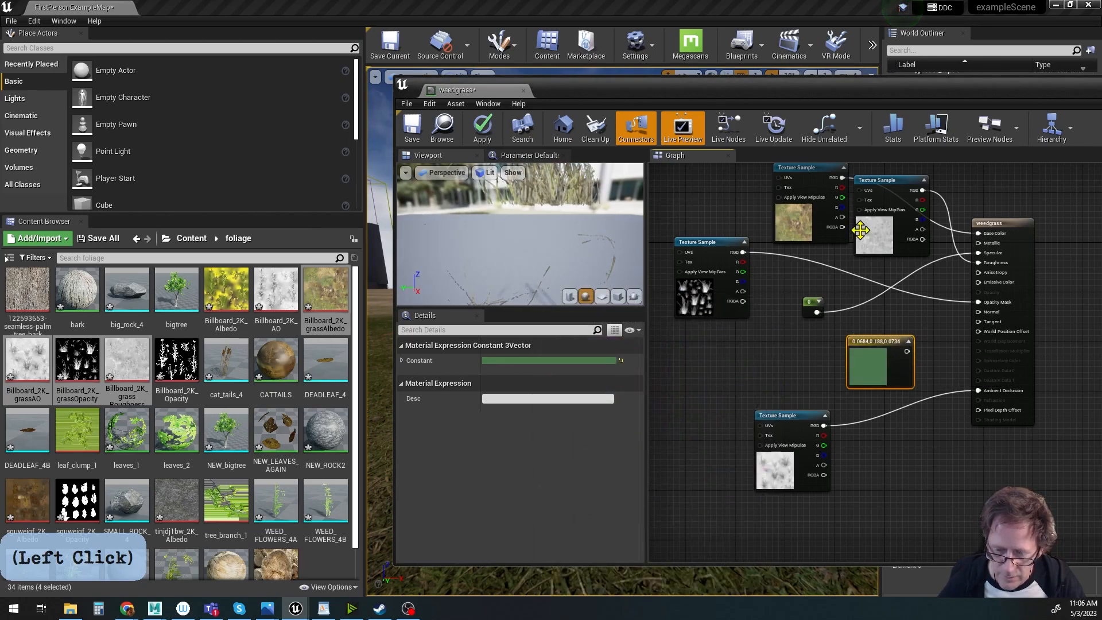
Set the weedgrass shading model to Subsurface and connect the green Constant3Vector to Subsurface Color.
left_click(987, 226)
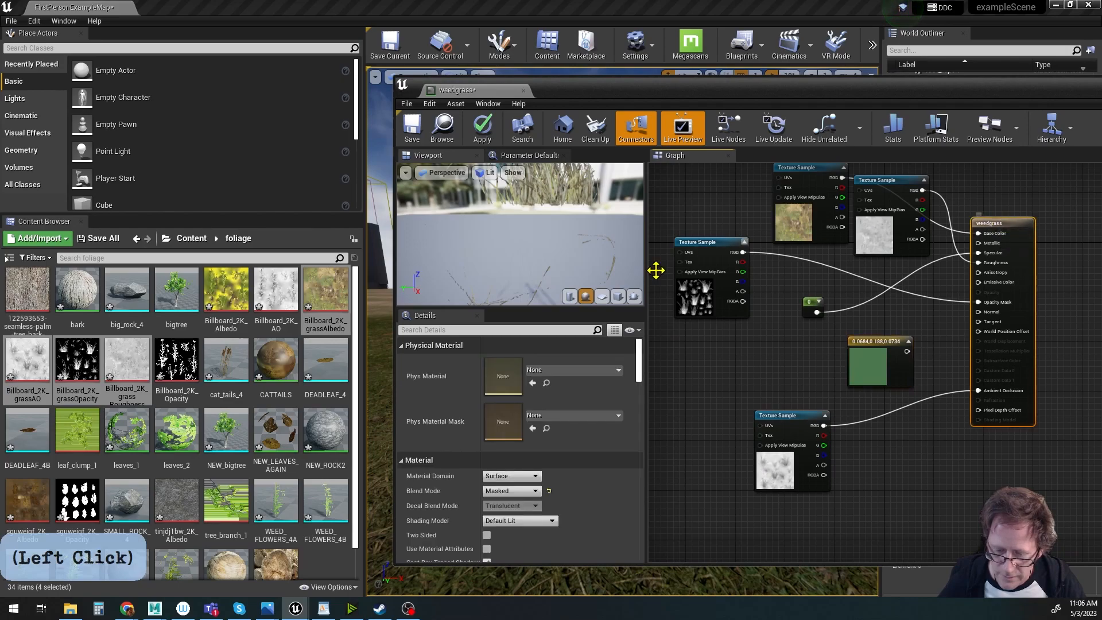
left_click(527, 523)
left_click(514, 435)
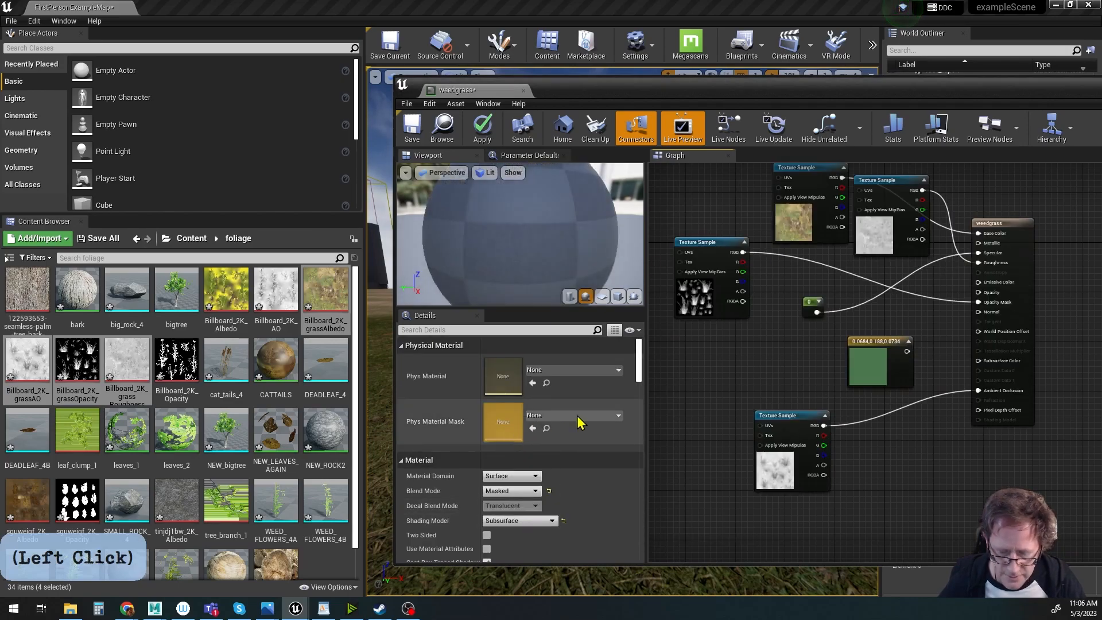
left_click_drag(908, 360, 979, 362)
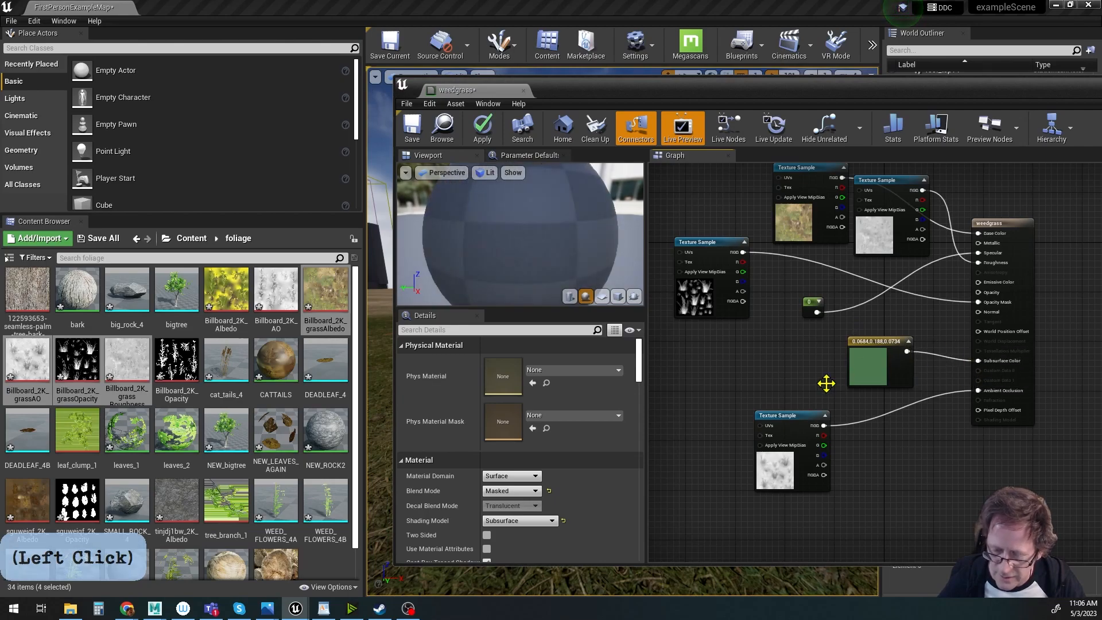
Check the grass in the material preview, apply and save the weedgrass material, and close its editor.
middle_click_drag(554, 231, 554, 183)
mouse_move(554, 231)
left_mouse_down("alt")
mouse_move(568, 232)
mouse_move(547, 223)
left_mouse_up("alt")
left_click(483, 130)
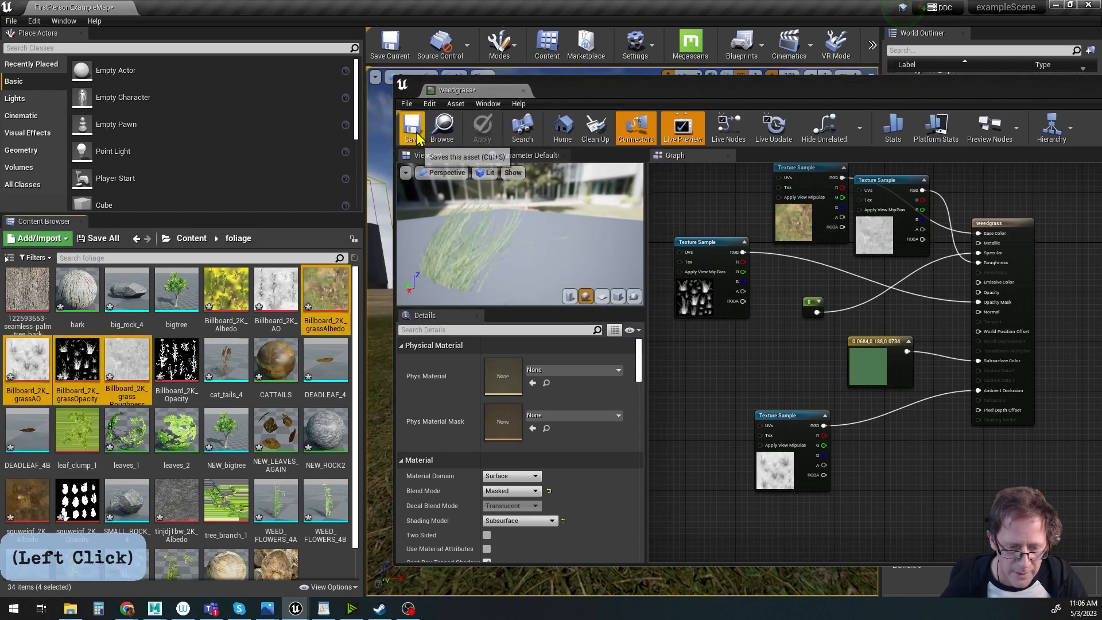
left_click_drag(659, 97, 515, 101)
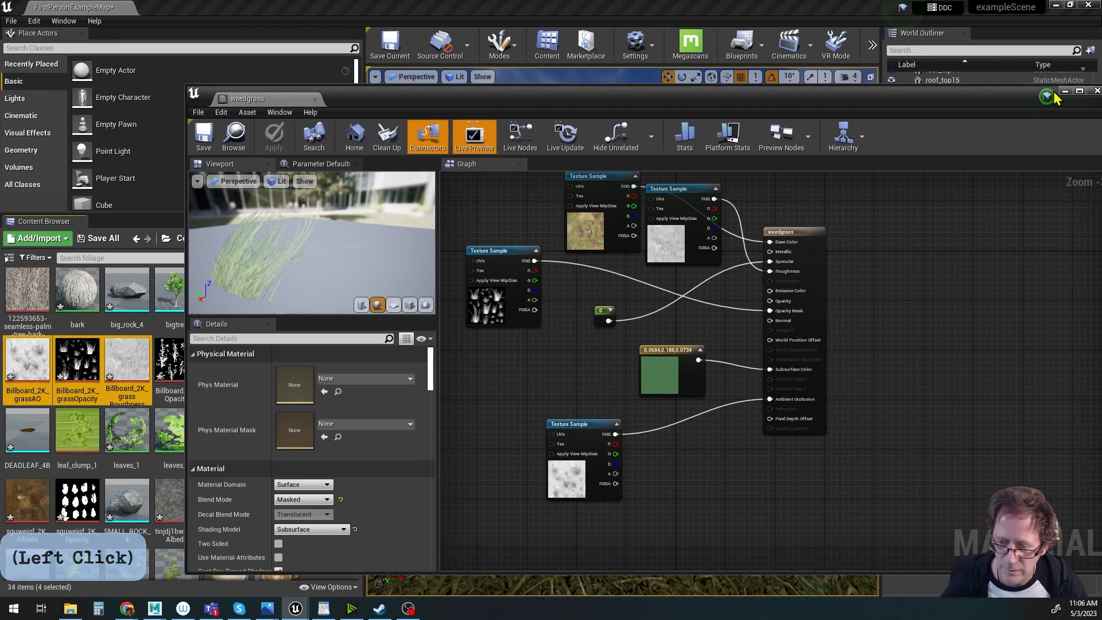
left_click(1097, 91)
mouse_move(716, 380)
middle_mouse_down()
mouse_move(718, 401)
mouse_move(735, 381)
middle_mouse_up()
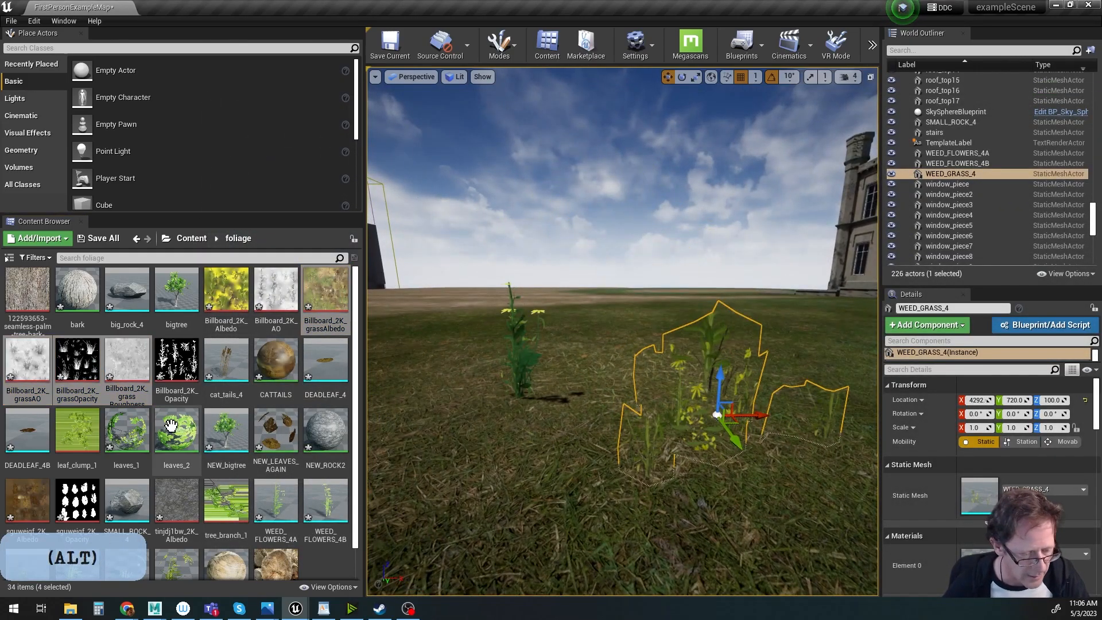
scroll(171, 424, "down", 1)
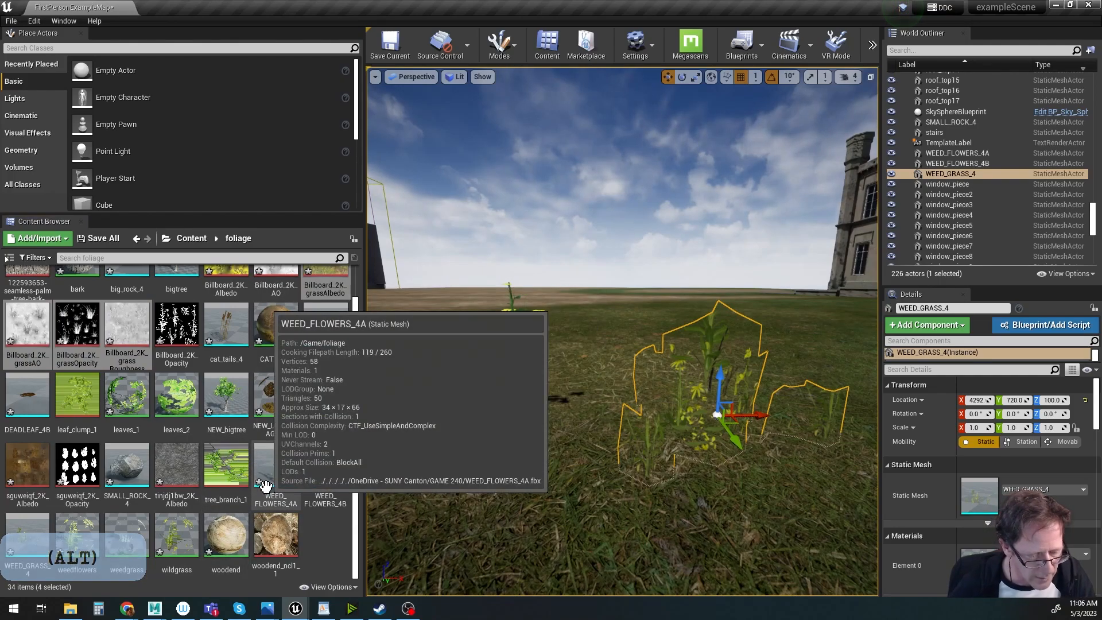
scroll(302, 420, "up", 1)
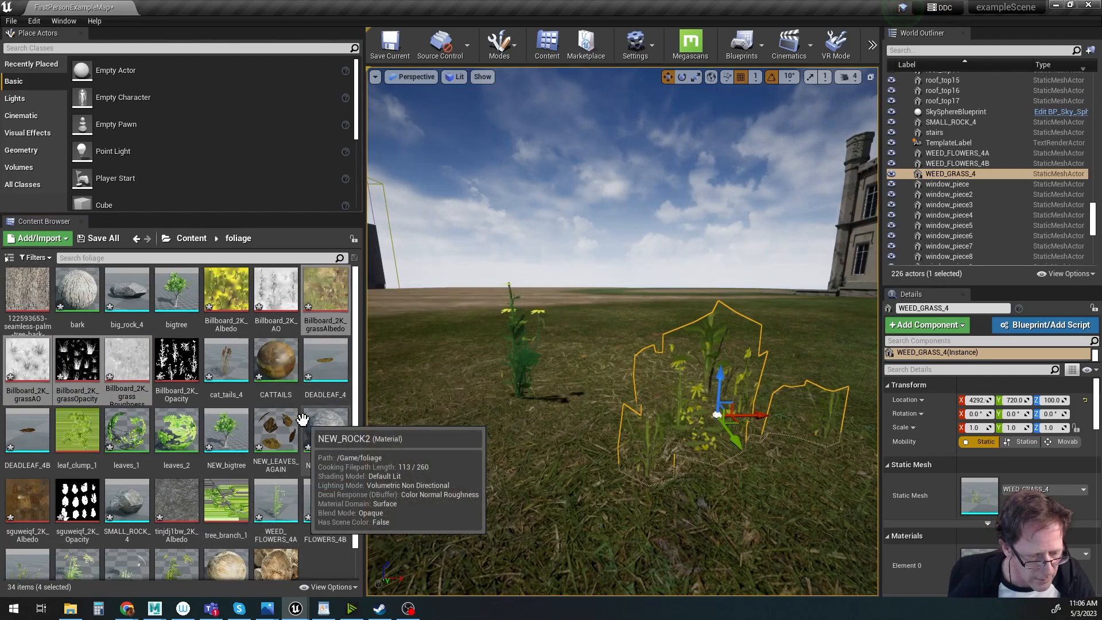
Assign the weedgrass material to Element 0 of the WEED_GRASS_4 mesh in the level.
scroll(302, 421, "down", 1)
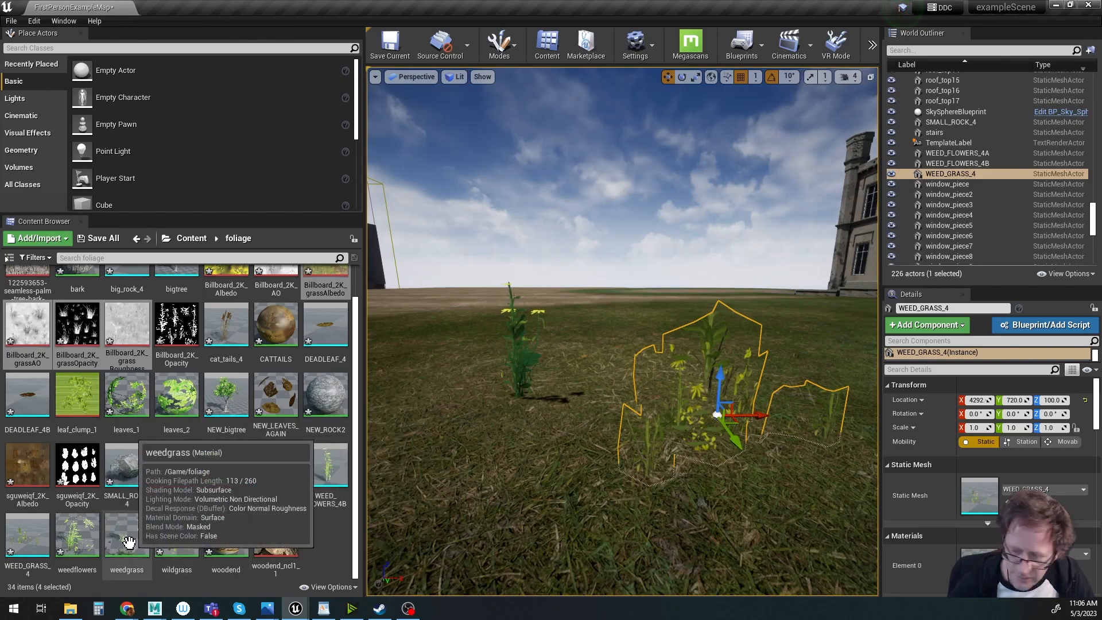
left_click_drag(127, 543, 480, 546)
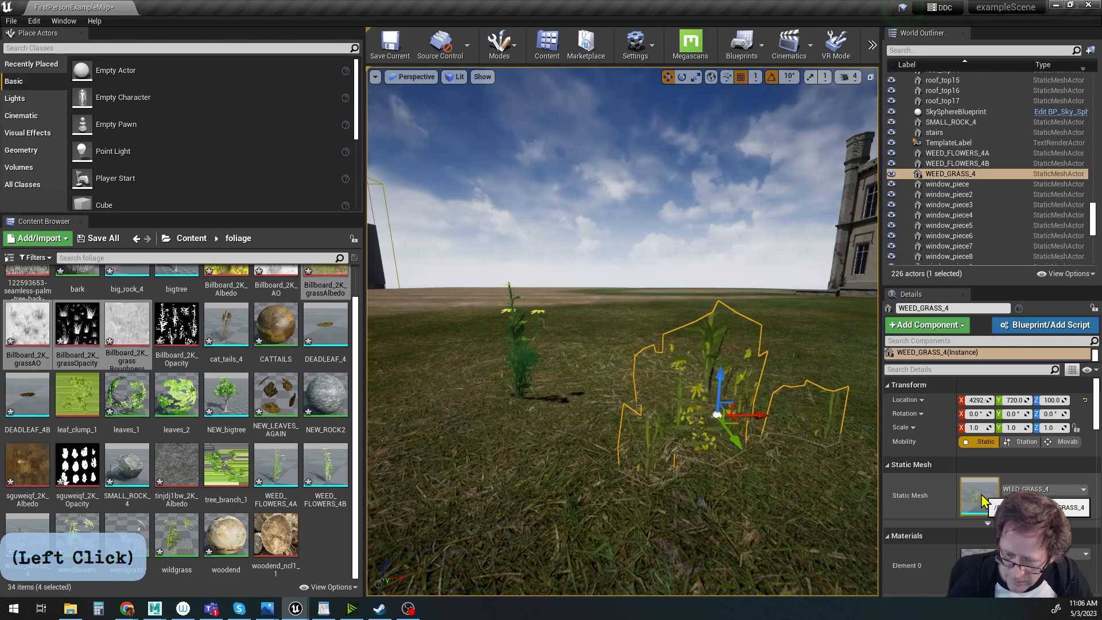
middle_click_drag(750, 431, 725, 428, "alt")
left_click_drag(675, 388, 672, 387, "alt")
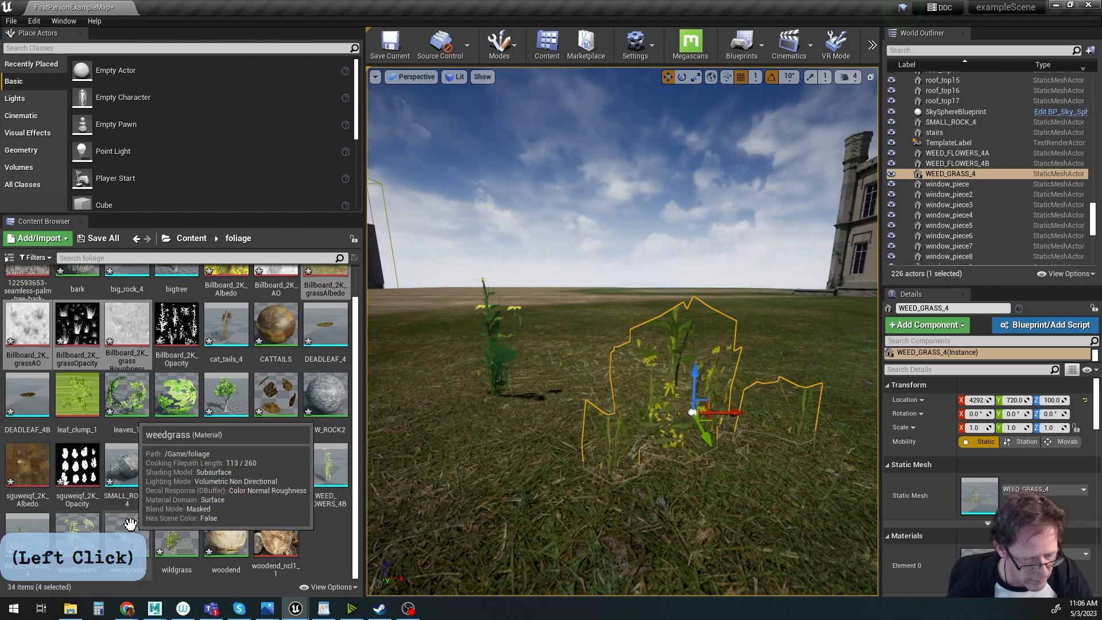
left_click_drag(131, 523, 970, 552)
Examine the weed grass and neighbouring weed flowers in the level from several angles and distances.
left_click(691, 501)
left_click_drag(690, 501, 583, 454, "alt")
mouse_move(654, 501)
right_mouse_down("alt")
mouse_move(701, 497)
mouse_move(669, 501)
right_mouse_up("alt")
middle_click_drag(638, 502, 664, 506, "alt")
left_click_drag(664, 506, 689, 517, "alt")
middle_click_drag(689, 517, 696, 503, "alt")
left_click_drag(696, 502, 683, 479, "alt")
middle_click_drag(683, 480, 678, 516, "alt")
right_click_drag(678, 517, 574, 551, "alt")
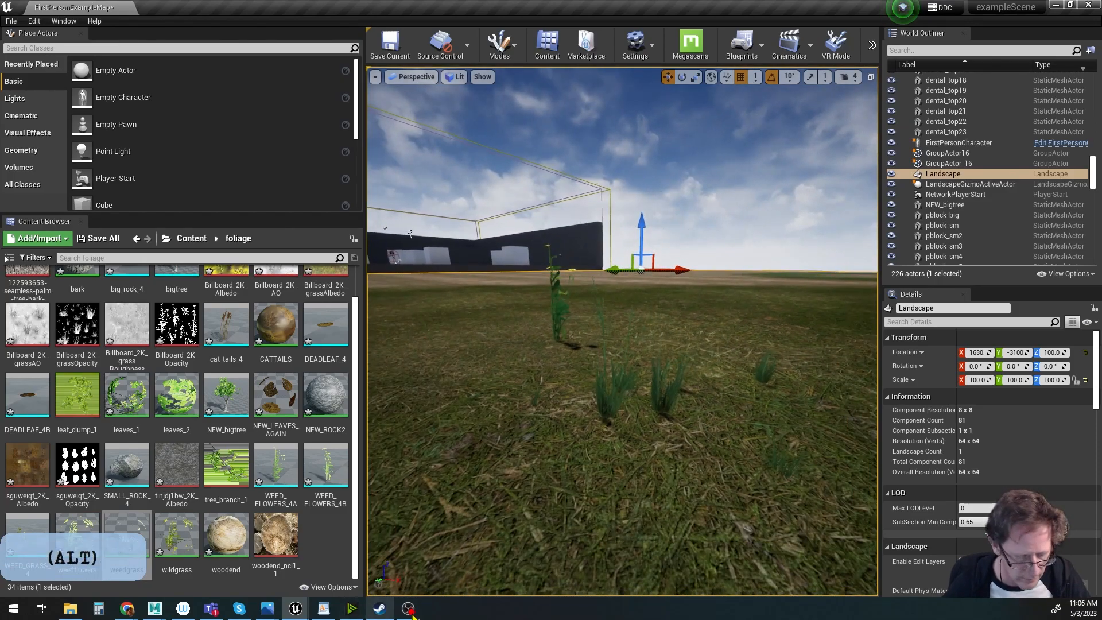
Switch to Maya and unhide the WEED_grass mesh.
left_click(154, 608)
left_click(216, 554)
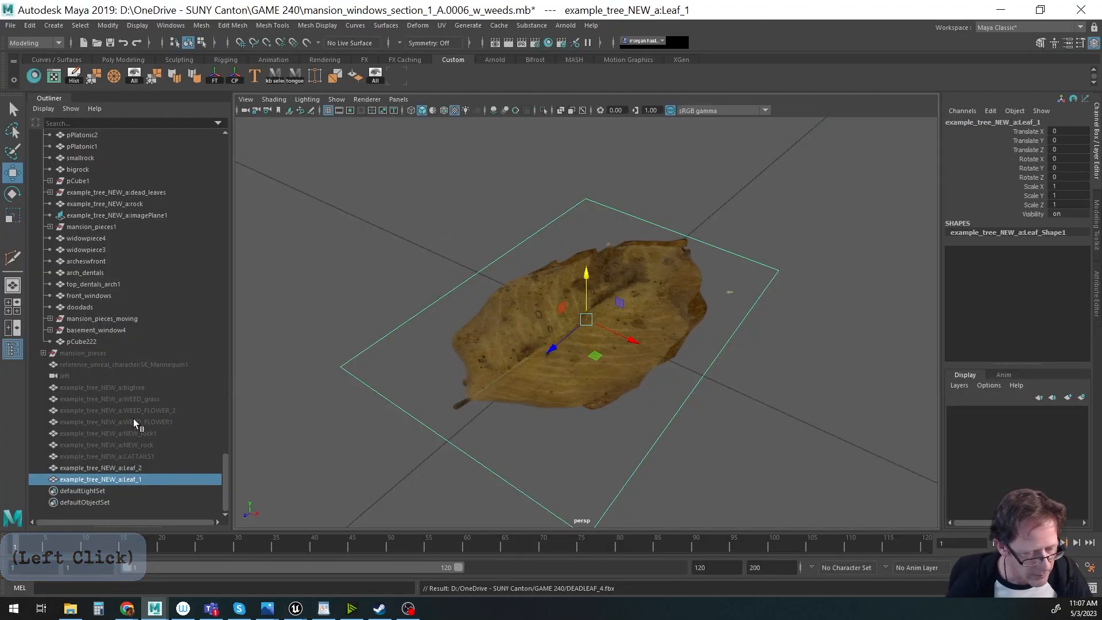
left_click(138, 399)
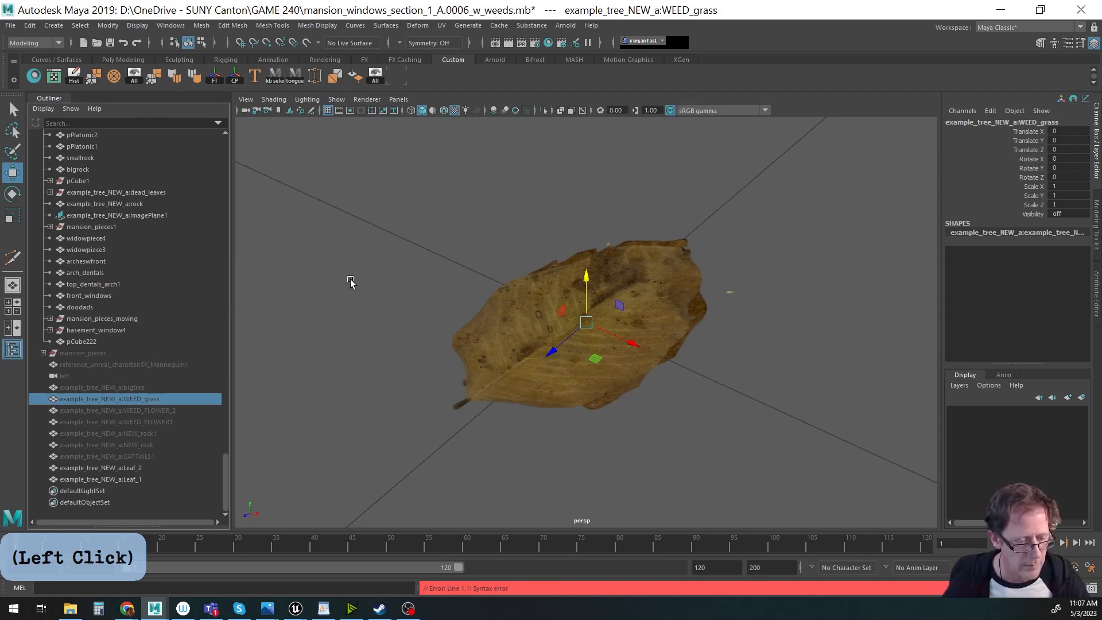
left_click(137, 26)
mouse_move(155, 104)
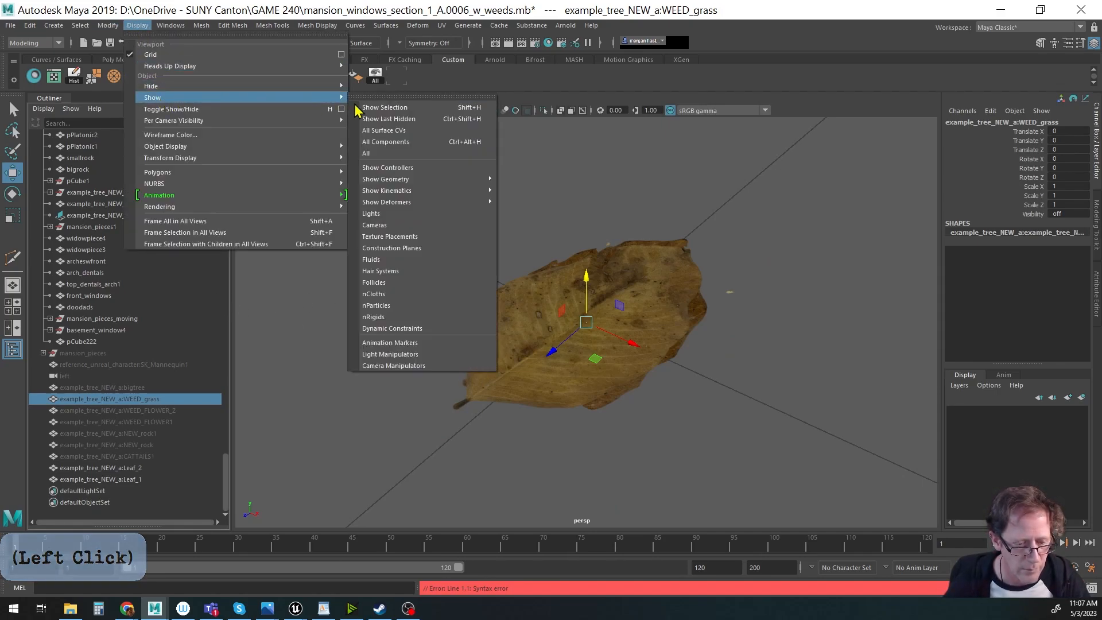
left_click(394, 112)
right_click_drag(702, 360, 436, 370, "alt")
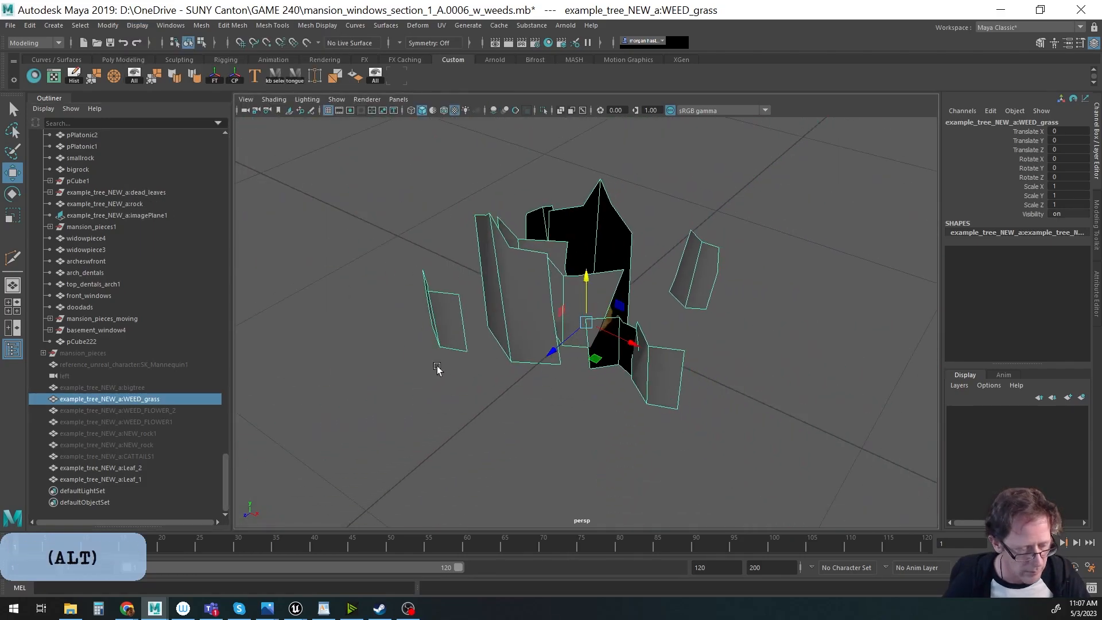
Hide the Leaf_2 and Leaf_1 meshes, then select the weed grass and display it with texture maps.
left_click(114, 467)
left_click(124, 479, "shift")
key("h")
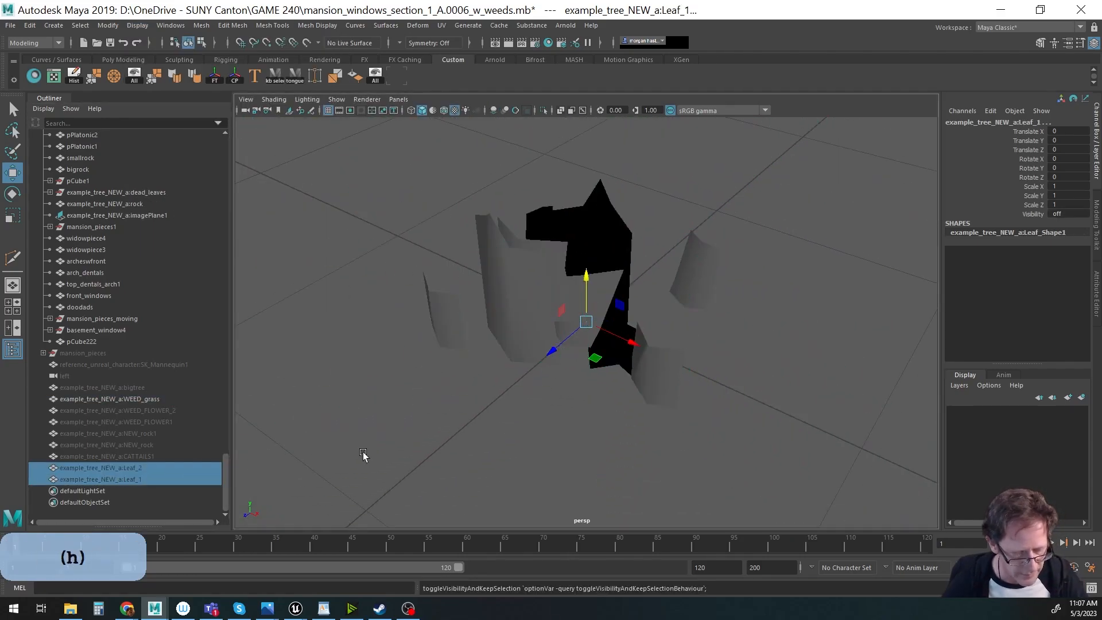
left_click(526, 331)
mouse_move(402, 371)
left_mouse_down("alt")
mouse_move(506, 329)
mouse_move(504, 387)
mouse_move(438, 384)
left_mouse_up("alt")
key("6")
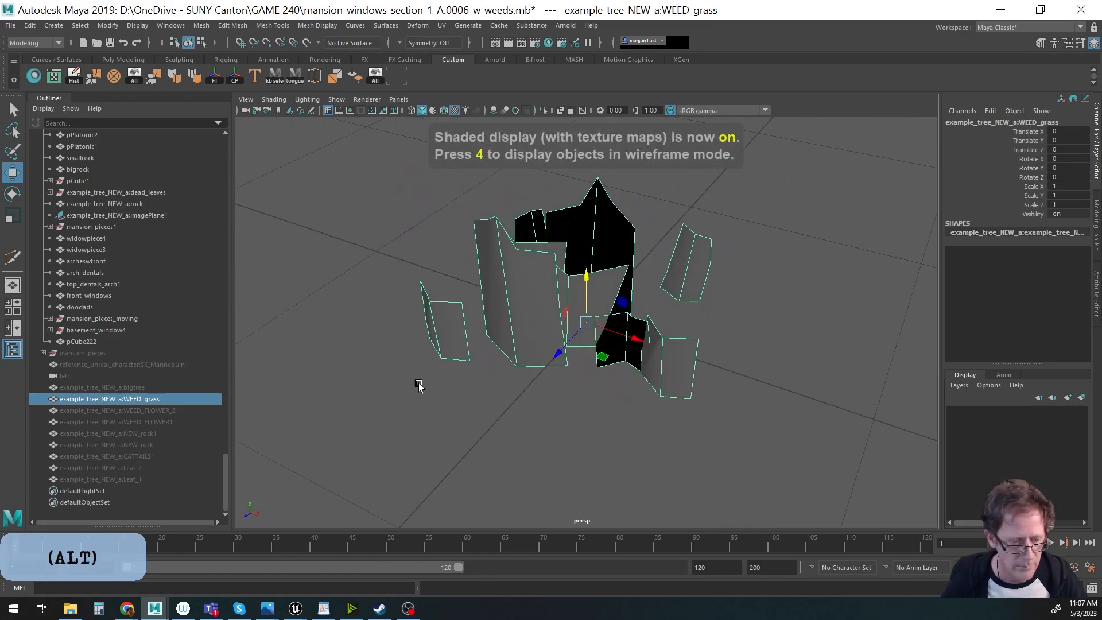
Try assigning the existing wildgrass material to the WEED_grass mesh.
left_click(54, 77)
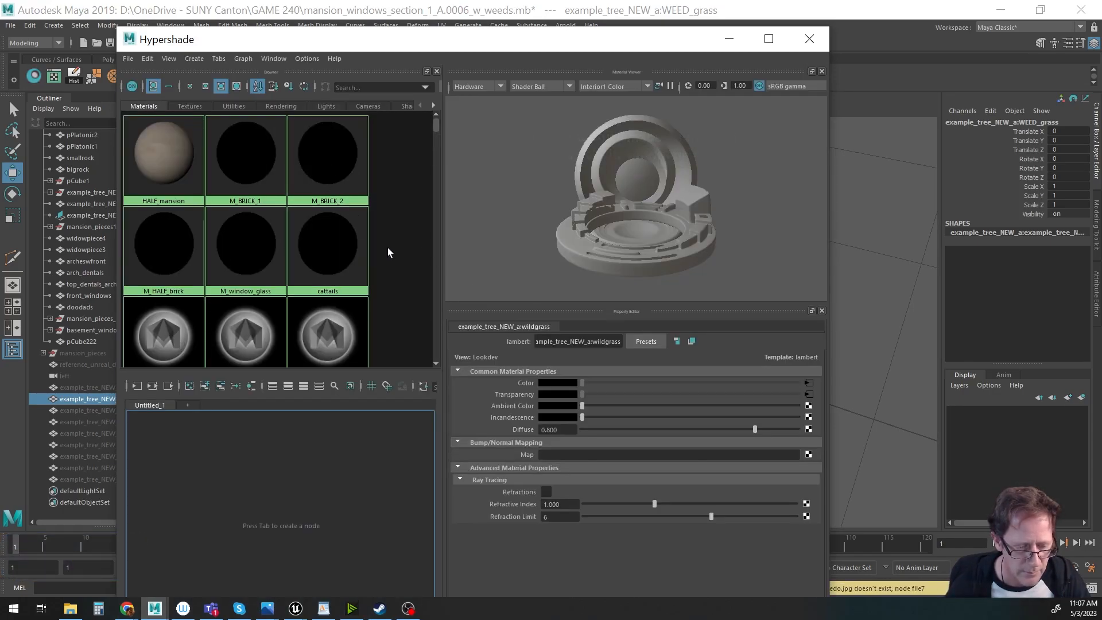
left_click(826, 41)
right_click(531, 282)
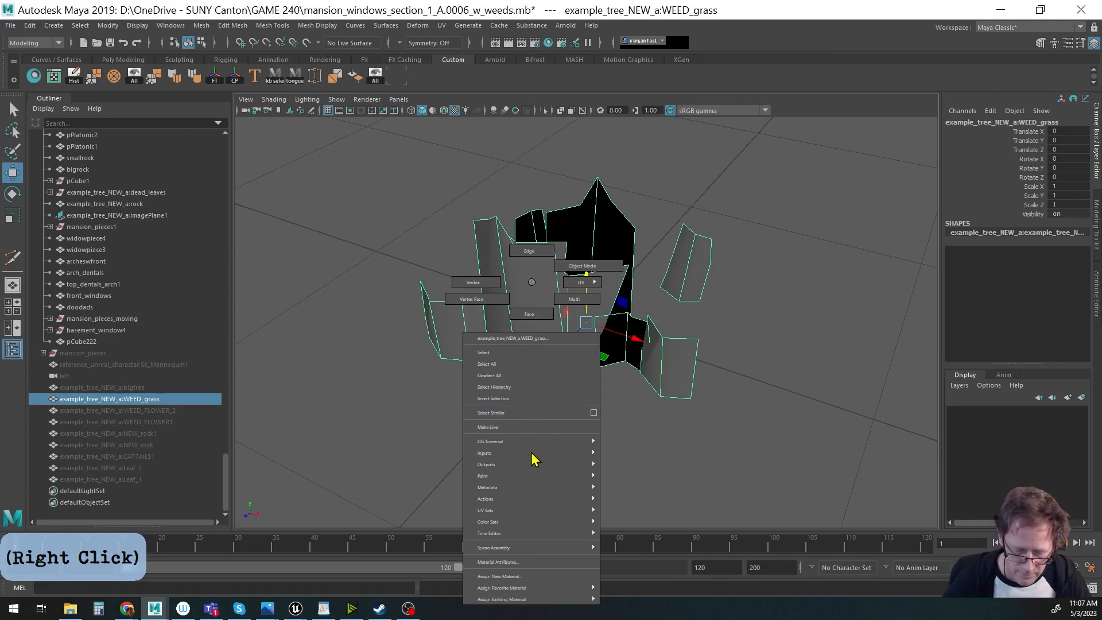
mouse_move(532, 602)
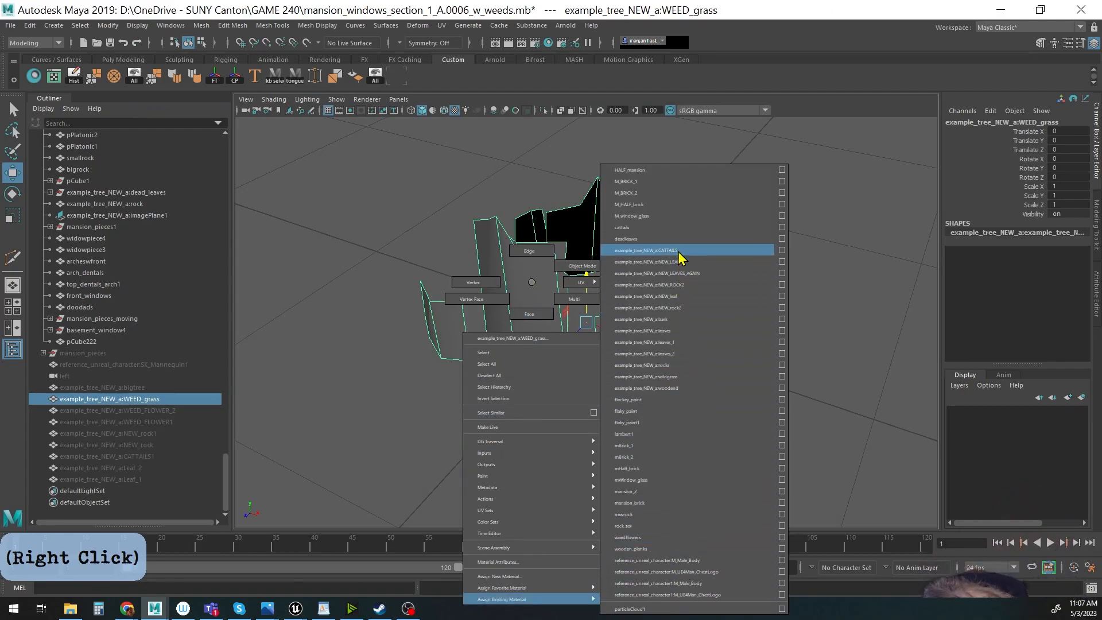
left_click(676, 377)
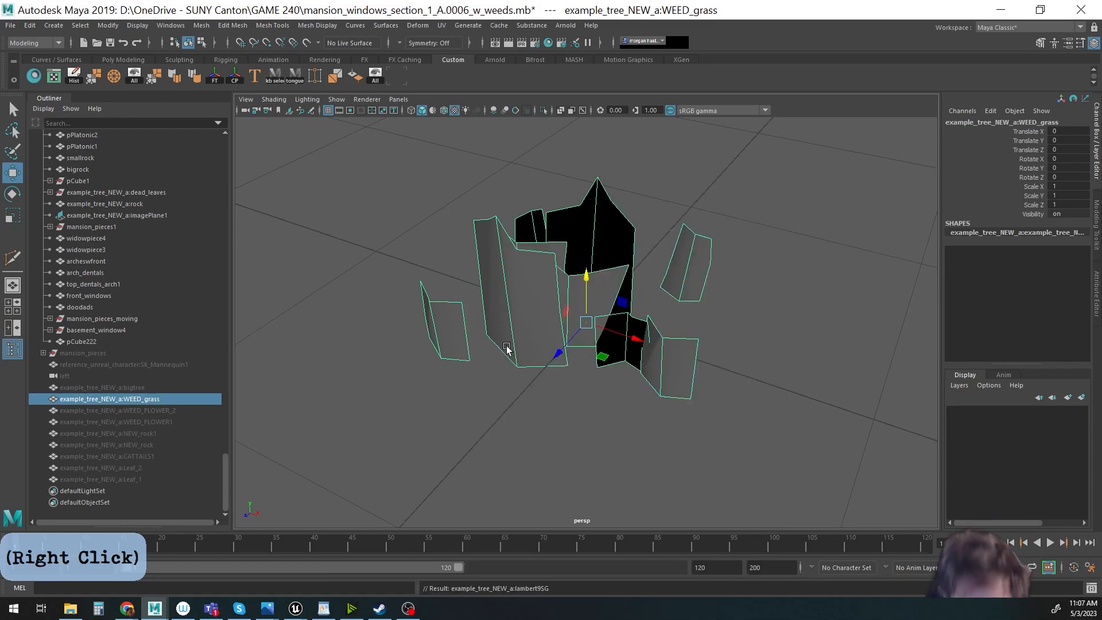
left_click(539, 326)
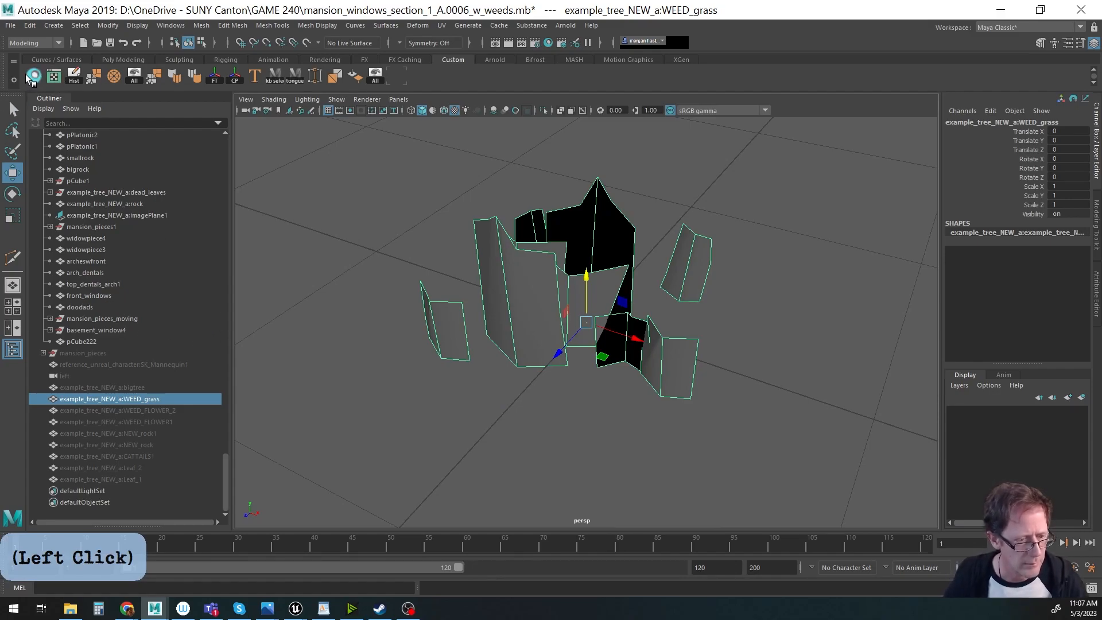
mouse_move(398, 300)
left_mouse_down("alt")
mouse_move(443, 262)
mouse_move(396, 282)
mouse_move(411, 285)
mouse_move(438, 253)
mouse_move(421, 264)
mouse_move(405, 306)
left_mouse_up("alt")
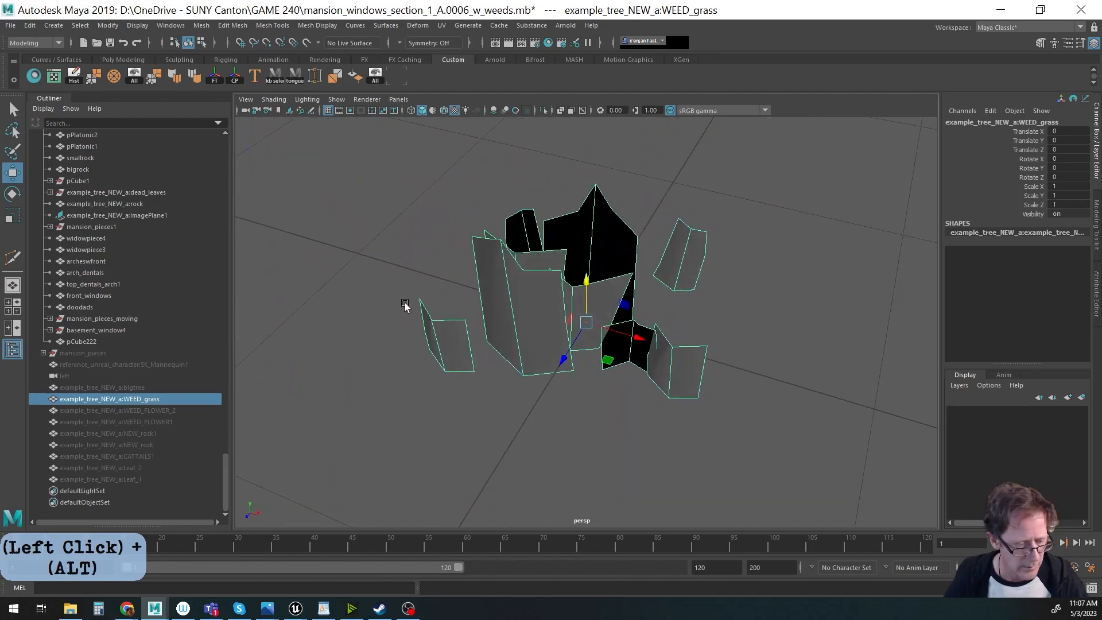
Create a Lambert material in the Hypershade and name it NEWNEWweedgrass.
left_click(35, 76)
scroll(383, 280, "down", 5)
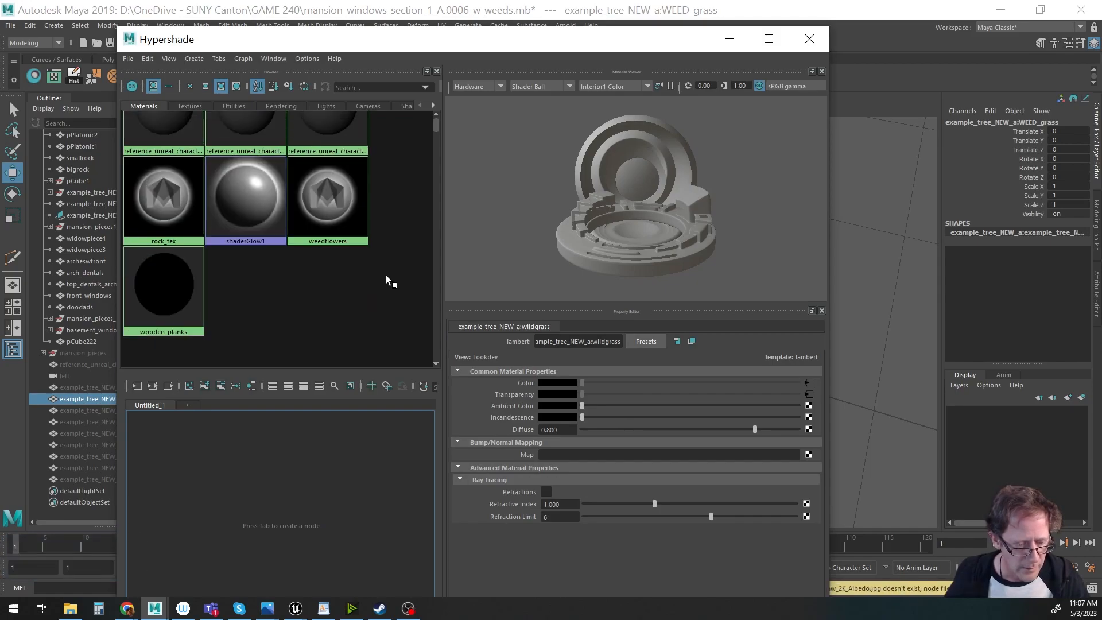
left_click(337, 209)
left_click(172, 206)
right_click(280, 287)
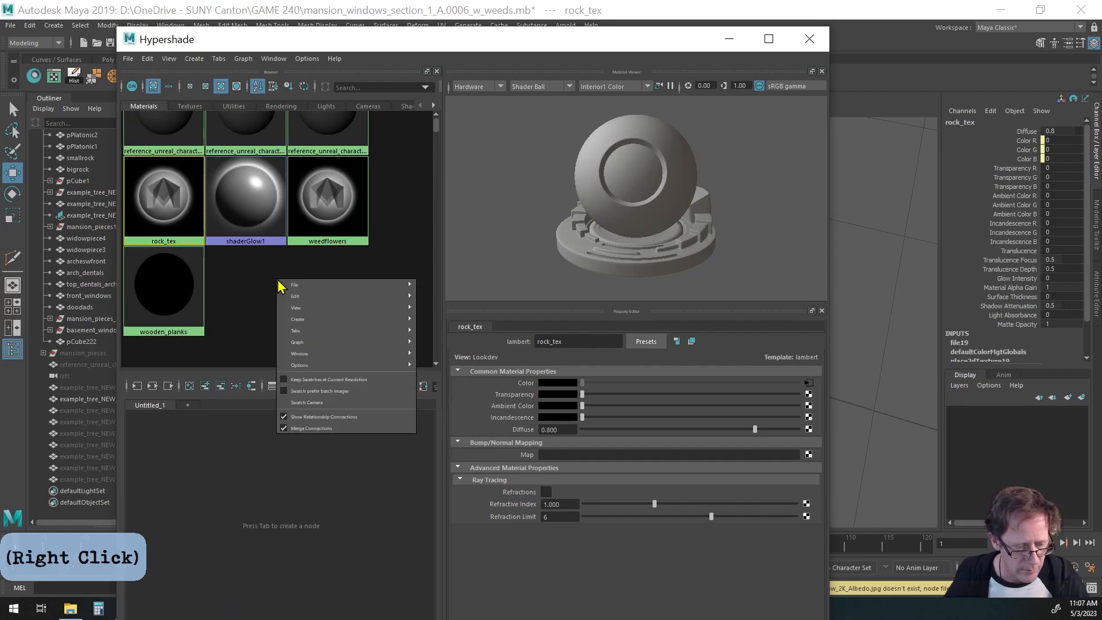
mouse_move(301, 319)
mouse_move(480, 249)
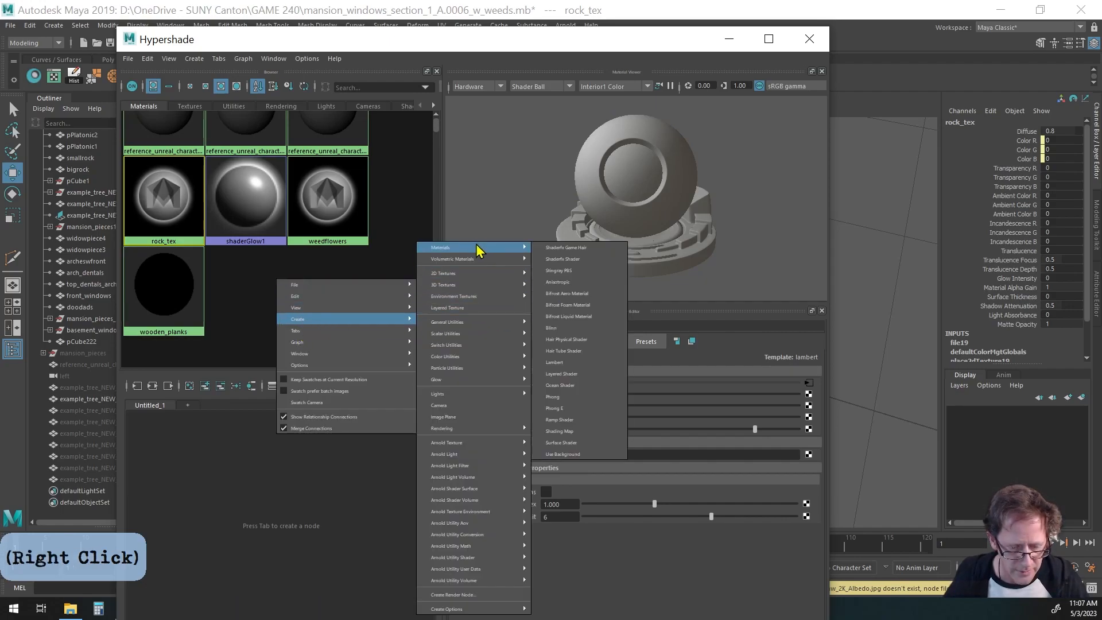
left_click(580, 362)
key("ctrl+a")
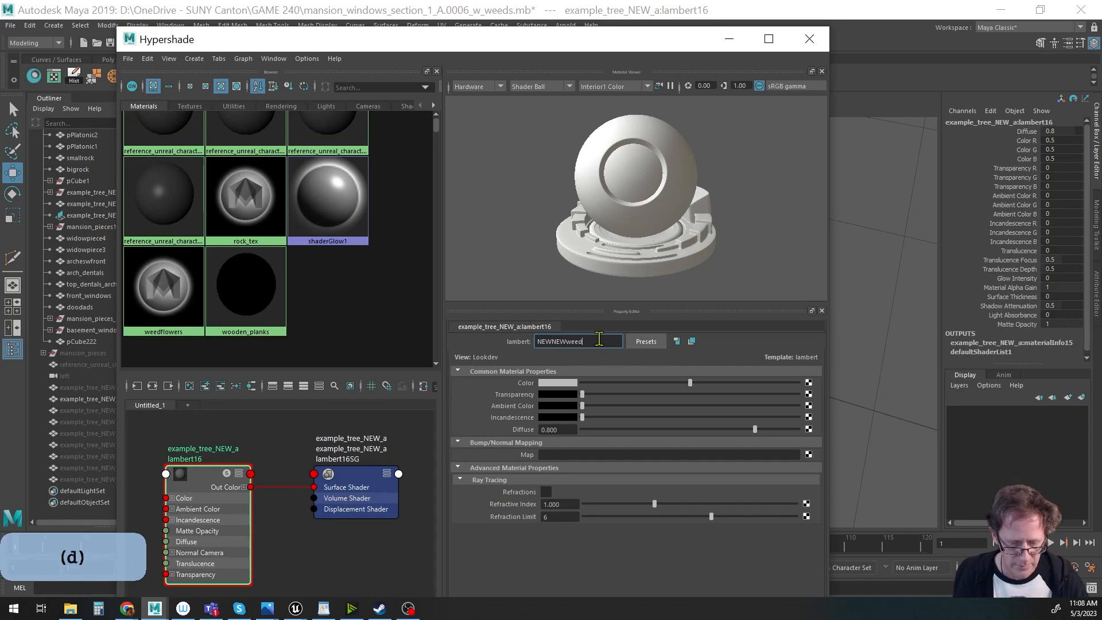
type("NEWNEWweedgrass")
key("Return")
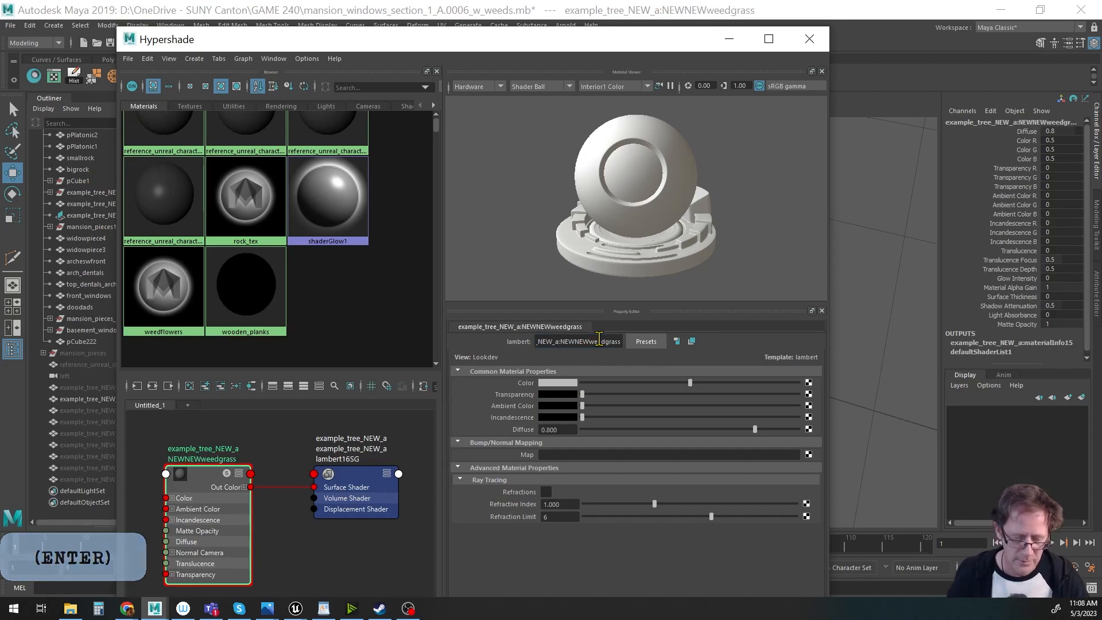
Map the NEWNEWweedgrass Color to a file texture using Billboard_2K_grassAlbedo.jpg from the wildgrass folder.
left_click(809, 383)
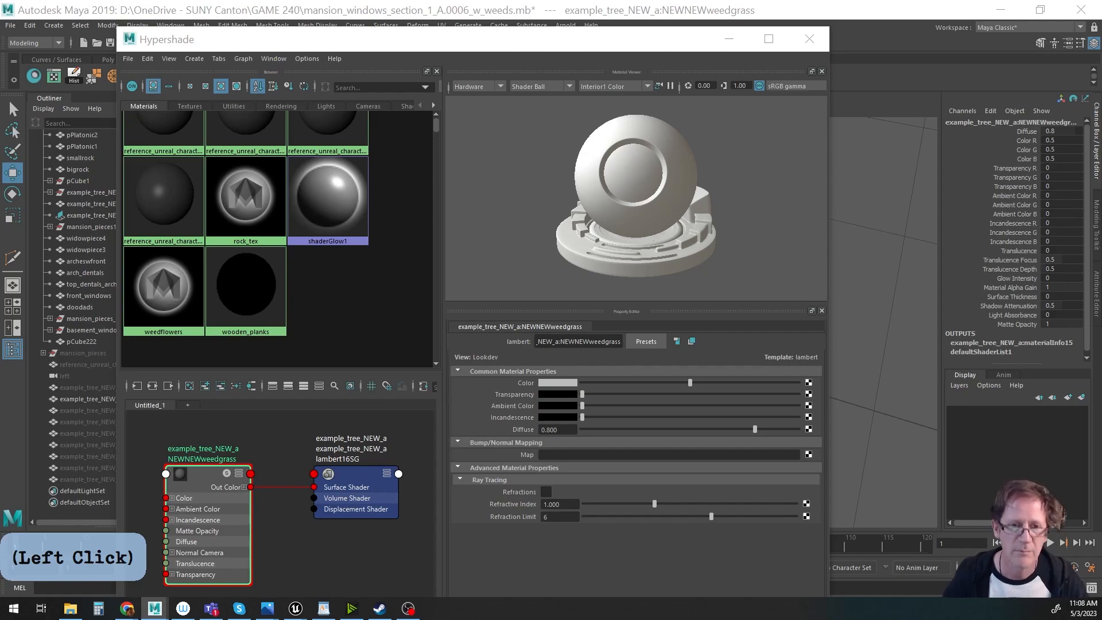
left_click_drag(236, 1, 322, 130)
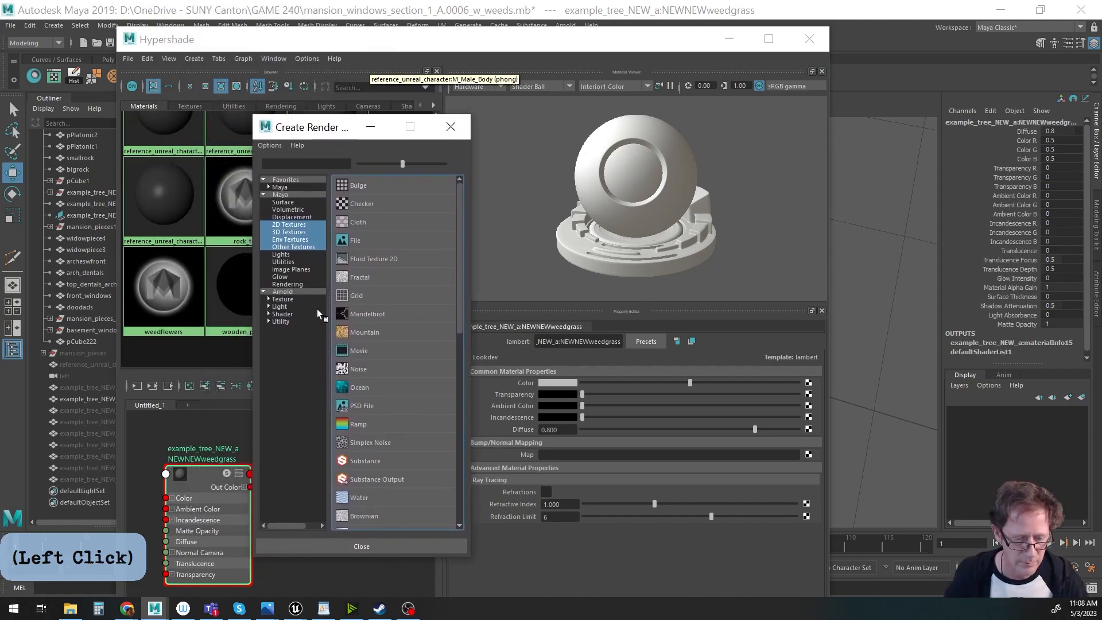
left_click(345, 242)
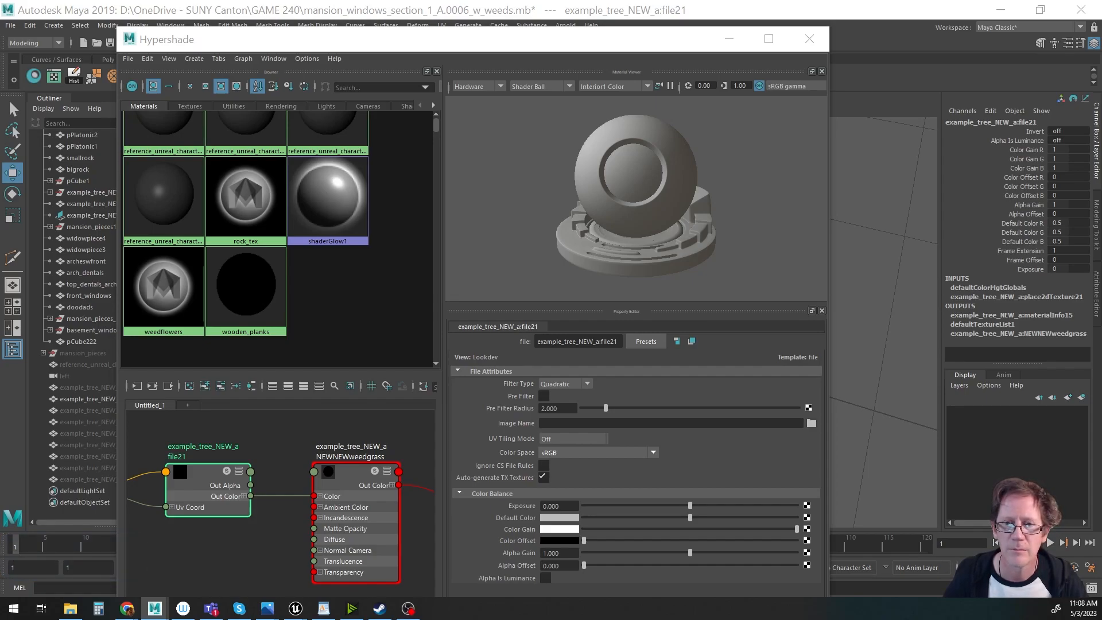
left_click_drag(313, 2, 437, 132)
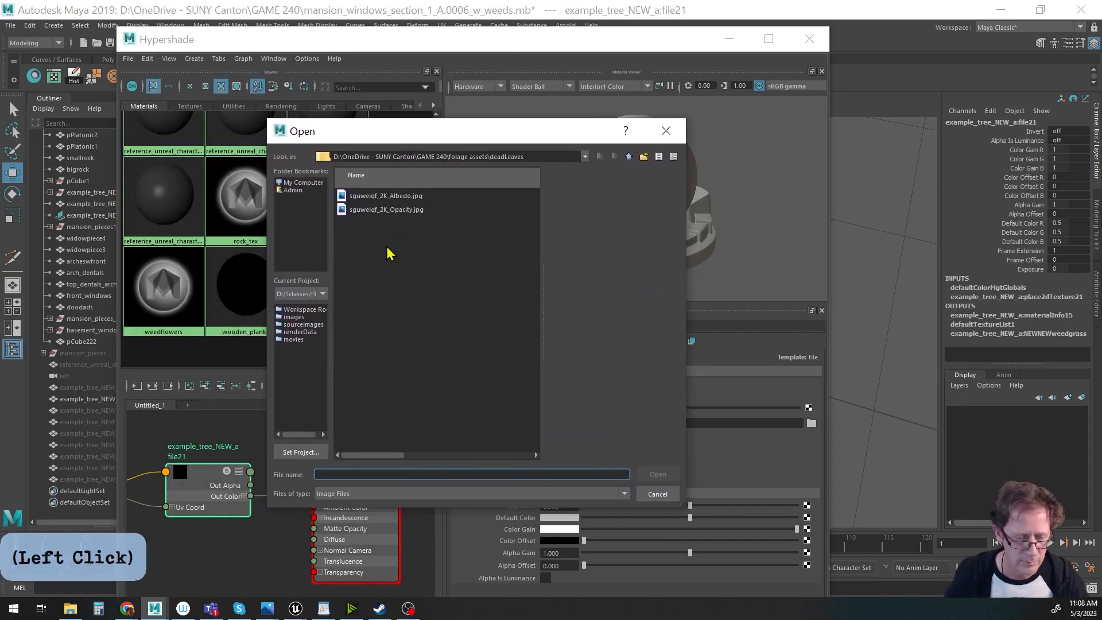
left_click(629, 157)
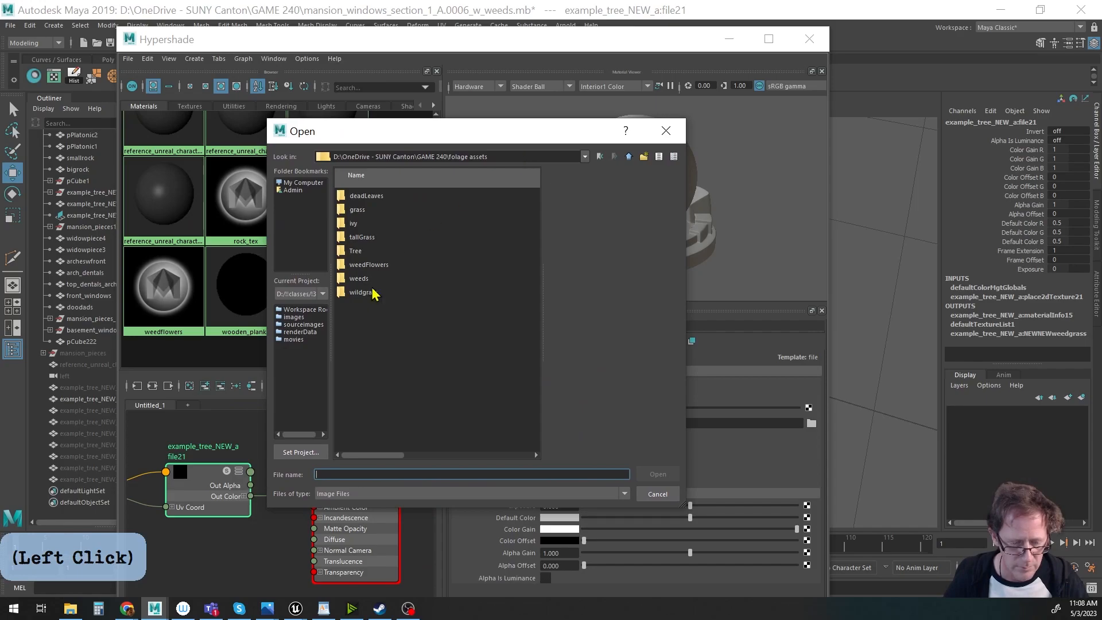
double_click(339, 293)
left_click(348, 196)
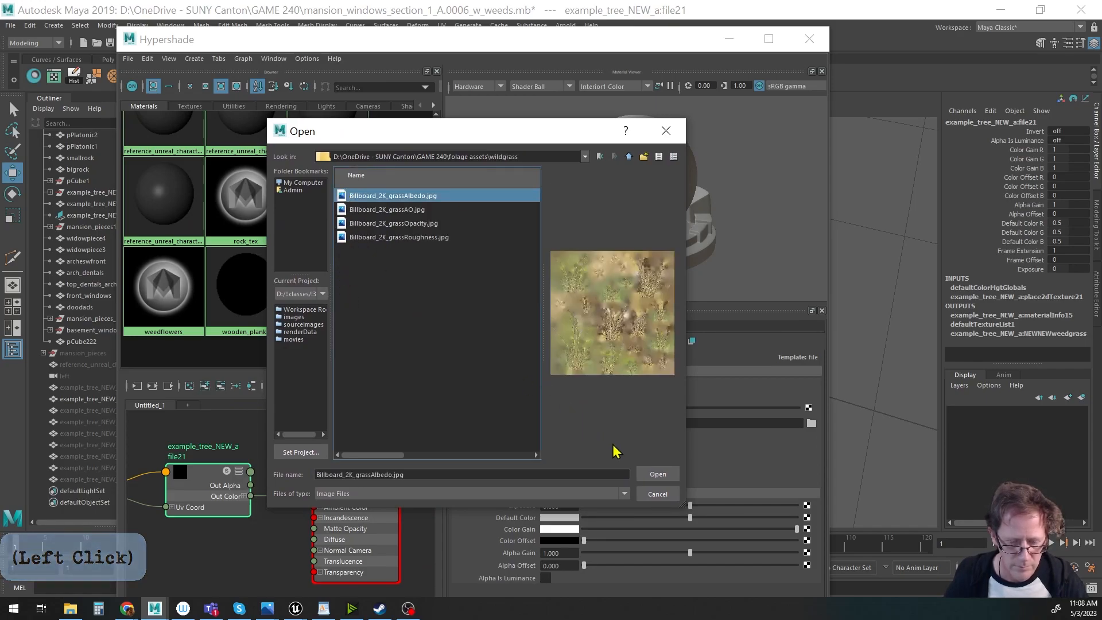
left_click(655, 475)
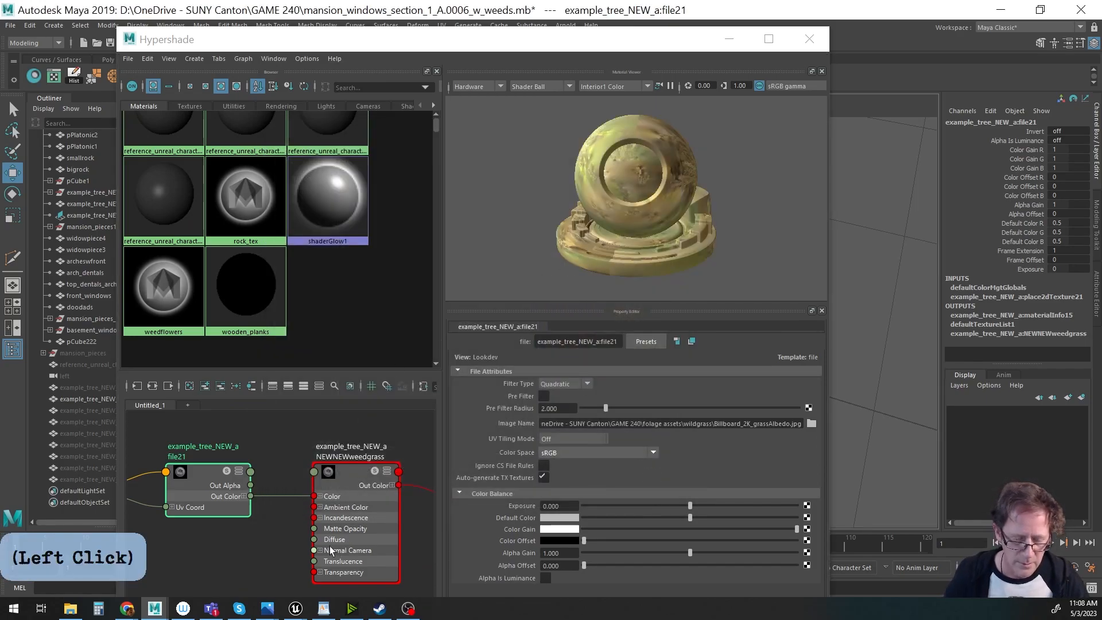
Map the NEWNEWweedgrass Transparency to a file texture using Billboard_2K_grassOpacity.jpg from the wildgrass folder.
left_click(352, 542)
left_click(808, 394)
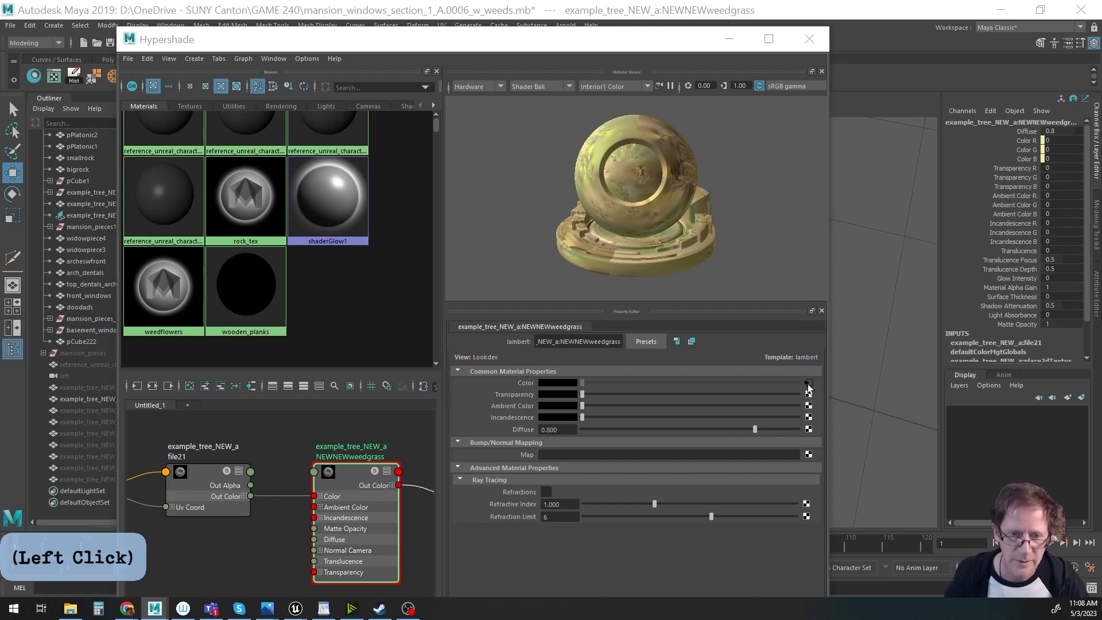
left_click_drag(307, 98, 362, 152)
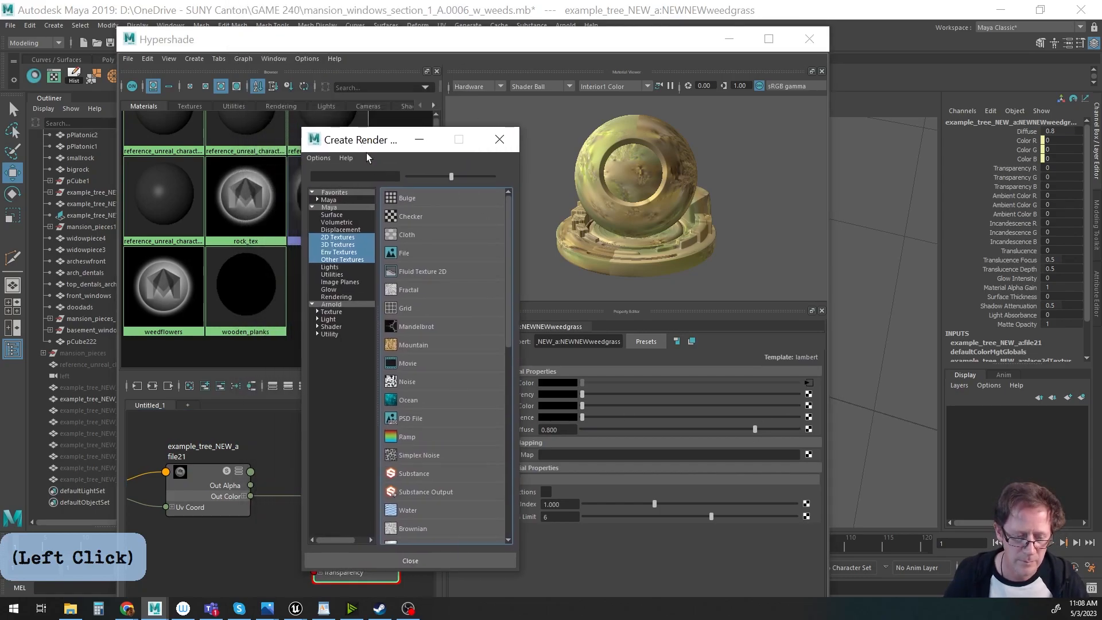
left_click(404, 253)
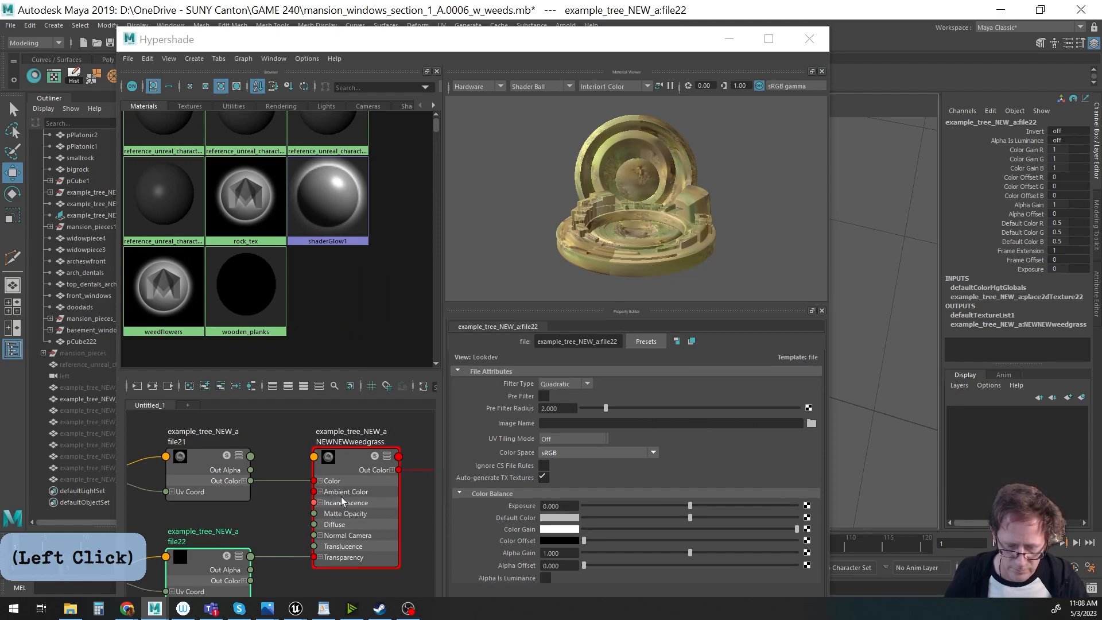
left_click(811, 423)
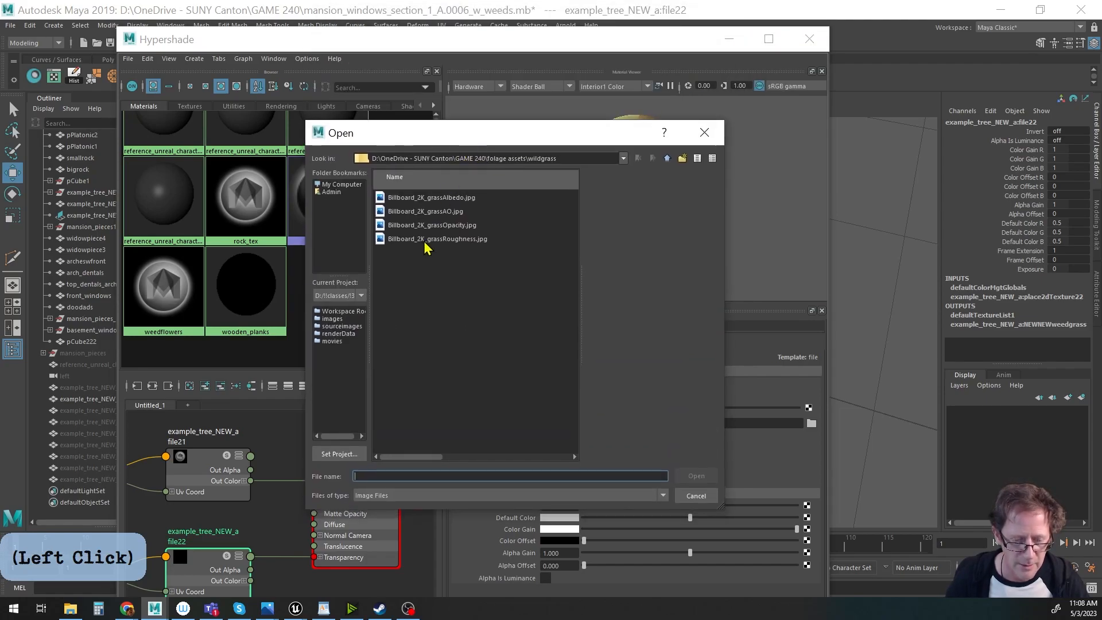
left_click(428, 226)
left_click(692, 475)
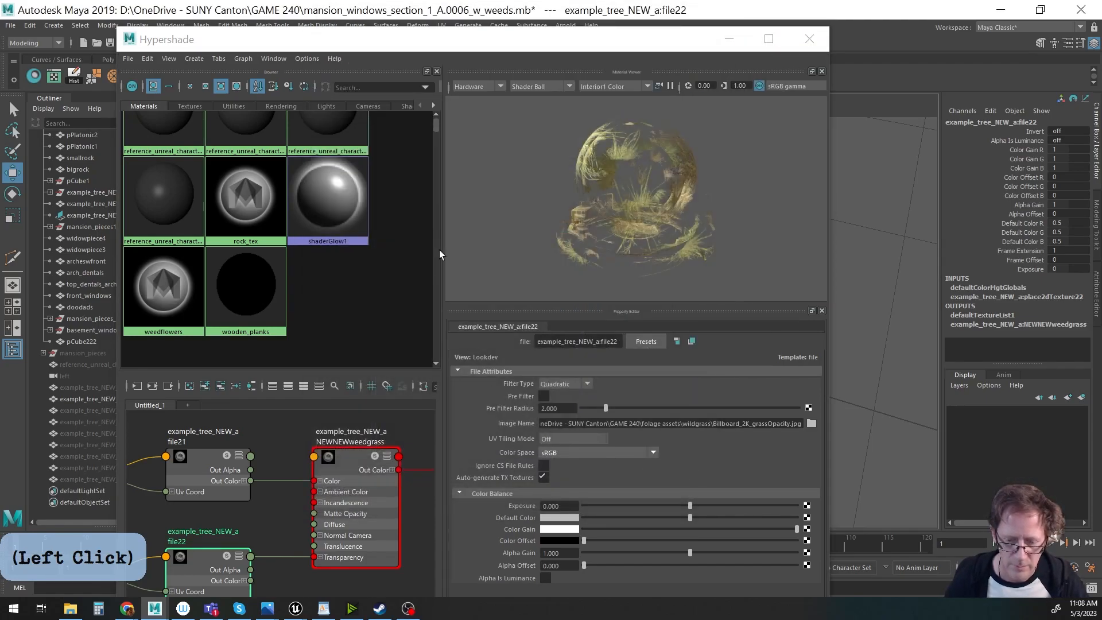
Assign the NEWNEWweedgrass material to the WEED_grass mesh.
left_click_drag(660, 50, 525, 63)
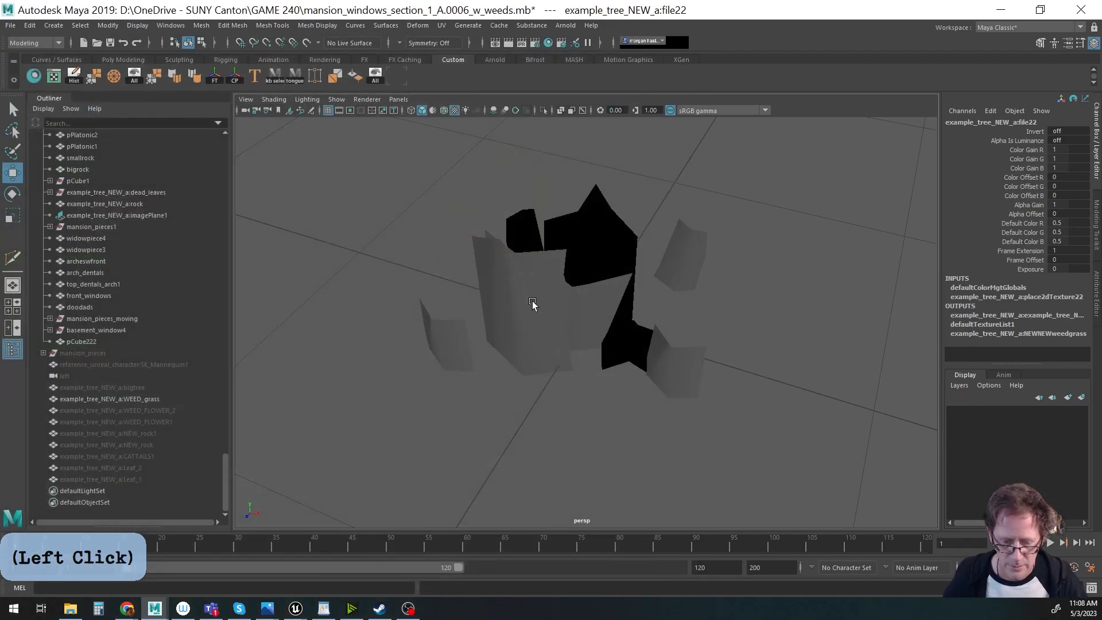
left_click(532, 301)
right_click_drag(533, 293, 662, 251)
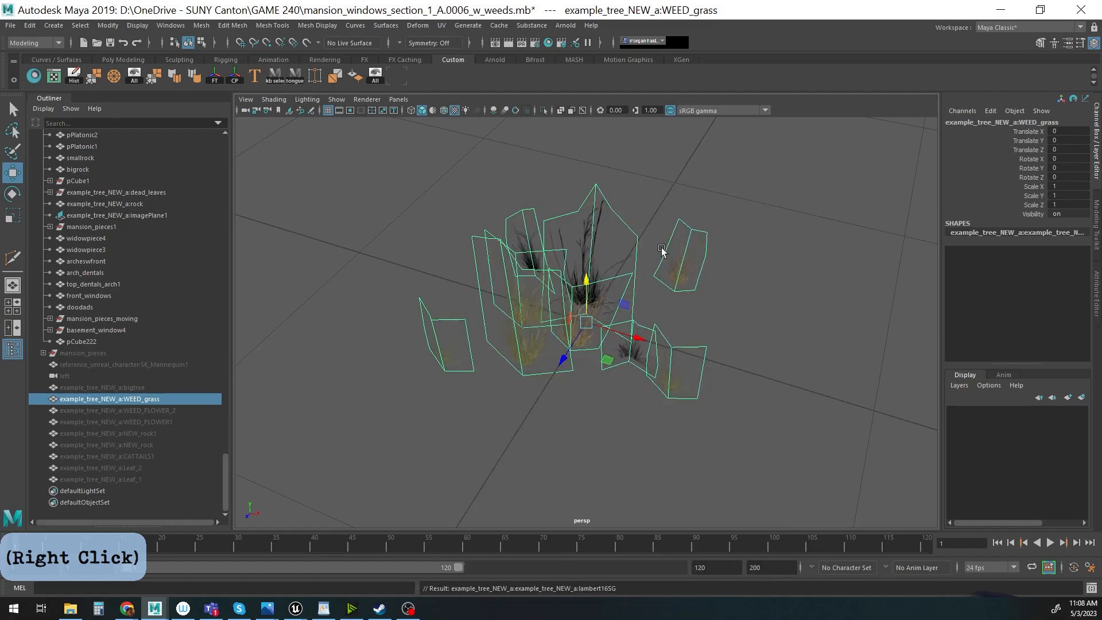
In the front view, move the whole WEED_grass mesh down about 0.017 in Y so the grass bases meet the ground line.
left_click_drag(557, 317, 612, 352, "alt")
key("space")
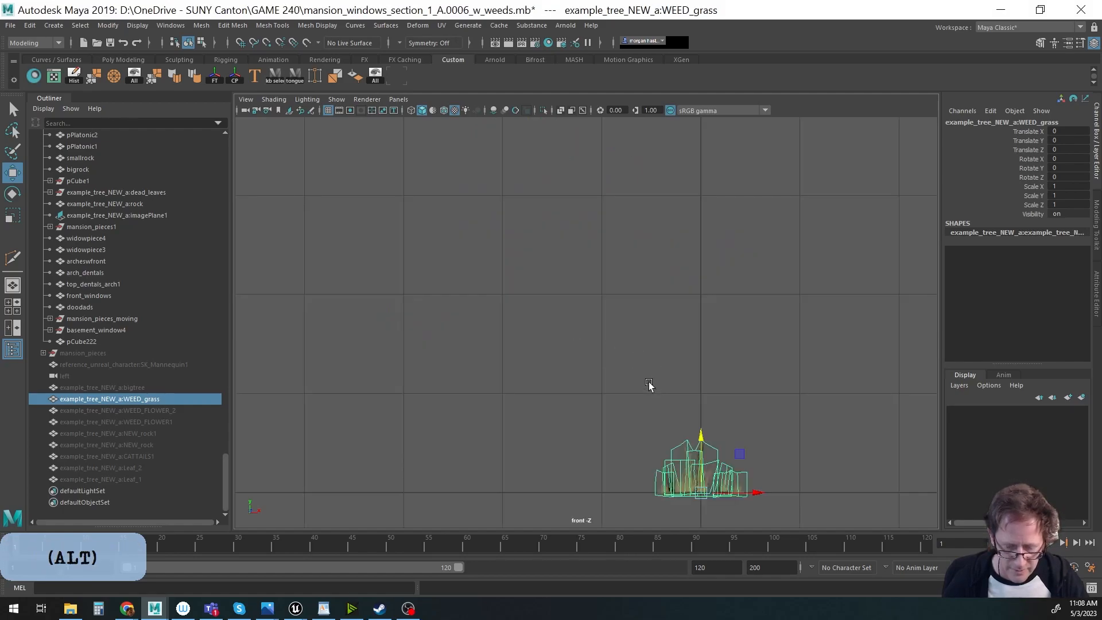
middle_click_drag(651, 388, 433, 370, "alt")
right_click_drag(433, 369, 746, 382, "alt")
middle_click_drag(745, 381, 723, 258, "alt")
right_click_drag(724, 259, 890, 337, "alt")
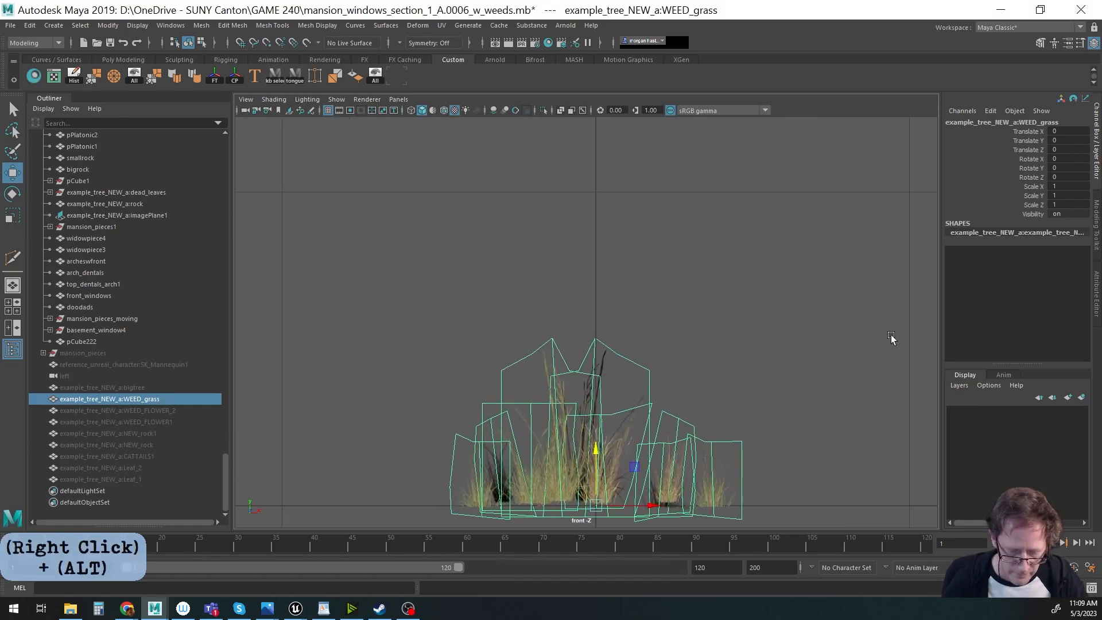
middle_click_drag(890, 336, 740, 253, "alt")
right_click_drag(740, 253, 572, 334, "alt")
left_click_drag(531, 354, 532, 361)
Raise the faces of the smaller outer grass clumps slightly so their roots line up with the ground line.
right_click(670, 293)
right_click_drag(673, 315, 669, 323)
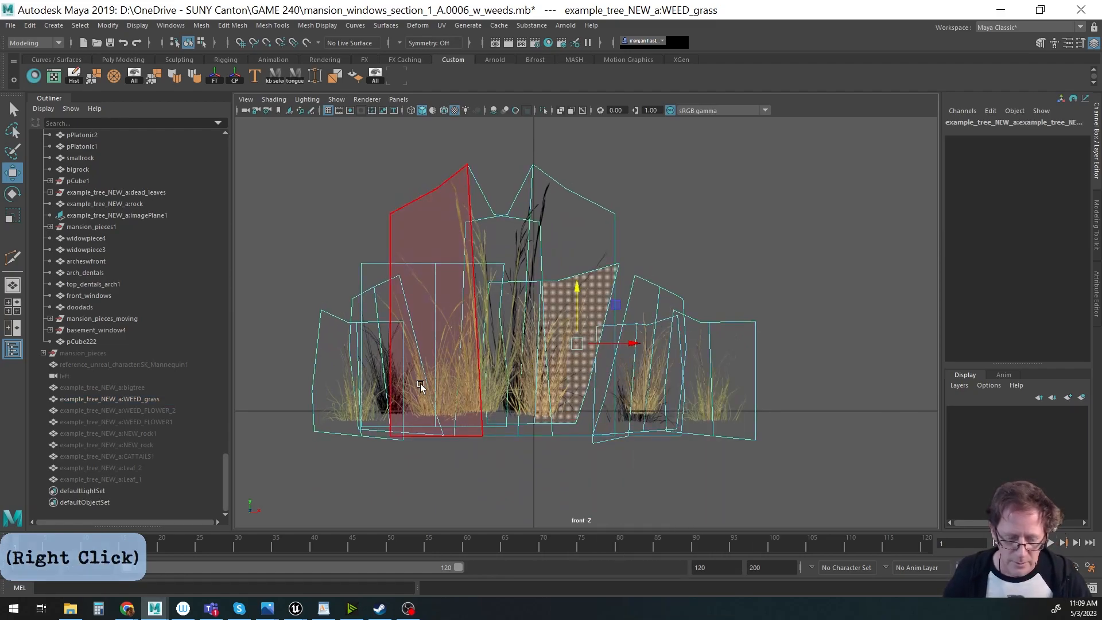
left_click(341, 374)
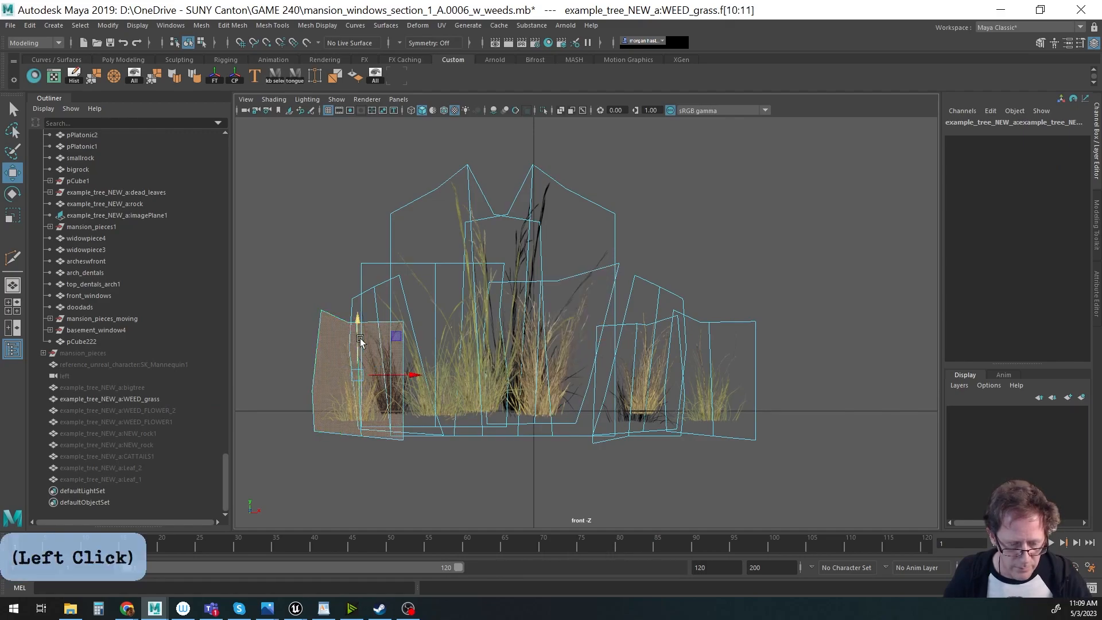
left_click(624, 394)
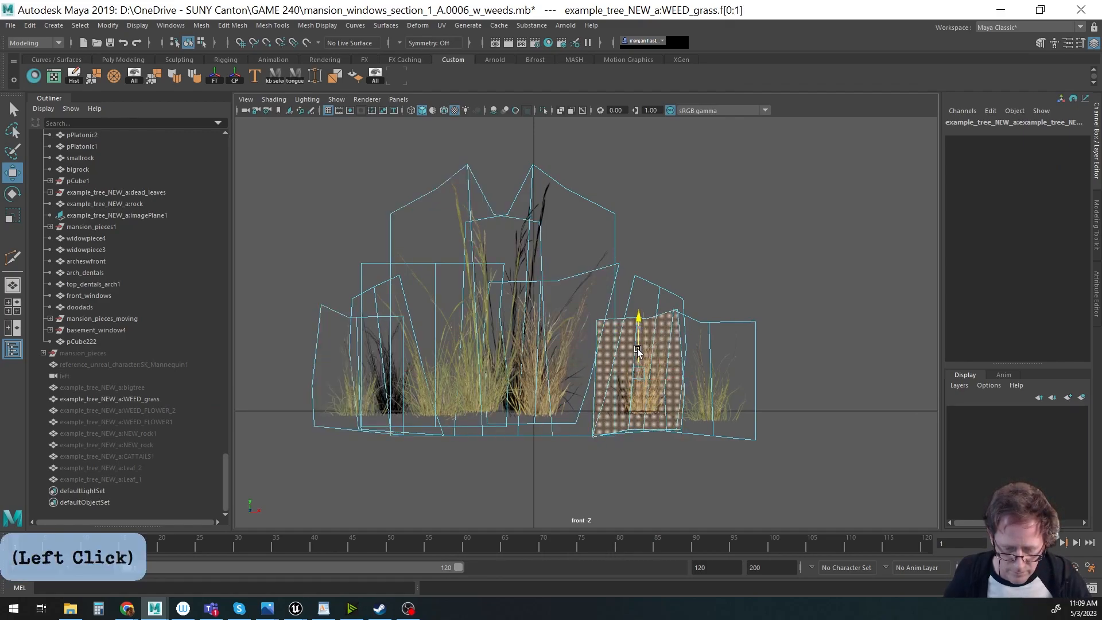
left_click(732, 389)
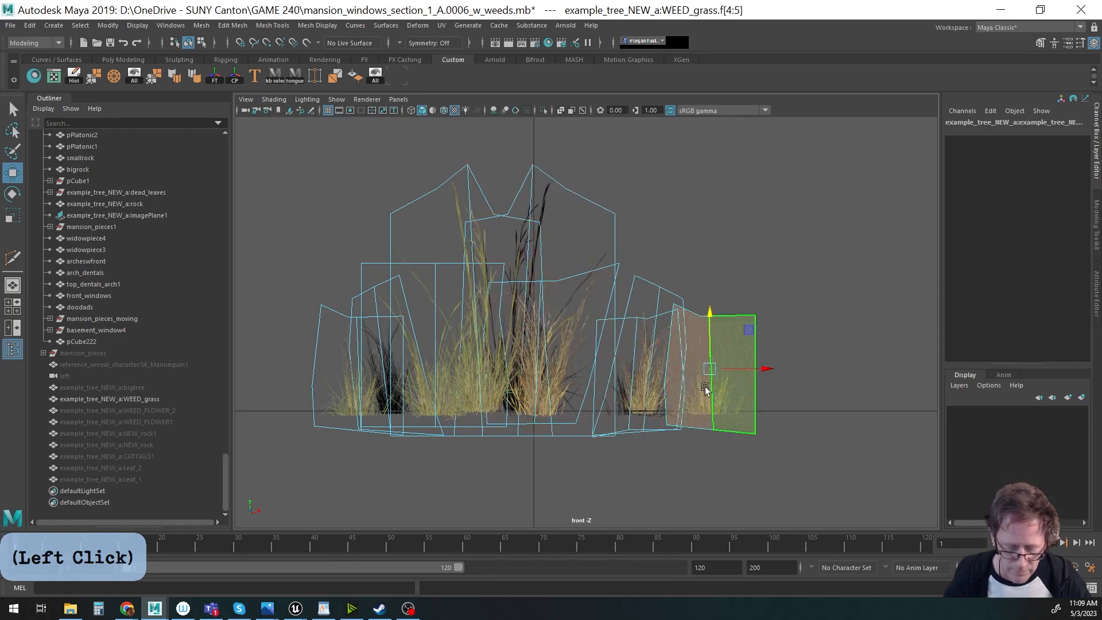
Return WEED_grass to object selection and freeze its transformations.
key("F8")
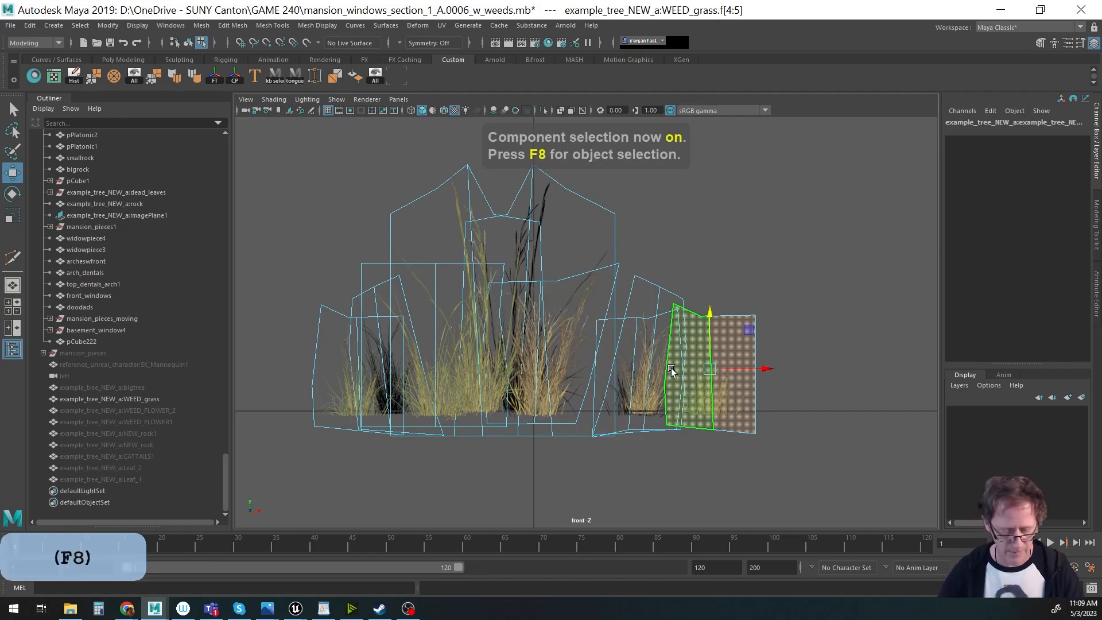
key("F8")
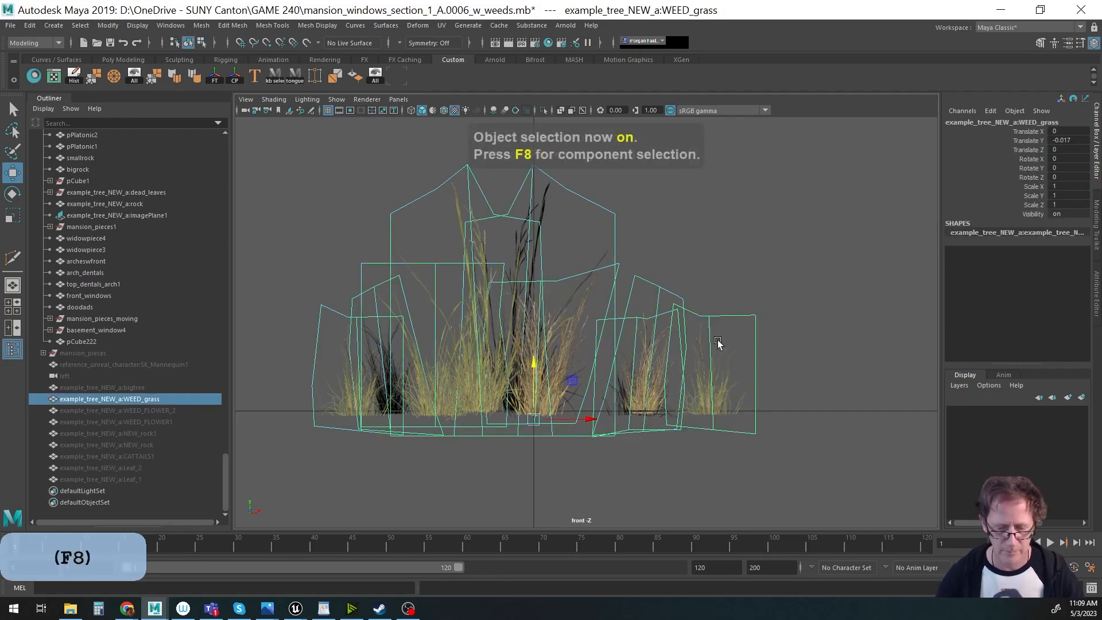
left_click(217, 80)
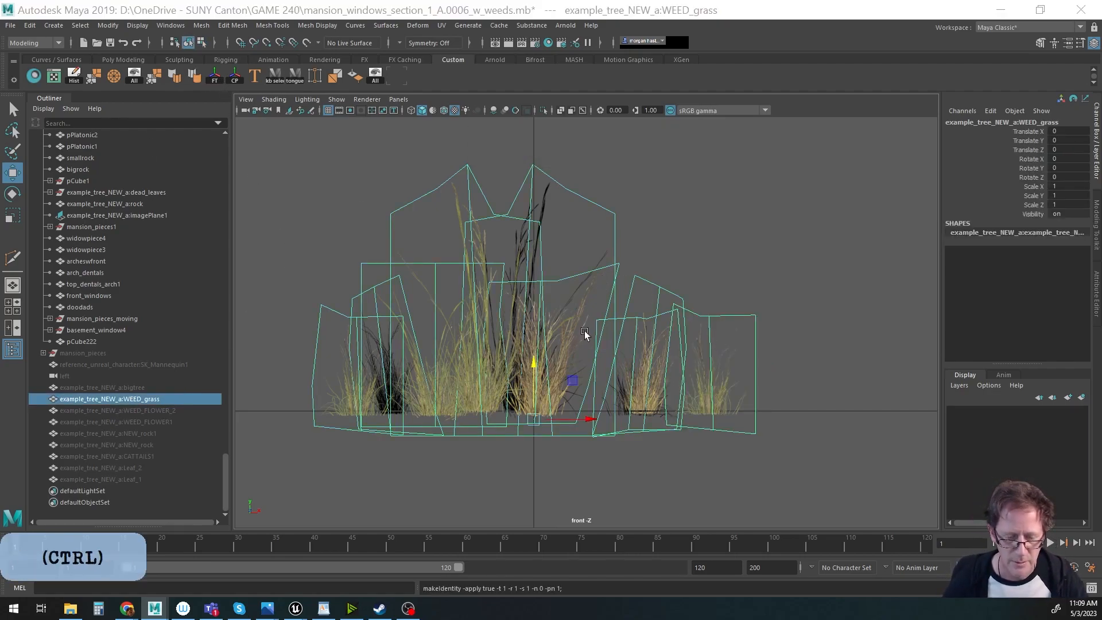
Export the selected WEED_grass mesh as FBX to the GAME 240 folder, overwriting WEED_GRASS_4.fbx.
left_click(584, 313)
left_click_drag(585, 313, 511, 347, "alt")
left_click(10, 27)
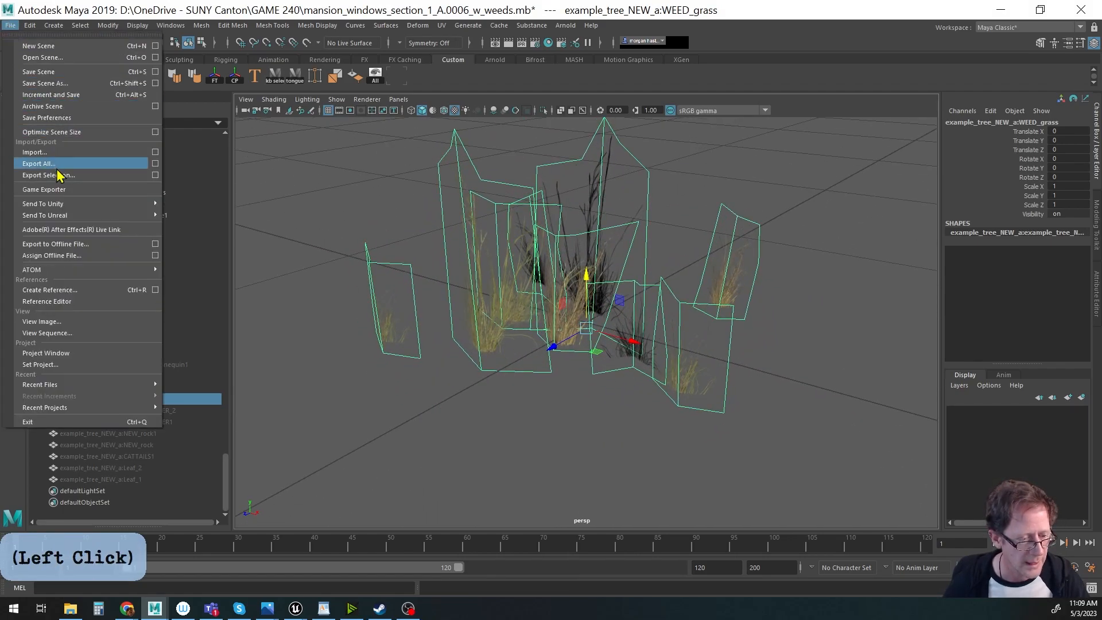
left_click(54, 175)
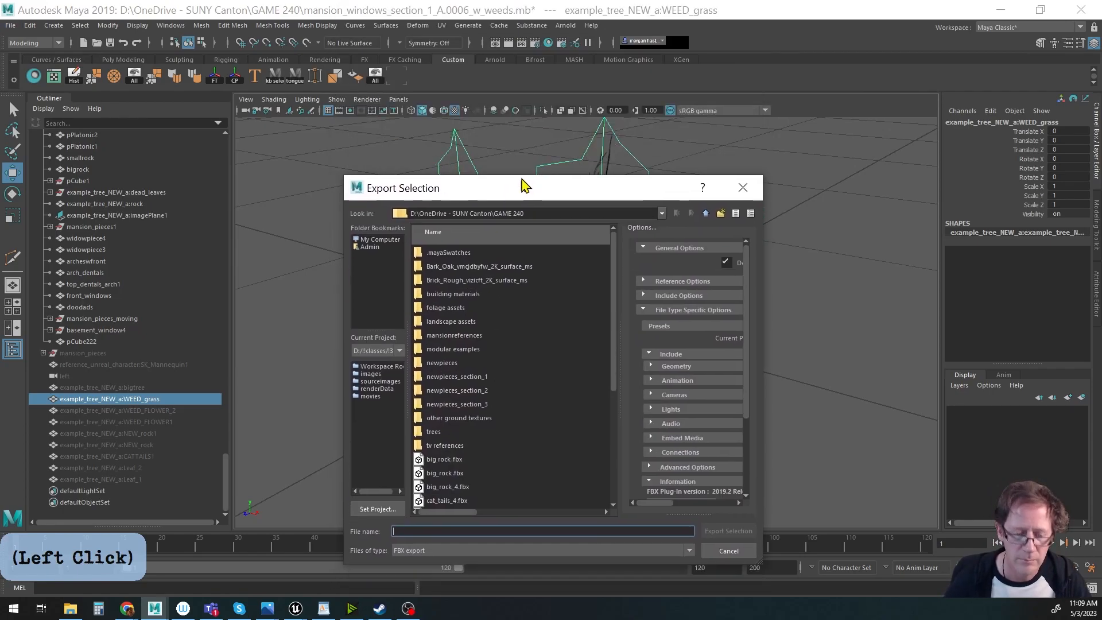
scroll(502, 327, "down", 5)
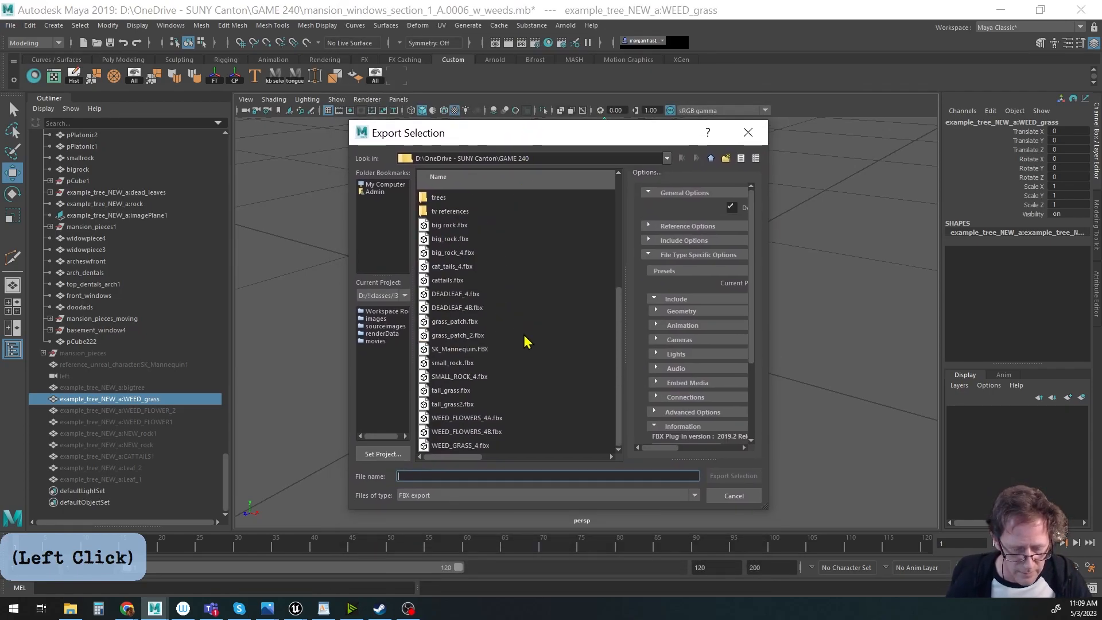
left_click(428, 447)
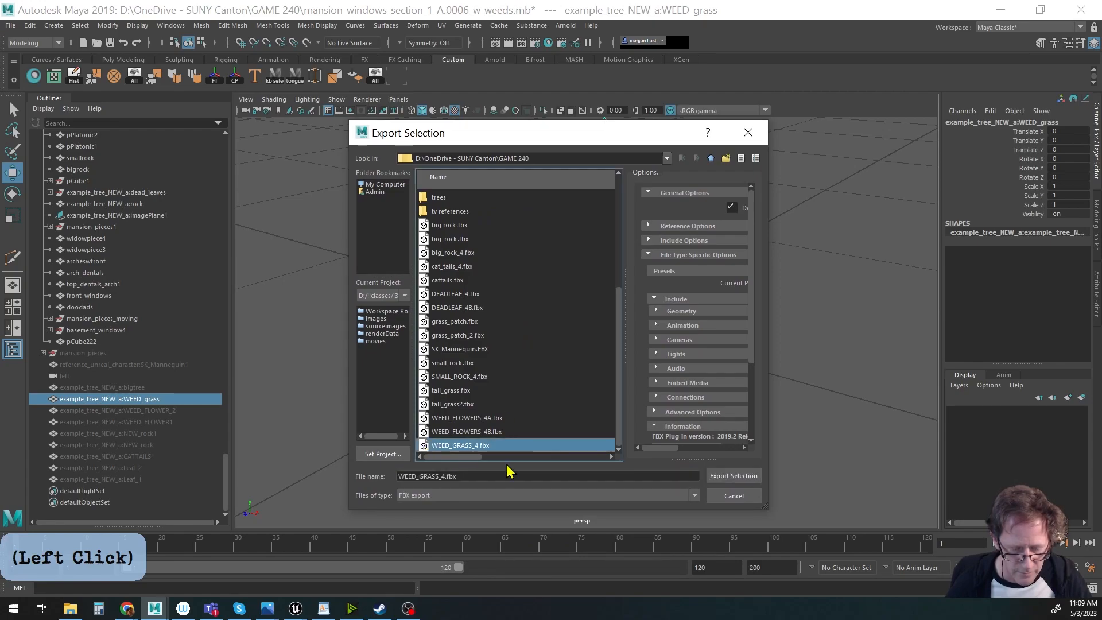
left_click(734, 476)
left_click(535, 348)
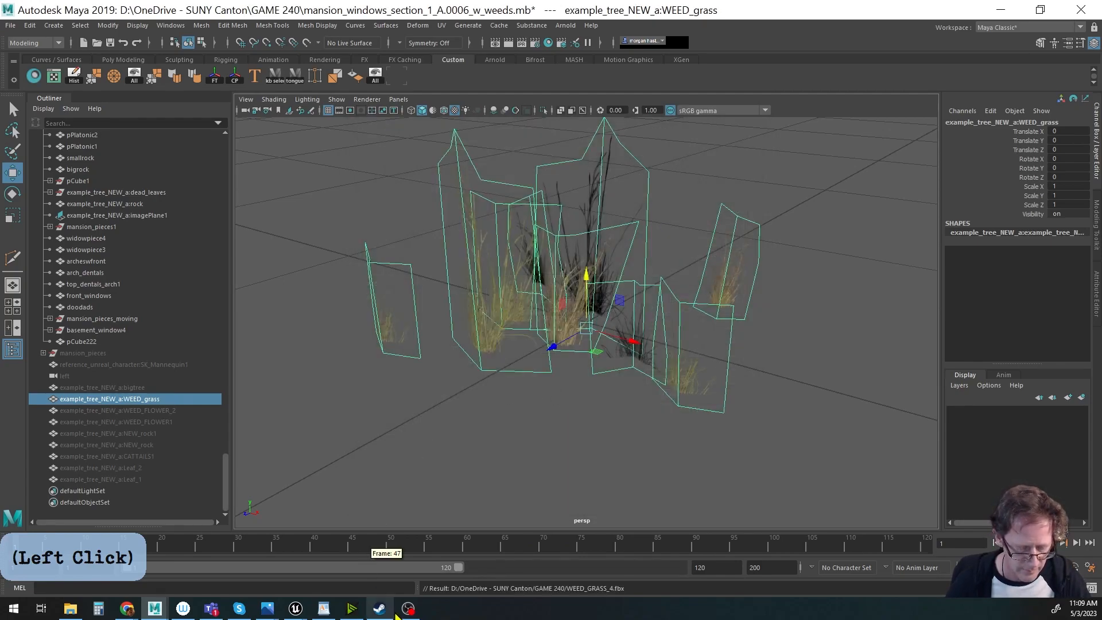
Switch to Unreal Editor and reimport WEED_GRASS_4.fbx from the GAME 240 folder into the foliage folder, resetting its materials to the FBX.
mouse_move(296, 609)
left_click(264, 571)
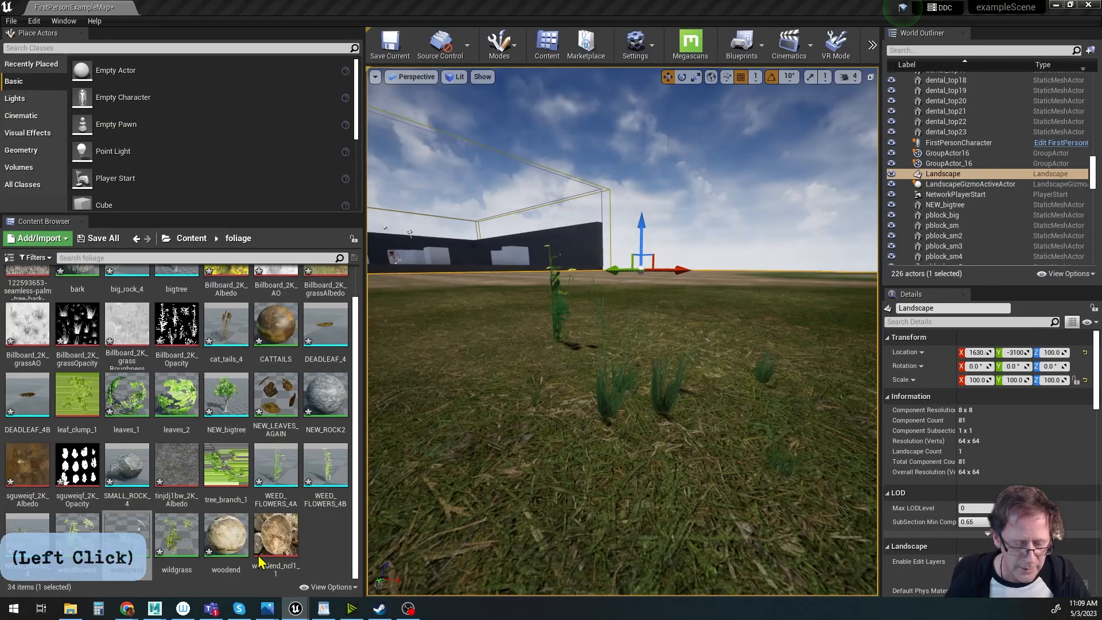
left_click(70, 609)
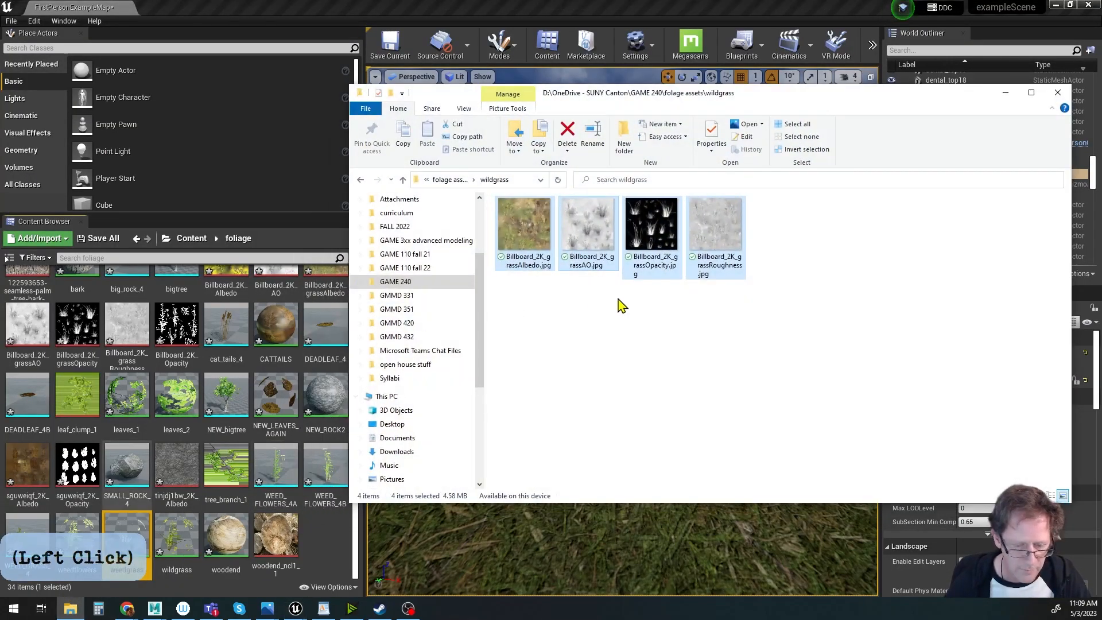
left_click(403, 181)
left_click(403, 181)
scroll(585, 366, "down", 11)
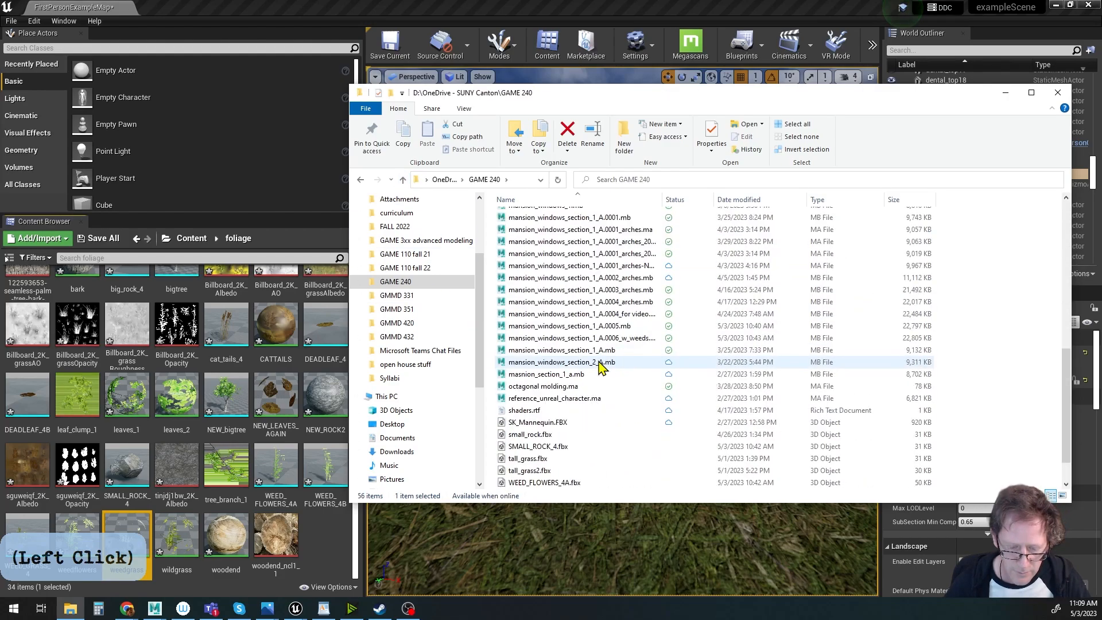
left_click(506, 471)
left_click_drag(361, 531, 327, 549)
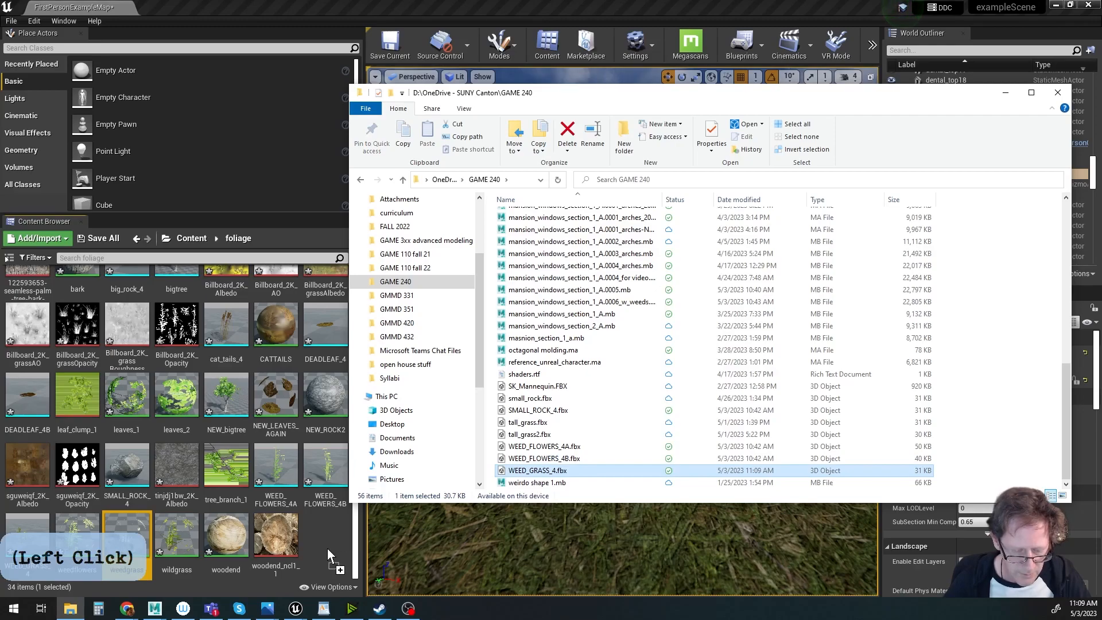
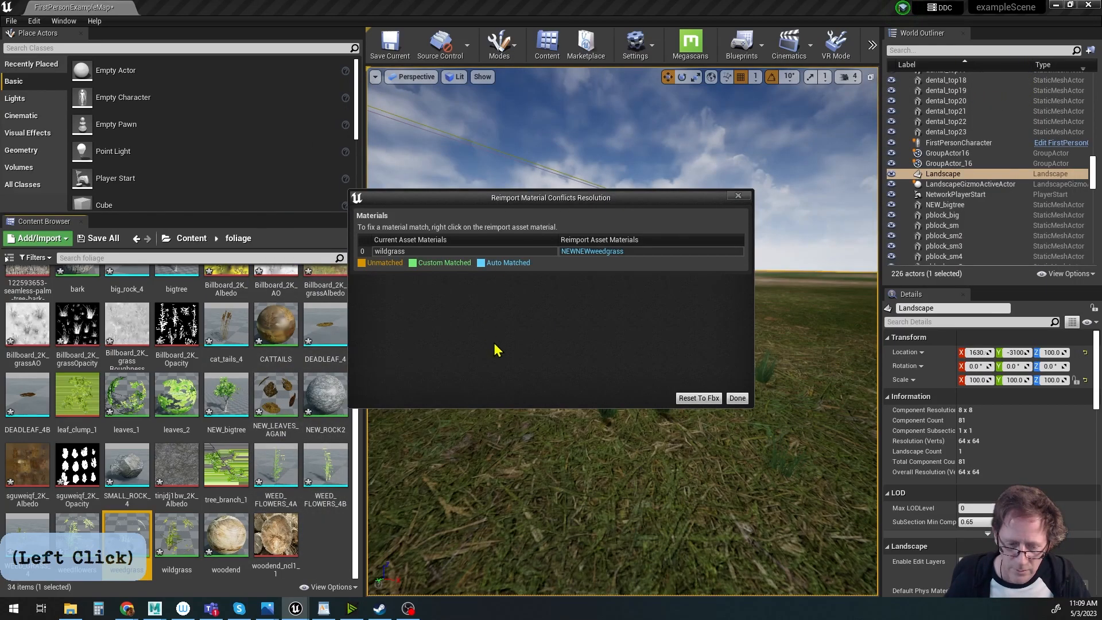
left_click(700, 400)
Examine the placed big rock, small rock, cattails, weed flowers and weed grass meshes in the level.
left_click_drag(632, 344, 374, 210, "alt")
right_click_drag(710, 425, 637, 426, "alt")
left_click_drag(746, 413, 835, 459, "alt")
right_click_drag(620, 411, 666, 411, "alt")
middle_click_drag(620, 411, 640, 388, "alt")
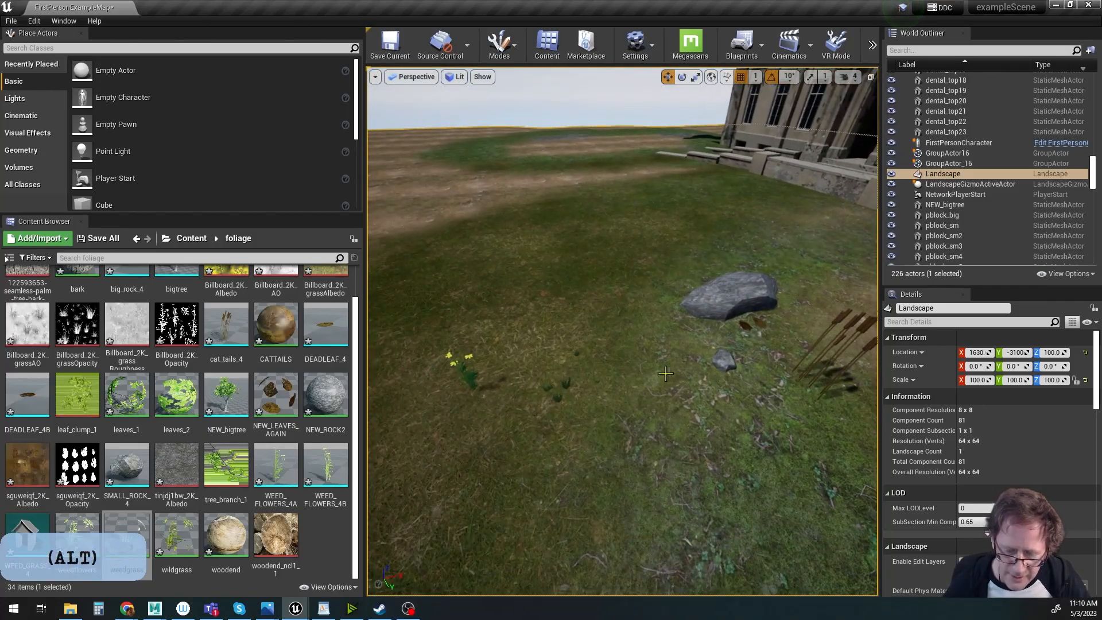
left_click(721, 293)
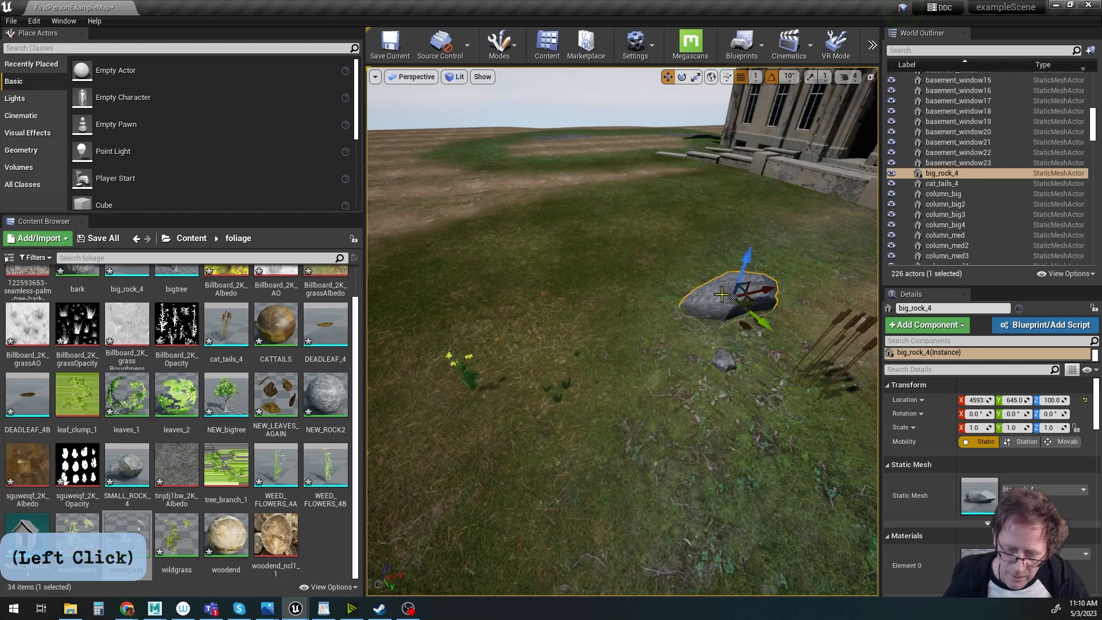
left_click(725, 360)
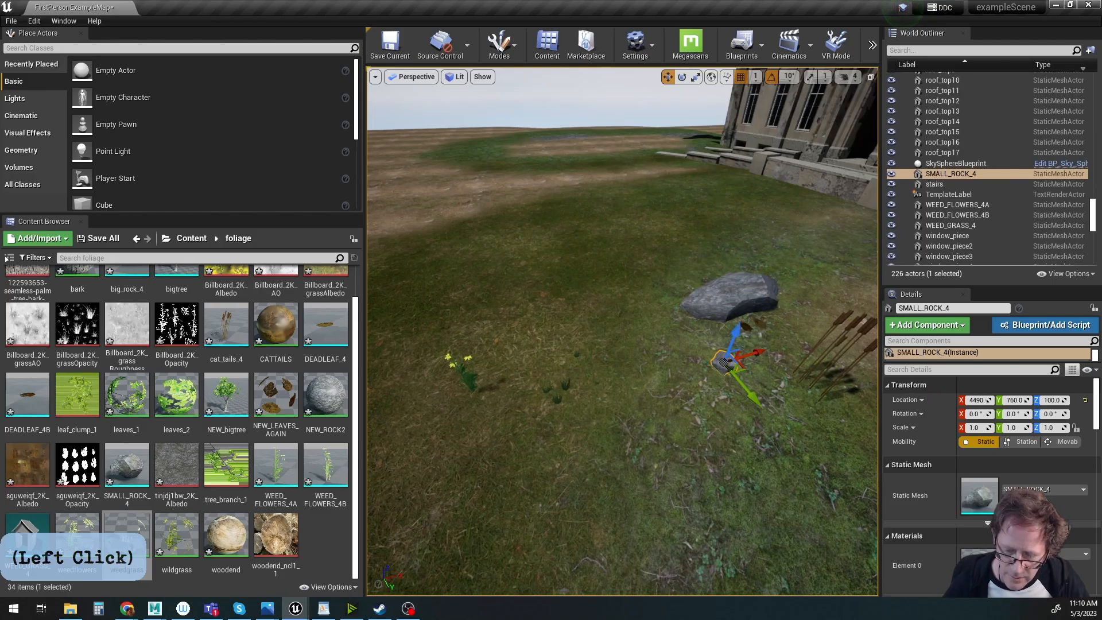
left_click(838, 344)
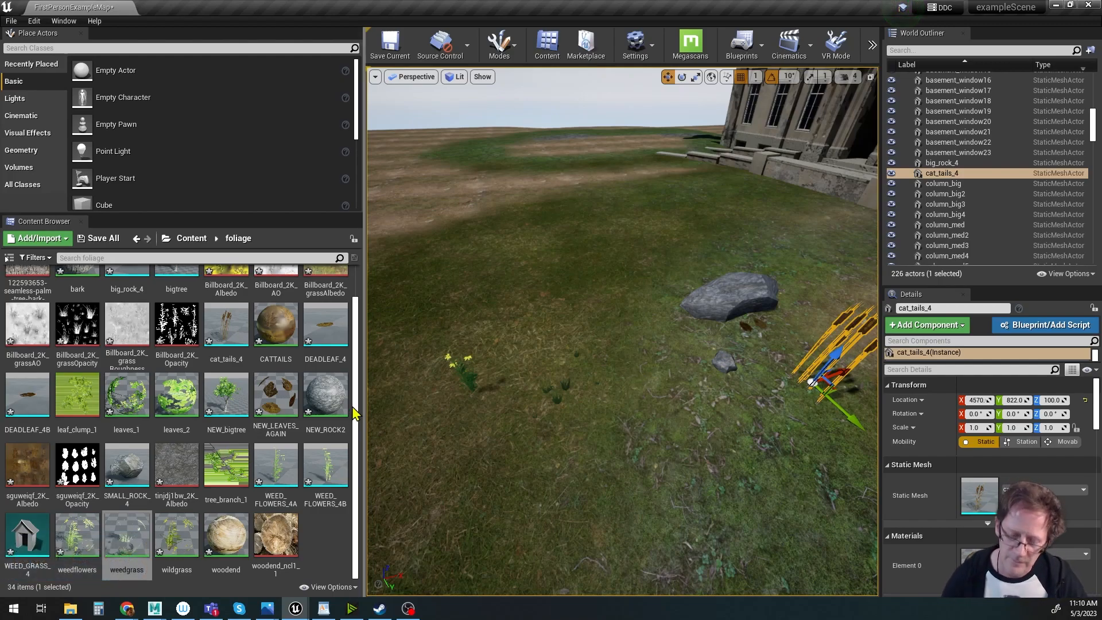
left_click(464, 368)
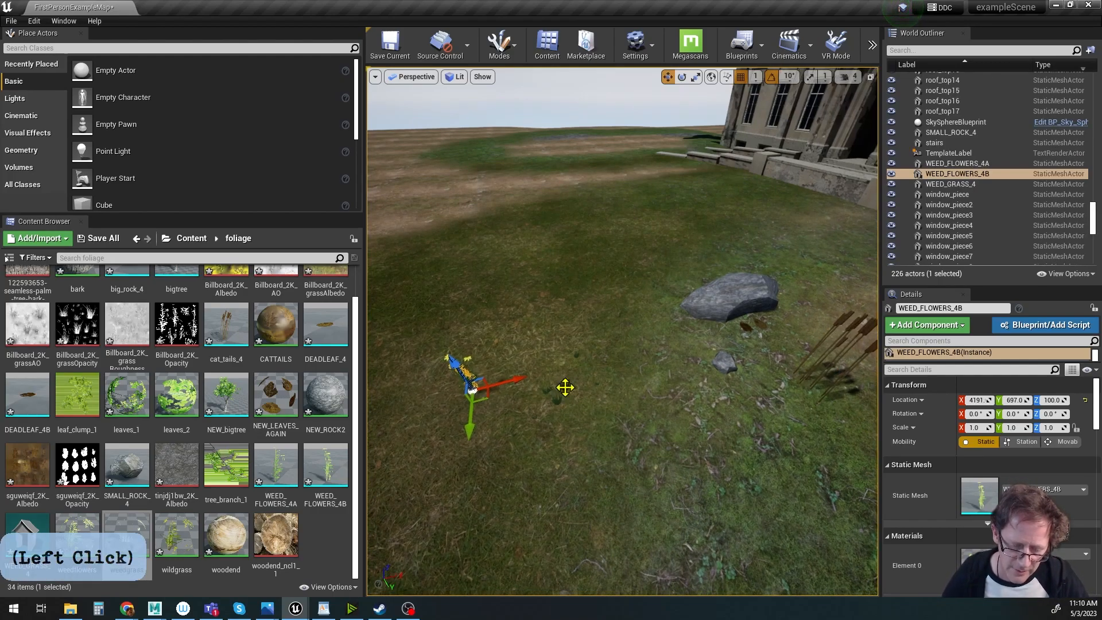
left_click(544, 374)
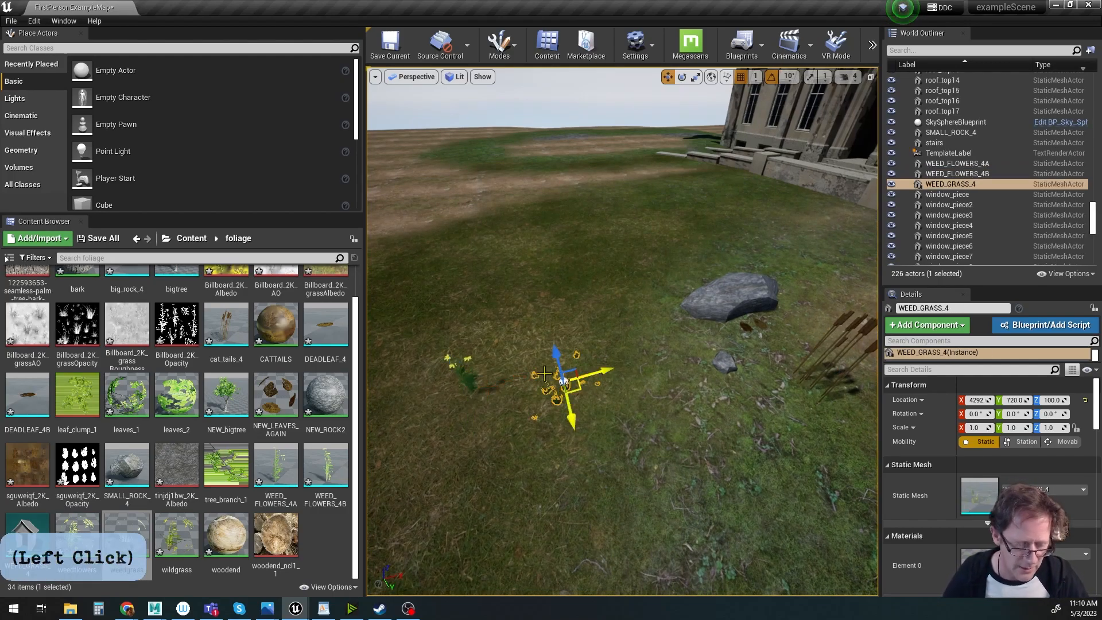
Open the wildgrass material, check its node graph and close it without changes.
double_click(176, 533)
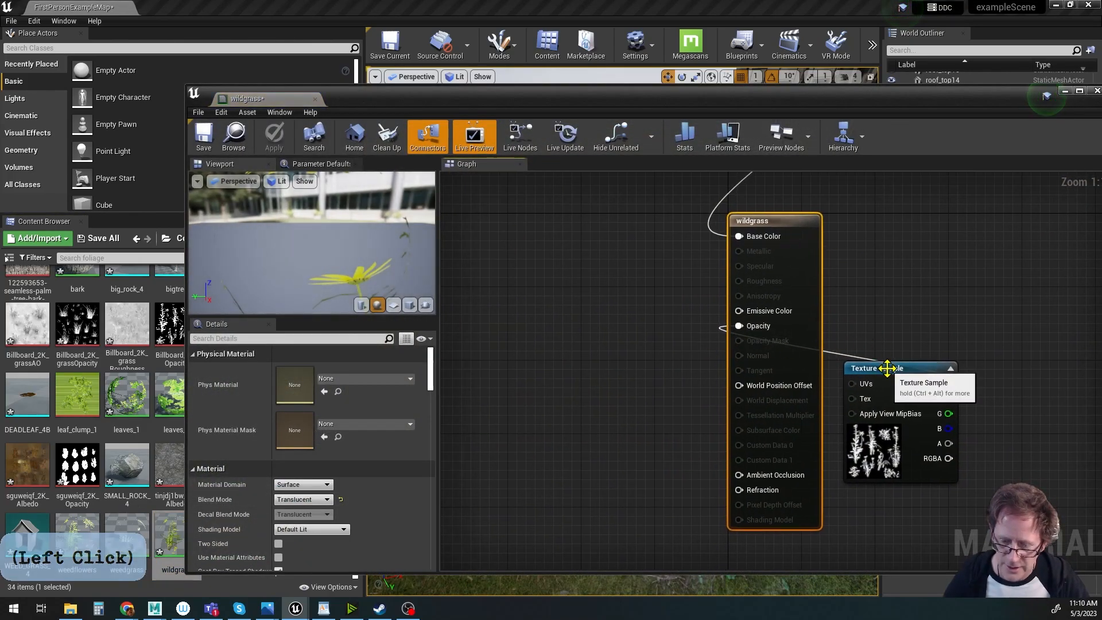
left_click_drag(993, 104, 863, 103)
left_click(969, 92)
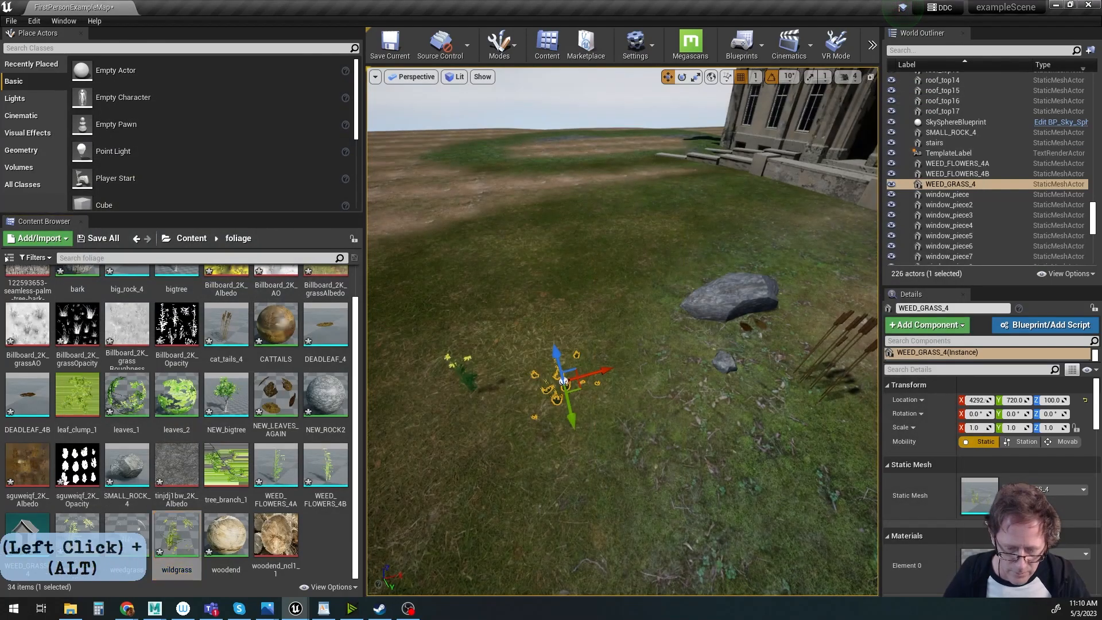
Enable Two Sided on the weedflowers material used by WEED_FLOWERS_4A, apply and save the change, and close the material editor.
left_click_drag(564, 381, 565, 344, "alt")
right_click_drag(580, 310, 446, 338, "alt")
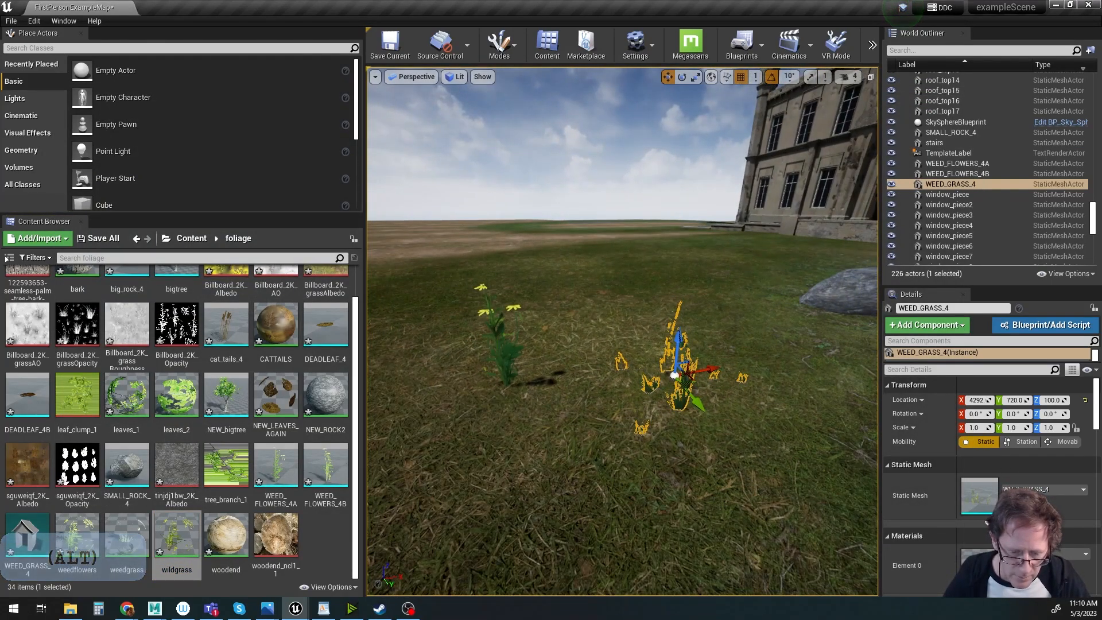
left_click(497, 343)
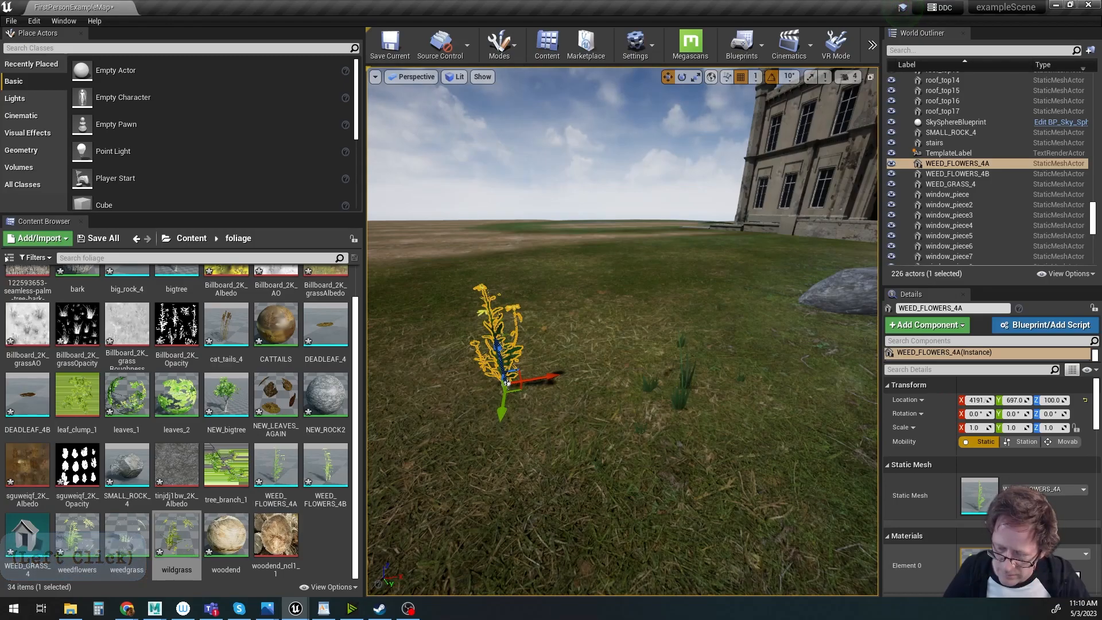
double_click(974, 564)
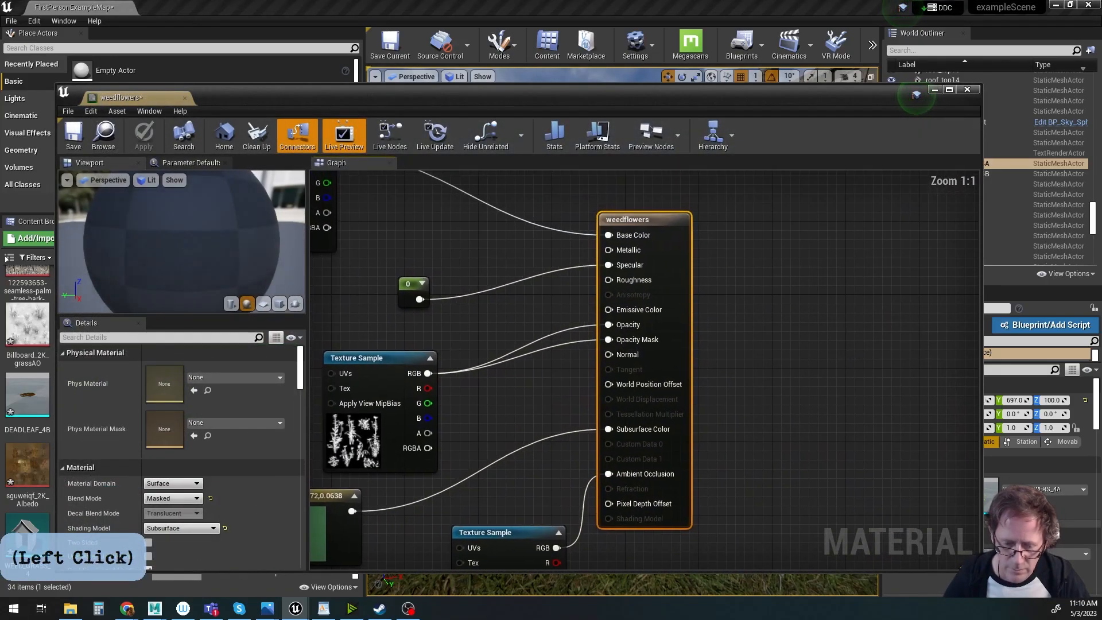
right_click_drag(838, 425, 918, 418)
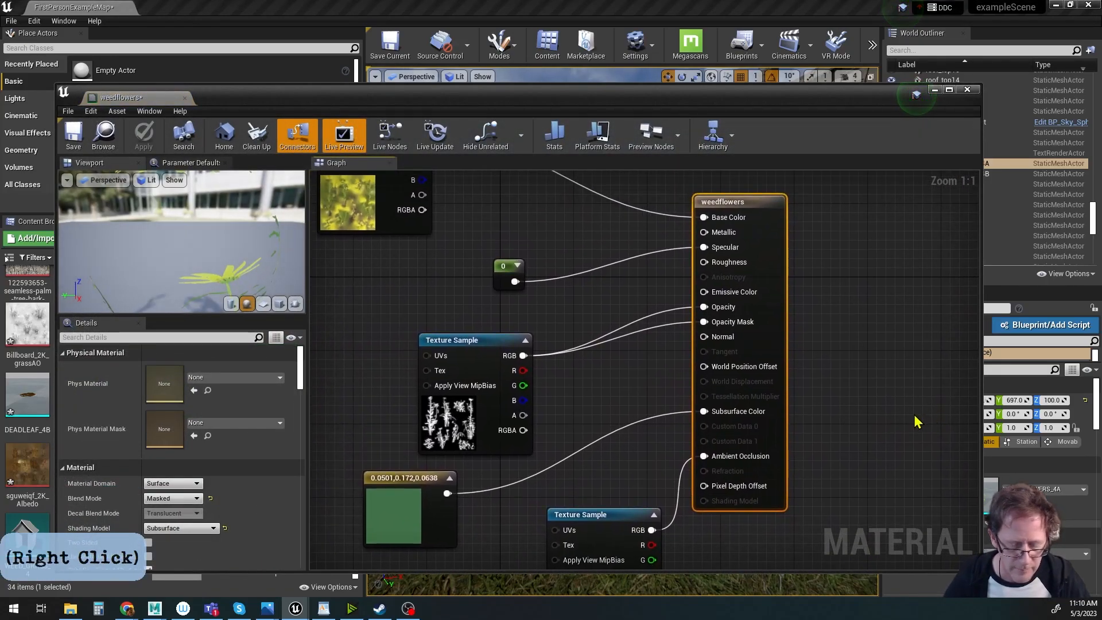
scroll(916, 422, "down", 1)
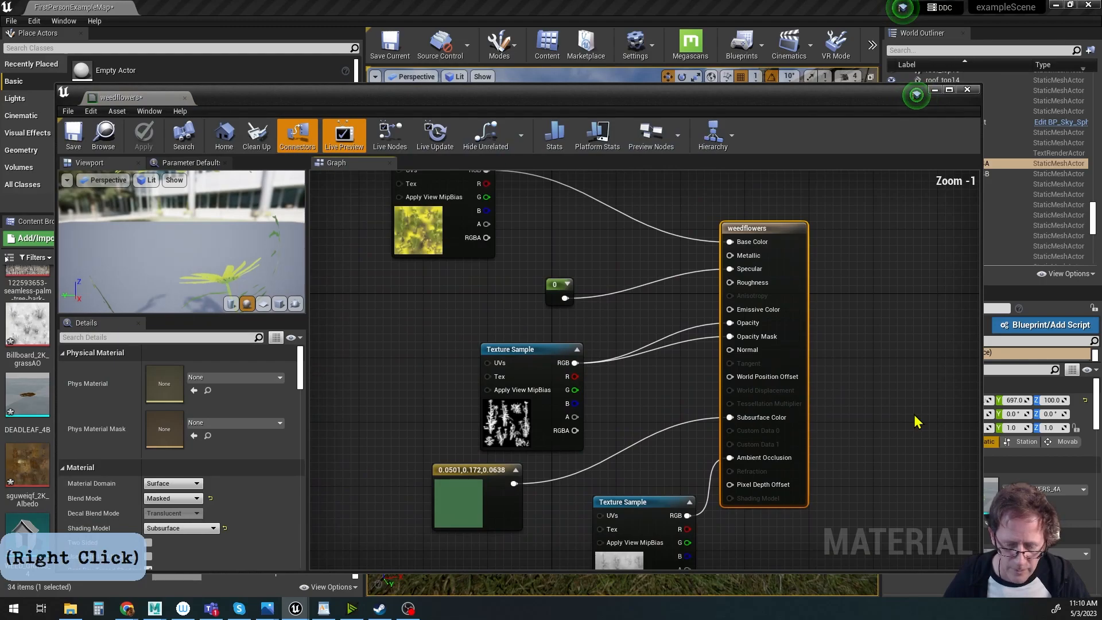
left_click(763, 225)
scroll(207, 470, "down", 2)
left_click(148, 470)
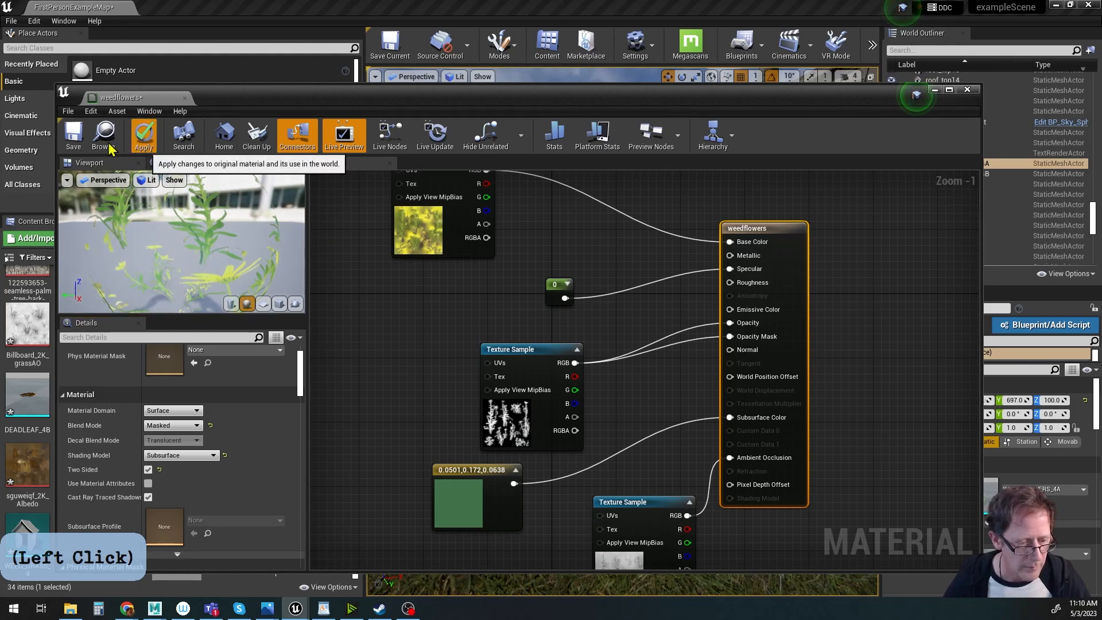
left_click(133, 147)
left_click(74, 142)
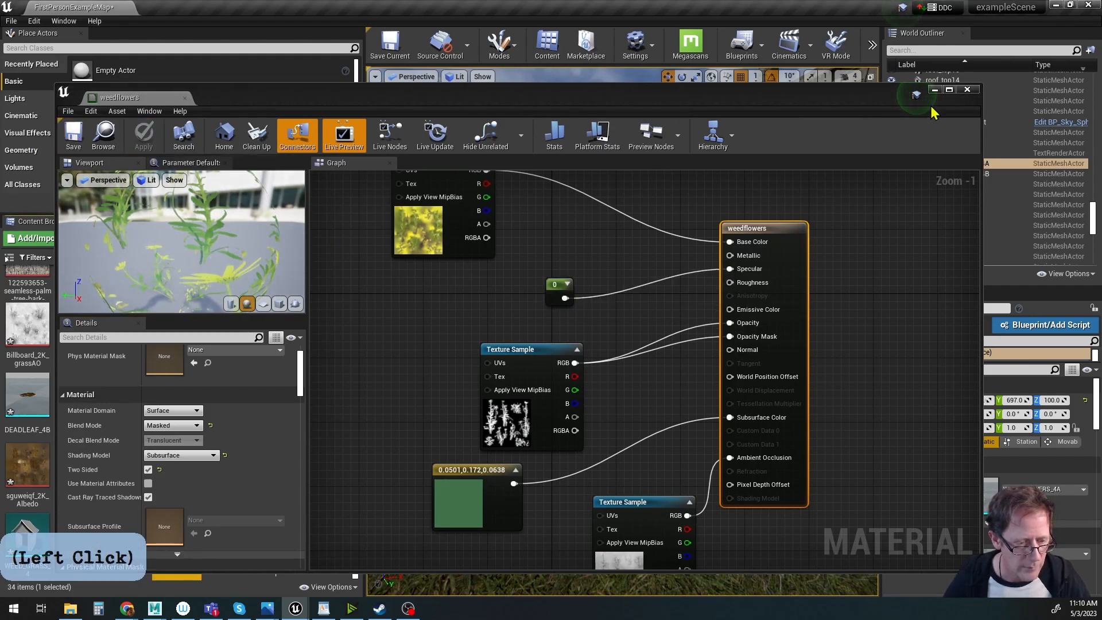
left_click(967, 90)
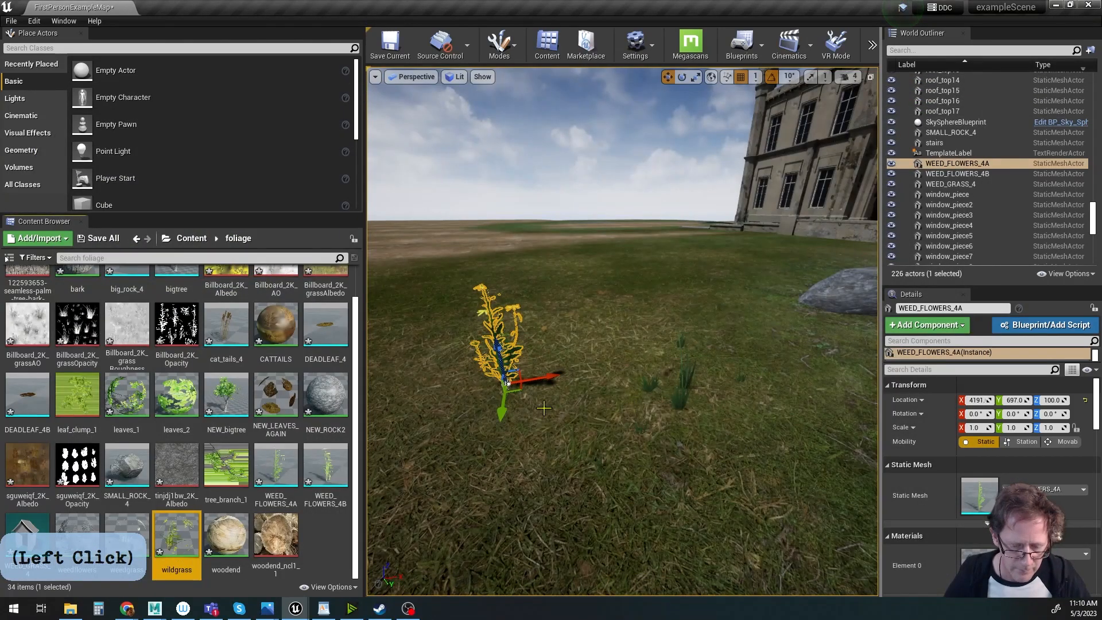
Enable Two Sided on the weedgrass material used by WEED_GRASS_4, apply the change, and close the material editor.
left_click(677, 395)
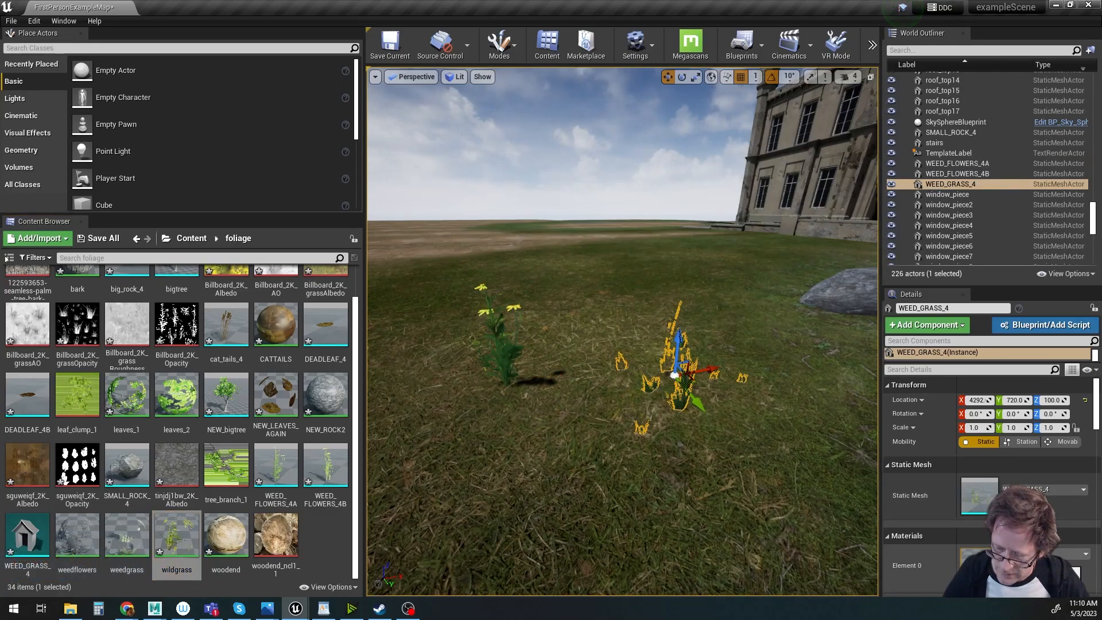
double_click(979, 562)
right_click_drag(753, 326, 861, 351)
scroll(861, 352, "down", 2)
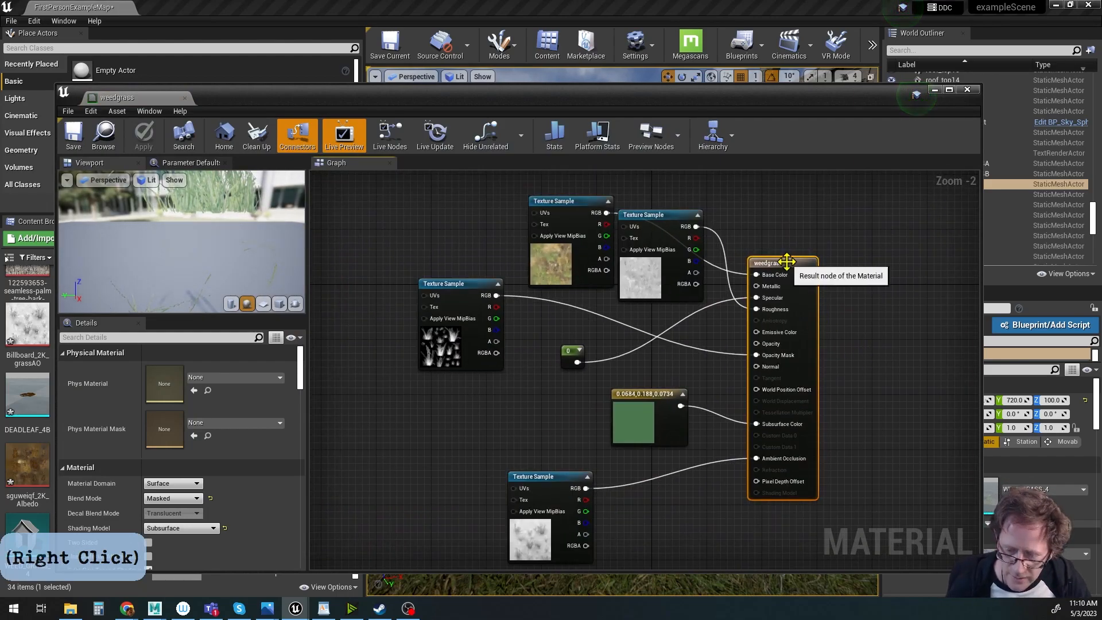
scroll(221, 475, "down", 2)
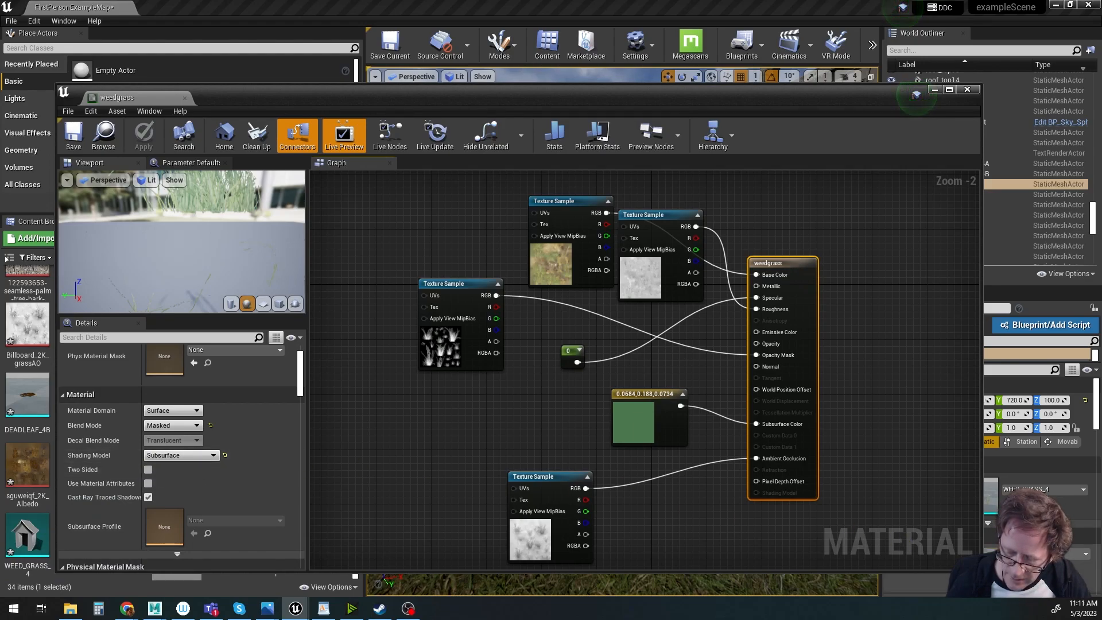
left_click(147, 469)
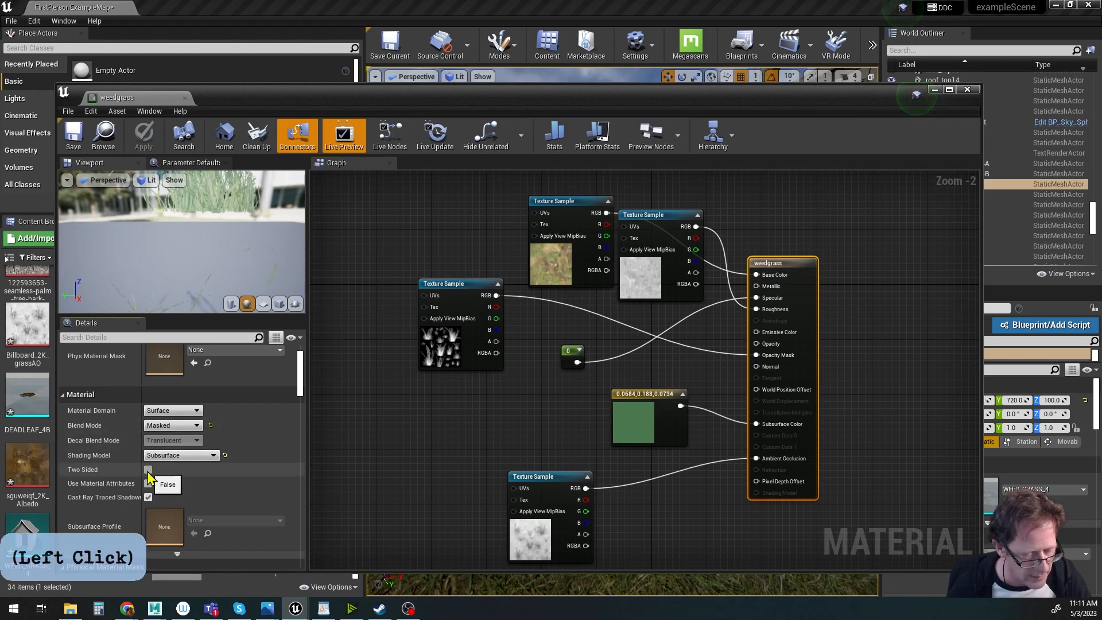
left_click(145, 138)
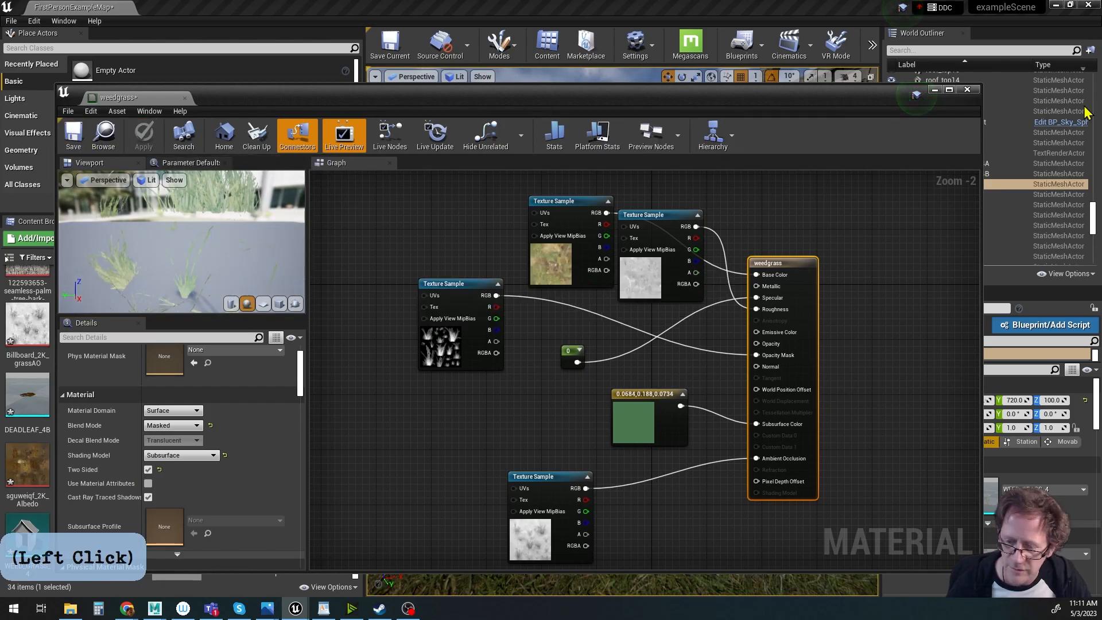
left_click(970, 91)
Examine the placed weed grass and weed flower meshes on the lawn from several angles and distances.
middle_click_drag(577, 363, 459, 392, "alt")
scroll(663, 348, "down", 3)
middle_click_drag(665, 346, 741, 343, "alt")
left_click_drag(741, 343, 733, 347, "alt")
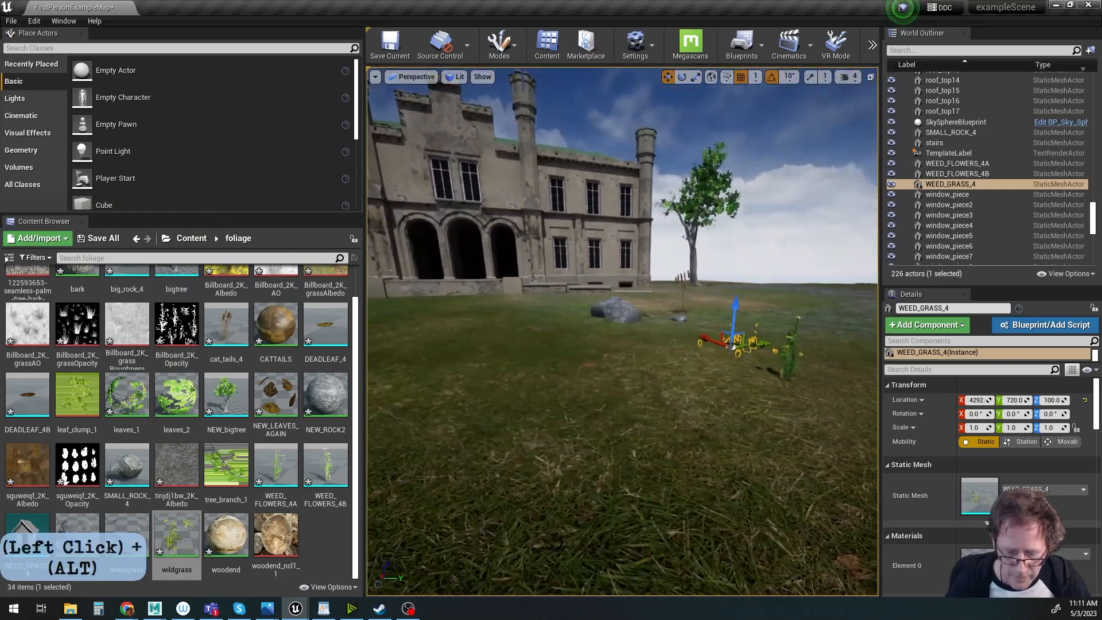
middle_click_drag(733, 347, 602, 357)
right_click_drag(602, 356, 606, 397, "alt")
left_click_drag(605, 396, 609, 390, "alt")
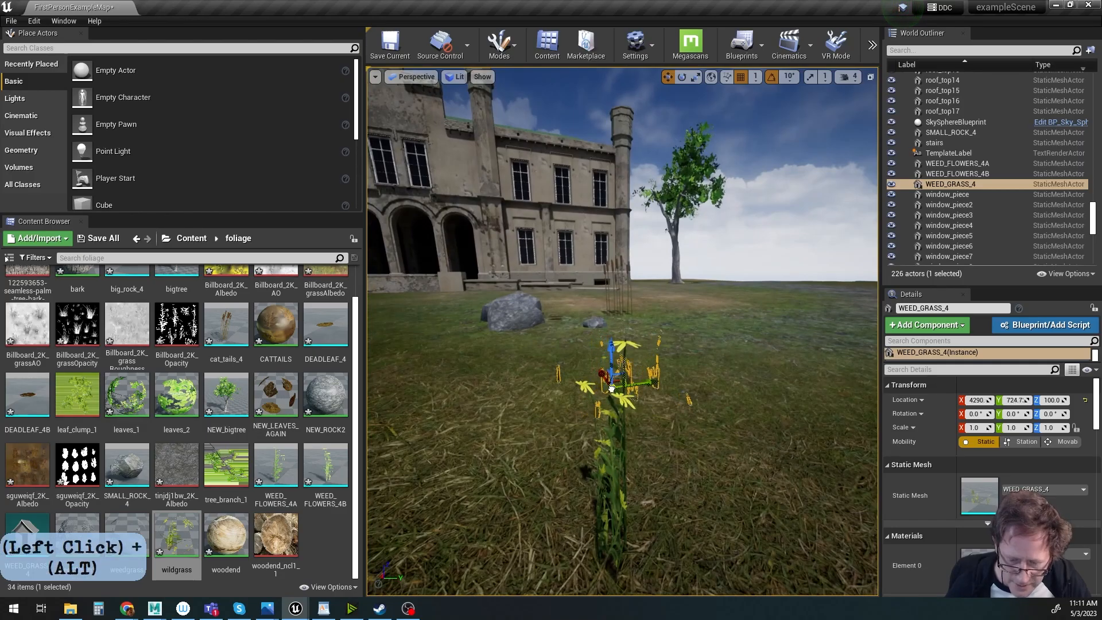
left_click_drag(663, 449, 703, 442, "alt")
middle_click_drag(703, 442, 460, 367)
left_click_drag(459, 368, 511, 378, "alt")
left_click_drag(674, 435, 689, 434, "alt")
right_click_drag(674, 435, 620, 429, "alt")
middle_click_drag(674, 434, 746, 428)
right_click_drag(675, 431, 626, 428, "alt")
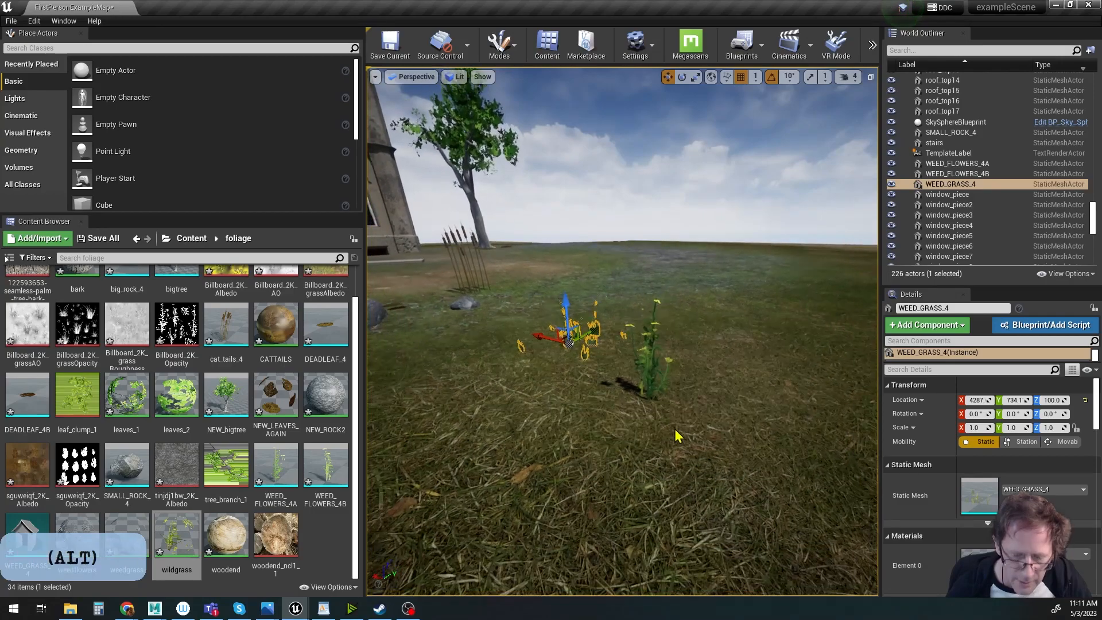
Switch to Foliage mode, close Place Actors, and enlarge the foliage palette area.
left_click(497, 43)
left_click(522, 109)
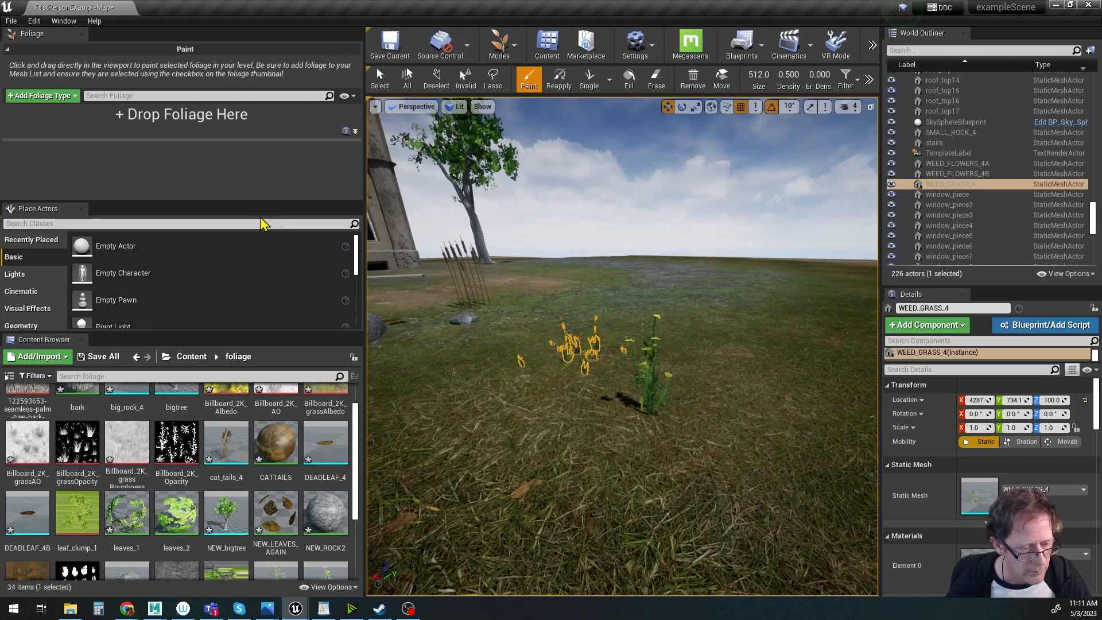
left_click(81, 209)
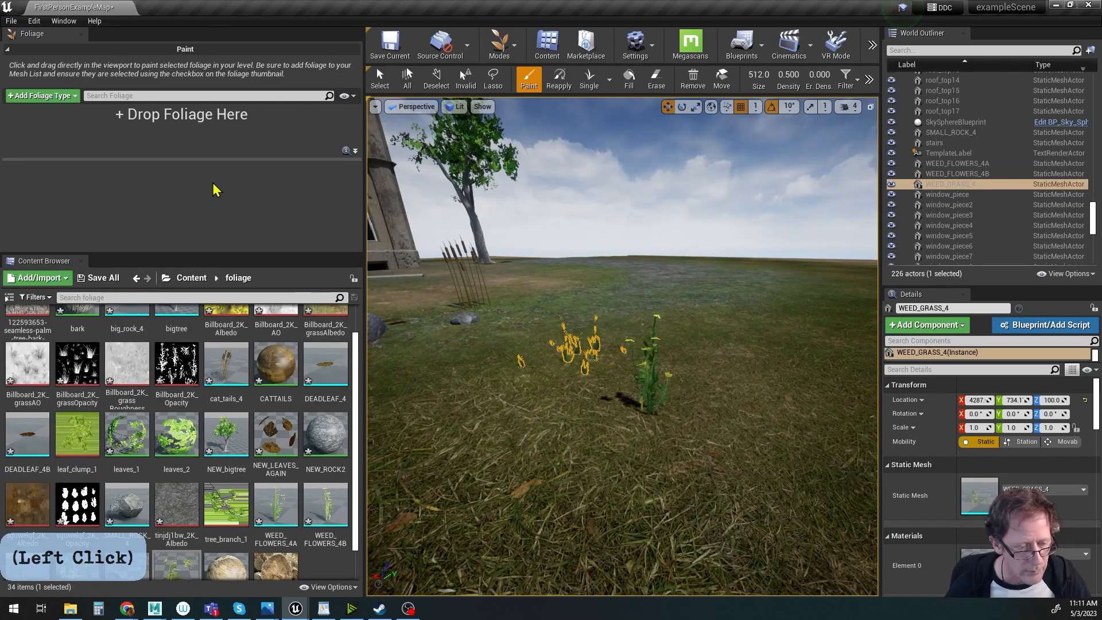
left_click_drag(225, 253, 224, 288)
Add the WEED_FLOWERS_4A, WEED_FLOWERS_4B and WEED_GRASS_4 meshes to the foliage palette.
mouse_move(581, 403)
left_mouse_down("alt")
mouse_move(540, 447)
mouse_move(516, 425)
mouse_move(579, 393)
left_mouse_up("alt")
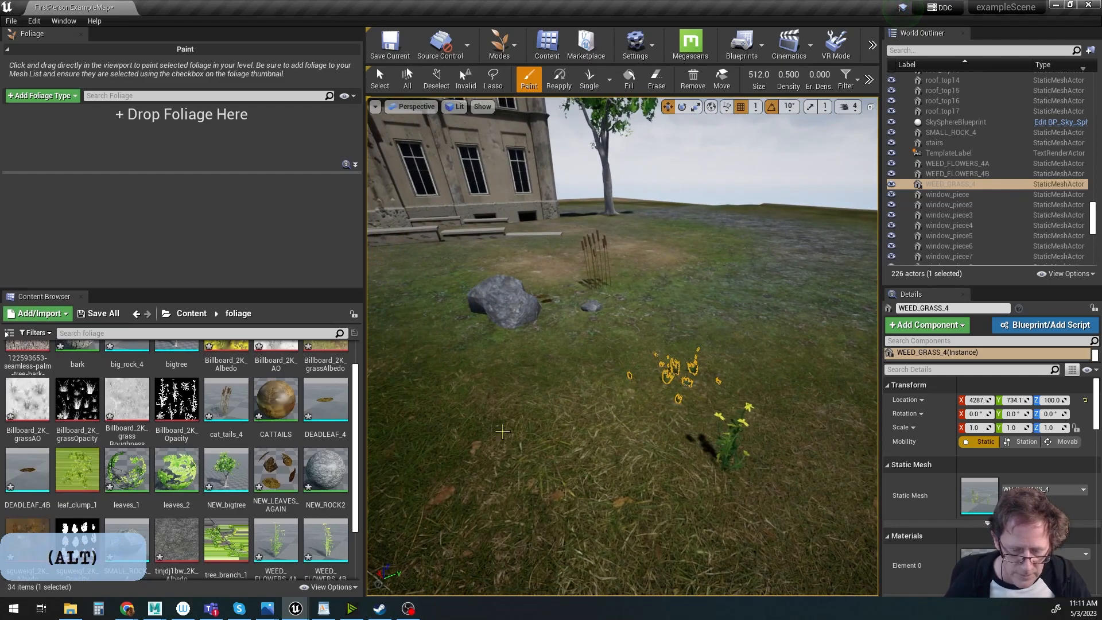
scroll(240, 495, "down", 2)
scroll(313, 521, "down", 1)
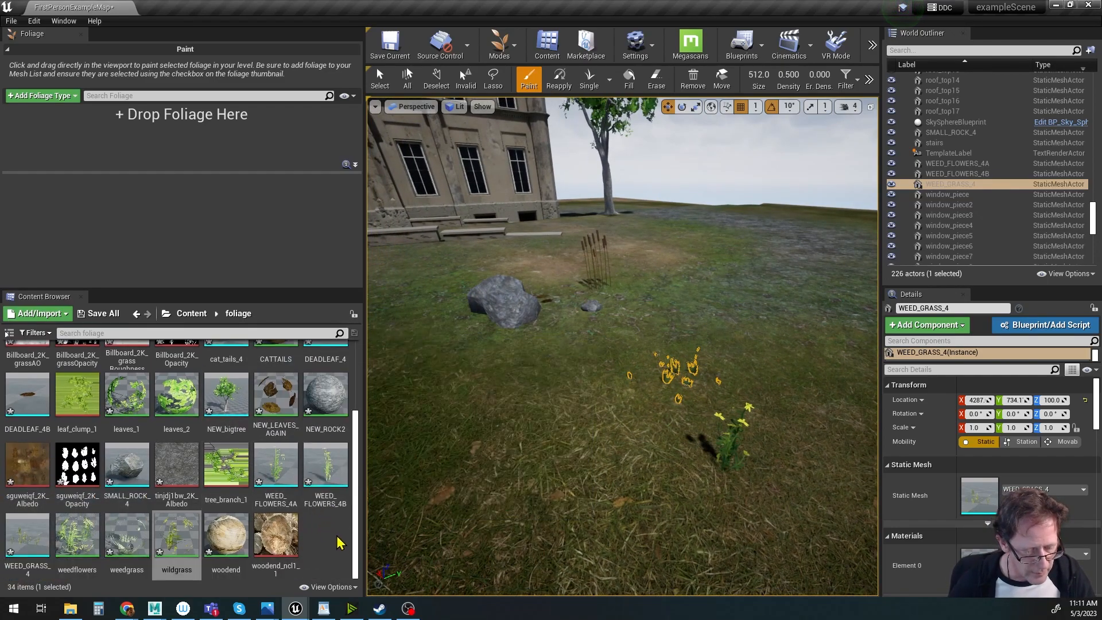
left_click(276, 465)
left_click(325, 466, "shift")
left_click_drag(324, 467, 157, 189)
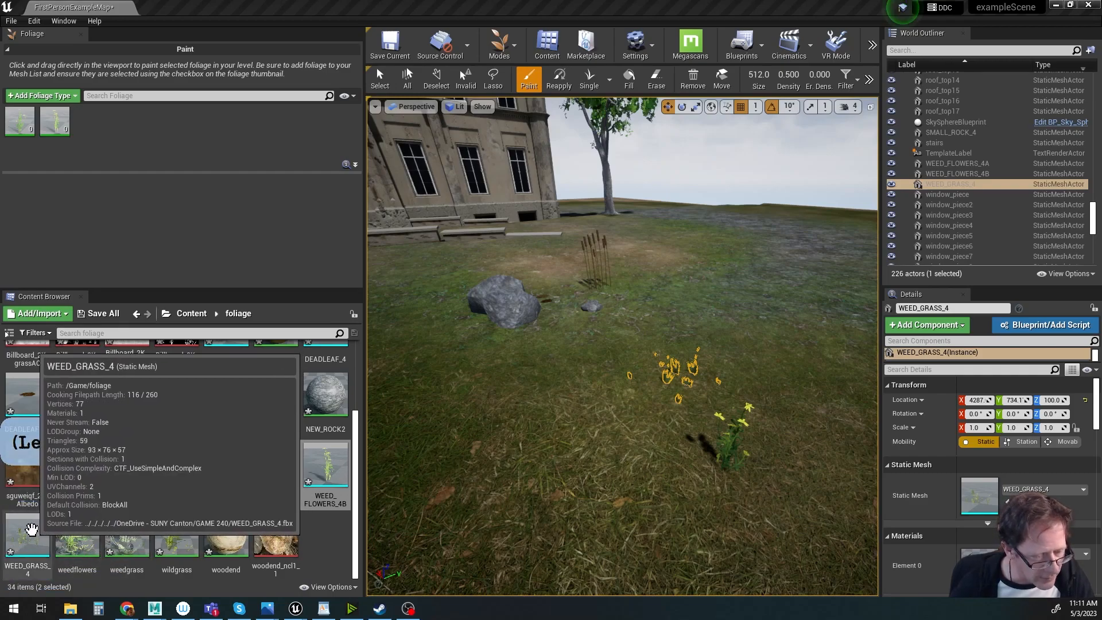
left_click(30, 529)
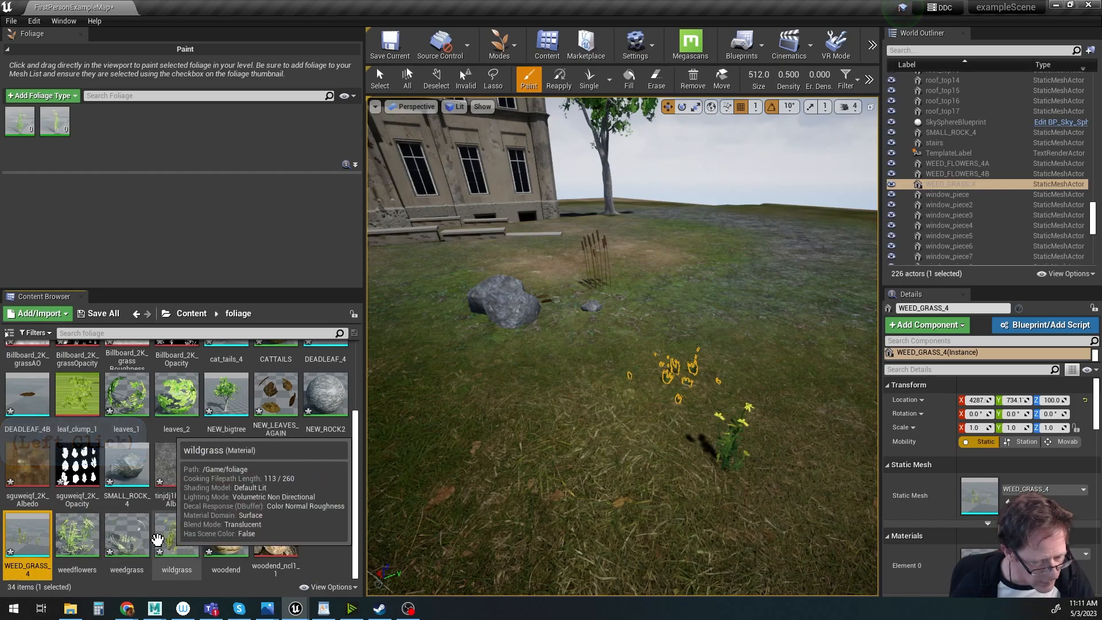
left_click_drag(27, 534, 132, 139)
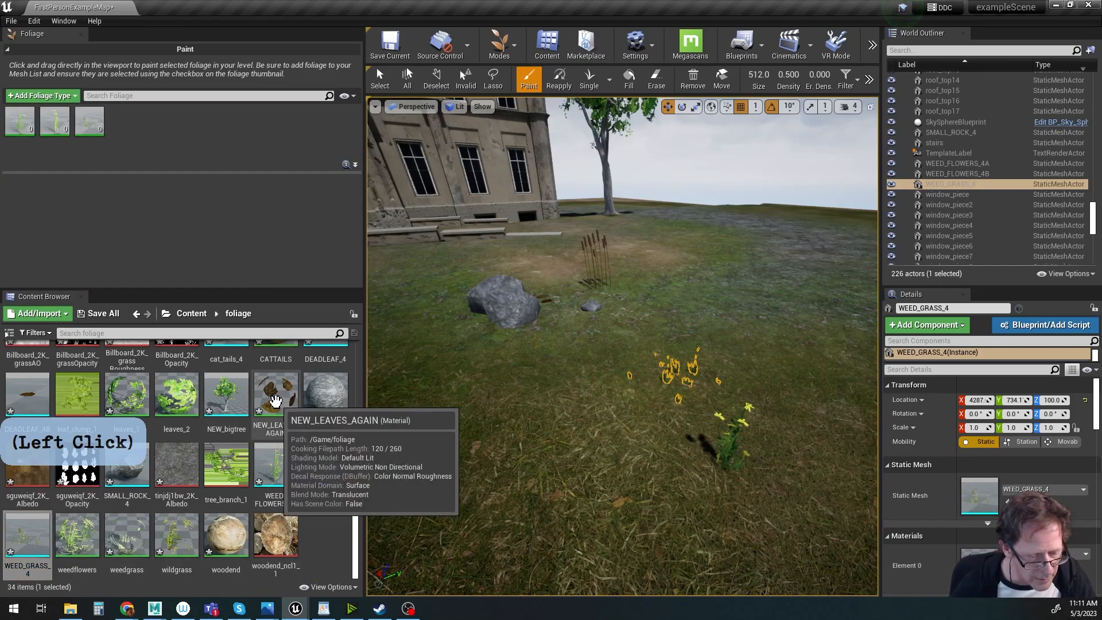
Add the DEADLEAF_4 and DEADLEAF_4B meshes to the foliage palette.
left_click(275, 400)
scroll(320, 521, "up", 2)
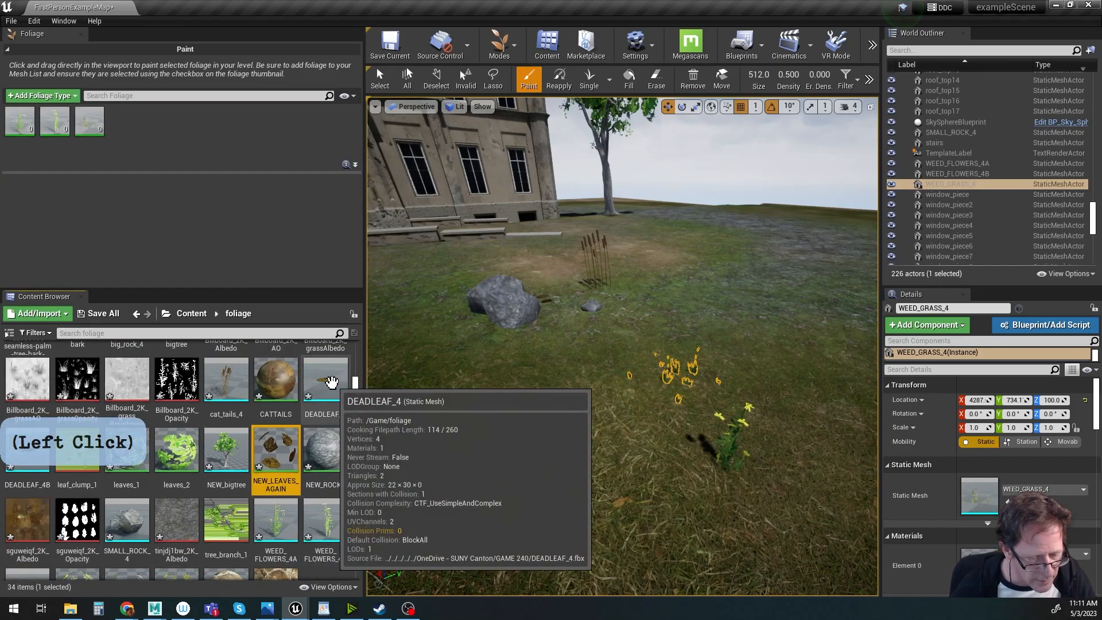
left_click(332, 381)
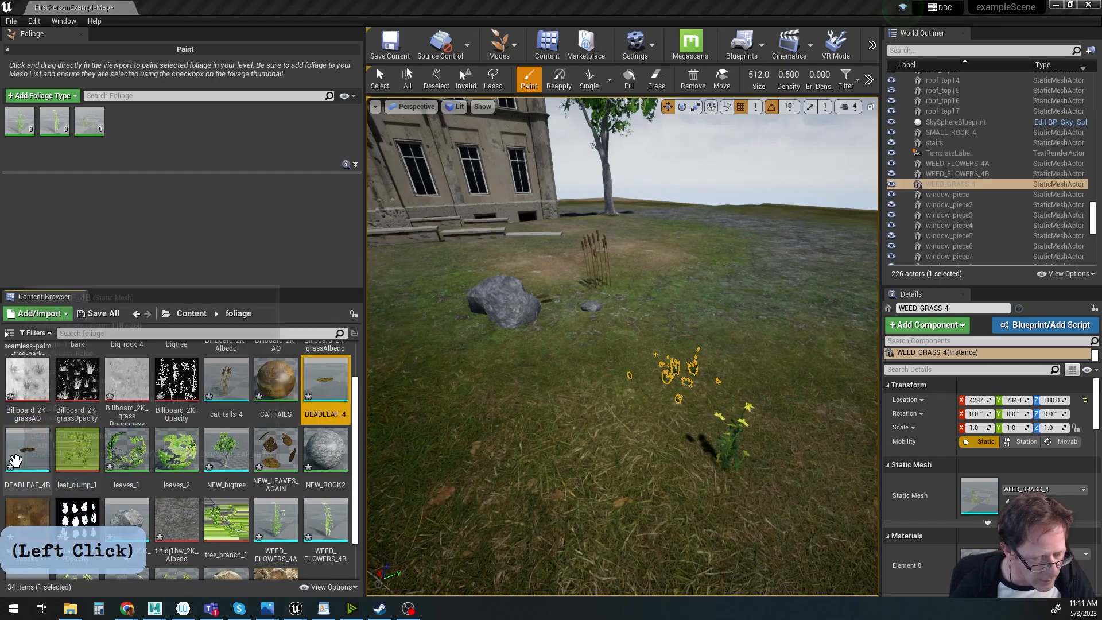
left_click(15, 460, "ctrl")
left_click_drag(331, 396, 236, 173)
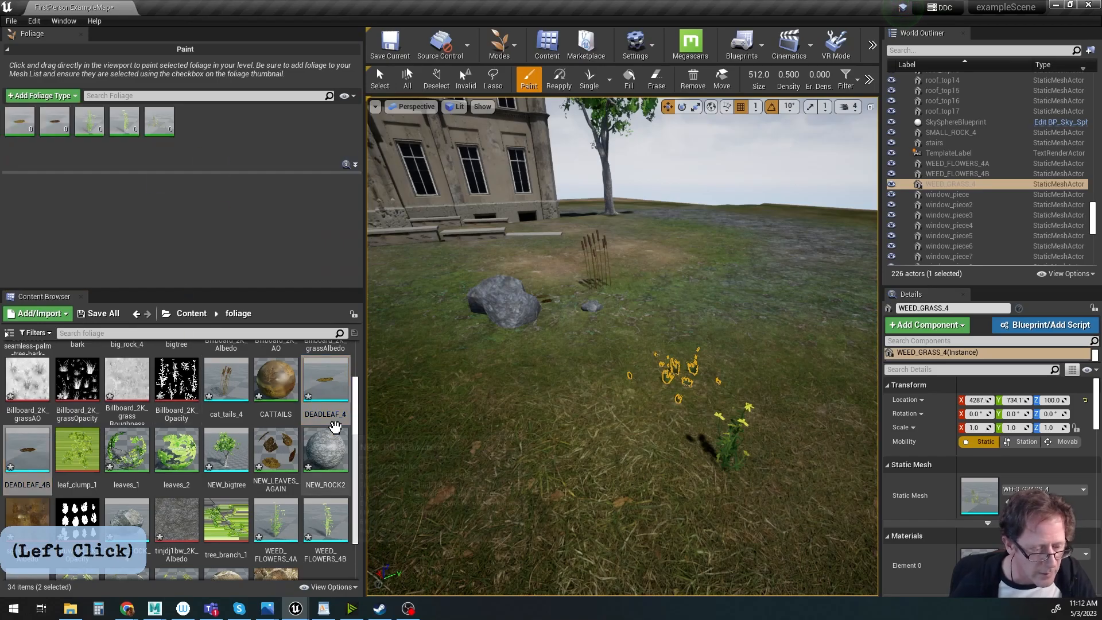
Leave only DEADLEAF_4 active in the foliage palette and paint dead leaves over the lawn in front of the mansion.
right_click_drag(665, 357, 699, 413, "alt")
left_click_drag(699, 413, 743, 447, "alt")
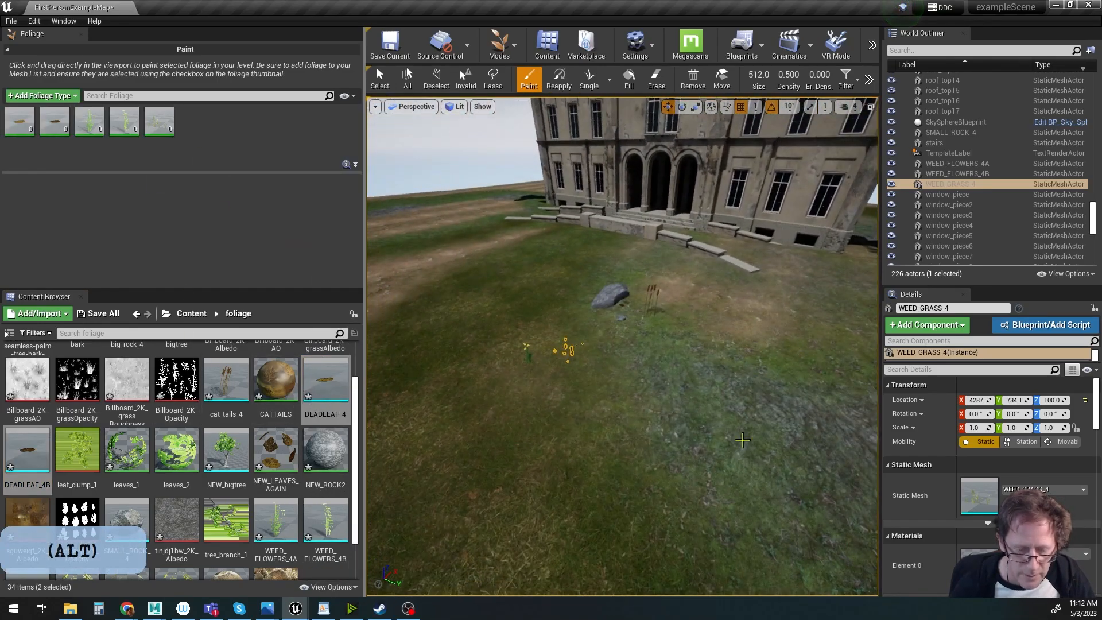
left_click(150, 114)
left_click(116, 113)
left_click(80, 113)
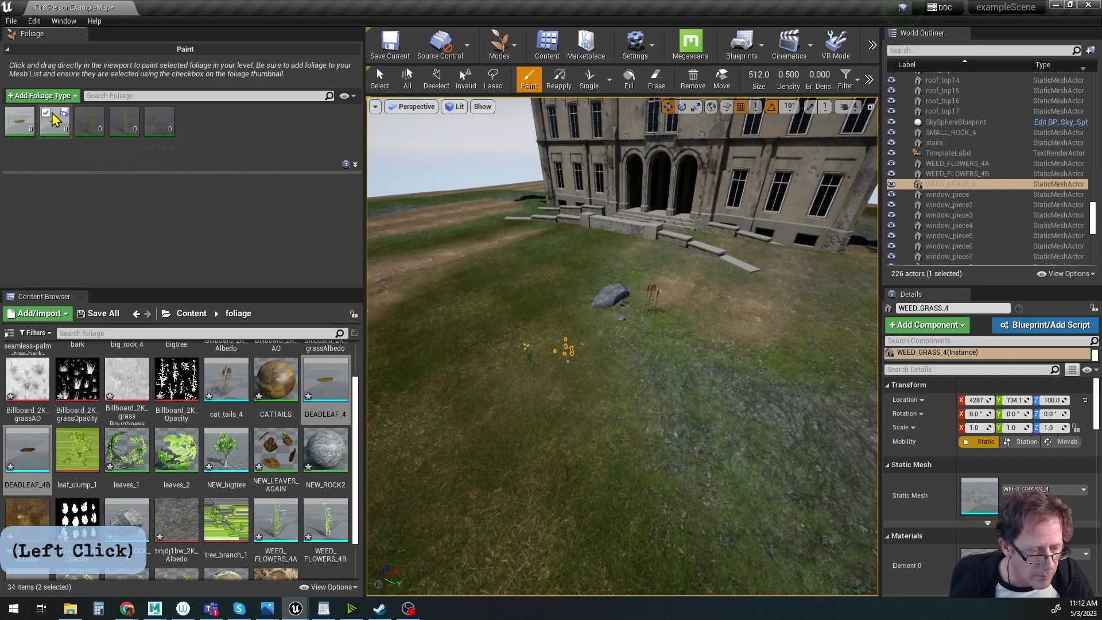
left_click(27, 126)
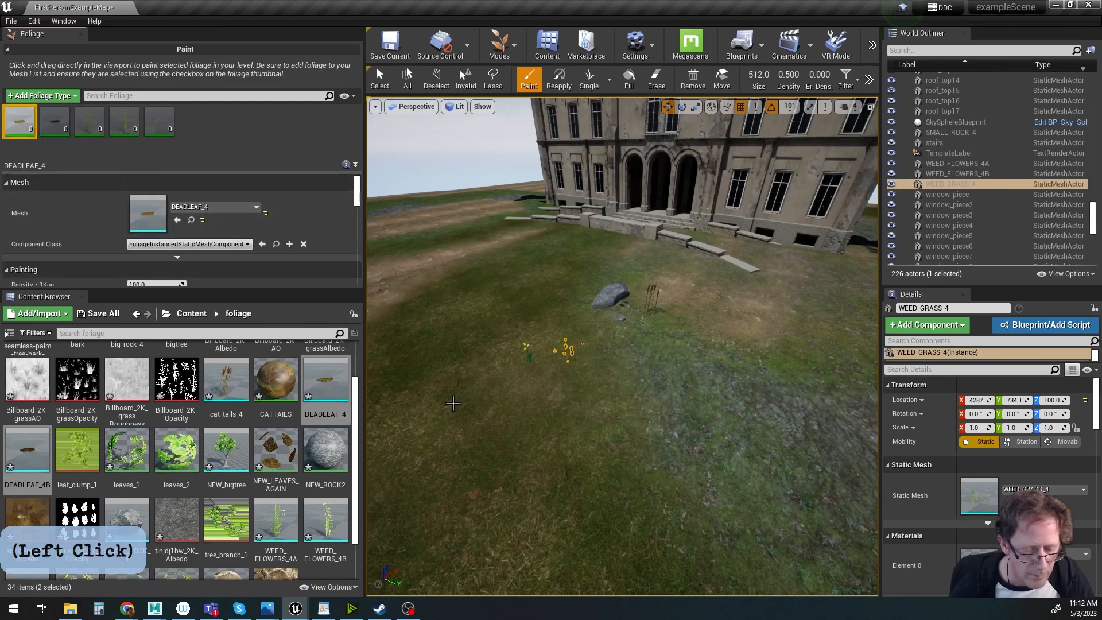
left_click(601, 377)
mouse_move(600, 377)
left_mouse_down()
mouse_move(650, 349)
mouse_move(586, 315)
left_mouse_up()
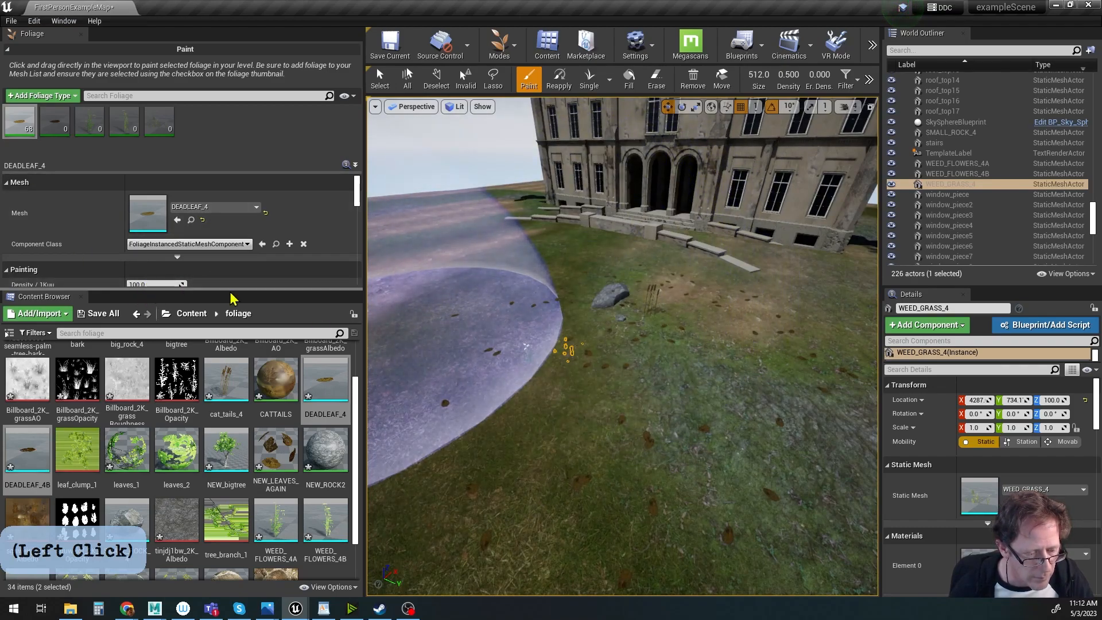
Enlarge the foliage settings area and set the brush's paint density to 0.8.
left_click_drag(230, 291, 229, 407)
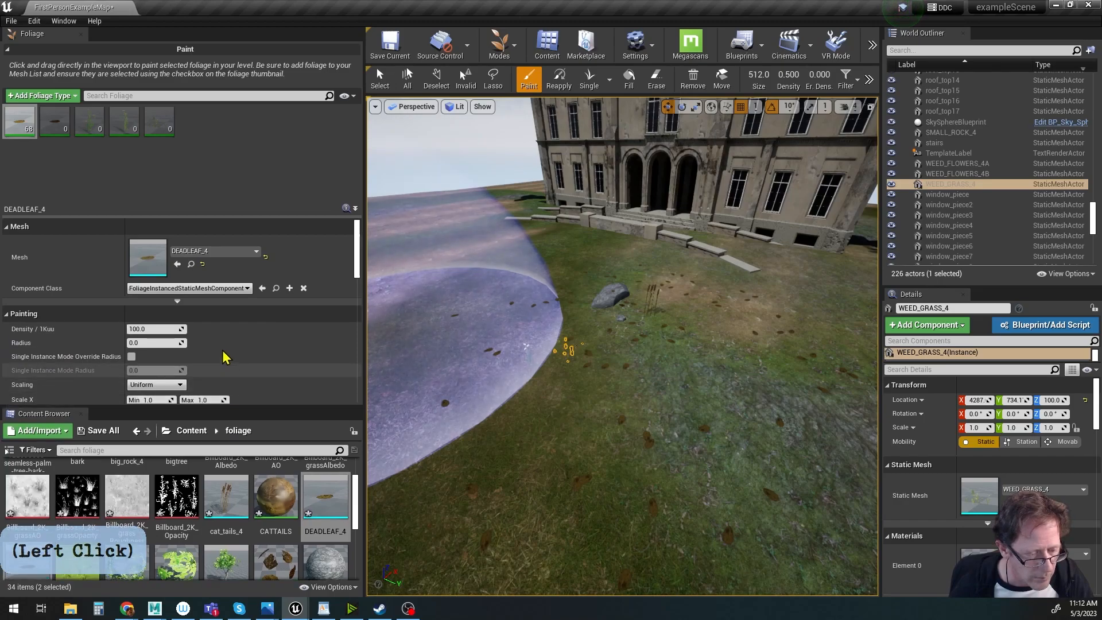
scroll(224, 362, "down", 1)
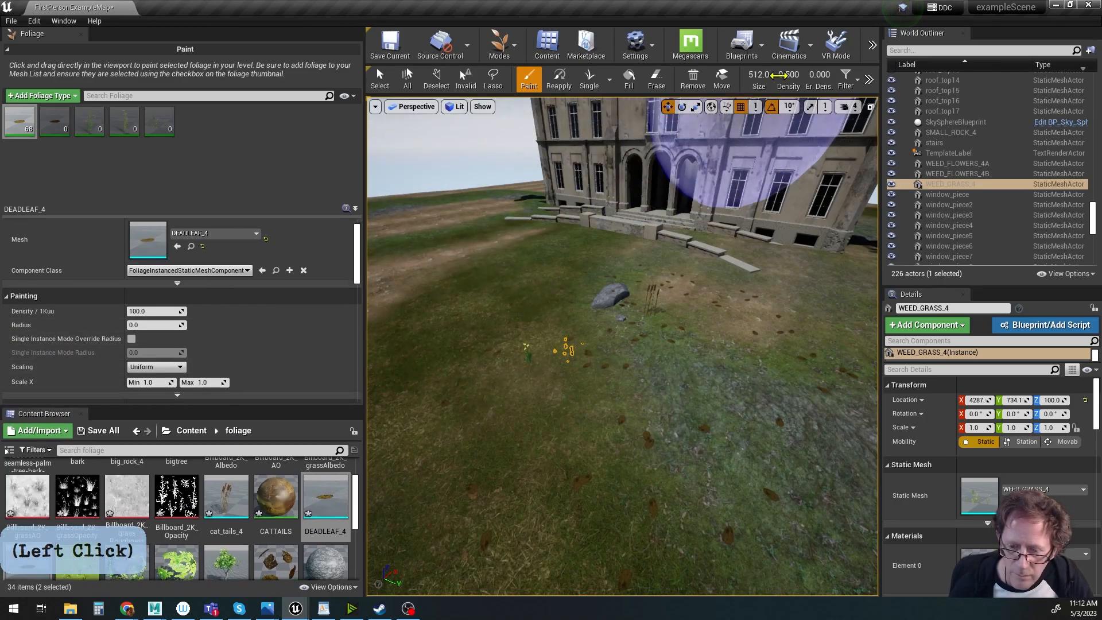
left_click_drag(788, 75, 791, 75)
Erase the painted dead leaves from the lawn and deactivate the DEADLEAF_4 foliage type.
left_click_drag(677, 344, 591, 272, "alt")
right_click_drag(668, 353, 700, 362, "alt")
middle_click_drag(699, 362, 664, 370, "alt")
mouse_move(664, 369)
right_mouse_down("alt")
mouse_move(688, 372)
mouse_move(650, 364)
mouse_move(666, 367)
mouse_move(655, 373)
right_mouse_up("alt")
left_click_drag(699, 379, 721, 346, "alt")
middle_click_drag(721, 346, 755, 342, "alt")
left_click_drag(716, 352, 701, 335, "alt")
mouse_move(635, 344)
left_mouse_down("shift")
mouse_move(573, 315)
mouse_move(629, 331)
left_mouse_up("shift")
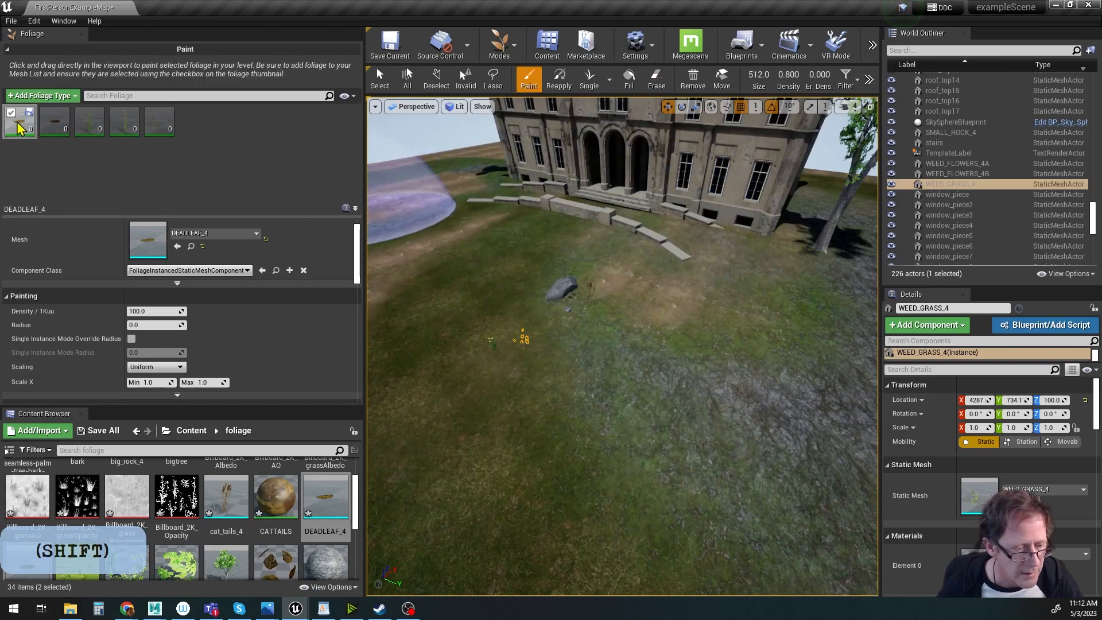
left_click(11, 114)
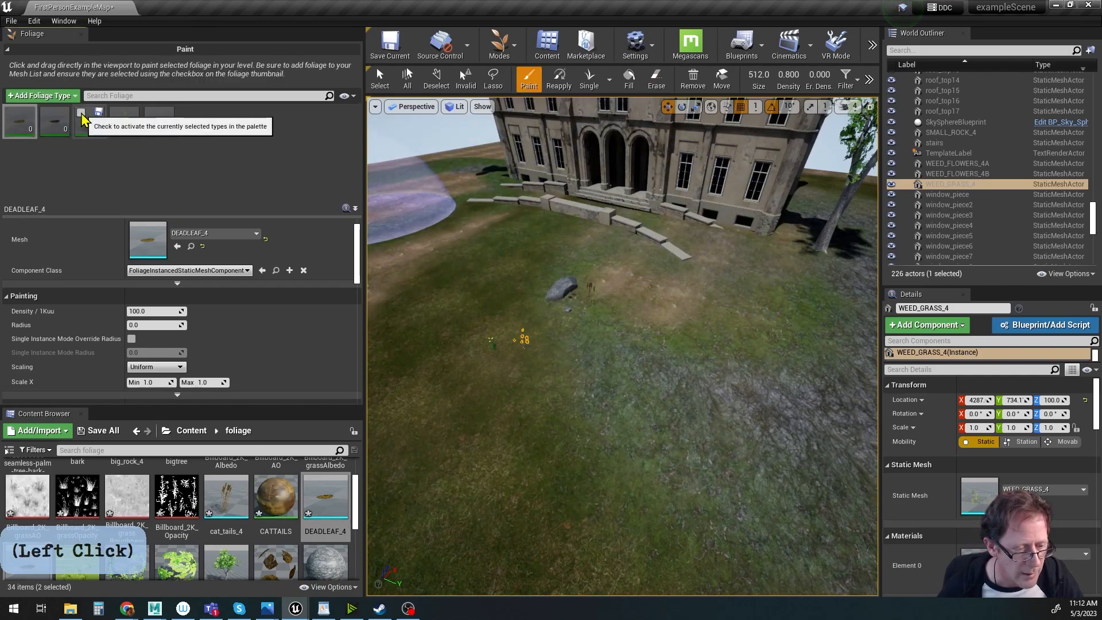
Try painting WEED_FLOWERS_4A across the lawn, inspect the flowers, and erase them again.
left_click(637, 346)
mouse_move(638, 347)
left_mouse_down("alt")
mouse_move(626, 333)
mouse_move(643, 281)
left_mouse_up("alt")
right_click_drag(638, 346, 671, 347, "alt")
mouse_move(637, 346)
middle_mouse_down("alt")
mouse_move(638, 327)
mouse_move(640, 379)
middle_mouse_up("alt")
mouse_move(638, 347)
left_mouse_down("alt")
mouse_move(653, 383)
mouse_move(498, 398)
mouse_move(649, 376)
left_mouse_up("alt")
right_click_drag(618, 362, 577, 362, "alt")
mouse_move(617, 361)
left_mouse_down("shift")
mouse_move(627, 347)
mouse_move(623, 361)
left_mouse_up("shift")
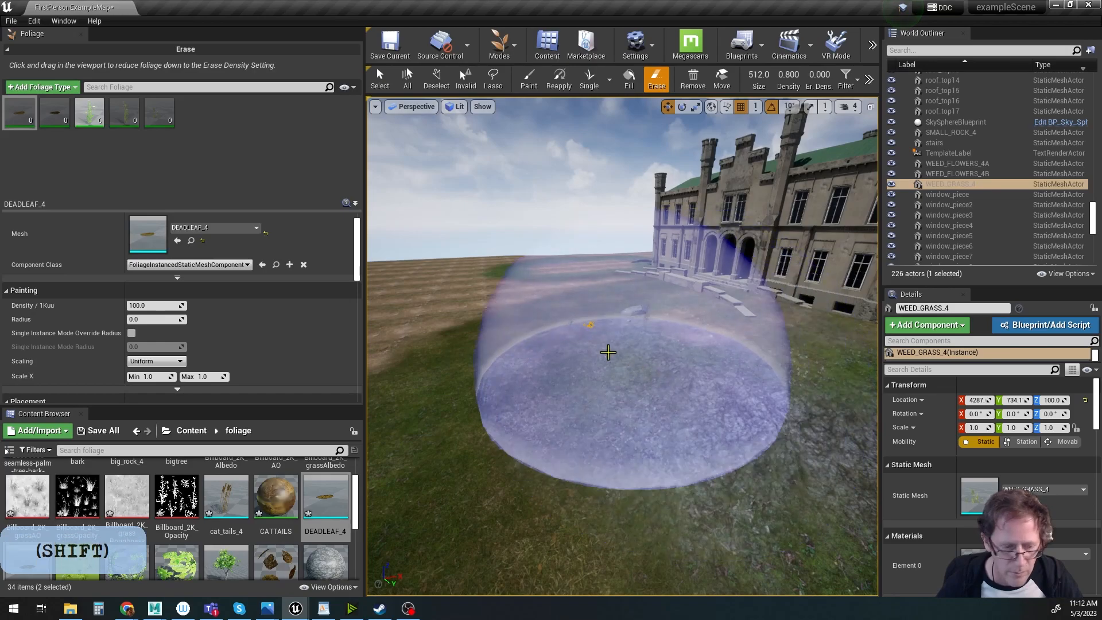
Make WEED_GRASS_4 the only active foliage type, paint it over the lawn, and inspect the plants up close.
left_click(82, 114)
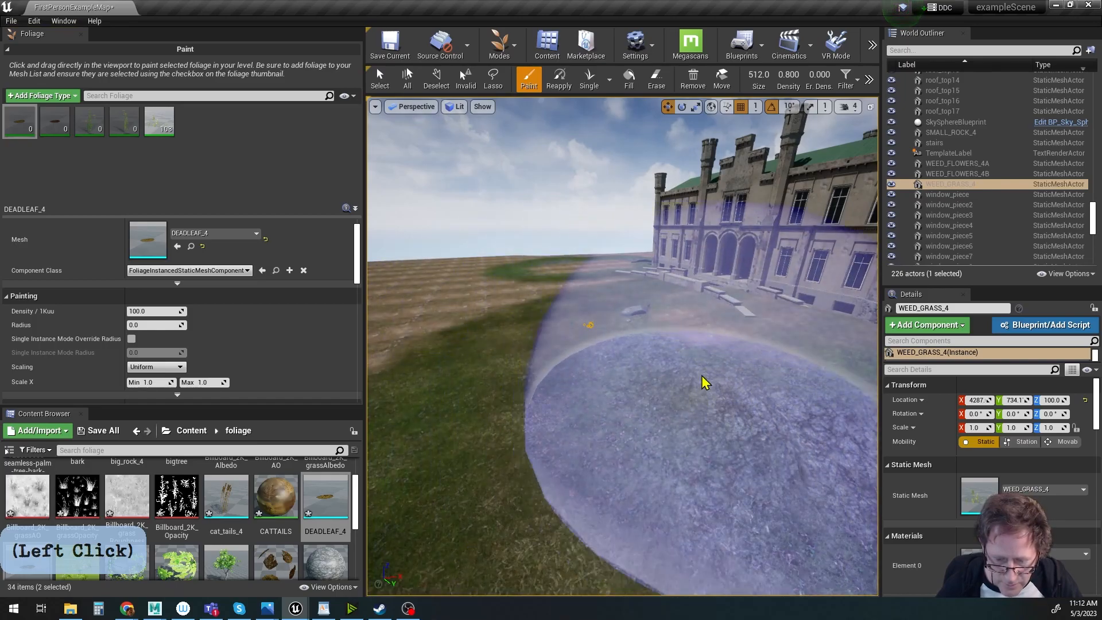
left_click_drag(681, 378, 678, 341, "alt")
right_click_drag(682, 379, 720, 379, "alt")
right_click_drag(623, 347, 677, 347, "alt")
right_click_drag(610, 396, 583, 396, "alt")
mouse_move(610, 396)
middle_mouse_down("alt")
mouse_move(605, 345)
mouse_move(382, 538)
middle_mouse_up("alt")
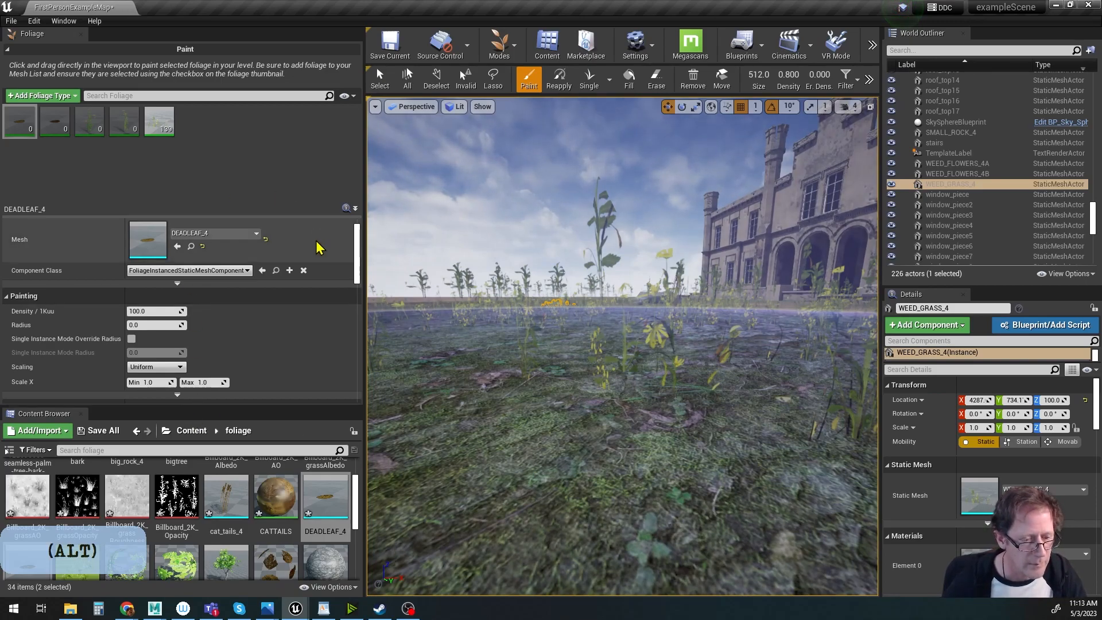
Open the WEED_GRASS_4 mesh from its foliage type settings, and open its wildgrass material for editing.
left_click(162, 131)
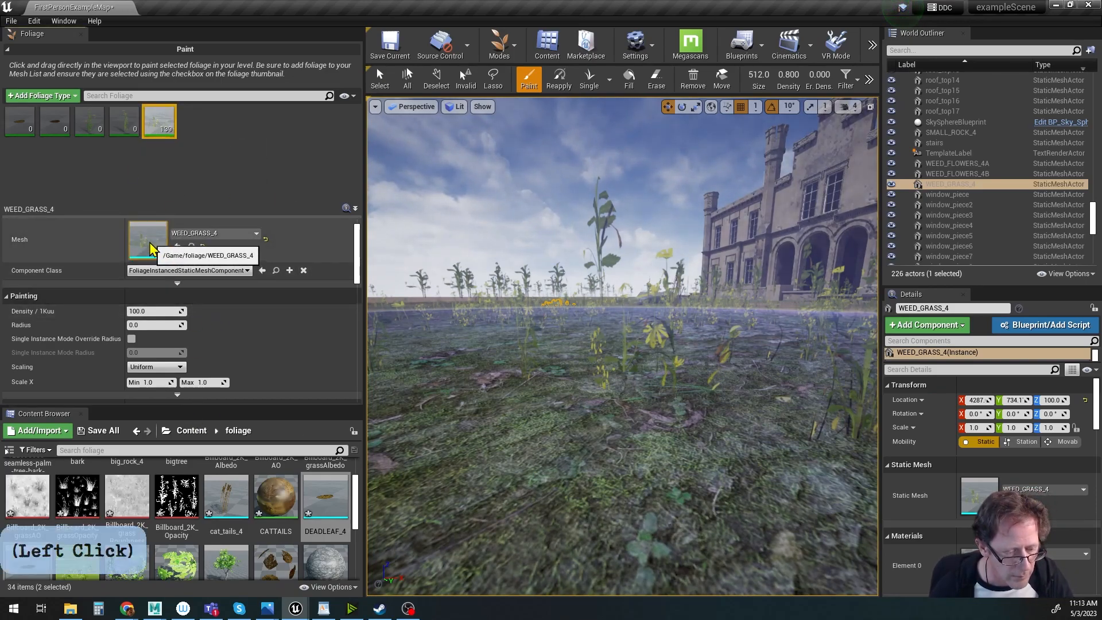
scroll(184, 287, "down", 5)
scroll(230, 307, "up", 6)
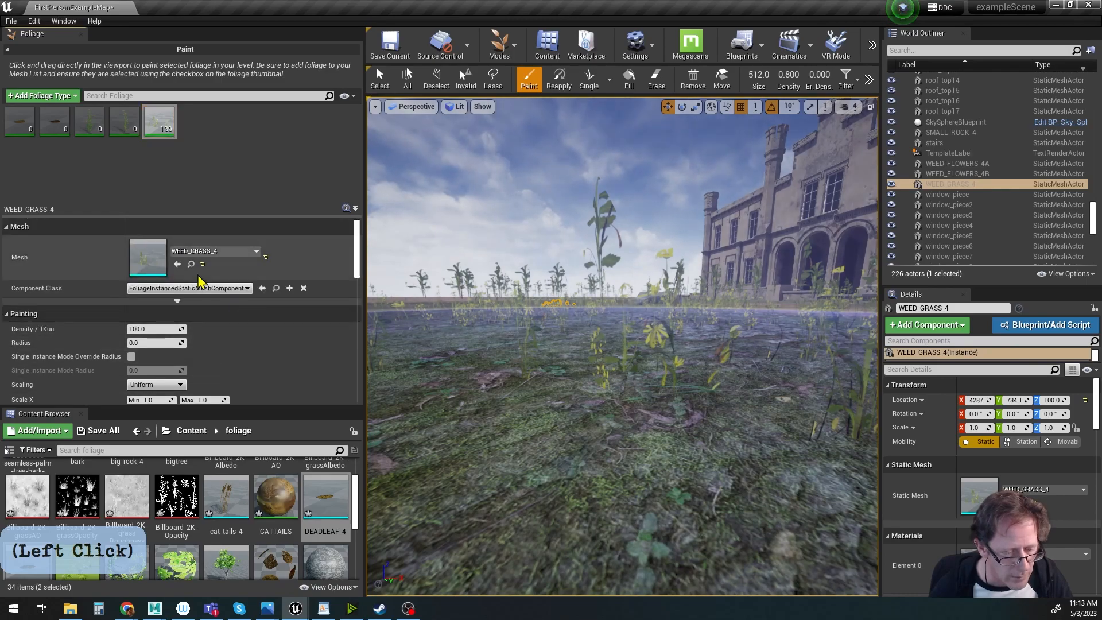
double_click(146, 267)
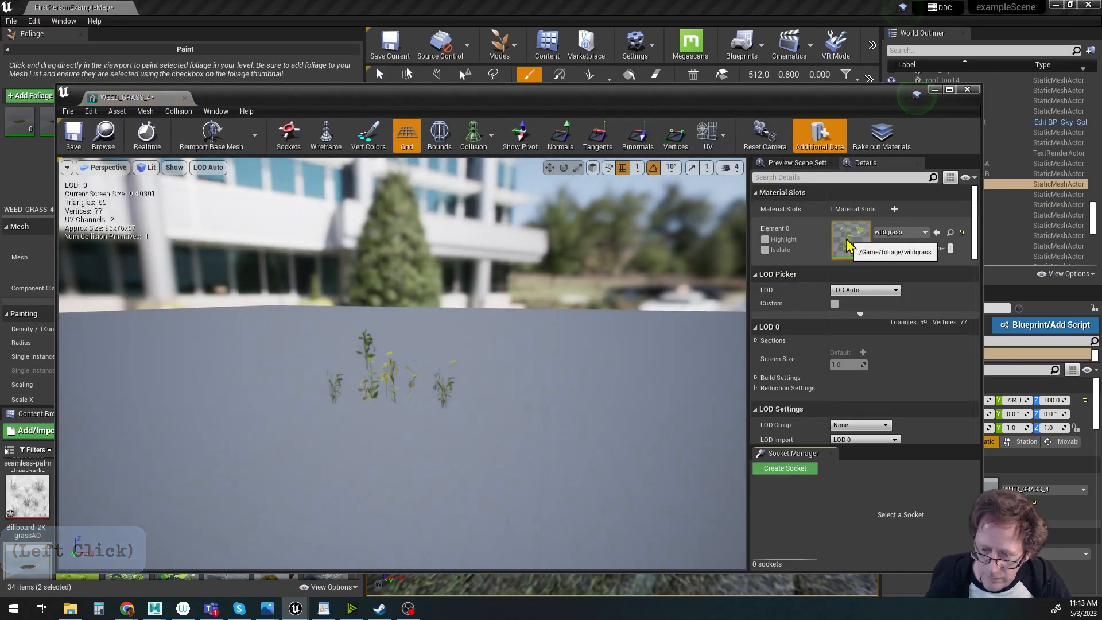
scroll(864, 284, "down", 10)
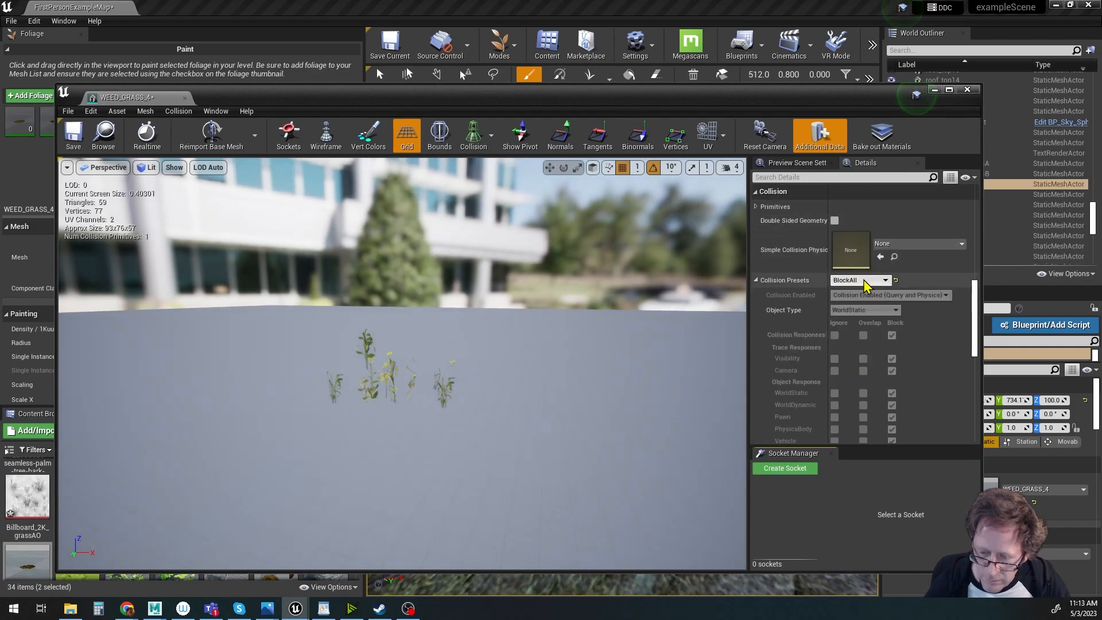
scroll(864, 281, "up", 10)
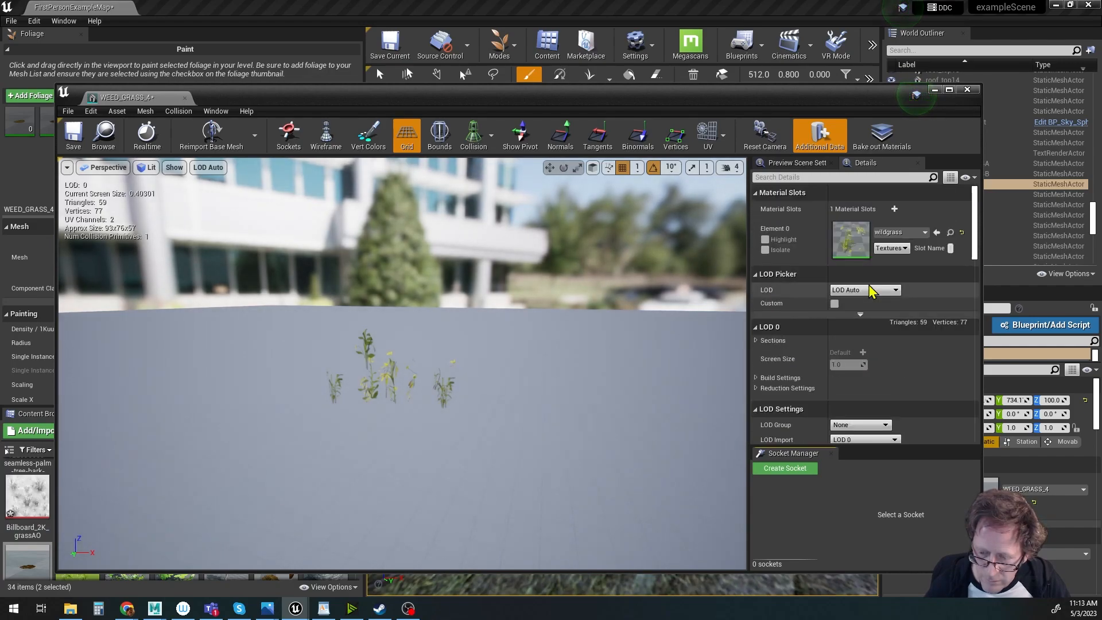
double_click(853, 248)
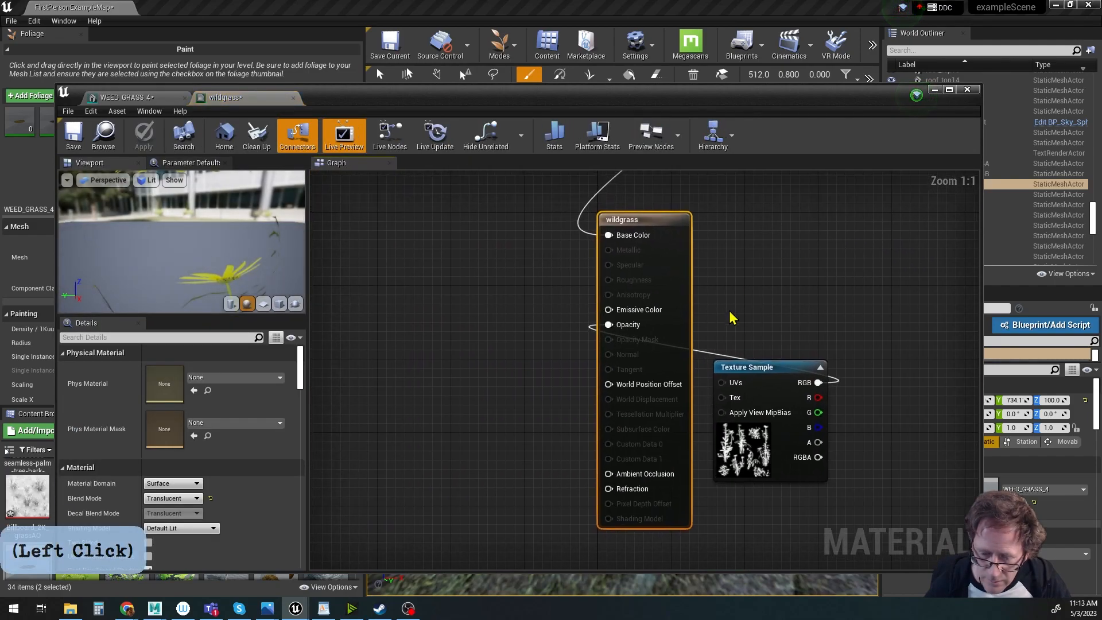
left_click(967, 89)
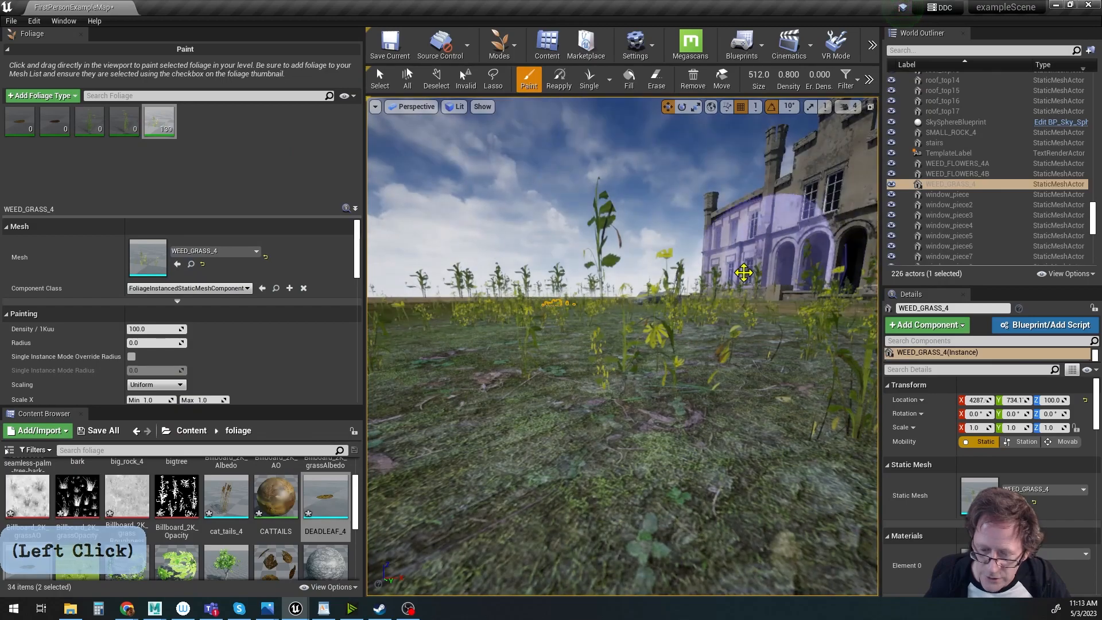
left_click(160, 131)
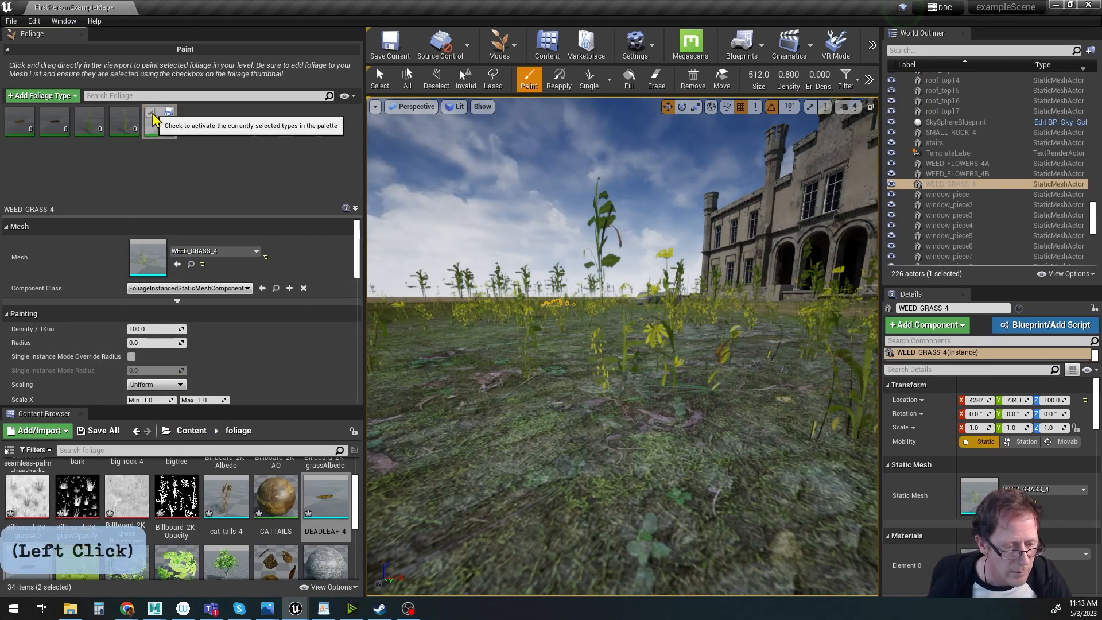
left_click(193, 252)
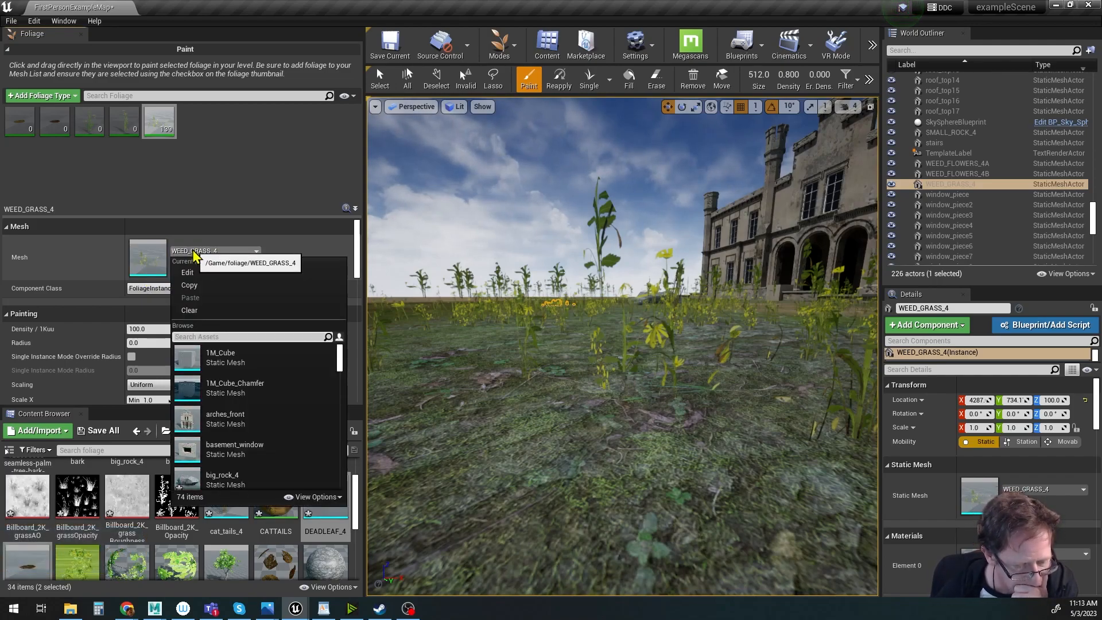
left_click(294, 9)
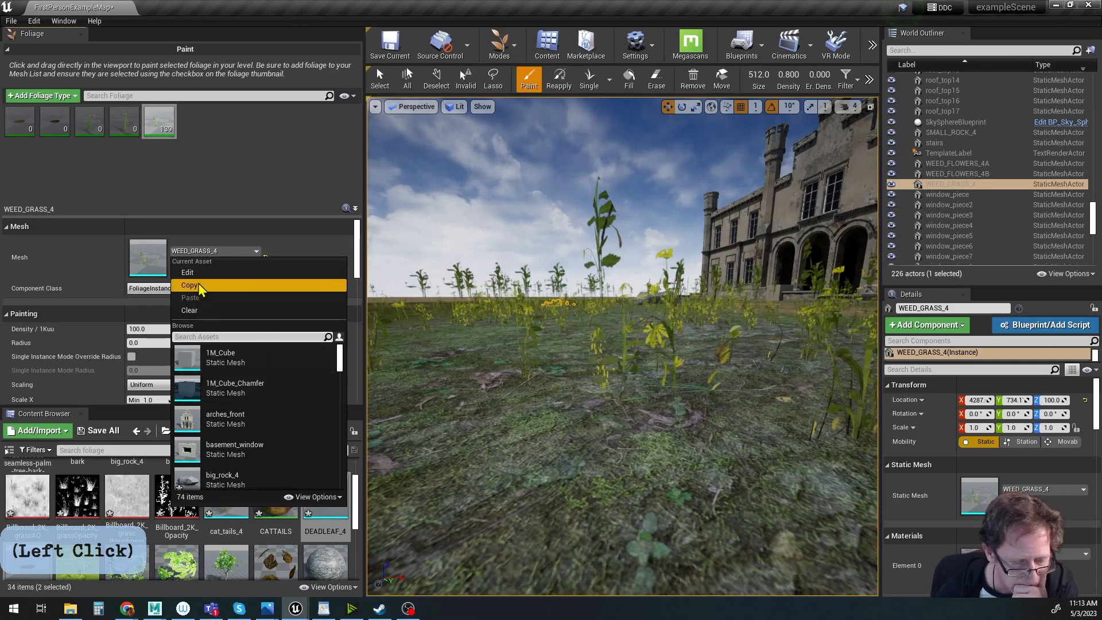
left_click(222, 173)
left_click(159, 118)
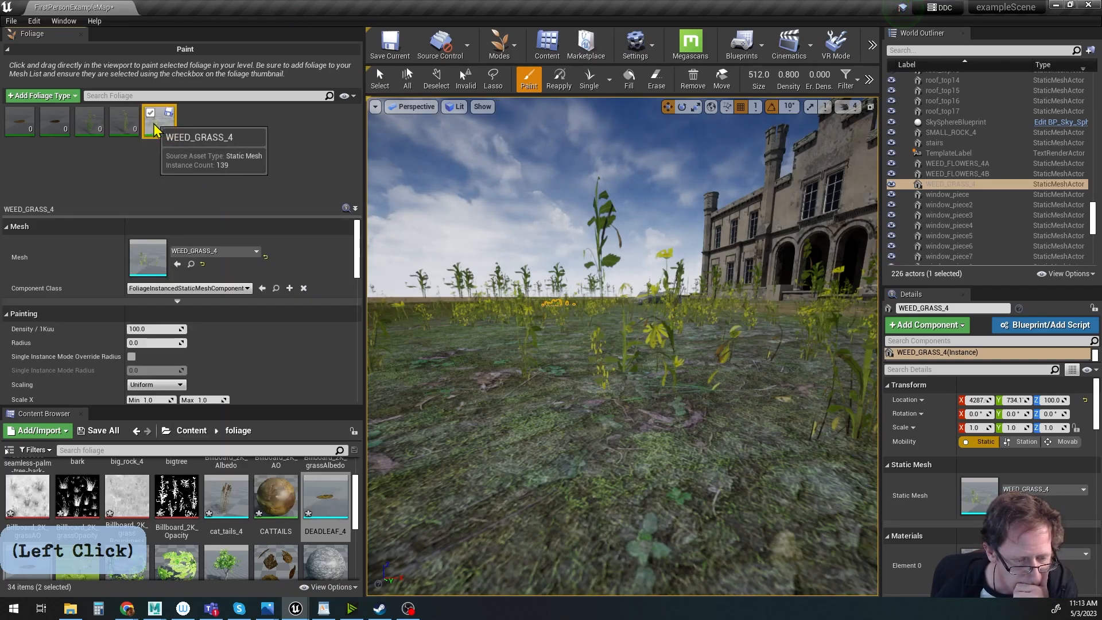
Reopen the WEED_GRASS_4 mesh, replace its Element 0 material with weedgrass, then save and close the mesh.
double_click(153, 256)
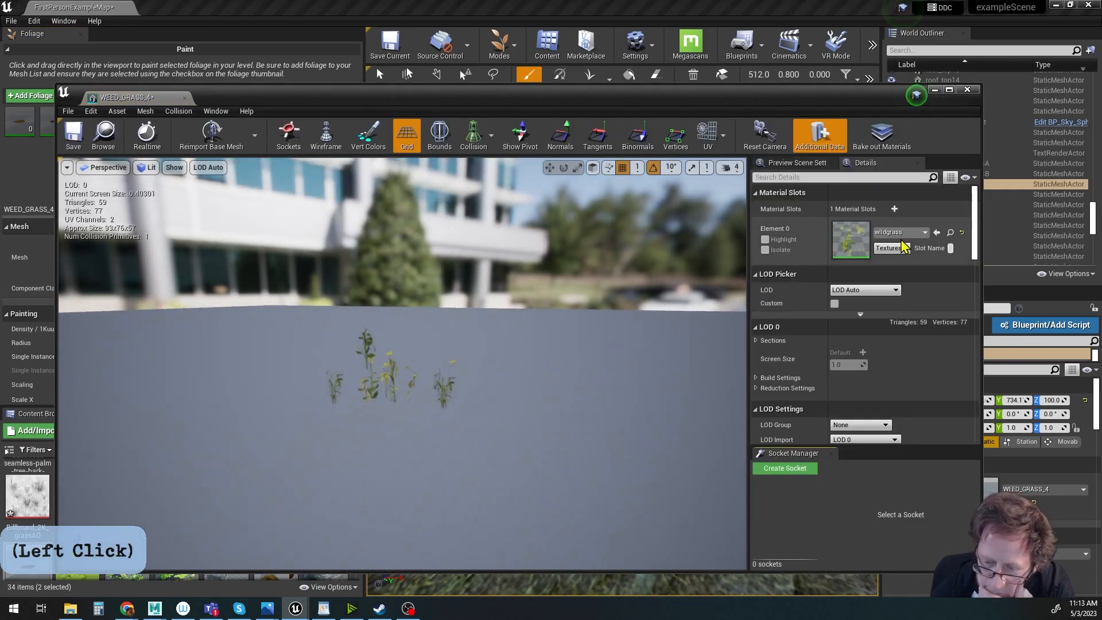
double_click(847, 252)
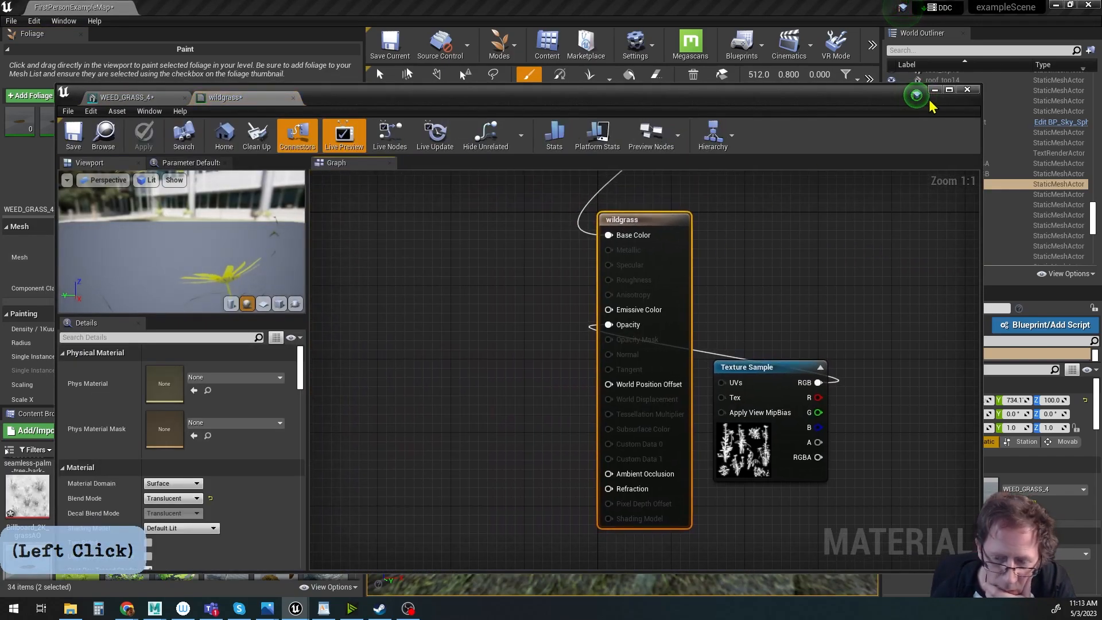
left_click(293, 98)
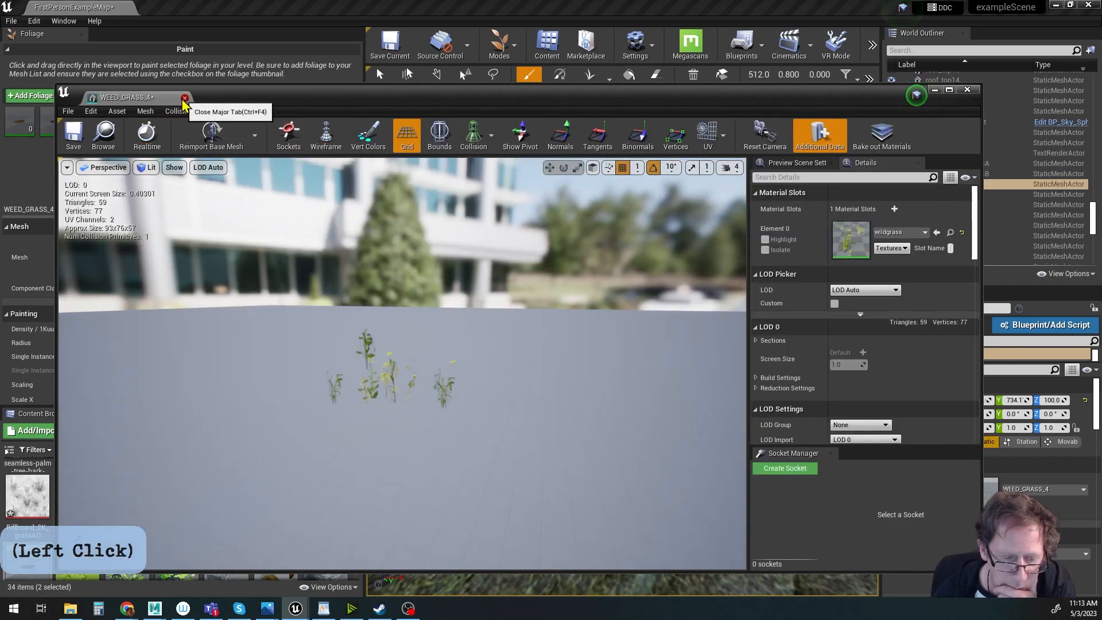
left_click(898, 233)
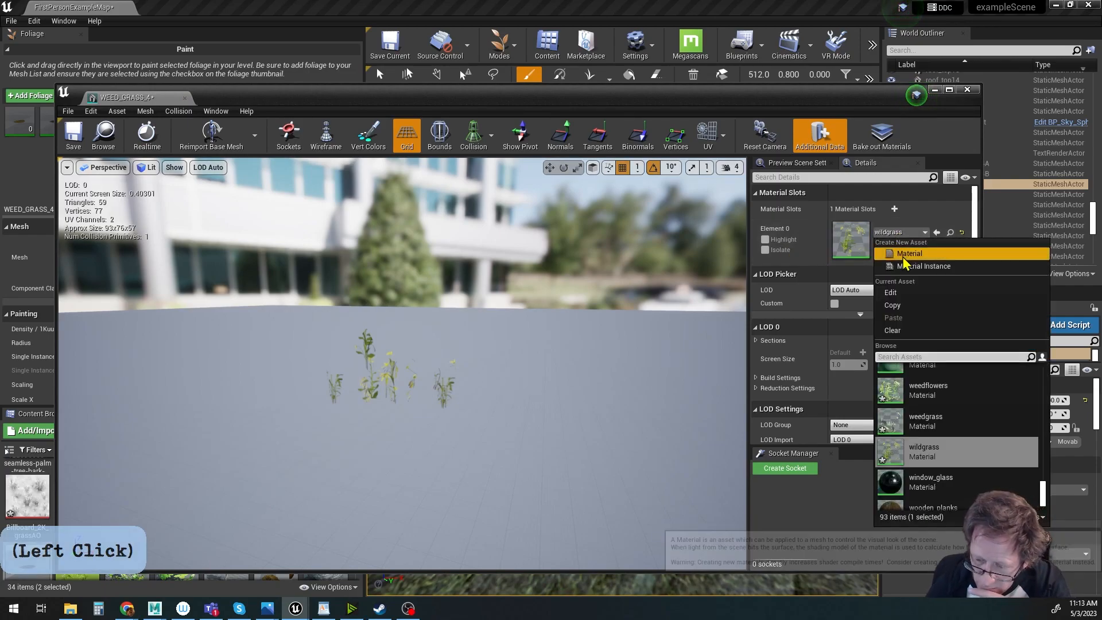
left_click(895, 428)
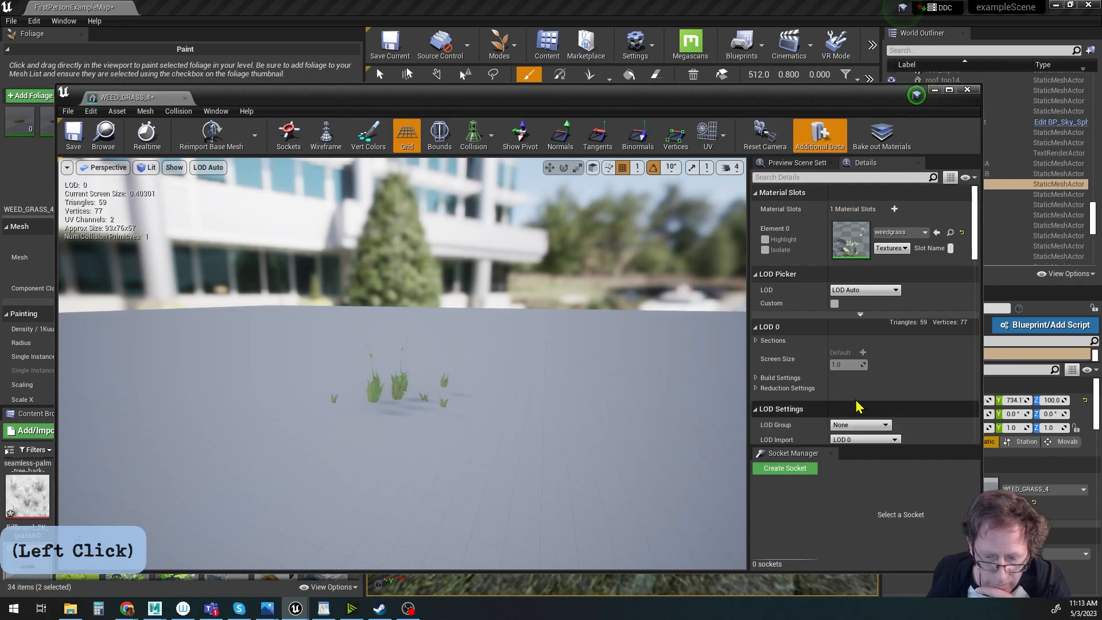
left_click(73, 137)
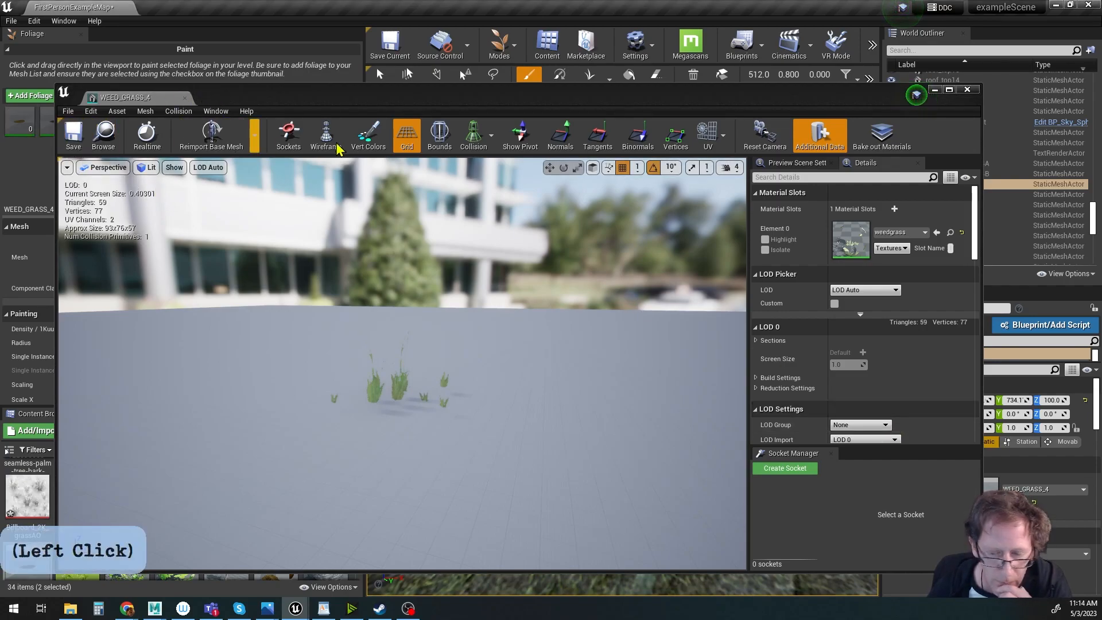
left_click(967, 89)
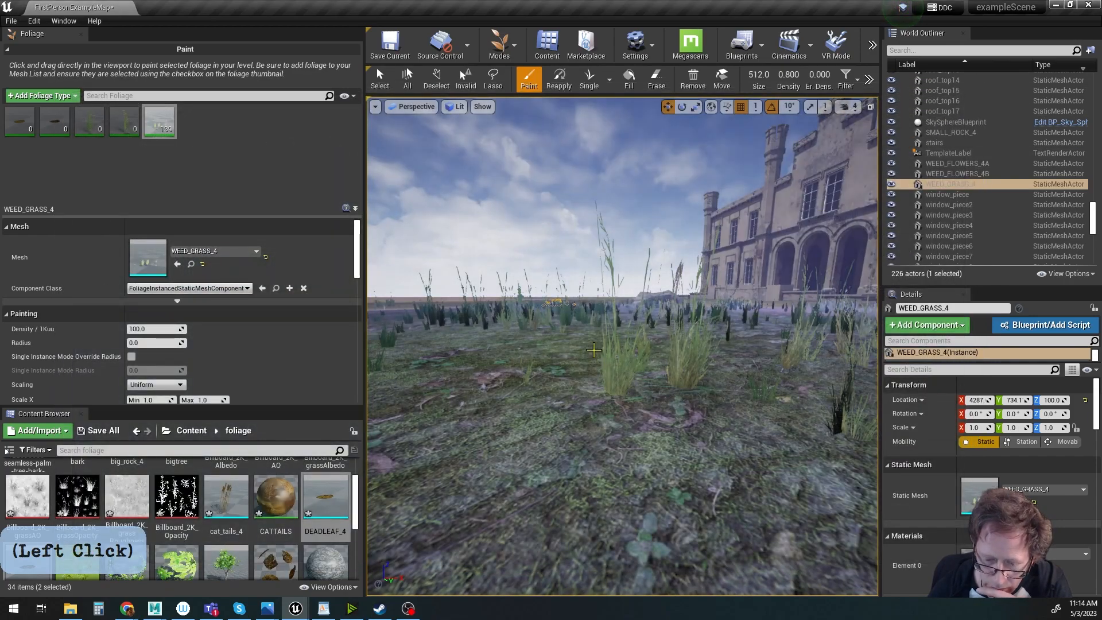
Set the WEED_GRASS_4 foliage type's uniform Scale X range to a minimum of 0.5 and a maximum of 1.5.
left_click_drag(581, 381, 608, 368, "alt")
right_click_drag(609, 367, 638, 375, "alt")
middle_click_drag(639, 375, 639, 433, "alt")
mouse_move(638, 376)
right_mouse_down("alt")
mouse_move(660, 379)
mouse_move(617, 375)
right_mouse_up("alt")
scroll(259, 385, "down", 2)
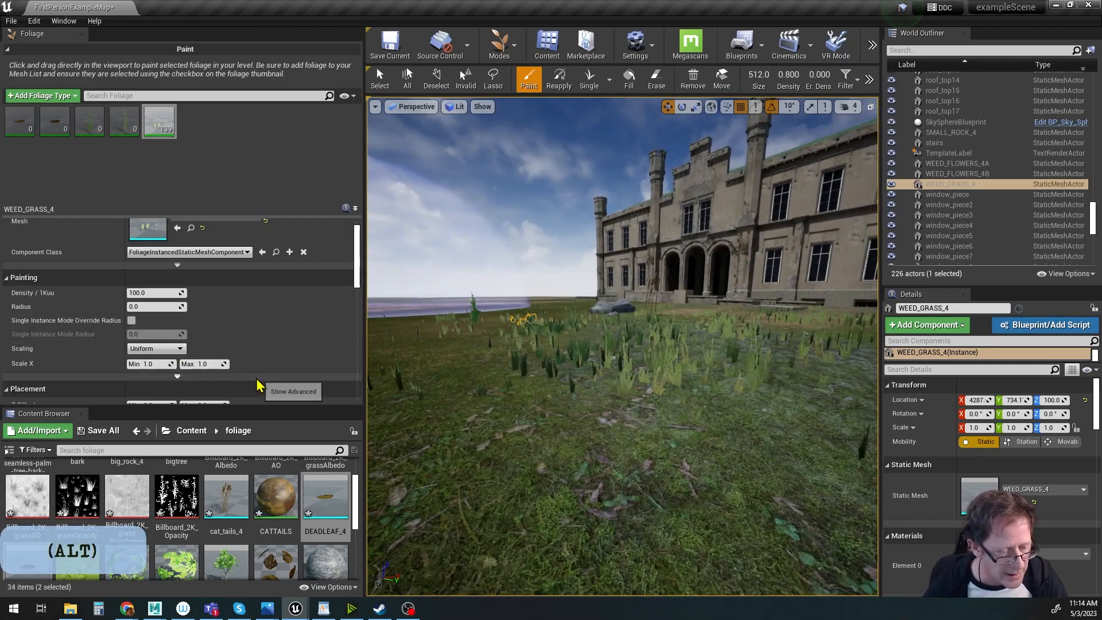
left_click(148, 364)
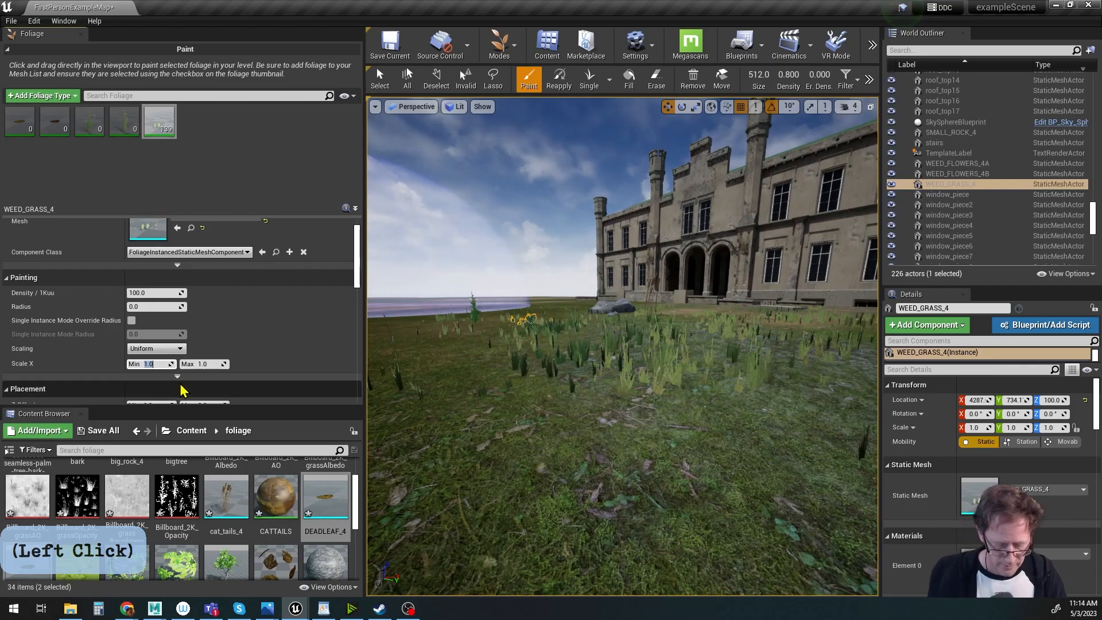
type("0.5")
key("Tab")
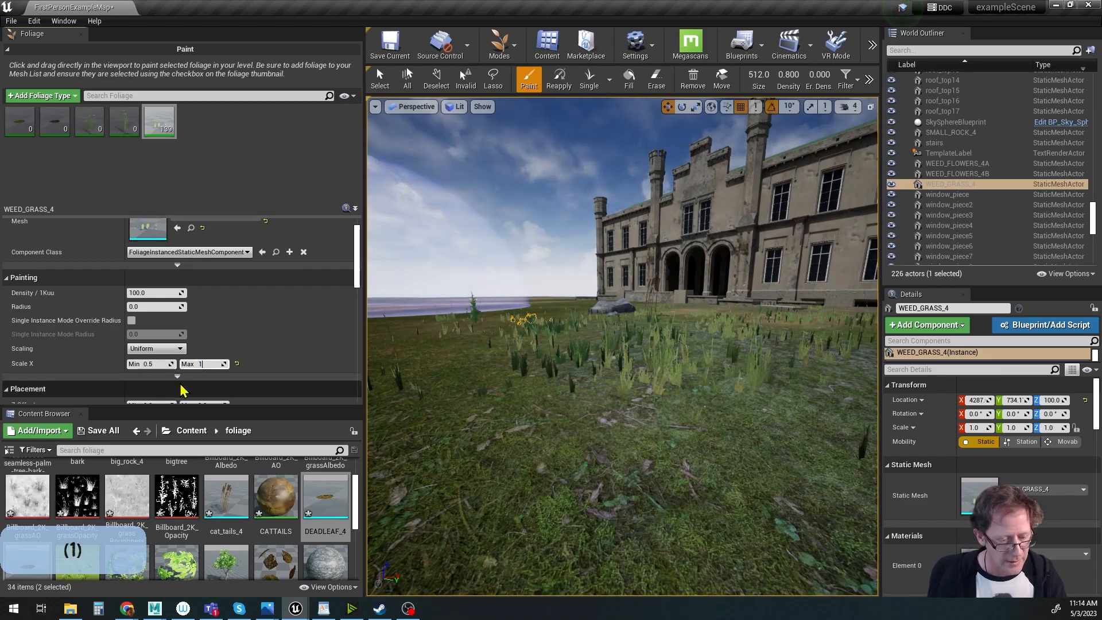
key("Tab")
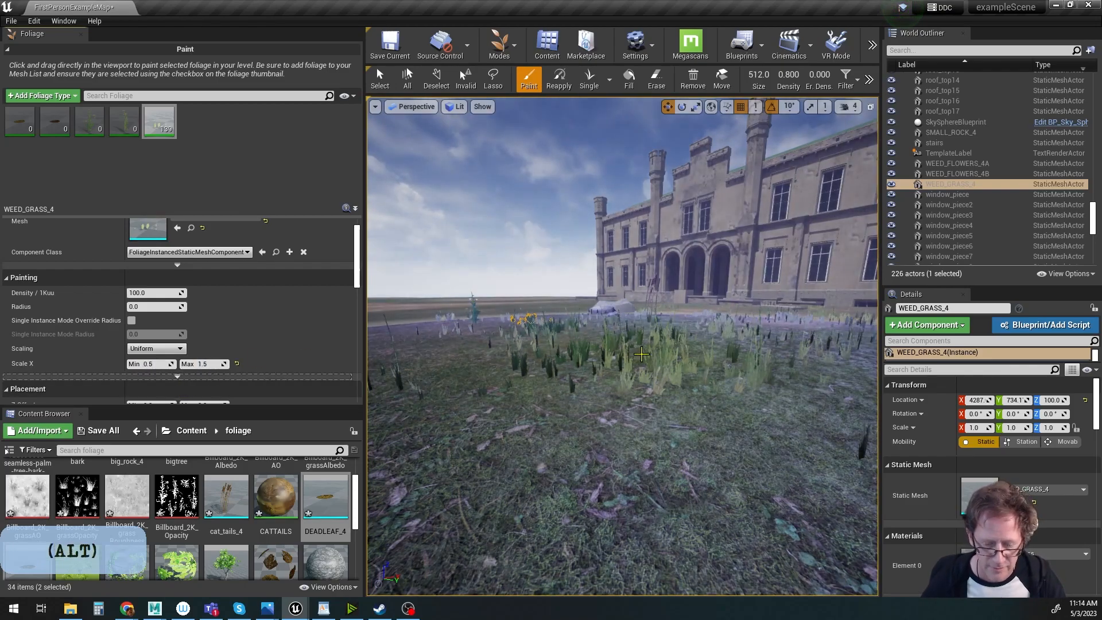
Erase the painted weed grass and repaint WEED_GRASS_4 on the lawn to try the new scale range.
left_click_drag(662, 349, 622, 352, "shift")
left_click(682, 358)
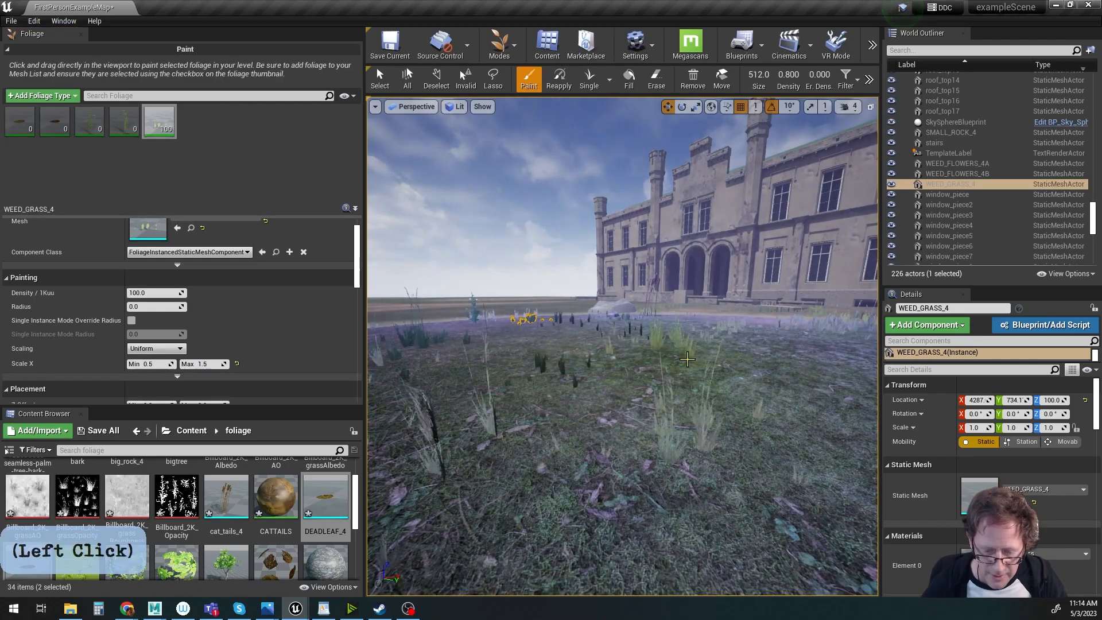
mouse_move(658, 409)
left_mouse_down("alt")
mouse_move(668, 402)
mouse_move(631, 439)
mouse_move(614, 425)
mouse_move(643, 448)
mouse_move(629, 442)
mouse_move(643, 431)
mouse_move(635, 423)
left_mouse_up("alt")
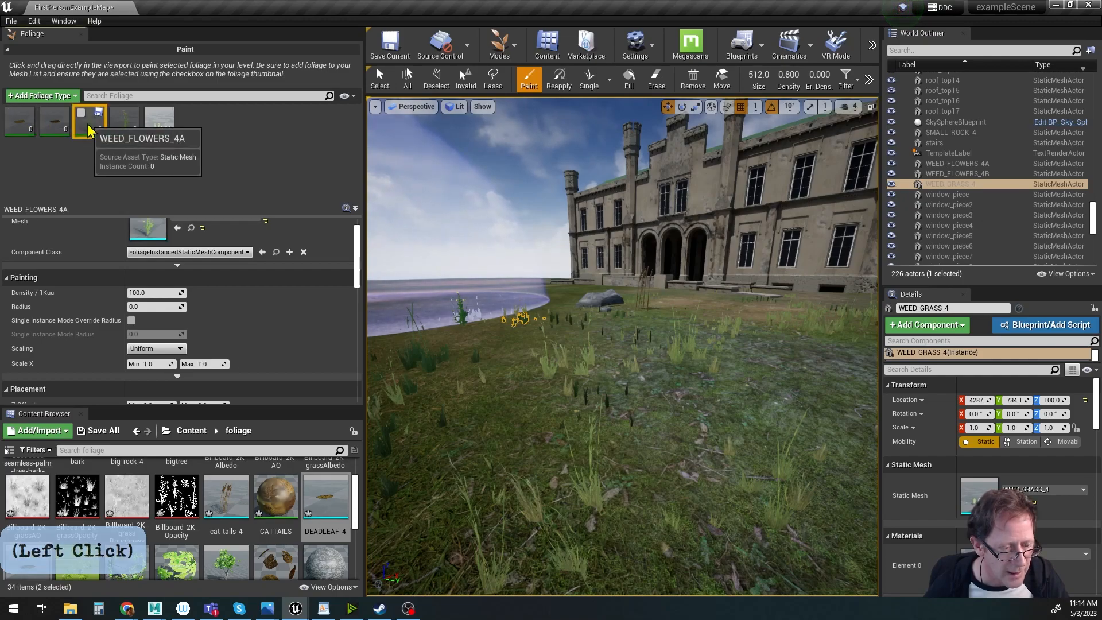
Adjust the Scale X range of WEED_FLOWERS_4A, and set WEED_FLOWERS_4B's Scale X to minimum 0.5 and maximum 1.5.
left_click(156, 364)
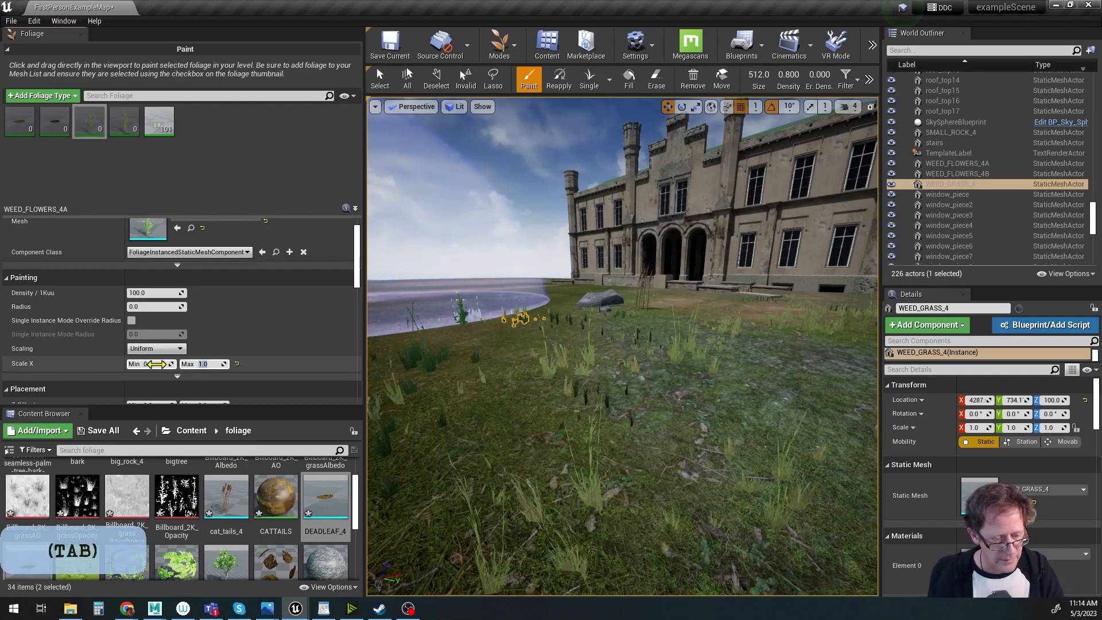
left_click(125, 129)
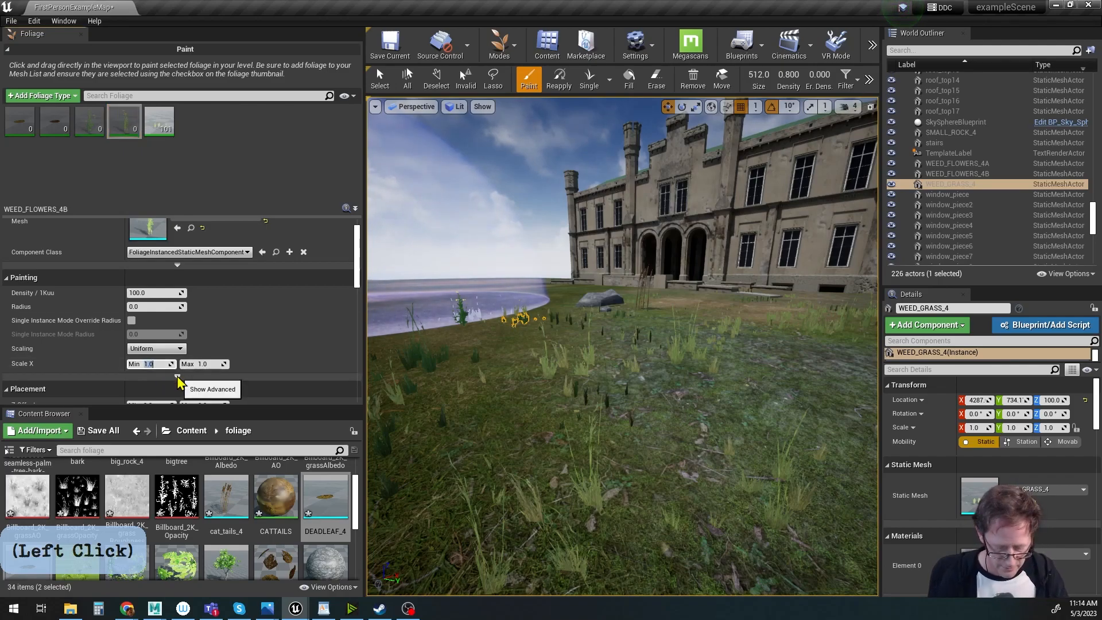
key("Tab")
type("1")
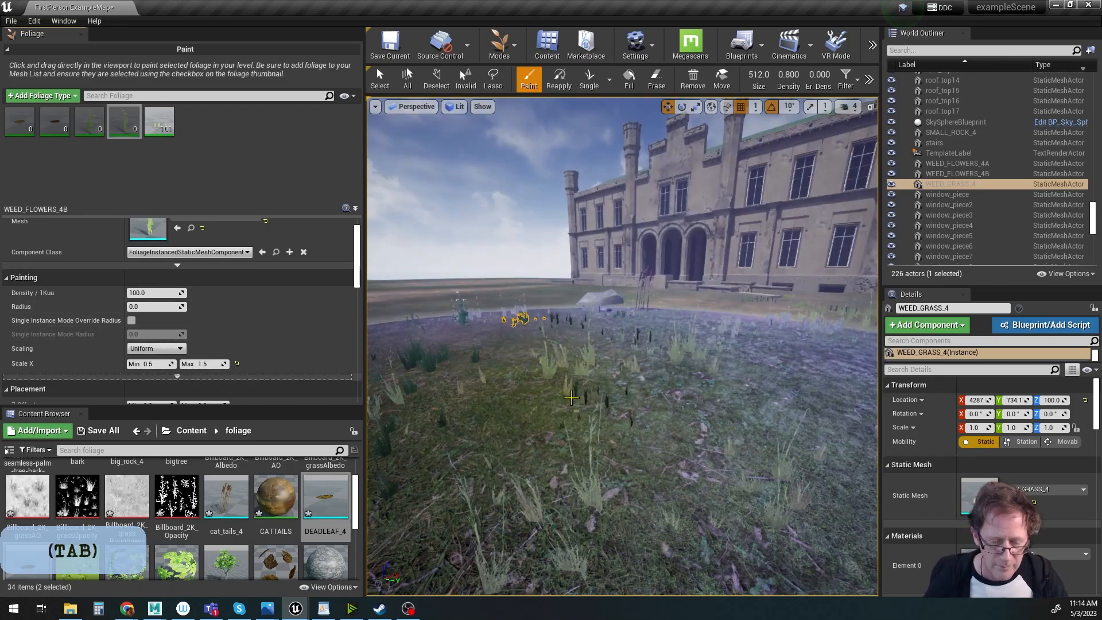
Erase the painted weed grass from the lawn in front of the mansion.
right_click_drag(624, 381, 609, 368, "alt")
mouse_move(609, 368)
left_mouse_down("alt")
mouse_move(620, 401)
mouse_move(624, 380)
mouse_move(593, 350)
mouse_move(681, 341)
mouse_move(710, 362)
left_mouse_up("alt")
key("shift")
mouse_move(711, 362)
right_mouse_down("alt")
mouse_move(695, 373)
mouse_move(549, 318)
right_mouse_up("alt")
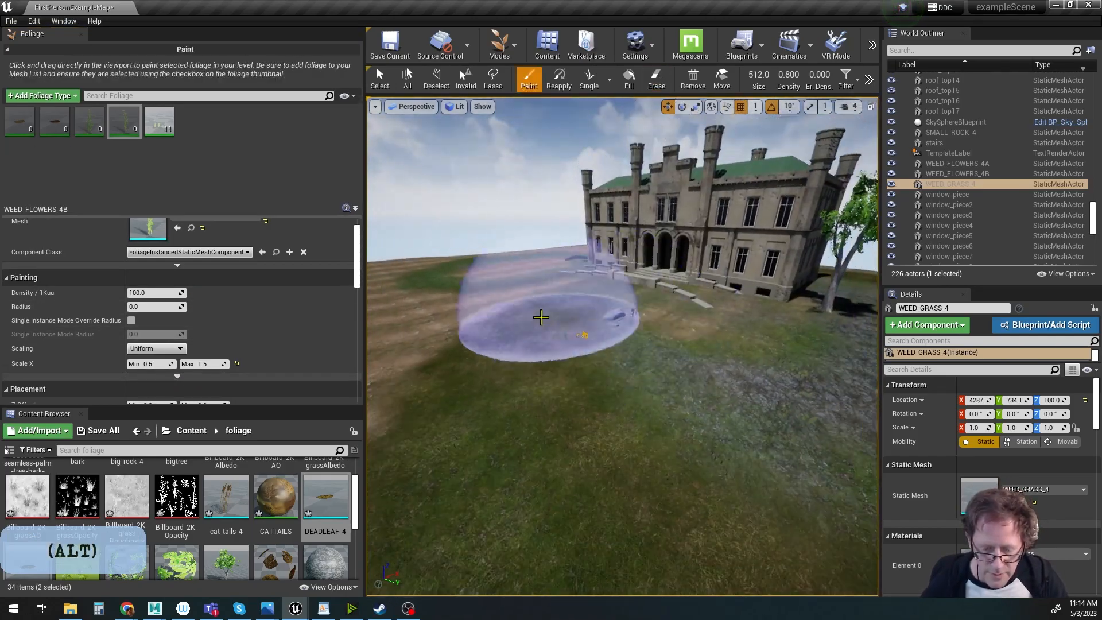
left_click_drag(586, 383, 678, 411, "alt")
right_click_drag(568, 389, 577, 385, "alt")
left_click_drag(577, 384, 619, 374, "alt")
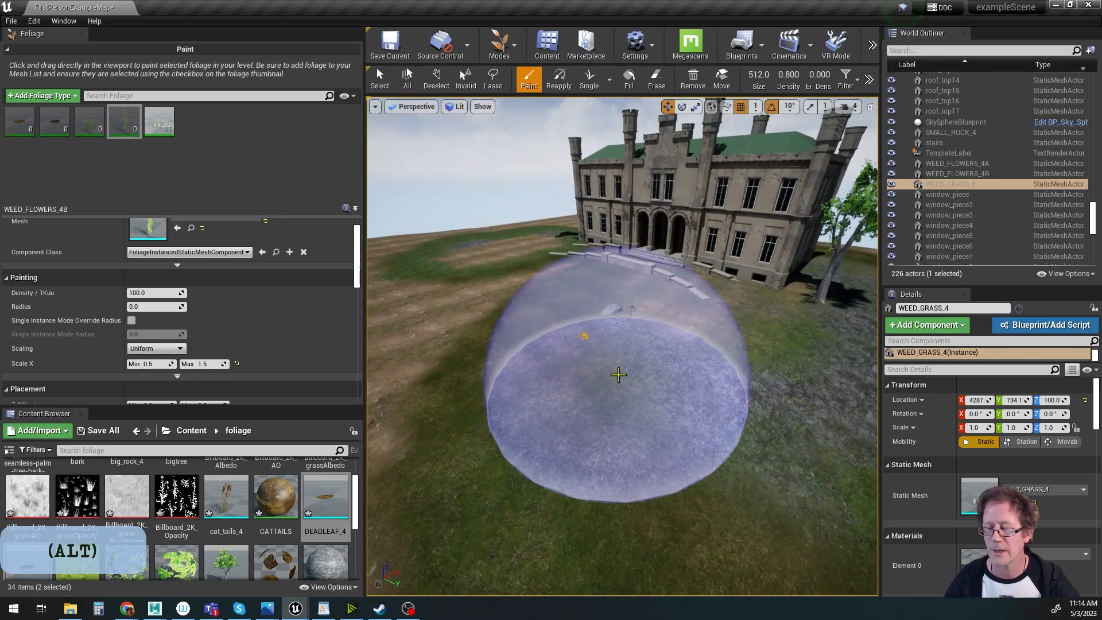
middle_click_drag(623, 361, 568, 362)
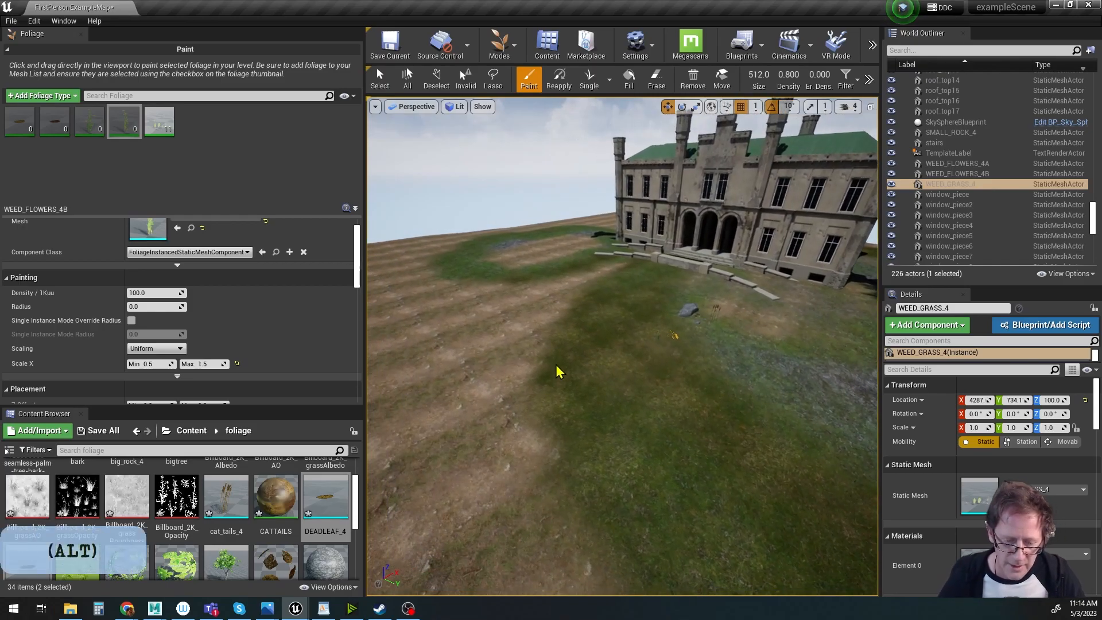
mouse_move(558, 372)
left_mouse_down("alt")
mouse_move(525, 374)
mouse_move(520, 396)
mouse_move(514, 382)
mouse_move(538, 405)
left_mouse_up("alt")
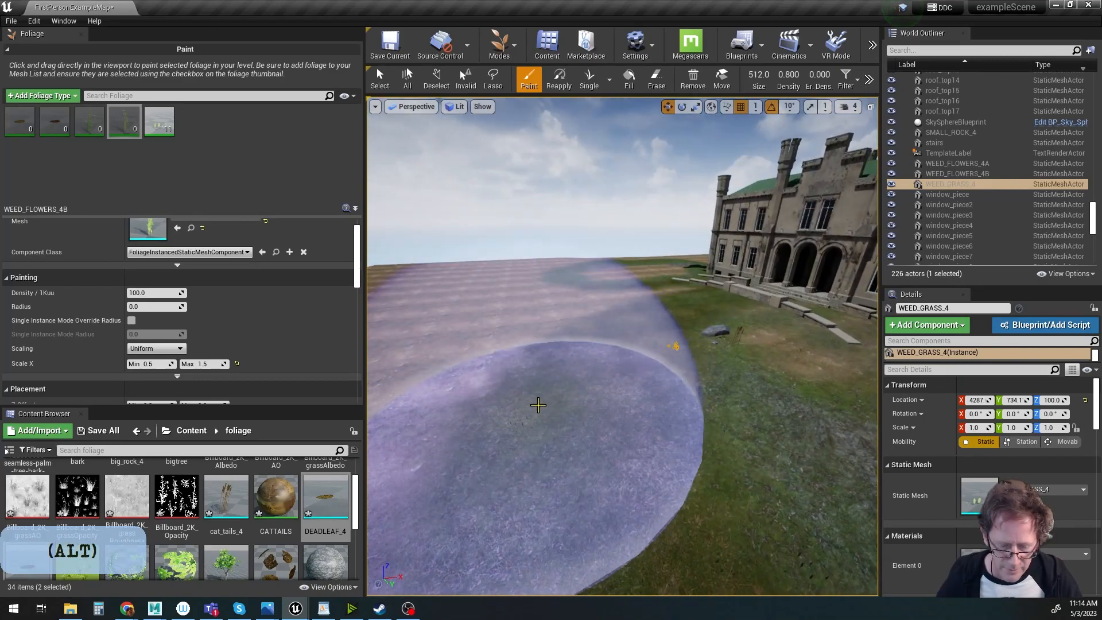
right_click_drag(541, 406, 548, 391, "alt")
middle_click_drag(772, 478, 725, 453, "alt")
mouse_move(697, 437)
left_mouse_down("shift")
mouse_move(629, 403)
mouse_move(704, 381)
mouse_move(623, 403)
left_mouse_up("shift")
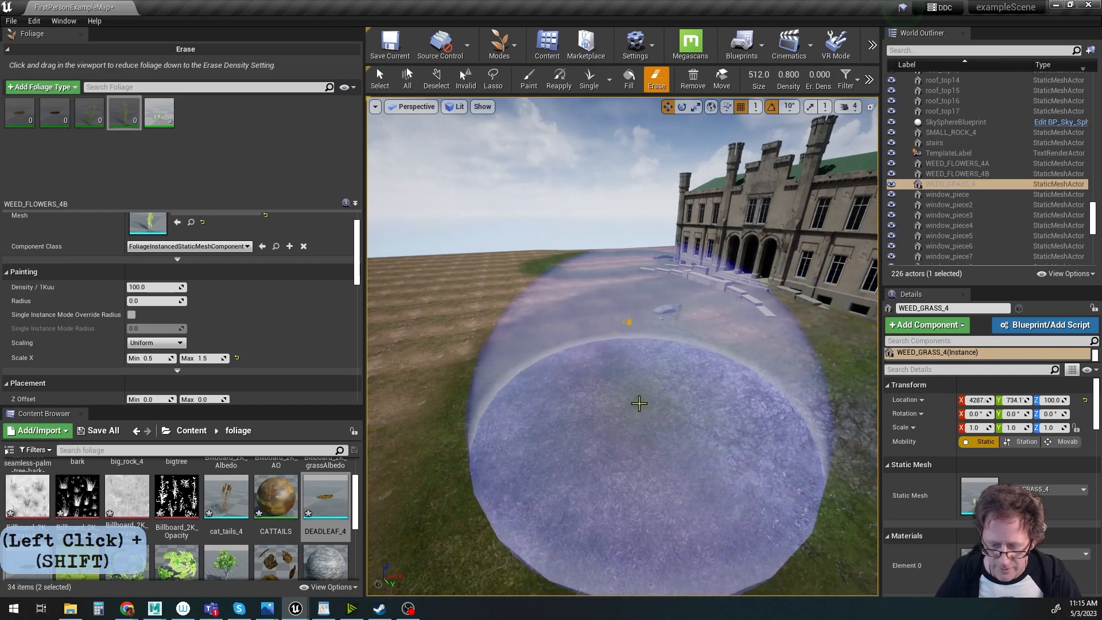
Enlarge the content browser to show more of the foliage folder's assets, and save the level and all modified assets.
right_click_drag(624, 403, 576, 377, "alt")
middle_click_drag(576, 377, 514, 448, "alt")
left_click_drag(514, 448, 649, 396, "alt")
right_click_drag(649, 397, 765, 350, "alt")
middle_click_drag(765, 350, 827, 367, "alt")
left_click_drag(826, 367, 691, 317, "alt")
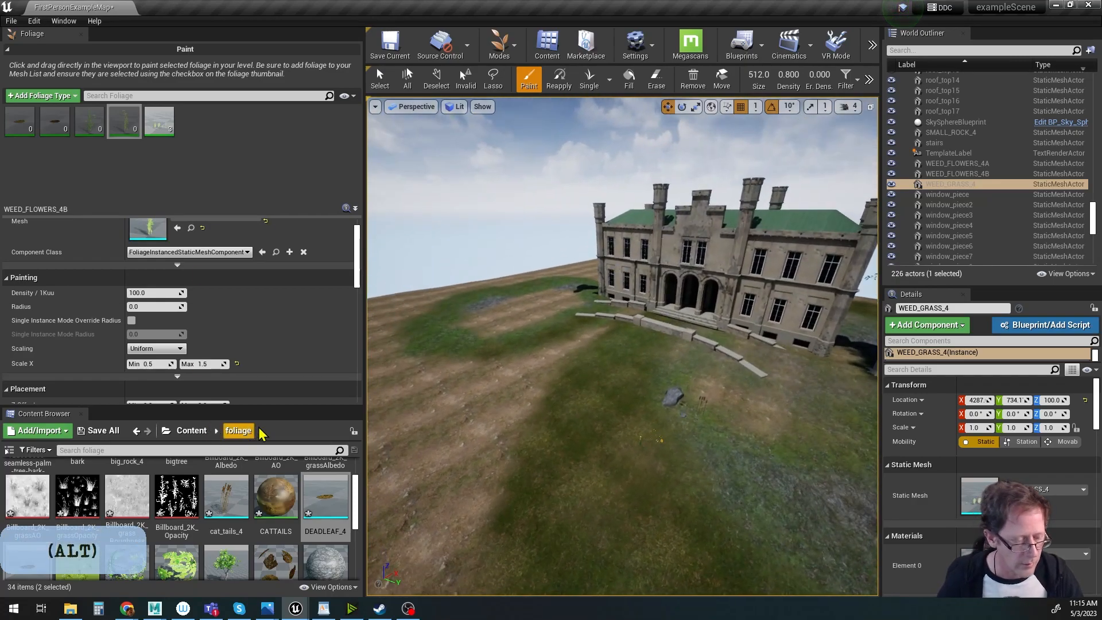
scroll(295, 398, "down", 4)
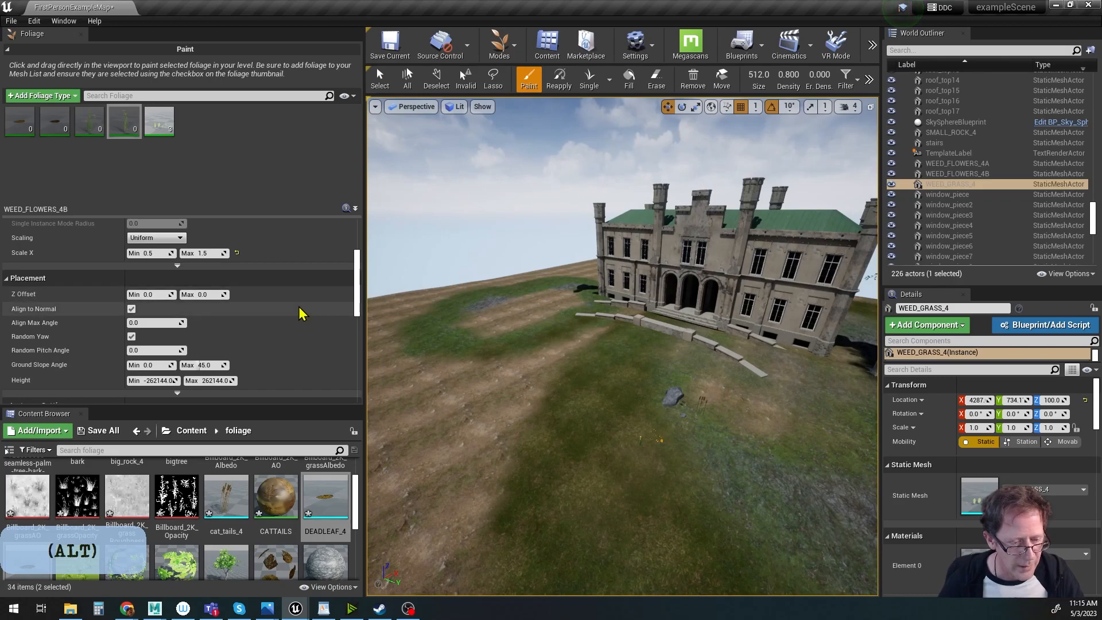
scroll(300, 312, "down", 4)
scroll(268, 478, "down", 5)
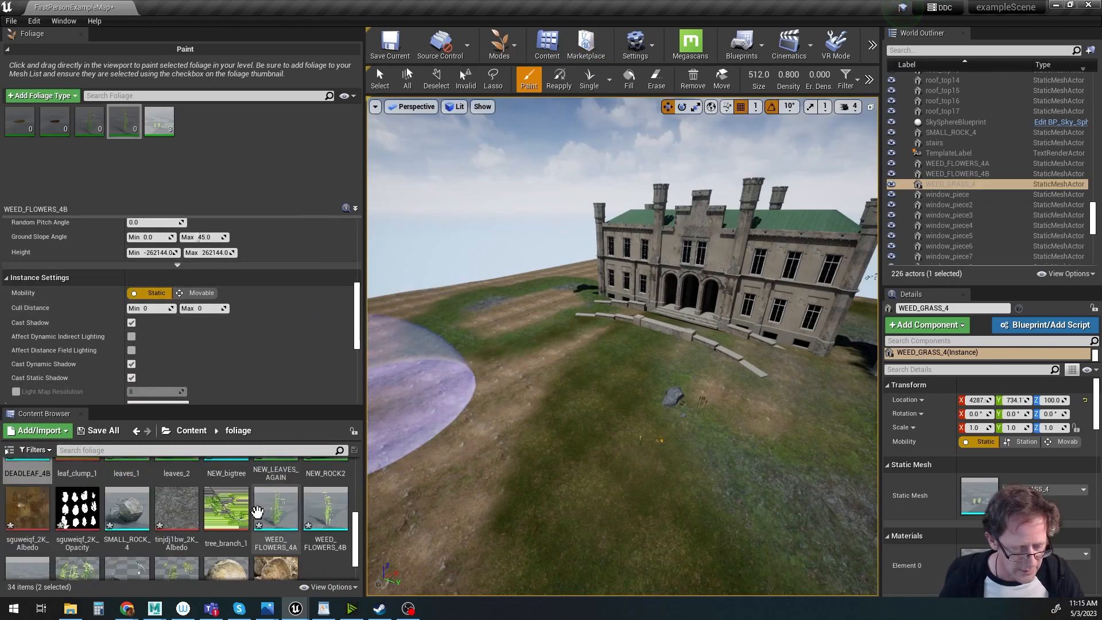
left_click_drag(260, 406, 255, 349)
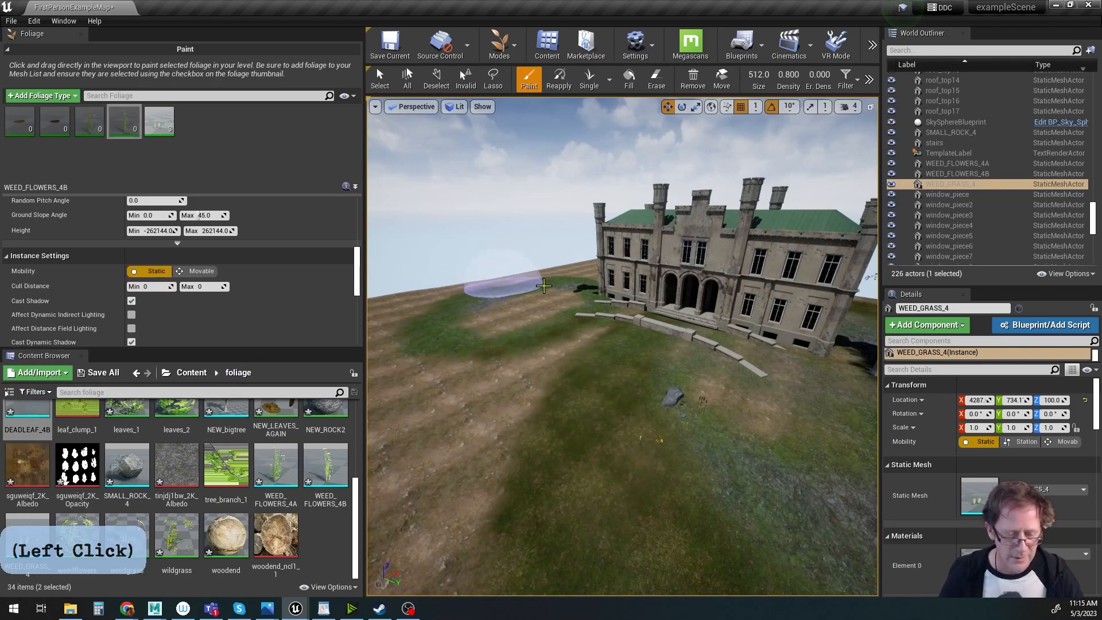
mouse_move(541, 405)
left_mouse_down("alt")
mouse_move(548, 494)
mouse_move(569, 439)
mouse_move(601, 418)
left_mouse_up("alt")
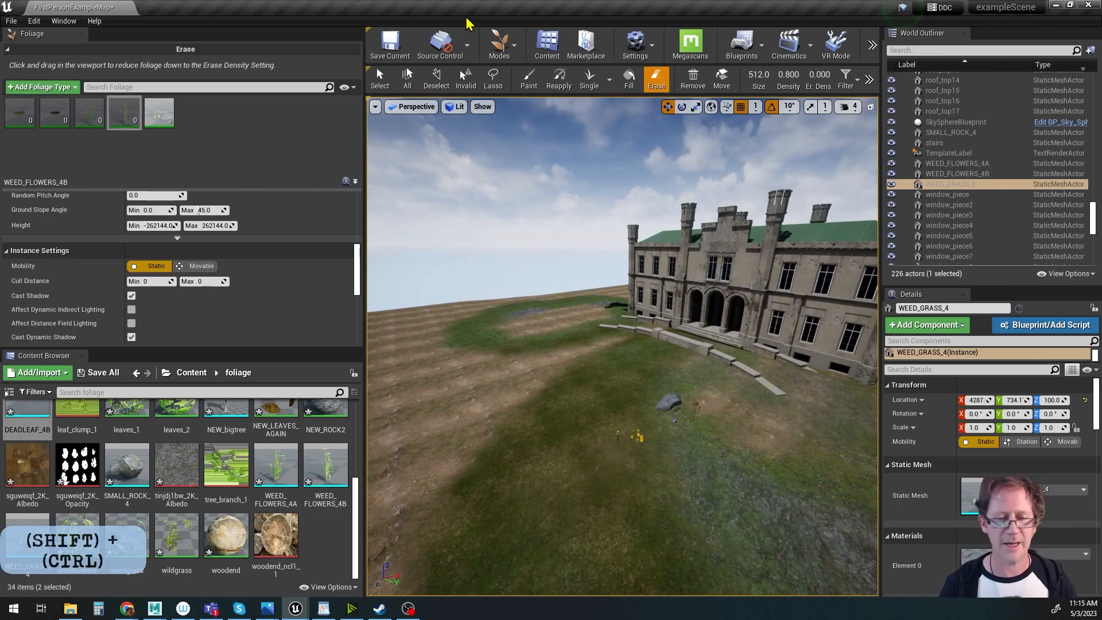
key("ctrl+shift+s")
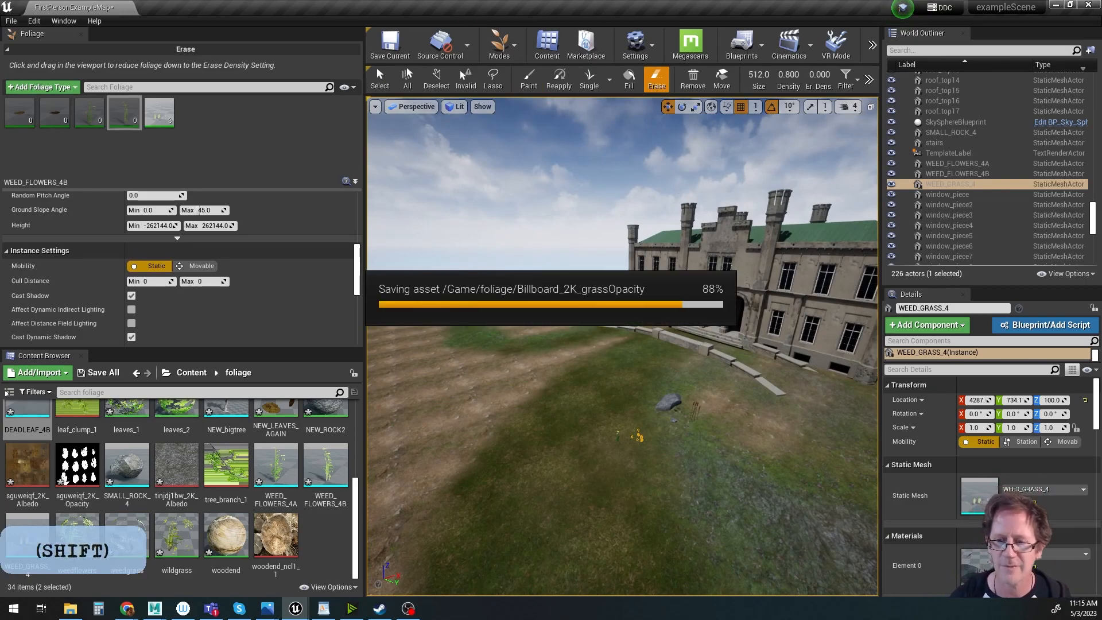